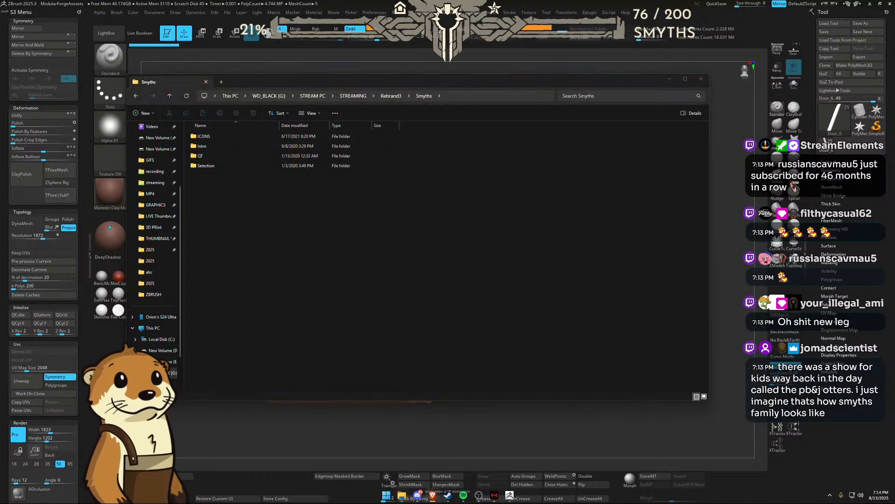
Step: Look up "pb&j otters" in a new web browser window, view the results, and close the page
drag(294, 38, 325, 121)
text(p)
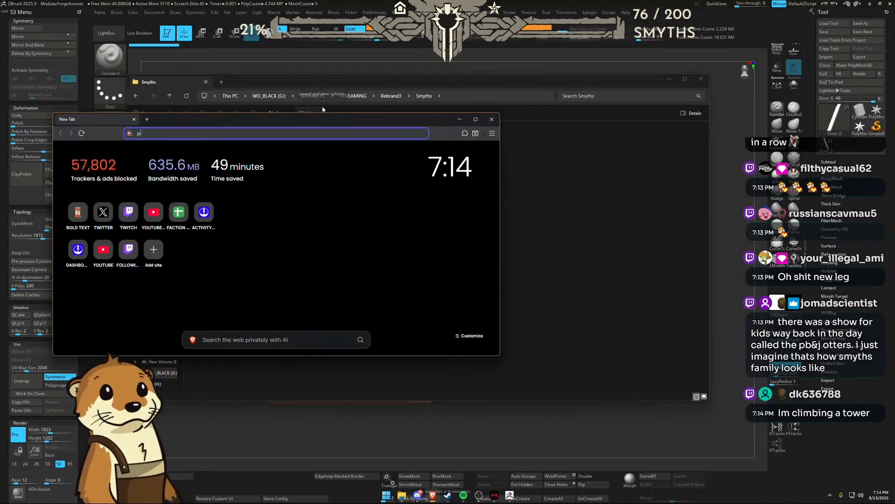
text(b&j ott)
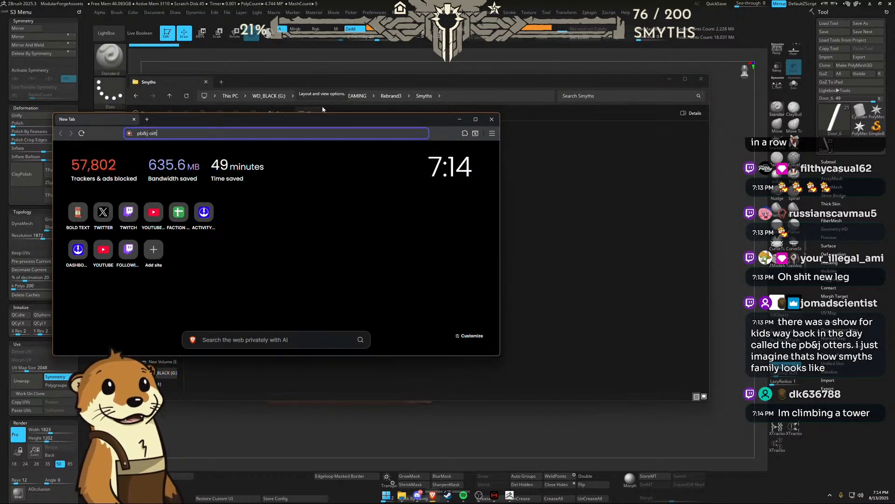
text(ers)
key(Return)
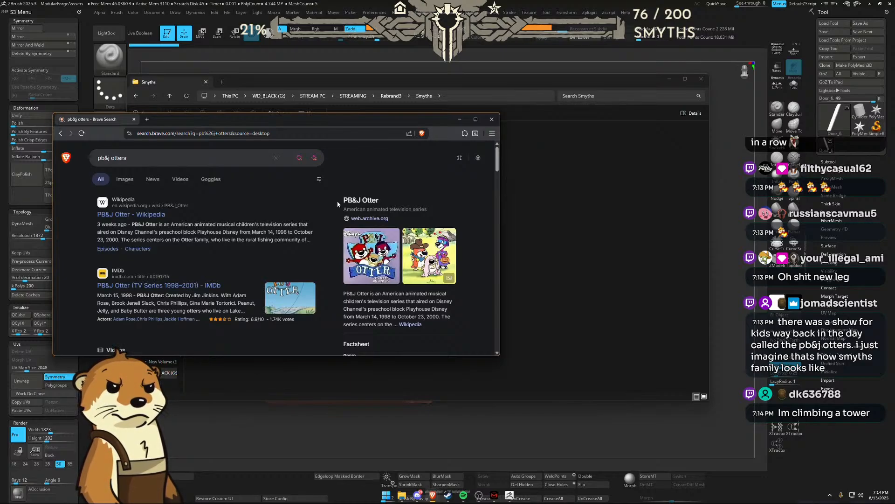
key(ctrl+w)
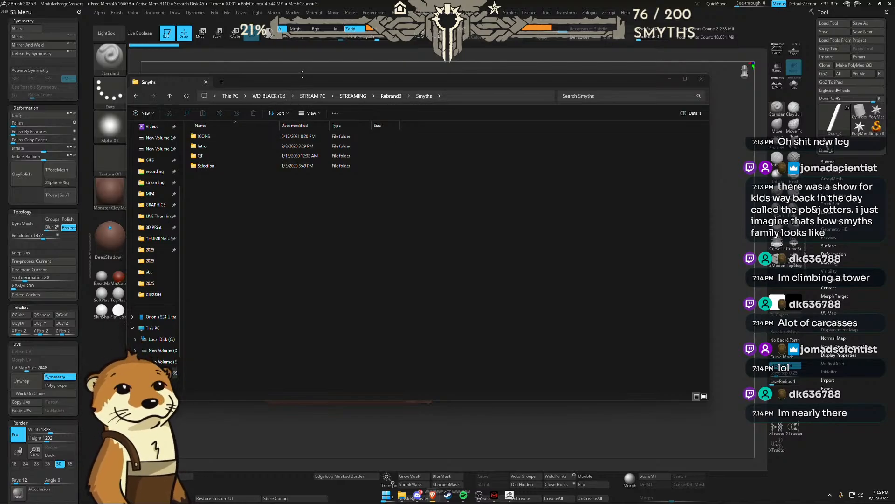
Step: Play the ZOOM0003 audio file from the Intro folder inside Smyths, then close the media player
click(306, 83)
double_click(222, 147)
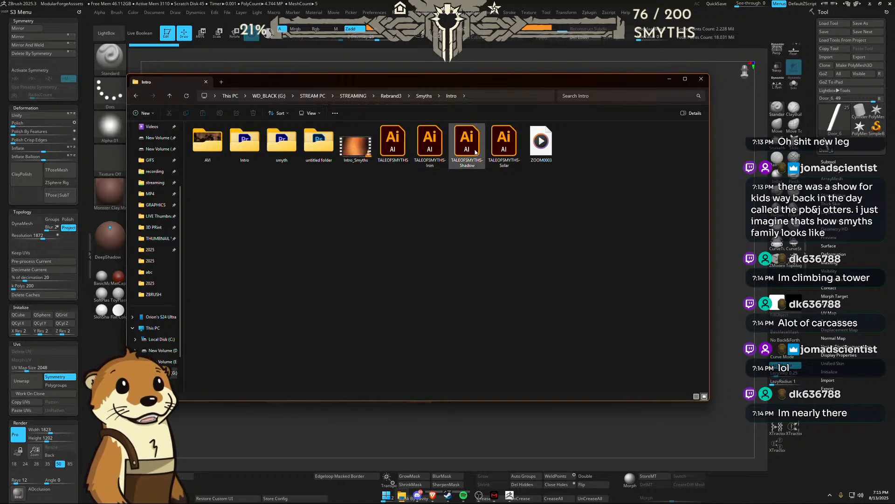
click(543, 153)
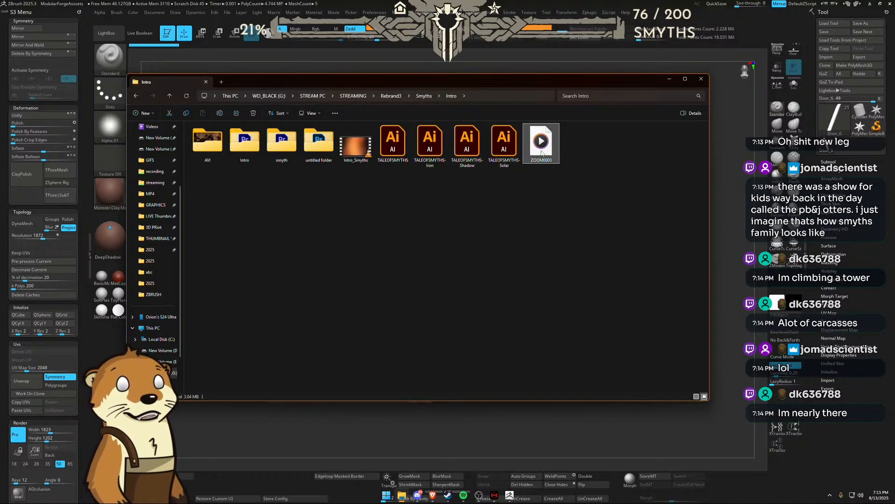
double_click(543, 152)
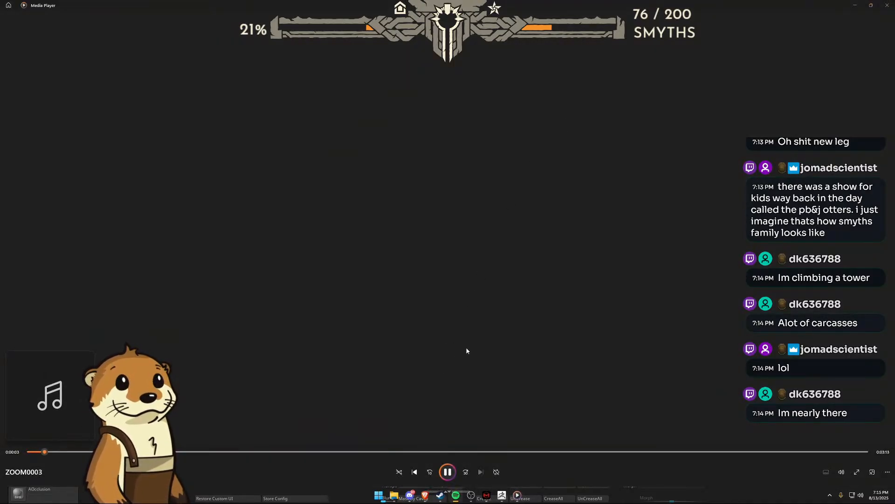
drag(831, 7, 756, 153)
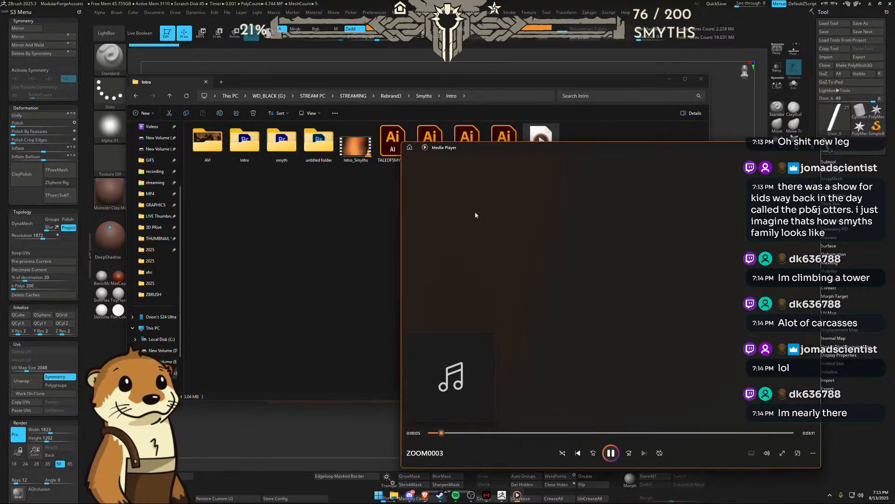
click(398, 227)
click(814, 150)
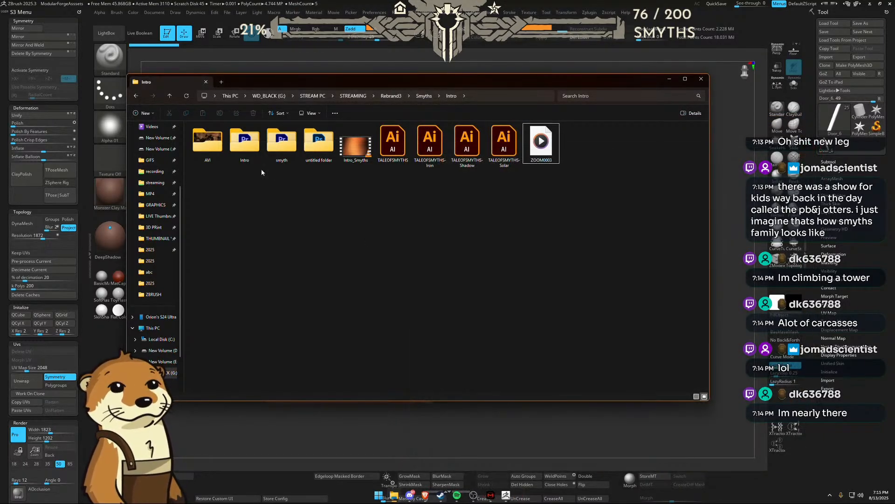
Step: Play the Audio MP3 in the nested Intro folder, then close the media player
double_click(244, 143)
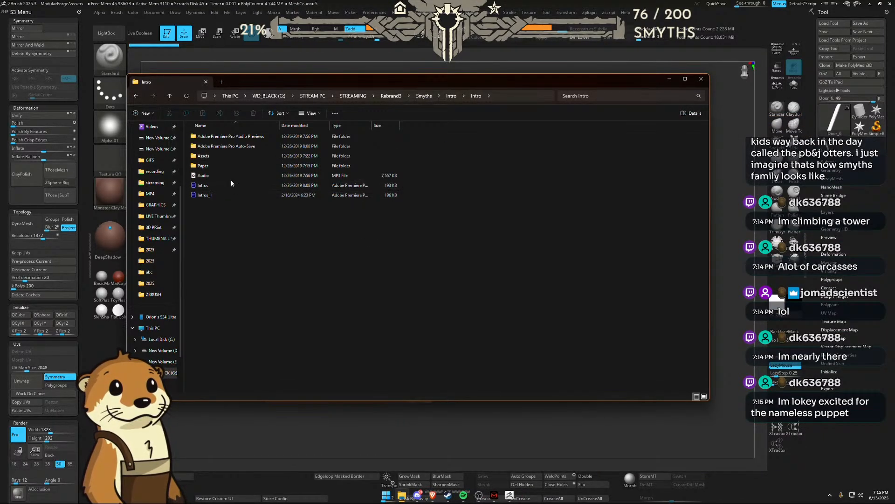
double_click(232, 176)
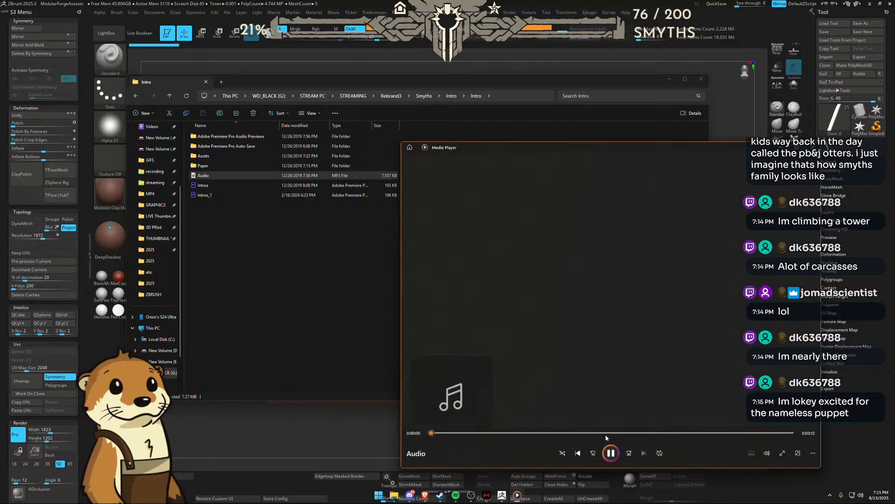
click(814, 147)
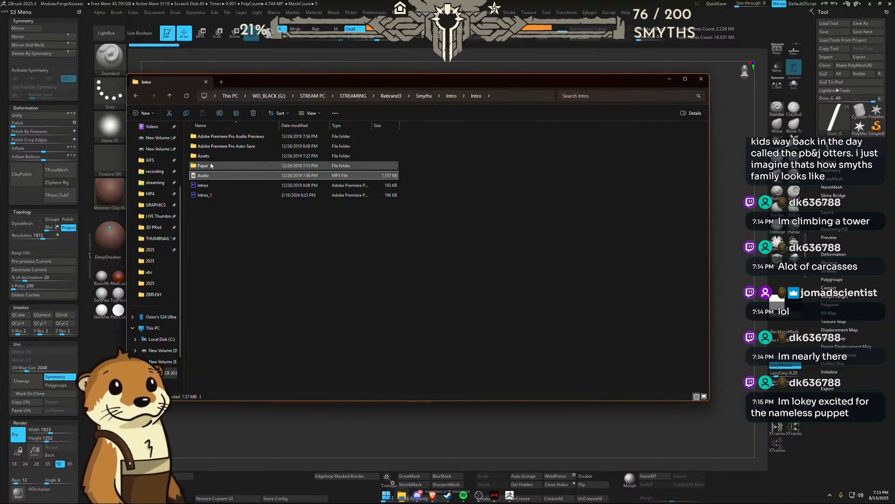
Step: Check the Assets and Adobe Premiere Pro Auto-Save folders, then return to the outer Intro folder
double_click(212, 157)
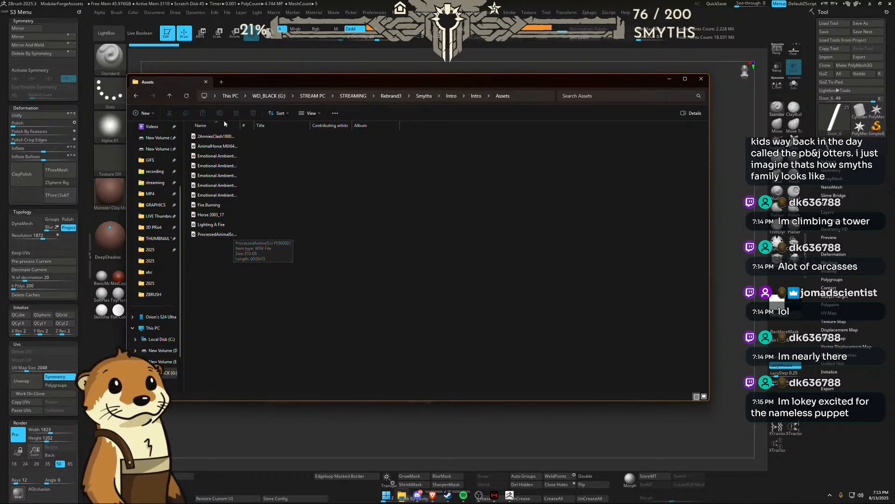
key(alt+Left)
double_click(224, 146)
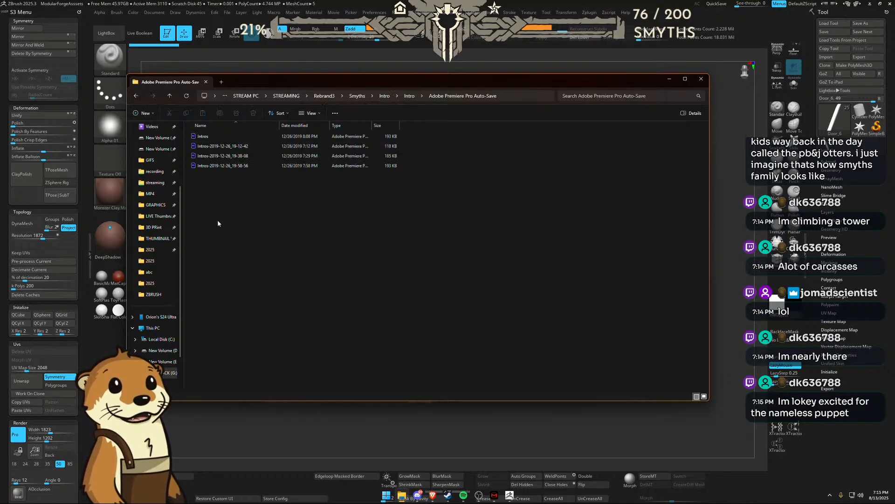
key(alt+Left)
key(alt+Left)
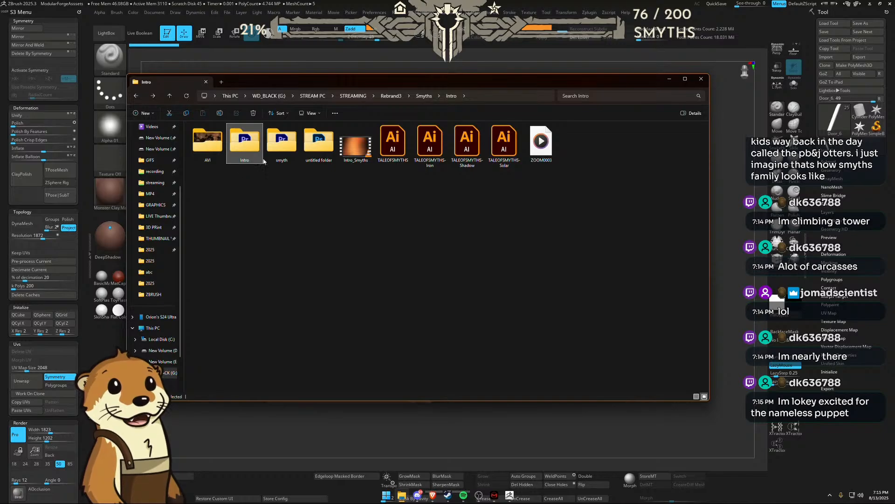
Step: Look through the smyth project folder inside Intro, then return to the Smyths folder
double_click(276, 148)
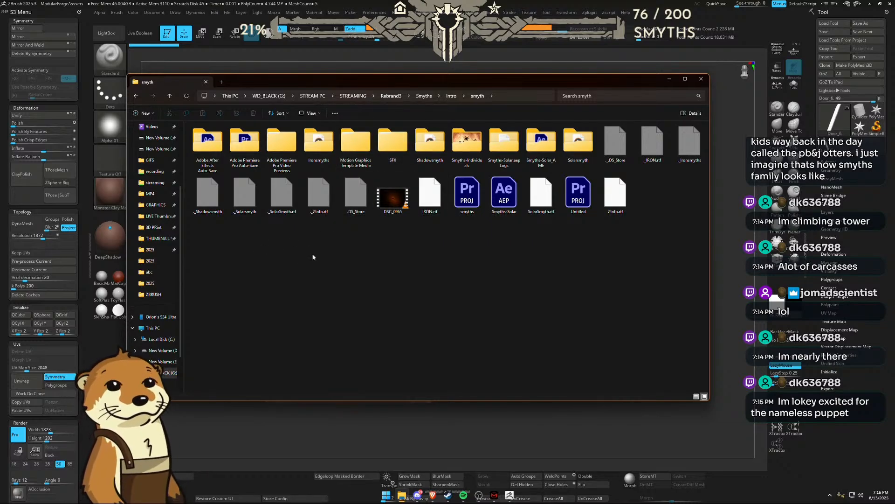
key(alt+Left)
key(alt+Left)
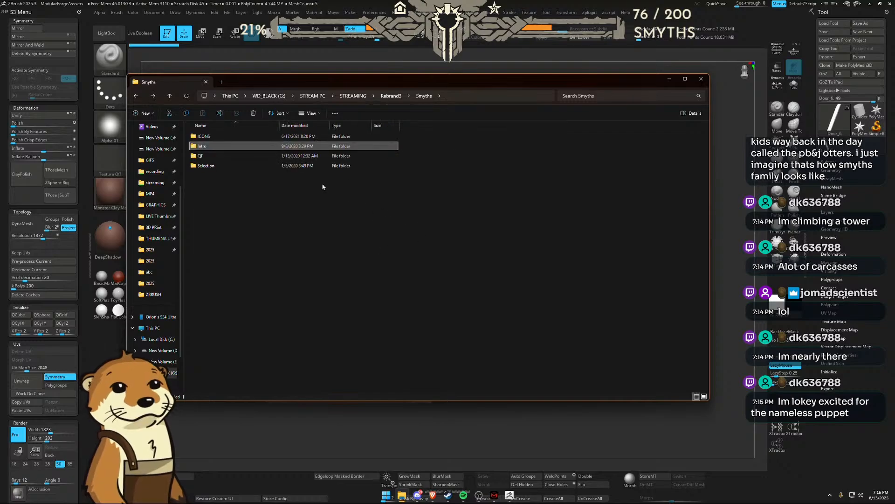
Step: Examine the contents of the ICONS, QT and Selection folders, returning to Smyths after each
double_click(229, 137)
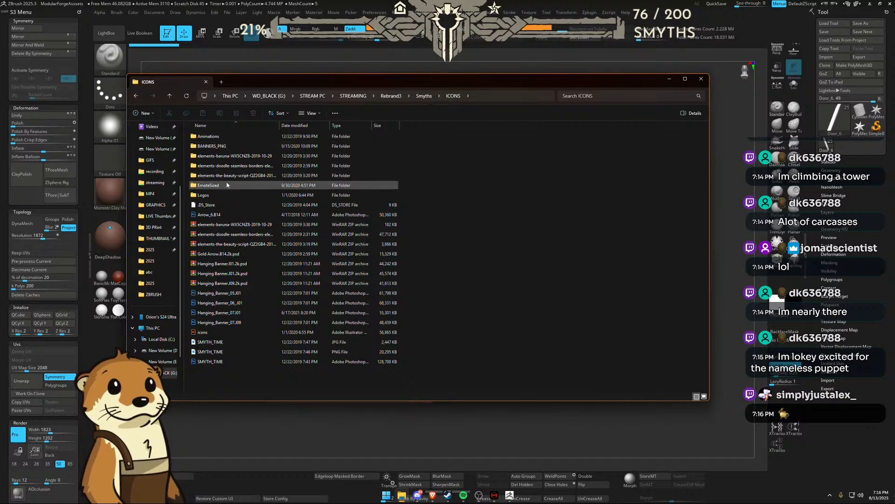
key(BackSpace)
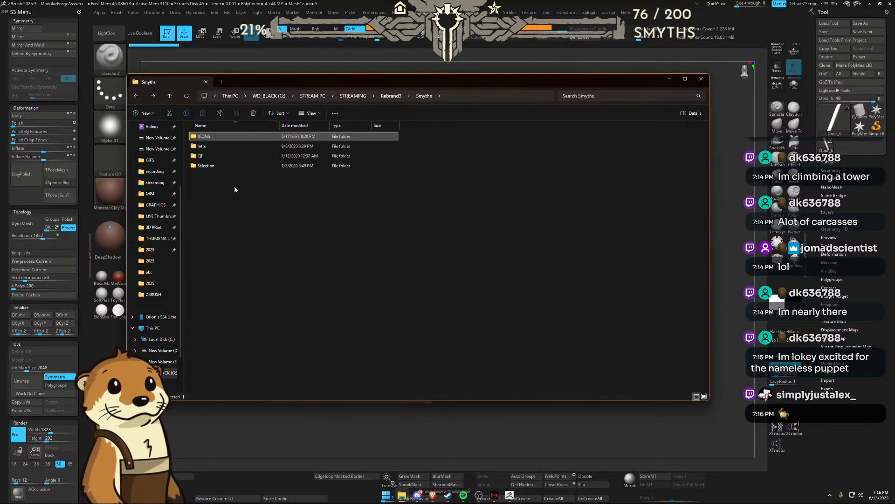
double_click(219, 163)
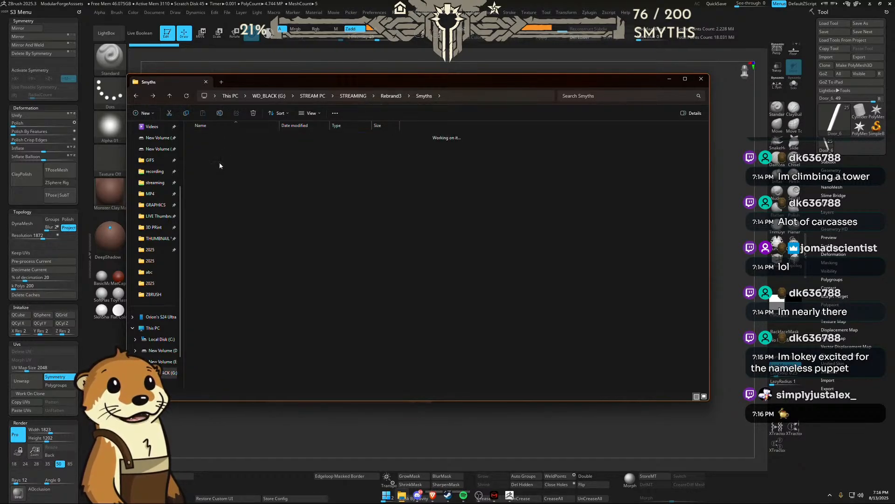
key(BackSpace)
double_click(218, 156)
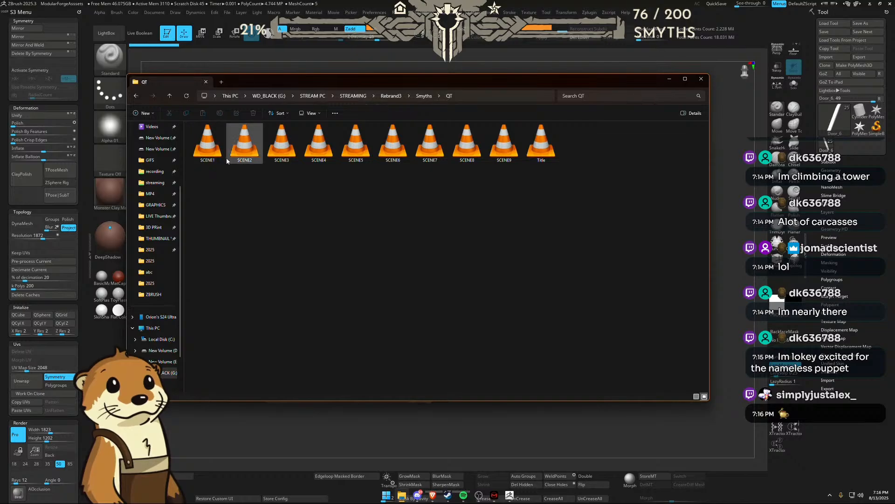
key(BackSpace)
double_click(235, 164)
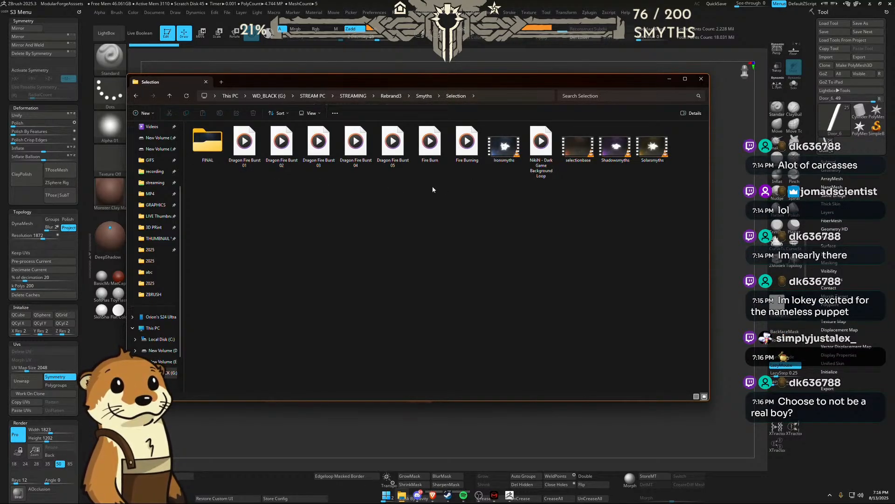
key(BackSpace)
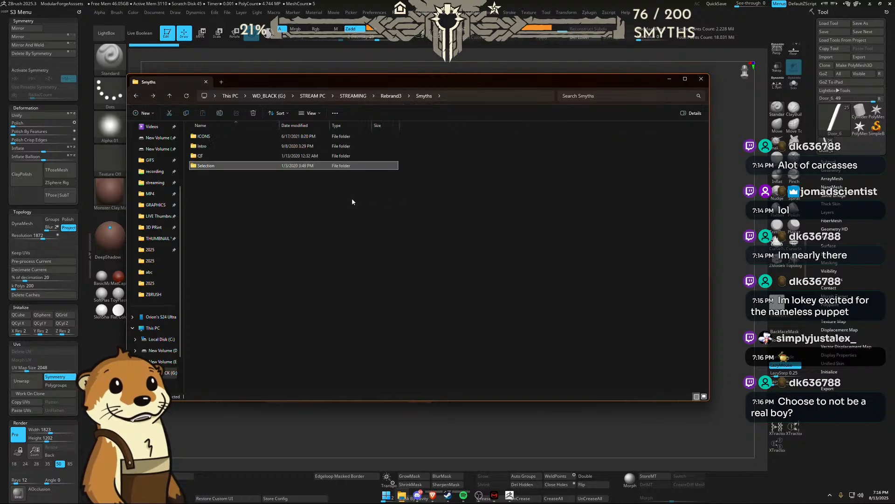
Step: Look over the Rebrand3 parent folder's contents, then reopen its Smyths folder
click(397, 96)
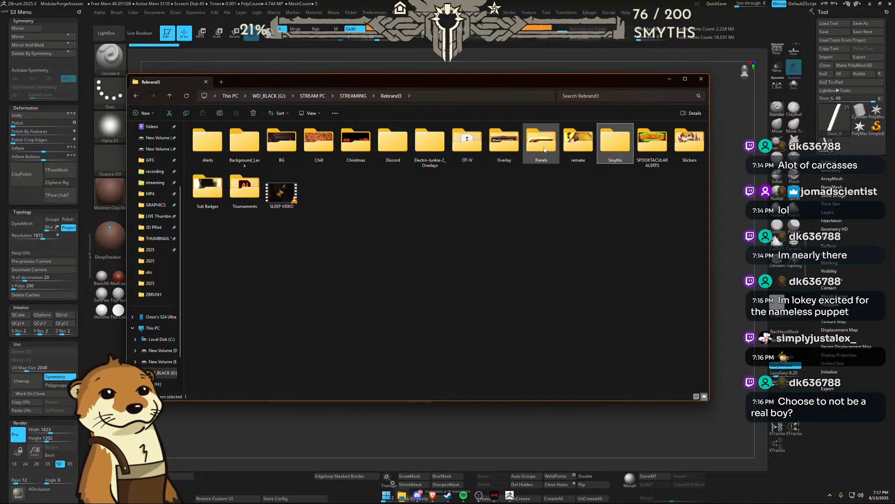
click(392, 143)
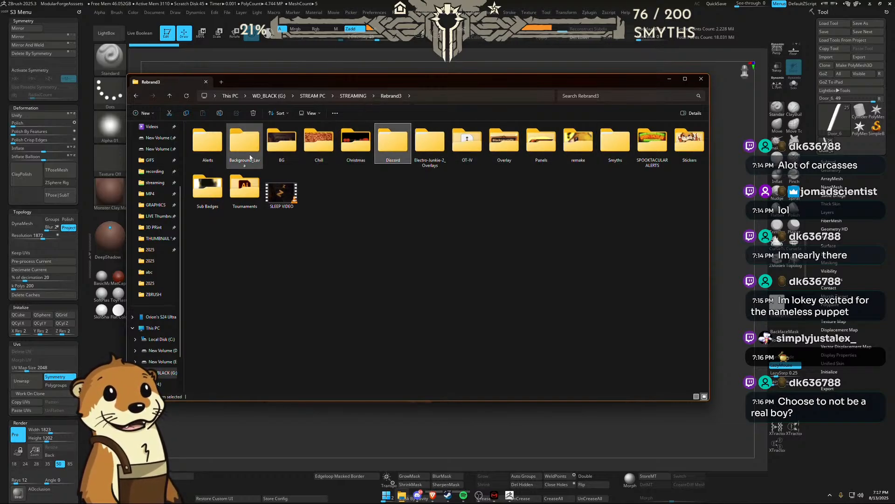
double_click(616, 148)
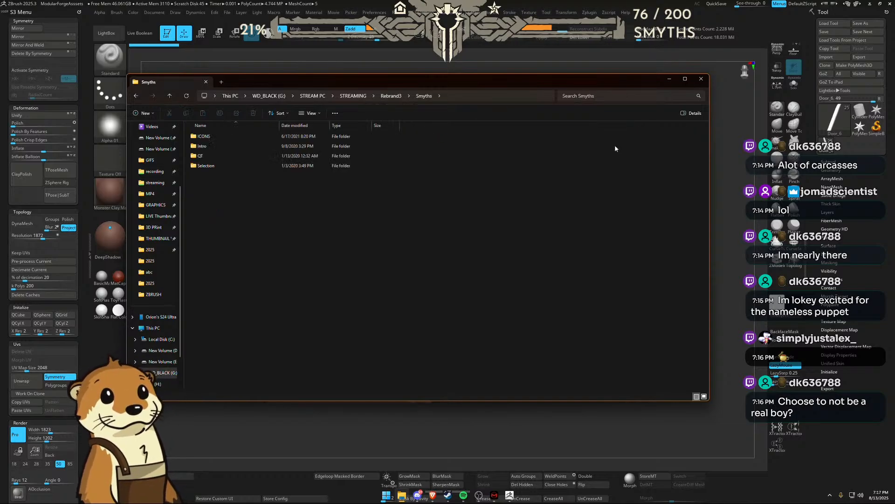
Step: Inspect the scene videos in the AVI folder inside Intro, then go back to Intro
double_click(206, 146)
double_click(219, 147)
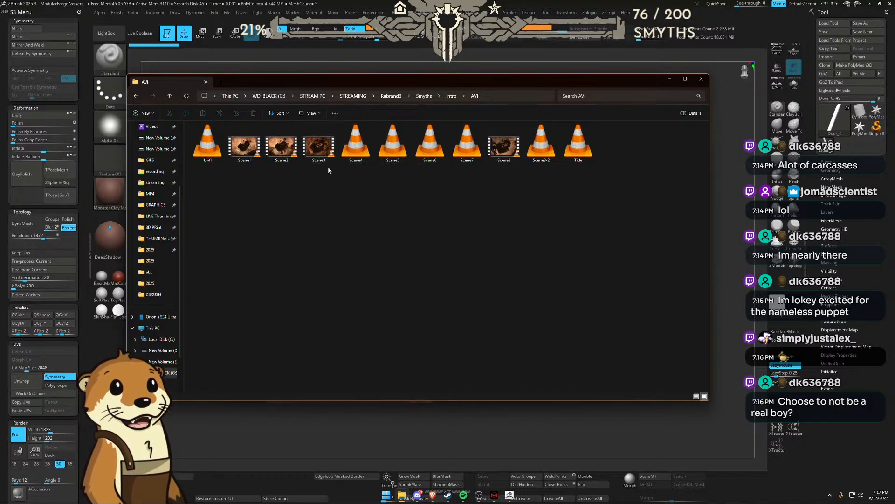
key(alt+Left)
Step: View the Assets folder in the nested Intro folder with the Name column widened to read the full file names
double_click(244, 142)
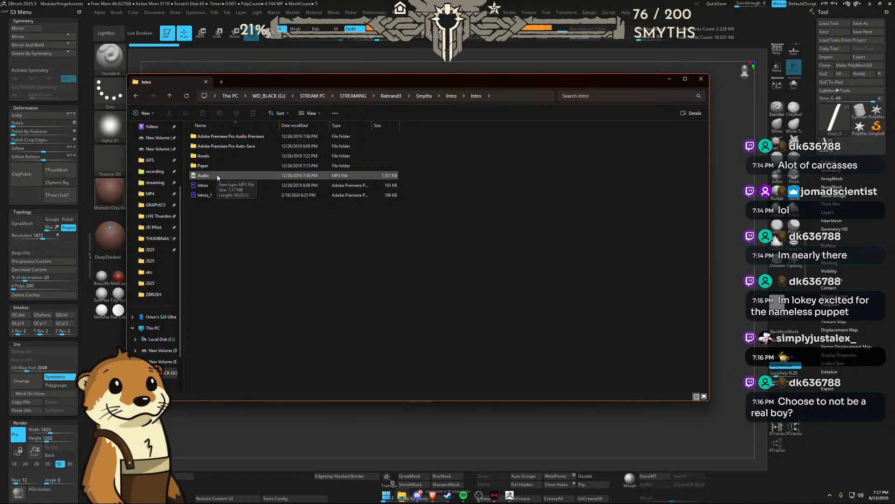
double_click(255, 155)
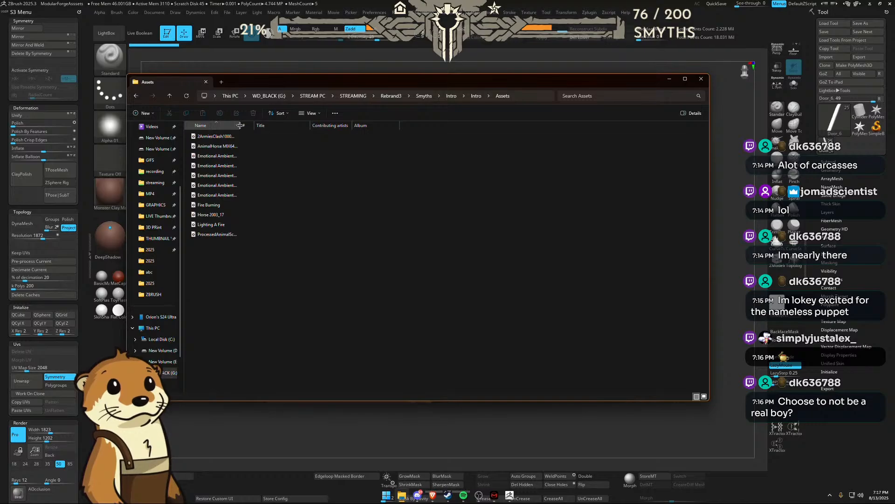
drag(239, 126, 325, 128)
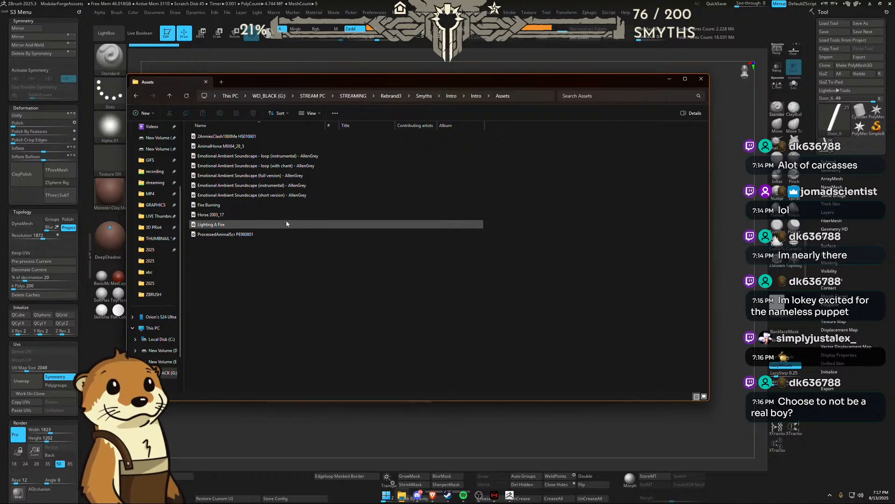
key(alt+Left)
Step: Check the SFX, Adobe After Effects Auto-Save and Adobe Premiere Pro Auto-Save folders inside the smyth project folder
double_click(280, 153)
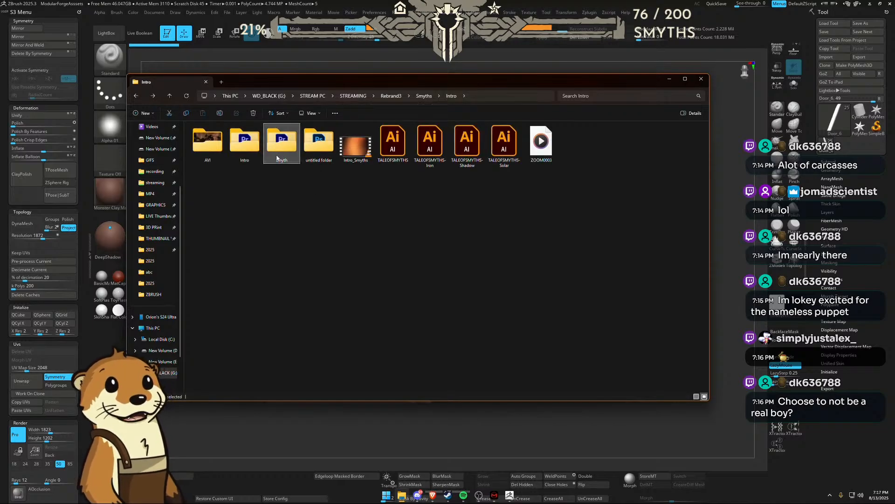
double_click(383, 149)
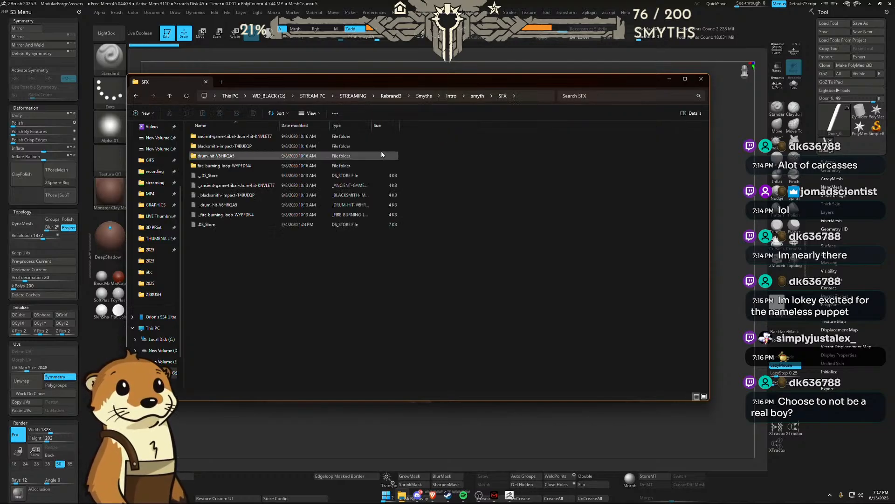
key(alt+Left)
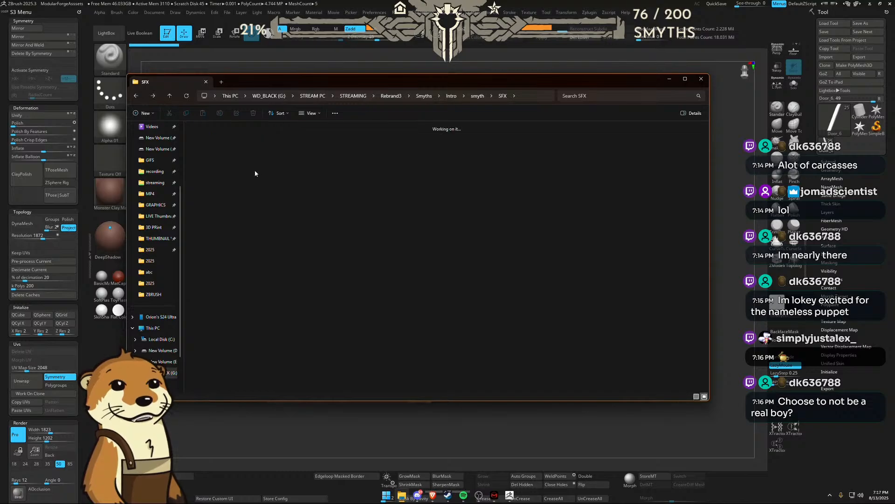
double_click(208, 155)
key(alt+Left)
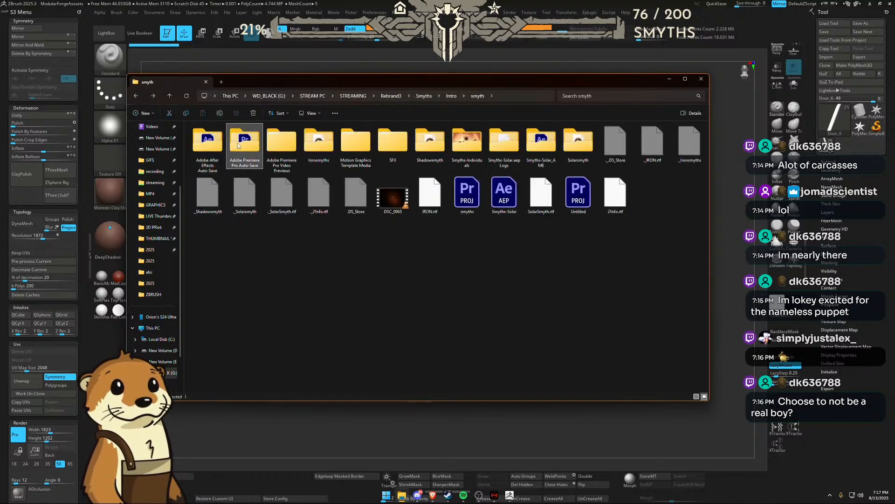
double_click(244, 144)
key(alt+Left)
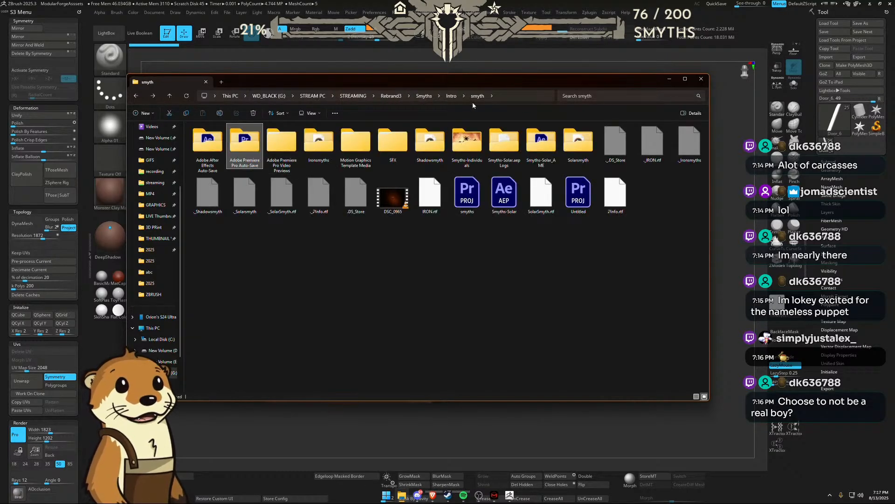
Step: Return to the Intro folder inside Smyths and search it for .mp3 files
click(428, 97)
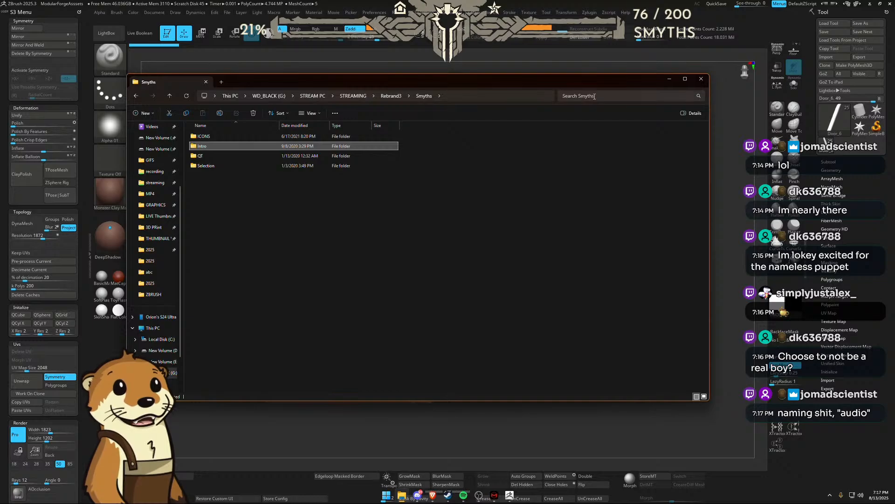
double_click(242, 150)
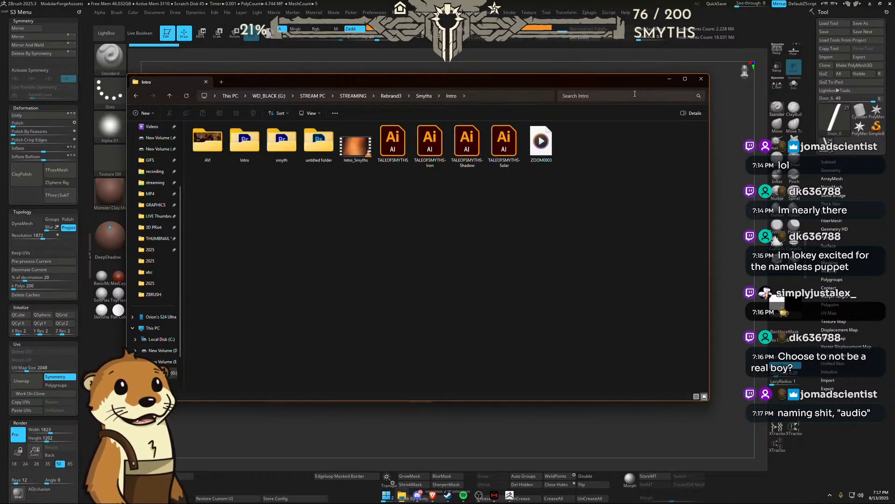
click(653, 95)
text(.mp3)
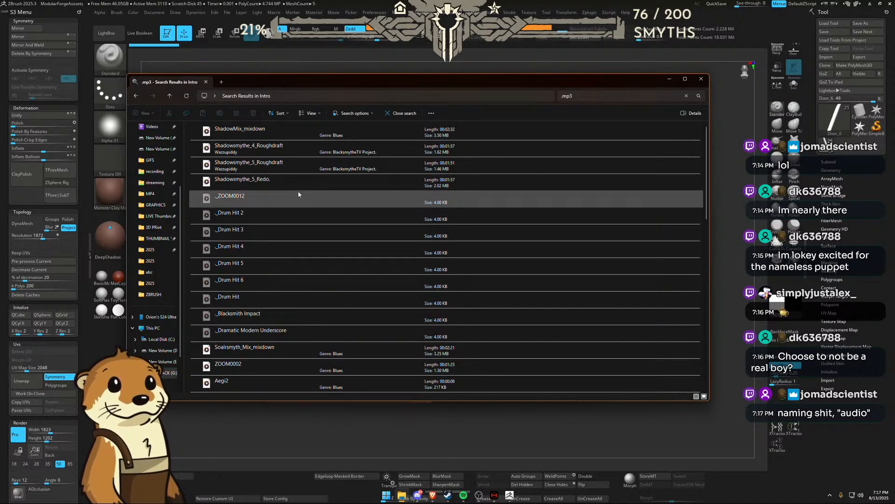
Step: Play the ZOOM0001 recording from the search results to preview it, then close the player
scroll(300, 193, down, 3)
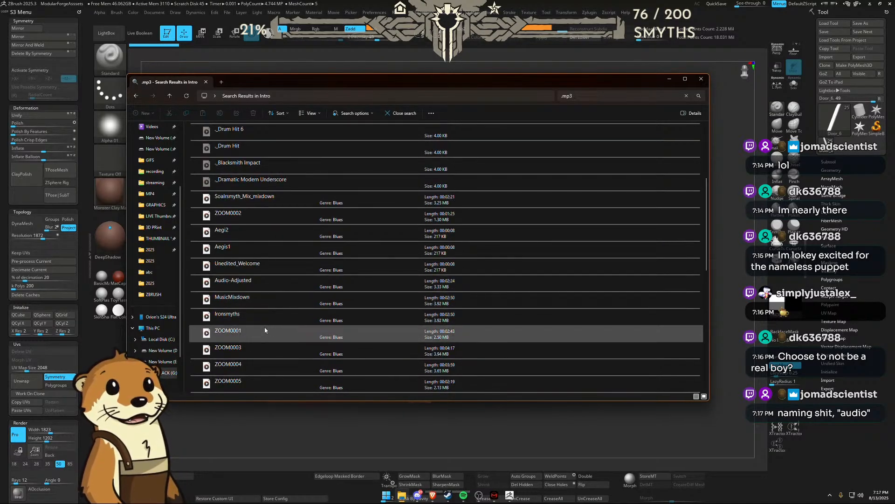
scroll(259, 334, down, 2)
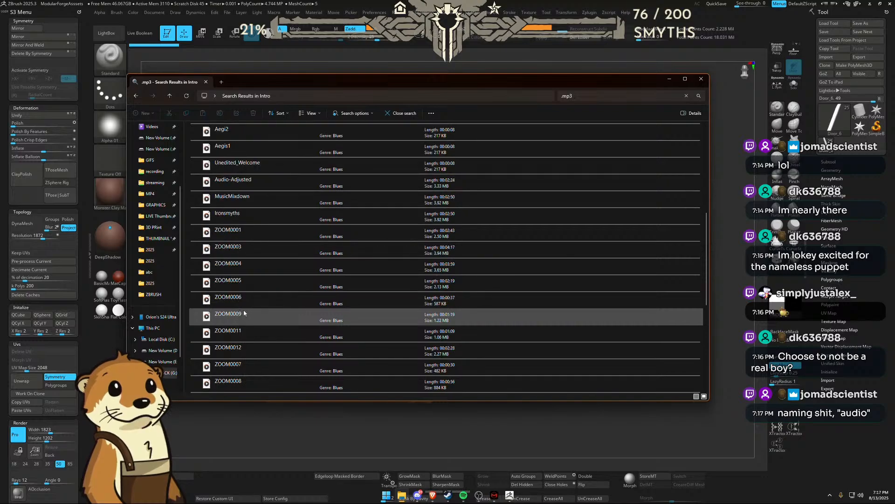
right_click(240, 233)
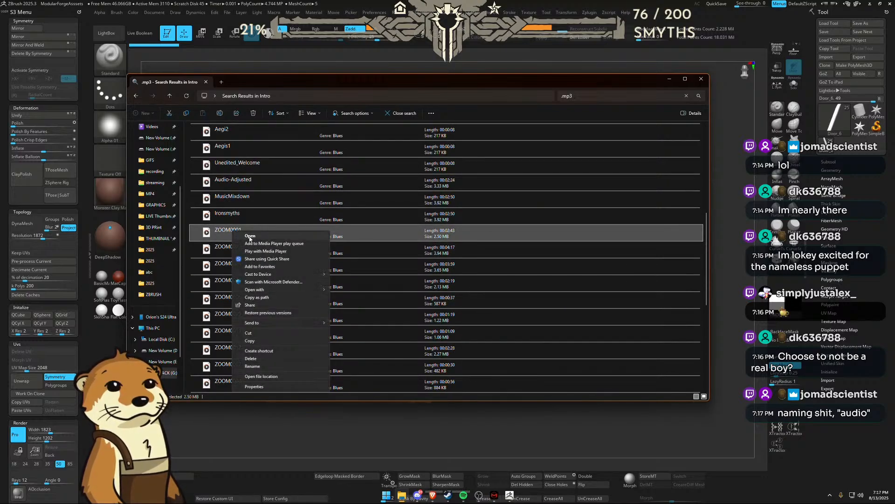
click(248, 236)
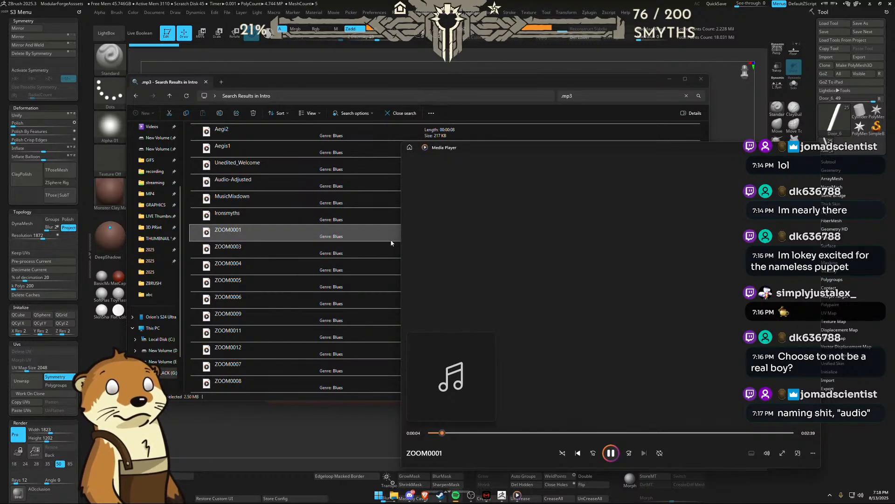
click(790, 153)
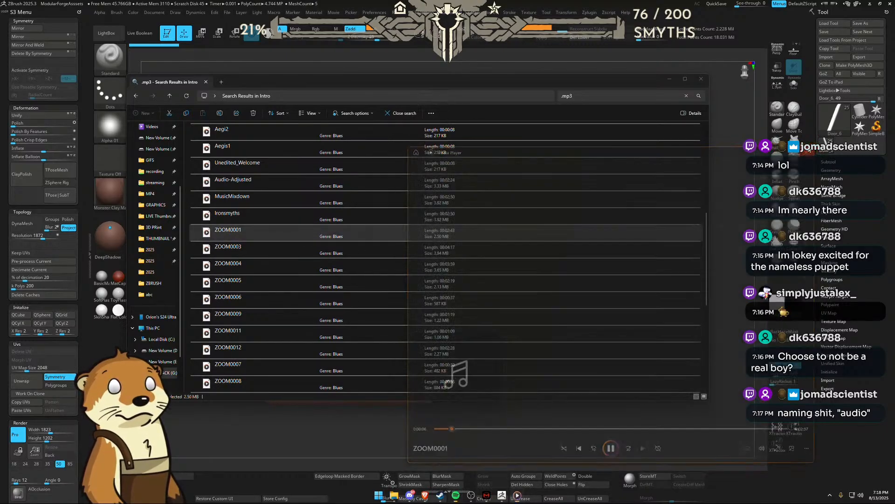
Step: Preview the ZOOM0003 and ZOOM0004 recordings listed below ZOOM0001, closing the player after each one
right_click(255, 251)
right_click(235, 251)
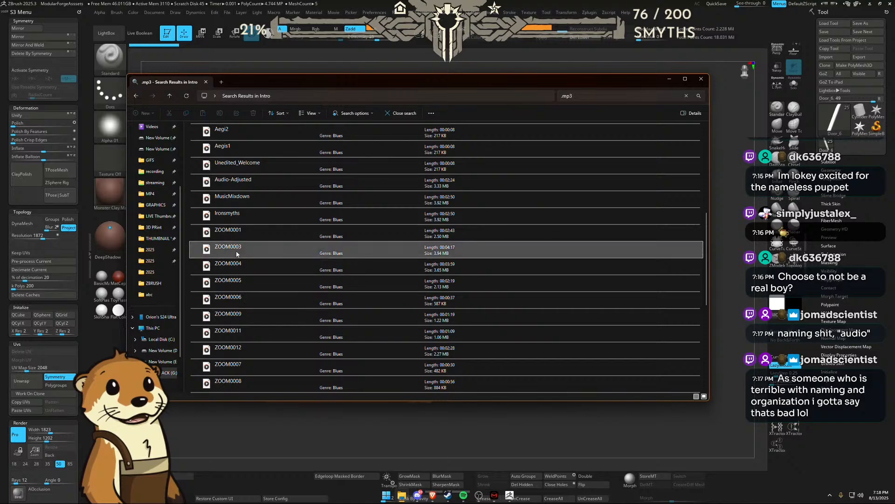
click(253, 256)
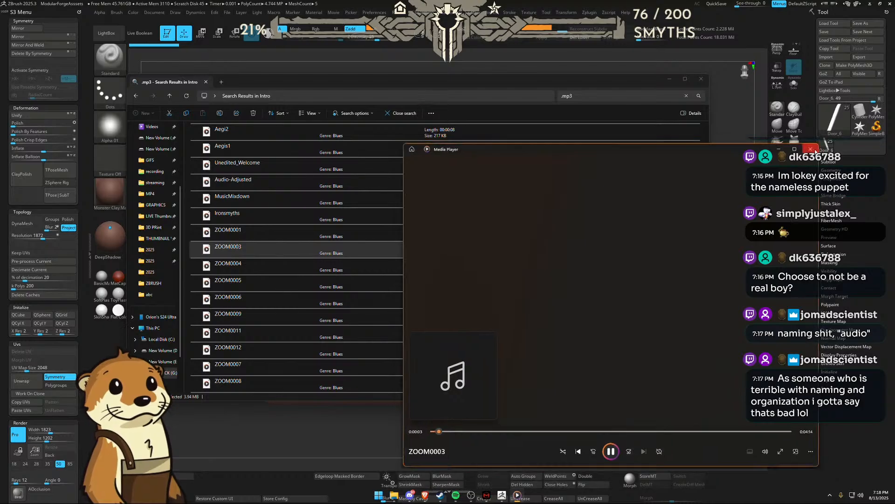
click(813, 148)
right_click(264, 274)
click(297, 286)
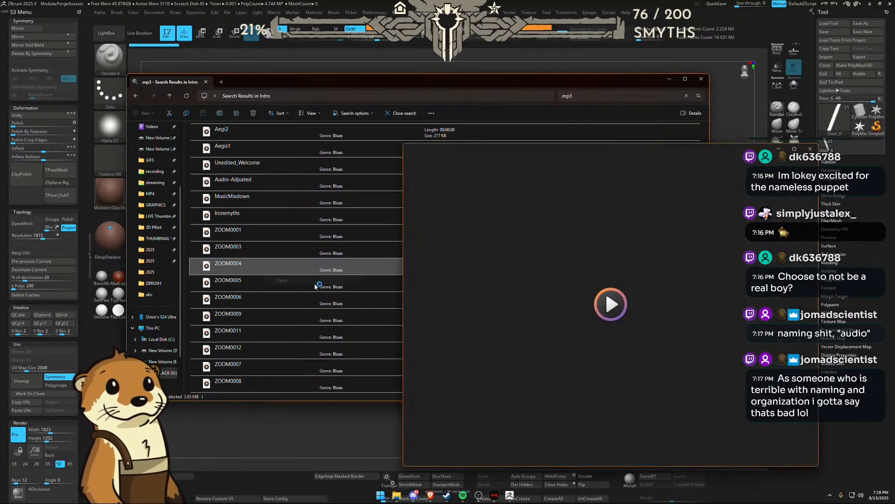
click(813, 148)
Step: Preview the other ZOOM0003 recording, the 3.04 MB file listed below ZOOM0010, and close the player
scroll(258, 321, down, 2)
click(248, 313)
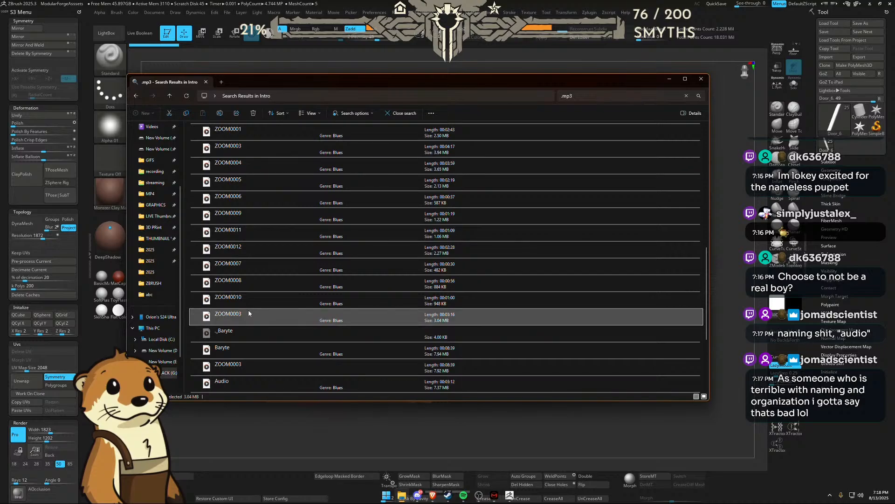
right_click(248, 309)
click(284, 316)
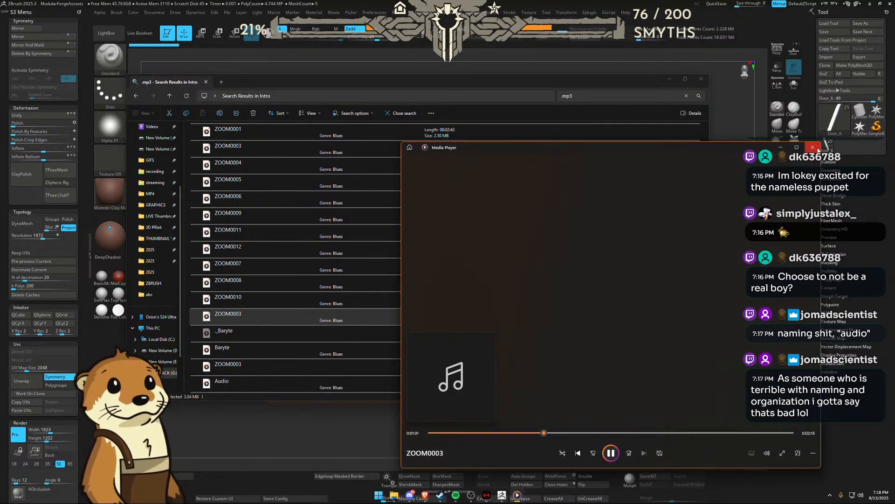
click(813, 147)
Step: Preview the ZOOM0010 and ZOOM0008 recordings, skipping partway into the audio and closing the player after each
click(236, 297)
right_click(236, 298)
click(255, 304)
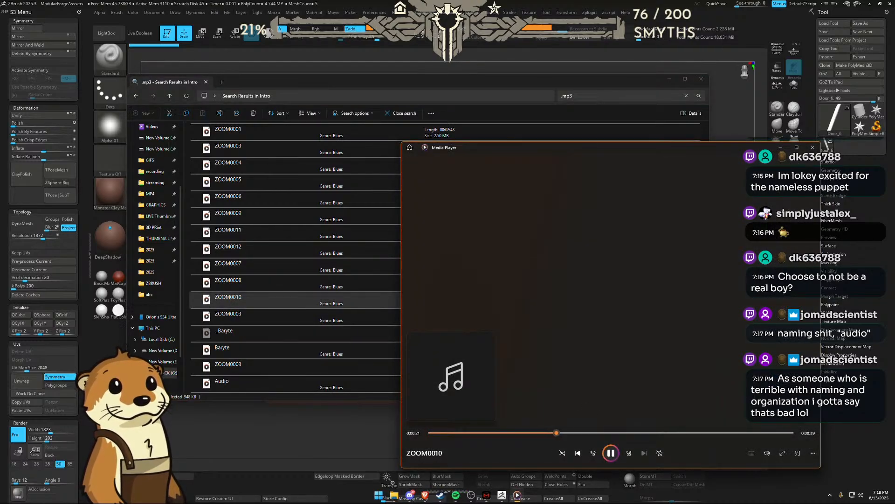
click(813, 147)
click(272, 286)
right_click(272, 286)
click(292, 290)
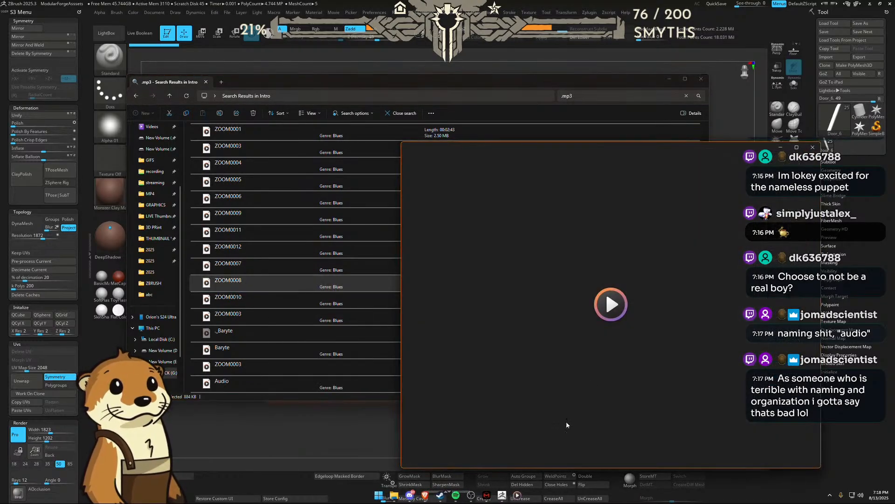
click(533, 433)
click(814, 147)
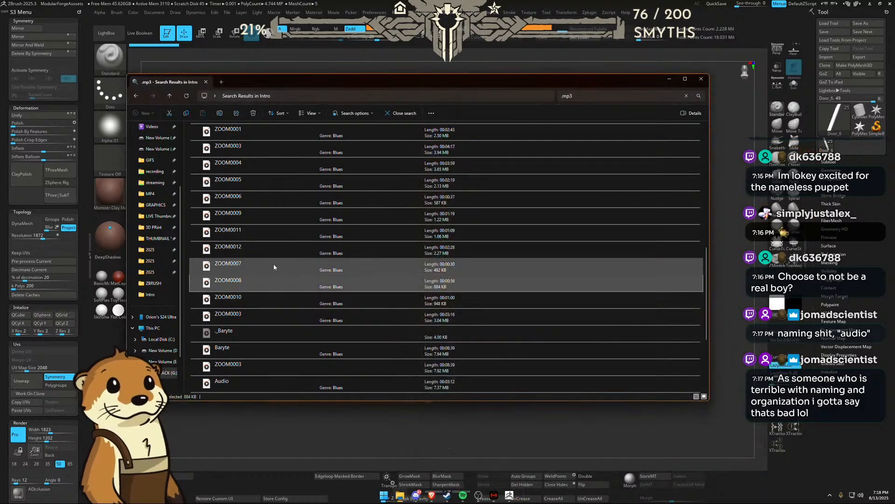
Step: Preview the ZOOM0007 recording, then close its player and return to the .mp3 search results
right_click(274, 264)
click(292, 271)
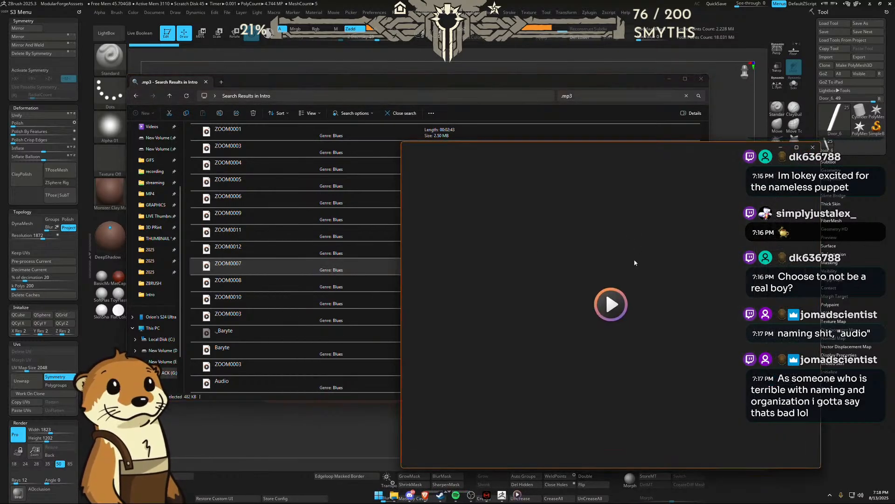
click(815, 143)
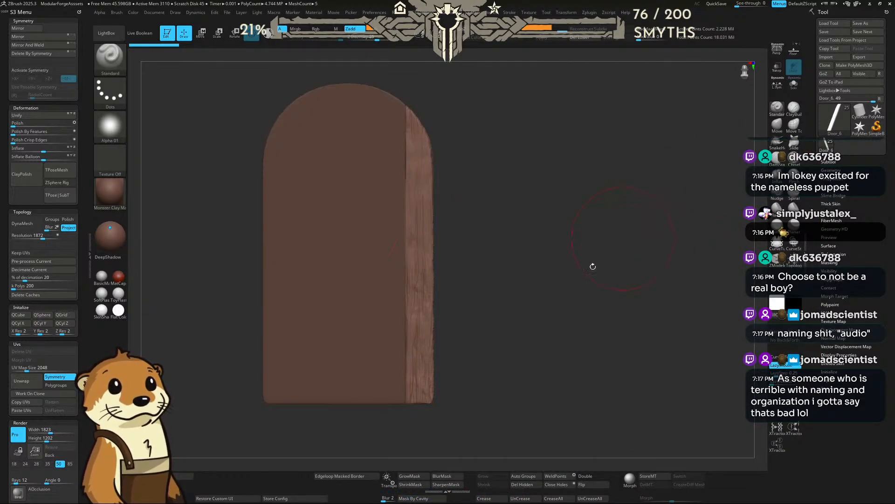
key(alt+Tab)
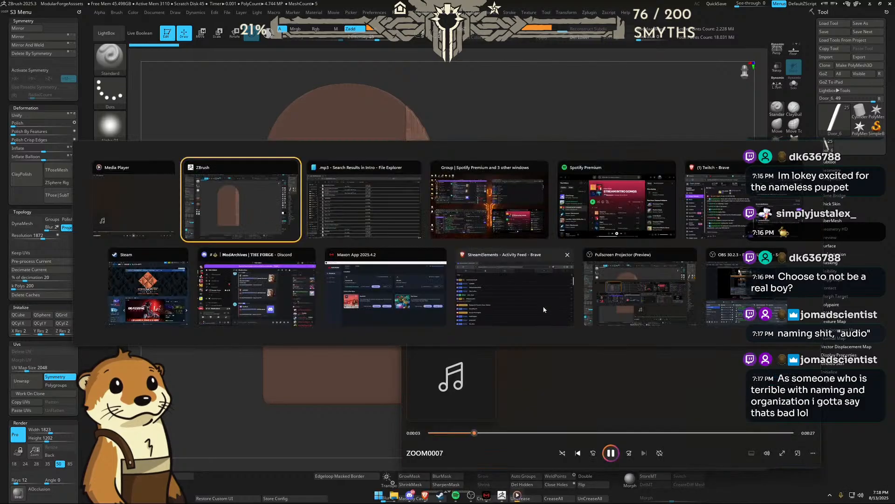
click(763, 187)
click(814, 148)
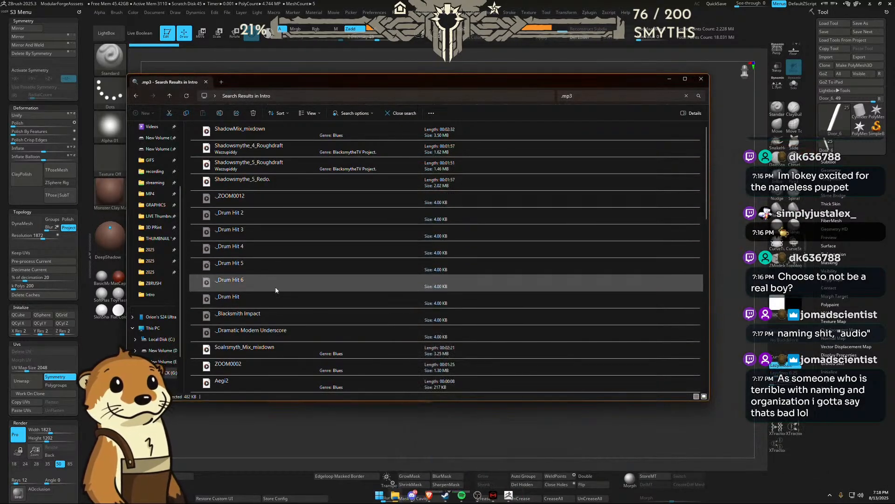
Step: Preview the ZOOM0002 recording listed below Soalrsmyth_Mix_mixdown, then close the player
scroll(279, 314, down, 1)
right_click(249, 314)
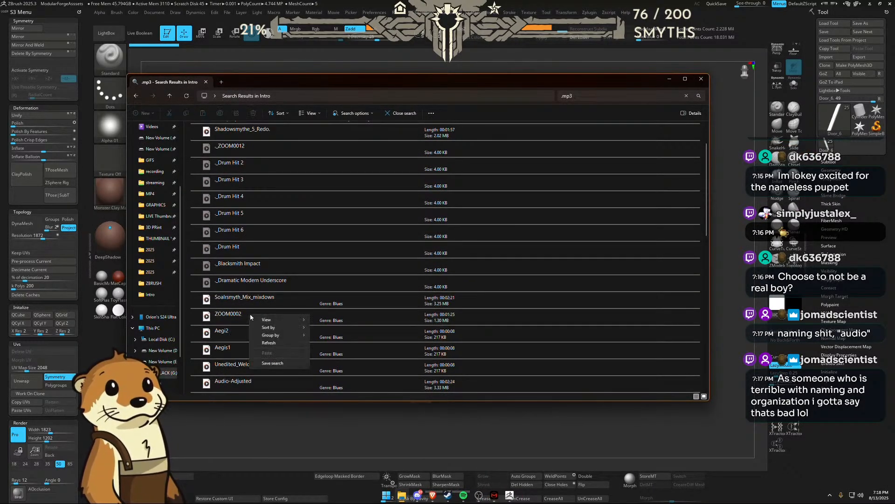
right_click(234, 316)
click(254, 320)
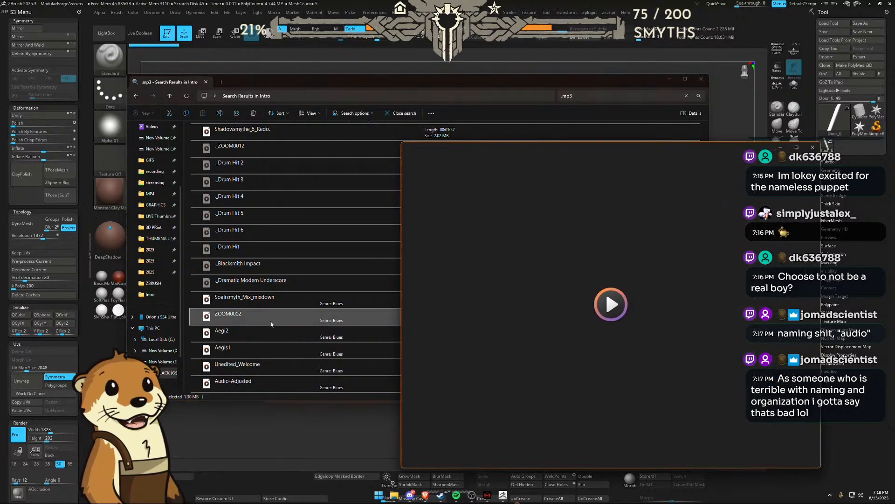
click(814, 148)
Step: Play the ZOOM0001 recording again to recheck it, then close the player
scroll(262, 257, down, 4)
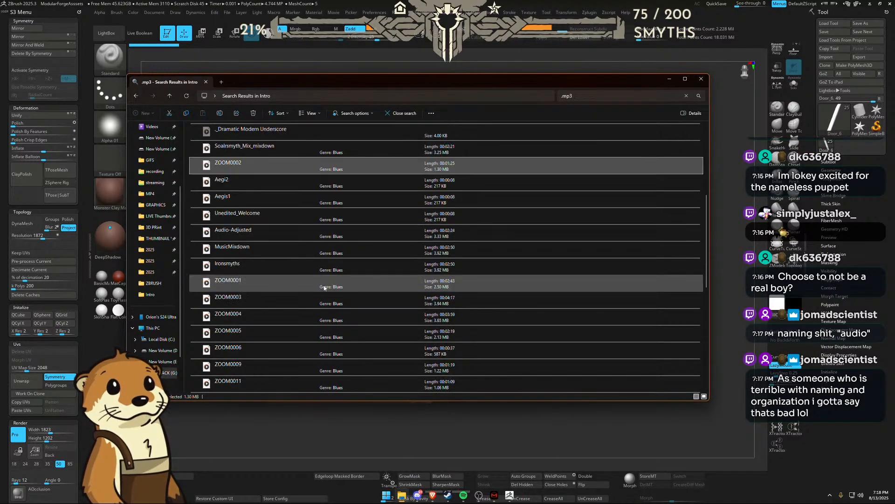
right_click(246, 231)
click(260, 236)
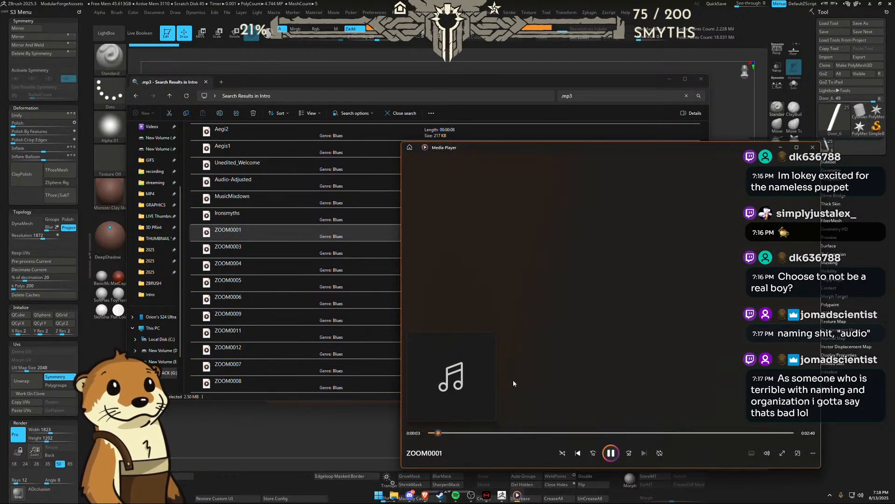
click(814, 149)
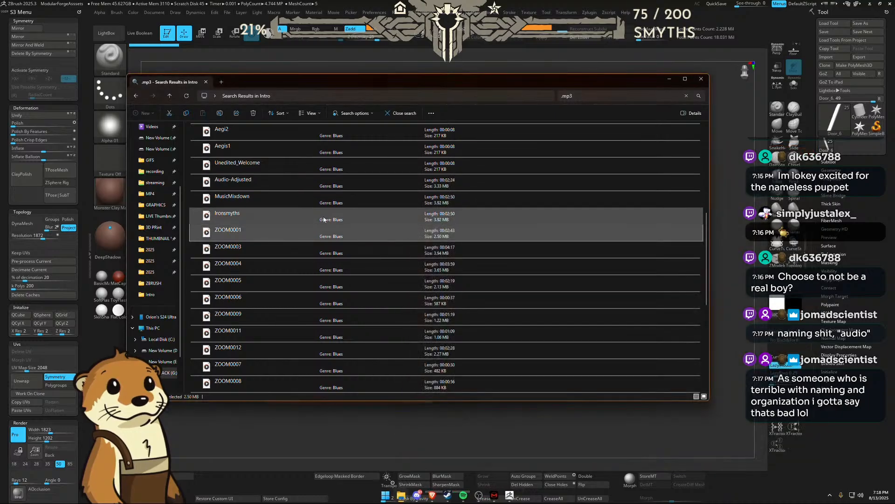
Step: Play MusicMixdown, skip ahead to around the 52-second mark, and close the player
right_click(323, 218)
right_click(276, 192)
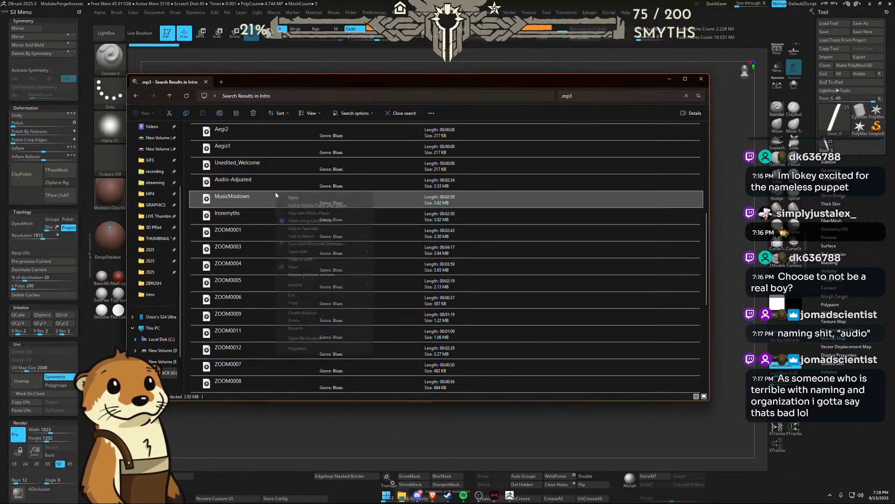
click(294, 197)
click(541, 432)
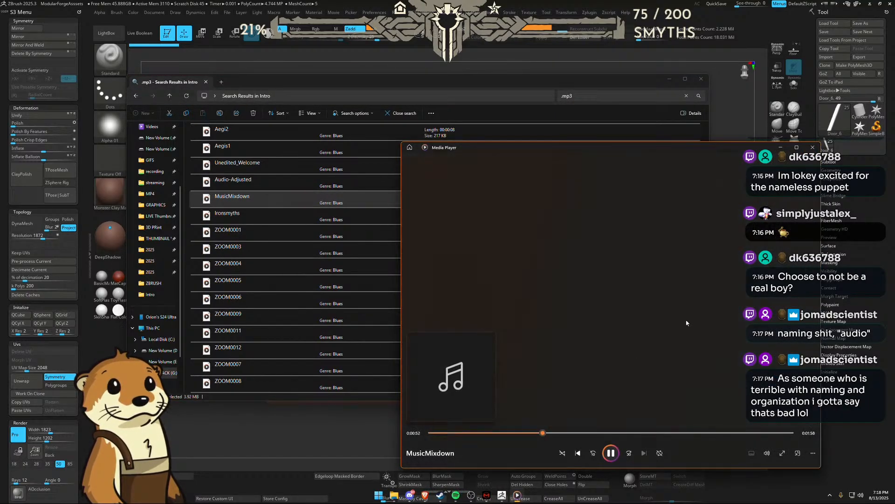
click(813, 147)
Step: Look through the full list of .mp3 results, then play the Baryte recording and close the player
scroll(298, 305, down, 5)
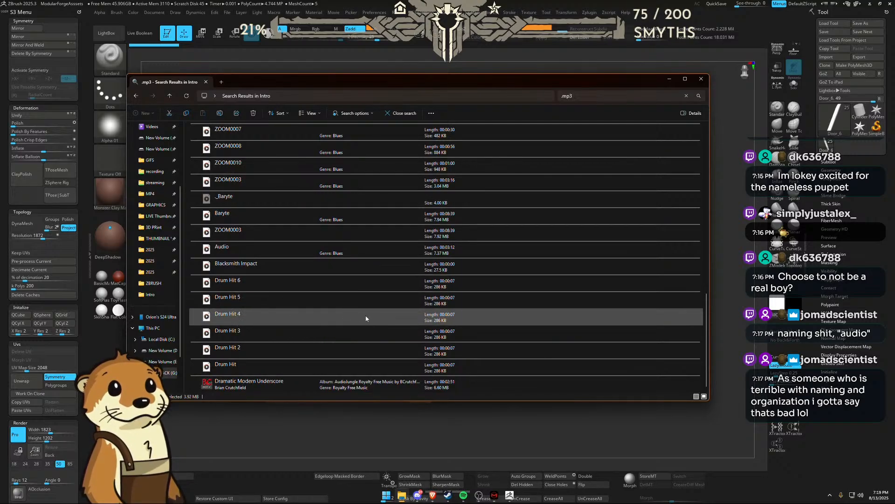
scroll(373, 312, up, 10)
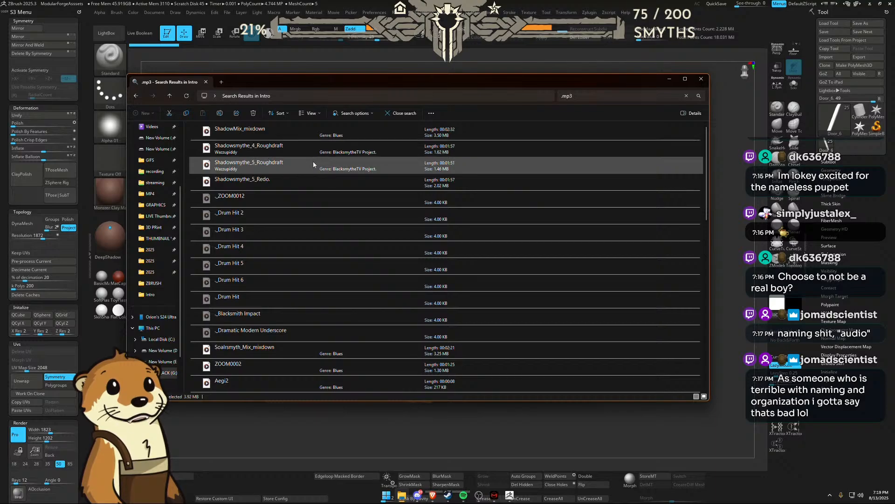
scroll(304, 169, down, 5)
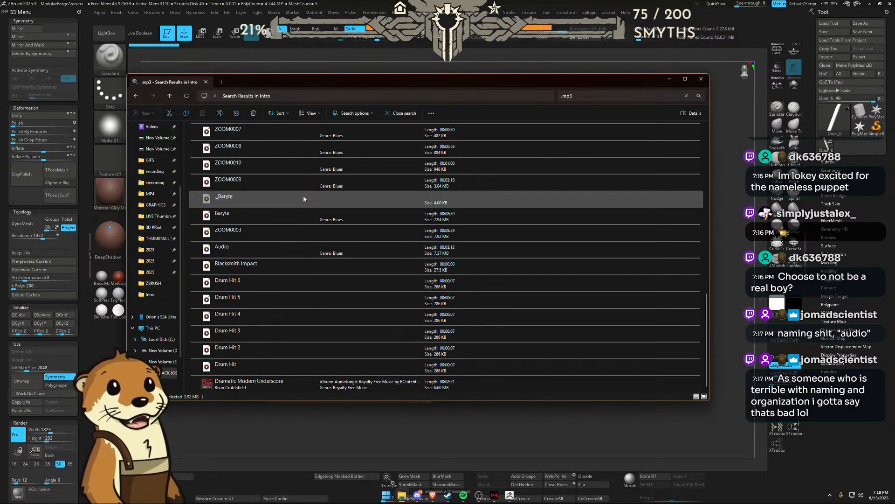
right_click(251, 245)
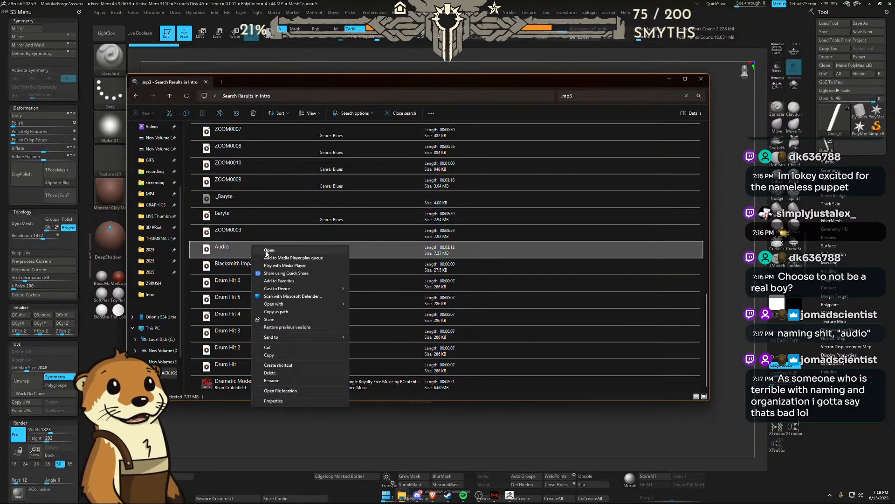
click(256, 209)
right_click(231, 218)
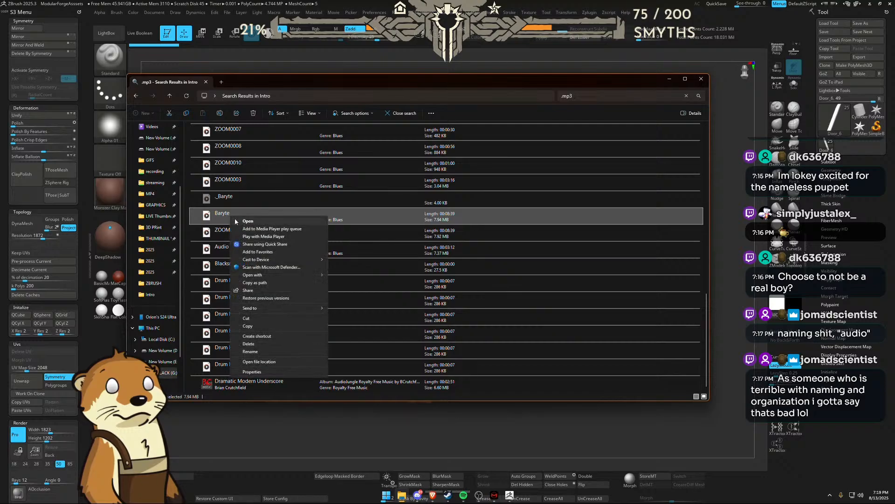
click(247, 222)
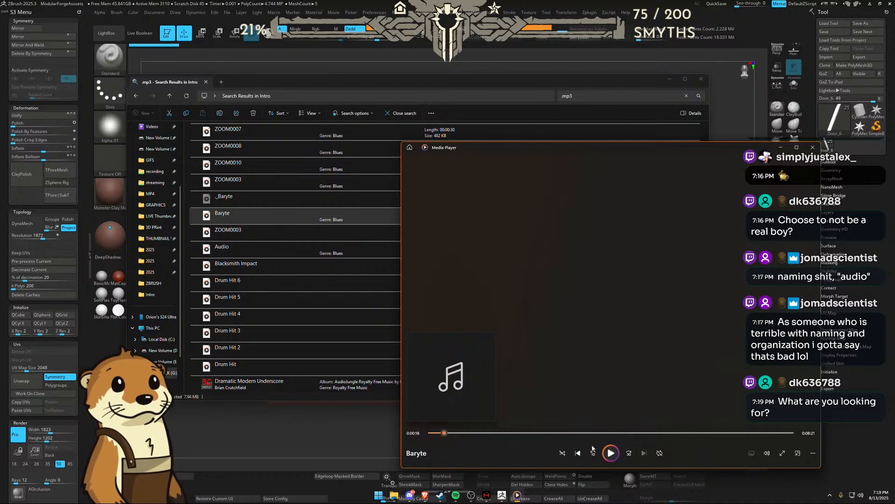
click(813, 147)
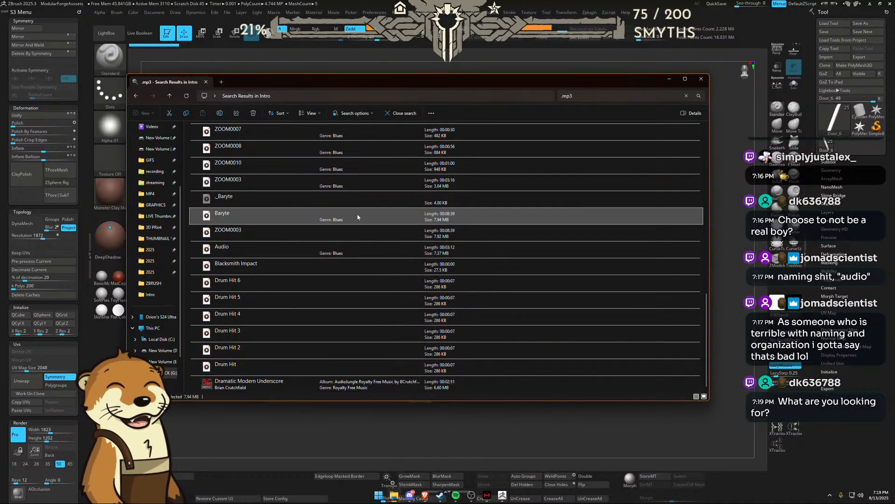
Step: Open the file location of the Baryte recording from the search results
right_click(257, 214)
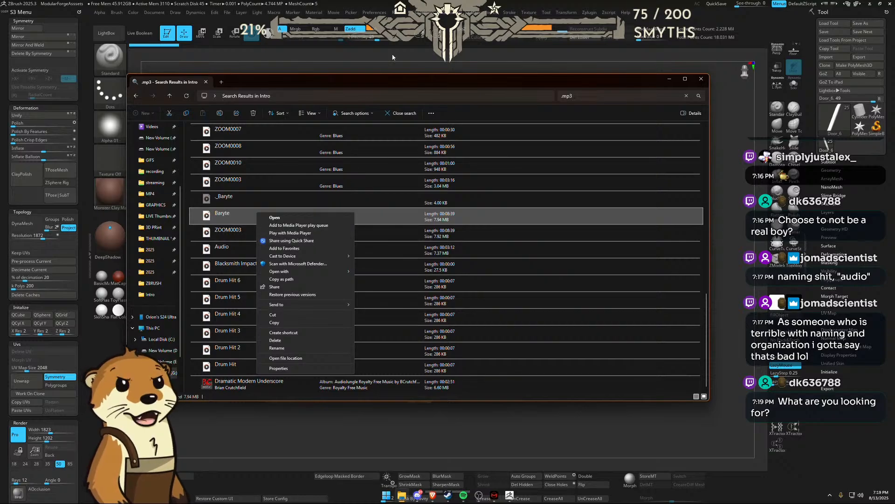
mouse_move(319, 271)
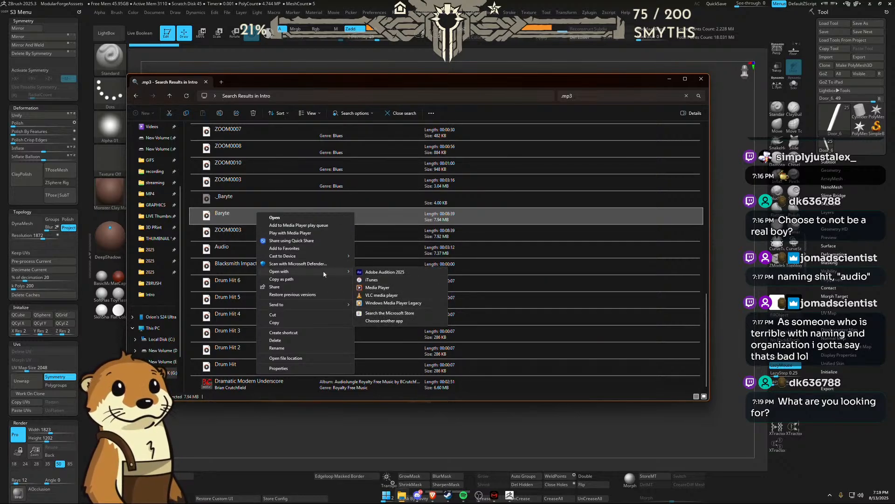
click(223, 215)
right_click(223, 214)
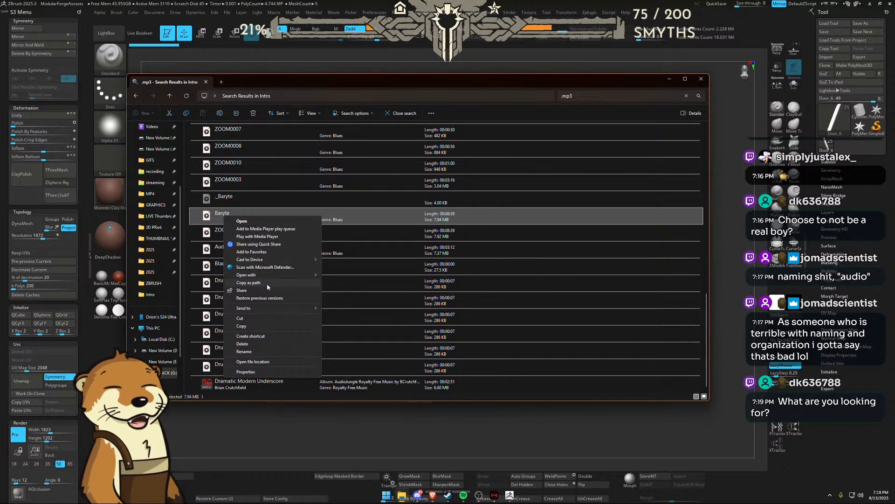
click(268, 362)
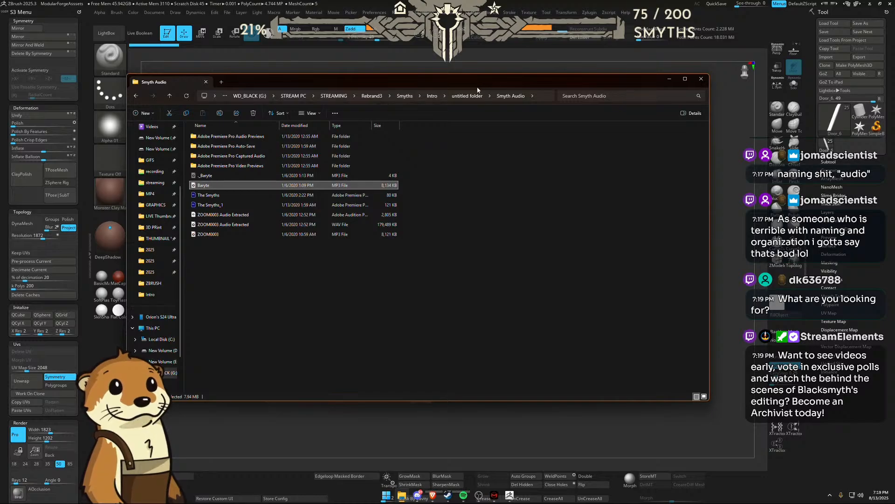
Step: Play Baryte, skipping to around 1:00 and near the end at about 8:04, then close the player
double_click(205, 186)
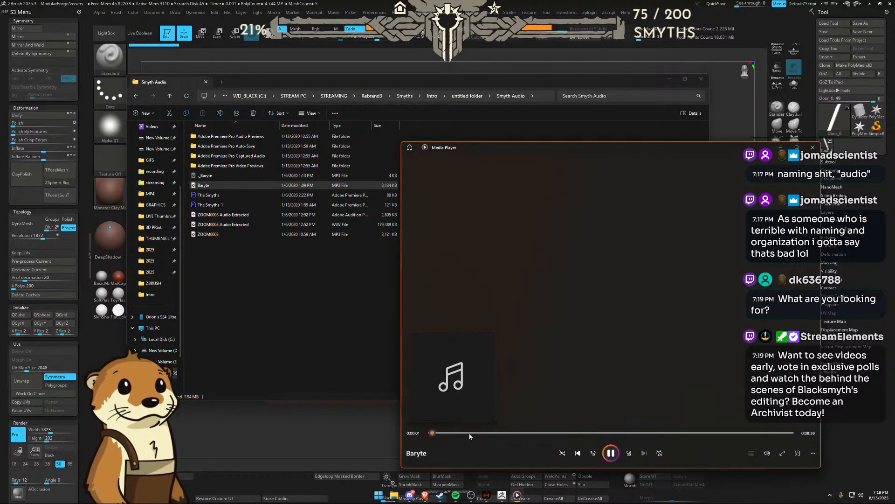
click(470, 433)
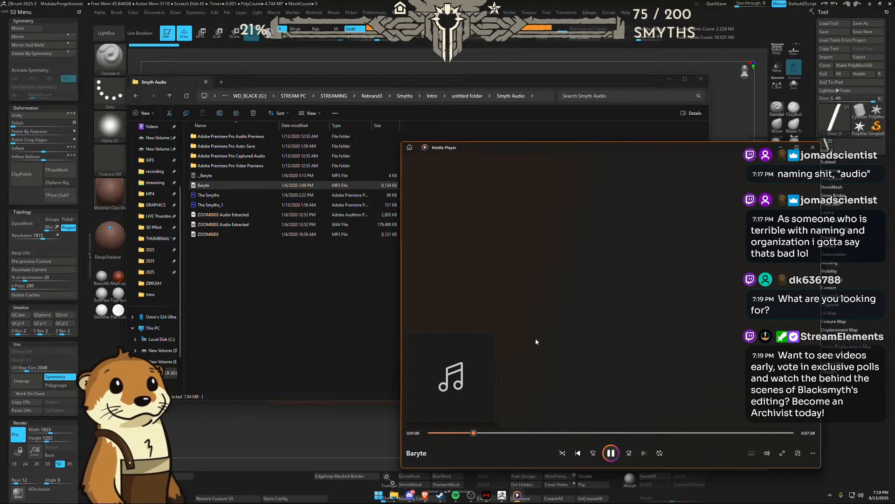
drag(555, 145, 452, 115)
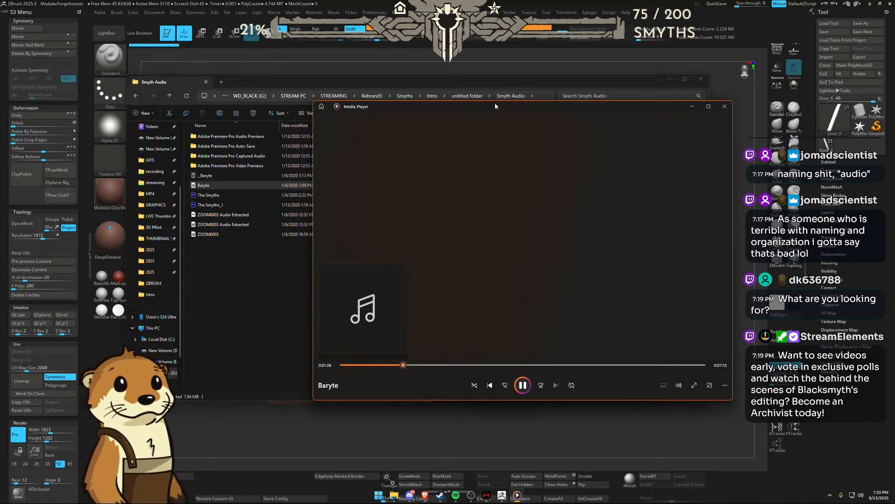
drag(495, 105, 410, 99)
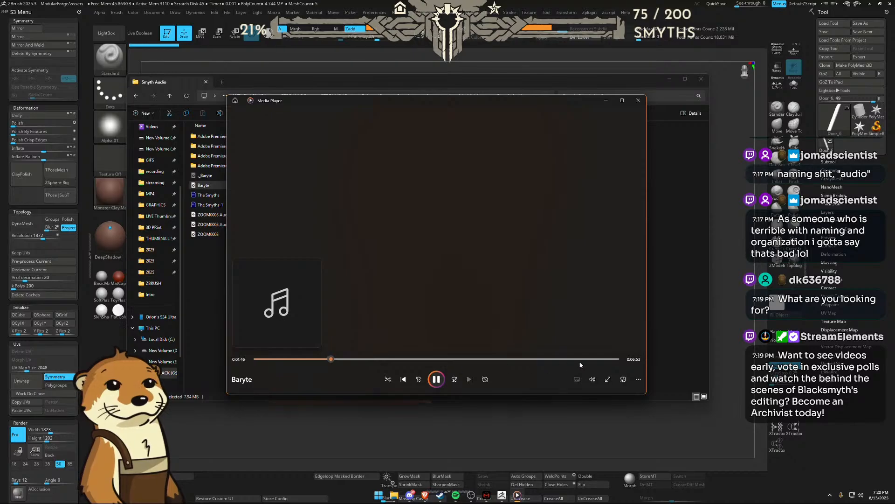
click(592, 359)
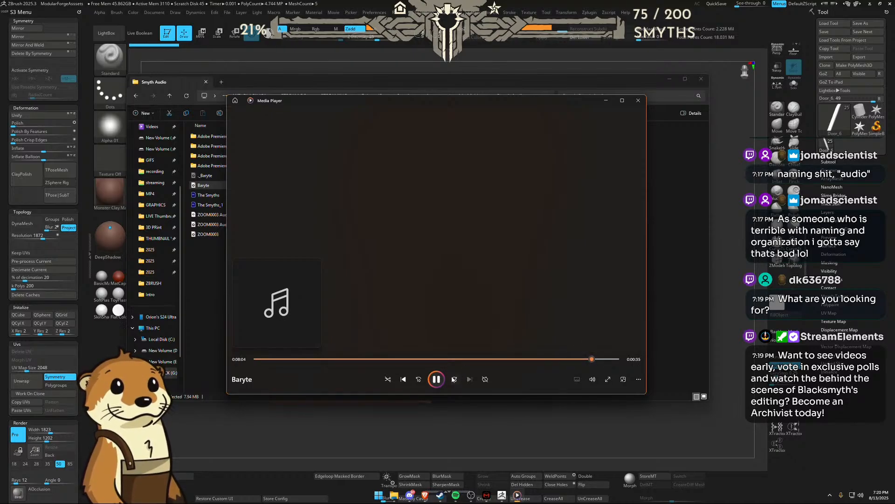
click(436, 378)
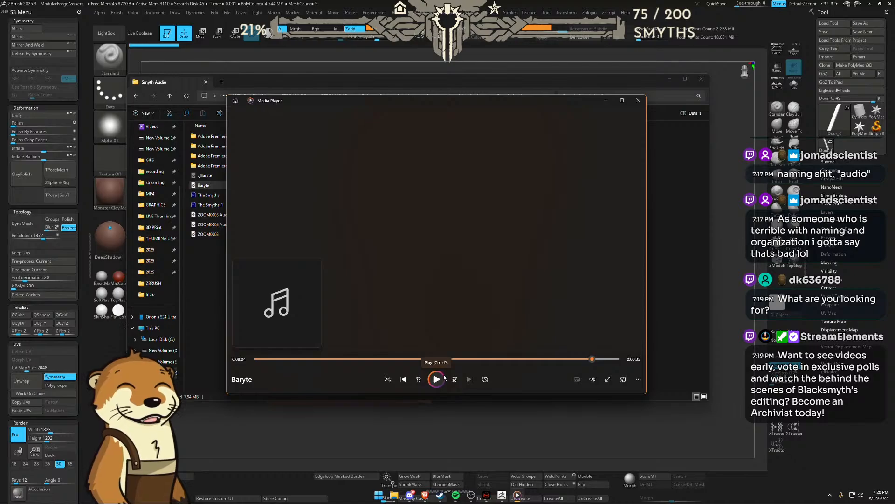
click(443, 377)
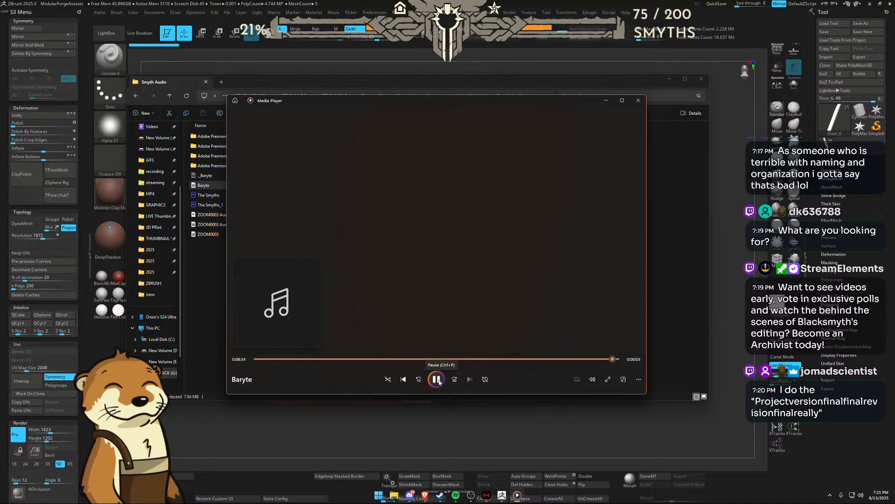
click(642, 102)
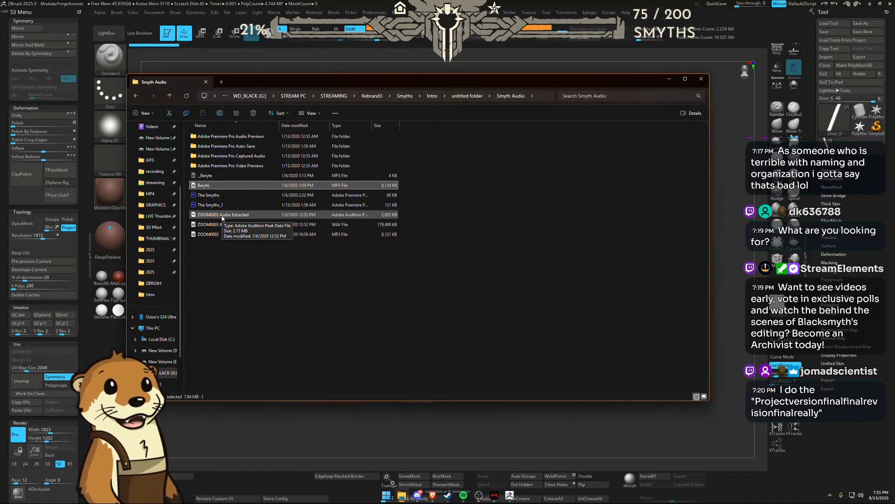
Step: Preview the ZOOM0003 MP3 from around the 54-second mark, then close the player
double_click(222, 235)
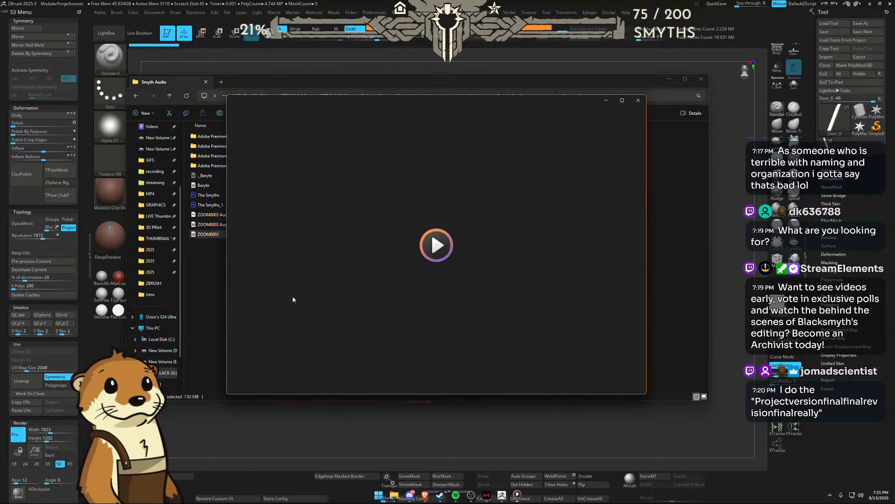
click(293, 359)
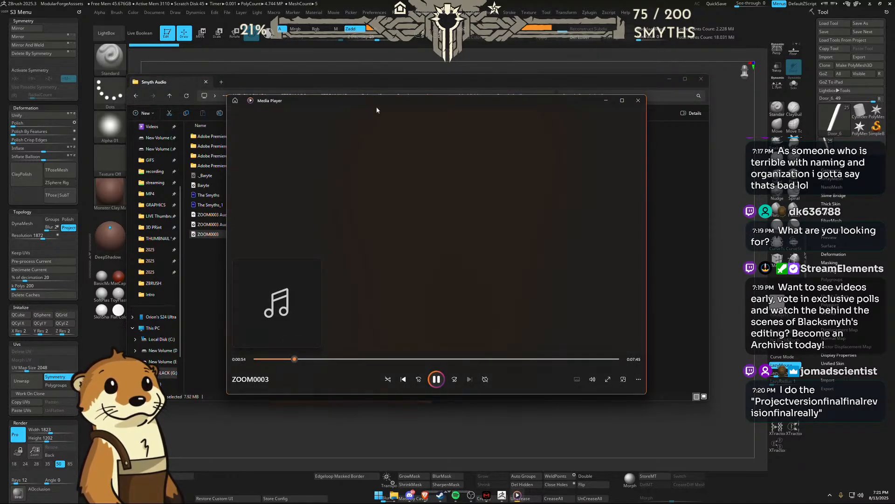
drag(376, 110, 459, 114)
click(716, 105)
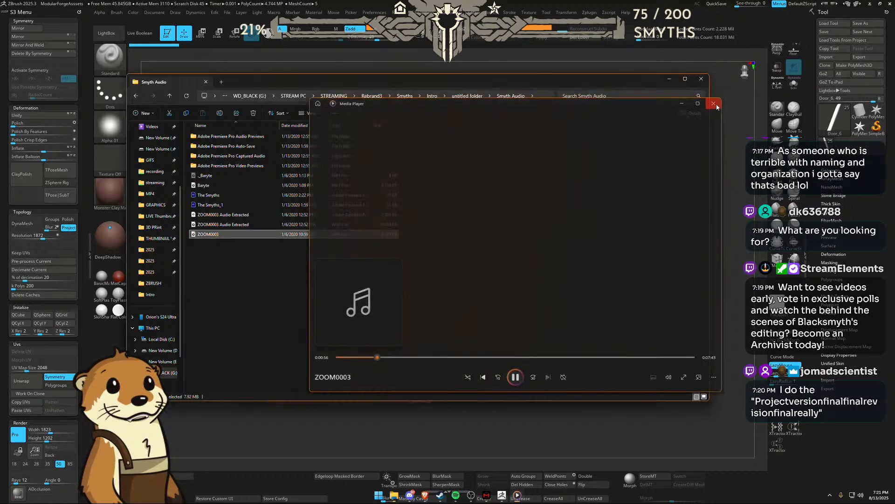
Step: Open the ZOOM0003 Audio Extracted WAV in Media Player just once, skip to around 1:08, and close the player
double_click(229, 225)
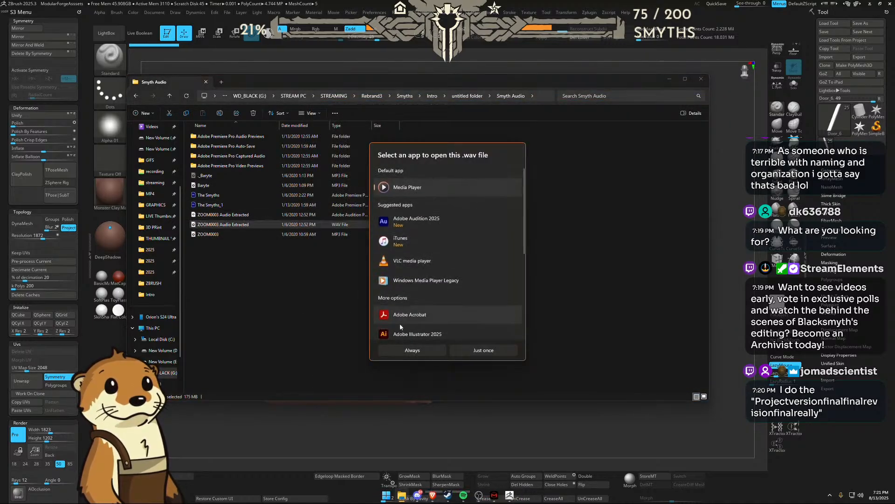
click(454, 350)
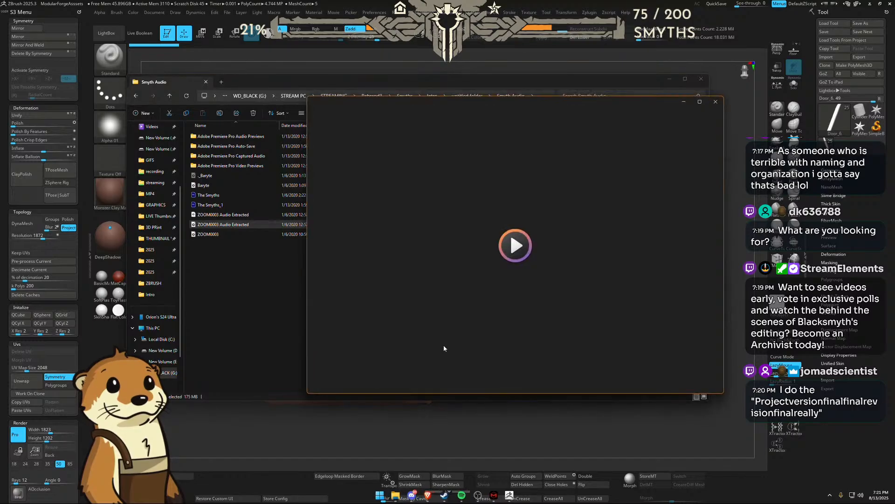
click(383, 360)
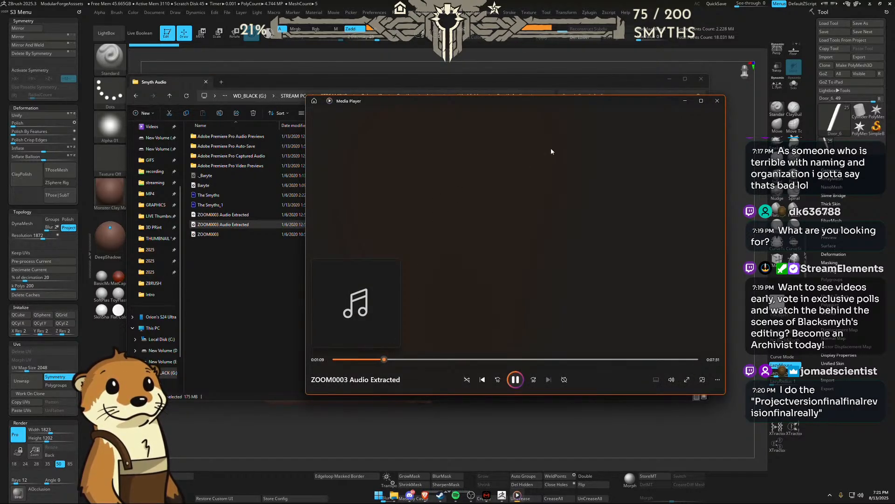
click(717, 101)
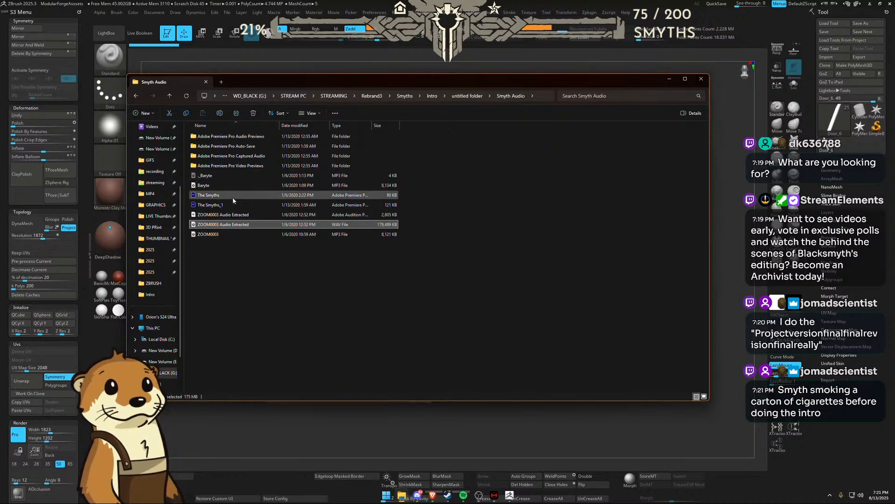
Step: Replay the ZOOM0003 MP3 from around 0:57, skip further ahead to listen, and pause it
click(217, 234)
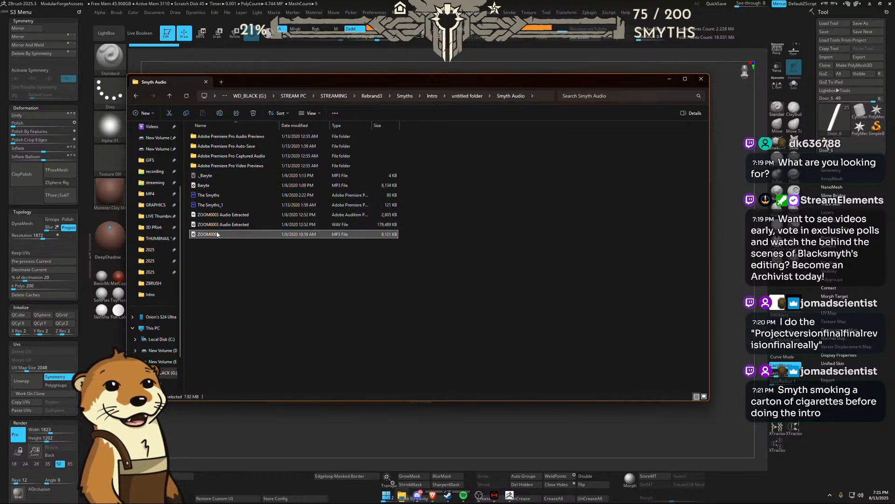
click(217, 234)
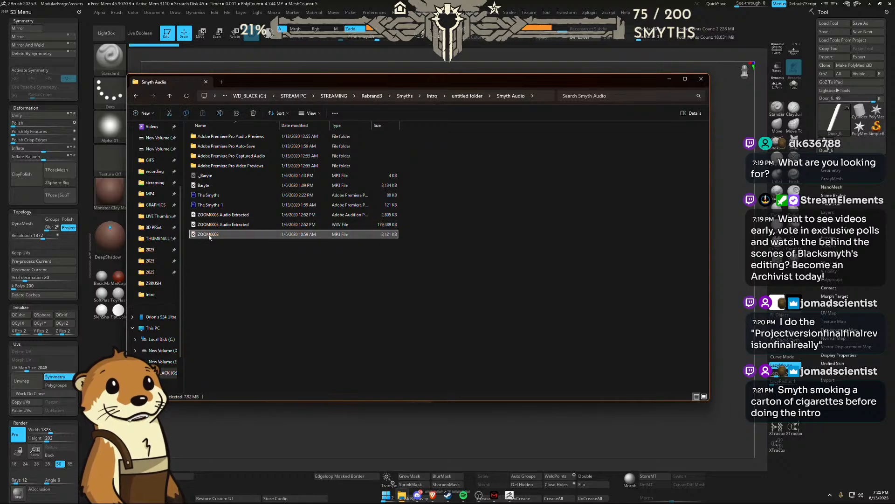
click(209, 236)
key(Return)
key(Return)
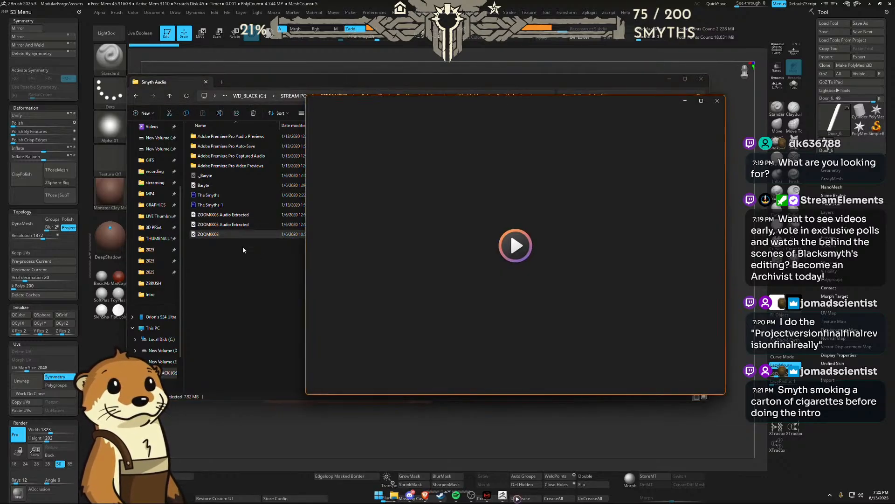
click(377, 359)
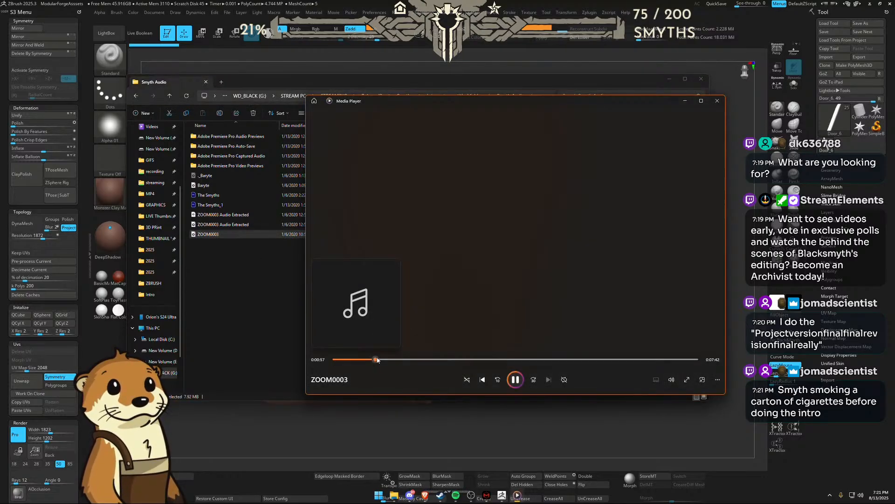
click(414, 360)
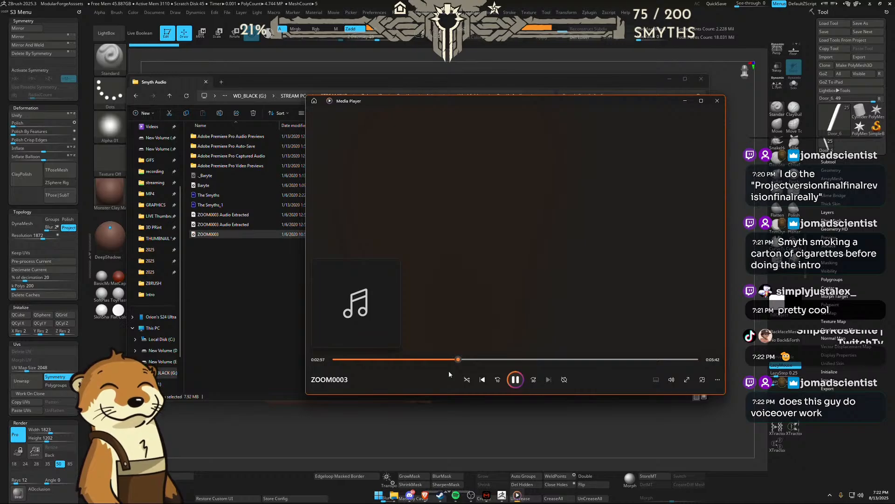
click(515, 379)
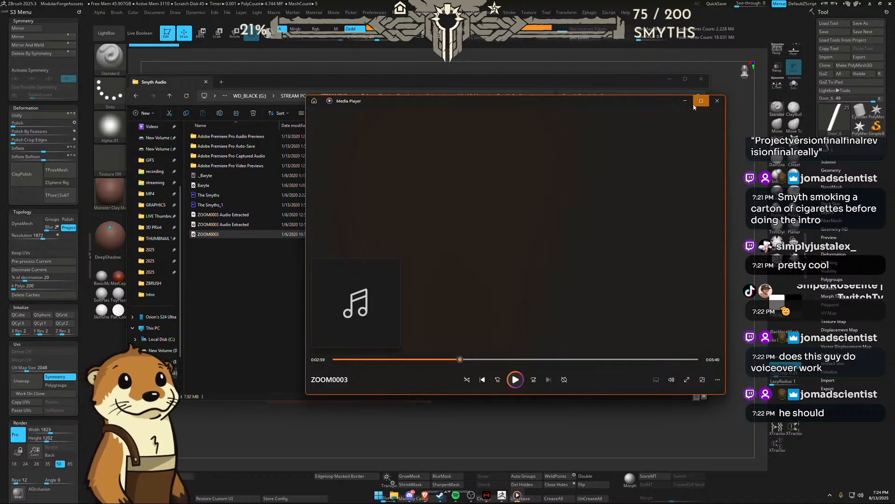
click(217, 236)
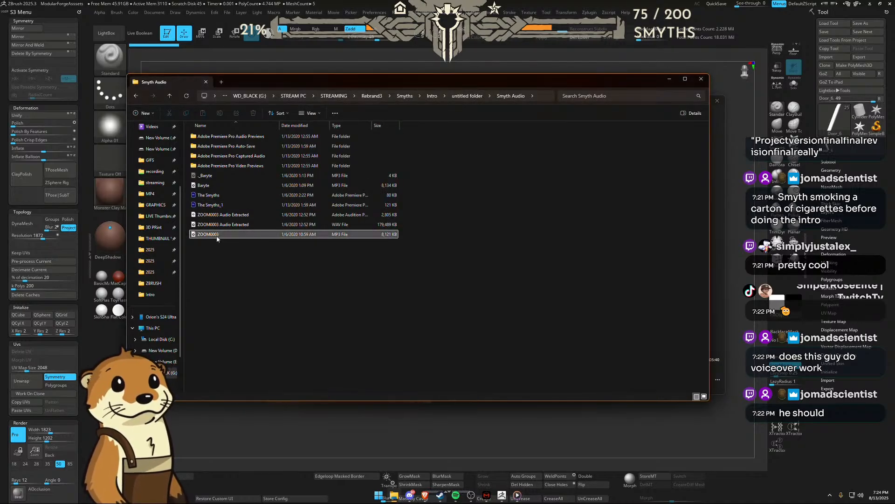
drag(216, 239, 212, 261)
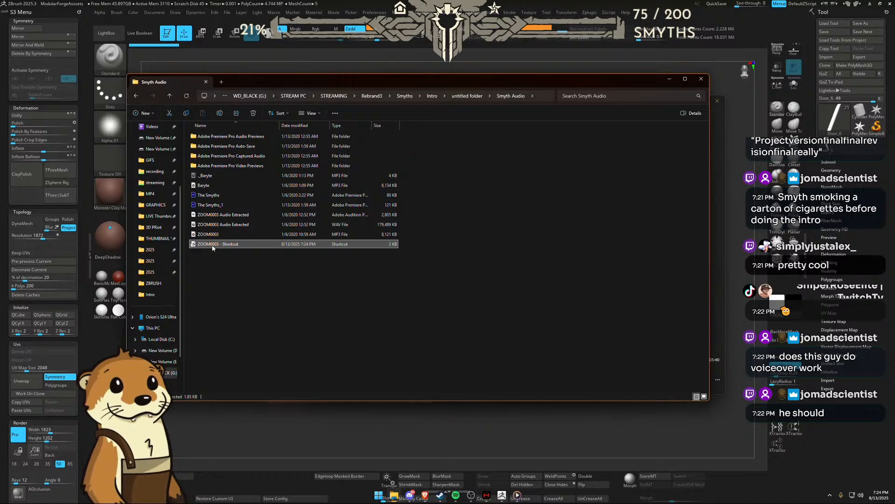
key(Delete)
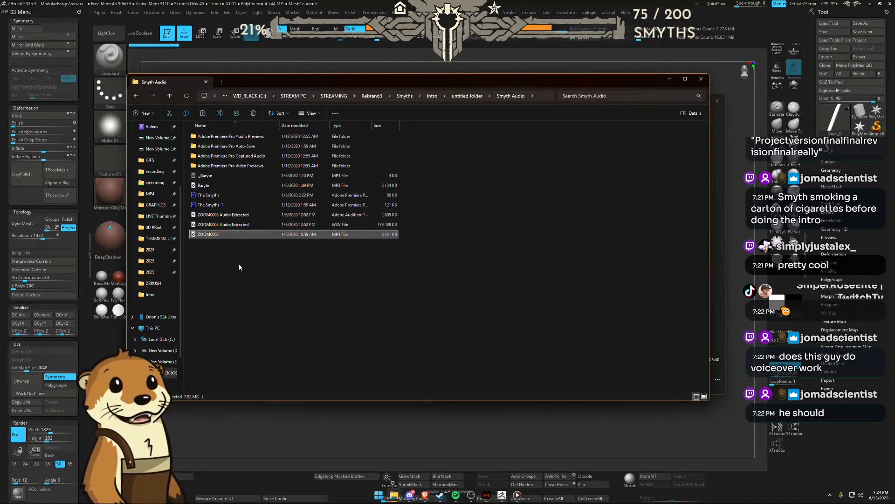
Step: Duplicate the ZOOM0003 MP3 in the Smyth Audio folder and rename the copy ORIGINAL SMYTH INTRO AUDIO
key(ctrl+v)
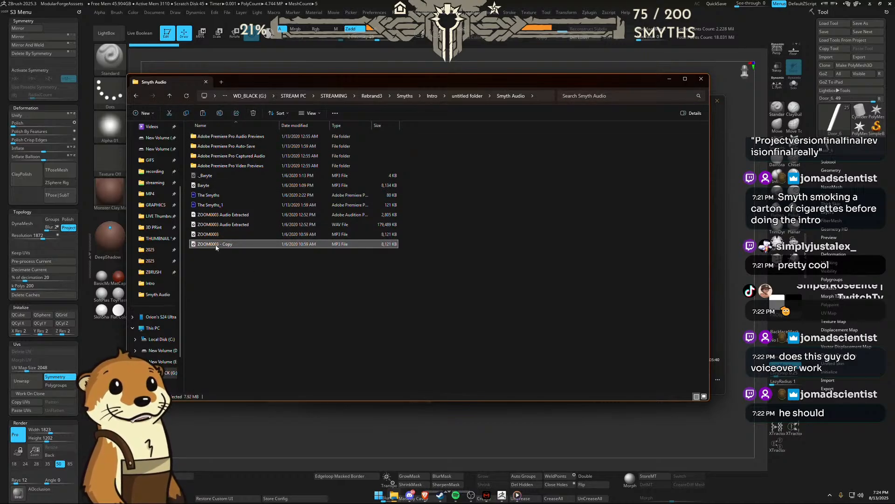
right_click(216, 247)
click(253, 357)
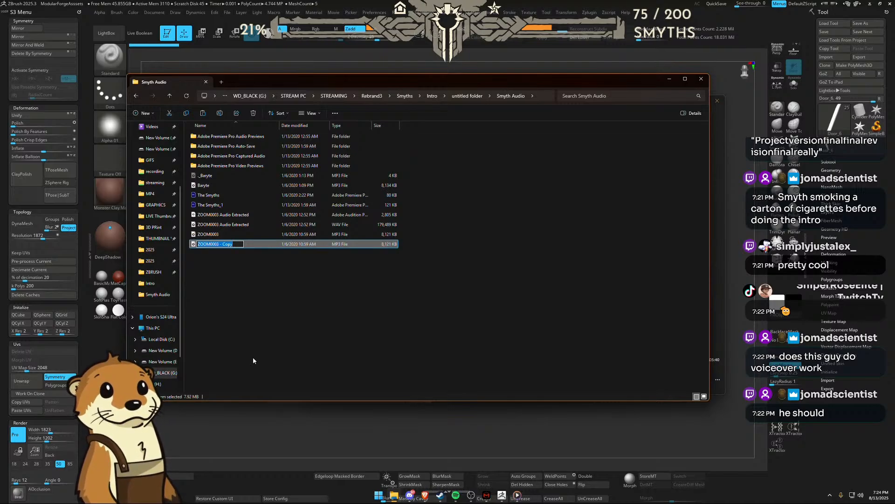
text(ORIG)
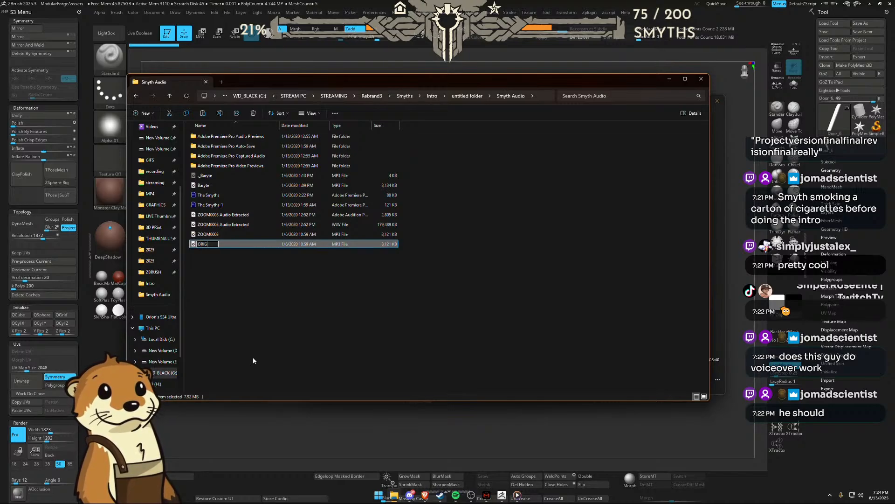
text(INAL)
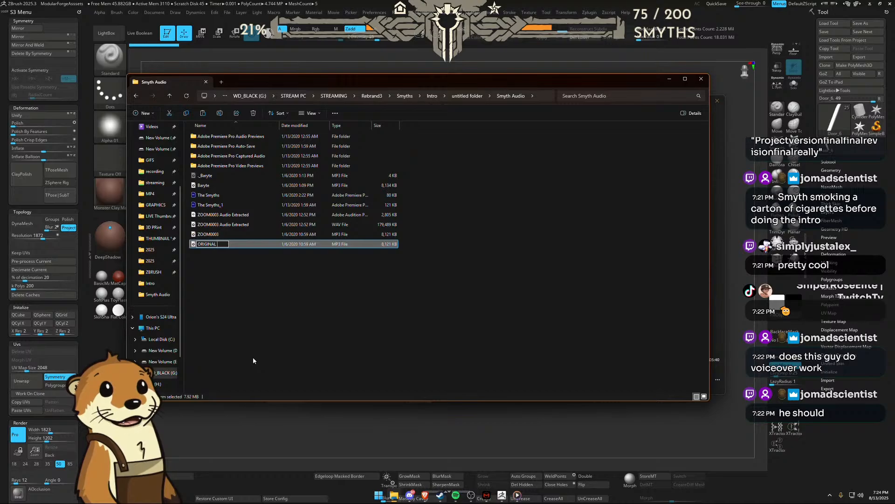
text( SMYT)
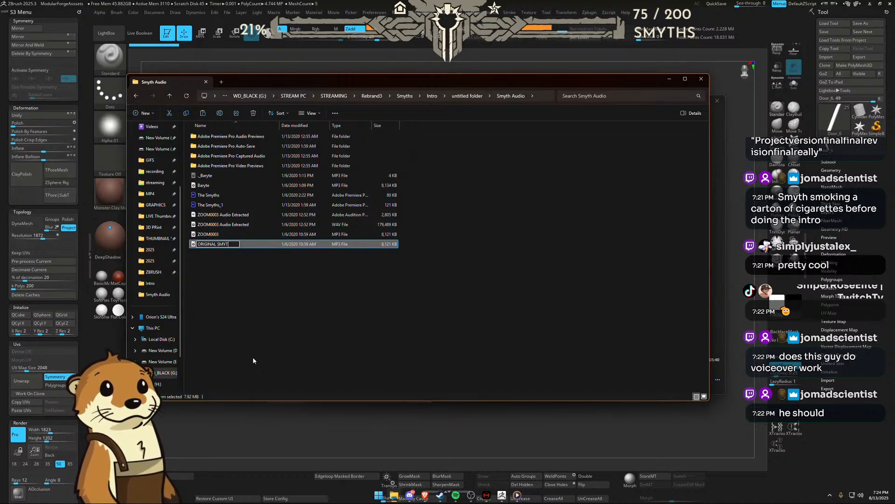
text(H INTRO AUDIO)
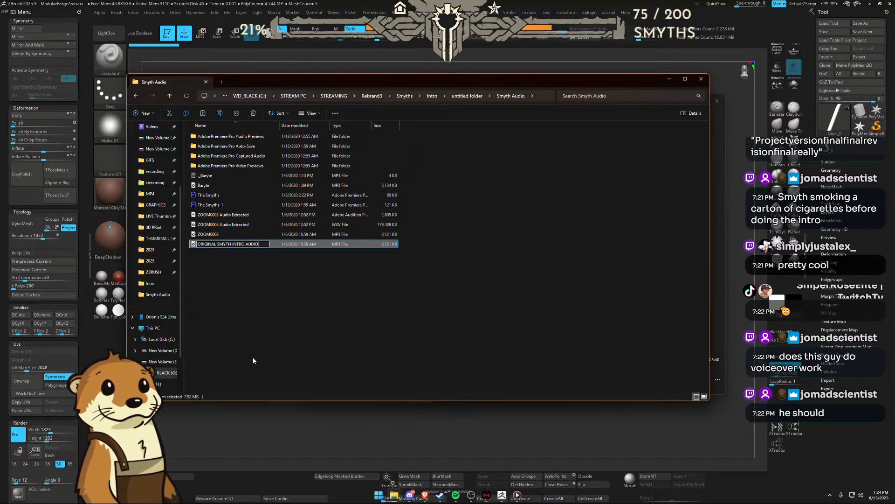
key(Return)
Step: Duplicate the Baryte MP3 in the Smyth Audio folder, rename the copy ORIGINAL SMYTH INTRO AUDIO 1, and close the folder window
right_click(212, 186)
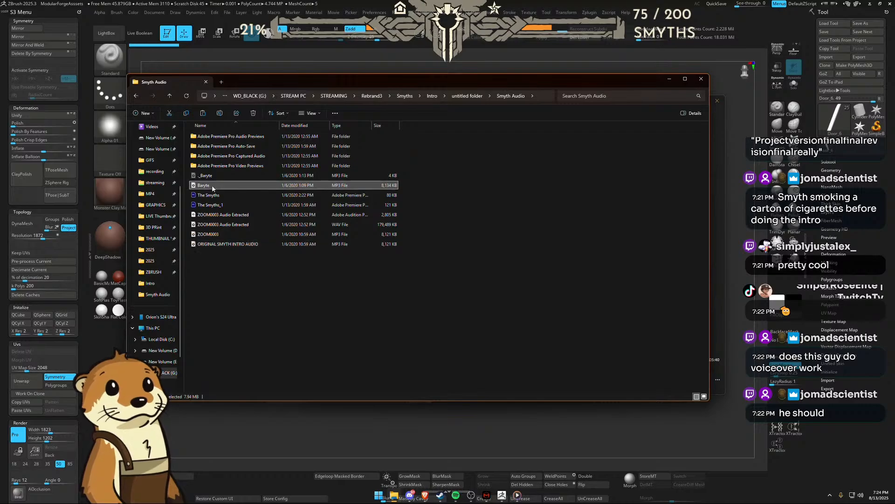
click(230, 296)
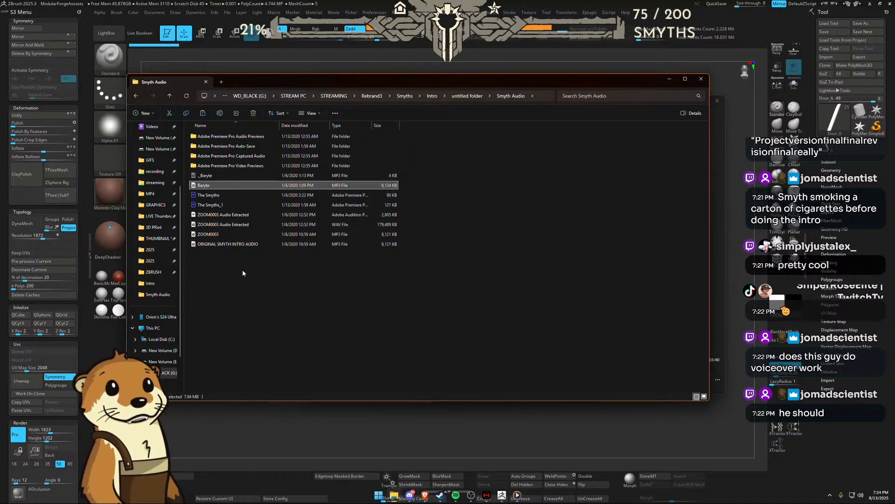
key(ctrl+v)
right_click(213, 264)
click(267, 389)
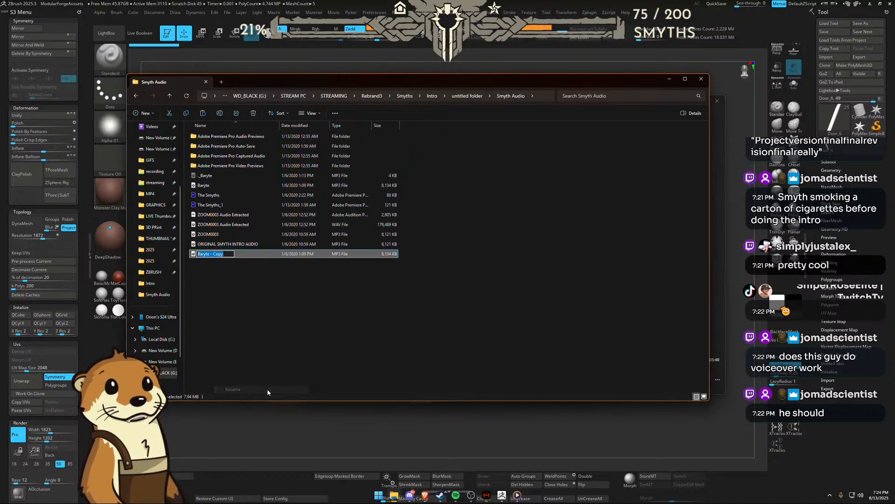
text(ORIG)
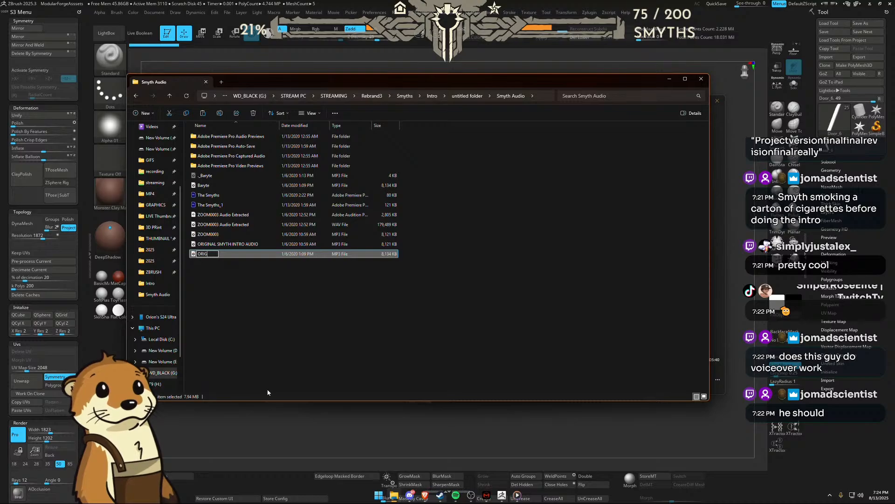
text(INAL SMYTH INTRO A)
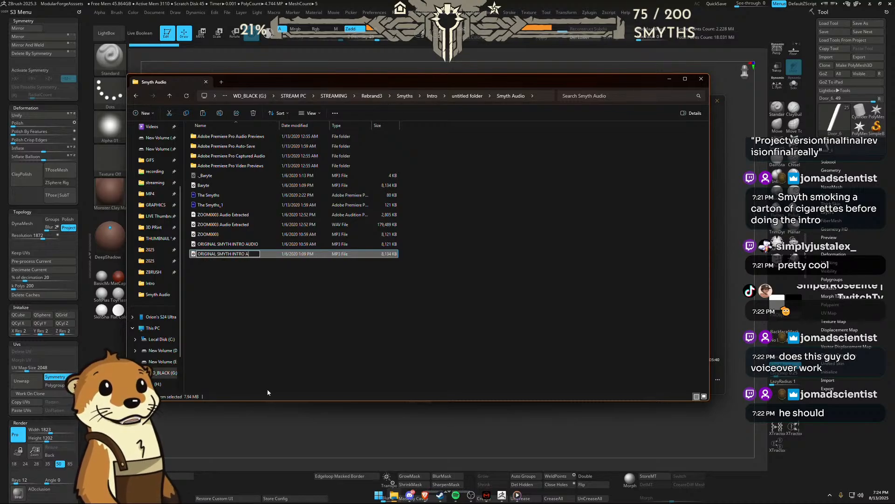
text(UDIO 1)
key(Return)
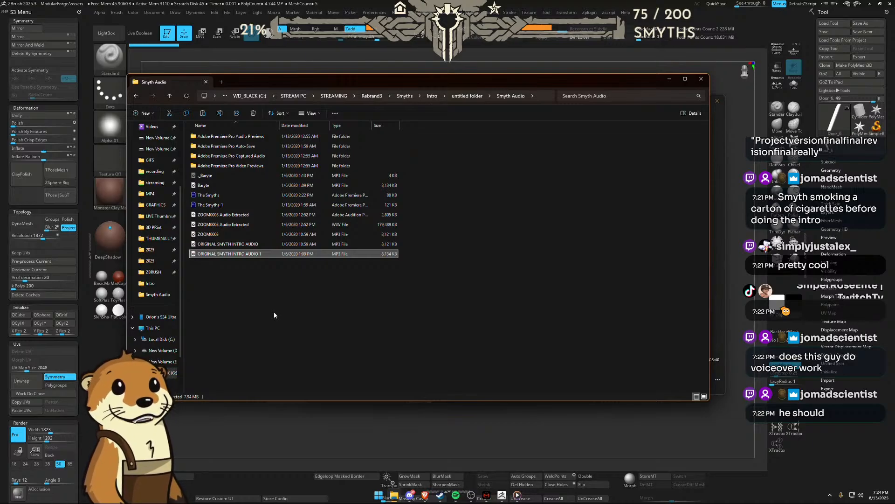
click(702, 80)
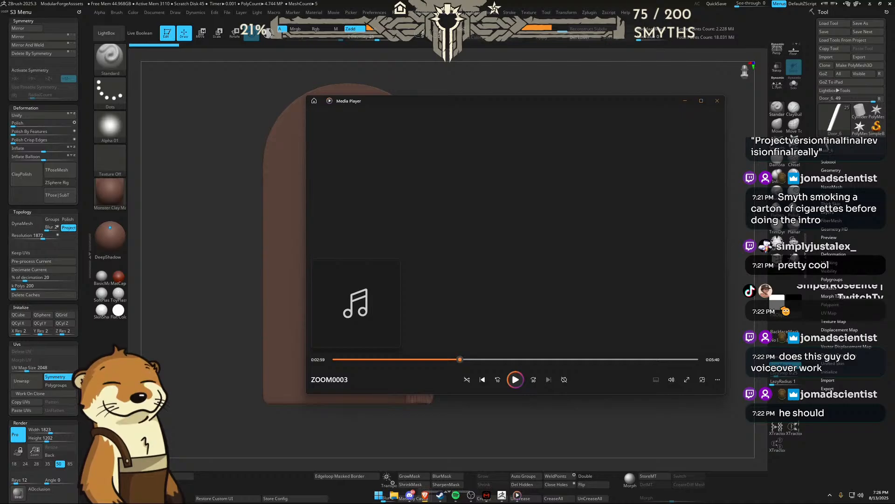
Step: Bring up the TikTok Blacksmith audition window, maximize it, and launch Google Chrome
key(alt+Tab)
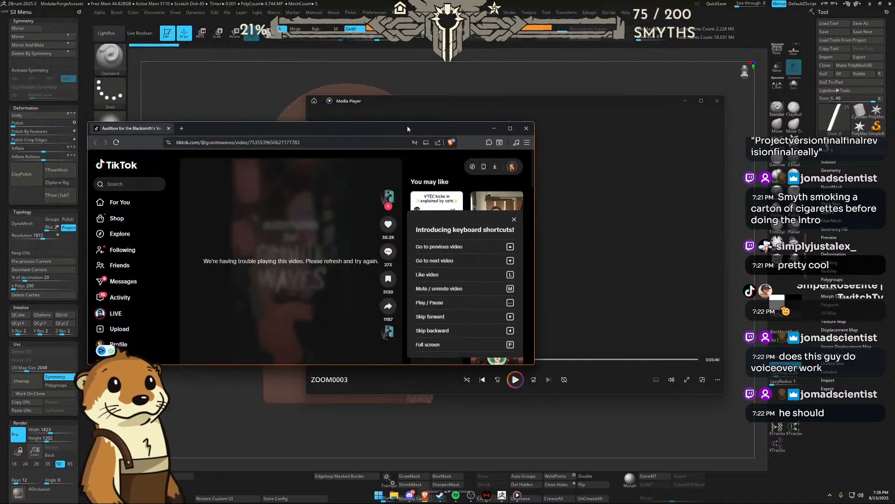
double_click(407, 125)
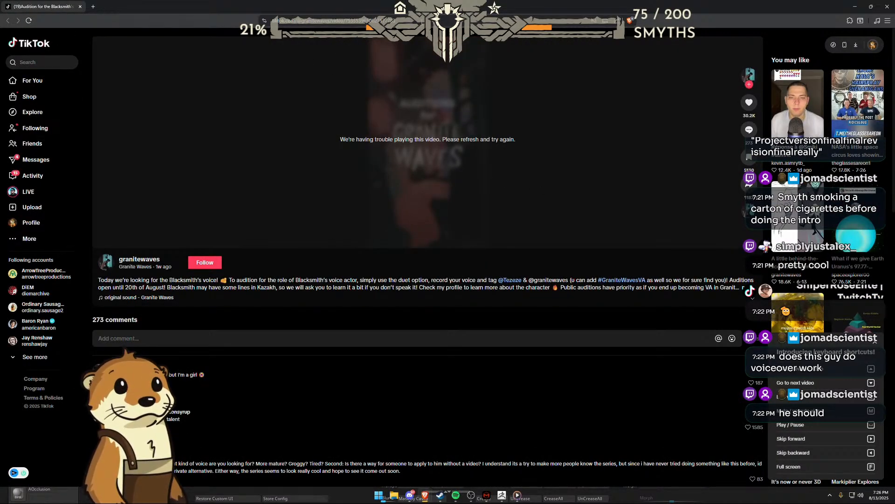
key(super)
text(chrome)
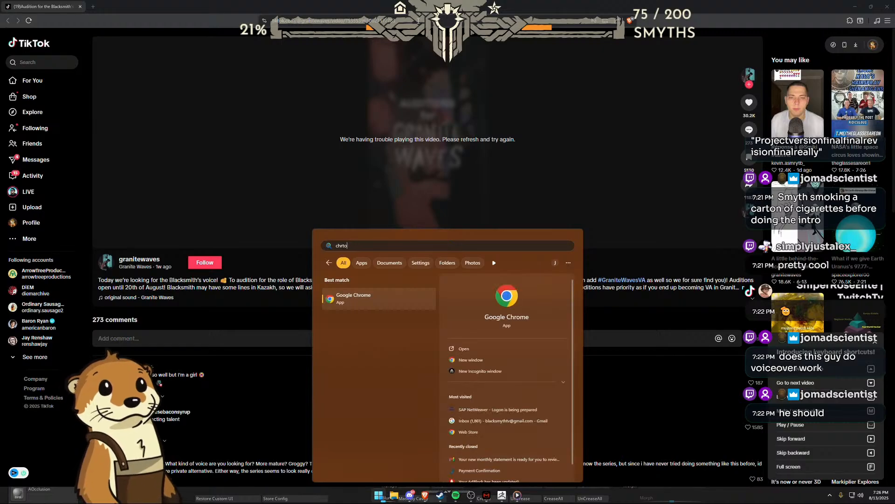
key(Return)
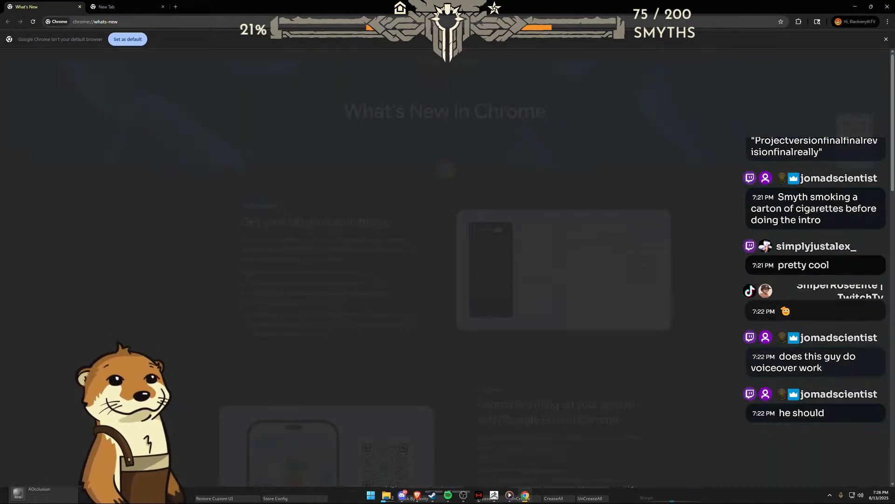
Step: Load the TikTok link of the Granite Waves Blacksmith audition video in Chrome and close the other tabs
key(alt+Tab)
key(alt+Tab)
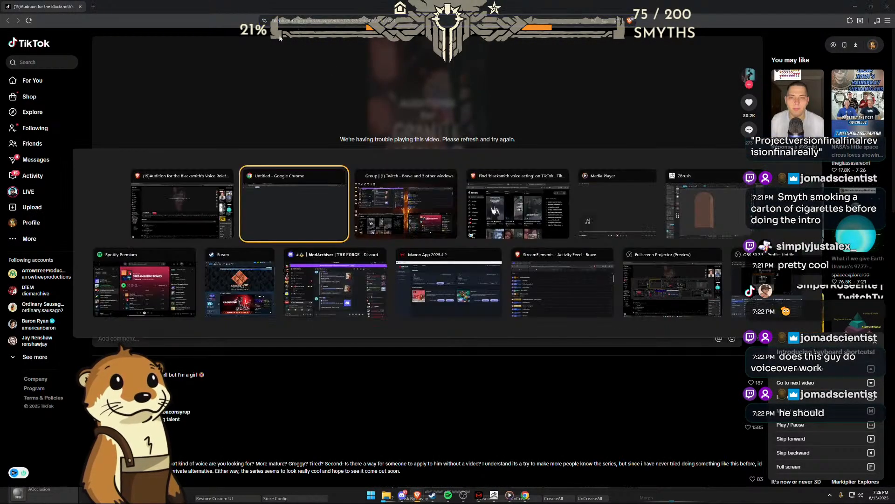
click(125, 21)
key(ctrl+v)
key(Return)
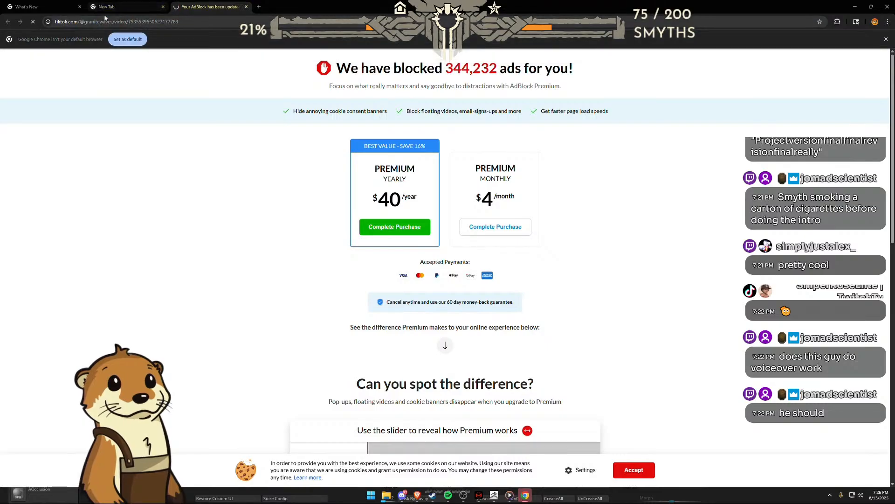
click(80, 7)
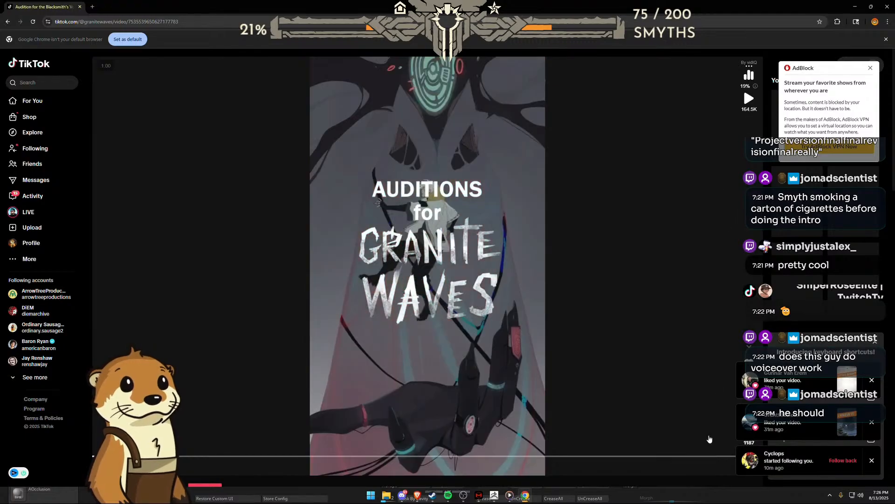
Step: Dismiss the TikTok notifications and unmute the Granite Waves audition video
click(871, 380)
click(872, 422)
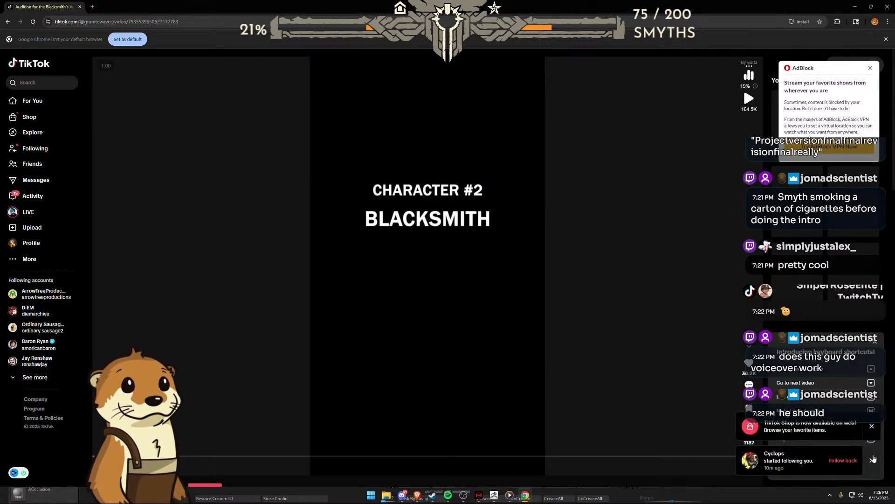
click(872, 460)
click(872, 461)
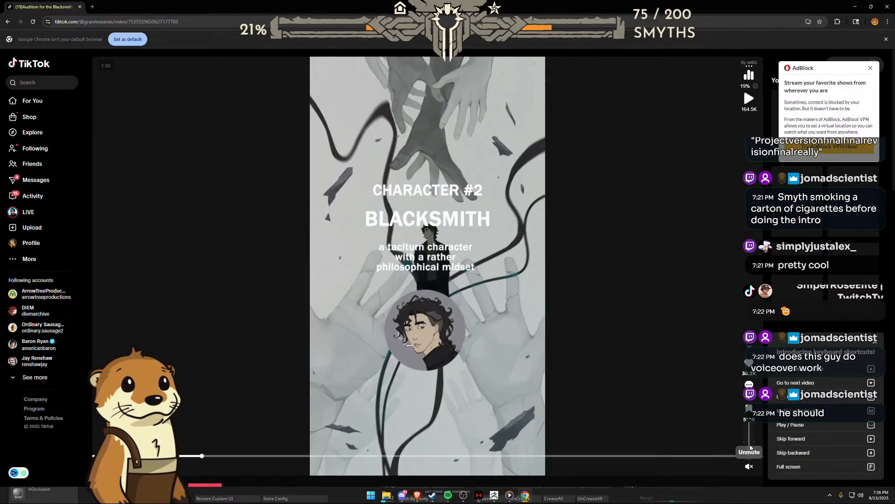
click(750, 466)
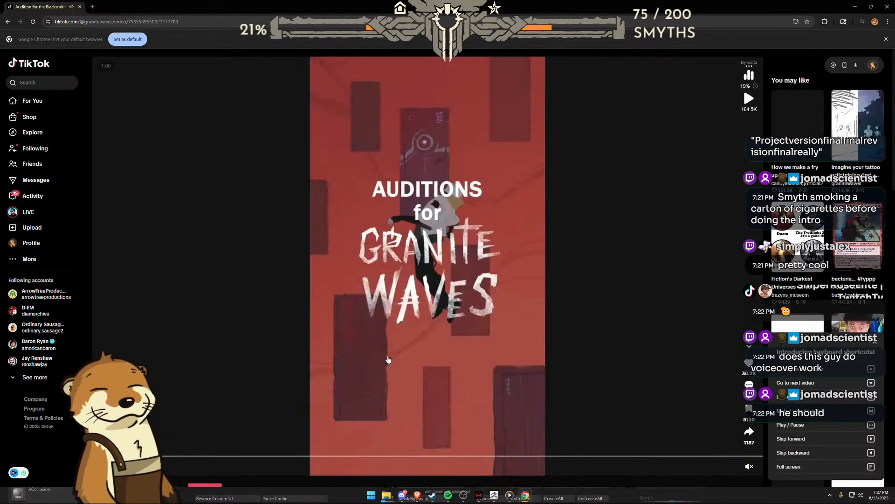
click(750, 467)
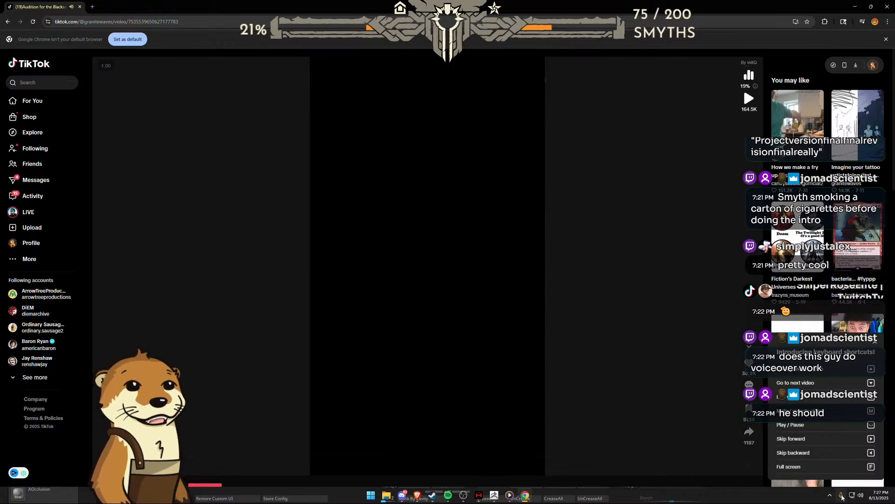
Step: Set Google Chrome's output device to Game (RØDECaster) in the Windows volume mixer and close Settings
click(829, 495)
key(super)
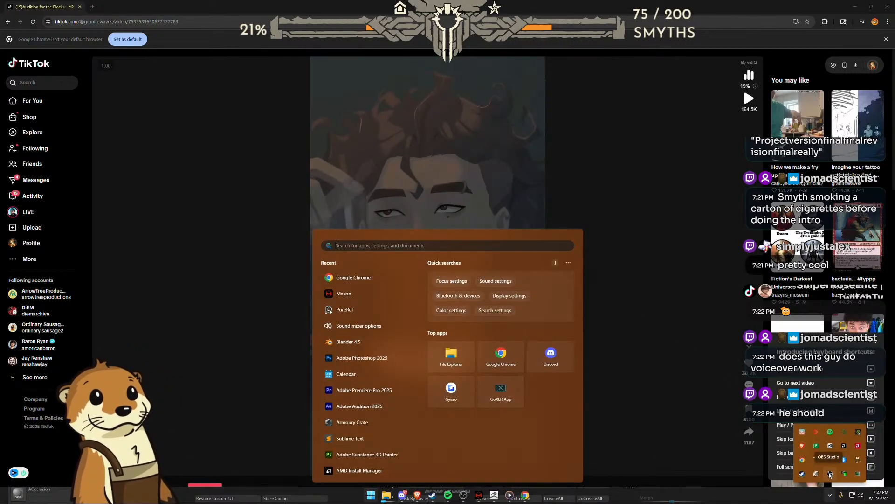
text(sound)
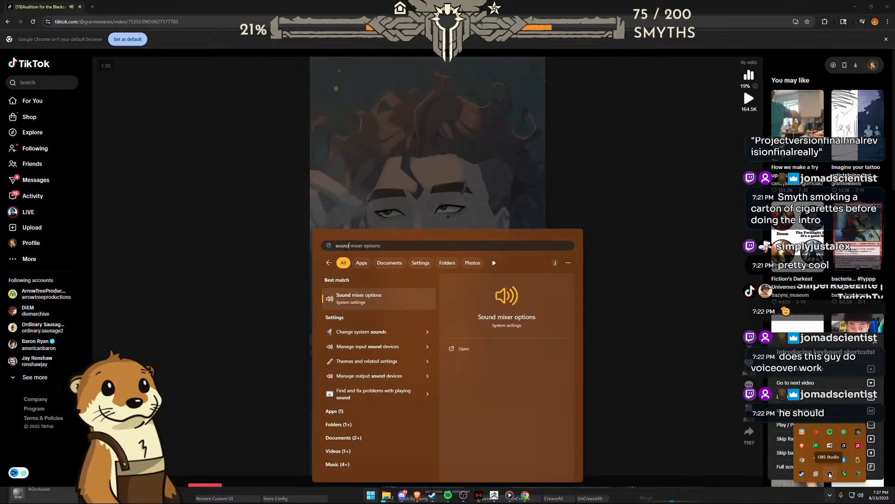
key(Return)
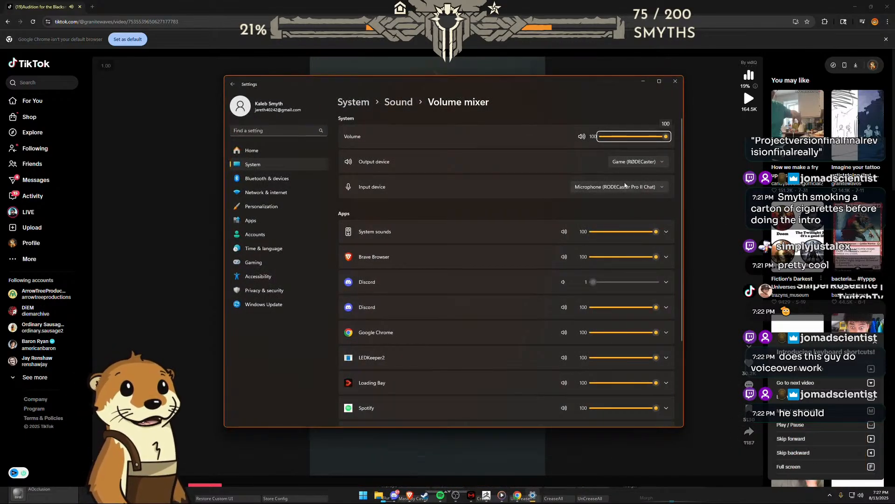
scroll(582, 210, down, 3)
click(543, 210)
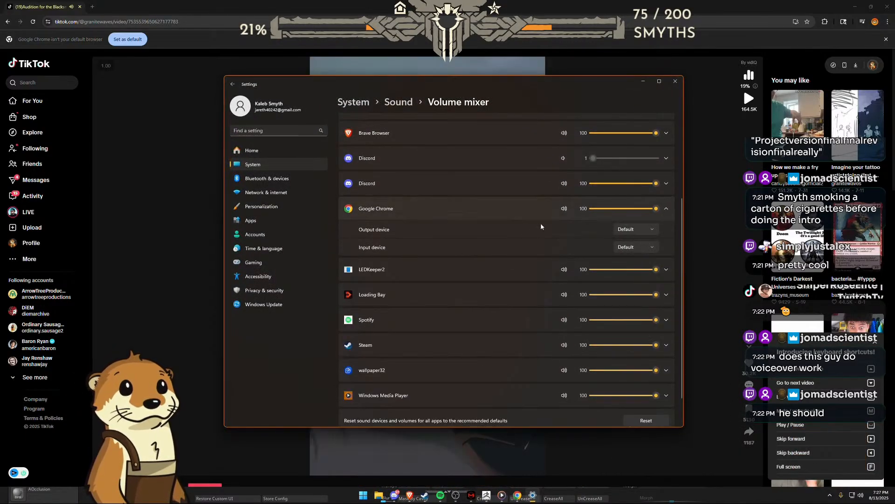
click(636, 231)
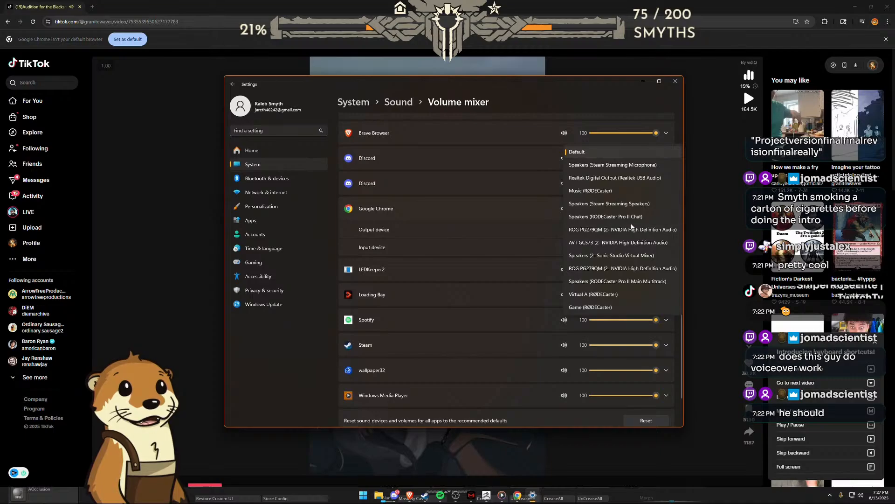
click(602, 307)
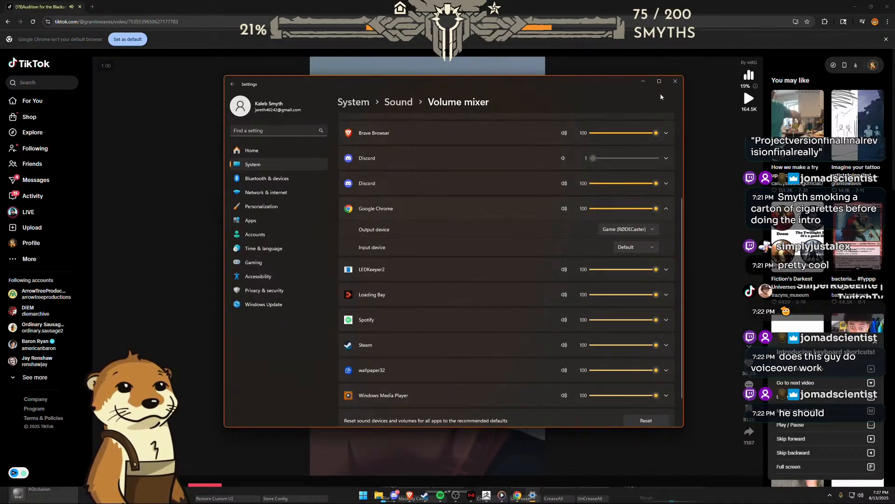
click(675, 81)
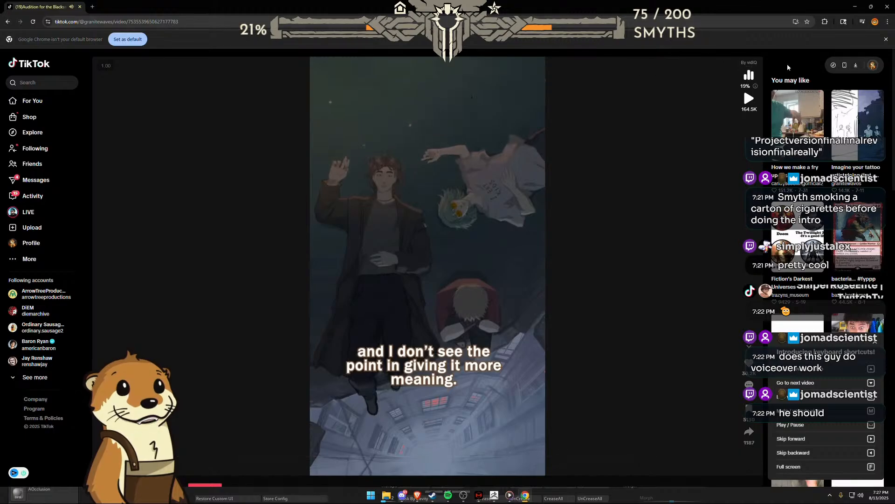
Step: Dismiss the default-browser and browser-notification prompts, and turn on the sound of the audition video
click(887, 40)
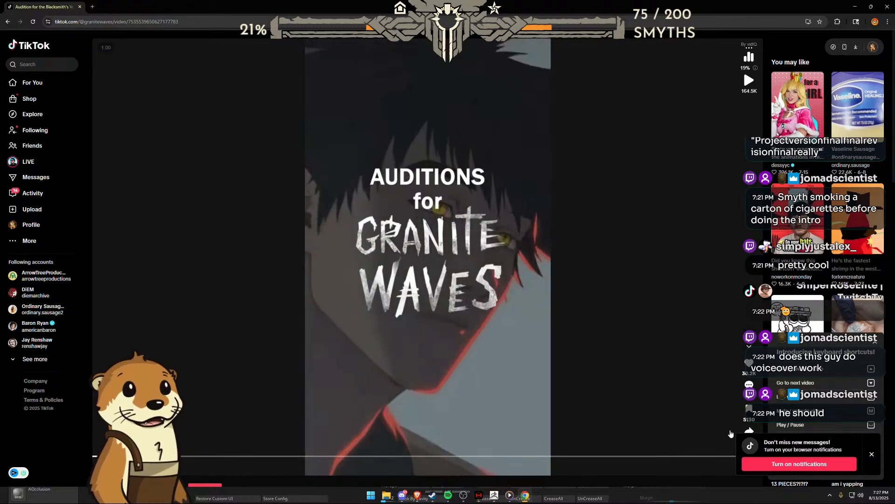
click(870, 455)
click(749, 466)
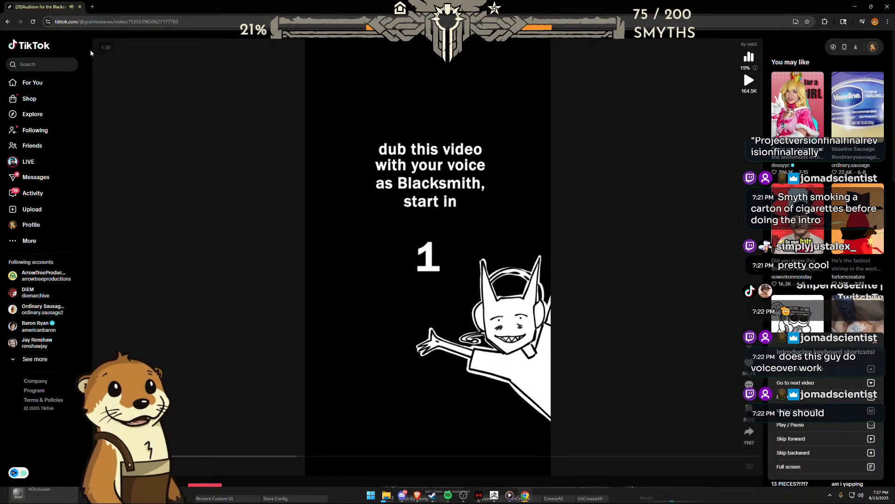
Step: Search TikTok for "blacksmith voice acting" and open the granitewaves audition video from the results
click(44, 65)
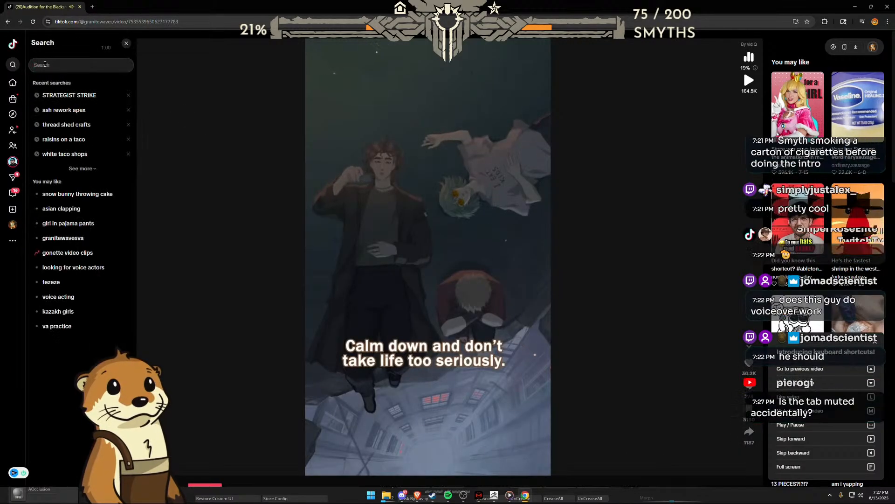
text(blacksmith vboi)
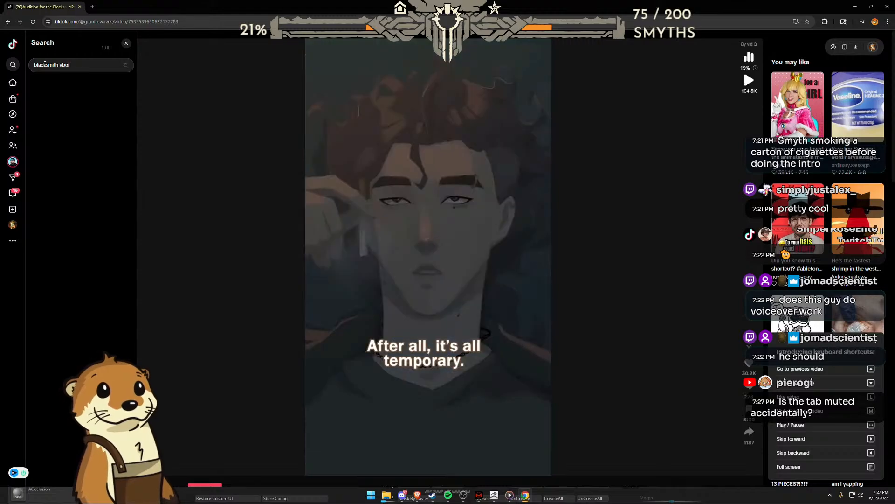
text(ce acting)
key(Return)
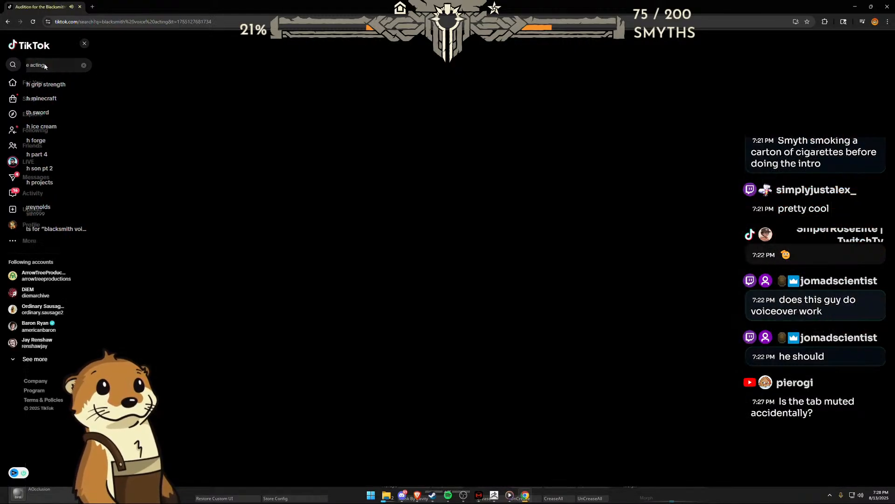
click(299, 121)
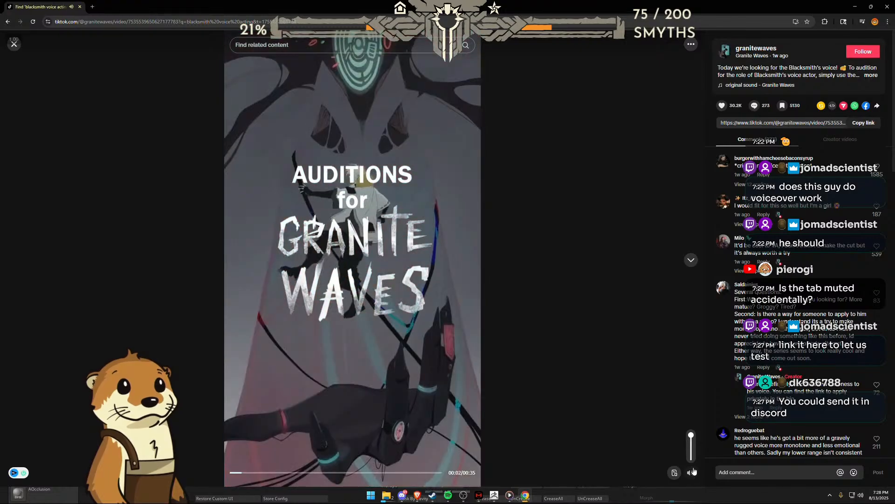
Step: Play the granitewaves audition video, skip to the next Blacksmith audition video, and return to the search results
mouse_move(692, 470)
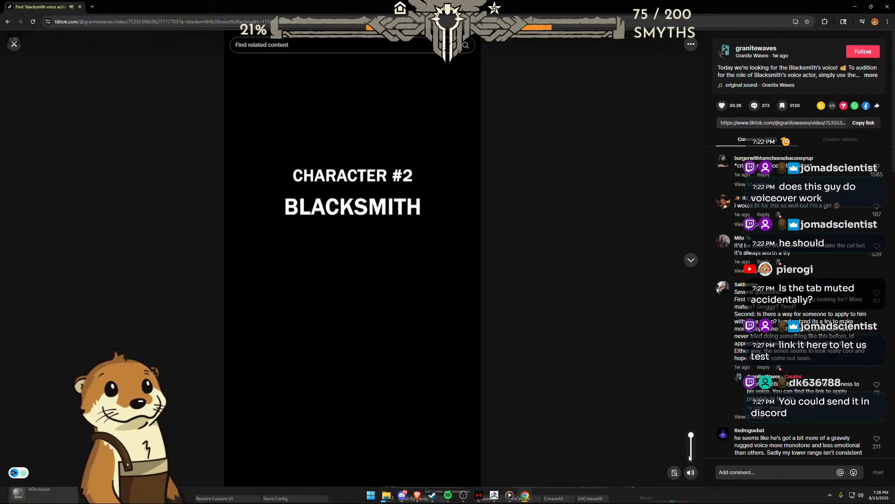
click(335, 21)
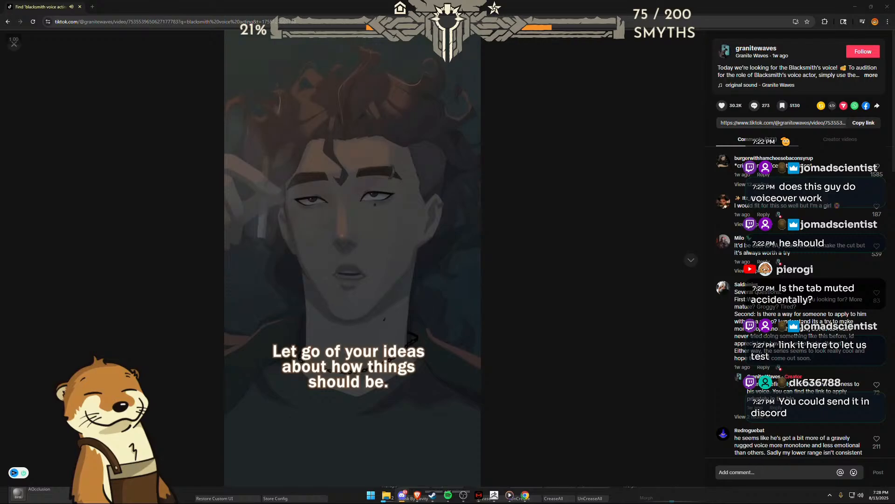
click(691, 259)
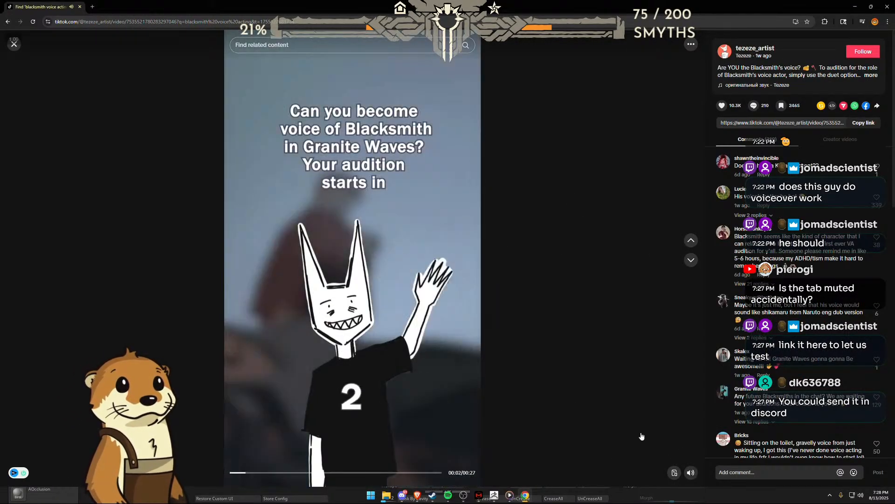
key(Escape)
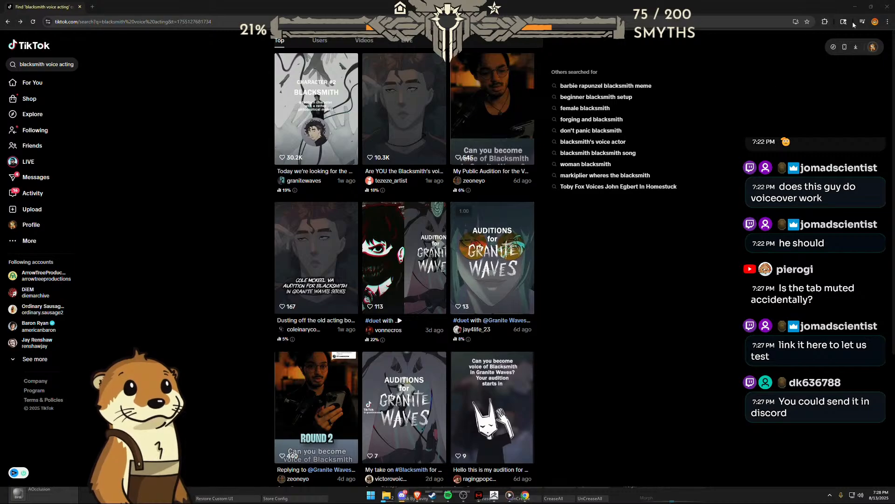
Step: Open Firefox, load the copied link of the granitewaves audition video, and turn on the video's sound
click(887, 22)
click(732, 71)
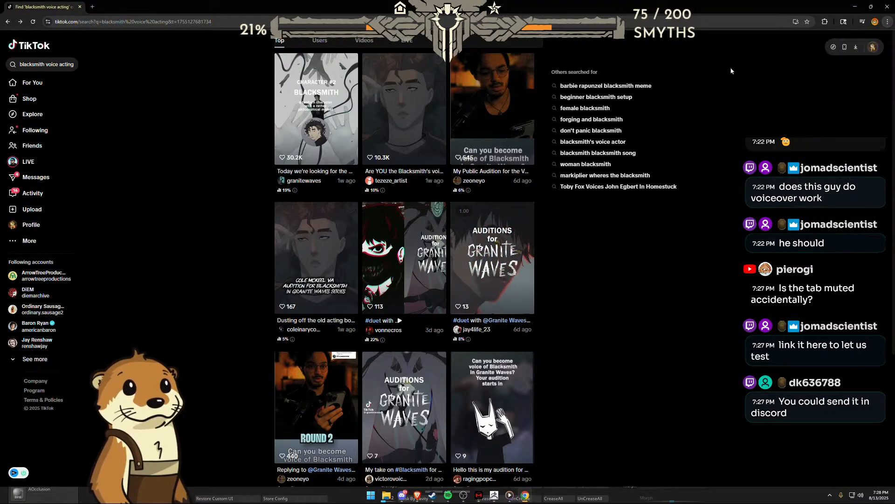
key(super)
text(firefox)
key(Return)
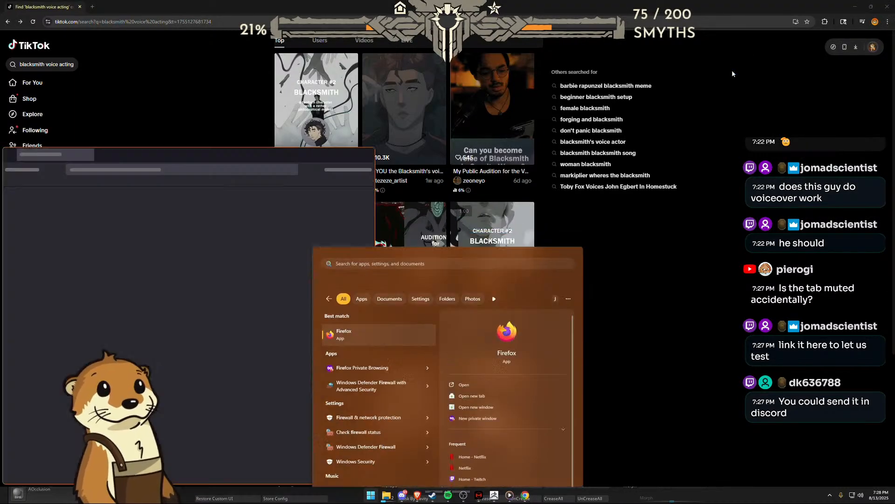
click(192, 172)
key(ctrl+v)
key(Return)
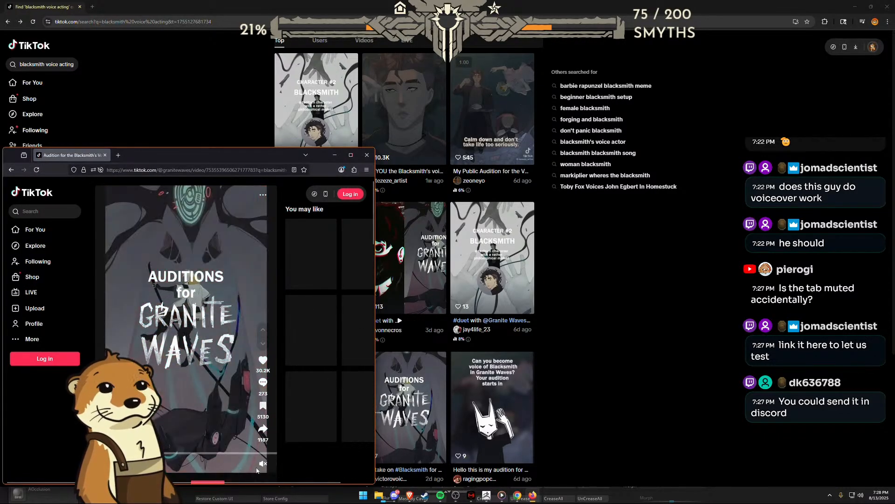
click(262, 463)
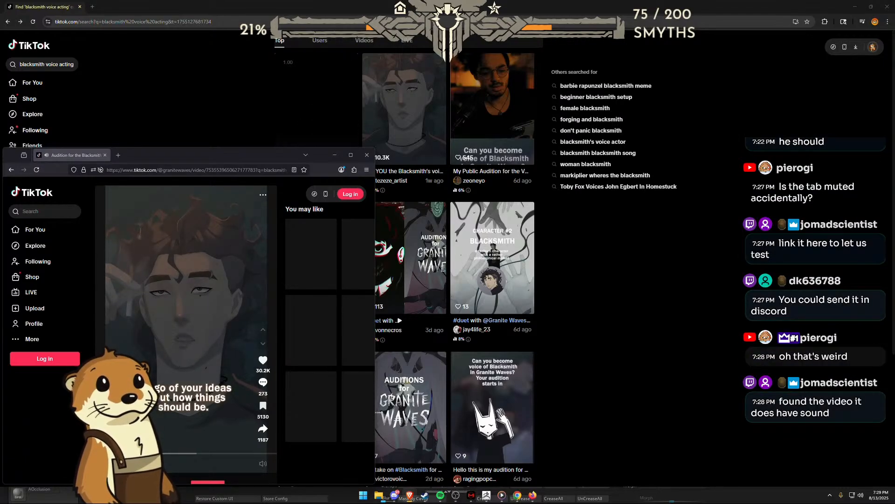
Step: Move the Horizon Forbidden West YouTube tab into its own window, reload the page, and enlarge that window
drag(359, 1, 507, 64)
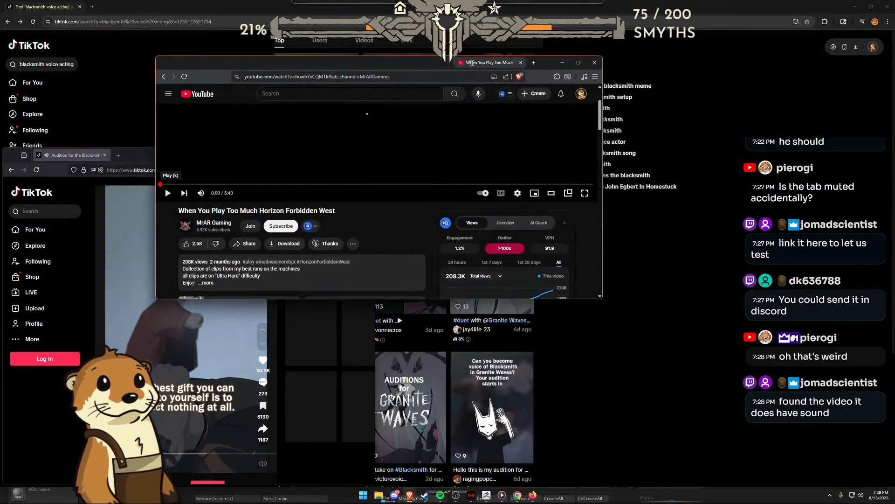
scroll(212, 200, up, 2)
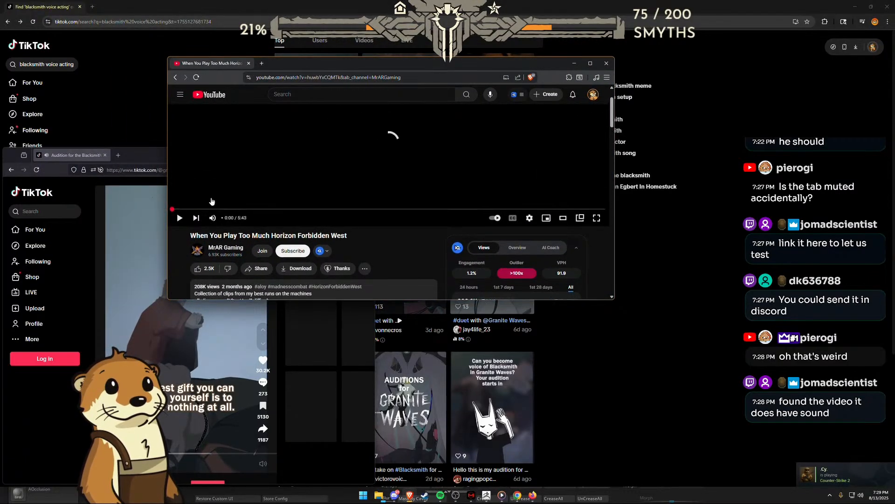
click(196, 77)
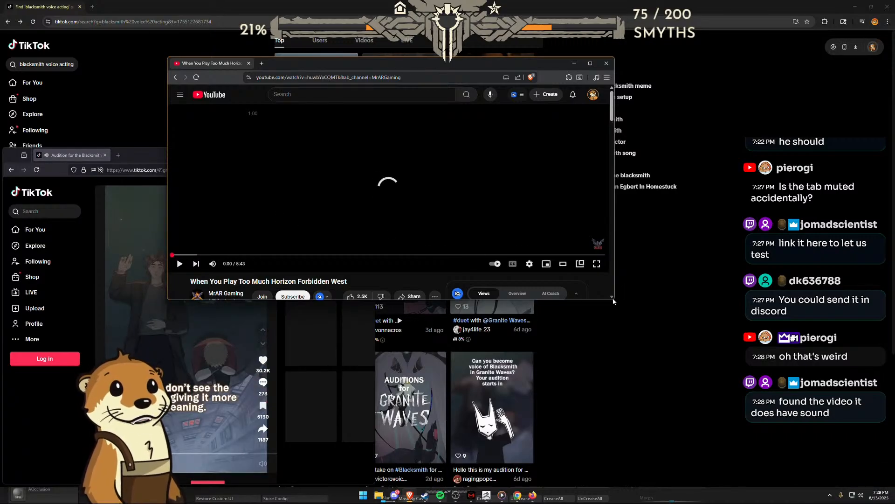
drag(612, 299, 780, 416)
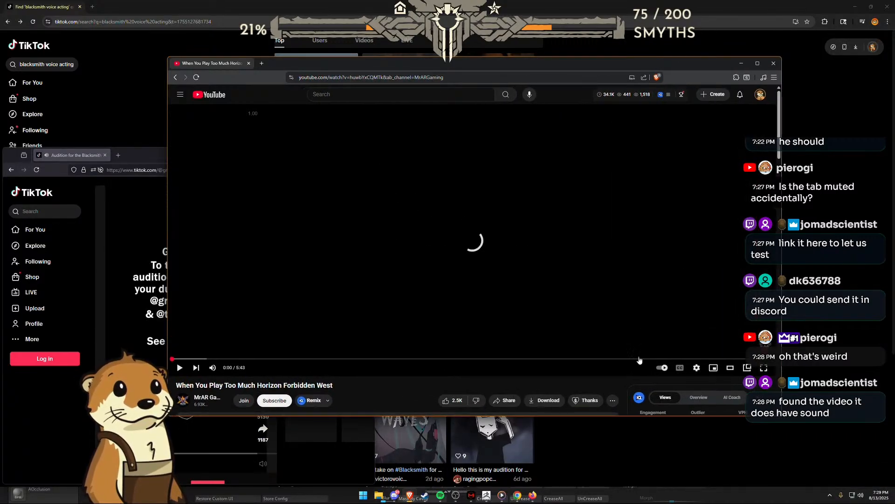
Step: Look through the recommended YouTube videos, return to the YouTube home page, and open the Assassin's Creed Shadows ray-tracing video
scroll(602, 338, down, 6)
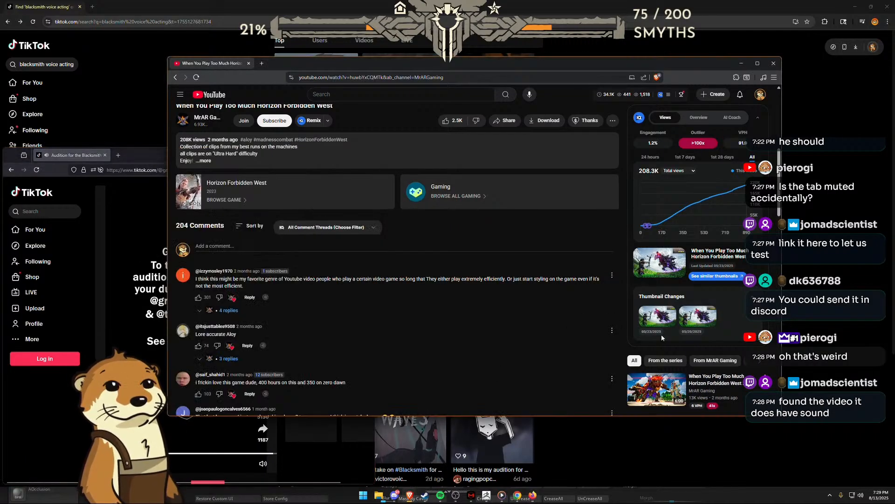
scroll(658, 345, down, 2)
scroll(655, 331, down, 2)
click(700, 264)
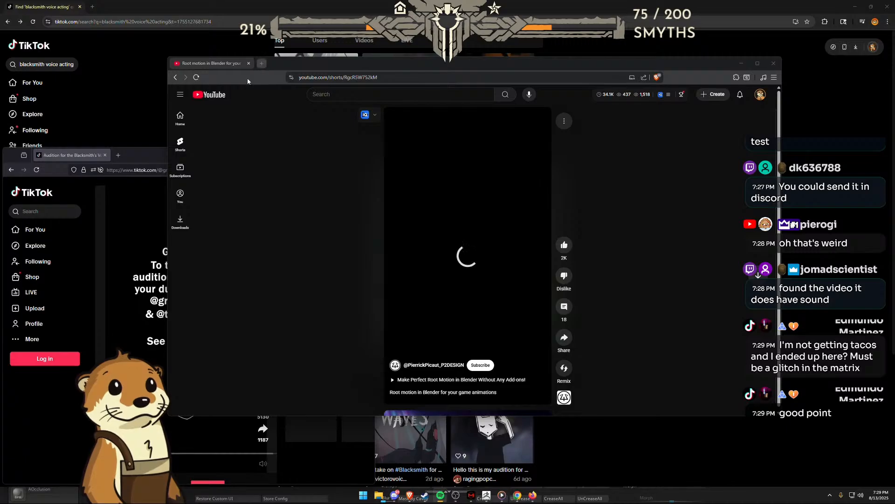
click(209, 94)
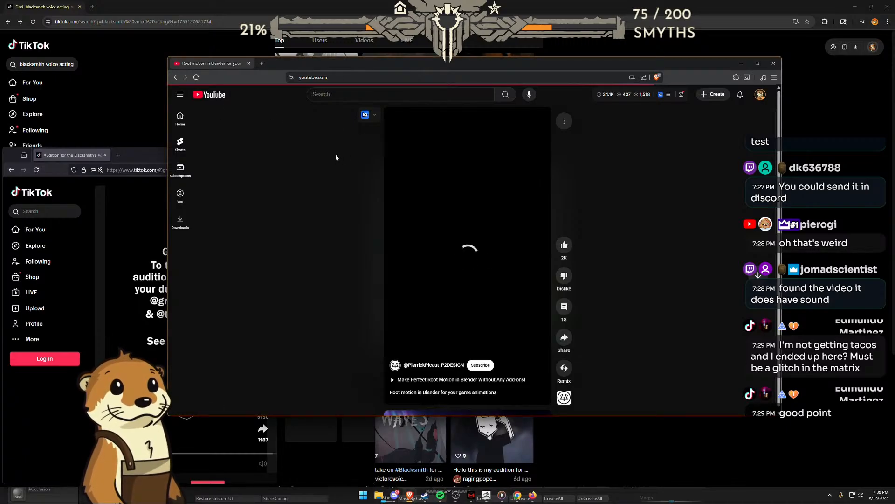
click(317, 182)
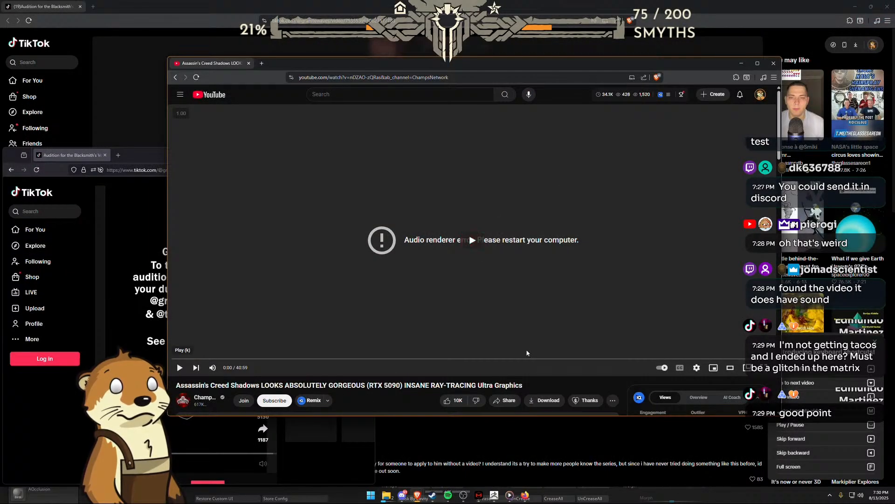
Step: Retry playing the Assassin's Creed Shadows video with the media player closed, and close the YouTube window
right_click(510, 497)
click(510, 480)
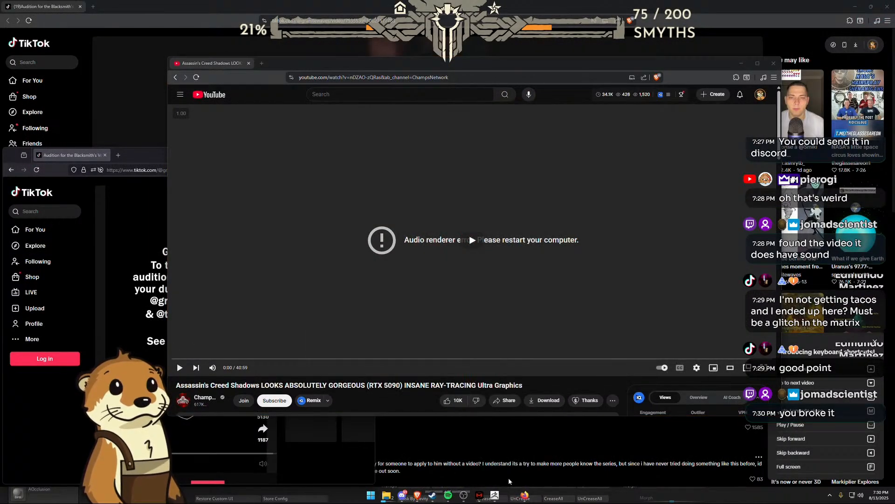
click(477, 244)
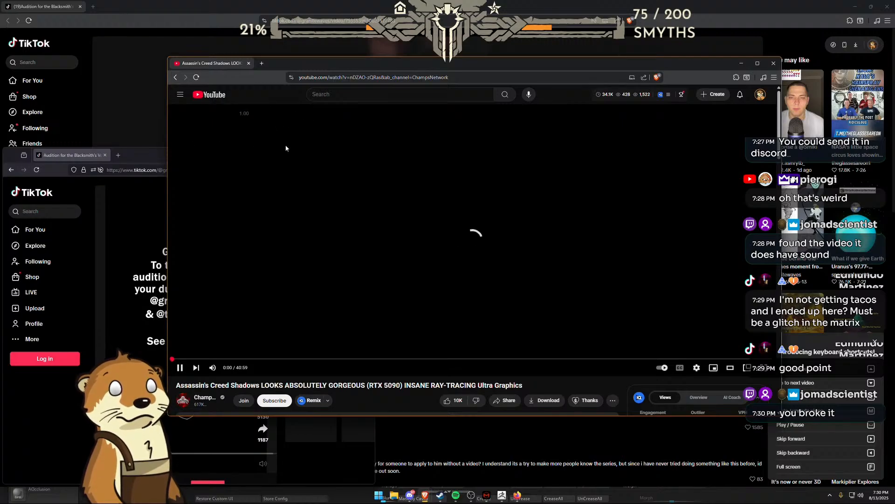
click(774, 63)
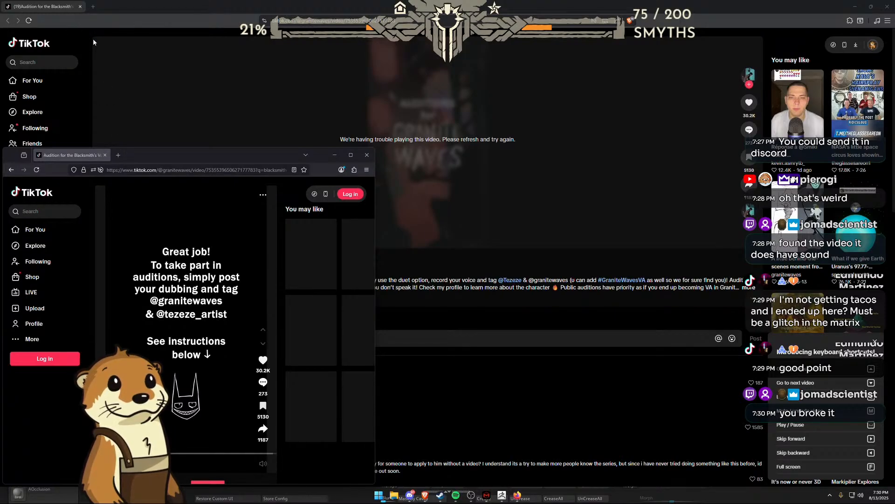
Step: Switch to Firefox, reload the granitewaves audition page, move the window further onto the screen, and play the video with sound
click(517, 495)
click(178, 170)
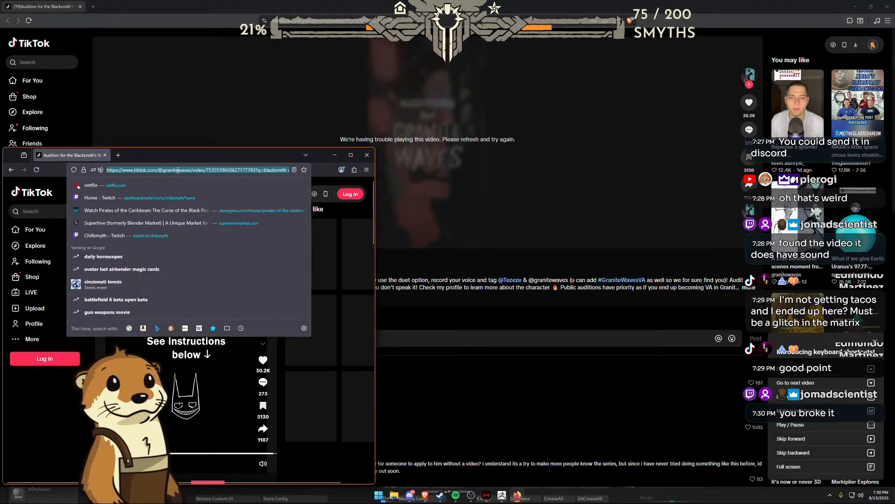
click(34, 172)
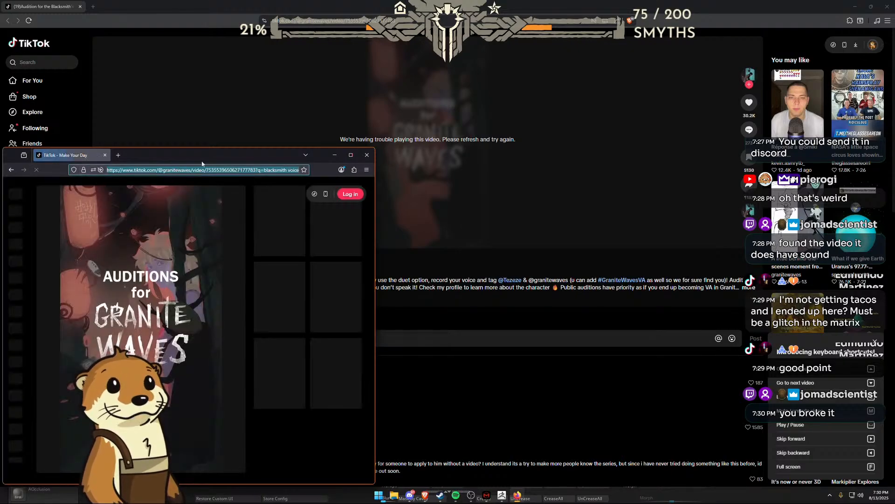
drag(85, 155, 178, 84)
click(356, 395)
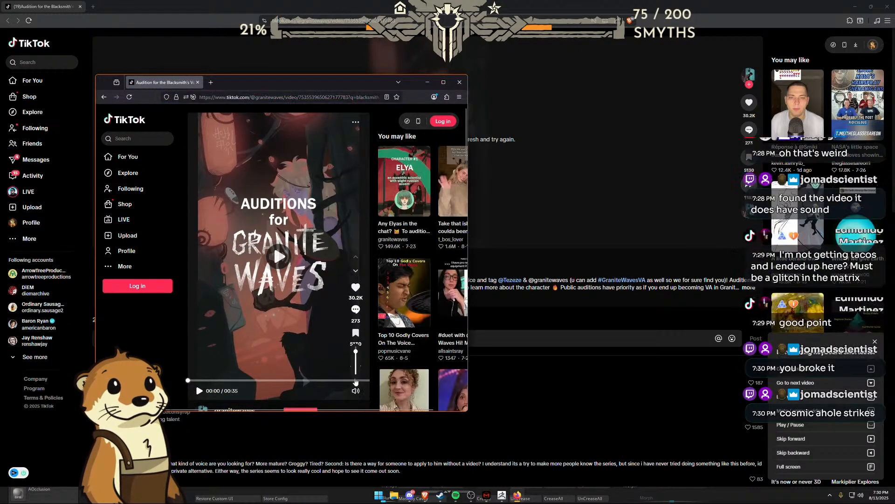
click(273, 244)
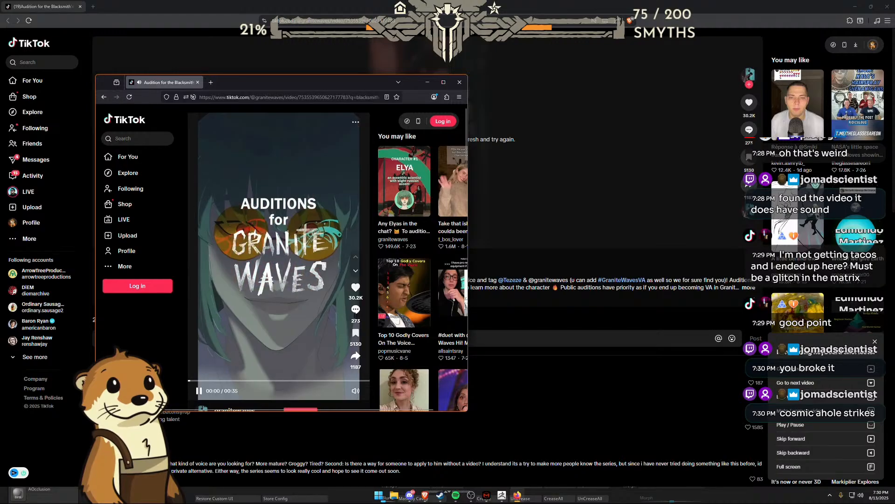
Step: Close the other browser window with the TikTok playback error and maximize the Firefox window
click(504, 8)
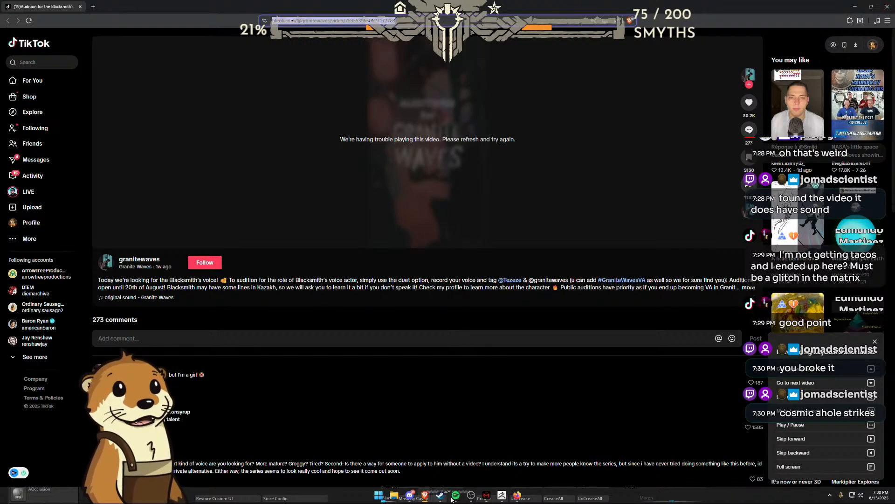
click(887, 6)
double_click(359, 85)
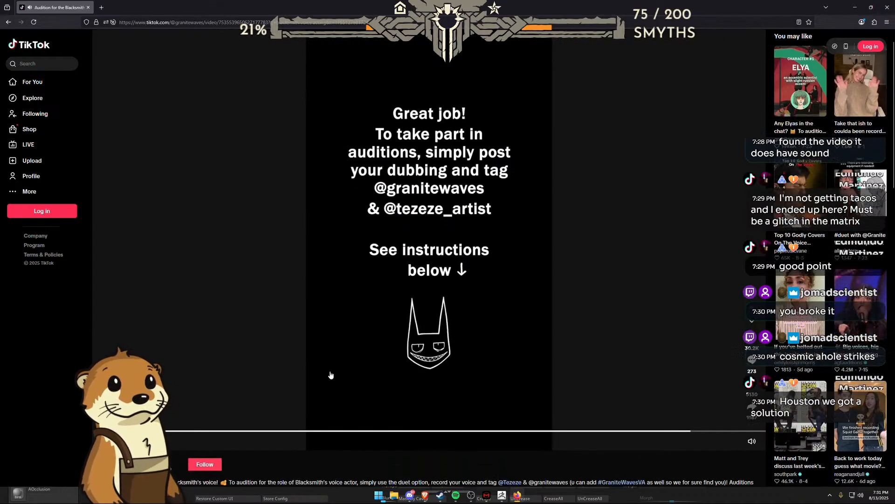
Step: Open the audition video's original sound page, watch one of the duet auditions, and close the tab
scroll(155, 360, down, 3)
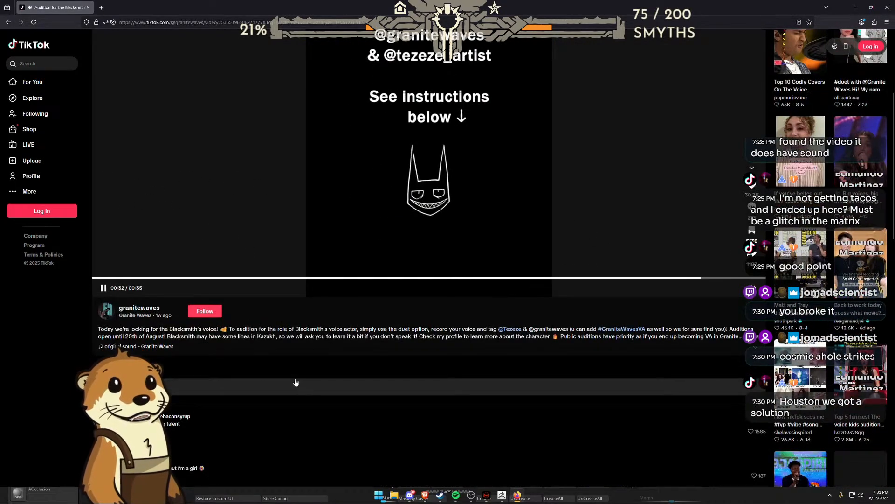
click(158, 347)
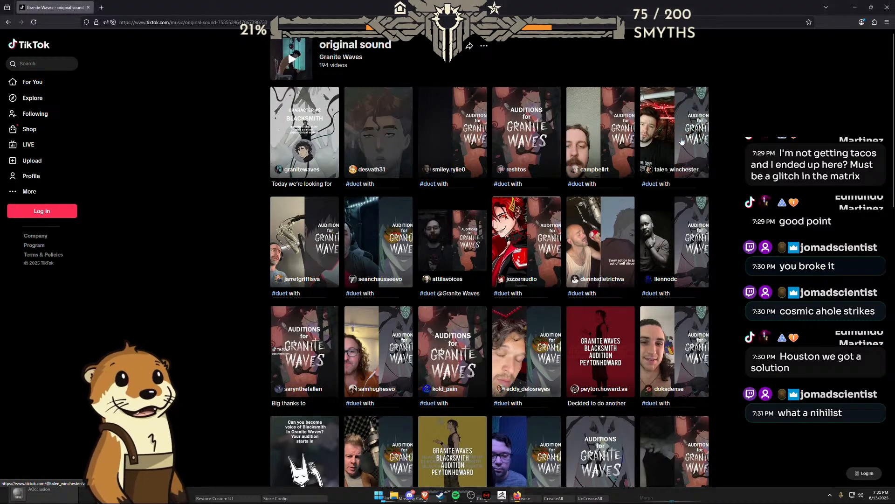
click(644, 138)
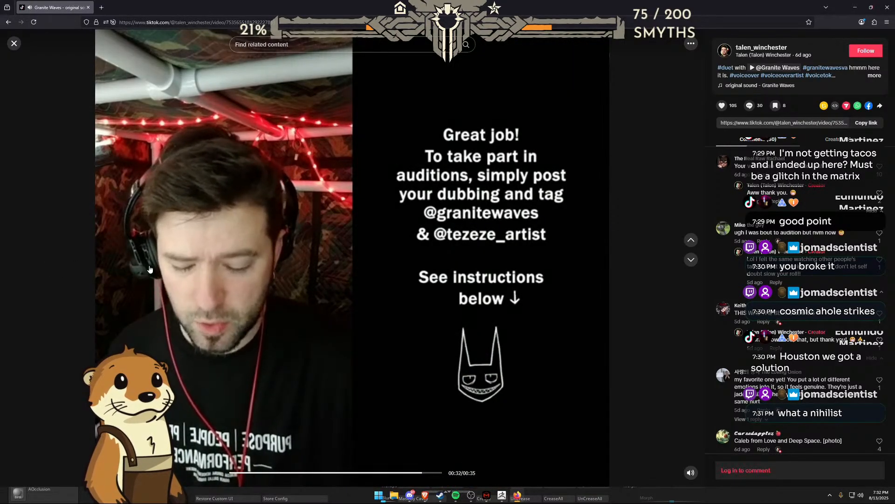
click(33, 90)
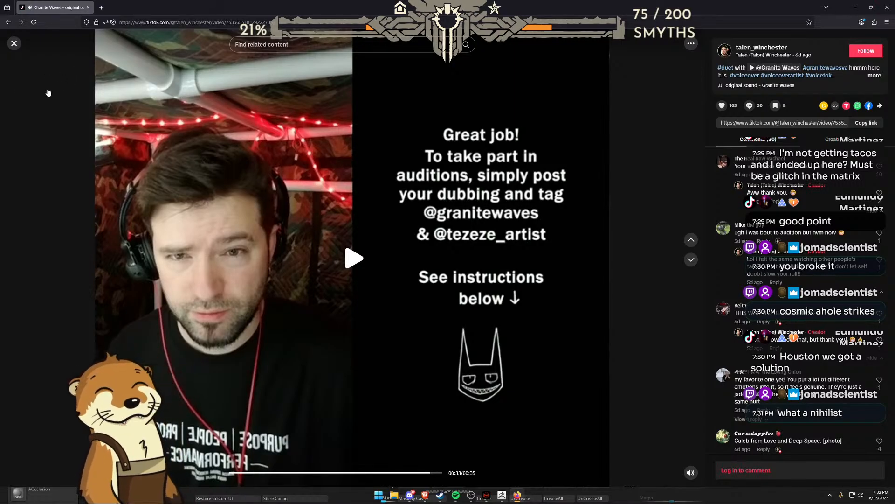
click(14, 43)
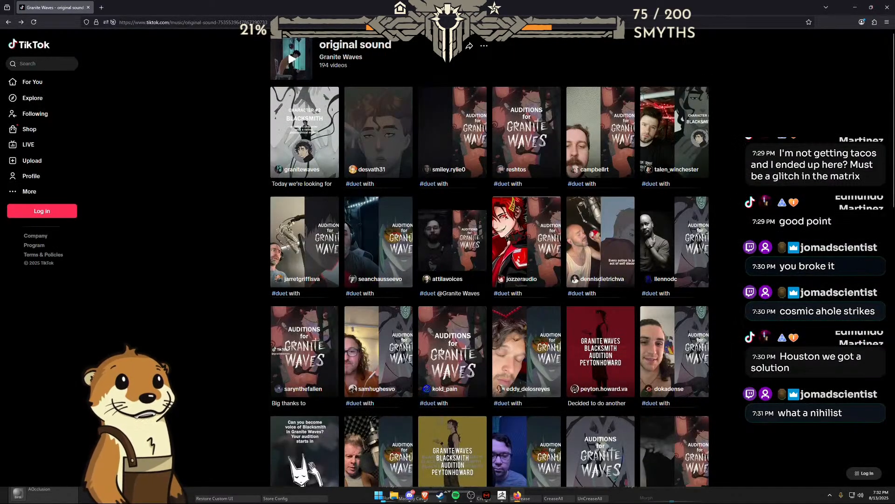
click(88, 8)
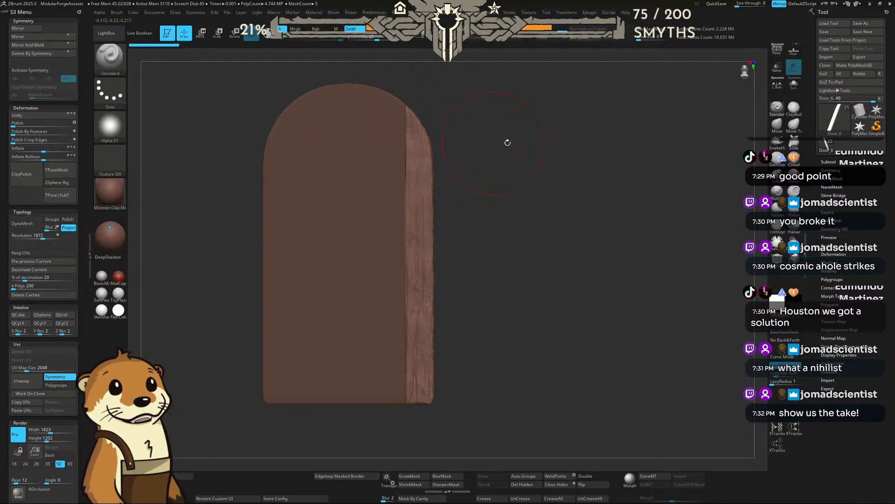
Step: Return to ZBrush, select the Door_6 wood plank at the door's outer edge, and expand the Subtool list
alt+click(395, 166)
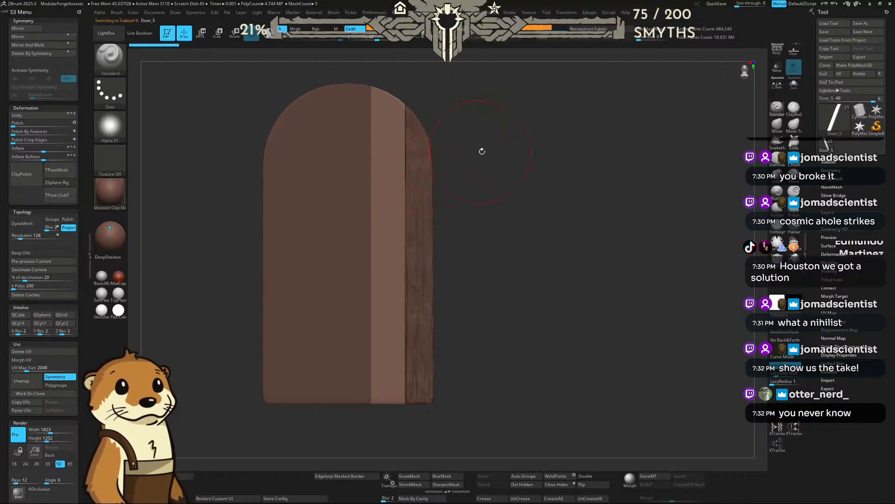
mouse_move(482, 151)
mouse_down()
mouse_move(442, 173)
mouse_move(472, 153)
mouse_move(466, 161)
mouse_move(530, 155)
mouse_move(494, 162)
mouse_move(518, 143)
mouse_up()
drag(502, 150, 520, 183)
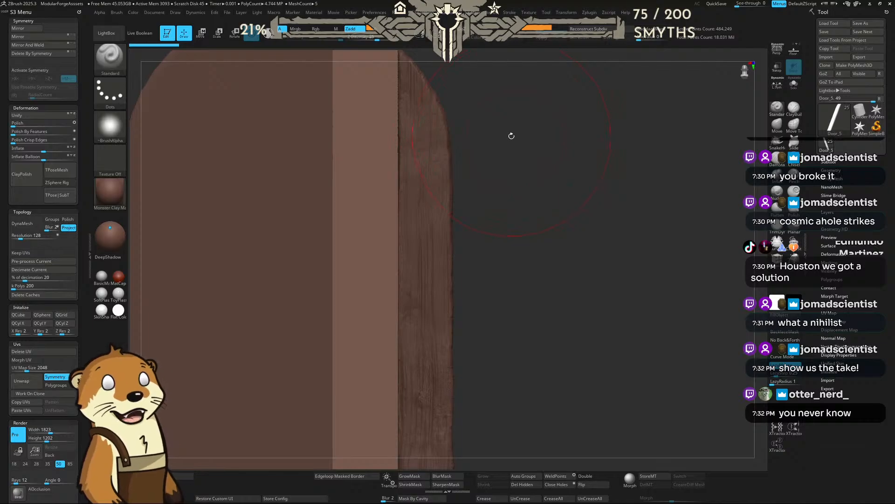
alt+click(447, 178)
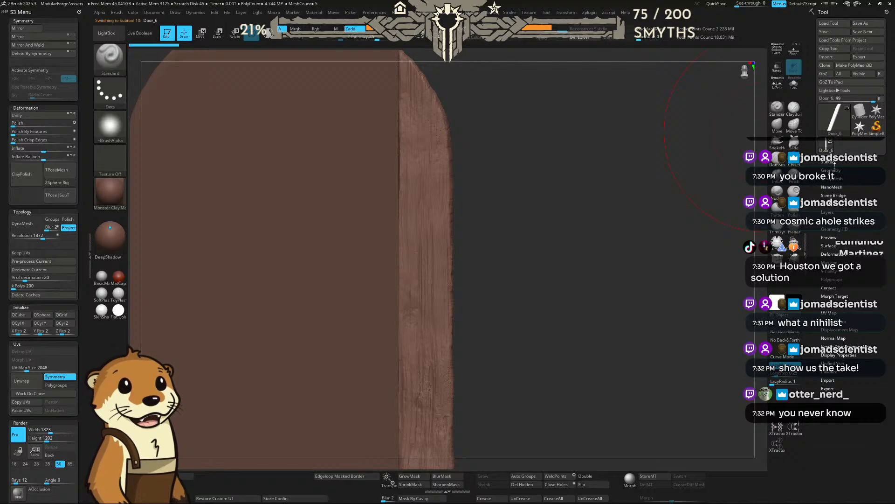
click(834, 162)
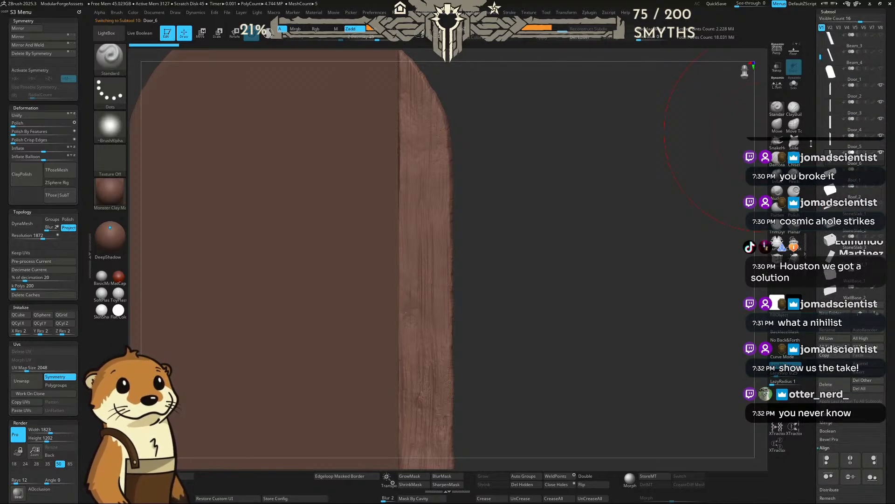
scroll(812, 144, up, 3)
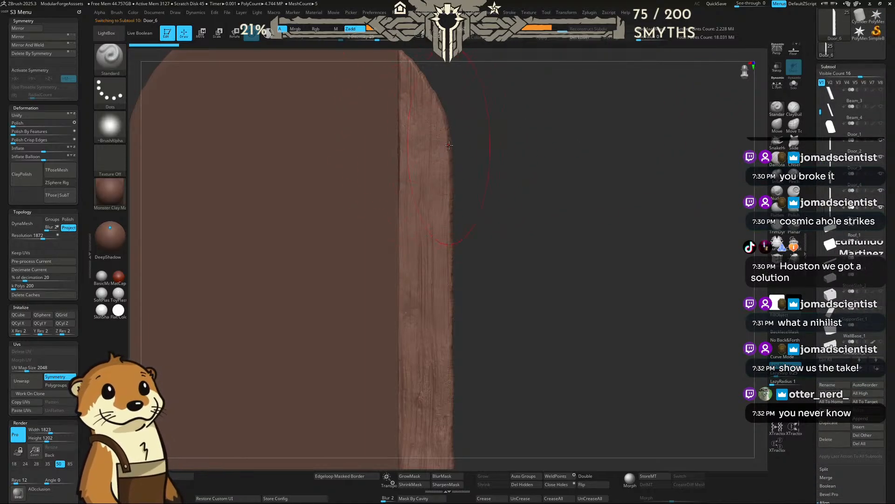
Step: Browse the WoodBrush folder of the brush library and load one of the PS_Wood_Grunge brushes
key(comma)
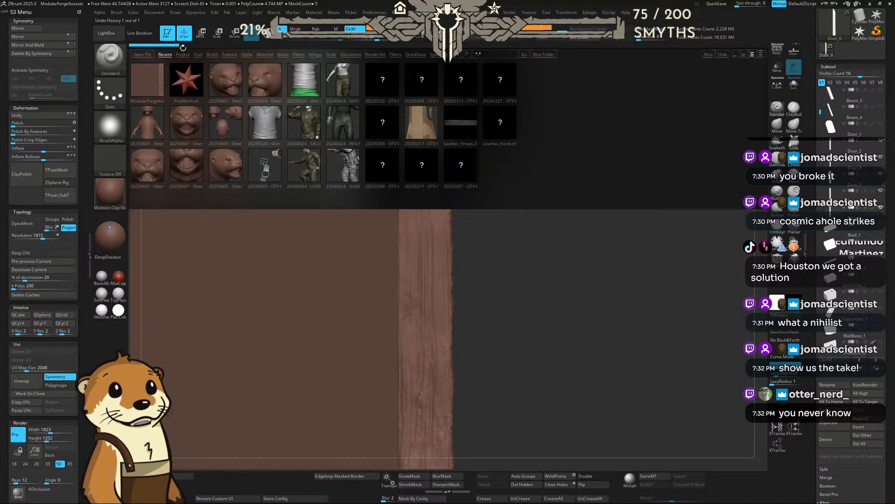
click(212, 54)
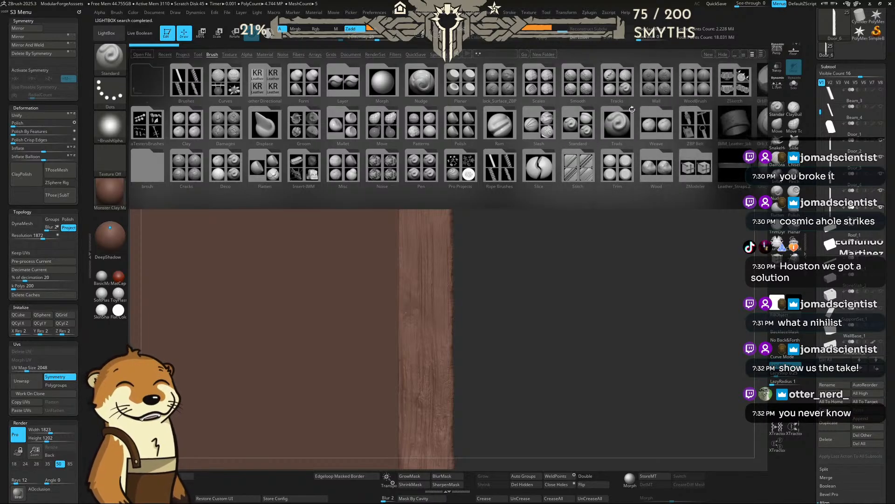
double_click(695, 82)
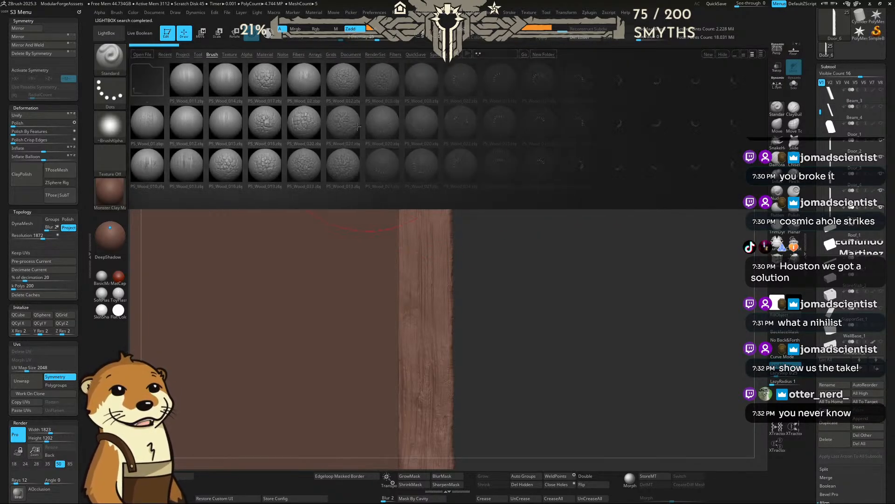
scroll(581, 132, down, 5)
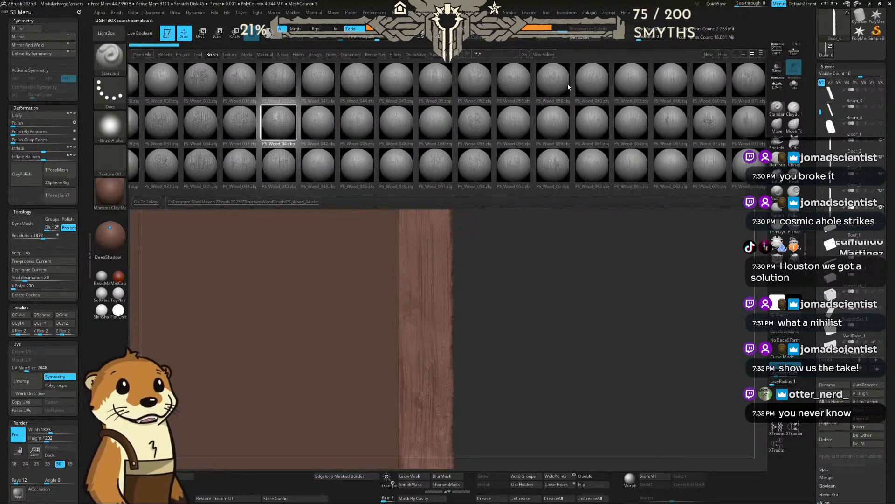
scroll(524, 117, down, 3)
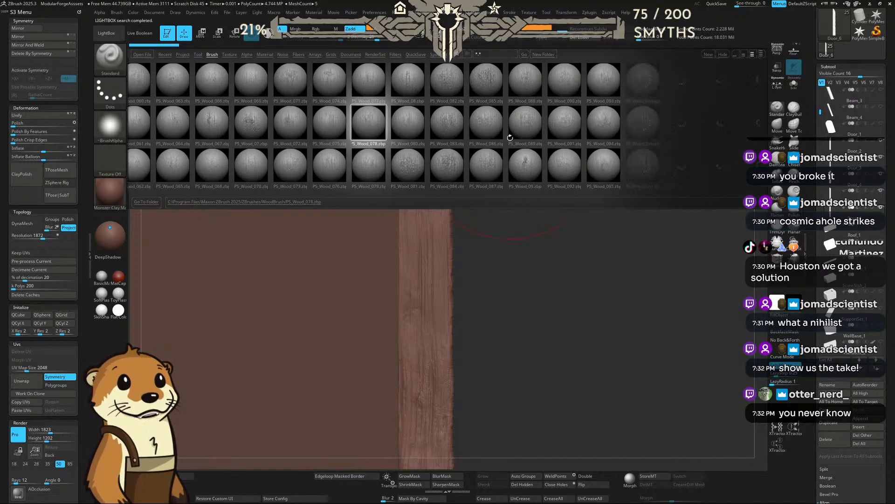
scroll(539, 103, down, 8)
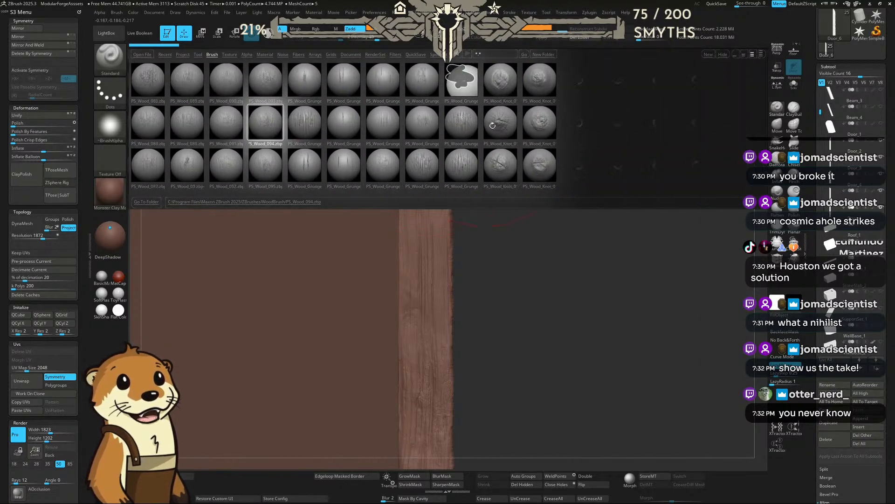
scroll(466, 126, up, 1)
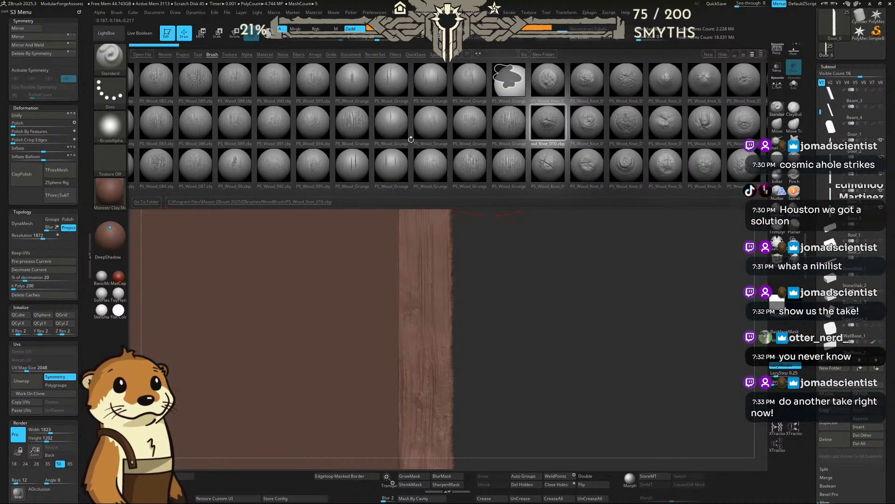
double_click(356, 164)
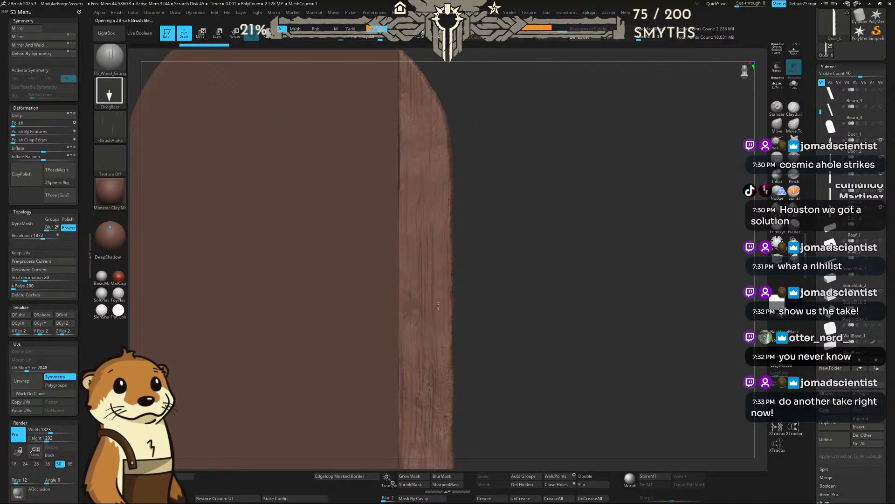
Step: Stamp wood grunge cracks onto the arched upper end of the Door_6 plank, undo misplaced stamps, and check the plank's detail down its length
drag(422, 199, 432, 225)
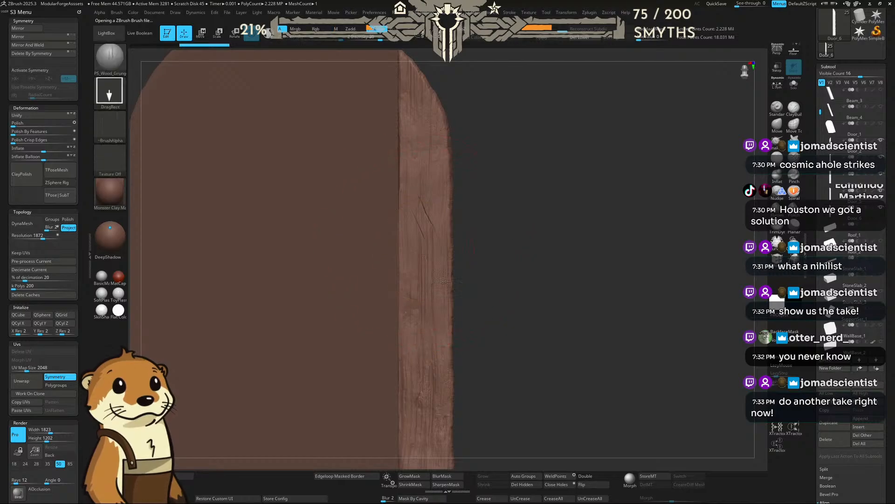
mouse_move(411, 158)
mouse_down()
mouse_move(445, 229)
mouse_move(436, 269)
mouse_up()
drag(462, 342, 435, 341)
key(ctrl+z)
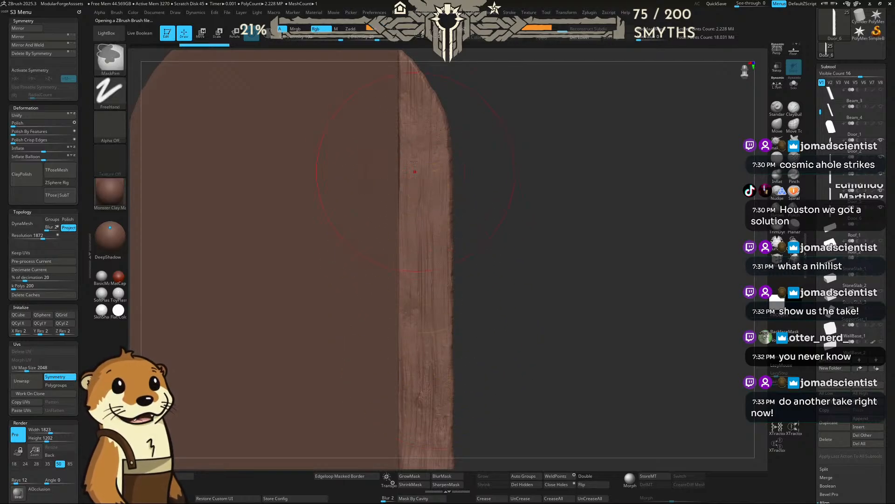
drag(410, 114, 417, 194)
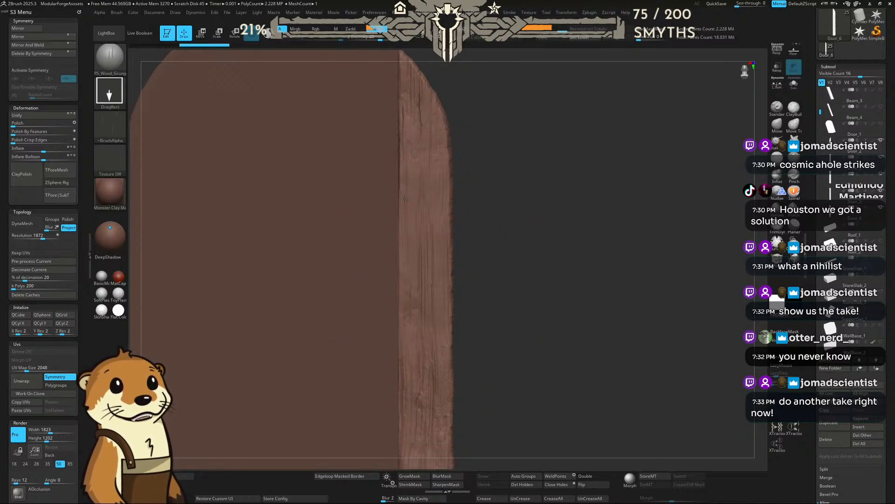
mouse_move(471, 104)
mouse_down()
mouse_move(479, 124)
mouse_move(568, 138)
mouse_move(628, 111)
mouse_move(611, 152)
mouse_move(596, 118)
mouse_move(502, 302)
mouse_move(394, 259)
mouse_up()
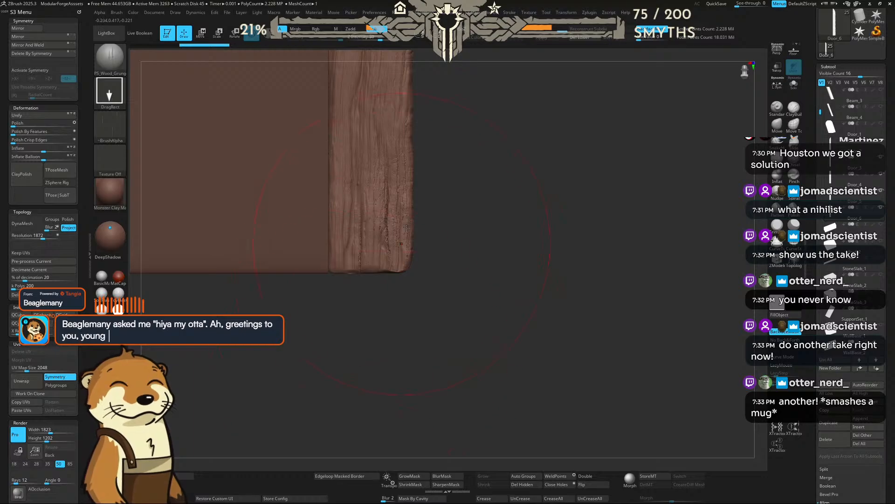
ctrl+right_drag(469, 210, 506, 250)
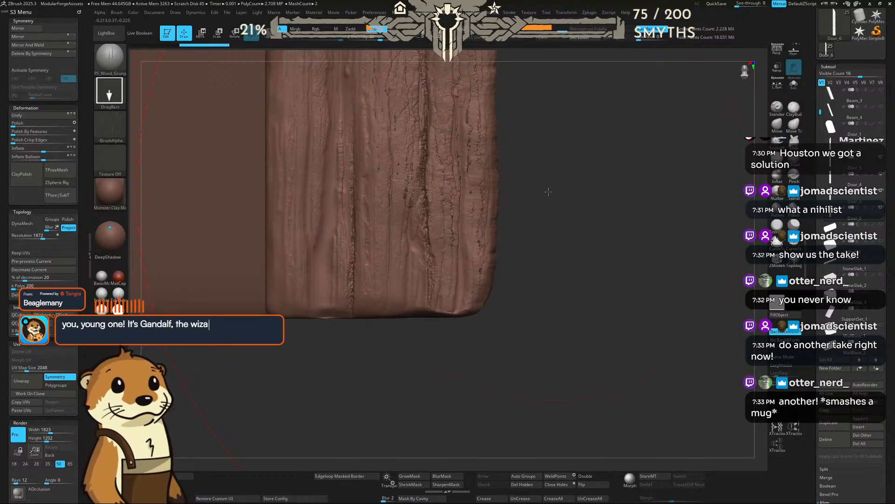
drag(549, 194, 384, 294)
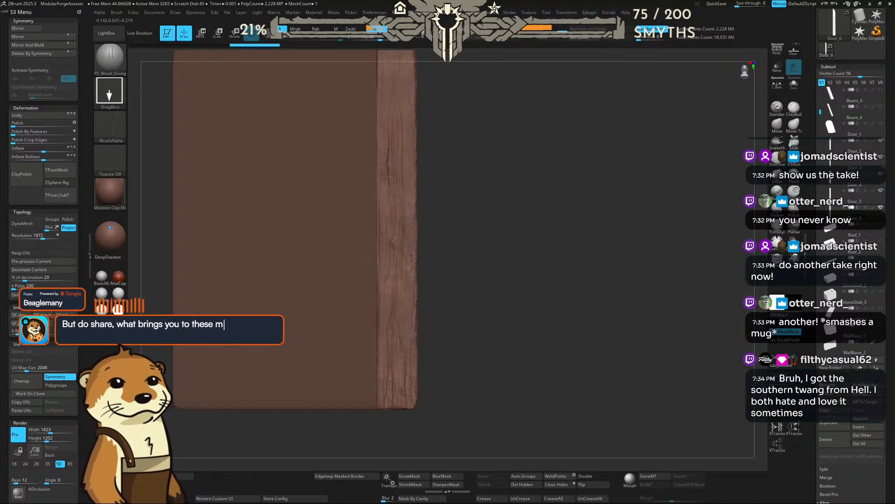
drag(421, 204, 419, 172)
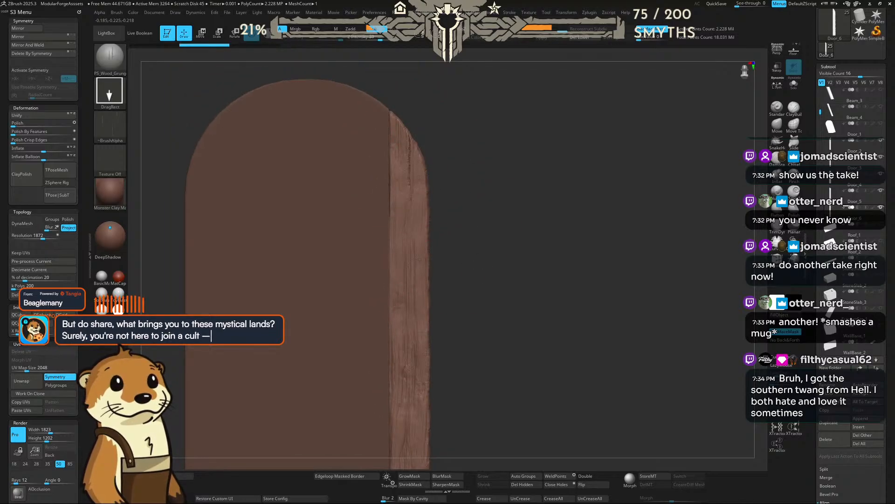
drag(492, 226, 540, 162)
drag(646, 122, 496, 157)
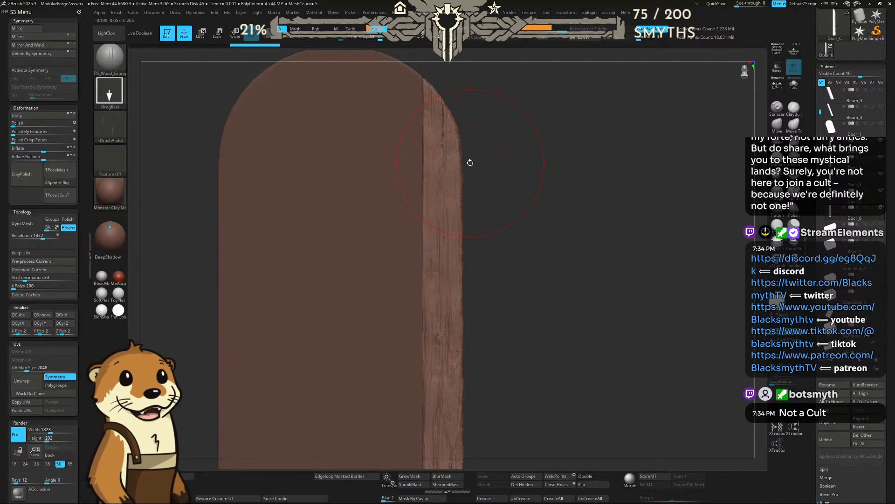
Step: Hide the Door_6 and Door_4 planks and make the neighbouring Door_5 plank the active subtool
alt+click(407, 143)
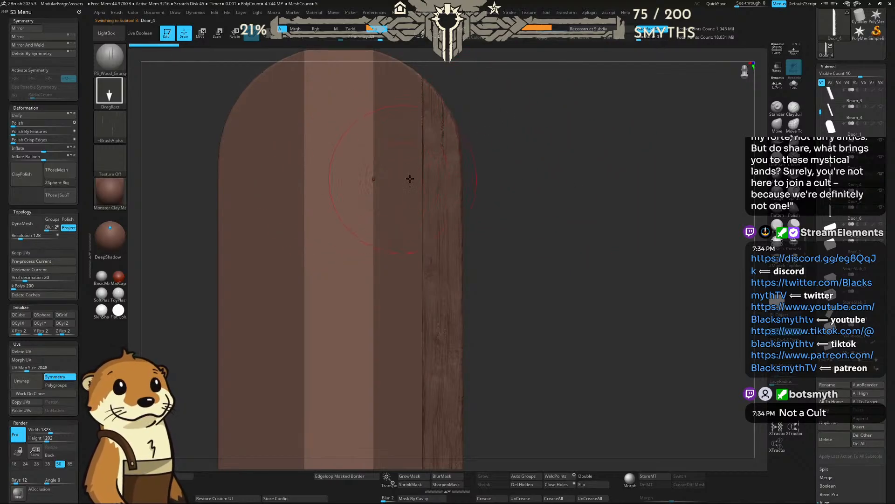
alt+click(439, 177)
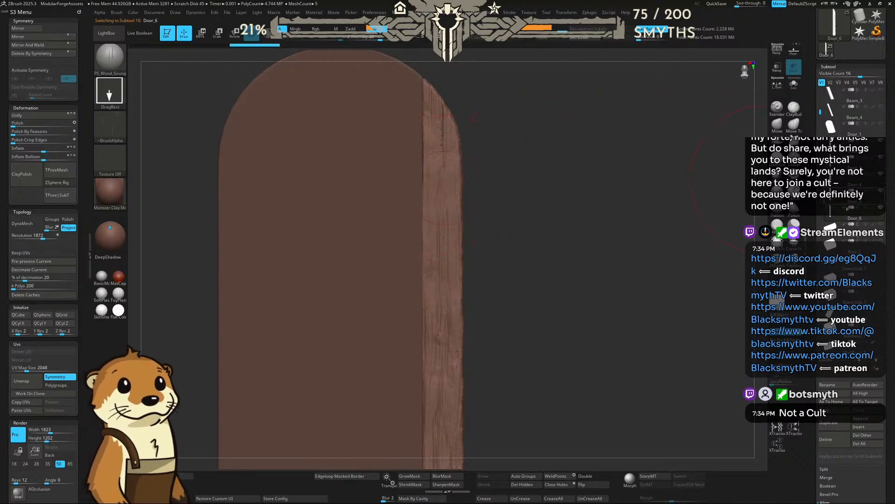
alt+click(361, 194)
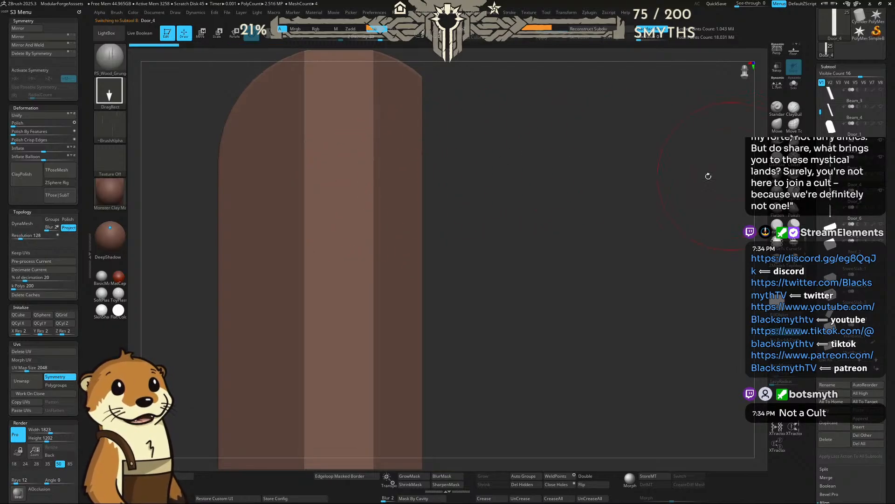
alt+click(432, 172)
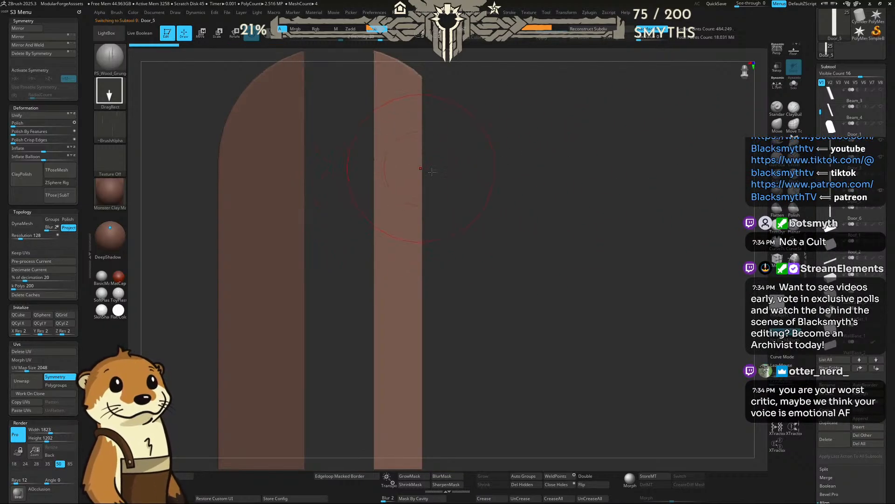
alt+drag(486, 196, 468, 190)
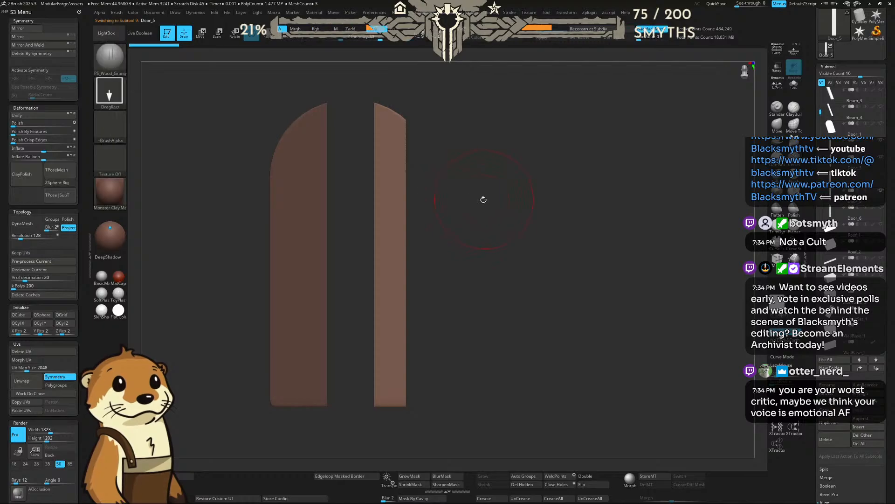
Step: Remesh the Door_5 plank with DynaMesh at a resolution of 1960
drag(809, 292, 811, 117)
drag(811, 410, 813, 268)
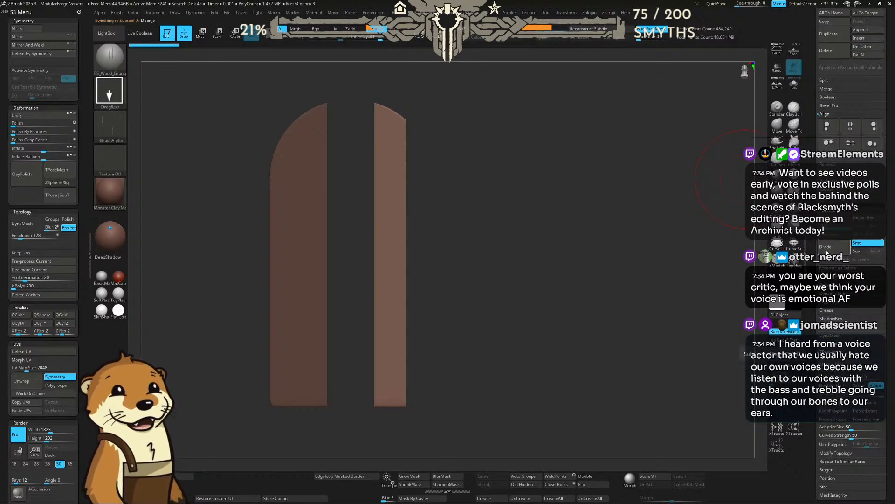
drag(577, 217, 543, 210)
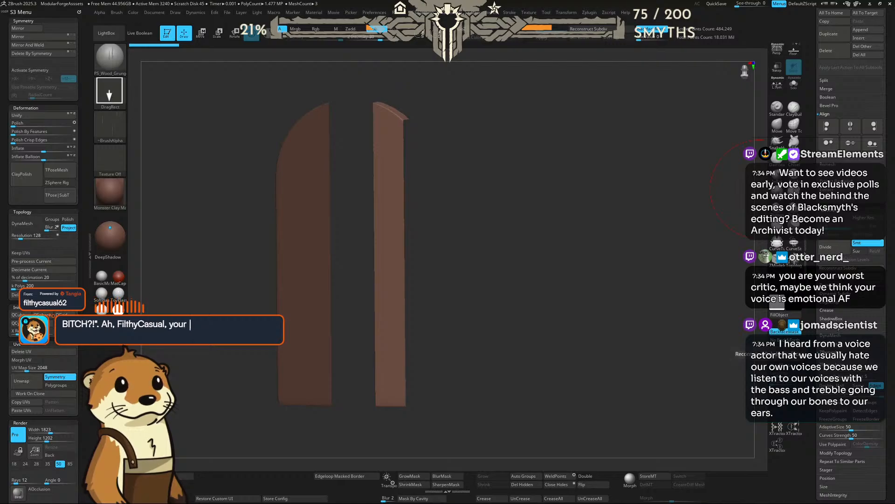
scroll(821, 321, down, 5)
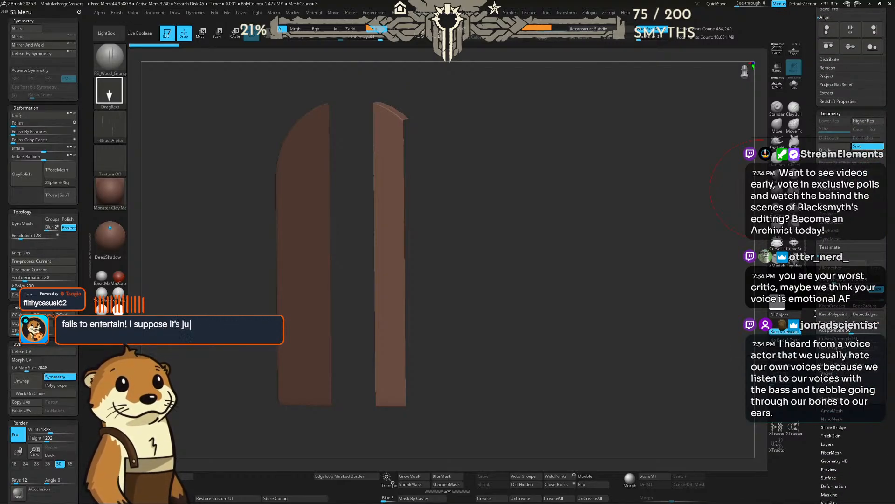
scroll(815, 313, down, 2)
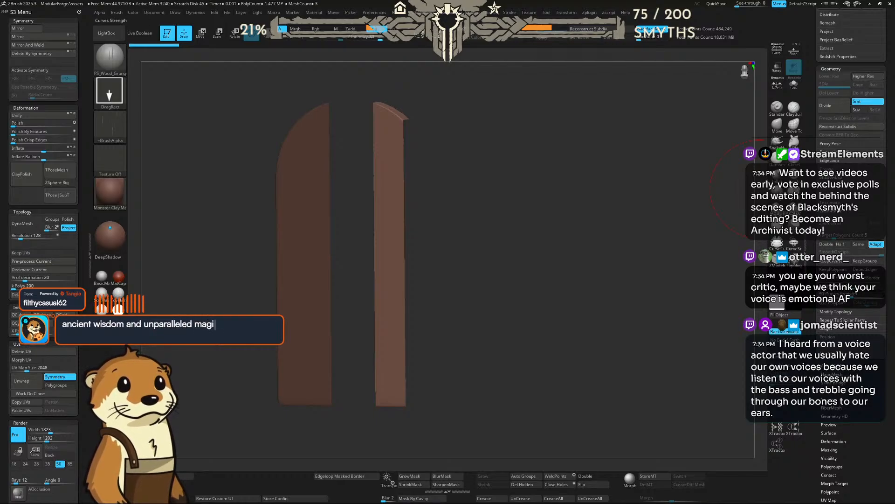
scroll(834, 226, up, 1)
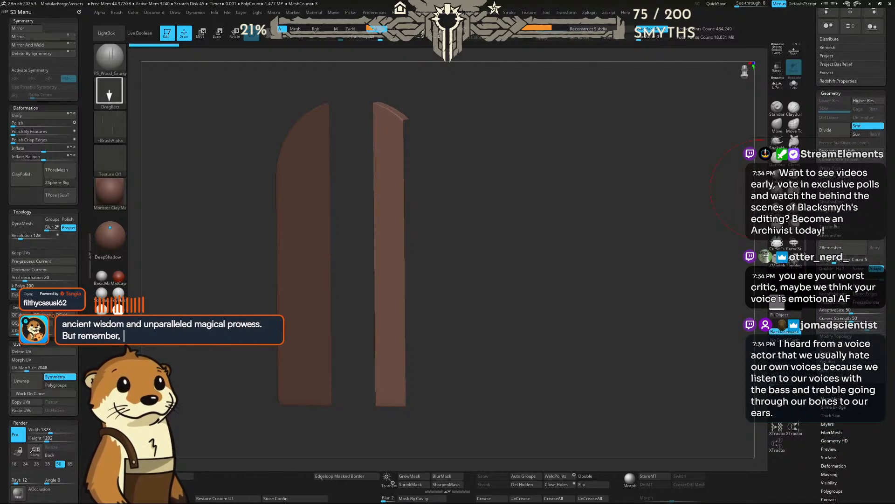
scroll(839, 242, down, 2)
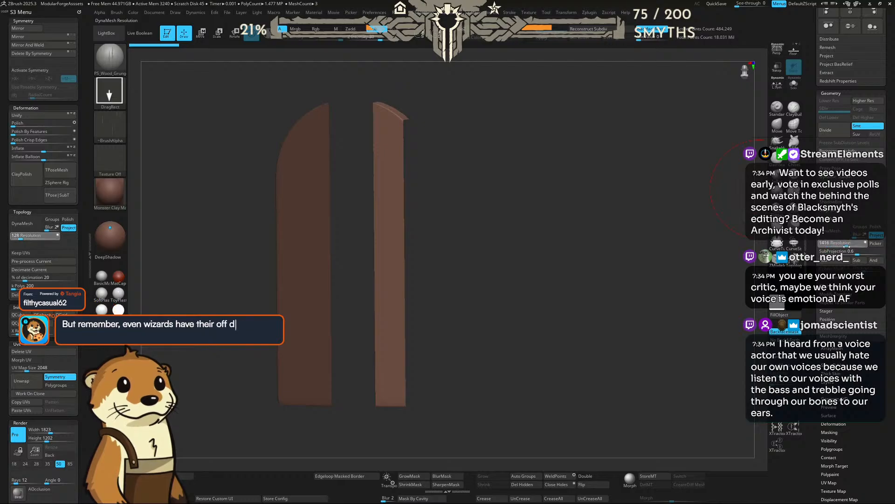
drag(846, 244, 849, 244)
click(833, 231)
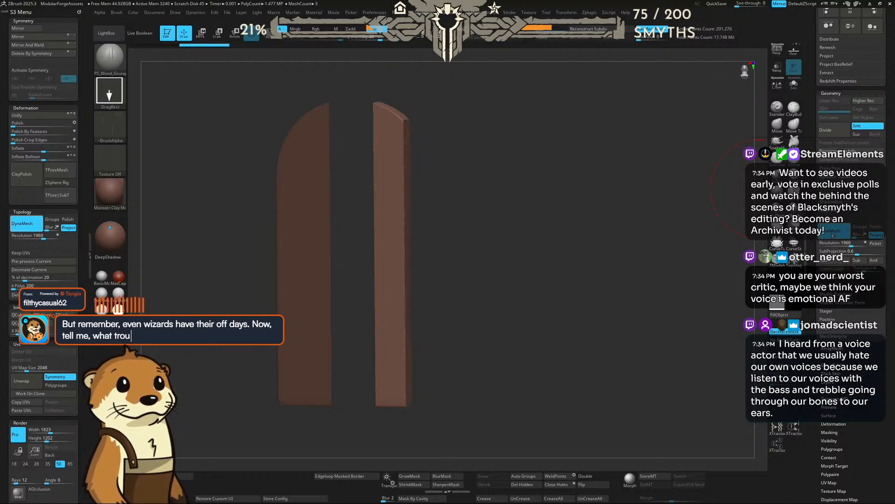
Step: Turn off DynaMesh on the Door_5 plank, subdivide it to level 4, and step back down to subdivision level 3
drag(473, 182, 529, 184)
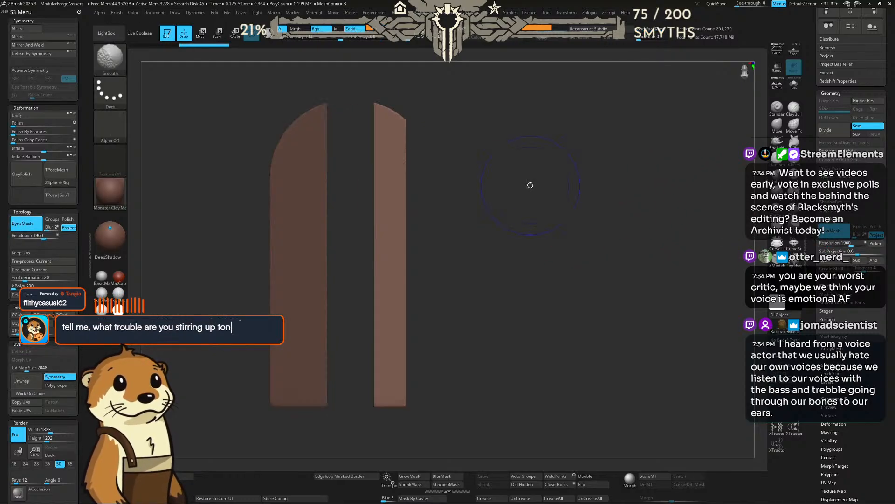
drag(473, 137, 508, 186)
drag(539, 140, 500, 161)
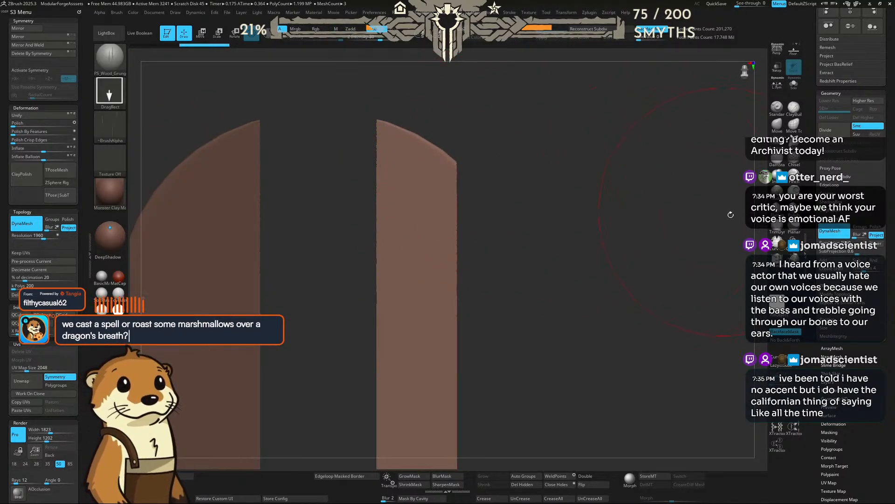
click(832, 230)
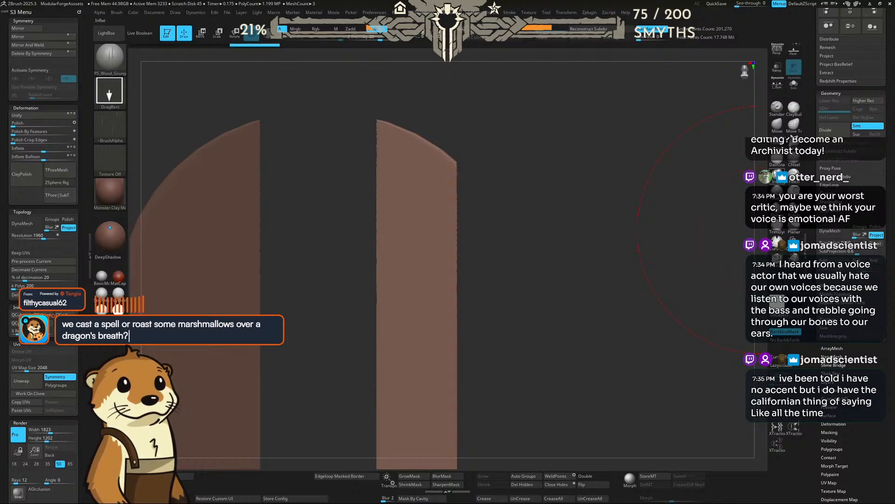
key(ctrl+d)
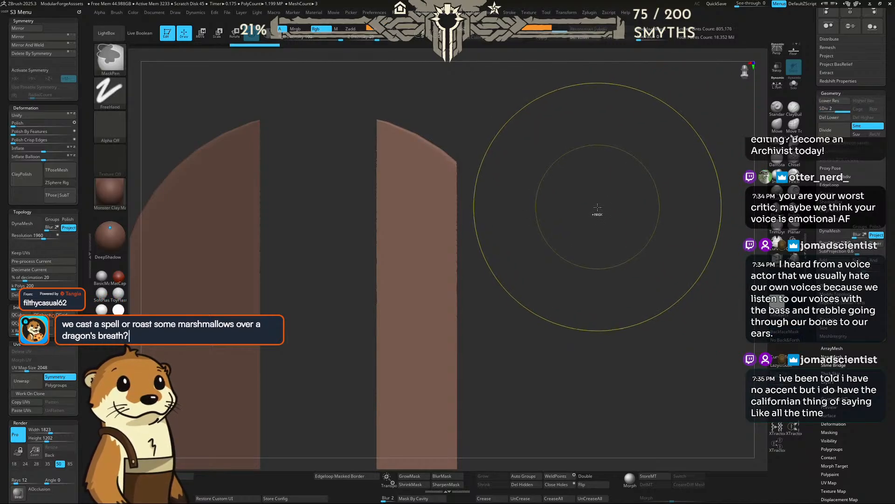
key(ctrl+d)
key(ctrl+d)
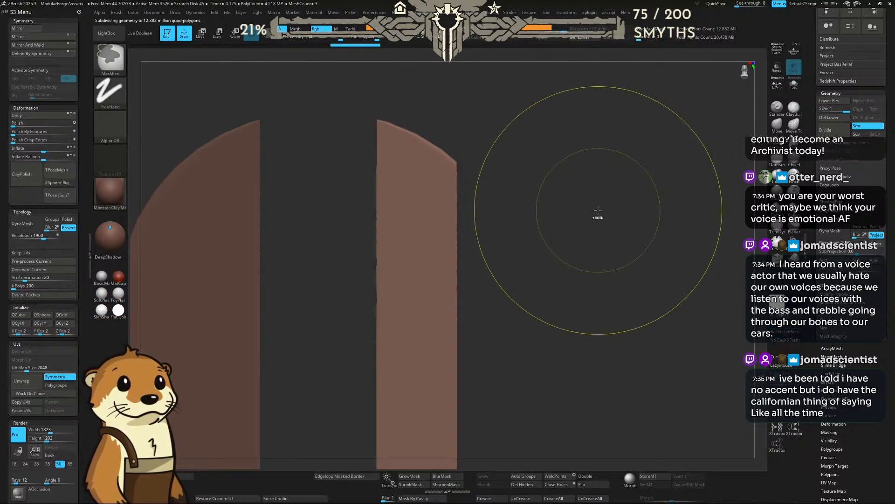
key(shift+d)
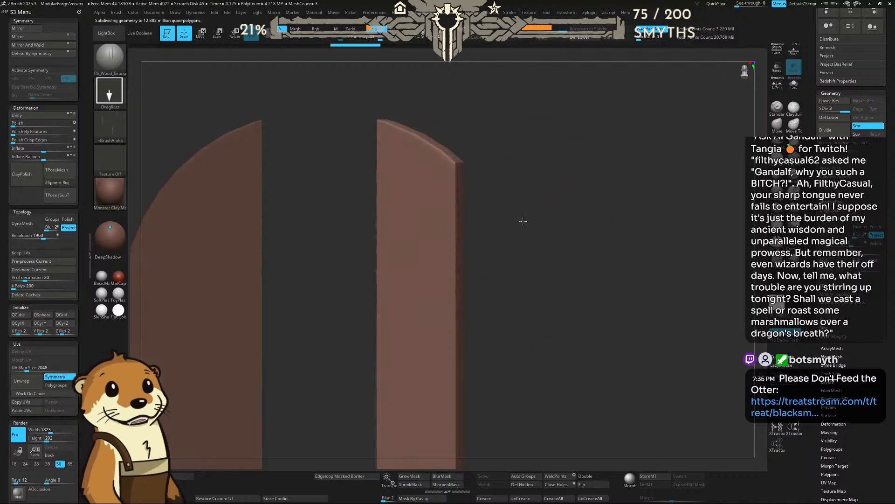
drag(523, 221, 506, 202)
key(space)
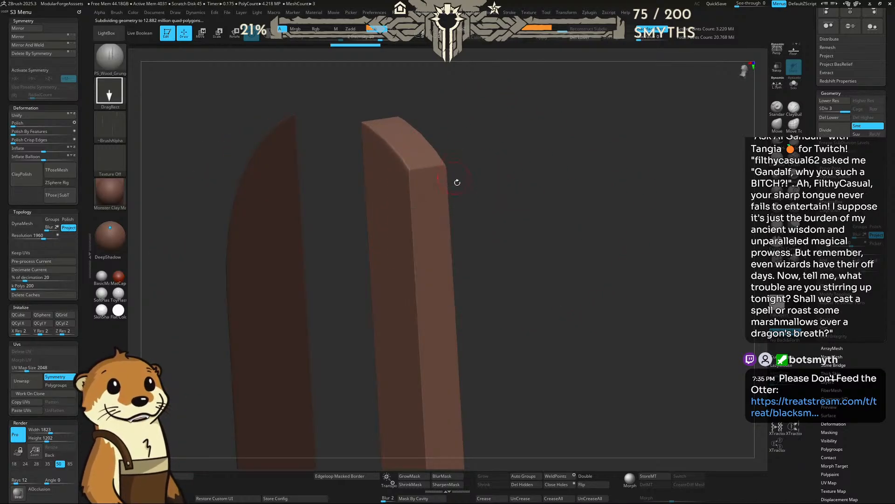
Step: Switch to the TrimDynamic brush and chamfer the upper part of the Door_5 plank's near vertical edge
key(b)
key(t)
key(d)
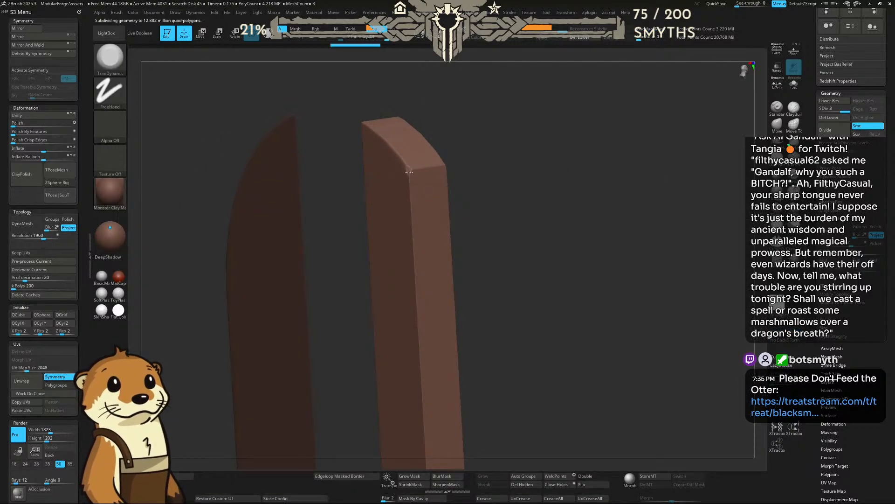
drag(413, 206, 413, 264)
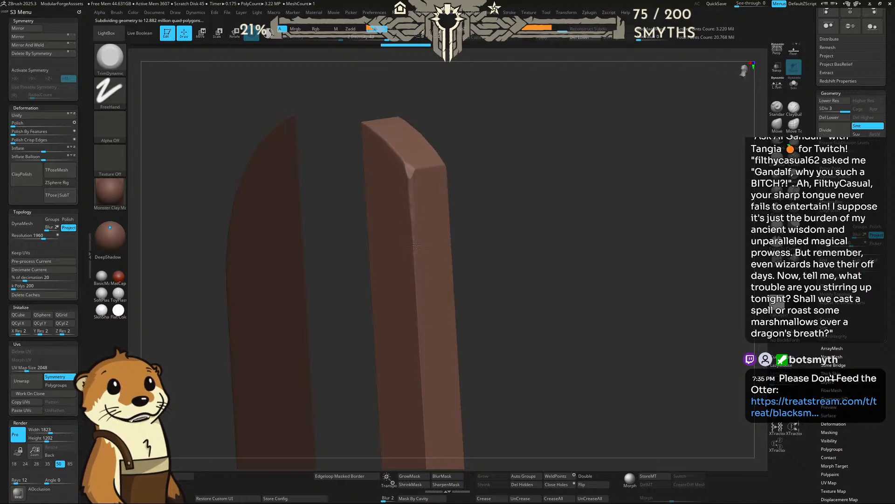
key(shift)
drag(414, 293, 417, 308)
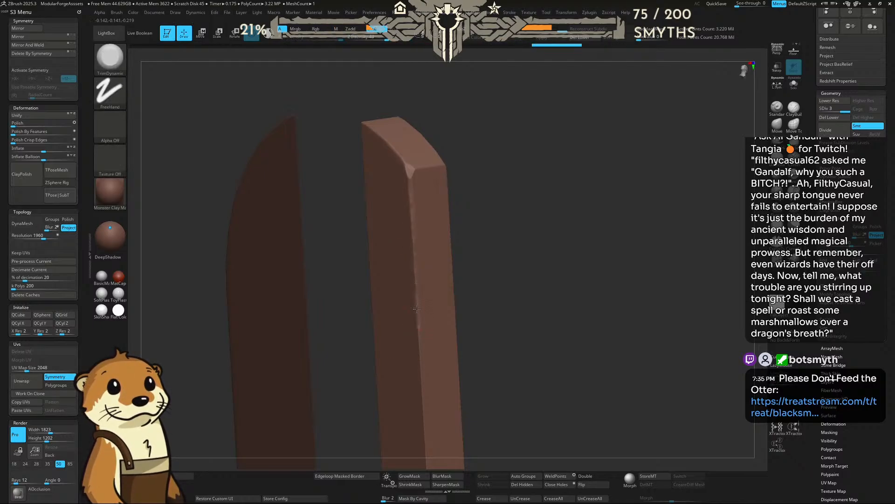
Step: Trim and round the edges and near corner of the Door_5 plank's arched upper end
drag(426, 164, 410, 169)
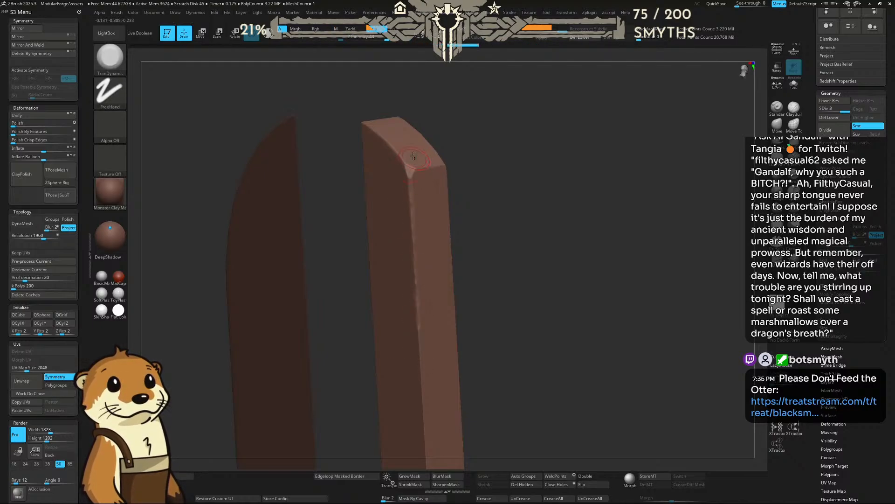
right_drag(422, 141, 422, 129)
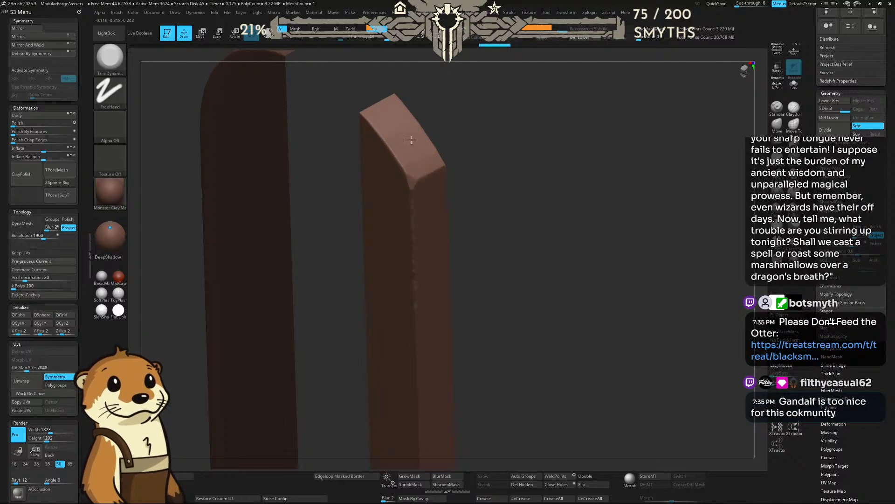
drag(421, 143, 419, 163)
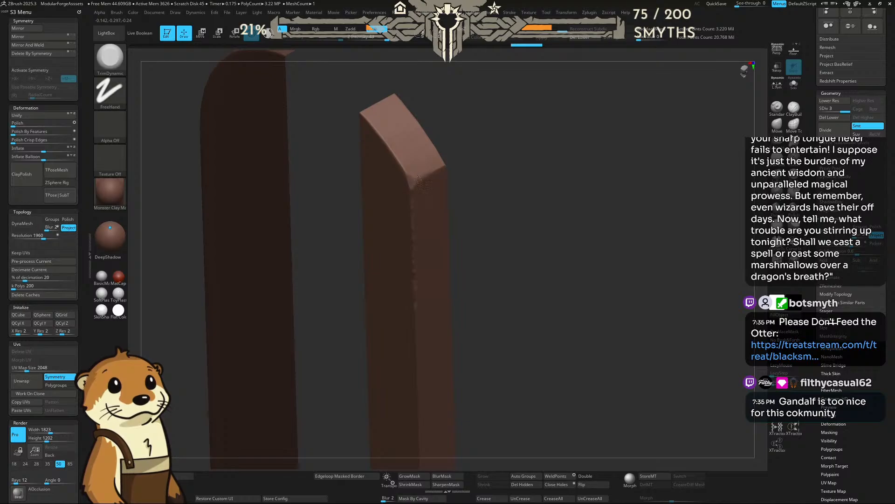
drag(430, 172, 397, 156)
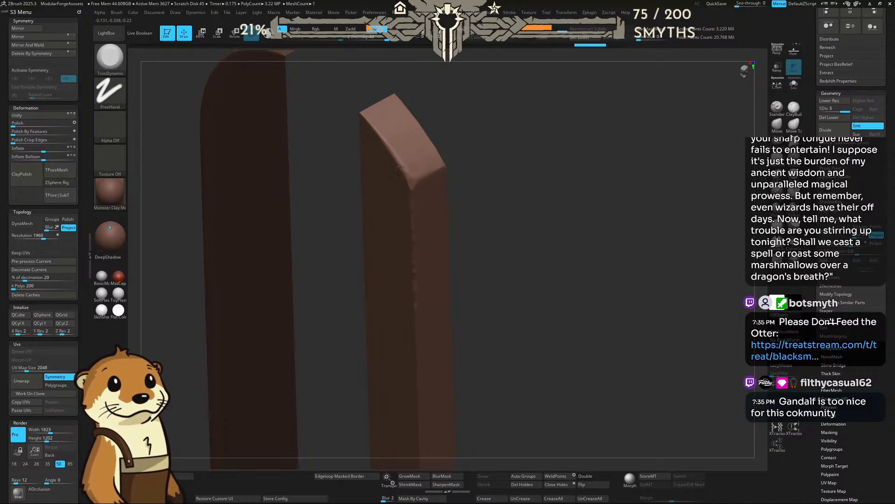
Step: Even out the bevel on the upper stretch of the plank's long edge, stepping back an unwanted stroke, and extend it downward
right_drag(400, 169, 413, 195)
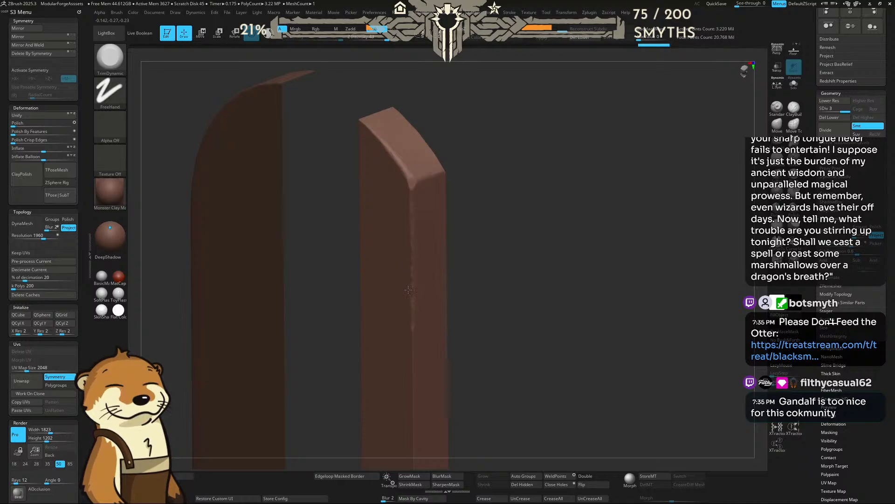
mouse_move(413, 276)
right_down()
mouse_move(476, 227)
mouse_move(413, 223)
right_up()
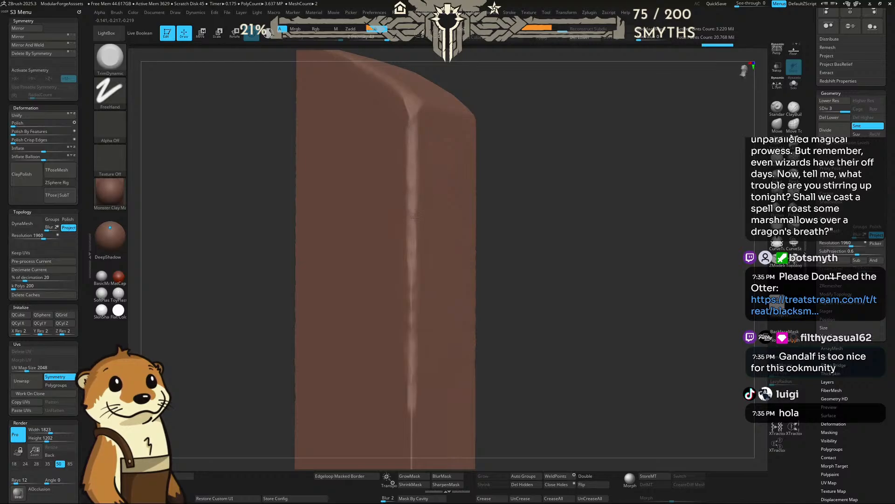
key(ctrl+shift+z)
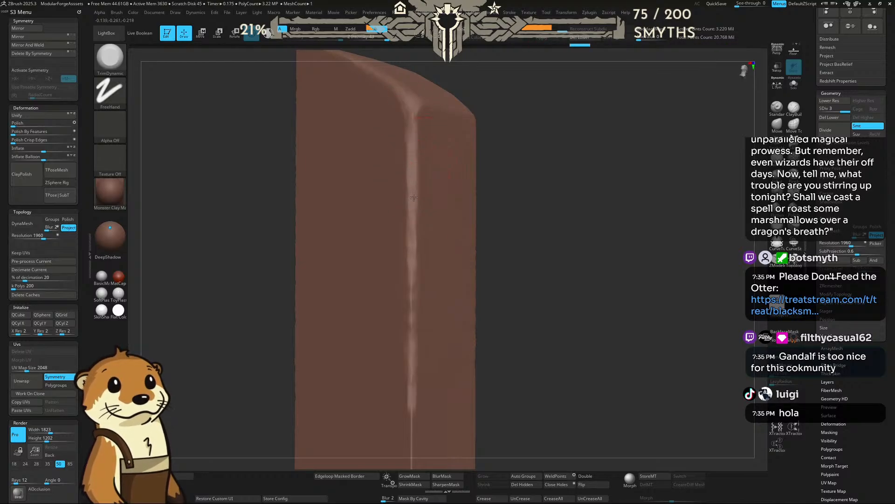
key(ctrl+shift+z)
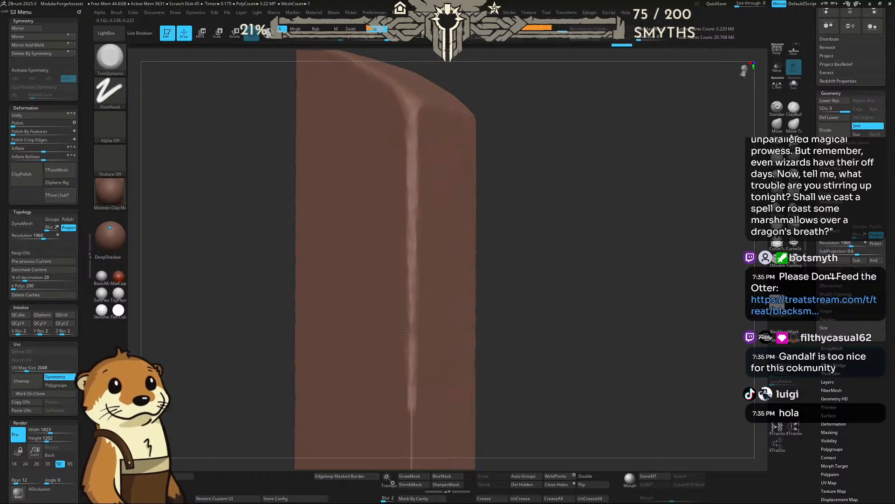
key(ctrl+shift+z)
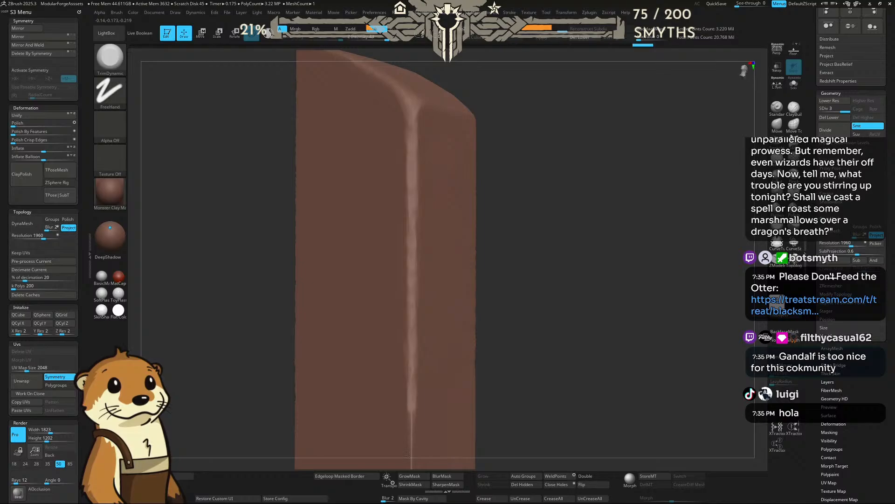
key(ctrl+z)
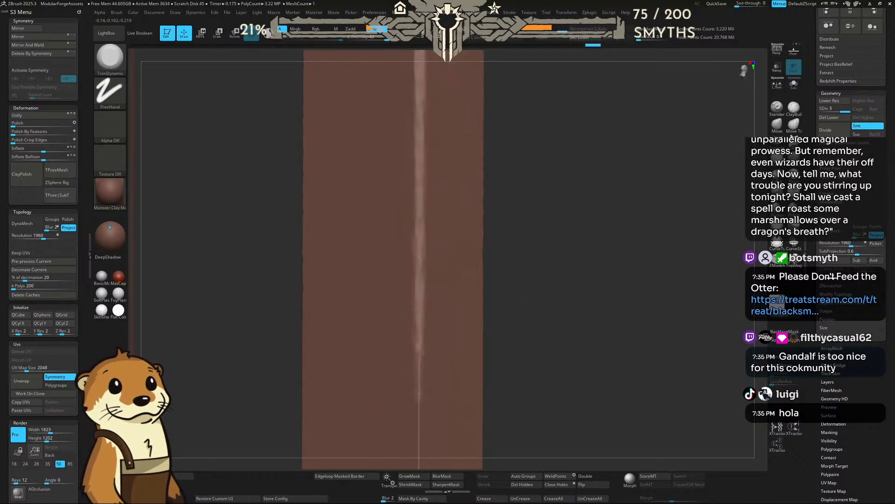
drag(420, 342, 420, 412)
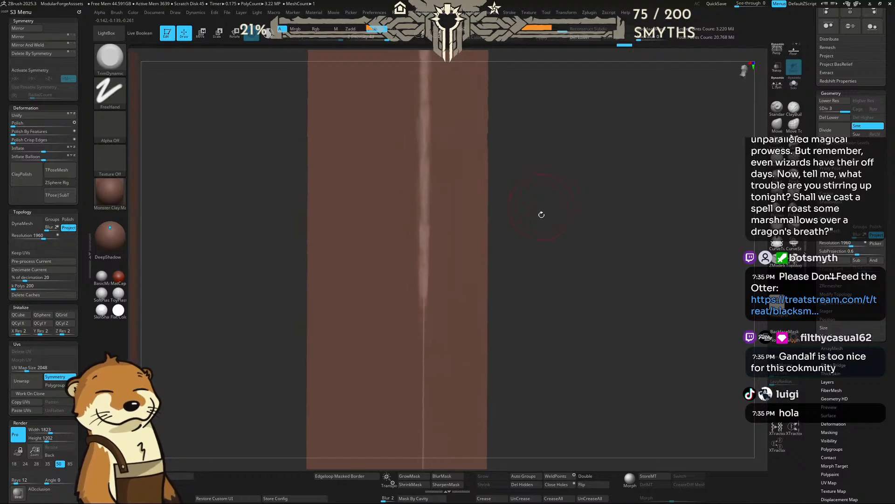
Step: Trim an uneven, worn bevel into the middle stretch of the plank's long vertical edge
drag(539, 212, 500, 233)
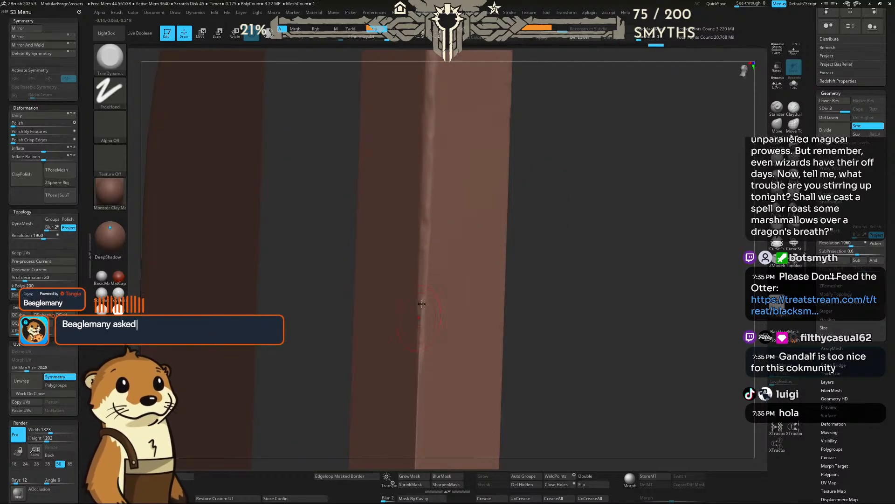
mouse_move(422, 304)
mouse_down()
mouse_move(418, 359)
mouse_move(420, 348)
mouse_up()
alt+drag(550, 285, 561, 174)
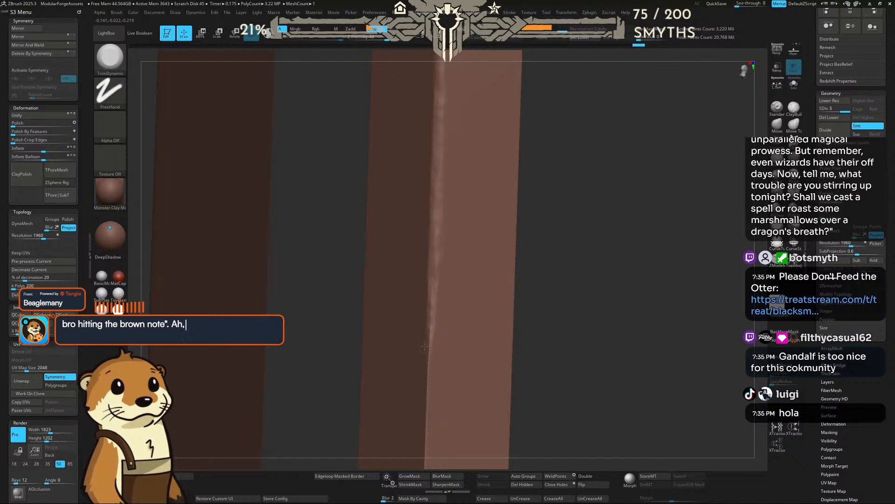
mouse_move(429, 321)
mouse_down()
mouse_move(420, 296)
mouse_move(433, 304)
mouse_up()
key(space)
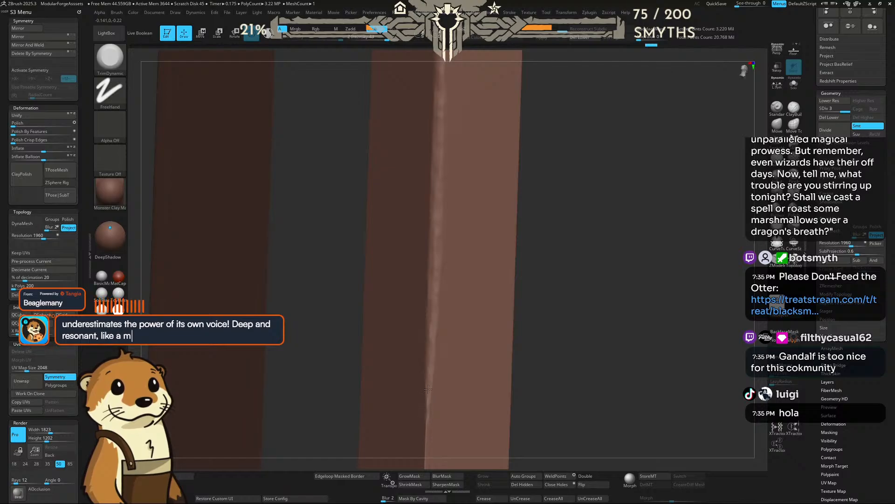
Step: Continue the worn bevel along the lower-middle stretch of the plank's long vertical edge
drag(575, 326, 544, 155)
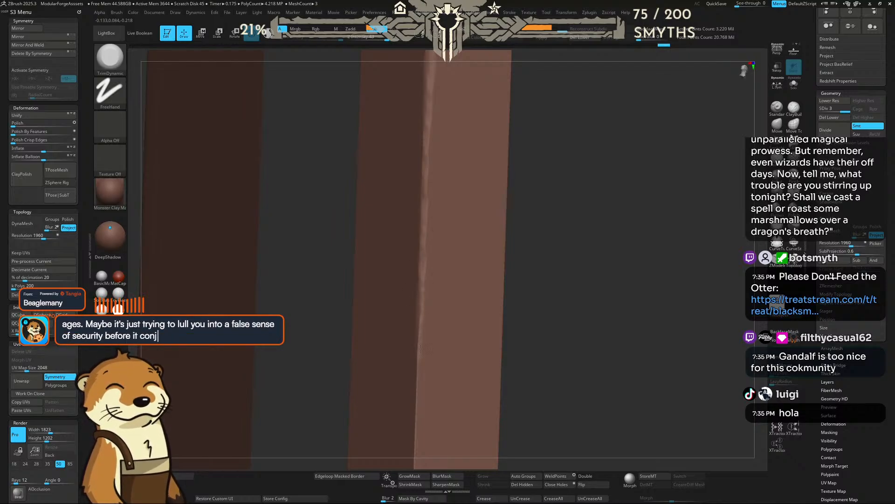
drag(570, 186, 534, 184)
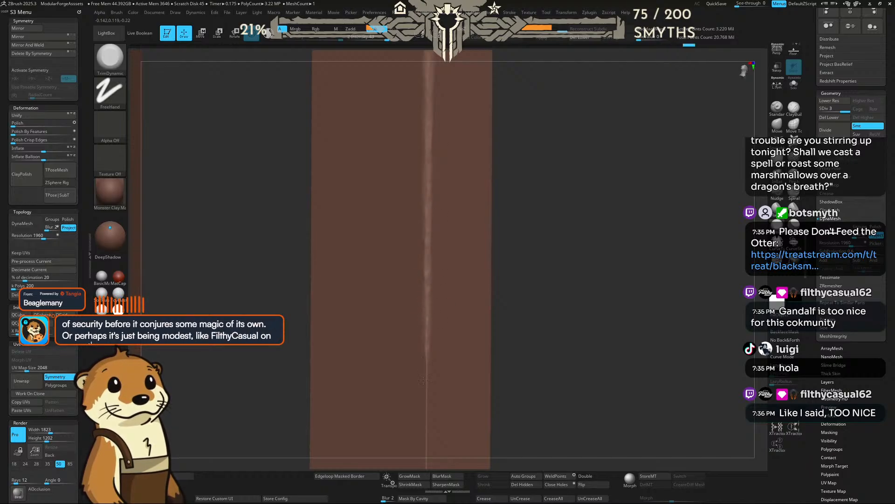
alt+drag(525, 328, 512, 150)
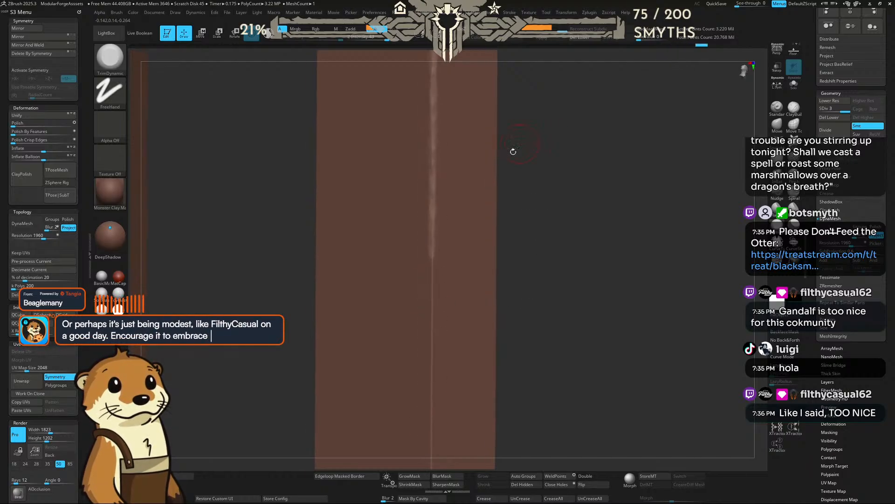
alt+drag(531, 247, 498, 176)
drag(422, 175, 418, 422)
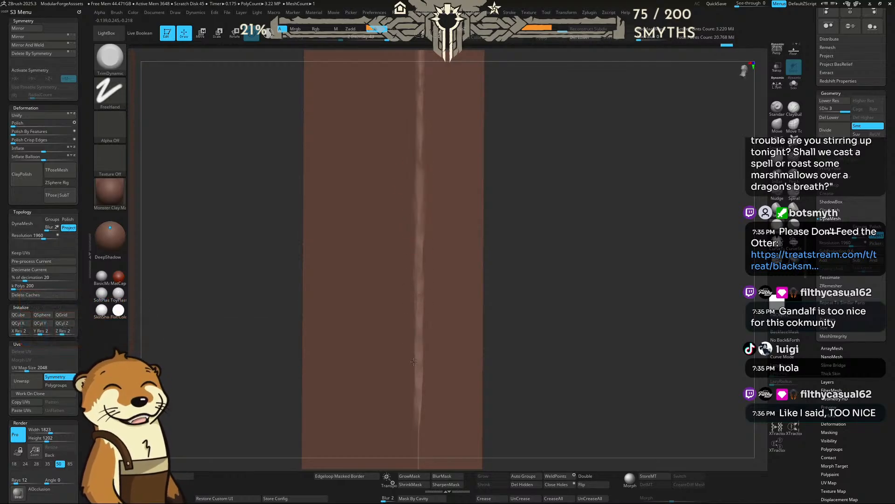
drag(422, 415, 419, 431)
Step: Carry the edge bevel down to the plank's bottom corner and touch up the stretch just above it
alt+drag(533, 373, 534, 177)
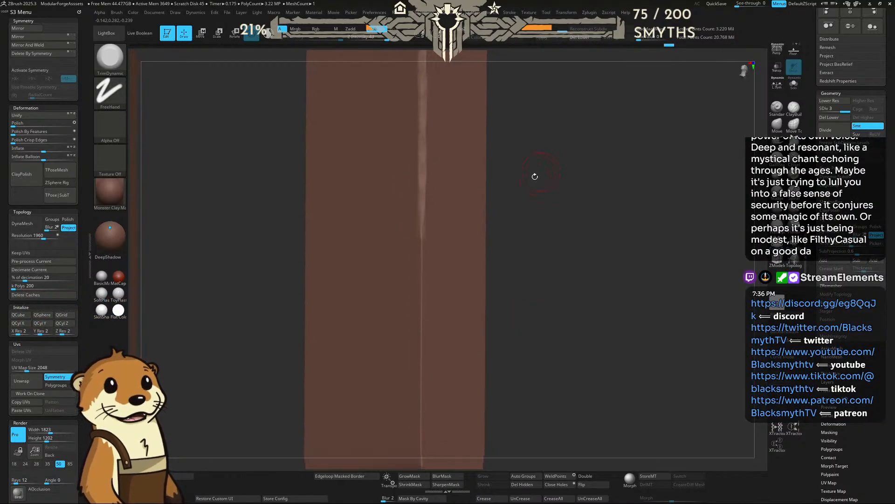
mouse_move(417, 231)
mouse_down()
mouse_move(423, 284)
mouse_move(422, 266)
mouse_up()
drag(422, 309, 420, 401)
mouse_move(560, 224)
mouse_down()
mouse_move(563, 192)
mouse_move(527, 236)
mouse_up()
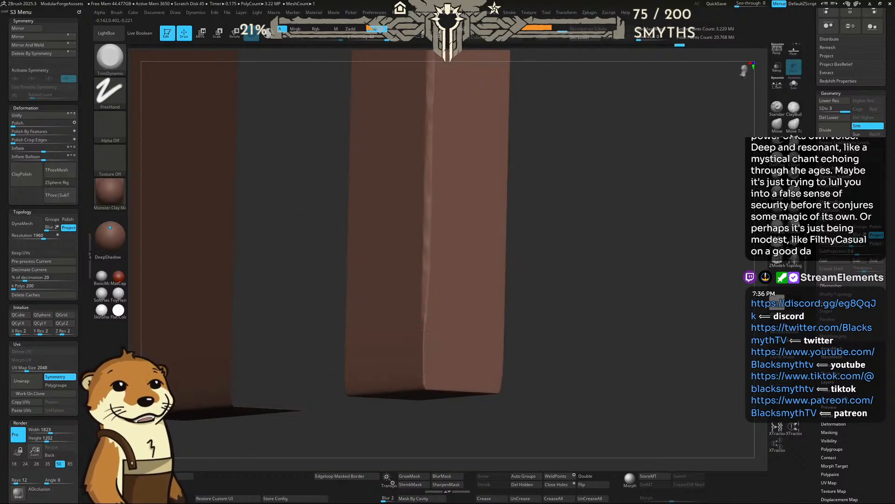
drag(423, 315, 423, 369)
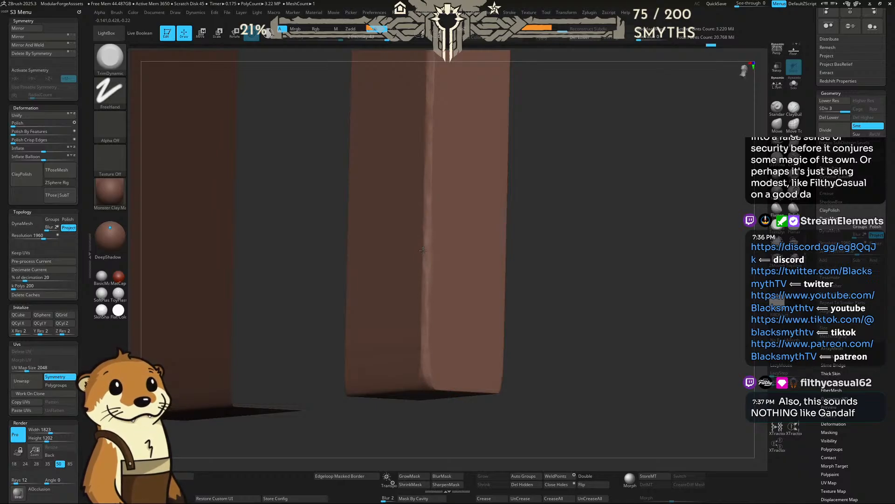
drag(432, 190, 436, 88)
Step: Trim the front edge of the plank's bottom end and soften its two corners and the adjoining short edge
drag(530, 119, 504, 173)
drag(477, 344, 480, 343)
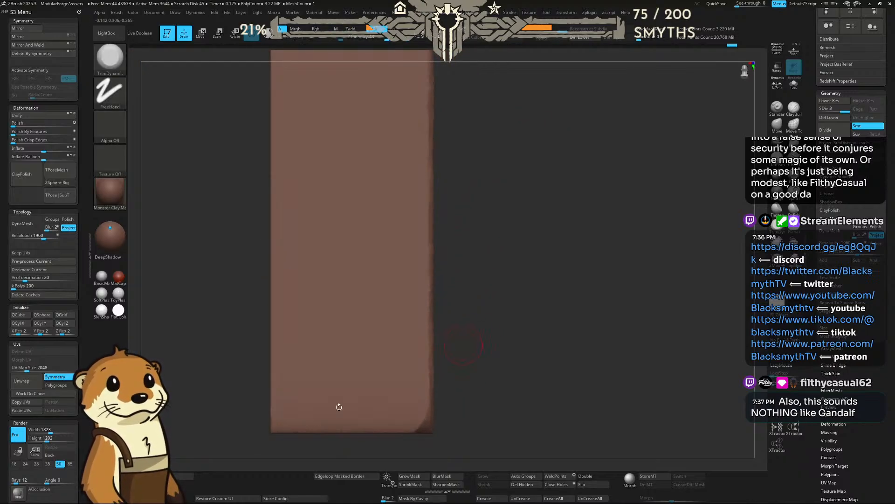
drag(460, 273, 459, 223)
mouse_move(425, 342)
mouse_down()
mouse_move(292, 326)
mouse_move(434, 335)
mouse_up()
drag(287, 319, 289, 331)
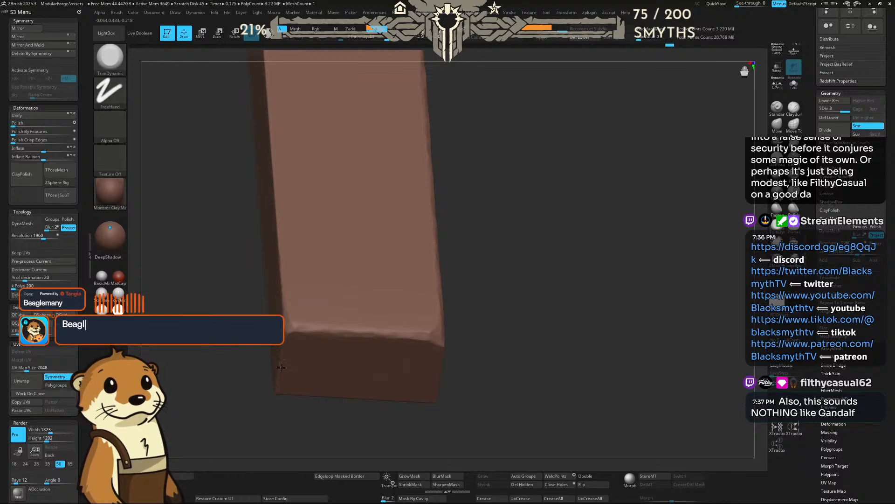
drag(286, 347, 279, 384)
Step: Bevel the untrimmed long edge on the plank's opposite side, starting from its bottom corner
drag(506, 274, 406, 288)
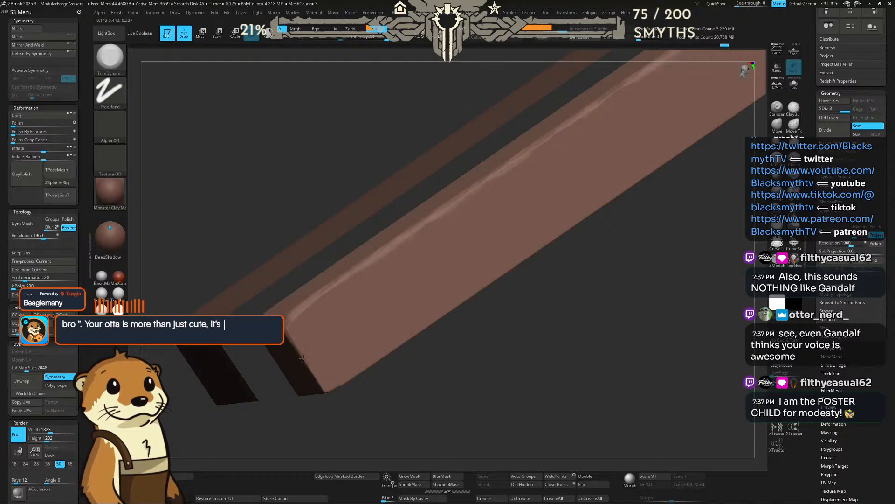
right_drag(286, 335, 360, 345)
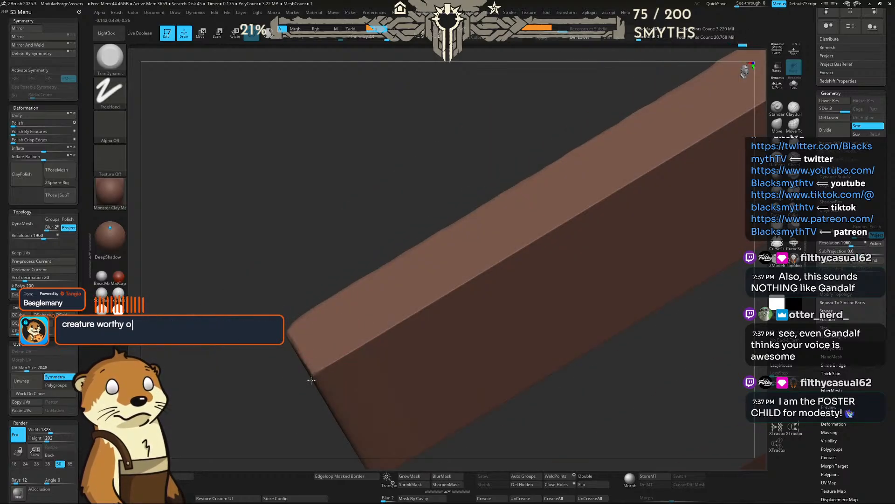
drag(314, 372, 344, 354)
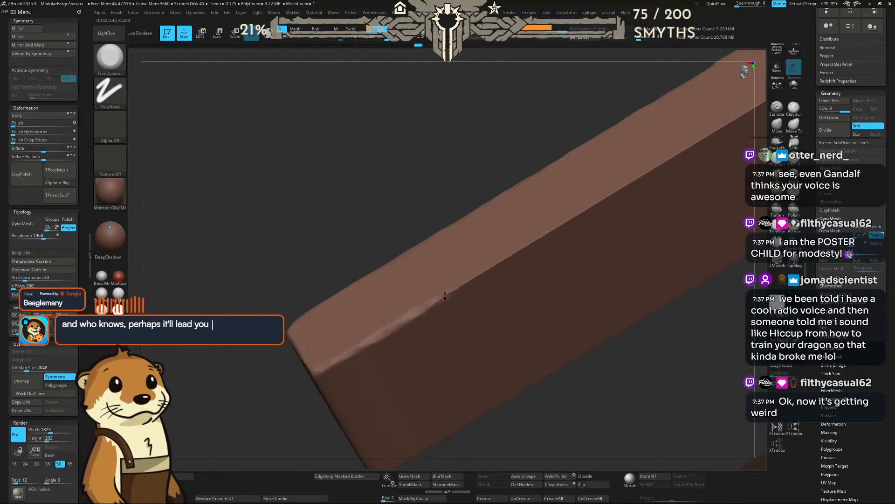
Step: Round the remaining edges and corners of the plank's bottom end from several angles
drag(332, 249, 311, 180)
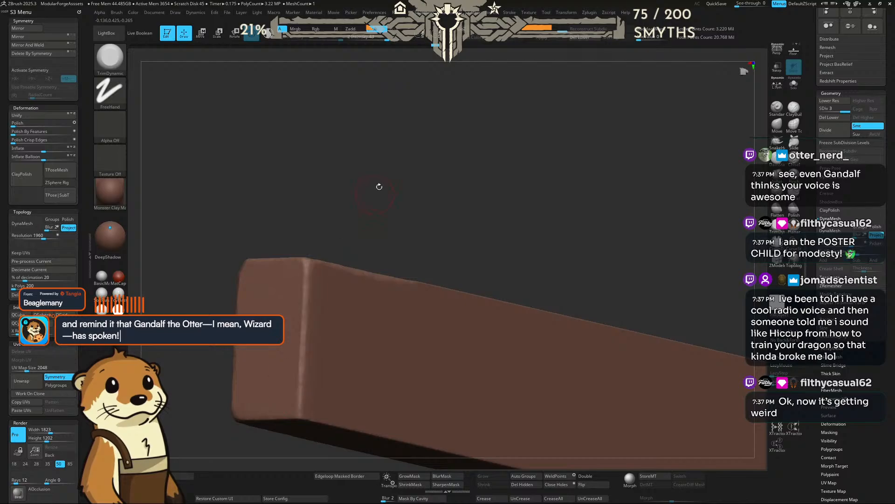
drag(378, 186, 308, 322)
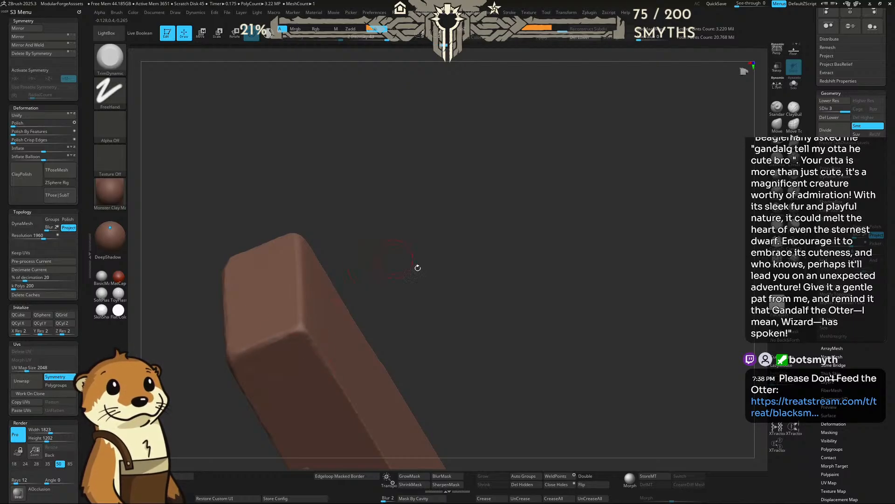
mouse_move(415, 268)
mouse_down()
mouse_move(396, 258)
mouse_move(304, 273)
mouse_up()
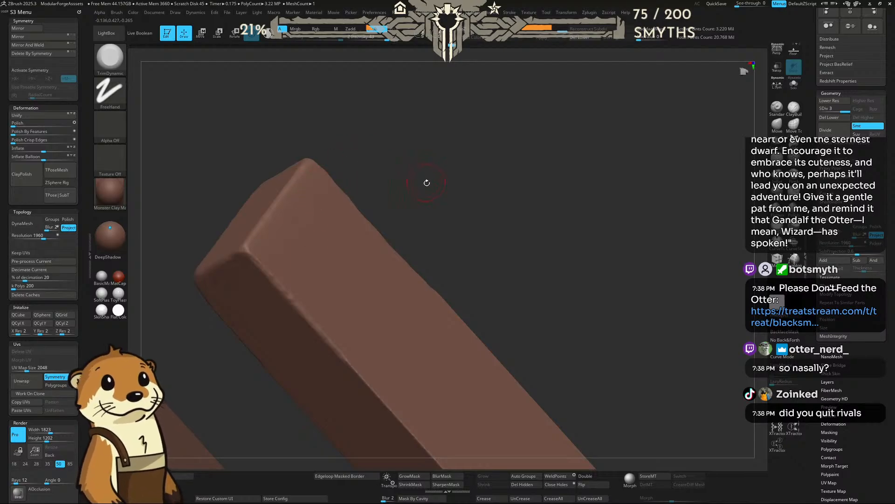
drag(426, 182, 320, 269)
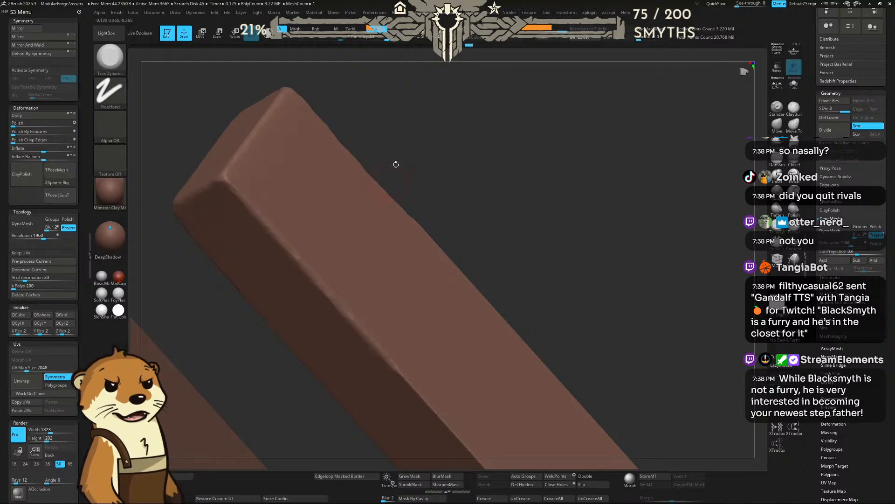
Step: Bevel the plank's sharp long edge along the first stretch from its rounded bottom end, working from two angles
mouse_move(396, 164)
mouse_down()
mouse_move(457, 152)
mouse_move(370, 104)
mouse_up()
drag(294, 262, 347, 317)
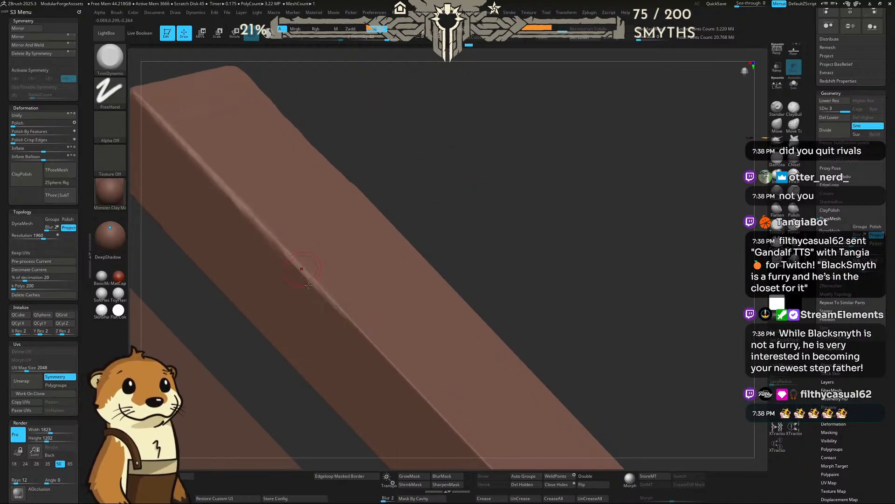
drag(298, 271, 320, 287)
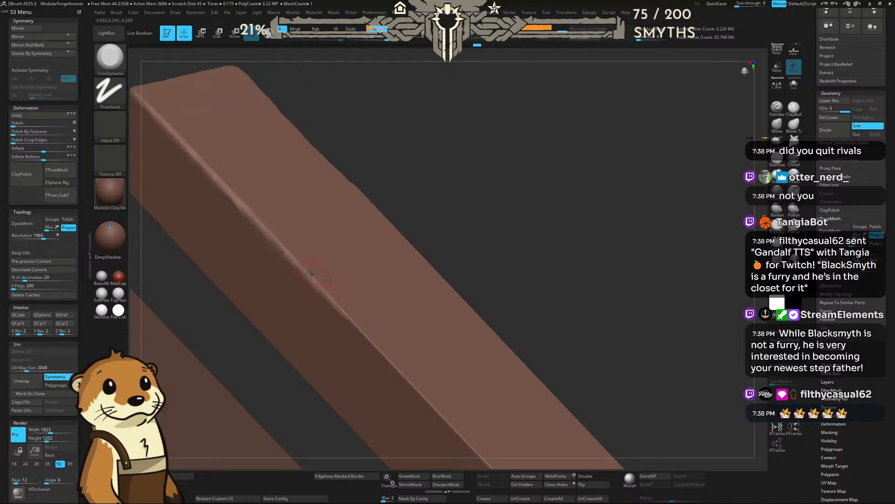
mouse_move(360, 324)
mouse_down()
mouse_move(376, 346)
mouse_move(353, 322)
mouse_move(371, 335)
mouse_up()
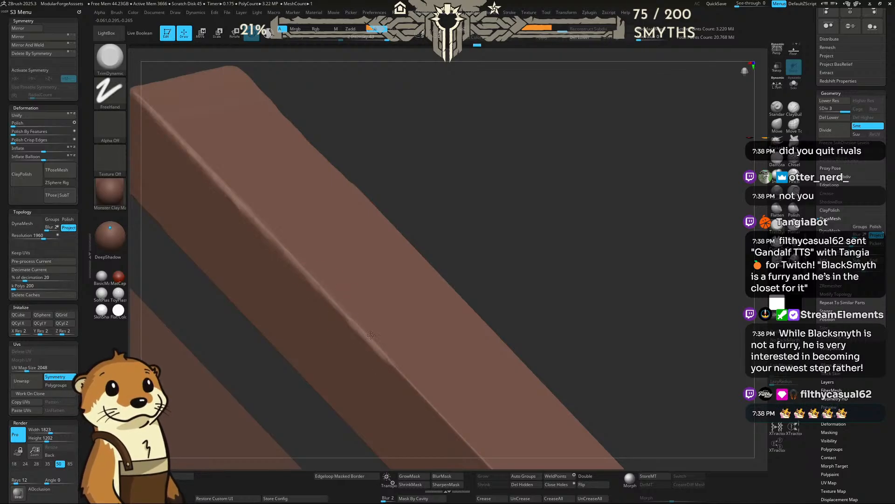
drag(472, 191, 402, 200)
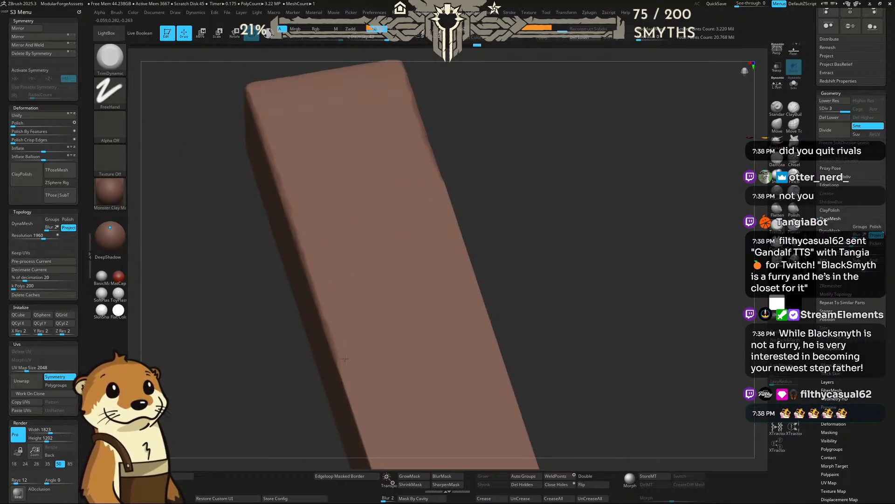
drag(344, 377, 368, 441)
mouse_move(487, 279)
alt+mouse_down()
mouse_move(474, 149)
mouse_move(443, 158)
alt+mouse_up()
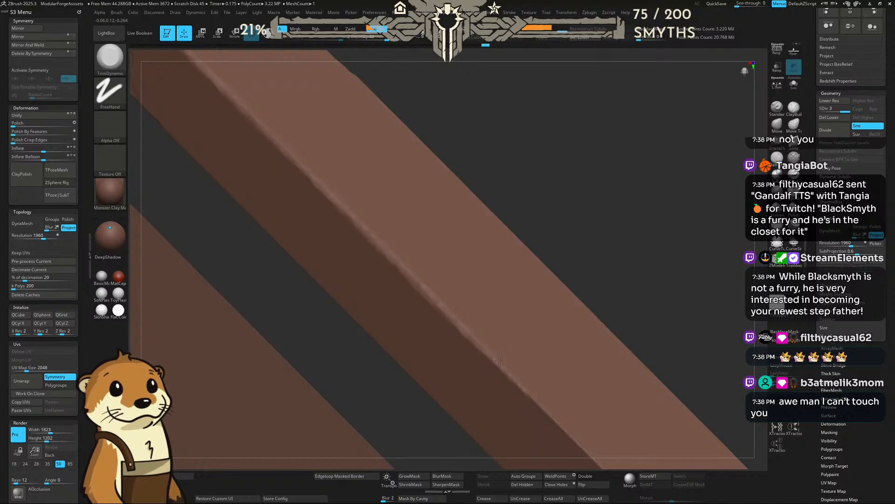
Step: Carry that long edge's bevel along the middle of the plank toward its opposite end
drag(500, 361, 533, 400)
mouse_move(646, 308)
alt+mouse_down()
mouse_move(504, 194)
mouse_move(454, 133)
alt+mouse_up()
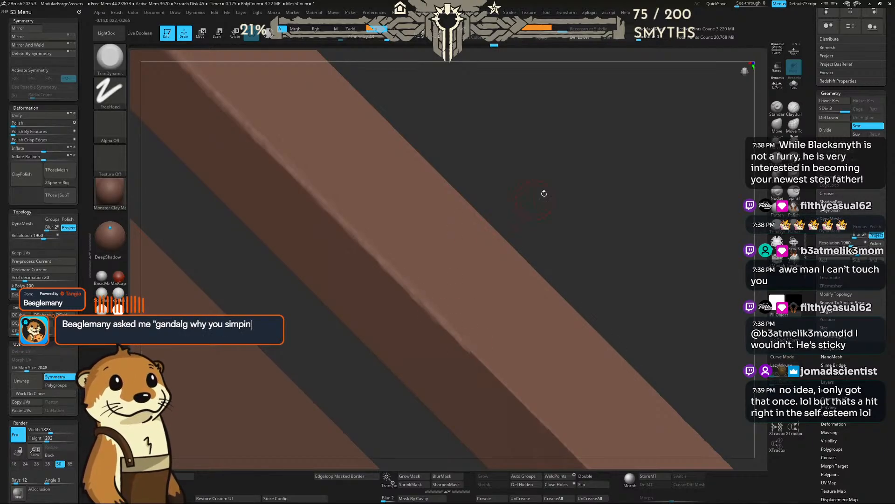
drag(543, 194, 532, 177)
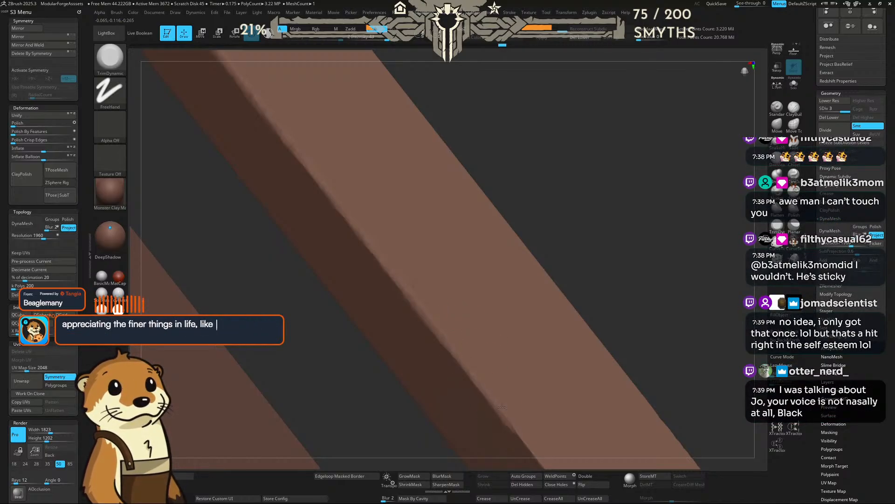
drag(625, 279, 401, 155)
alt+drag(583, 158, 510, 87)
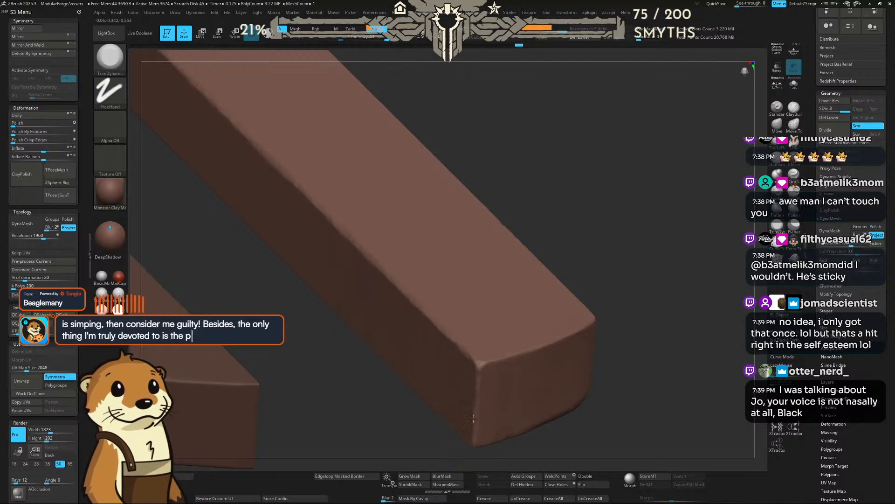
drag(615, 224, 586, 191)
Step: Soften the corner and the short edges around the plank's opposite end face
drag(473, 387, 477, 400)
drag(547, 326, 537, 266)
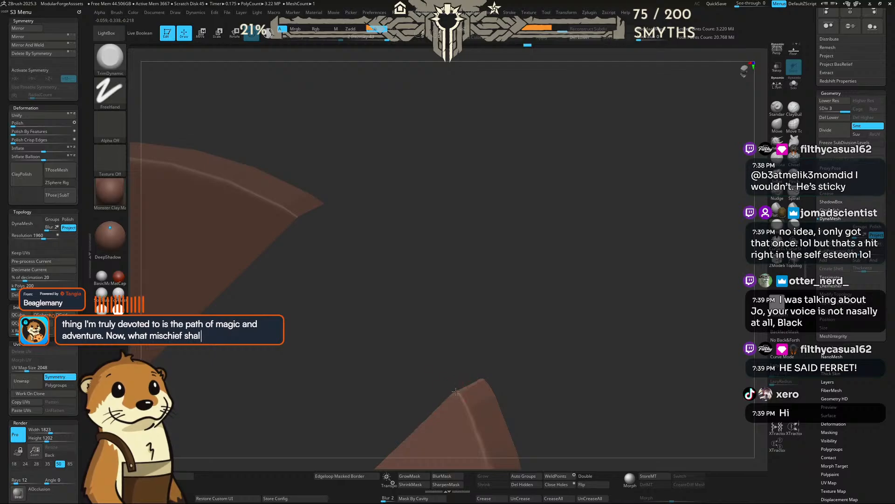
alt+drag(495, 330, 462, 180)
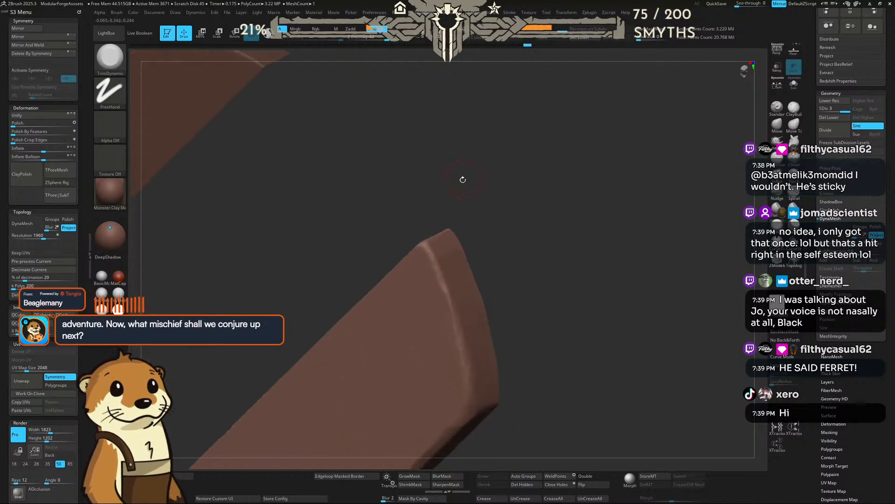
drag(456, 326, 467, 369)
drag(476, 193, 494, 206)
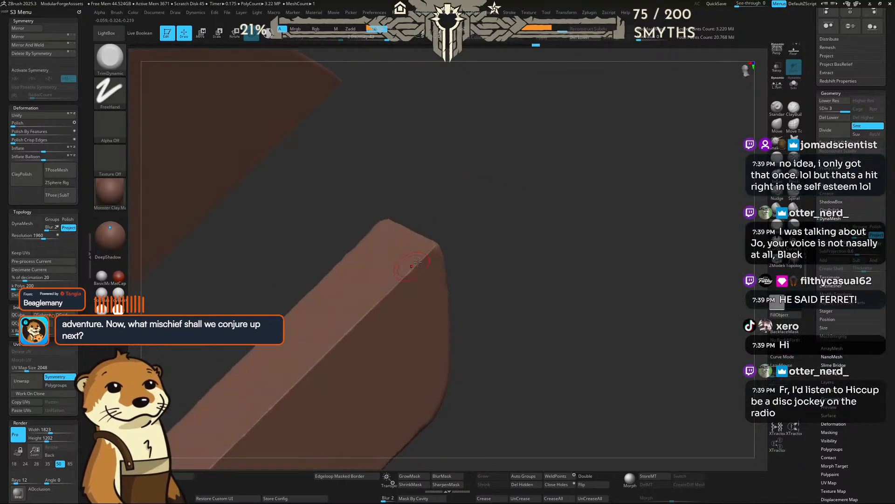
Step: Bevel the adjoining untrimmed long edge, starting from the corner of this end and running down the plank
mouse_move(427, 254)
mouse_down()
mouse_move(438, 240)
mouse_move(301, 382)
mouse_move(359, 320)
mouse_up()
alt+drag(569, 248, 660, 109)
mouse_move(392, 243)
mouse_down()
mouse_move(362, 271)
mouse_move(407, 222)
mouse_move(290, 338)
mouse_up()
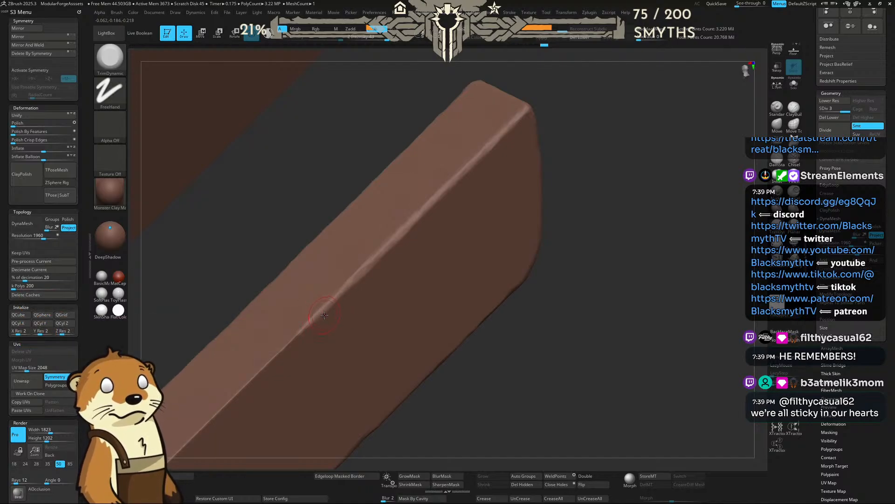
alt+drag(500, 352, 606, 227)
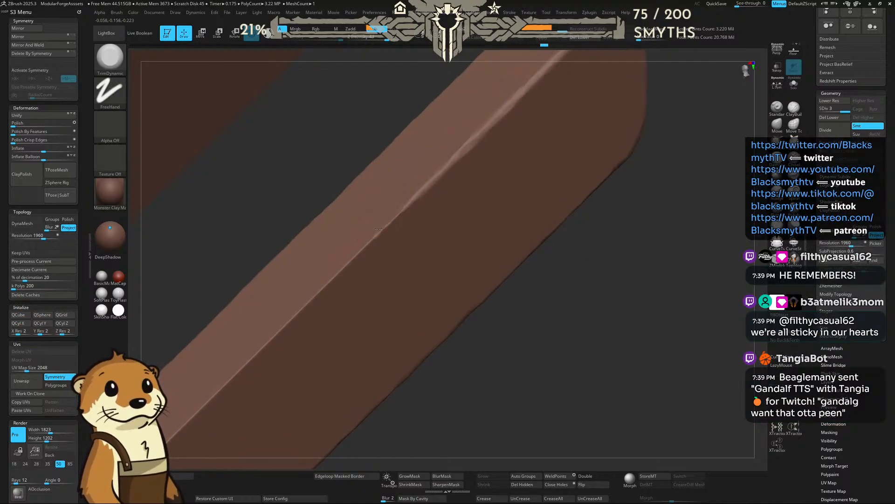
mouse_move(378, 229)
mouse_down()
mouse_move(459, 157)
mouse_move(405, 206)
mouse_up()
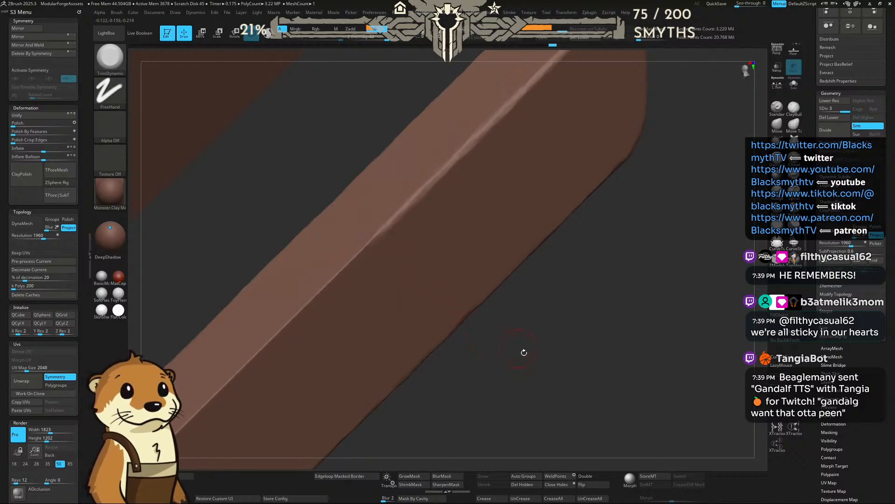
Step: Even out the start of the new bevel and extend it farther along the long edge
drag(524, 352, 565, 209)
drag(400, 181, 449, 132)
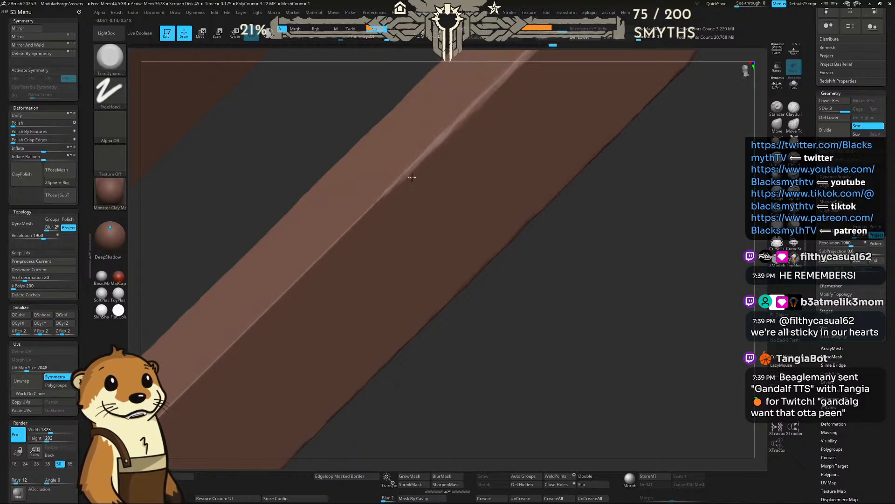
mouse_move(407, 175)
mouse_down()
mouse_move(344, 232)
mouse_move(366, 217)
mouse_up()
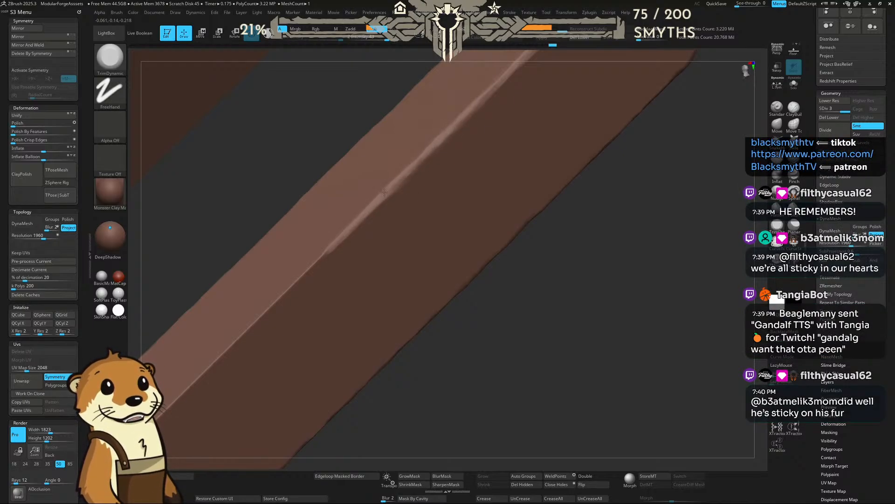
drag(321, 259, 306, 273)
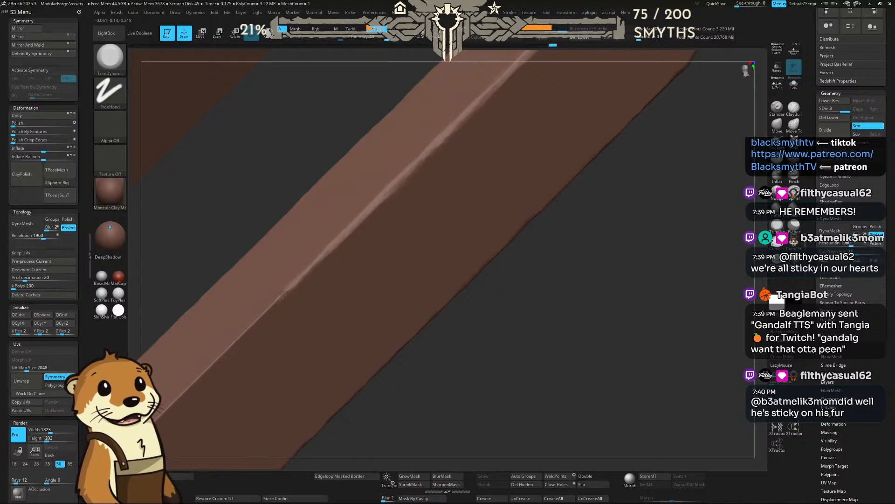
drag(273, 300, 265, 309)
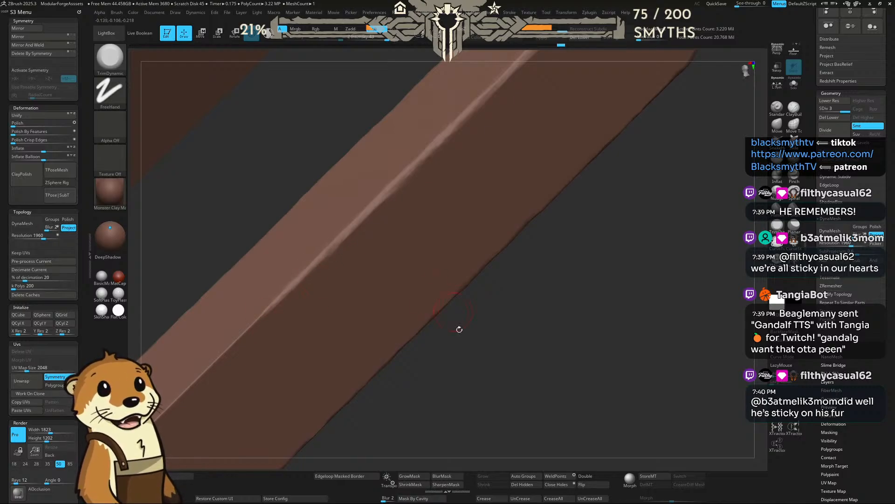
Step: Widen the bevel along the middle stretch of the long edge with repeated trimming strokes
drag(459, 329, 453, 324)
drag(386, 190, 323, 254)
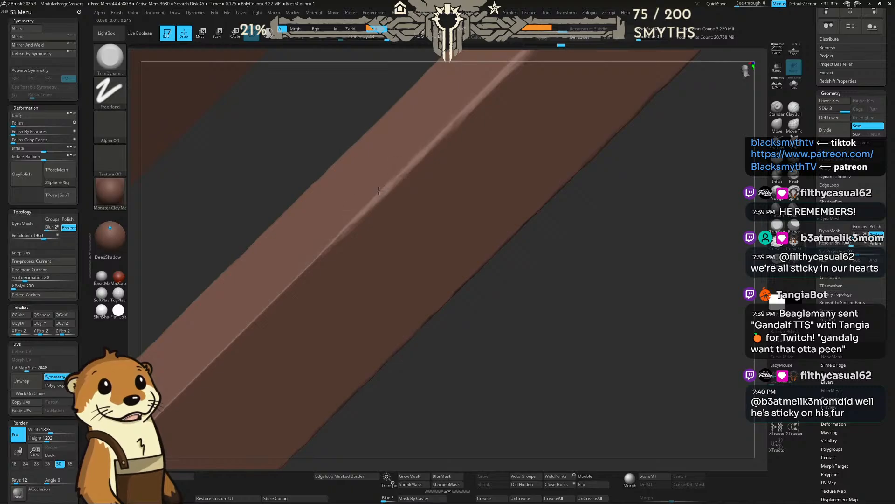
mouse_move(379, 191)
mouse_down()
mouse_move(306, 270)
mouse_move(335, 240)
mouse_move(314, 261)
mouse_up()
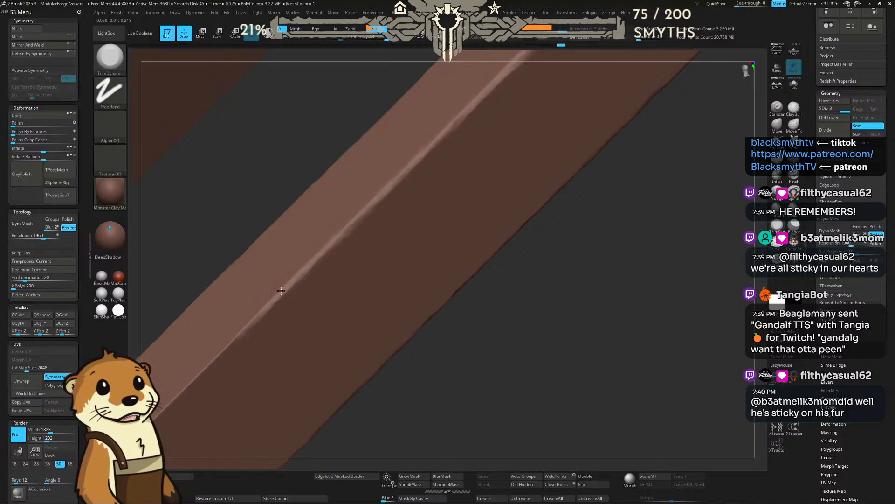
drag(281, 290, 225, 349)
alt+drag(530, 306, 639, 210)
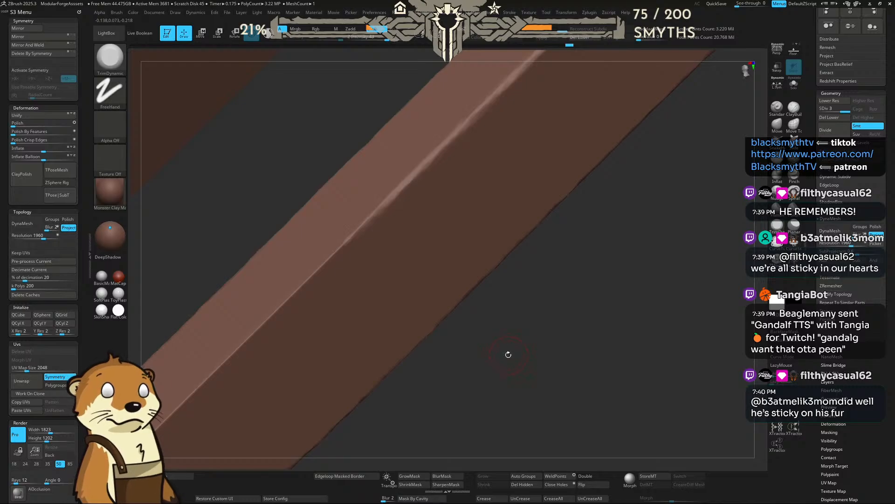
Step: Continue the bevel past the plank's middle along the next sharp stretch of the edge
drag(508, 355, 582, 280)
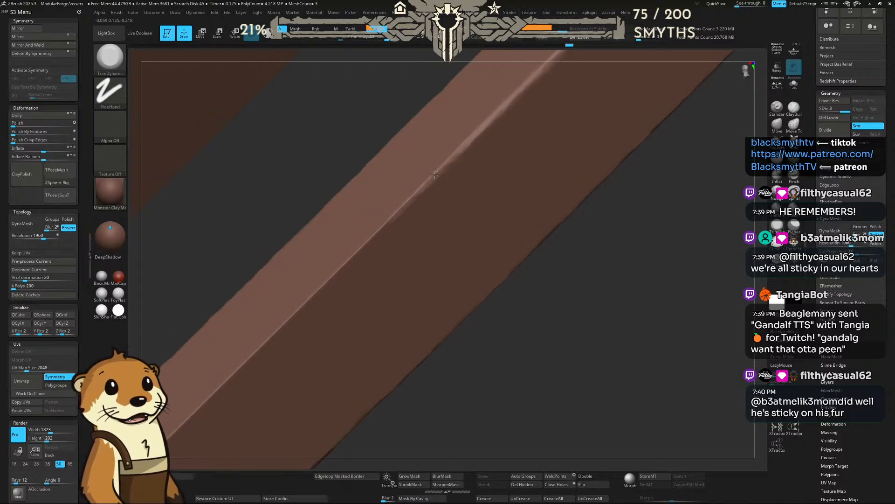
mouse_move(434, 176)
mouse_down()
mouse_move(379, 231)
mouse_move(423, 185)
mouse_move(402, 196)
mouse_move(424, 189)
mouse_up()
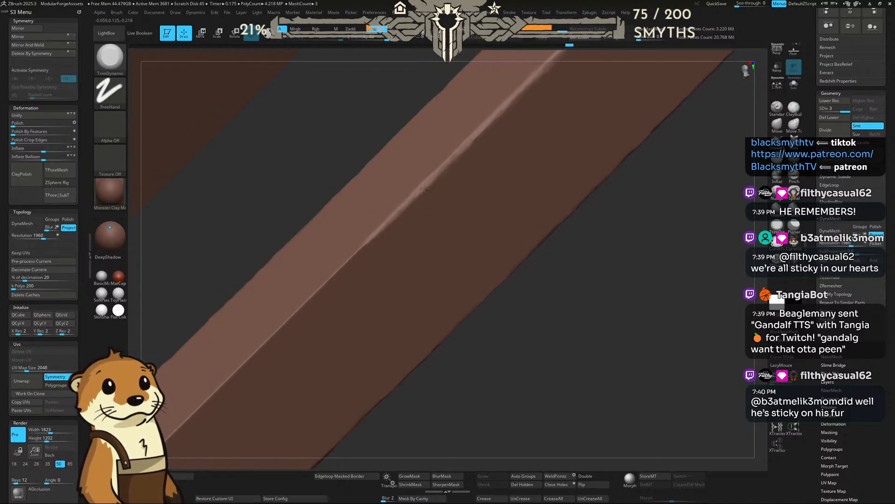
drag(384, 224, 241, 367)
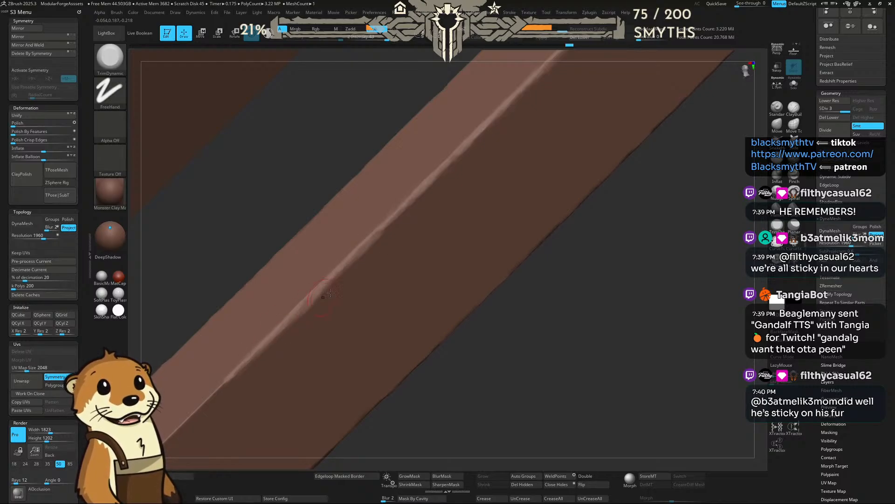
alt+drag(506, 355, 536, 275)
alt+drag(483, 264, 616, 182)
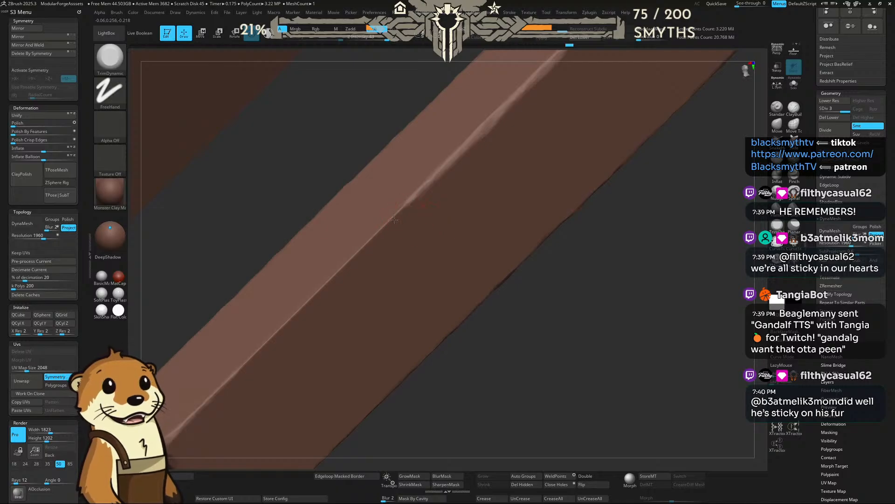
Step: Trim the last sharp stretch of the long edge to complete its bevel at the plank's far corner
mouse_move(380, 232)
mouse_down()
mouse_move(398, 209)
mouse_move(376, 236)
mouse_up()
mouse_move(512, 281)
mouse_down()
mouse_move(527, 280)
mouse_move(502, 263)
mouse_up()
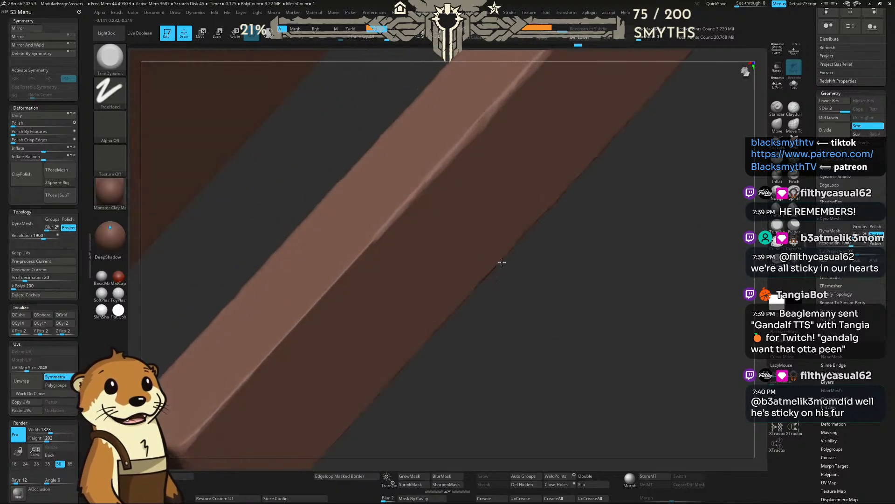
mouse_move(375, 244)
mouse_down()
mouse_move(352, 265)
mouse_move(384, 226)
mouse_move(231, 393)
mouse_up()
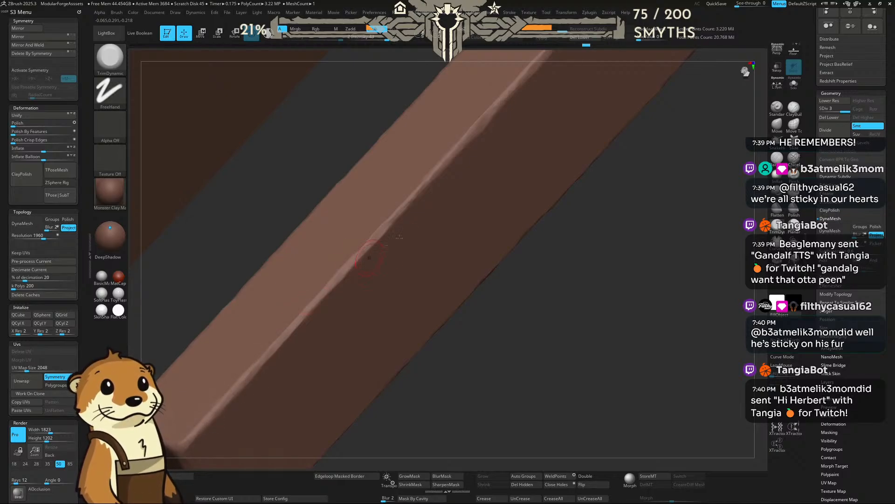
drag(584, 206, 504, 251)
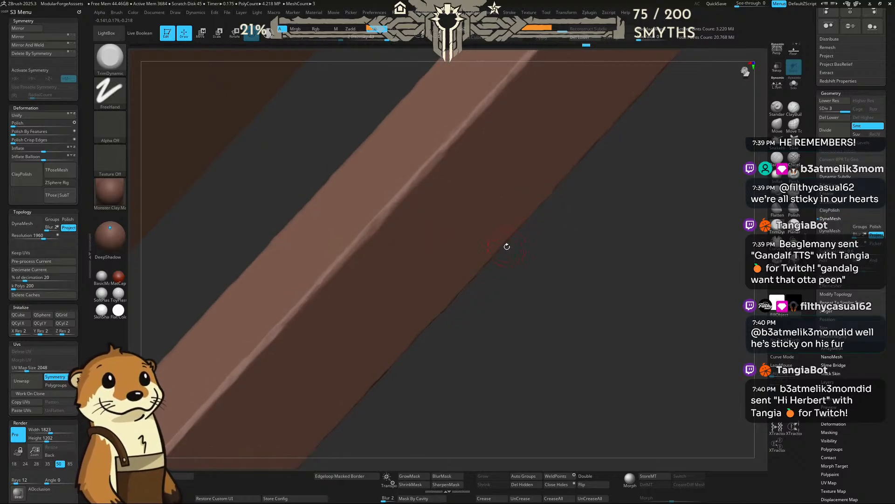
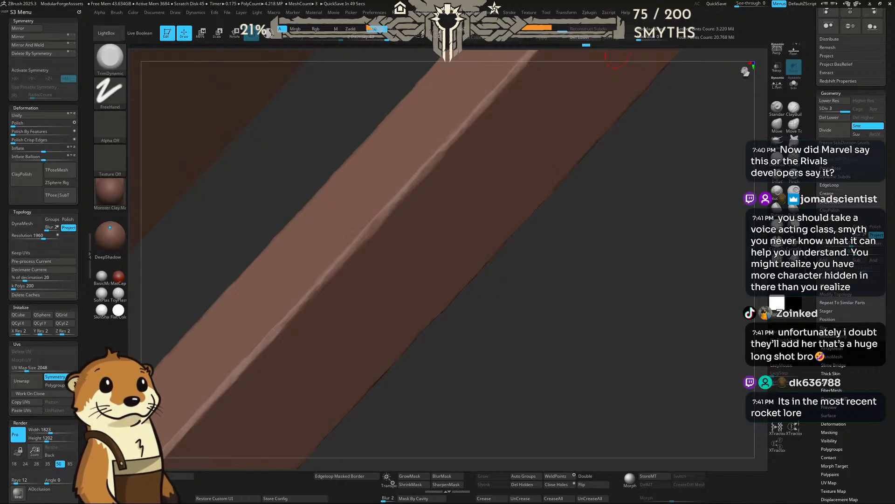
Step: Switch to YouTube in the browser, play "The ROCKET RACCOON Story in Marvel Rivals is SMART | Lore Explained" and skip ahead to about 2:00
click(433, 495)
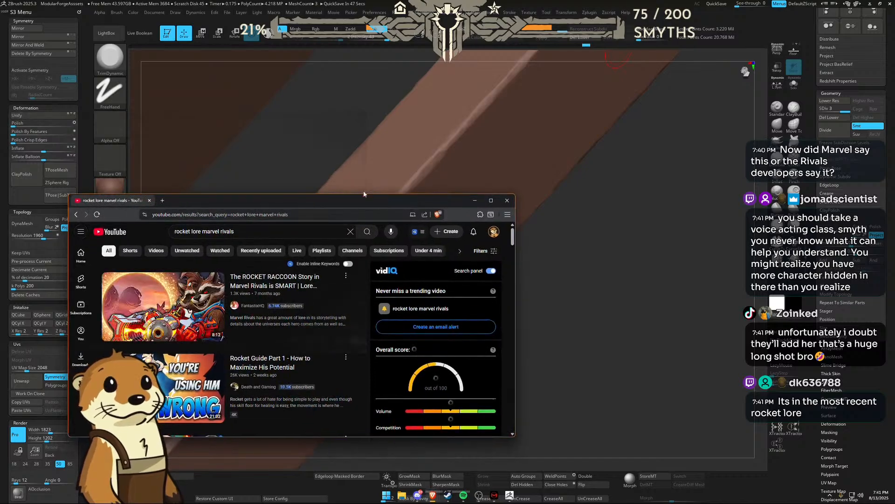
double_click(360, 200)
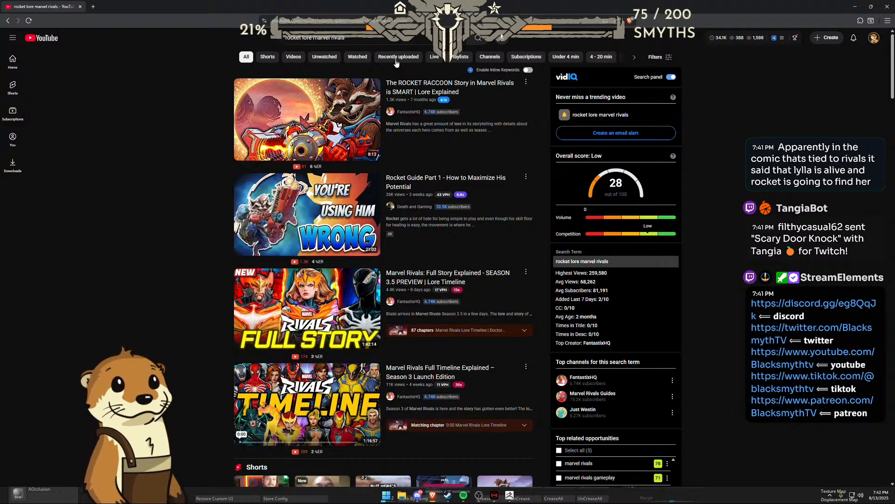
mouse_move(446, 126)
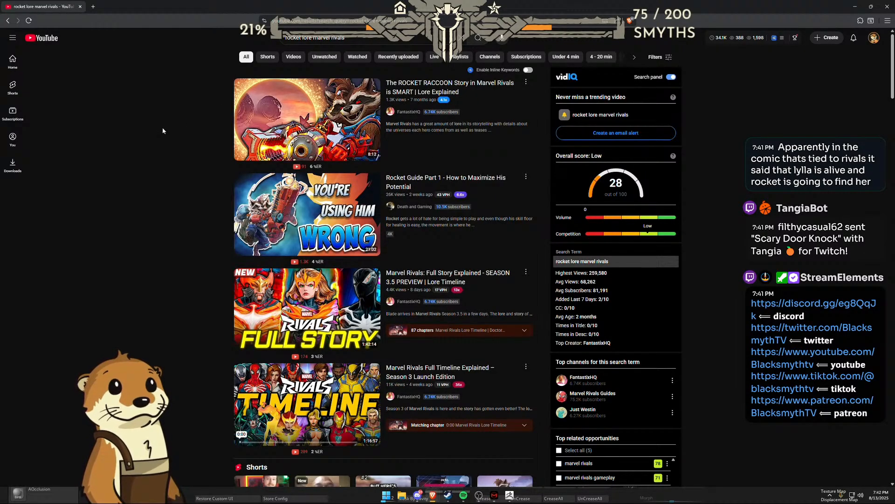
mouse_move(339, 122)
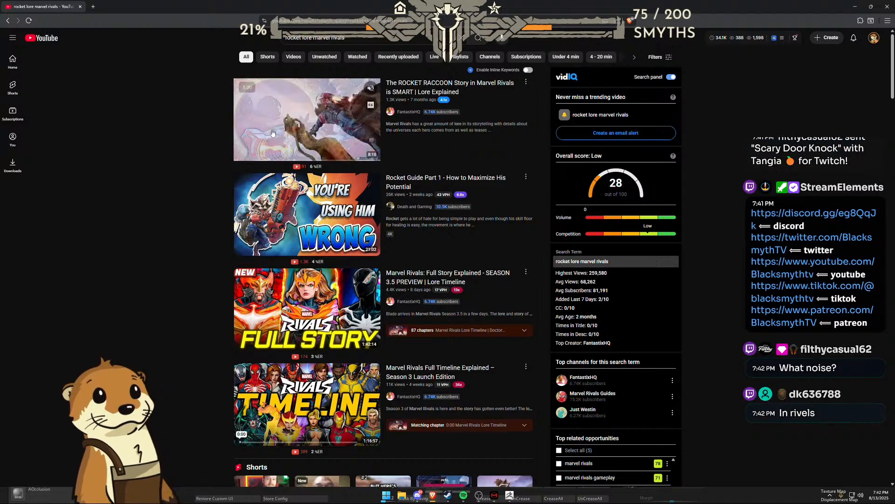
click(346, 120)
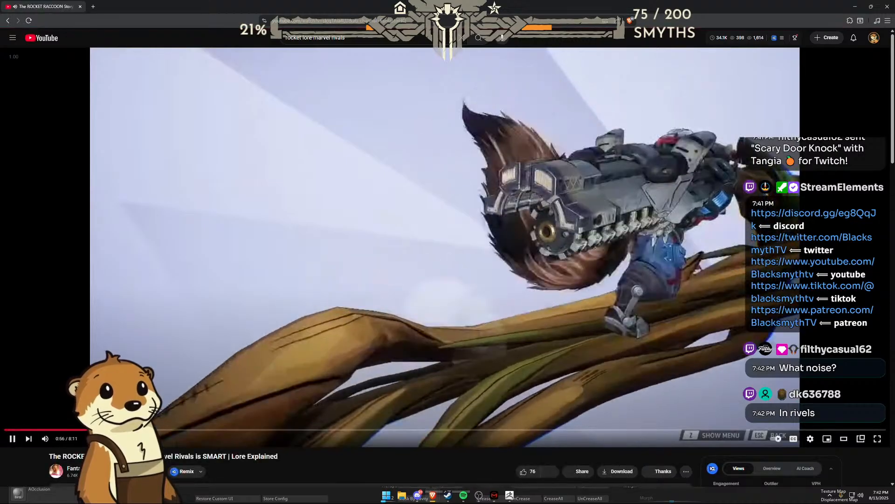
click(221, 429)
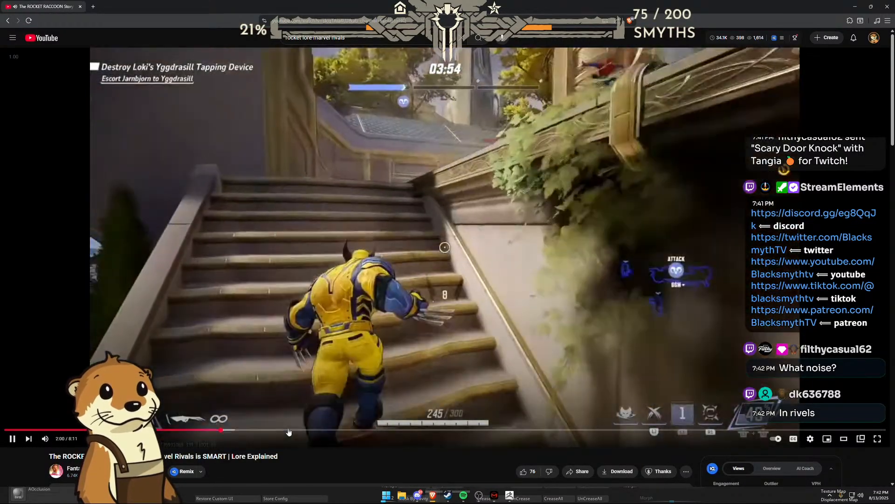
Step: Skip forward through the Rocket Raccoon lore video in several jumps, ending at about 5:30
click(315, 430)
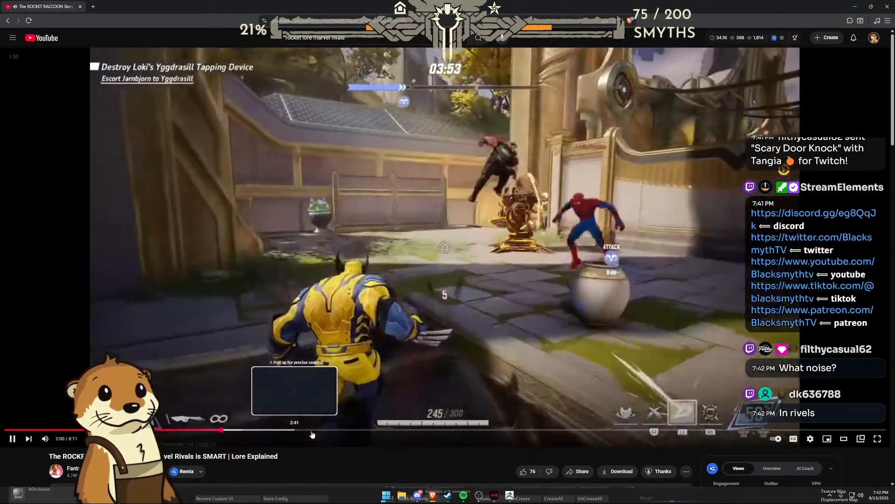
click(505, 430)
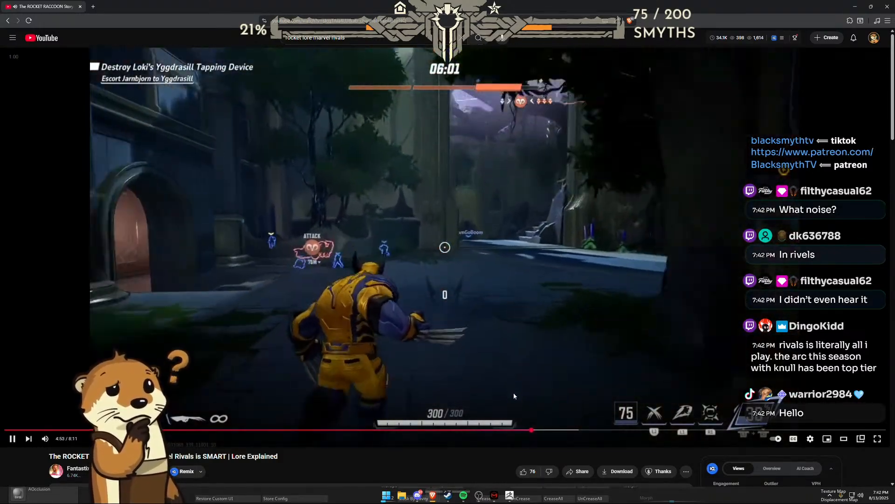
click(556, 429)
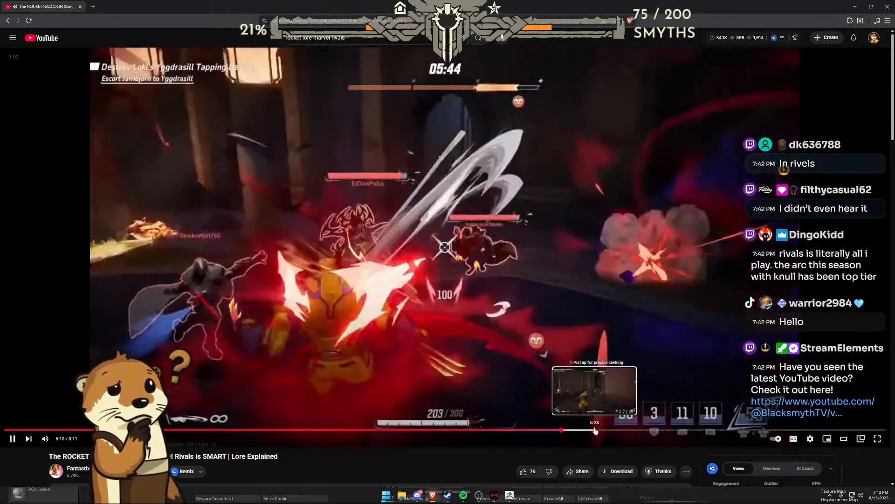
click(596, 429)
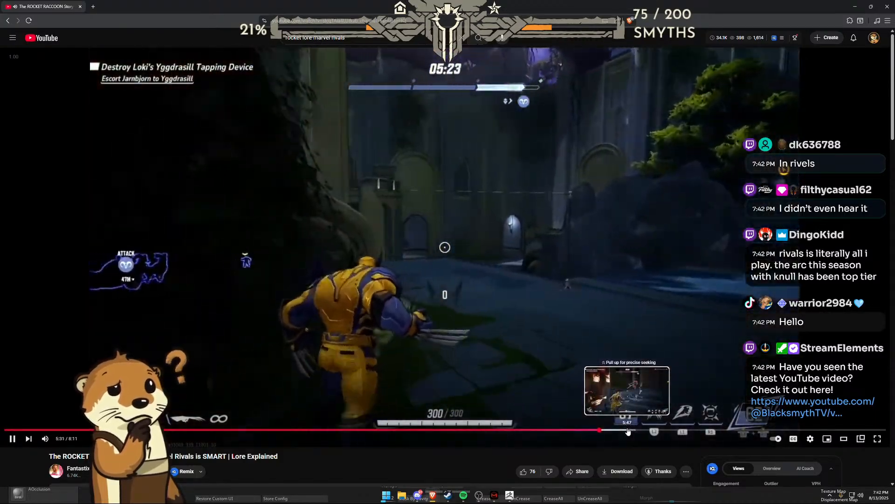
click(627, 430)
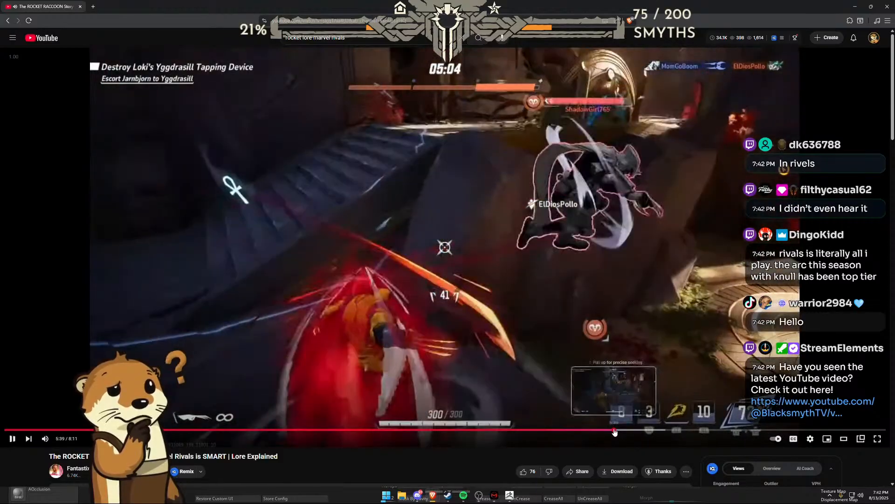
click(611, 430)
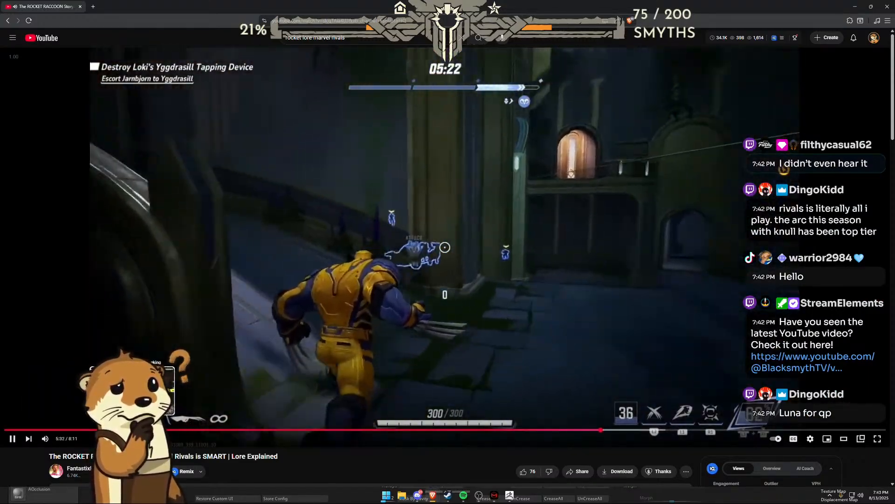
Step: Jump back to about 1:10 in the video, skip slightly ahead and read its full description
click(132, 429)
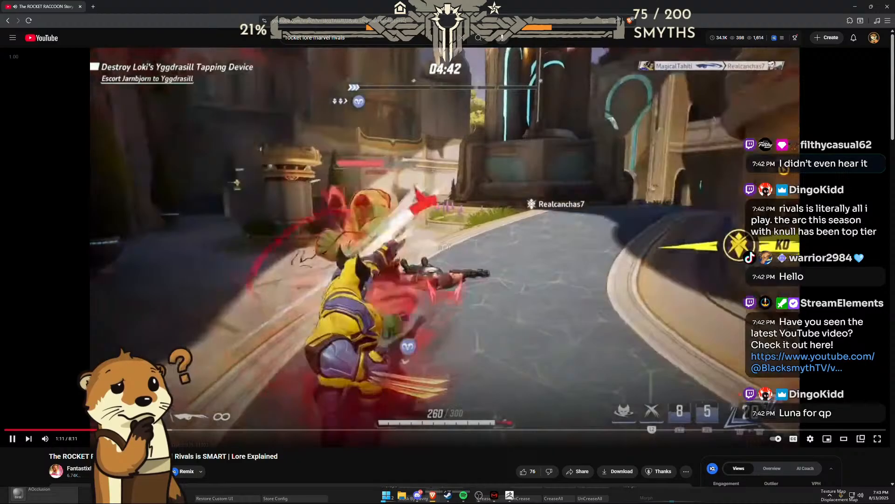
click(150, 429)
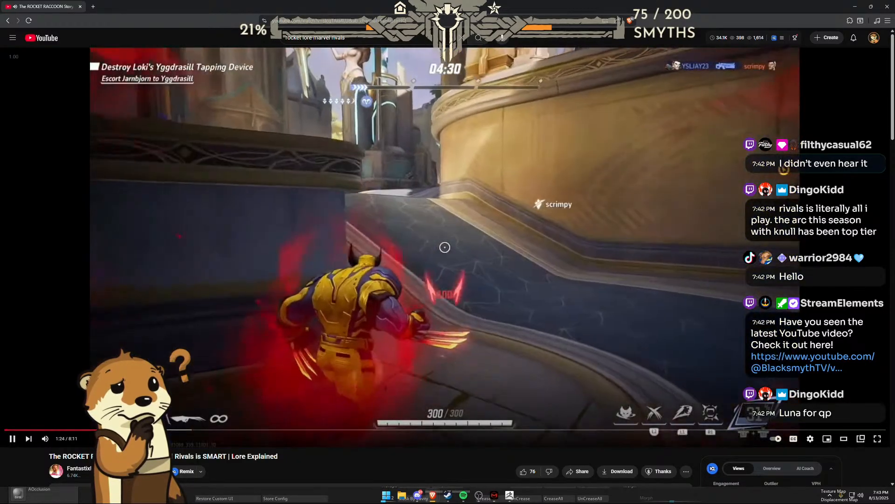
scroll(194, 431, down, 2)
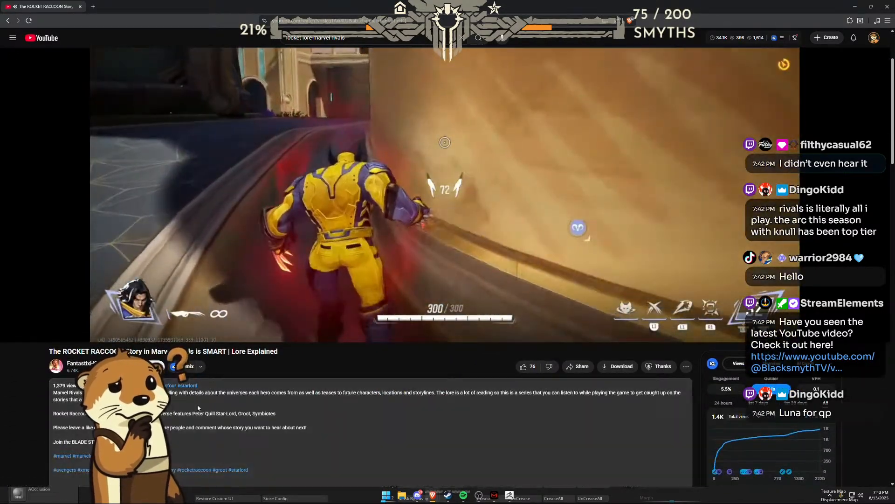
click(200, 410)
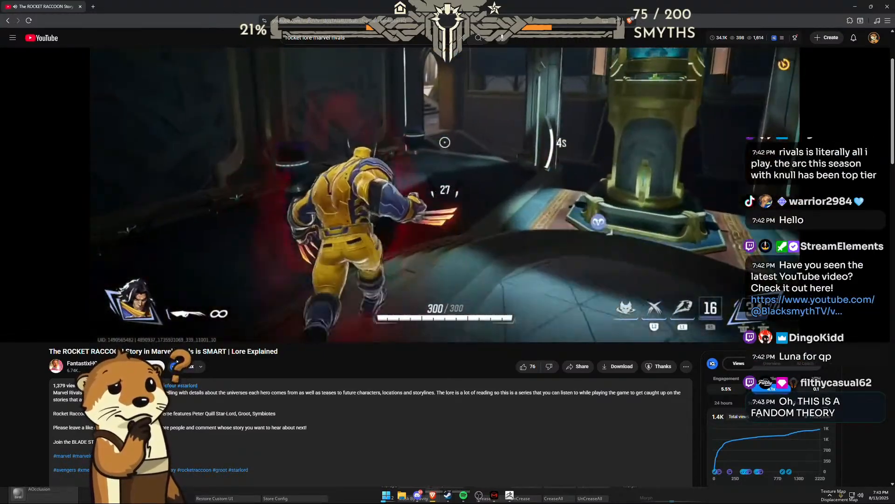
Step: Skip a little further ahead in the Rocket Raccoon video and pause it at 1:47
mouse_move(184, 327)
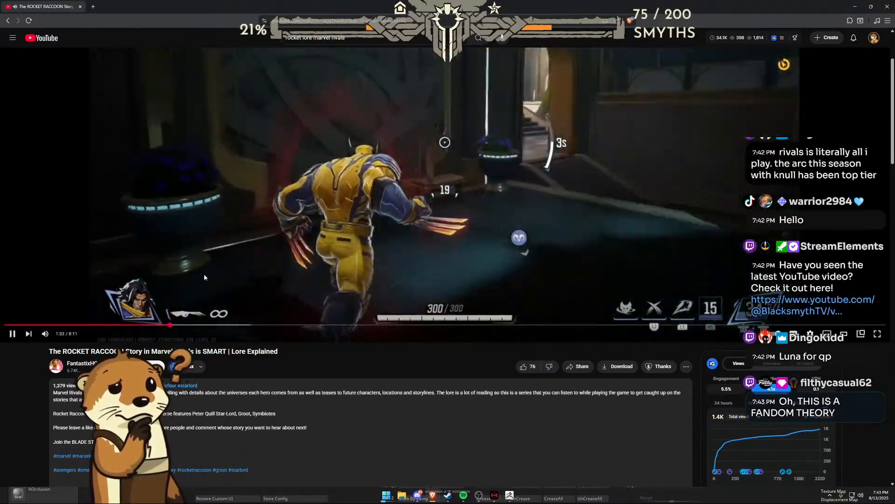
click(203, 273)
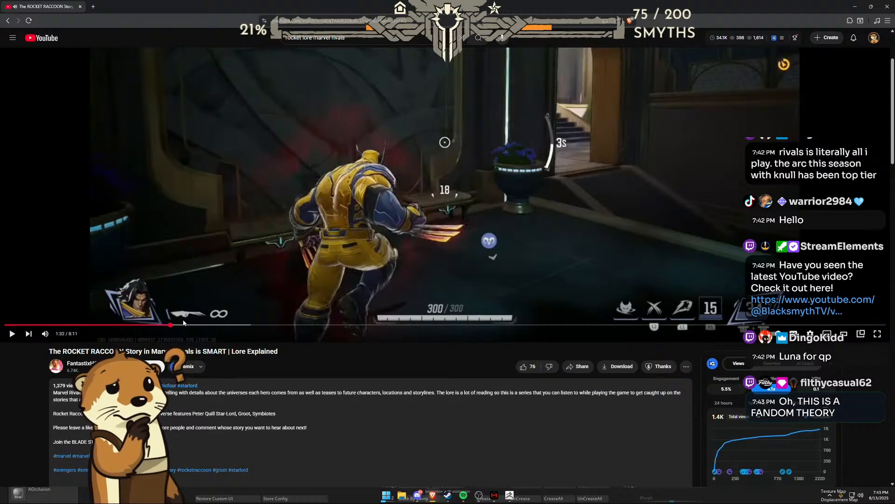
click(188, 324)
click(202, 302)
scroll(224, 297, up, 3)
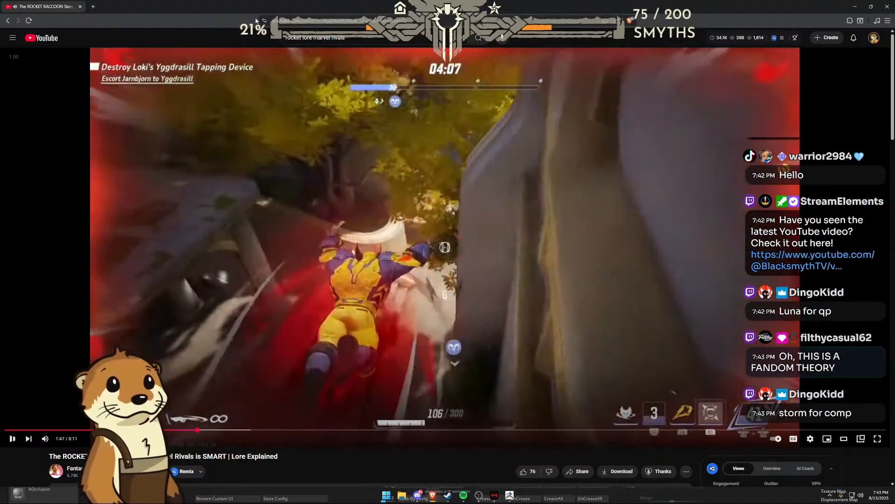
key(k)
Step: Search the web for "marvel rivals rocket raccoon" and look through the results
click(305, 22)
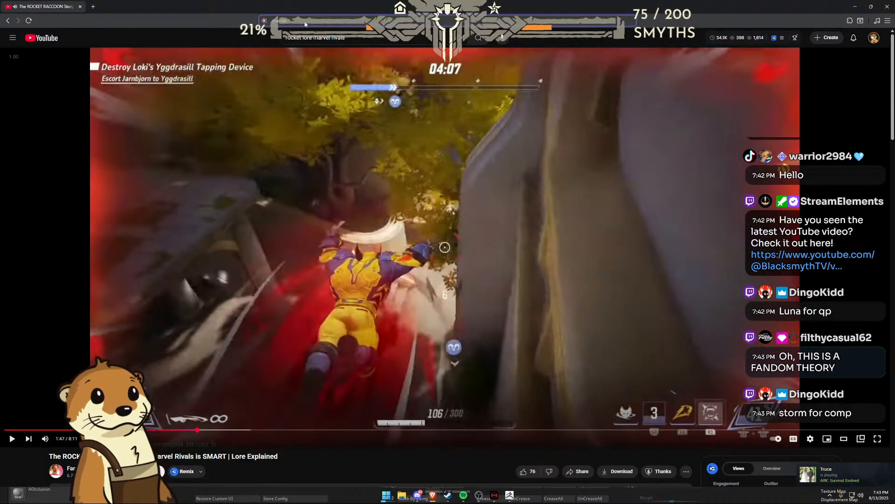
text(marvel rivals rocket racc)
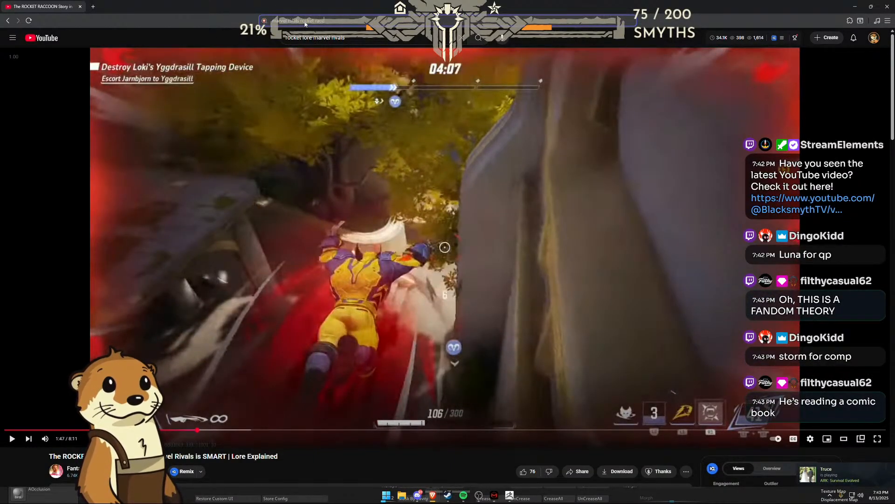
key(Return)
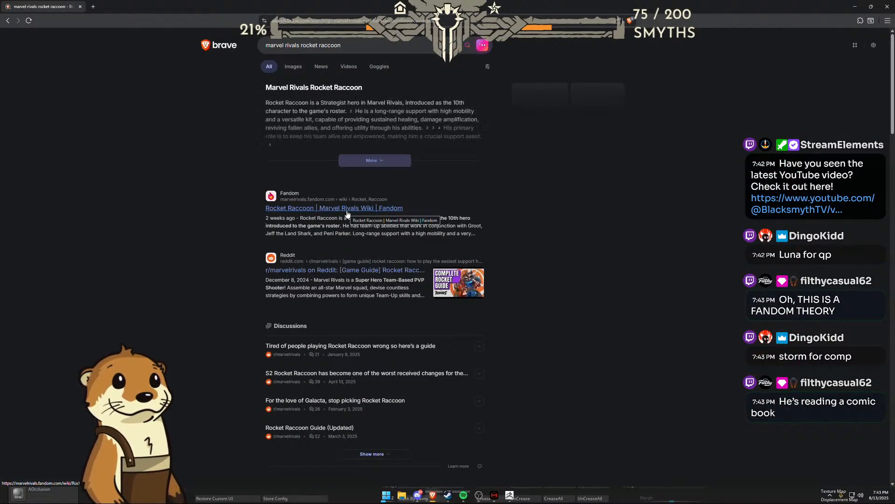
scroll(346, 214, down, 5)
scroll(347, 210, up, 5)
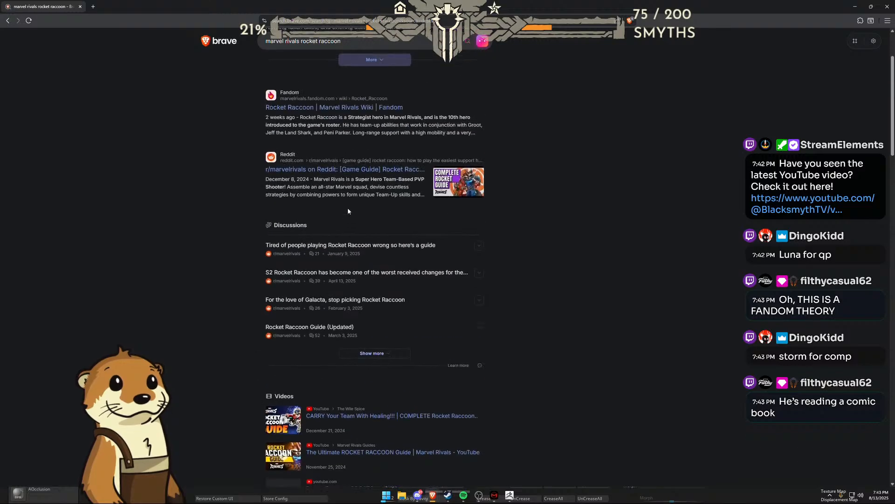
Step: Shorten the search to "marvel rivals" and open the official Marvel Rivals website from the results
drag(354, 46, 309, 47)
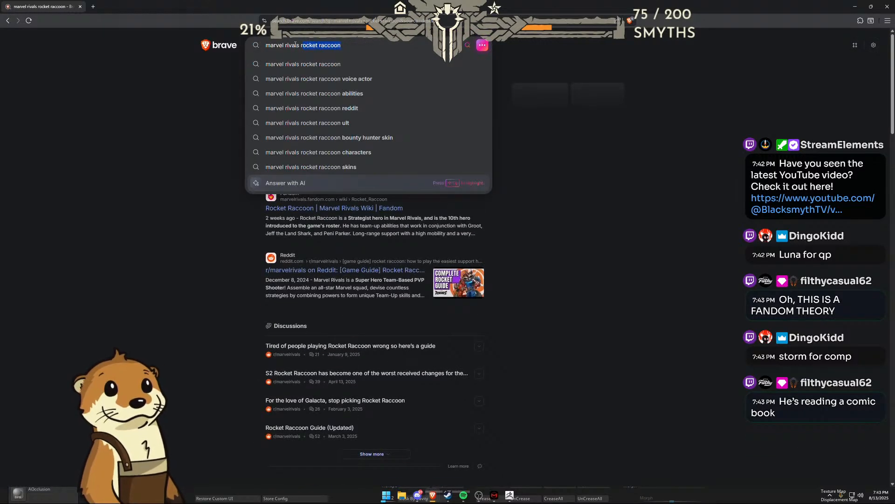
key(BackSpace)
key(Return)
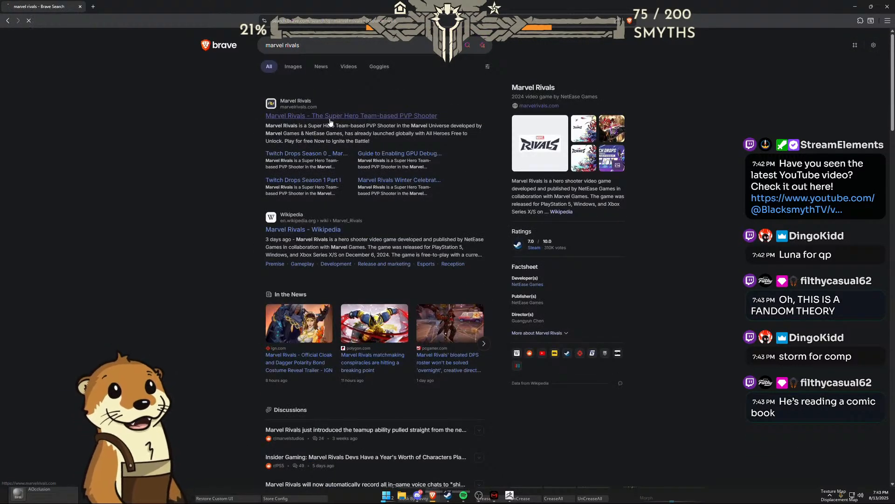
click(329, 122)
Step: Open the site's Heroes page, advance from Adam Warlock to Black Panther and look over the hero's abilities
mouse_move(351, 47)
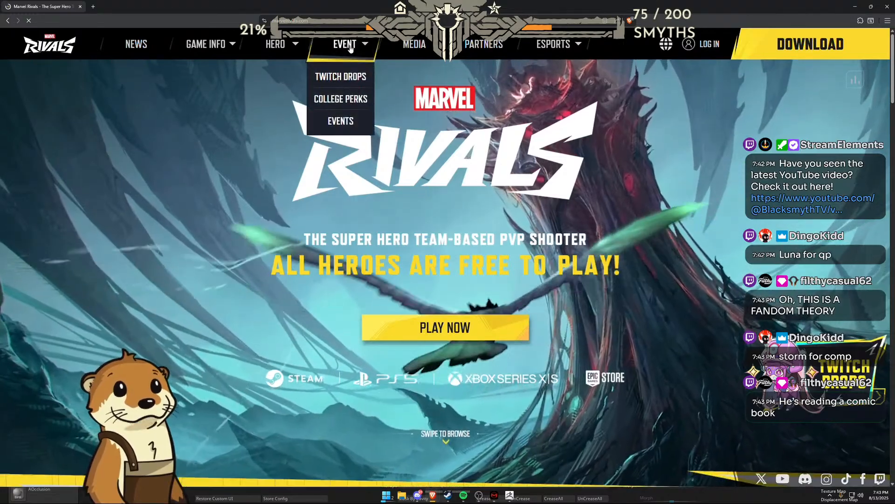
mouse_move(277, 45)
click(268, 75)
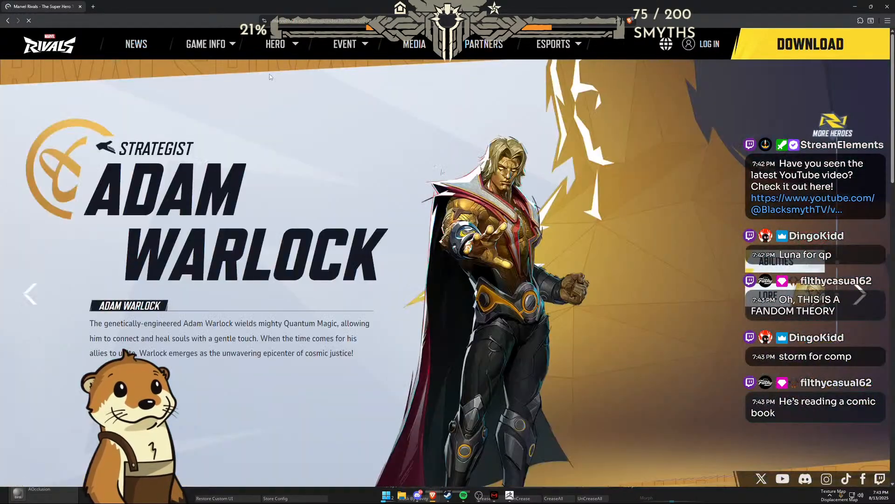
scroll(389, 243, down, 3)
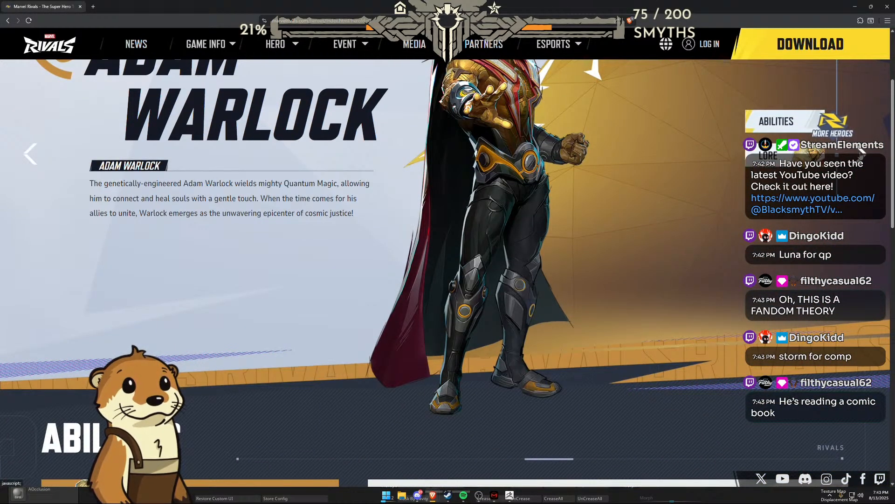
scroll(583, 212, up, 3)
click(866, 249)
scroll(468, 270, down, 16)
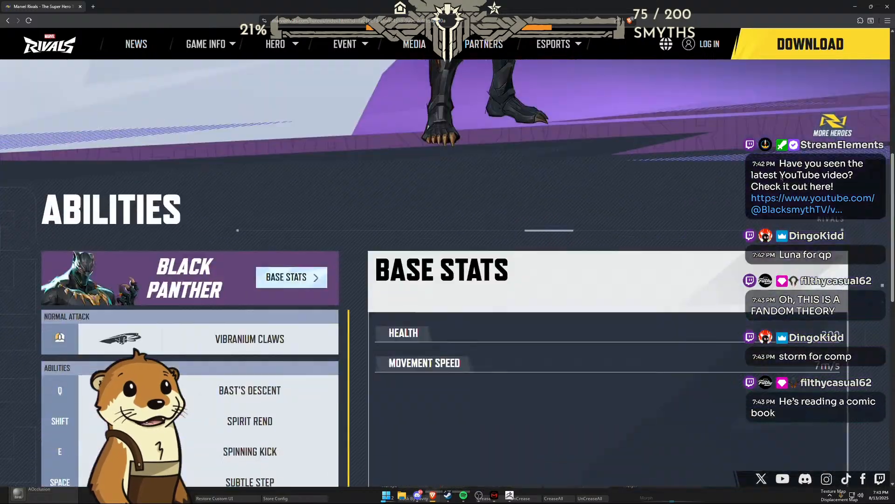
scroll(467, 269, up, 8)
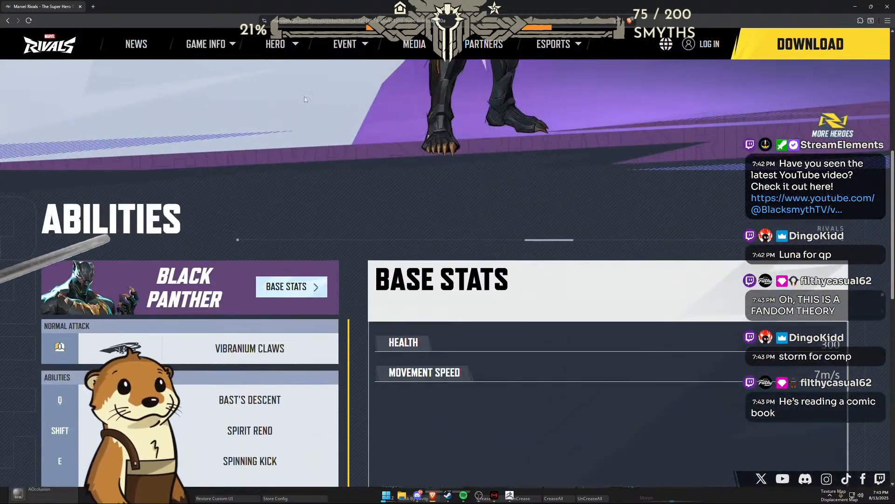
Step: Open the Hero Hot List and examine the heroes' pick rates and win rates for PC Quickplay
mouse_move(270, 58)
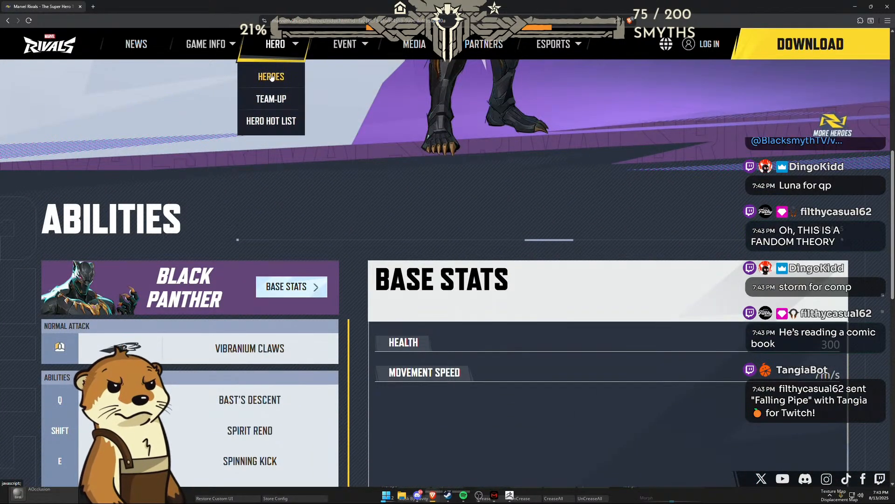
click(271, 76)
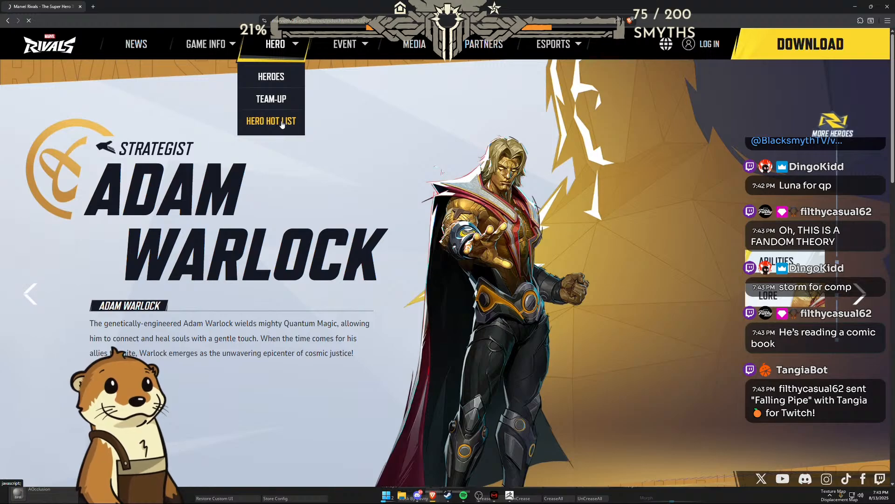
click(280, 121)
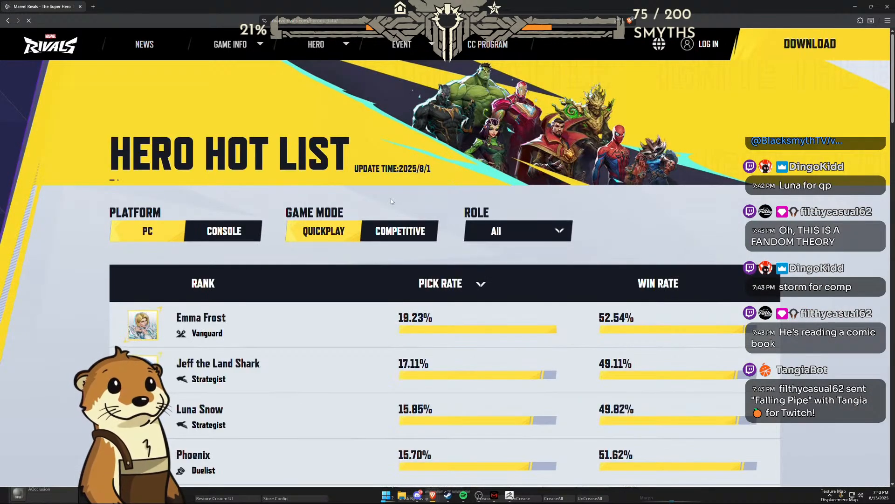
scroll(391, 198, down, 6)
scroll(243, 276, down, 13)
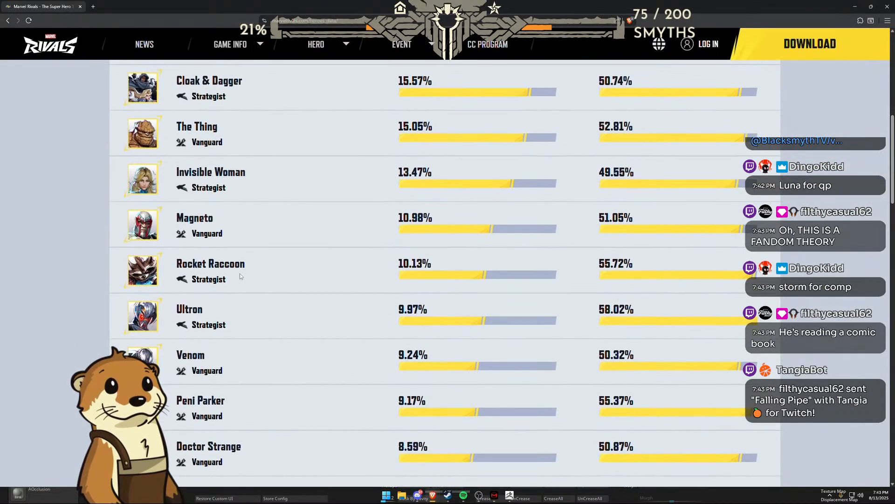
scroll(241, 275, down, 14)
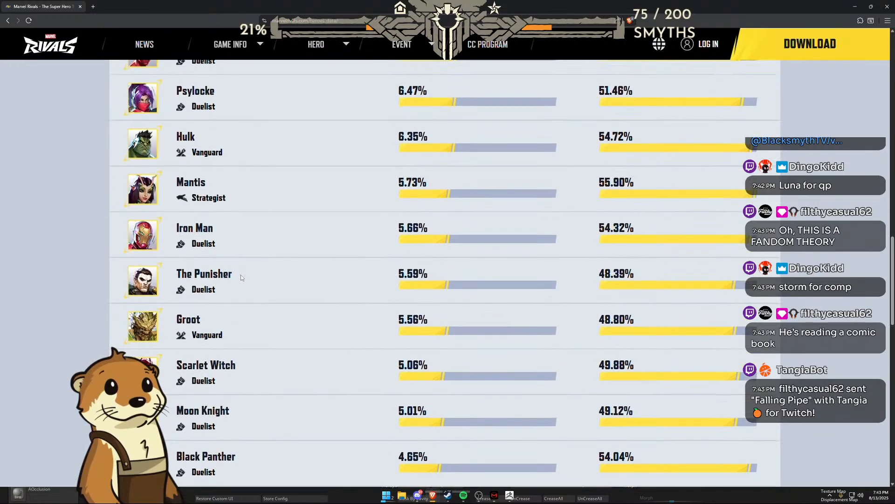
scroll(240, 280, down, 5)
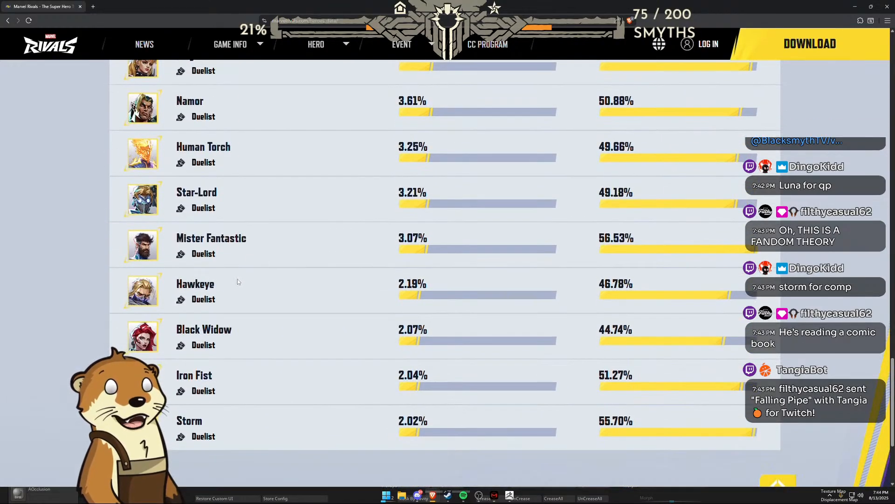
key(Home)
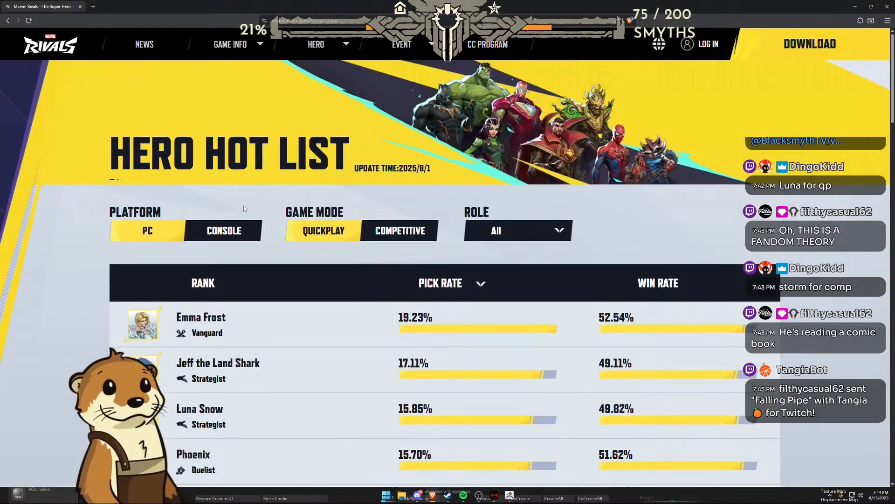
scroll(243, 206, down, 8)
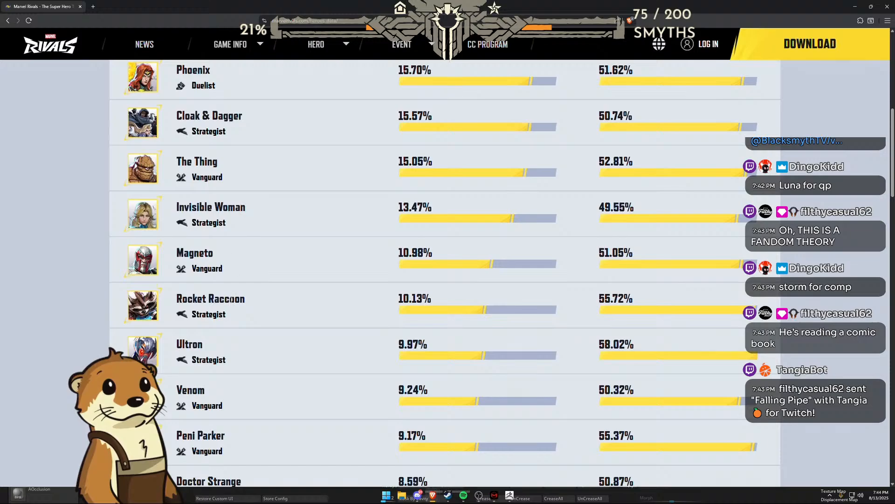
scroll(472, 240, up, 3)
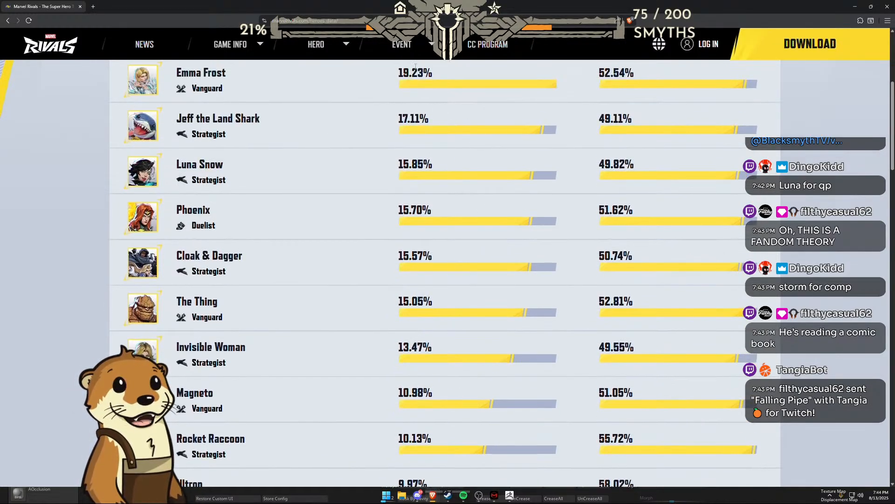
Step: Return to the Heroes page and bring up the full hero selection grid
mouse_move(316, 44)
click(322, 73)
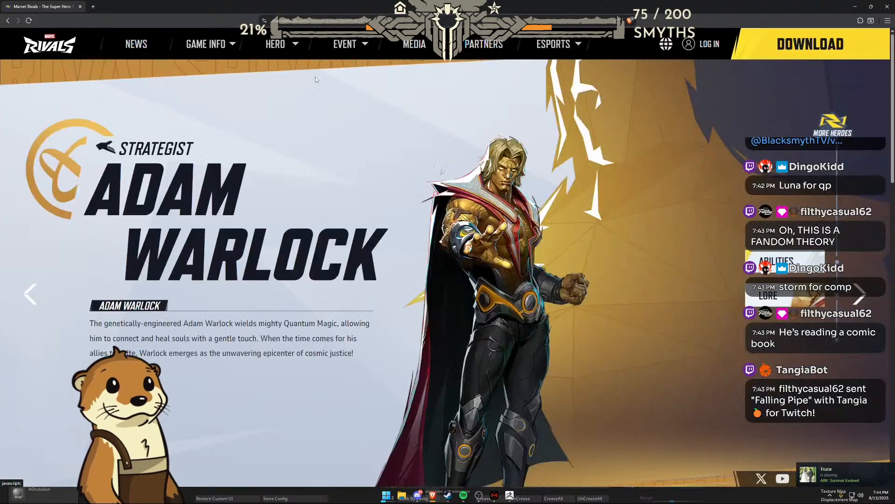
scroll(462, 252, down, 15)
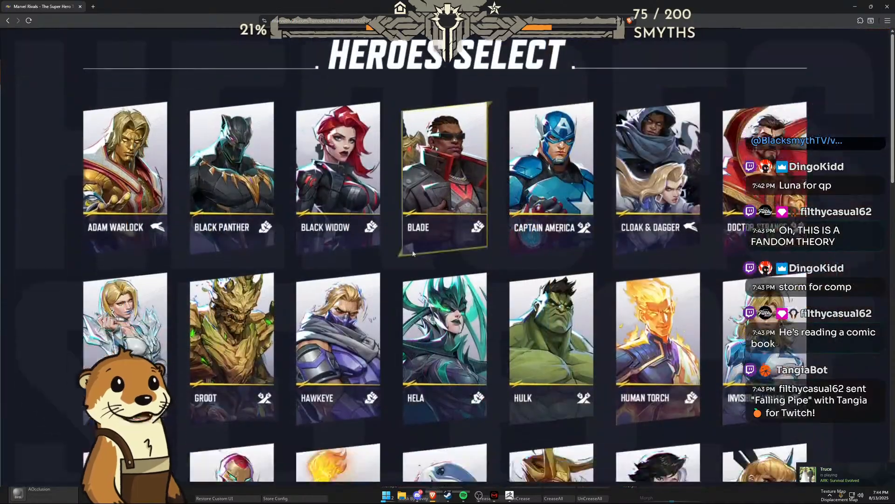
Step: Open Rocket Raccoon's page from the hero grid and examine his lore, abilities and base stats
scroll(462, 252, down, 2)
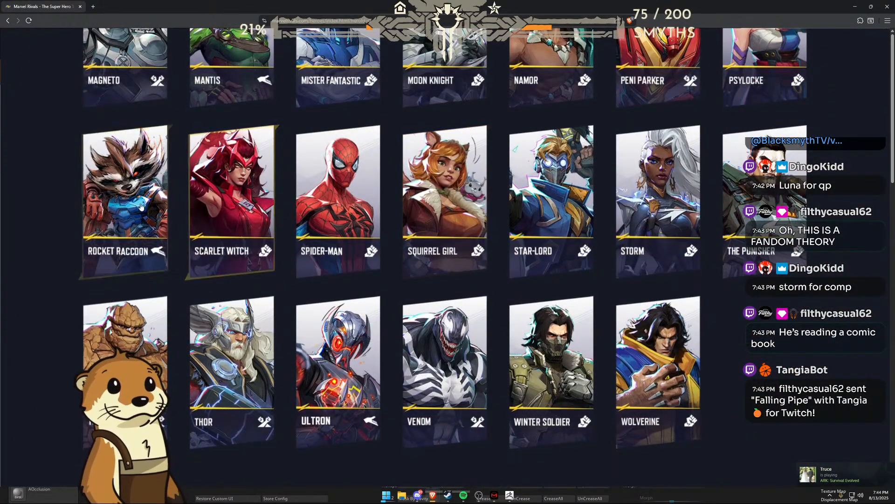
click(140, 213)
scroll(533, 196, down, 5)
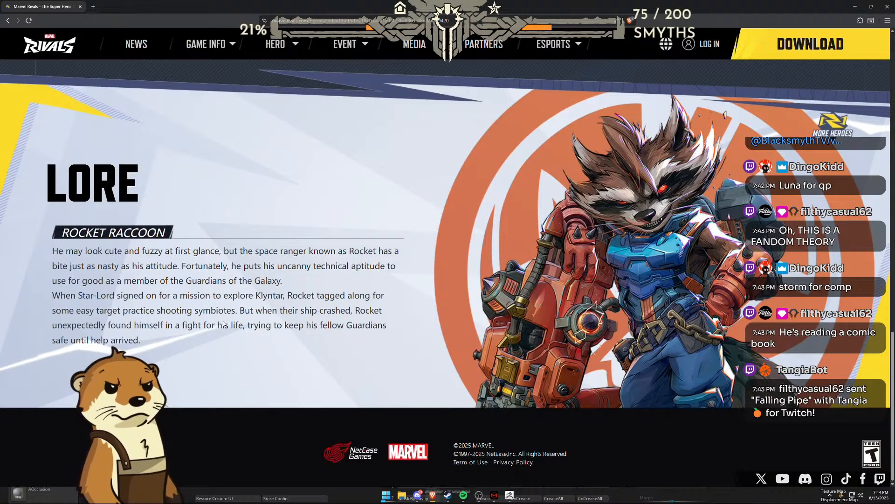
scroll(224, 322, up, 5)
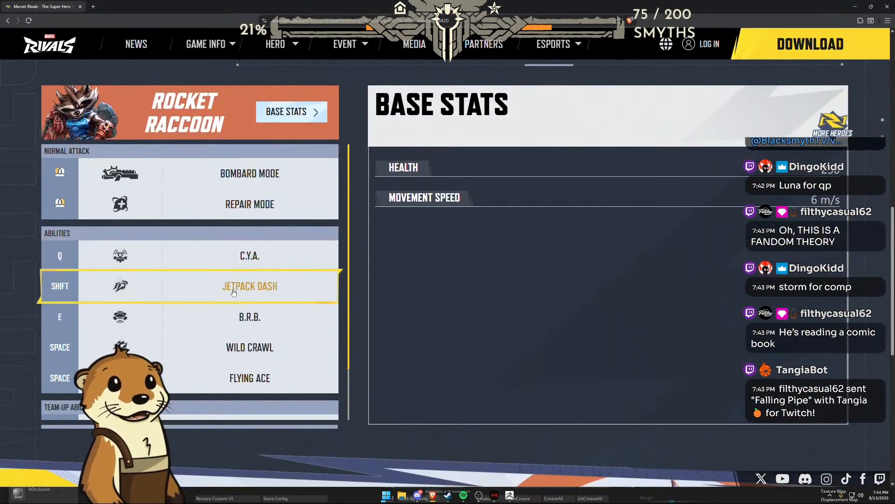
scroll(234, 292, down, 5)
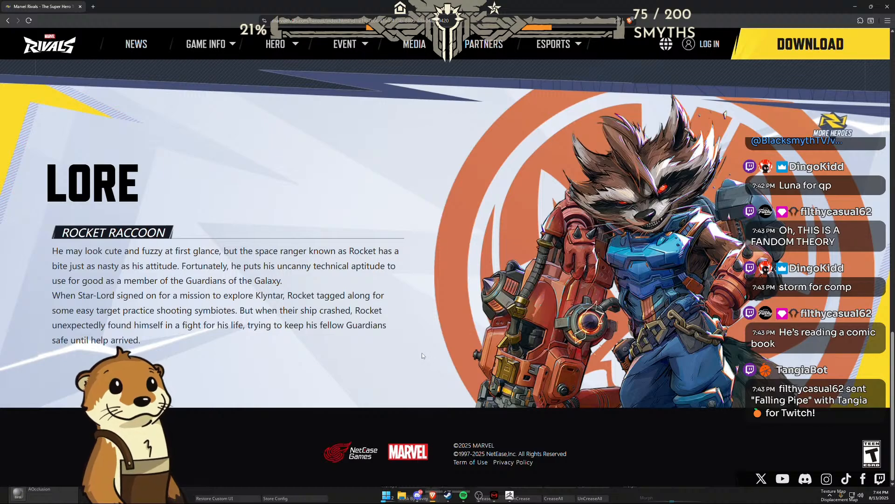
Step: Switch to Steam, search the game library for "rivals" and launch Marvel Rivals from the results
click(447, 495)
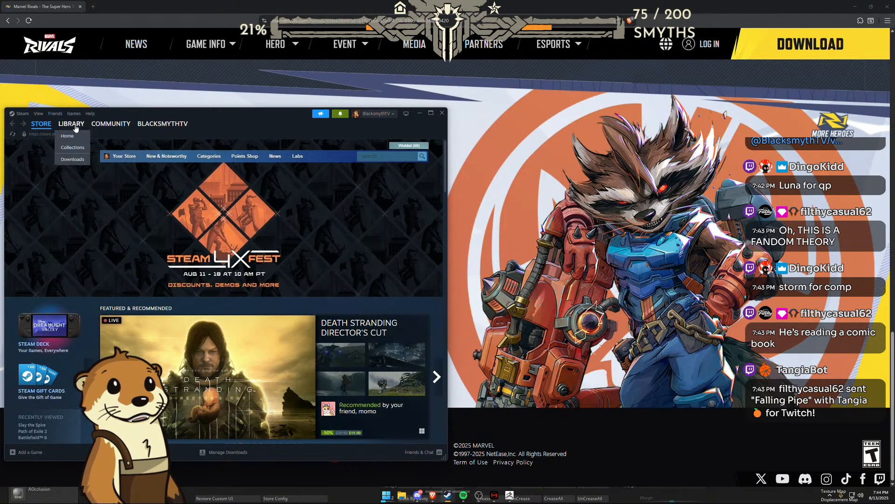
click(71, 123)
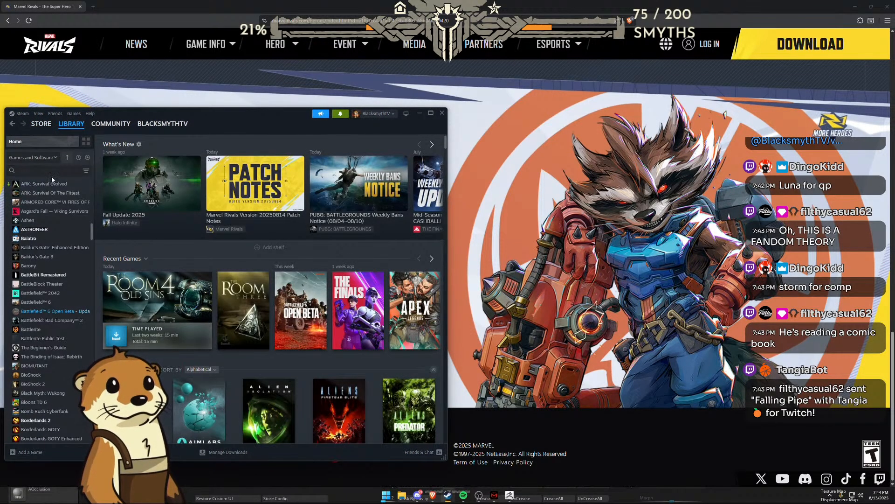
text(r)
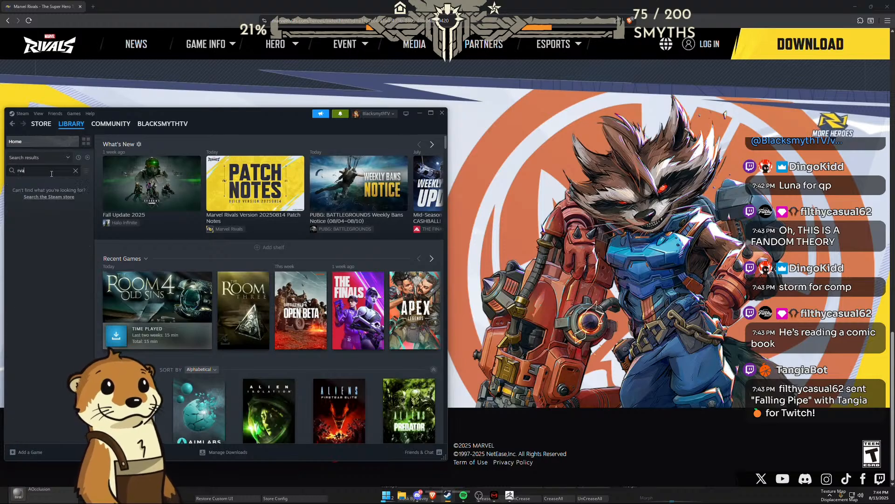
text(ivals)
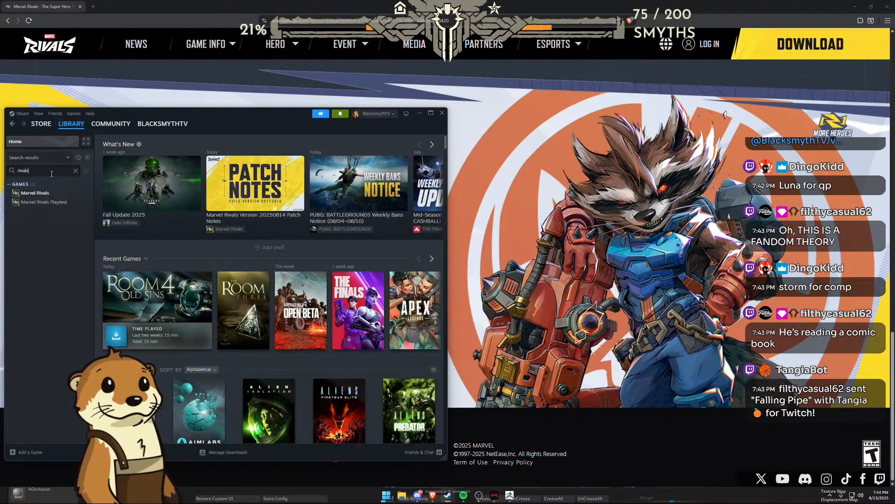
click(80, 197)
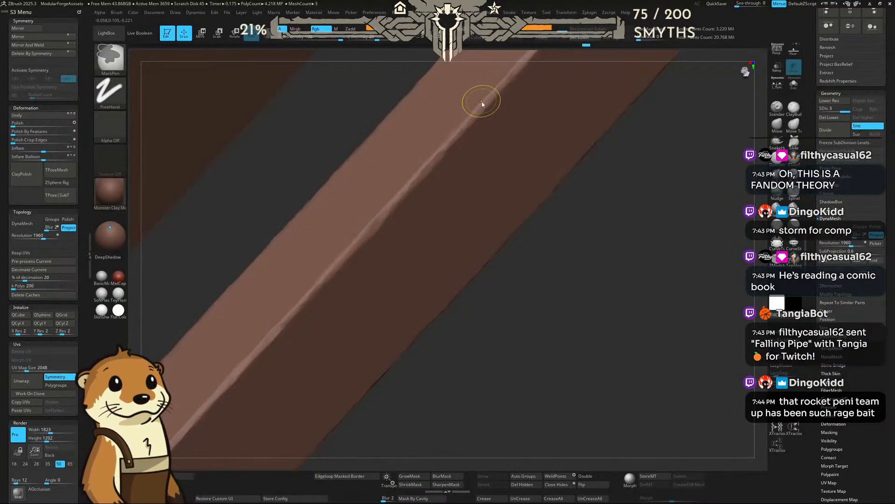
Step: Save the ZBrush project over the existing ModularForgeAssets file, and minimize the ZBrush and Maxon App windows
key(ctrl+s)
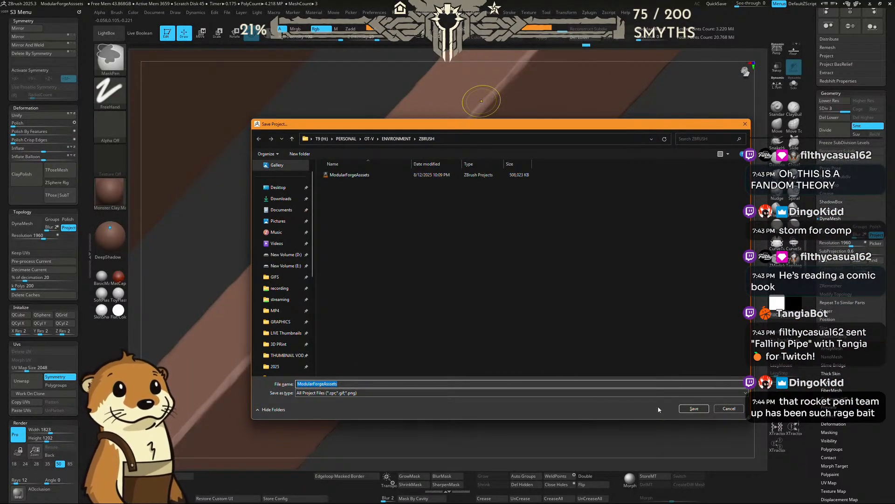
click(694, 409)
click(466, 248)
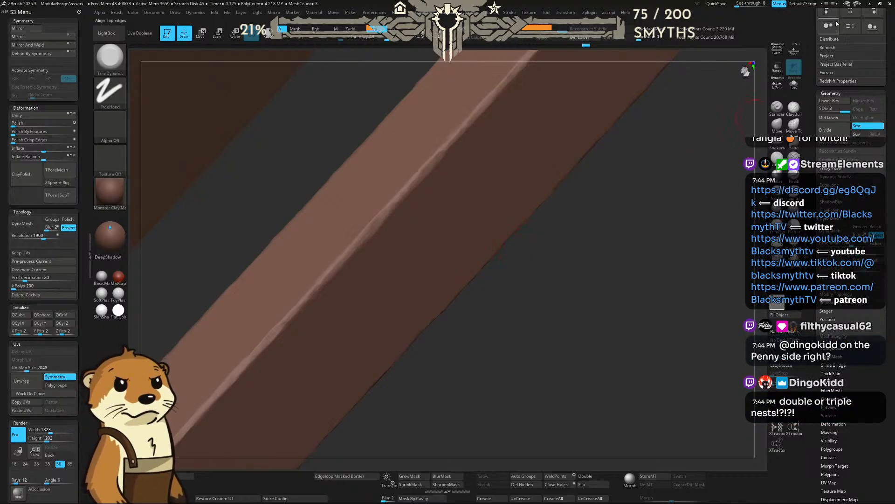
click(870, 4)
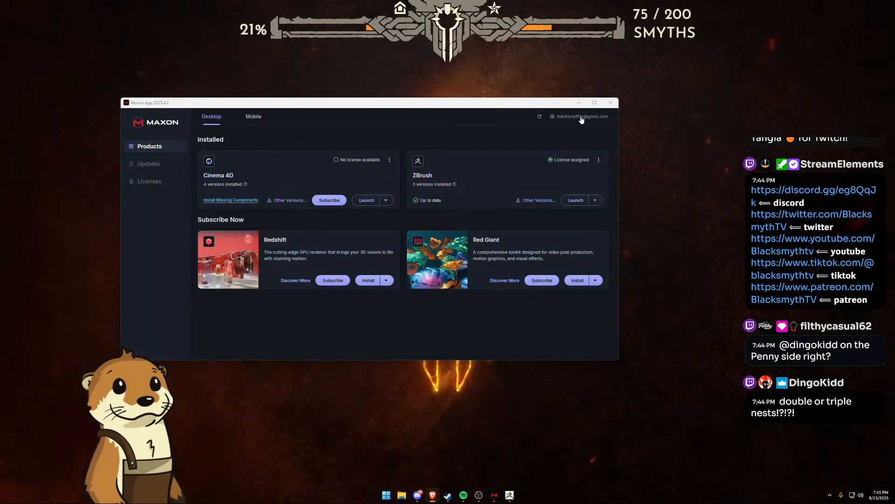
click(581, 102)
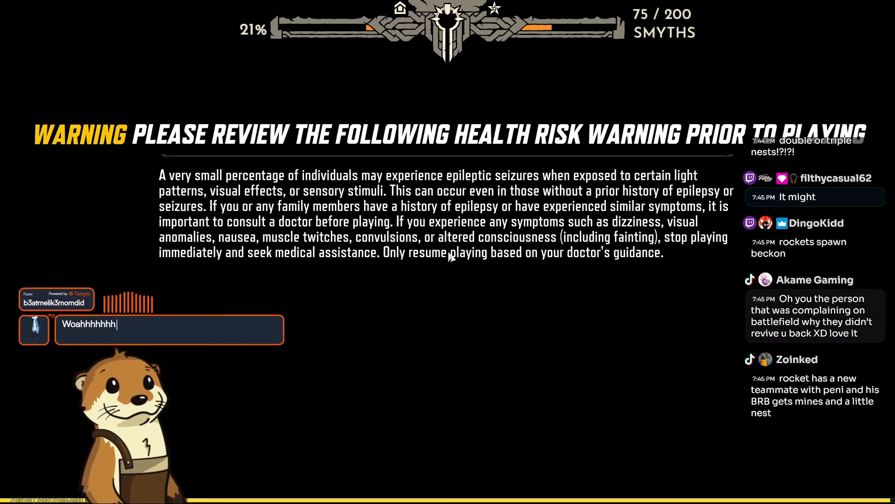
Step: Skip the Marvel Rivals health warning, enter the game from the title screen and dismiss the Queen's Codex promotion
key(space)
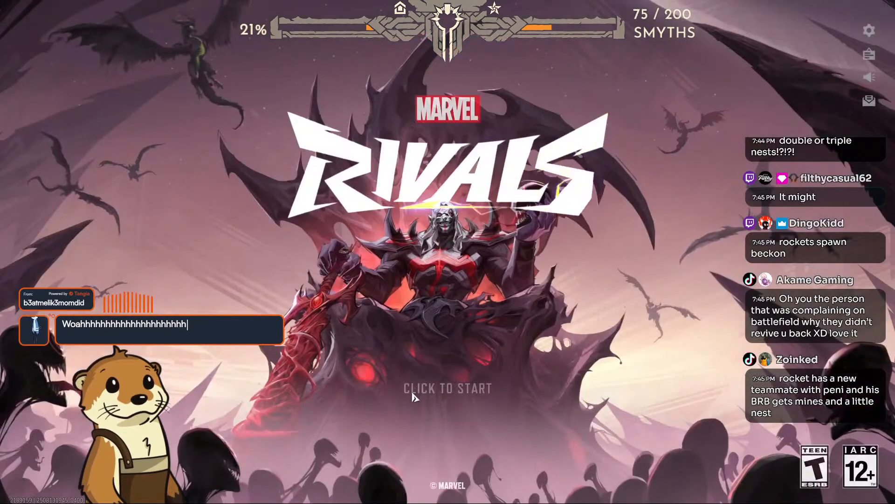
click(378, 390)
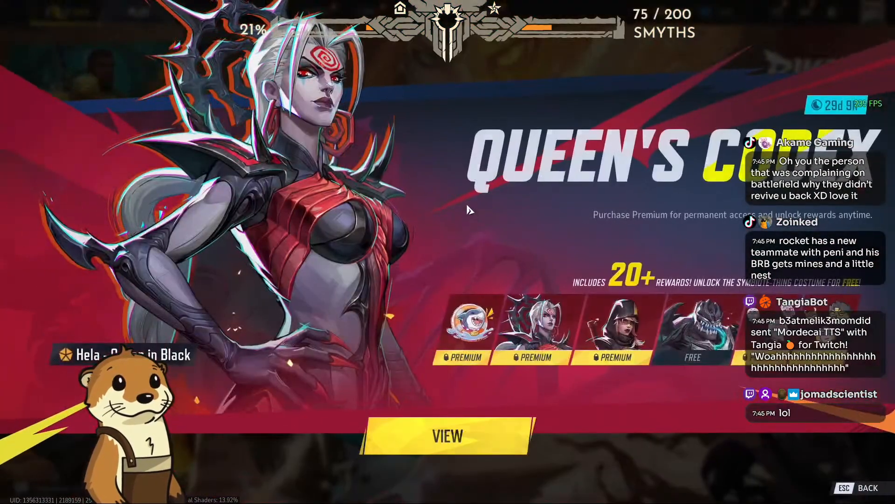
key(Escape)
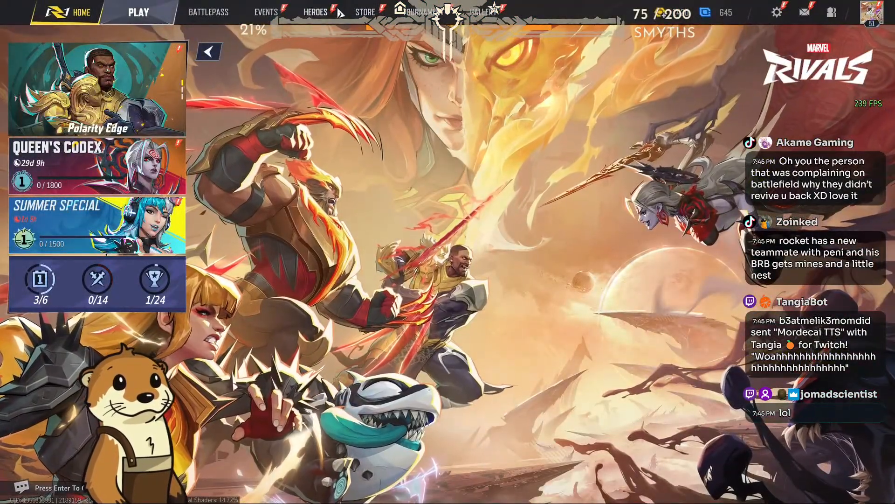
click(316, 12)
scroll(468, 259, down, 3)
scroll(466, 260, down, 3)
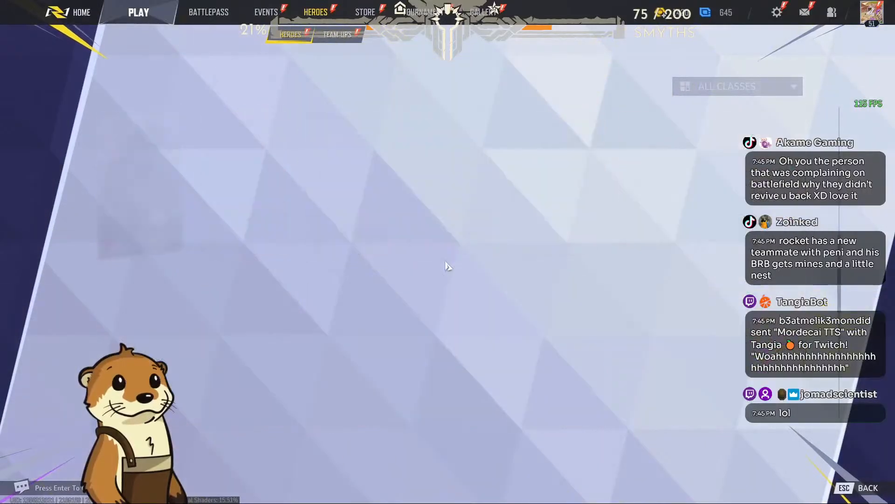
click(133, 187)
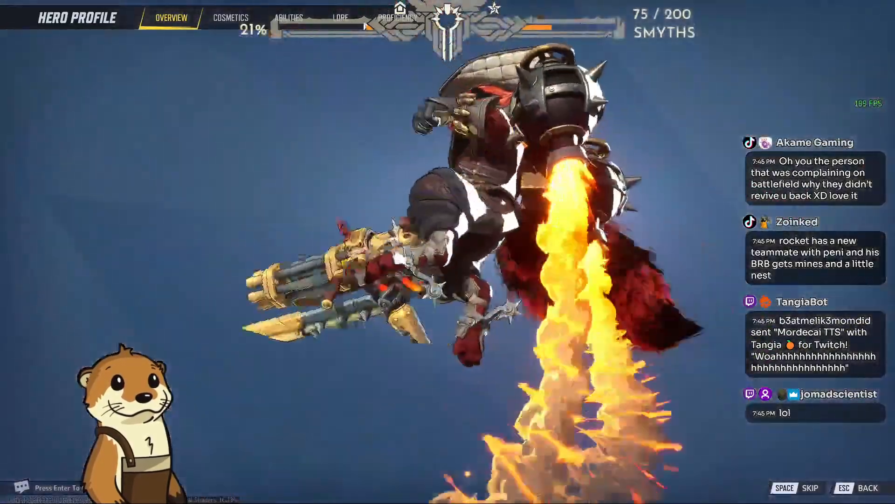
click(340, 17)
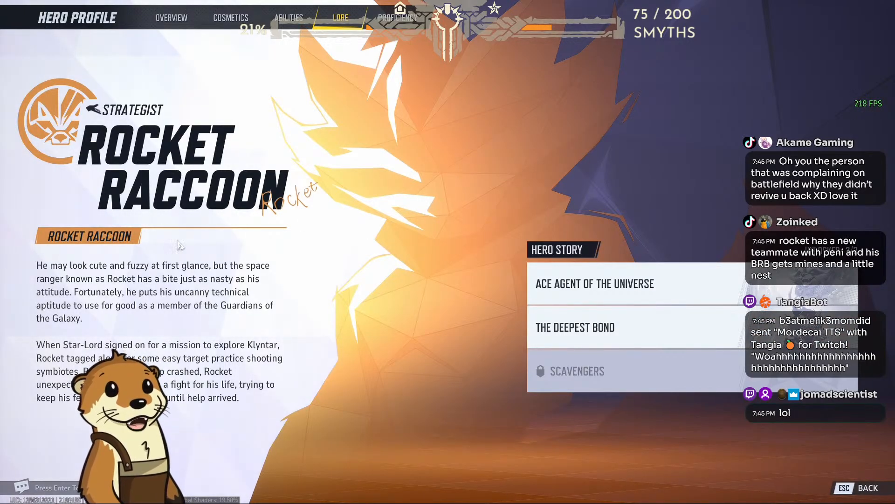
Step: Check the hero story Ace Agent of the Universe briefly, skim The Deepest Bond instead and return to its beginning
click(574, 286)
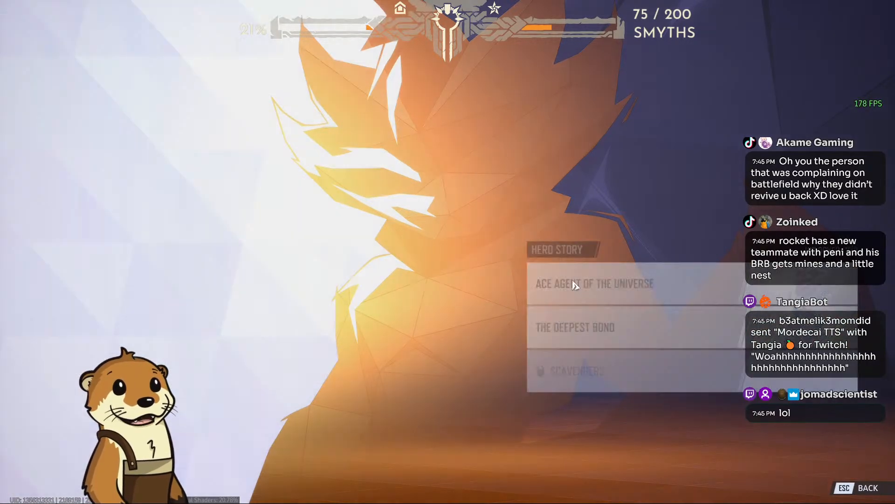
key(Escape)
click(534, 341)
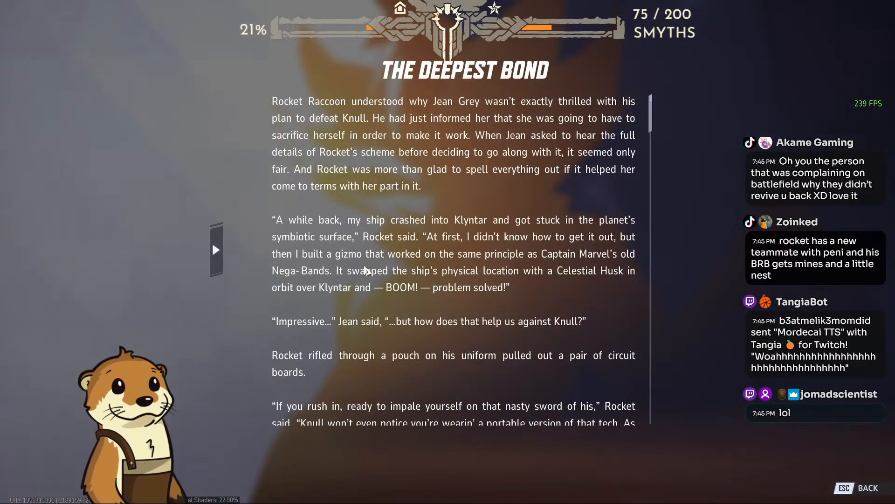
scroll(366, 271, down, 10)
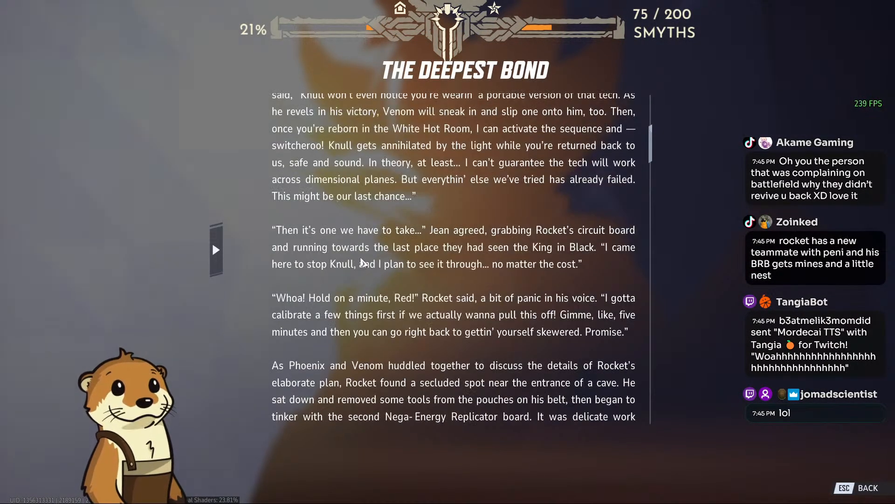
scroll(363, 266, down, 14)
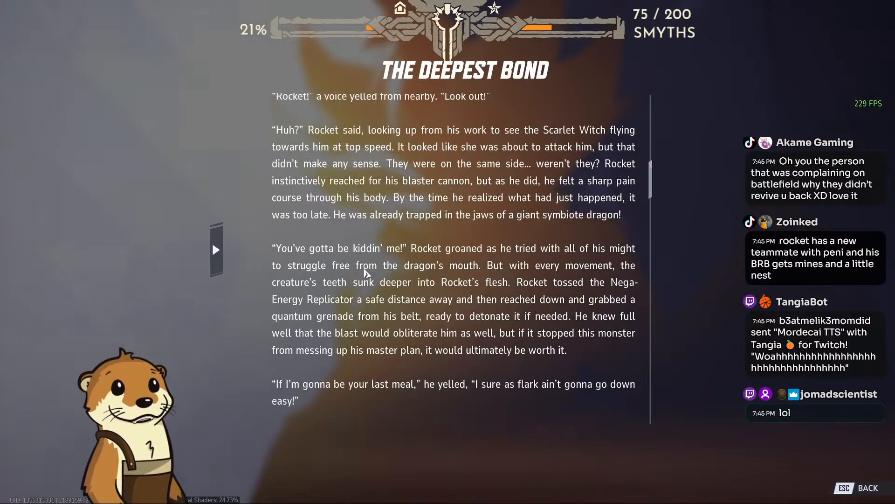
scroll(365, 270, down, 4)
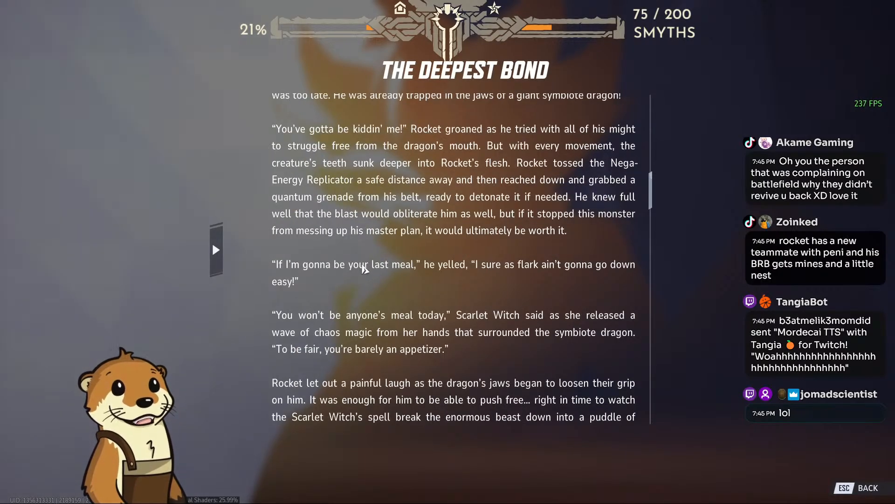
scroll(340, 275, down, 3)
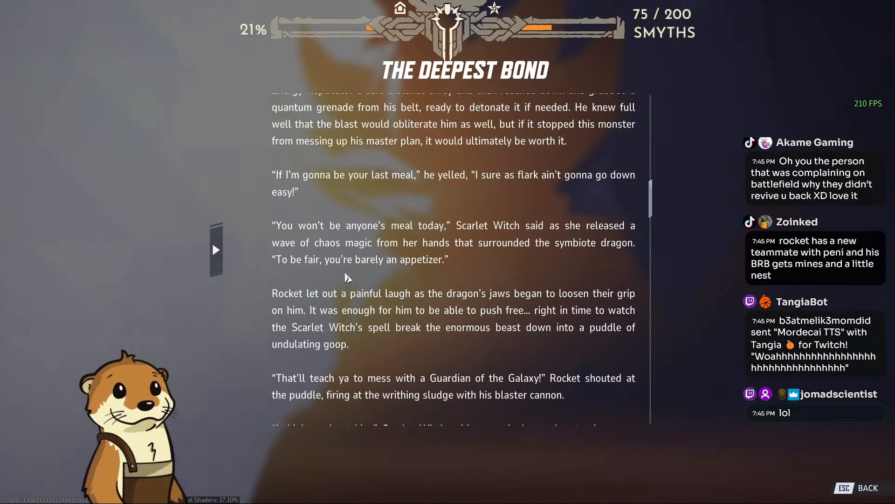
scroll(347, 278, down, 12)
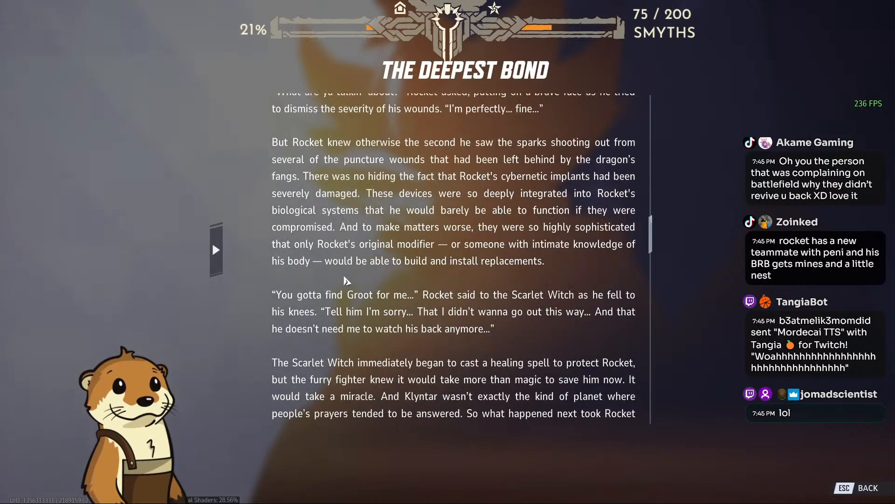
scroll(346, 280, down, 5)
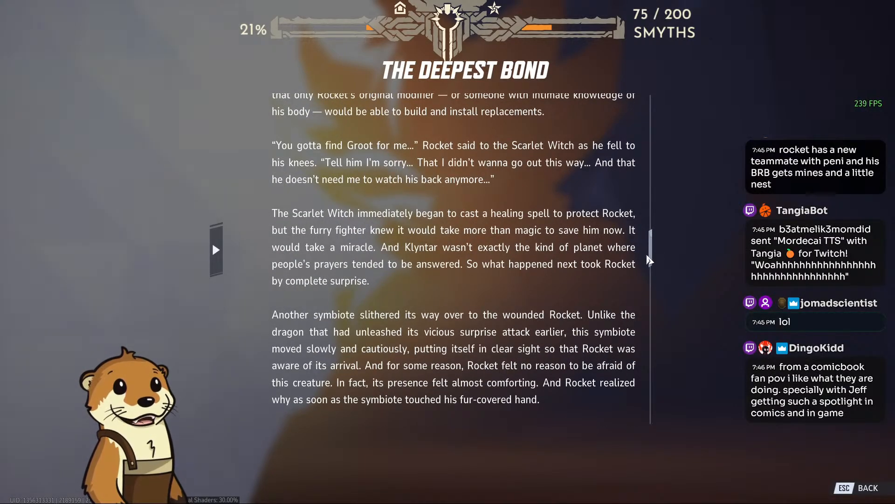
drag(647, 246, 640, 65)
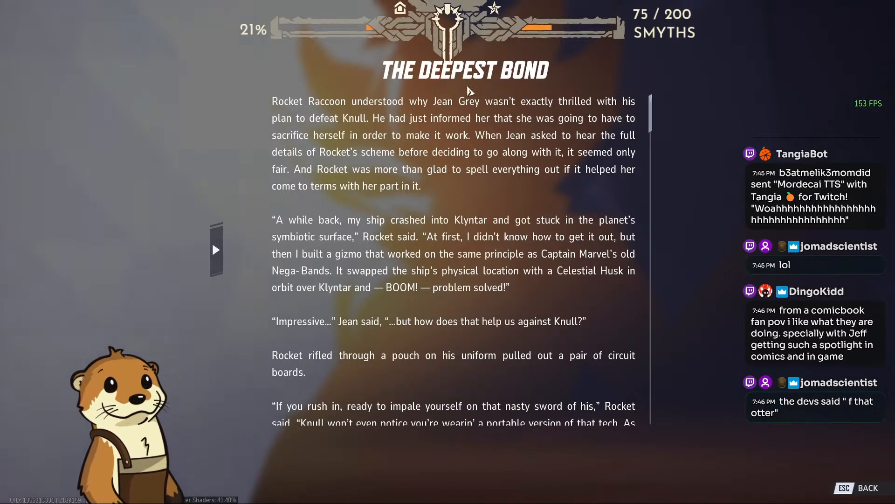
Step: Read the opening of The Deepest Bond, from Rocket's plan against Knull through the symbiote dragon's attack
scroll(454, 178, down, 2)
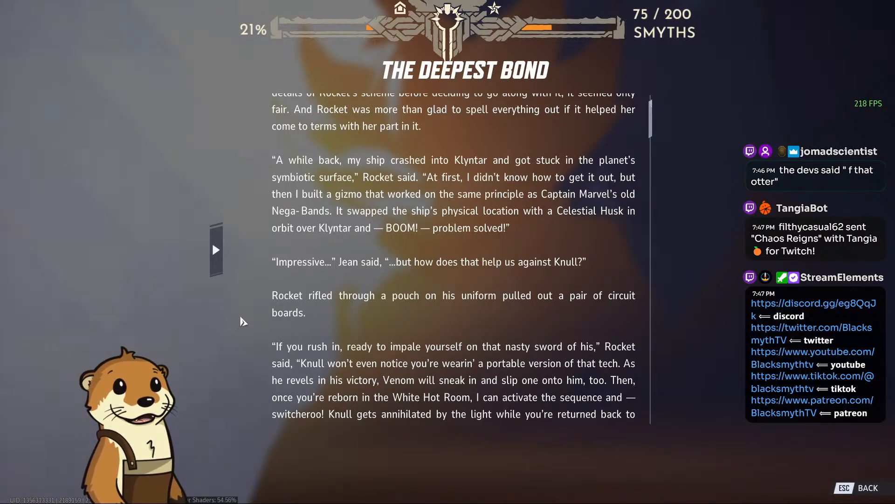
scroll(346, 324, down, 3)
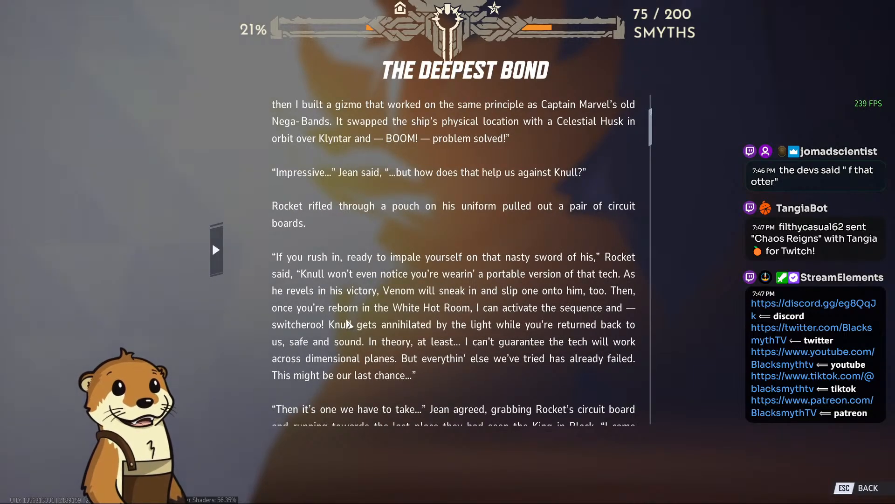
scroll(352, 322, down, 2)
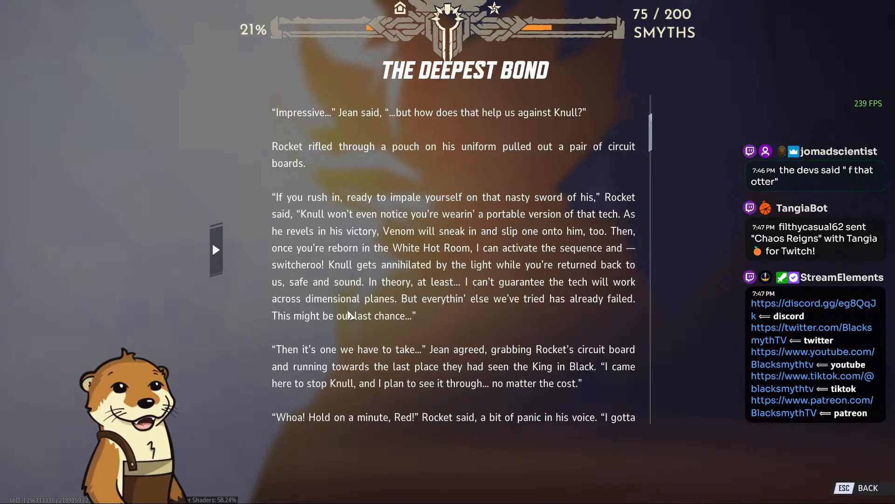
scroll(350, 316, down, 8)
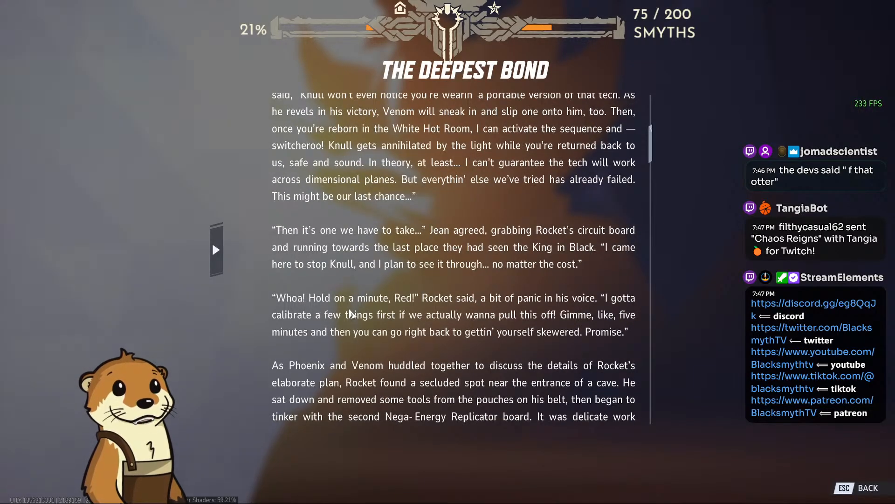
scroll(352, 315, down, 14)
scroll(353, 314, down, 8)
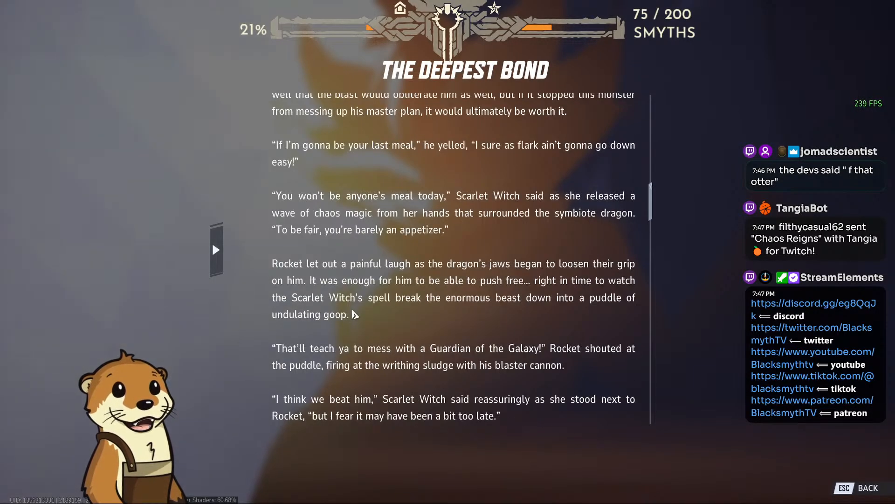
Step: Read the middle of The Deepest Bond, covering Rocket's damaged implants and his encounter with the second symbiote
scroll(353, 315, down, 13)
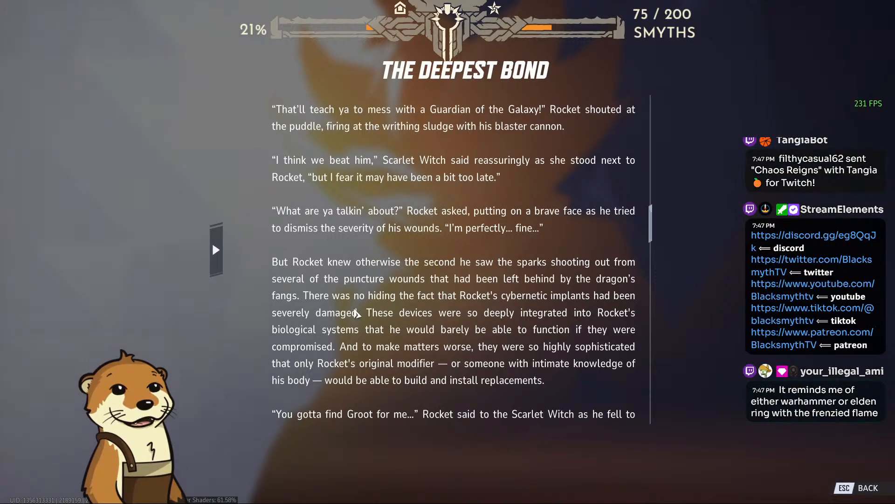
scroll(355, 315, down, 2)
scroll(356, 315, down, 8)
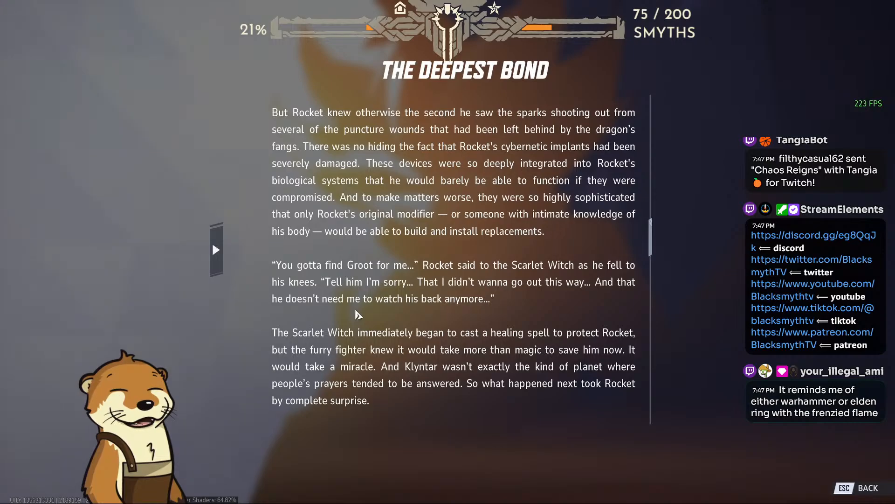
scroll(359, 315, down, 6)
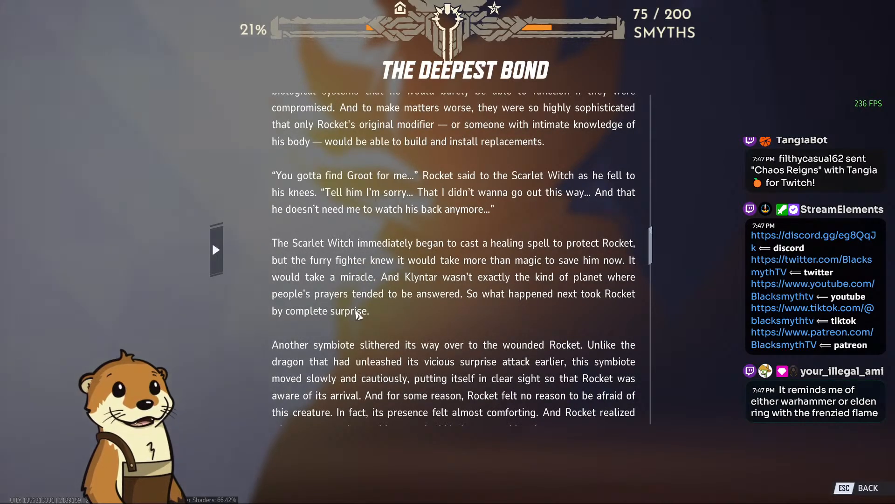
scroll(399, 328, down, 4)
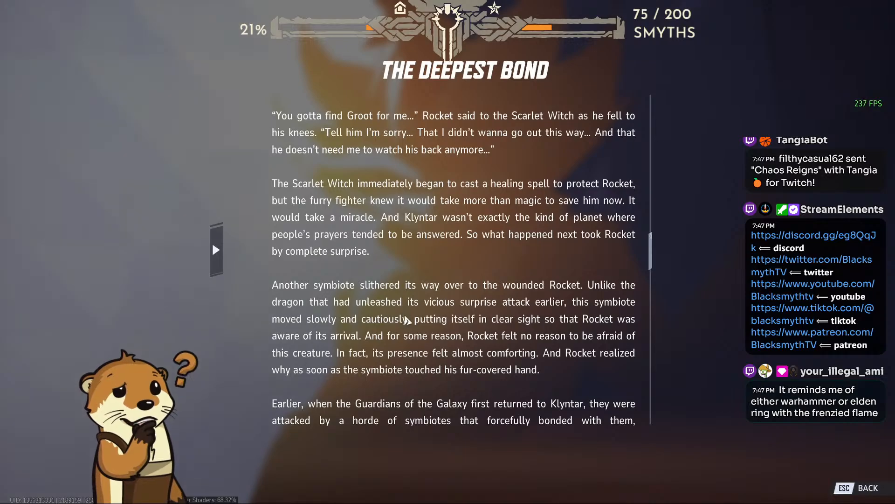
scroll(427, 300, down, 2)
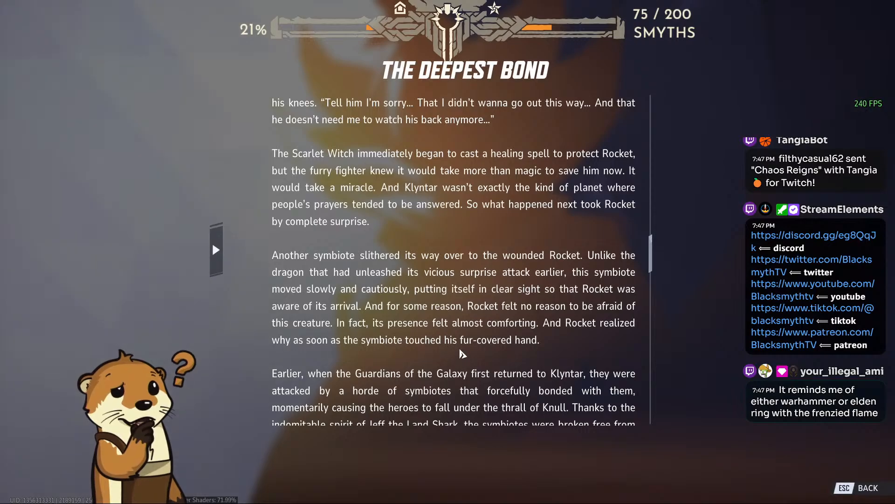
scroll(463, 352, down, 4)
scroll(463, 351, down, 4)
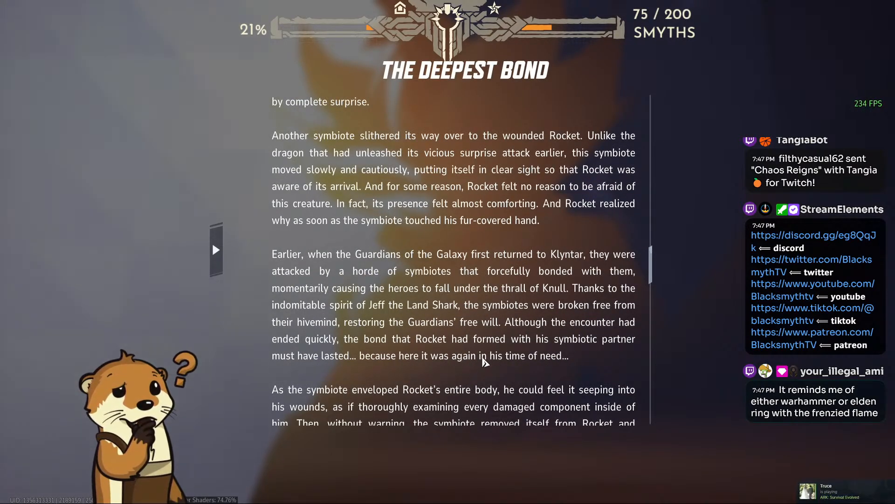
scroll(485, 358, down, 4)
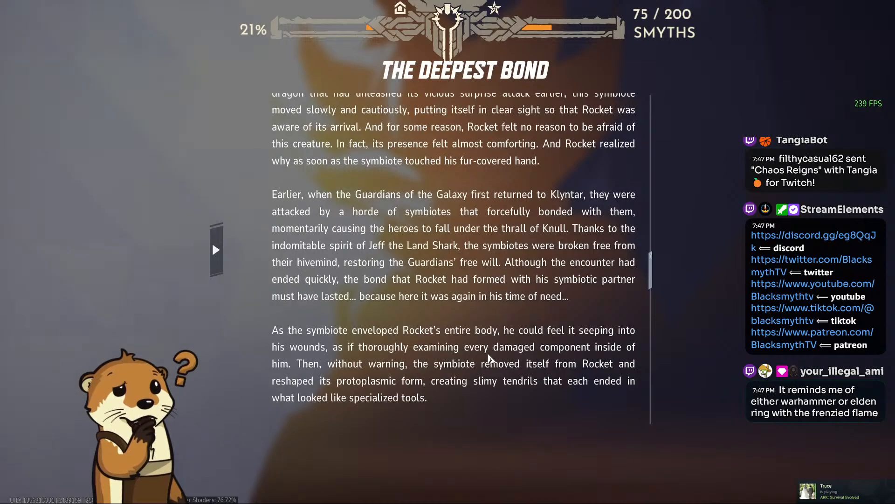
scroll(488, 357, down, 4)
scroll(488, 360, down, 4)
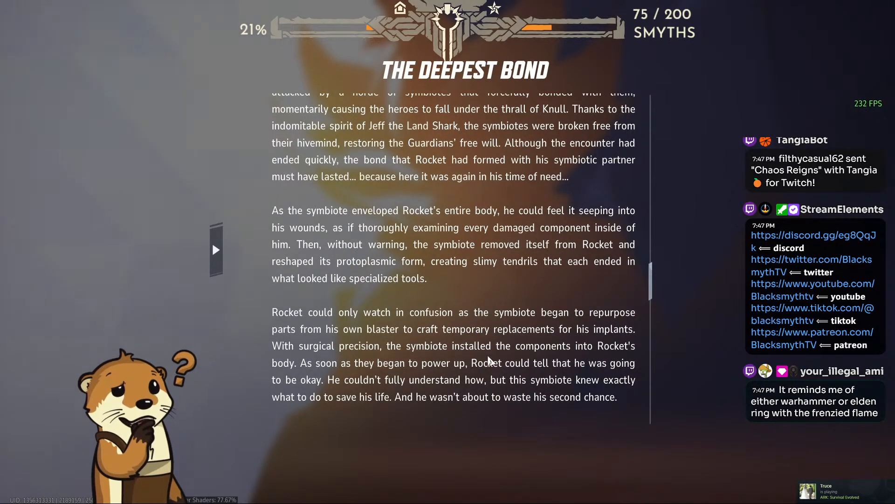
scroll(490, 362, down, 4)
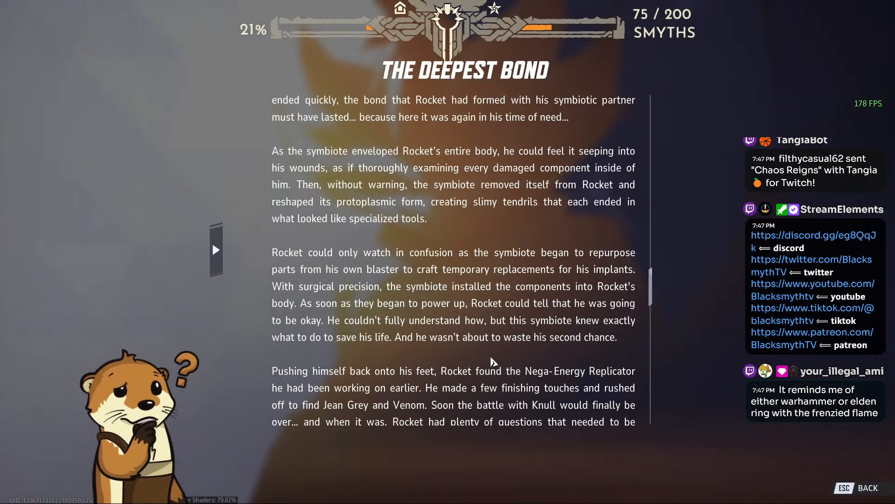
scroll(494, 360, down, 4)
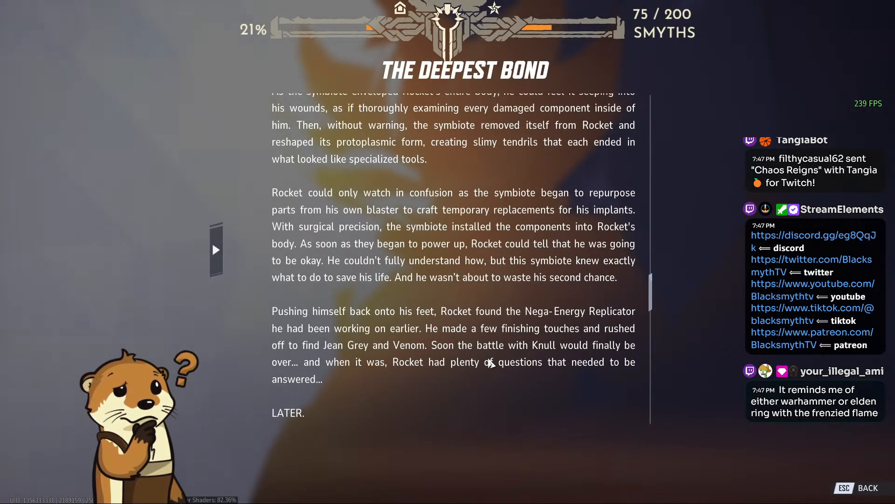
Step: Skim the LATER section of the story, covering Reed Richards' examination of Rocket in the Baxter Building lab
scroll(491, 363, down, 2)
scroll(489, 359, down, 4)
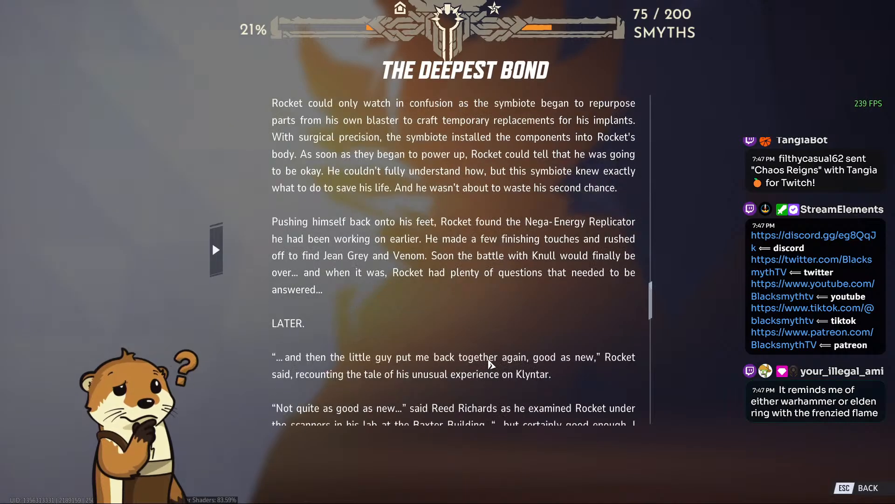
scroll(491, 363, down, 4)
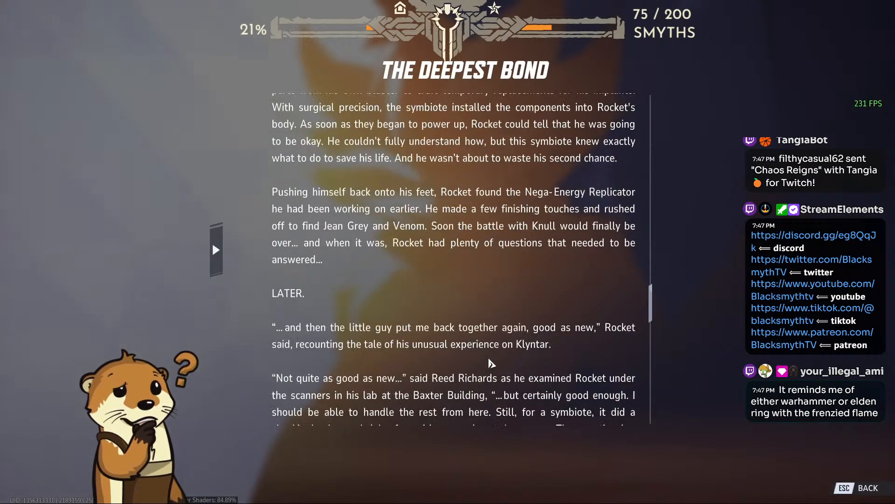
scroll(490, 362, down, 4)
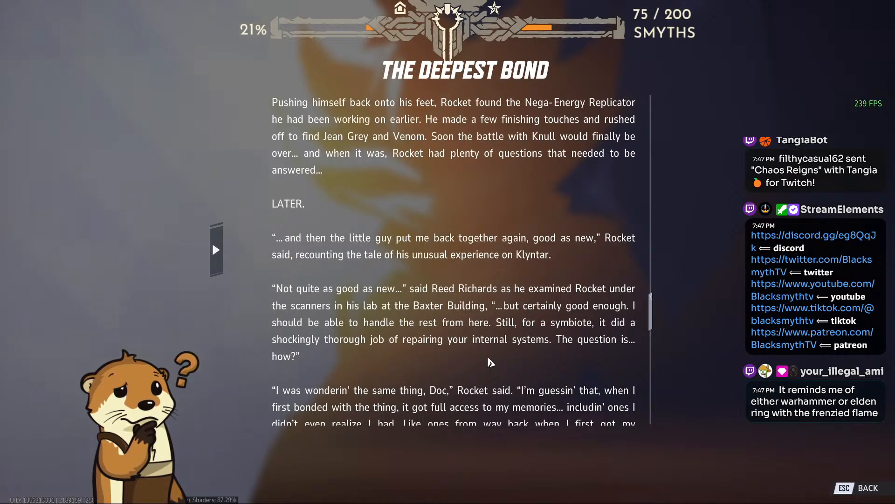
scroll(490, 362, down, 4)
scroll(490, 362, down, 2)
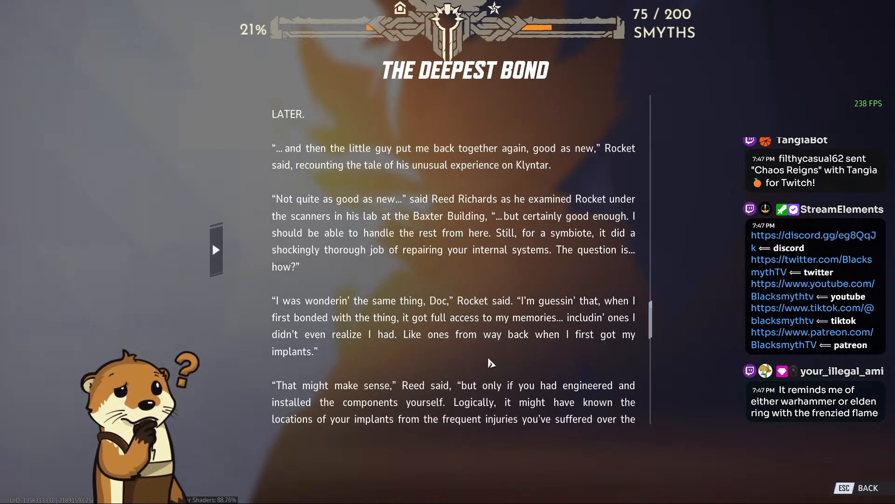
scroll(490, 360, down, 2)
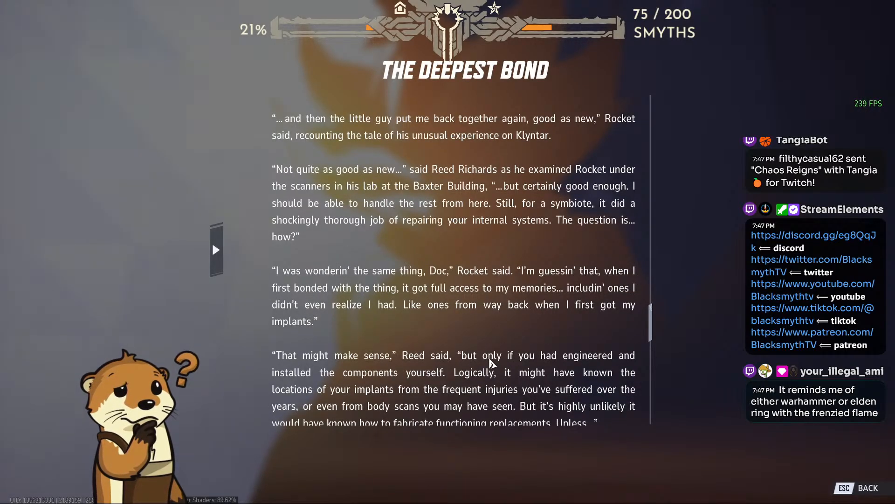
scroll(491, 363, down, 4)
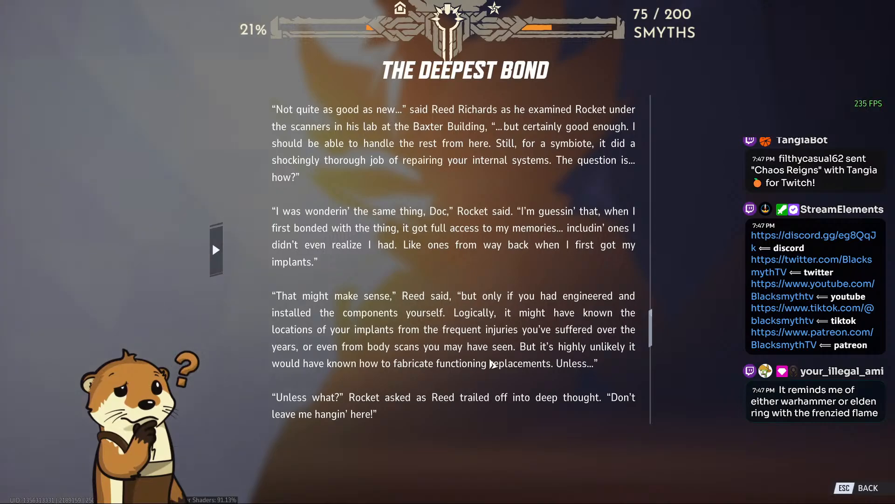
scroll(490, 363, down, 2)
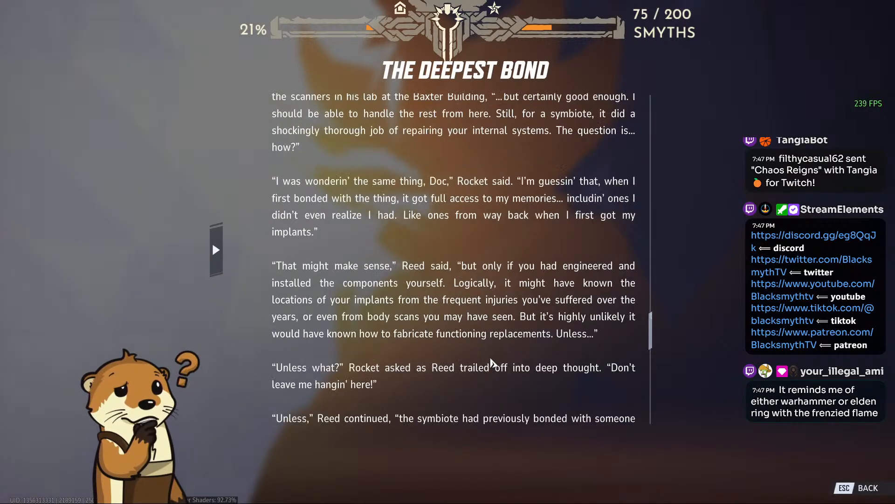
scroll(490, 363, down, 4)
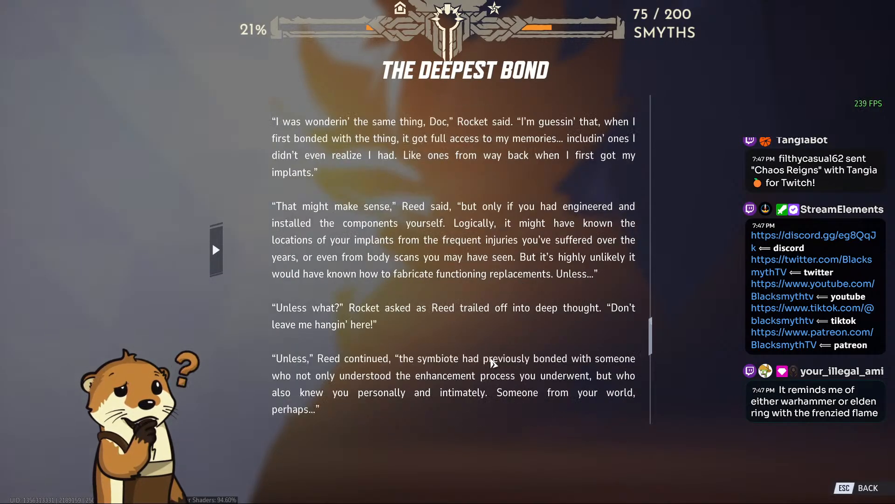
scroll(492, 363, down, 2)
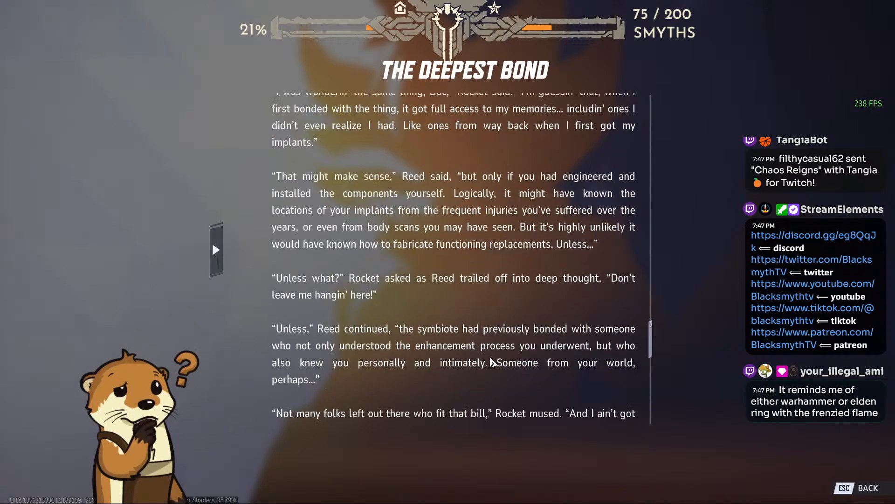
scroll(492, 362, down, 4)
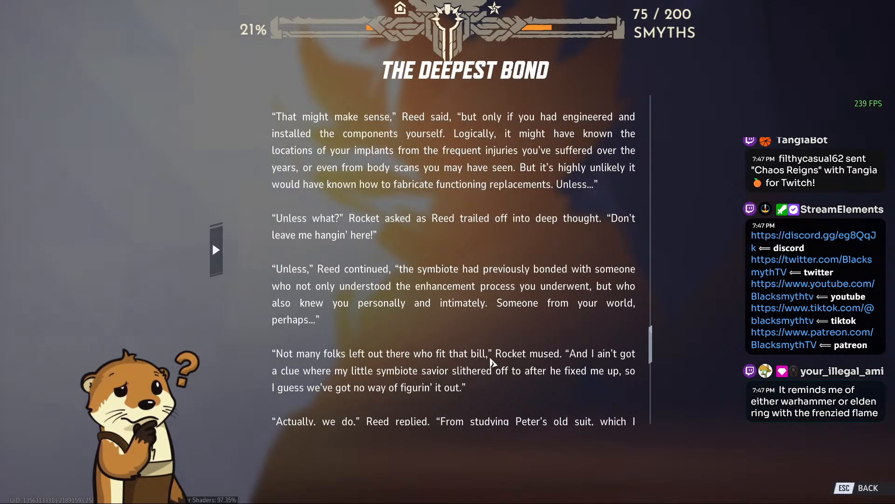
Step: Return to the LATER section of The Deepest Bond and read Rocket and Reed's discussion of how the symbiote repaired his implants
scroll(490, 362, up, 20)
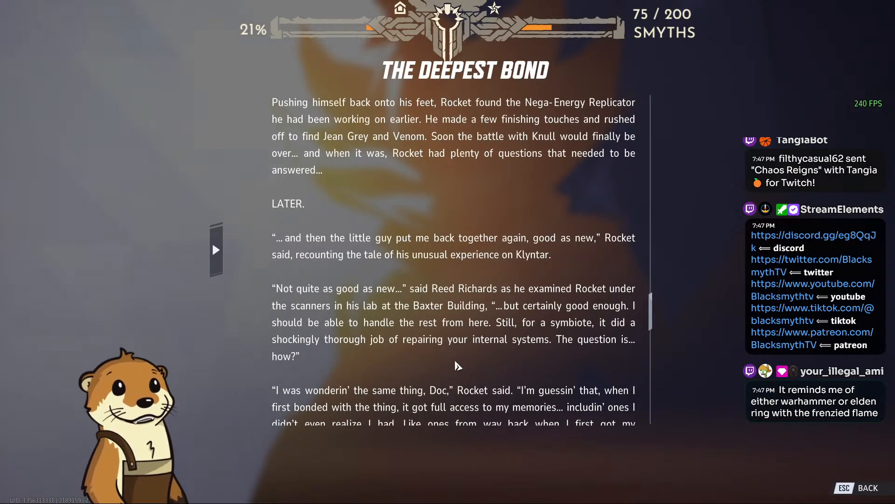
scroll(457, 365, down, 1)
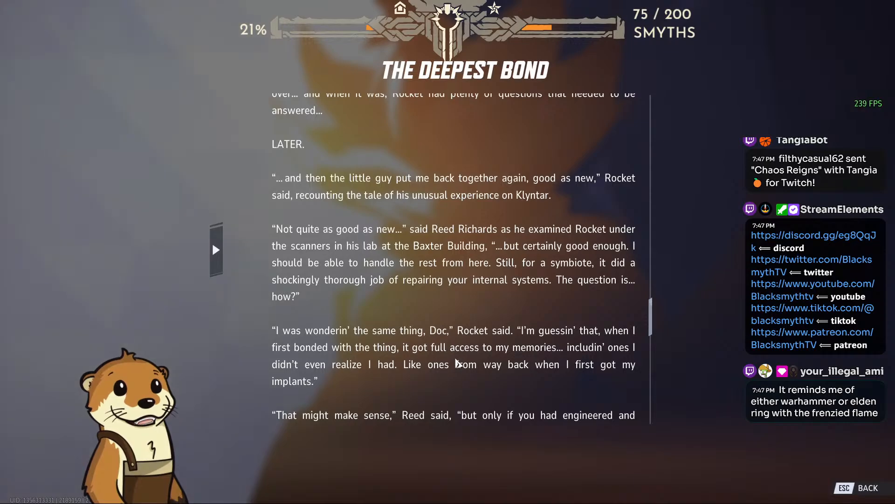
scroll(456, 365, down, 2)
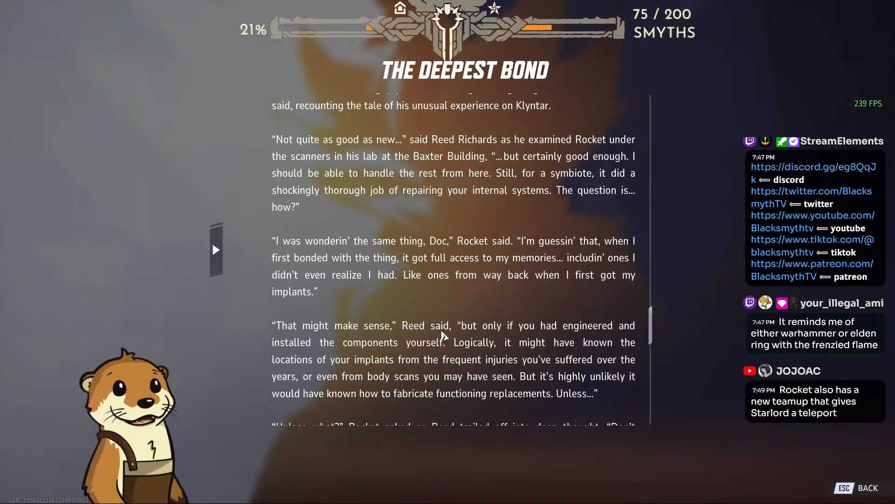
scroll(429, 341, down, 2)
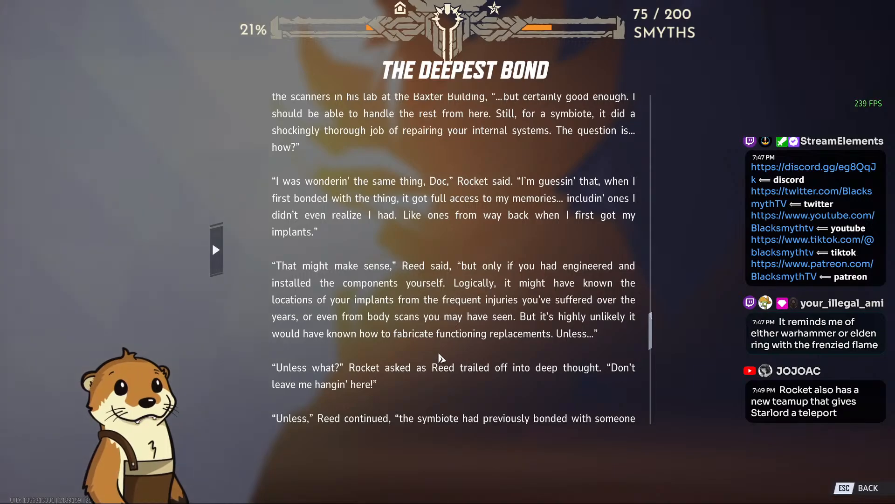
scroll(480, 312, down, 1)
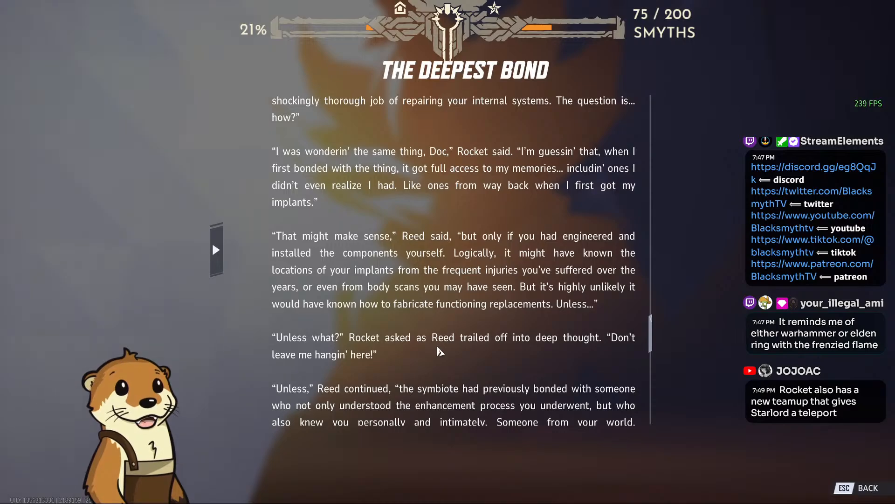
scroll(448, 354, down, 3)
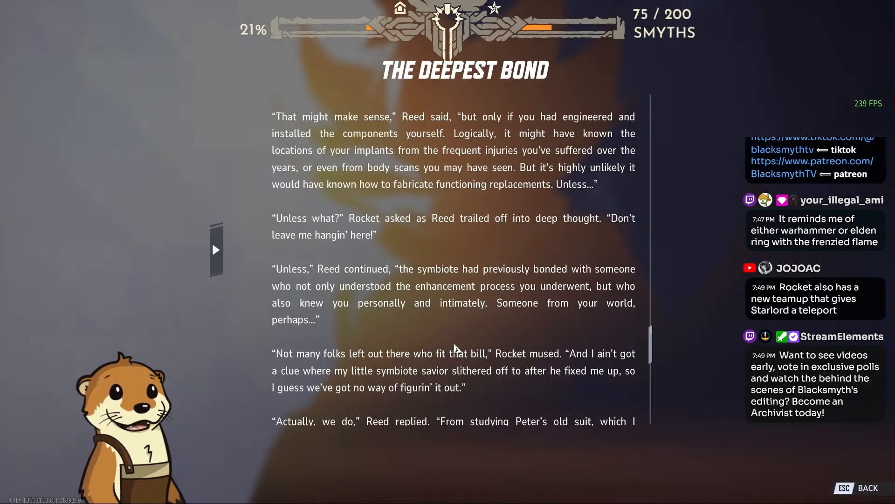
Step: Read the following passage, covering Reed's explanation of the symbiote codex and his scan along Rocket's spine
scroll(455, 347, down, 3)
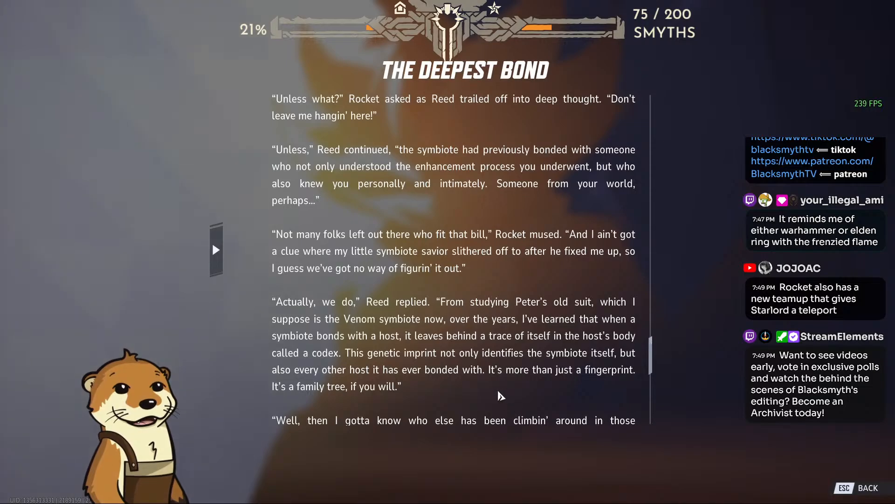
scroll(495, 387, down, 1)
scroll(485, 379, down, 2)
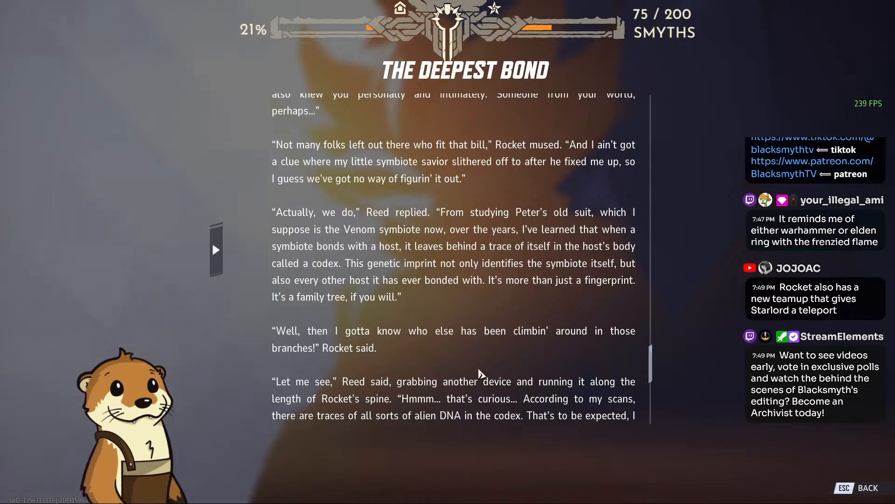
scroll(548, 354, down, 2)
scroll(550, 353, down, 2)
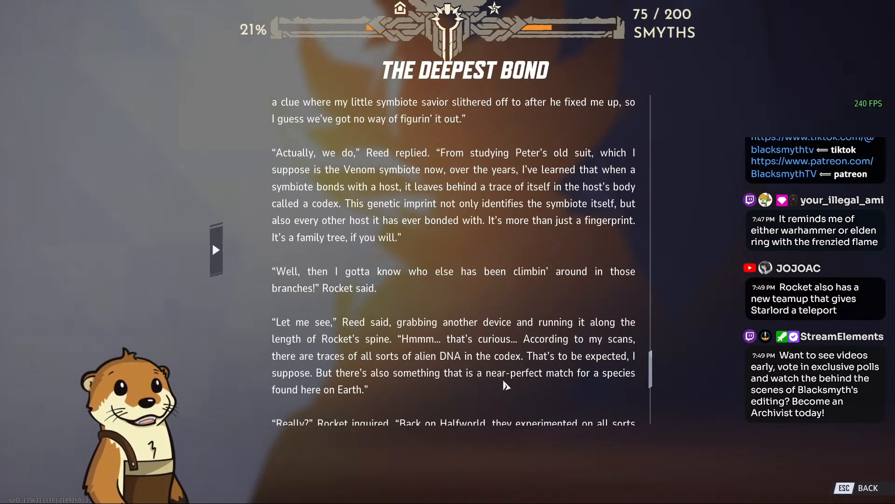
scroll(511, 383, down, 6)
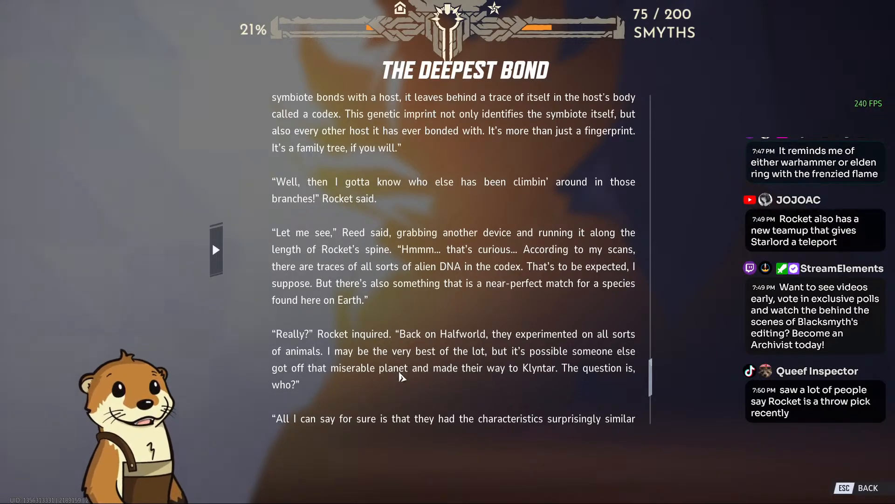
Step: Read the rest of The Deepest Bond, from the Lutrinae discussion through the closing paragraph about Lylla
scroll(419, 372, down, 1)
scroll(428, 364, down, 1)
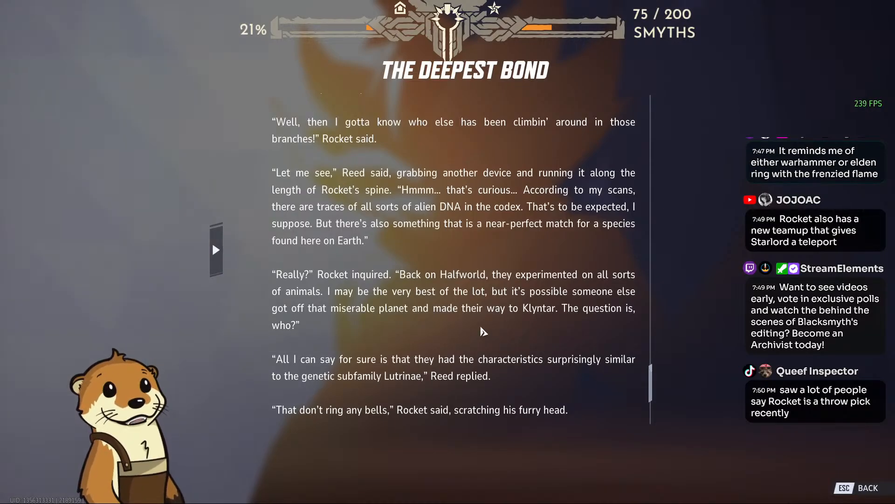
scroll(442, 313, down, 1)
scroll(466, 316, down, 1)
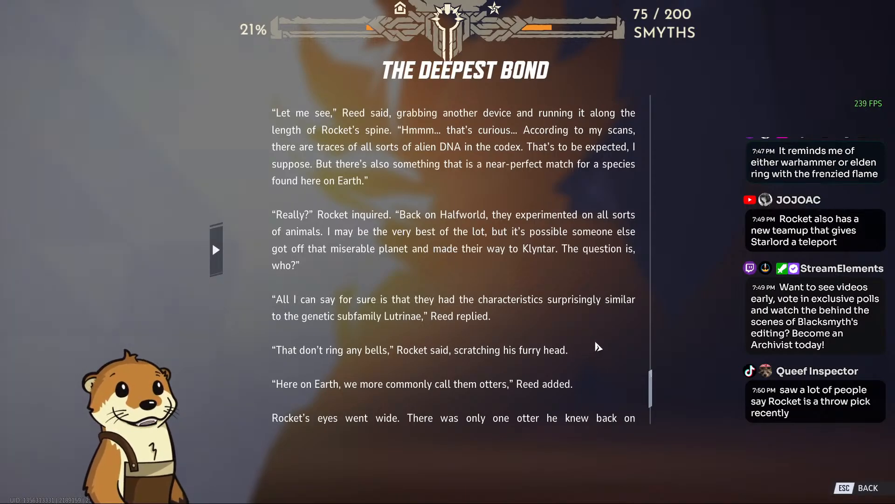
scroll(601, 335, down, 1)
scroll(603, 333, down, 1)
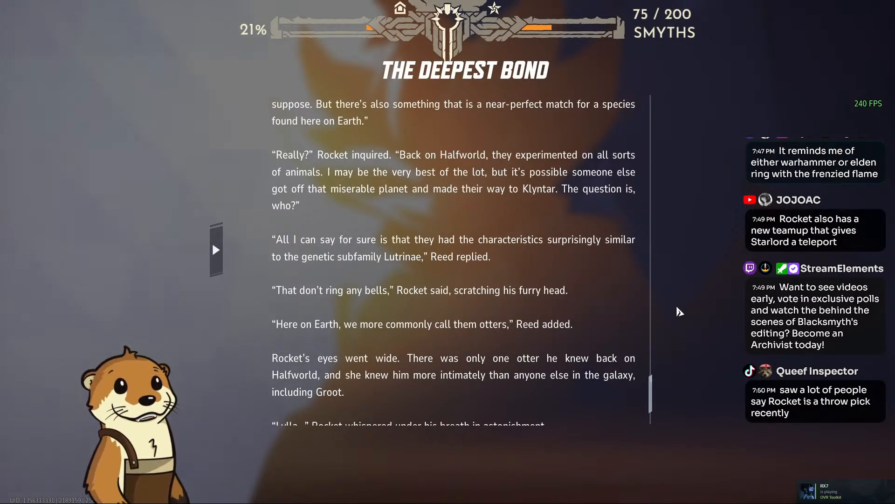
scroll(604, 328, down, 1)
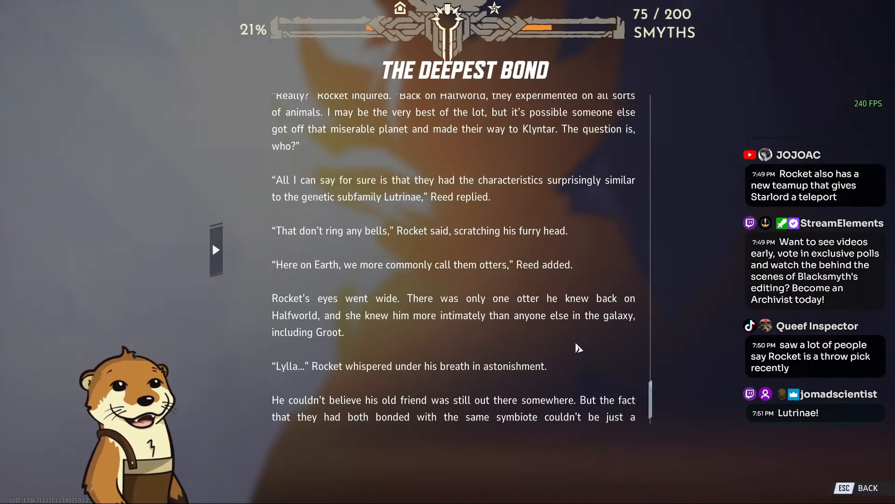
scroll(513, 332, down, 2)
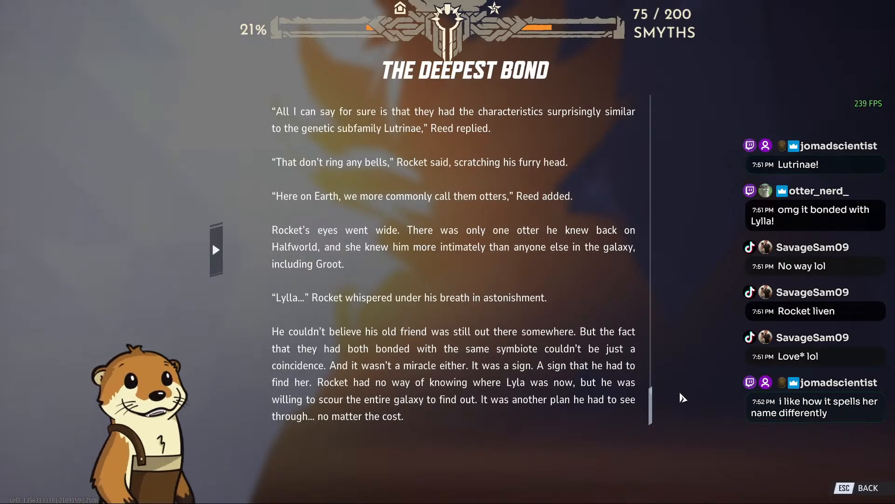
Step: Leave the story, Rocket Raccoon's hero profile and the hero roster, and bring up the game's main menu with the exit options
key(Escape)
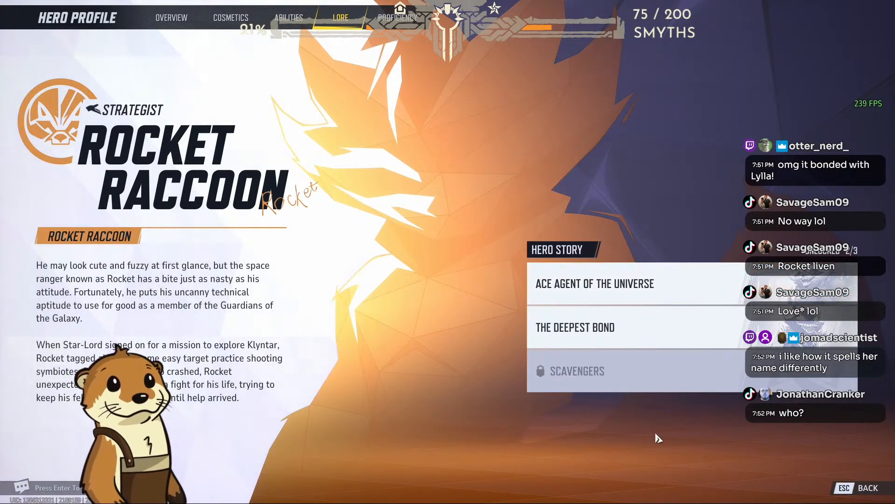
key(Escape)
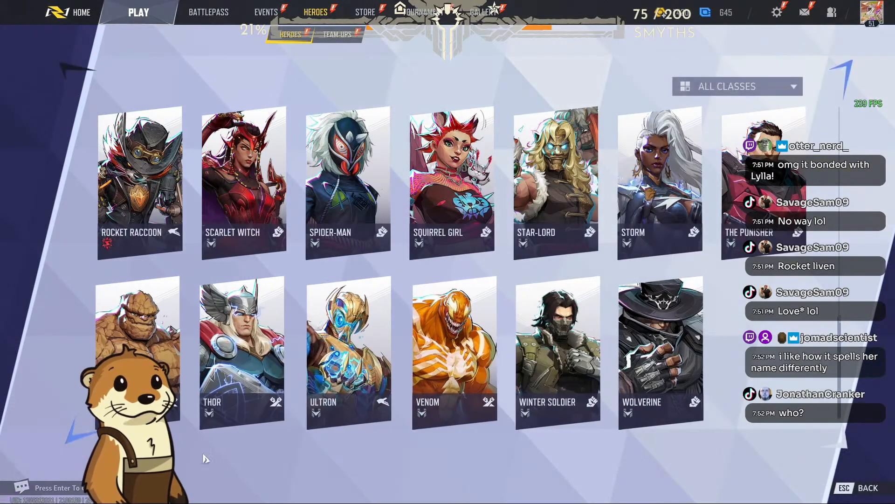
key(Escape)
key(Escape)
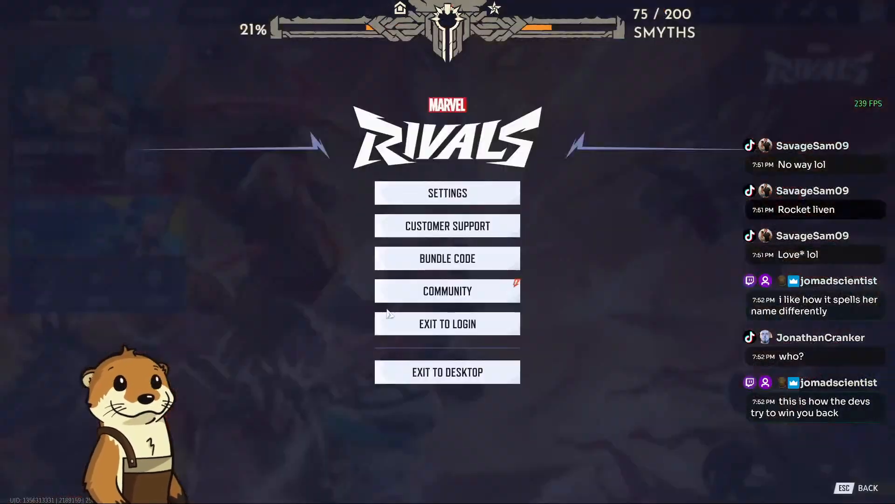
Step: Exit Marvel Rivals to the desktop and switch to ZBrush
click(443, 368)
key(Escape)
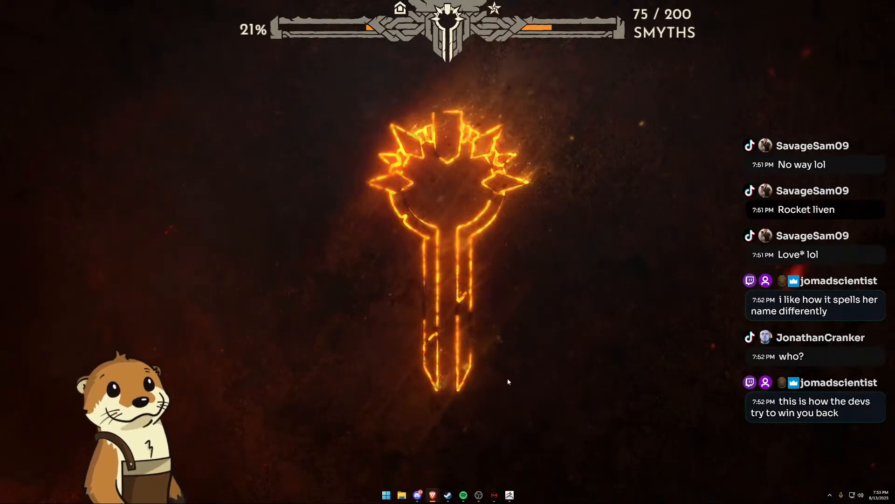
click(509, 494)
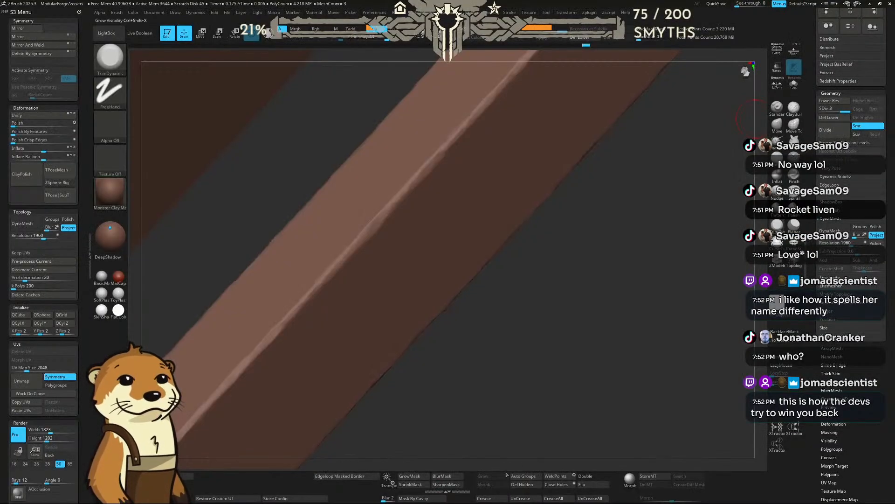
Step: Bevel the narrow plank's curved top edge and the start of its long vertical edge with the TrimDynamic brush
drag(560, 221, 552, 208)
drag(482, 212, 532, 250)
key(f)
drag(607, 323, 573, 296)
alt+drag(498, 332, 542, 308)
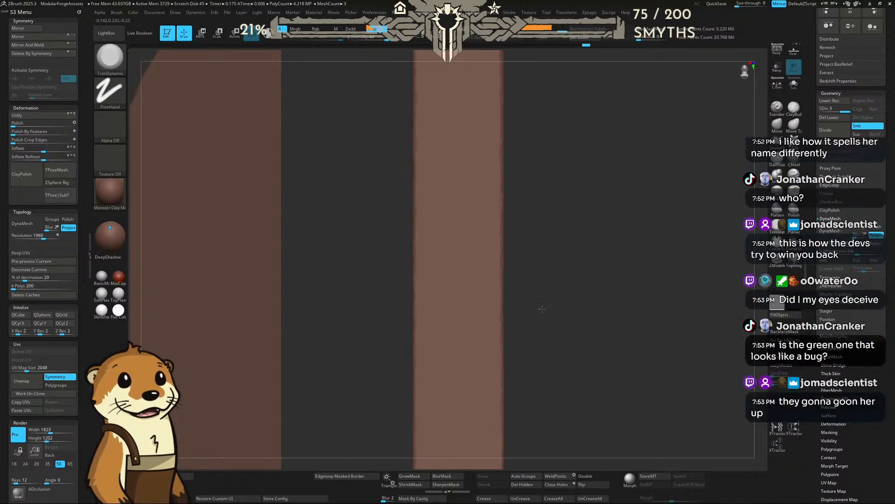
alt+drag(541, 103, 475, 243)
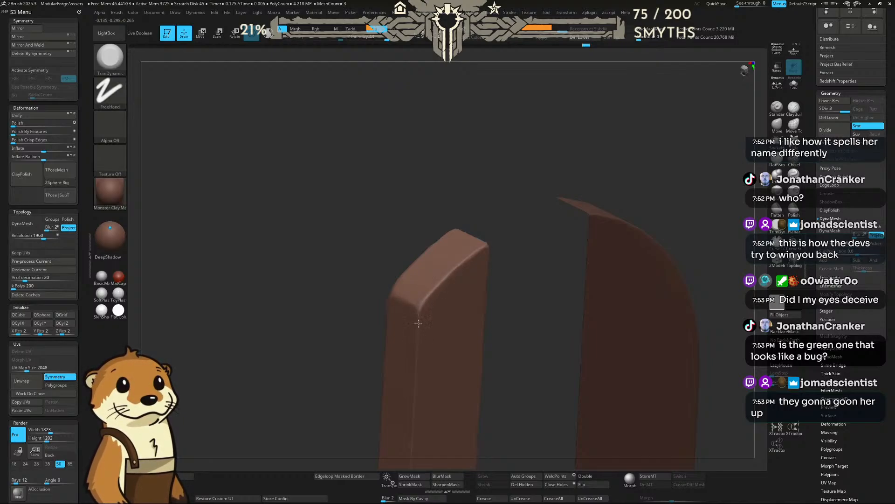
alt+drag(515, 293, 520, 177)
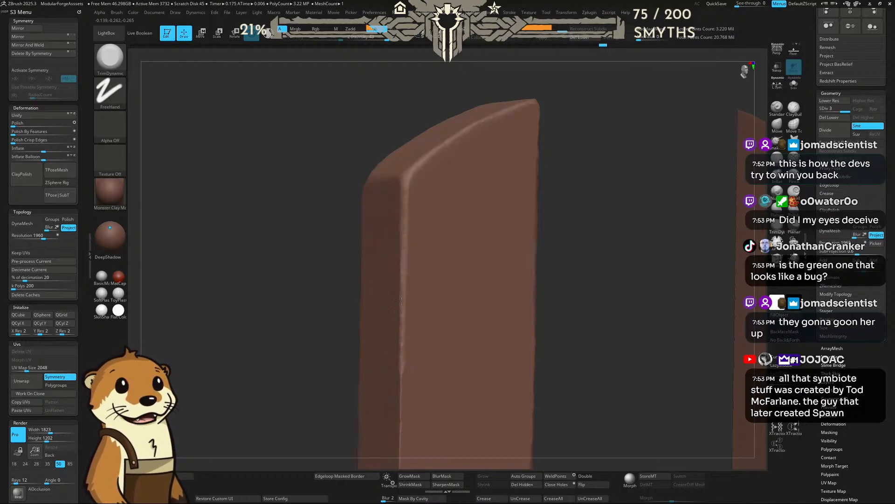
drag(400, 348, 400, 418)
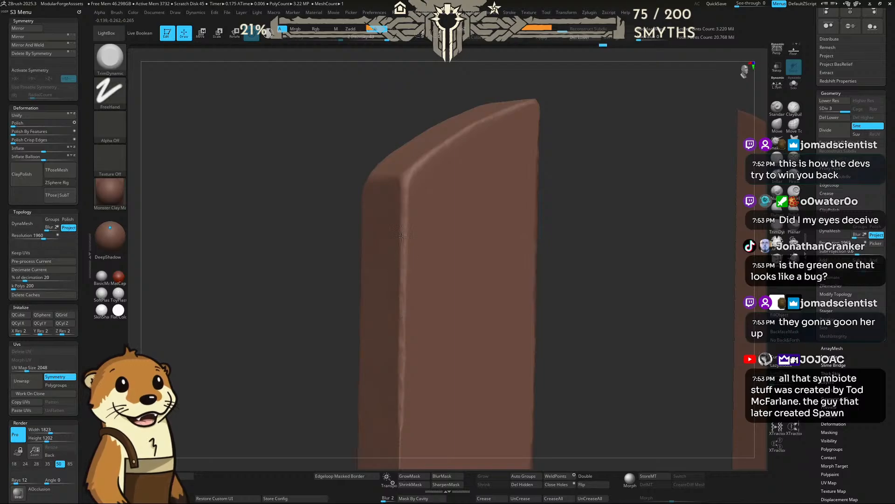
Step: Continue the TrimDynamic bevel down the upper half of the narrow plank's long vertical edge
drag(566, 209, 615, 202)
alt+drag(582, 252, 603, 98)
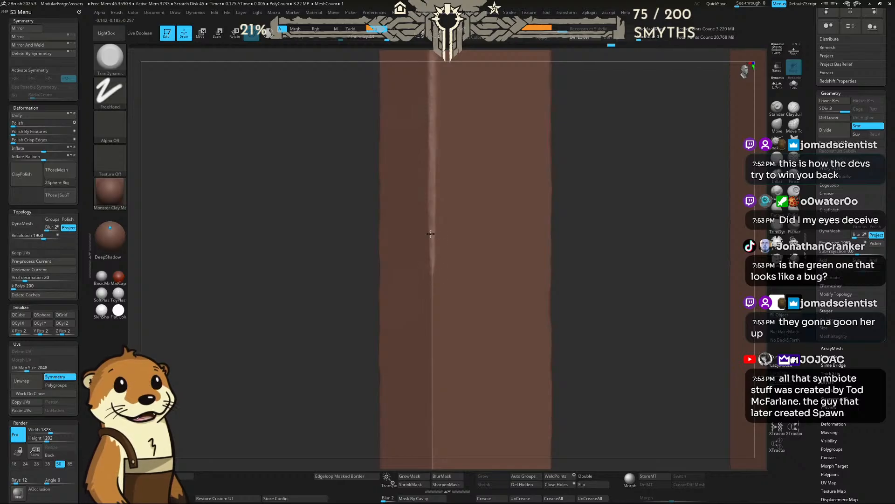
drag(433, 270, 432, 351)
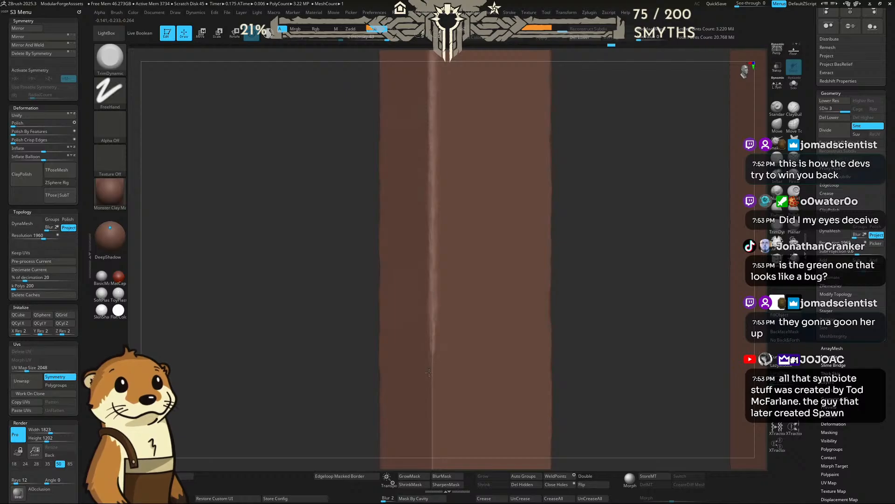
mouse_move(432, 372)
mouse_down()
mouse_move(433, 405)
mouse_move(434, 373)
mouse_up()
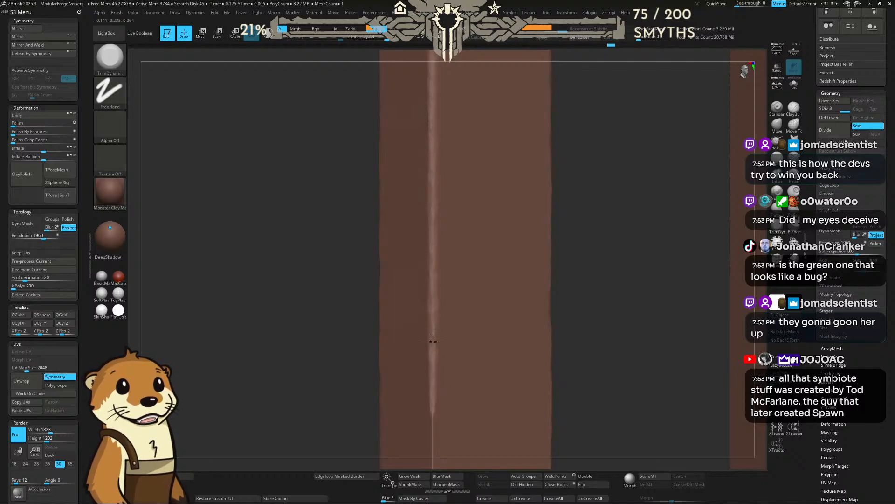
alt+drag(617, 325, 615, 185)
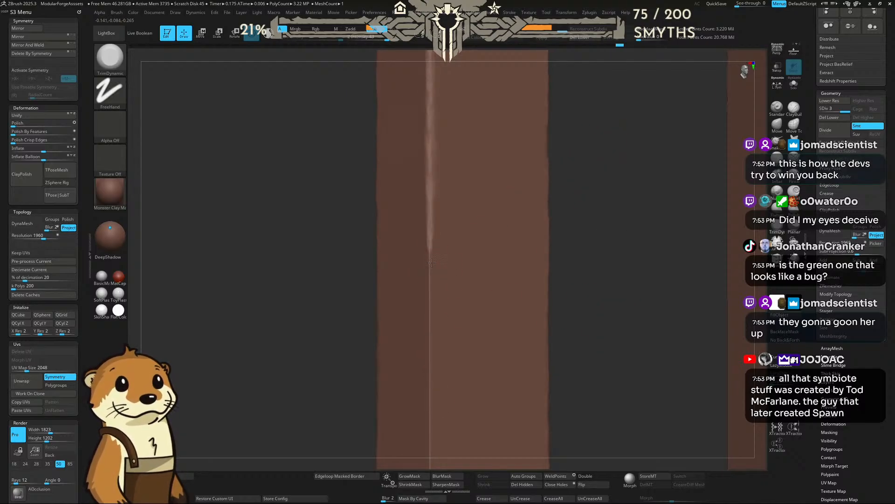
mouse_move(427, 246)
mouse_down()
mouse_move(429, 299)
mouse_move(429, 257)
mouse_up()
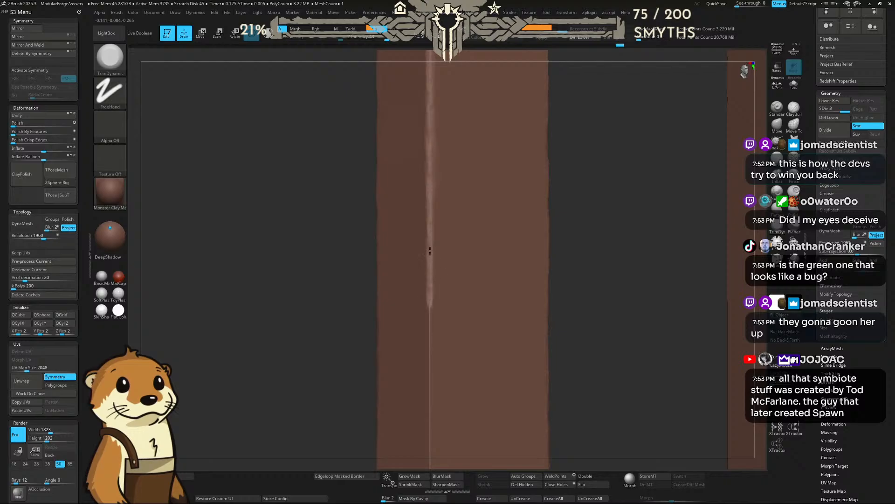
drag(430, 296, 431, 396)
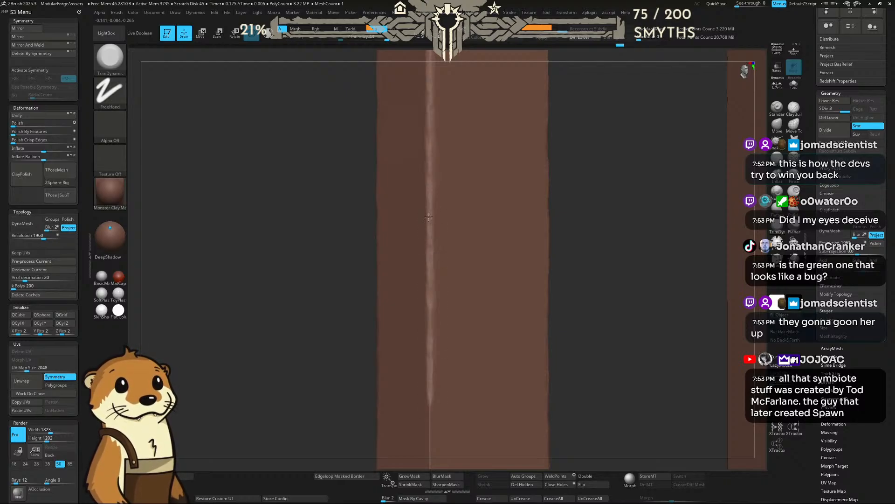
Step: Extend the TrimDynamic bevel along the middle stretch of the narrow plank's vertical edge
alt+drag(603, 329, 601, 150)
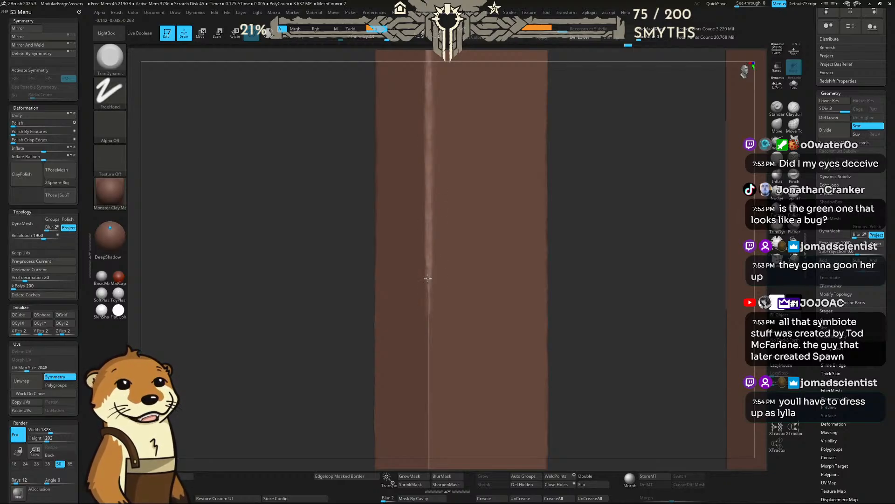
drag(429, 320, 429, 330)
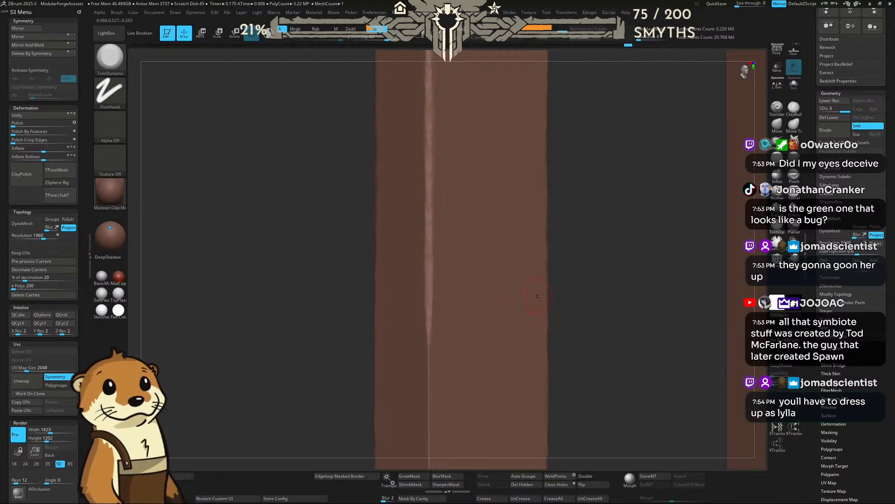
alt+drag(566, 322, 559, 248)
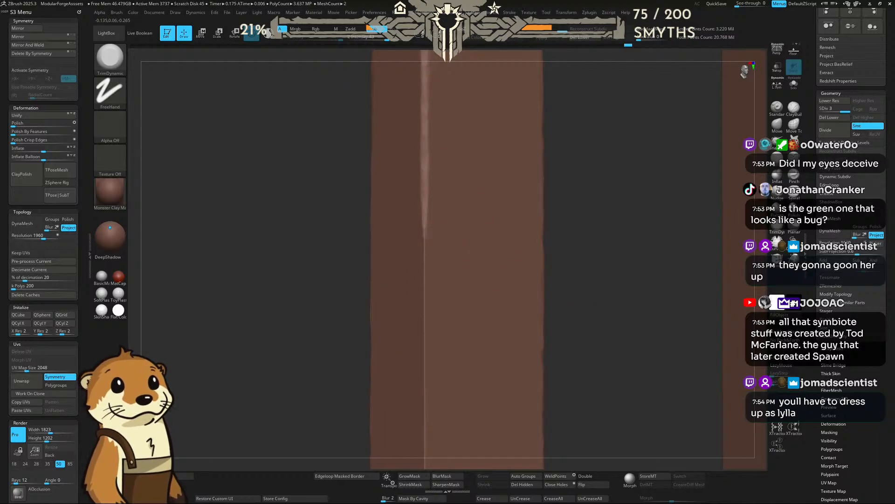
drag(423, 227, 424, 270)
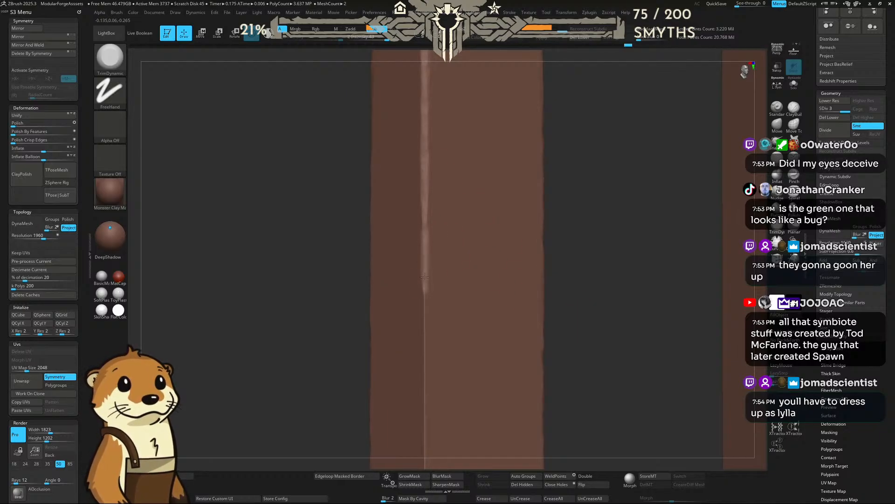
drag(422, 260, 424, 371)
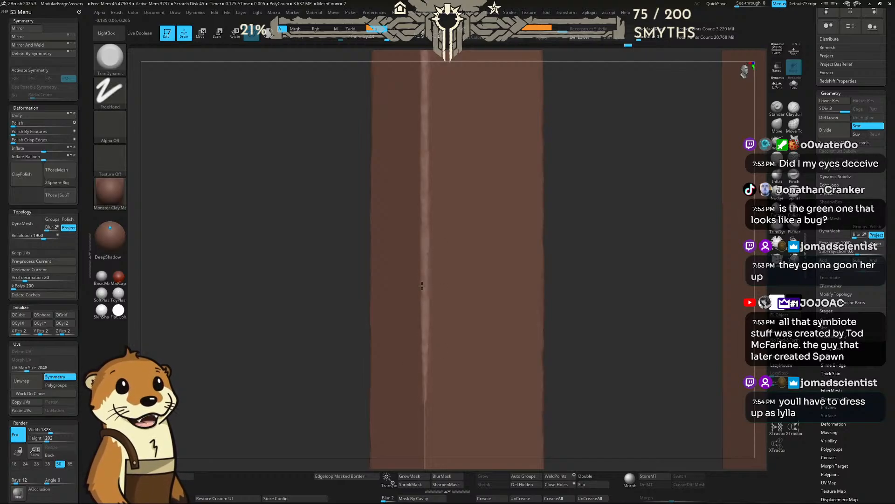
Step: Trim the next lower stretch of the narrow plank's vertical edge, evening out the bevel's width with TrimDynamic
alt+drag(618, 290, 605, 109)
mouse_move(411, 203)
mouse_down()
mouse_move(410, 257)
mouse_move(415, 244)
mouse_up()
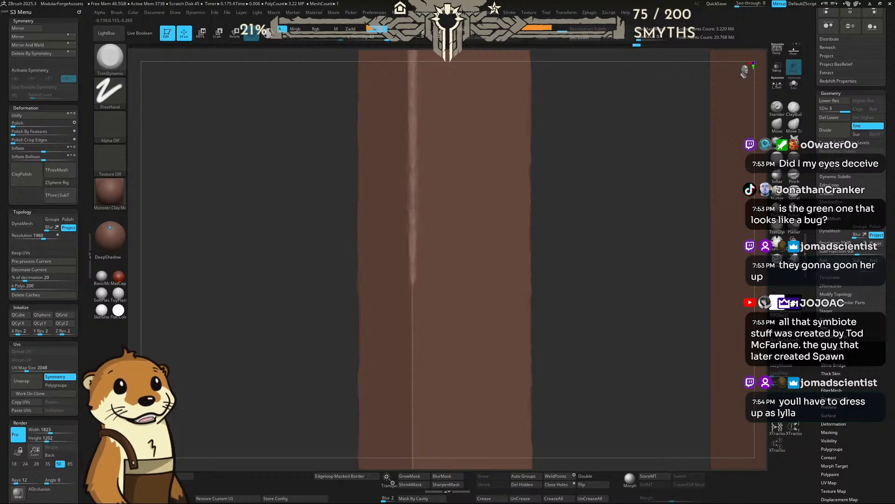
drag(413, 202, 411, 322)
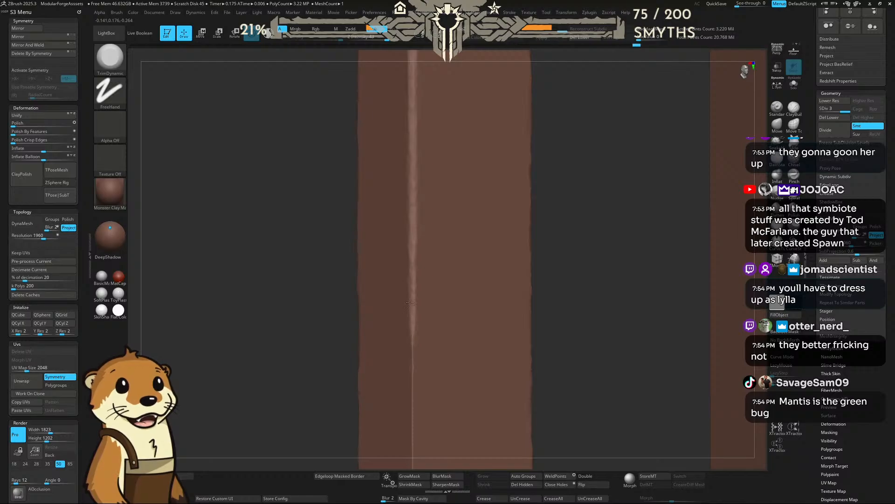
drag(410, 302, 411, 311)
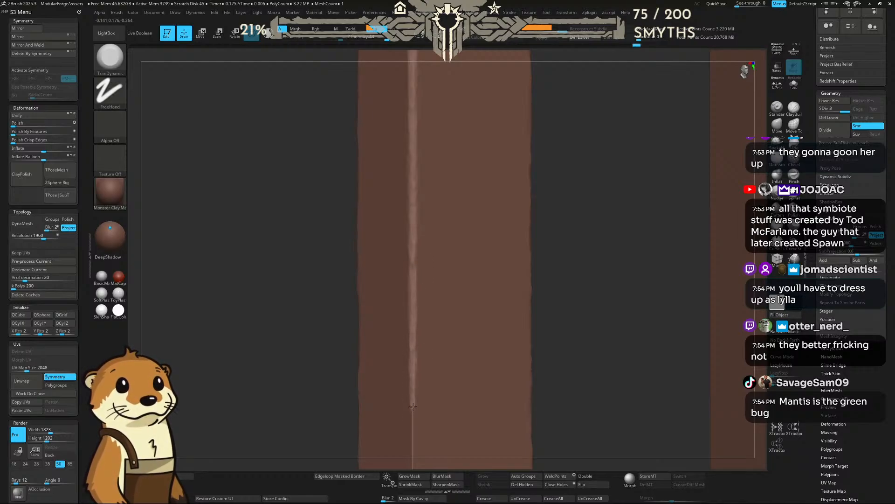
drag(589, 321, 595, 322)
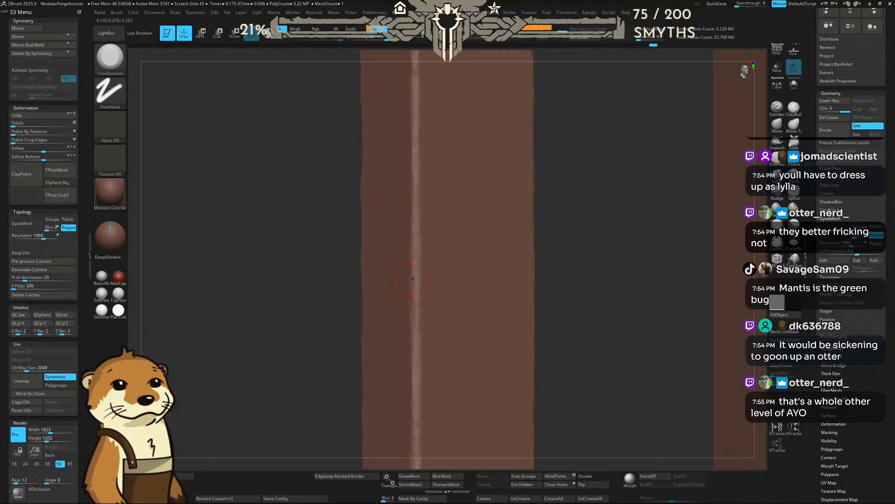
Step: Browse the WoodBrush folder in the brush library and load a cracked-bark PS_Wood_Scanned brush
drag(633, 191, 534, 173)
drag(463, 161, 514, 174)
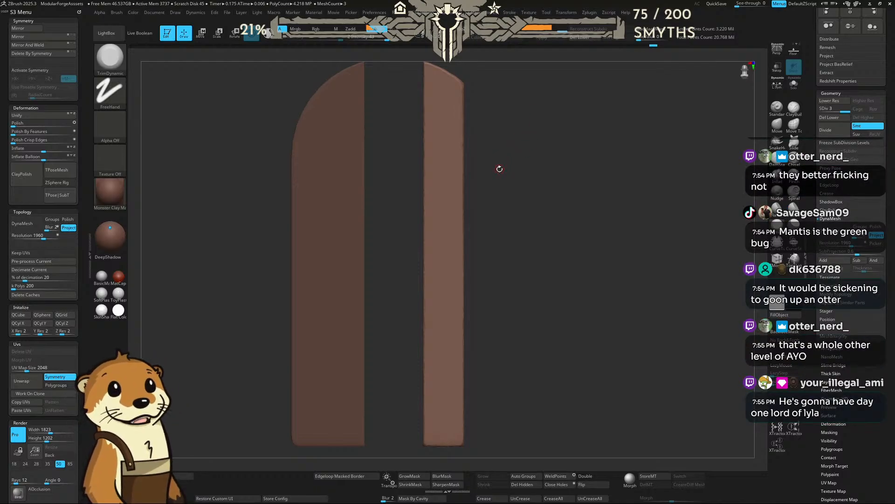
alt+drag(514, 162, 523, 158)
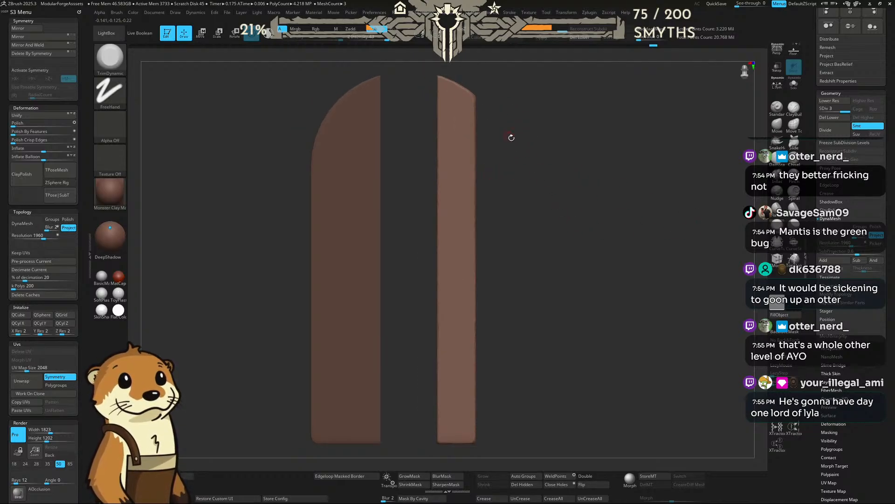
key(b)
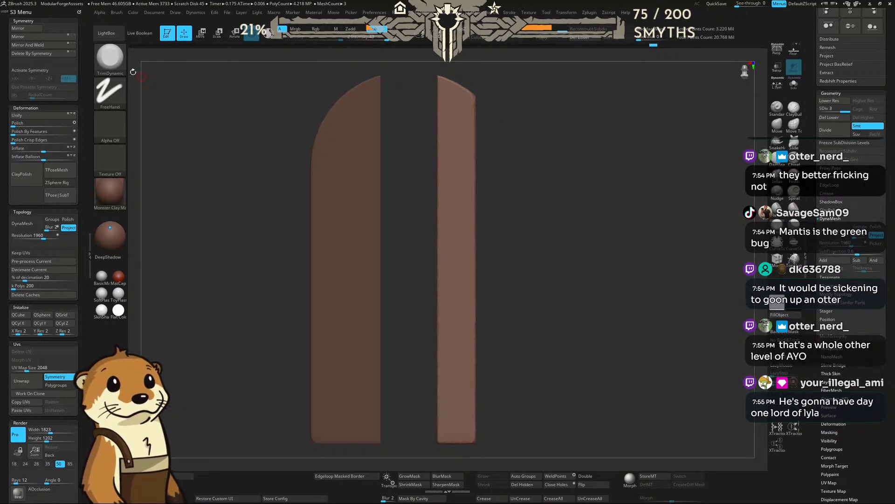
click(117, 65)
key(Escape)
key(comma)
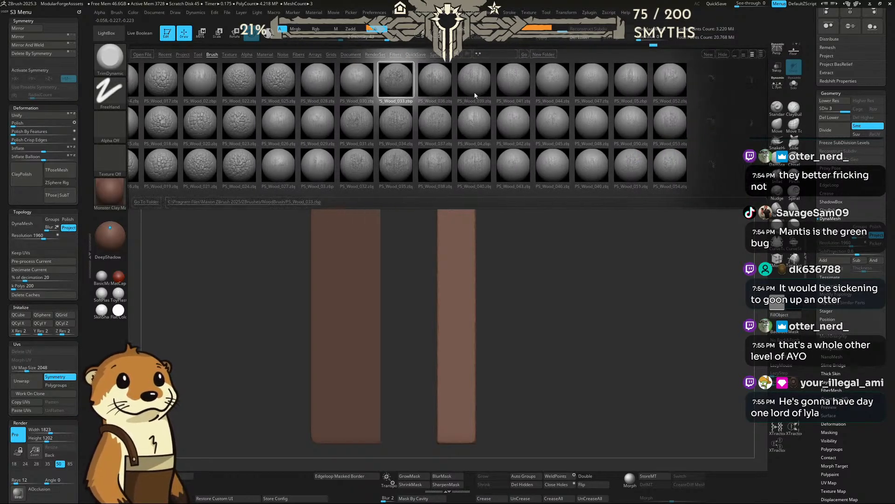
drag(560, 80, 490, 83)
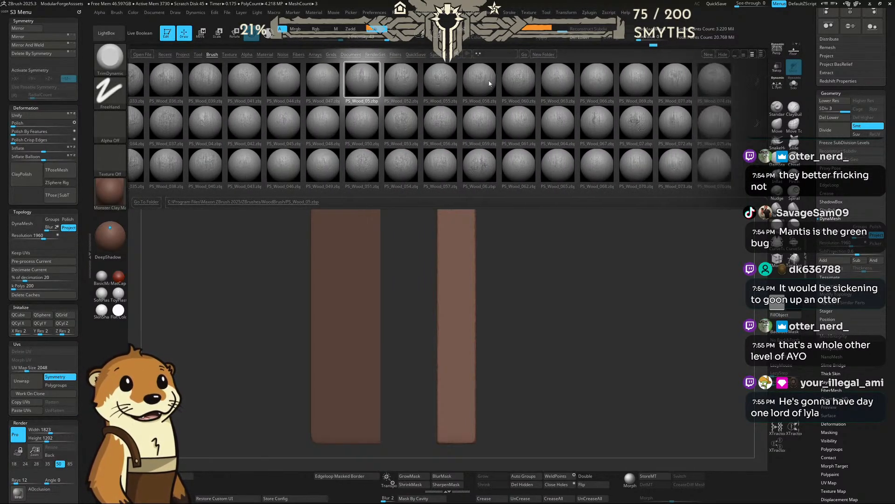
drag(652, 84, 484, 125)
click(476, 123)
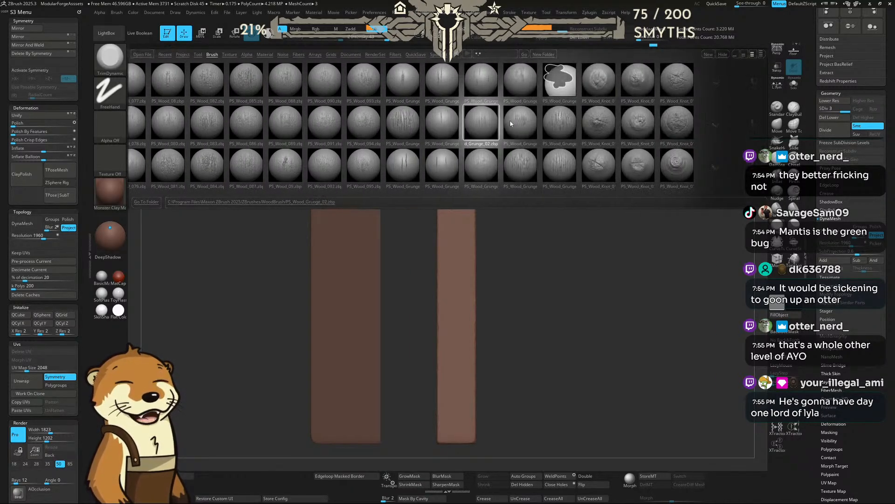
click(475, 122)
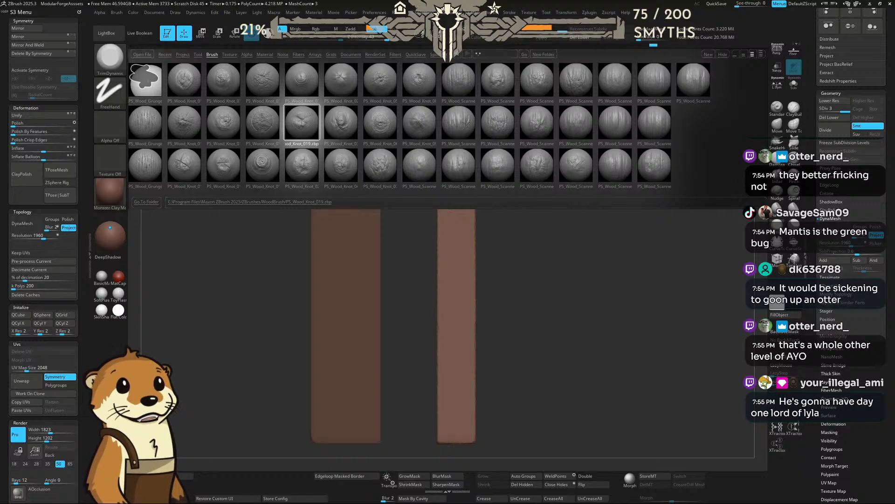
click(549, 83)
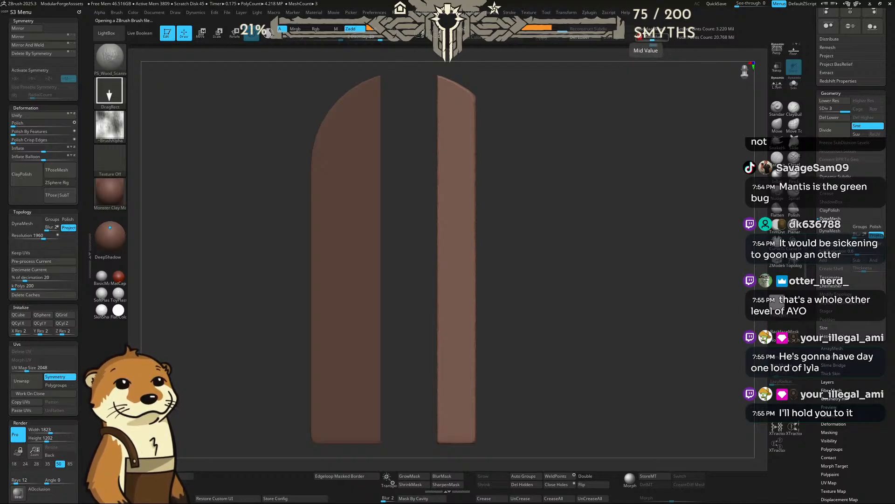
Step: Try stamping the cracked-bark texture onto the narrow plank's upper end, and undo the stamp
click(652, 29)
drag(445, 96, 510, 126)
scroll(522, 163, up, 3)
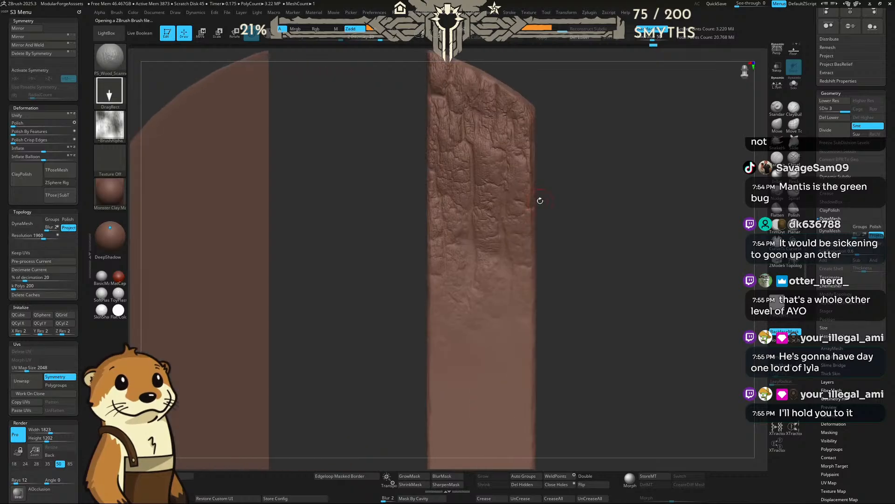
key(ctrl+z)
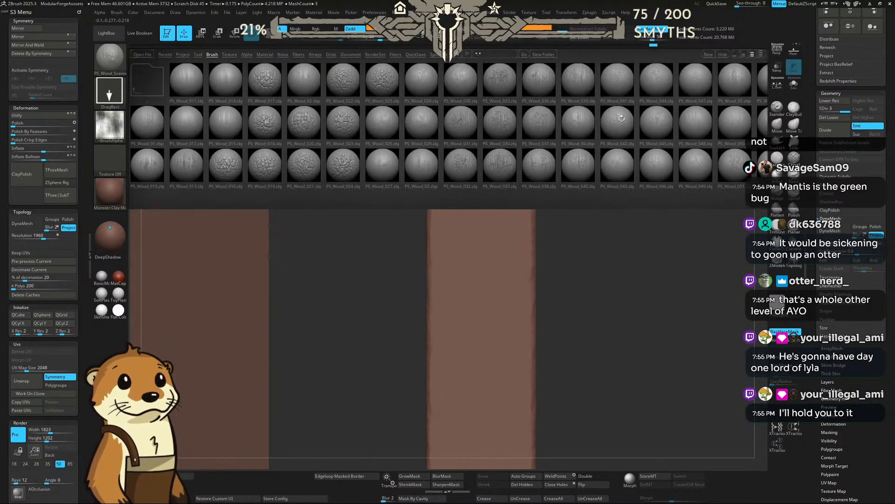
Step: Load a straight-grained PS_Wood_Scanned brush from the brush library and stamp its grain across the narrow plank's upper end
mouse_move(619, 116)
mouse_down()
mouse_move(372, 144)
mouse_move(310, 138)
mouse_move(536, 119)
mouse_move(457, 119)
mouse_up()
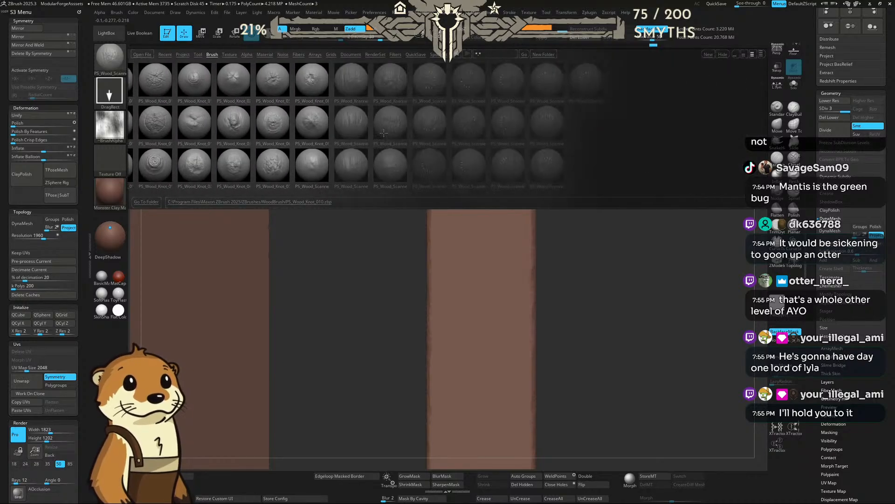
drag(582, 116, 470, 117)
mouse_move(555, 112)
mouse_down()
mouse_move(534, 116)
mouse_move(593, 110)
mouse_up()
drag(420, 116, 481, 117)
drag(336, 140, 504, 146)
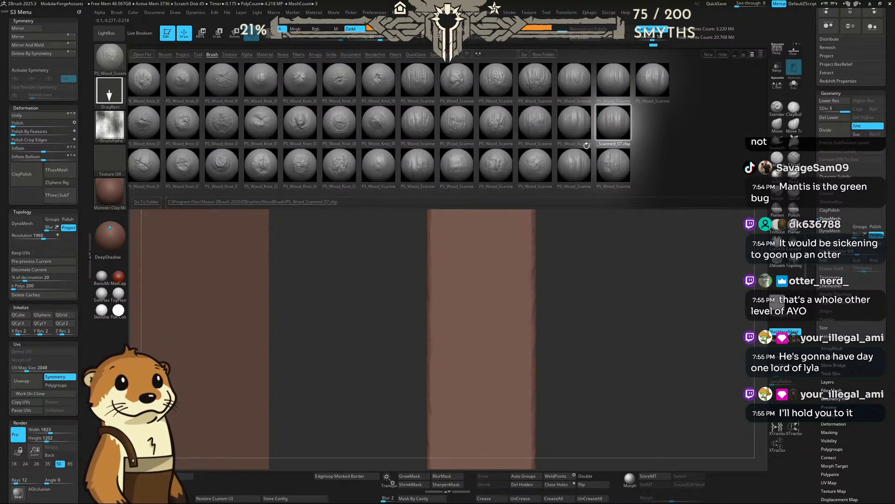
double_click(577, 92)
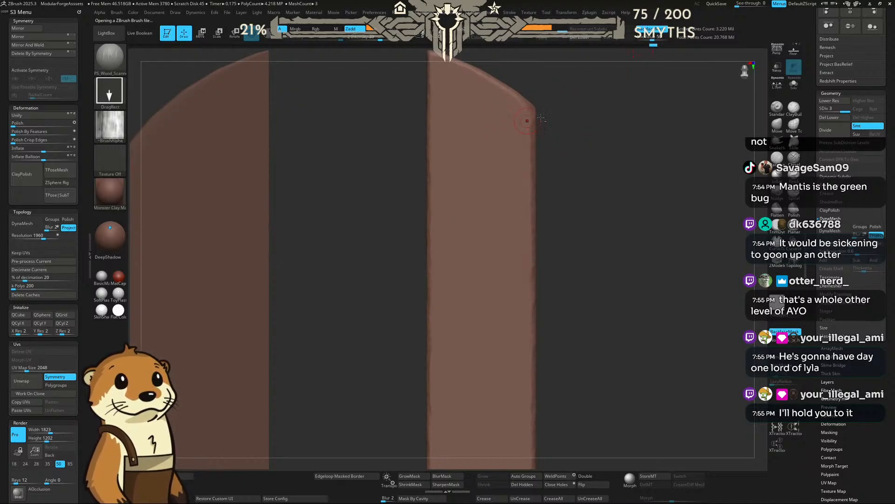
drag(539, 118, 589, 156)
drag(477, 210, 479, 368)
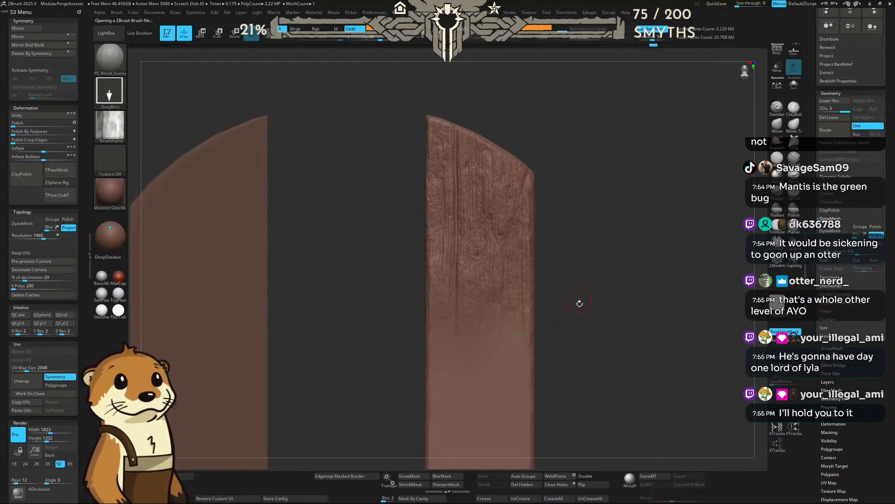
Step: Stamp the straight wood grain across the narrow plank's lower end, undoing and redoing the first stamp
drag(579, 303, 561, 147)
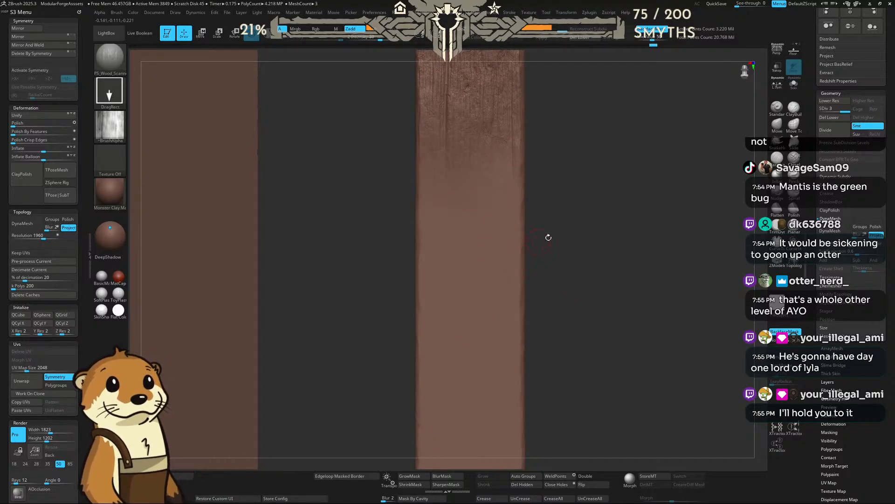
drag(562, 240, 538, 104)
drag(453, 276, 469, 235)
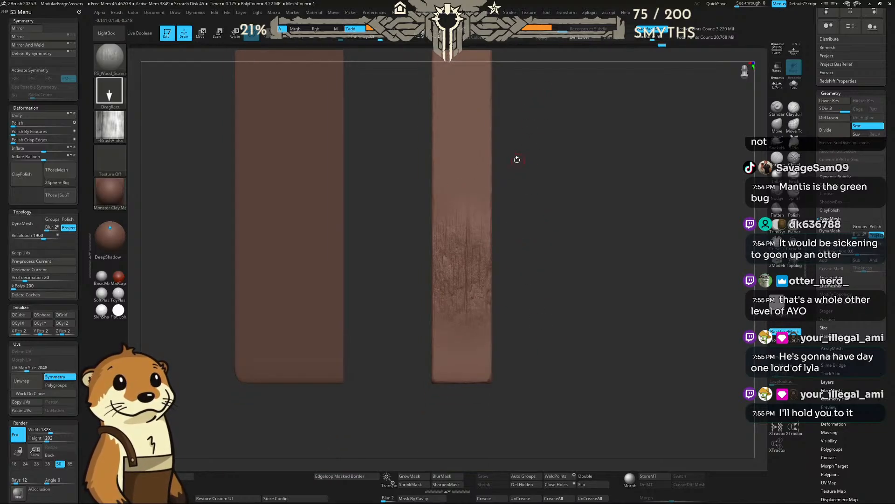
key(ctrl+z)
drag(485, 255, 484, 164)
alt+drag(521, 125, 536, 248)
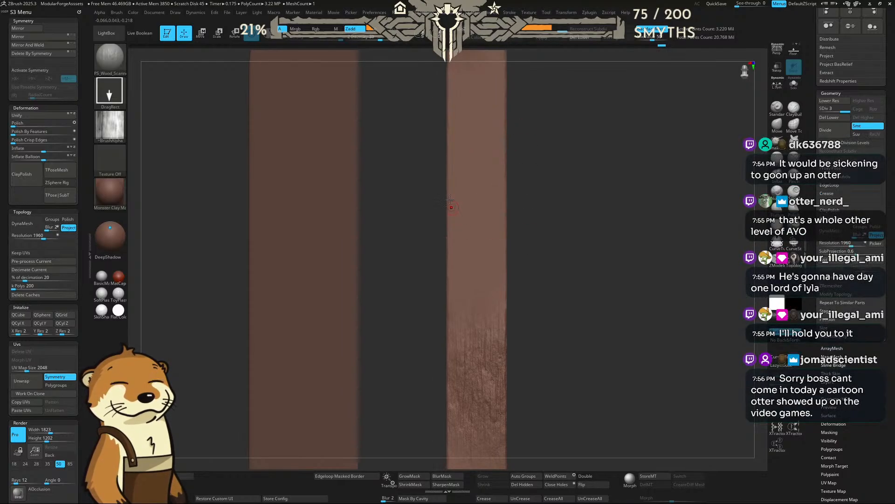
drag(451, 203, 443, 121)
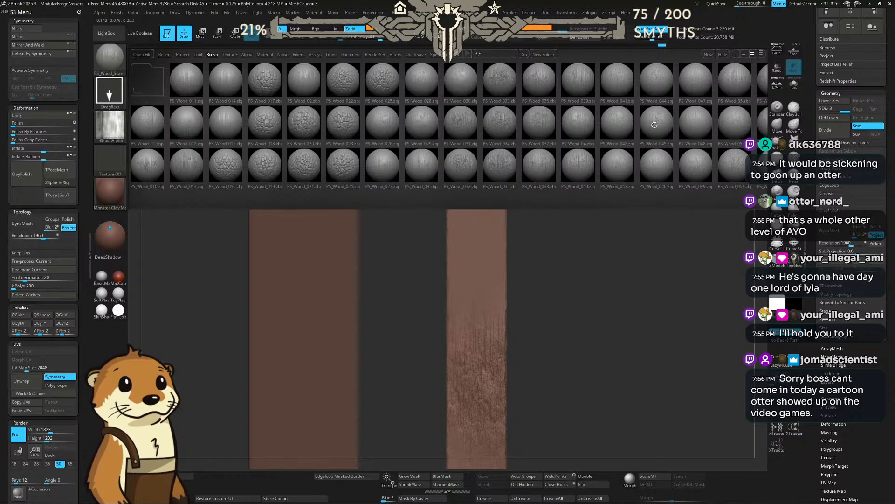
Step: Browse the WoodBrush folder in the brush library and load a gnarled-bark PS_Wood_Scanned brush
mouse_move(672, 124)
mouse_down()
mouse_move(393, 146)
mouse_move(238, 146)
mouse_up()
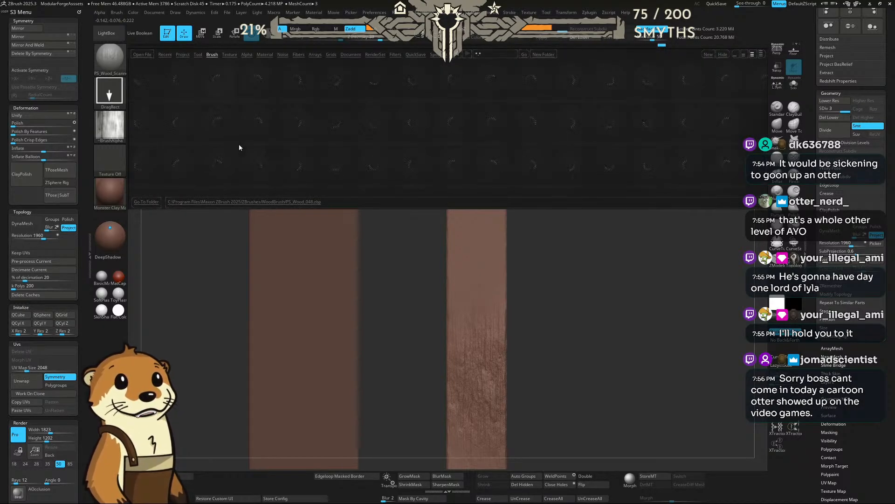
mouse_move(577, 122)
mouse_down()
mouse_move(407, 124)
mouse_move(502, 124)
mouse_up()
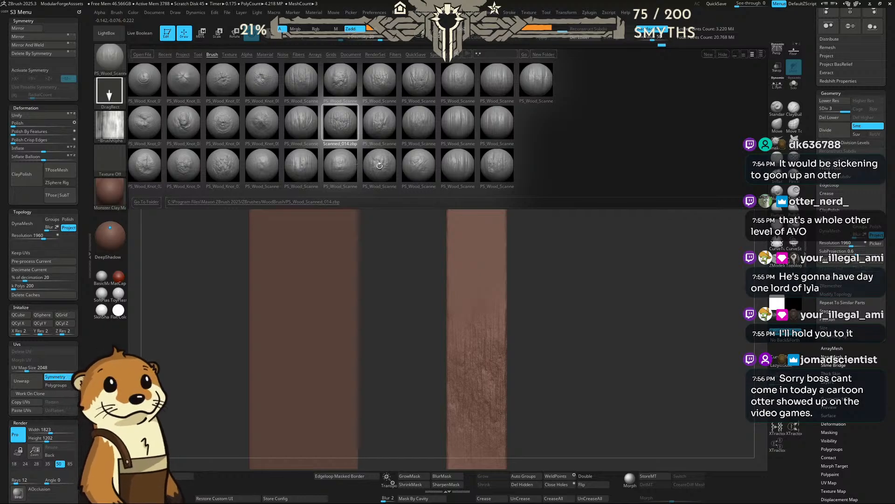
double_click(378, 166)
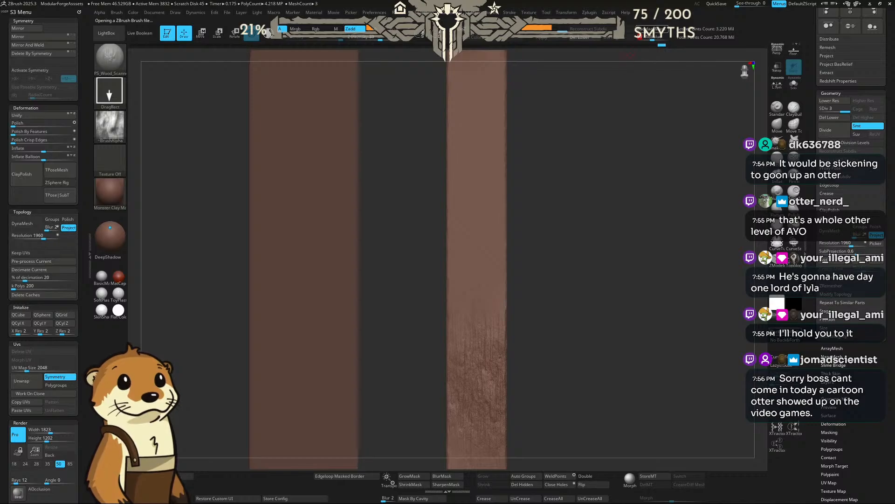
Step: Try stamping the gnarled-bark texture on the narrow plank's middle and lower end, undoing each stamp
drag(457, 230, 448, 111)
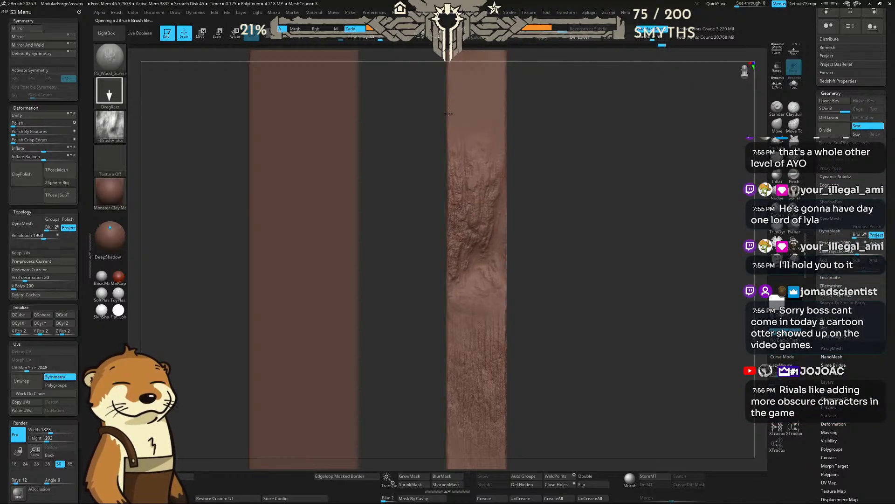
key(ctrl+z)
alt+drag(567, 296, 555, 46)
drag(472, 237, 460, 166)
key(ctrl+z)
Step: Stamp the gnarled-bark texture onto the narrow plank's bottom end, replacing the strong stamp with one at lower Z Intensity
drag(481, 205, 473, 128)
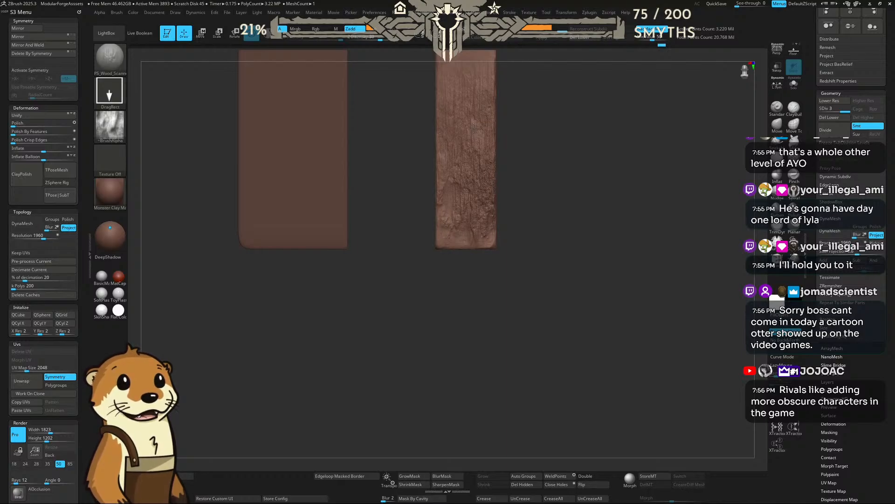
alt+drag(526, 191, 552, 162)
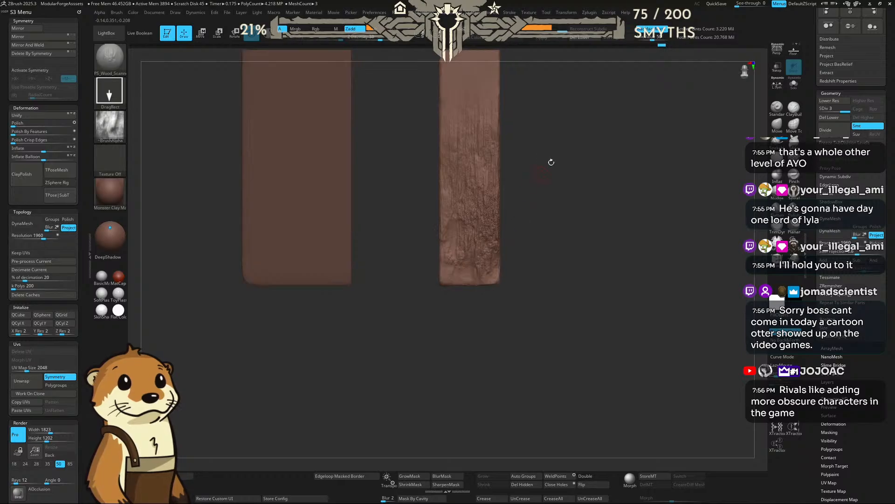
key(ctrl+z)
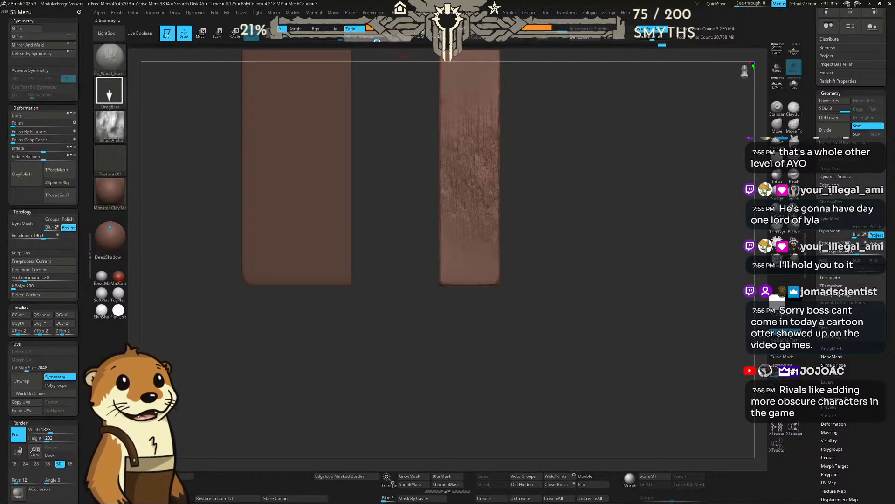
drag(476, 241, 494, 281)
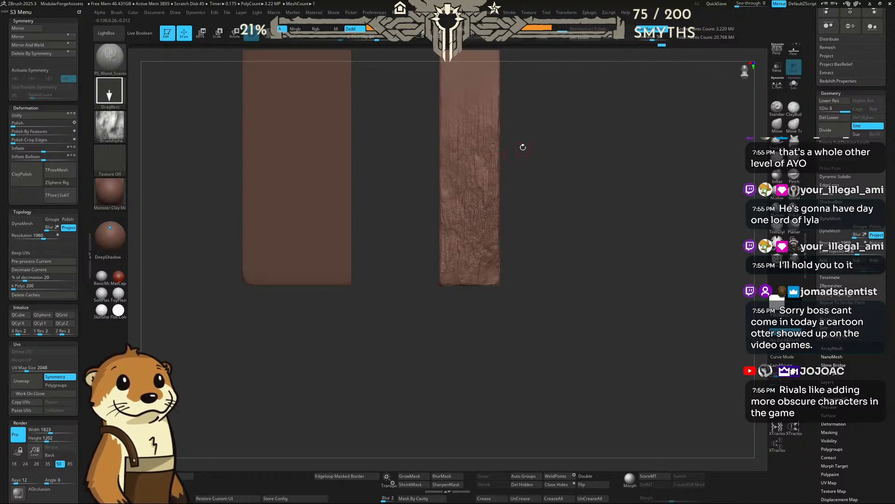
Step: Push the bulging textured faces of the narrow plank's lower end back in line from both side views with the Move brush
drag(522, 146, 504, 194)
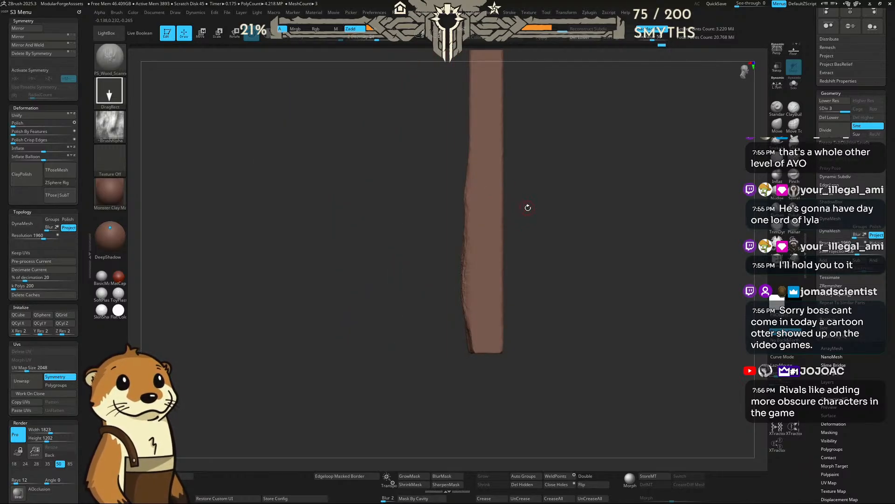
key(b)
key(v)
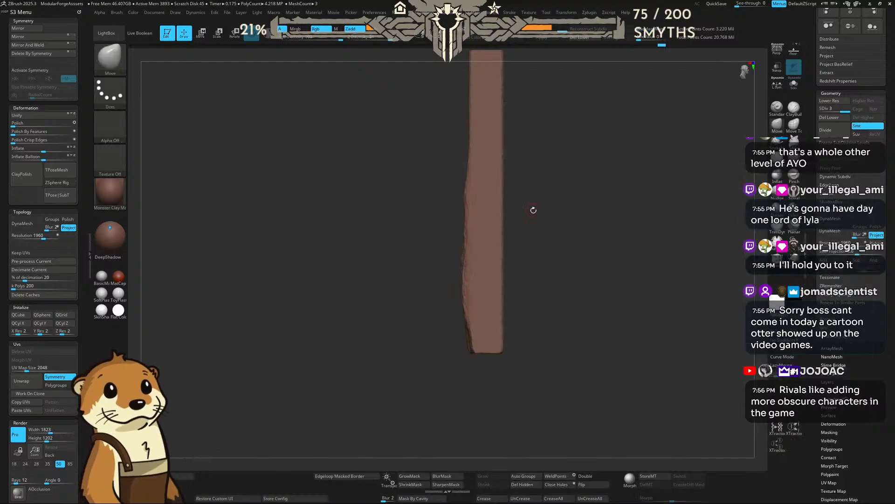
key(space)
mouse_move(460, 207)
mouse_down()
mouse_move(467, 204)
mouse_move(473, 297)
mouse_up()
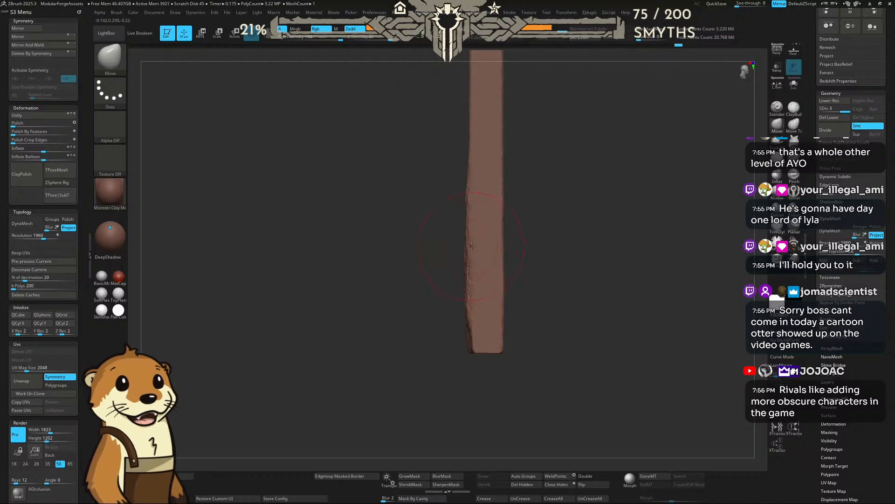
drag(468, 244, 472, 238)
drag(469, 201, 472, 199)
drag(469, 265, 471, 265)
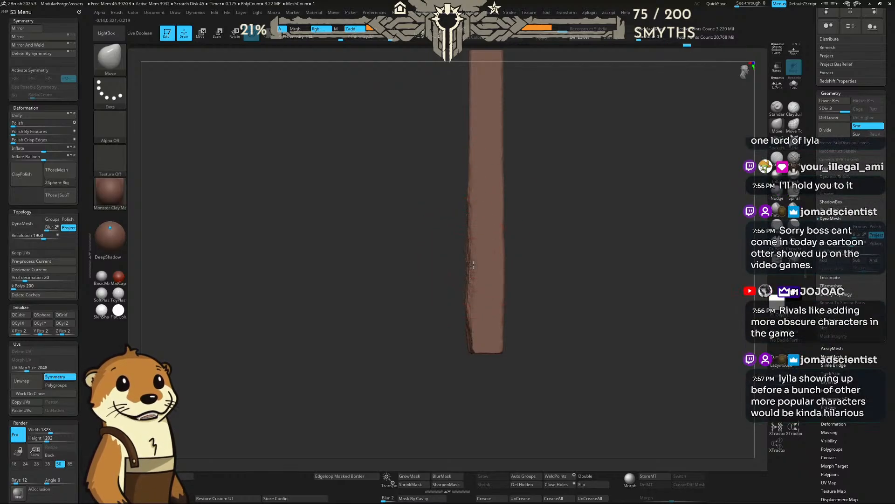
drag(468, 306, 473, 307)
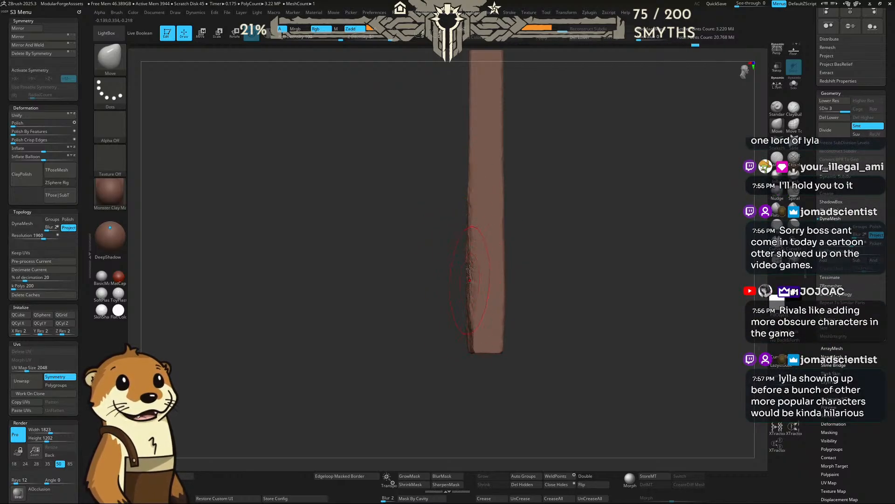
drag(522, 202, 602, 199)
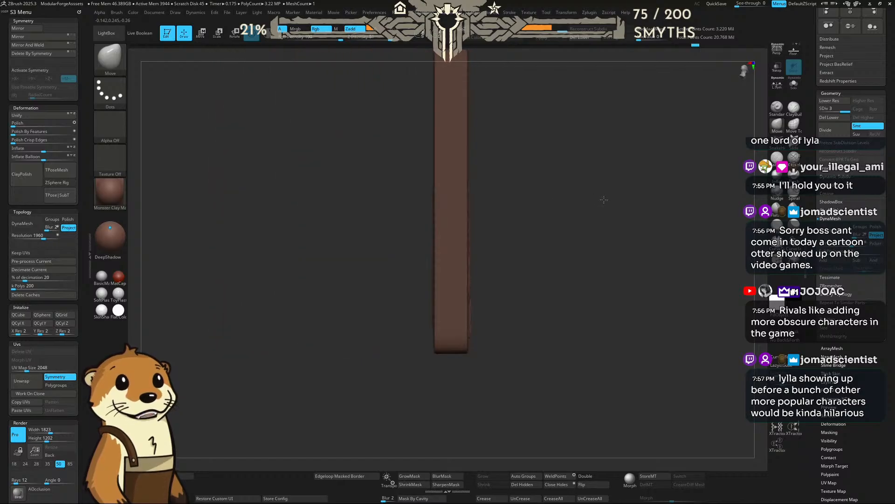
drag(471, 256, 470, 256)
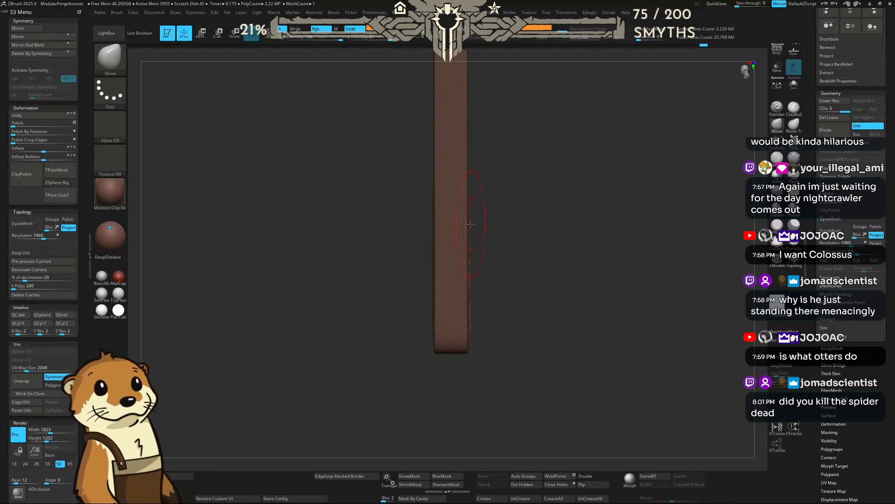
ctrl+shift+click(502, 239)
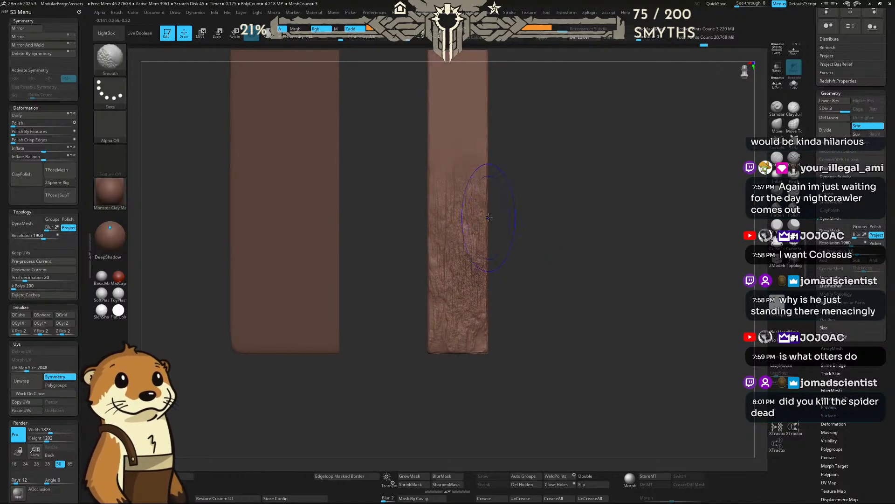
Step: Load a straight-grained PS_Wood_Scanned brush from the brush library's WoodBrush folder
drag(534, 149, 515, 190)
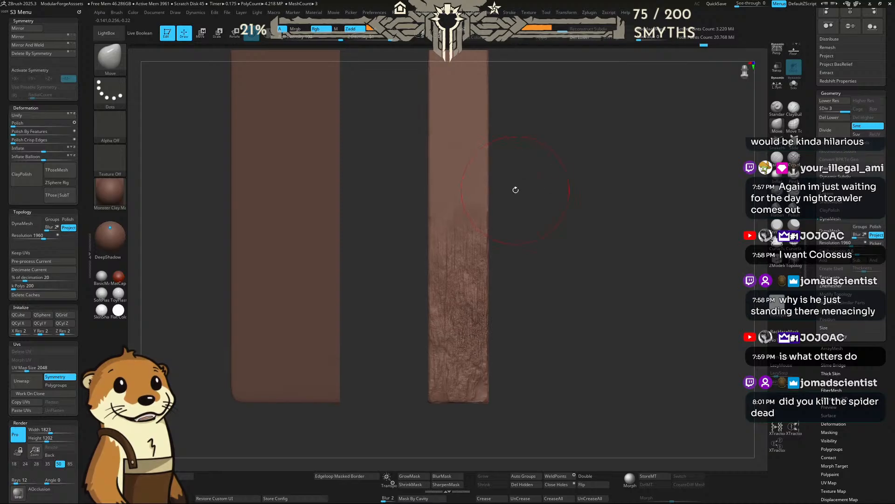
drag(538, 158, 473, 211)
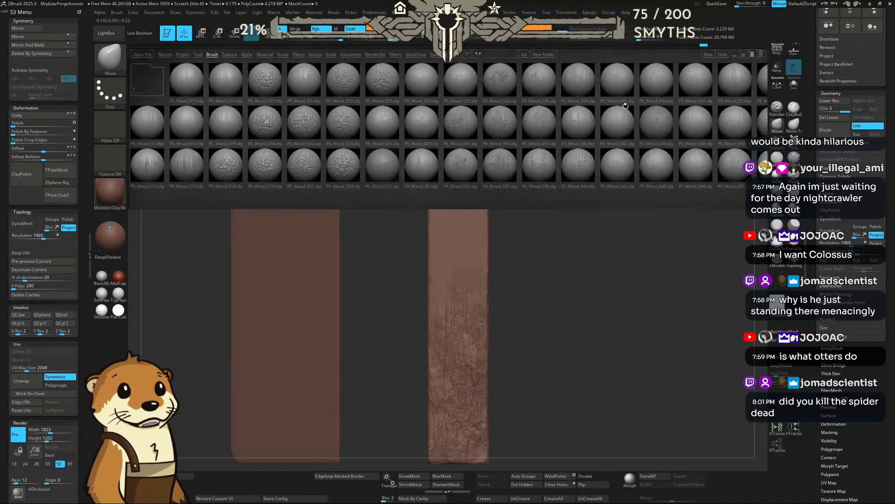
mouse_move(630, 112)
mouse_down()
mouse_move(387, 176)
mouse_move(346, 160)
mouse_move(542, 131)
mouse_move(401, 158)
mouse_up()
drag(590, 111, 453, 136)
drag(641, 111, 591, 117)
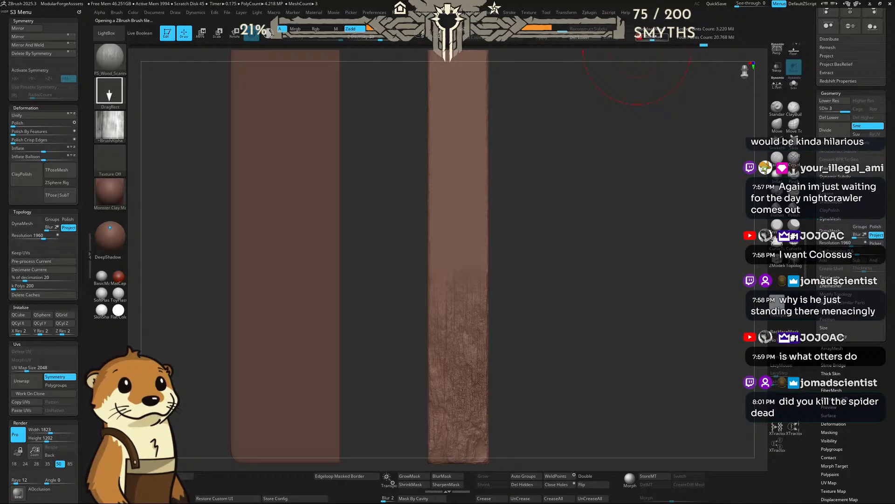
Step: Try stamping the straight grain up the narrow plank's bare middle above the textured lower end, and undo the stamps
mouse_move(452, 160)
mouse_down()
mouse_move(451, 145)
mouse_move(443, 186)
mouse_move(458, 239)
mouse_move(436, 294)
mouse_move(438, 324)
mouse_up()
key(ctrl+z)
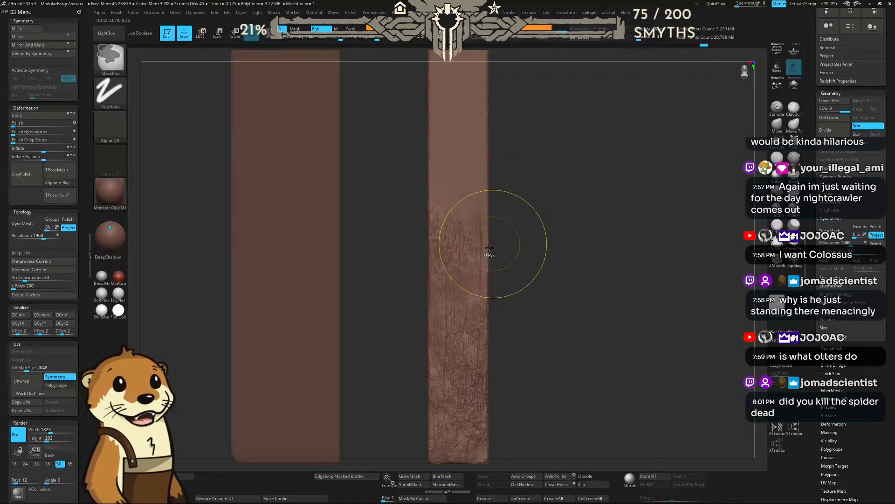
key(ctrl+z)
drag(453, 260, 437, 334)
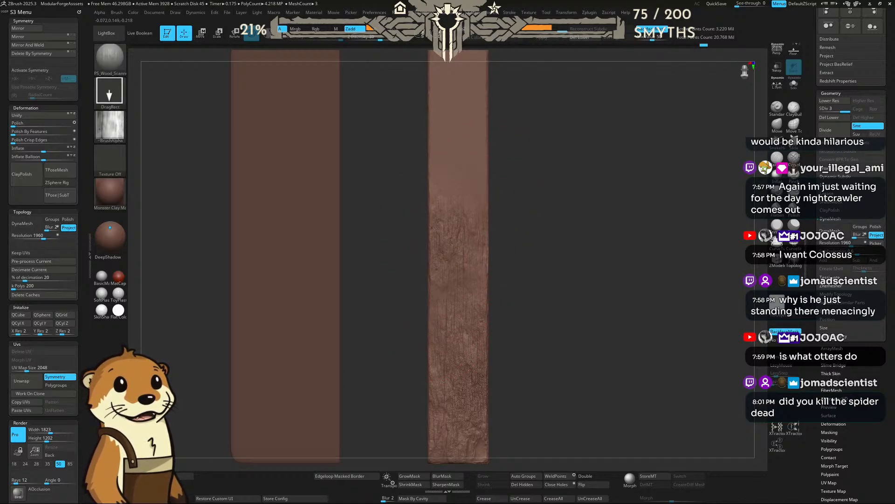
alt+drag(546, 226, 534, 262)
alt+drag(513, 187, 511, 226)
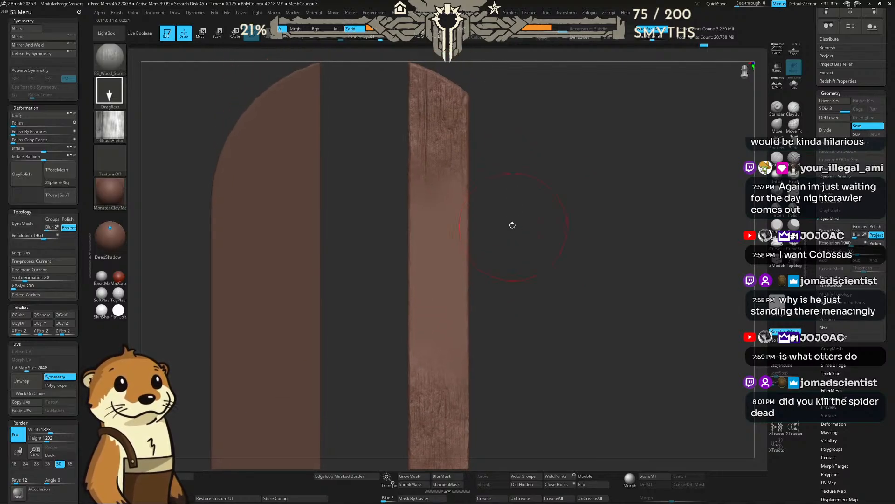
alt+drag(524, 264, 513, 202)
mouse_move(442, 273)
mouse_down()
mouse_move(452, 154)
mouse_move(457, 238)
mouse_move(448, 286)
mouse_move(447, 189)
mouse_move(472, 177)
mouse_move(452, 176)
mouse_move(452, 166)
mouse_move(459, 196)
mouse_move(438, 223)
mouse_up()
drag(525, 200, 571, 202)
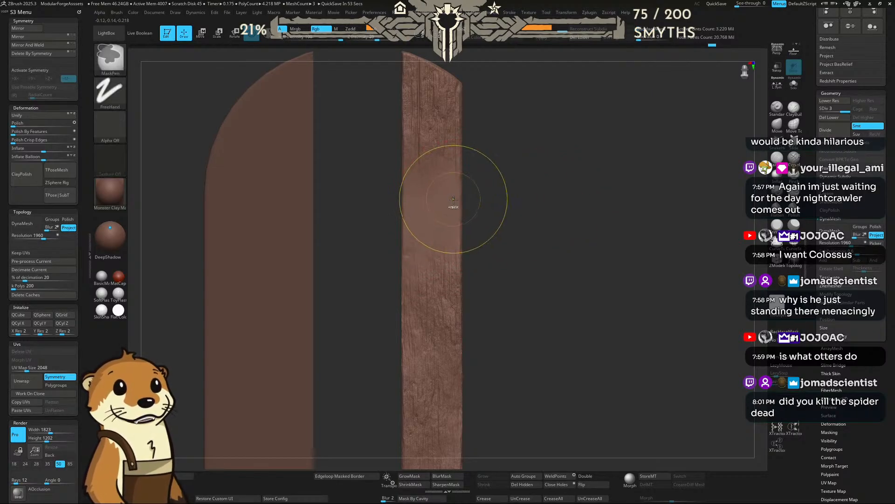
Step: Adjust the brush's Z Intensity and stamp the straight grain in two overlapping passes up the narrow plank's middle
drag(488, 295, 525, 169)
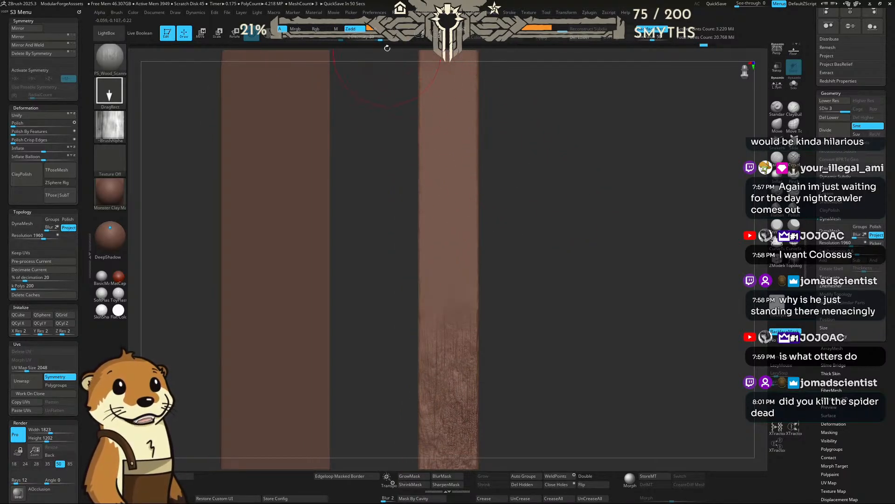
drag(369, 40, 373, 41)
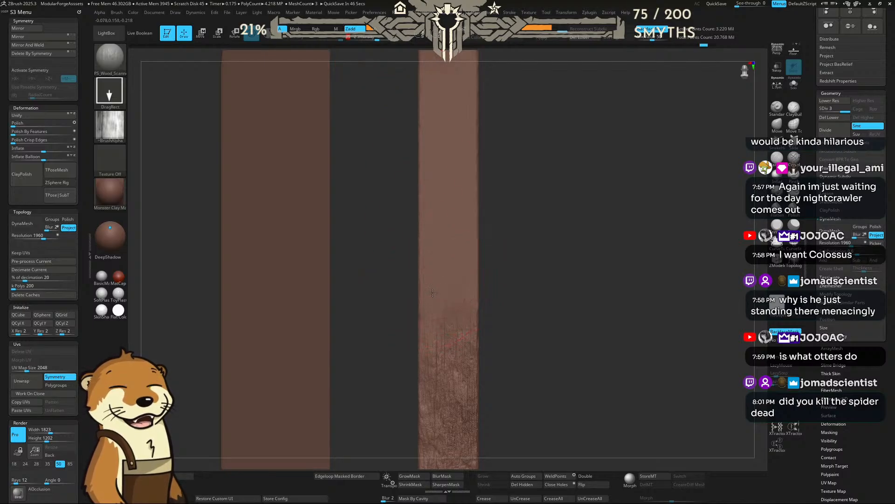
drag(432, 293, 436, 396)
drag(466, 200, 467, 81)
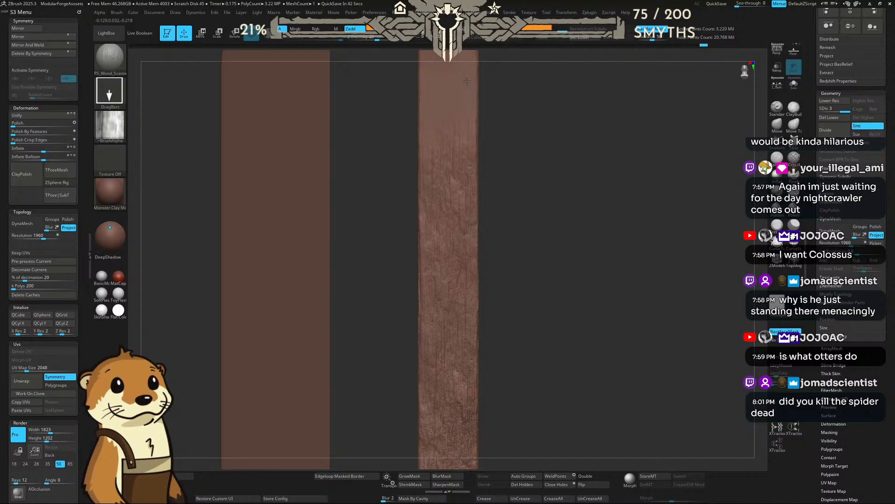
mouse_move(500, 132)
mouse_down()
mouse_move(512, 166)
mouse_move(482, 168)
mouse_move(505, 148)
mouse_up()
Step: Load a rough-bark PS_Wood_Scanned brush and try stamping it across the bare gap below the narrow plank's upper grain, undoing the stamp
key(comma)
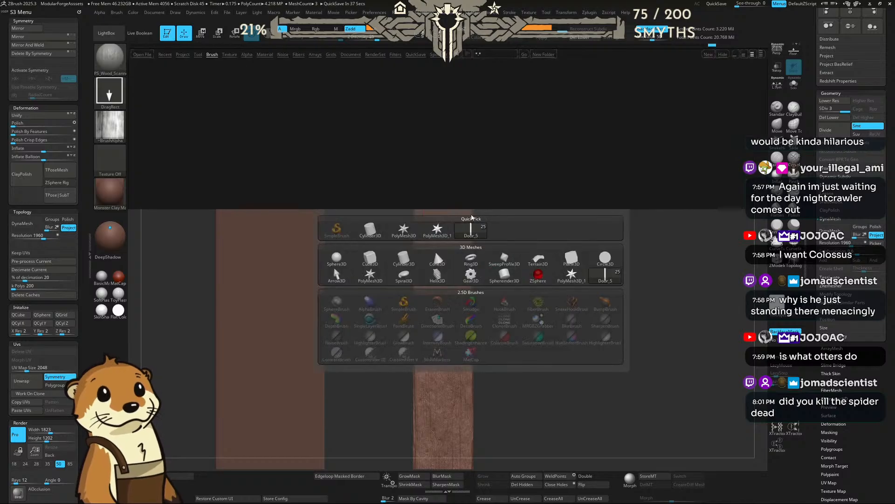
scroll(499, 126, down, 10)
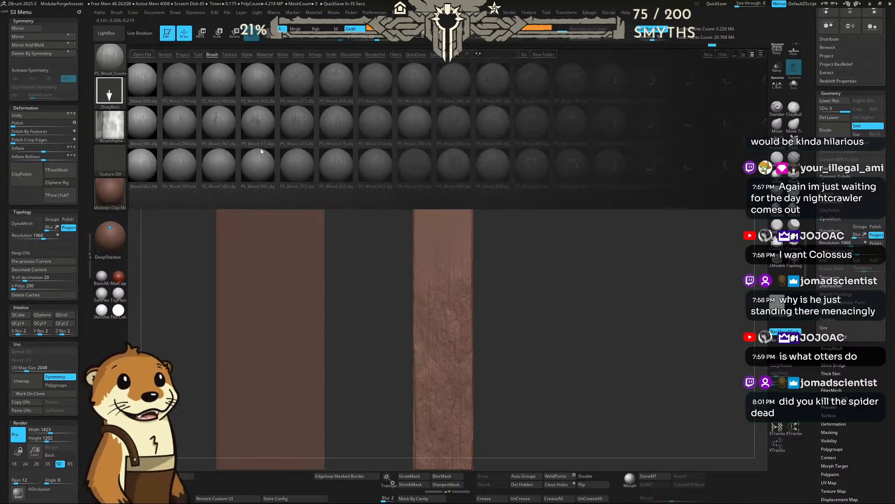
scroll(504, 115, down, 6)
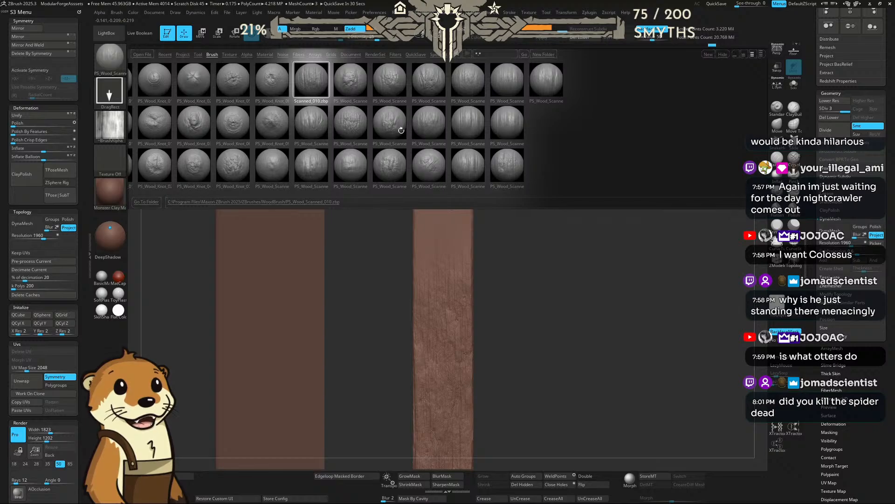
double_click(401, 167)
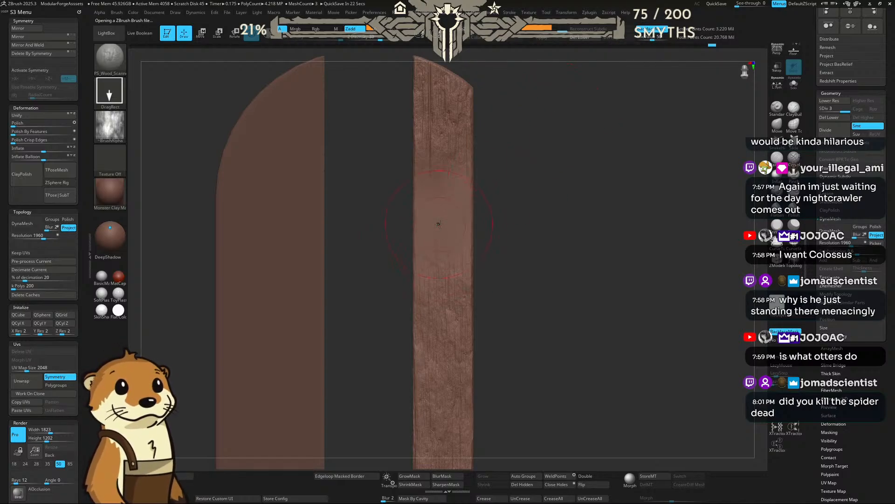
drag(450, 243, 435, 129)
key(ctrl+z)
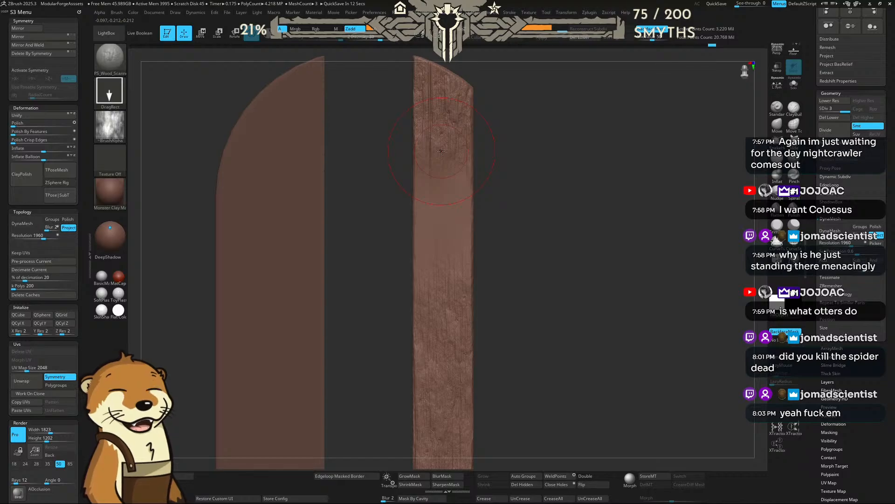
Step: Load a straight-grained PS_Wood_Scanned brush from the brush library's WoodBrush folder to replace the rough-bark brush
key(comma)
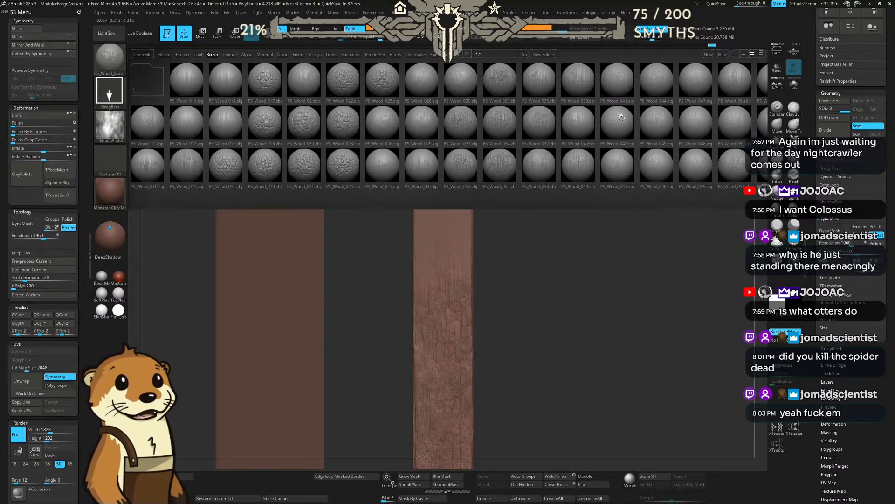
double_click(622, 117)
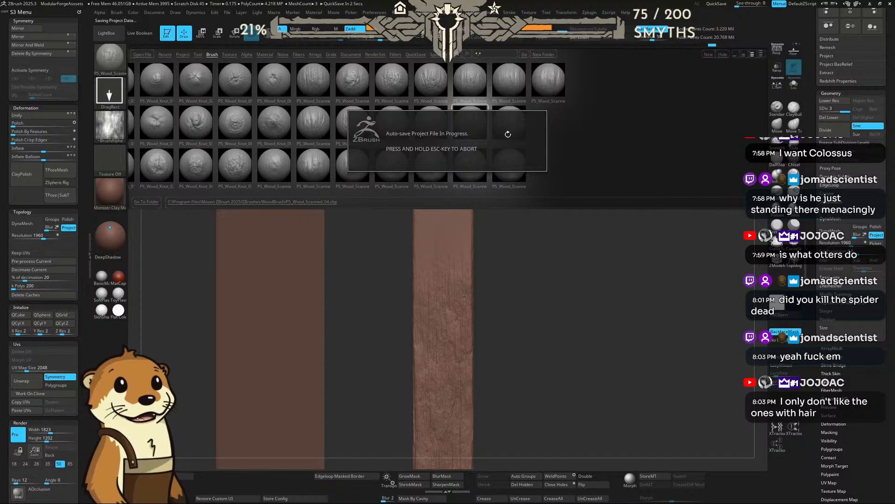
double_click(512, 130)
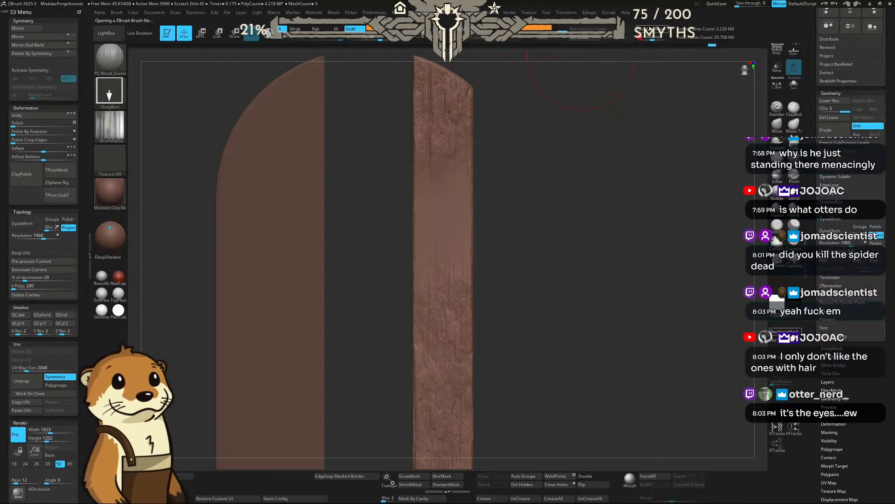
Step: Undo a trial stamp on the narrow plank's bare gap, and stamp the straight grain below its upper grain with an adjusted Z Intensity
drag(439, 224, 441, 324)
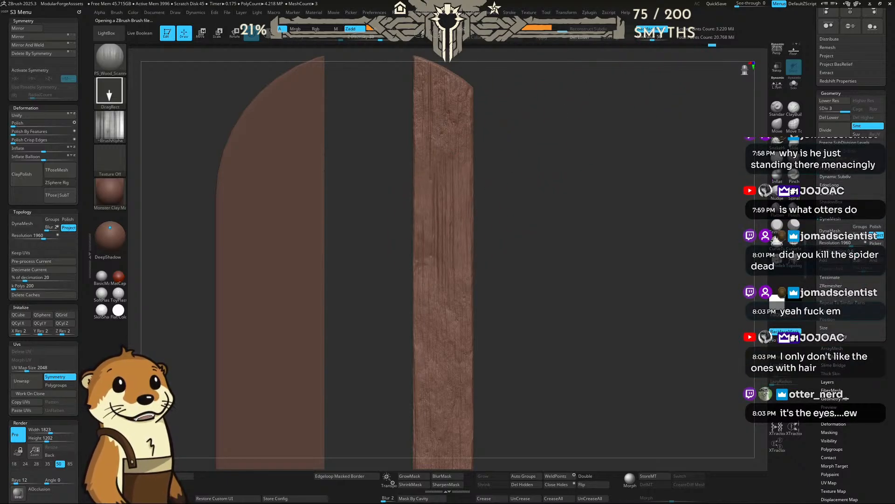
mouse_move(555, 150)
mouse_down()
mouse_move(508, 150)
mouse_move(565, 140)
mouse_move(554, 146)
mouse_up()
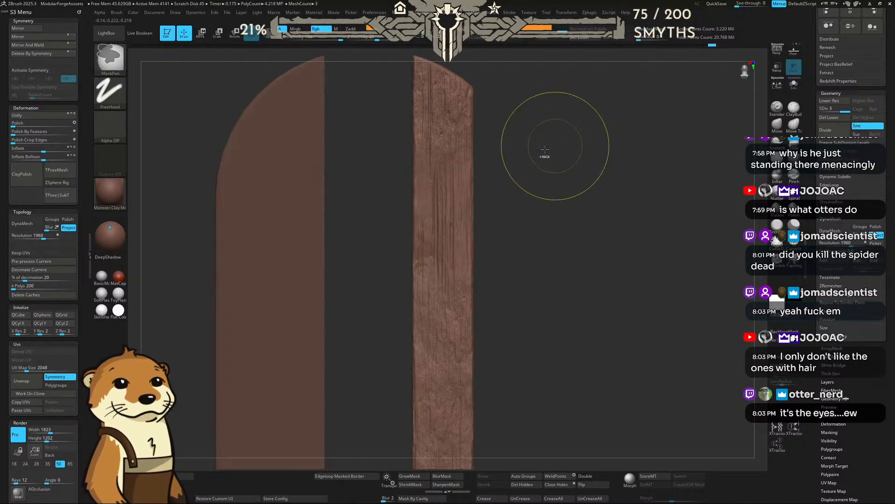
key(ctrl+z)
drag(374, 37, 375, 40)
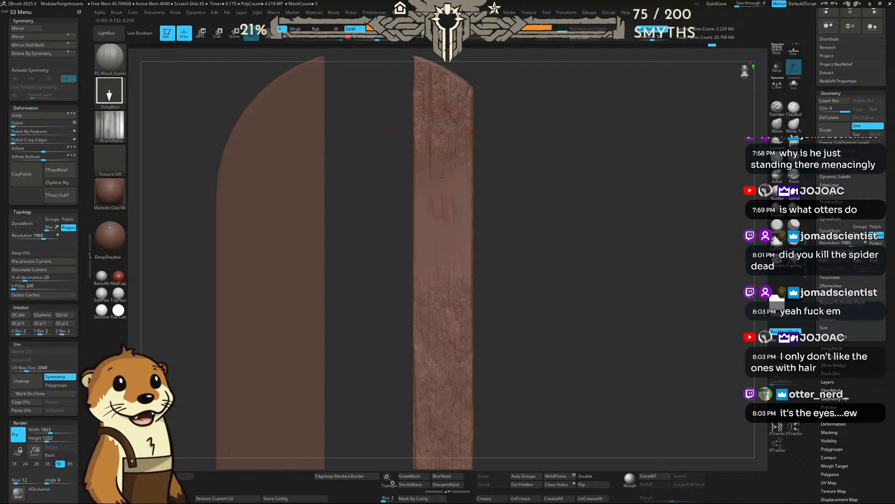
drag(442, 177, 442, 118)
Step: Stamp the straight grain over the narrow plank's top end and down the full length of its outer side
alt+drag(520, 204, 471, 145)
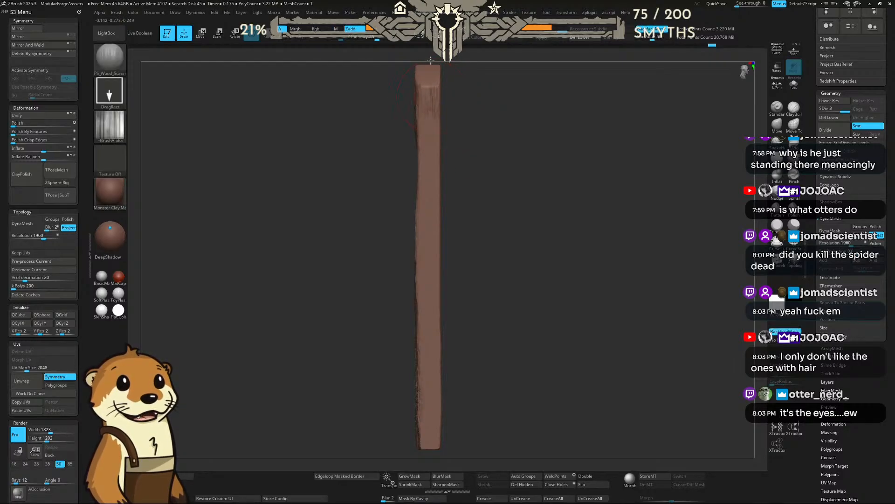
drag(462, 93, 440, 135)
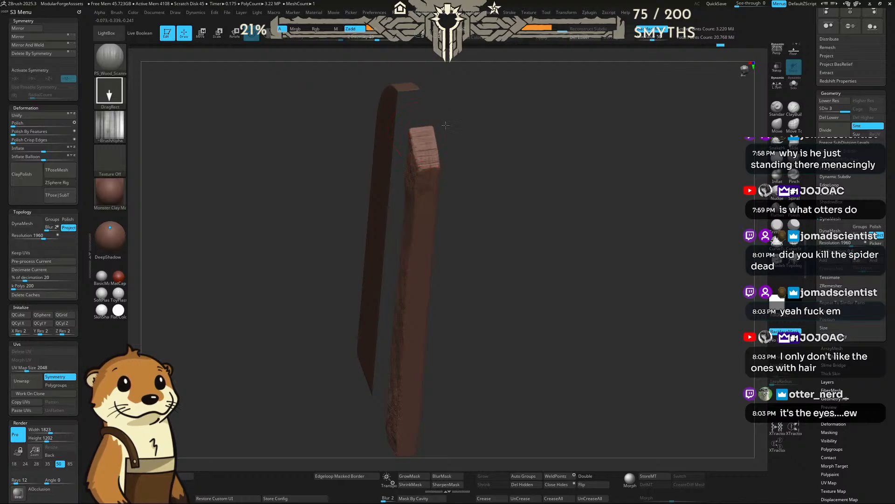
alt+drag(470, 138, 550, 174)
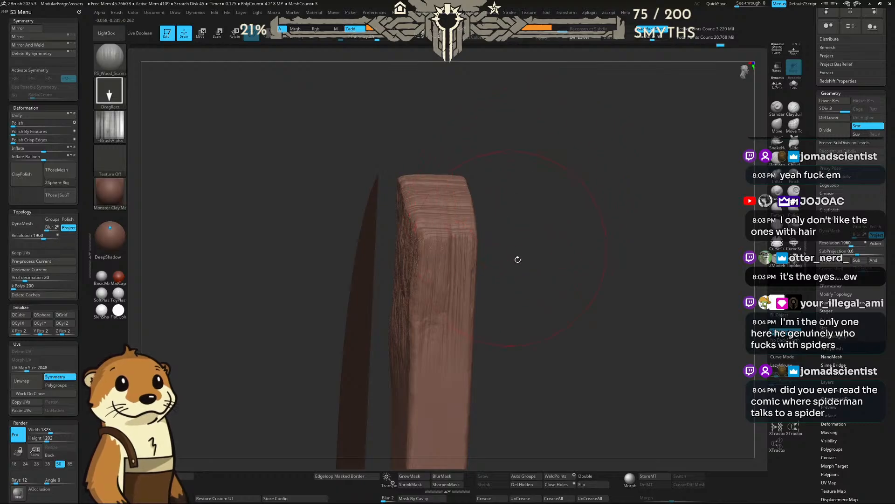
mouse_move(528, 285)
mouse_down()
mouse_move(536, 286)
mouse_move(511, 154)
mouse_move(566, 188)
mouse_move(512, 167)
mouse_move(484, 144)
mouse_move(480, 210)
mouse_move(412, 185)
mouse_move(480, 188)
mouse_move(425, 181)
mouse_up()
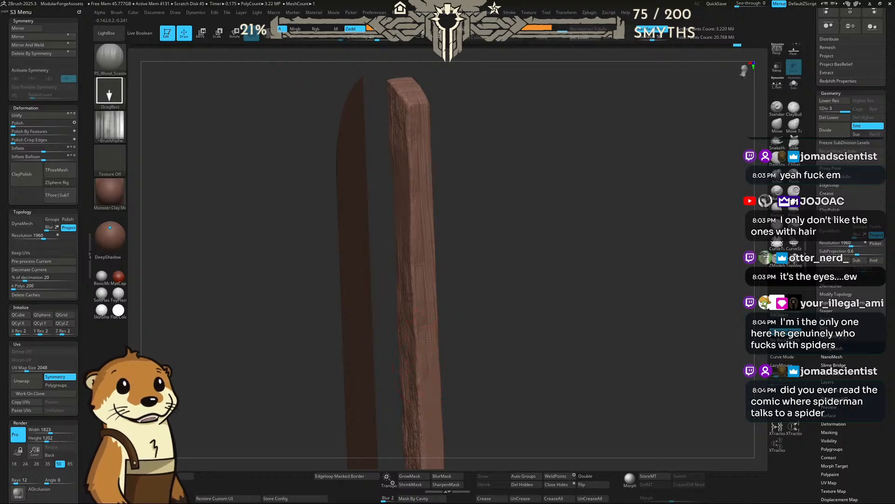
alt+drag(495, 345, 464, 213)
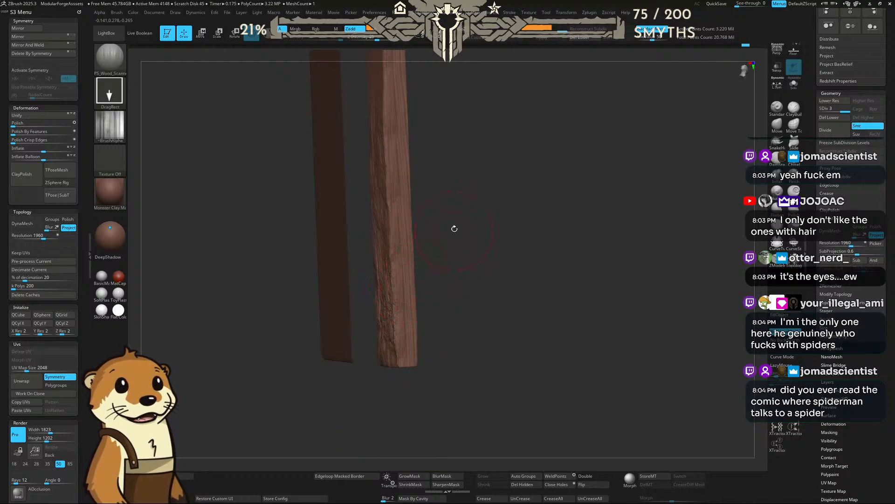
Step: Try stamping the straight grain across the bare middle of the narrow plank's front face, and undo the stamps
mouse_move(455, 228)
mouse_down()
mouse_move(466, 224)
mouse_move(448, 220)
mouse_move(468, 219)
mouse_move(459, 218)
mouse_move(494, 160)
mouse_move(475, 273)
mouse_move(477, 228)
mouse_move(485, 246)
mouse_up()
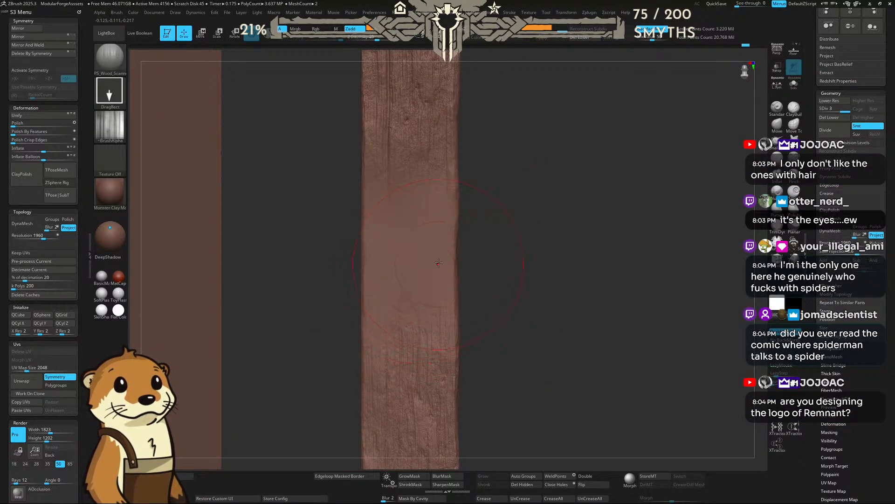
drag(439, 262, 444, 334)
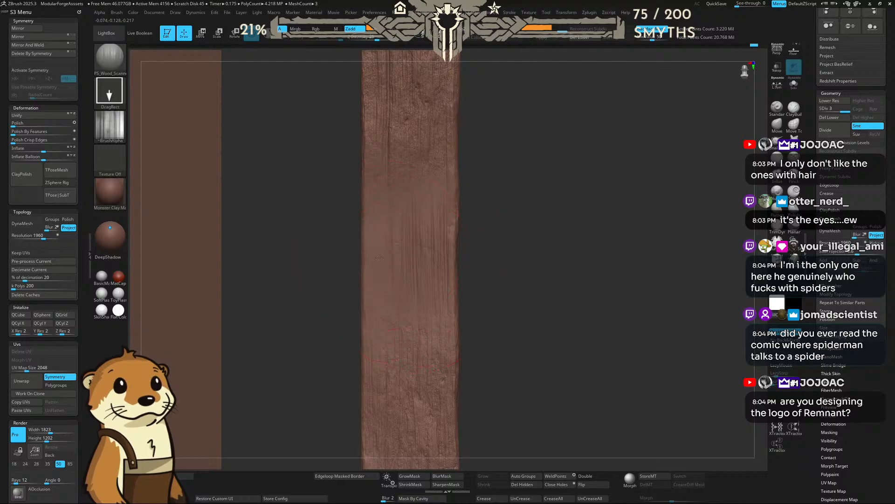
drag(380, 257, 379, 349)
key(ctrl+z)
drag(383, 311, 375, 390)
drag(377, 160, 380, 110)
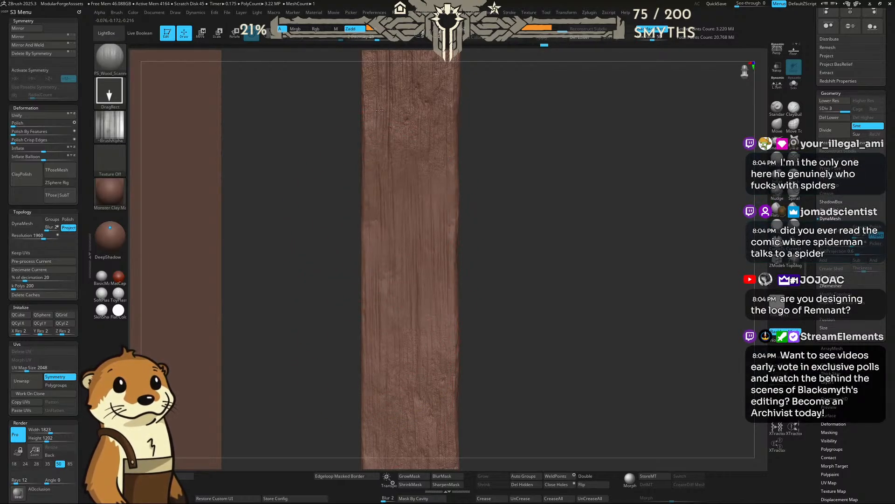
alt+drag(513, 167, 496, 168)
key(ctrl+z)
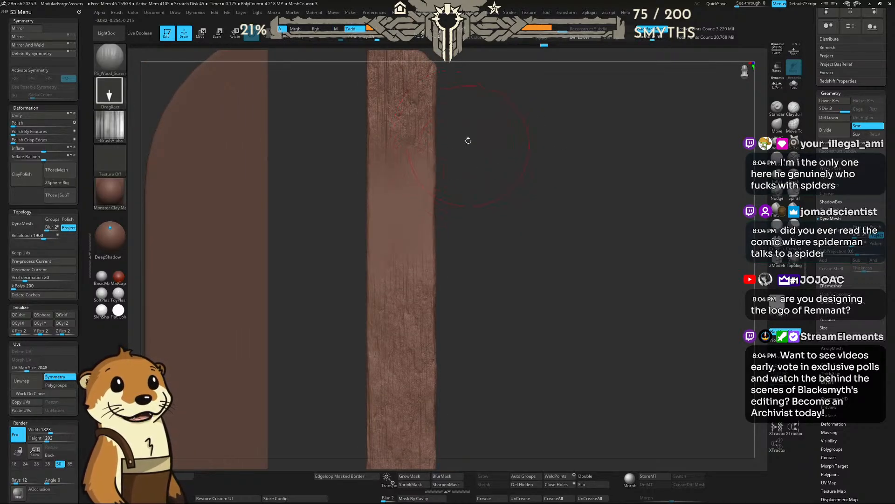
Step: Stamp the straight grain over the upper part of the narrow plank's side facing the wide arched plank, undoing one misplaced stamp
drag(510, 160, 556, 168)
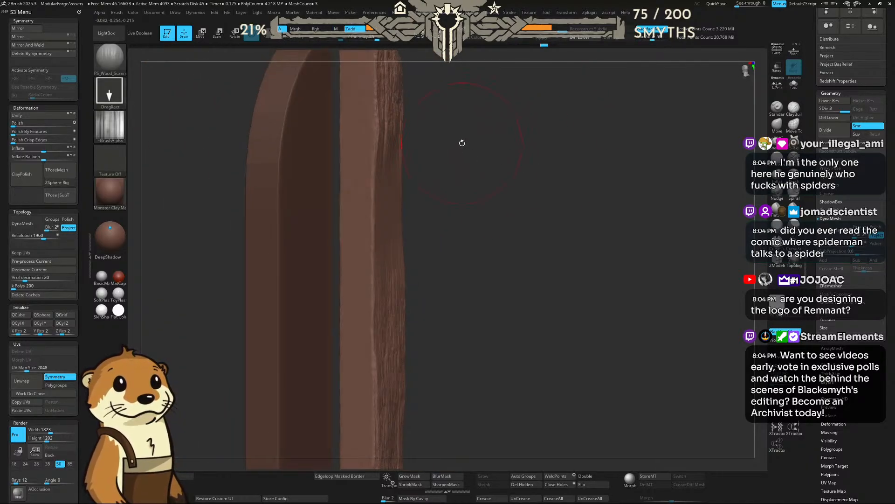
alt+drag(462, 143, 464, 187)
drag(371, 196, 366, 205)
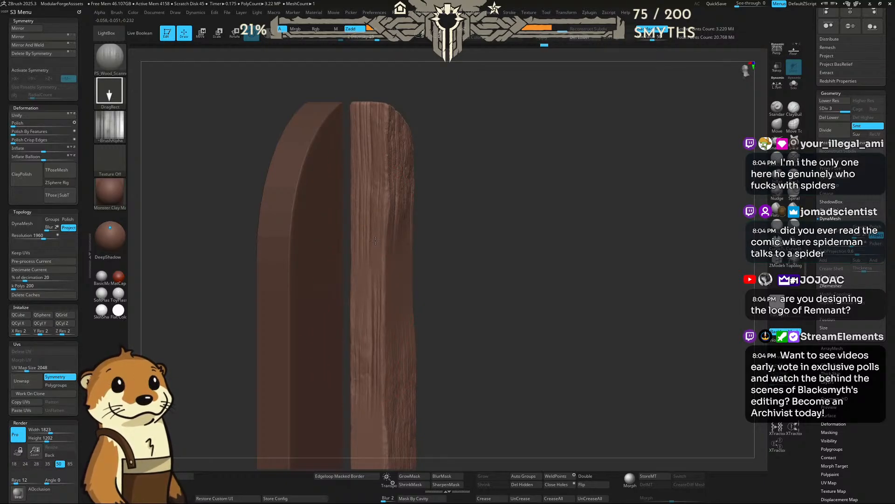
drag(374, 244, 369, 312)
key(ctrl+z)
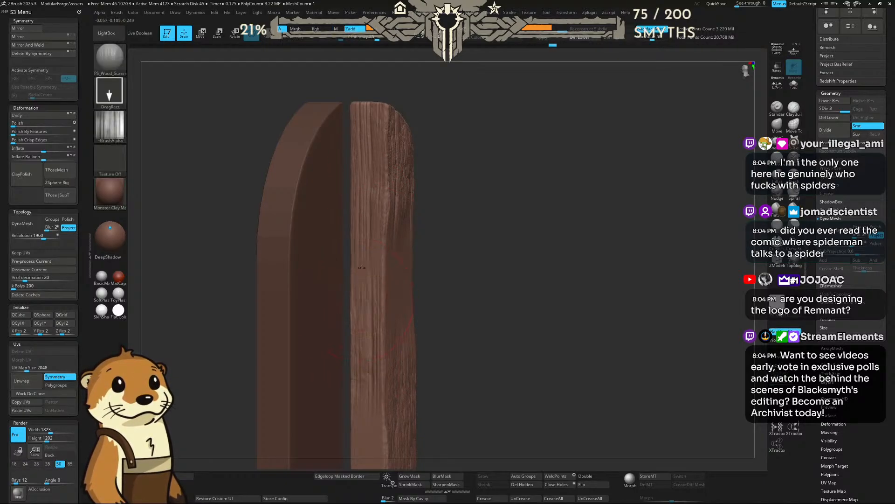
drag(367, 282, 362, 241)
Step: Continue the straight-grain stamps down the same side of the narrow plank to its lower end
alt+drag(454, 293, 439, 142)
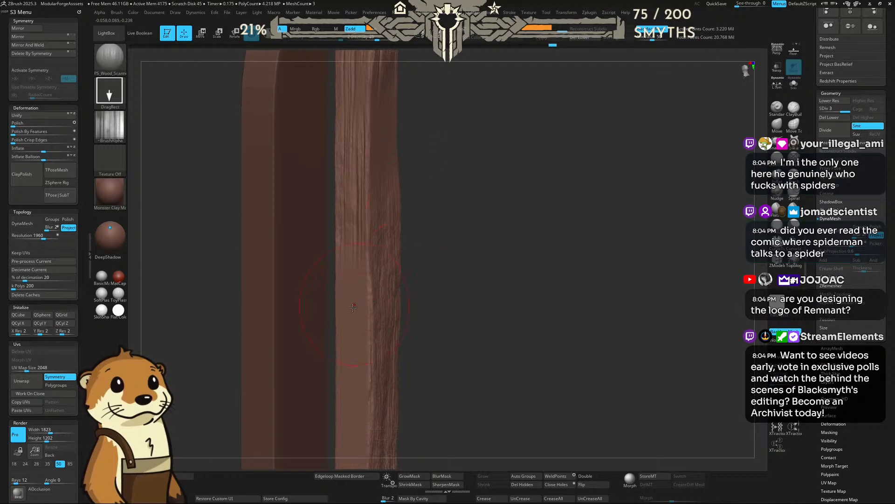
drag(353, 308, 356, 248)
drag(353, 365, 342, 433)
drag(475, 353, 436, 196)
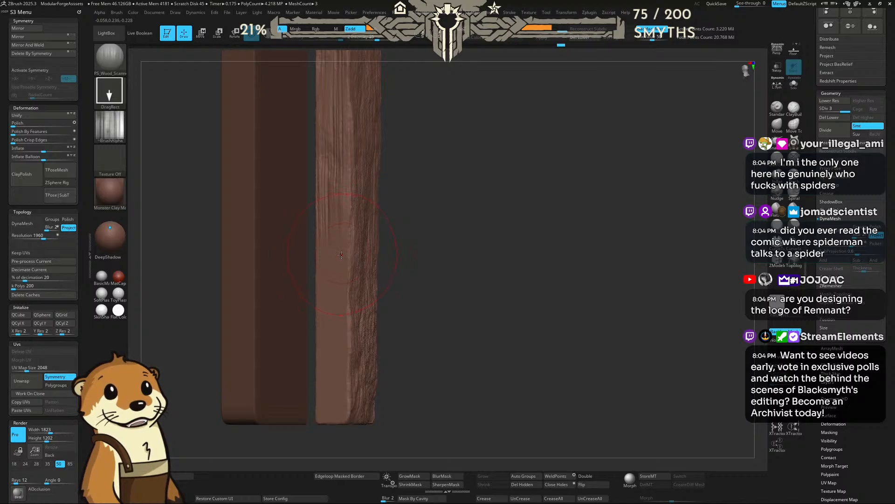
mouse_move(338, 260)
mouse_down()
mouse_move(332, 325)
mouse_move(344, 307)
mouse_up()
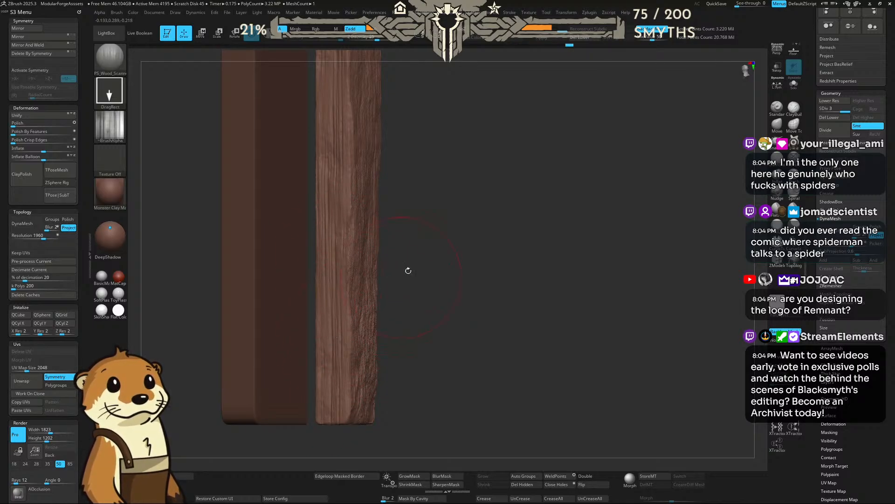
Step: Turn to the back of the planks and select another already loaded PS_Wood_Scanned brush
drag(408, 270, 465, 275)
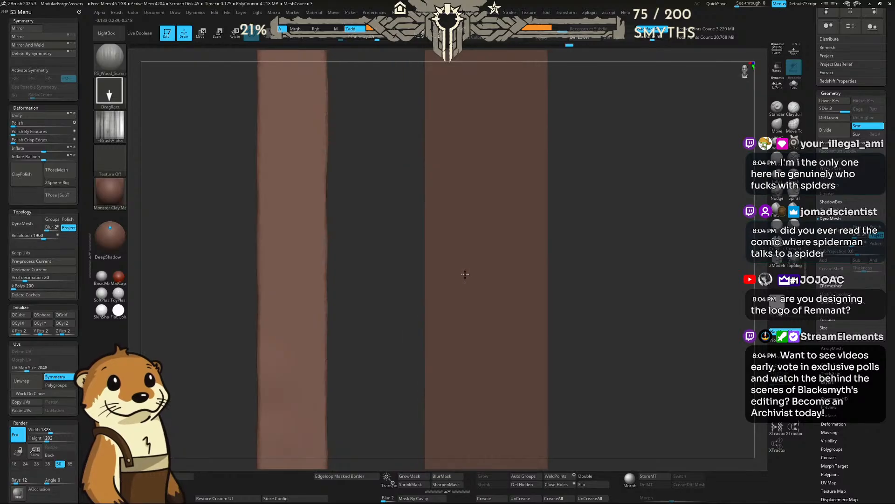
mouse_move(394, 222)
mouse_down()
mouse_move(403, 223)
mouse_move(398, 210)
mouse_up()
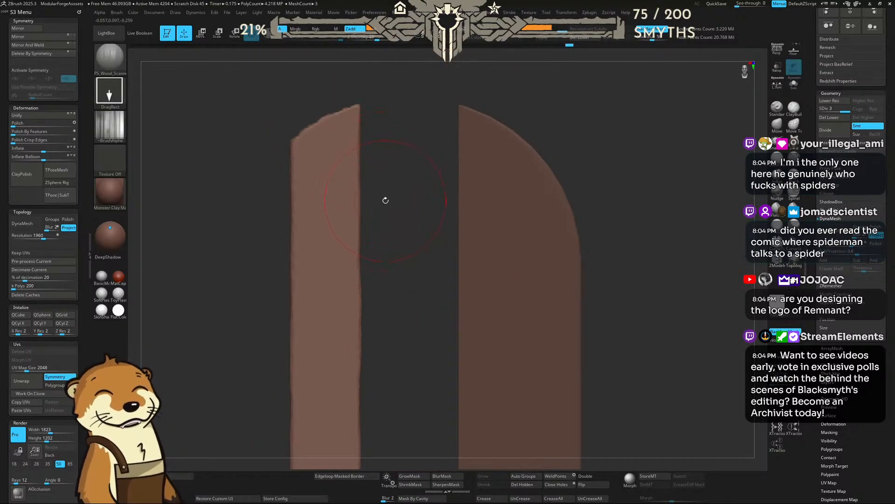
key(comma)
key(comma)
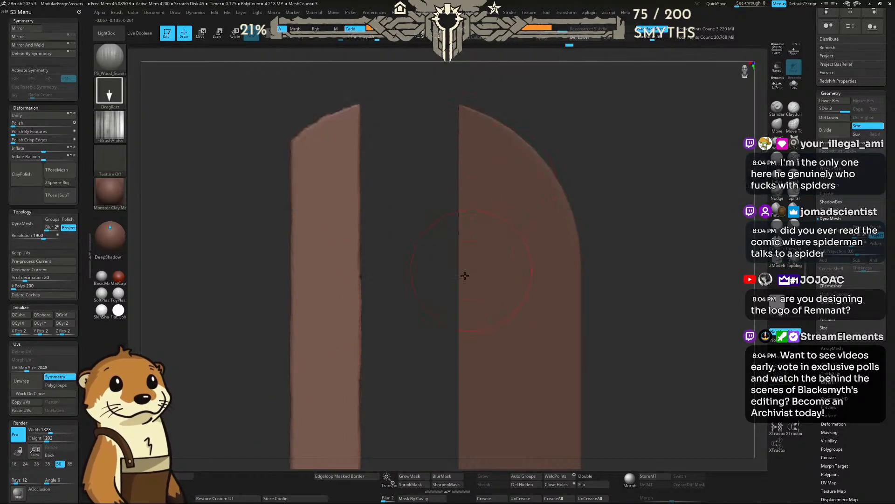
key(b)
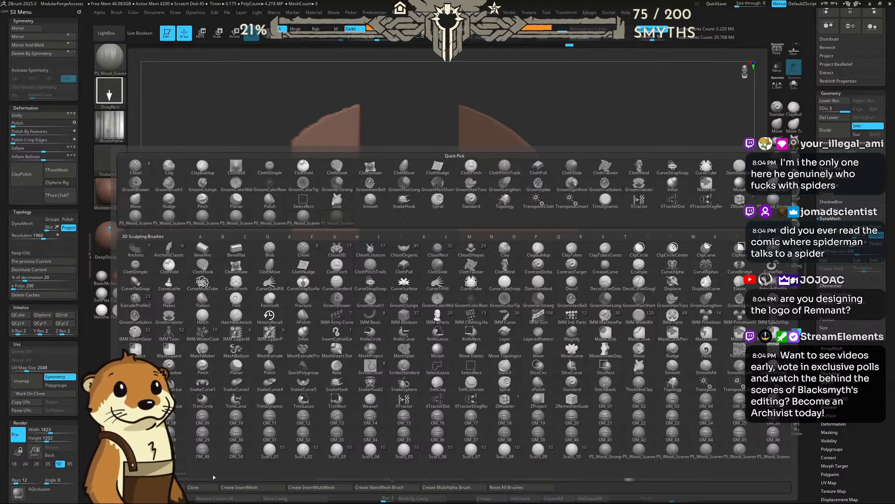
click(712, 450)
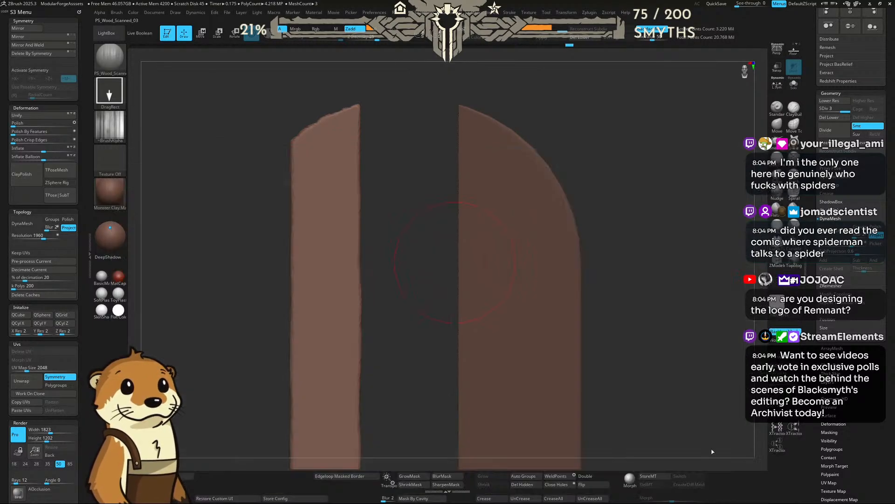
Step: Stamp scanned wood grain over the upper end of the narrow plank's back face, undoing the first attempt
mouse_move(456, 245)
mouse_down()
mouse_move(396, 204)
mouse_move(410, 252)
mouse_move(401, 261)
mouse_move(403, 189)
mouse_up()
key(ctrl+z)
drag(401, 289, 400, 220)
drag(455, 210, 414, 189)
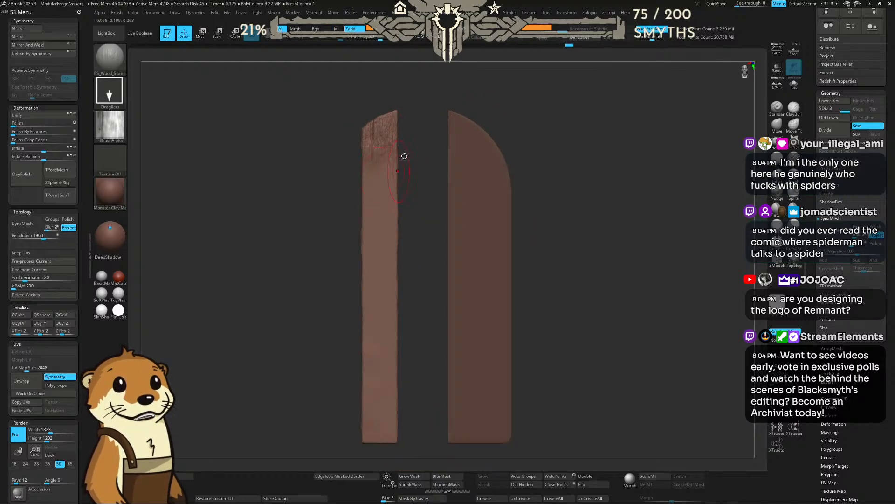
alt+drag(420, 127, 442, 206)
Step: Try stamping scanned grain patches down the narrow plank's back face below its textured top, and undo the stamps
drag(408, 256, 375, 274)
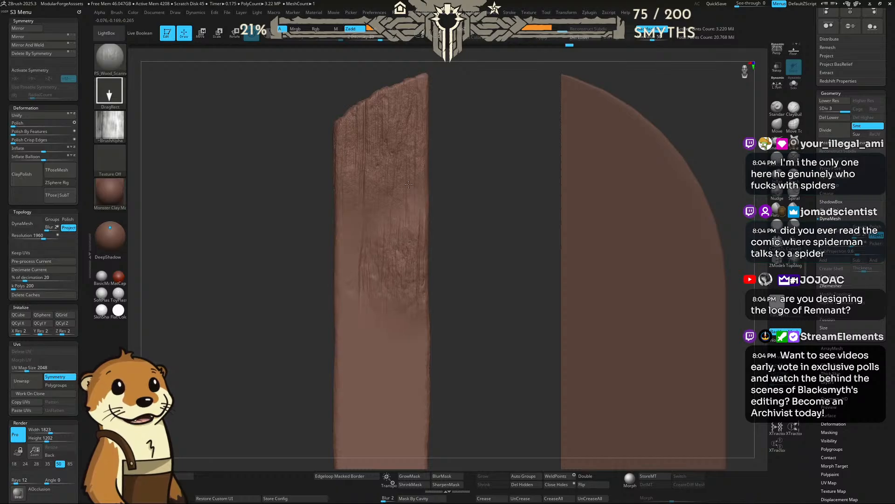
mouse_move(349, 305)
mouse_down()
mouse_move(343, 261)
mouse_move(380, 308)
mouse_move(404, 266)
mouse_up()
key(ctrl+z)
drag(346, 367, 350, 446)
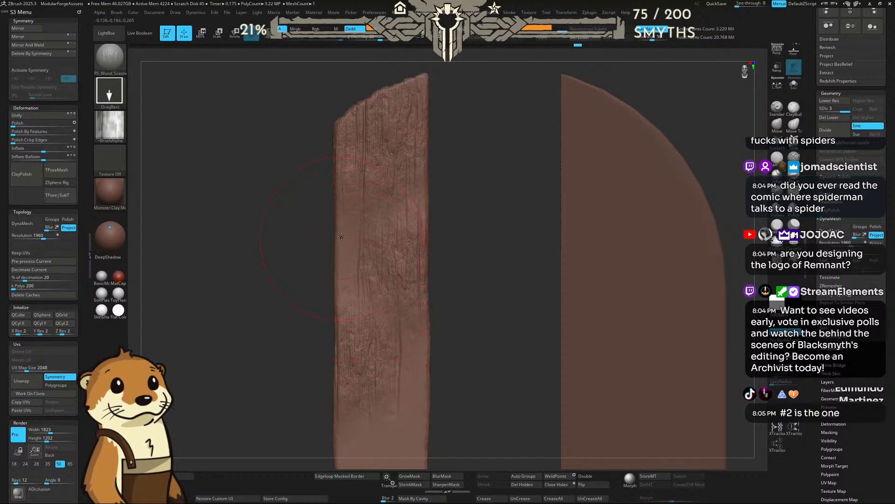
drag(345, 276, 345, 326)
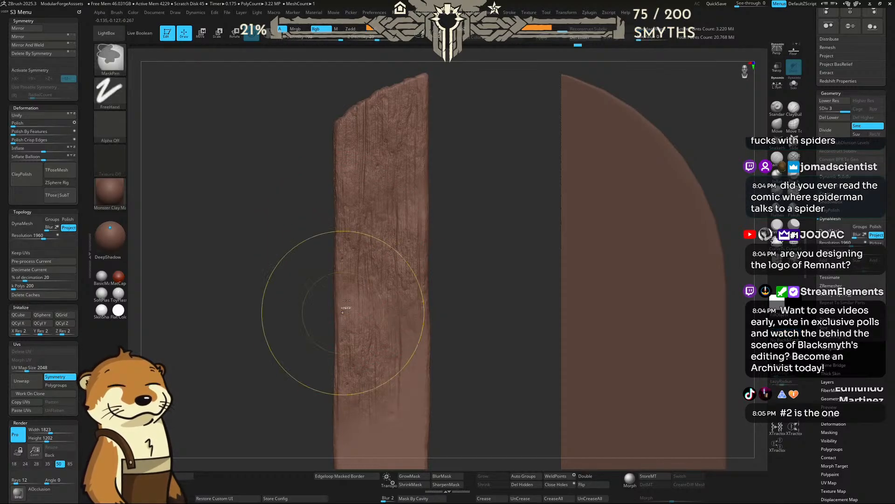
key(ctrl+z)
key(ctrl+z)
key(ctrl+z)
Step: Stamp one large grain patch below the back face's textured top, and undo a further stamp lower down
drag(415, 248, 422, 357)
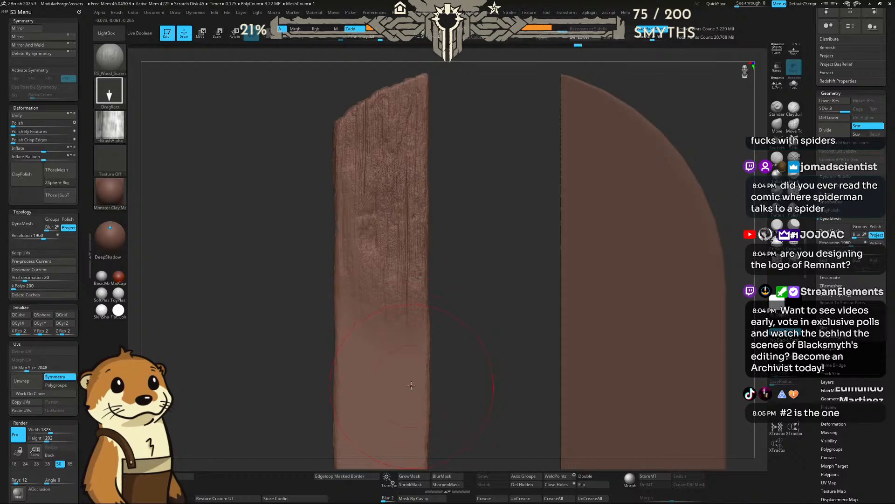
drag(409, 401, 410, 458)
key(ctrl+z)
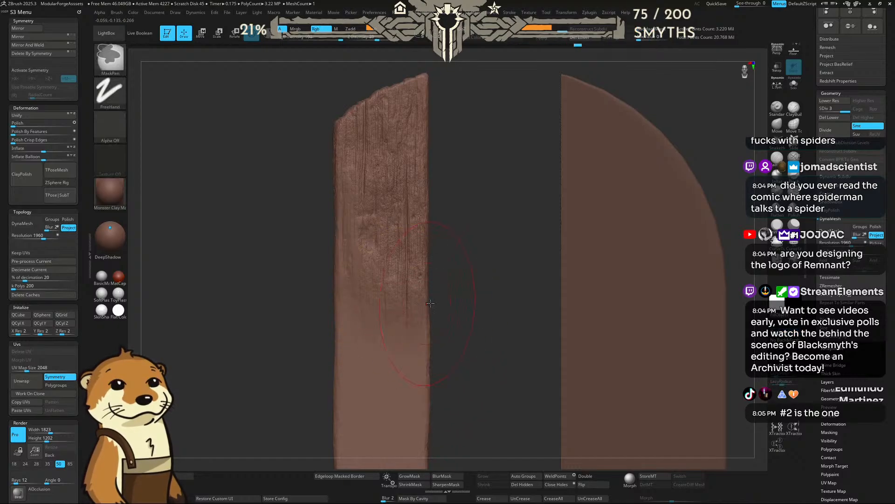
Step: Try stamping another already loaded PS_Wood_Scanned brush on the narrow plank's bare back face below its textured top, and undo the stamp
mouse_move(461, 329)
alt+mouse_down()
mouse_move(439, 242)
mouse_move(425, 252)
alt+mouse_up()
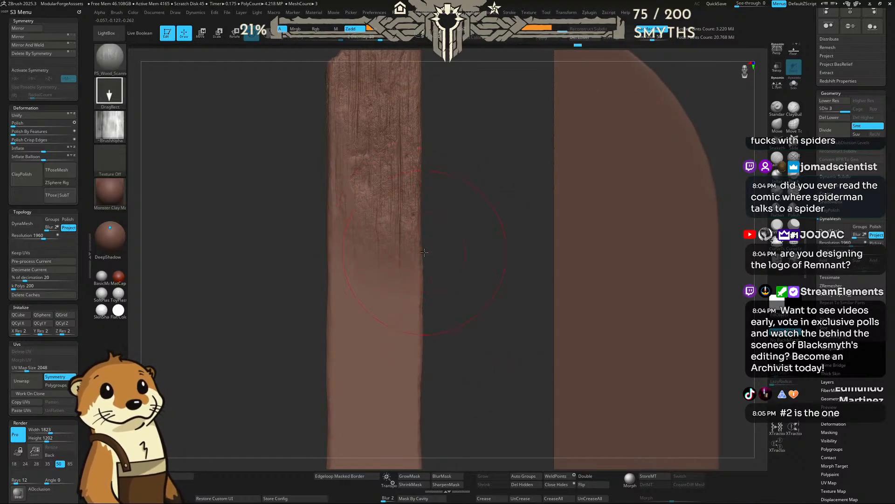
key(comma)
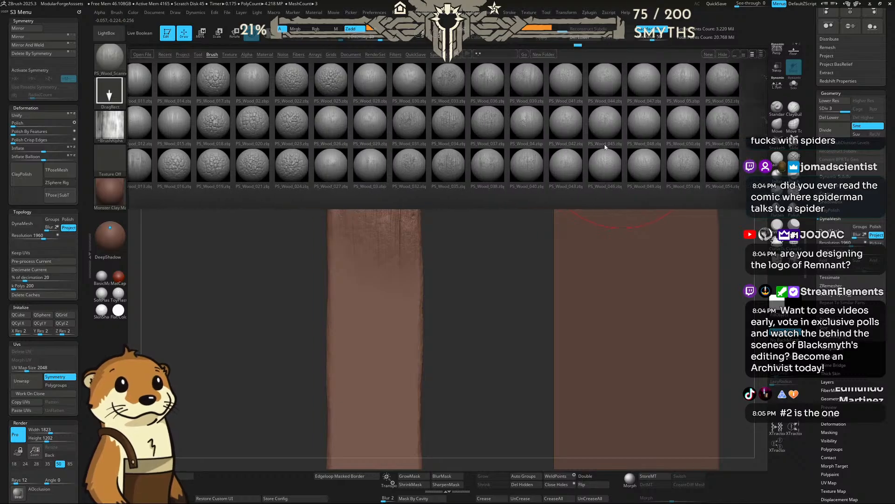
key(comma)
key(b)
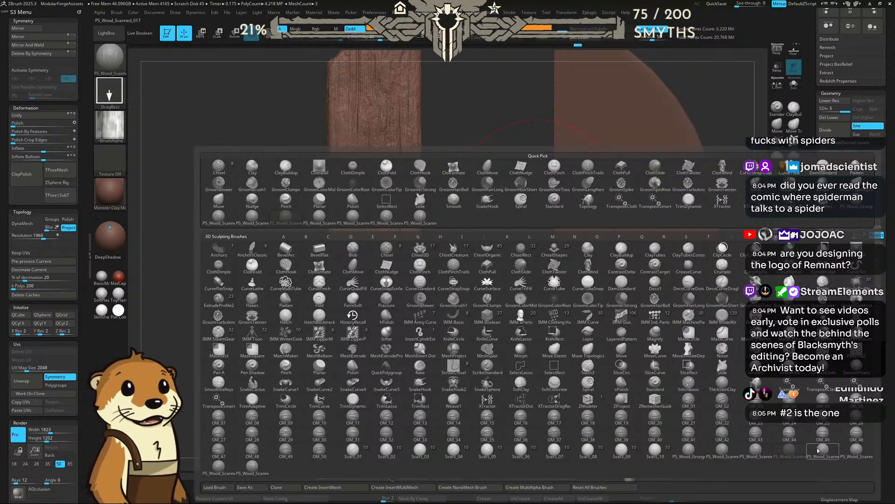
click(753, 452)
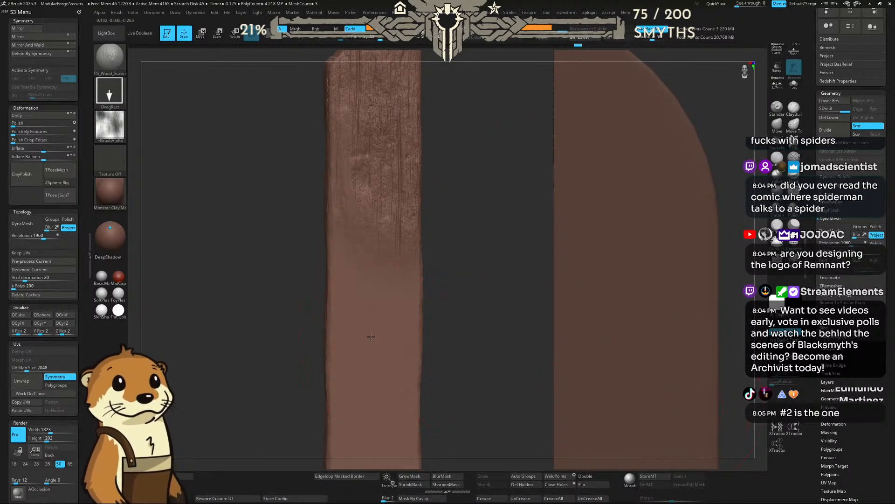
mouse_move(371, 337)
mouse_down()
mouse_move(387, 401)
mouse_move(378, 396)
mouse_up()
key(ctrl+z)
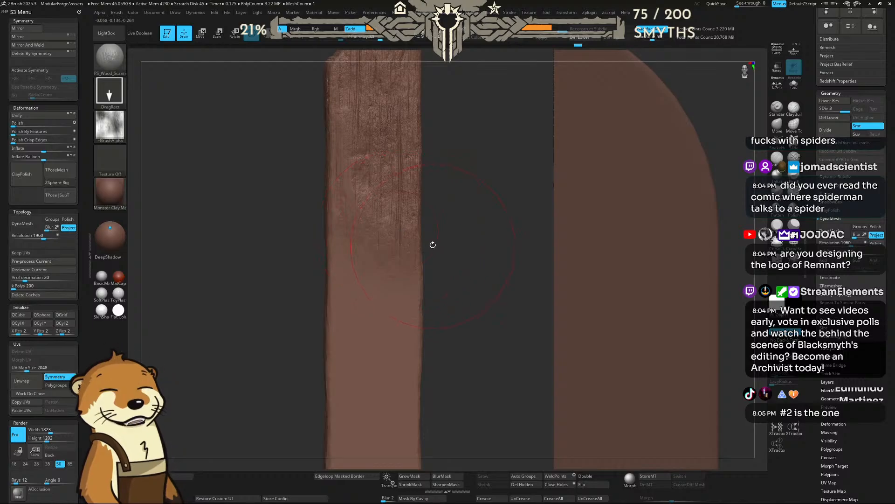
Step: Load a different PS_Wood_Scanned brush from the brush library and stamp its grain around the lower limit of the narrow plank's textured back face
key(comma)
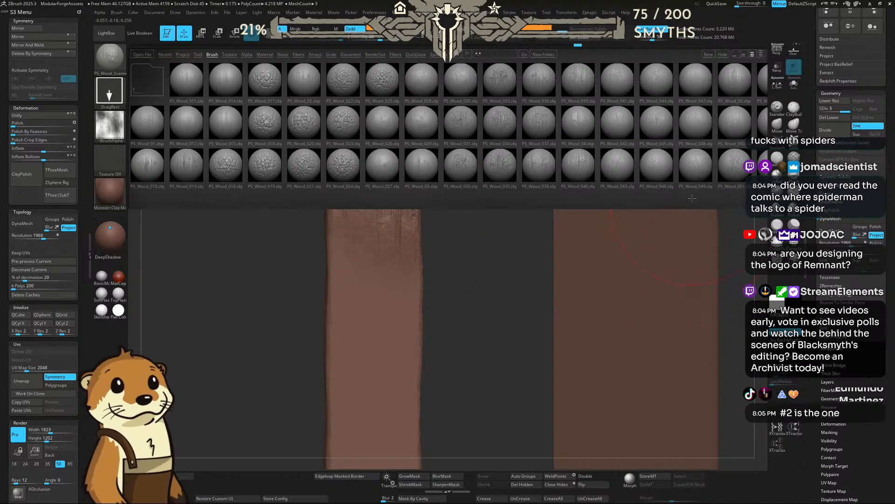
mouse_move(692, 198)
mouse_down()
mouse_move(586, 151)
mouse_move(414, 134)
mouse_move(469, 141)
mouse_up()
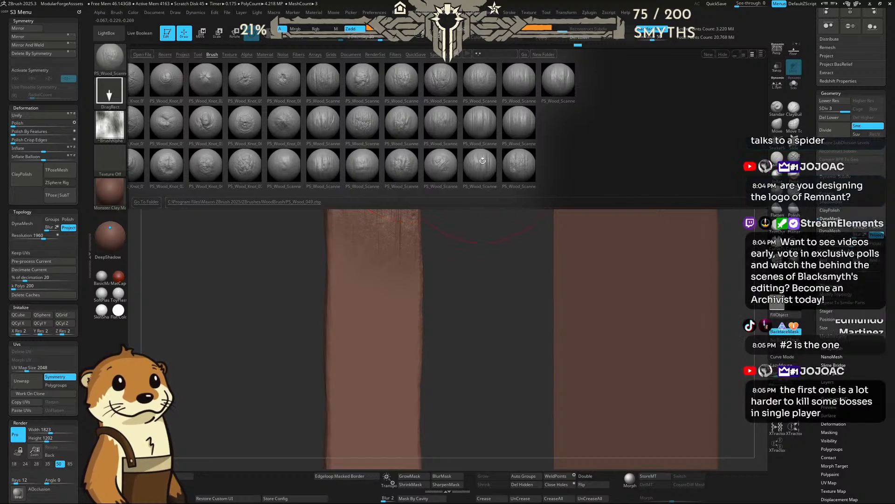
double_click(508, 130)
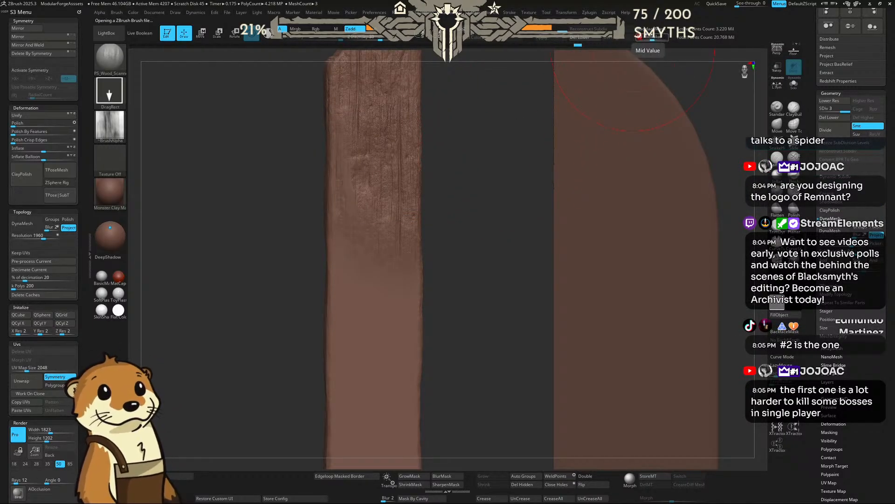
drag(366, 330, 348, 327)
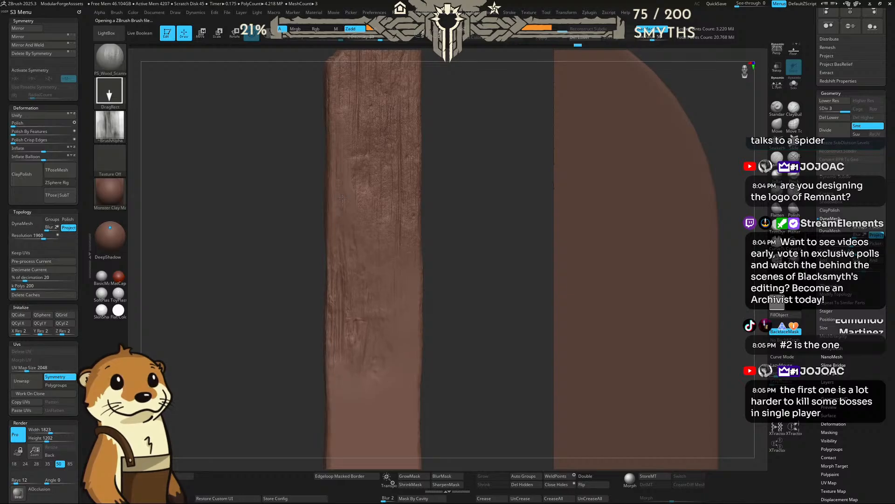
drag(349, 194, 352, 180)
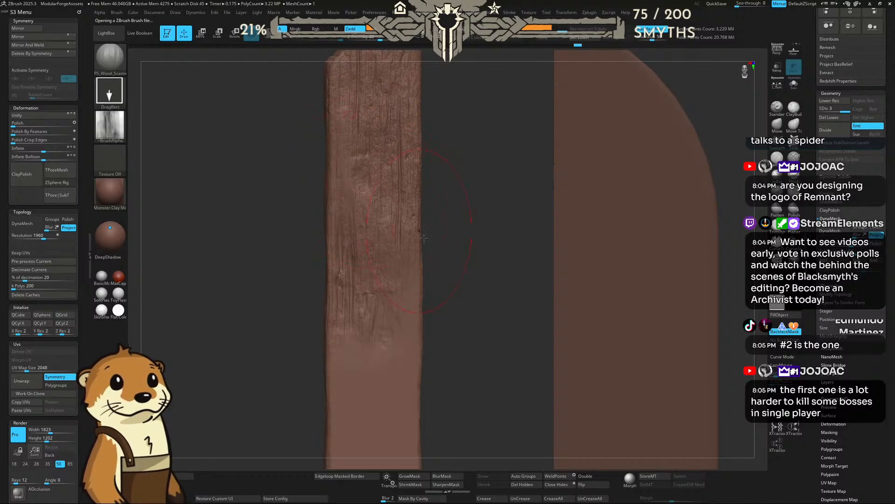
Step: Stamp more grain patches progressively down the narrow plank's back face with the same brush, undoing one attempt
drag(424, 238, 452, 211)
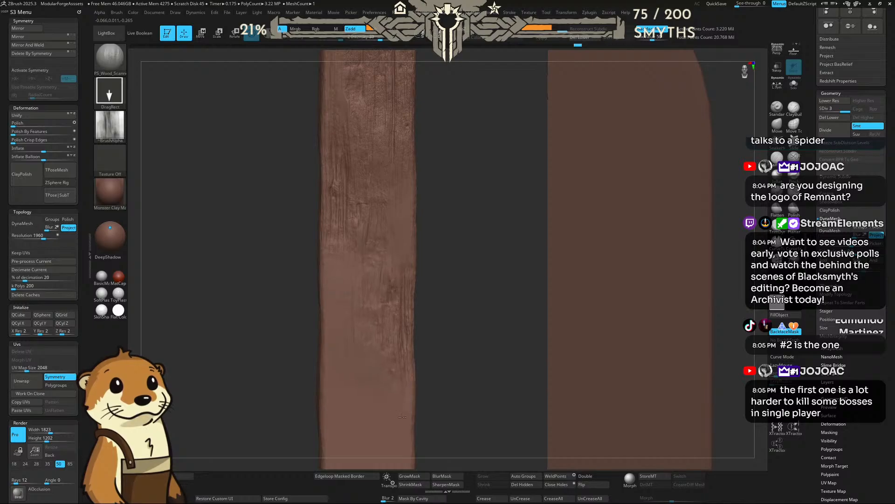
drag(410, 271, 407, 396)
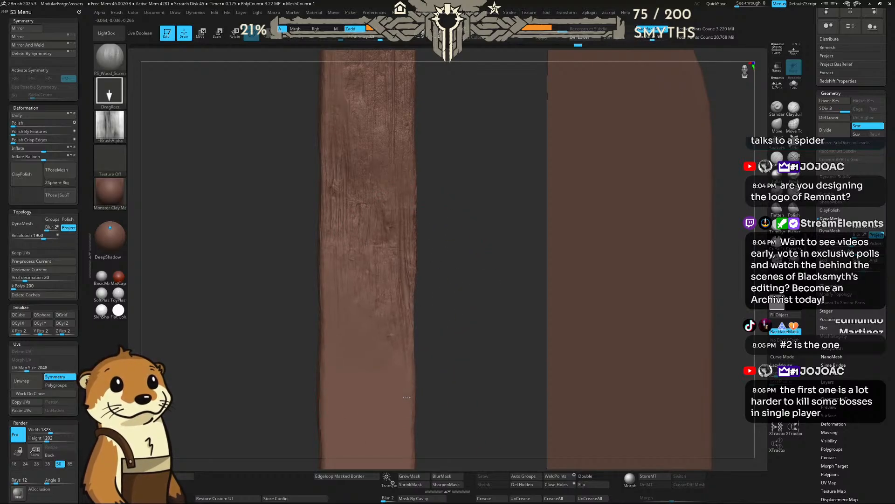
key(ctrl+z)
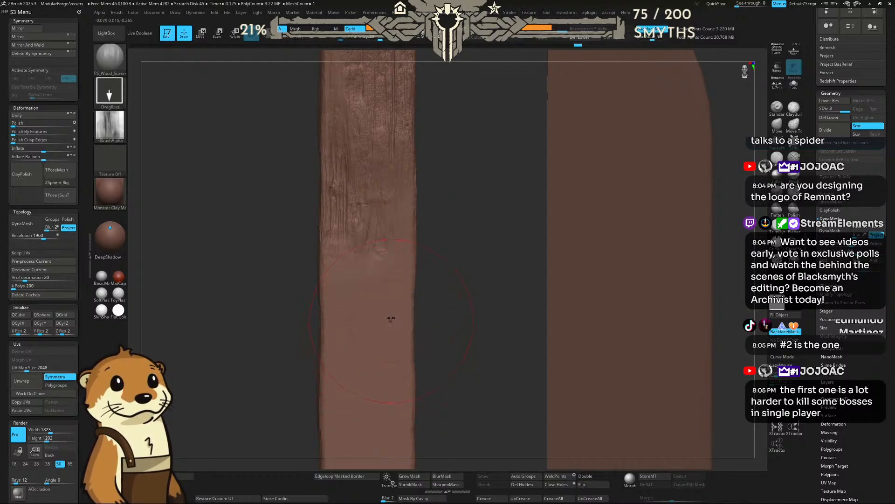
drag(394, 306, 381, 445)
mouse_move(448, 331)
mouse_down()
mouse_move(442, 286)
mouse_move(421, 290)
mouse_move(405, 256)
mouse_move(429, 246)
mouse_up()
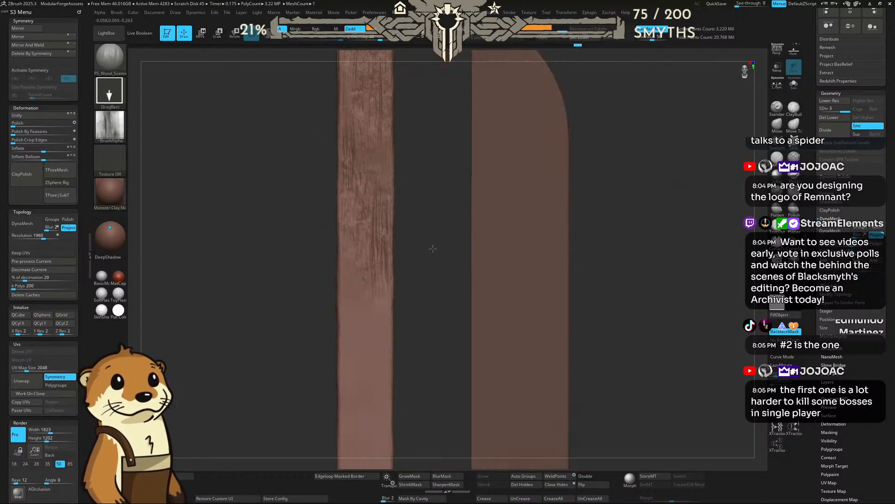
key(ctrl)
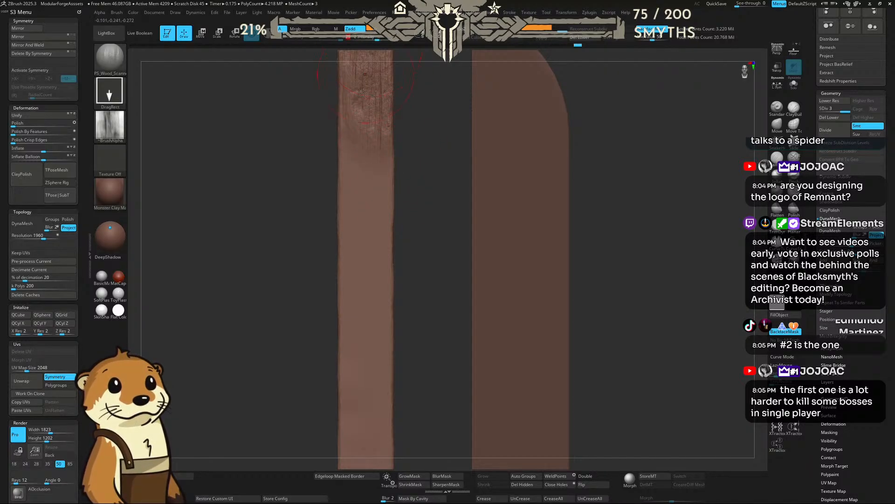
drag(341, 159, 350, 98)
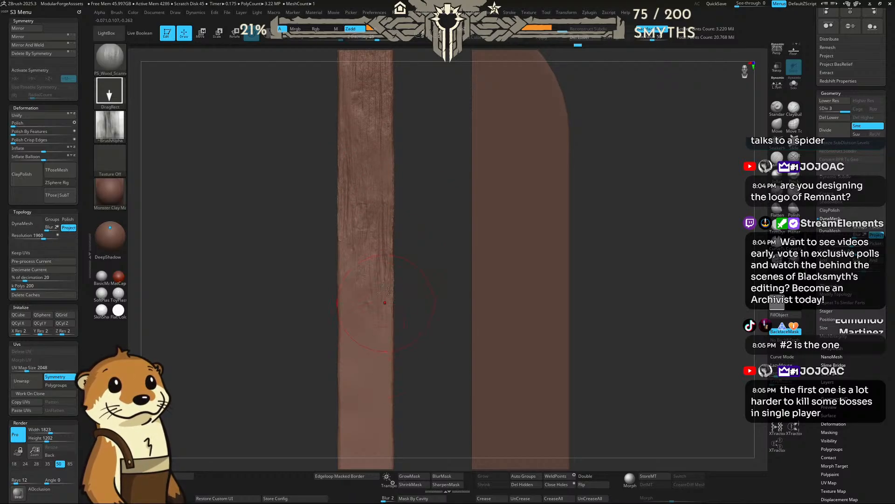
mouse_move(422, 235)
ctrl+right_down()
mouse_move(437, 274)
mouse_move(444, 224)
ctrl+right_up()
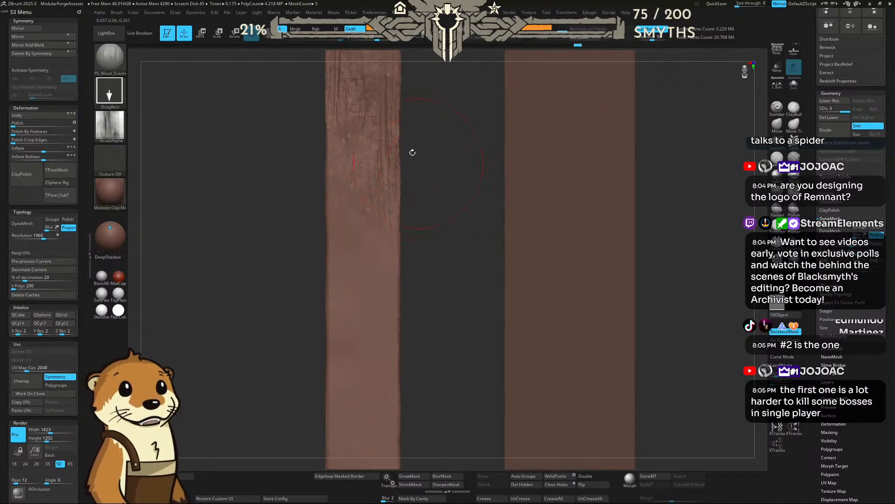
Step: Load another PS_Wood_Scanned brush from the library, try stamping it over the plank's bare back section, and undo the stamp
key(comma)
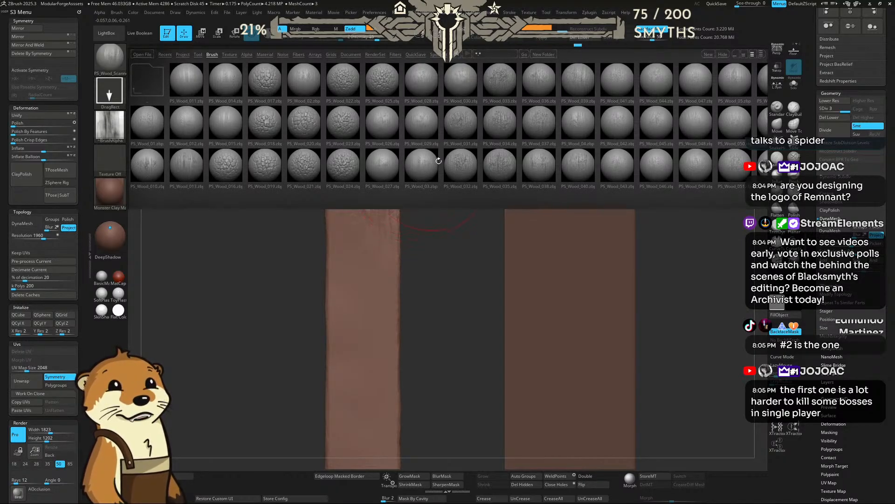
mouse_move(542, 139)
mouse_down()
mouse_move(346, 141)
mouse_move(409, 147)
mouse_up()
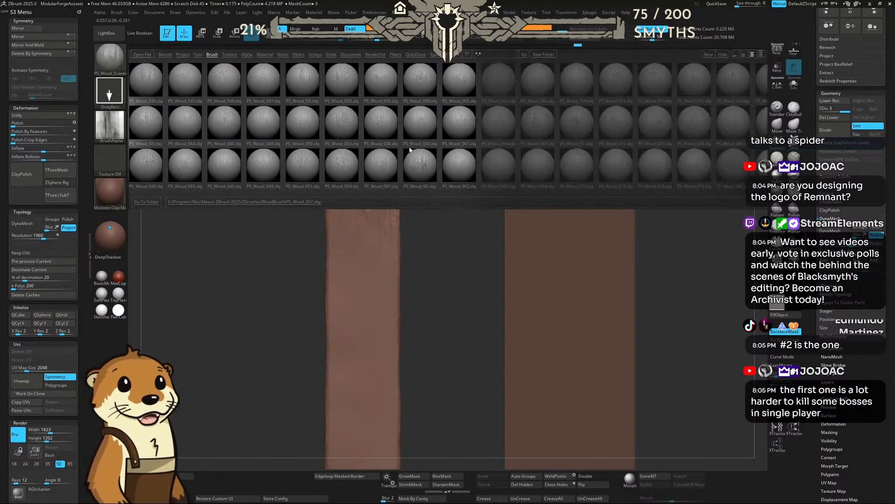
mouse_move(496, 148)
mouse_down()
mouse_move(355, 158)
mouse_move(369, 142)
mouse_up()
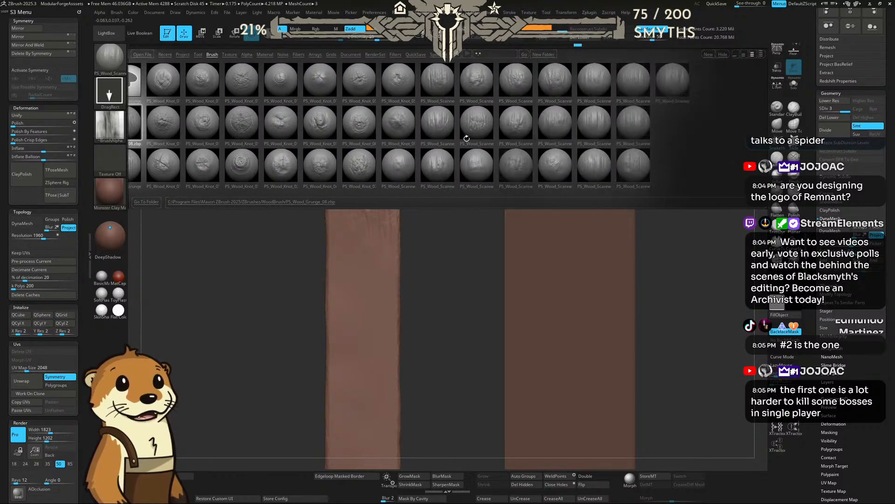
drag(466, 138, 443, 126)
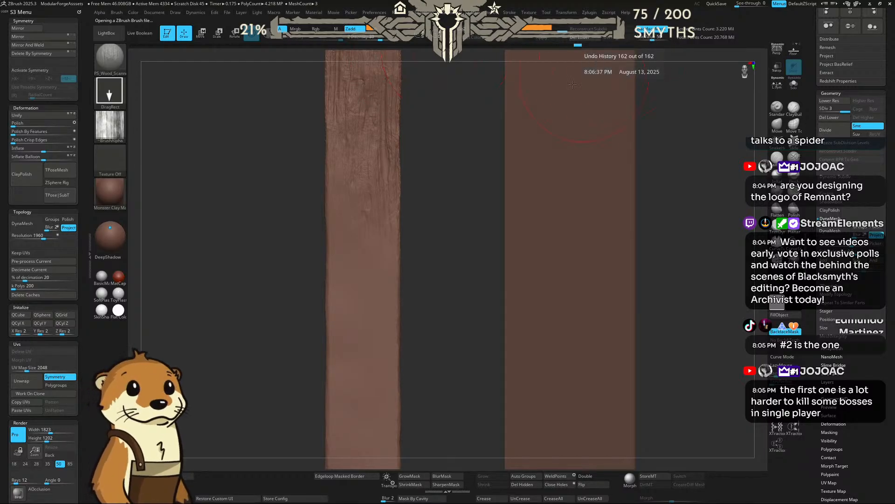
drag(338, 283, 339, 156)
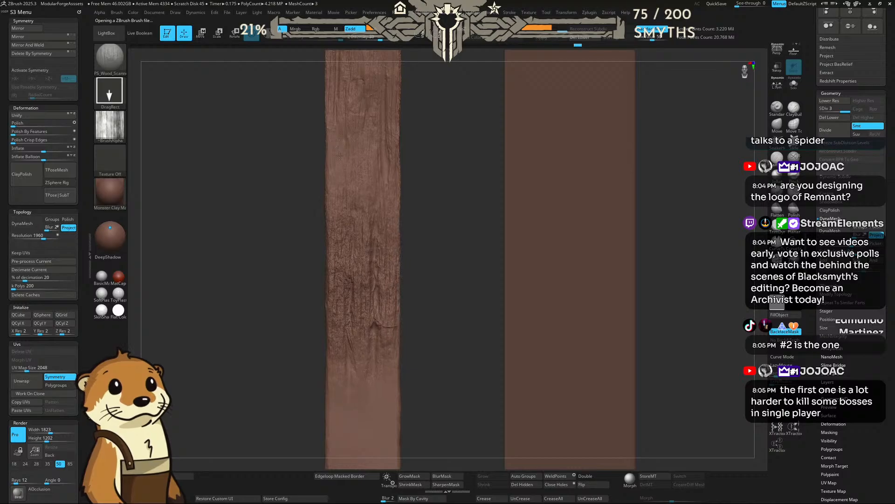
key(ctrl+z)
Step: Lower the brush's Z Intensity, try the grain stamp again on the back face, check it from the side, and undo it
key(space)
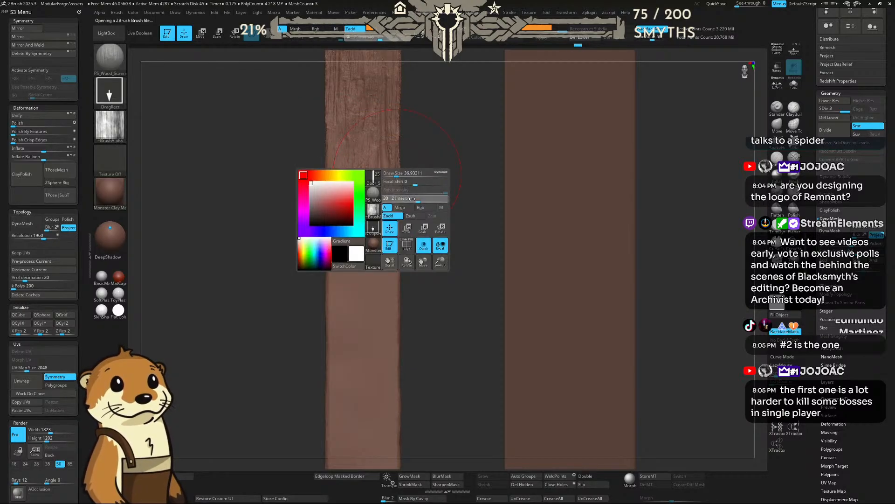
drag(410, 199, 414, 198)
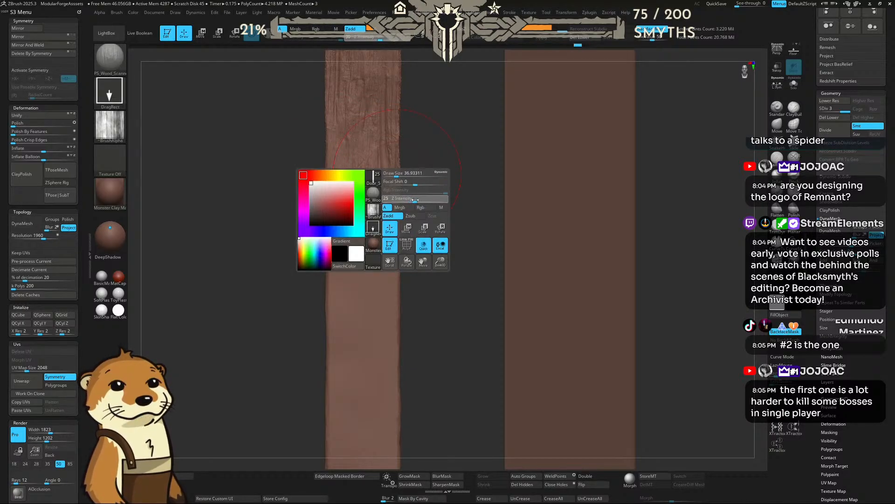
drag(342, 235, 344, 130)
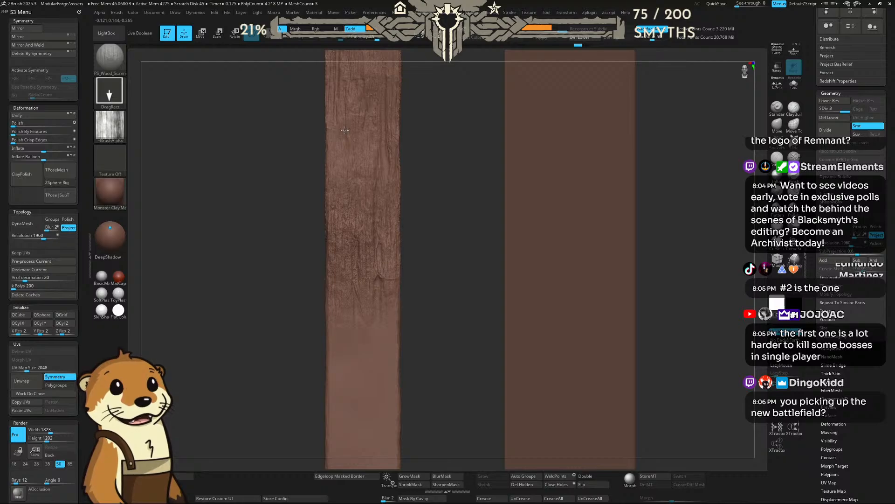
drag(443, 134, 418, 136)
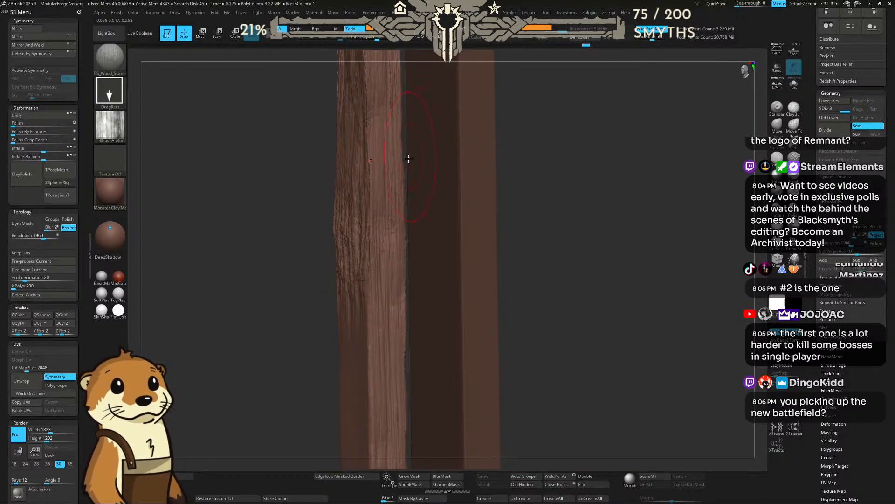
key(ctrl+z)
Step: Turn to the narrow plank's opposite broad face and flatten the deep pitted grain near its edge with the TrimDynamic brush
mouse_move(308, 223)
mouse_down()
mouse_move(392, 232)
mouse_move(456, 174)
mouse_move(491, 171)
mouse_move(423, 180)
mouse_move(464, 170)
mouse_move(444, 160)
mouse_move(449, 148)
mouse_move(449, 230)
mouse_move(469, 211)
mouse_move(471, 135)
mouse_move(494, 173)
mouse_move(553, 155)
mouse_move(422, 148)
mouse_move(476, 188)
mouse_up()
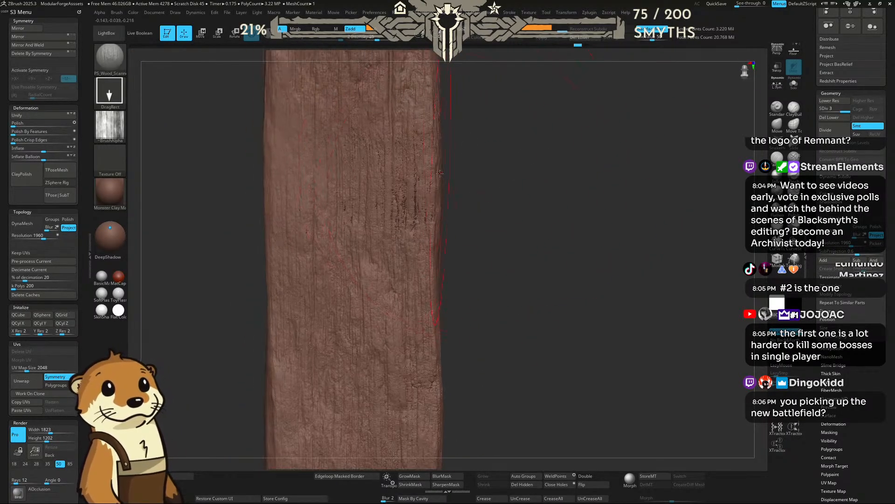
key(b)
key(t)
key(d)
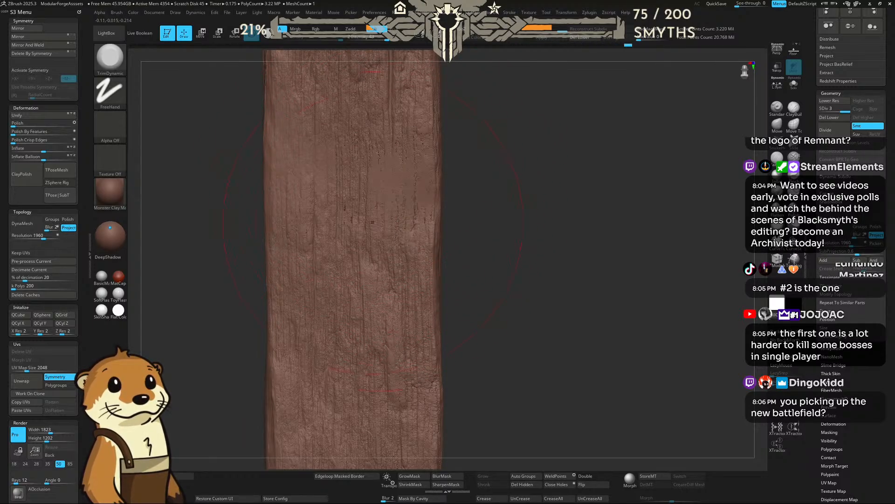
Step: Resize the TrimDynamic brush and flatten further rough grain spots on the narrow plank's adjoining faces and edges
drag(466, 171, 569, 142)
key(space)
mouse_move(506, 169)
mouse_down()
mouse_move(448, 184)
mouse_move(551, 140)
mouse_up()
drag(637, 140, 558, 154)
drag(314, 199, 320, 186)
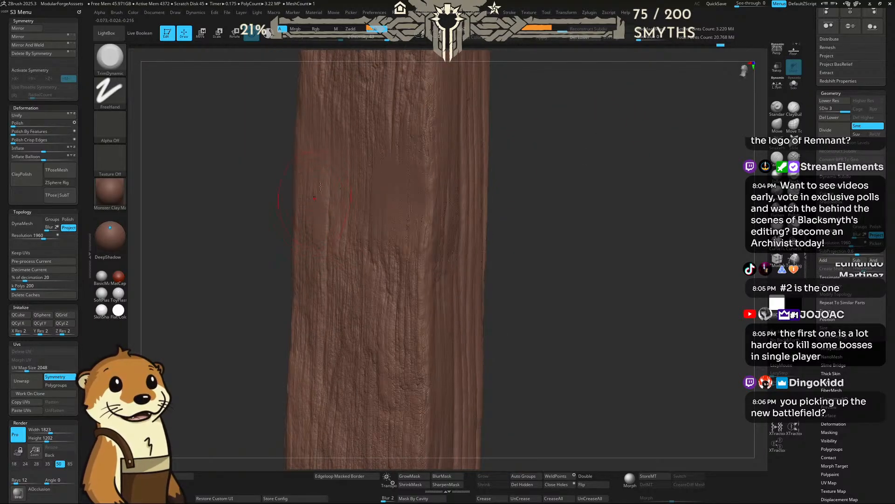
mouse_move(552, 146)
mouse_down()
mouse_move(578, 142)
mouse_move(554, 142)
mouse_up()
drag(392, 211, 395, 233)
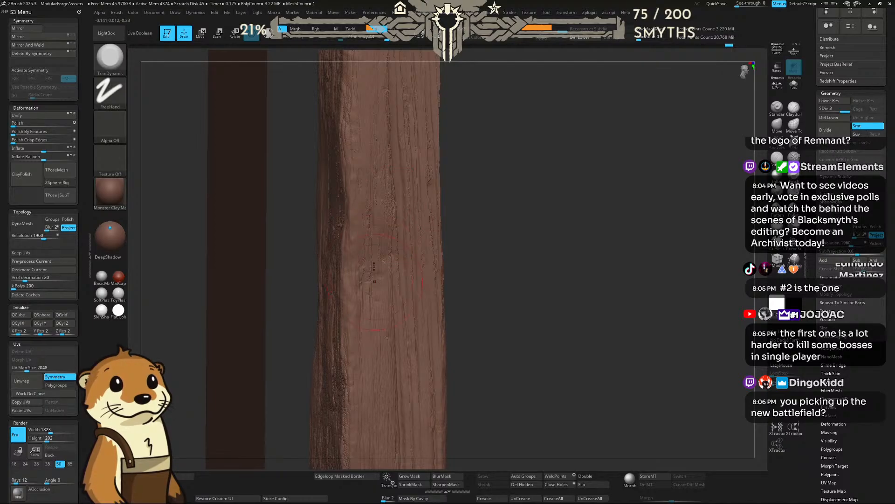
Step: Turn to the narrow plank's partly bare broad face and load another PS_Wood_Scanned brush from the brush library
drag(471, 191, 531, 166)
shift+drag(583, 156, 561, 145)
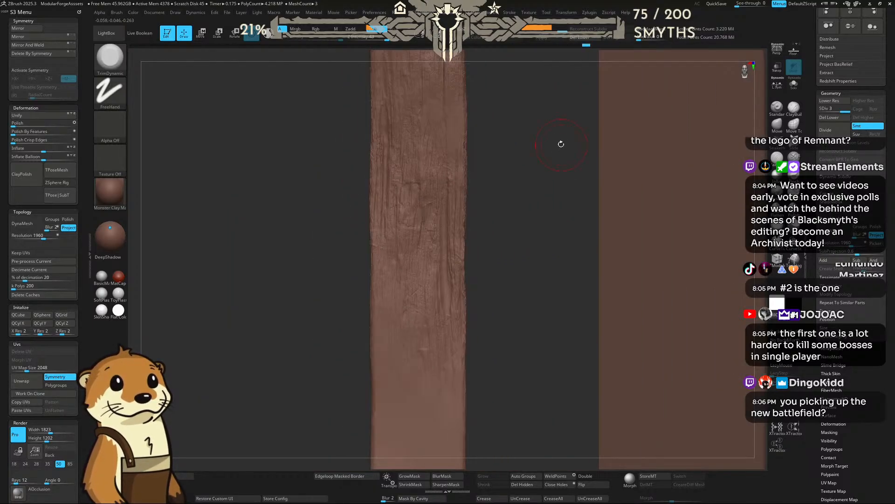
alt+drag(528, 263, 516, 134)
alt+drag(507, 220, 507, 190)
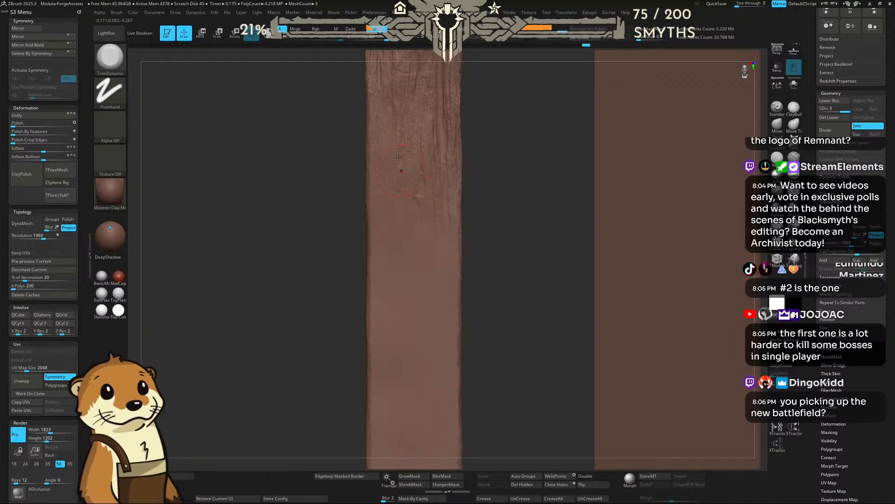
key(comma)
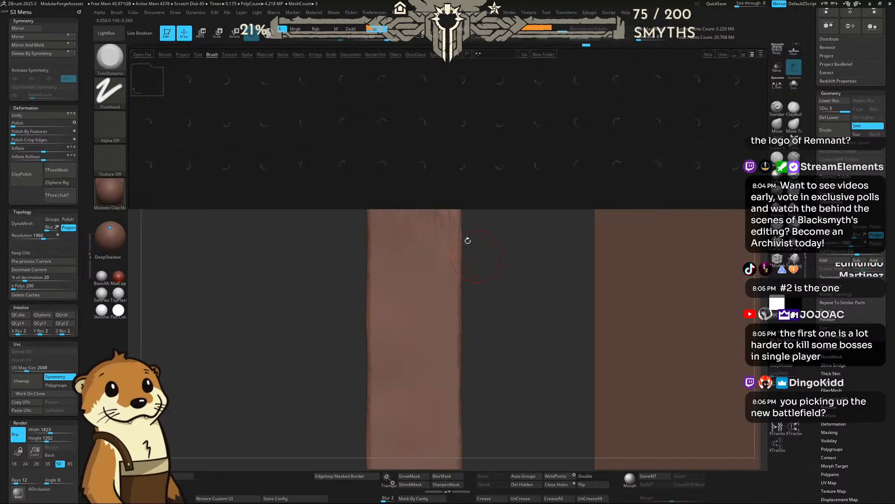
drag(570, 123, 428, 139)
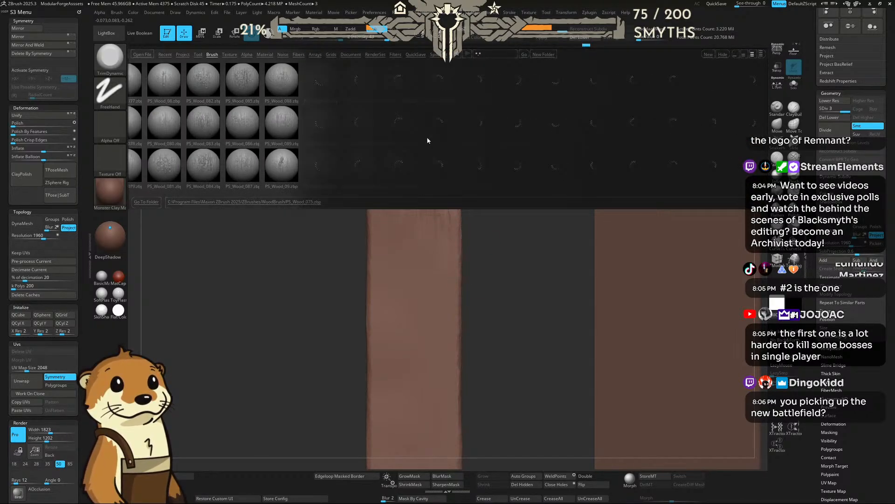
drag(569, 123, 457, 150)
drag(552, 115, 419, 157)
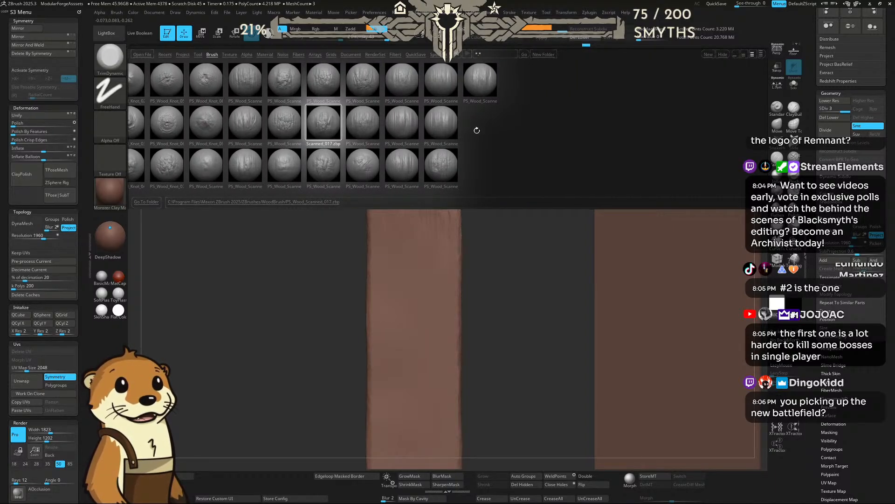
double_click(444, 170)
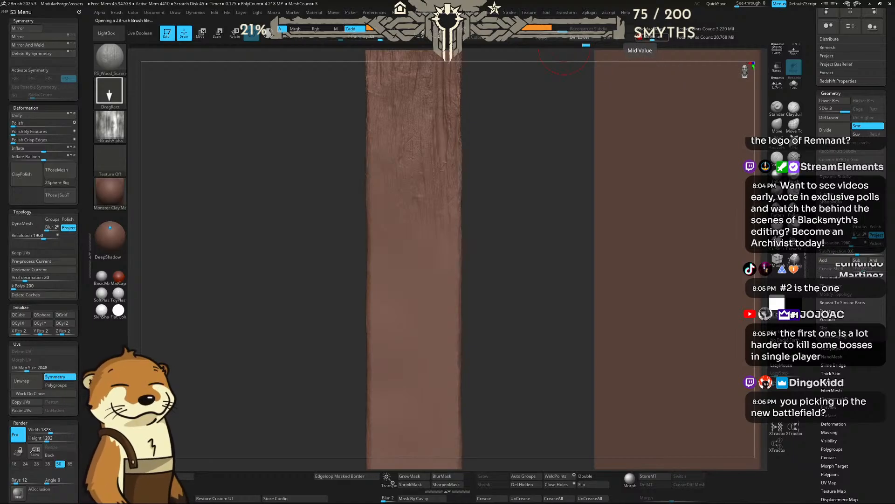
Step: Stamp scanned wood grain over the bare middle of the plank's broad face, undoing the first try and restamping at a lower Z Intensity
key(space)
drag(511, 174, 515, 174)
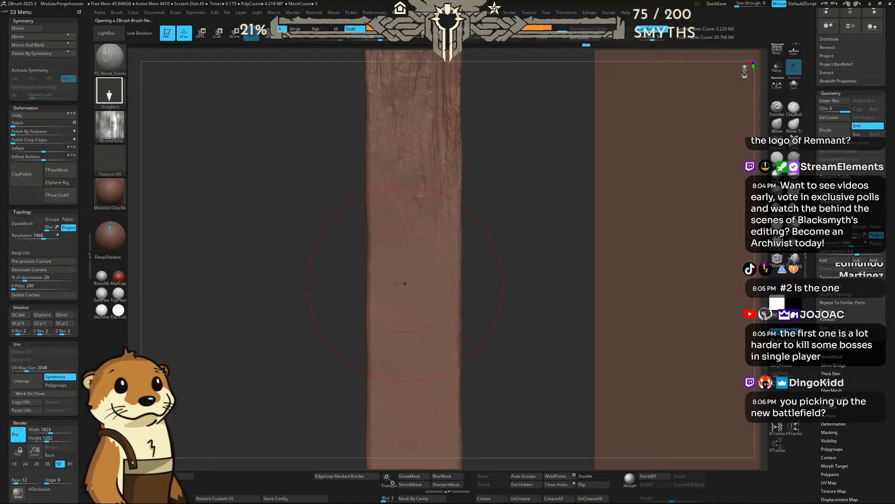
drag(396, 282, 388, 381)
key(ctrl+z)
key(space)
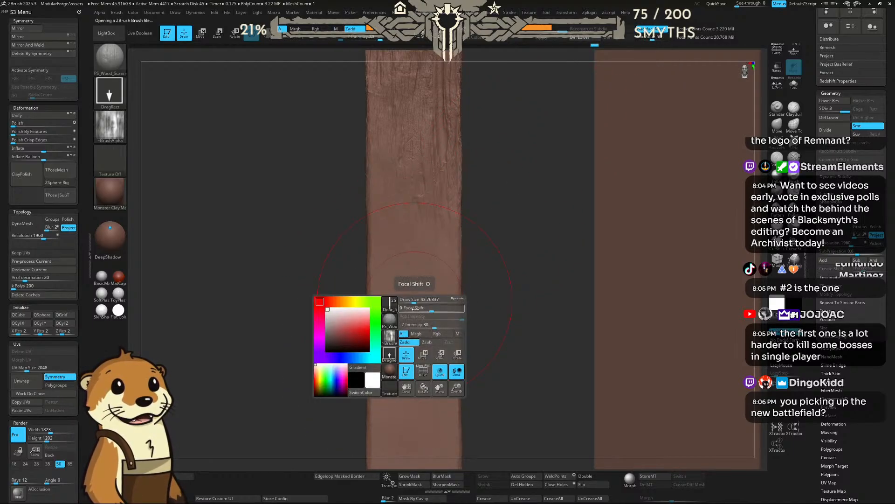
drag(433, 326, 423, 328)
drag(392, 283, 388, 394)
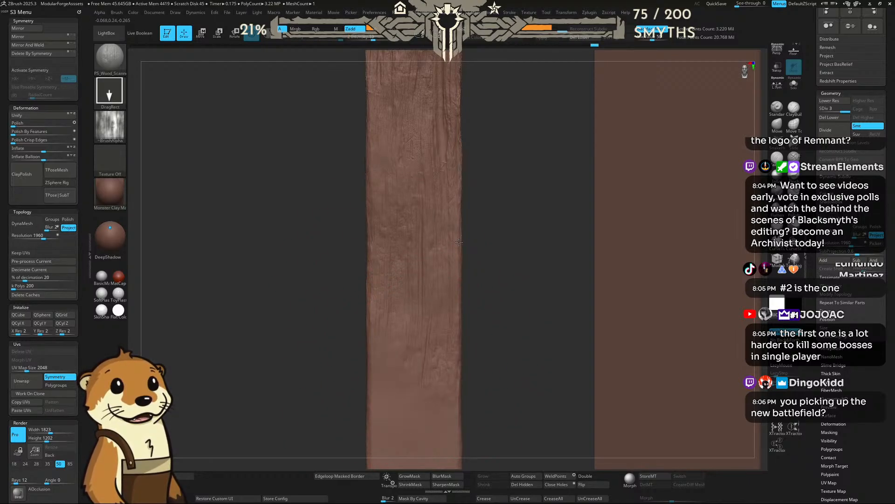
Step: Pick an already loaded PS_Wood_Scanned brush and extend the grain farther down the plank's broad face
alt+drag(505, 267, 484, 101)
key(comma)
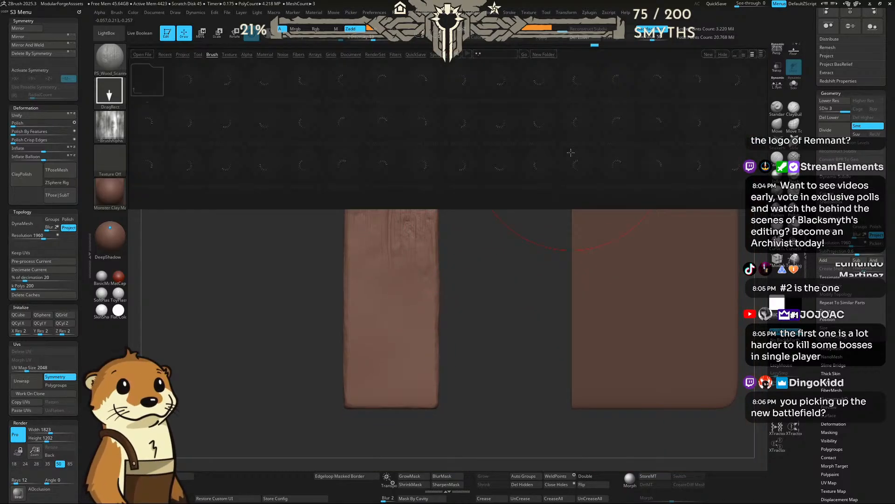
key(comma)
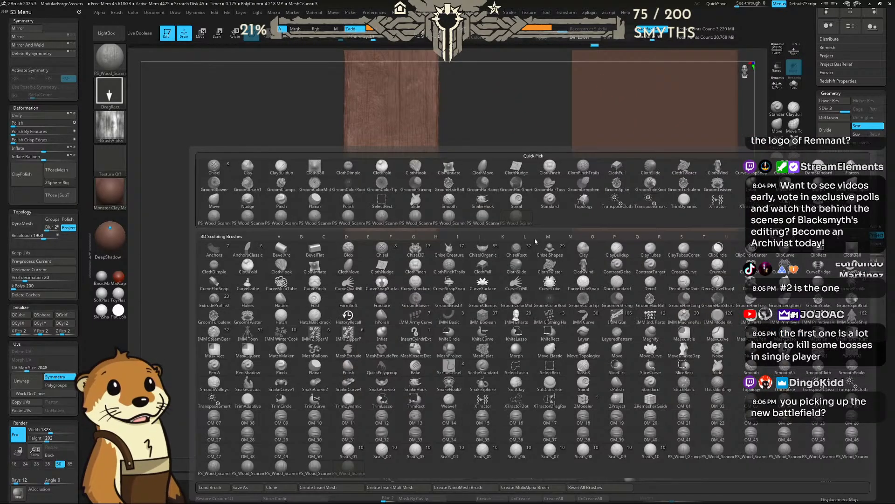
key(b)
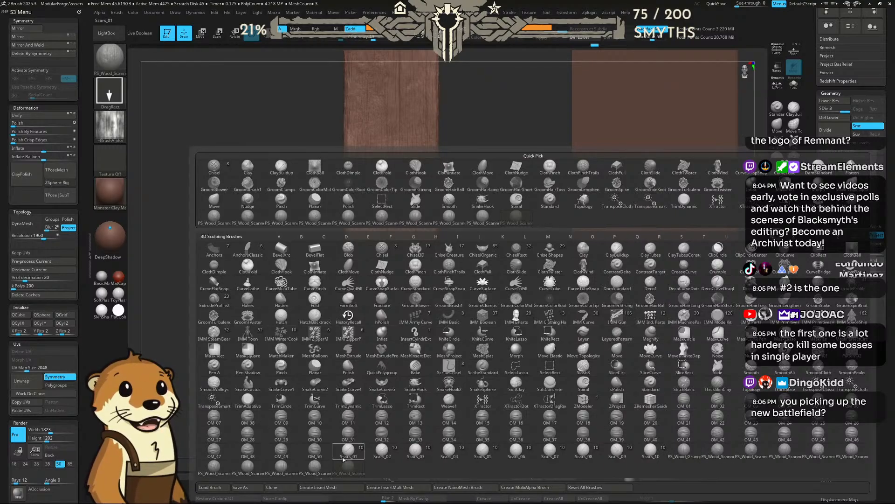
click(247, 469)
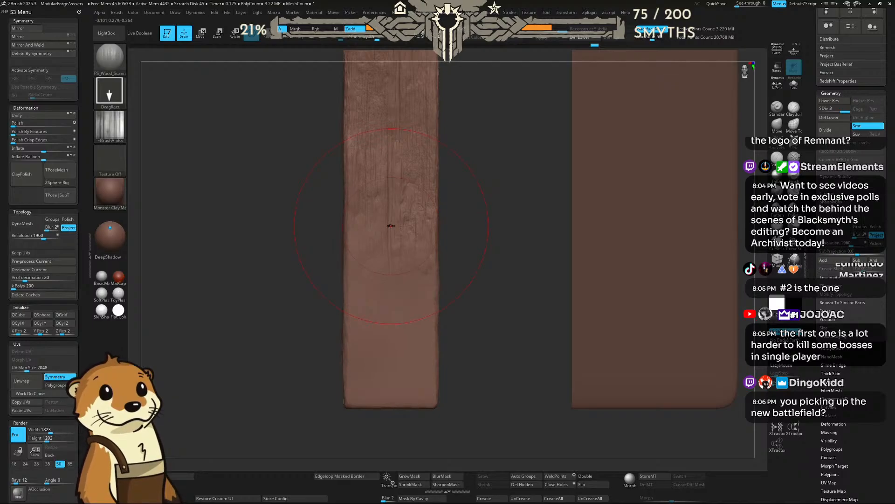
Step: Stamp a different PS_Wood_Scanned grain over the plank's bare lower end, undoing the first stamp and reapplying it with an adjusted Z Intensity
key(b)
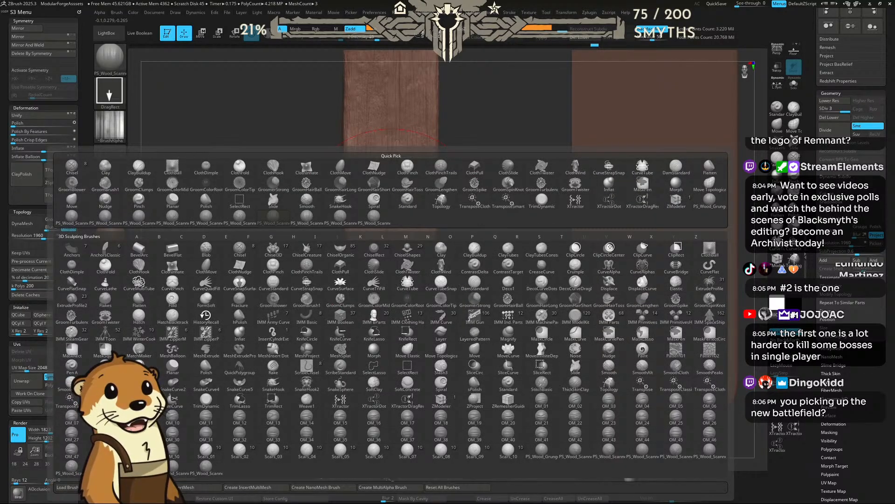
click(138, 466)
drag(380, 346, 380, 218)
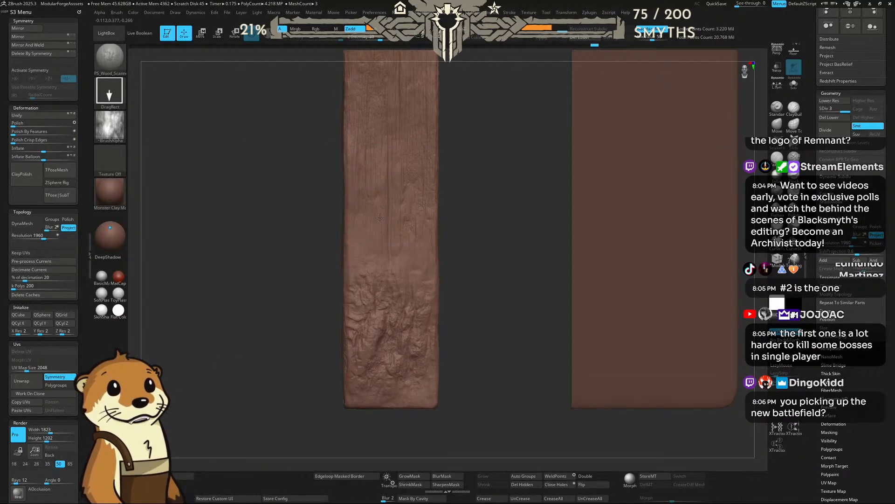
mouse_move(468, 198)
mouse_down()
mouse_move(480, 201)
mouse_move(456, 212)
mouse_up()
key(ctrl)
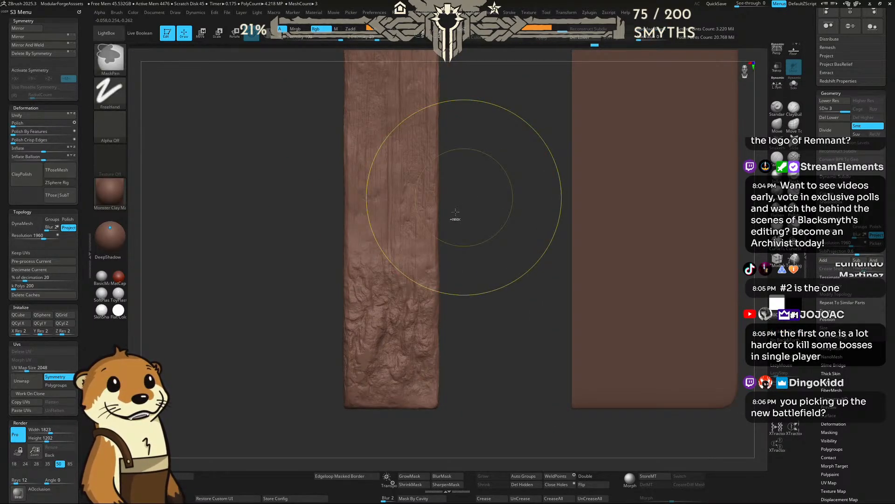
key(ctrl+z)
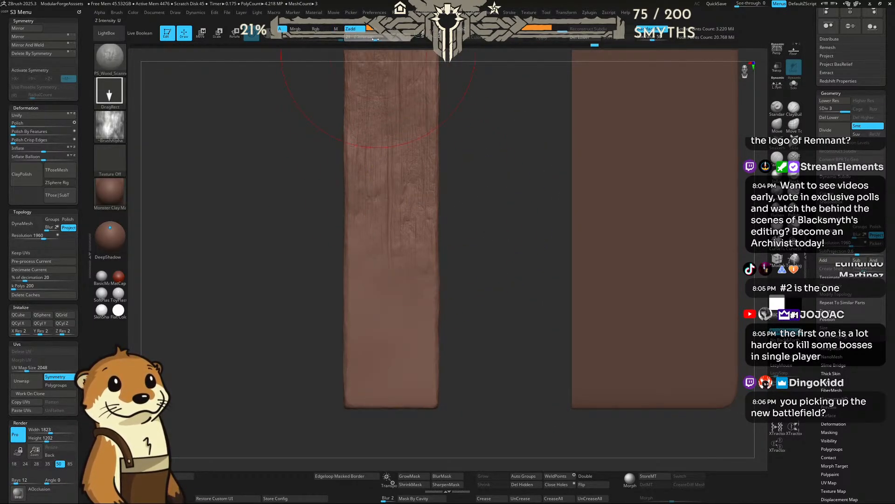
drag(391, 338, 365, 193)
Step: Turn to the plank's narrow side, choose the MoveInfiniteDepth brush and reduce its Draw Size
drag(475, 201, 546, 207)
key(b)
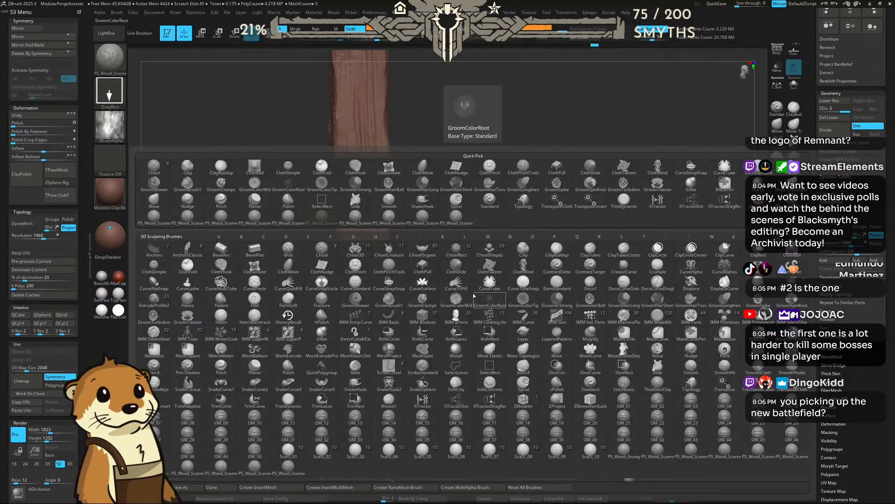
key(m)
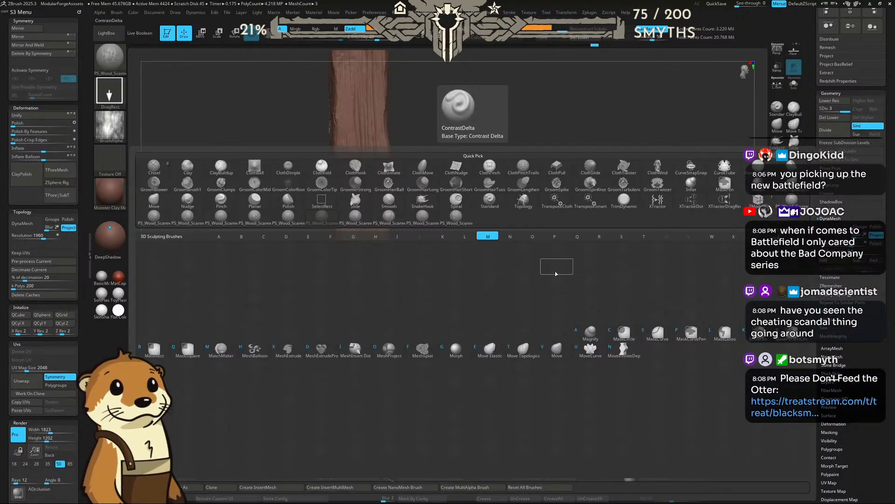
click(630, 355)
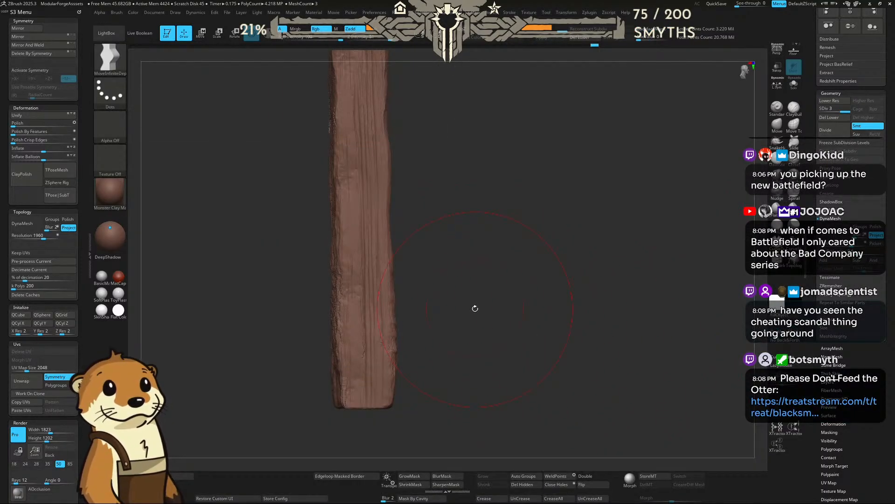
key(b)
key(n)
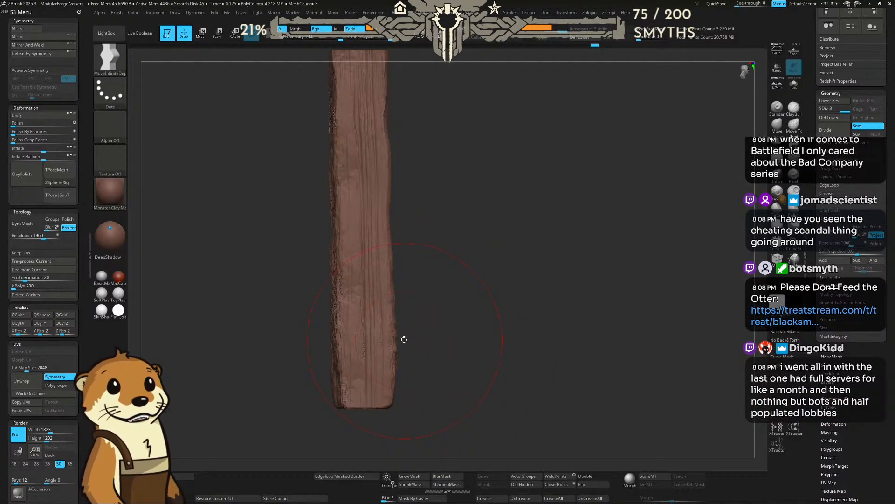
key(space)
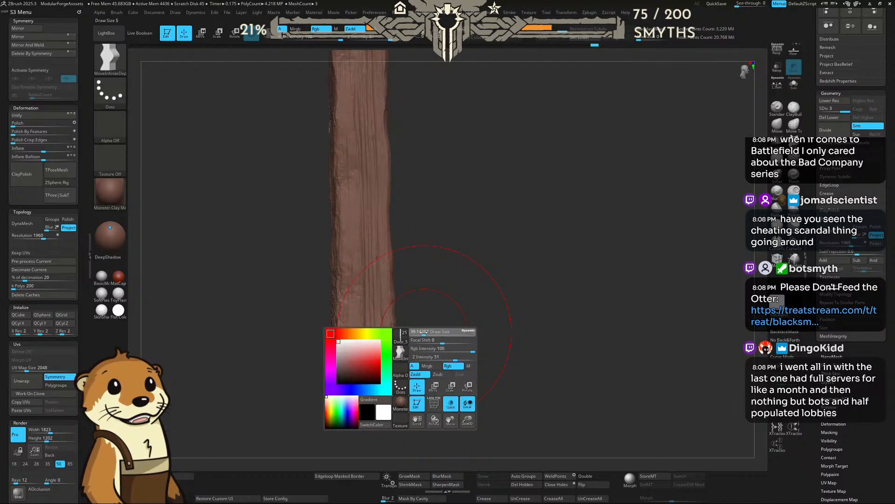
mouse_move(419, 333)
mouse_down()
mouse_move(430, 333)
mouse_move(387, 333)
mouse_move(395, 334)
mouse_move(389, 352)
mouse_up()
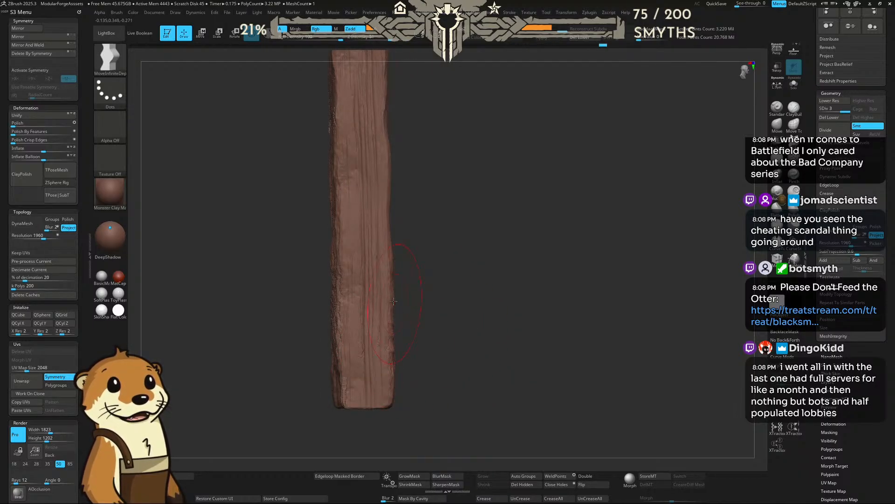
Step: Push the uneven edge along the plank's narrow side inward, from the lower end up to the top, with the MoveInfiniteDepth brush
drag(393, 297, 404, 385)
drag(383, 310, 380, 308)
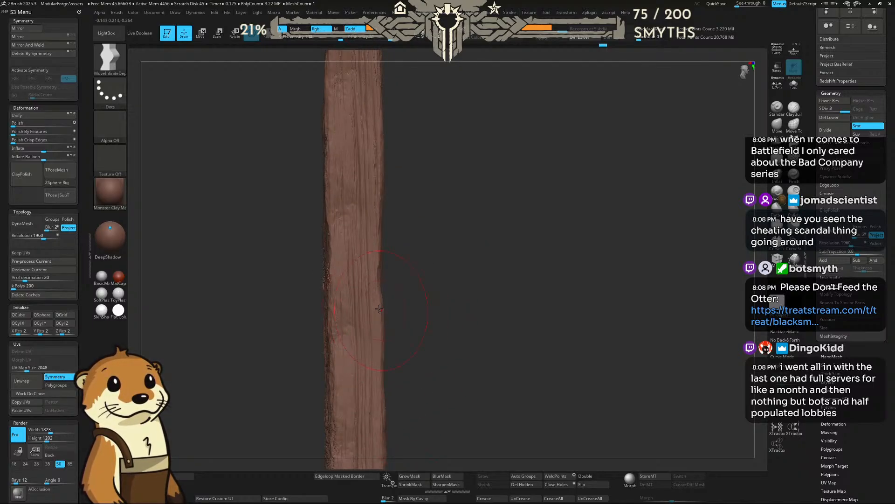
drag(383, 241, 379, 241)
alt+drag(407, 208, 399, 305)
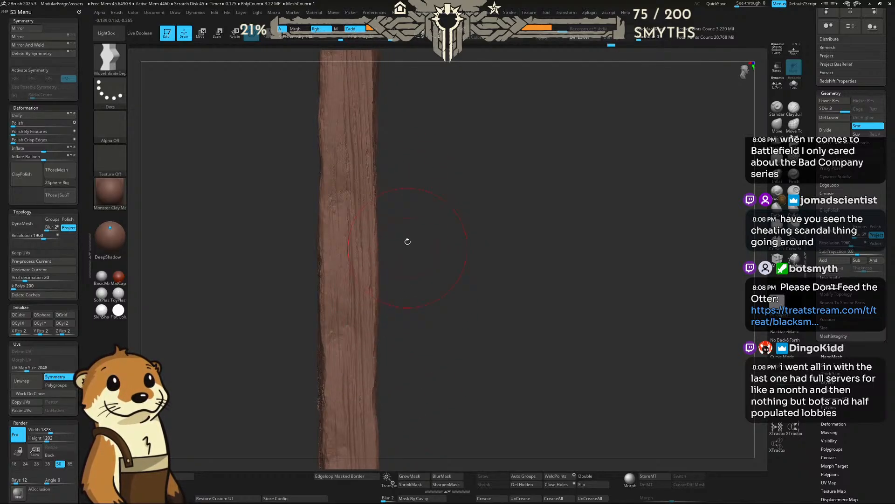
alt+drag(407, 242, 404, 285)
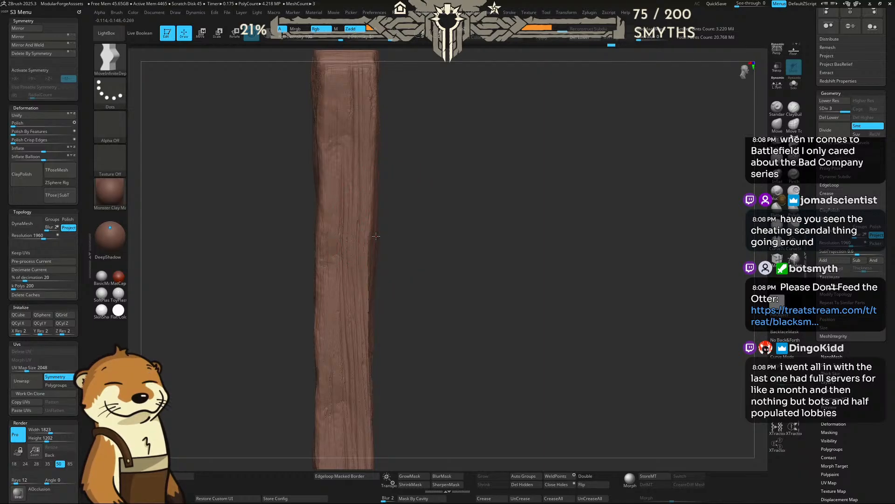
drag(376, 236, 404, 225)
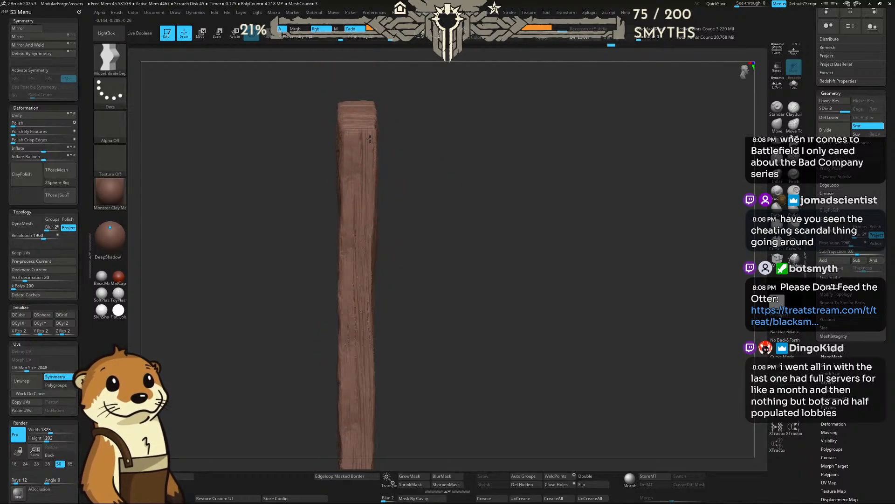
drag(374, 138, 370, 128)
Step: Turn to the plank's other narrow side, undo the last edge adjustments and nudge the edge near its lower end
mouse_move(418, 150)
mouse_down()
mouse_move(380, 166)
mouse_move(401, 172)
mouse_move(395, 182)
mouse_move(415, 181)
mouse_move(406, 179)
mouse_up()
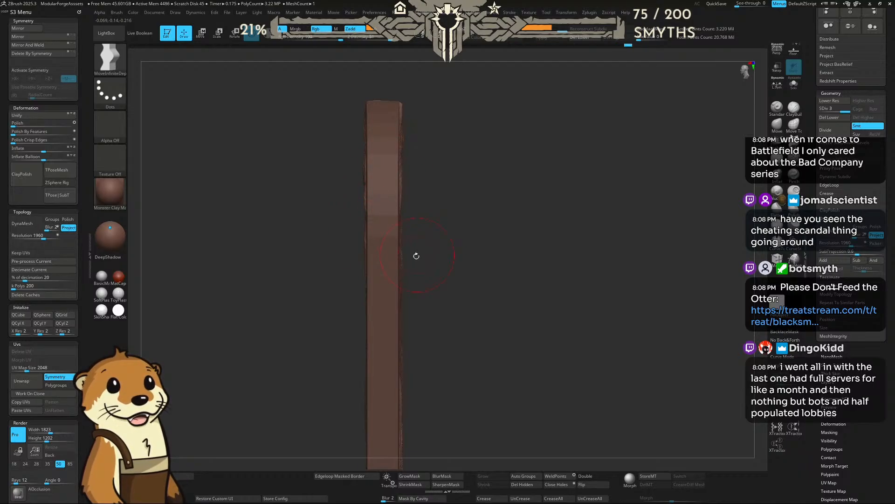
key(ctrl+z)
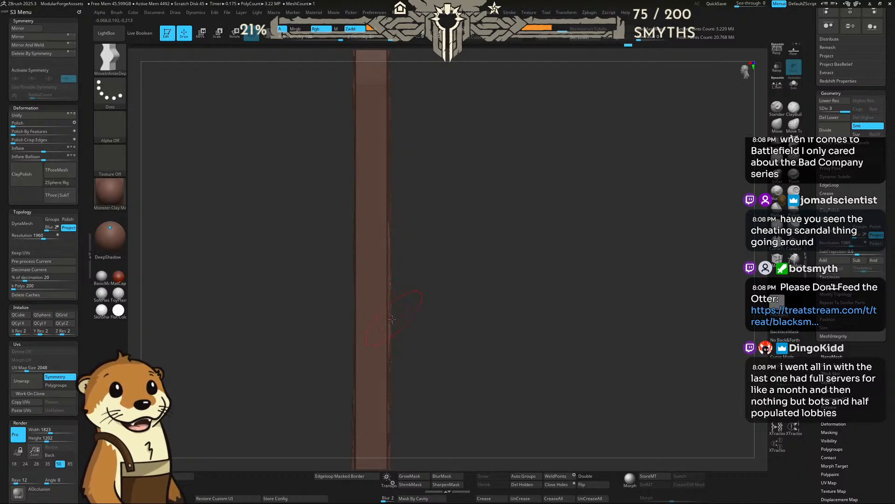
key(ctrl+z)
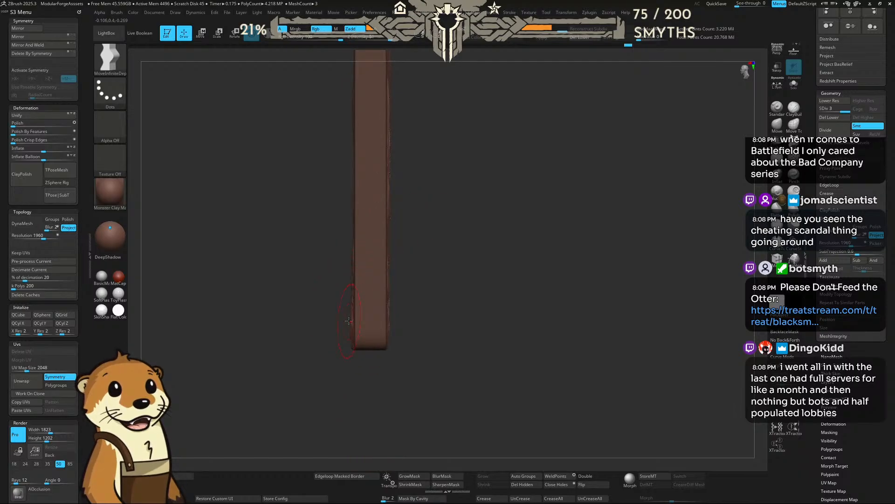
drag(352, 322, 351, 293)
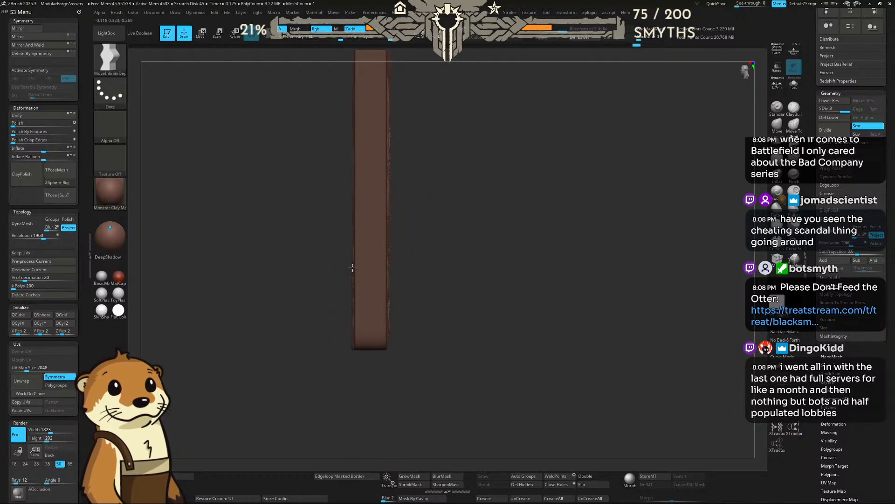
Step: Return to a full front view of the planks and save the project as ModularForgeAssets, replacing the existing file
drag(427, 272, 458, 164)
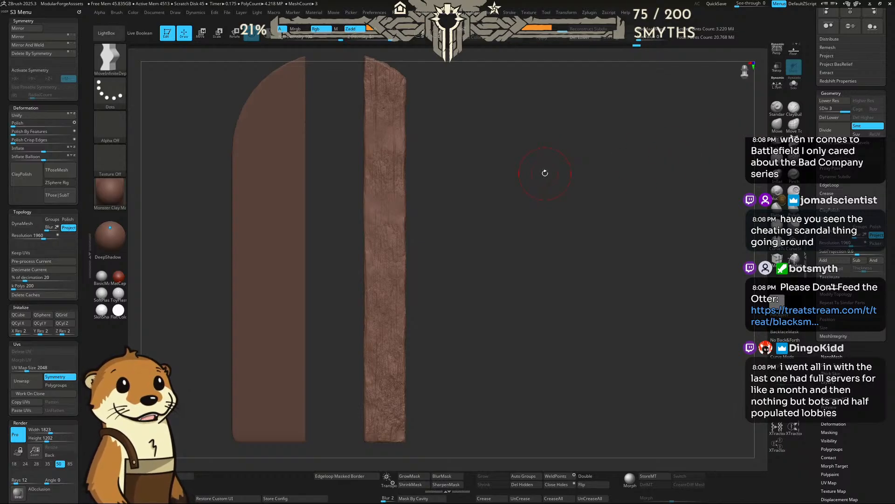
key(ctrl+s)
click(692, 408)
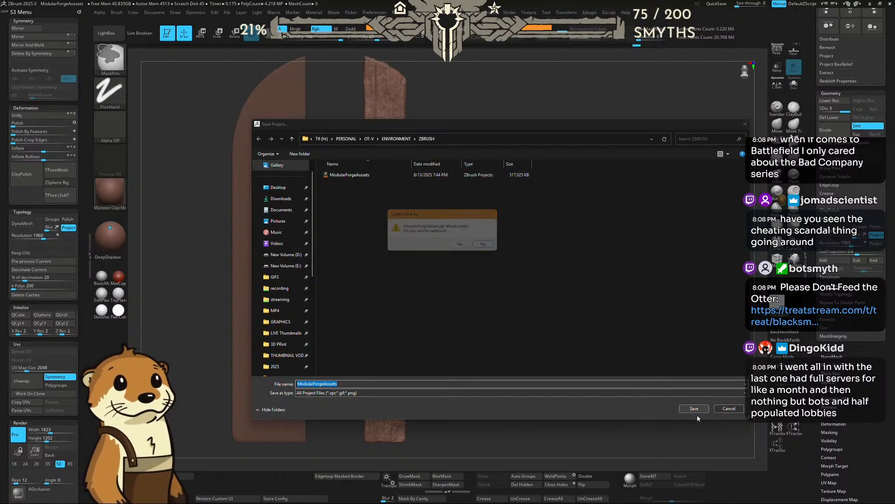
click(466, 252)
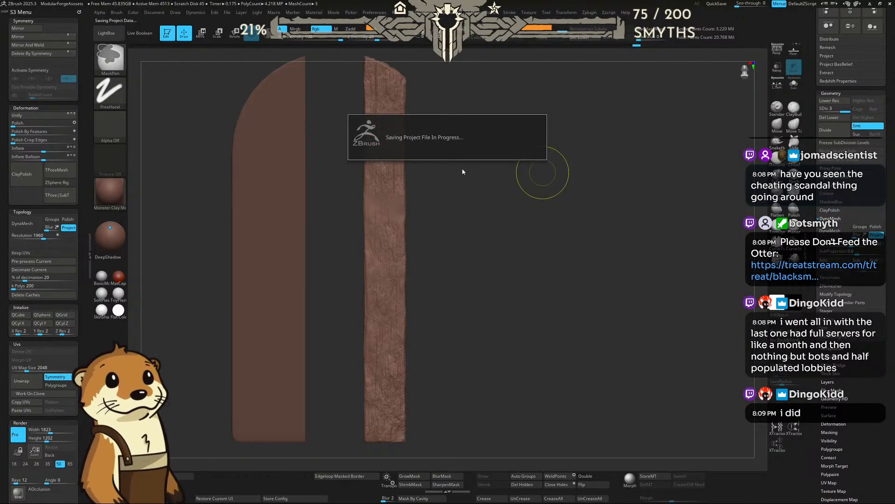
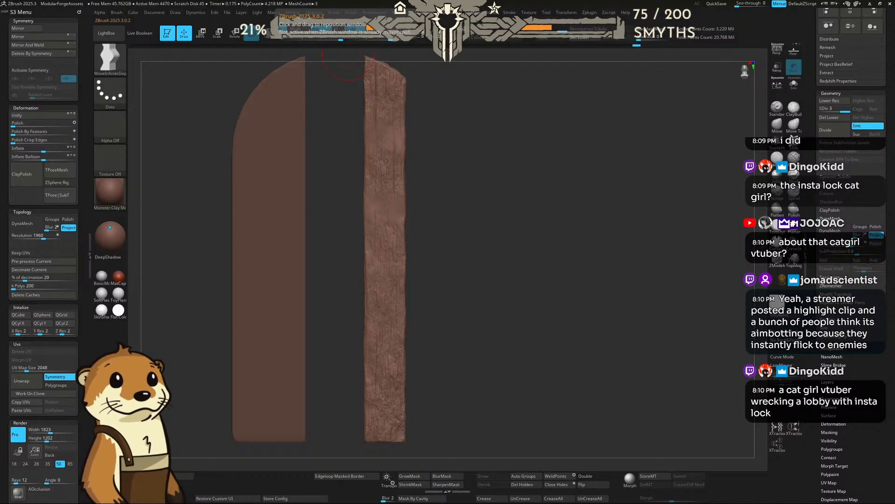
Step: Switch to the web browser, open youtube.com and search for "battlefield 6 cheater"
drag(347, 4, 384, 164)
double_click(382, 162)
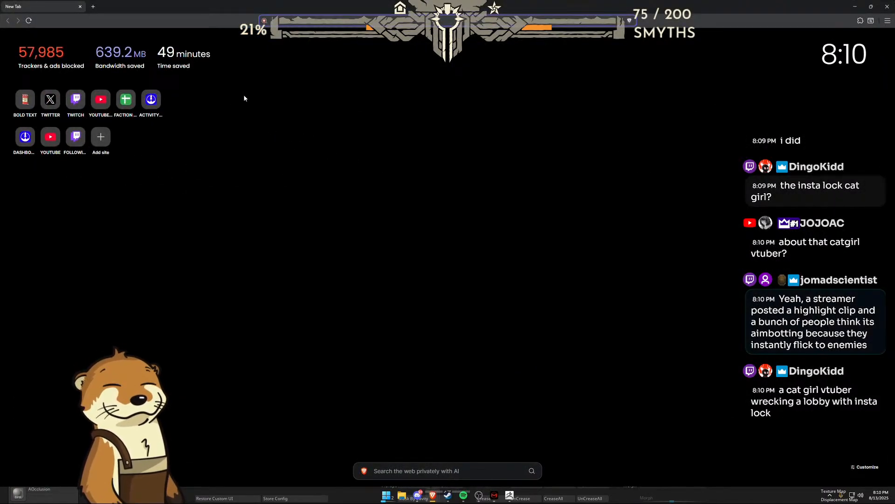
text(youtube.com)
key(Return)
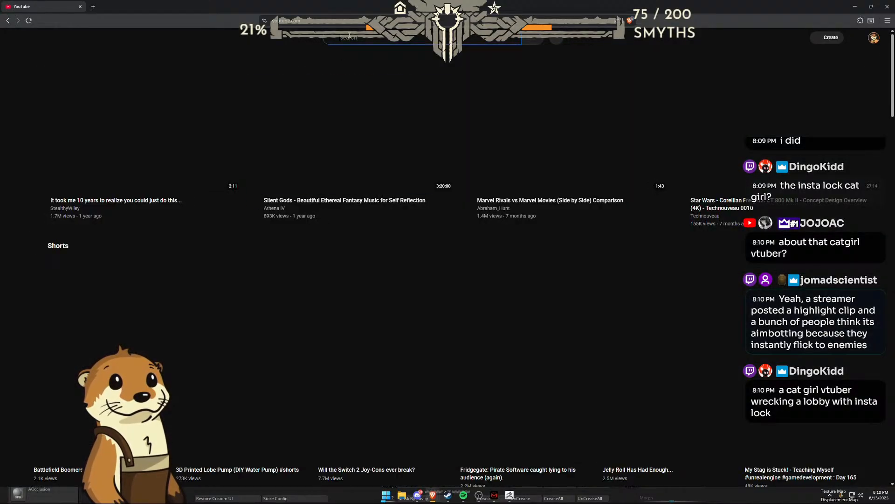
click(349, 35)
text(batt)
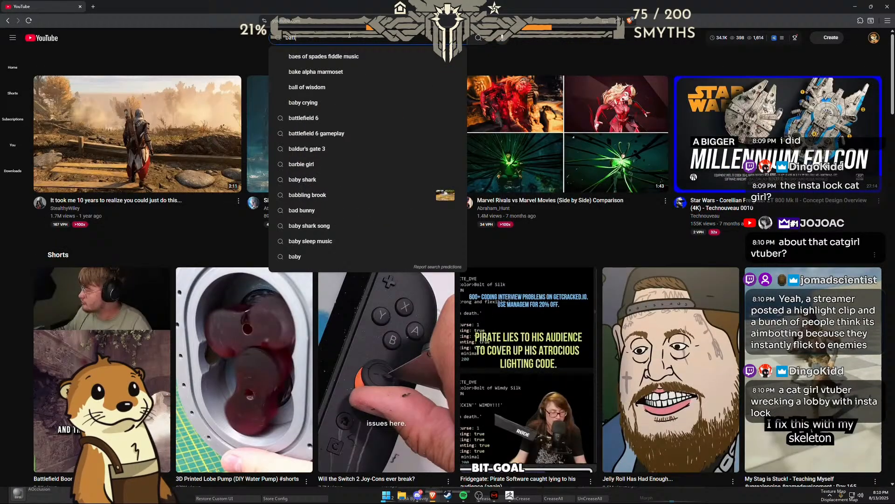
text(lefield 6 cheater)
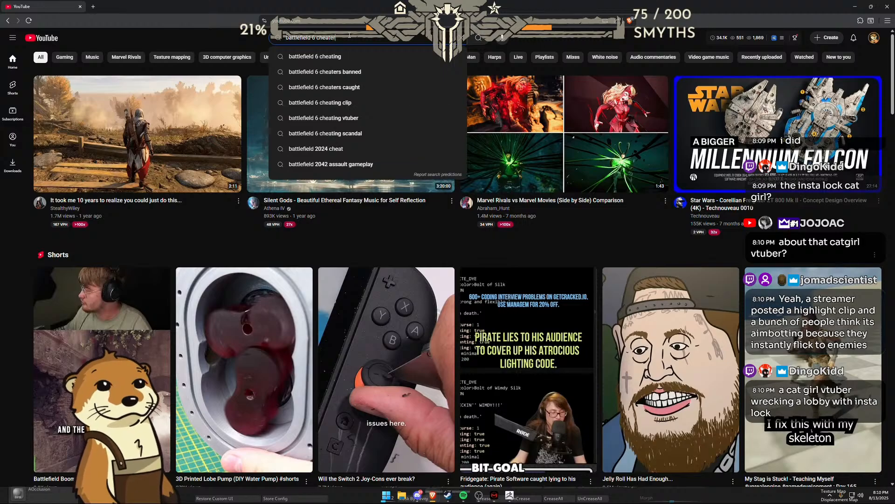
key(Return)
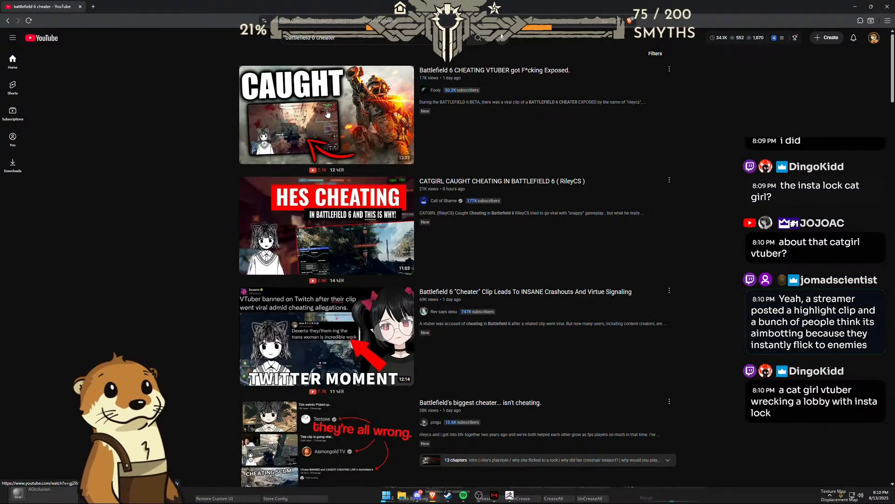
Step: Open the video about the Battlefield 6 cheating VTuber getting exposed, skim its first minutes, and return to the search results
click(297, 115)
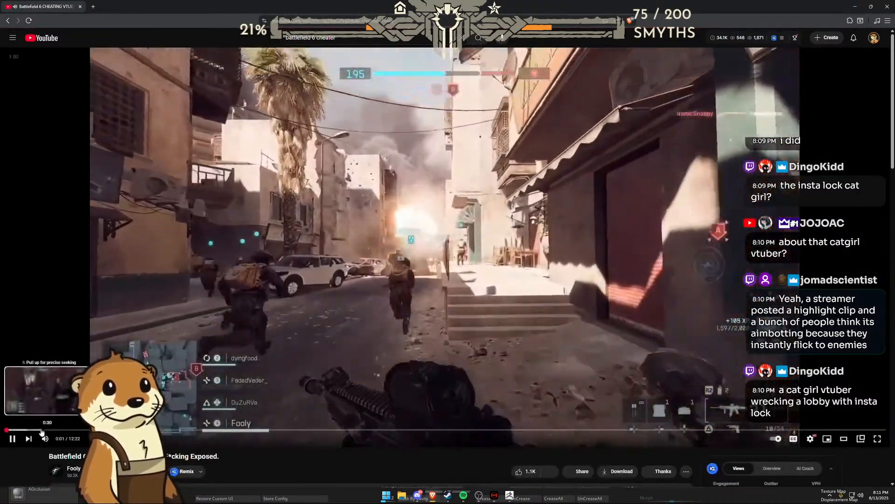
click(42, 430)
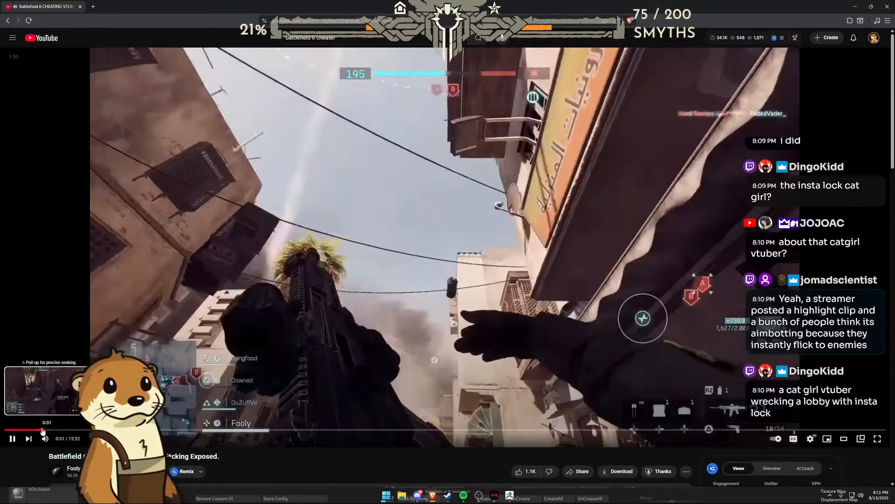
drag(42, 429, 84, 430)
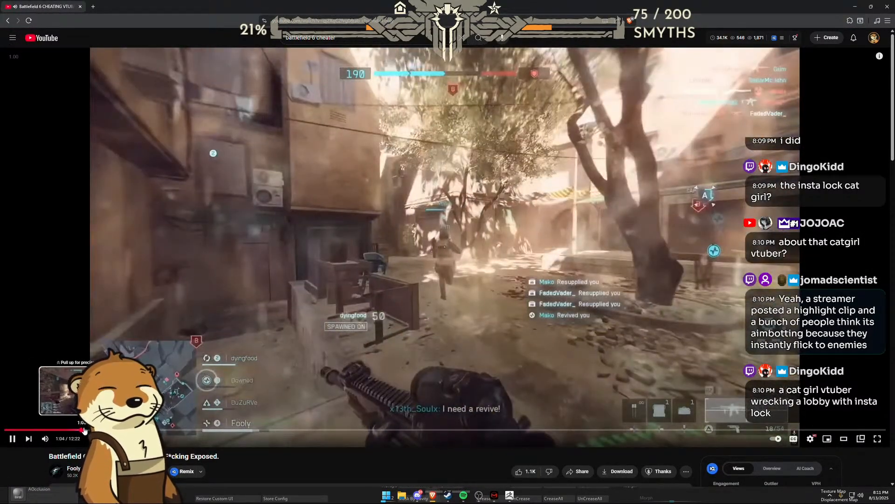
click(97, 430)
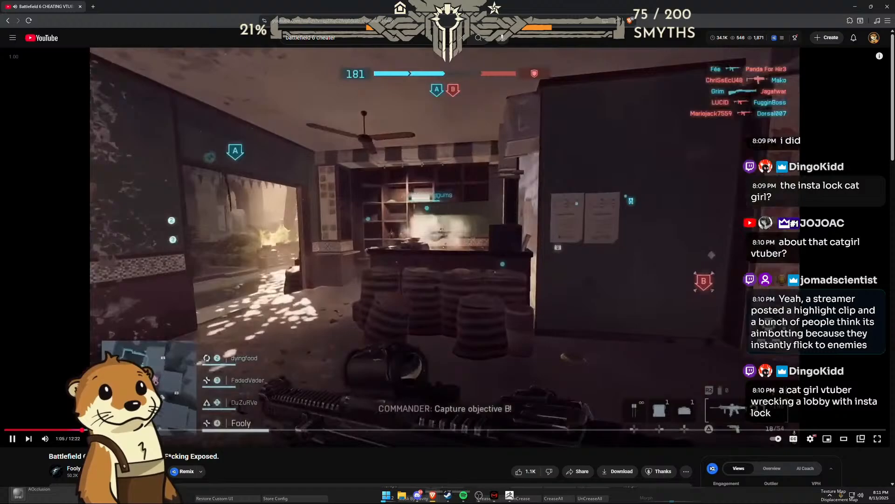
click(104, 430)
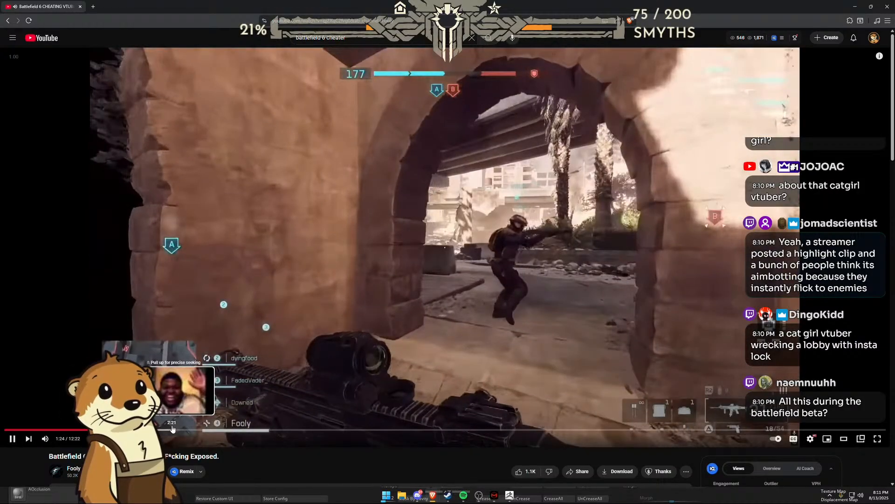
click(172, 429)
key(alt+Left)
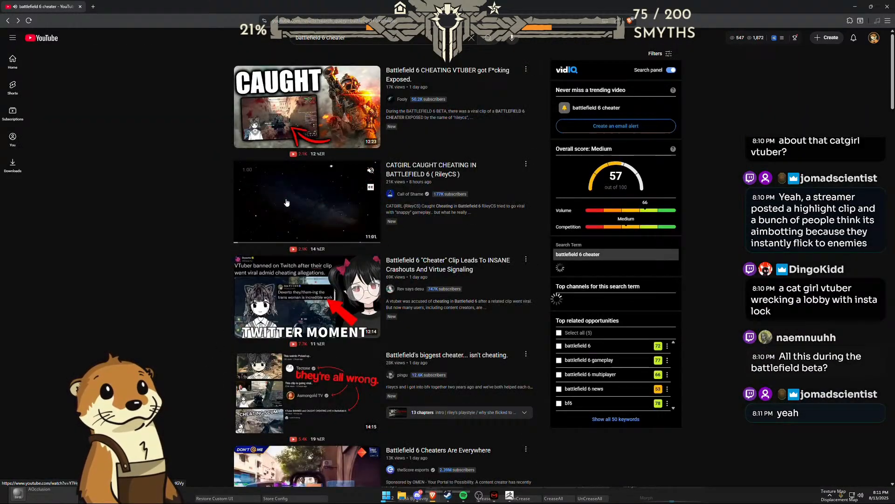
Step: Open the "CATGIRL CAUGHT CHEATING IN BATTLEFIELD 6" video, skim its first minutes for the gameplay clip, and return to the search results
key(alt+Right)
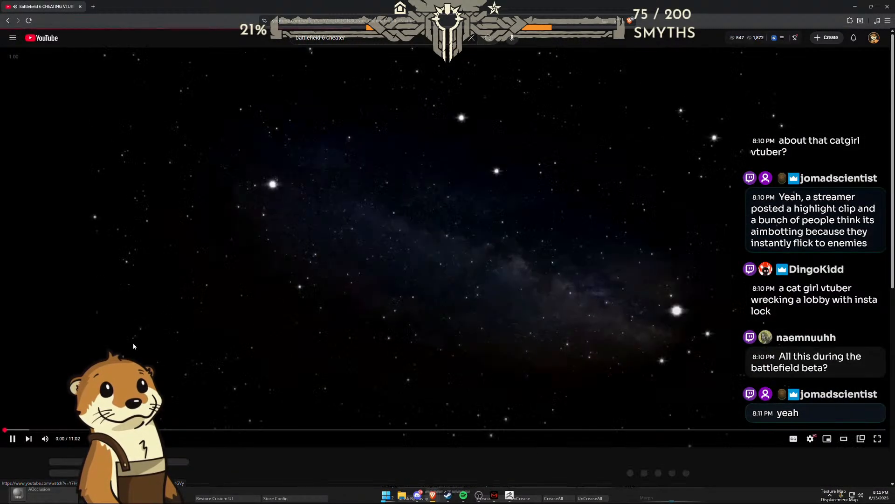
click(85, 429)
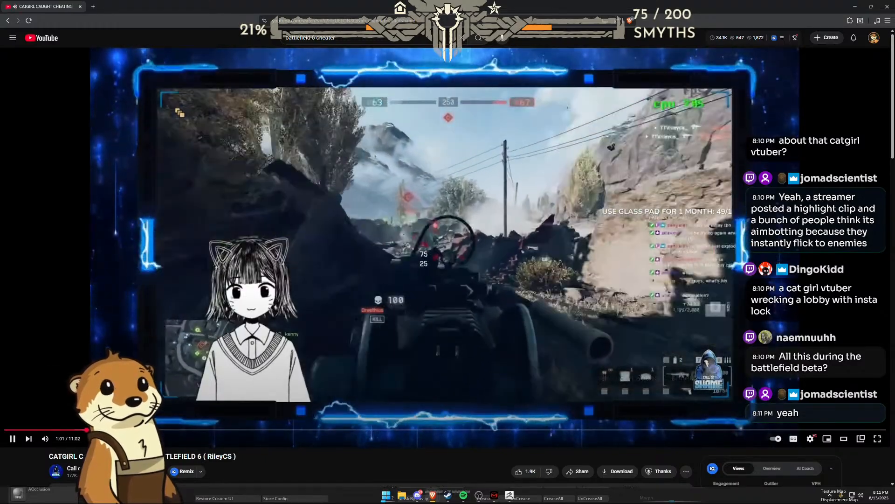
click(146, 429)
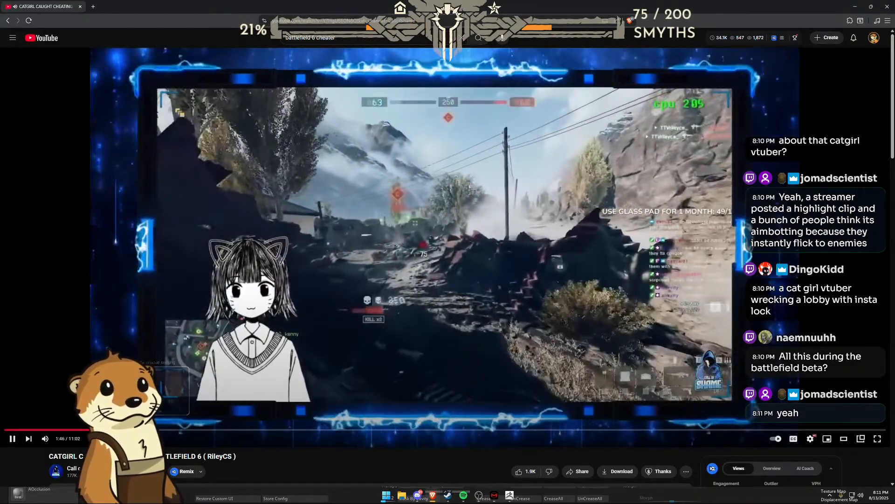
click(205, 429)
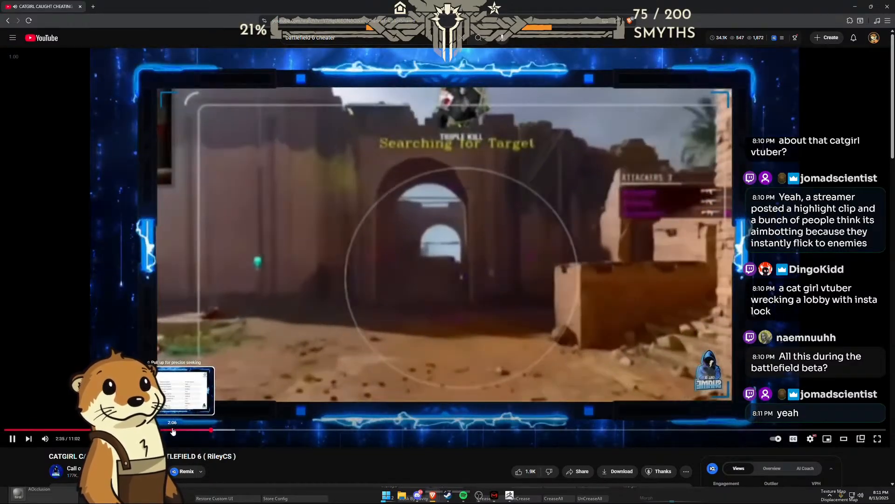
click(91, 429)
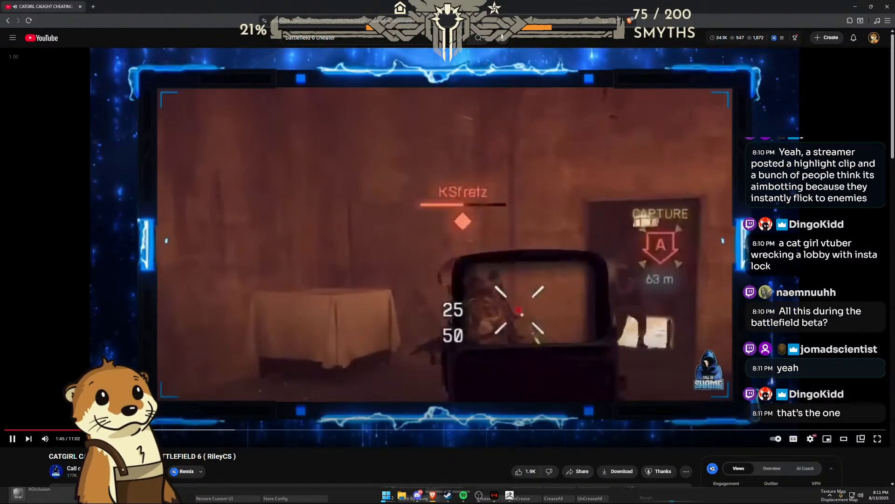
key(alt+Left)
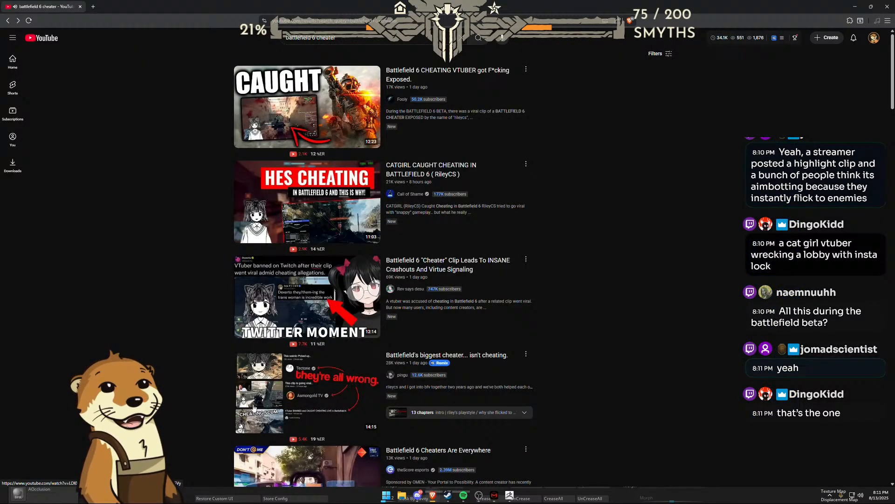
Step: Skim the video "Battlefield 6 "Cheater" Clip Leads To INSANE Crashouts And Virtue Signaling", look over its comments, and leave the page
click(322, 302)
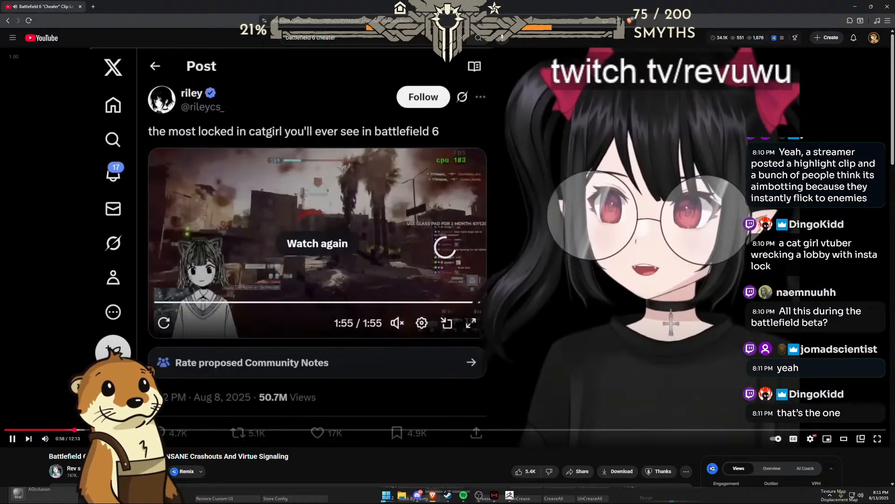
click(114, 431)
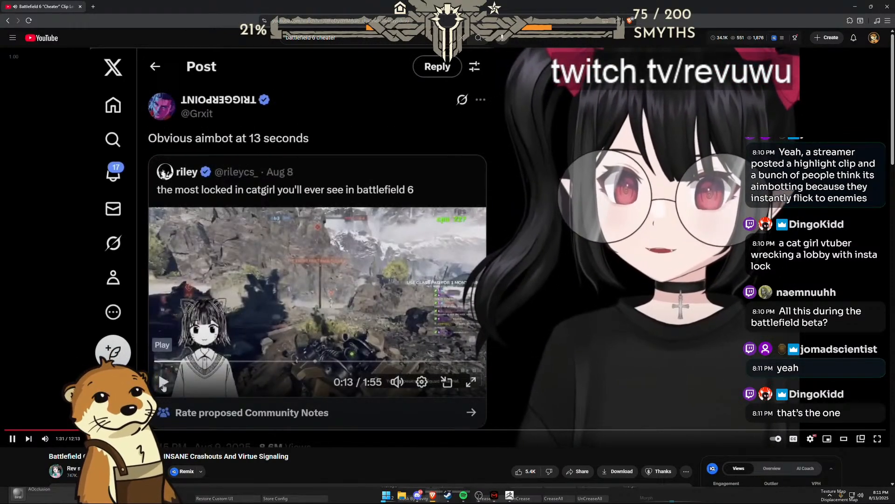
click(156, 431)
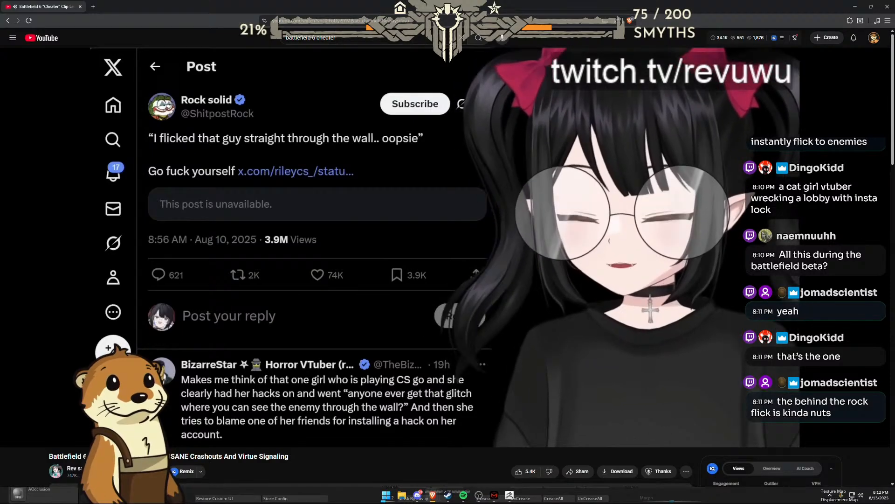
click(180, 431)
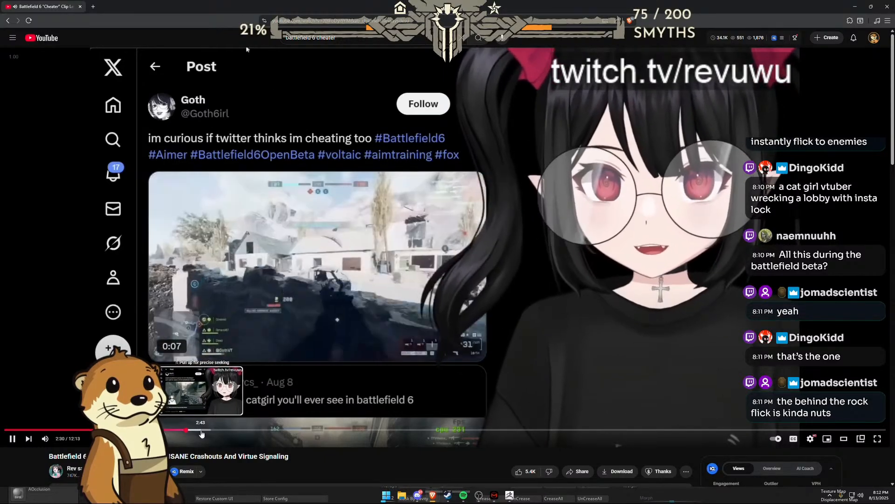
click(203, 433)
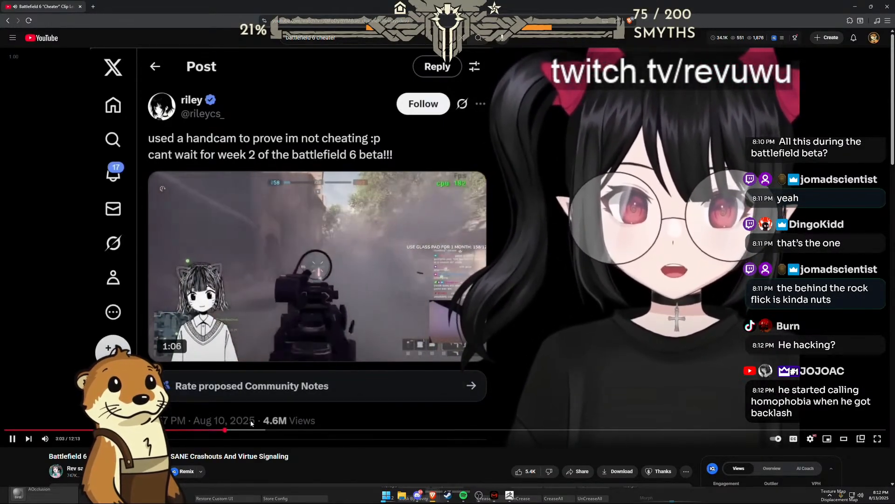
click(250, 425)
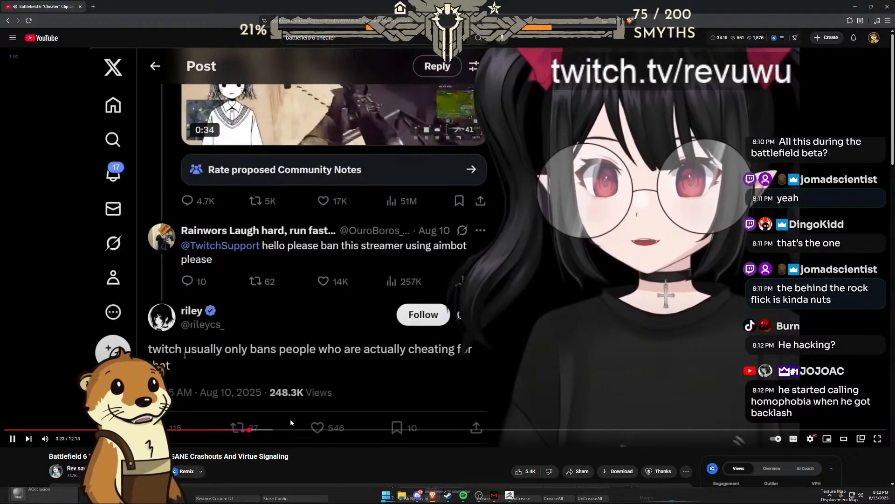
click(285, 426)
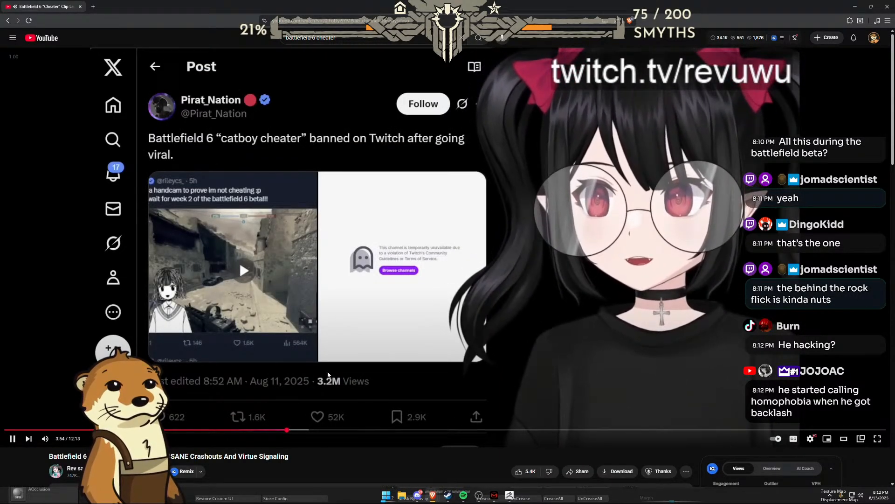
click(389, 430)
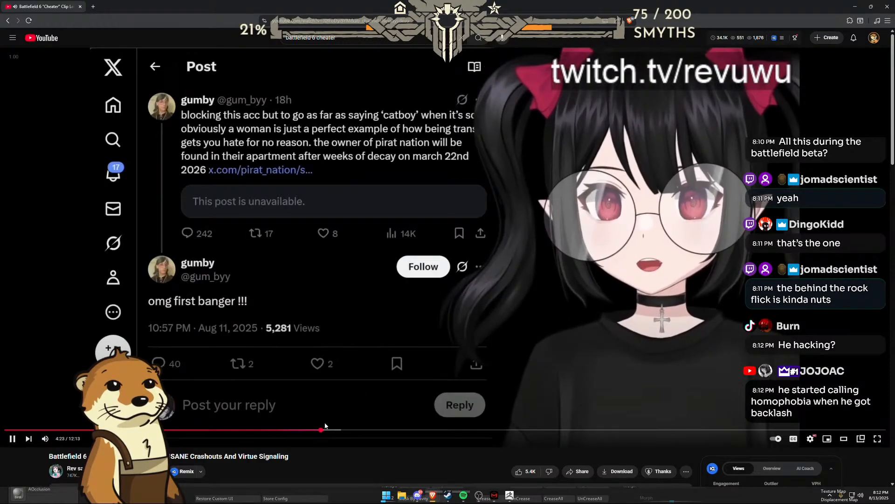
scroll(559, 395, down, 6)
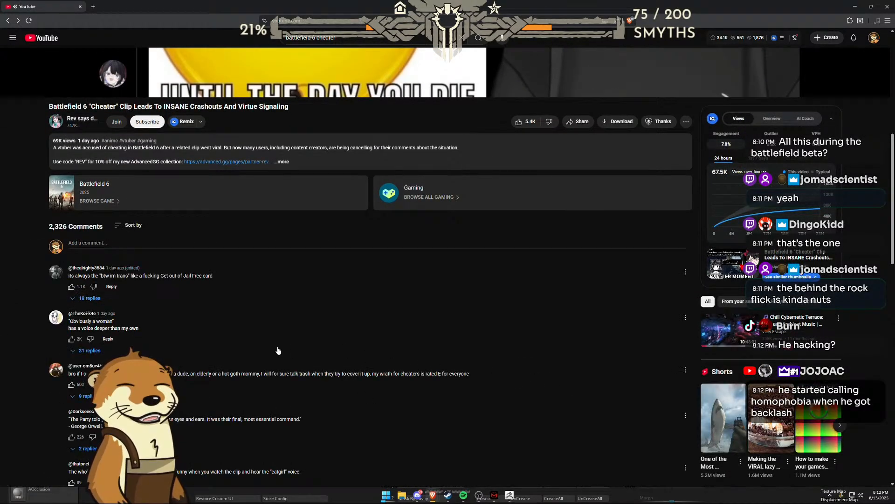
key(alt+Left)
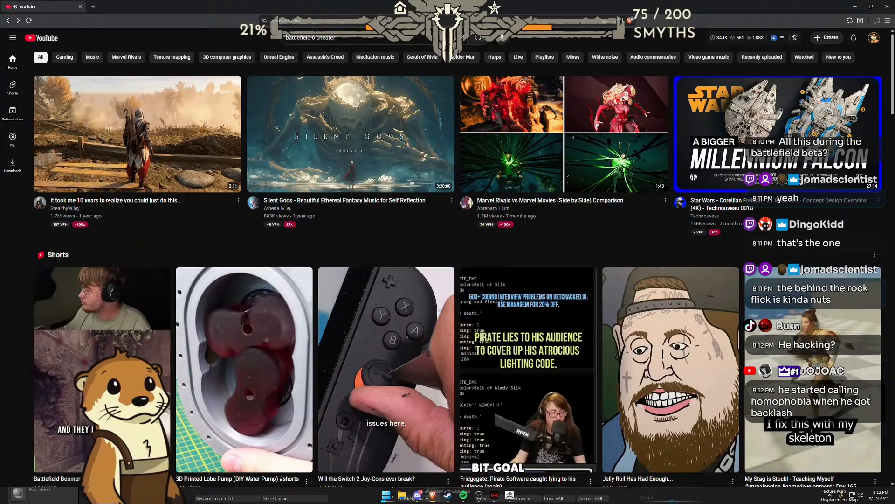
Step: Rerun the "battlefield 6 cheater" search, watch the Short "CHEATING in Battlefield 6?" and return to the results
click(478, 38)
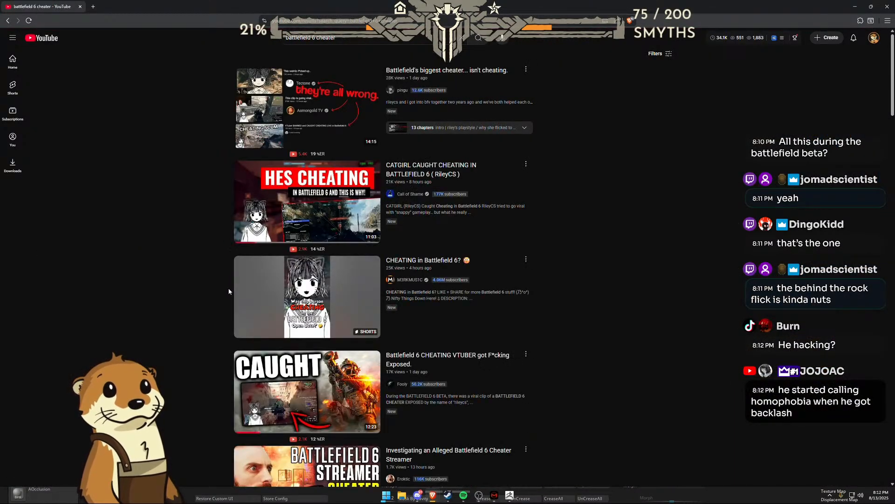
scroll(242, 283, down, 3)
click(308, 208)
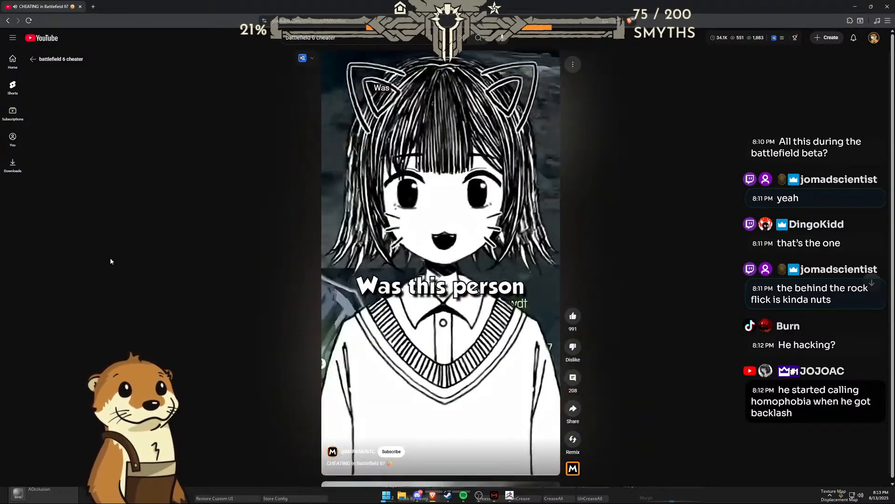
key(alt+Left)
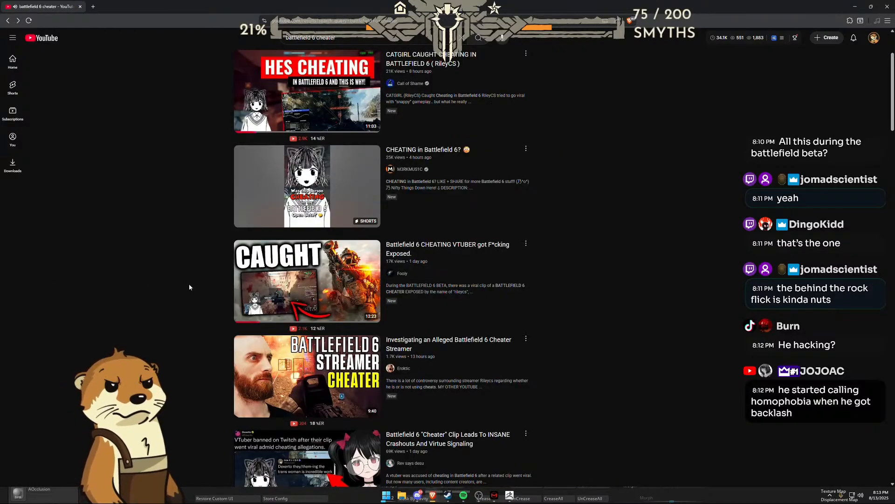
Step: Look through the remaining "battlefield 6 cheater" search results for another video with the gameplay clip
scroll(274, 278, down, 5)
scroll(274, 279, down, 8)
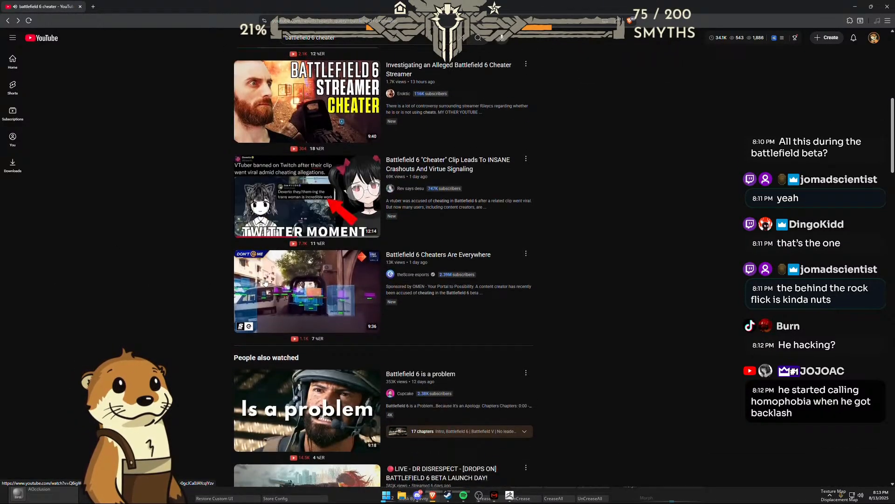
scroll(264, 282, down, 7)
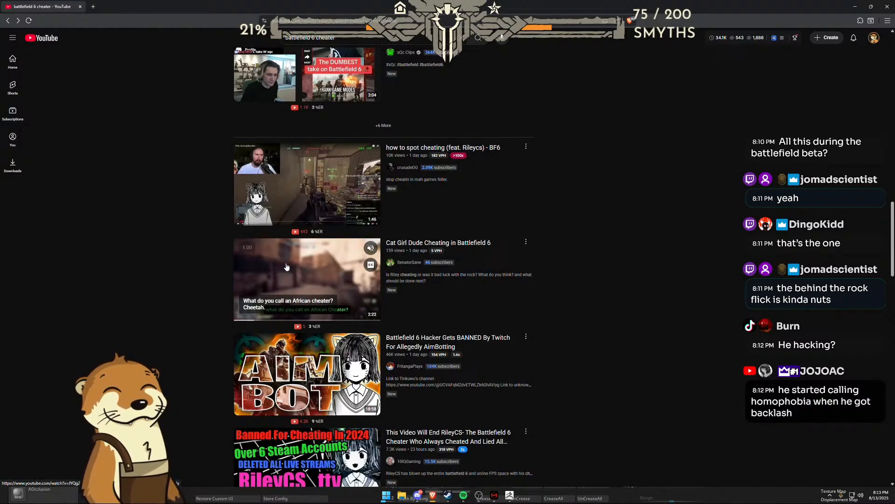
mouse_move(290, 194)
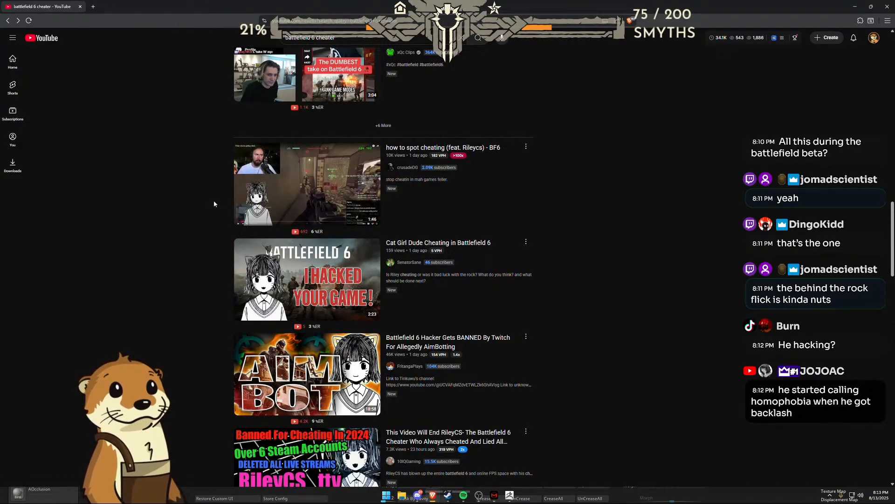
scroll(243, 209, down, 4)
scroll(258, 216, up, 2)
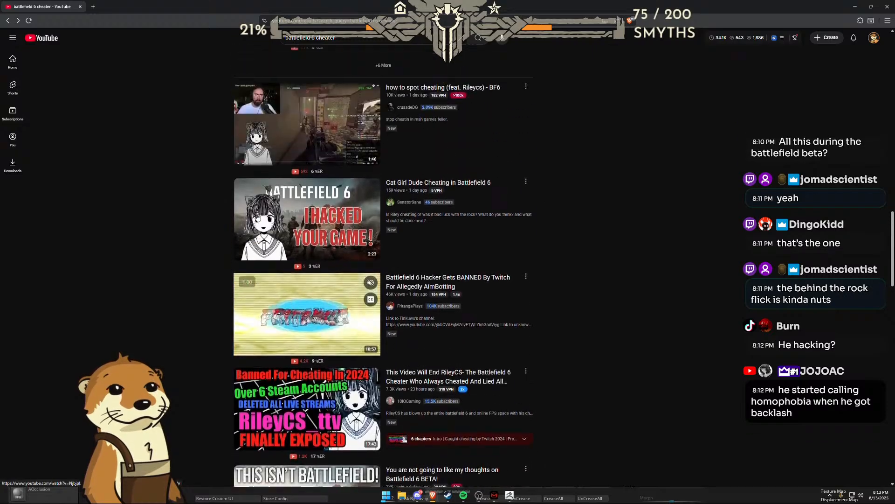
scroll(258, 217, up, 1)
Step: Search YouTube for "rileycs"
drag(352, 38, 248, 10)
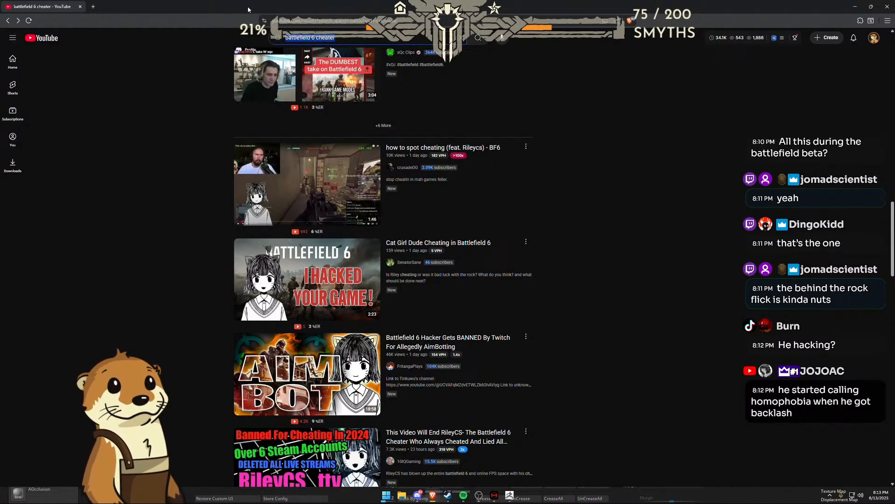
text(rileycs)
key(Return)
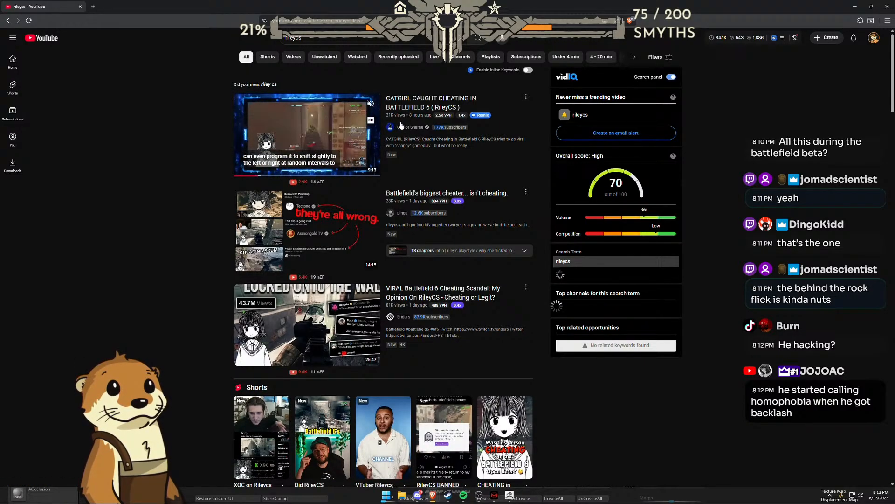
Step: Look over the "rileycs" videos and Shorts in the results, and close the page to return to ZBrush
scroll(379, 274, down, 4)
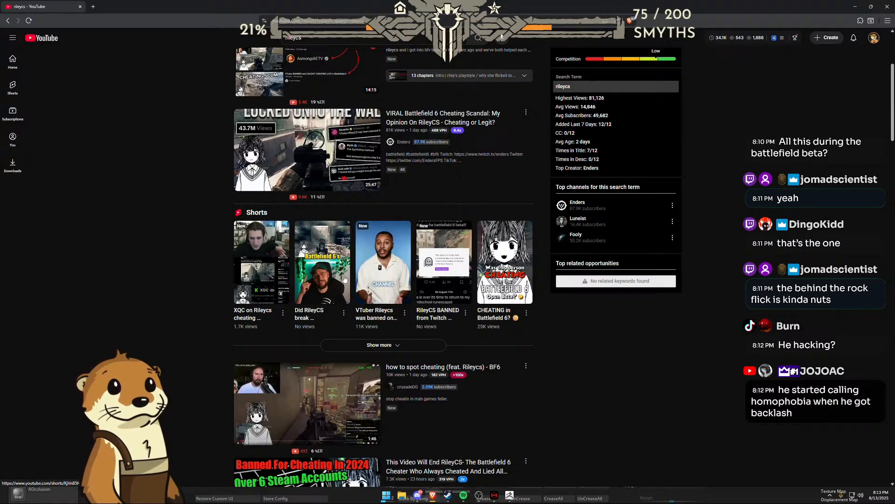
scroll(357, 274, down, 2)
scroll(357, 274, down, 5)
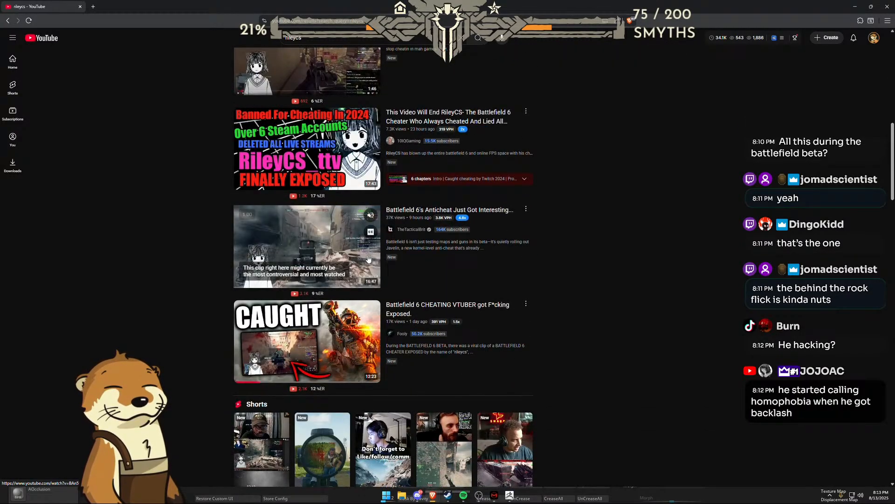
scroll(295, 238, down, 6)
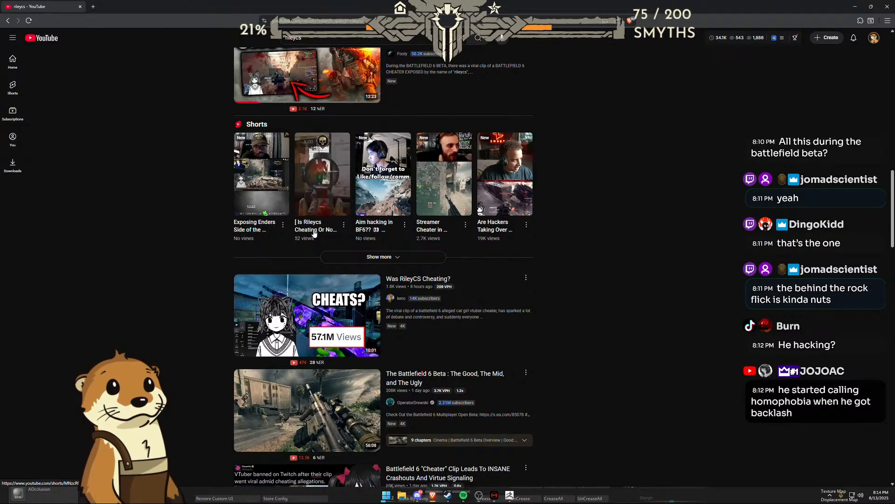
scroll(312, 233, down, 2)
scroll(314, 231, down, 2)
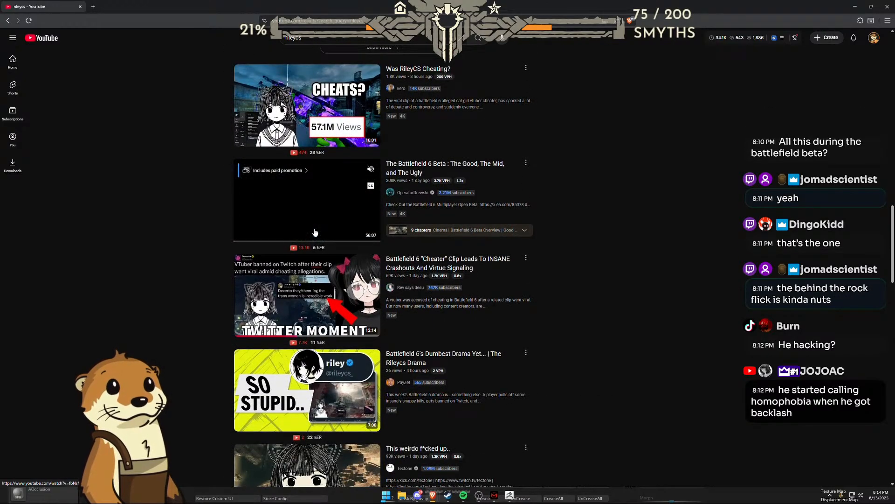
scroll(315, 232, down, 2)
scroll(315, 232, down, 3)
scroll(316, 231, down, 5)
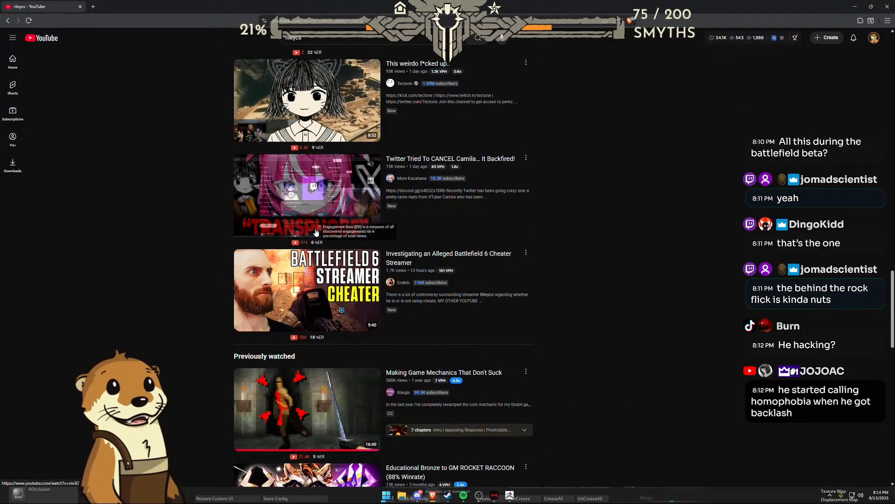
scroll(315, 232, down, 2)
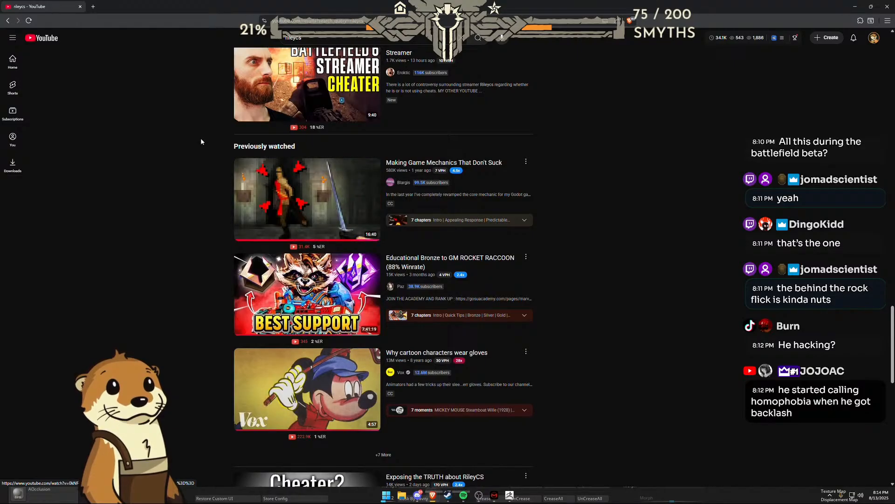
click(80, 7)
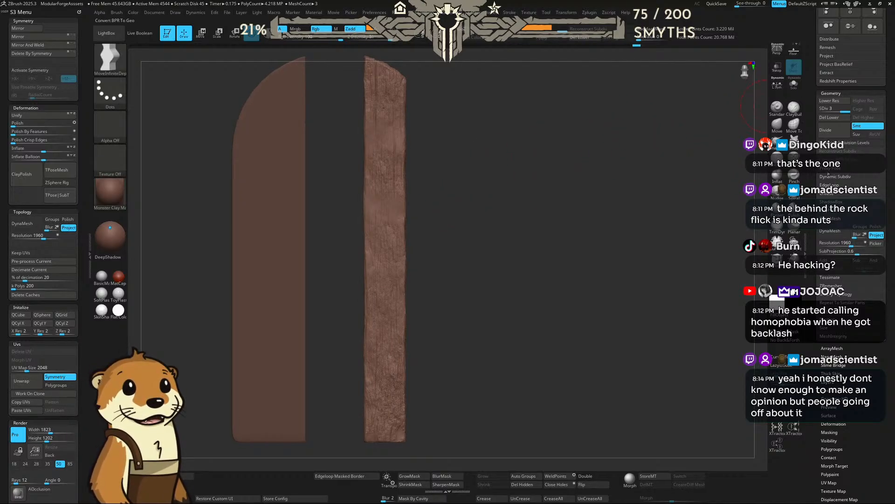
Step: Show the outermost door plank Door_6 and make the Door_3 plank the active subtool
scroll(814, 182, up, 10)
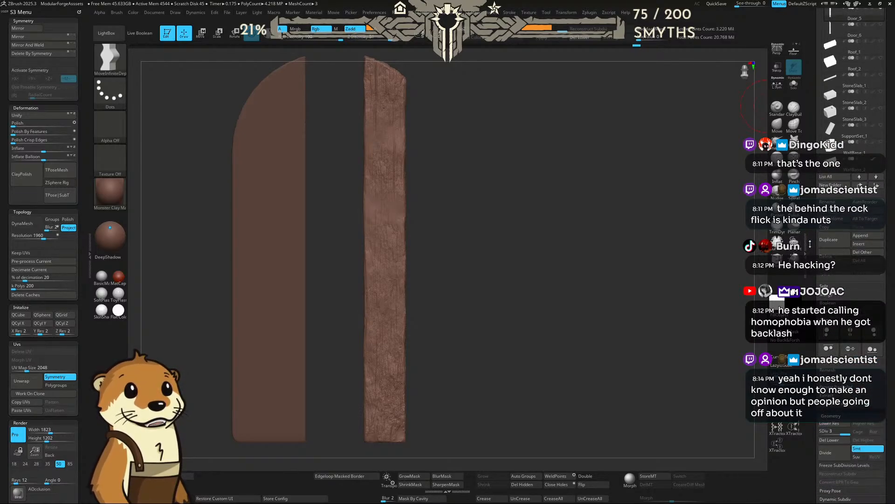
drag(812, 202, 813, 273)
click(881, 94)
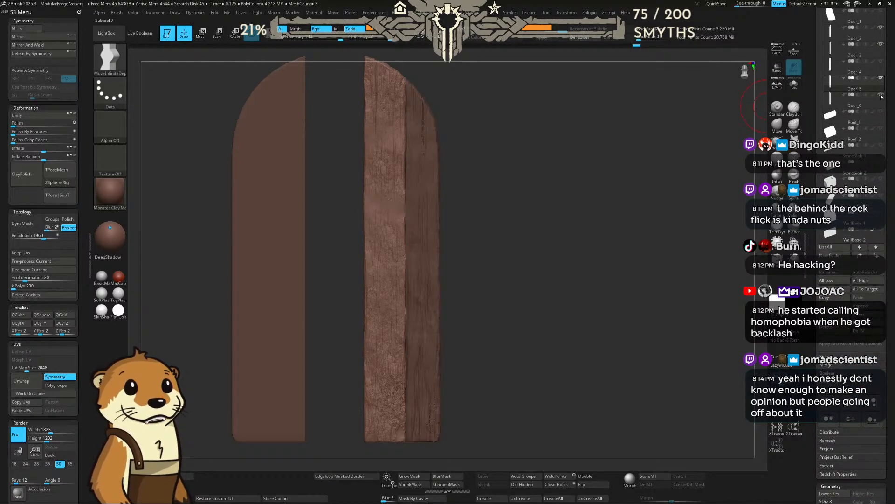
alt+click(295, 240)
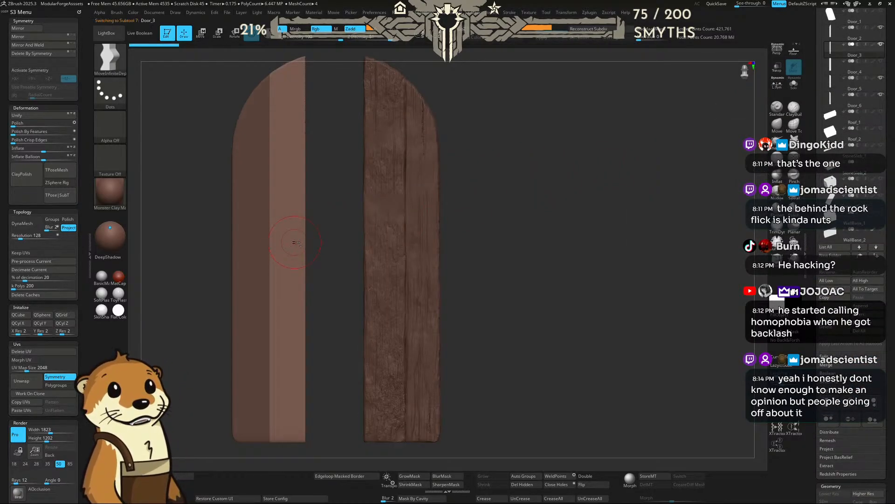
mouse_move(530, 215)
mouse_down()
mouse_move(511, 218)
mouse_move(542, 212)
mouse_move(528, 206)
mouse_up()
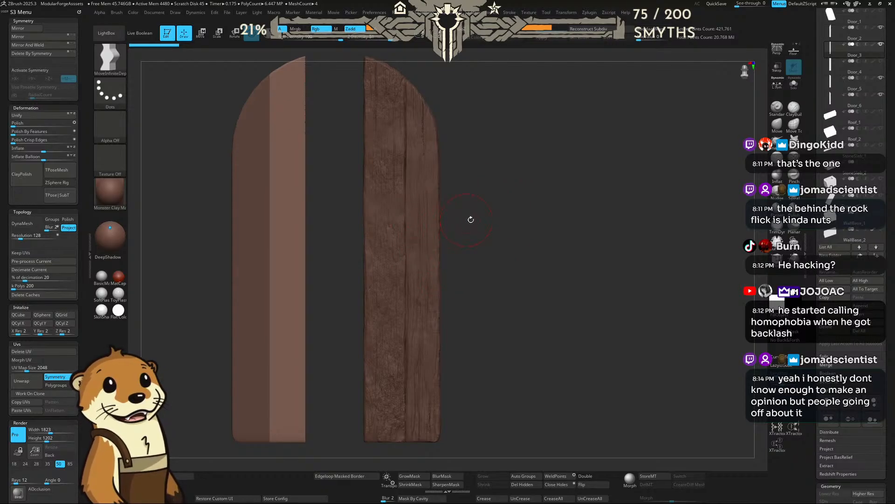
alt+drag(477, 220, 524, 224)
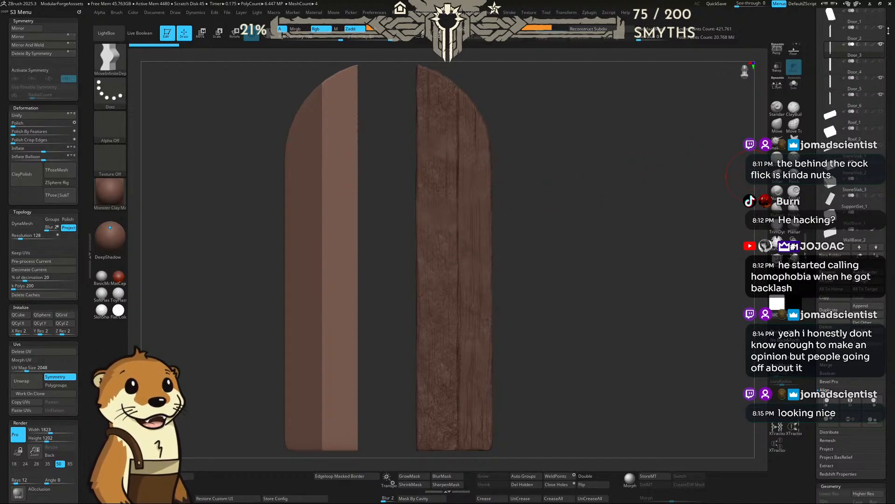
mouse_move(881, 77)
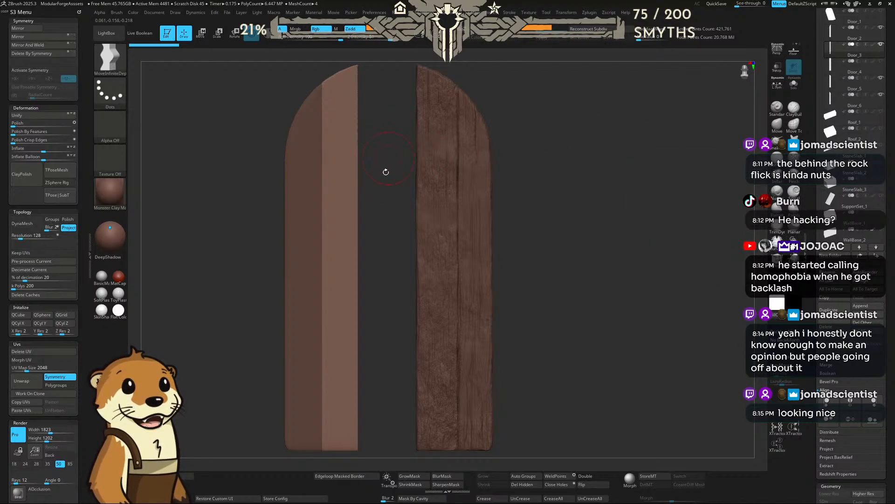
Step: Show the middle door plank Door_4, hide its neighbours Door_3 and Door_5, and make Door_4 the active subtool
click(881, 61)
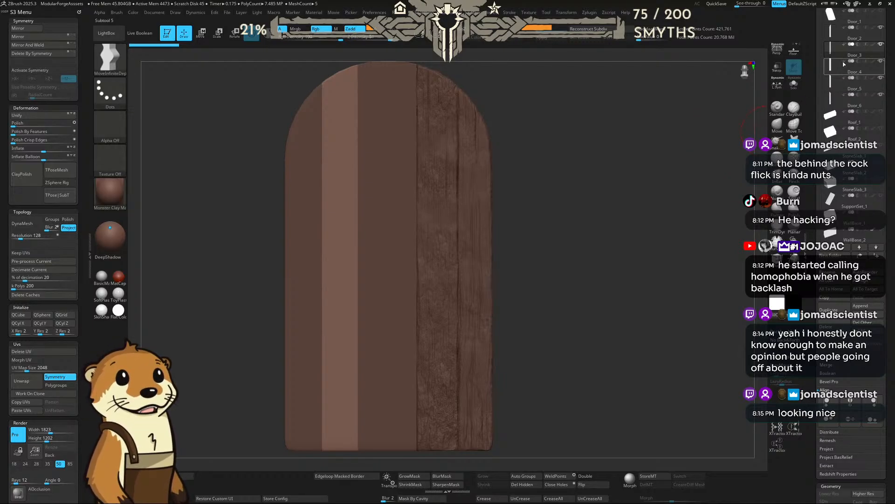
click(882, 62)
click(882, 62)
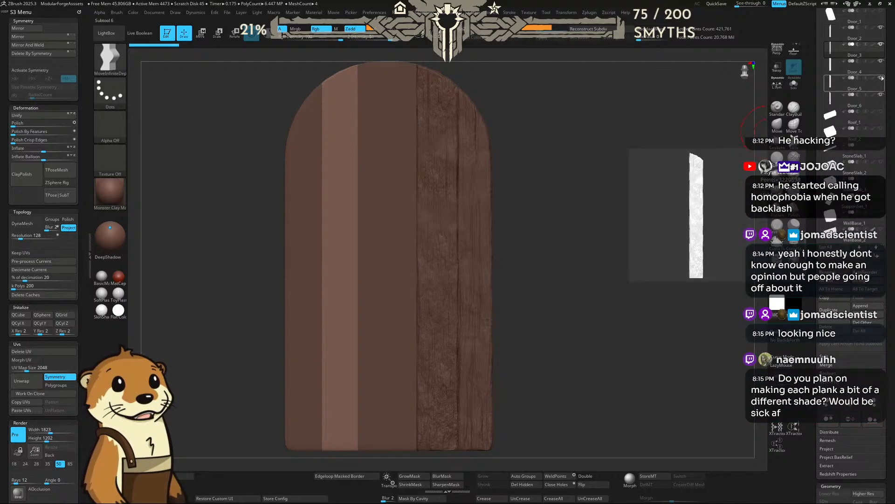
click(881, 78)
click(877, 46)
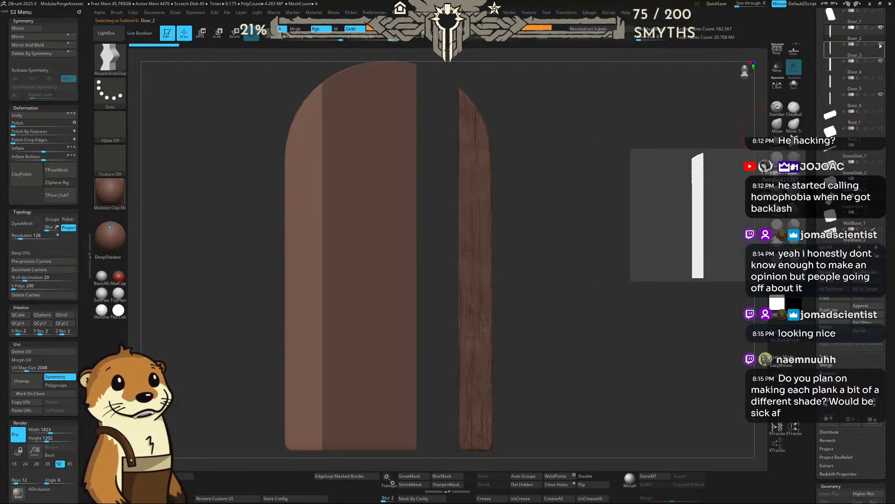
click(880, 45)
click(865, 68)
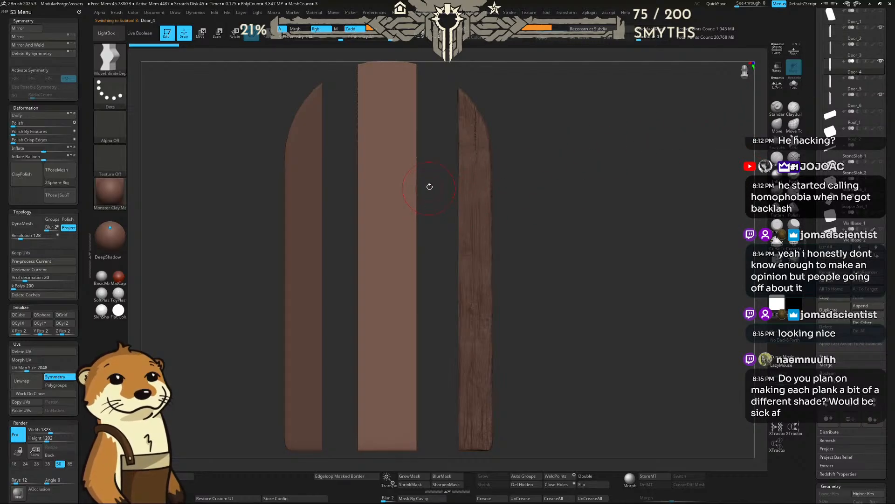
Step: Remesh the Door_4 plank with DynaMesh at resolution 3184 and subdivide it once
scroll(765, 329, down, 5)
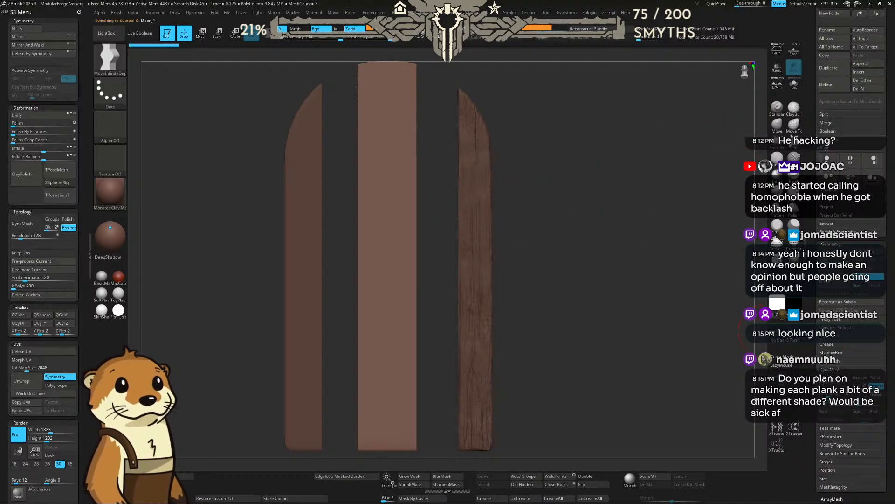
click(33, 235)
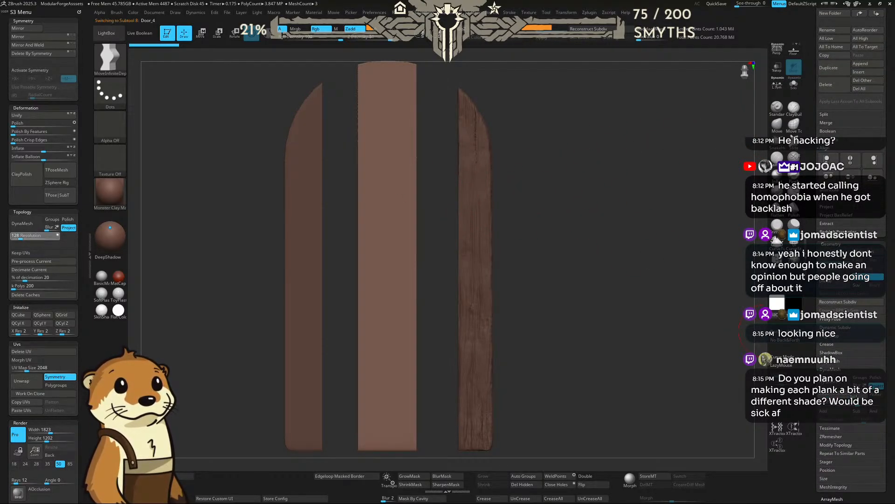
text(3184)
key(Return)
click(834, 382)
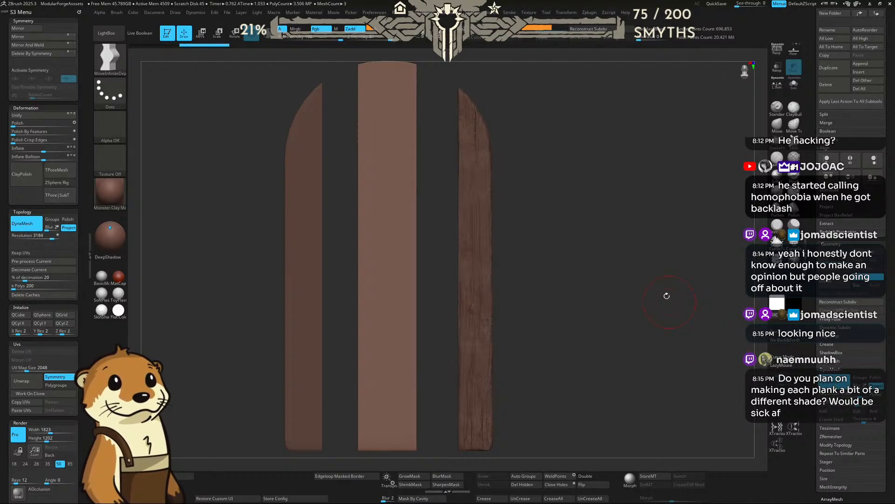
drag(665, 296, 654, 302)
key(ctrl+d)
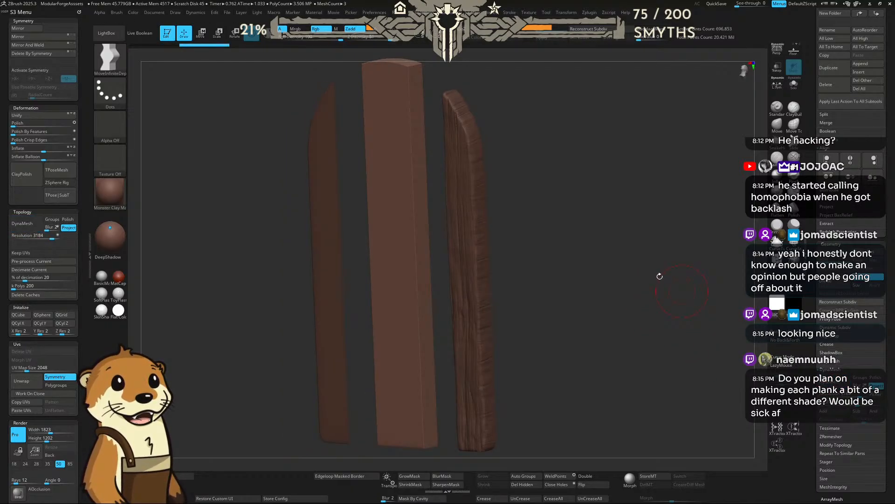
shift+drag(607, 232, 527, 194)
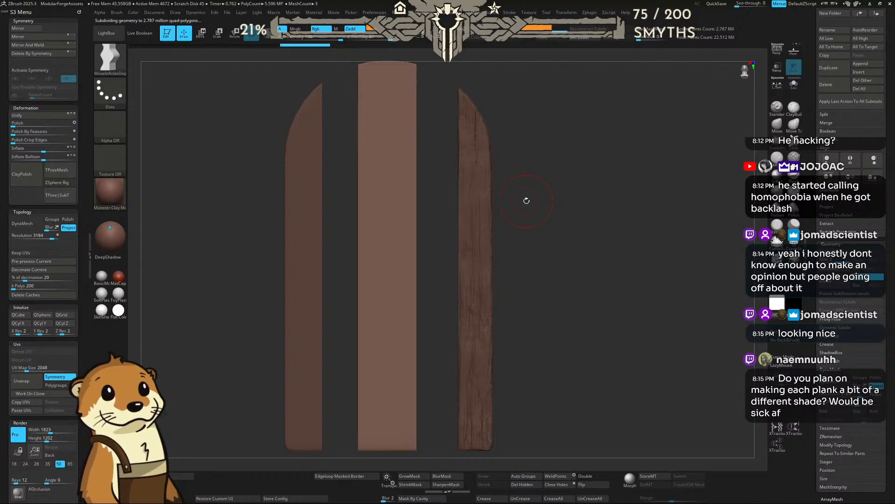
Step: Retopologize the Door_4 plank with ZRemesher at a target polygon count of 5
scroll(821, 366, down, 3)
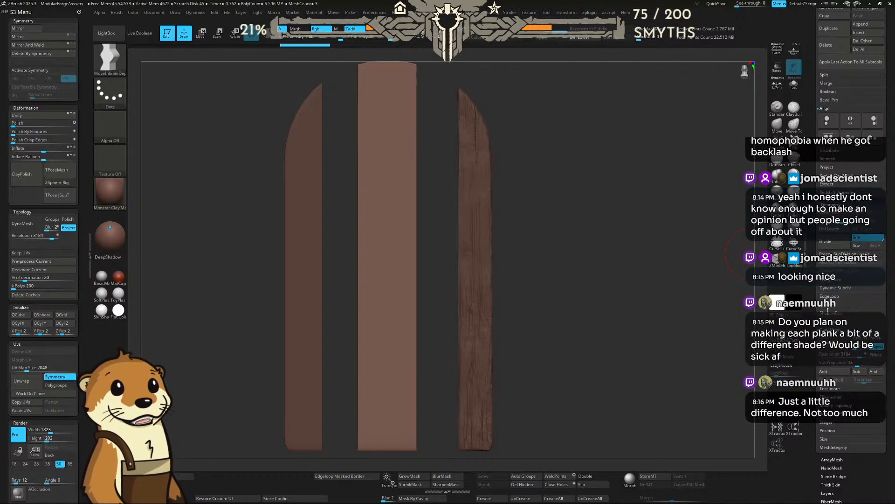
scroll(809, 376, down, 3)
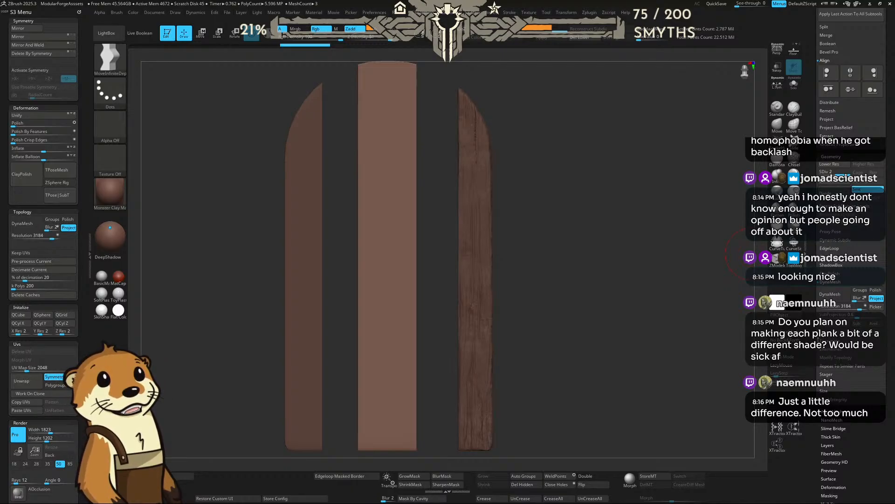
scroll(851, 233, down, 1)
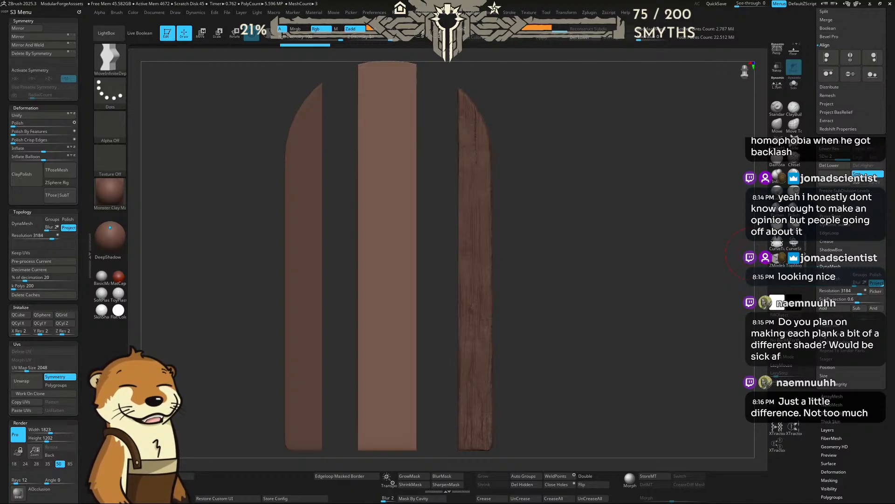
click(835, 334)
click(842, 299)
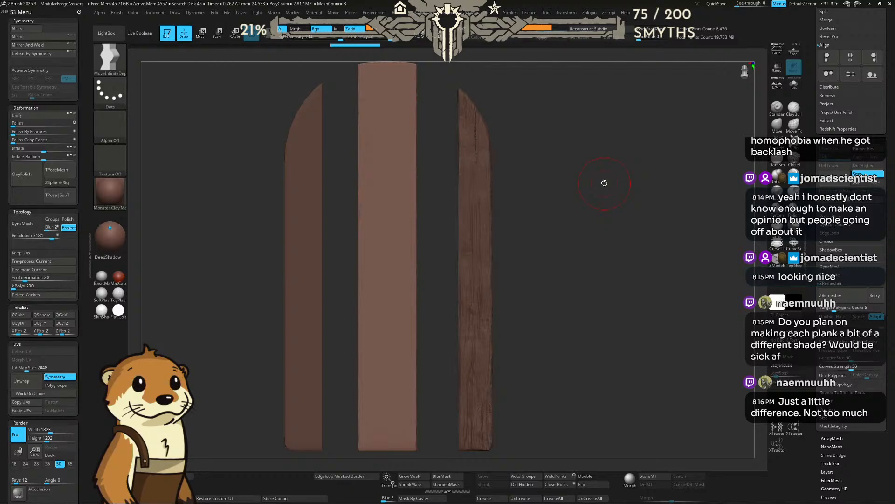
Step: Subdivide the remeshed Door_4 plank up to subdivision level 6
mouse_move(441, 205)
mouse_down()
mouse_move(523, 187)
mouse_move(517, 176)
mouse_up()
key(ctrl)
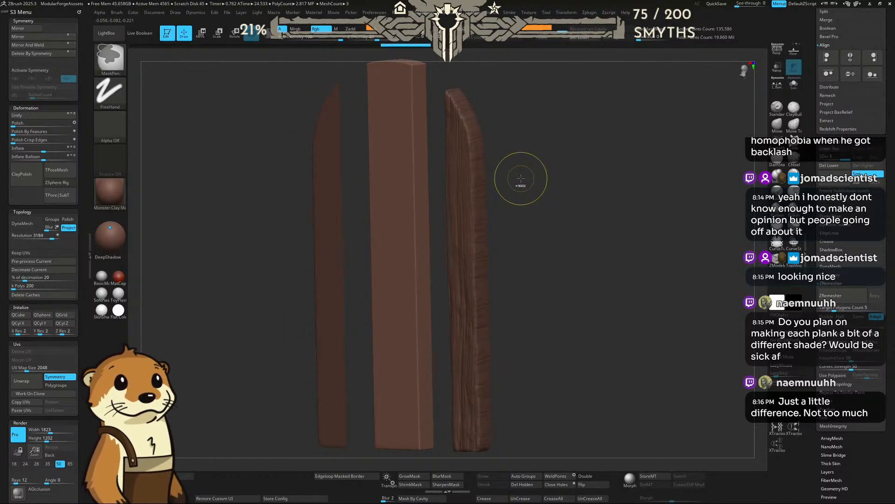
key(ctrl+d)
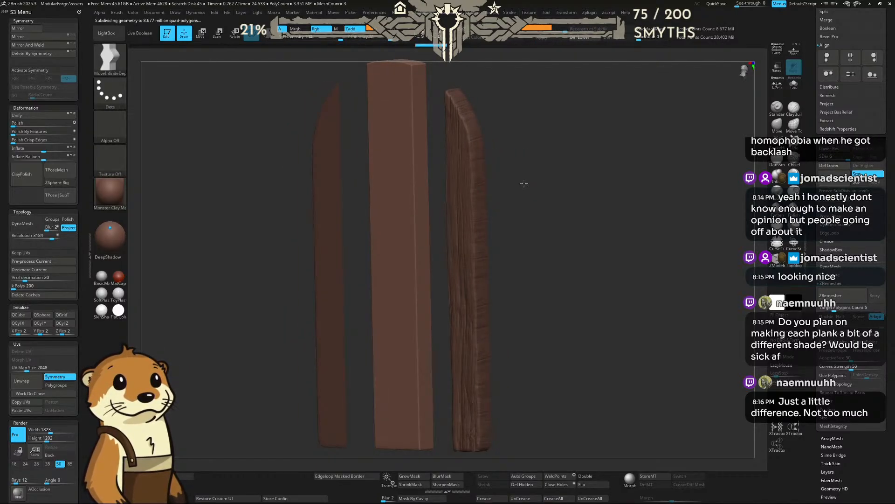
shift+drag(524, 184, 519, 178)
alt+drag(438, 162, 482, 234)
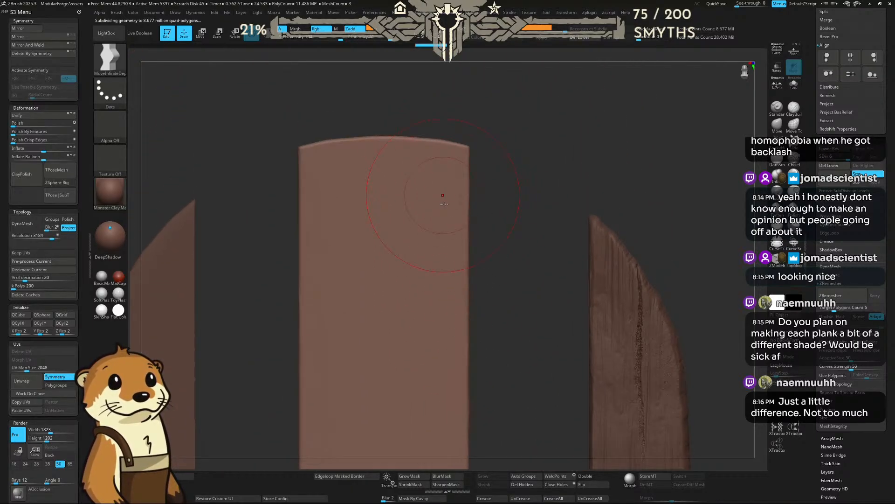
Step: Bevel the top front edge of the middle door plank with the TrimDynamic brush
key(b)
key(t)
key(d)
key(space)
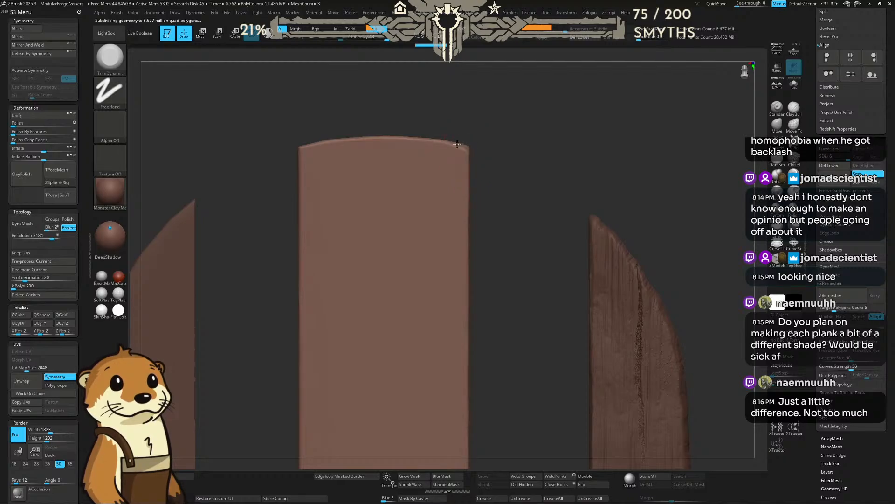
mouse_move(457, 145)
mouse_down()
mouse_move(359, 139)
mouse_move(303, 149)
mouse_up()
drag(345, 119, 365, 132)
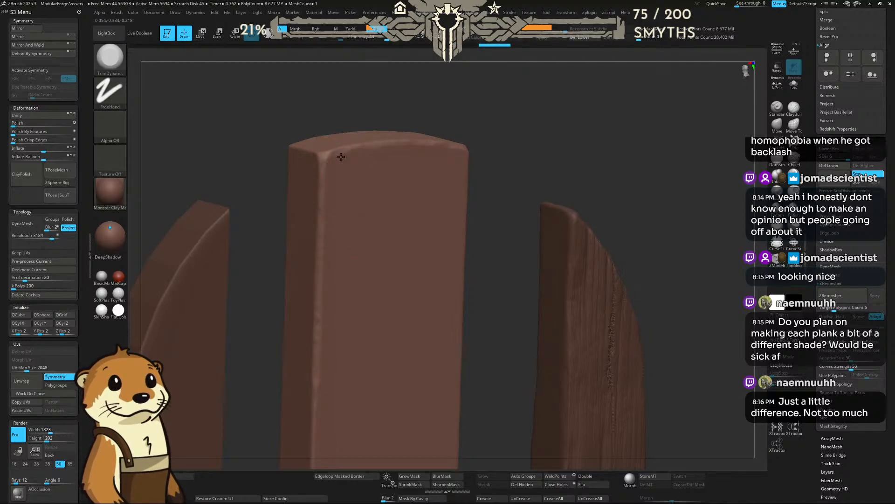
mouse_move(489, 150)
mouse_down()
mouse_move(477, 173)
mouse_move(462, 154)
mouse_move(467, 181)
mouse_up()
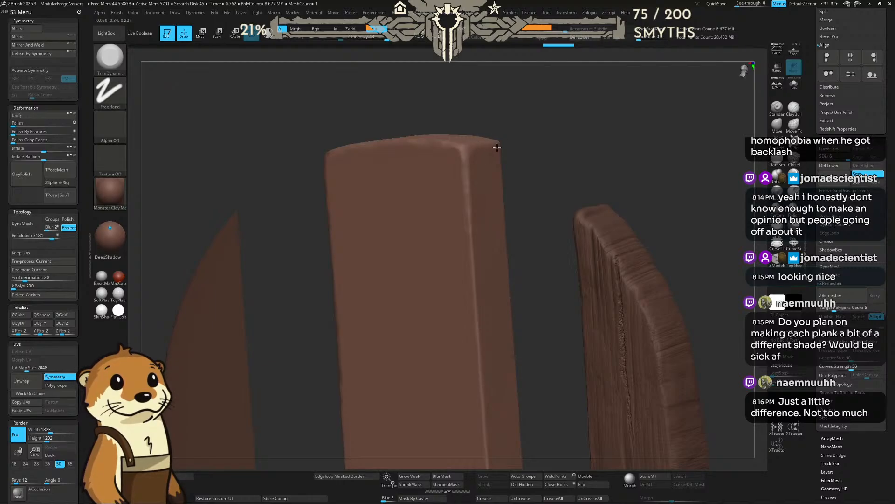
Step: Trim an uneven bevel along the upper part of the plank's right front edge
drag(466, 233, 476, 321)
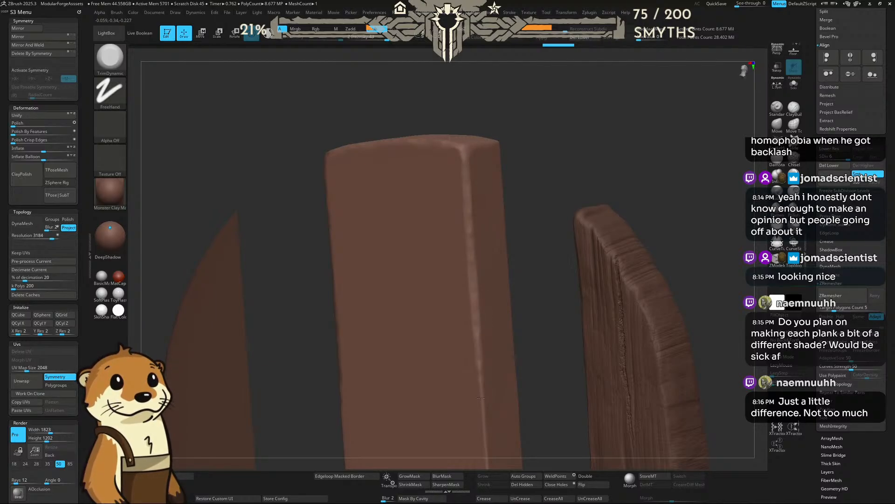
drag(474, 282, 469, 250)
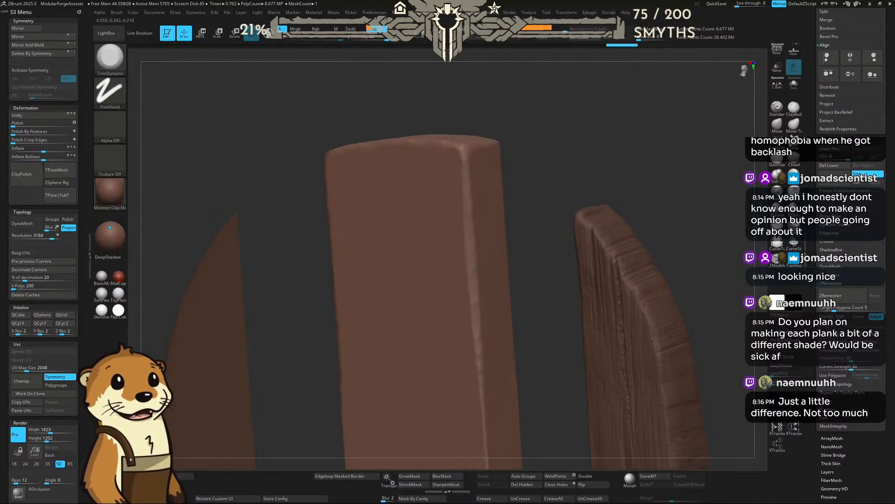
drag(475, 321, 483, 419)
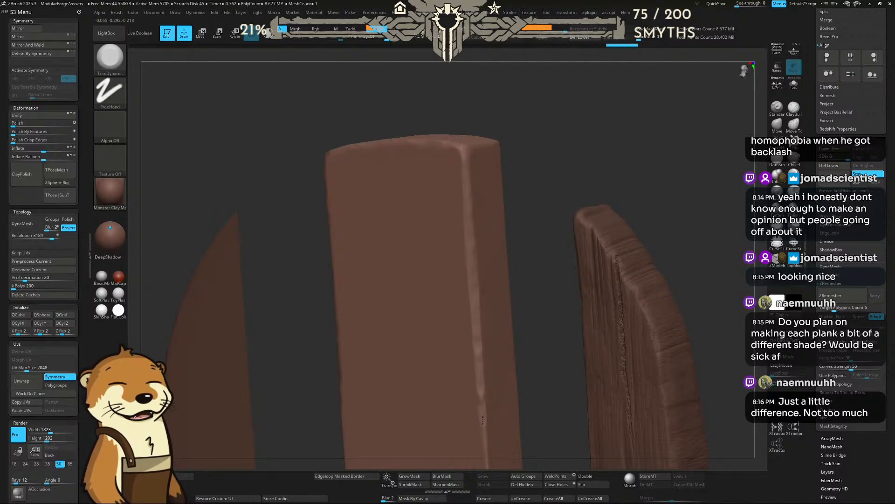
mouse_move(481, 344)
mouse_down()
mouse_move(482, 360)
mouse_move(527, 196)
mouse_up()
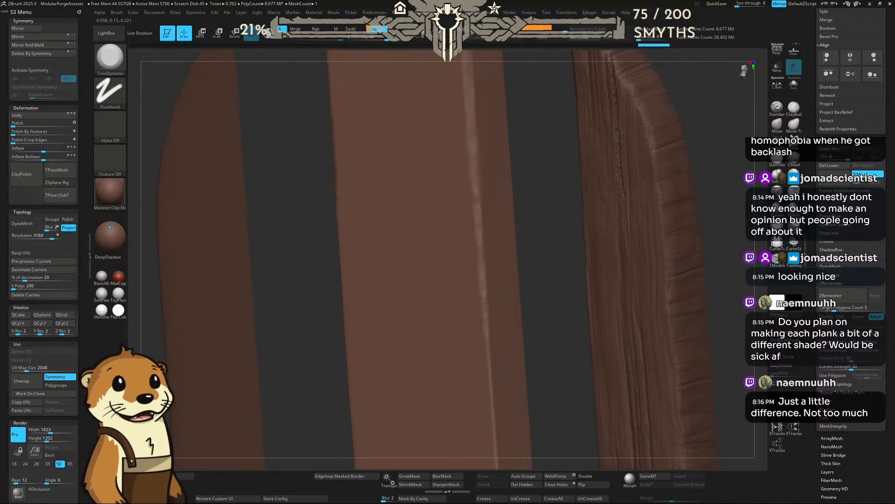
mouse_move(491, 346)
mouse_down()
mouse_move(487, 264)
mouse_move(497, 371)
mouse_up()
alt+drag(544, 347, 548, 233)
drag(541, 243, 562, 253)
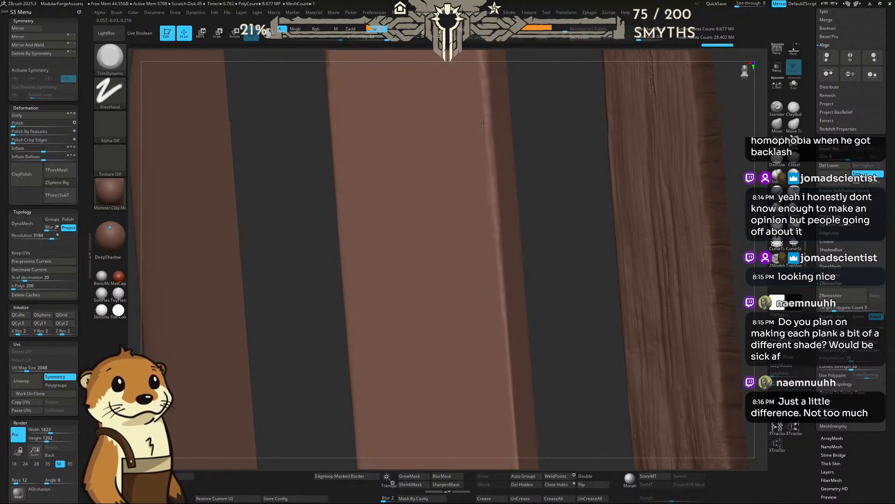
Step: Continue the trimmed bevel down the middle stretch of the plank's right front edge
drag(505, 336, 505, 344)
drag(495, 237, 499, 319)
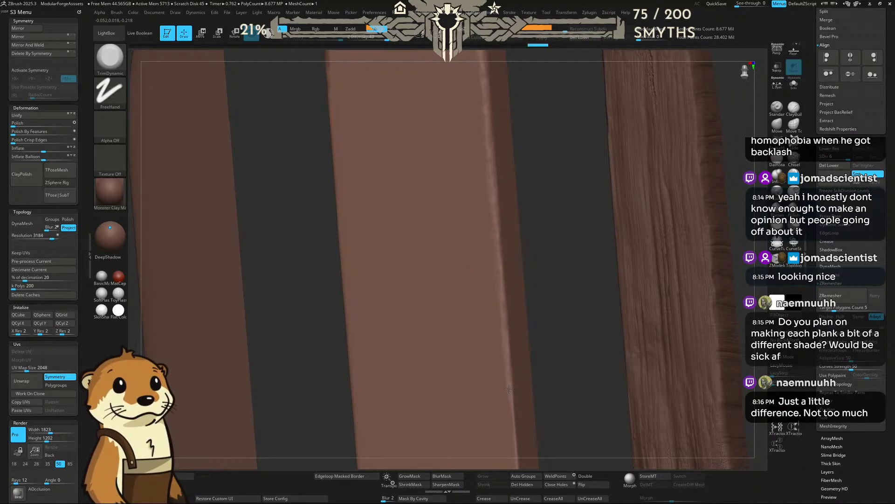
drag(500, 314, 502, 322)
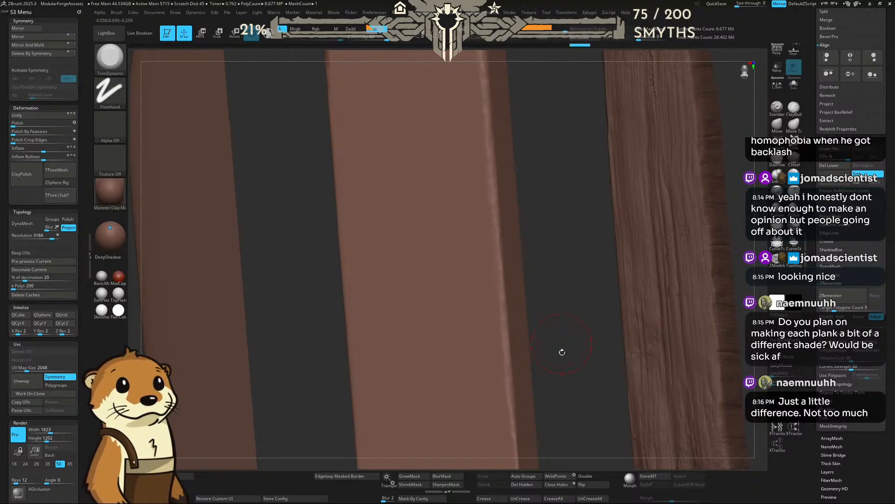
alt+drag(561, 352, 529, 175)
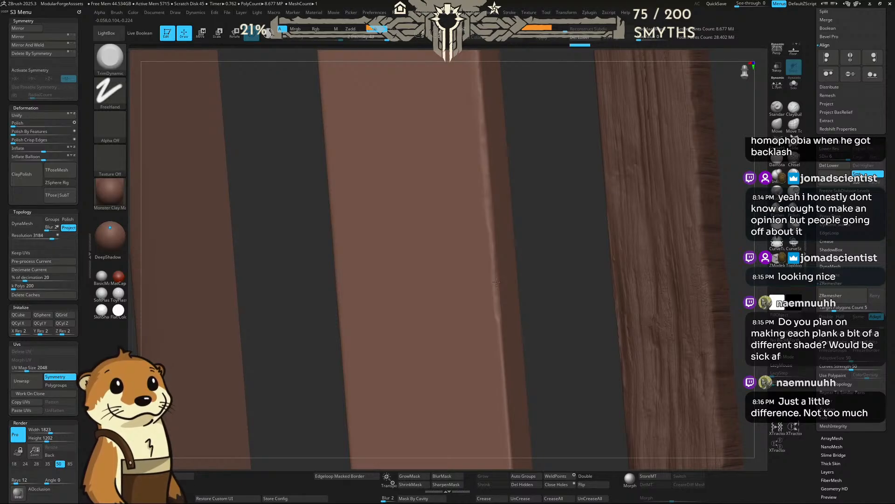
drag(500, 362, 503, 370)
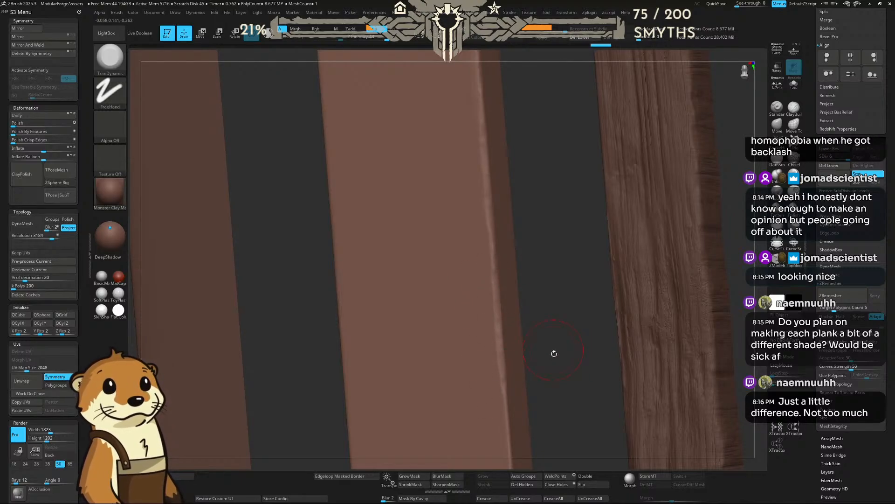
alt+drag(554, 353, 532, 219)
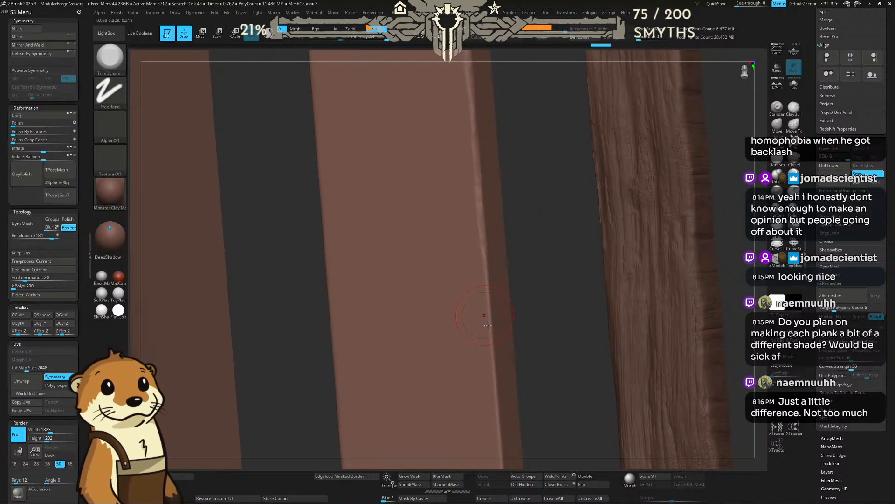
mouse_move(486, 316)
mouse_down()
mouse_move(494, 334)
mouse_move(488, 300)
mouse_move(488, 339)
mouse_move(480, 321)
mouse_move(488, 324)
mouse_up()
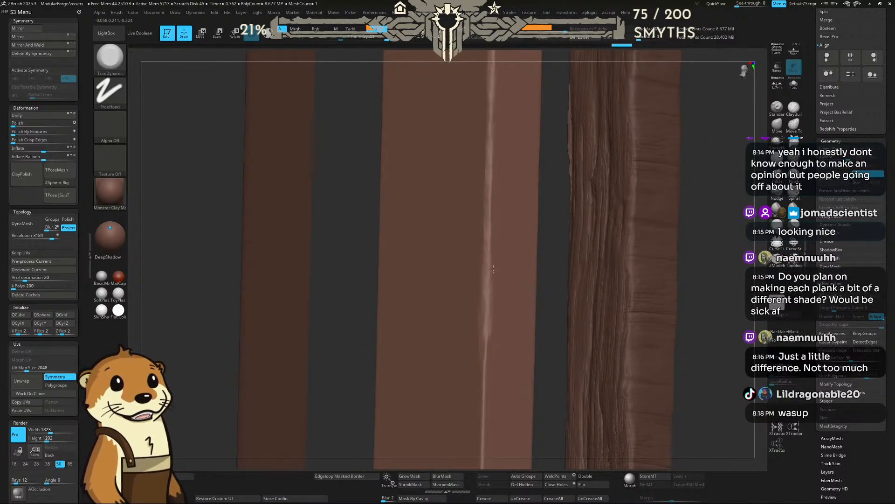
Step: Bevel the lower part of the plank's right front edge down to its bottom corner
drag(489, 191, 487, 105)
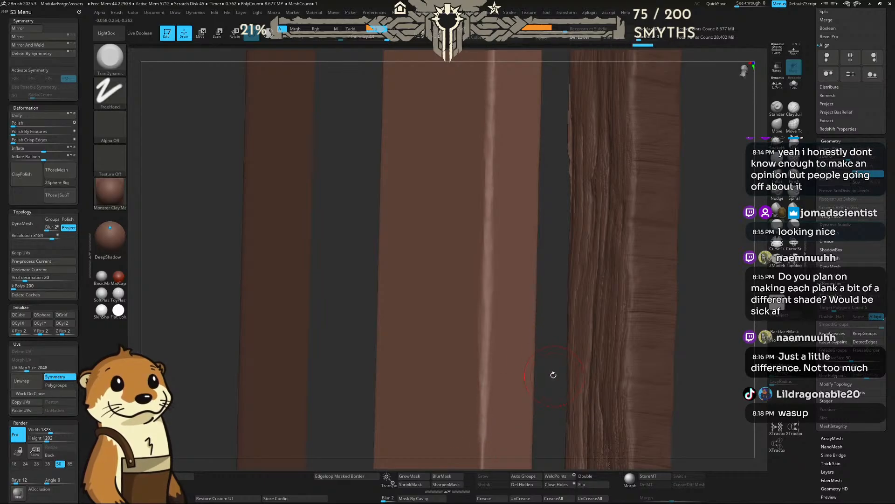
right_drag(552, 373, 512, 261)
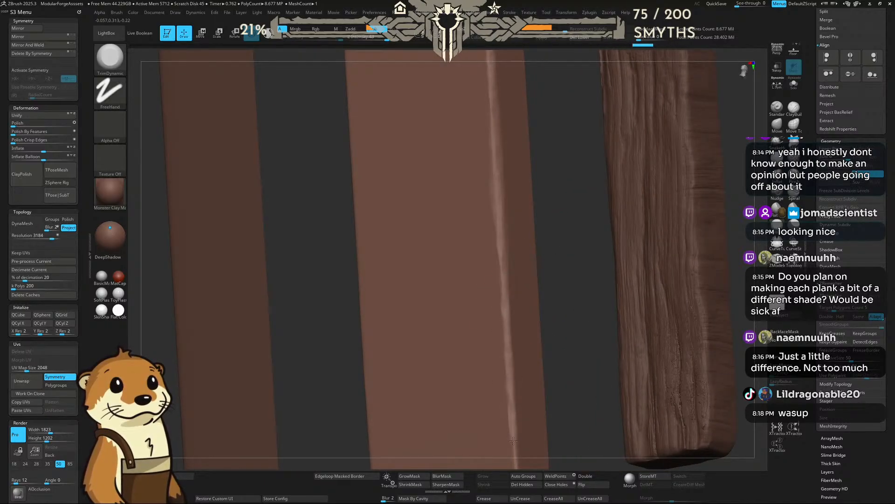
mouse_move(513, 410)
right_down()
mouse_move(570, 380)
mouse_move(567, 298)
right_up()
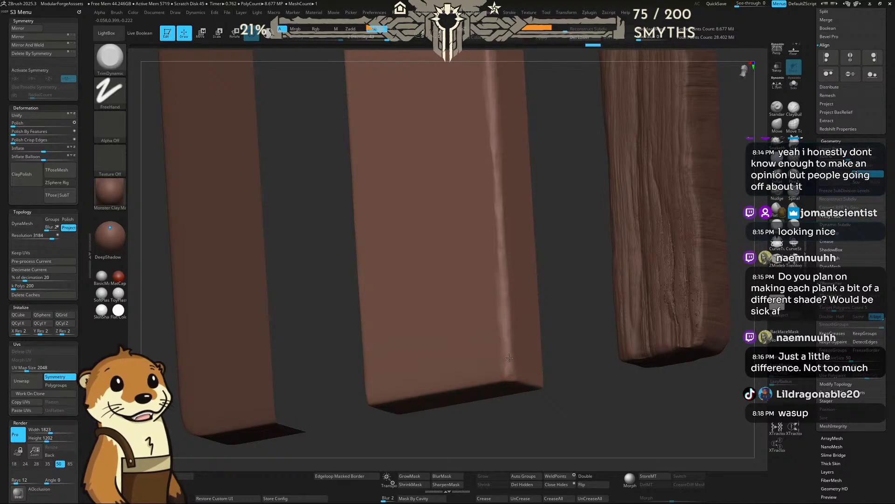
drag(499, 198, 494, 191)
drag(582, 194, 570, 198)
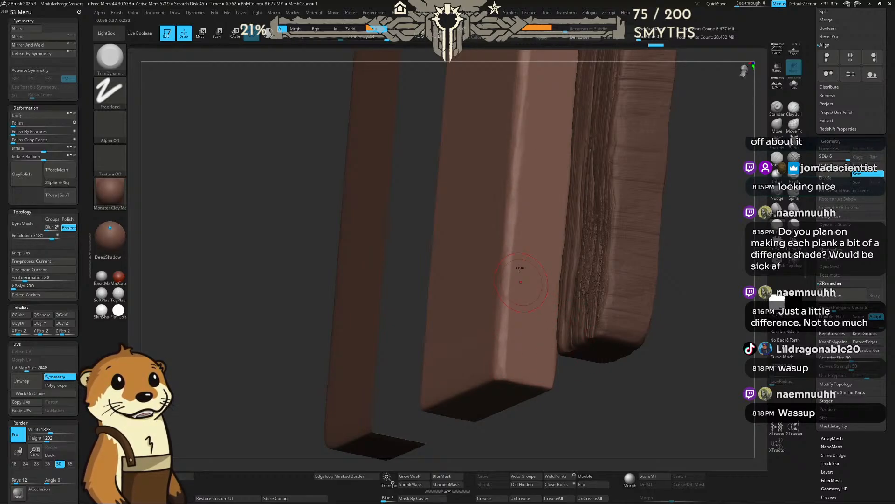
drag(506, 300, 499, 364)
mouse_move(550, 405)
mouse_down()
mouse_move(624, 394)
mouse_move(577, 352)
mouse_move(577, 339)
mouse_up()
Step: Trim the lower left front edge and the bottom front edge of the plank into worn bevels
drag(390, 401, 392, 399)
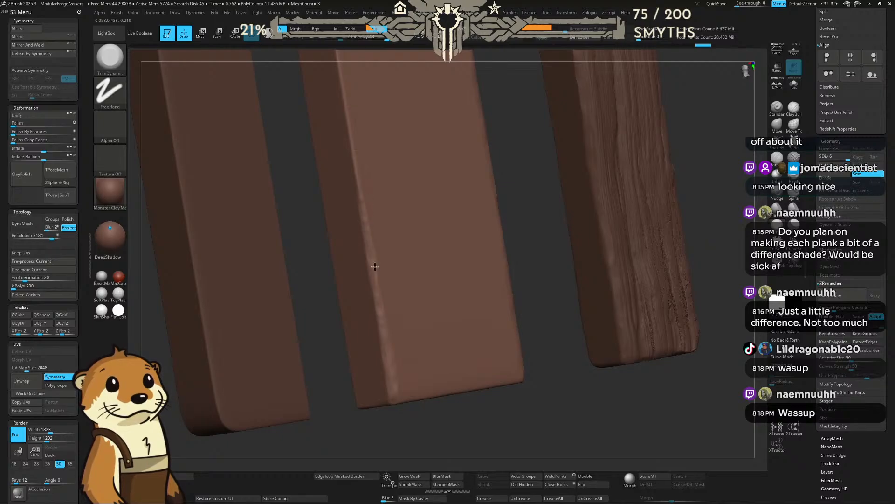
drag(394, 405, 395, 408)
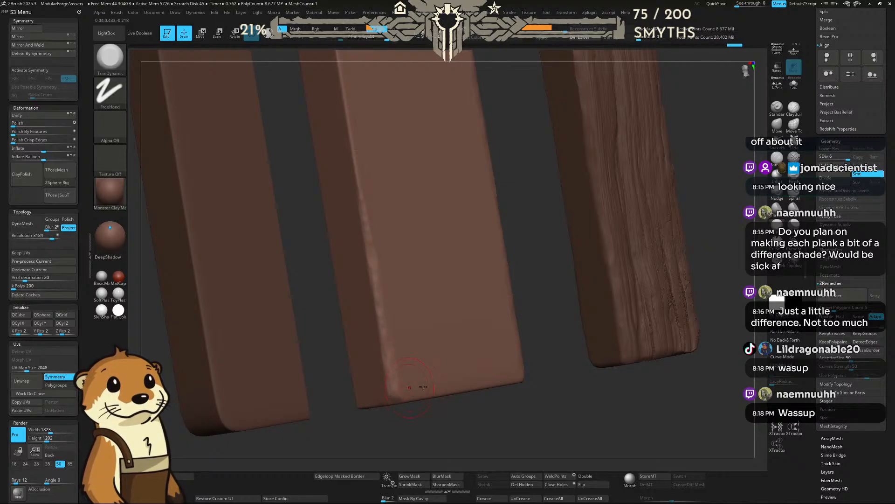
mouse_move(494, 422)
mouse_down()
mouse_move(445, 392)
mouse_move(406, 403)
mouse_move(556, 409)
mouse_up()
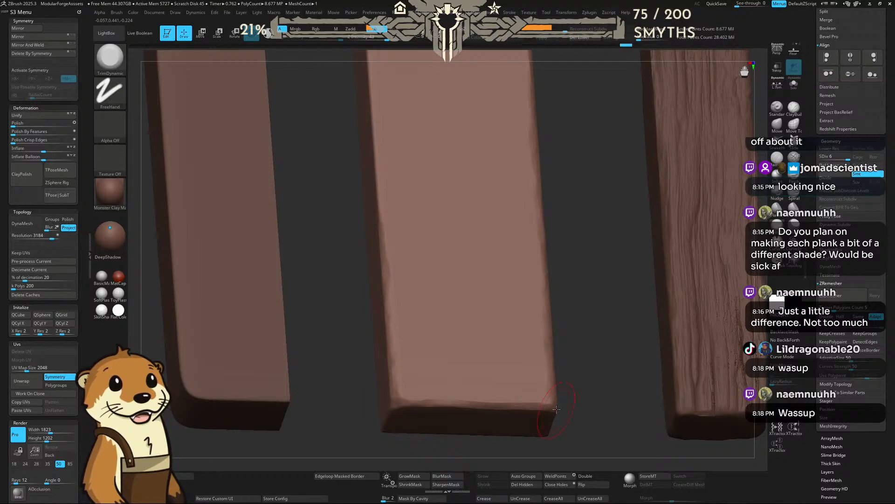
drag(600, 311, 557, 300)
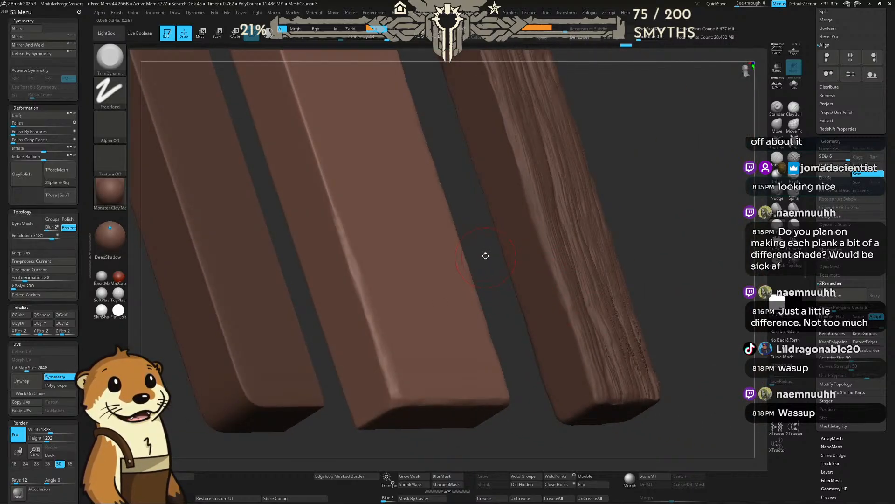
Step: Bevel the middle stretch of the plank's left front edge with long uneven trim strokes
shift+drag(485, 256, 486, 280)
alt+drag(580, 167, 565, 259)
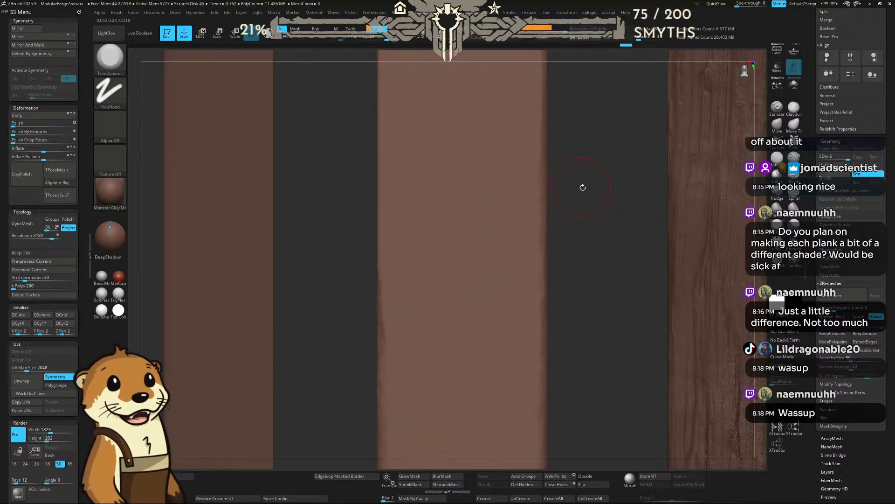
drag(582, 186, 589, 184)
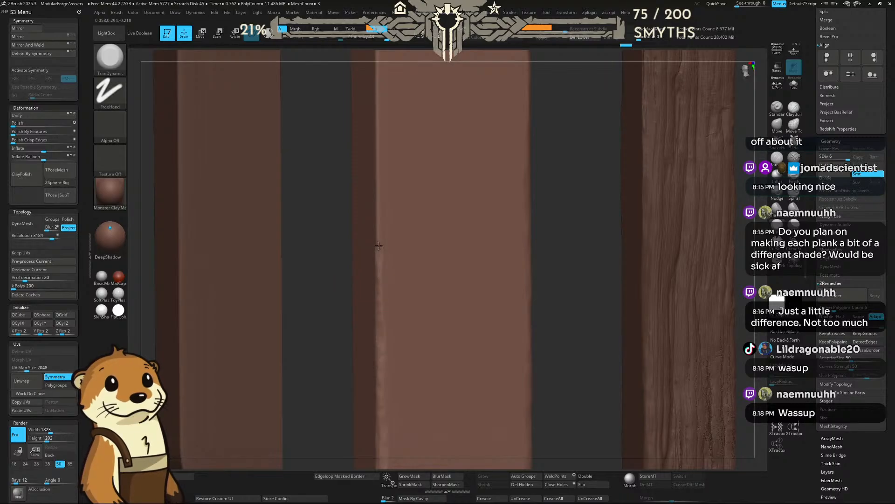
drag(378, 197, 381, 70)
drag(380, 136, 382, 280)
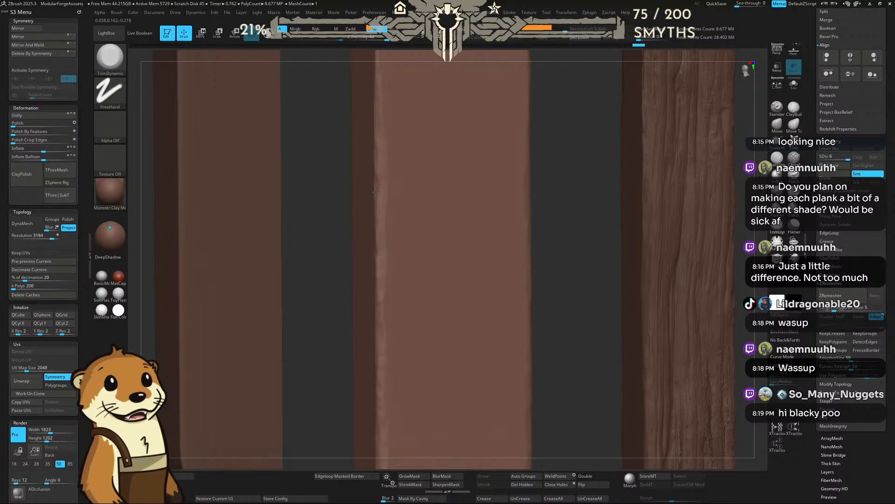
drag(375, 125, 377, 279)
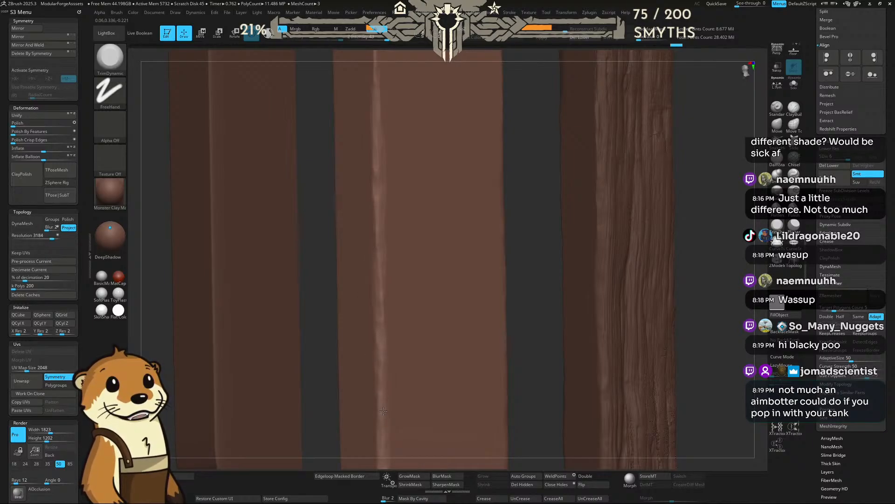
Step: Redo the last trim strokes and carry the bevel up the plank's left front edge
key(ctrl+shift+z)
key(ctrl+shift+z)
key(ctrl+shift+z)
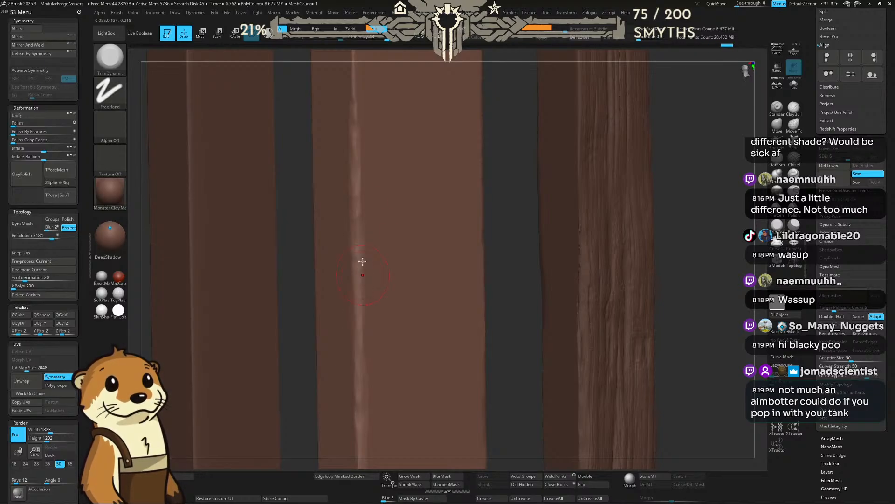
mouse_move(508, 124)
mouse_down()
mouse_move(395, 213)
mouse_move(347, 198)
mouse_move(347, 182)
mouse_move(353, 253)
mouse_up()
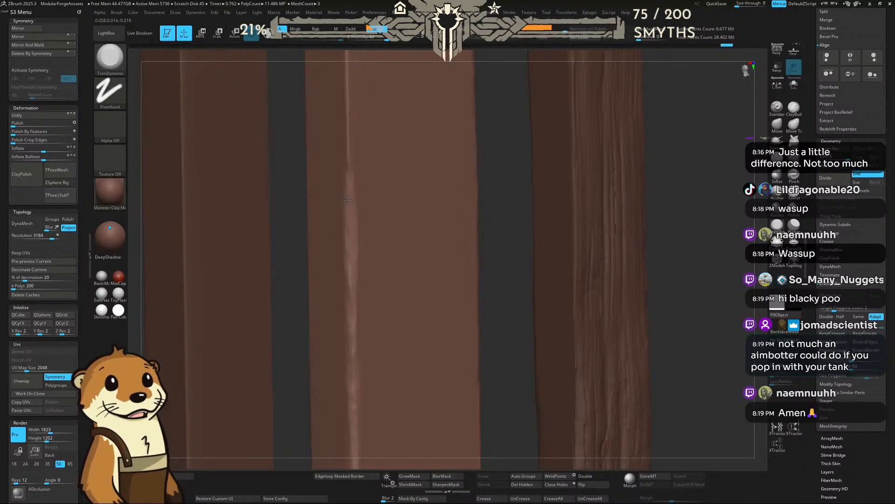
right_drag(504, 142, 497, 137)
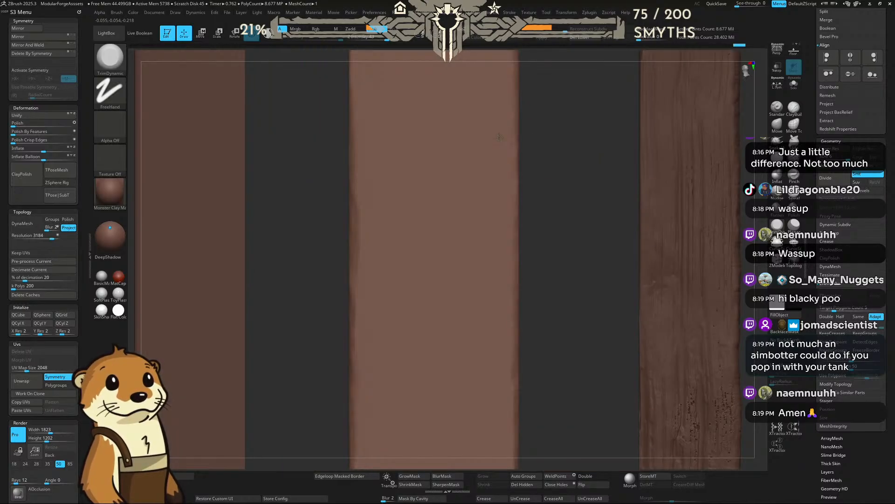
right_drag(544, 198, 555, 160)
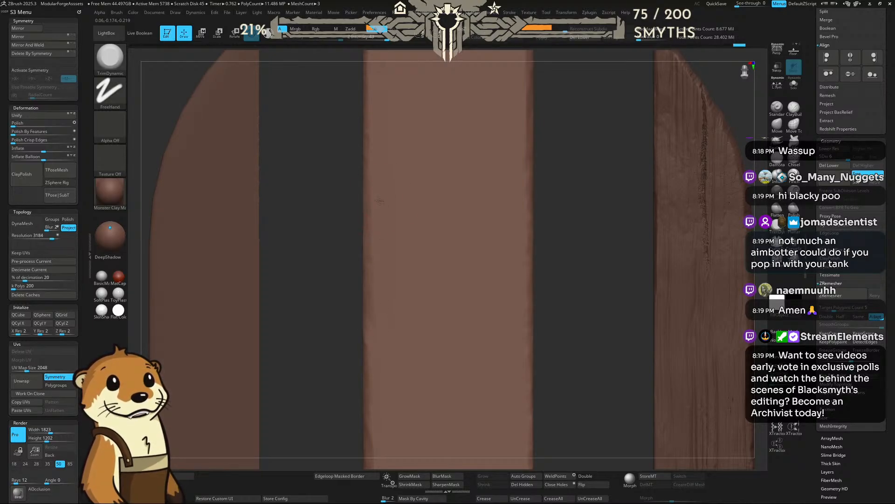
right_drag(548, 191, 571, 191)
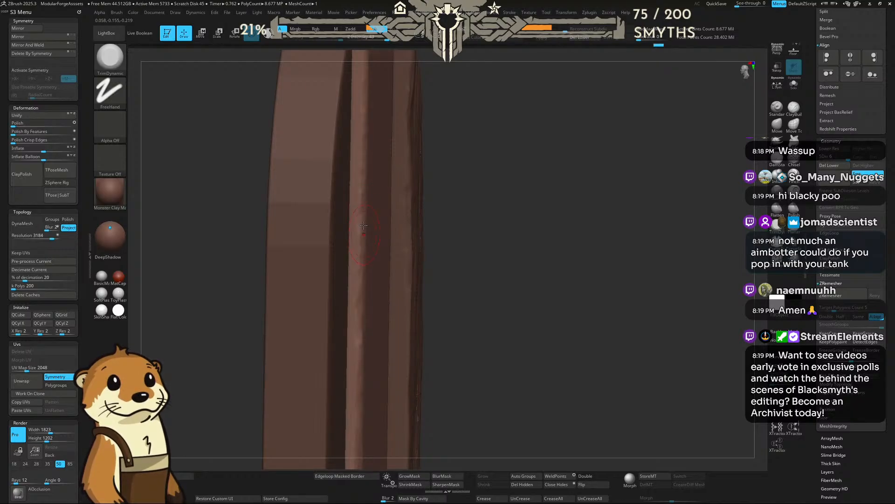
Step: Bevel the upper stretch of the middle plank's back edge facing the wood-grained plank, starting from its top end, with uneven trim strokes
right_drag(362, 247, 384, 202)
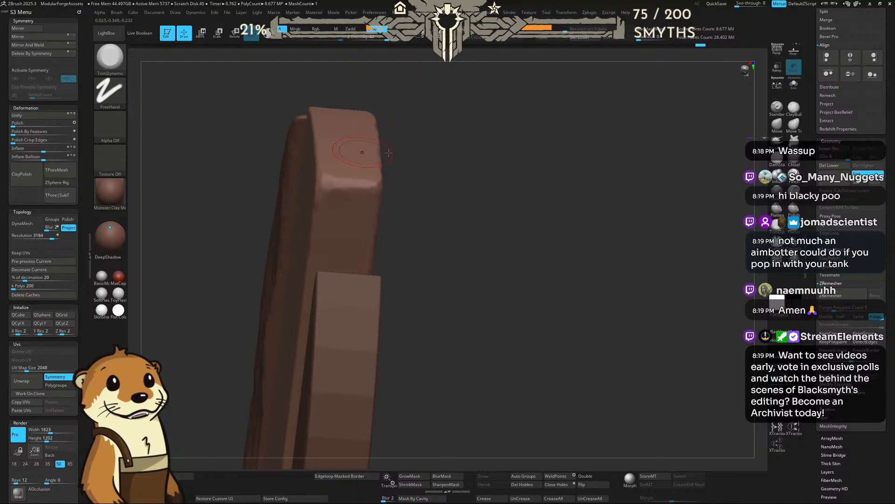
right_drag(391, 146, 386, 212)
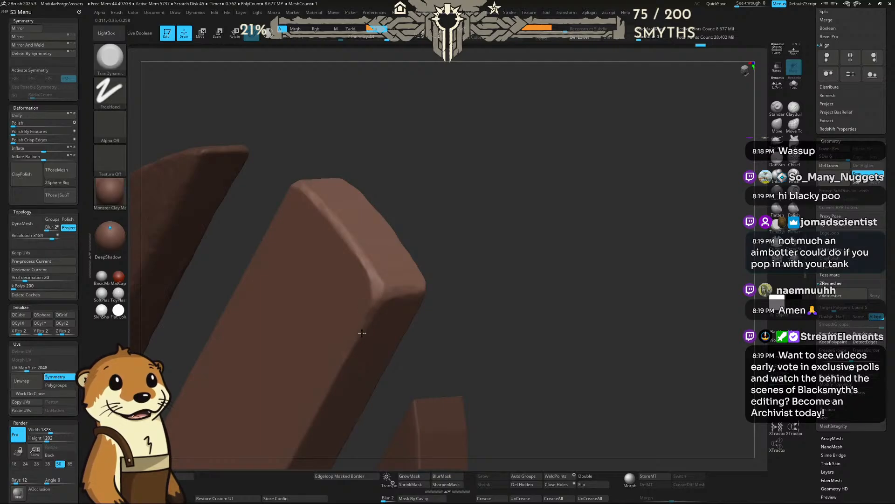
right_drag(356, 337, 408, 215)
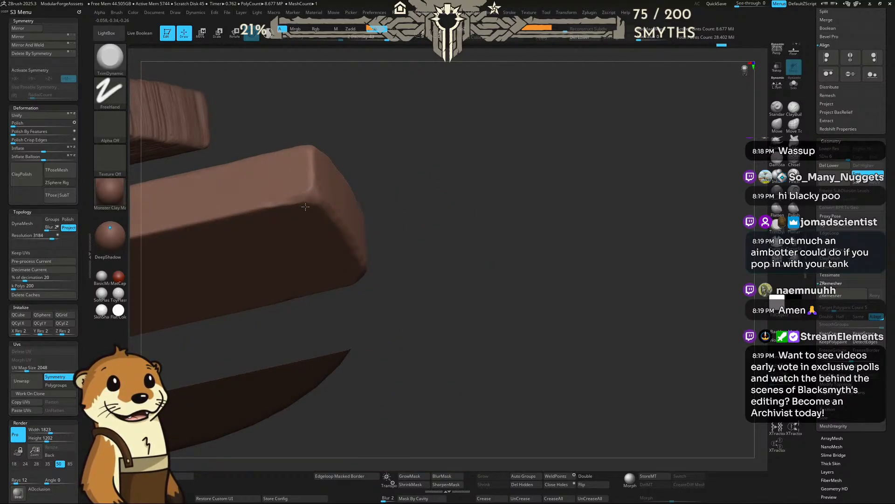
right_drag(307, 202, 282, 210)
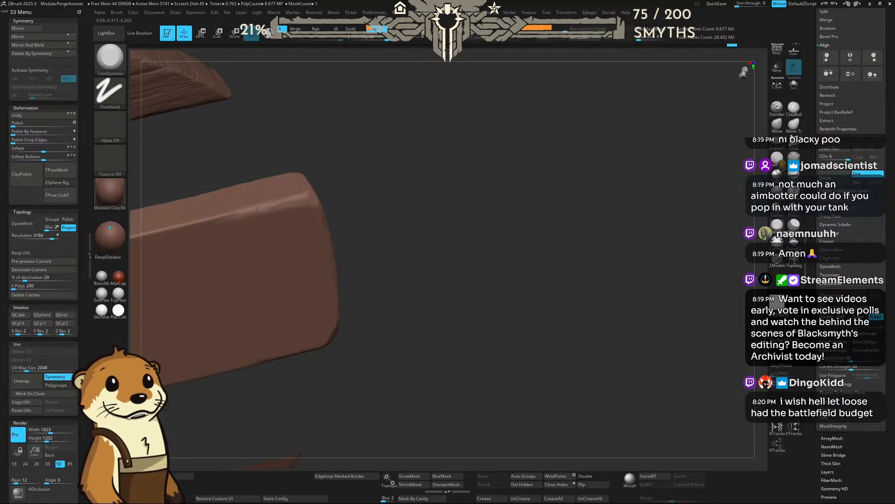
right_drag(356, 170, 471, 162)
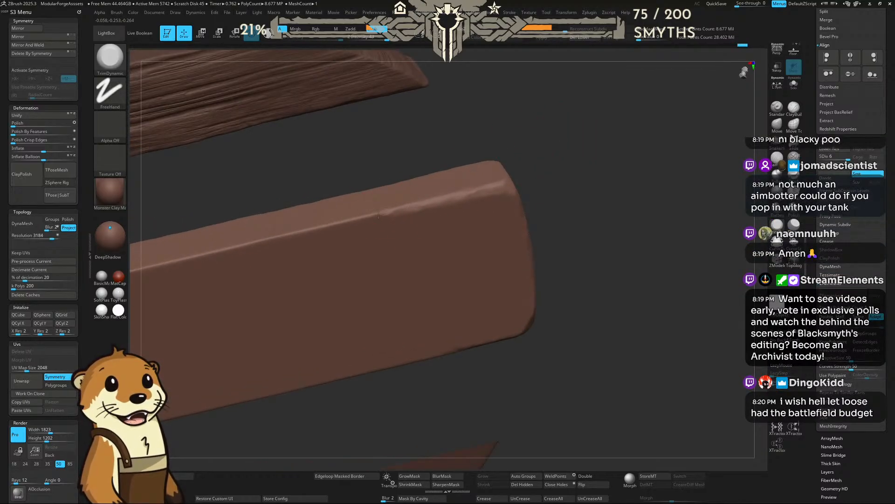
drag(311, 227, 190, 259)
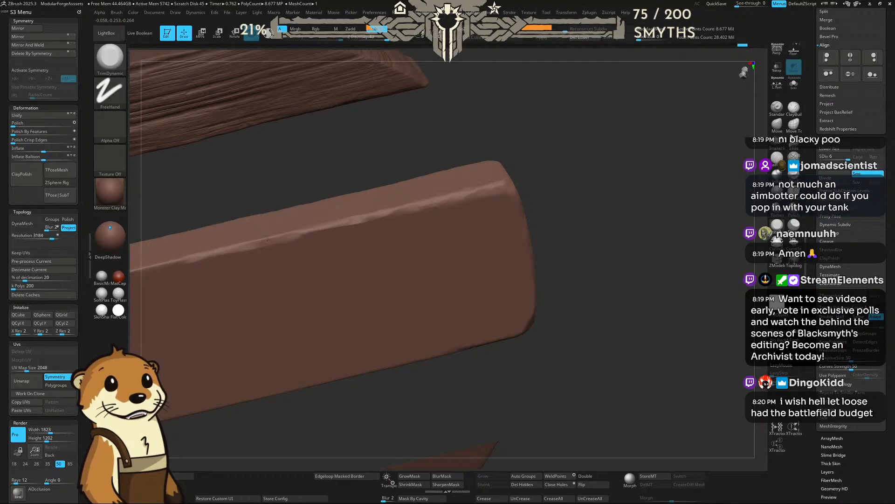
mouse_move(294, 237)
mouse_down()
mouse_move(254, 243)
mouse_move(356, 223)
mouse_move(324, 231)
mouse_up()
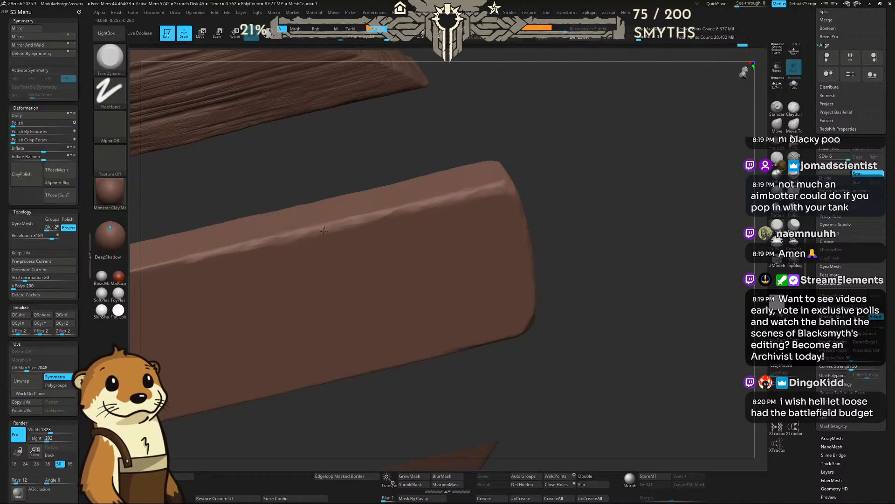
drag(525, 145, 450, 157)
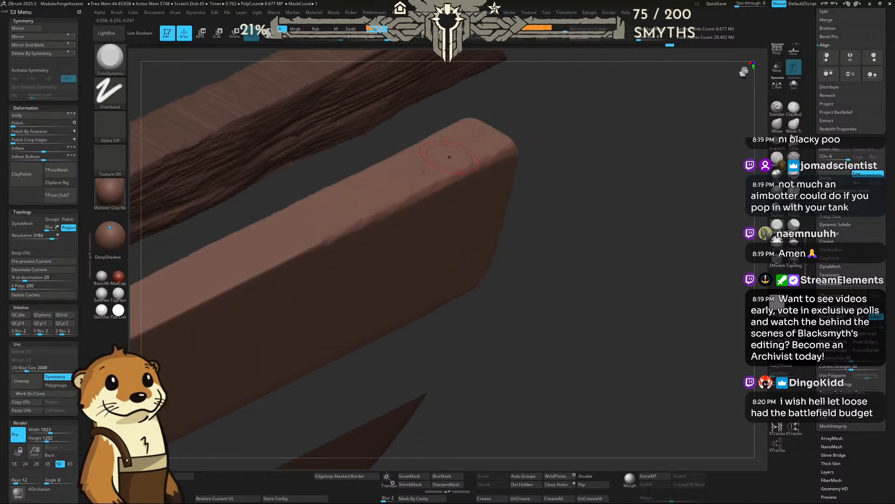
mouse_move(327, 239)
mouse_down()
mouse_move(262, 268)
mouse_move(287, 263)
mouse_up()
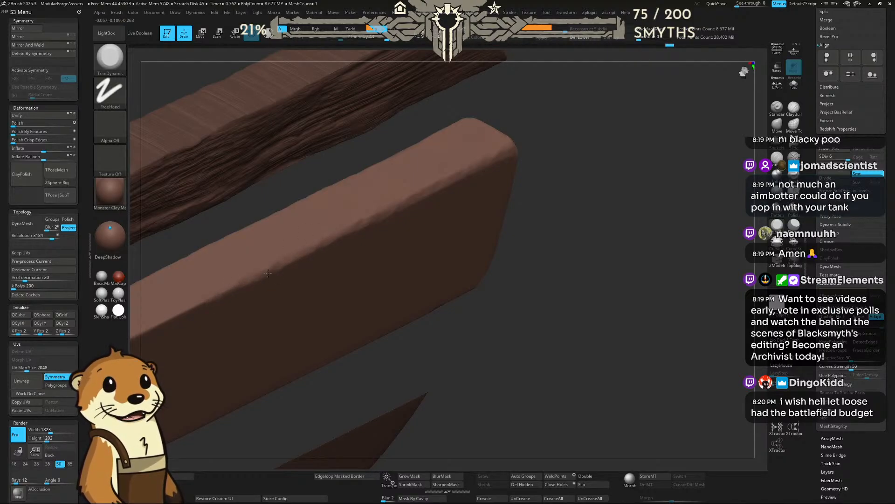
Step: Continue the rough bevel along the middle stretch of the back edge facing the wood-grained plank
mouse_move(614, 197)
mouse_down()
mouse_move(425, 206)
mouse_move(488, 174)
mouse_move(397, 217)
mouse_move(360, 201)
mouse_move(295, 197)
mouse_up()
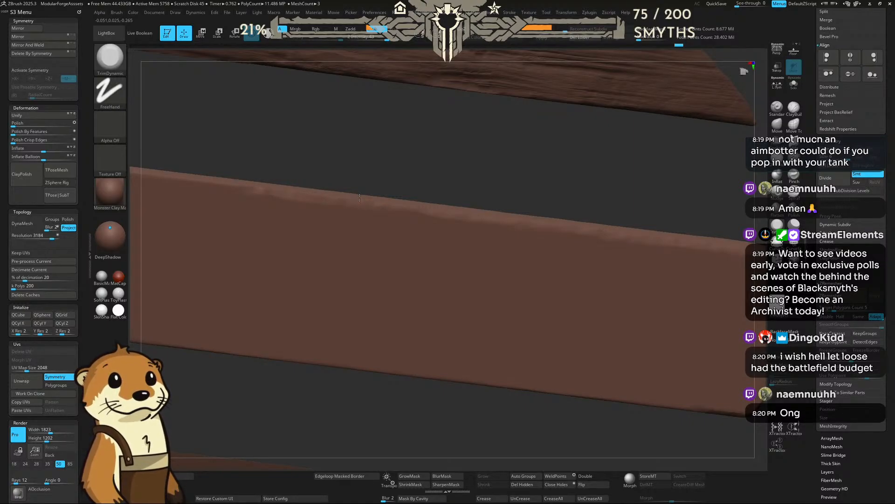
drag(342, 207, 366, 193)
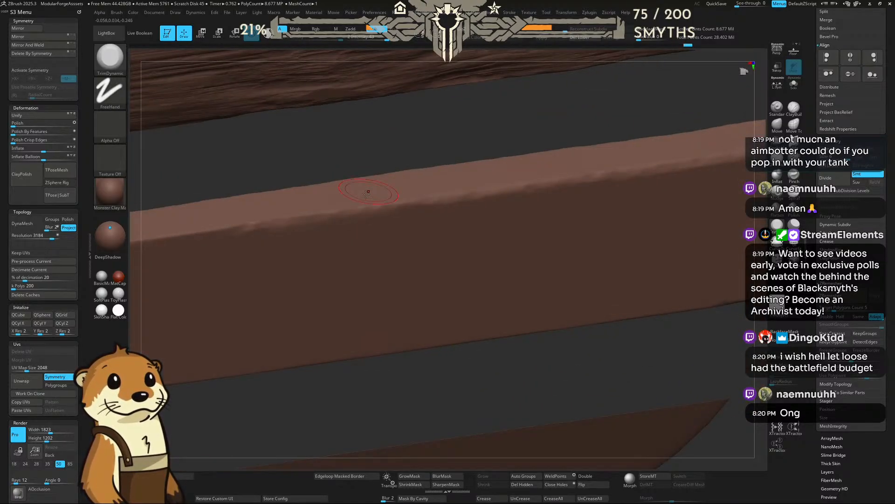
drag(321, 212, 328, 210)
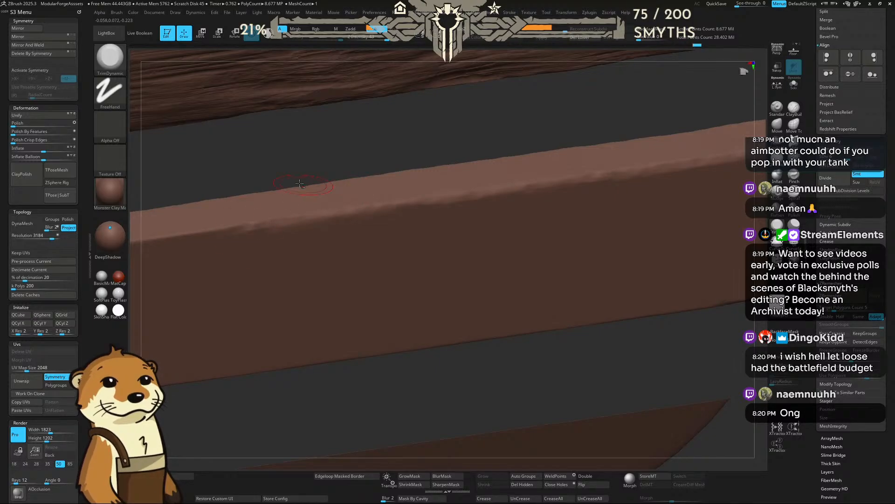
alt+drag(300, 183, 499, 161)
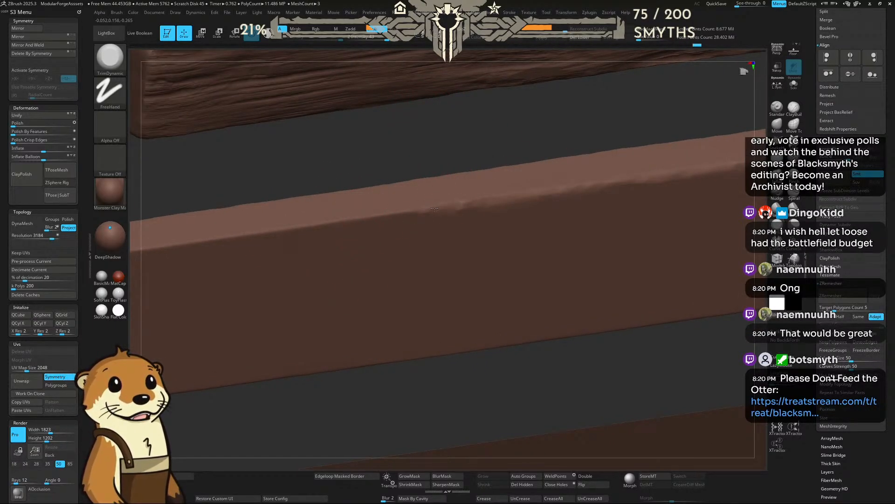
mouse_move(407, 215)
mouse_down()
mouse_move(419, 211)
mouse_move(342, 220)
mouse_move(355, 219)
mouse_up()
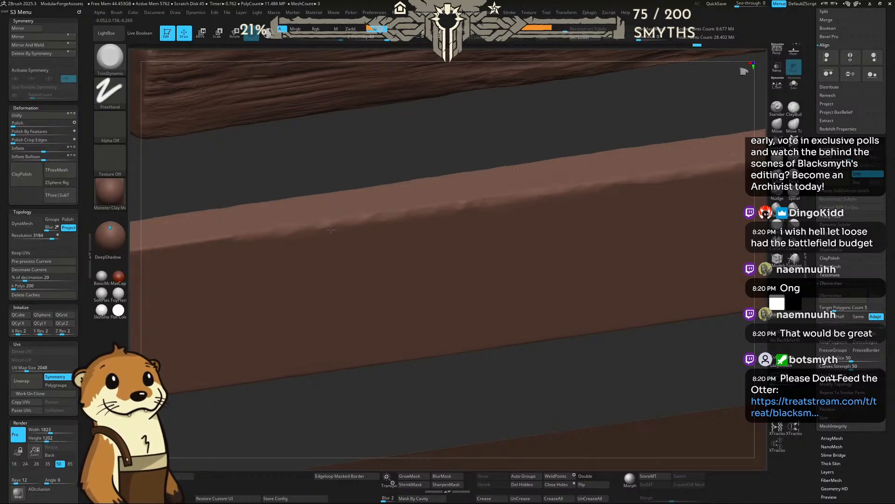
Step: Carry the back bevel down to the plank's bottom corner and soften the bottom end's back edge with a larger trim brush
alt+drag(316, 155, 483, 154)
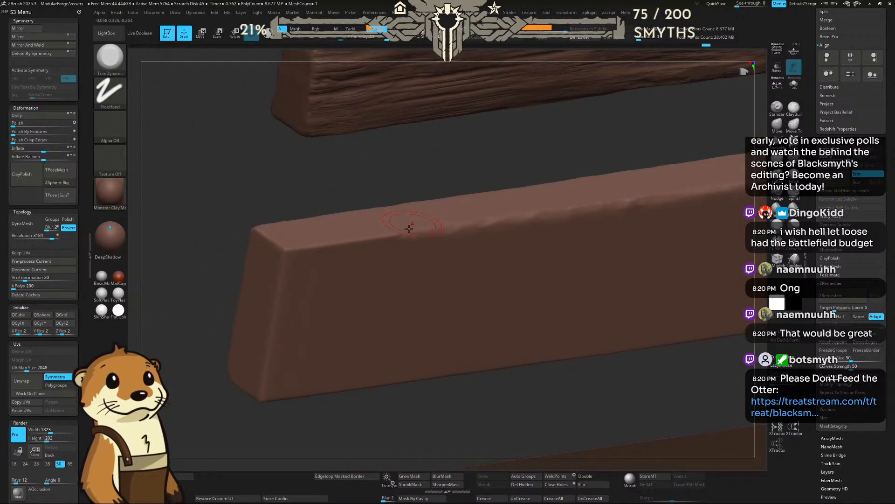
mouse_move(382, 236)
mouse_down()
mouse_move(280, 248)
mouse_move(271, 238)
mouse_up()
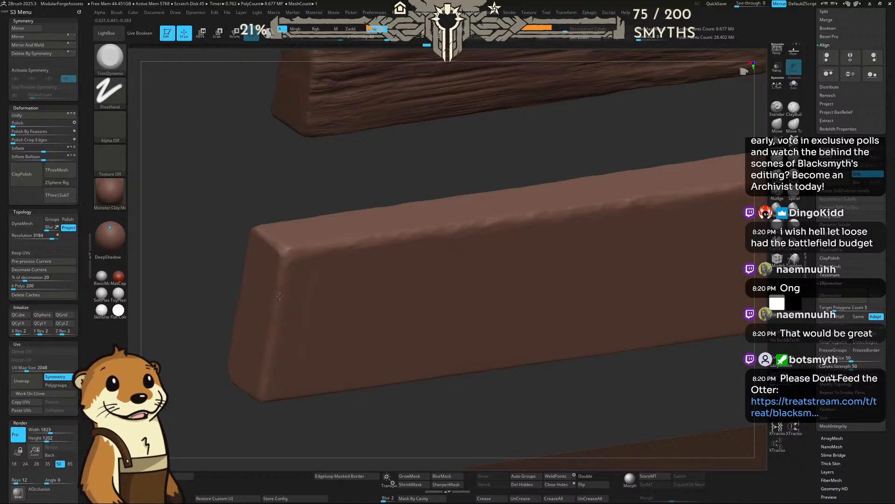
right_drag(280, 397, 281, 373)
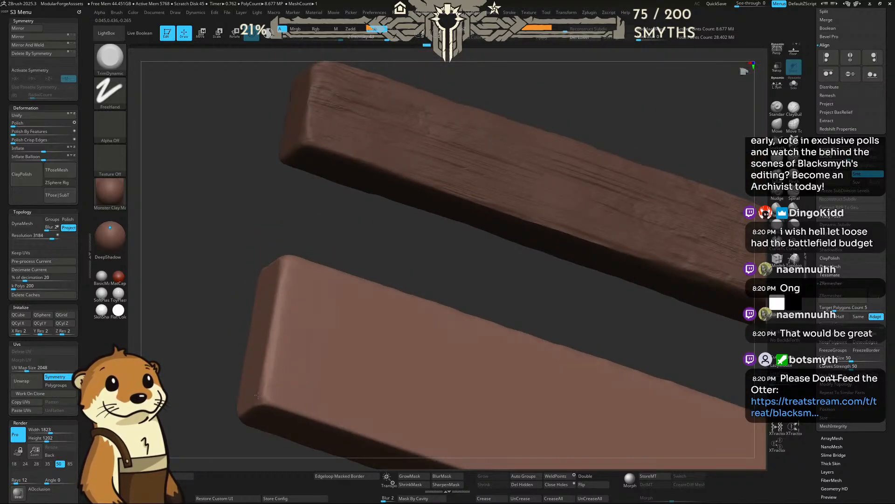
key(bracketright)
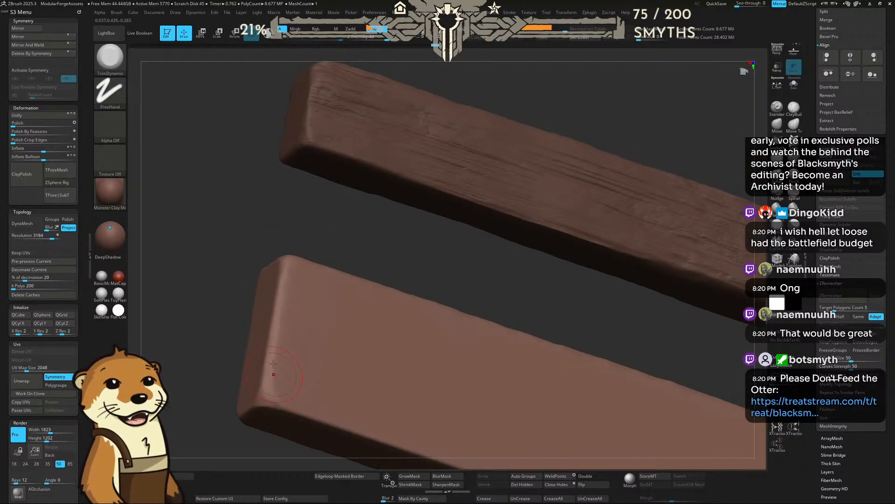
drag(300, 221, 317, 224)
alt+drag(399, 240, 445, 161)
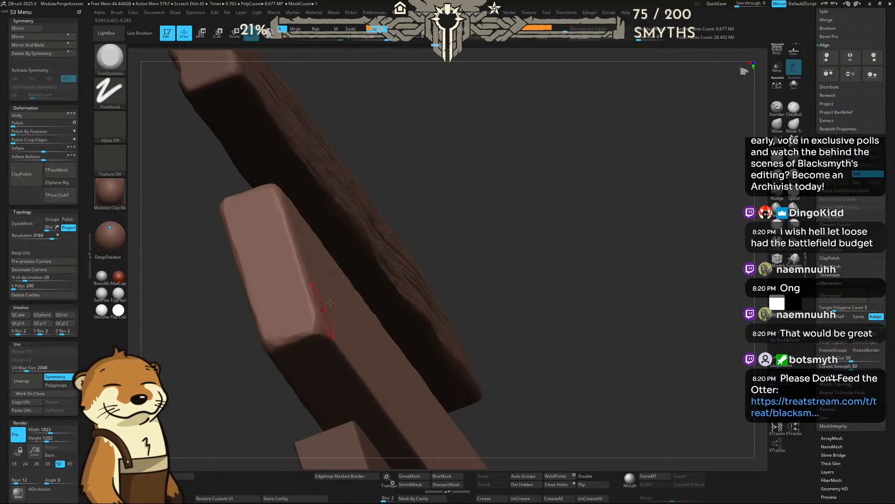
Step: Bevel the lower and middle stretches of the opposite long back edge, facing the unsculpted plank, with long trim strokes
drag(515, 225, 329, 166)
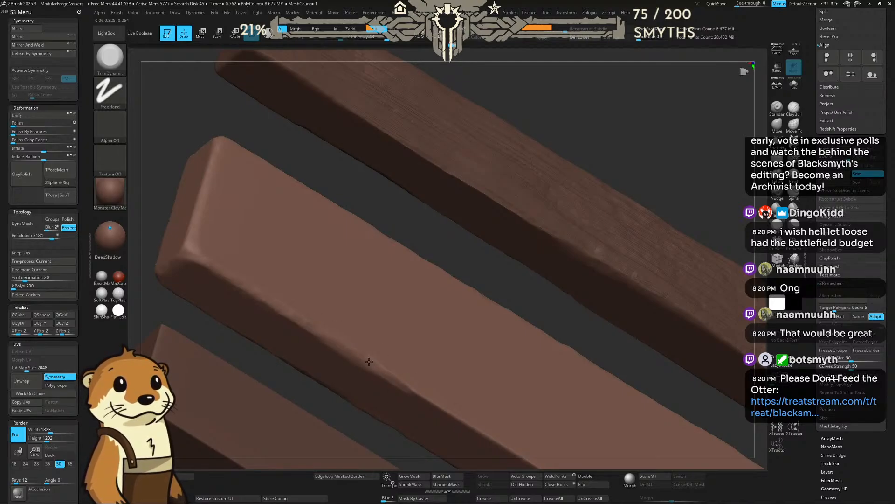
drag(399, 377, 447, 414)
alt+drag(559, 306, 279, 170)
drag(252, 315, 394, 402)
drag(362, 378, 448, 438)
key(bracketright)
Step: Extend the worn bevel along the upper stretch of that back edge toward the plank's top end
alt+drag(525, 332, 350, 190)
drag(299, 312, 400, 367)
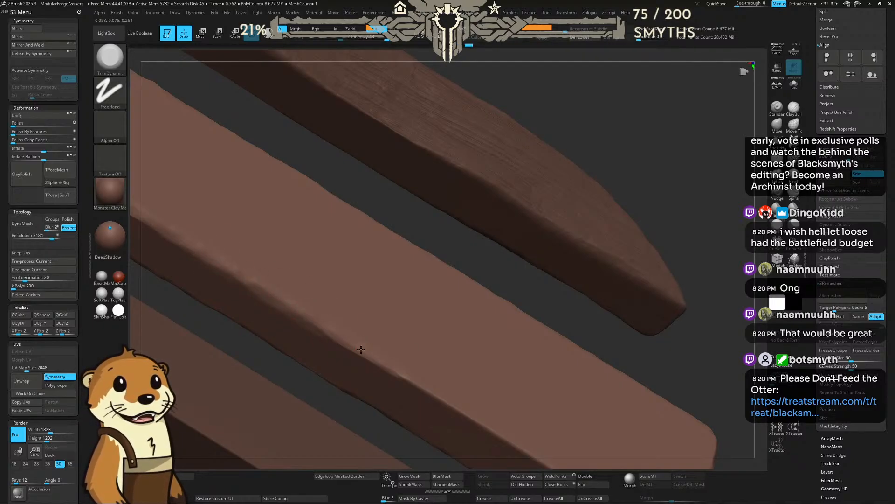
drag(384, 361, 468, 418)
key(])
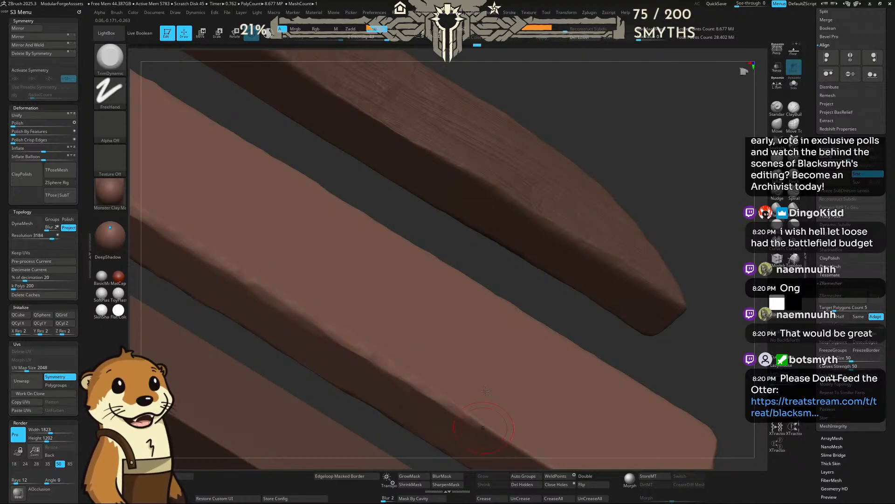
alt+drag(561, 309, 409, 195)
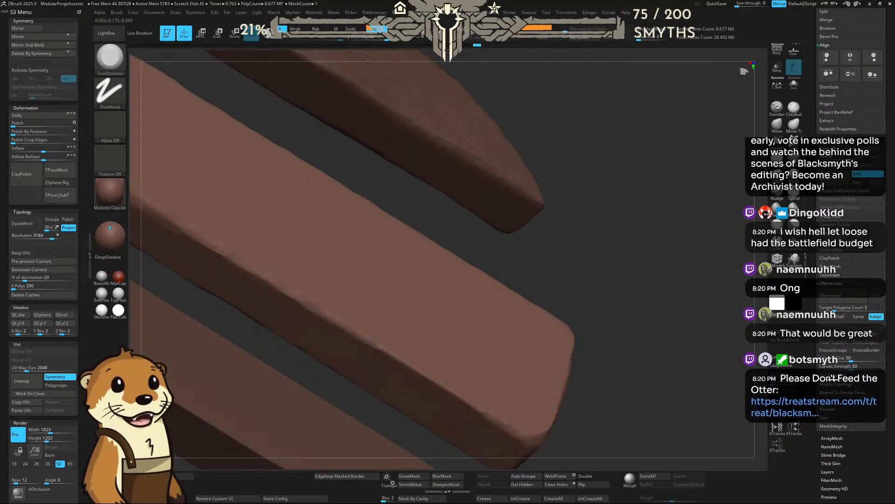
drag(431, 374, 458, 391)
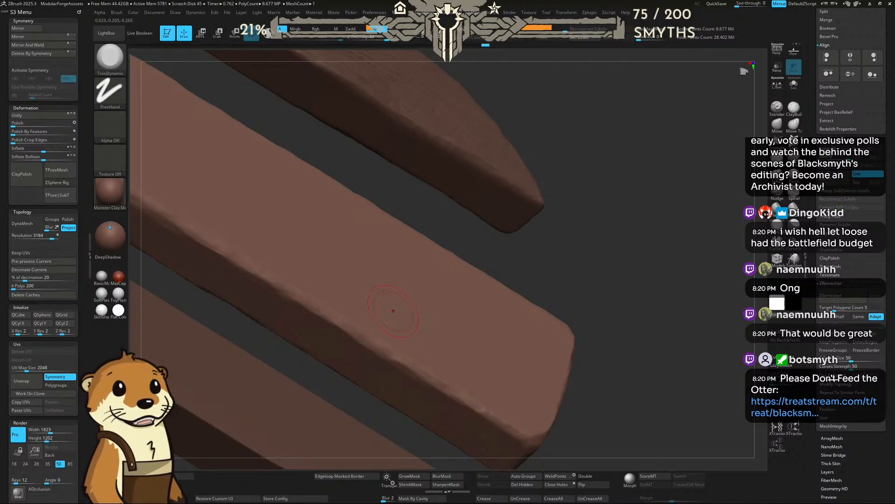
Step: Chip the plank's top right front corner into an angled, worn facet
mouse_move(656, 248)
mouse_down()
mouse_move(550, 196)
mouse_move(492, 153)
mouse_move(543, 98)
mouse_up()
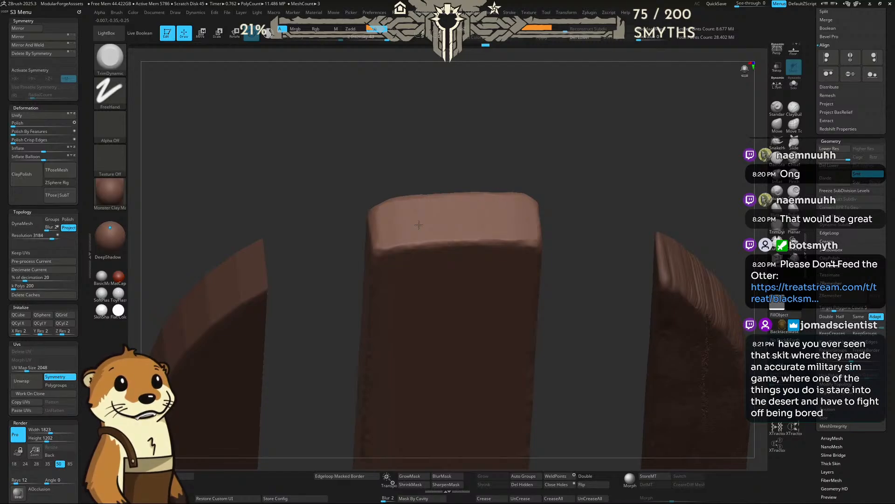
drag(564, 160, 534, 168)
drag(520, 198, 490, 221)
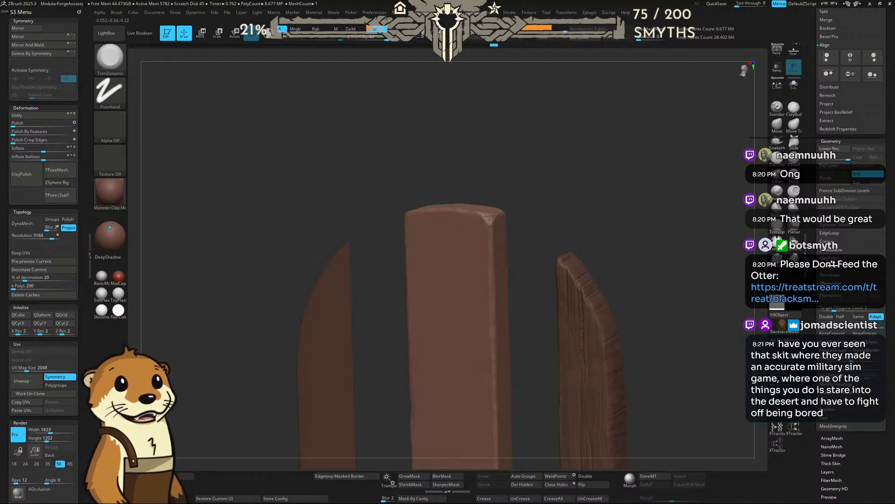
drag(487, 220, 521, 190)
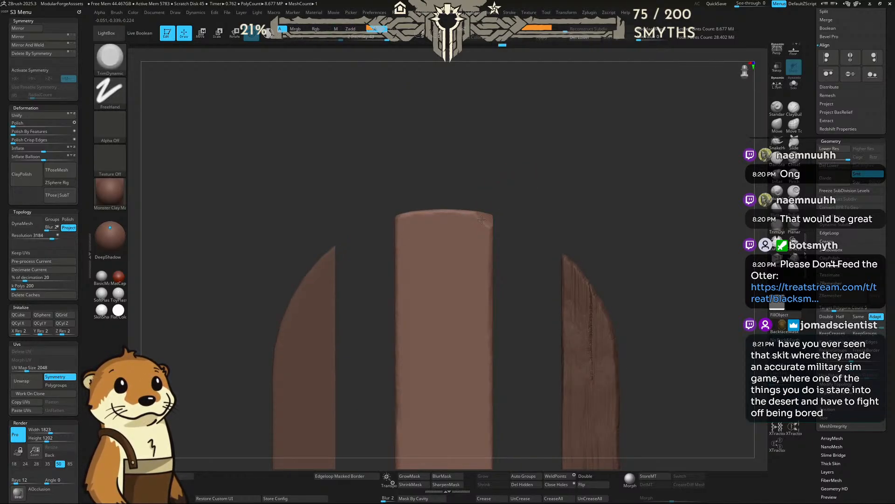
mouse_move(486, 215)
mouse_down()
mouse_move(509, 208)
mouse_move(490, 217)
mouse_move(501, 218)
mouse_up()
drag(508, 212, 513, 220)
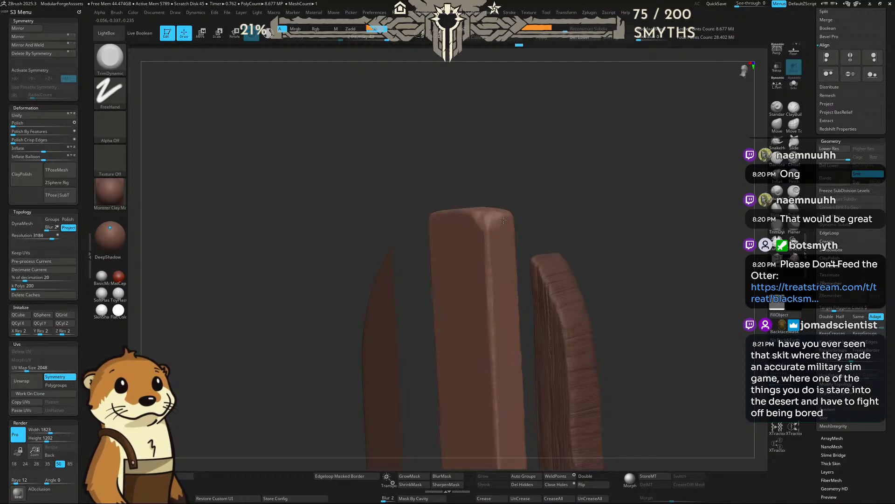
Step: Trim the plank's top front edge and top left corner into a soft bevel
mouse_move(526, 211)
shift+mouse_down()
mouse_move(558, 194)
mouse_move(480, 221)
shift+mouse_up()
shift+drag(496, 192, 490, 208)
drag(430, 223, 413, 234)
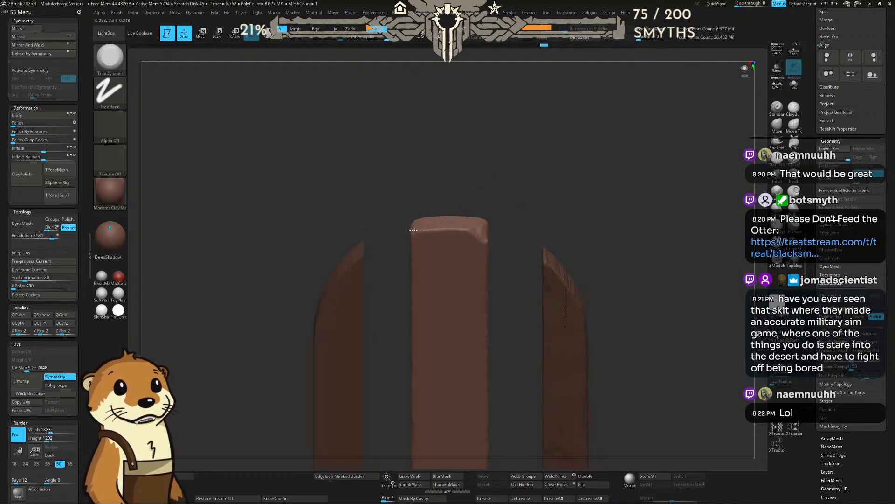
drag(432, 197, 437, 158)
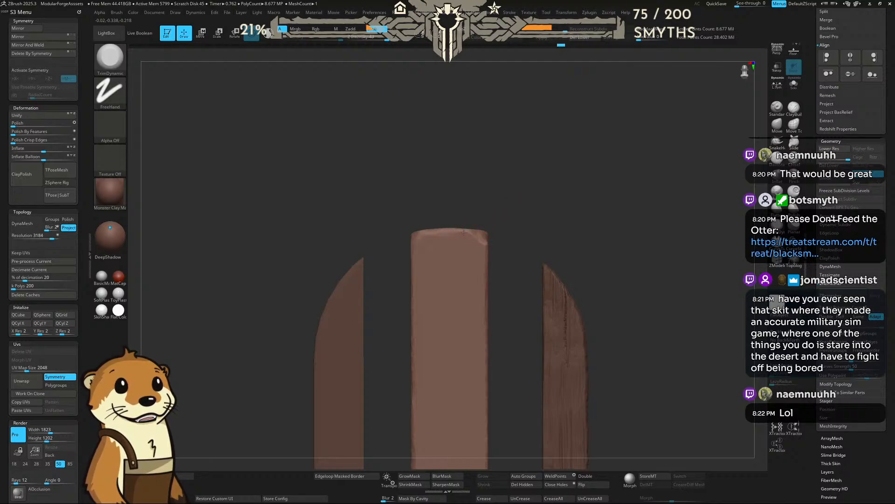
drag(511, 217, 482, 168)
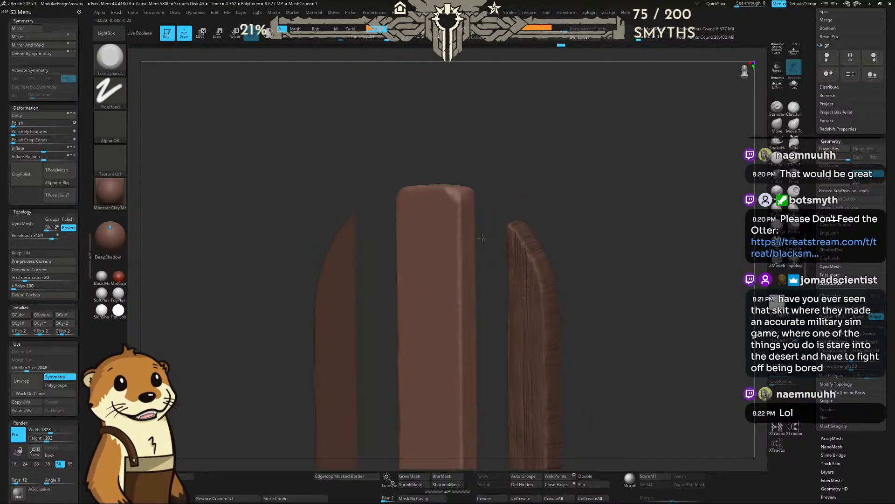
drag(483, 237, 541, 174)
alt+drag(486, 224, 491, 157)
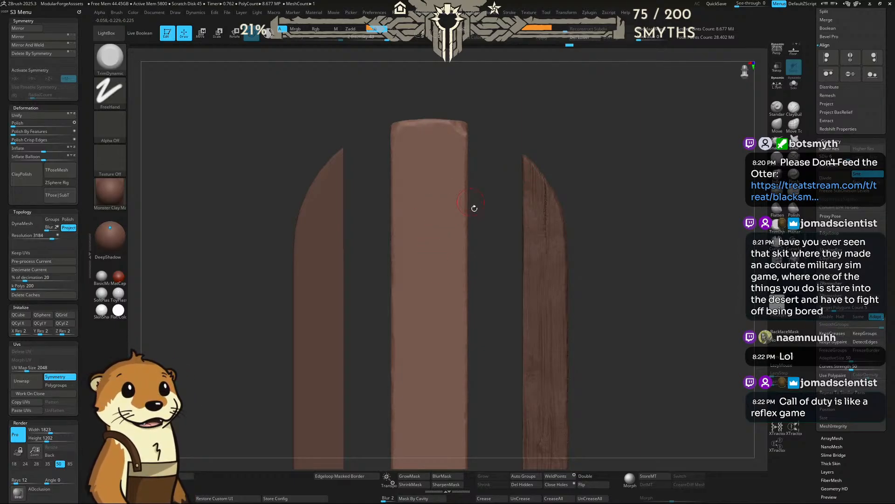
mouse_move(496, 253)
mouse_down()
mouse_move(485, 241)
mouse_move(482, 251)
mouse_up()
scroll(482, 250, down, 4)
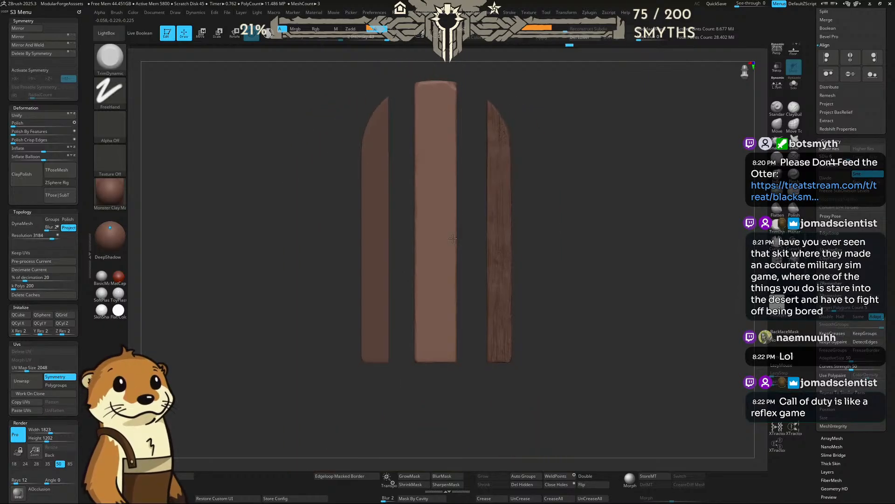
alt+drag(477, 252, 475, 220)
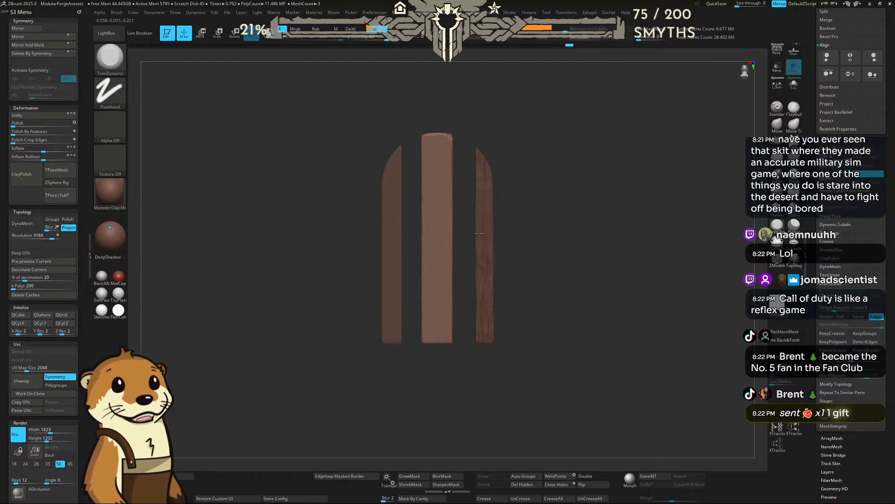
scroll(469, 228, up, 3)
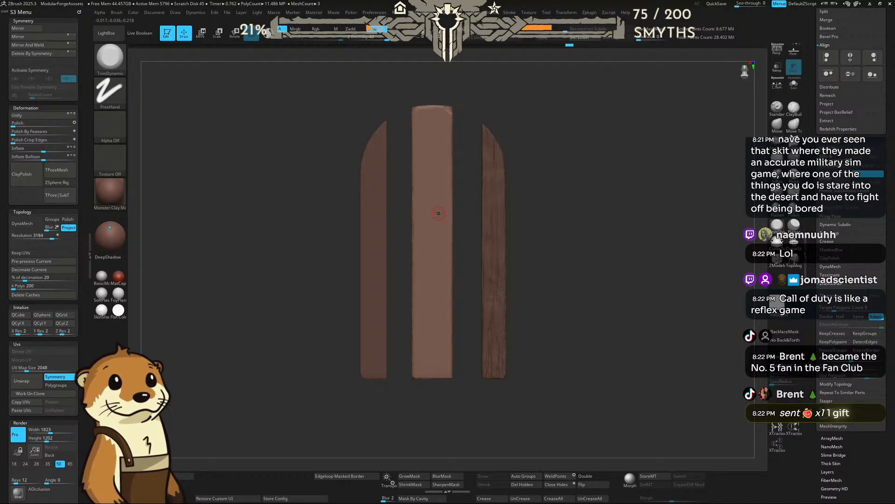
Step: Load a scanned wood-grain brush (PS_Wood_Scanned series) from the WoodBrush library
key(comma)
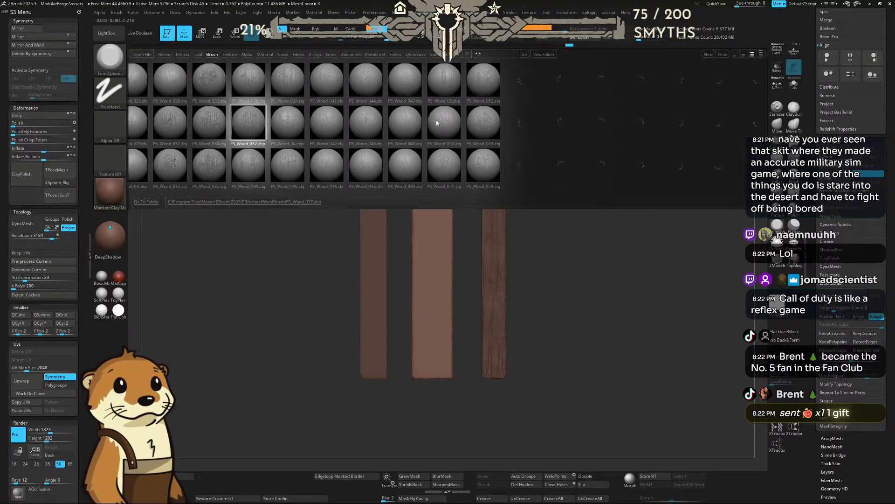
scroll(443, 122, down, 10)
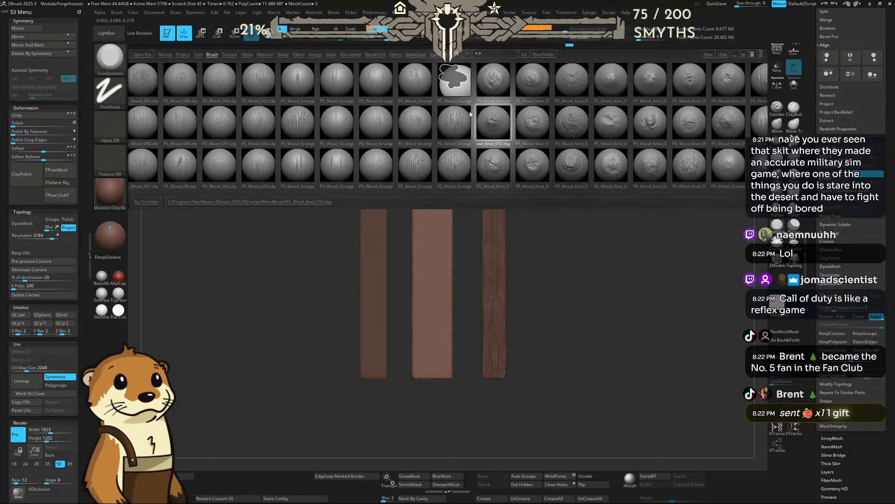
drag(426, 131, 404, 114)
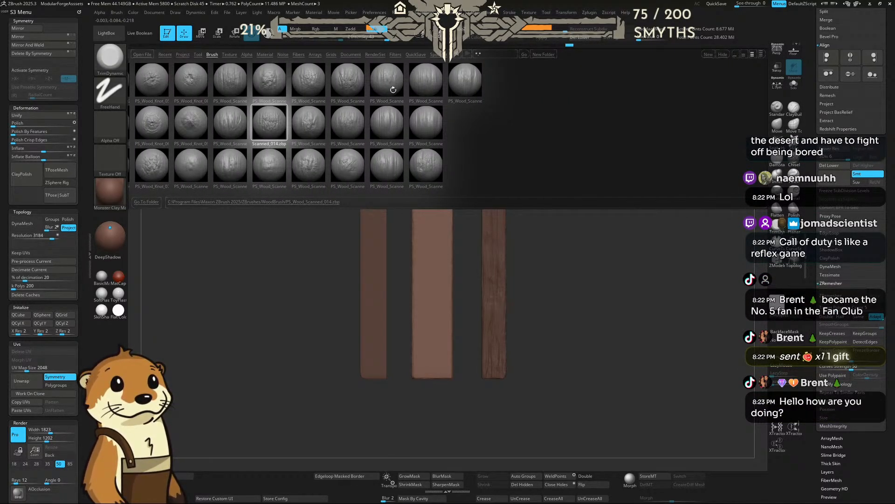
double_click(422, 162)
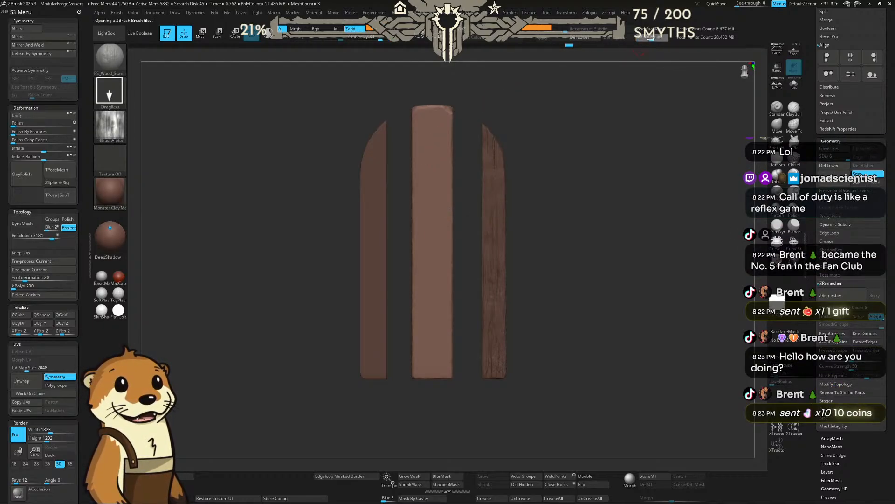
Step: Test the grain stamp on the middle plank's top end, undo the tests, and lower the brush's Z Intensity
drag(426, 128, 426, 185)
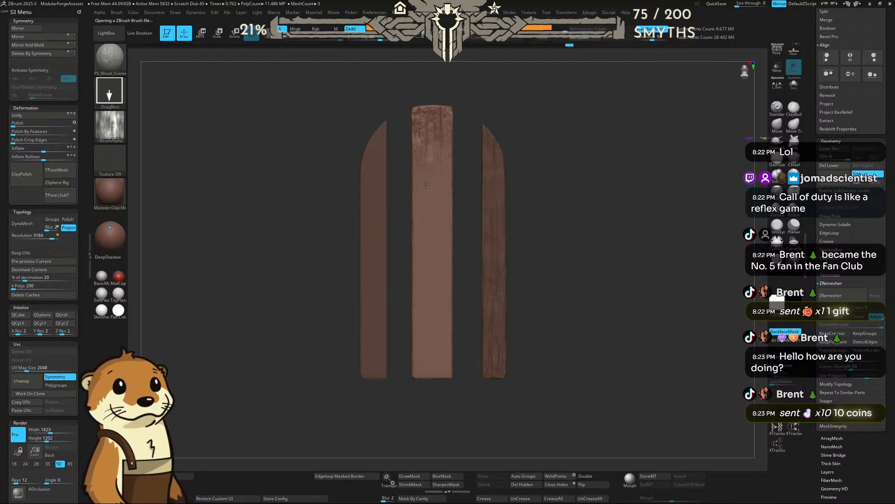
key(ctrl+z)
key(space)
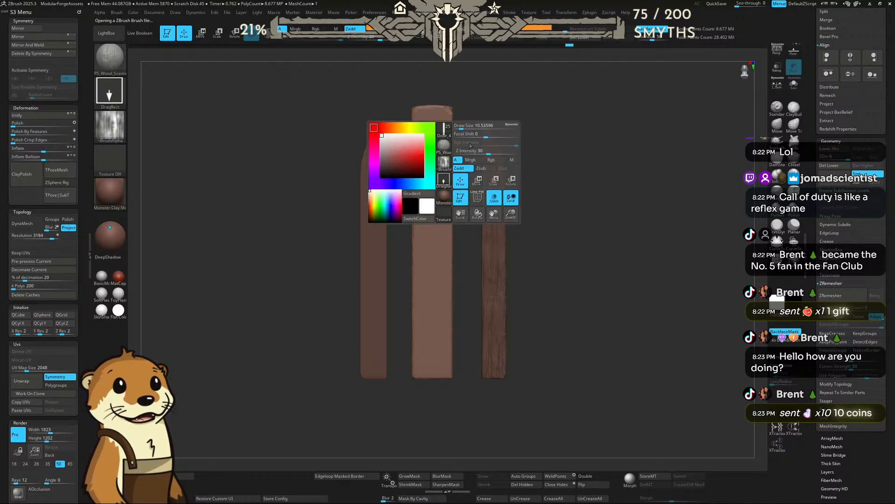
drag(488, 151, 481, 151)
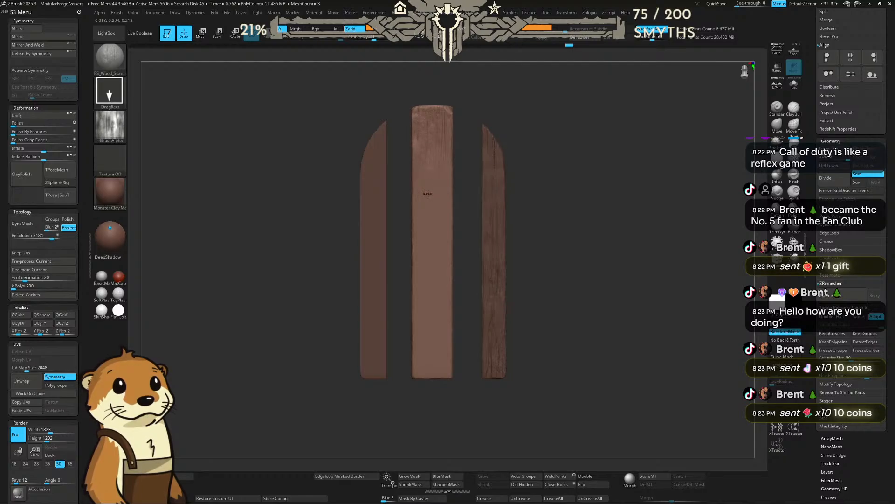
key(space)
drag(472, 179, 469, 182)
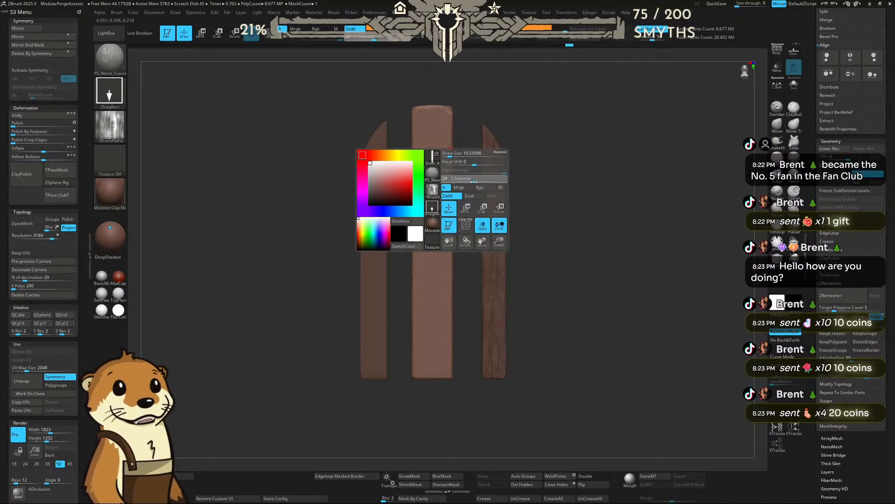
drag(475, 182, 471, 179)
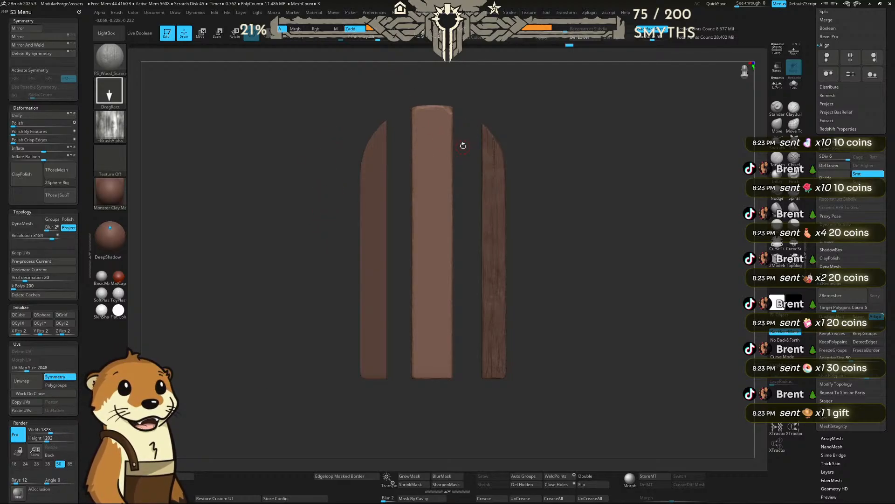
Step: Cover the middle plank's top end with overlapping wood-grain stamps from both side edges
alt+drag(463, 146, 513, 186)
alt+drag(524, 146, 508, 197)
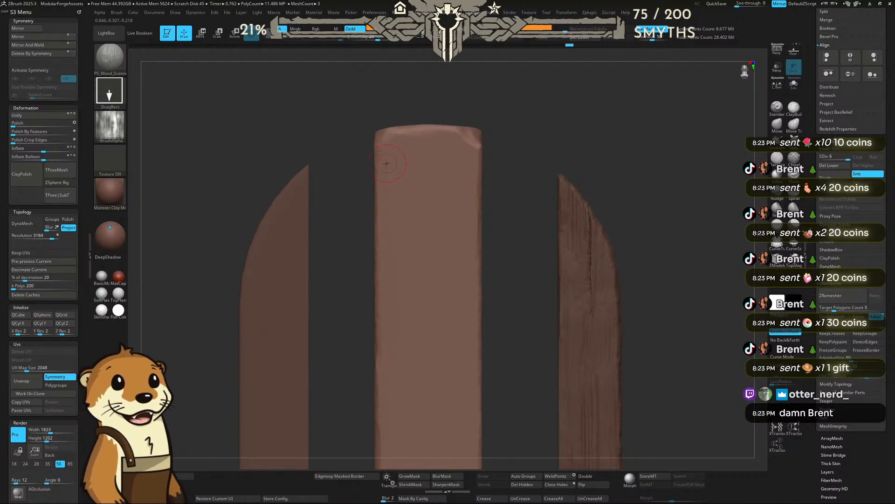
drag(386, 164, 387, 252)
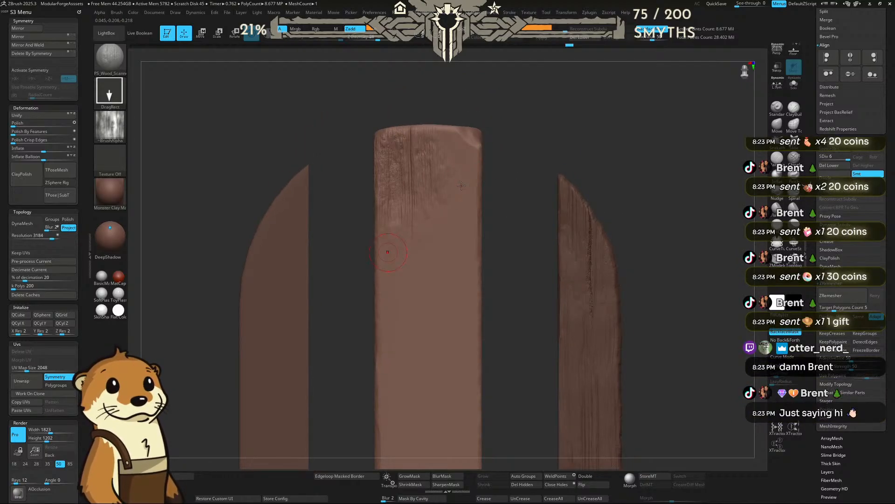
mouse_move(490, 155)
mouse_down()
mouse_move(525, 156)
mouse_move(507, 130)
mouse_move(499, 140)
mouse_up()
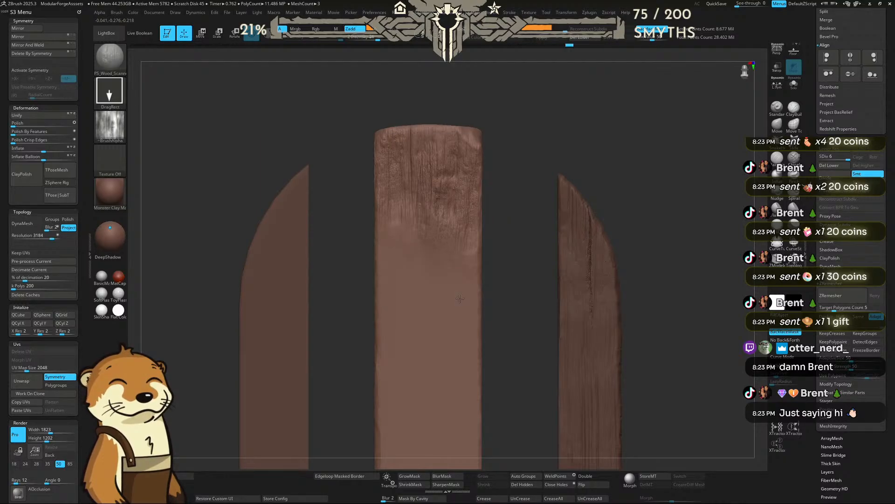
drag(460, 298, 469, 313)
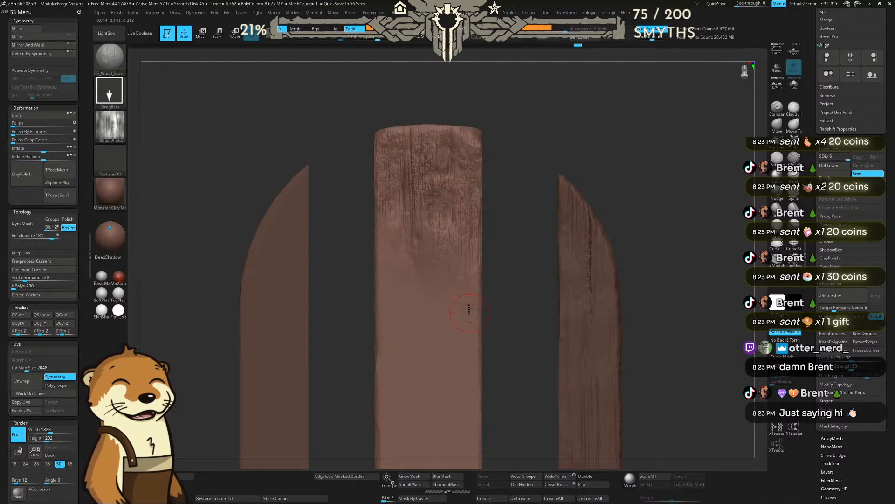
Step: Extend the wood grain down the plank's left side below the covered top end, undoing a misplaced stamp
alt+drag(508, 282, 498, 207)
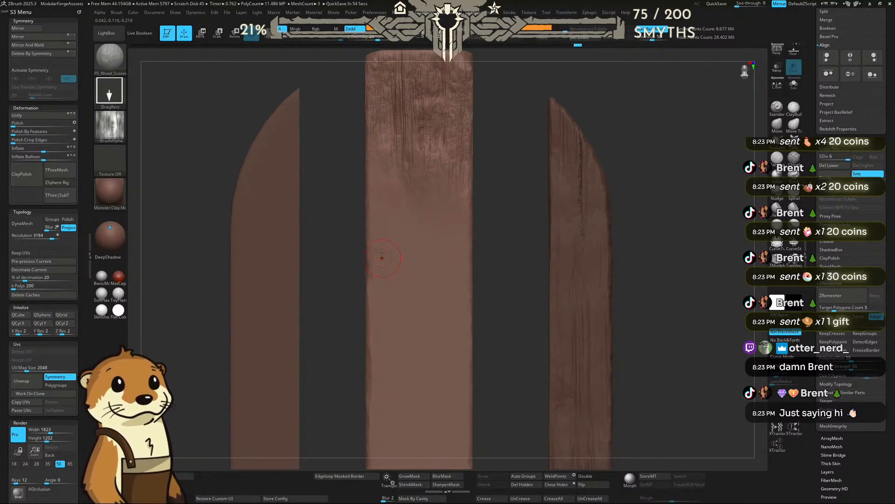
drag(384, 257, 380, 140)
key(ctrl+z)
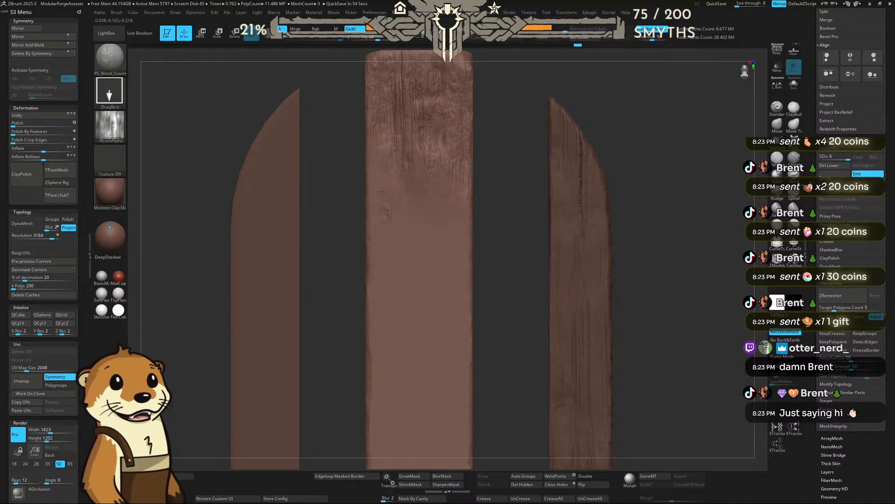
drag(384, 207, 387, 114)
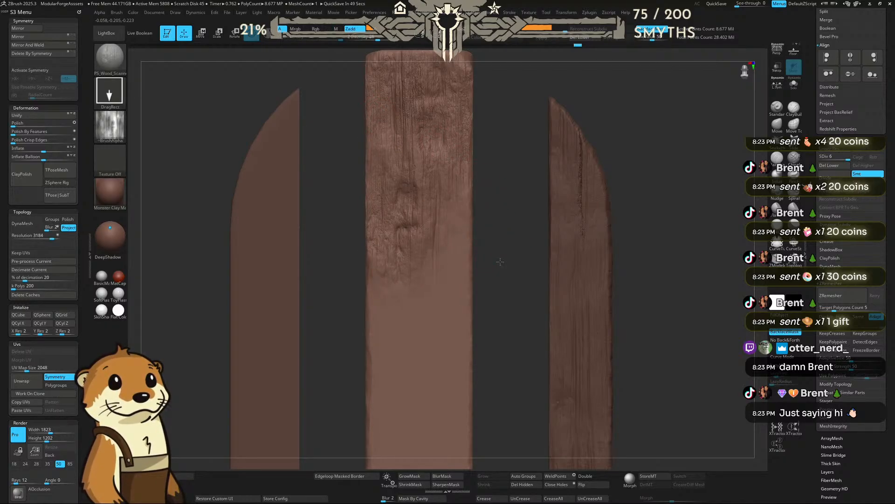
Step: Load a different scanned wood brush from the PS_Wood_Scanned series to vary the grain
alt+drag(500, 262, 488, 193)
key(comma)
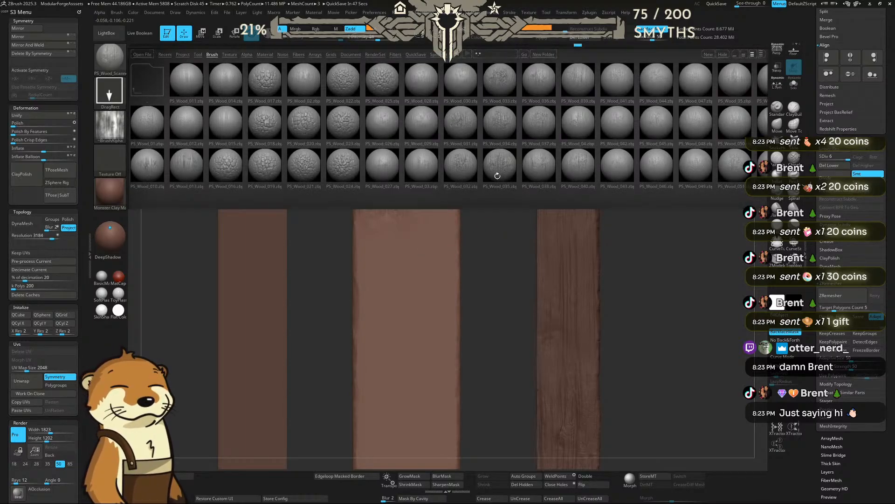
drag(494, 151, 401, 161)
drag(504, 149, 534, 165)
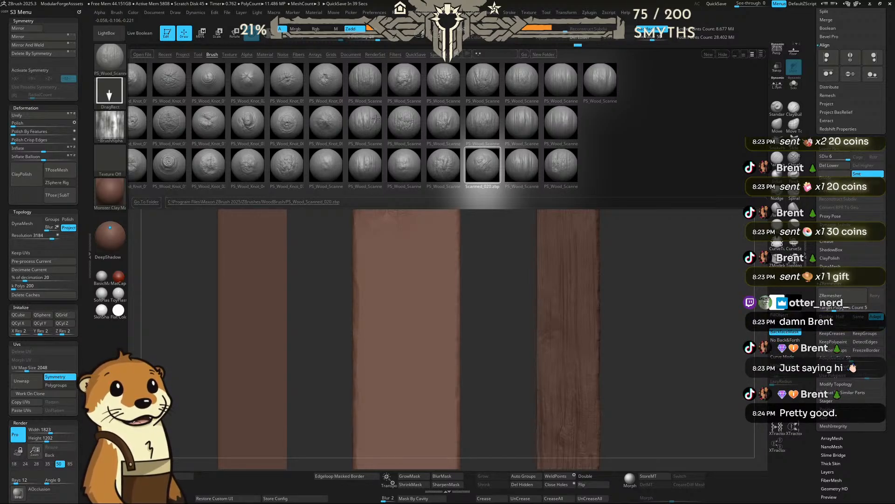
double_click(369, 87)
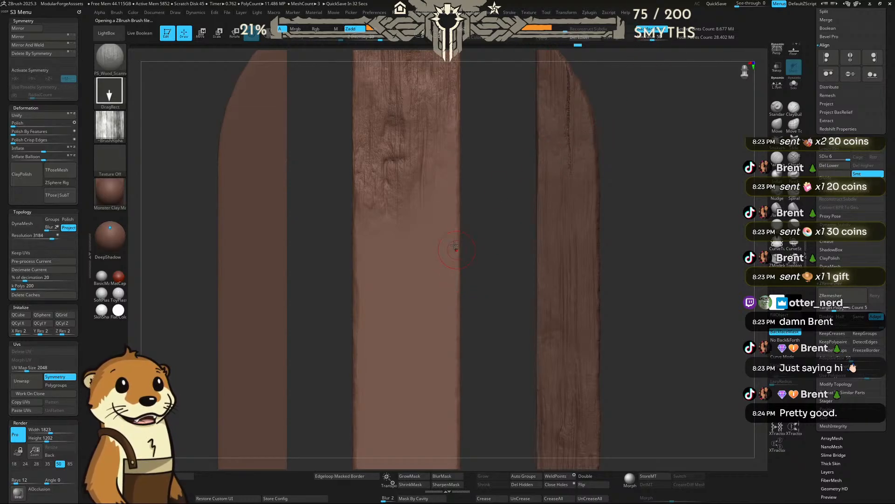
Step: Stamp the new grain along the plank's right edge below the covered area, undoing the first stamp and adjusting the brush settings
drag(454, 198, 453, 288)
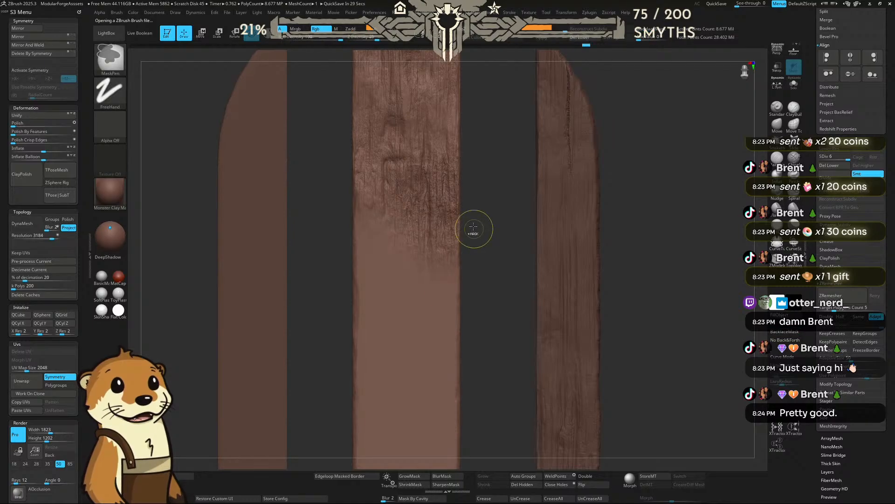
key(ctrl+z)
key(space)
drag(500, 252, 499, 253)
drag(451, 187, 451, 292)
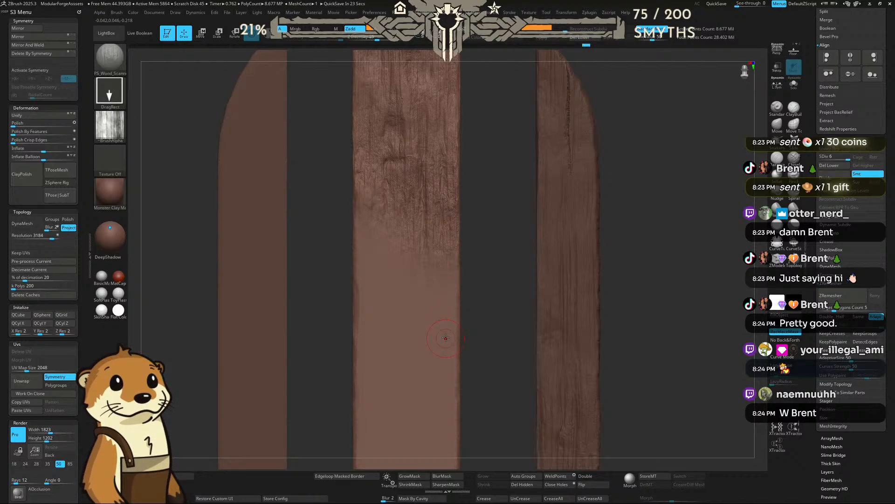
drag(448, 337, 451, 265)
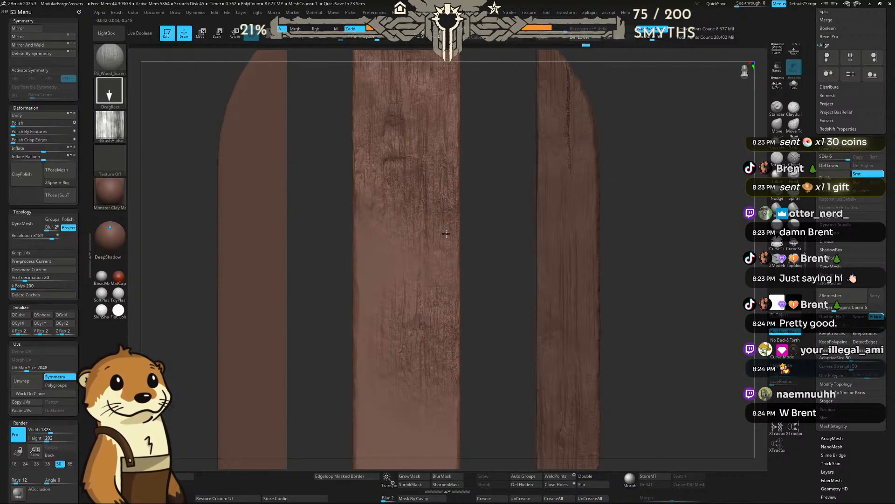
key(ctrl)
key(ctrl+z)
drag(364, 255, 363, 393)
key(ctrl+z)
key(ctrl+z)
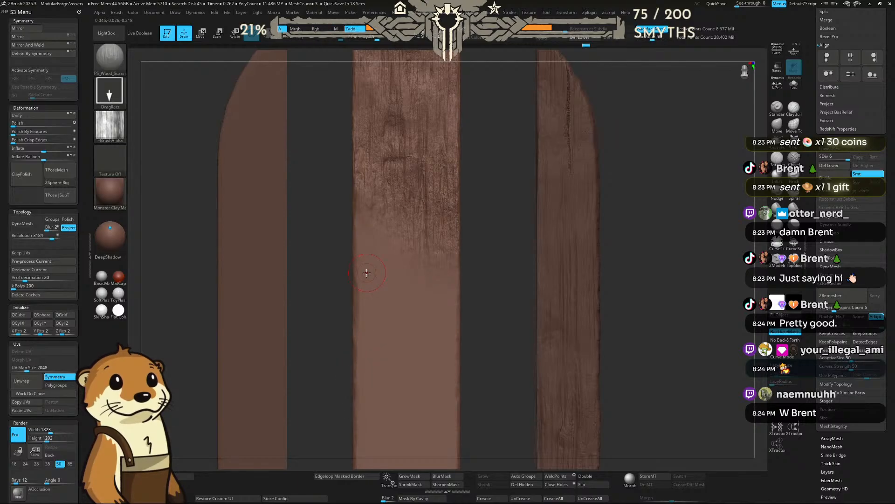
Step: Stamp wood grain down the left side of the plank's middle section and fill in the right side beside it
drag(364, 273, 367, 366)
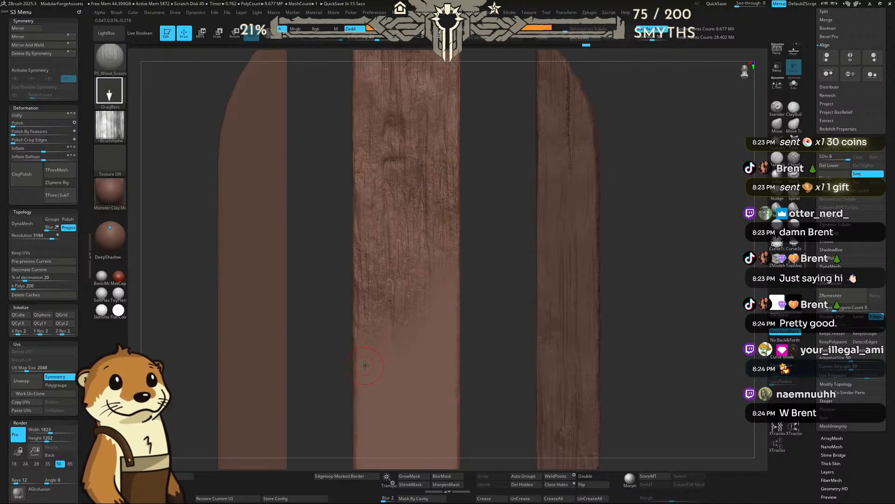
drag(505, 278, 481, 174)
drag(437, 242, 442, 141)
Step: Try another scanned wood brush from the WoodBrush folder below the plank's covered grain, and undo the stamp
drag(483, 184, 474, 199)
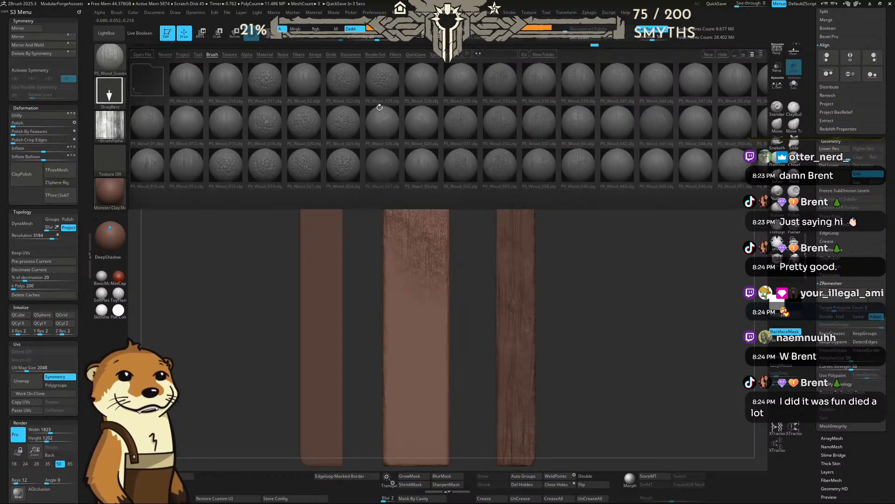
drag(429, 124, 375, 116)
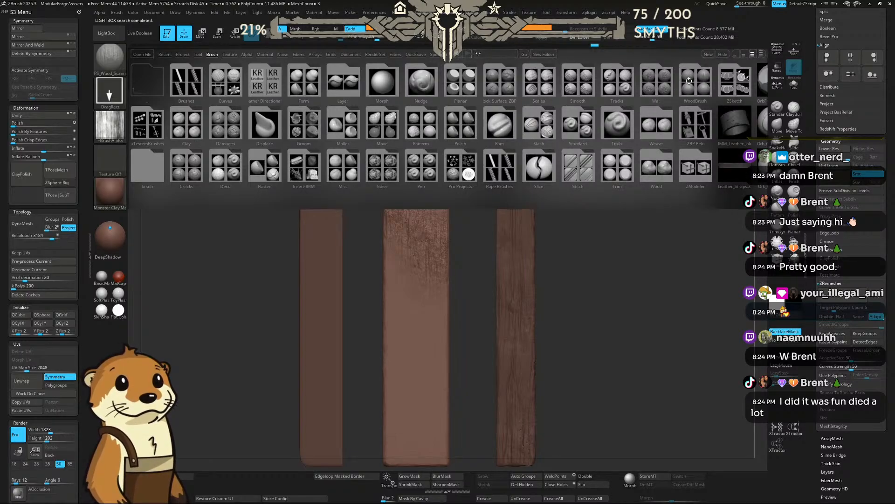
double_click(689, 83)
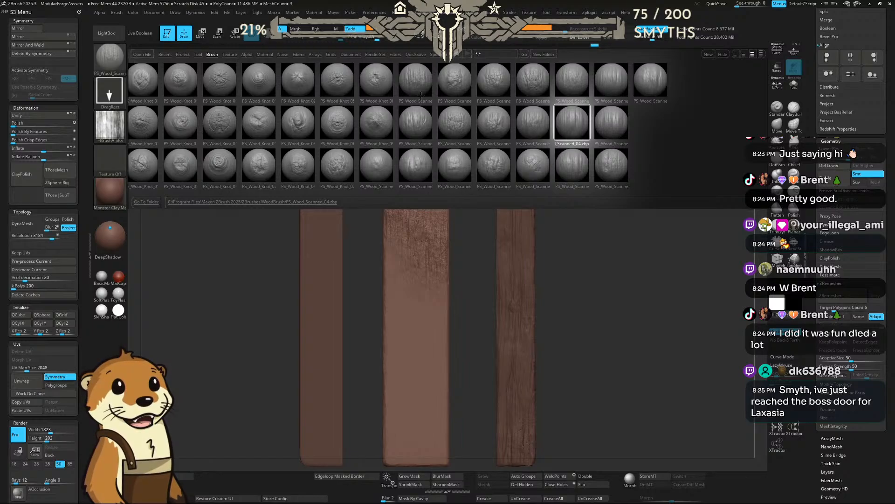
double_click(424, 158)
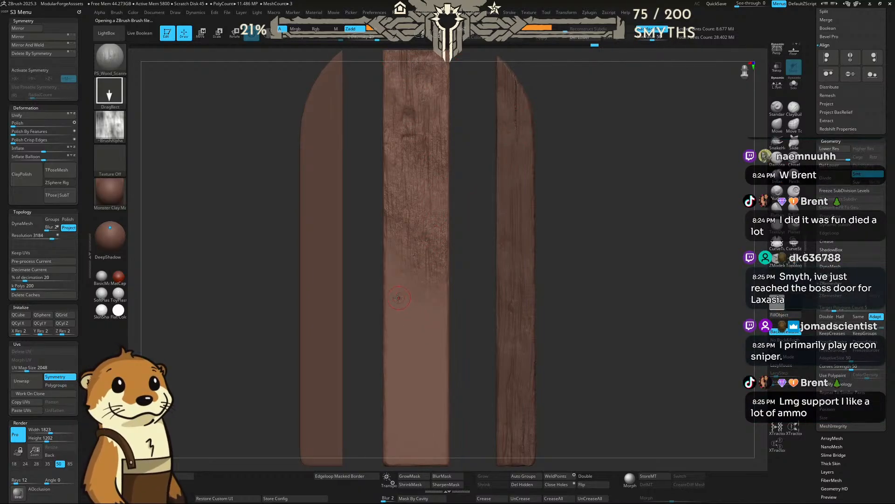
drag(398, 297, 409, 210)
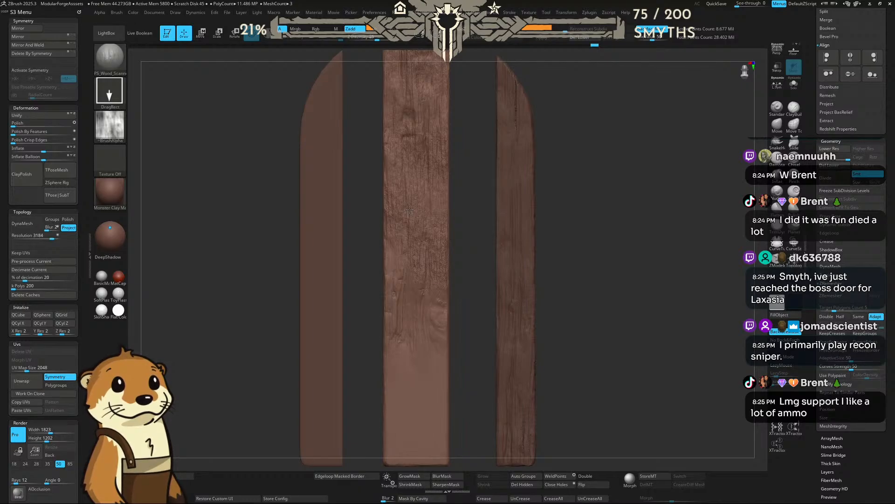
key(ctrl+z)
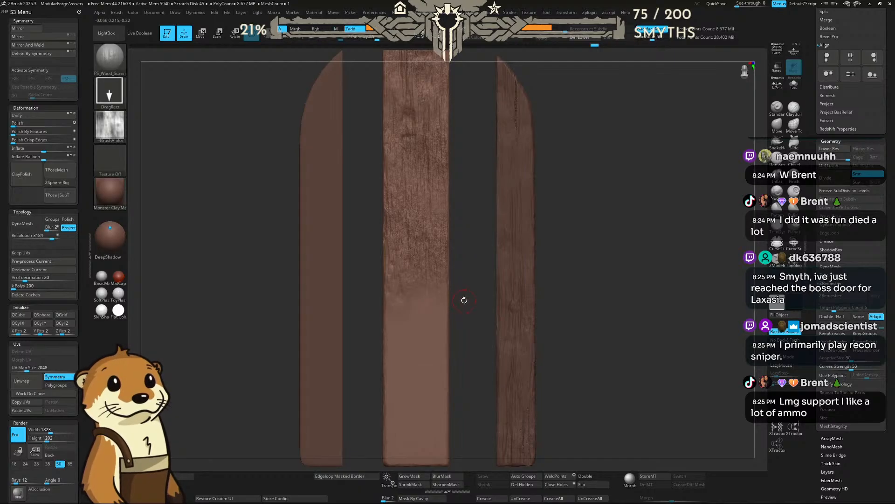
Step: Continue the grain from the plank's lower middle to its bottom end, switching between two other loaded scanned wood brushes
key(b)
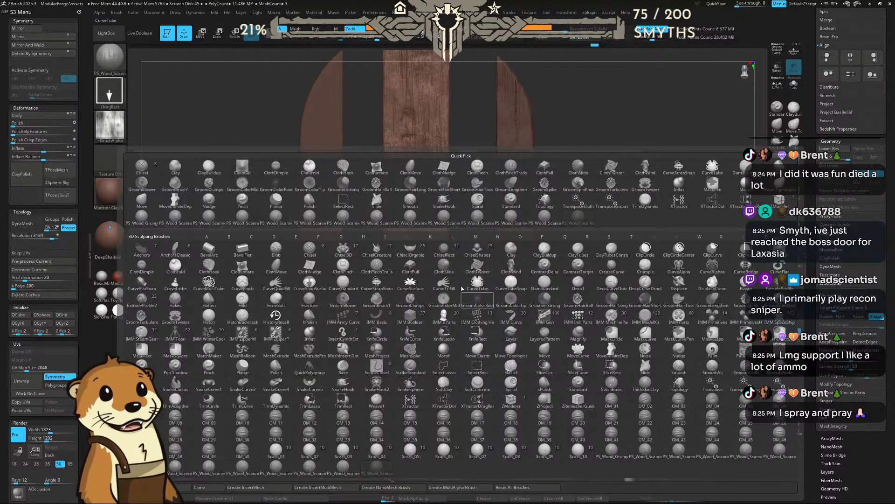
click(278, 470)
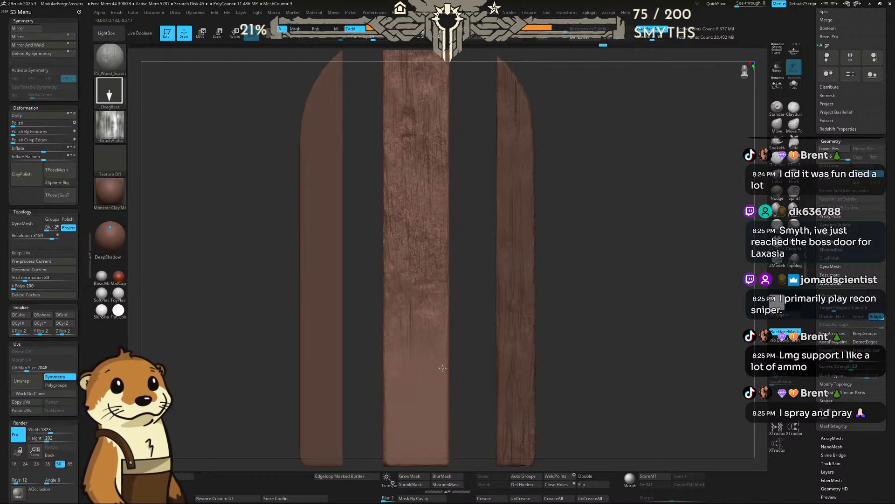
drag(481, 306, 433, 347)
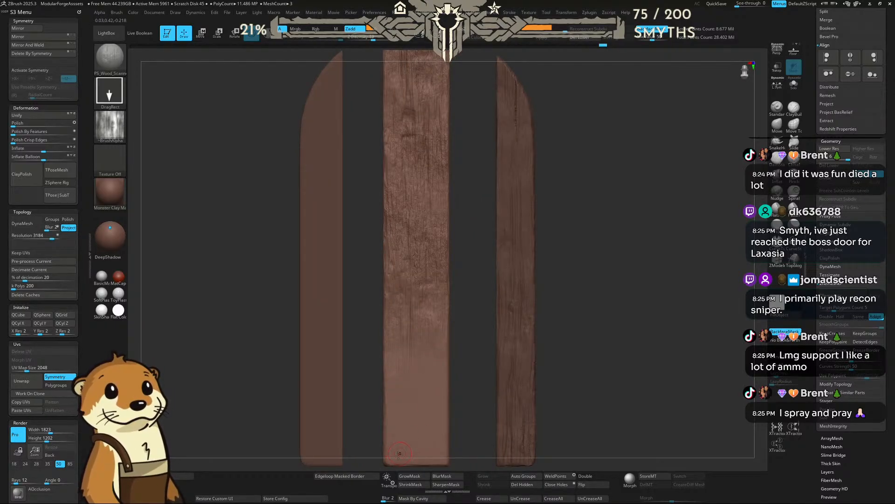
key(b)
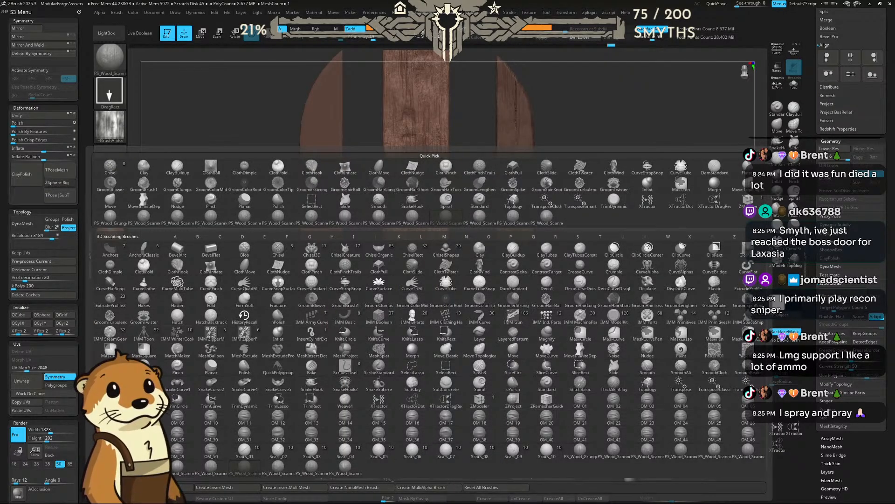
click(278, 467)
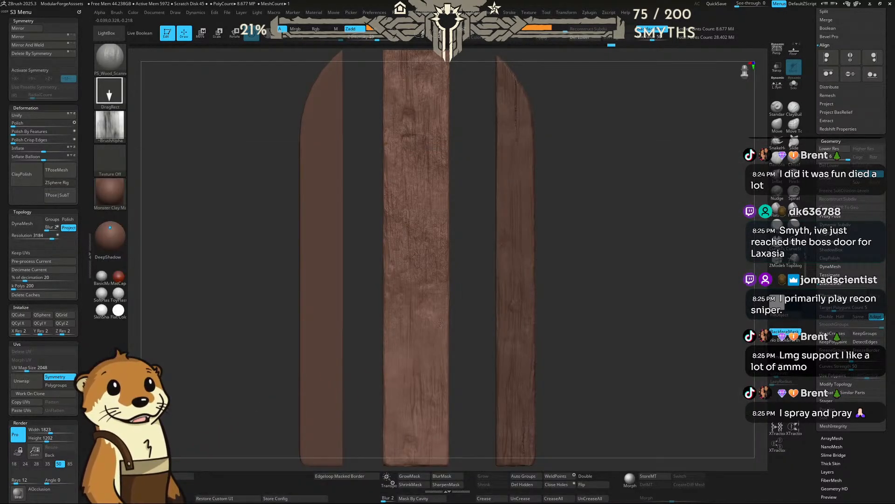
Step: Stamp more scanned wood grain along both long edges of the middle plank's lower half
drag(437, 331, 440, 351)
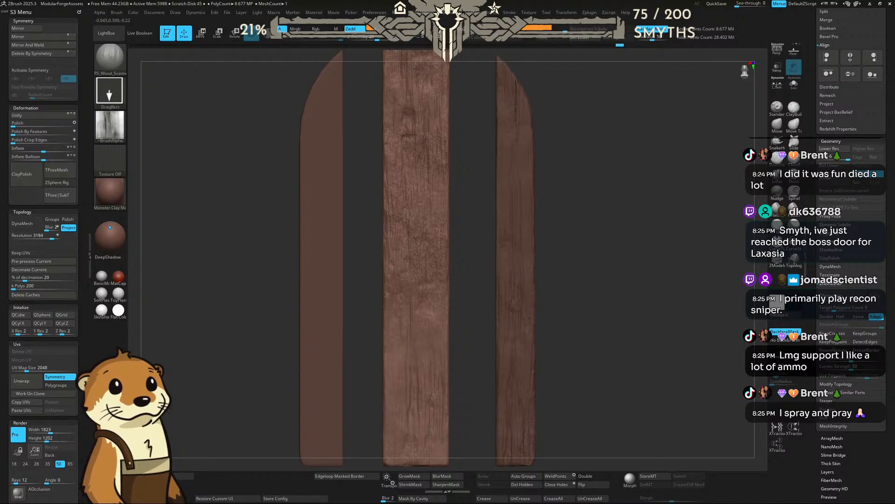
drag(385, 345, 384, 416)
Step: Adjust the middle plank's side silhouette with a resized Move Infinite Depth brush
mouse_move(469, 326)
mouse_down()
mouse_move(445, 268)
mouse_move(456, 276)
mouse_move(465, 223)
mouse_move(449, 220)
mouse_up()
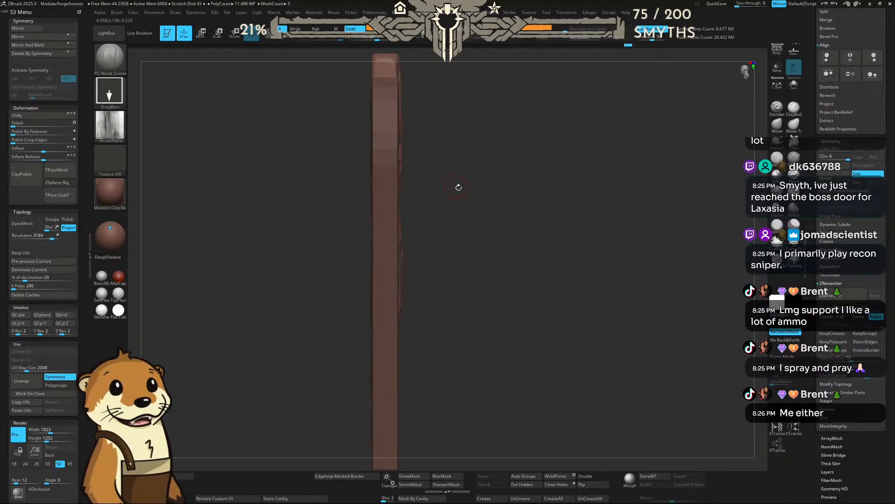
key(b)
key(n)
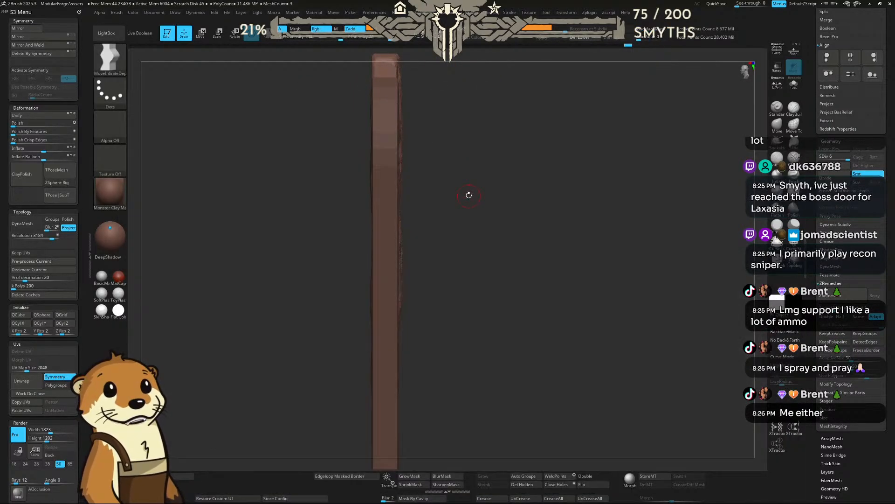
drag(468, 196, 472, 196)
key(space)
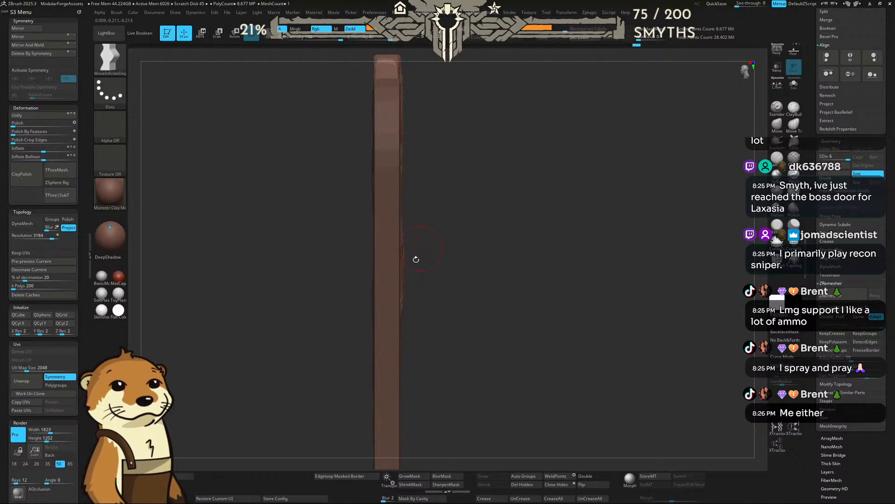
drag(401, 257, 452, 268)
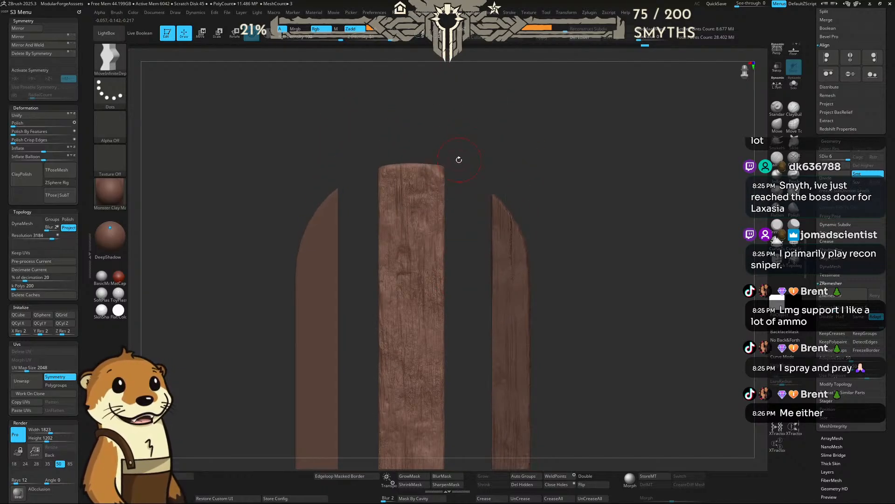
key(comma)
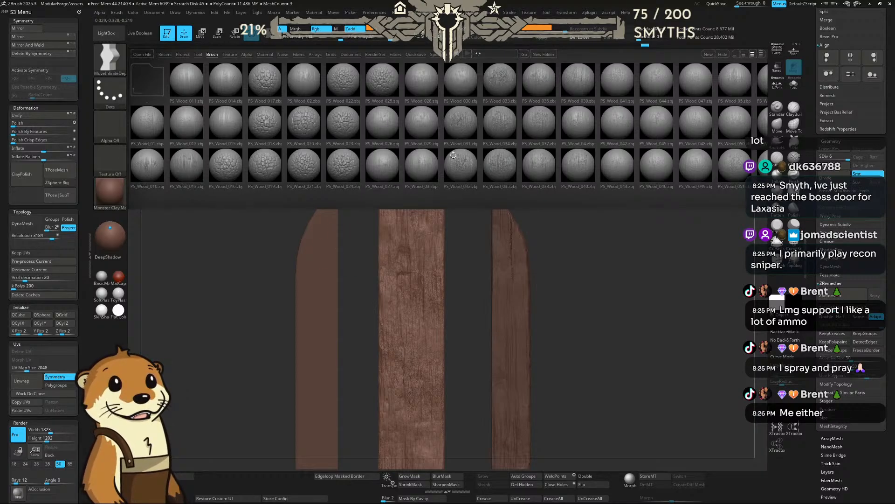
click(531, 154)
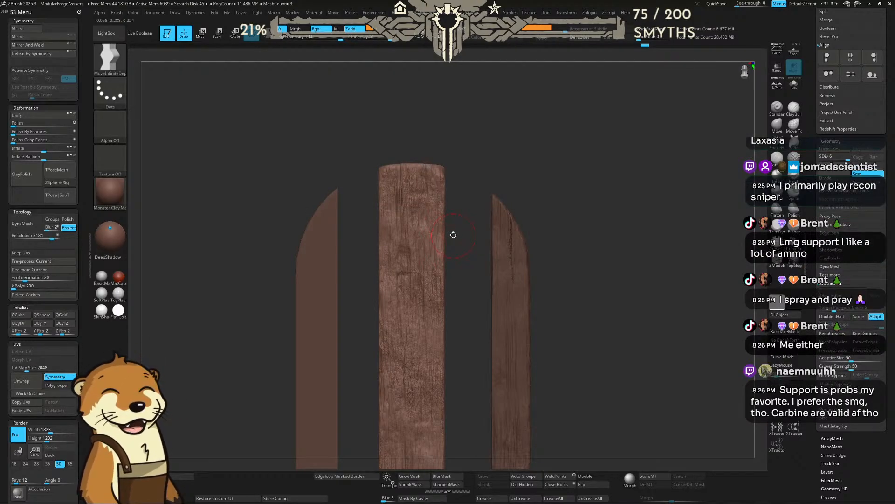
key(b)
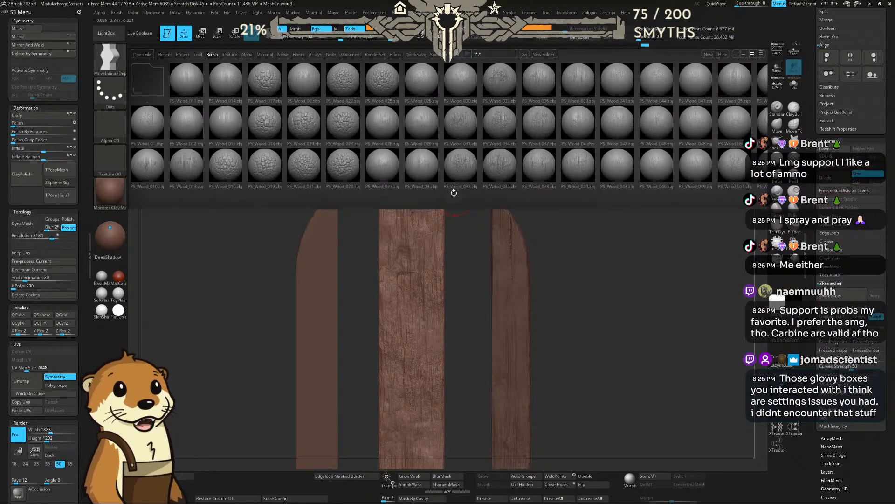
key(b)
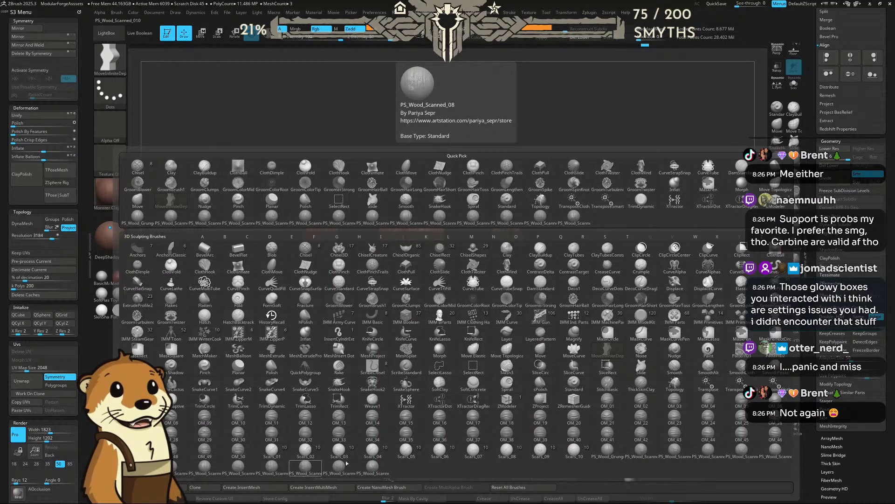
click(780, 453)
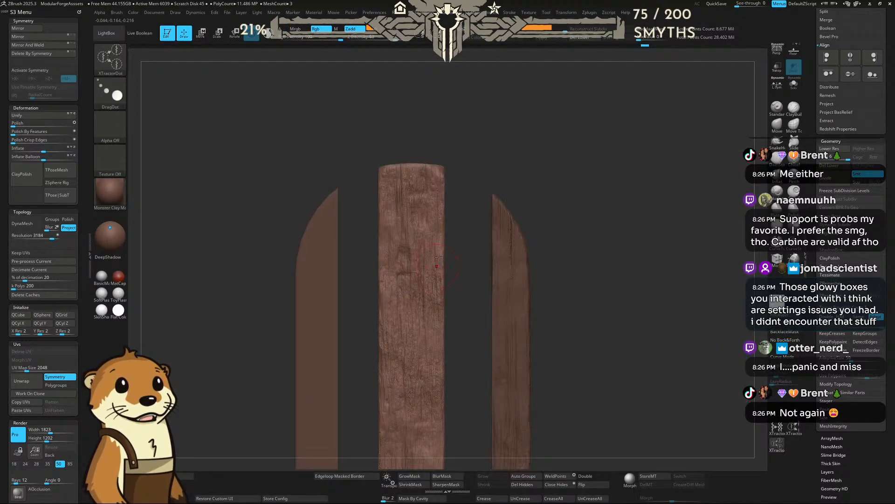
mouse_move(433, 212)
mouse_down()
mouse_move(438, 227)
mouse_move(401, 243)
mouse_move(401, 195)
mouse_move(394, 210)
mouse_move(418, 303)
mouse_move(416, 233)
mouse_move(394, 193)
mouse_move(387, 363)
mouse_move(417, 415)
mouse_move(415, 261)
mouse_move(431, 198)
mouse_move(458, 415)
mouse_move(433, 448)
mouse_move(399, 408)
mouse_move(420, 324)
mouse_move(387, 112)
mouse_up()
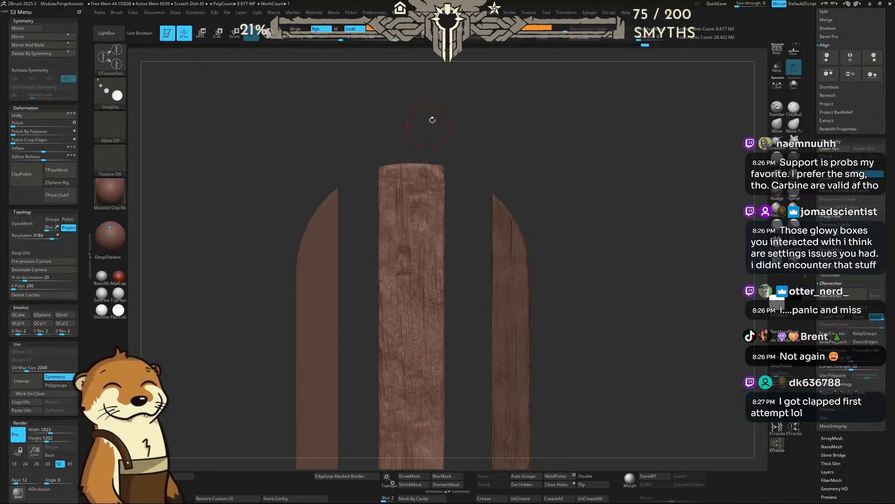
Step: Try two different loaded scanned wood brushes on the middle plank's narrow side, undoing each stamp
key(b)
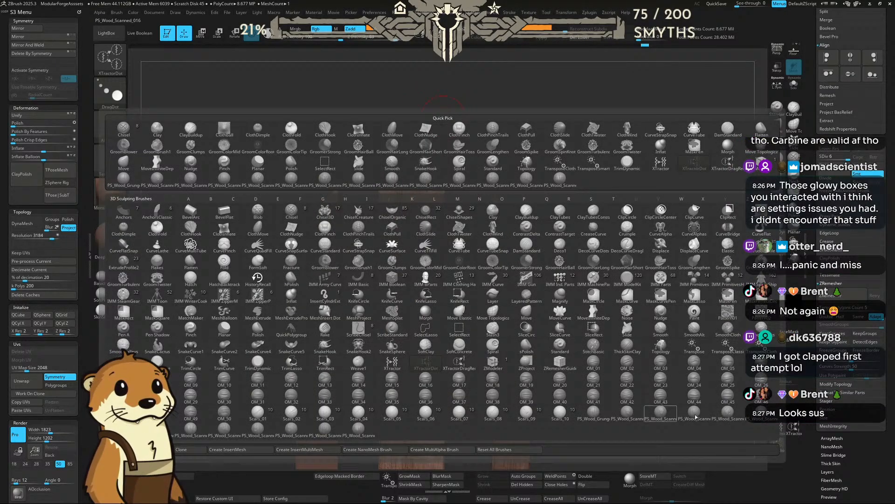
click(743, 418)
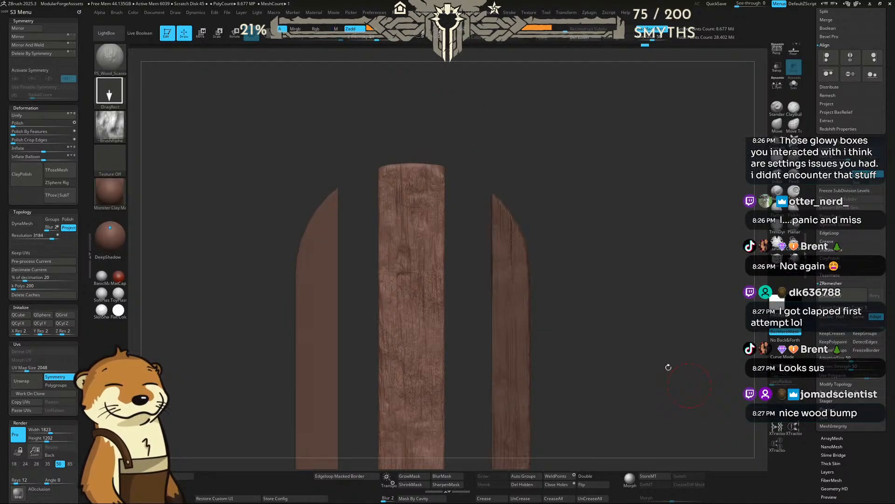
drag(506, 173, 493, 177)
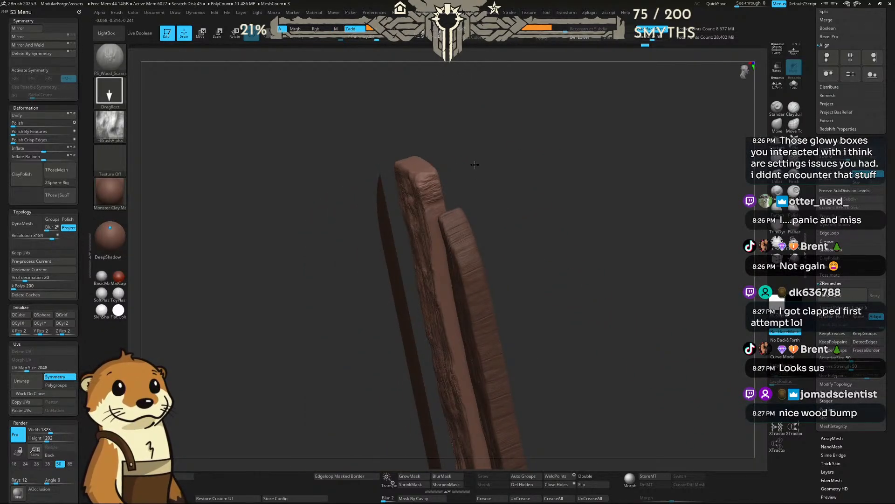
key(ctrl)
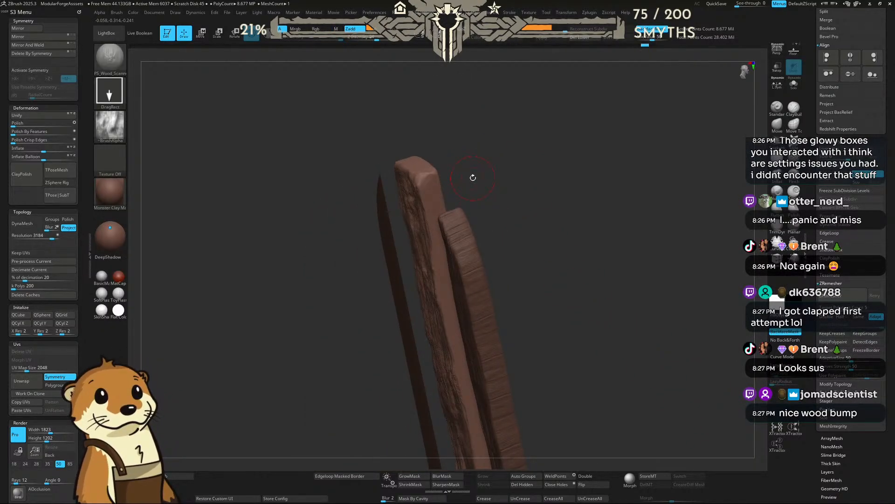
key(comma)
key(comma)
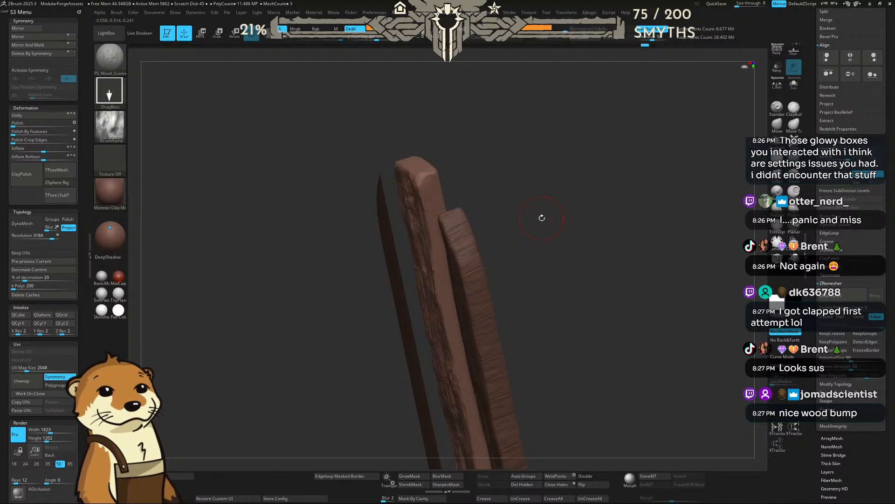
key(b)
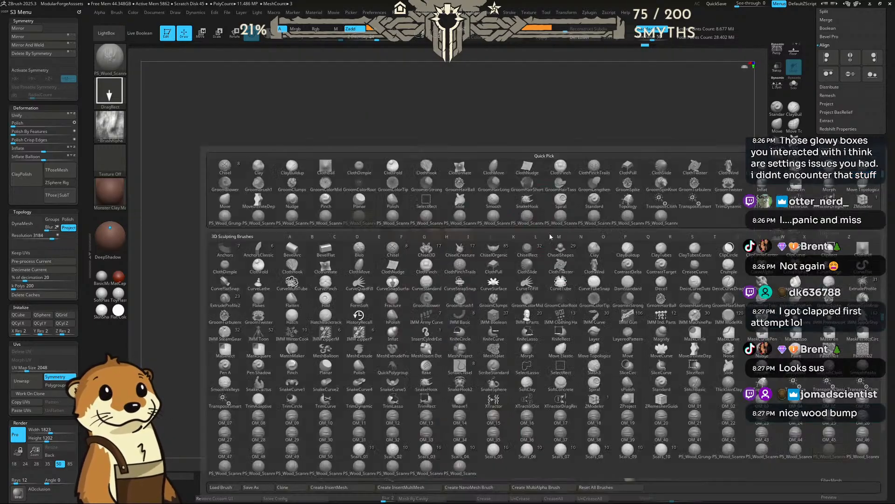
click(763, 457)
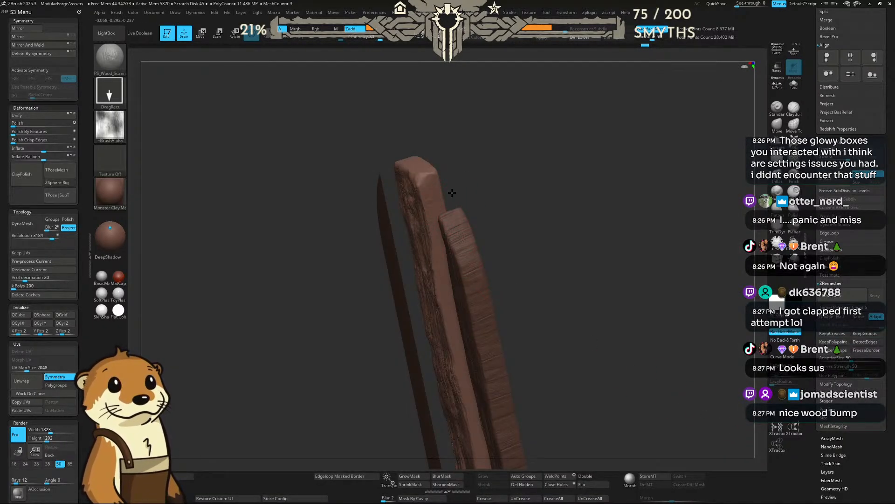
mouse_move(451, 192)
mouse_down()
mouse_move(478, 177)
mouse_move(439, 133)
mouse_up()
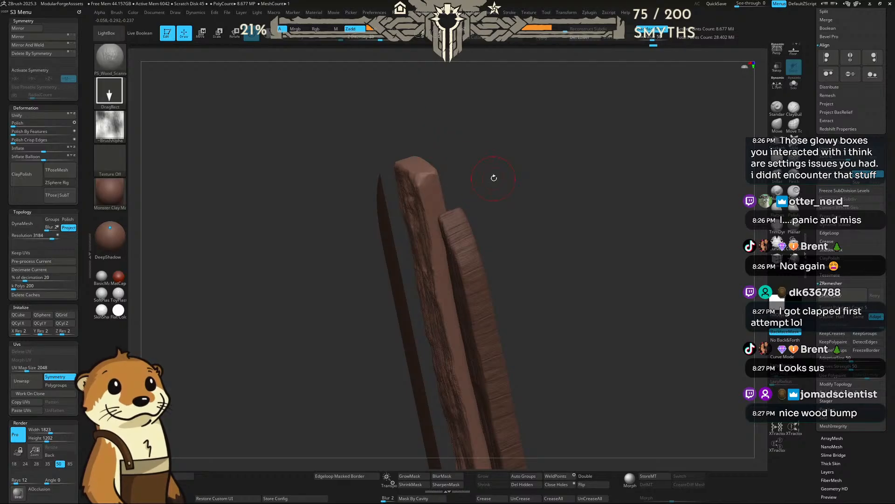
Step: Switch to another loaded scanned wood brush, undo its test stamp on the narrow side, and lower the Z Intensity slightly
key(b)
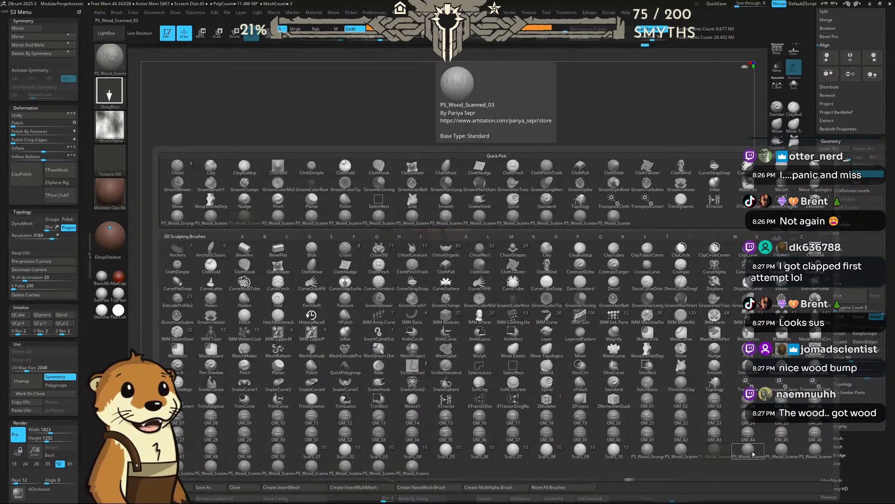
click(648, 317)
mouse_move(439, 204)
mouse_down()
mouse_move(490, 183)
mouse_move(494, 191)
mouse_up()
key(ctrl+z)
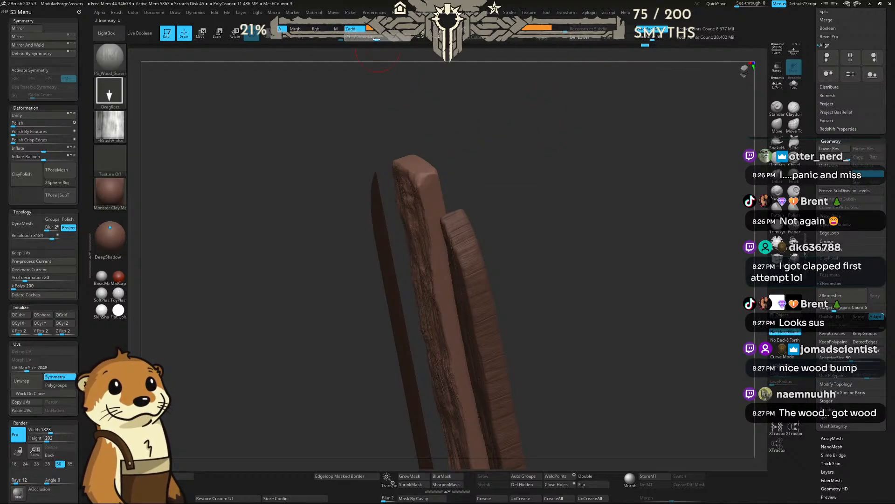
drag(375, 39, 374, 40)
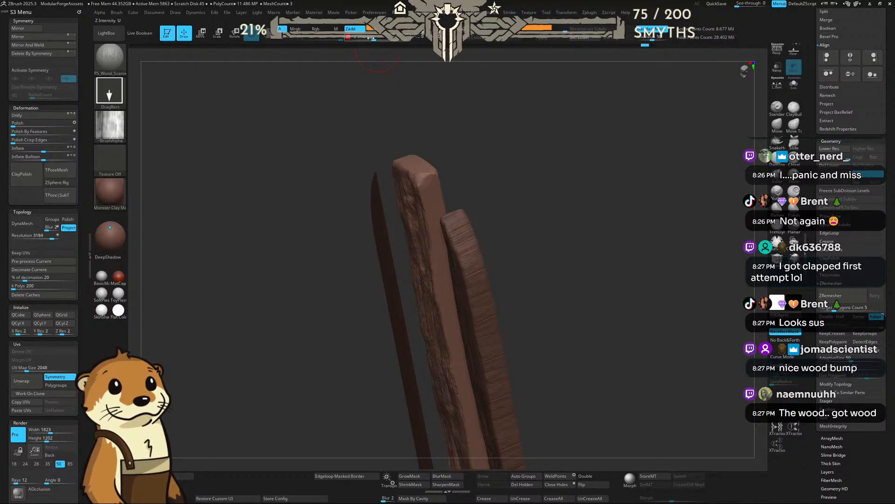
Step: Stamp fine wood grain over the middle plank's top end and the upper part of its adjoining narrow side
drag(434, 138, 466, 156)
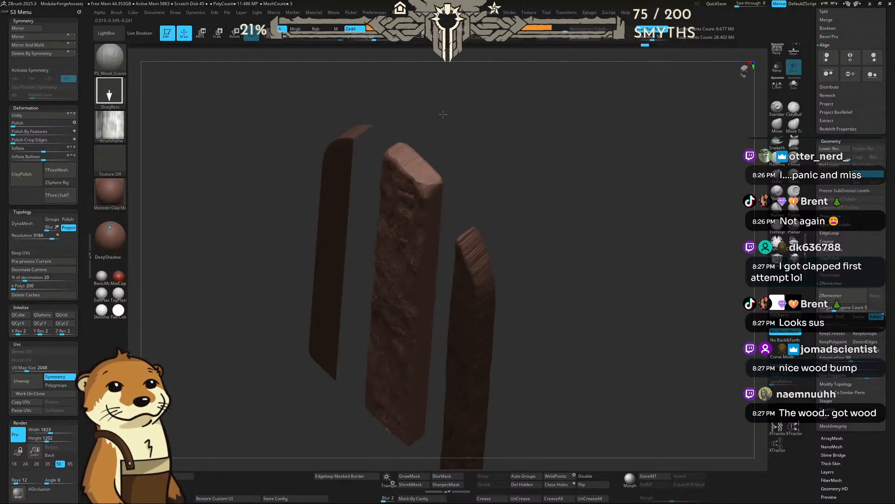
drag(466, 138, 476, 92)
alt+drag(468, 123, 478, 227)
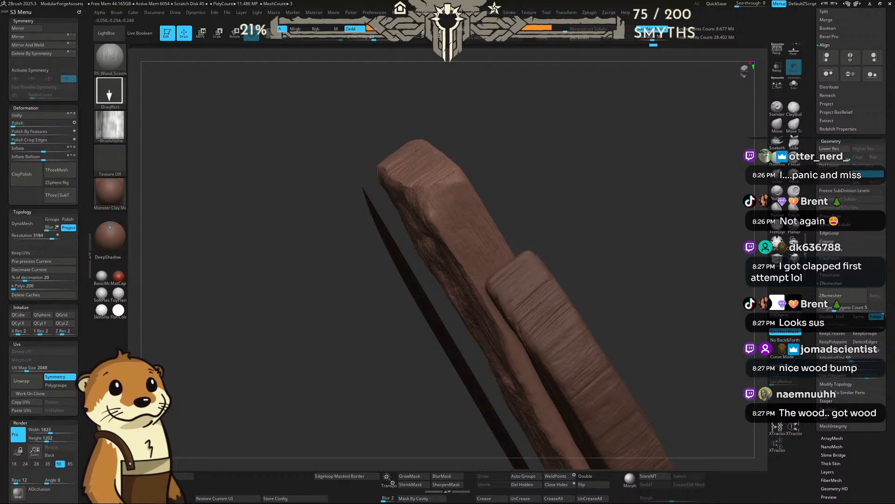
mouse_move(416, 150)
shift+mouse_down()
mouse_move(435, 210)
mouse_move(458, 214)
shift+mouse_up()
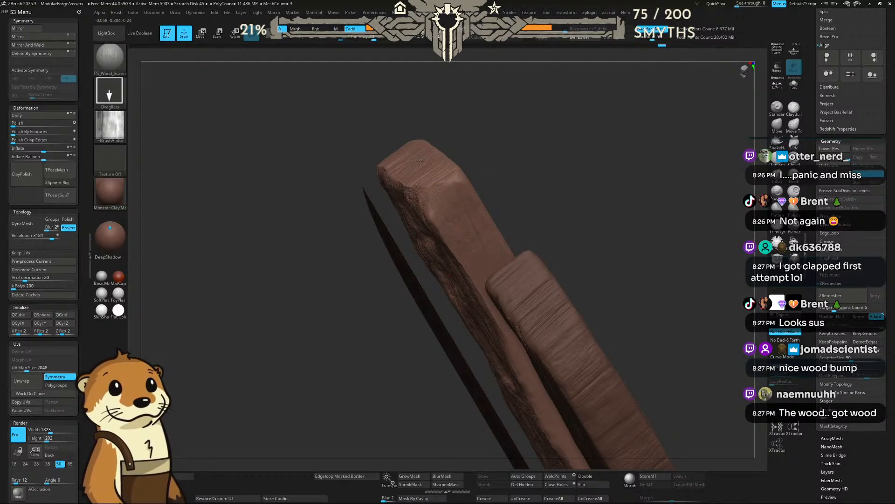
Step: Continue the fine grain down the same narrow side of the middle plank to its bottom end
drag(532, 177, 542, 145)
drag(511, 190, 479, 208)
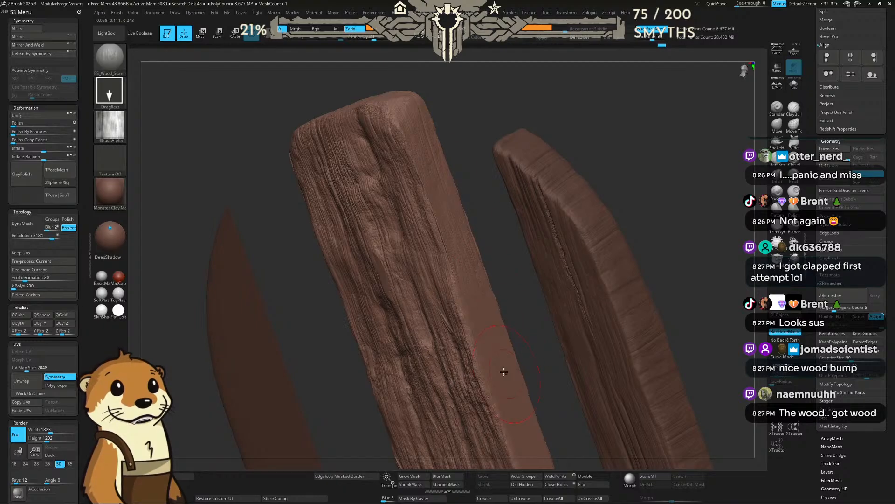
mouse_move(508, 275)
mouse_down()
mouse_move(546, 222)
mouse_move(573, 140)
mouse_move(476, 248)
mouse_up()
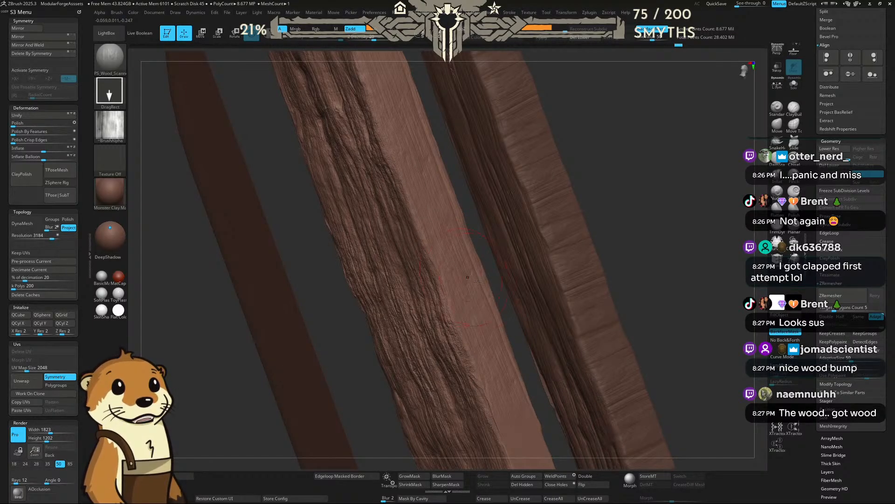
alt+right_drag(532, 448, 454, 252)
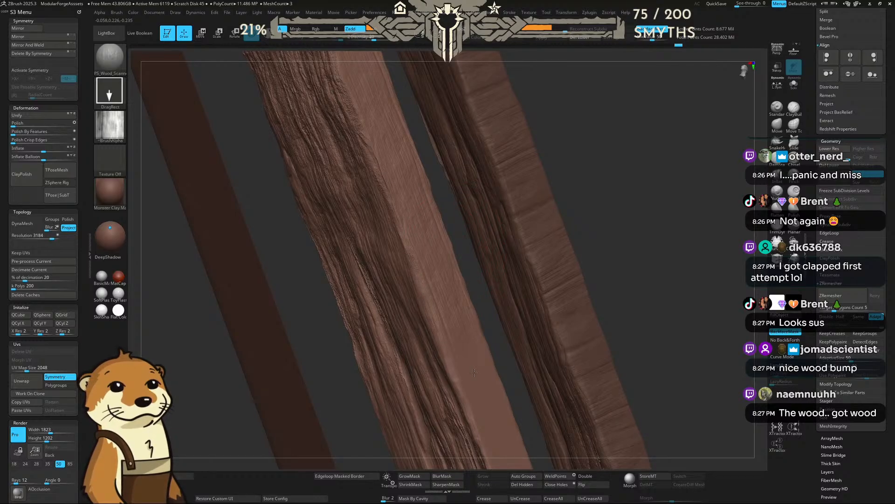
right_drag(448, 307, 408, 225)
key(ctrl)
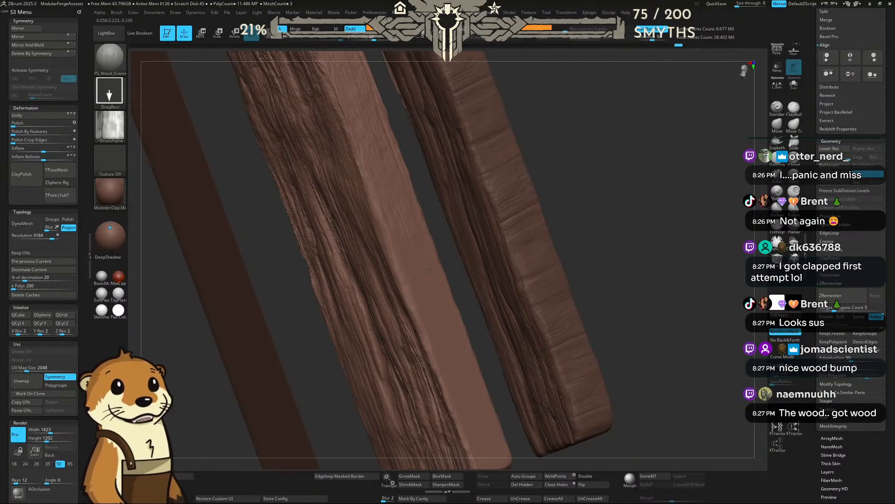
drag(434, 279, 435, 282)
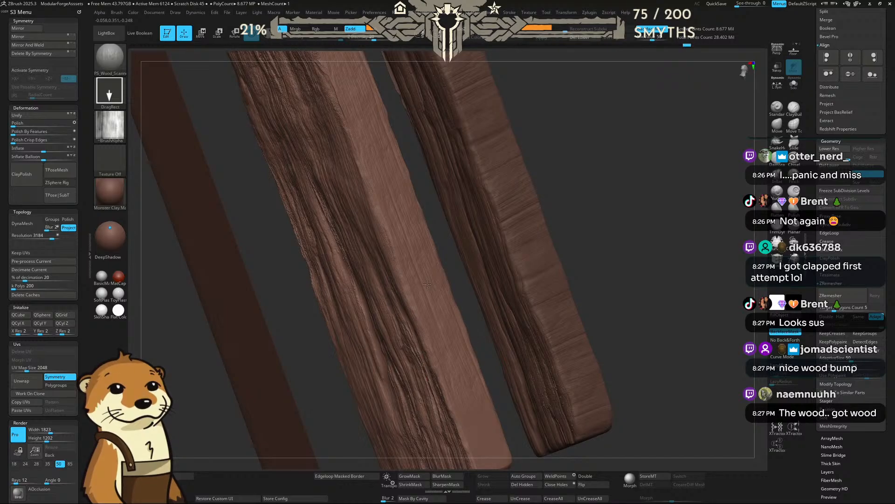
drag(427, 284, 428, 285)
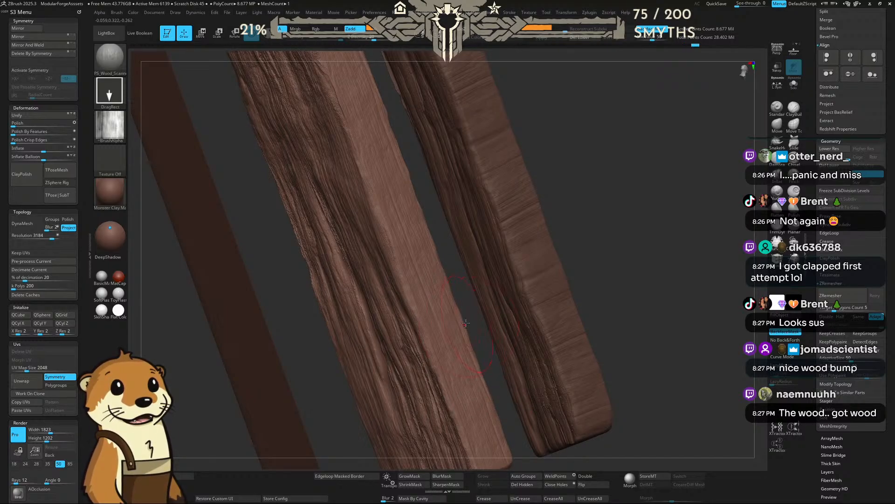
Step: Stamp fine wood grain over the lower and middle parts of the middle plank's opposite narrow side
right_drag(466, 323, 482, 304)
shift+right_drag(532, 259, 547, 254)
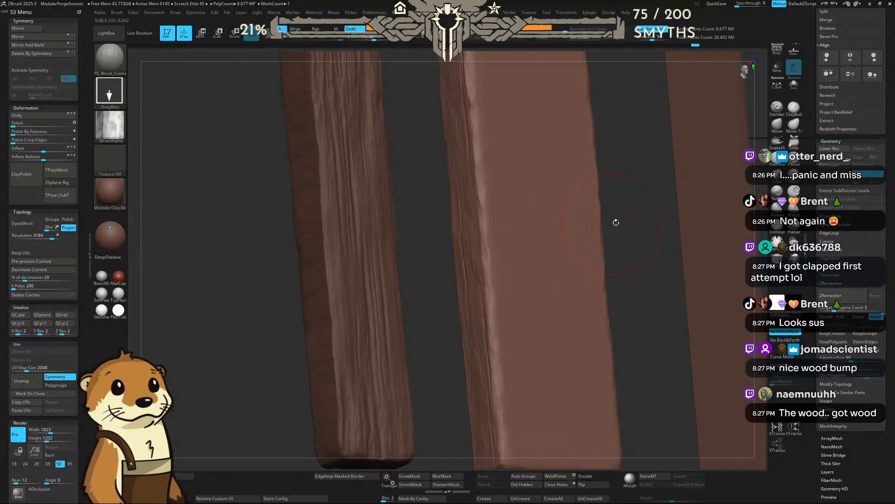
right_drag(616, 222, 519, 302)
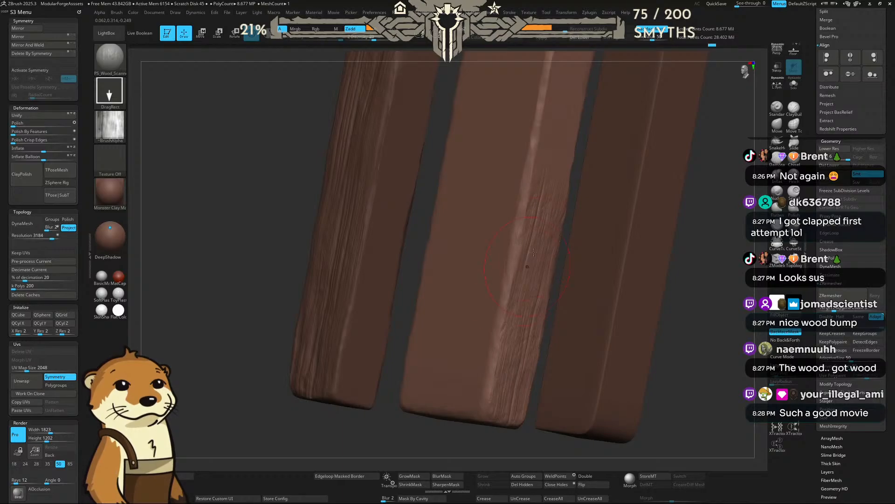
alt+drag(575, 173, 550, 243)
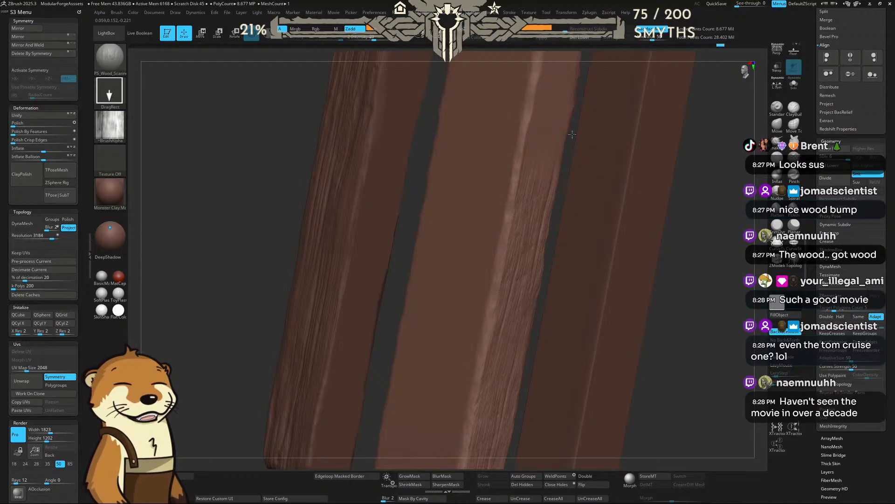
alt+right_drag(548, 129, 508, 224)
drag(508, 224, 488, 302)
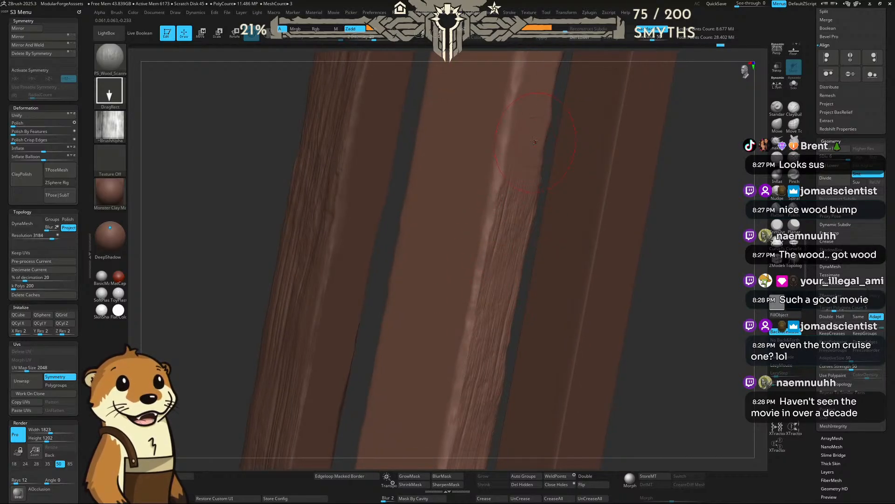
drag(534, 140, 521, 206)
Step: Continue the fine grain up the opposite narrow side of the middle plank to its top end
alt+right_drag(555, 116, 510, 250)
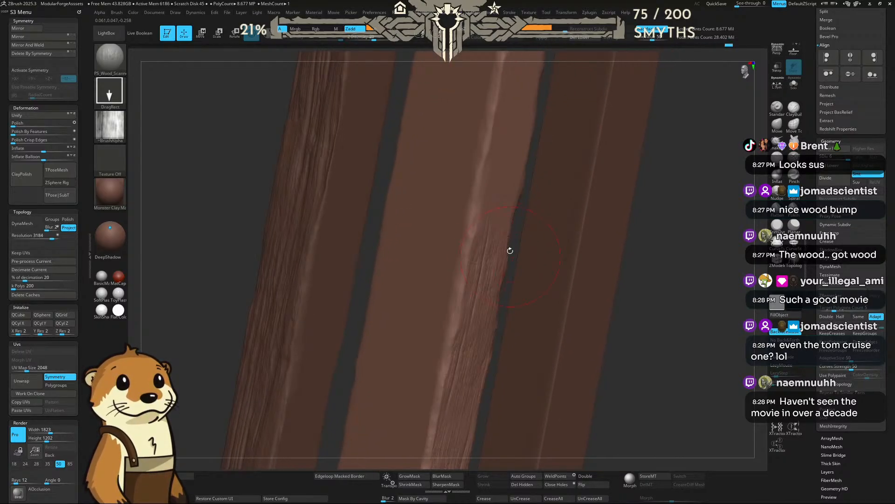
drag(506, 186, 520, 113)
alt+right_drag(539, 112, 500, 234)
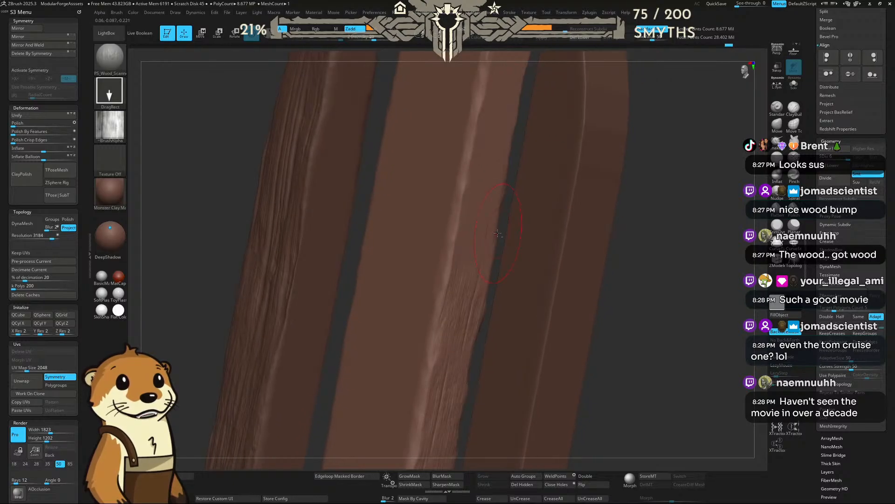
drag(487, 233, 463, 298)
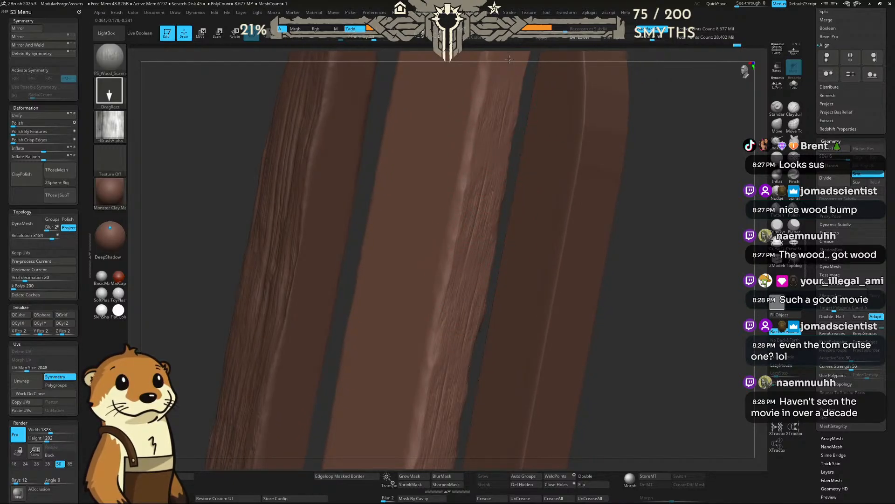
right_drag(578, 103, 450, 196)
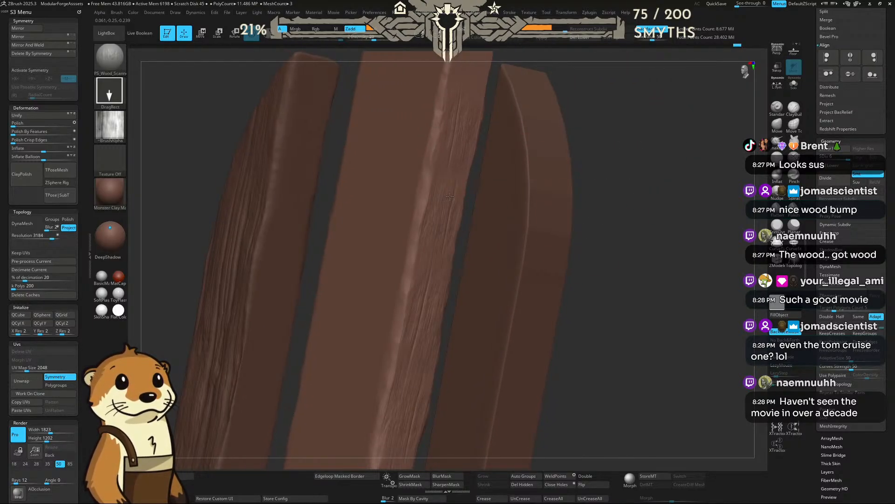
alt+right_drag(590, 127, 552, 249)
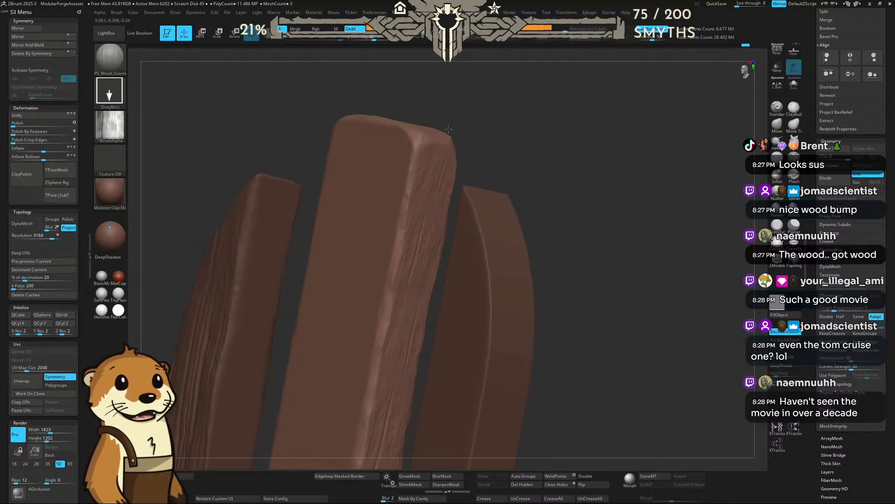
Step: Carve a crack along the grain with the DamStandard brush, down the middle plank's broad grained face from near its top end
right_drag(531, 140, 594, 142)
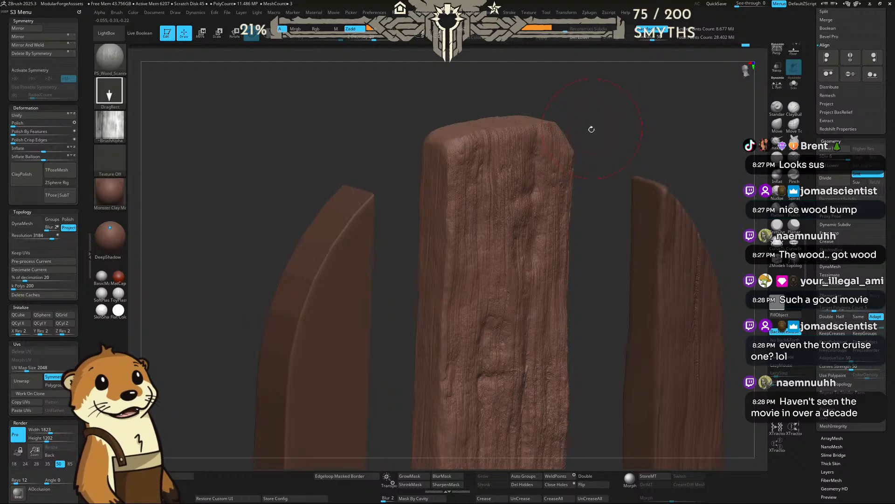
right_drag(591, 129, 608, 168)
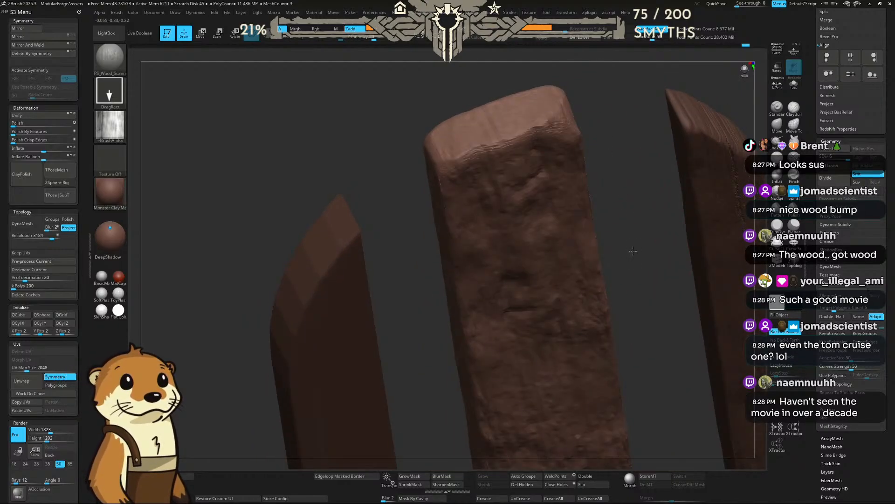
shift+right_drag(633, 251, 605, 206)
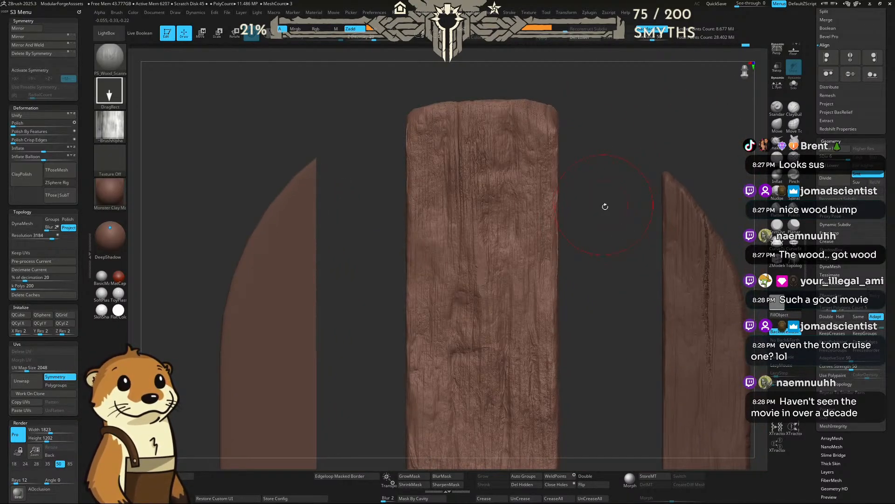
key(b)
key(d)
key(s)
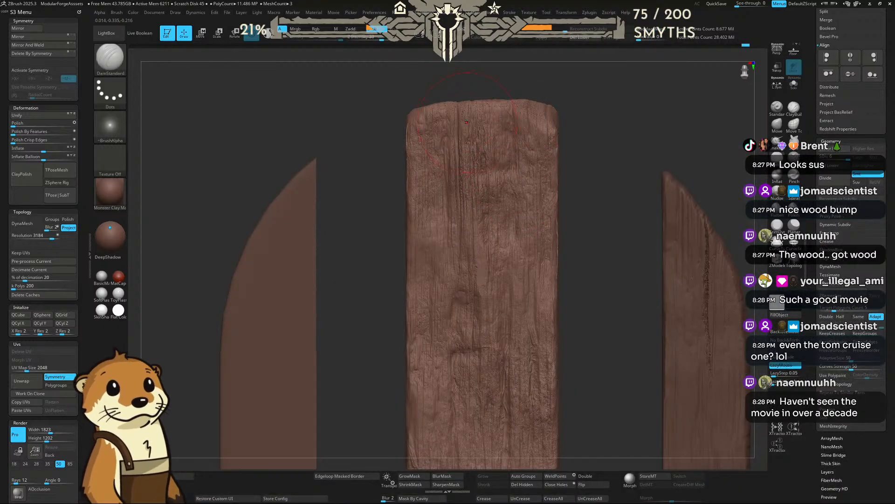
drag(459, 130, 460, 216)
mouse_move(622, 158)
right_down()
mouse_move(595, 156)
mouse_move(646, 130)
right_up()
right_drag(606, 155, 589, 172)
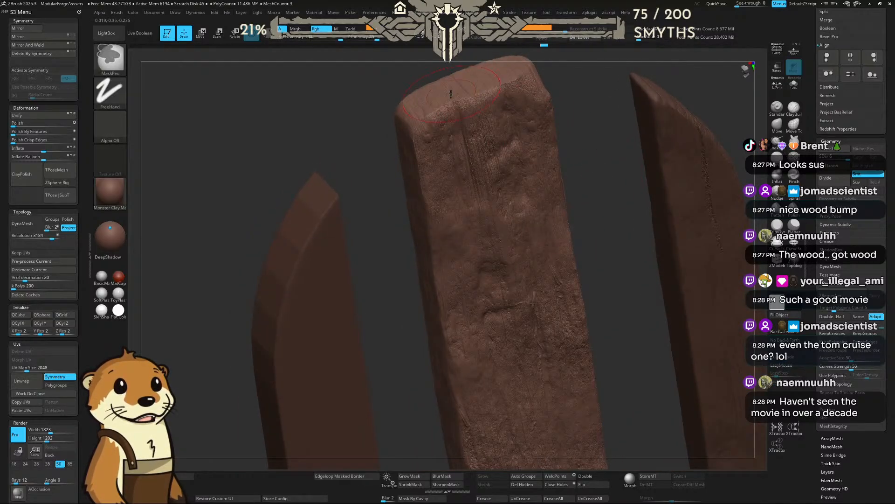
right_drag(588, 98, 548, 108)
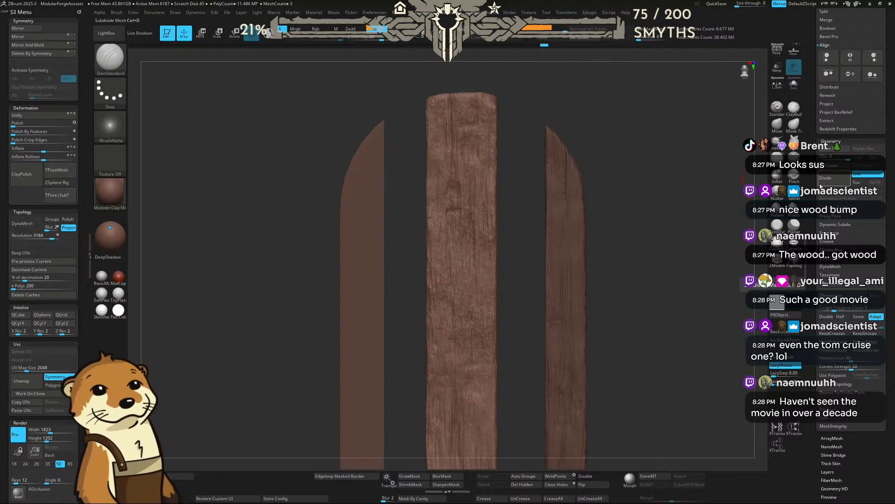
scroll(851, 233, down, 3)
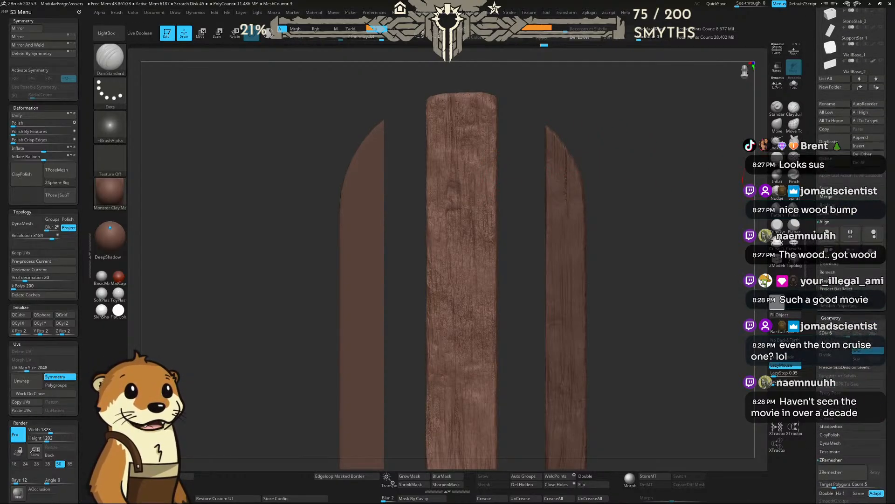
scroll(851, 252, up, 10)
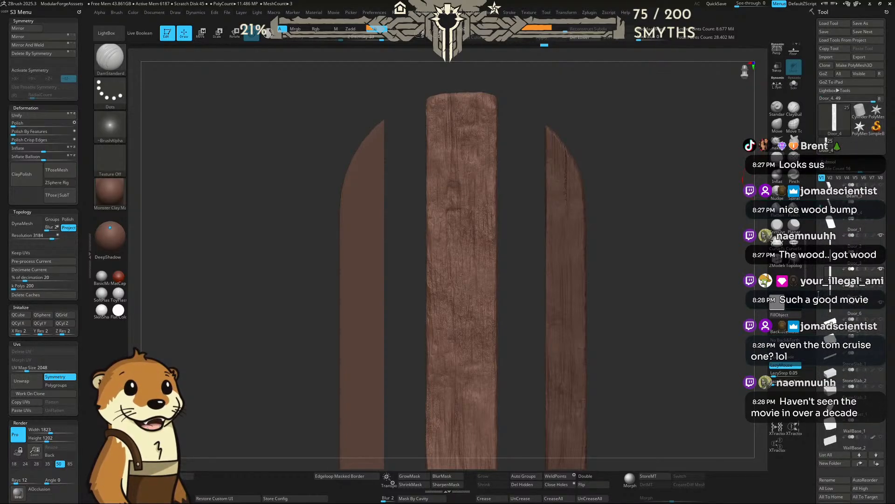
scroll(819, 285, down, 5)
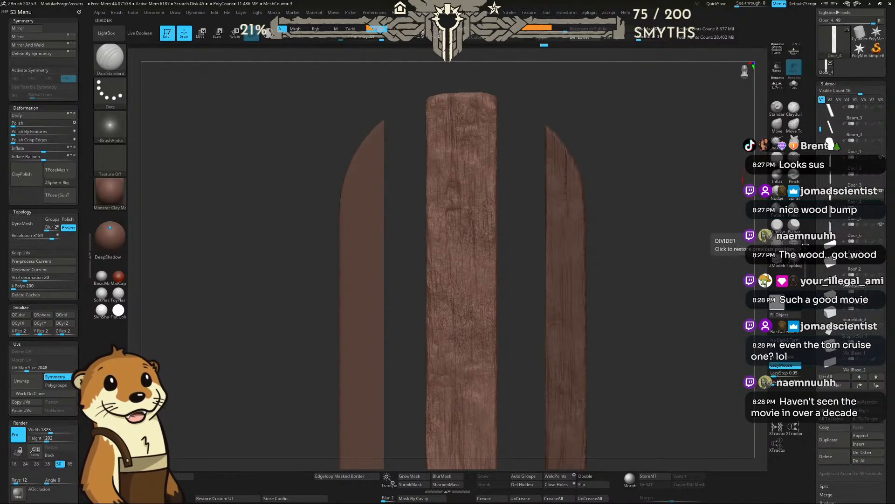
mouse_move(844, 200)
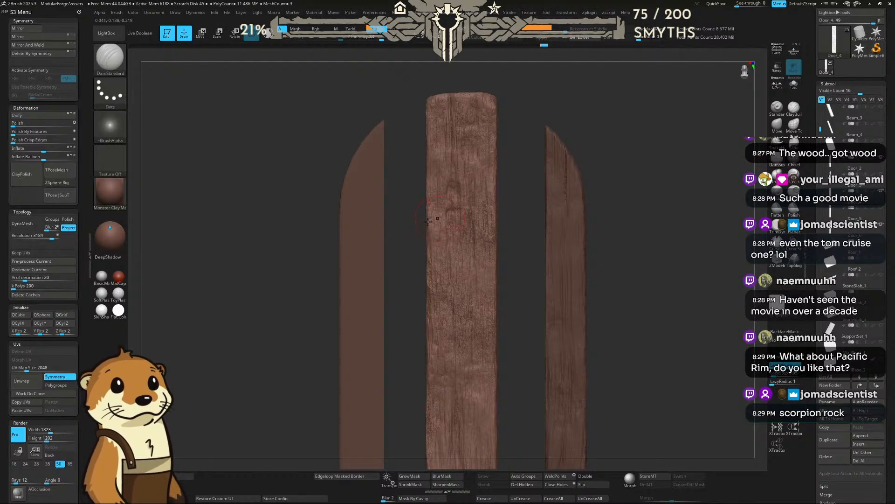
drag(387, 195, 512, 180)
mouse_move(495, 212)
mouse_down()
mouse_move(560, 168)
mouse_move(535, 176)
mouse_move(502, 228)
mouse_move(421, 215)
mouse_move(452, 120)
mouse_move(465, 154)
mouse_move(461, 102)
mouse_up()
drag(468, 145, 472, 178)
key(b)
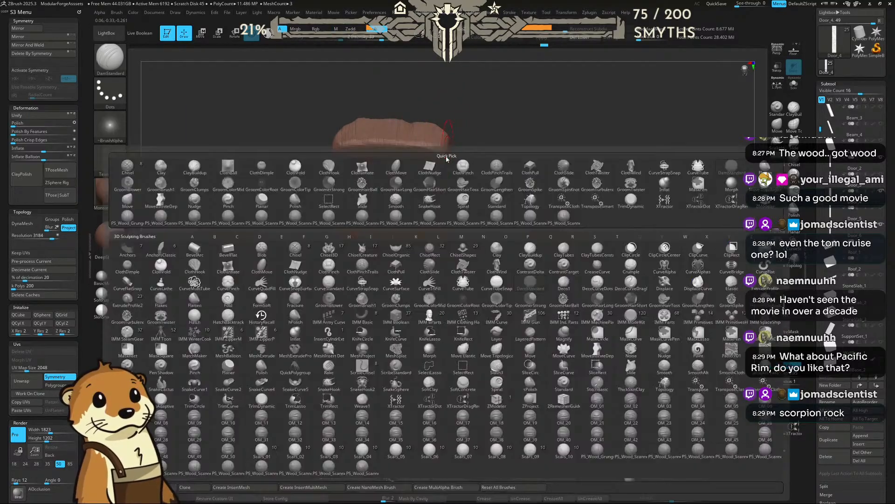
key(b)
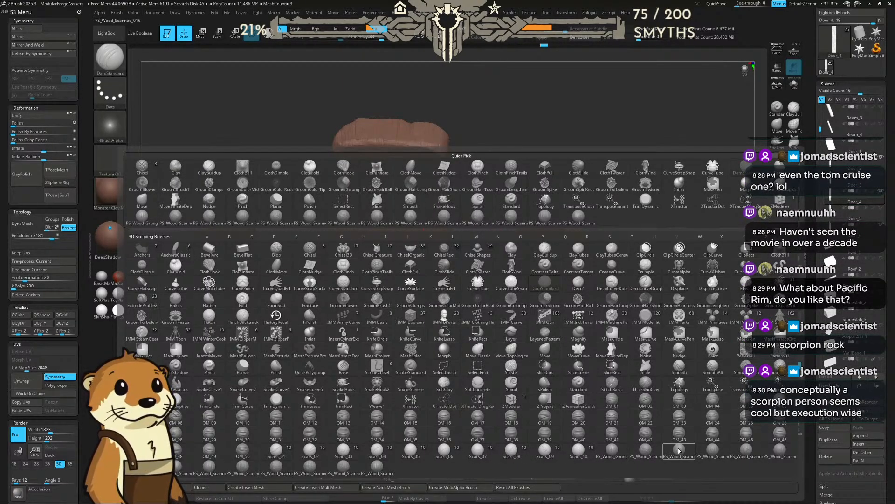
click(777, 447)
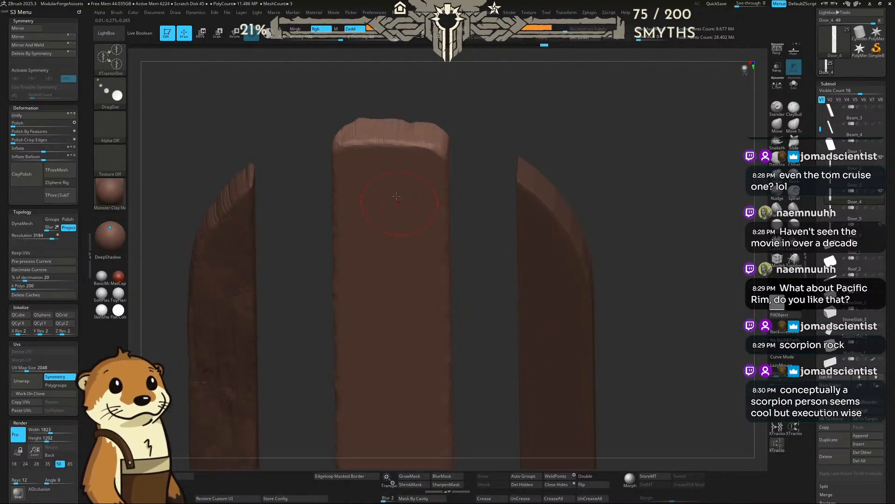
mouse_move(363, 154)
mouse_down()
mouse_move(379, 144)
mouse_move(362, 186)
mouse_up()
key(ctrl+z)
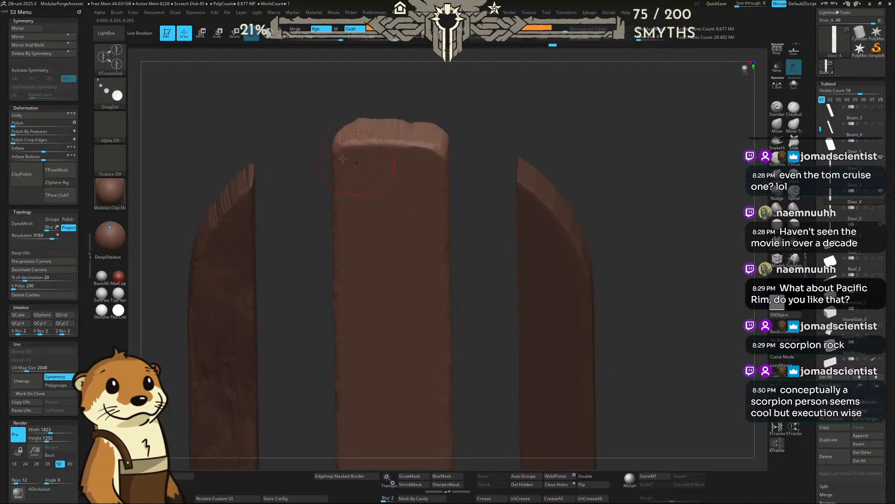
Step: Choose a PS_Wood_Scanned brush and try a wood-grain stamp on the upper part of the middle plank's back face
click(110, 58)
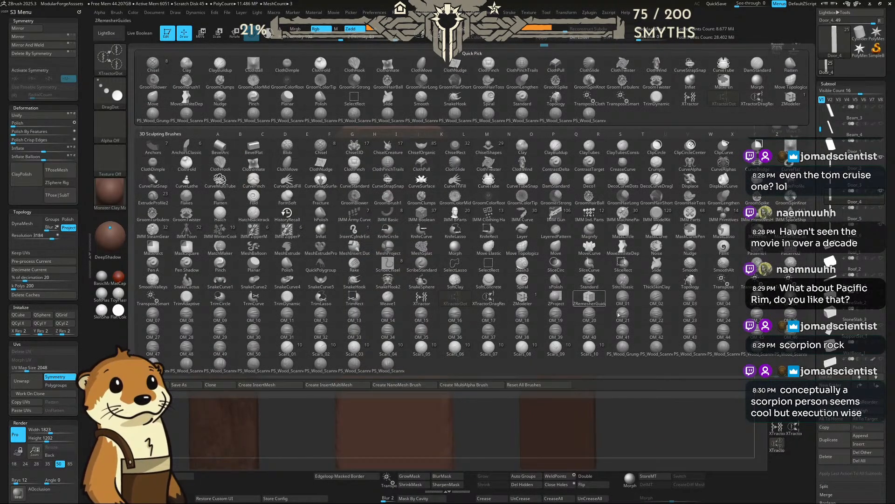
click(782, 354)
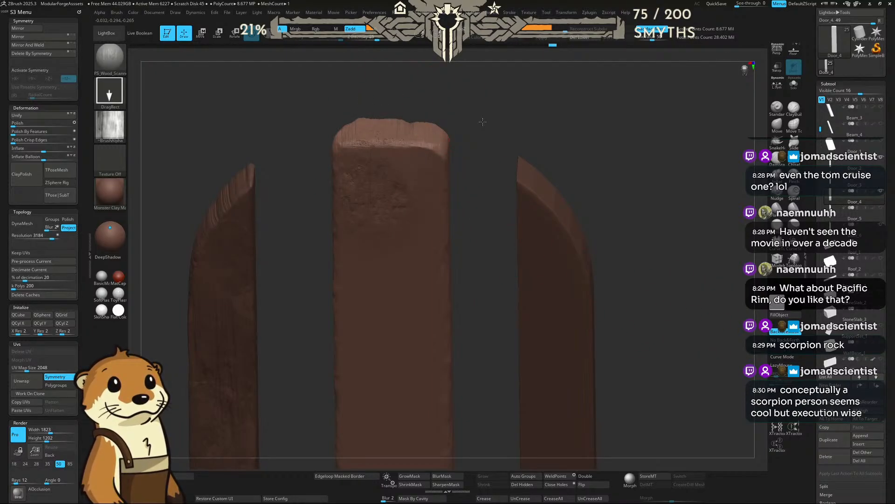
key(ctrl+z)
key(ctrl+z)
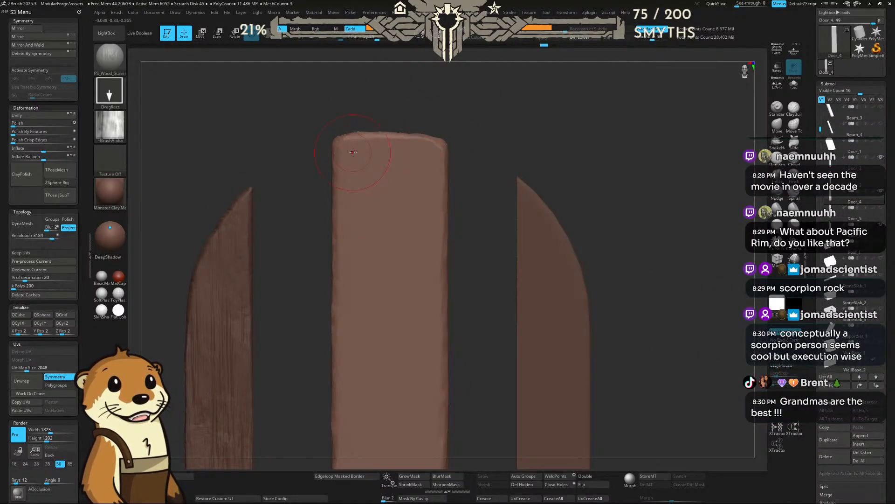
Step: Mask the middle plank's already textured front half from the side, leaving its back face unmasked for sculpting
drag(406, 117, 392, 155)
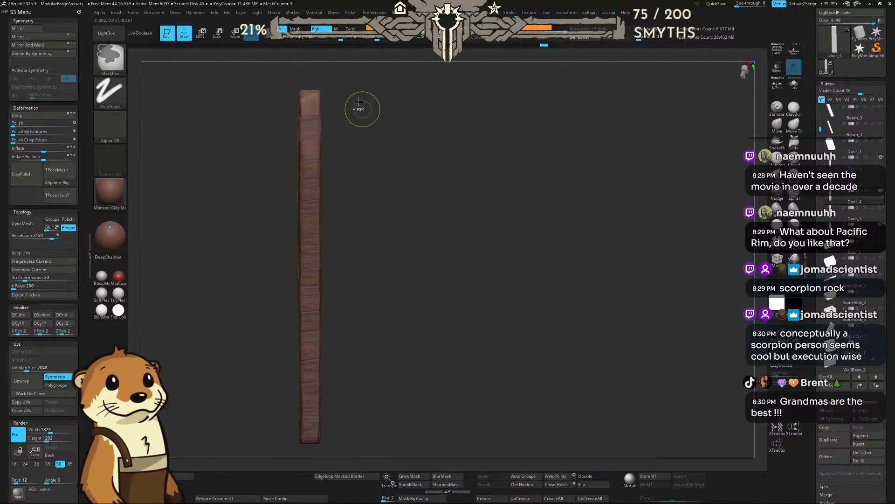
ctrl+drag(342, 76, 316, 456)
drag(405, 195, 367, 159)
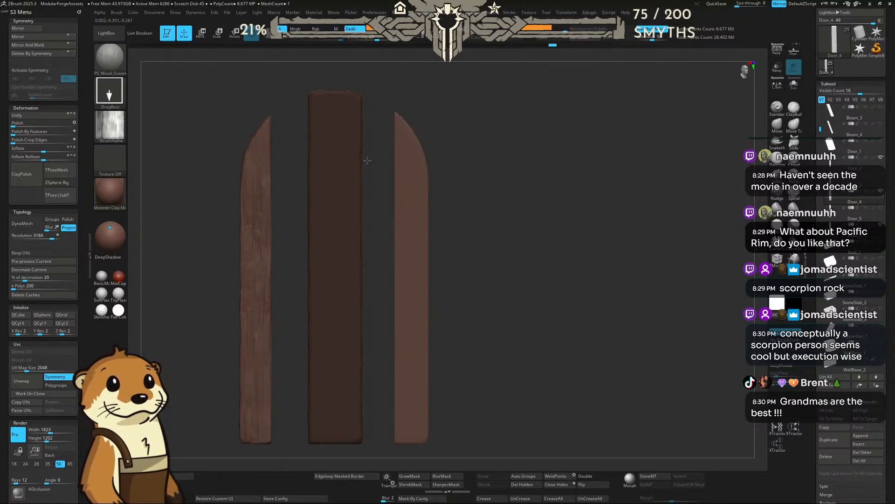
ctrl+click(421, 90)
alt+drag(394, 87, 475, 297)
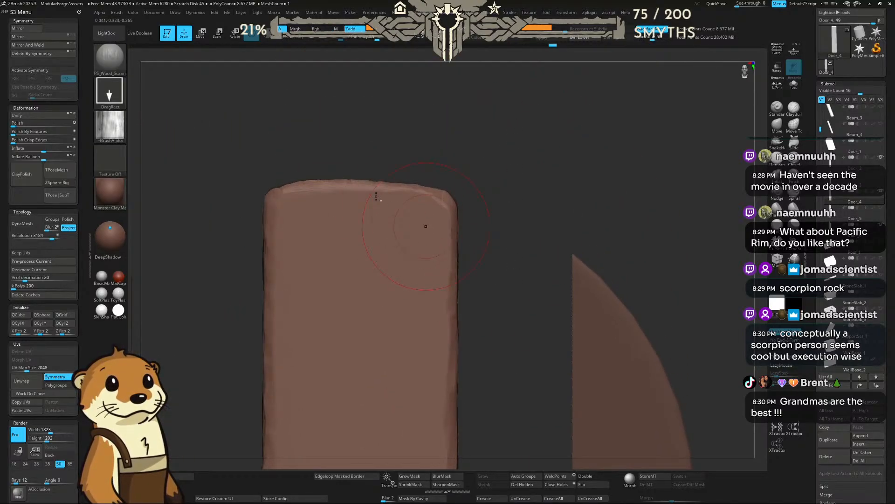
Step: Stamp scanned wood grain across the full width of the upper section of the middle plank's back face
drag(296, 242, 305, 366)
key(ctrl+z)
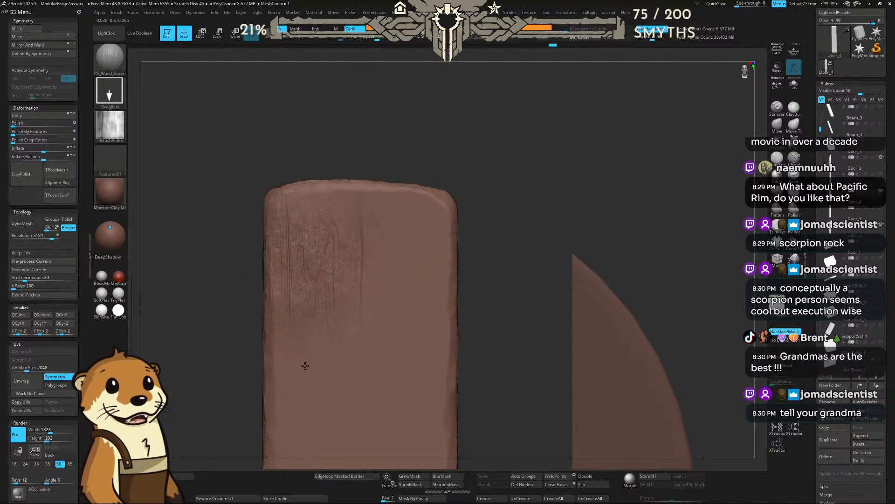
drag(408, 238, 411, 167)
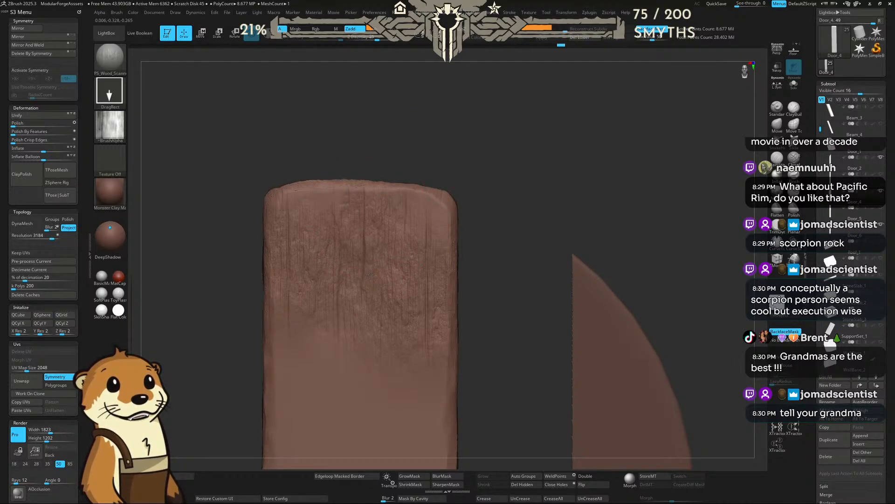
drag(501, 146, 530, 144)
alt+drag(515, 214, 519, 64)
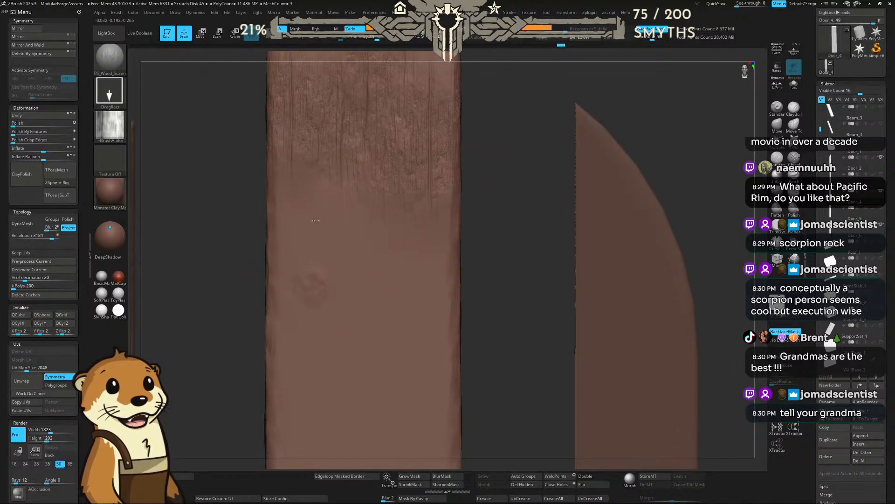
drag(316, 220, 308, 148)
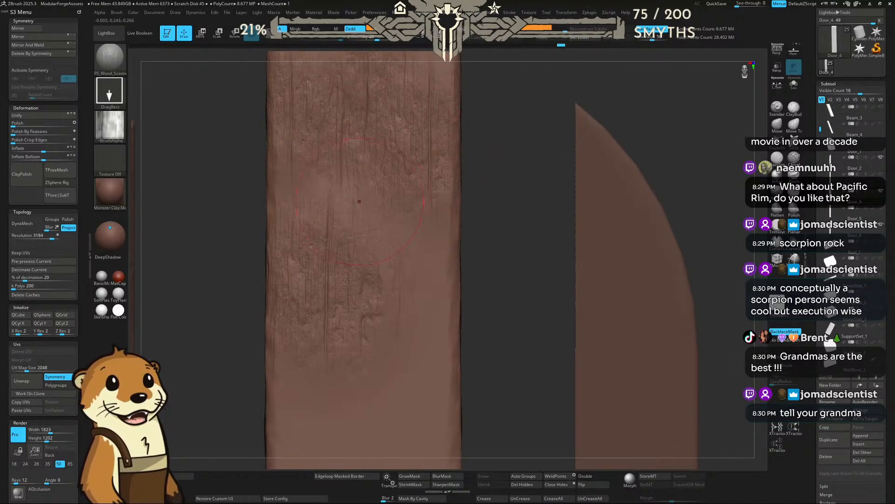
key(ctrl+z)
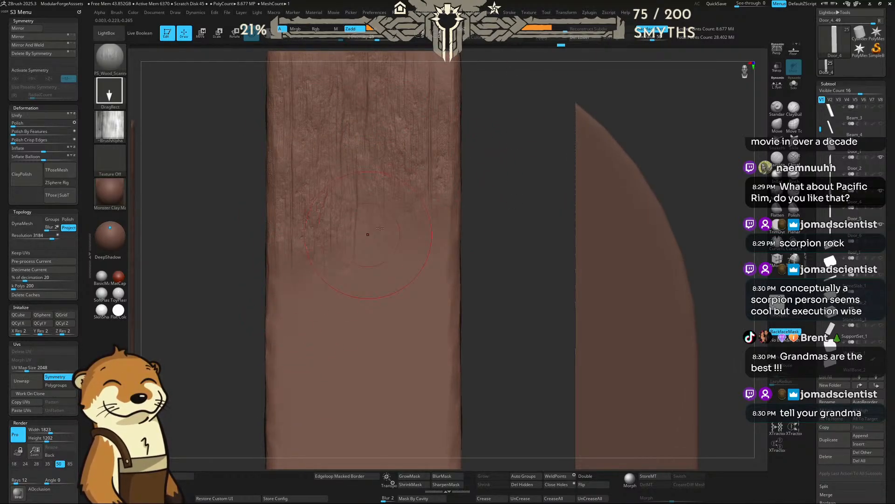
Step: Switch to a different PS_Wood_Scanned brush and stamp knotty grain below the textured upper section of the back face
drag(496, 202, 410, 155)
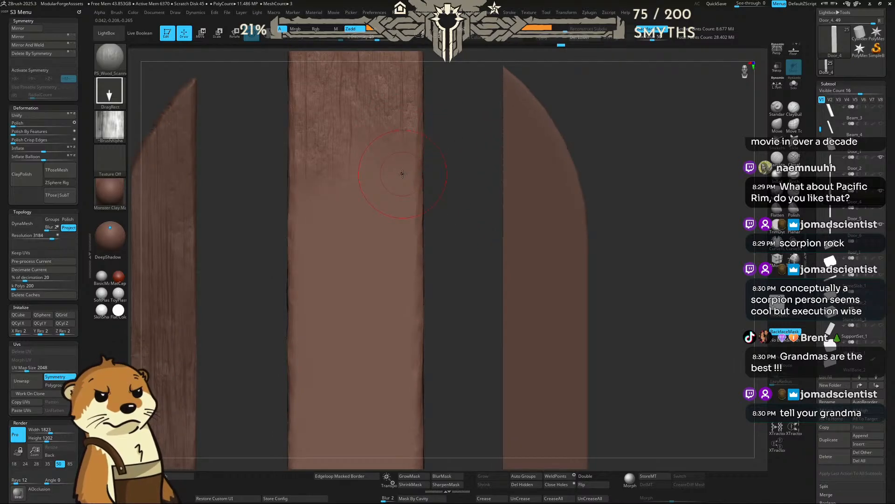
key(b)
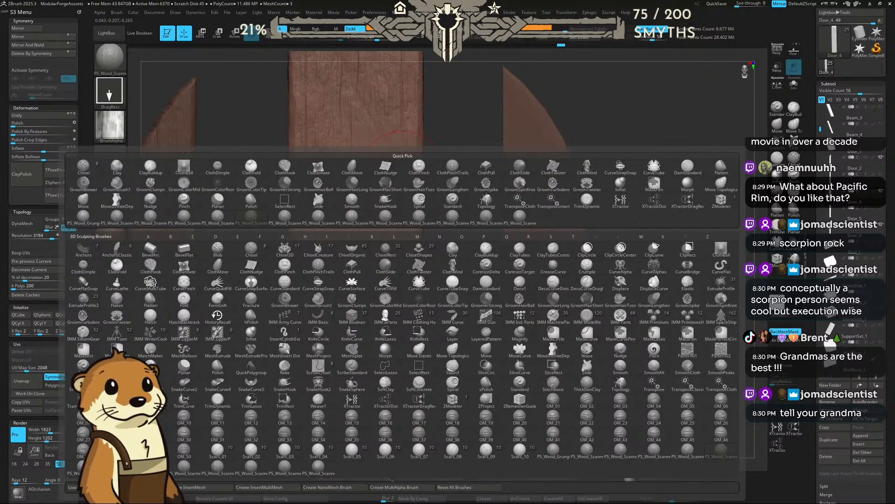
click(318, 216)
drag(370, 188, 381, 70)
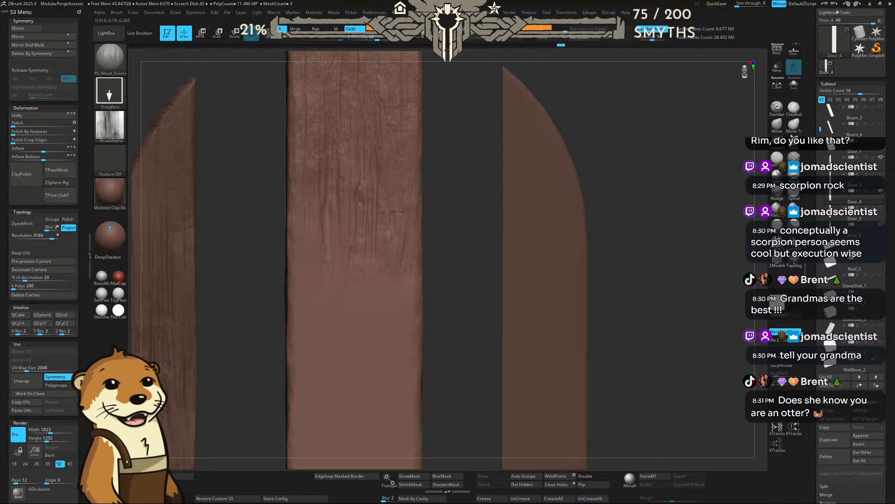
drag(317, 346, 331, 370)
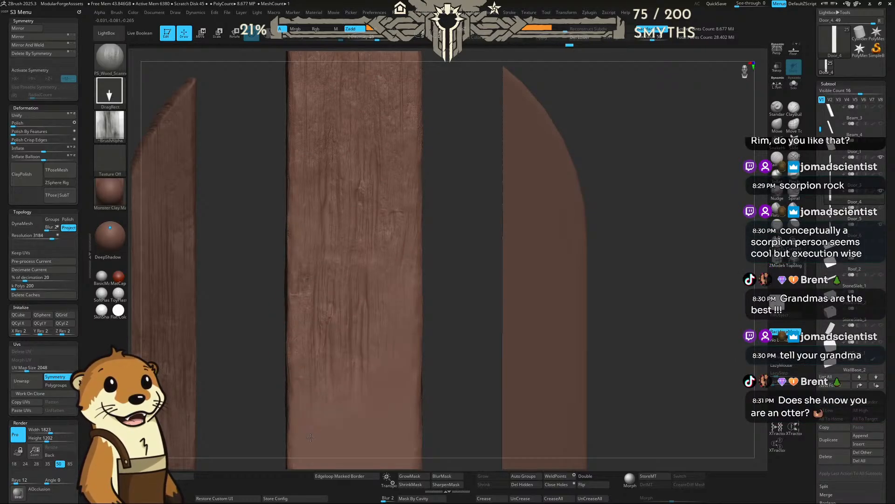
Step: Pick another PS_Wood_Scanned brush and extend the grain further down the plank with overlapping stamps
drag(460, 306, 351, 207)
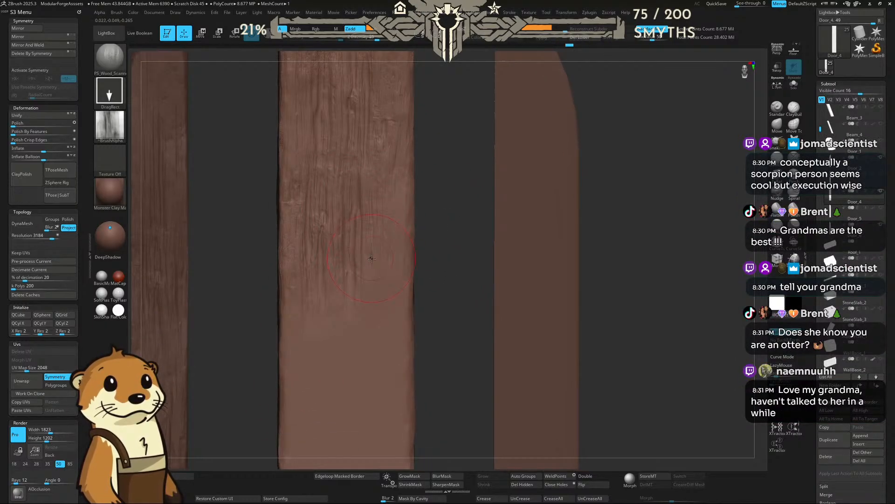
key(b)
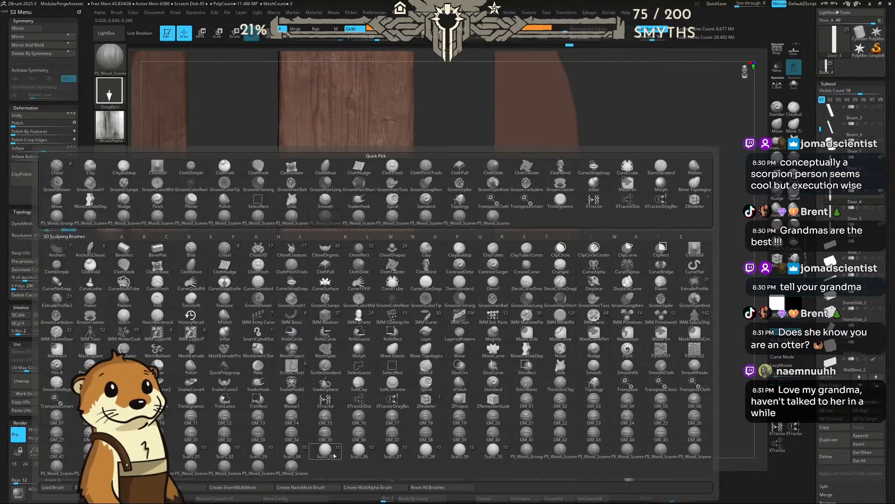
click(197, 469)
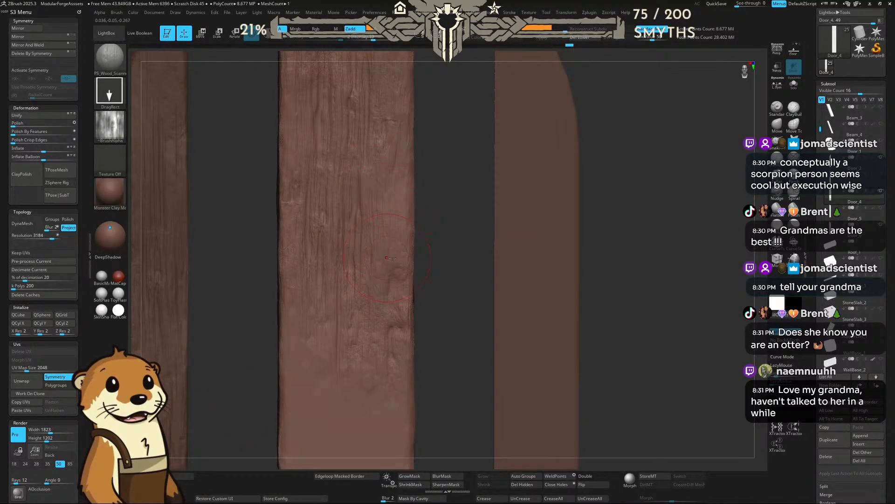
mouse_move(455, 258)
mouse_down()
mouse_move(448, 225)
mouse_move(434, 289)
mouse_move(328, 309)
mouse_move(322, 387)
mouse_up()
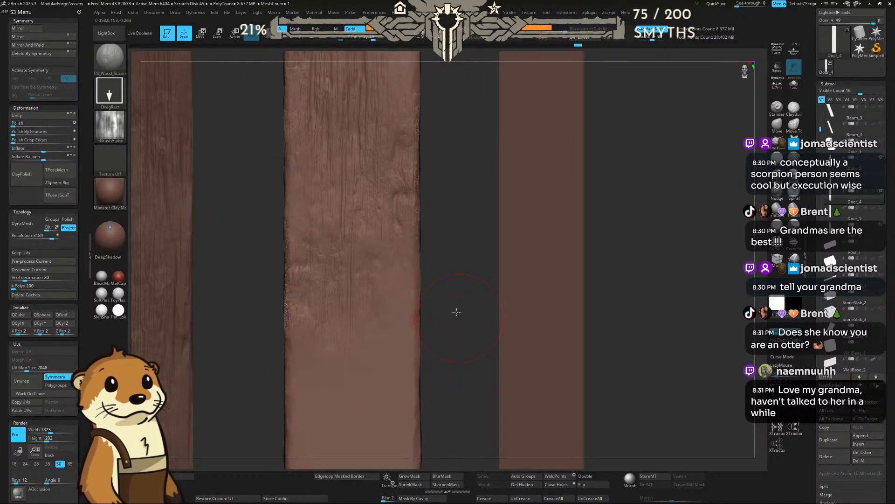
Step: Change to a rougher PS_Wood_Scanned brush and stamp coarse grain over the next bare stretch of the middle plank
alt+drag(456, 312, 452, 219)
key(b)
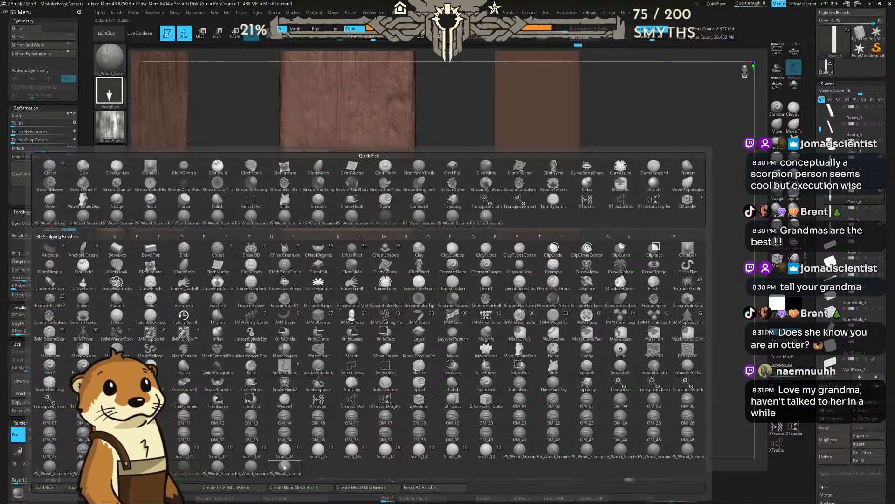
click(251, 468)
drag(366, 272, 368, 145)
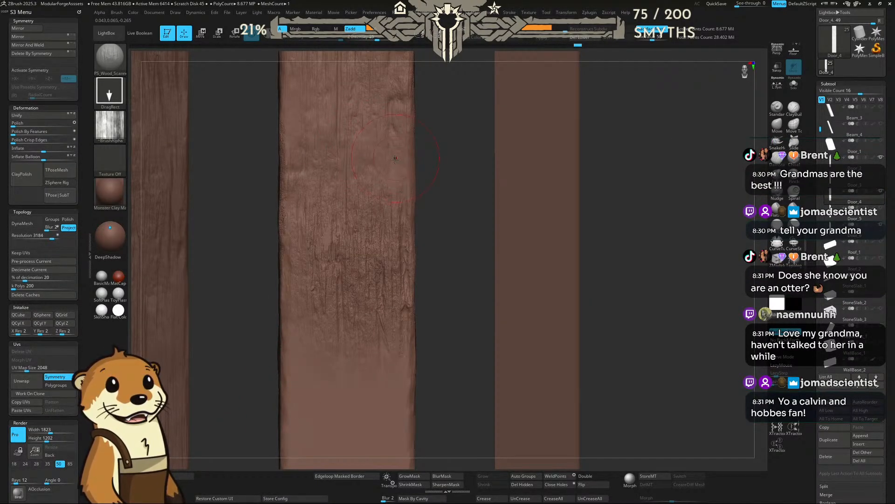
drag(462, 170, 445, 179)
drag(559, 183, 450, 178)
key(ctrl)
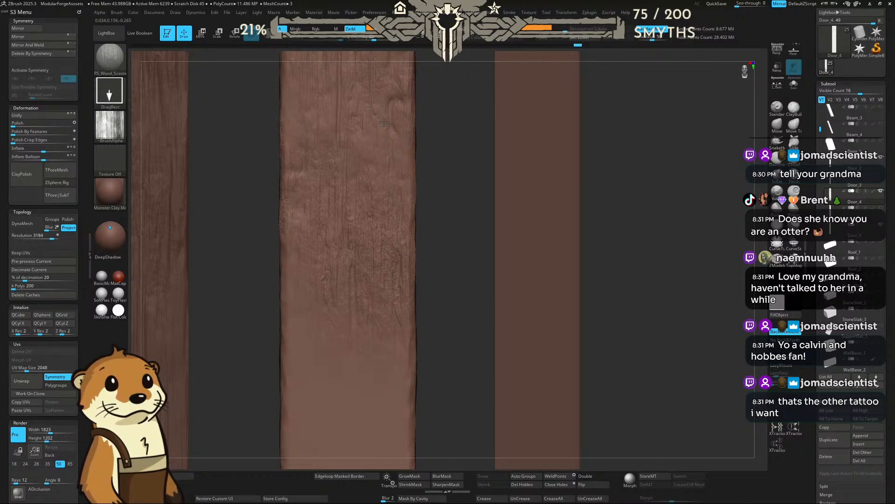
Step: Stamp the same coarse wood grain over the bottom end of the middle plank's back face
right_drag(326, 368, 460, 205)
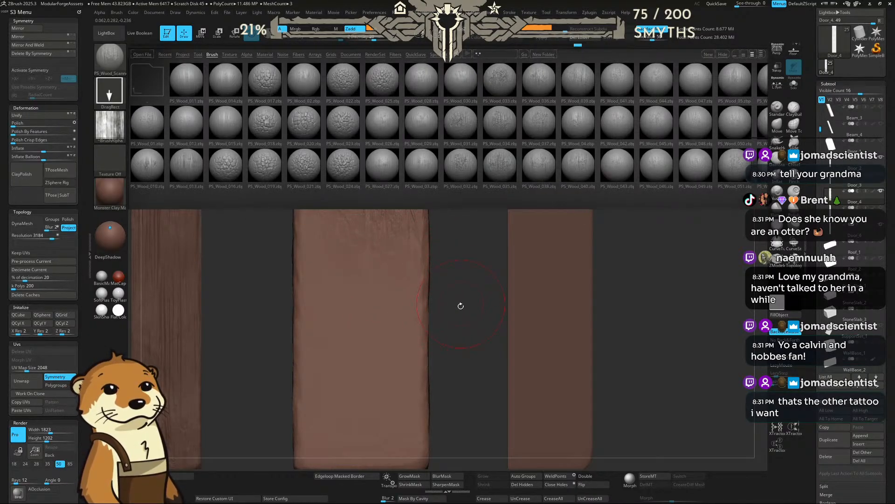
right_drag(460, 306, 439, 249)
mouse_move(310, 357)
mouse_down()
mouse_move(338, 354)
mouse_move(316, 217)
mouse_up()
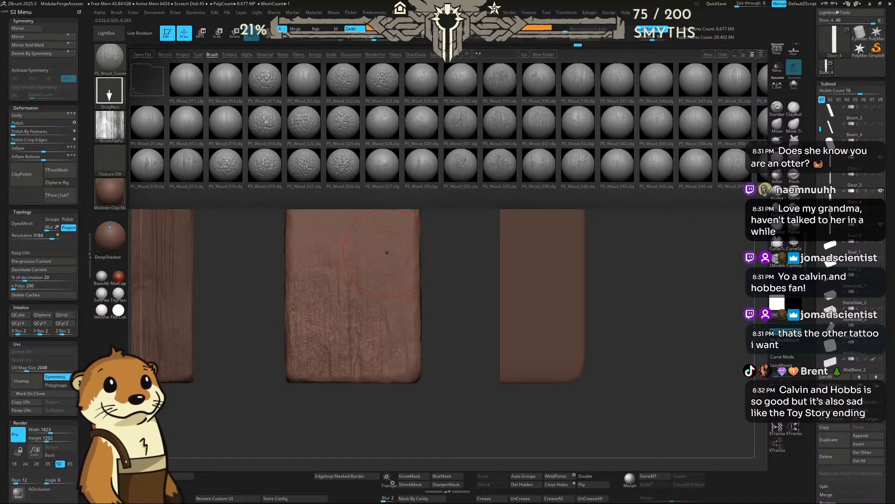
Step: Try a different PS_Wood_Scanned brush for knotty grain over the bare stretch above the middle plank's textured bottom end
right_drag(387, 253, 523, 264)
drag(610, 158, 386, 163)
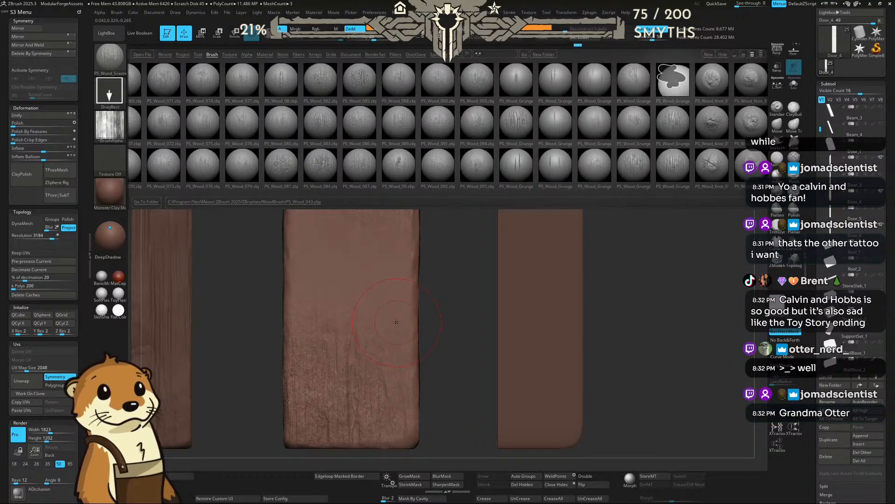
key(comma)
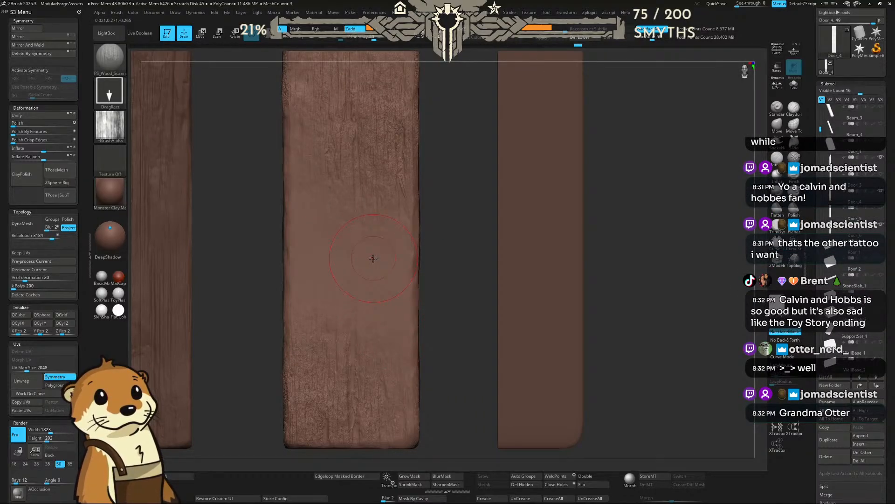
key(b)
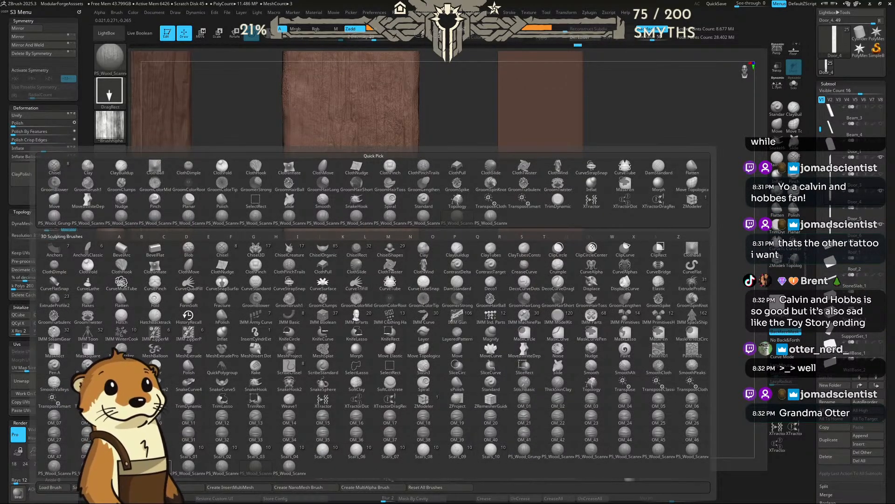
click(187, 472)
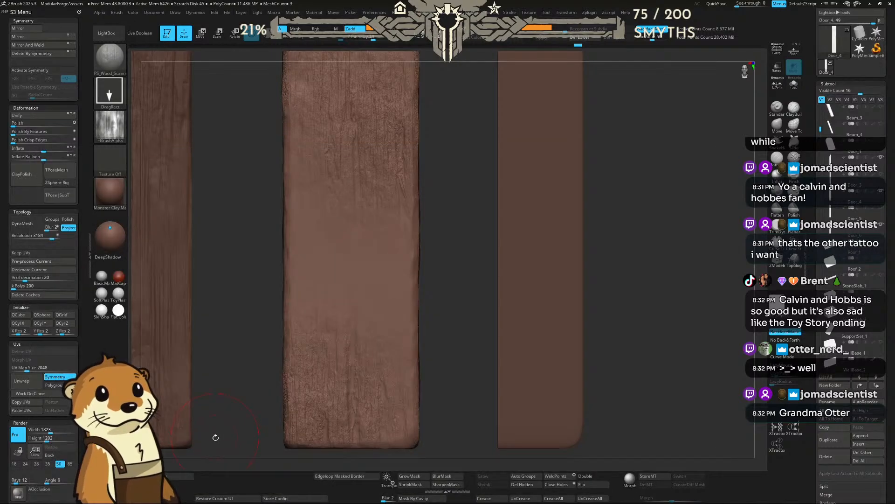
key(b)
click(260, 465)
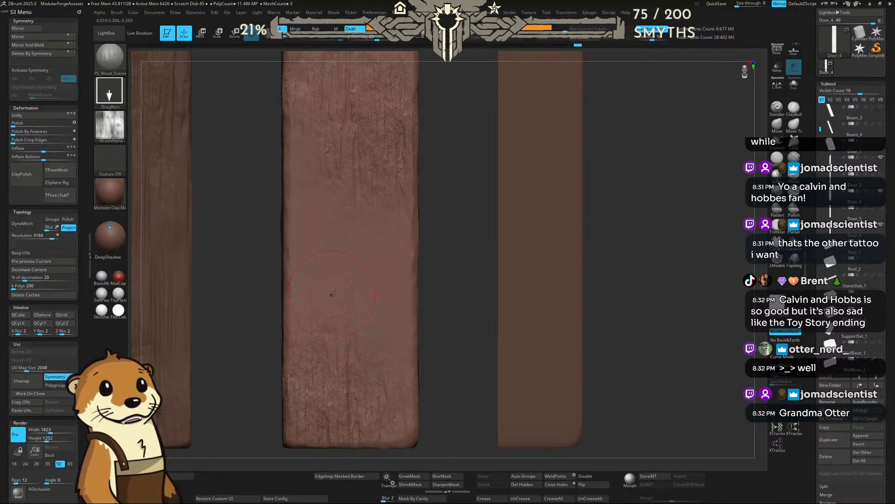
mouse_move(337, 260)
mouse_down()
mouse_move(369, 275)
mouse_move(364, 298)
mouse_up()
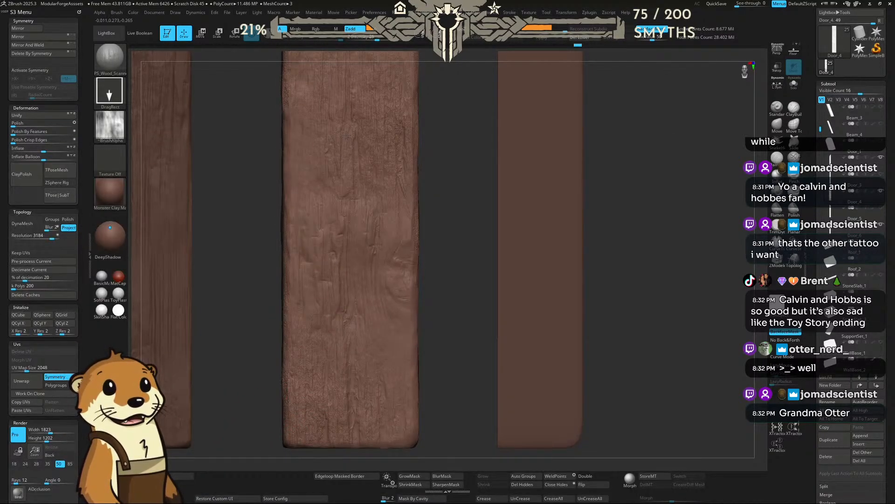
Step: Try another PS_Wood_Scanned brush on the same bare stretch and undo the trial stamps
key(b)
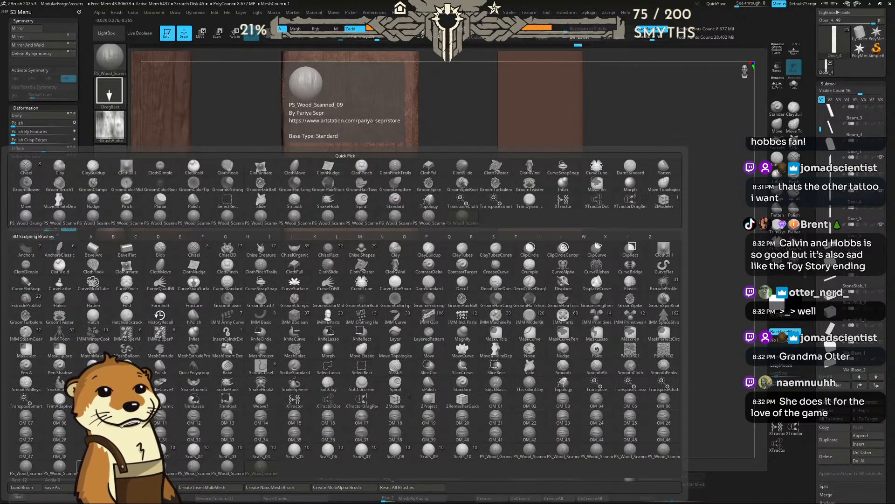
click(202, 349)
drag(344, 312, 327, 219)
key(ctrl+z)
Step: Switch to other PS_Wood_Scanned brushes and fill the remaining bare stretch of the middle plank's back face with straight grain
key(comma)
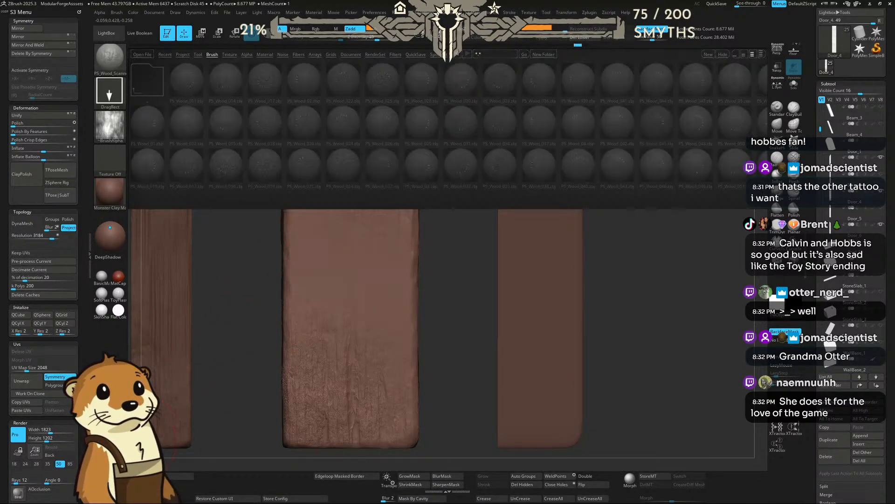
key(comma)
key(b)
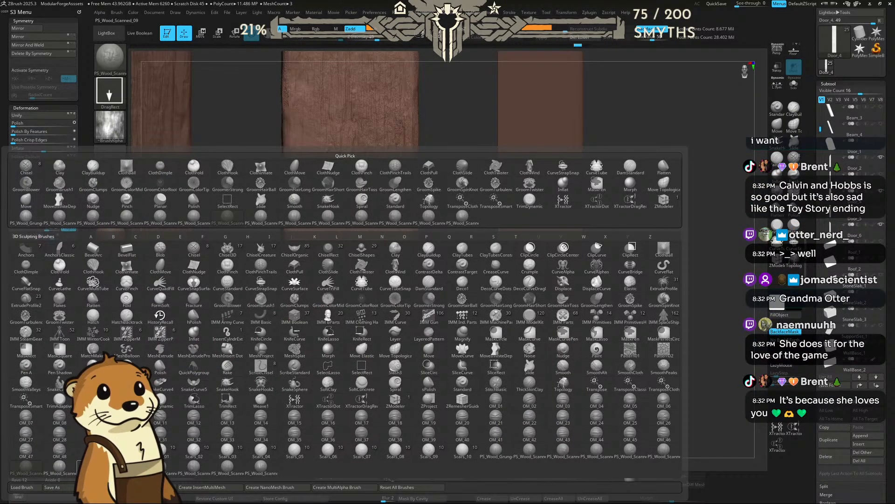
click(59, 467)
drag(356, 240, 357, 129)
drag(455, 142, 411, 223)
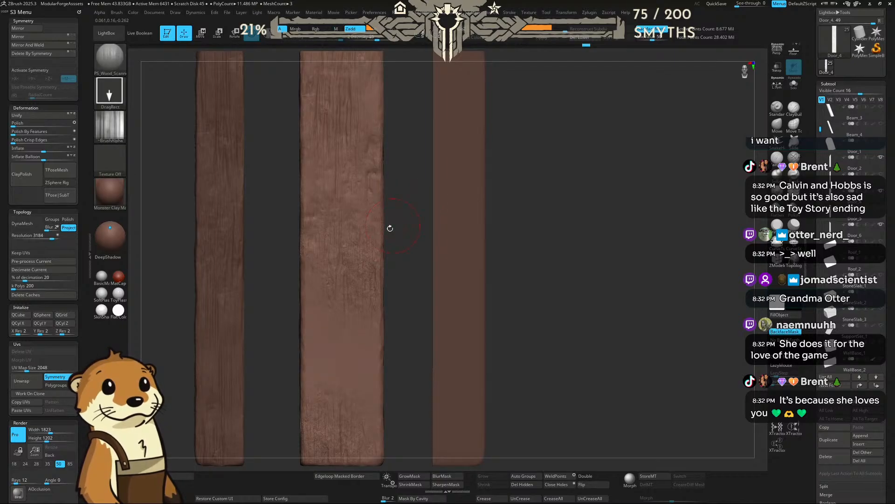
key(b)
key(Escape)
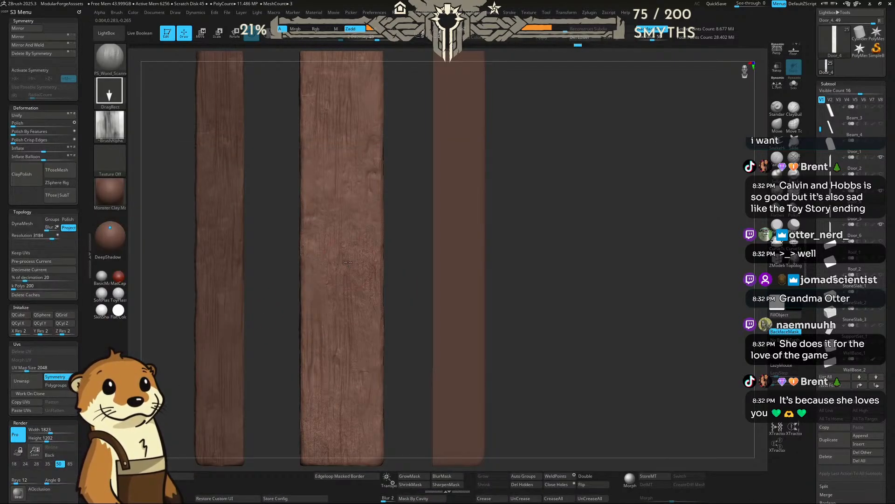
Step: Show the hidden adjoining door plank and make the middle plank, Door_4, the active subtool again
drag(403, 232, 484, 213)
click(878, 209)
shift+drag(532, 211, 587, 228)
scroll(561, 224, up, 3)
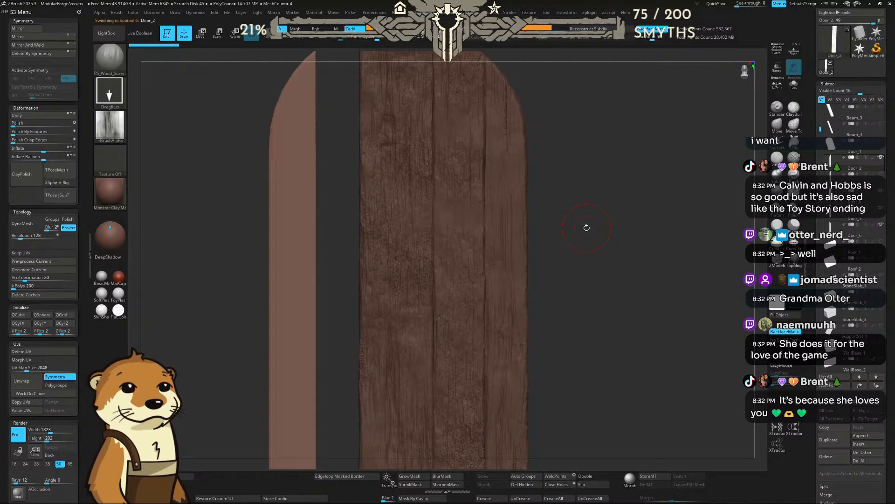
alt+drag(531, 214, 515, 282)
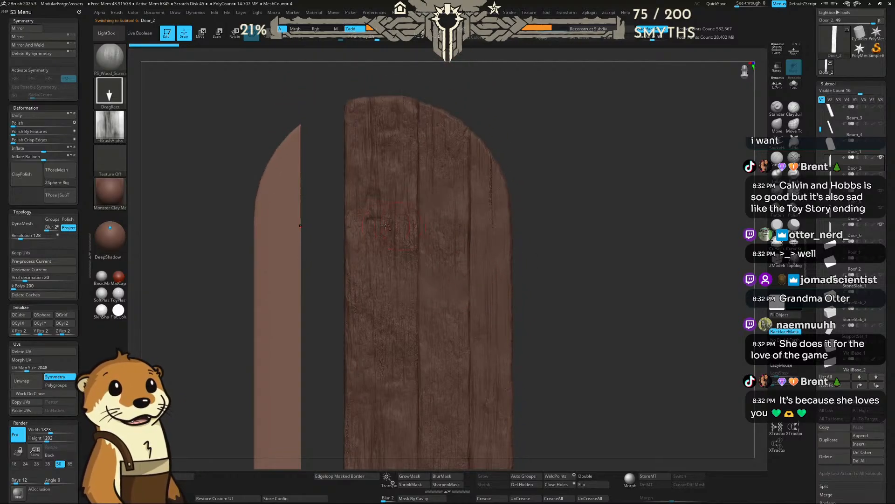
alt+click(385, 228)
Step: Load the PS_Wood_Grunge_01 brush and stamp grunge detail on the upper part of the middle plank
key(b)
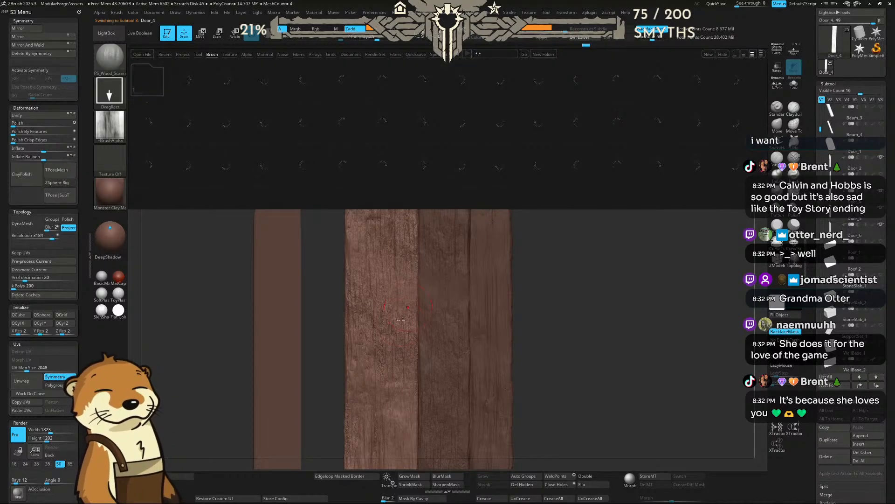
scroll(518, 144, down, 6)
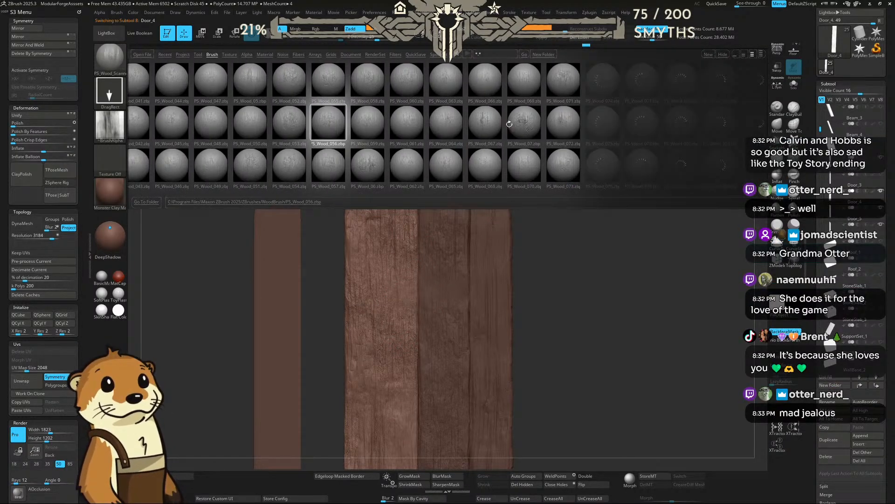
scroll(501, 124, down, 5)
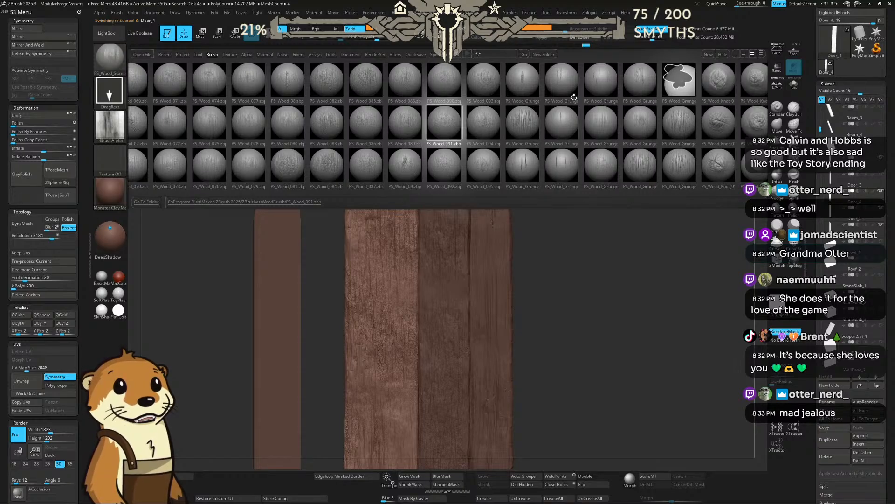
double_click(526, 83)
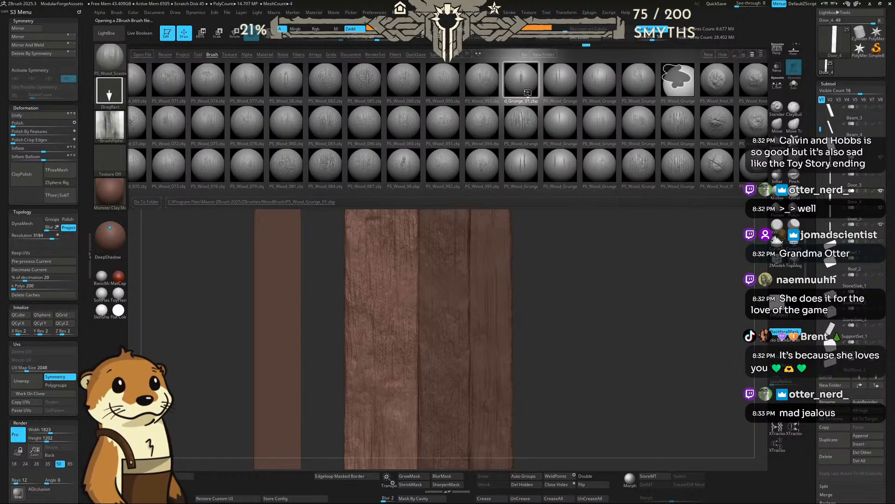
drag(353, 225, 353, 273)
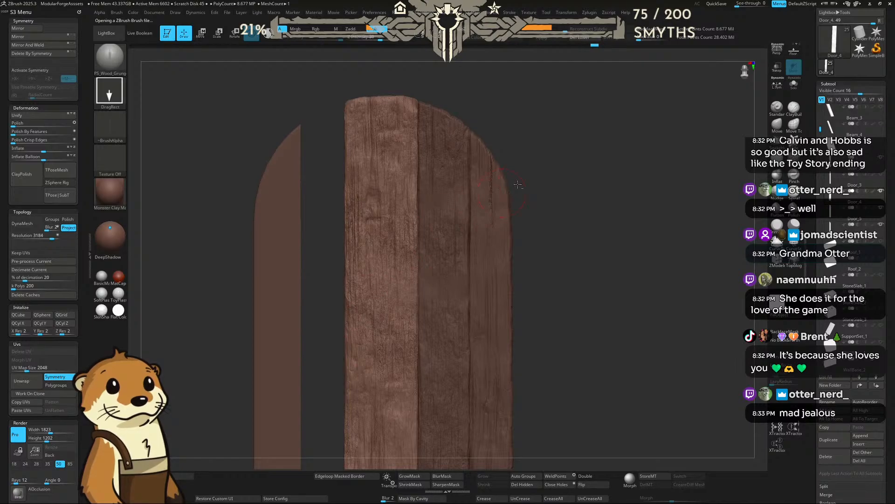
alt+drag(517, 185, 615, 234)
drag(314, 293, 392, 290)
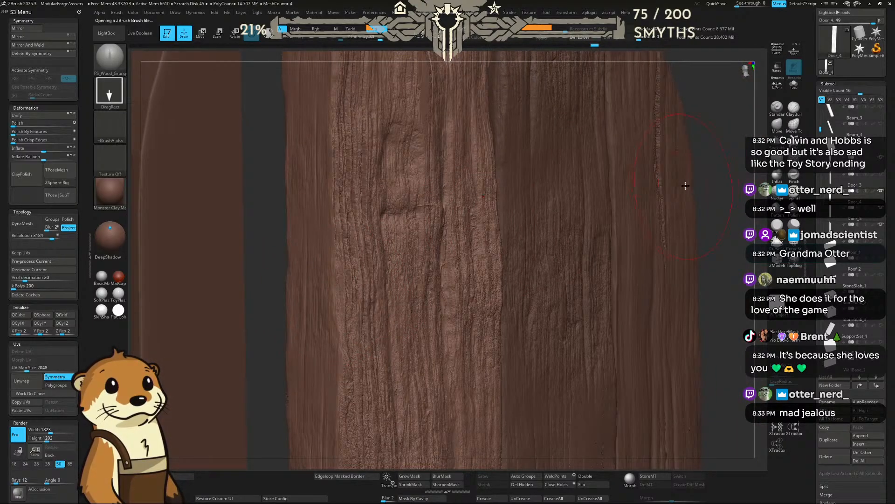
Step: Check the middle plank's bottom end from both sides and turn on Backface Auto Mask for the grunge brush
alt+drag(713, 172, 572, 200)
alt+drag(618, 254, 613, 161)
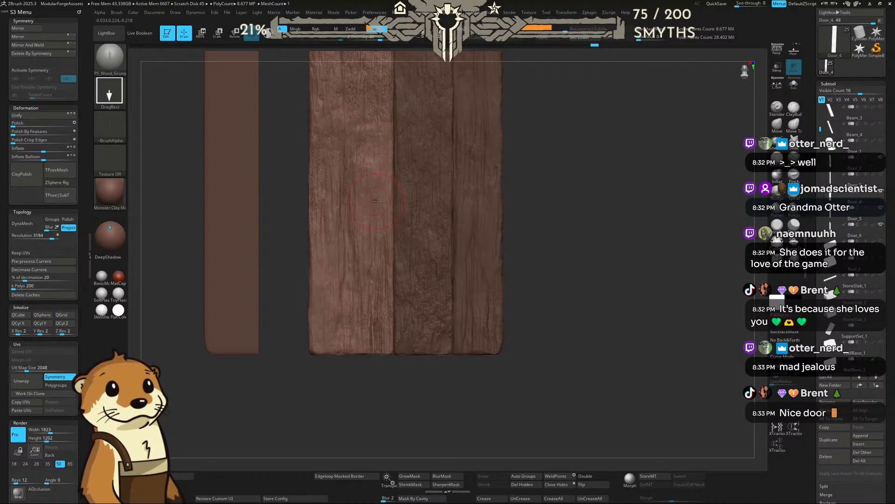
drag(608, 151, 523, 163)
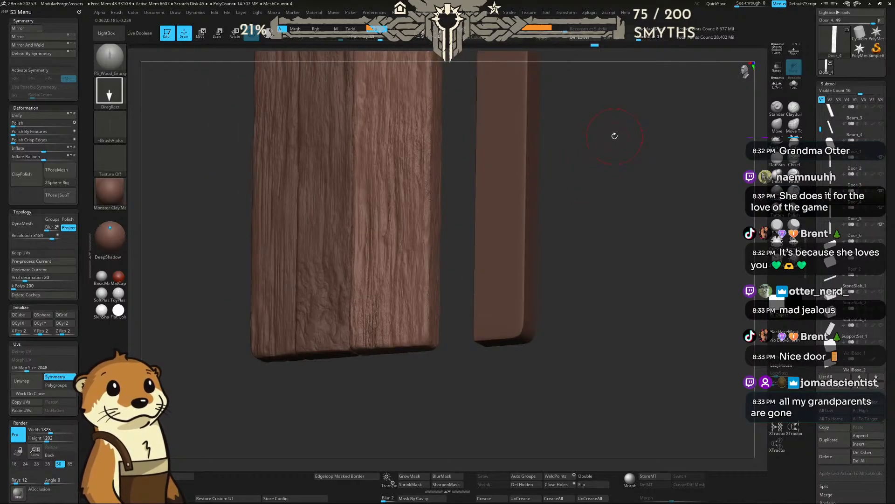
drag(608, 135, 553, 224)
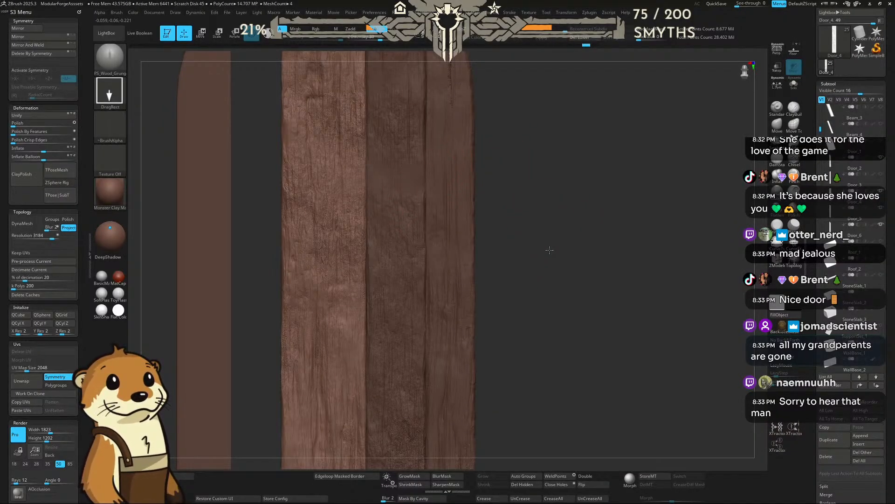
alt+drag(549, 250, 584, 120)
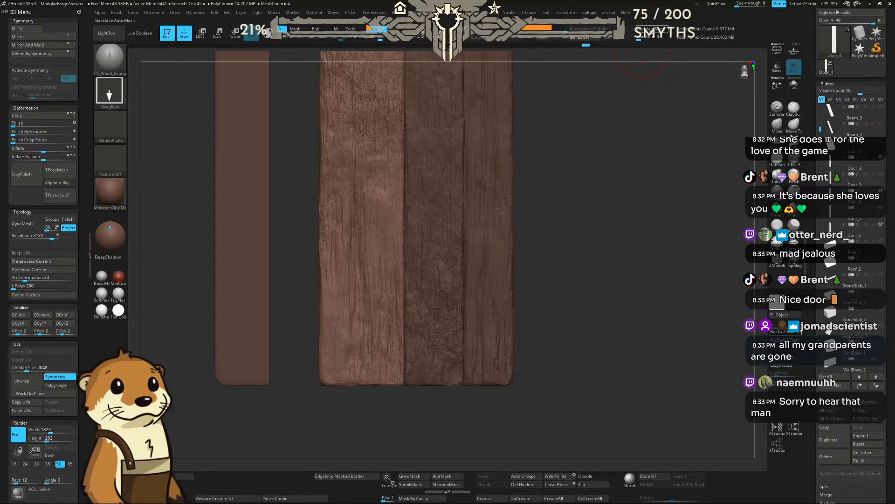
click(650, 29)
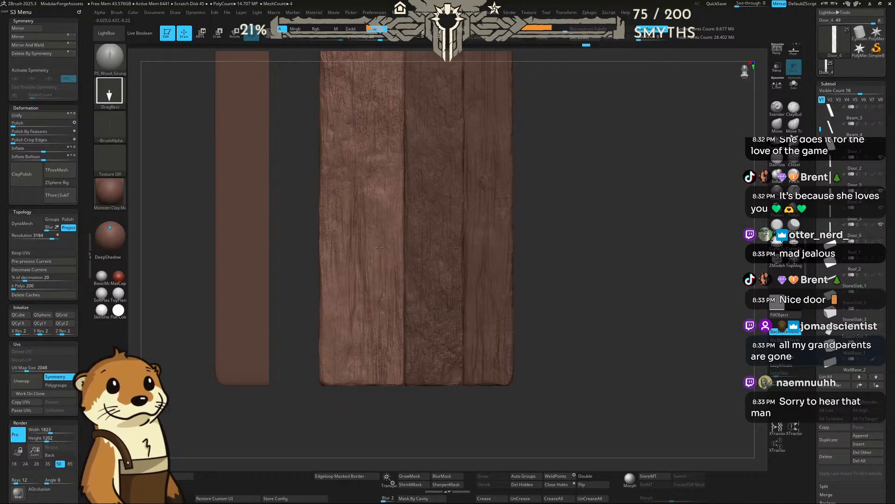
Step: Load another PS_Wood_Grunge brush and stamp its detail on the upper half of the middle plank
alt+drag(551, 173, 527, 274)
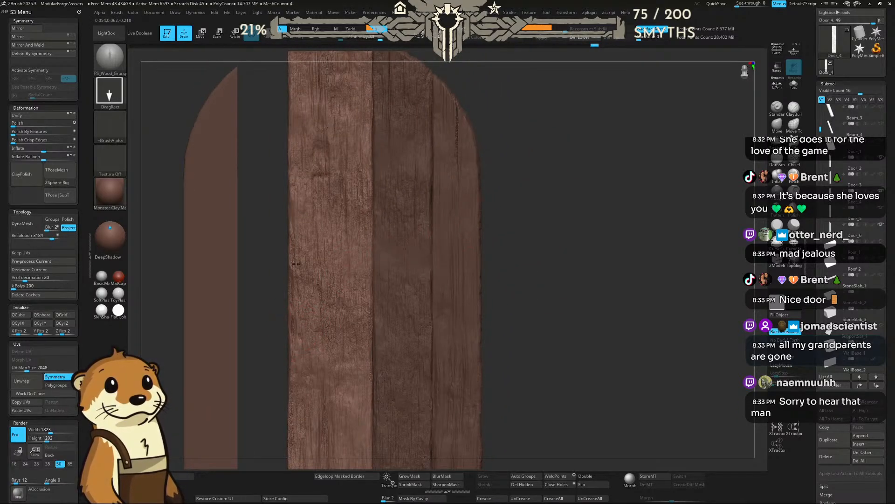
drag(501, 152, 533, 168)
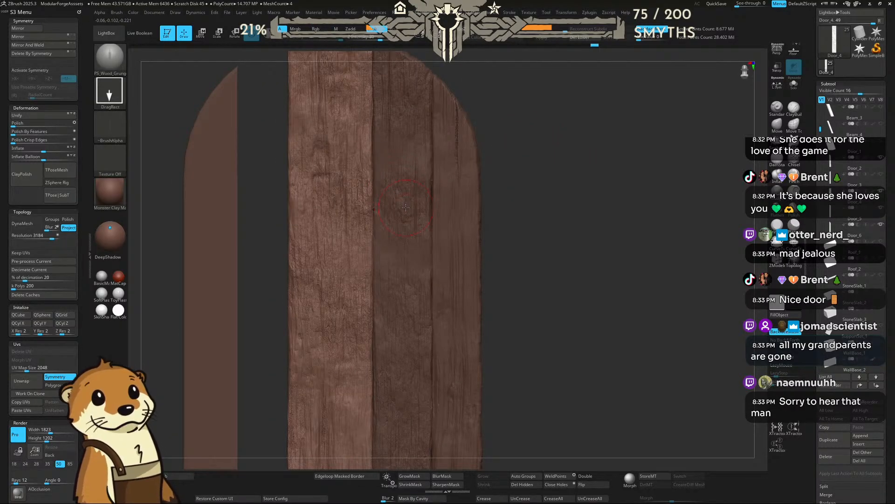
key(comma)
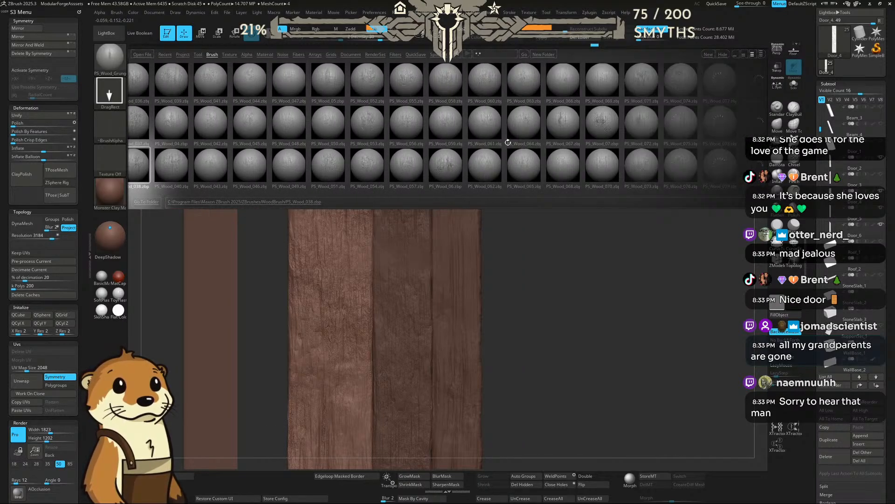
scroll(508, 142, down, 10)
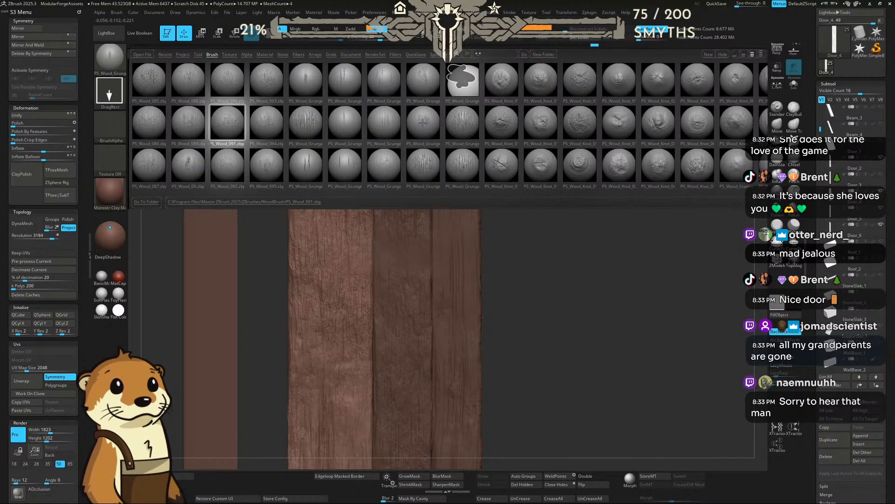
double_click(385, 84)
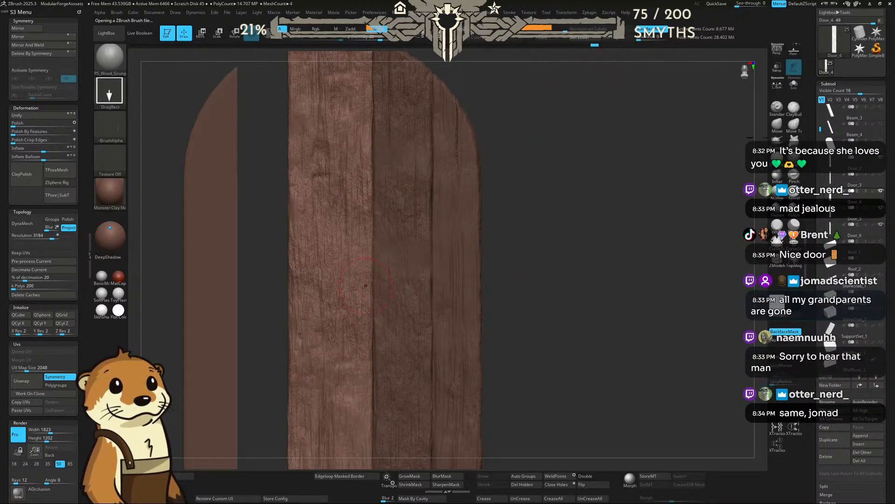
drag(327, 264, 335, 145)
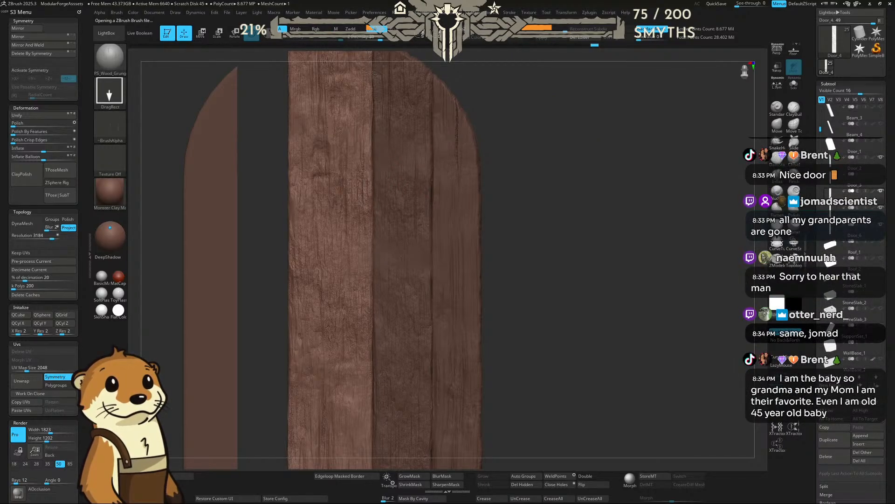
Step: Select Door_3, the smooth plank beside the textured middle one, and save the project over the existing ModularForgeAssets file
alt+drag(534, 152, 513, 176)
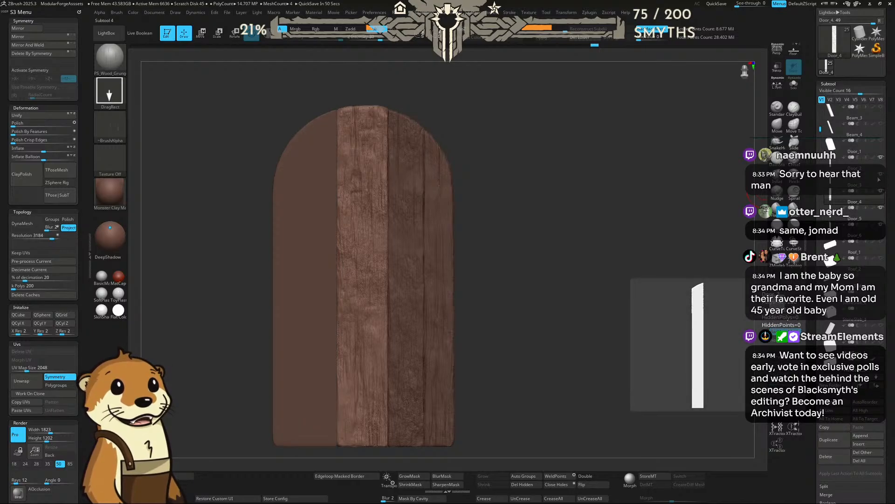
alt+click(334, 168)
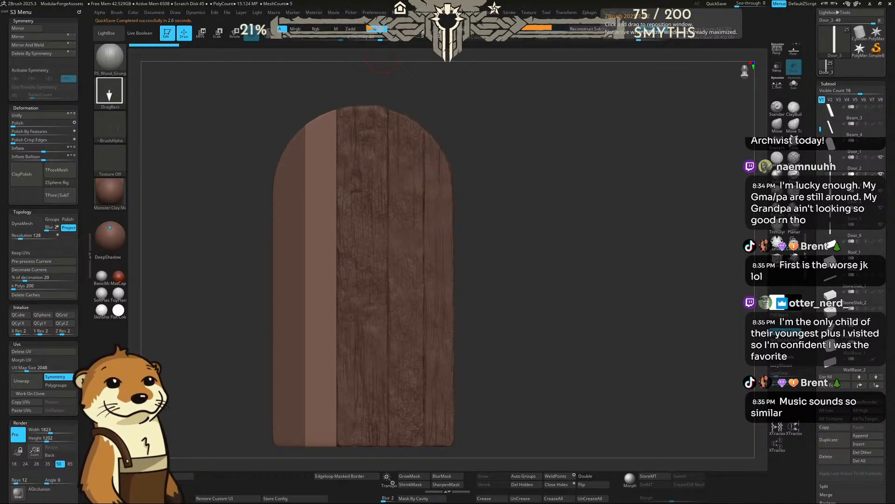
key(ctrl)
key(ctrl+s)
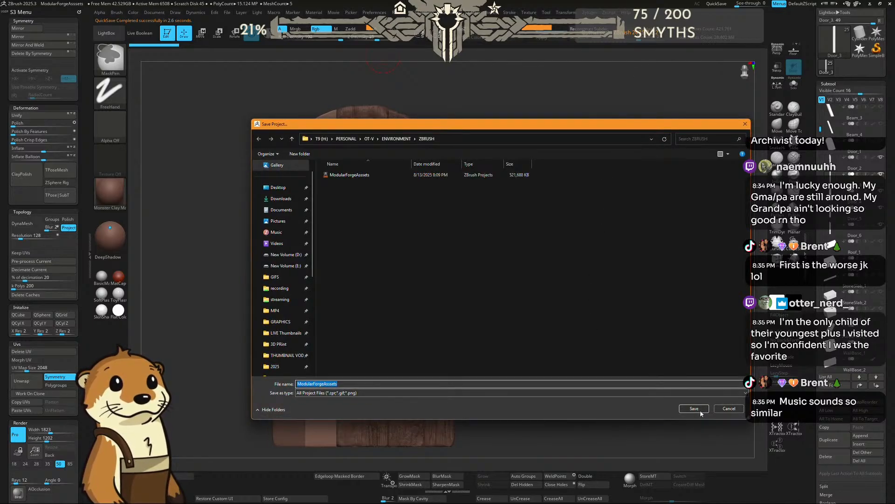
click(699, 409)
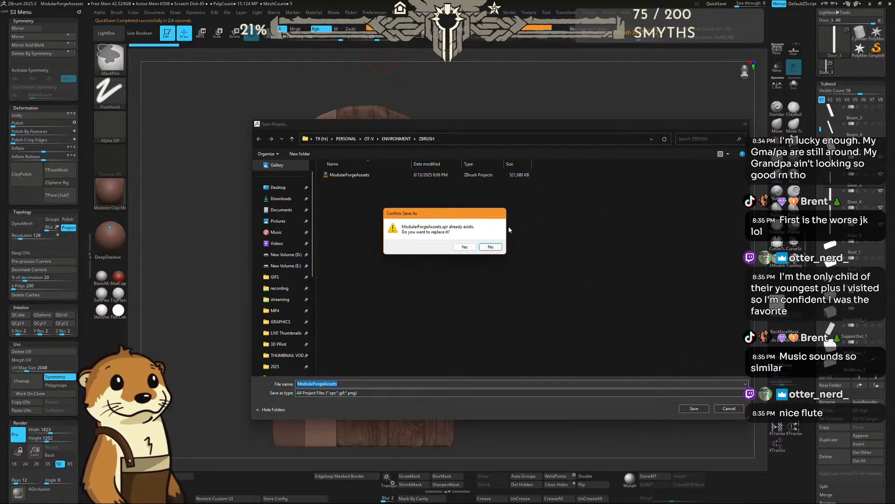
click(464, 246)
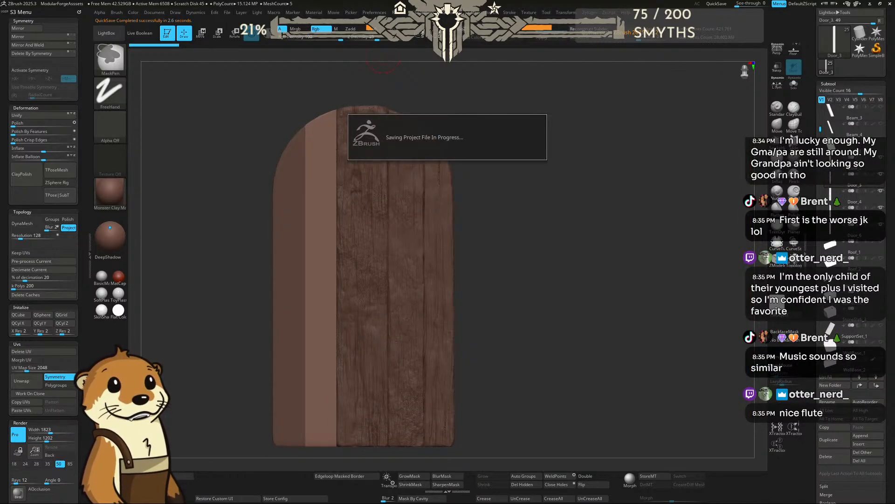
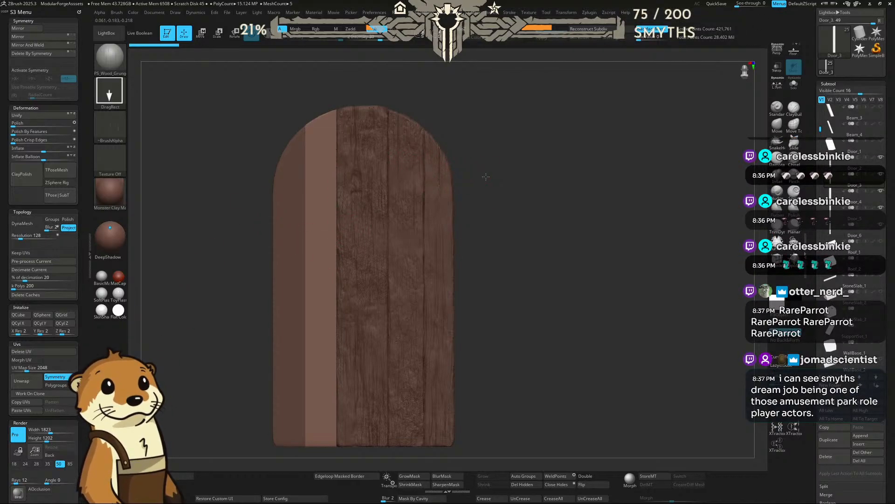
Step: Hide the textured middle plank and the smooth outer plank Door_2, and select Door_3
alt+drag(469, 167, 497, 152)
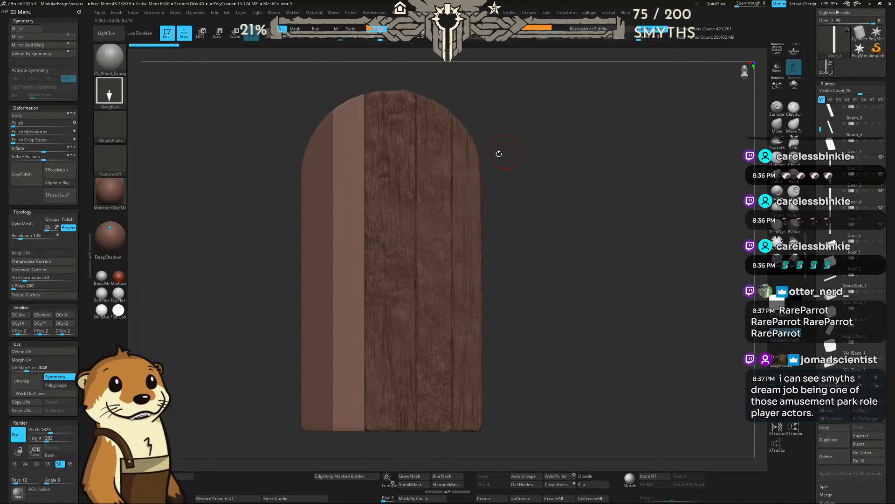
drag(718, 216, 744, 218)
drag(590, 200, 642, 207)
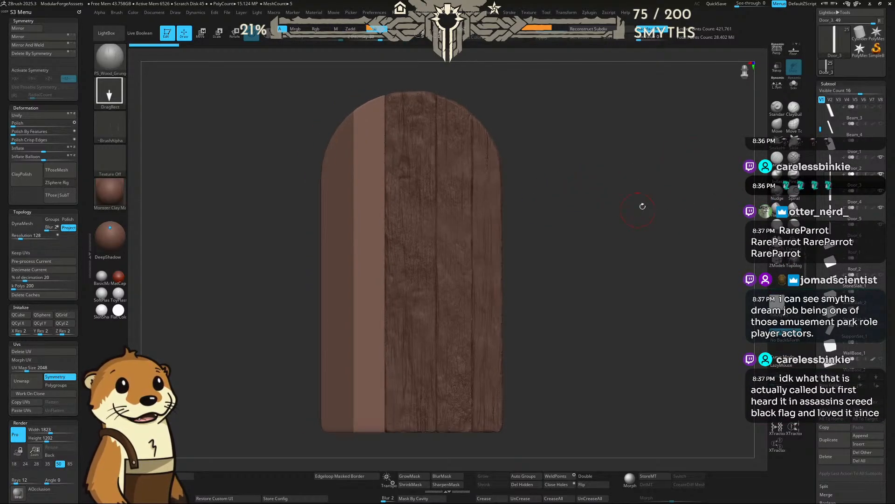
click(880, 193)
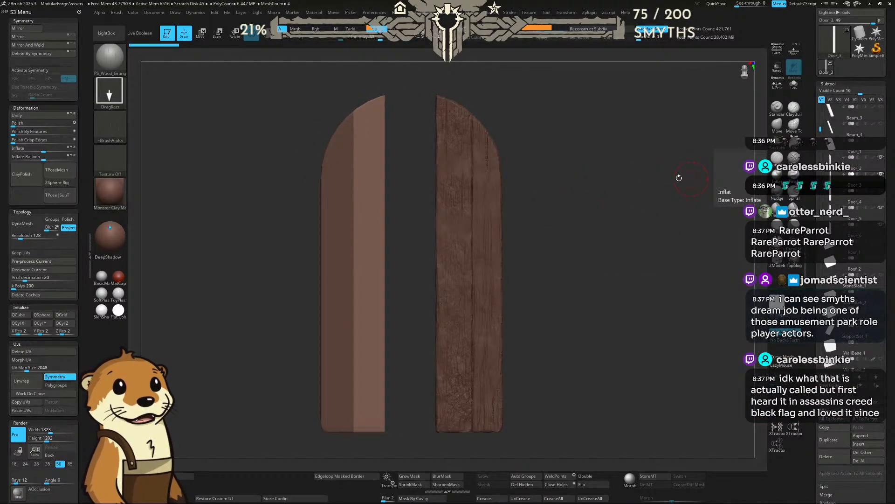
drag(634, 165, 665, 166)
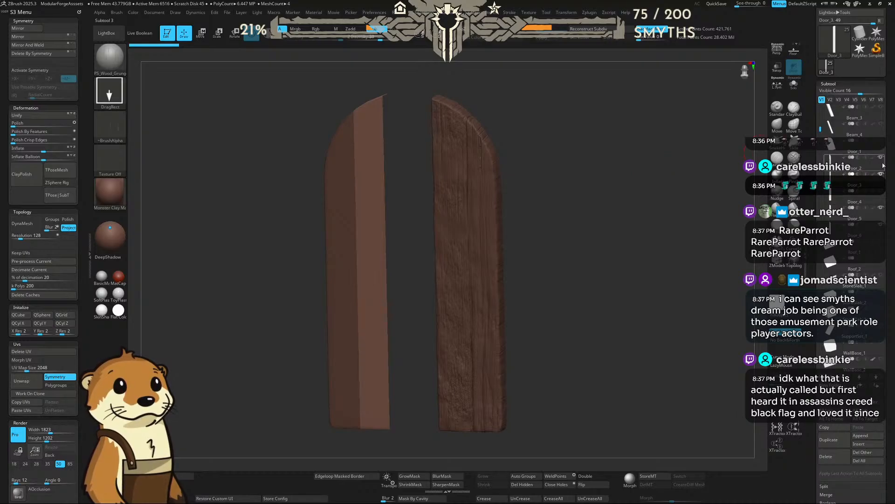
click(865, 148)
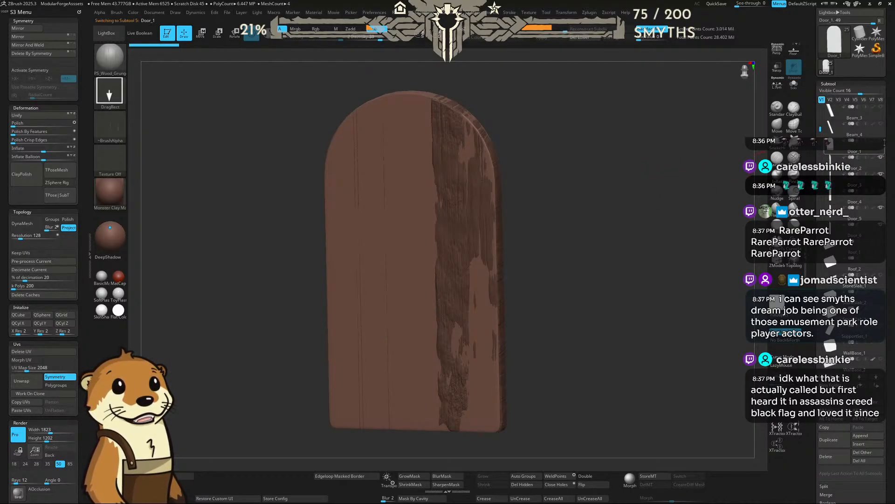
click(868, 168)
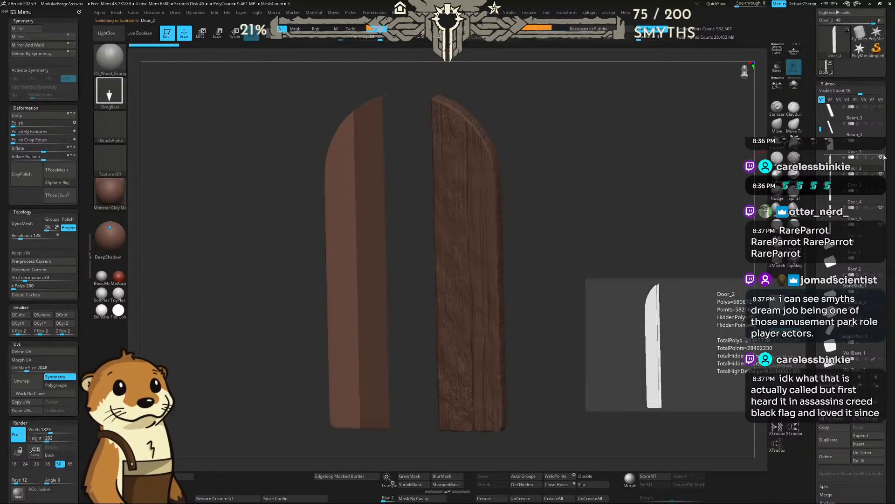
alt+click(382, 209)
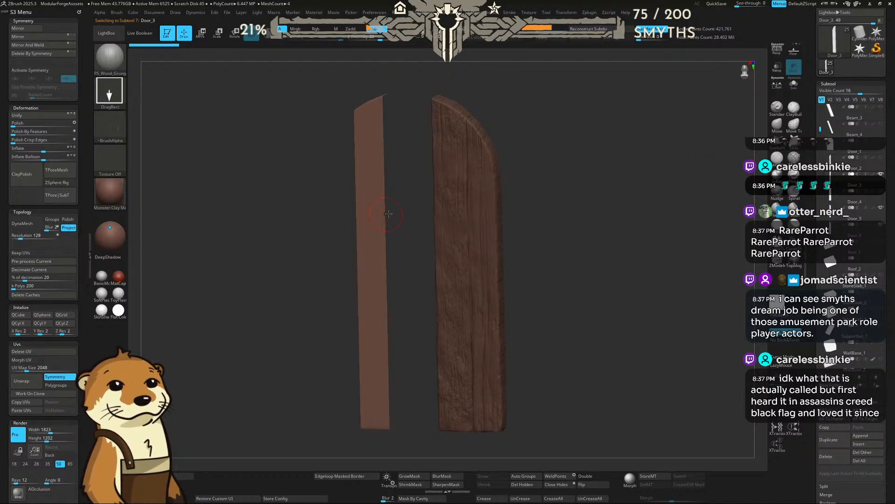
right_drag(385, 208, 434, 208)
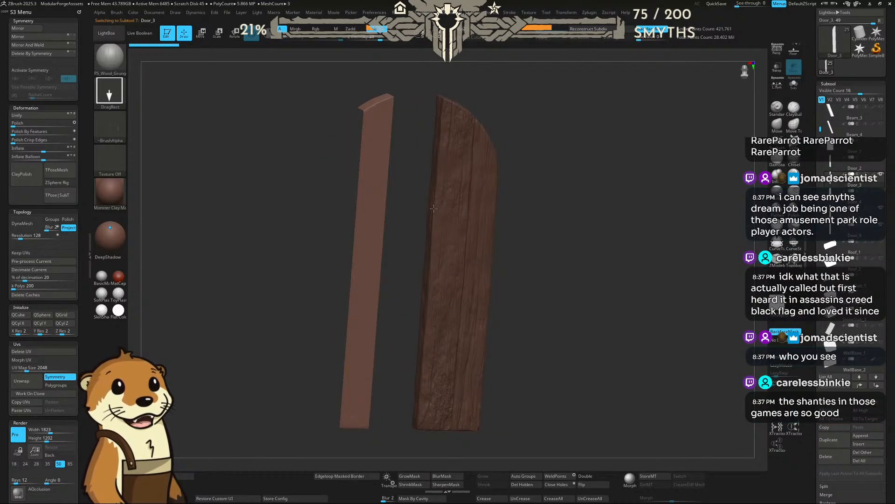
Step: Rebuild Door_3 with DynaMesh at a resolution of 2328
scroll(851, 233, down, 5)
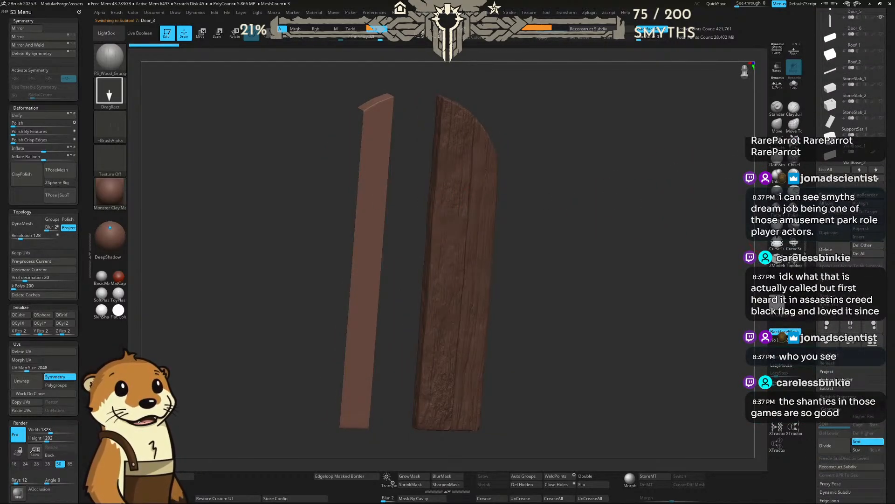
scroll(831, 369, down, 5)
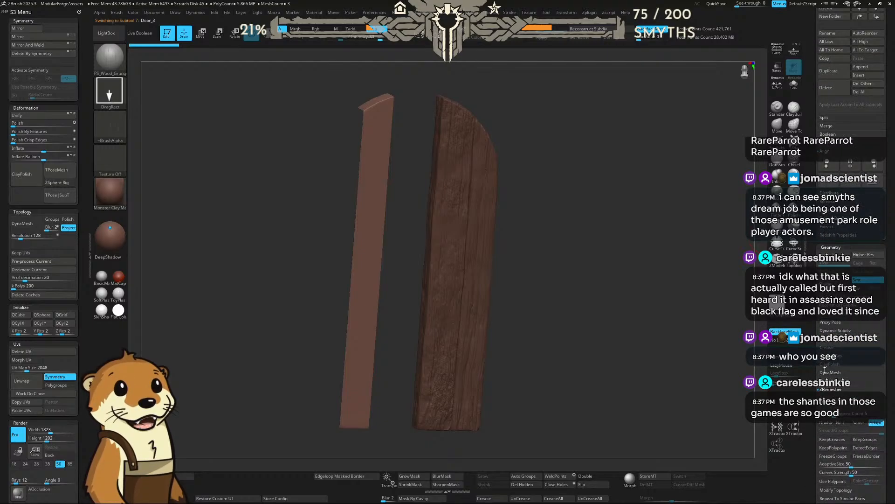
click(830, 372)
click(833, 381)
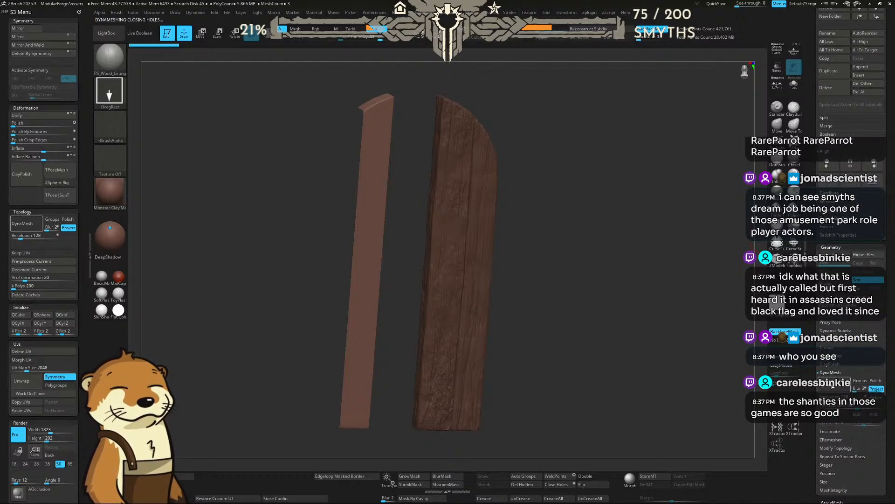
key(ctrl+z)
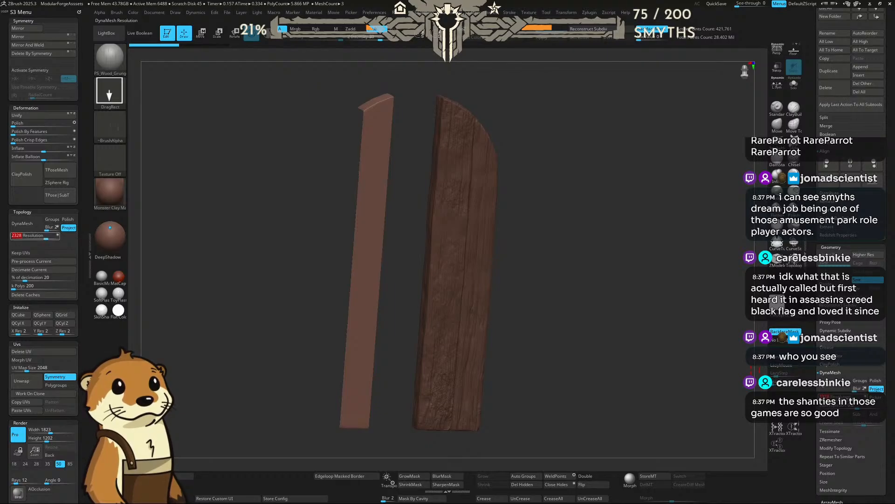
click(834, 388)
drag(614, 294, 571, 258)
key(ctrl+z)
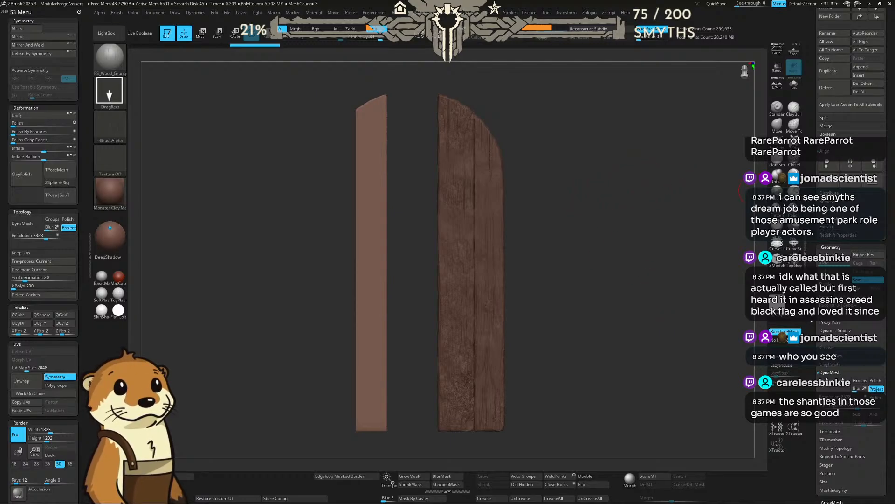
Step: Retopologize Door_3 with ZRemesher and run the remesh a second time
click(831, 440)
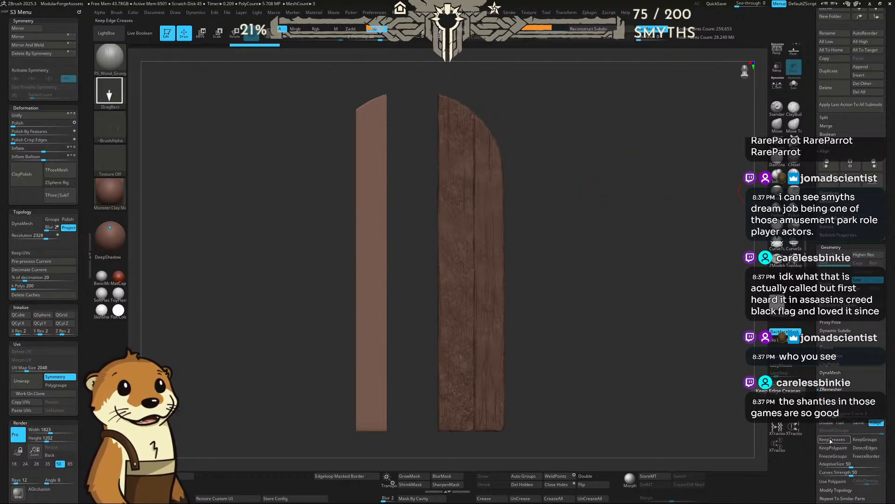
click(787, 390)
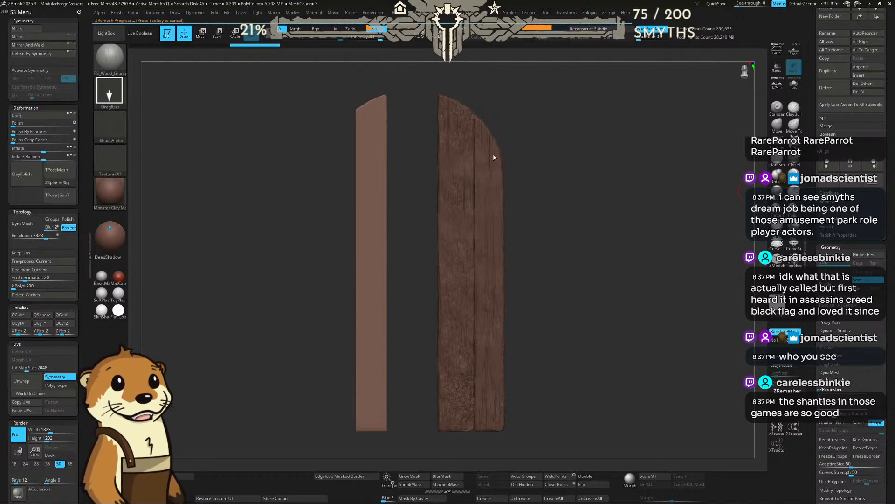
drag(411, 180, 424, 154)
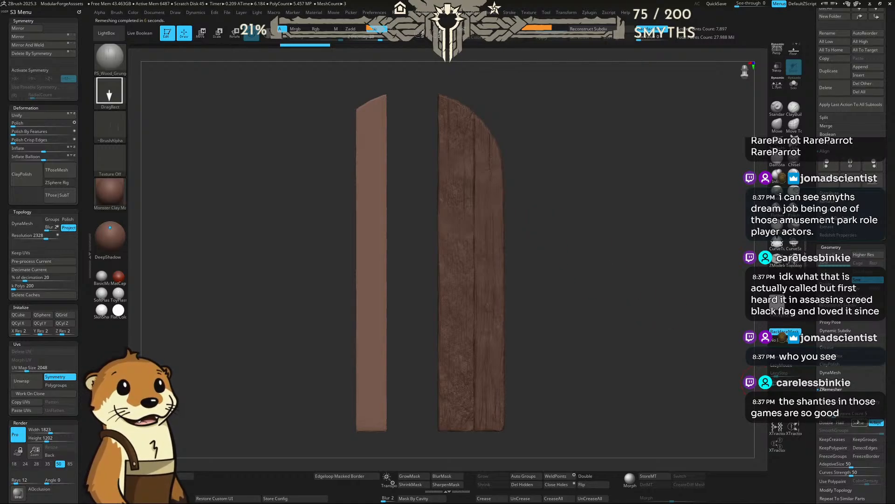
click(858, 423)
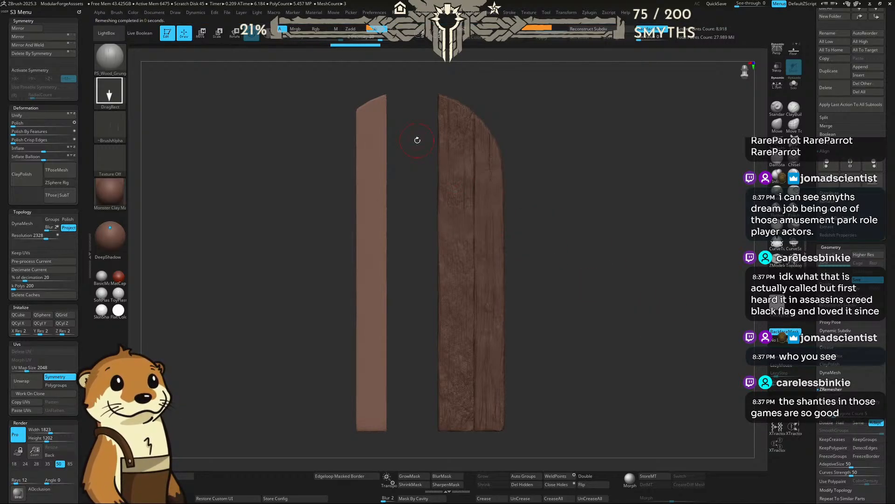
Step: Subdivide Door_3 five times and inspect the plank's top end up close
drag(425, 140, 415, 140)
key(ctrl+d)
key(ctrl+d)
key(ctrl+d)
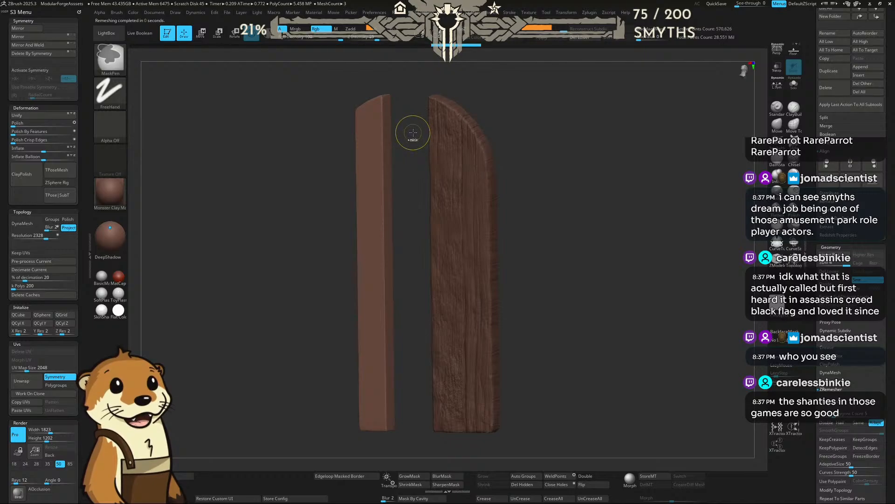
key(ctrl+d)
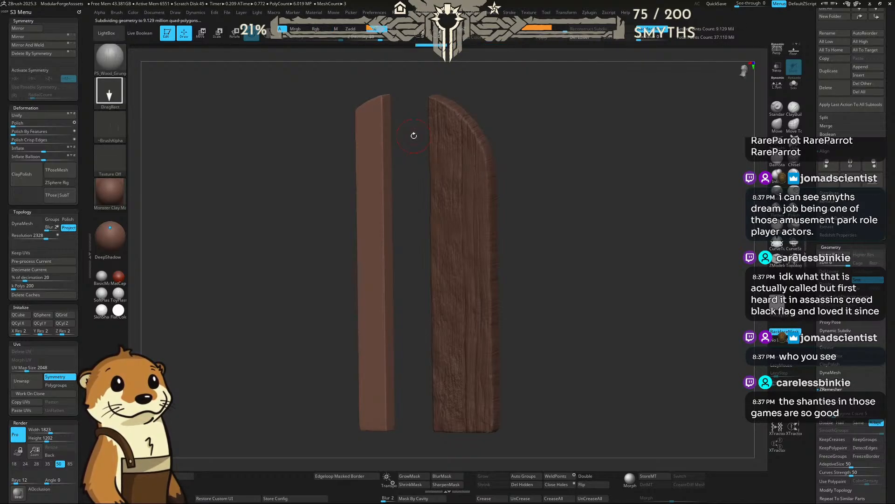
mouse_move(414, 134)
shift+mouse_down()
mouse_move(412, 126)
mouse_move(479, 188)
mouse_move(485, 246)
mouse_move(499, 230)
mouse_move(492, 245)
shift+mouse_up()
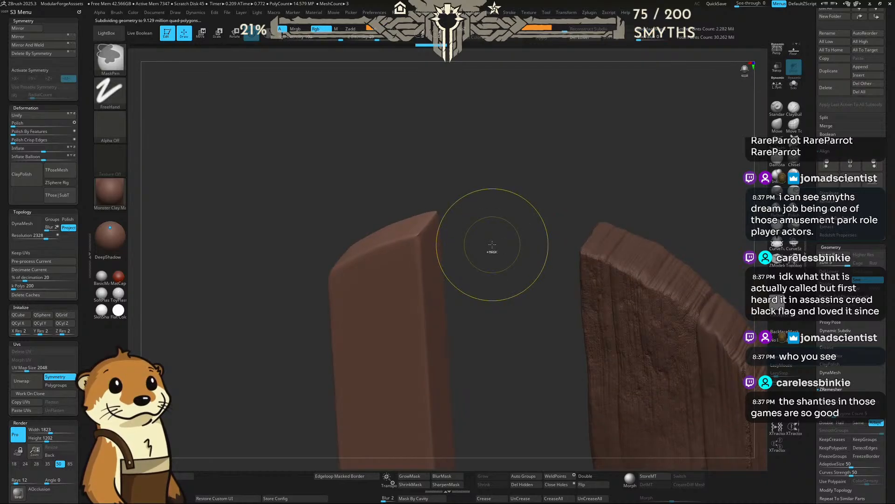
key(shift+d)
click(847, 408)
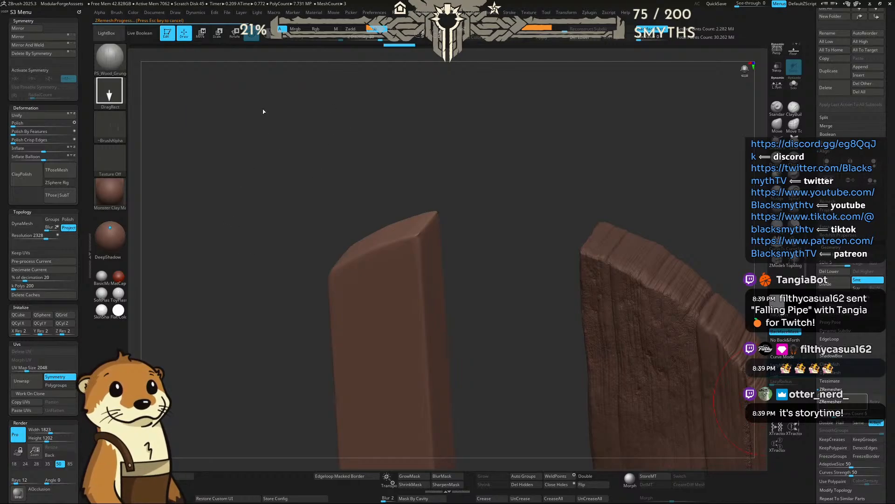
key(Escape)
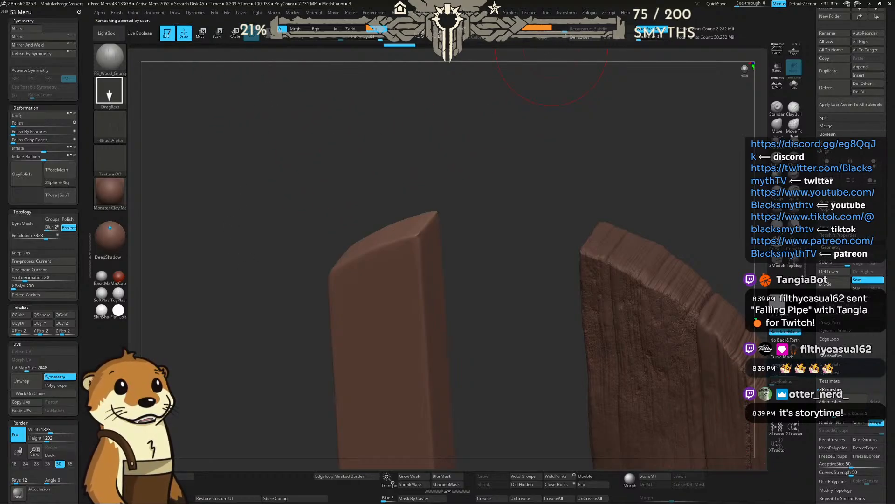
Step: Step Door_3 down one subdivision level, delete the levels above it and run ZRemesher on the plank
key(shift+d)
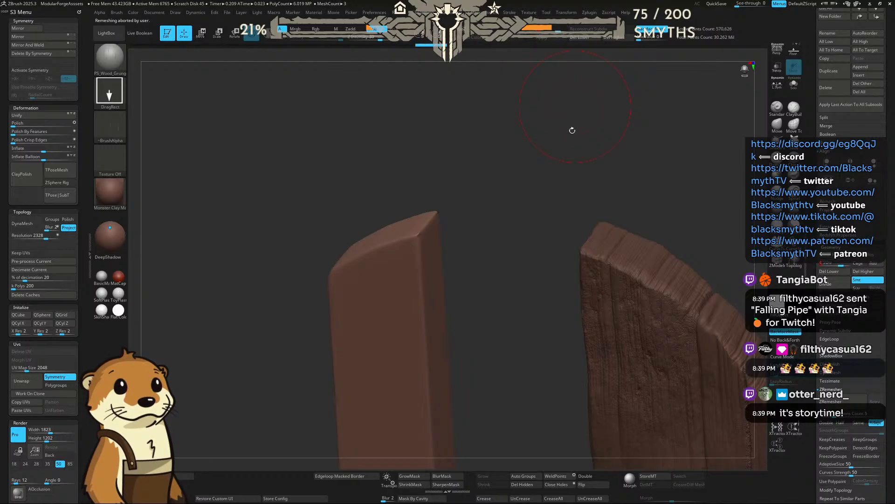
click(864, 271)
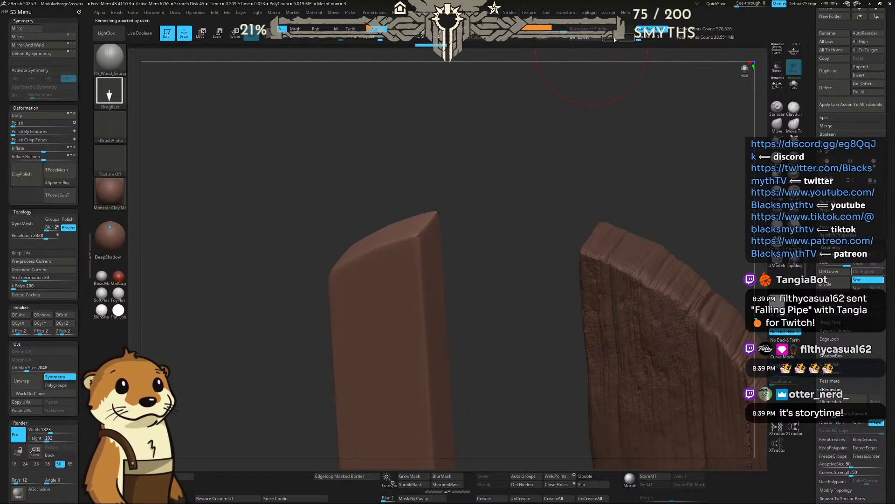
click(830, 400)
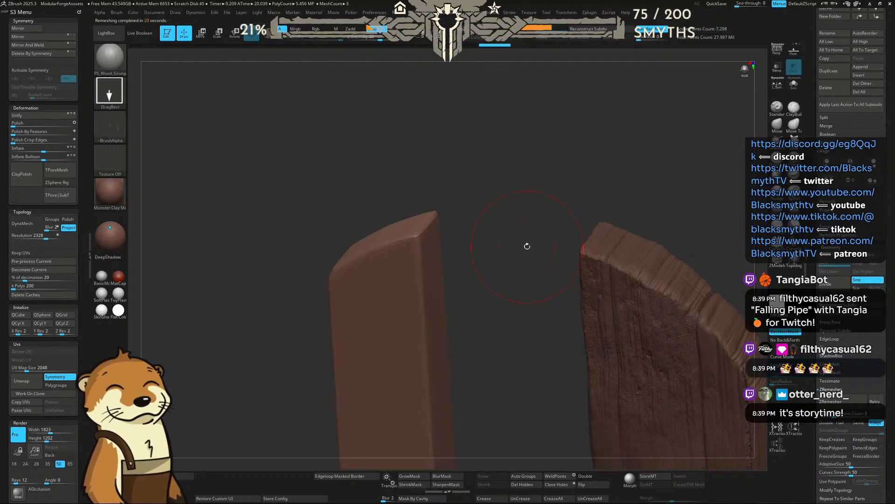
Step: Subdivide Door_3 twice and flatten the sharp corner at its top end with the TrimDynamic brush
key(ctrl)
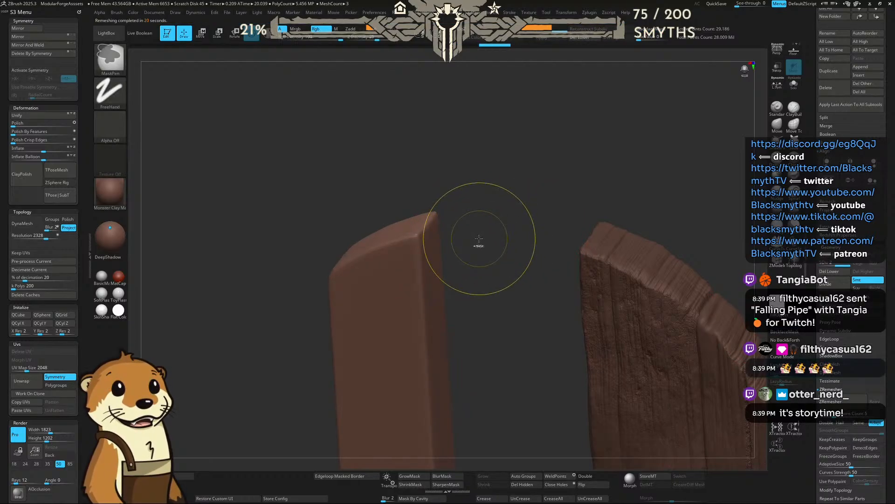
mouse_move(475, 279)
mouse_down()
mouse_move(487, 280)
mouse_move(497, 260)
mouse_up()
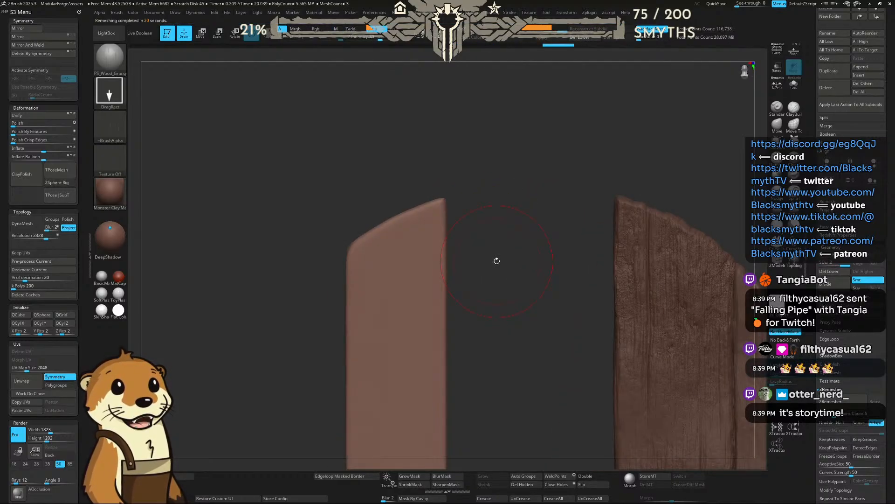
key(space)
drag(359, 178, 386, 196)
key(b)
key(t)
key(d)
key(space)
drag(455, 197, 449, 199)
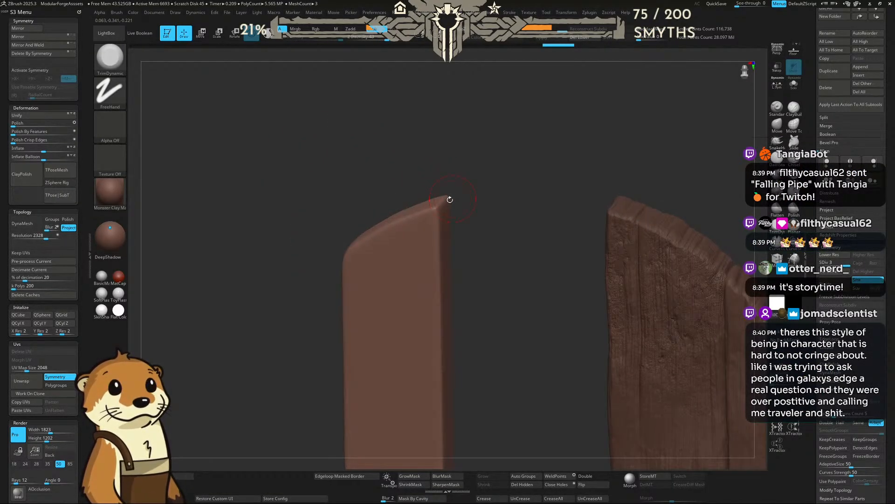
drag(439, 240, 438, 204)
drag(480, 175, 452, 186)
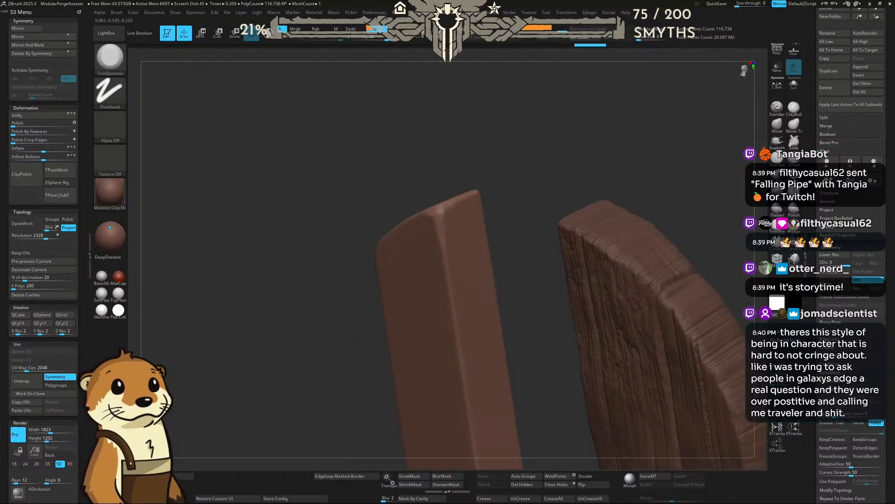
Step: Subdivide Door_3 twice and trim the front edge of its sloped top end with the TrimDynamic brush
key(ctrl+d)
key(ctrl+d)
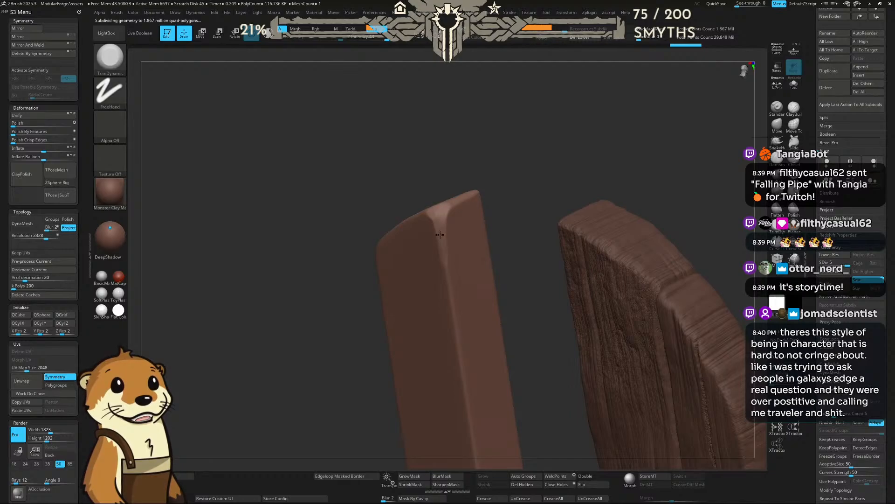
drag(499, 170, 524, 182)
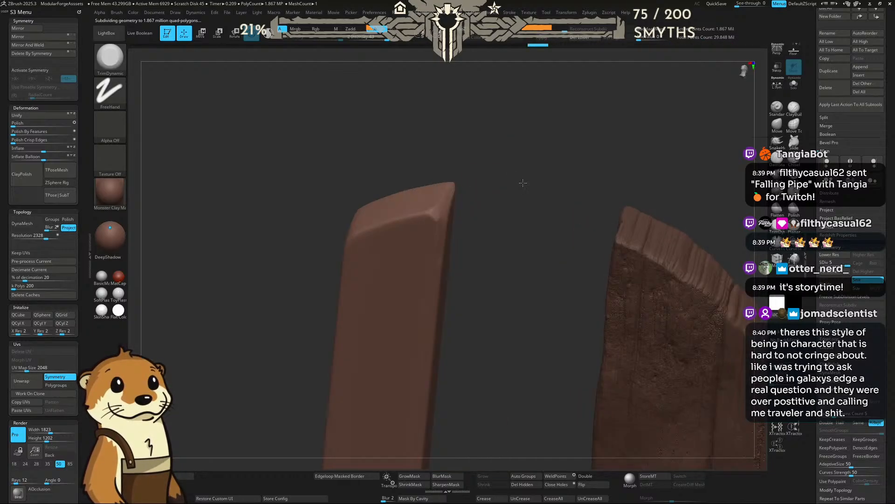
mouse_move(433, 212)
mouse_down()
mouse_move(357, 234)
mouse_move(432, 213)
mouse_move(365, 235)
mouse_up()
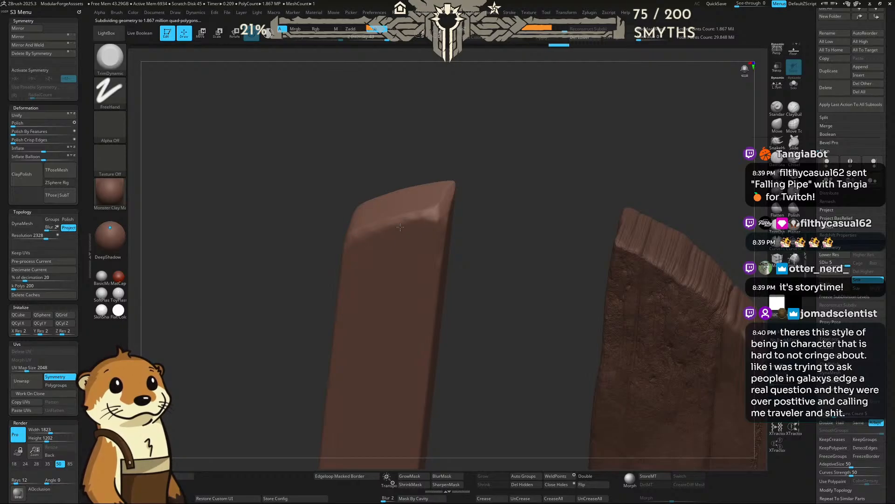
Step: Trim the side edges and corners around Door_3's sloped top face into worn bevels with TrimDynamic
right_drag(382, 230, 343, 229)
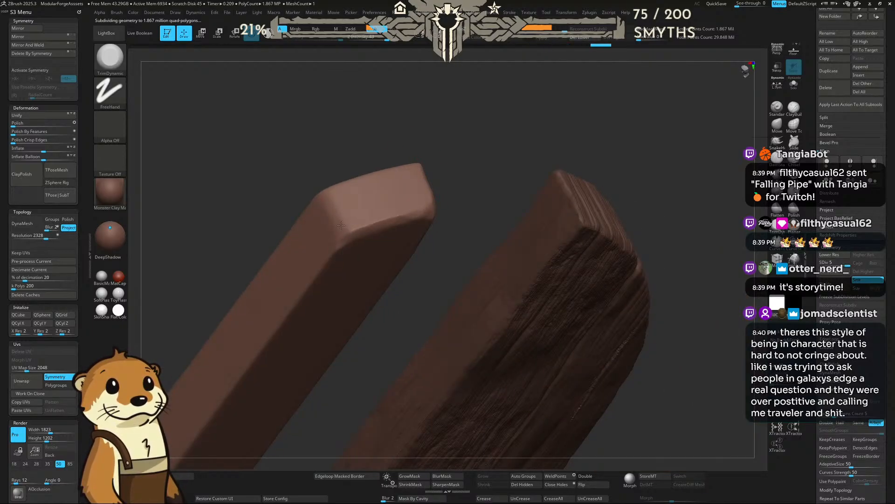
mouse_move(343, 226)
mouse_down()
mouse_move(341, 203)
mouse_move(351, 223)
mouse_move(361, 184)
mouse_up()
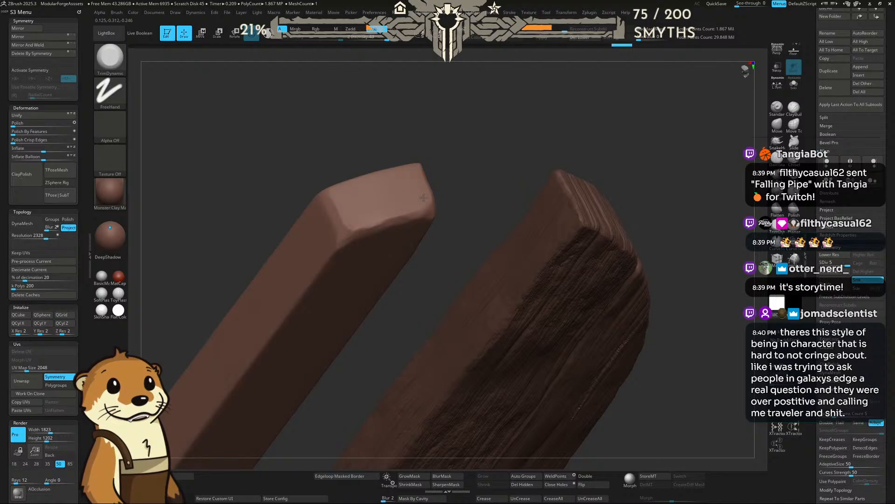
drag(423, 198, 417, 176)
mouse_move(355, 230)
mouse_down()
mouse_move(363, 228)
mouse_move(351, 233)
mouse_move(340, 198)
mouse_up()
right_drag(340, 197, 316, 197)
drag(314, 198, 350, 147)
Step: Flatten the remaining sharp corners on the reverse side of Door_3's top end
right_drag(351, 148, 426, 214)
mouse_move(386, 115)
mouse_down()
mouse_move(382, 122)
mouse_move(388, 118)
mouse_move(414, 144)
mouse_up()
right_drag(458, 131, 447, 159)
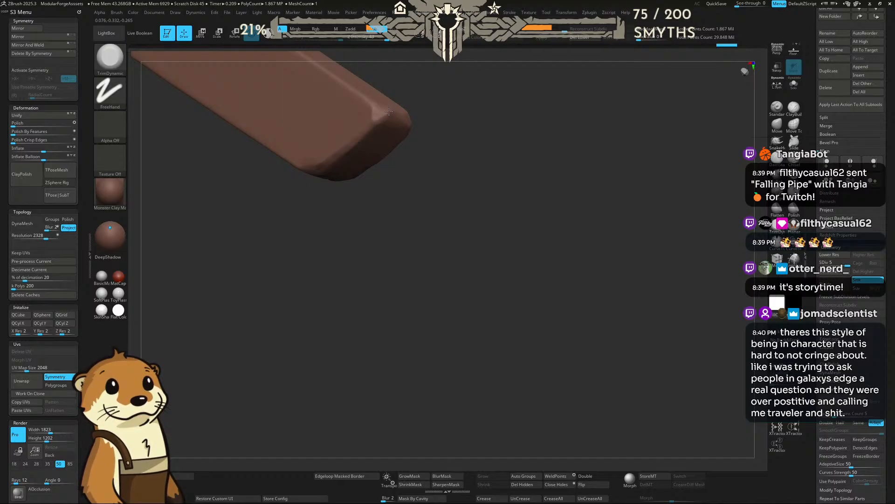
right_drag(389, 111, 416, 117)
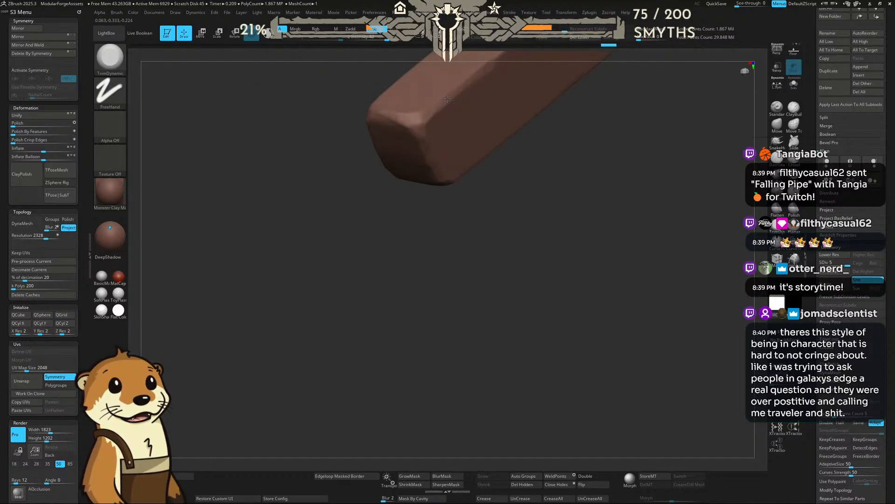
Step: Trim the long edge of Door_3 from the top end toward the plank's middle for uneven wear
right_drag(445, 99, 418, 224)
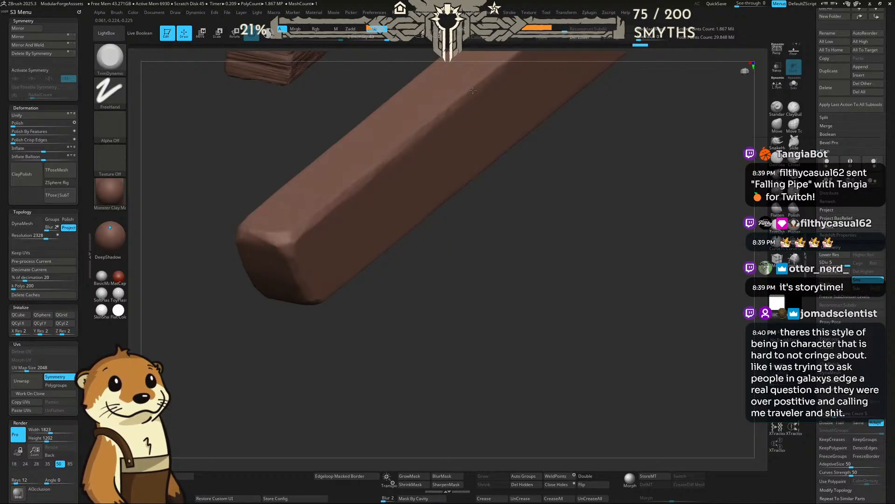
mouse_move(482, 79)
mouse_down()
mouse_move(425, 121)
mouse_move(414, 149)
mouse_move(513, 90)
mouse_up()
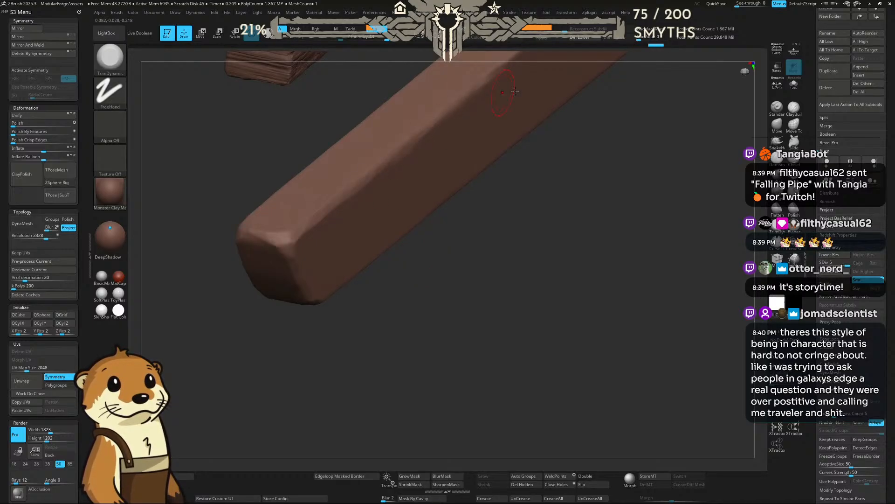
alt+drag(572, 139, 420, 280)
drag(374, 186, 420, 153)
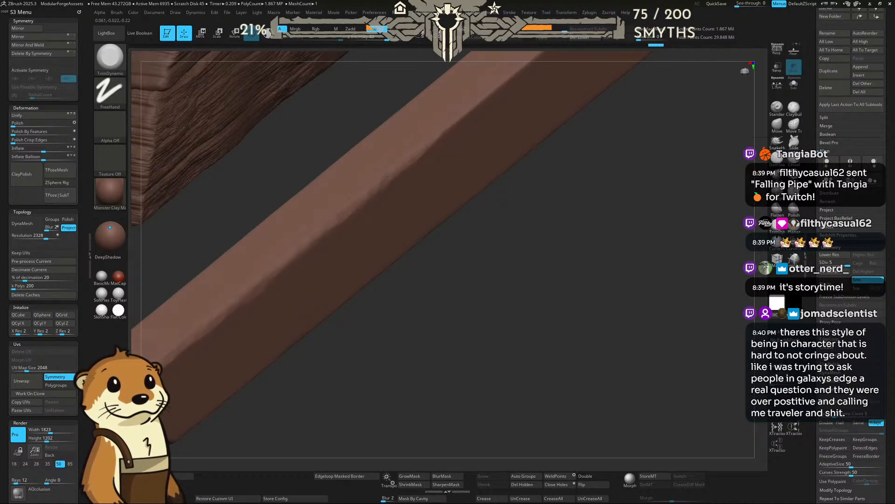
drag(431, 152, 436, 138)
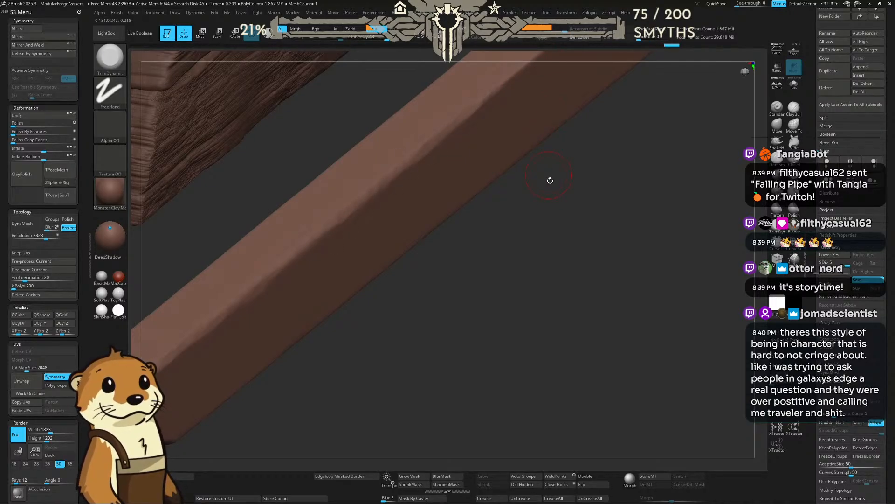
Step: Continue trimming the same long edge of Door_3 down to the square bottom end
drag(553, 180, 441, 209)
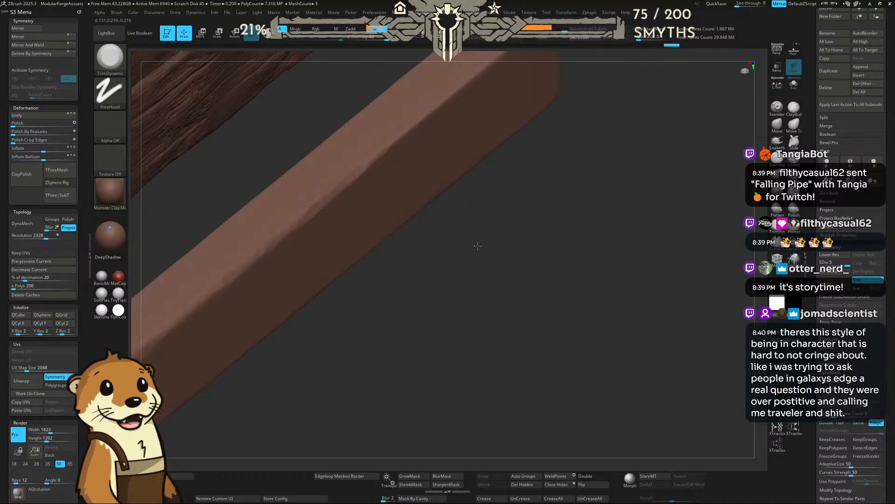
drag(476, 246, 456, 227)
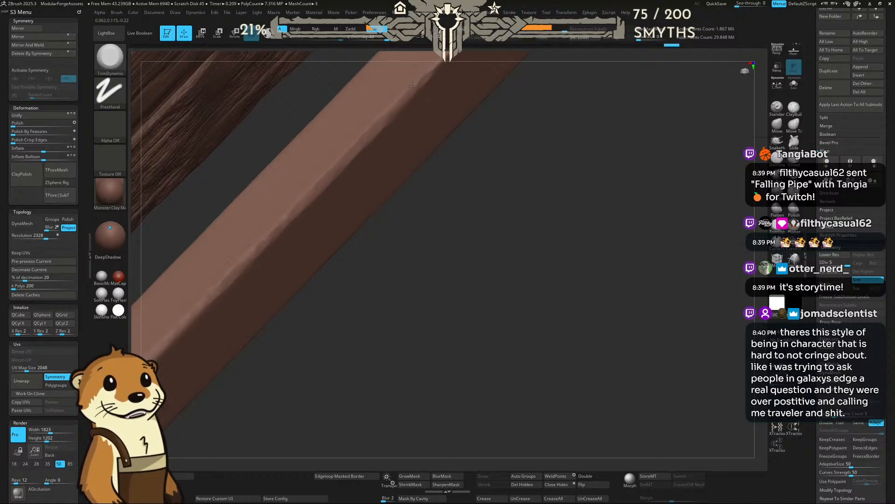
drag(529, 132, 376, 152)
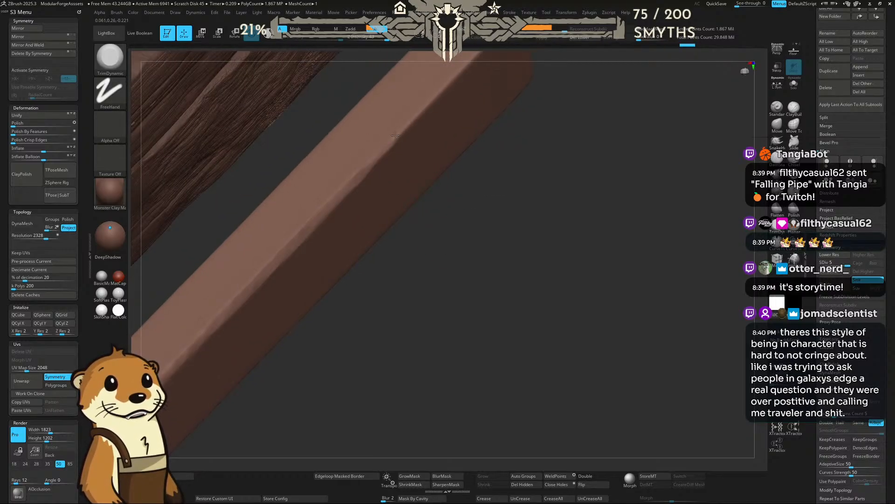
mouse_move(507, 137)
alt+mouse_down()
mouse_move(446, 234)
mouse_move(437, 231)
alt+mouse_up()
mouse_move(427, 138)
mouse_down()
mouse_move(443, 104)
mouse_move(417, 133)
mouse_up()
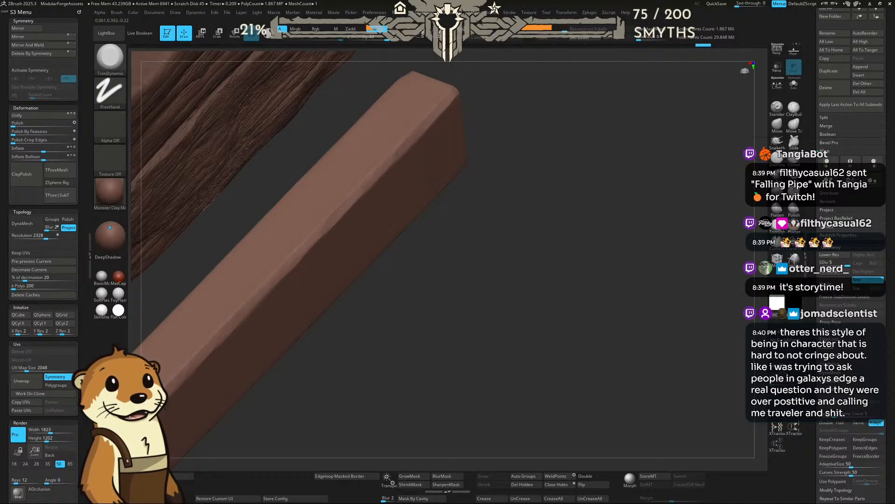
drag(346, 205, 367, 183)
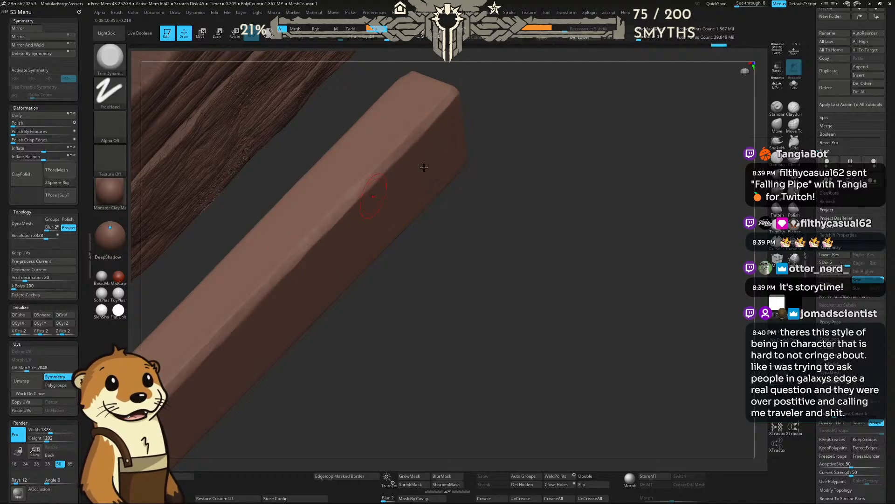
Step: Bevel the sharp edges and corners around Door_3's square bottom end face with TrimDynamic
drag(474, 234, 453, 211)
mouse_move(477, 90)
mouse_down()
mouse_move(470, 96)
mouse_move(494, 110)
mouse_move(470, 94)
mouse_up()
drag(488, 63, 511, 130)
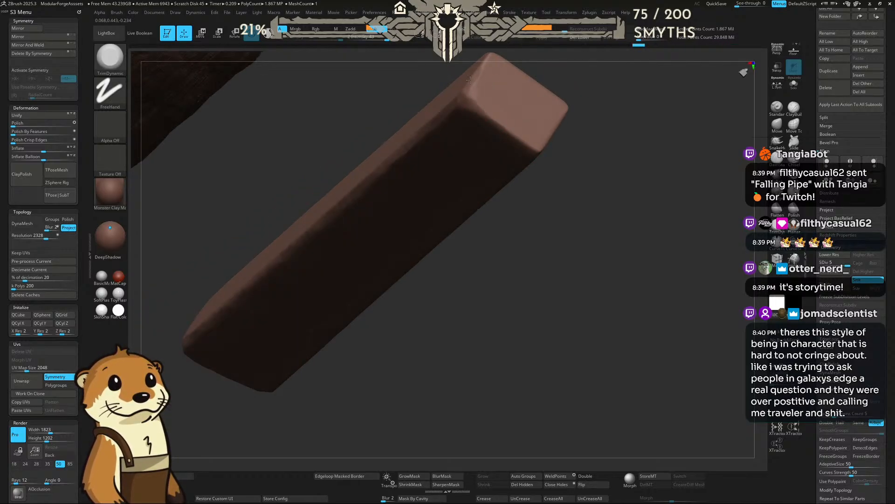
mouse_move(483, 58)
mouse_down()
mouse_move(474, 78)
mouse_move(489, 65)
mouse_up()
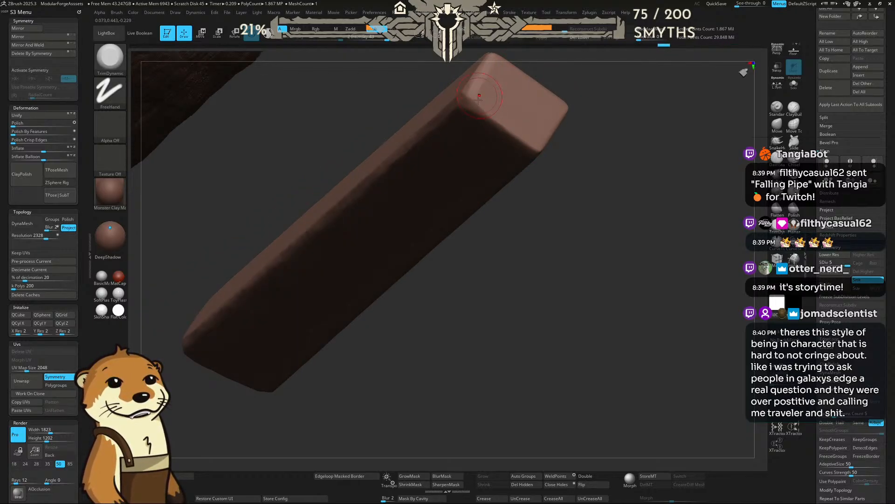
drag(495, 123, 538, 148)
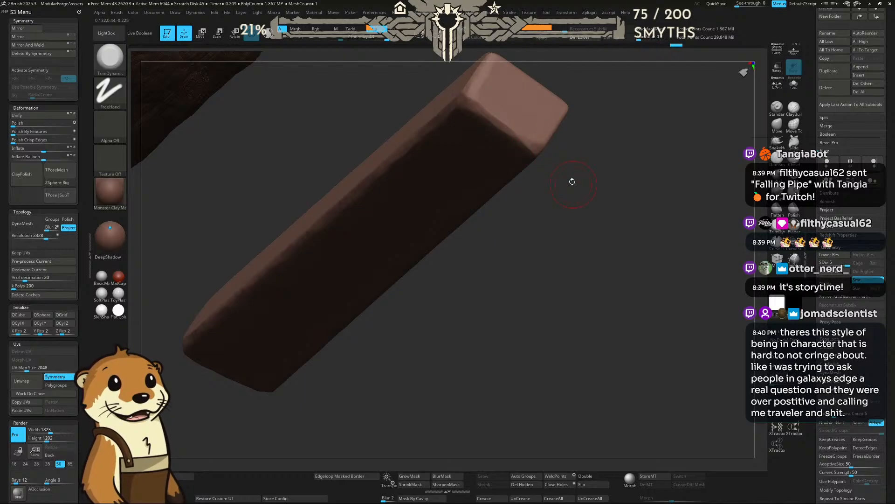
drag(572, 181, 541, 144)
mouse_move(503, 120)
mouse_down()
mouse_move(510, 127)
mouse_move(547, 93)
mouse_up()
Step: Trim the remaining corners of Door_3's bottom end and soften the start of the adjoining long edge
drag(598, 79, 513, 178)
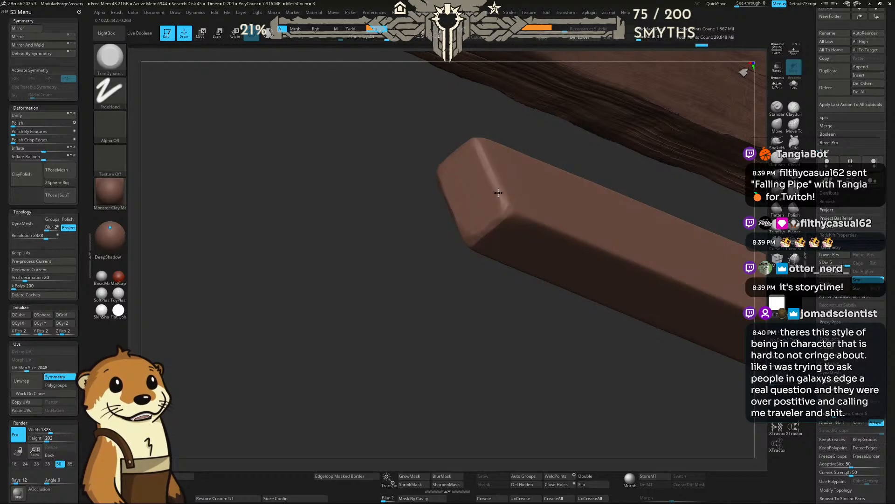
drag(505, 206, 509, 208)
mouse_move(459, 280)
mouse_down()
mouse_move(417, 263)
mouse_move(393, 272)
mouse_up()
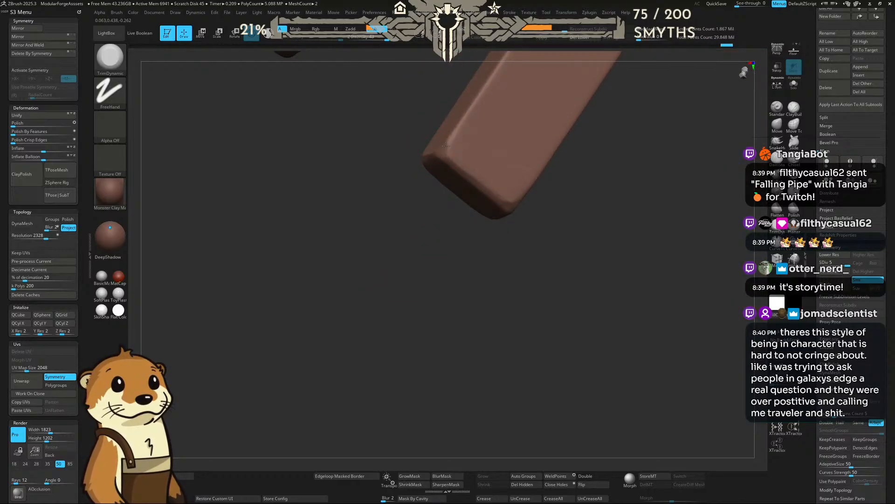
mouse_move(449, 140)
mouse_down()
mouse_move(460, 125)
mouse_move(446, 152)
mouse_move(497, 69)
mouse_move(469, 112)
mouse_move(497, 80)
mouse_up()
Step: Wear down the next long edge of Door_3, working upward from the bottom end
mouse_move(575, 195)
mouse_down()
mouse_move(561, 180)
mouse_move(556, 260)
mouse_move(542, 273)
mouse_up()
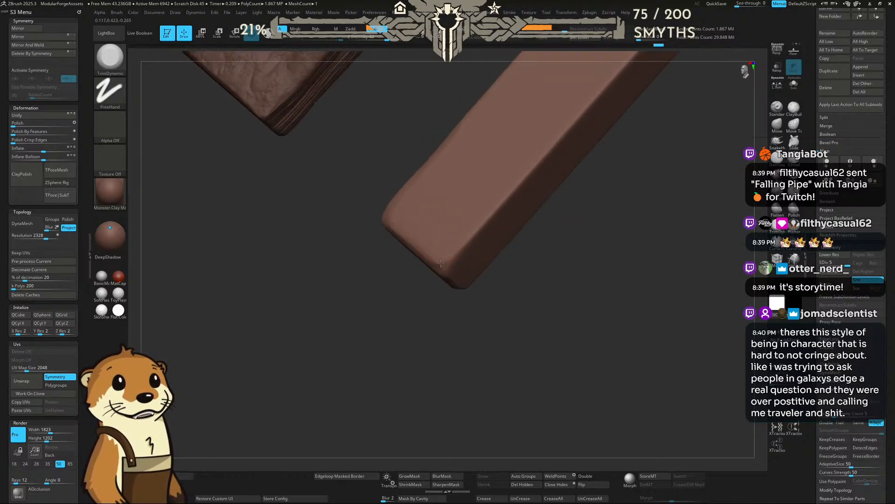
click(487, 212)
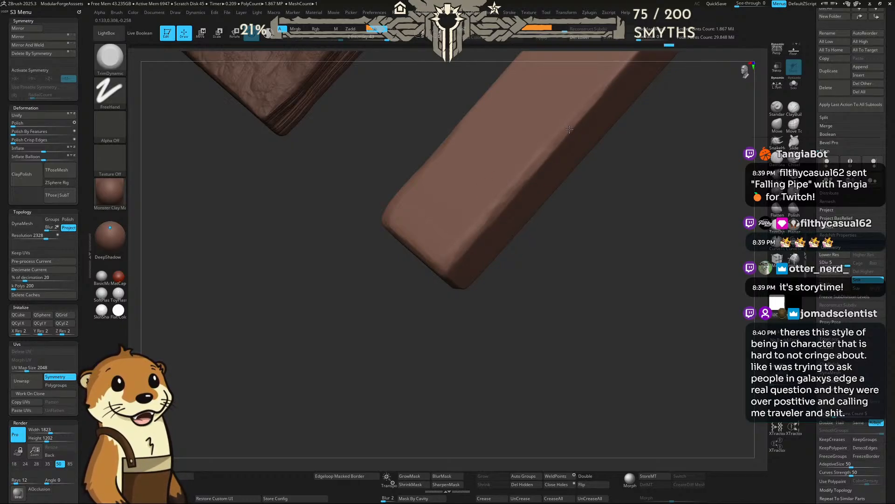
drag(536, 164, 520, 190)
mouse_move(617, 156)
mouse_down()
mouse_move(555, 284)
mouse_move(546, 282)
mouse_up()
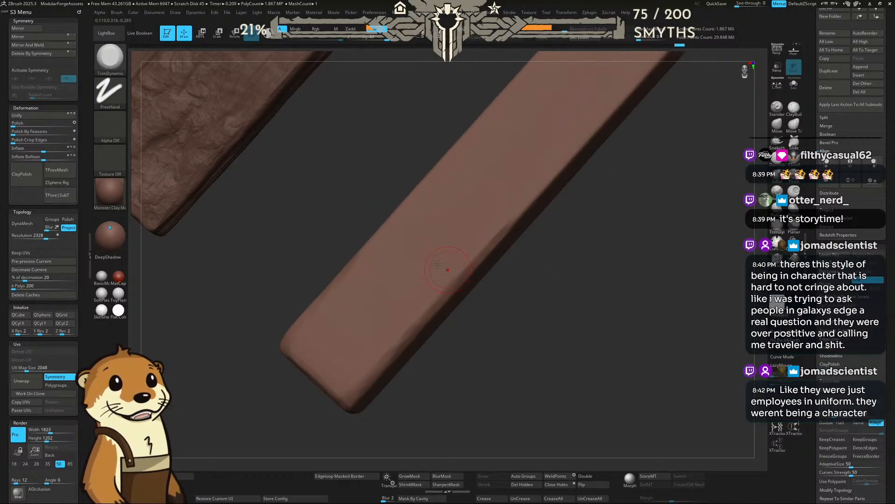
drag(351, 232, 373, 228)
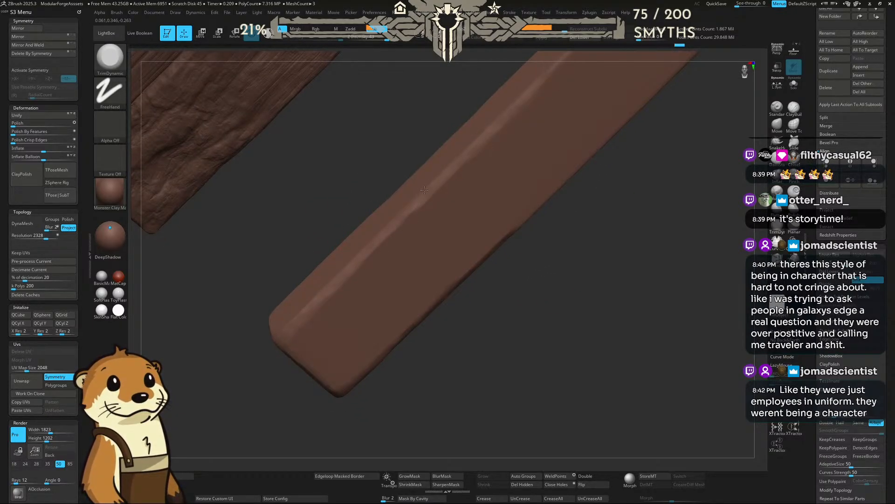
Step: Trim irregular flat wear into the long edges along Door_3's middle section
drag(582, 205, 449, 178)
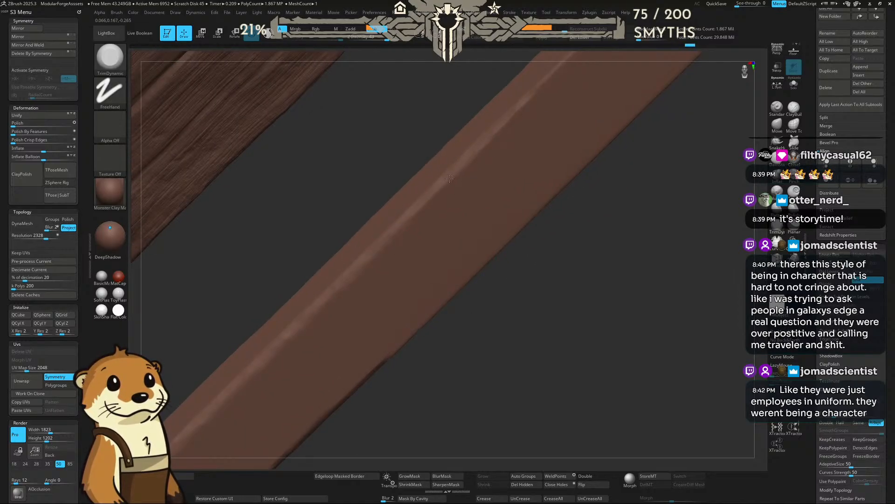
drag(389, 241, 386, 262)
drag(557, 260, 515, 244)
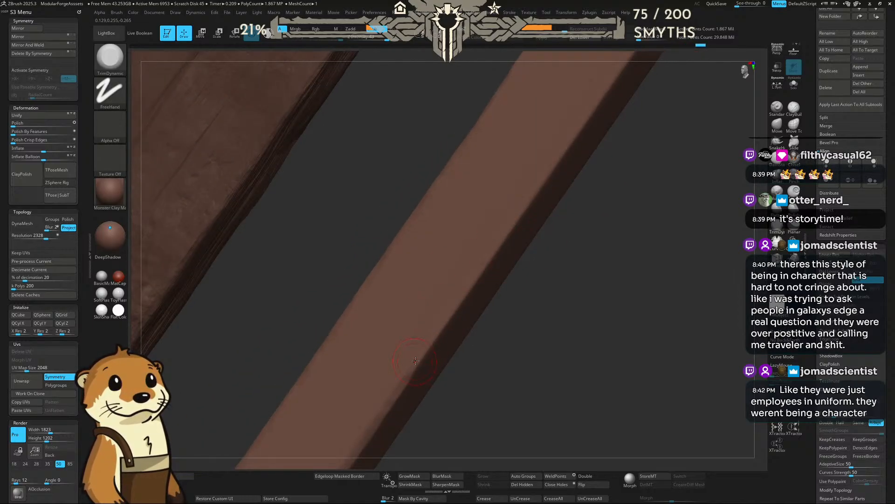
drag(433, 345, 415, 365)
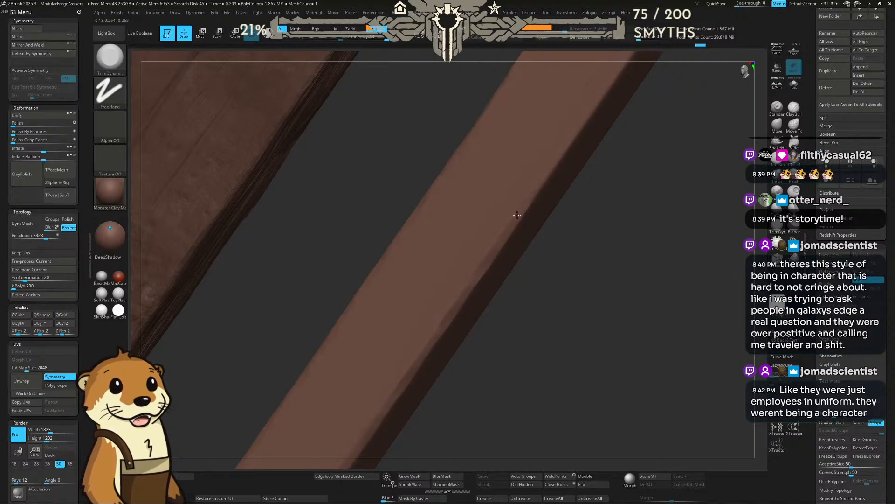
drag(456, 299, 437, 328)
Step: Trim the upper stretch of Door_3's long edge until the wear meets the beveled top end
drag(587, 275, 517, 276)
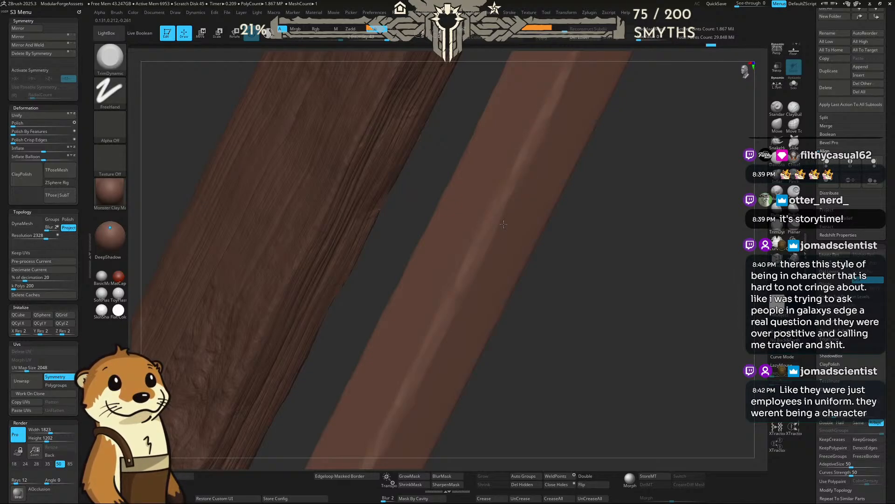
drag(630, 209, 520, 307)
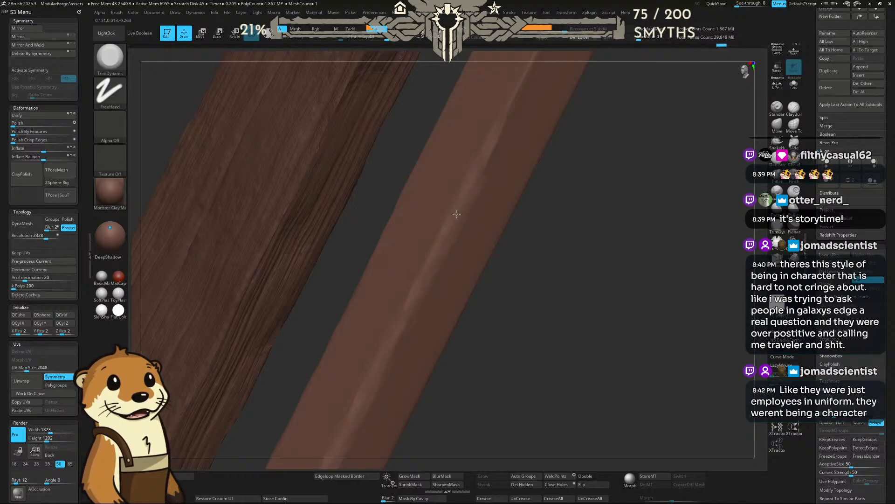
drag(519, 88, 484, 173)
alt+drag(621, 125, 548, 222)
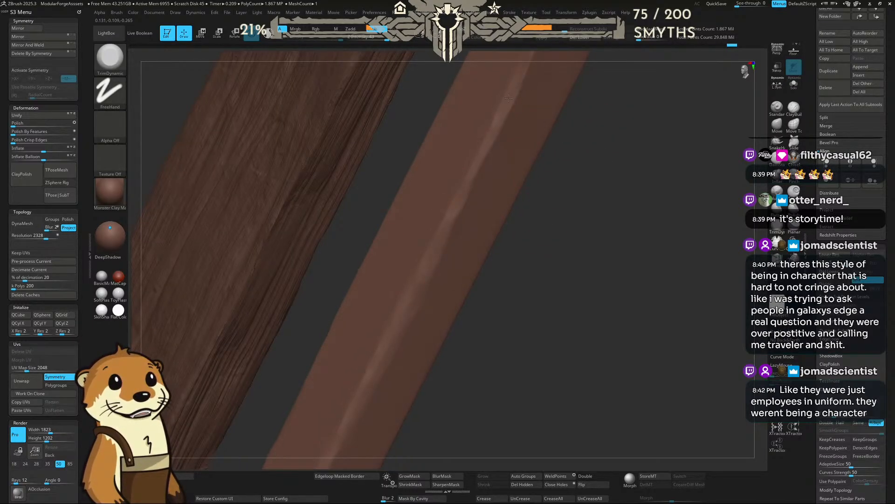
drag(610, 141, 455, 208)
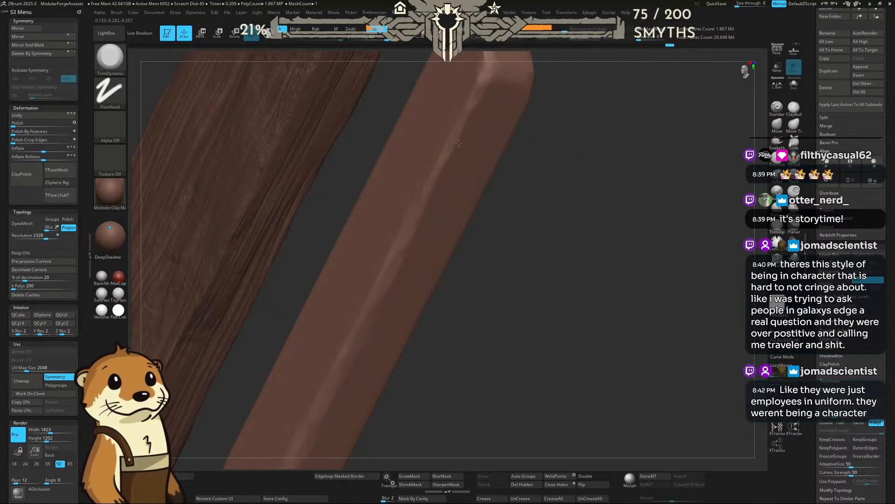
drag(451, 132, 399, 255)
Step: Trim the upper stretch of Door_3's remaining long side edge with light, irregular wear
drag(676, 224, 578, 197)
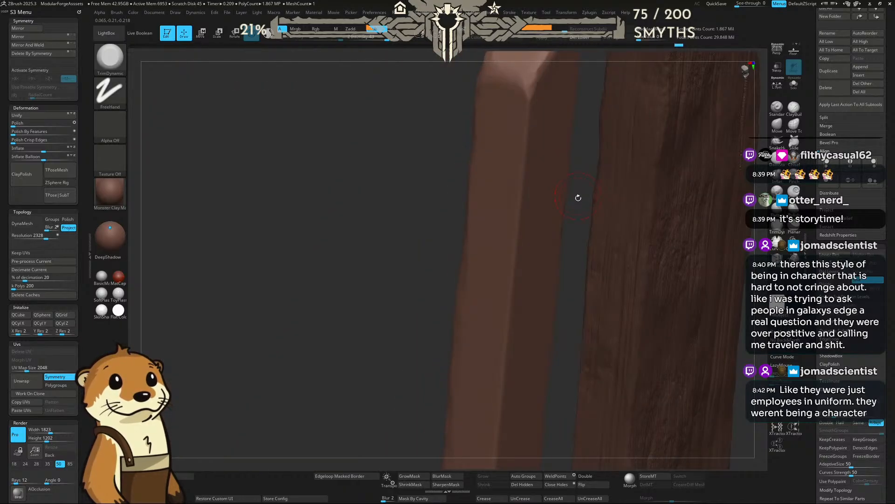
mouse_move(405, 221)
mouse_down()
mouse_move(428, 225)
mouse_move(416, 280)
mouse_move(416, 195)
mouse_up()
mouse_move(558, 224)
alt+mouse_down()
mouse_move(530, 208)
mouse_move(544, 195)
mouse_move(534, 201)
alt+mouse_up()
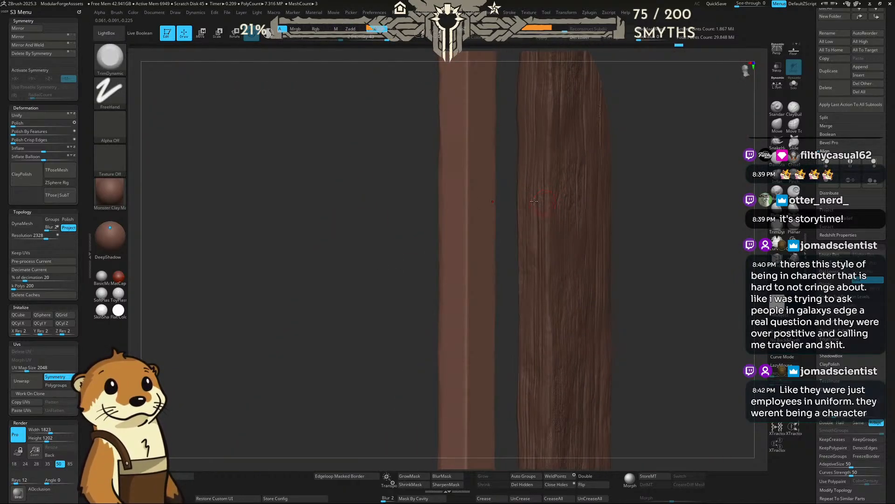
drag(370, 226, 327, 273)
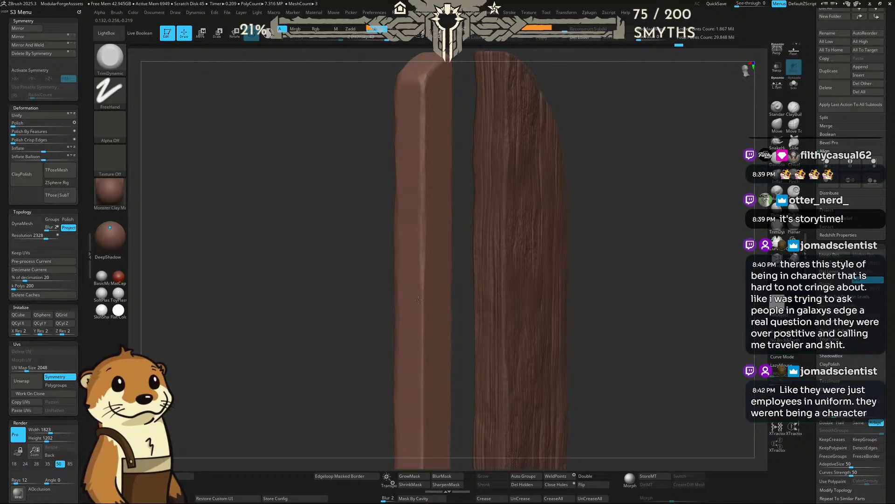
drag(424, 301, 363, 287)
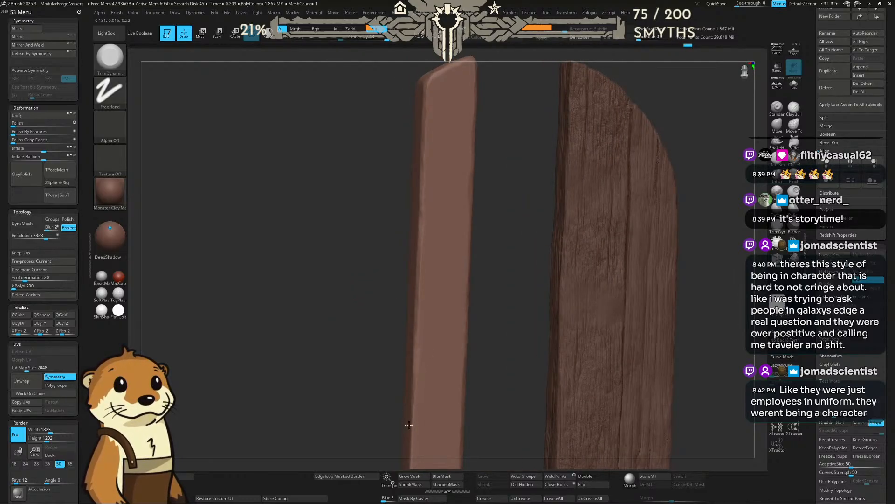
Step: Continue the worn trimming along Door_3's long edges from the middle section down to the bottom corners
shift+drag(499, 350, 434, 281)
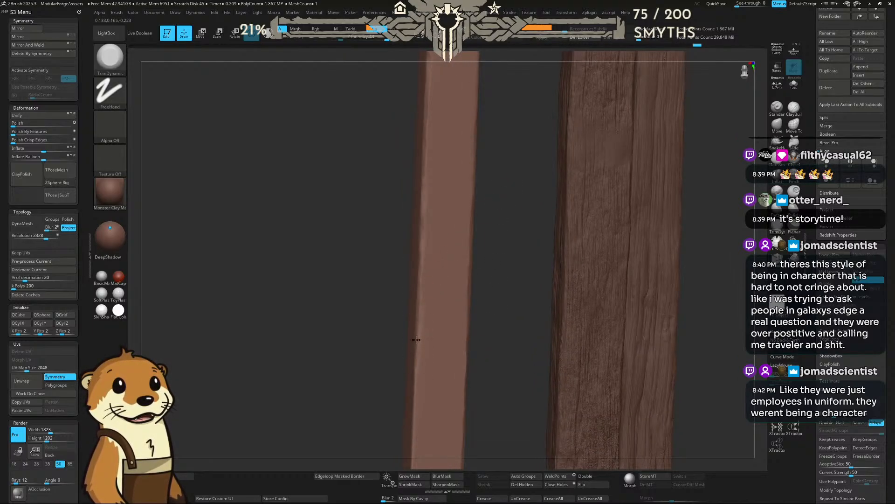
drag(413, 416, 418, 409)
drag(500, 353, 498, 172)
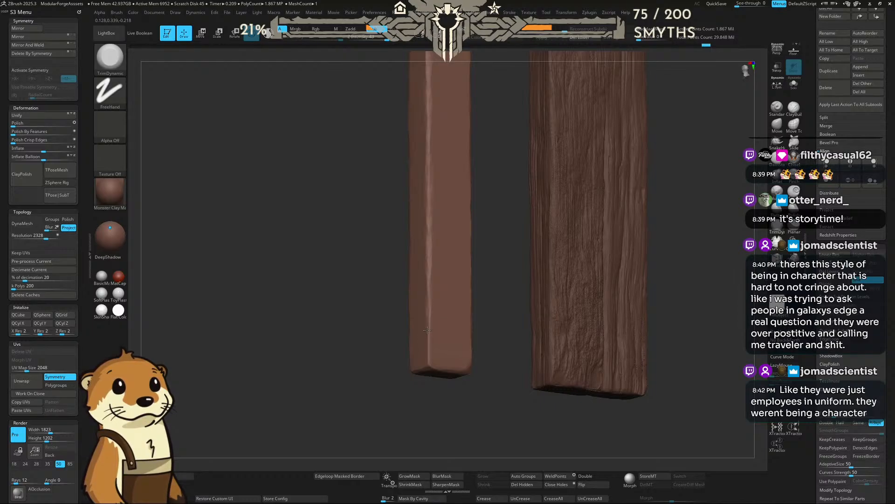
drag(427, 330, 429, 357)
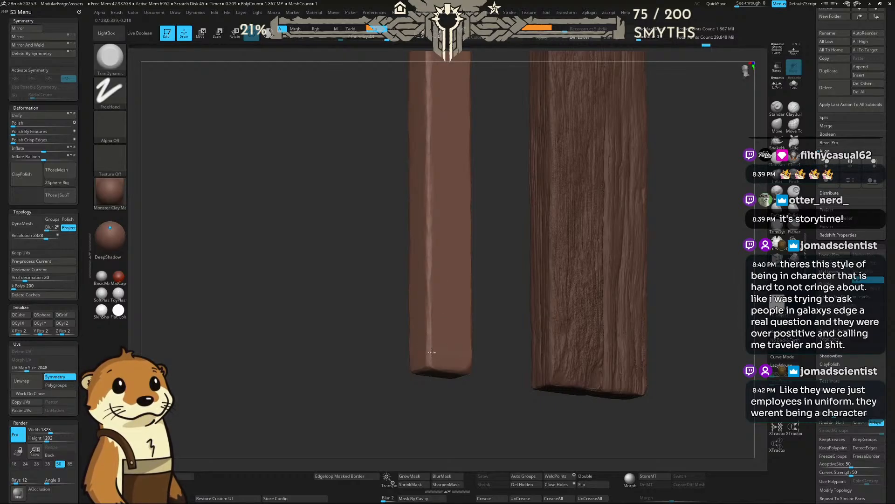
drag(431, 320, 431, 327)
drag(503, 269, 468, 261)
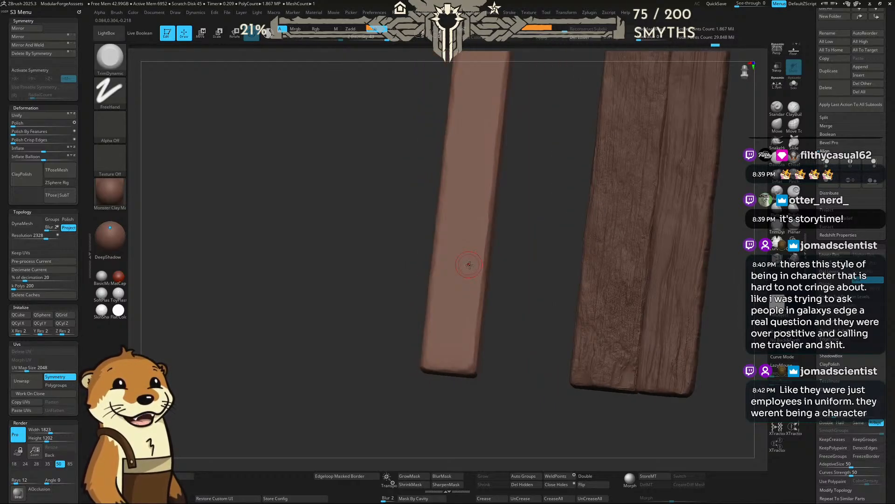
mouse_move(518, 250)
mouse_down()
mouse_move(516, 225)
mouse_move(480, 386)
mouse_up()
mouse_move(476, 195)
mouse_down()
mouse_move(482, 250)
mouse_move(496, 266)
mouse_move(482, 214)
mouse_move(522, 250)
mouse_move(486, 200)
mouse_up()
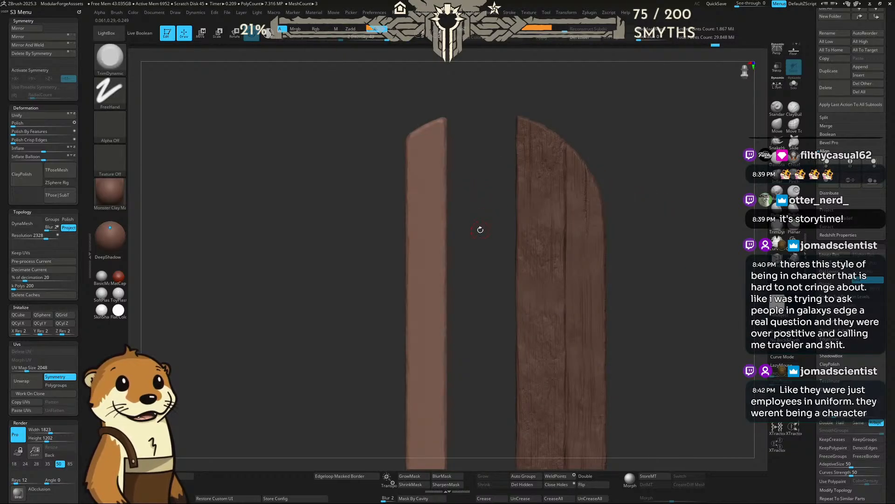
Step: Save the project over the existing ModularForgeAssets file
alt+drag(481, 245, 459, 174)
key(ctrl+s)
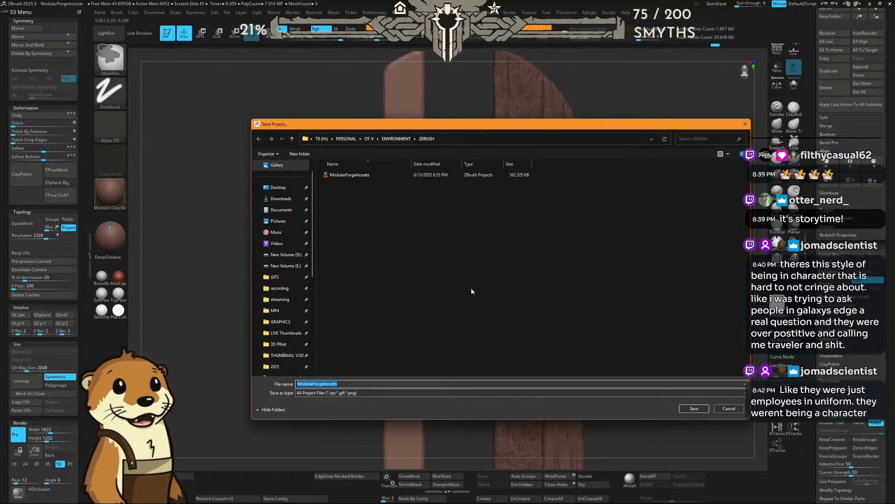
click(694, 408)
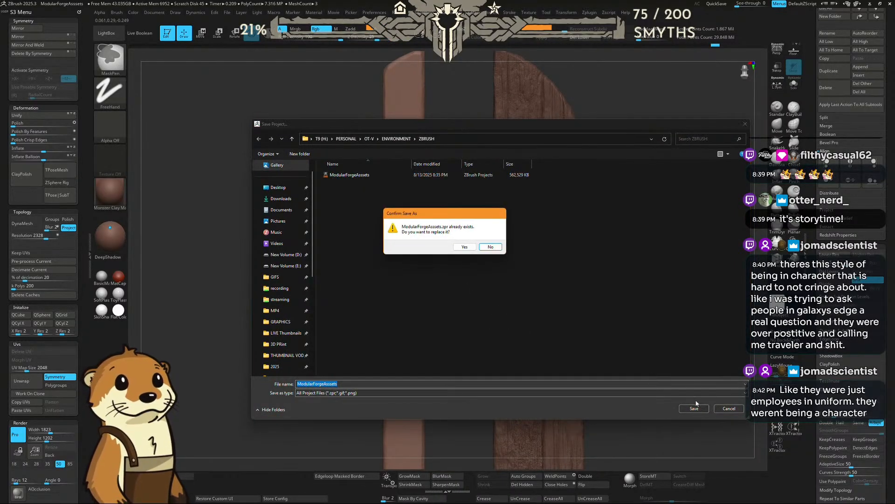
click(465, 247)
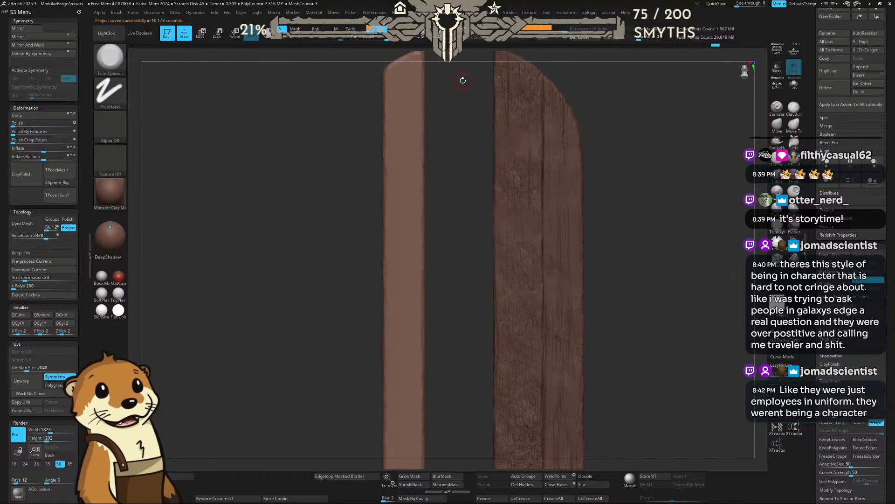
Step: Compare Door_3's front and back with the finished, grained planks beside it
click(744, 74)
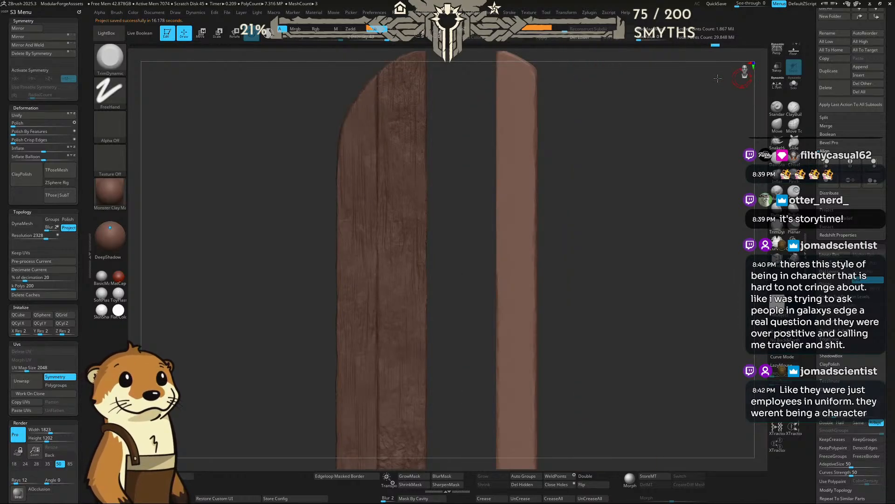
drag(579, 146, 452, 134)
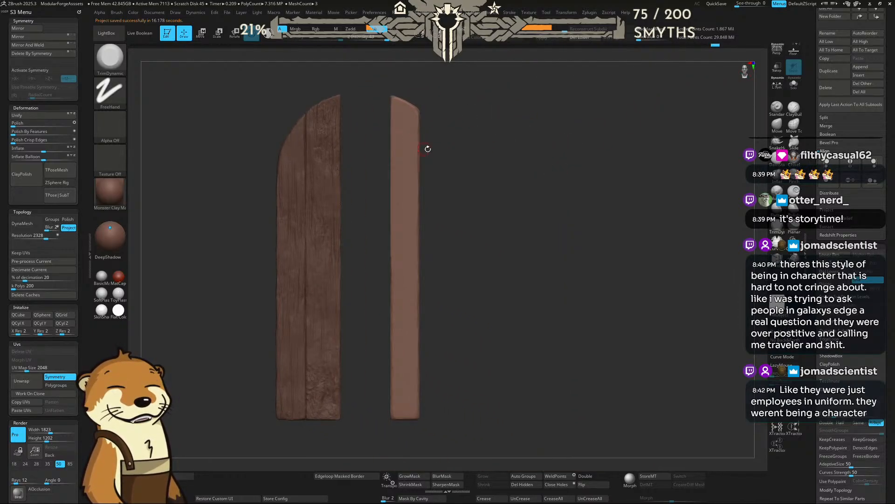
drag(369, 184, 430, 186)
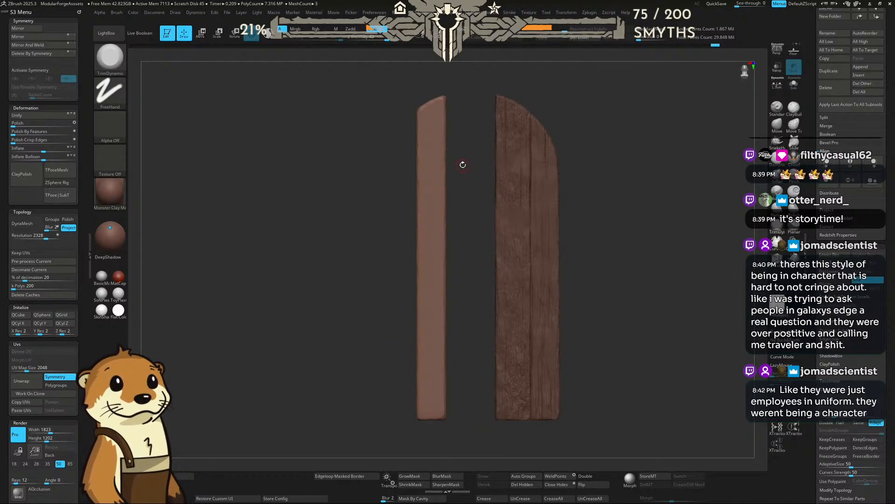
alt+drag(463, 164, 470, 178)
alt+drag(483, 144, 463, 184)
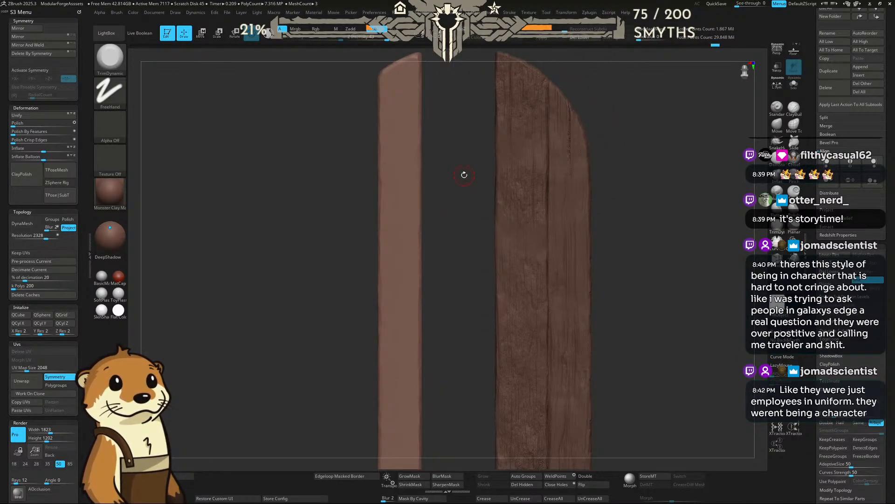
alt+drag(468, 102, 450, 188)
drag(608, 232, 598, 160)
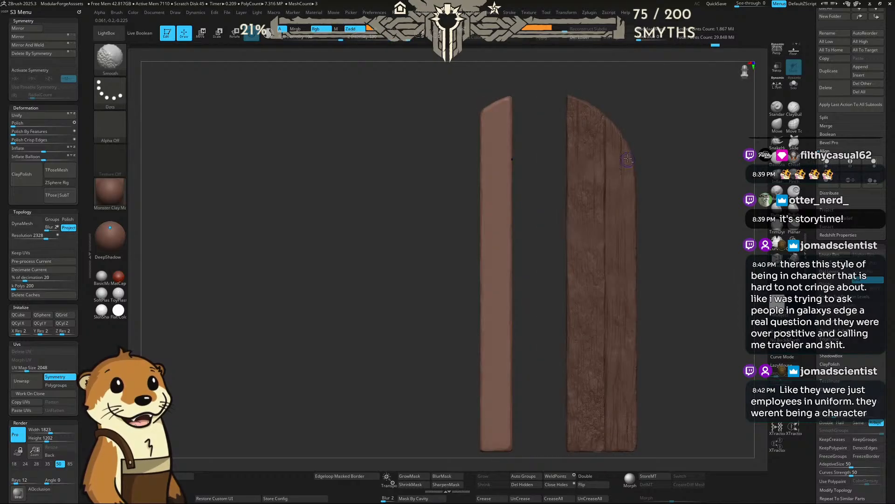
alt+drag(544, 162, 502, 156)
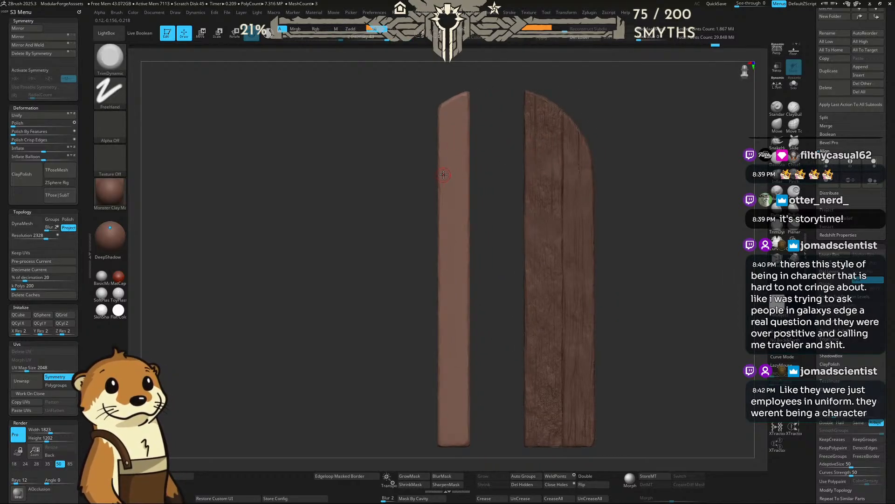
Step: Try a PS_Wood_Scanned brush stamp on the upper end of Door_3's broad face
key(b)
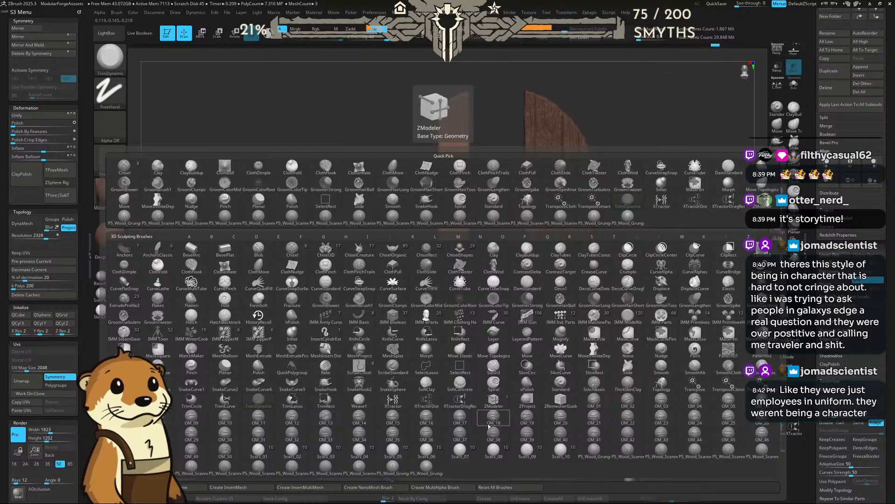
click(662, 450)
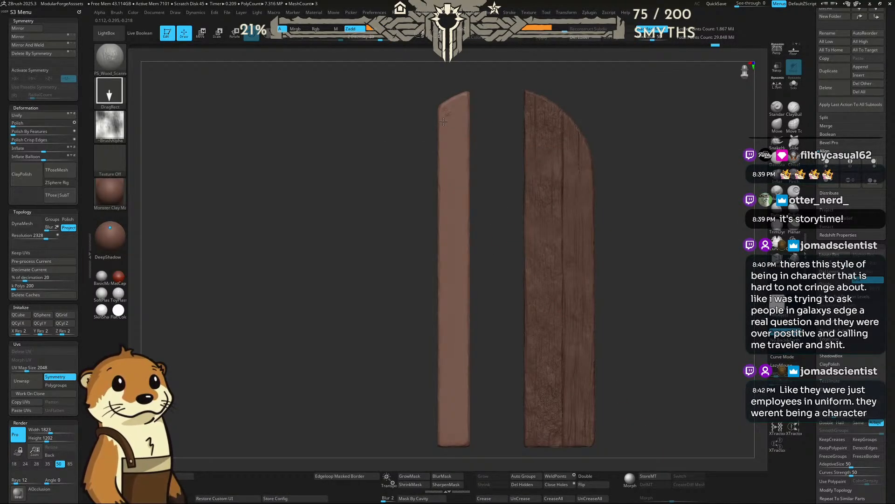
drag(446, 120, 447, 157)
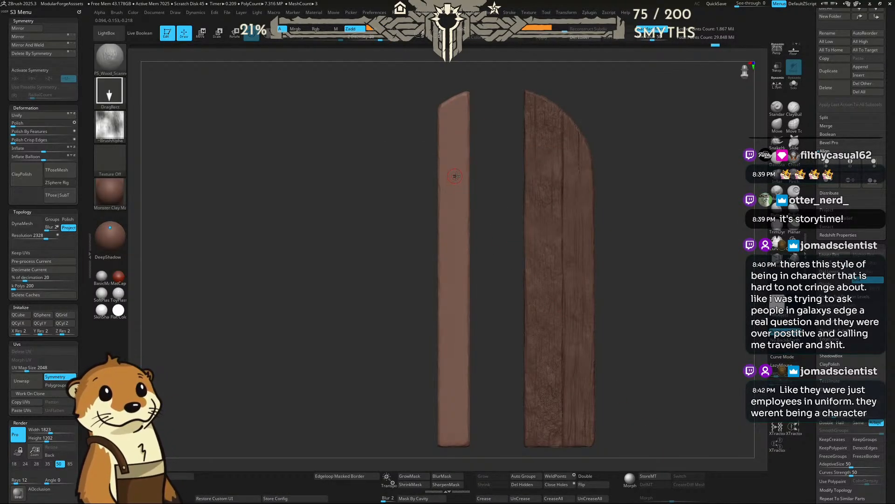
Step: Switch to a different PS_Wood_Scanned brush and stamp wood grain across the top end of Door_3's broad face
key(b)
click(707, 452)
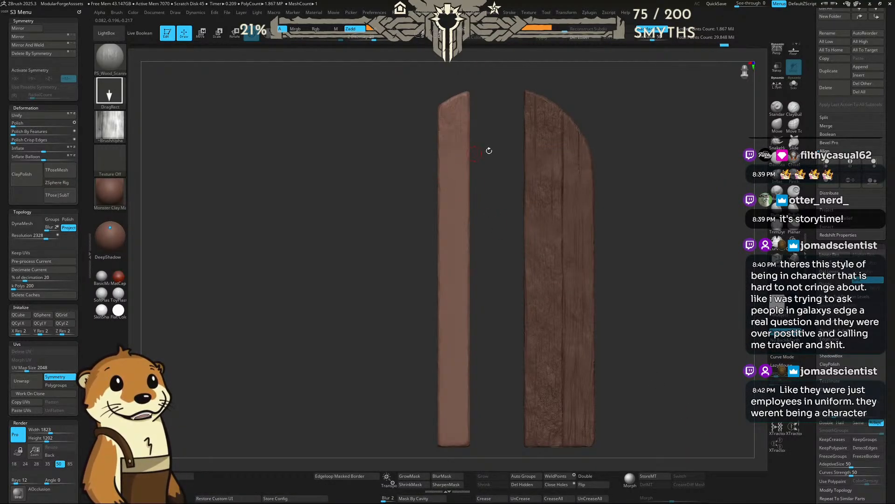
alt+drag(500, 141, 507, 174)
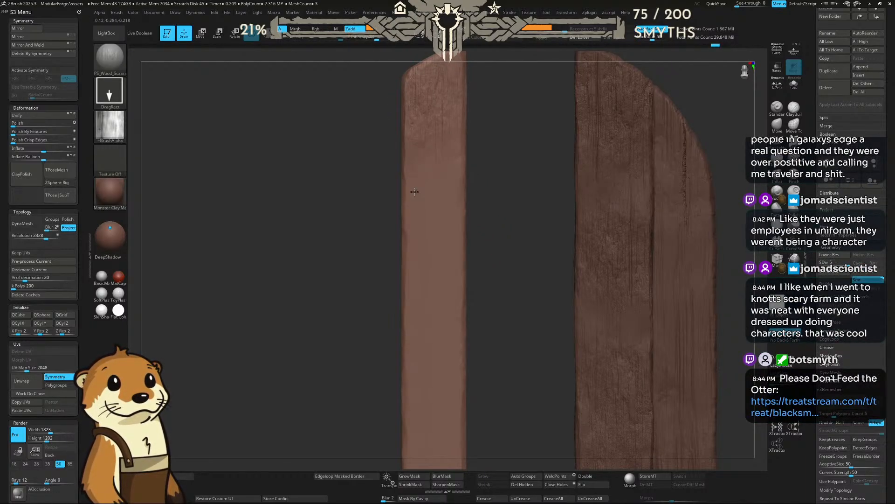
Step: Stamp separate patches of scanned wood grain down the middle of Door_3's broad face
alt+drag(492, 287, 424, 202)
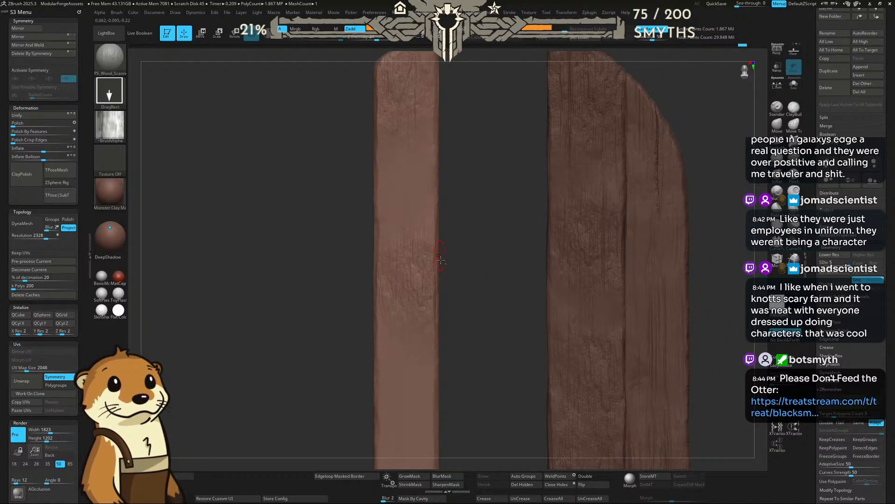
alt+drag(460, 296, 454, 251)
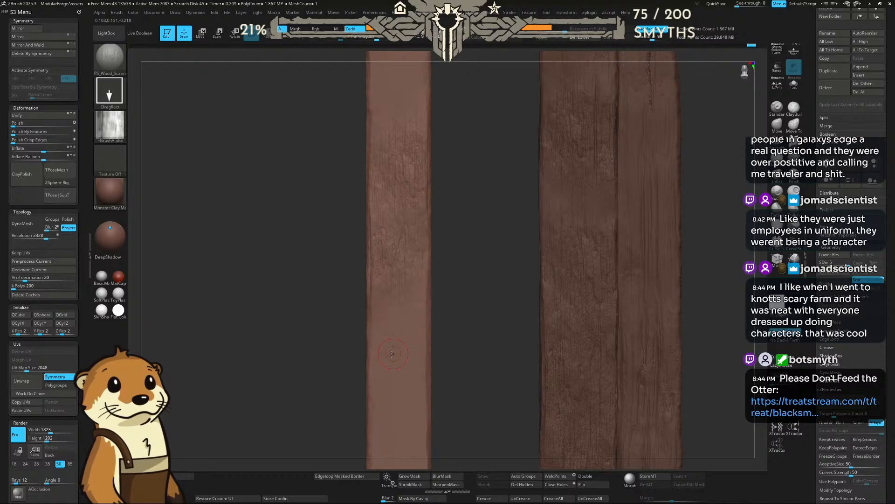
key(ctrl)
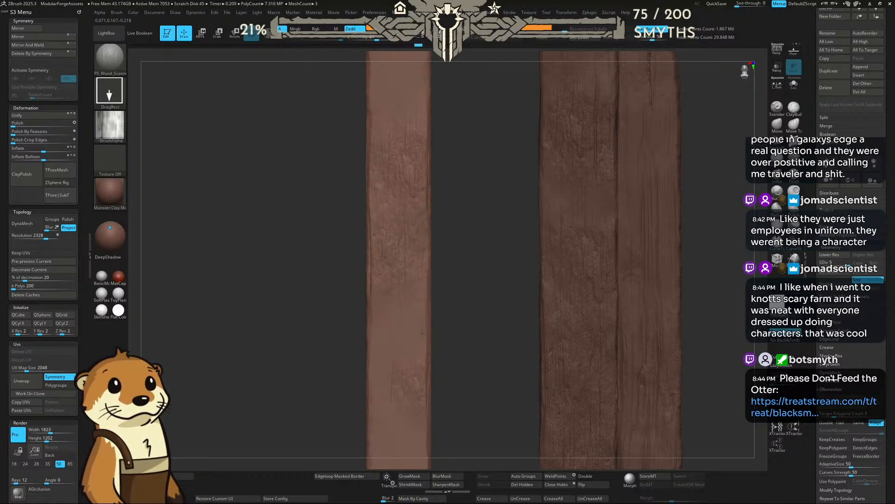
drag(468, 297, 479, 282)
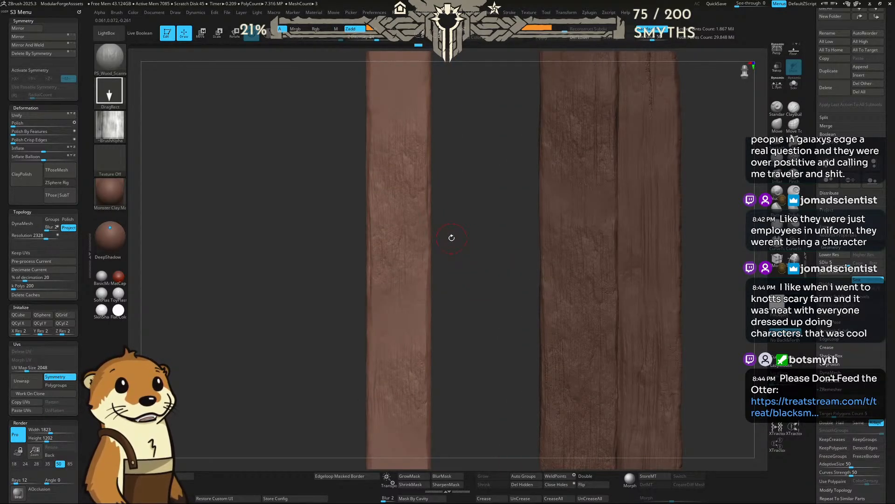
Step: Choose another PS_Wood_Scanned brush and cover the bare gap between the grain patches in Door_3's middle section
key(m)
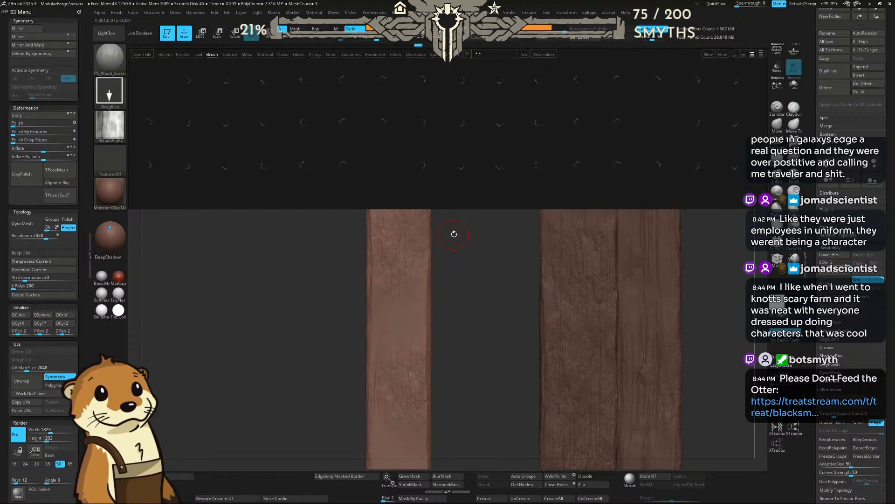
click(587, 188)
key(b)
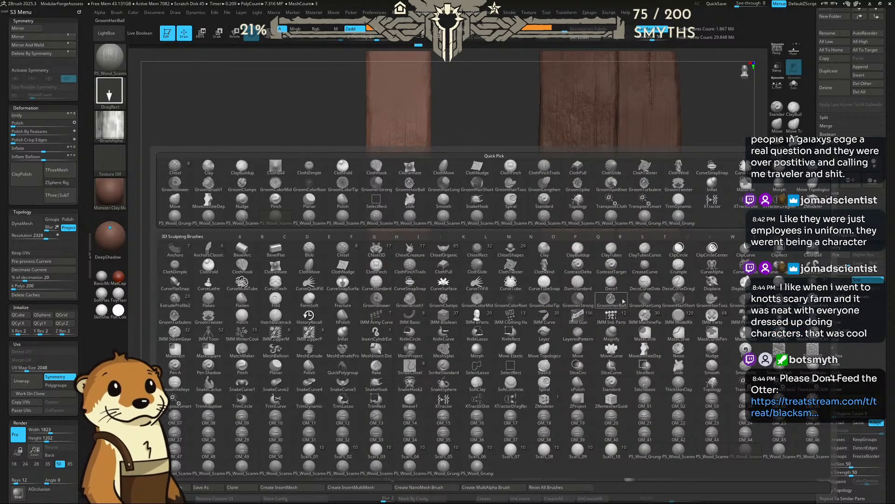
click(791, 459)
key(b)
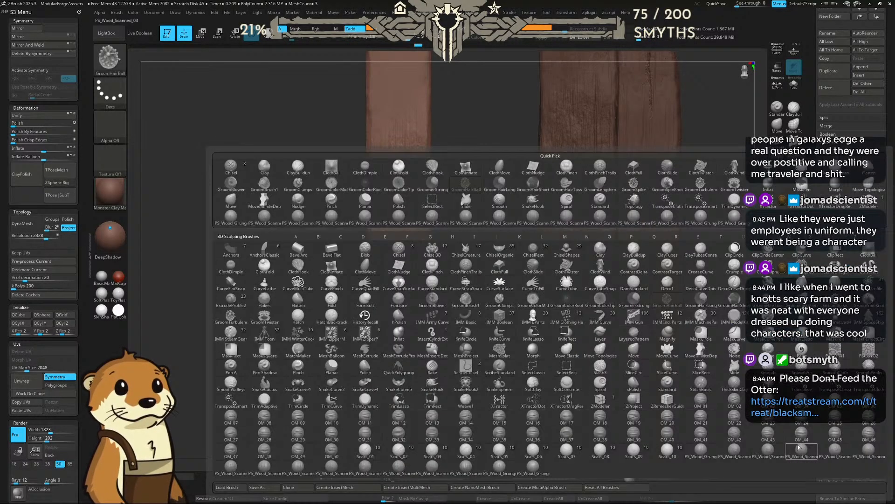
click(868, 455)
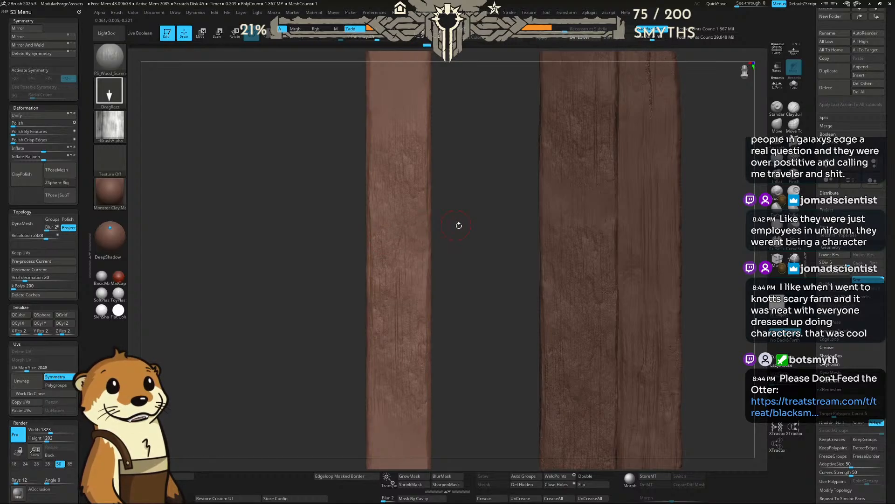
Step: Fill the bare area in Door_3's upper section with scanned wood grain, blending it into the neighbouring patches
key(ctrl+z)
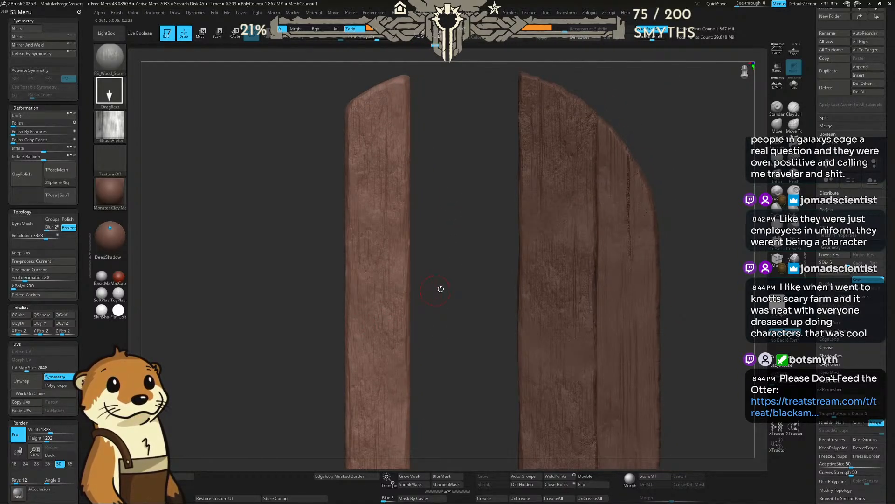
mouse_move(452, 288)
mouse_down()
mouse_move(451, 215)
mouse_move(439, 208)
mouse_up()
key(ctrl+shift+z)
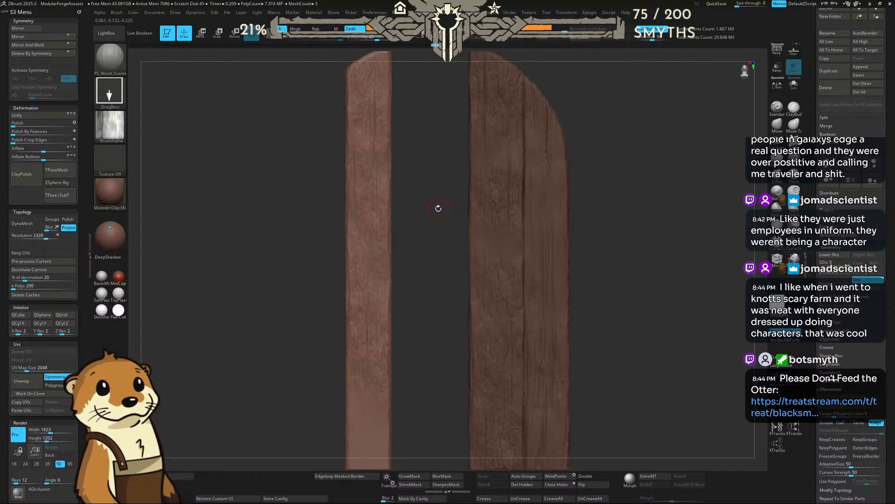
Step: Switch to another PS_Wood_Scanned brush and stamp scanned wood grain onto the bare lower section and bottom end of Door_3's broad face
alt+drag(430, 283, 444, 213)
mouse_move(451, 245)
alt+mouse_down()
mouse_move(452, 183)
mouse_move(450, 201)
alt+mouse_up()
key(n)
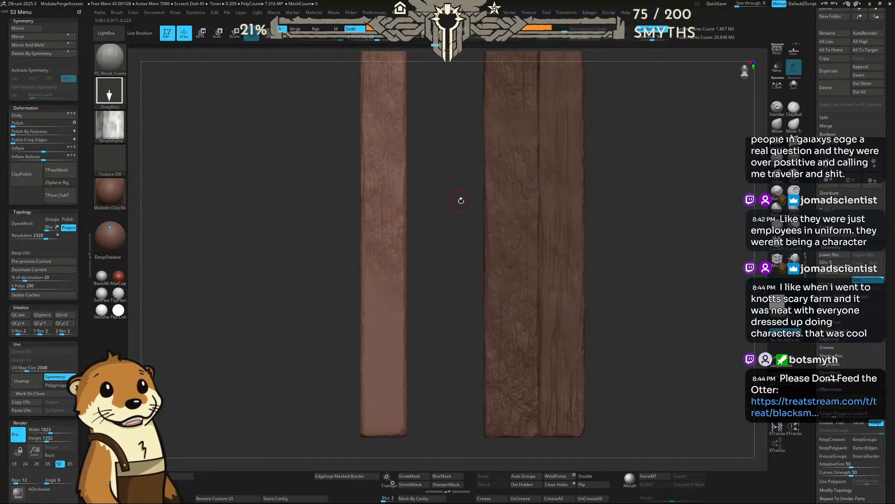
key(b)
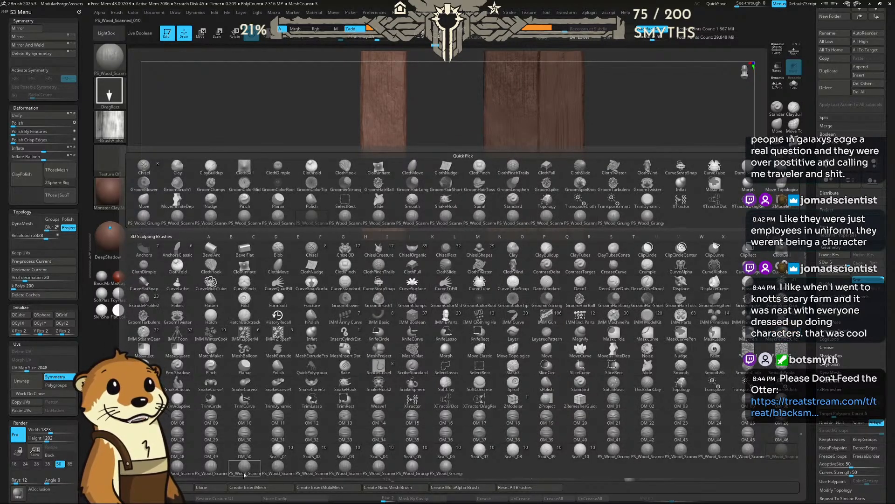
click(274, 470)
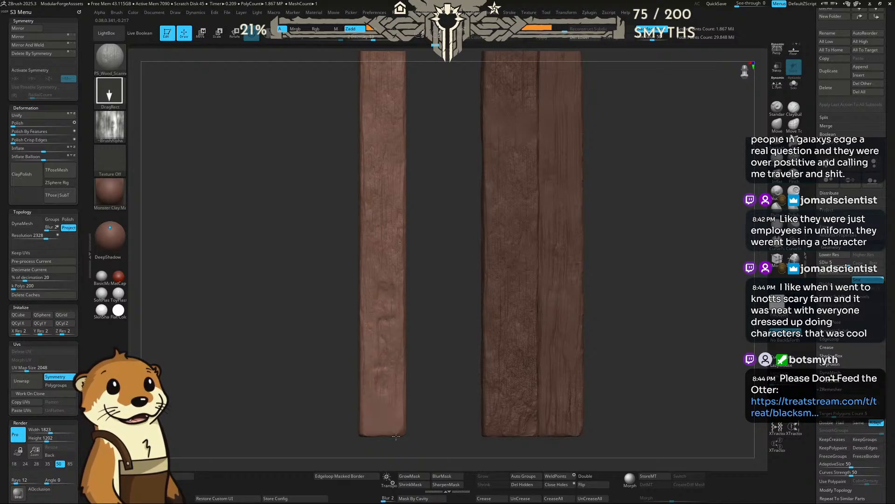
mouse_move(396, 437)
mouse_down()
mouse_move(367, 416)
mouse_move(369, 358)
mouse_up()
key(ctrl+z)
key(ctrl+z)
mouse_move(377, 421)
mouse_down()
mouse_move(366, 424)
mouse_move(366, 367)
mouse_up()
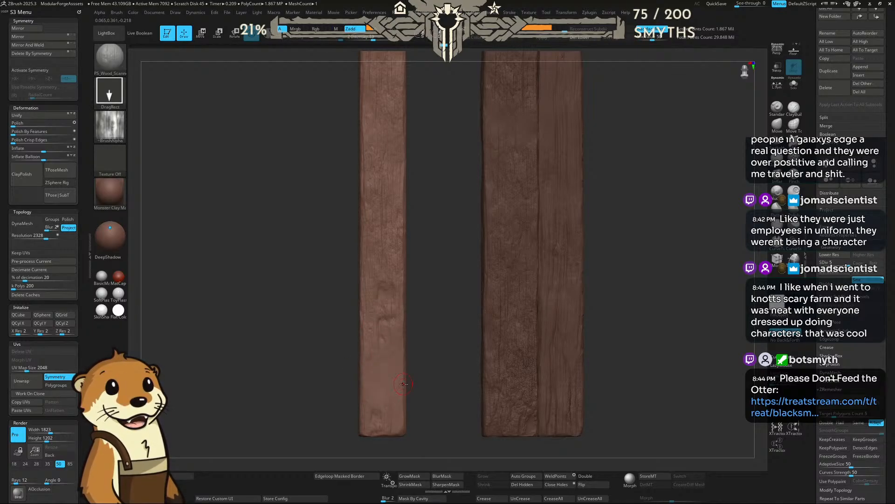
key(ctrl+z)
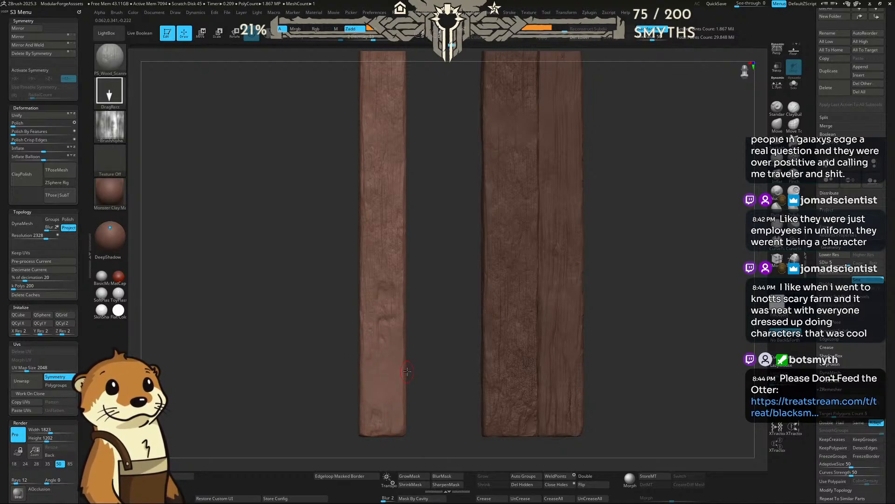
Step: Choose a different PS_Wood_Scanned brush and fill the remaining bare area in the lower section of Door_3's broad face
key(b)
click(291, 468)
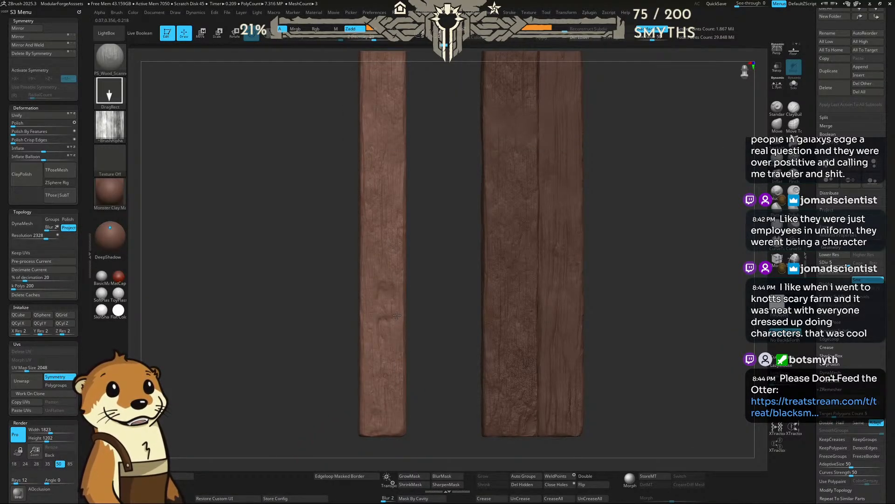
drag(394, 319, 399, 331)
key(ctrl+z)
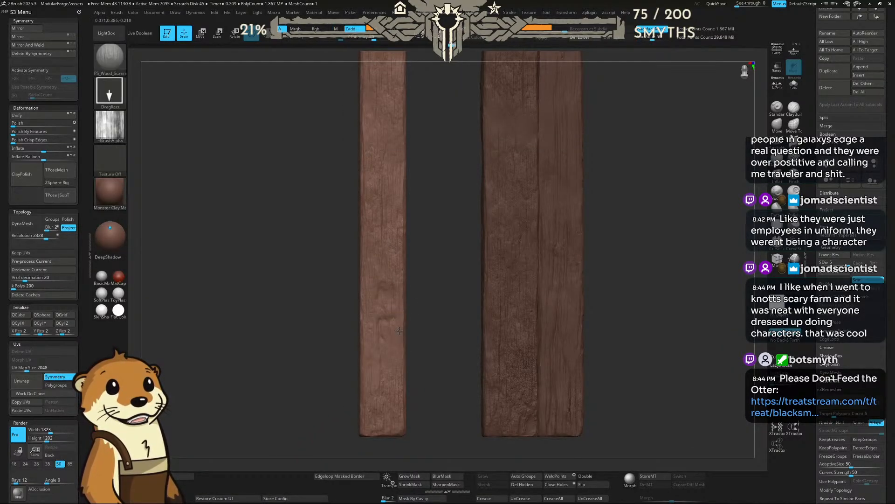
scroll(422, 334, up, 3)
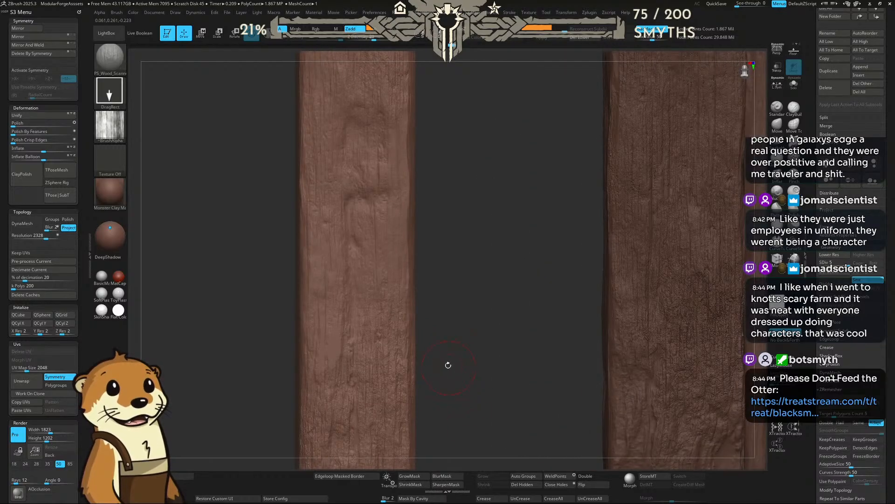
drag(452, 345, 434, 279)
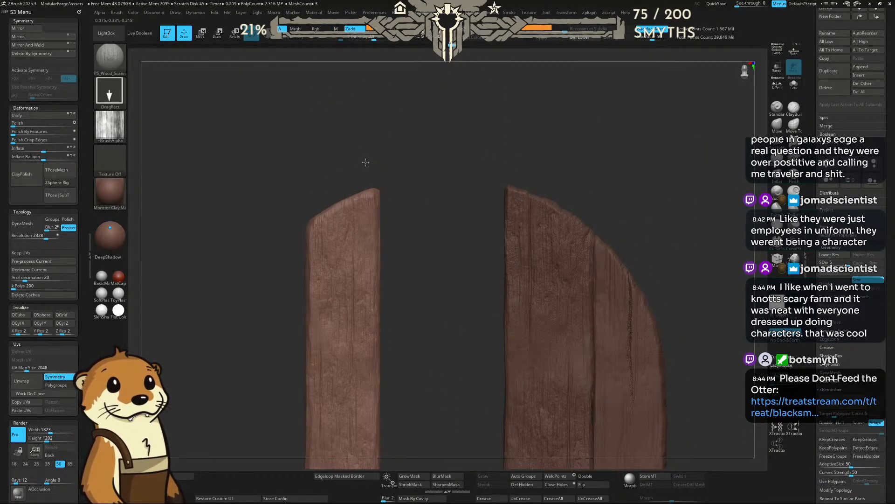
Step: Stamp scanned wood grain across the angled top end surface of Door_3
mouse_move(366, 151)
mouse_down()
mouse_move(378, 168)
mouse_move(384, 152)
mouse_move(332, 173)
mouse_move(335, 219)
mouse_up()
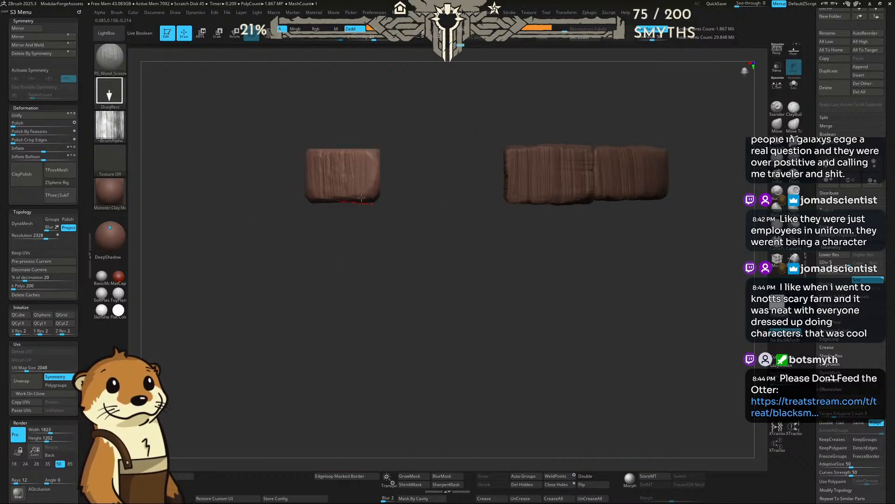
mouse_move(363, 175)
mouse_down()
mouse_move(365, 228)
mouse_move(312, 205)
mouse_up()
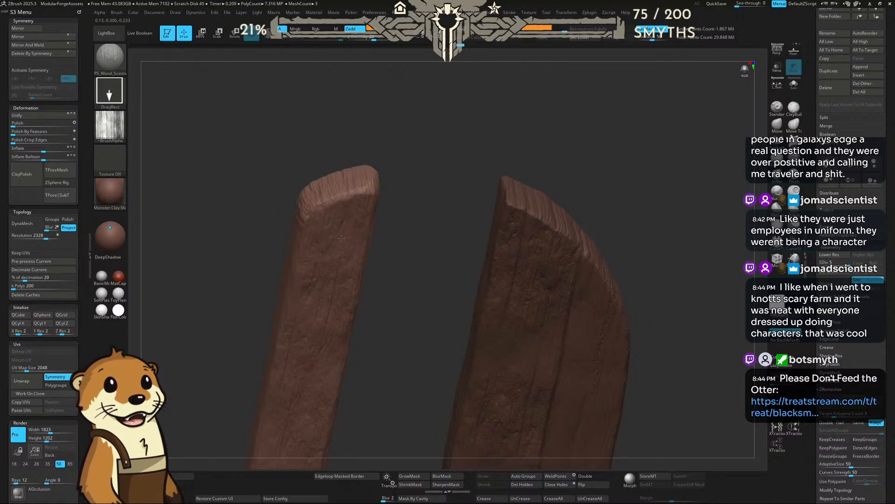
drag(398, 200, 435, 182)
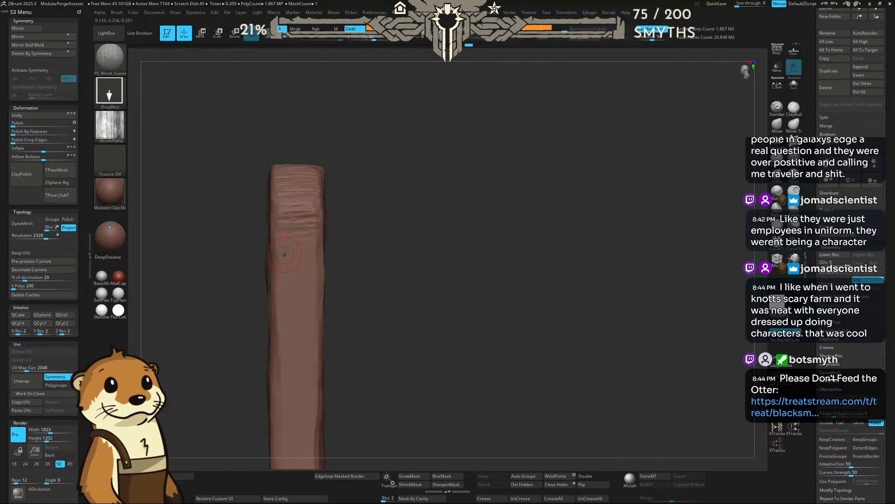
drag(284, 253, 282, 299)
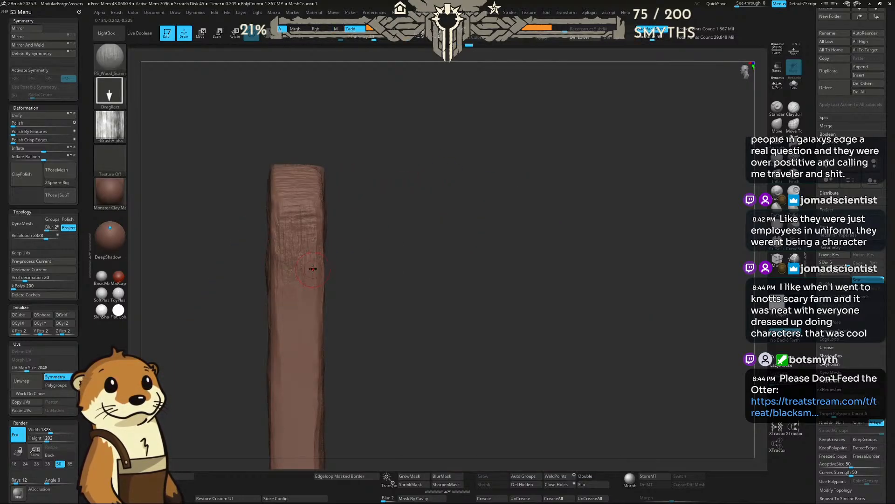
alt+drag(360, 295, 401, 227)
key(ctrl+z)
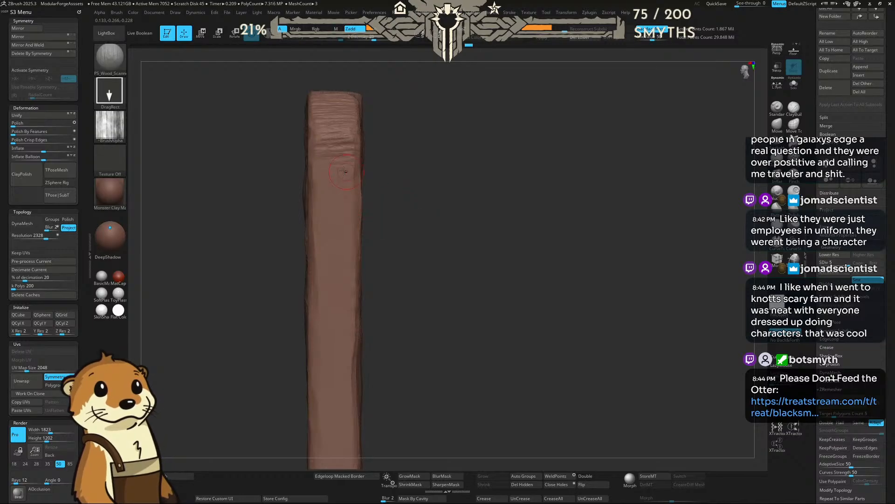
key(comma)
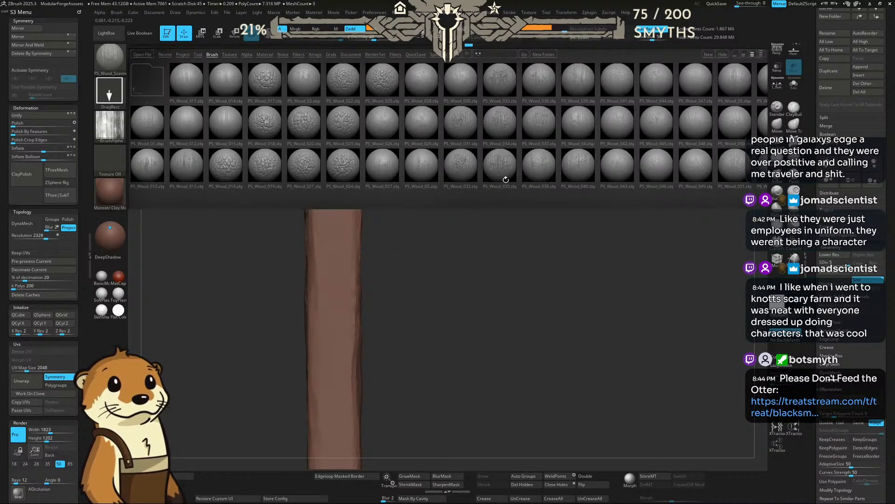
key(comma)
Step: Stamp scanned wood grain from the top end down through the upper section of Door_3's opposite, still bare broad face
shift+drag(430, 250, 458, 248)
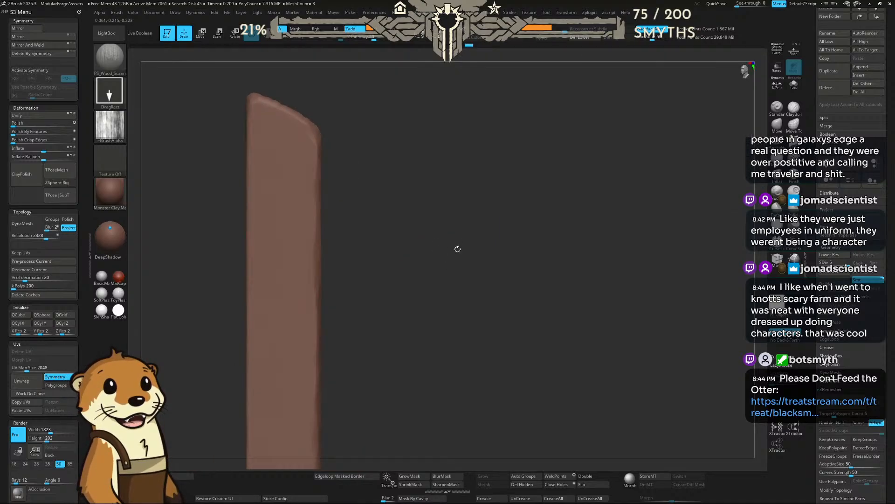
drag(268, 129, 265, 191)
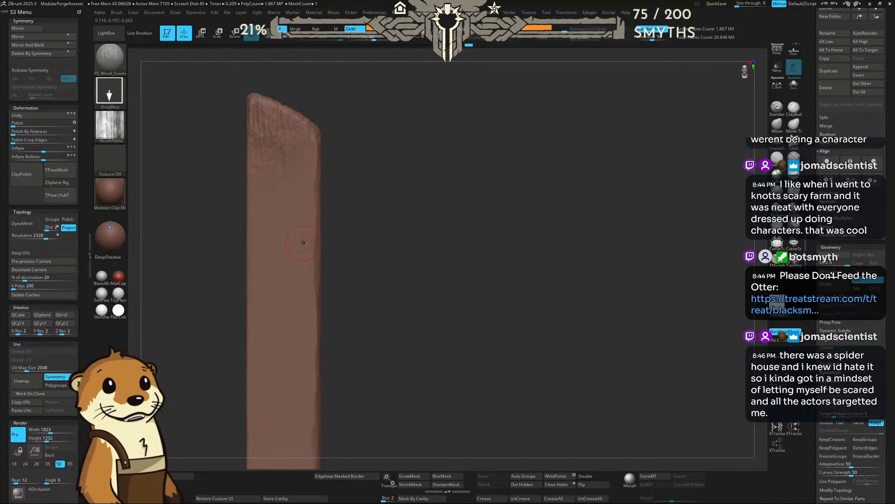
drag(287, 254, 303, 154)
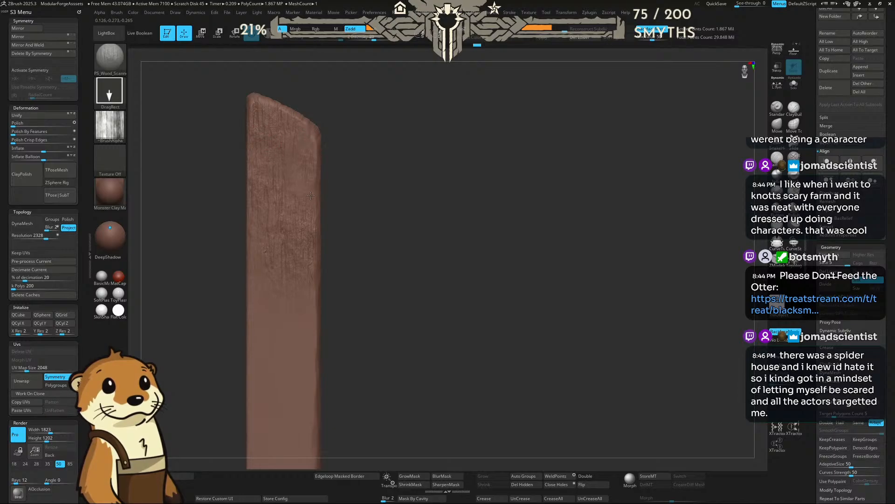
mouse_move(358, 227)
shift+mouse_down()
mouse_move(404, 232)
mouse_move(494, 176)
mouse_move(486, 179)
shift+mouse_up()
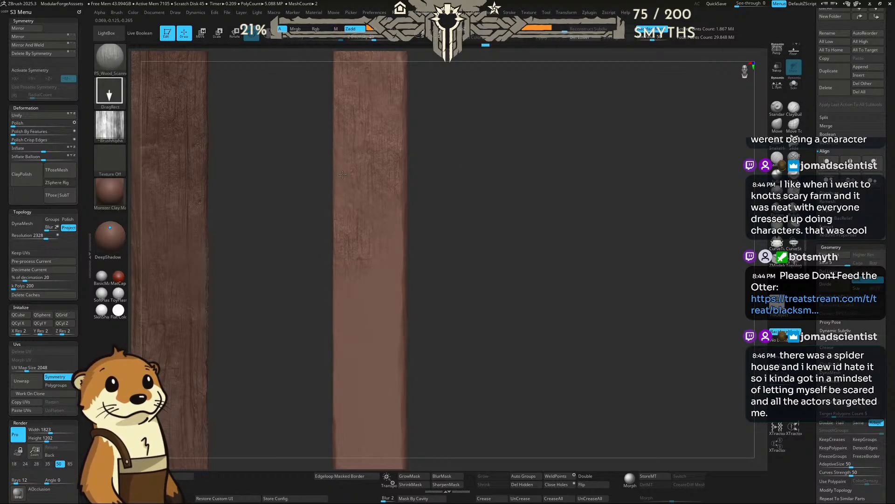
alt+drag(442, 205, 456, 141)
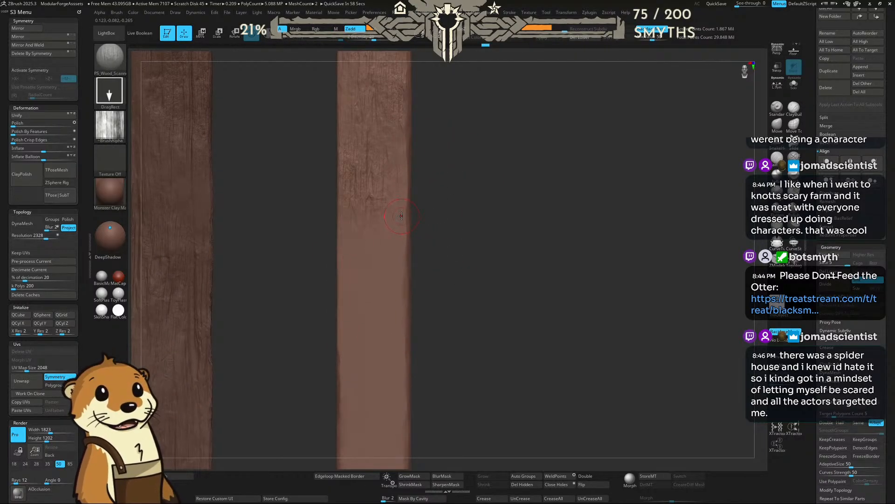
Step: Switch to another PS_Wood_Scanned brush and stamp separate grain patches along both edges of the middle section of Door_3's opposite face
key(b)
key(Escape)
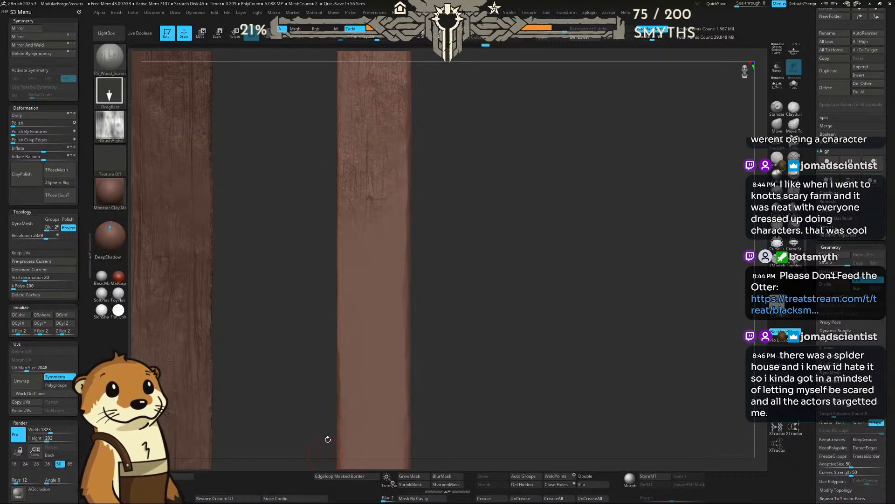
drag(397, 230, 394, 270)
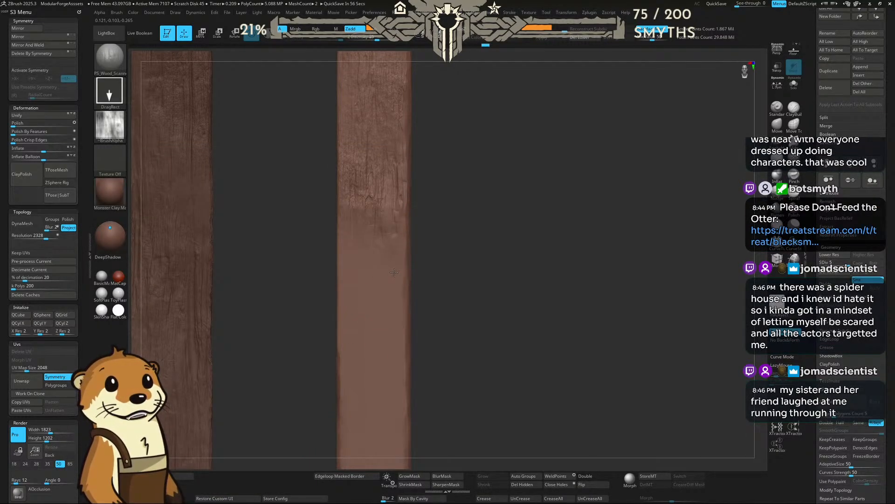
drag(399, 331, 402, 240)
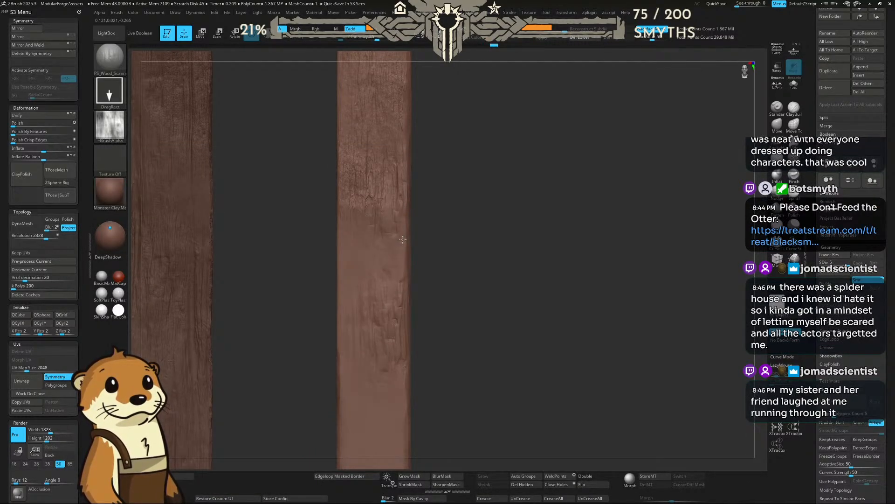
key(ctrl+z)
drag(342, 369, 335, 425)
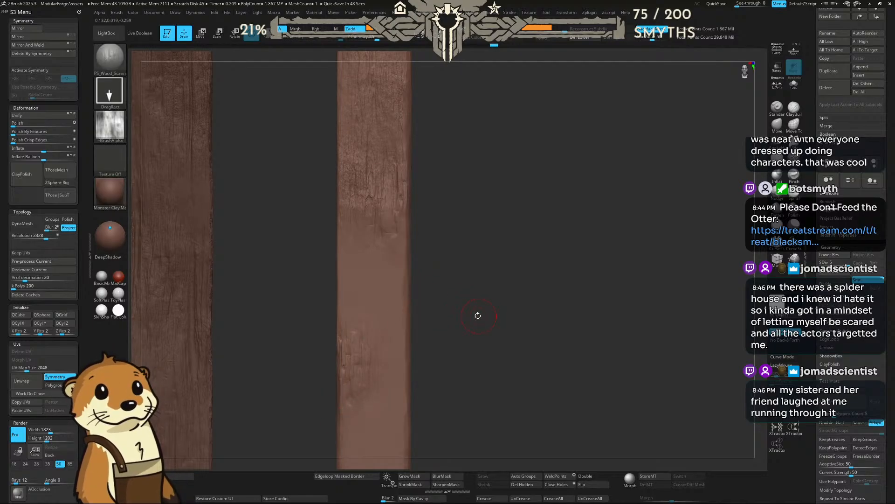
Step: Pick a different PS_Wood_Scanned brush, fill the gap between the middle patches and extend the grain further down Door_3's opposite face
key(b)
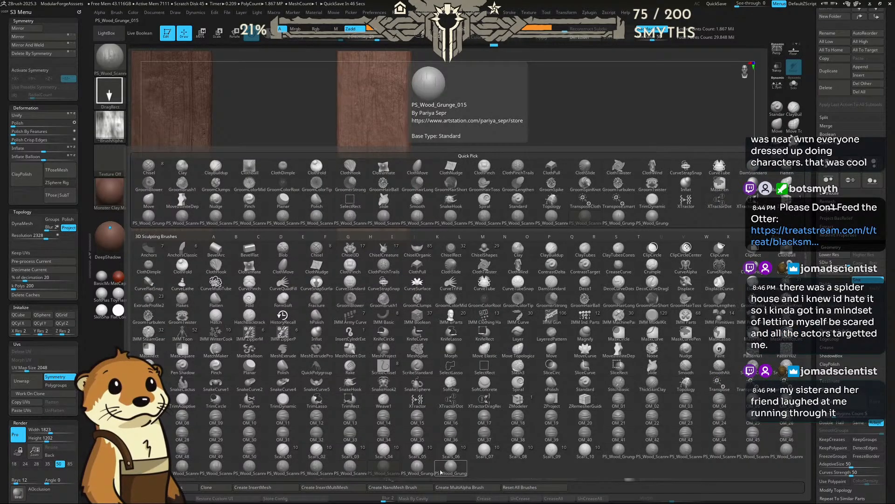
click(643, 452)
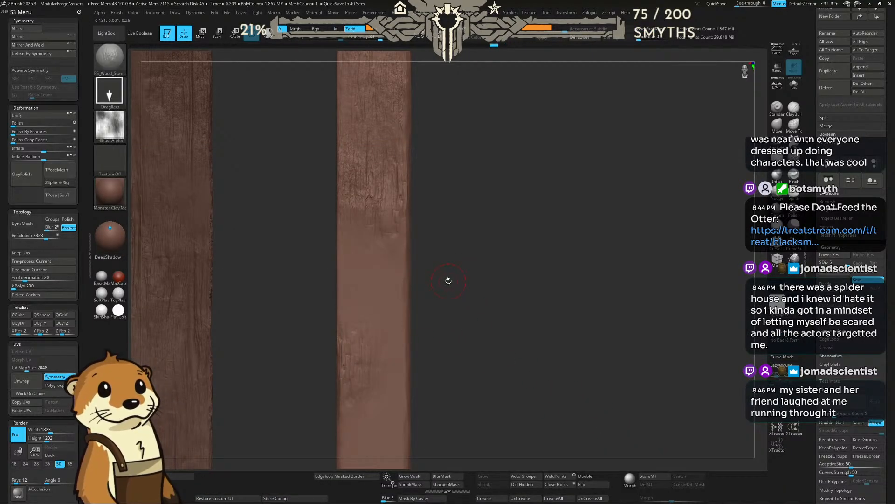
key(b)
click(696, 451)
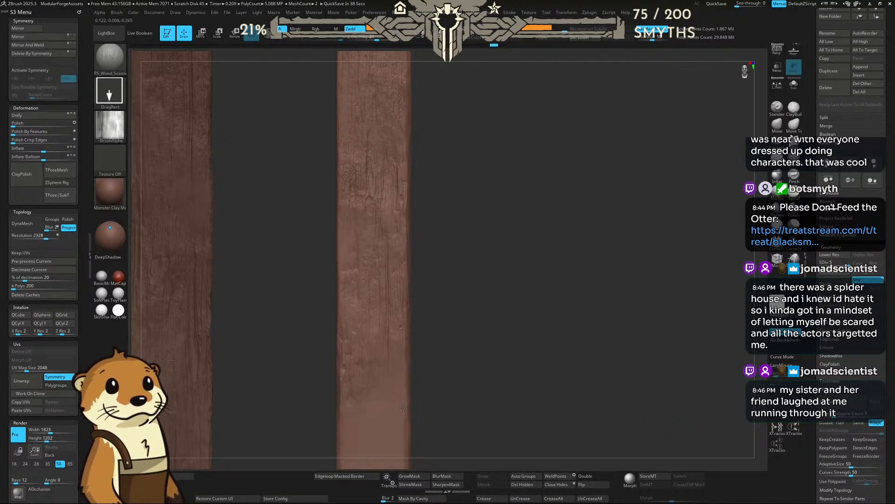
drag(403, 407, 404, 407)
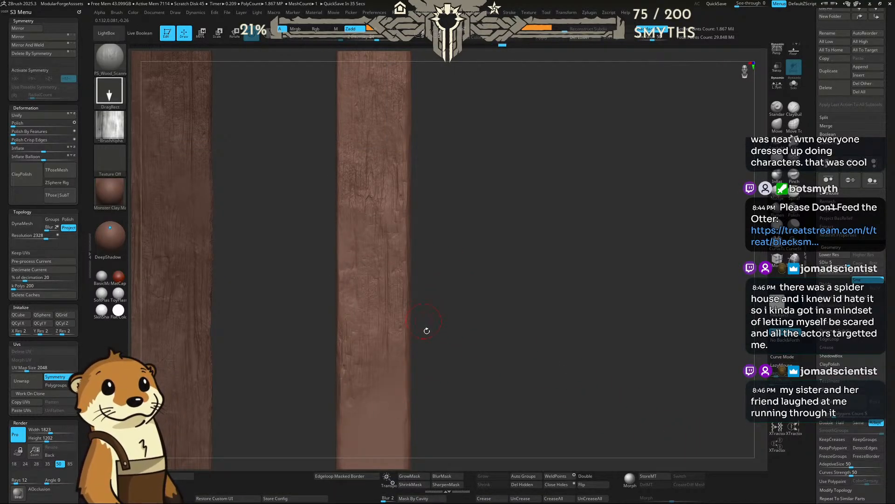
alt+drag(453, 393, 458, 238)
drag(370, 296, 348, 377)
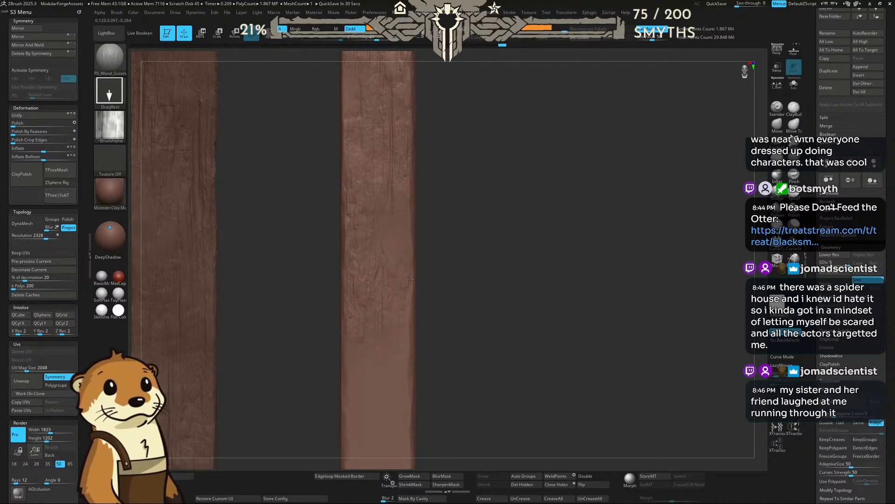
Step: Load another PS_Wood_Scanned brush from the LightBox brush library and cover the lower section of Door_3's opposite face down to its bottom end
alt+drag(432, 361, 436, 276)
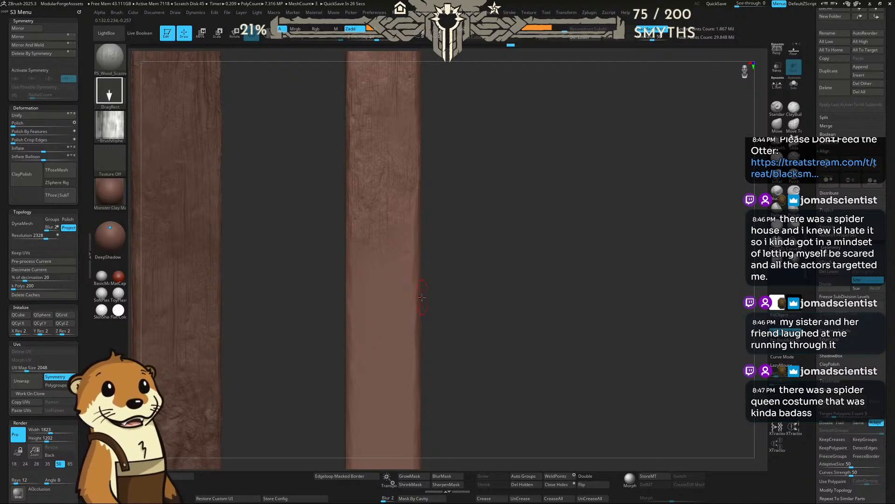
key(comma)
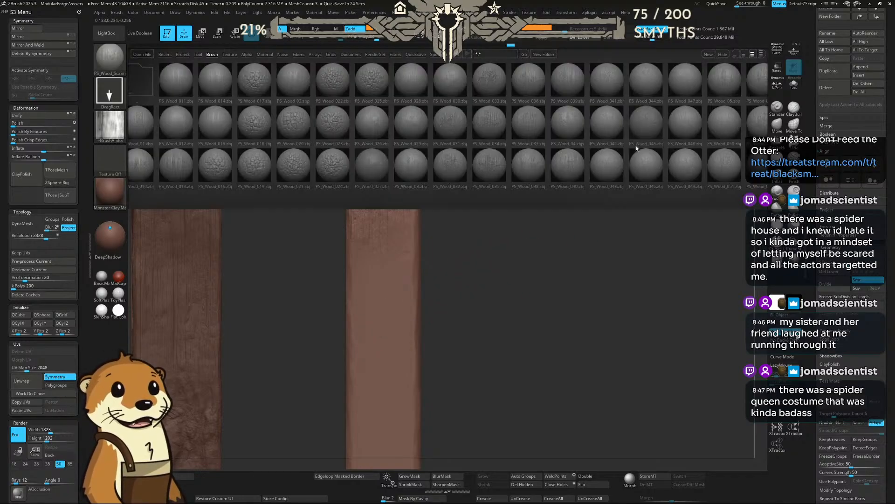
mouse_move(635, 148)
mouse_down()
mouse_move(356, 136)
mouse_move(303, 146)
mouse_up()
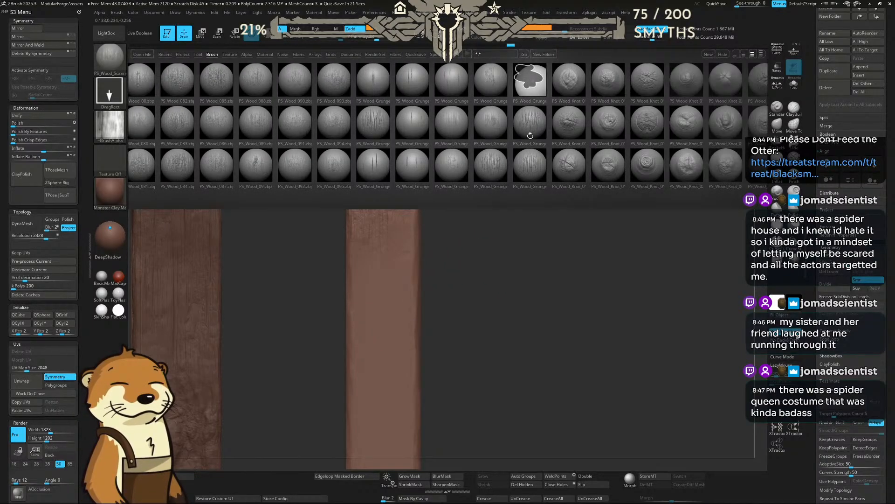
drag(532, 135, 426, 142)
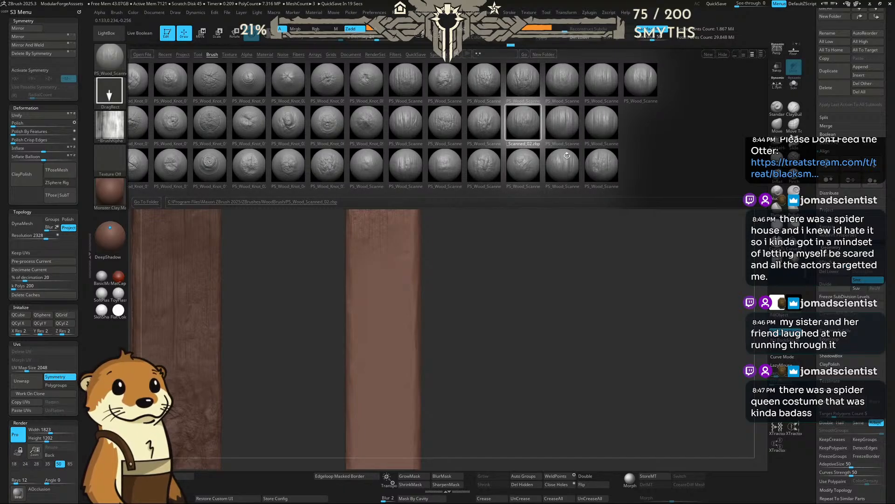
double_click(573, 85)
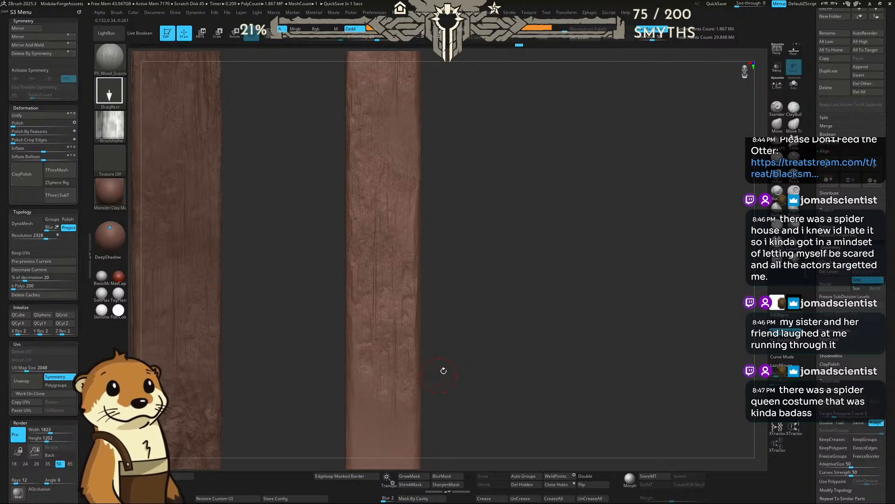
alt+drag(444, 371, 451, 236)
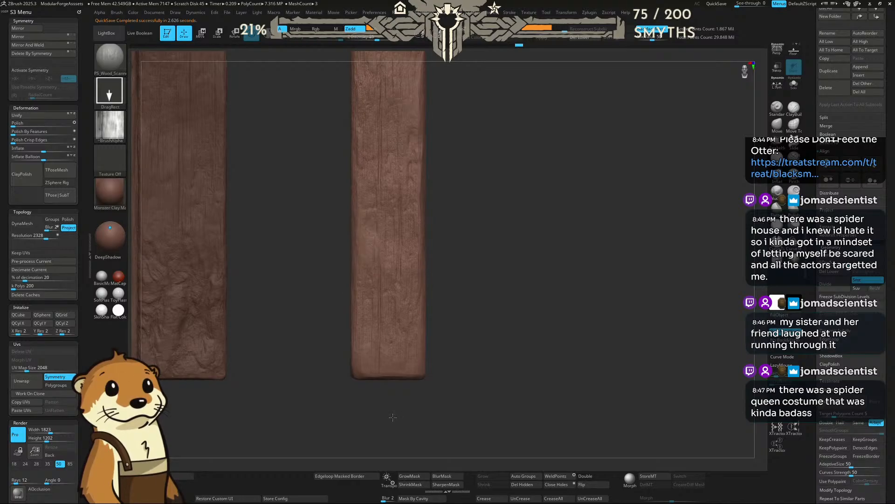
Step: Flatten the end-grain marks spilling over the top of Door_3's bare narrow side with the TrimDynamic brush
drag(434, 303, 488, 340)
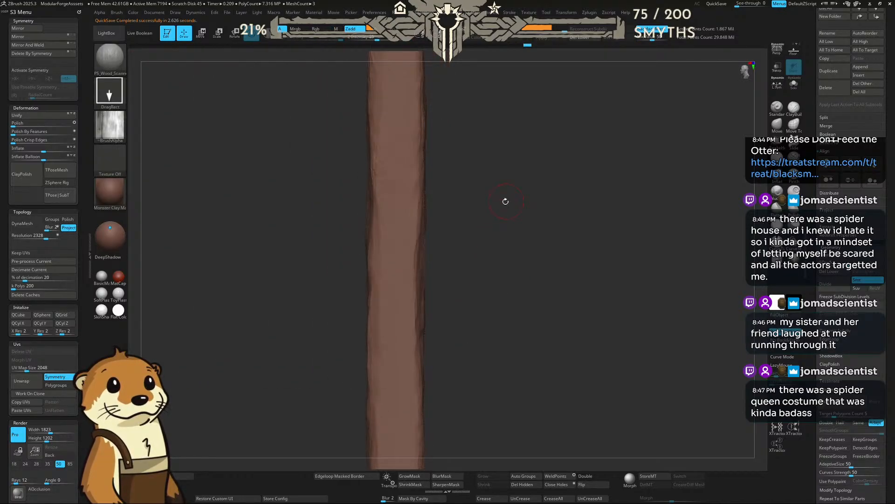
alt+drag(506, 200, 449, 357)
drag(459, 214, 449, 133)
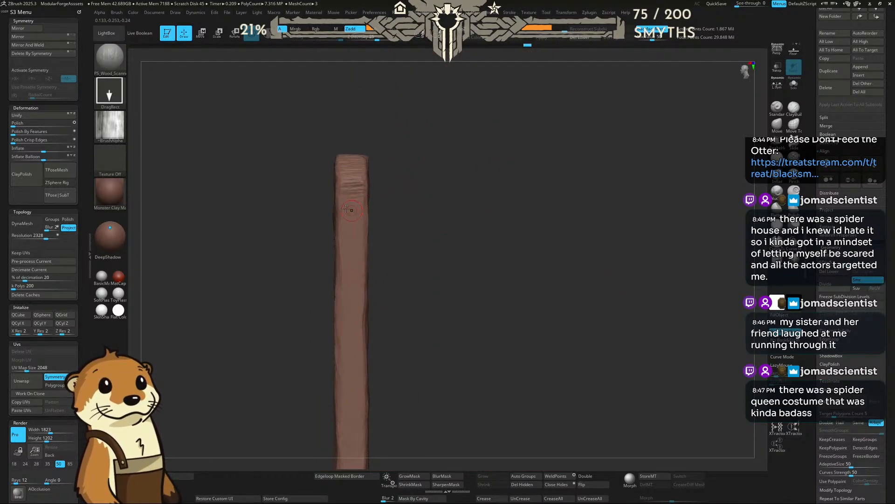
key(b)
key(t)
key(d)
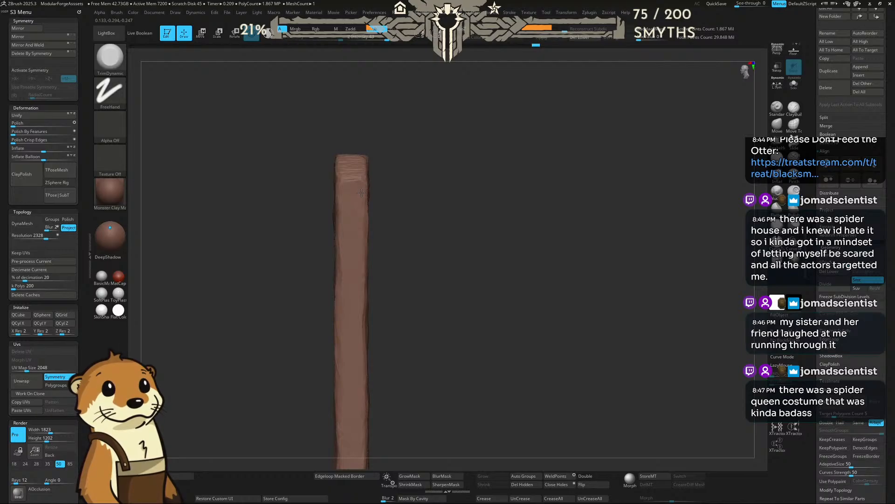
key(b)
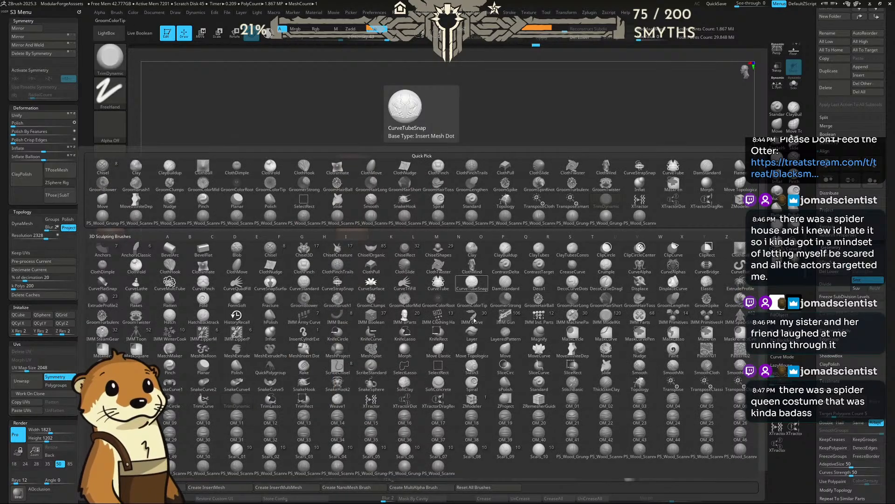
click(338, 464)
shift+drag(391, 247, 345, 250)
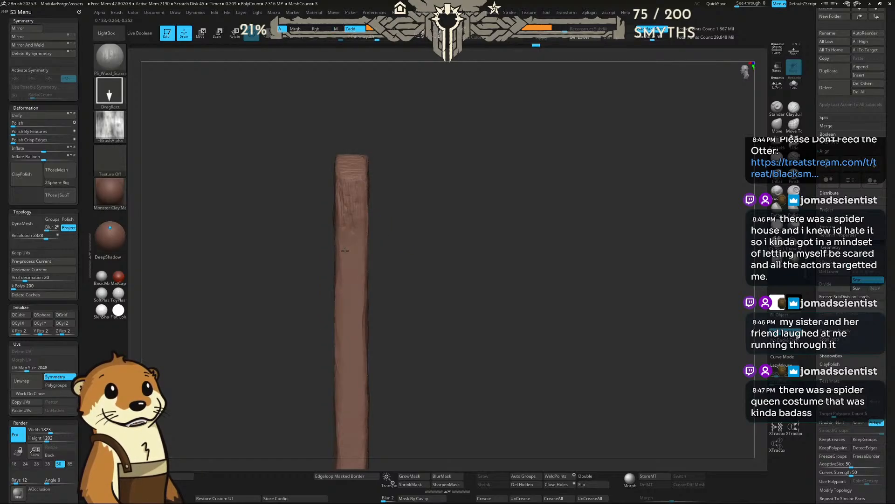
key(ctrl+z)
Step: Pick a different PS_Wood_Scanned brush, undo its first test stamp, then cover Door_3's narrow side with grain from top to bottom
key(b)
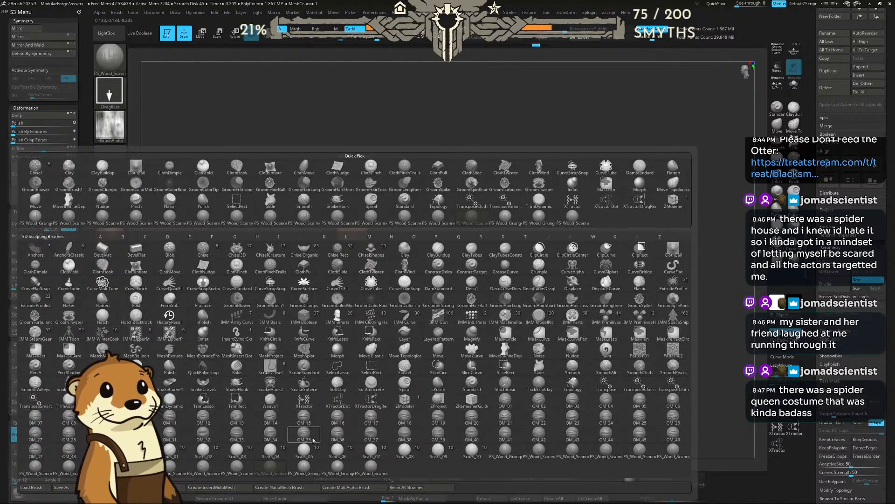
click(247, 469)
drag(350, 205, 347, 265)
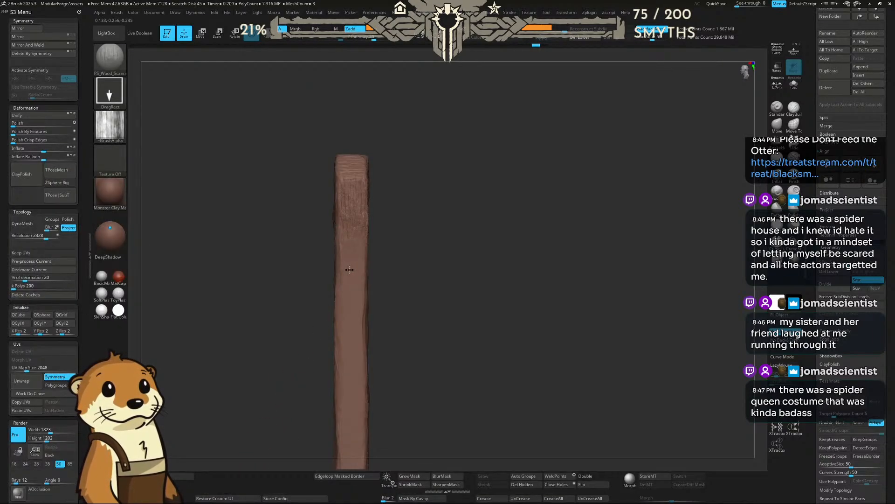
key(ctrl+z)
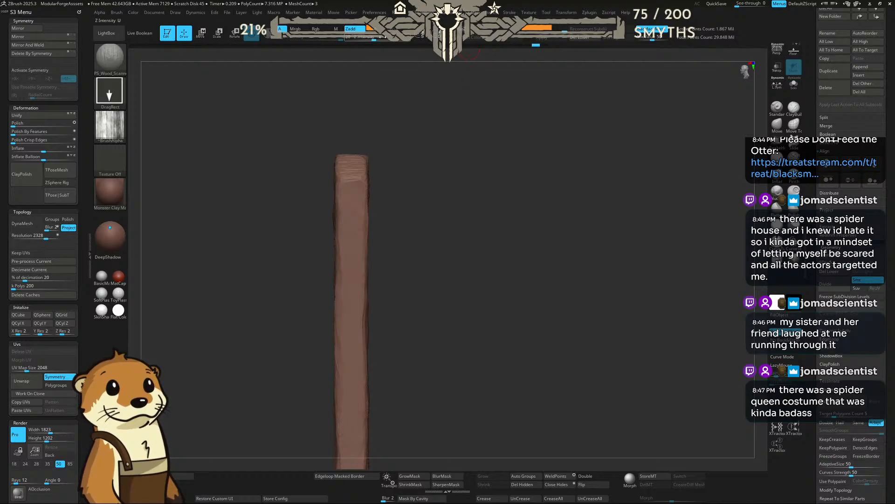
drag(348, 220, 347, 381)
alt+drag(422, 400, 440, 244)
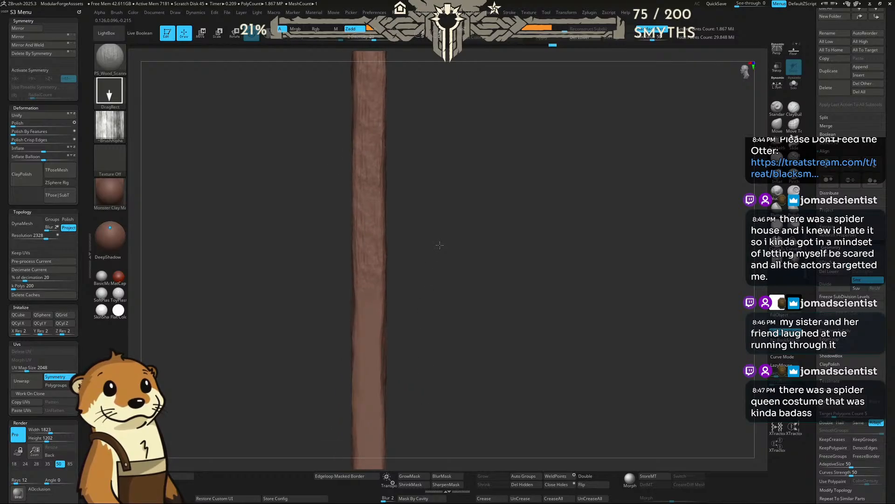
drag(368, 252, 371, 322)
alt+drag(387, 388, 402, 291)
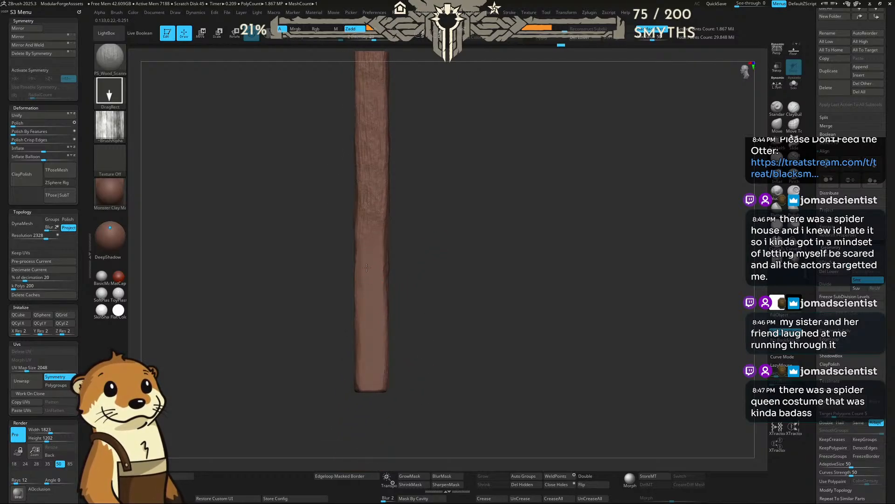
drag(368, 364, 372, 402)
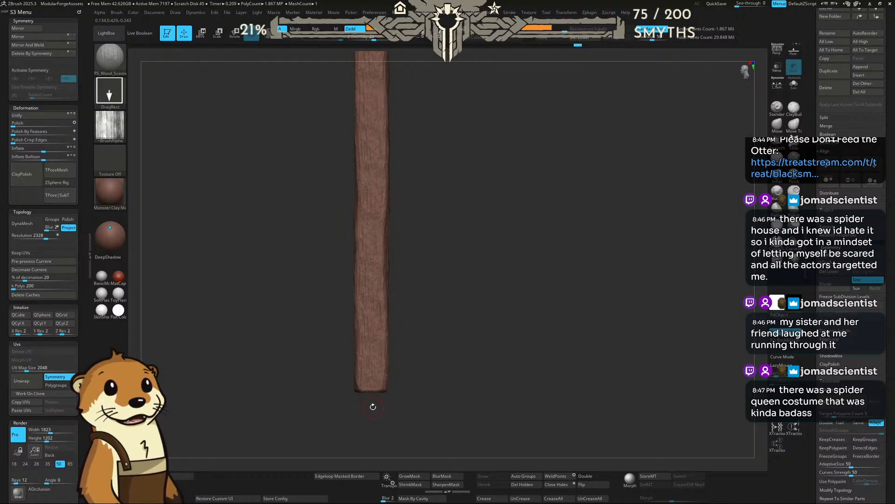
Step: Stamp the same scanned wood grain along Door_3's other narrow side from its top end down to the bottom
drag(442, 316, 470, 302)
drag(545, 253, 553, 234)
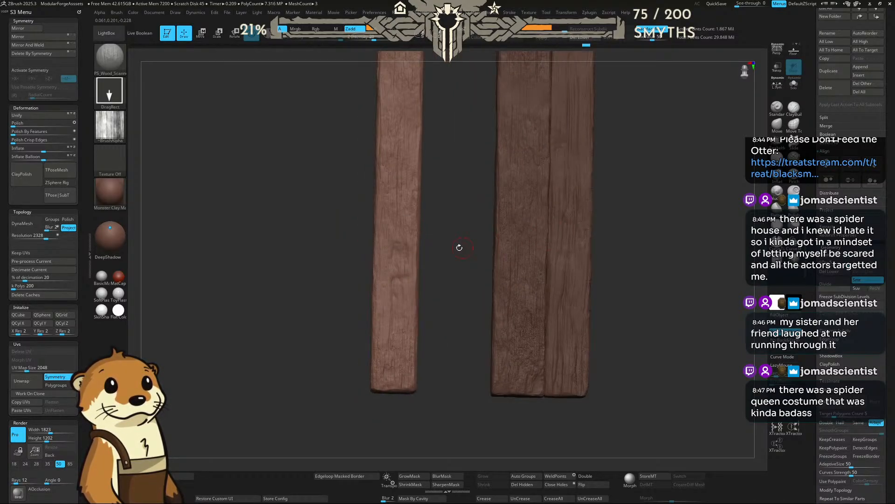
drag(459, 247, 639, 214)
shift+drag(572, 212, 357, 177)
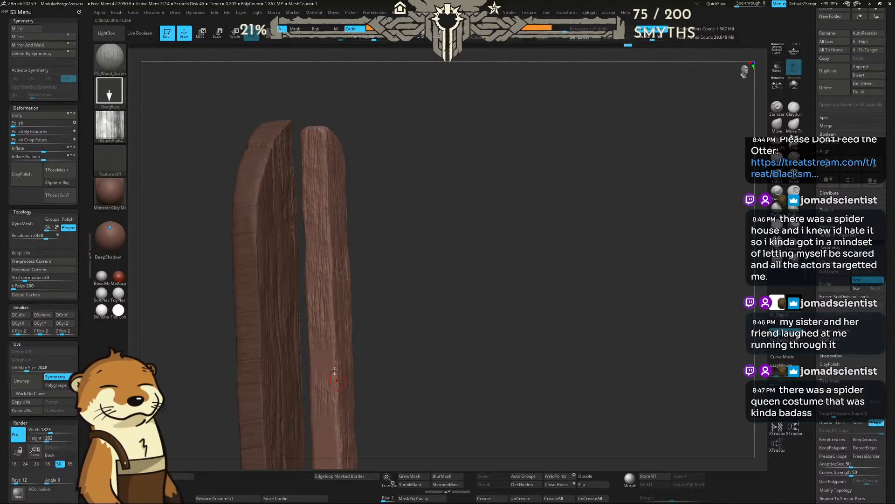
alt+drag(388, 355, 349, 260)
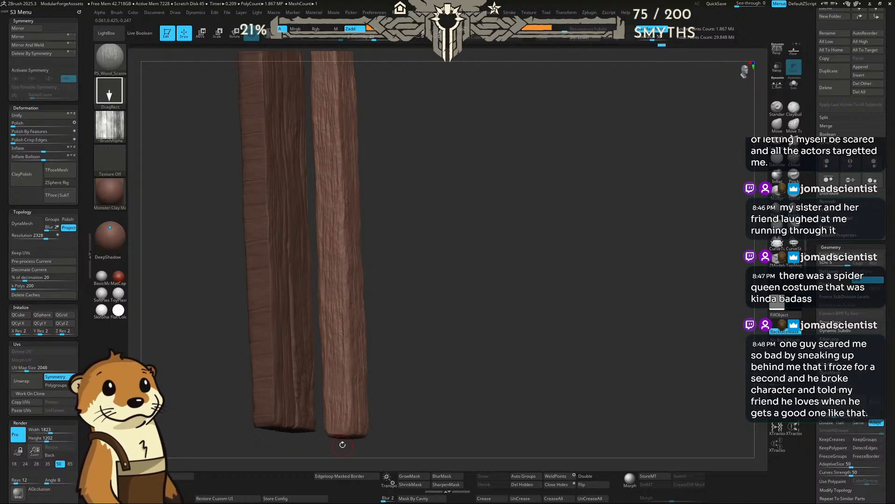
drag(387, 372, 427, 279)
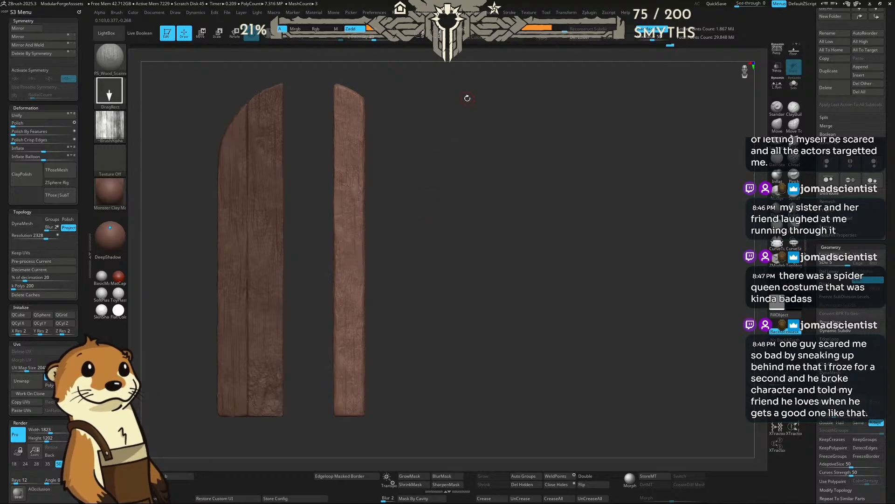
Step: Switch to a PS_Wood_Grunge brush and stamp long vertical cracks into the middle and lower sections of Door_3's broad faces
drag(430, 152, 401, 138)
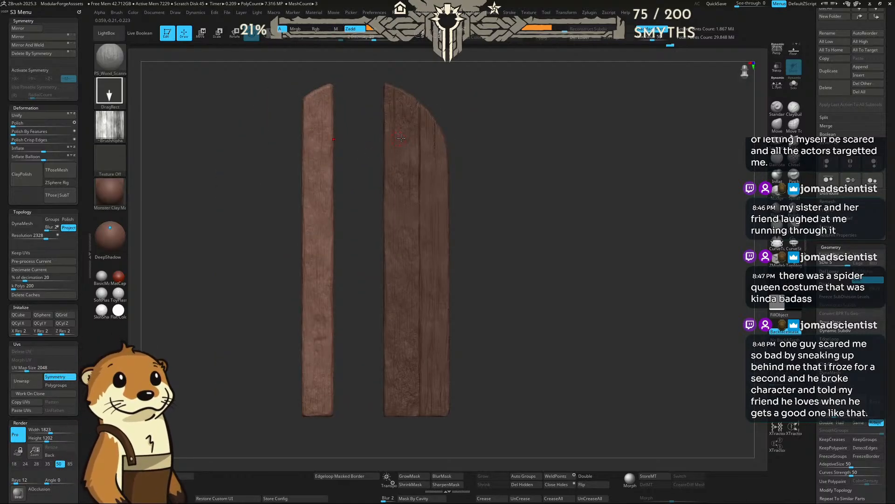
alt+drag(470, 134, 384, 205)
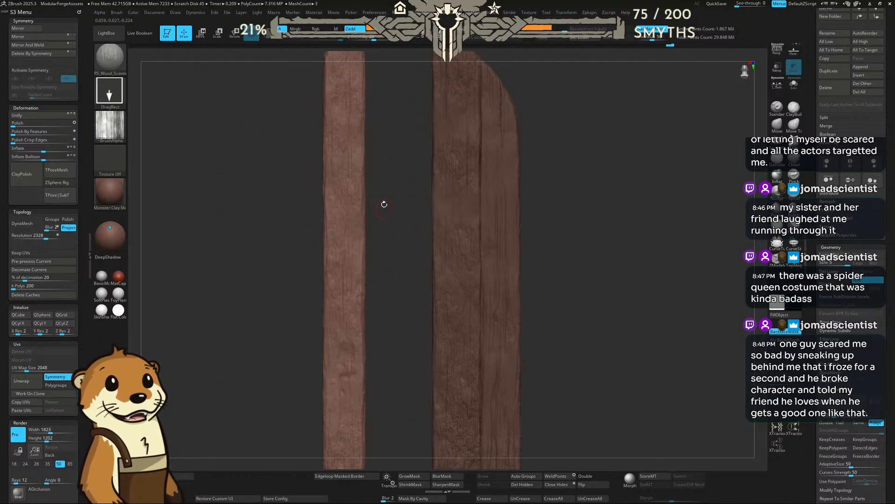
key(b)
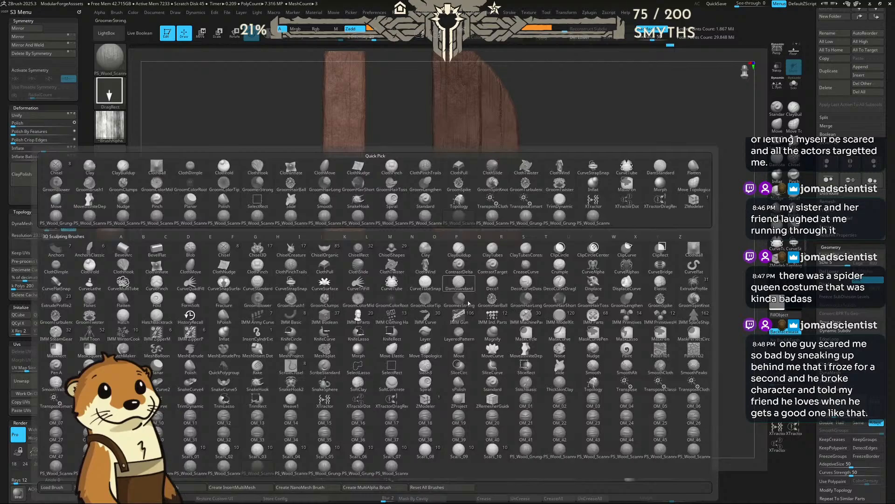
click(535, 452)
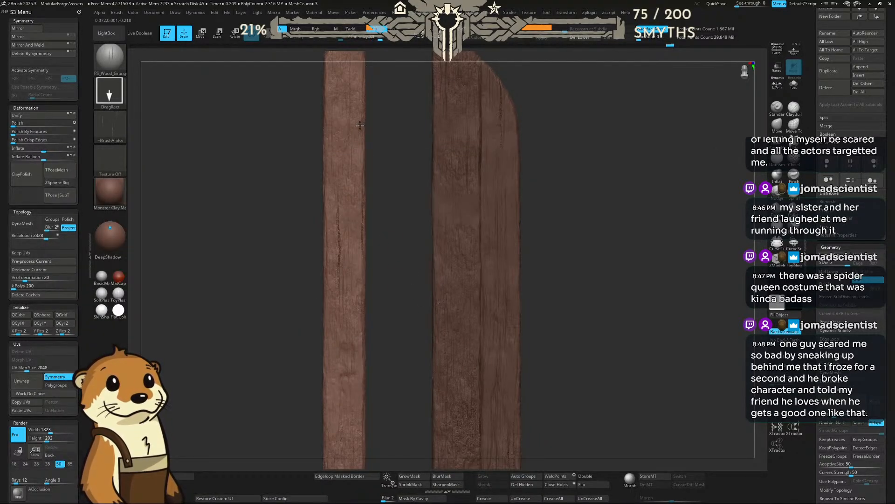
drag(412, 164, 383, 101)
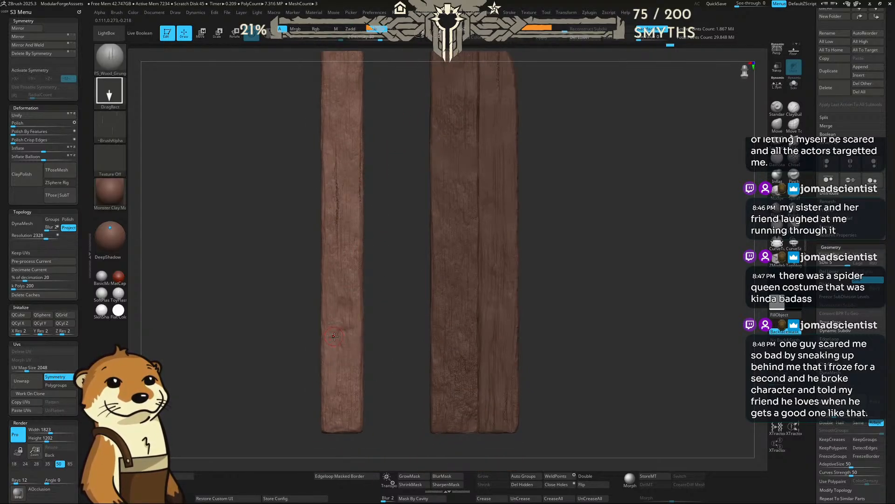
drag(353, 362, 352, 402)
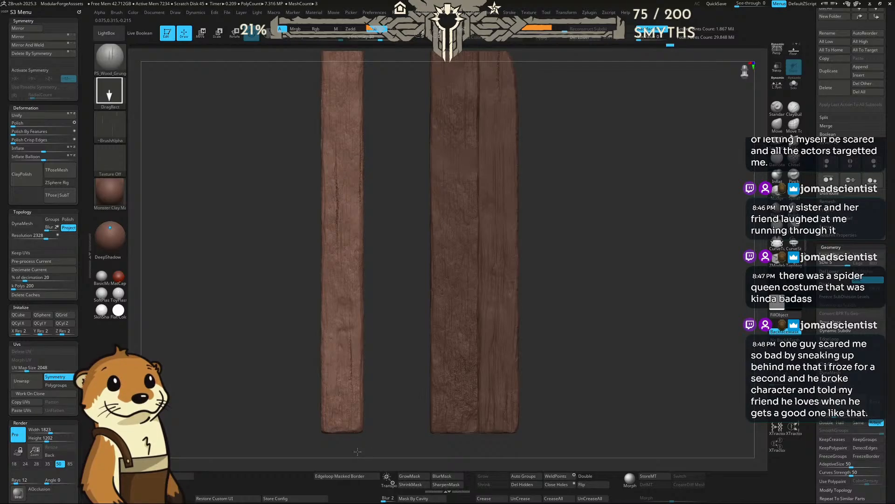
drag(357, 451, 358, 444)
shift+drag(413, 273, 394, 274)
shift+drag(516, 246, 522, 249)
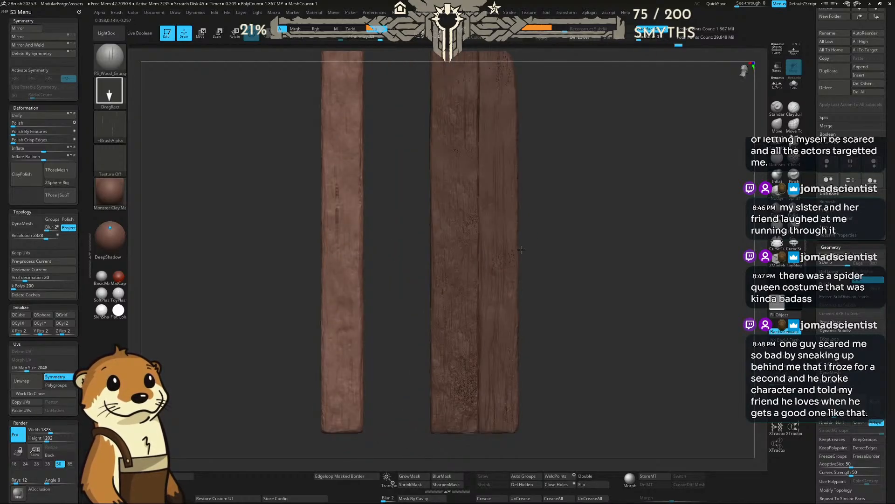
drag(394, 226, 350, 204)
shift+drag(471, 196, 539, 132)
Step: Make the hidden planks Door_4 and Door_2 visible again and select the still bare Door_2
drag(809, 122, 806, 195)
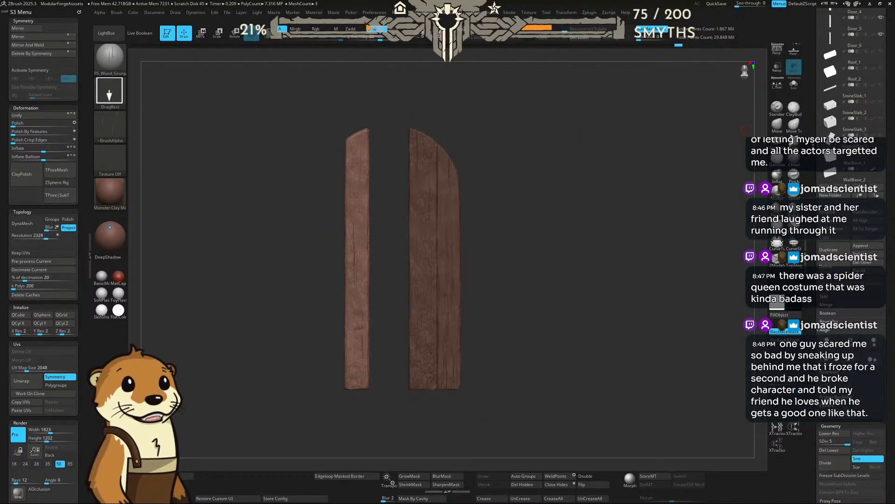
drag(813, 144, 813, 193)
click(881, 50)
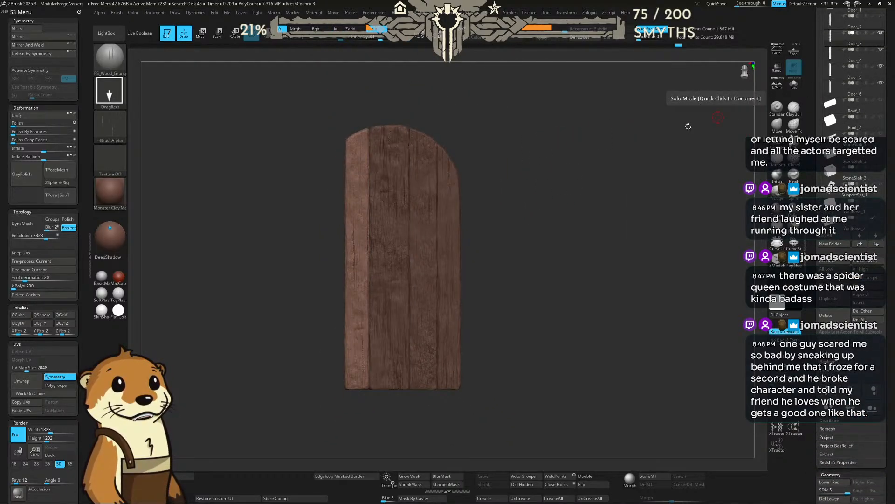
click(881, 16)
alt+click(346, 240)
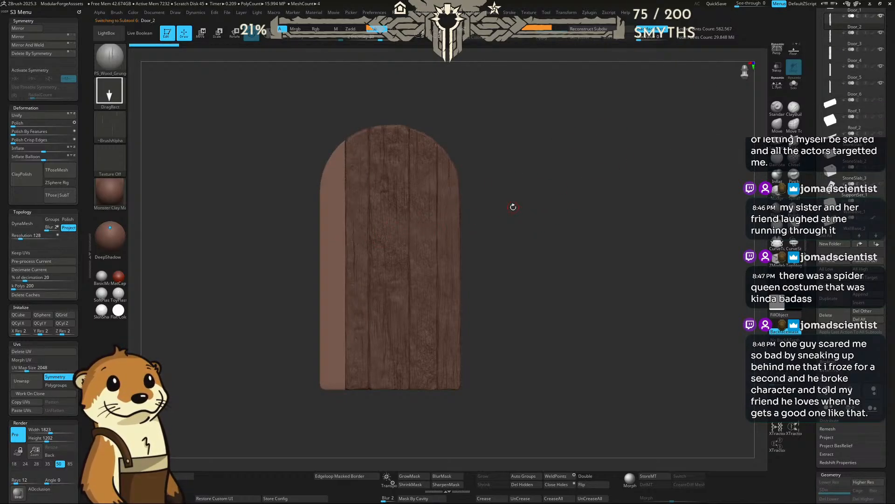
key(f)
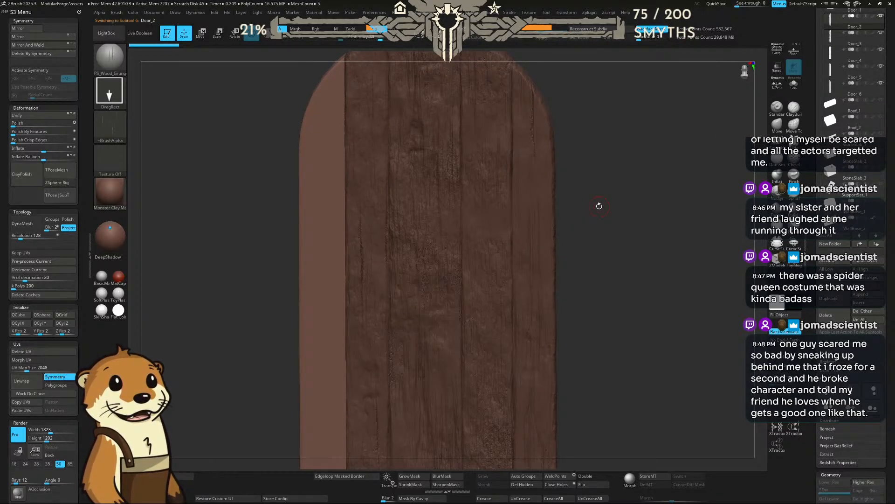
alt+drag(599, 206, 588, 177)
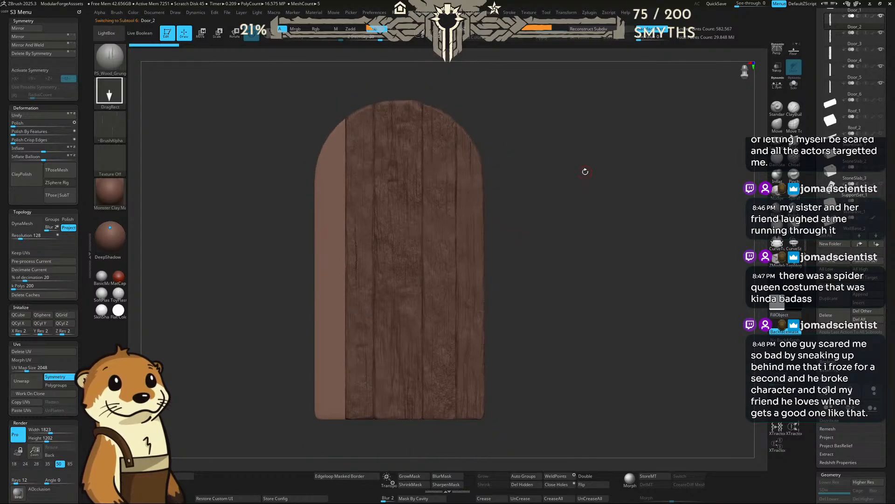
Step: Select Door_4 and examine its wood detail against the neighbouring planks of the assembled door
alt+click(389, 115)
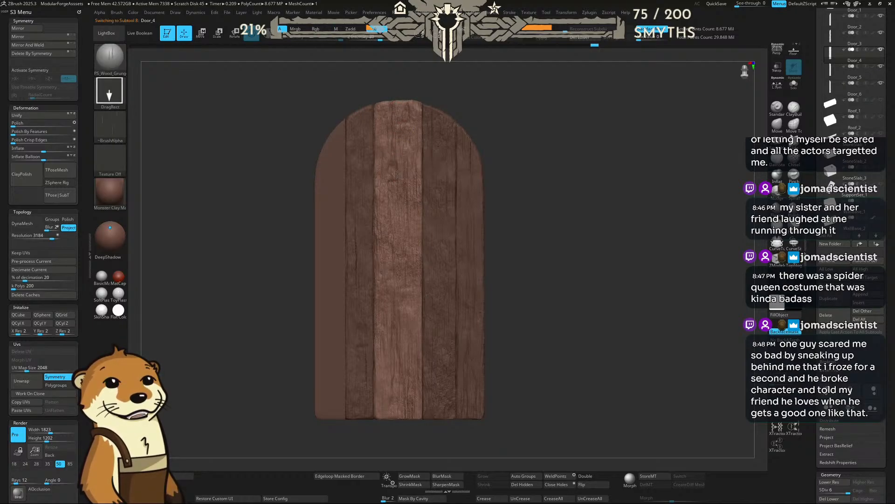
ctrl+right_drag(483, 88, 534, 101)
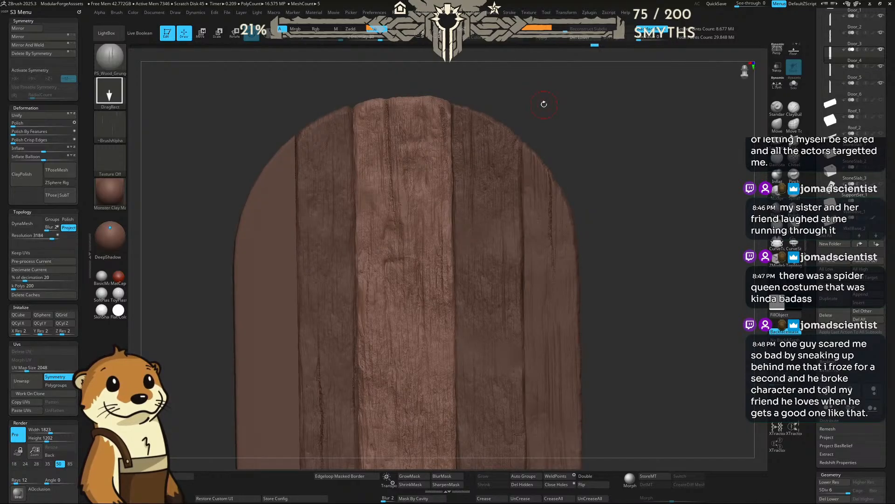
scroll(544, 104, down, 3)
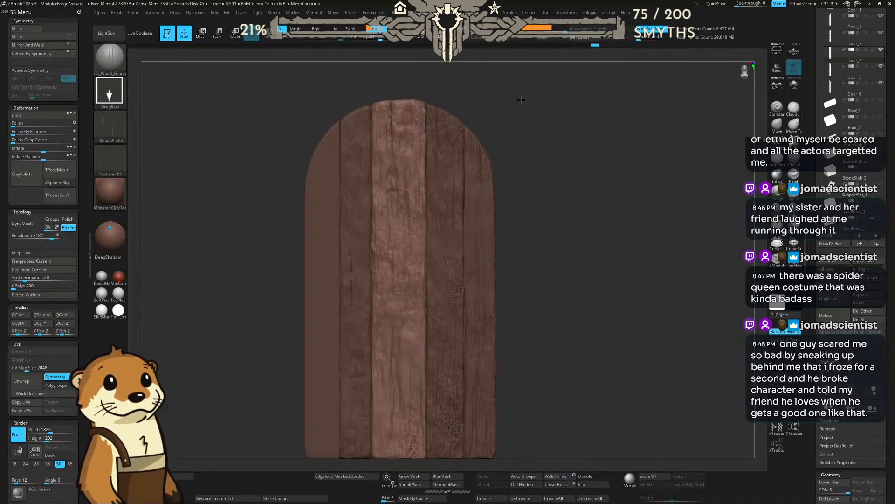
alt+drag(541, 198, 539, 175)
Step: Select the bare outer plank Door_2 and hide the adjacent plank Door_3
alt+click(332, 216)
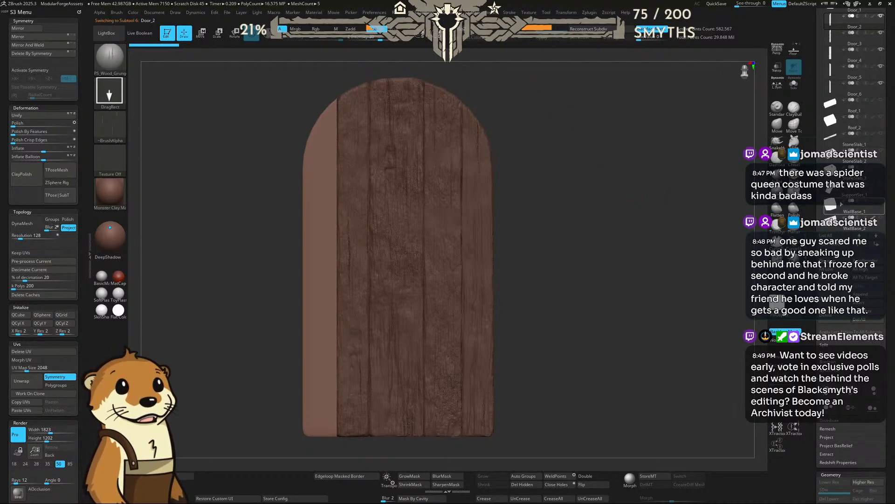
click(881, 42)
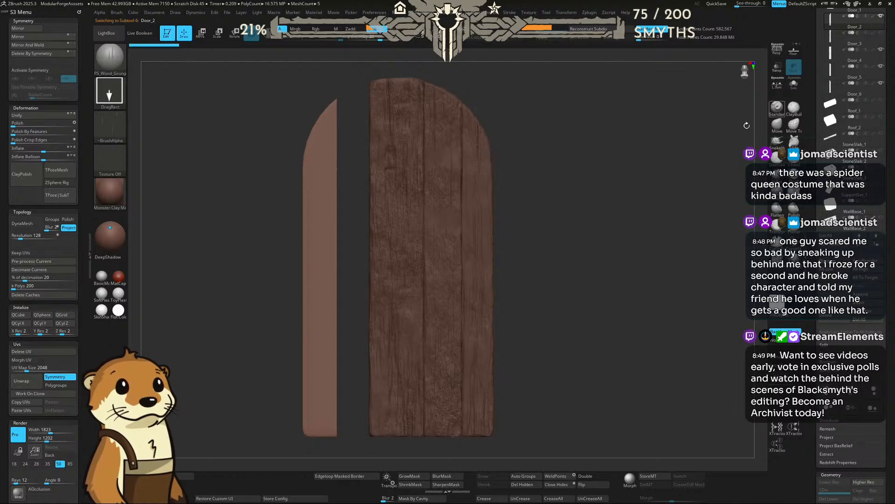
click(808, 261)
Step: Remesh Door_2 with DynaMesh at a resolution of 1456
scroll(822, 441, down, 5)
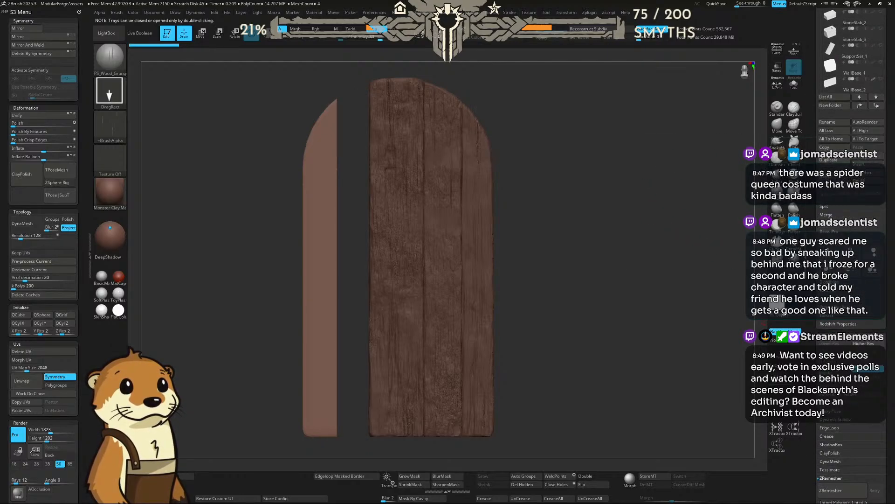
scroll(822, 441, down, 5)
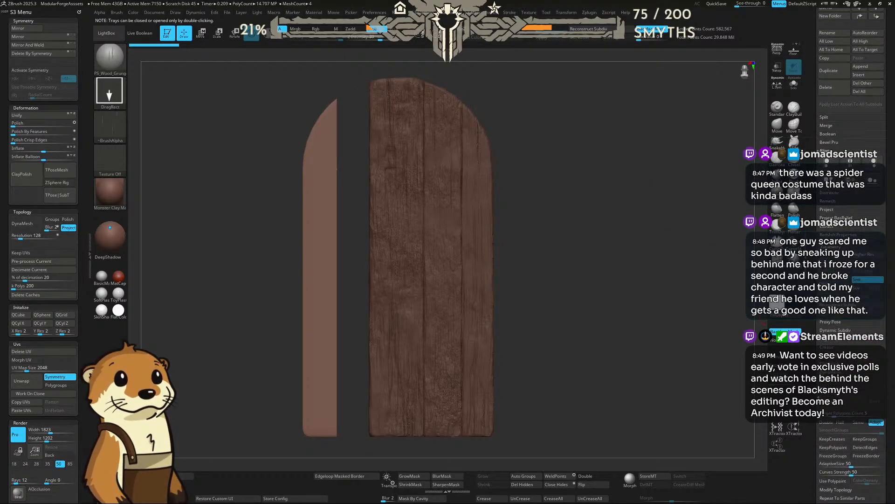
scroll(816, 454, down, 2)
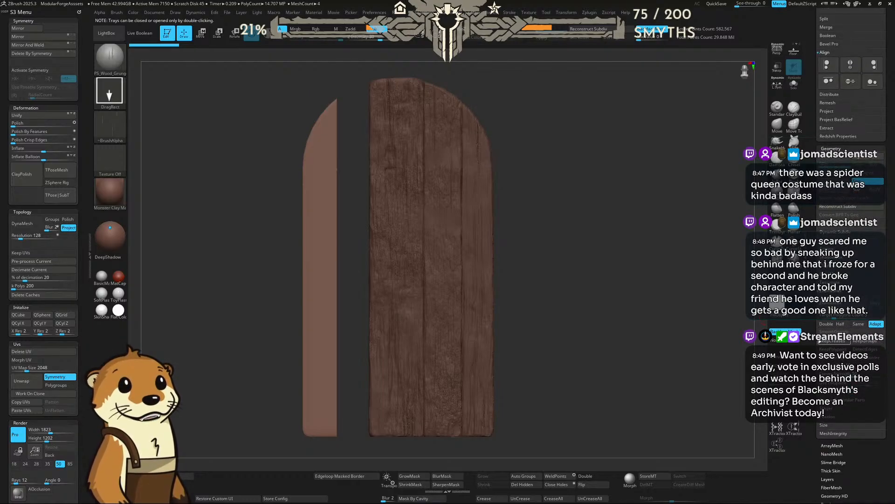
scroll(812, 343, down, 2)
scroll(813, 343, up, 10)
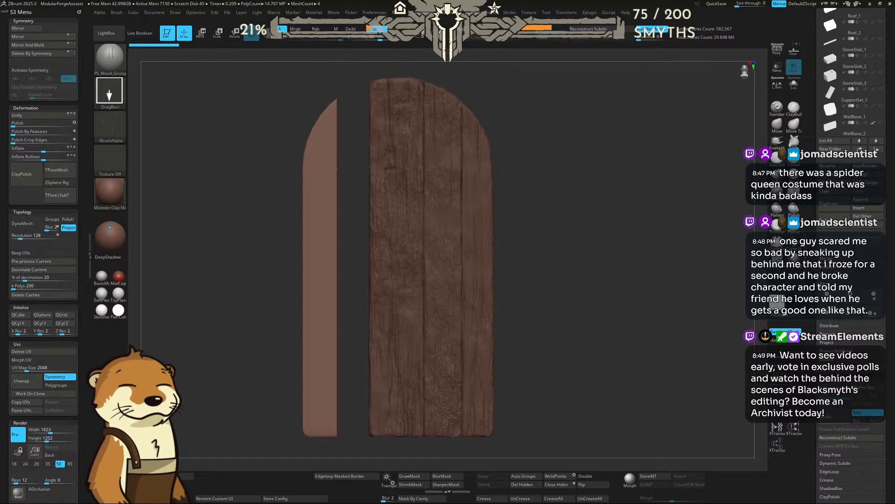
scroll(821, 373, down, 2)
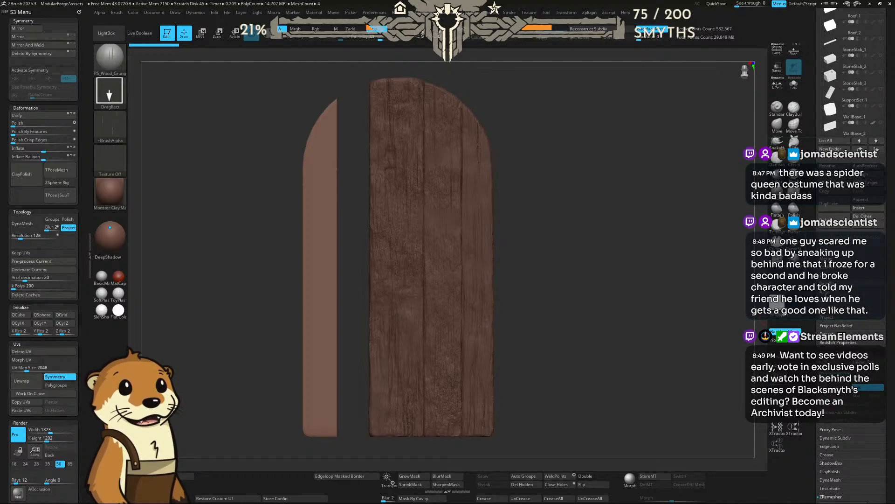
scroll(851, 251, down, 3)
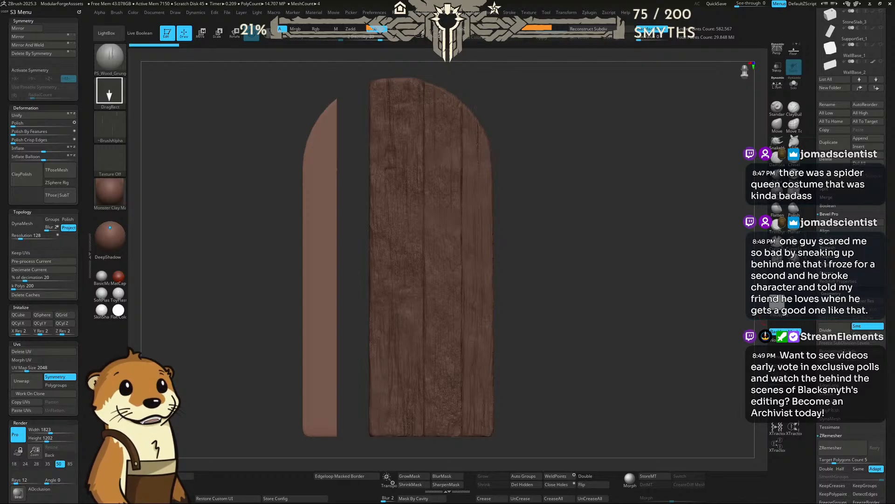
click(830, 418)
click(835, 430)
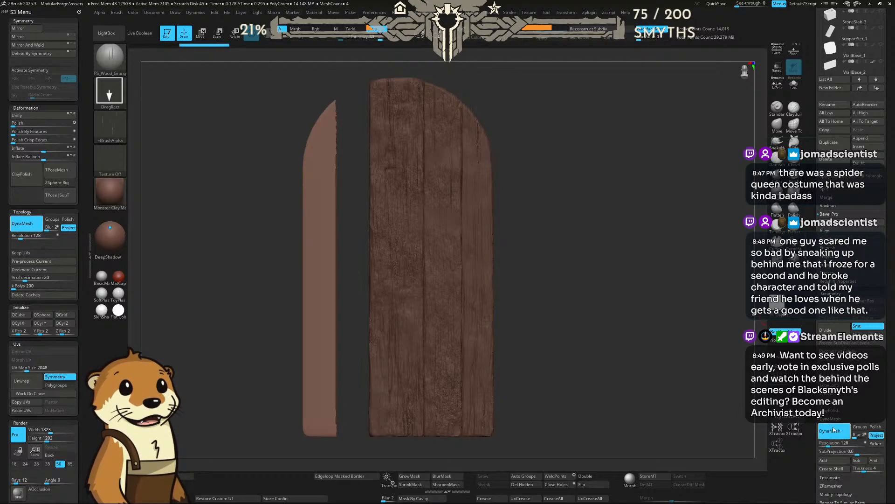
key(ctrl+z)
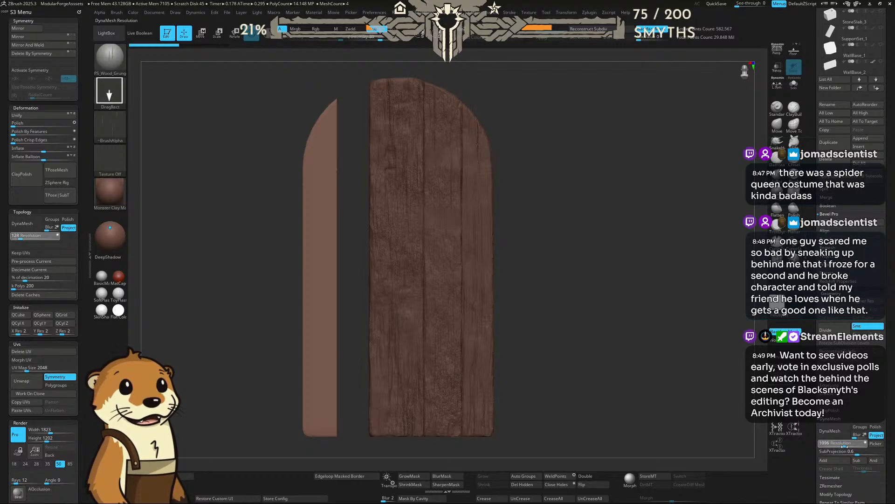
drag(845, 446, 847, 447)
click(835, 433)
drag(583, 298, 634, 286)
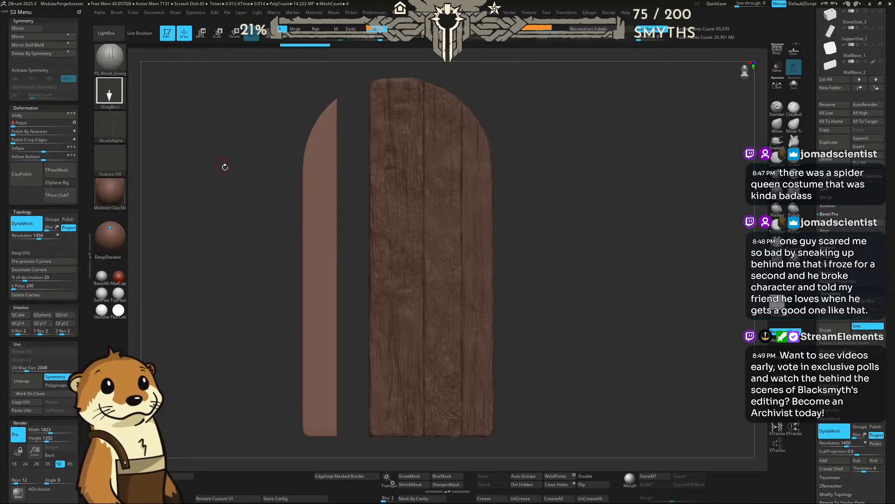
mouse_move(224, 166)
mouse_down()
mouse_move(221, 196)
mouse_move(233, 176)
mouse_up()
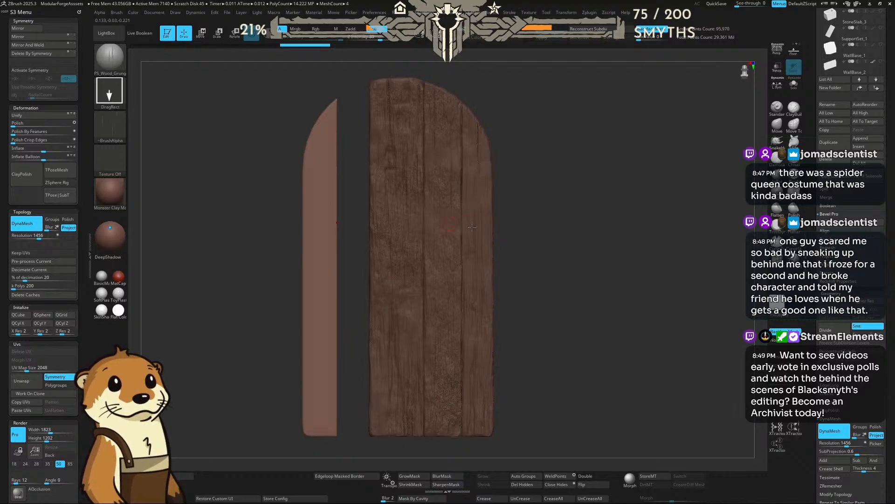
Step: Retopologize the dynameshed Door_2 plank with ZRemesher
click(838, 436)
drag(845, 438, 845, 382)
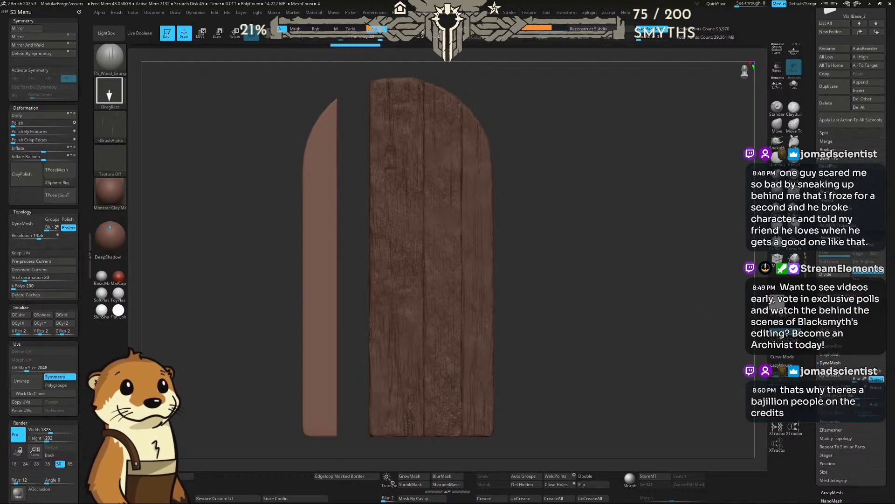
click(831, 430)
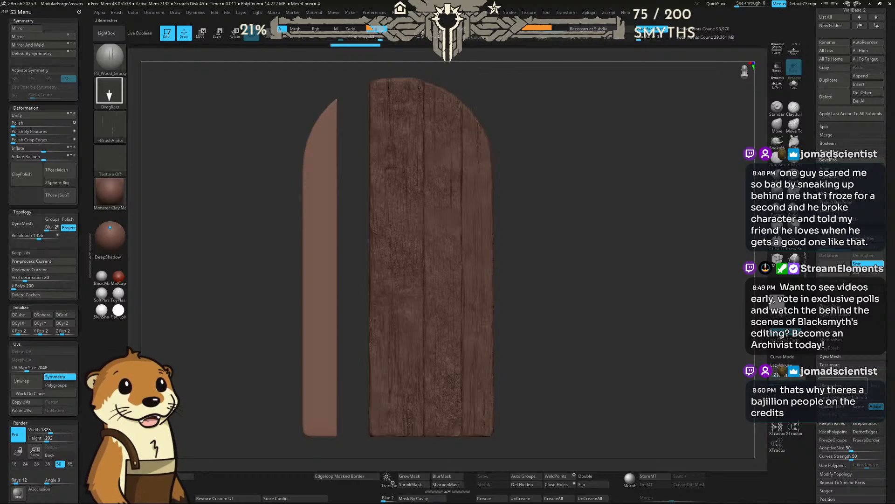
click(835, 385)
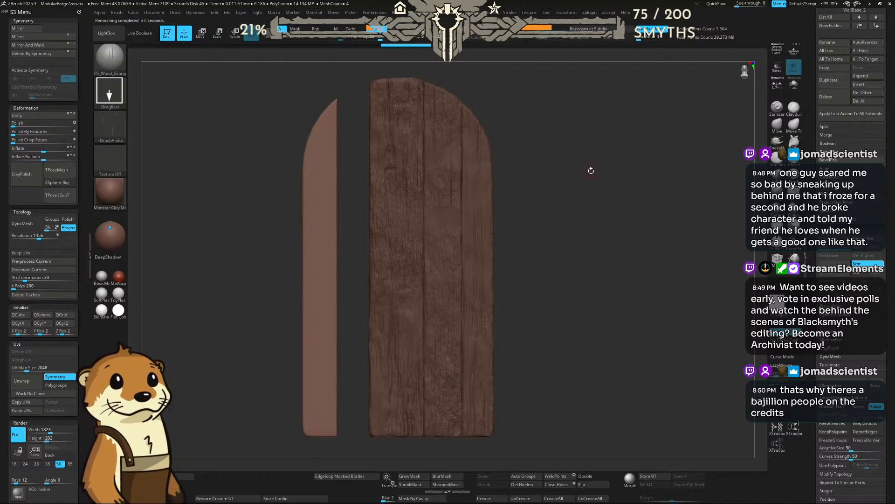
drag(589, 170, 643, 227)
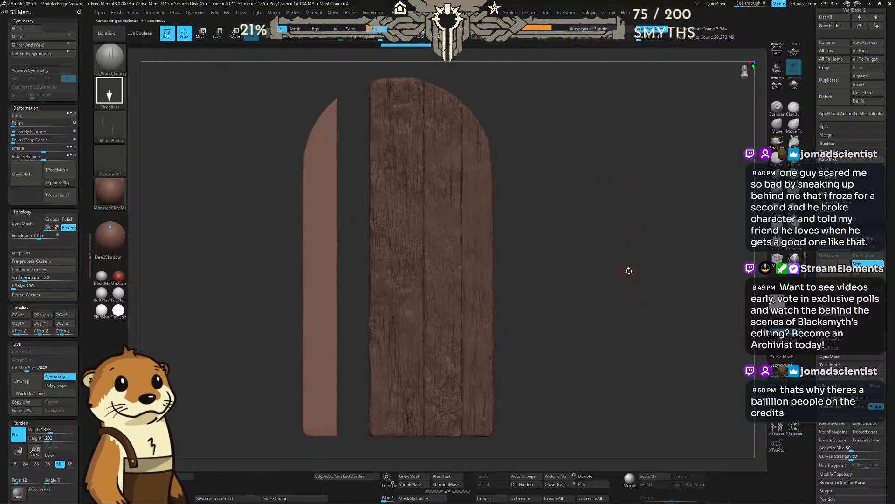
Step: Subdivide the retopologized Door_2 five times to prepare it for fine surface detail
key(ctrl)
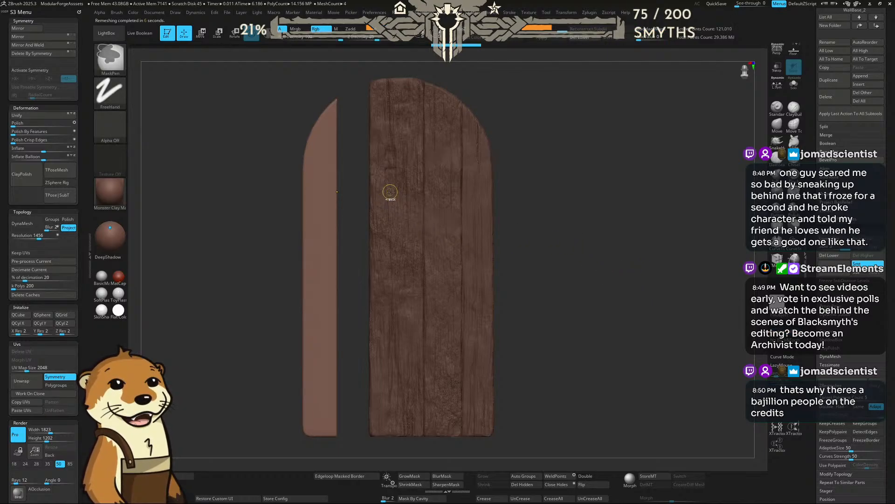
key(ctrl+d)
key(ctrl+d)
key(ctrl+d)
key(ctrl+d)
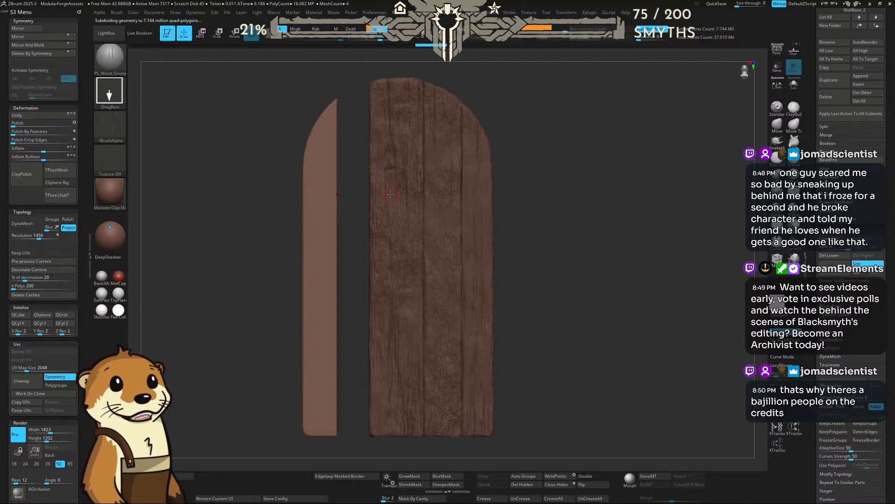
Step: Switch to the TrimDynamic brush, adjust its settings and wear down the sharp edge along Door_2's outer curved side
mouse_move(350, 124)
mouse_down()
mouse_move(364, 156)
mouse_move(419, 130)
mouse_move(451, 204)
mouse_up()
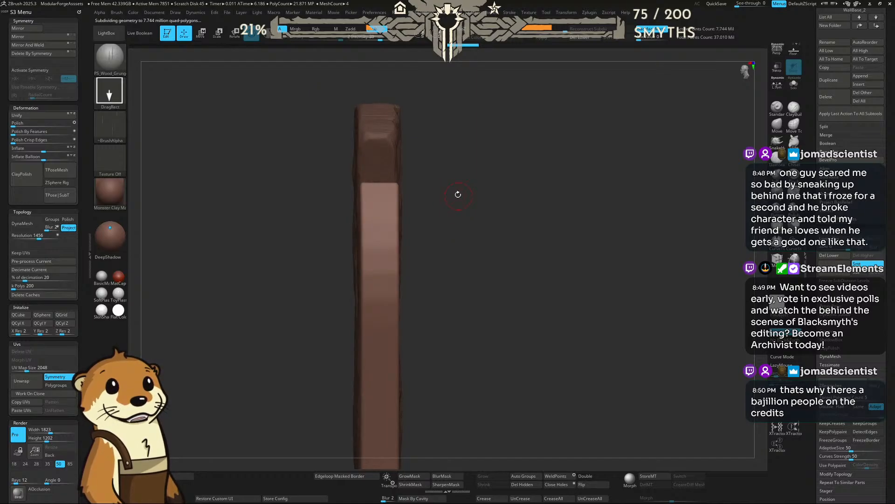
key(b)
key(t)
key(d)
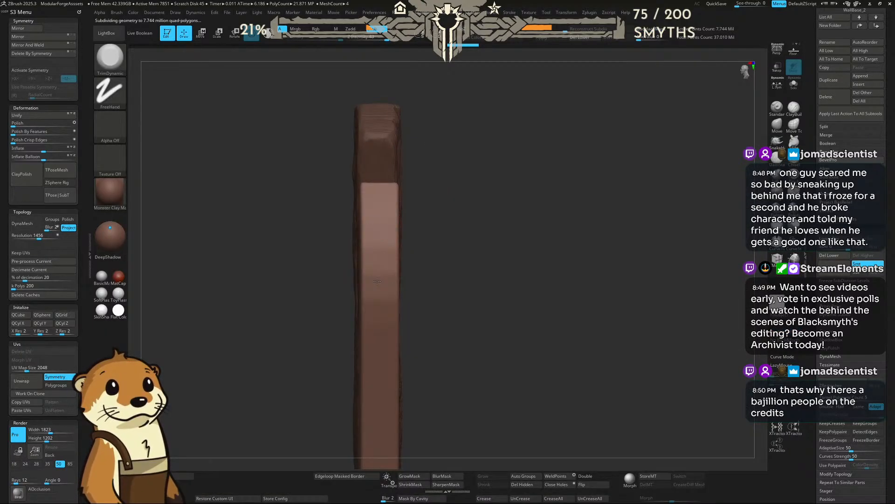
key(space)
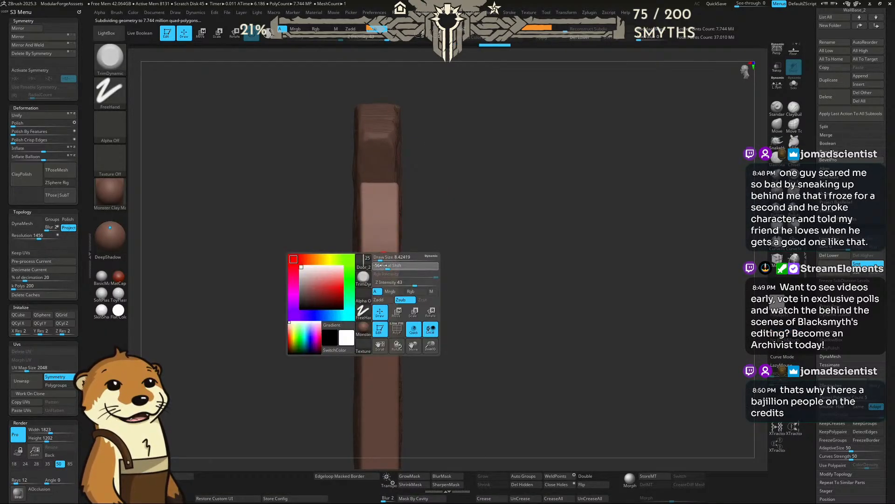
drag(399, 269, 402, 270)
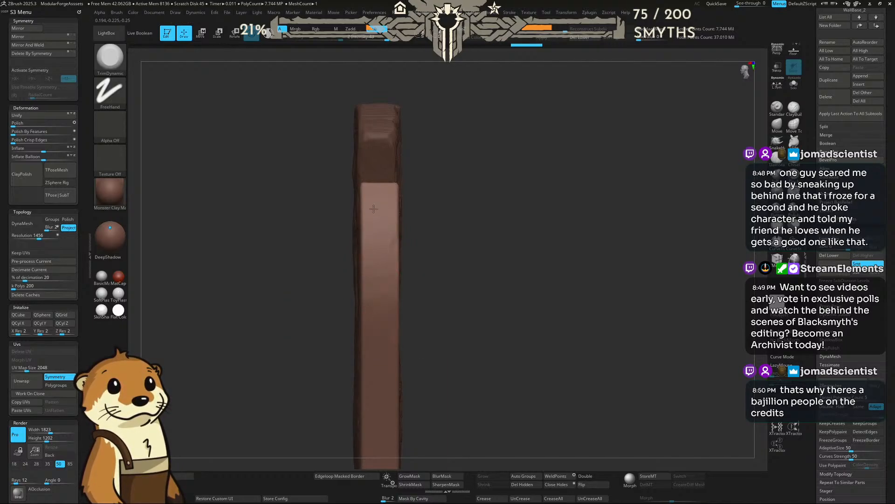
drag(458, 230, 412, 132)
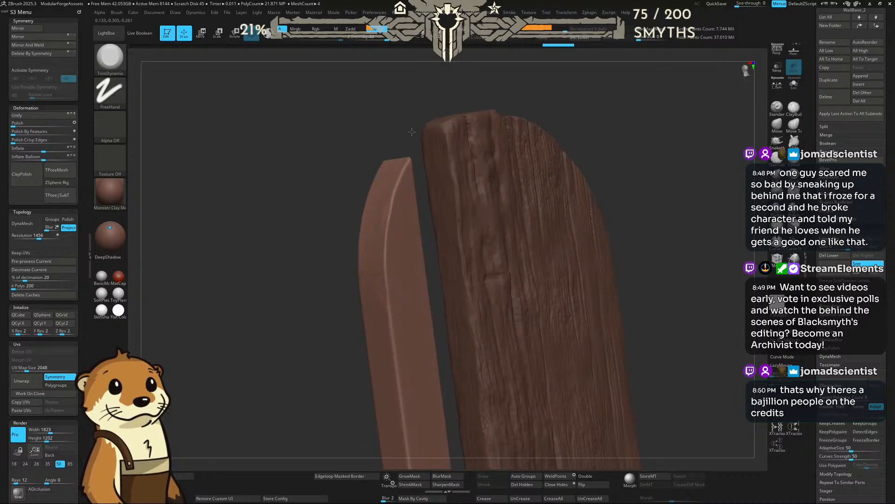
key(space)
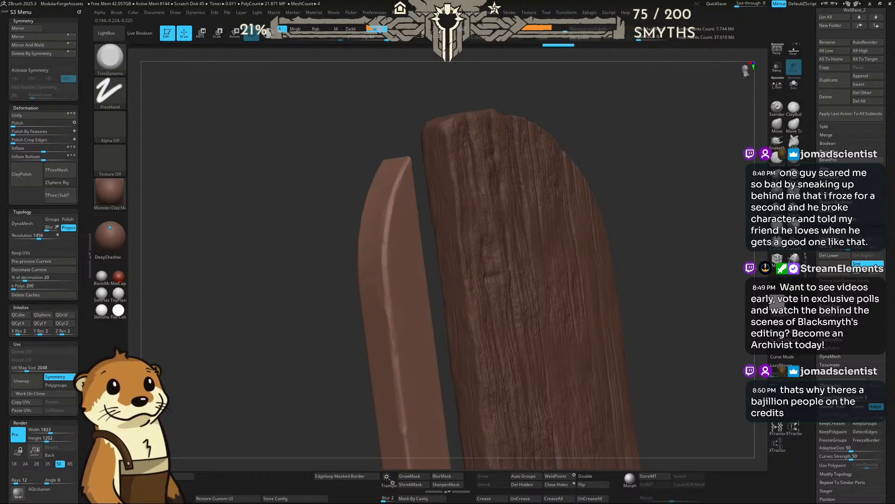
mouse_move(406, 436)
mouse_down()
mouse_move(410, 458)
mouse_move(405, 440)
mouse_up()
alt+drag(348, 352, 336, 314)
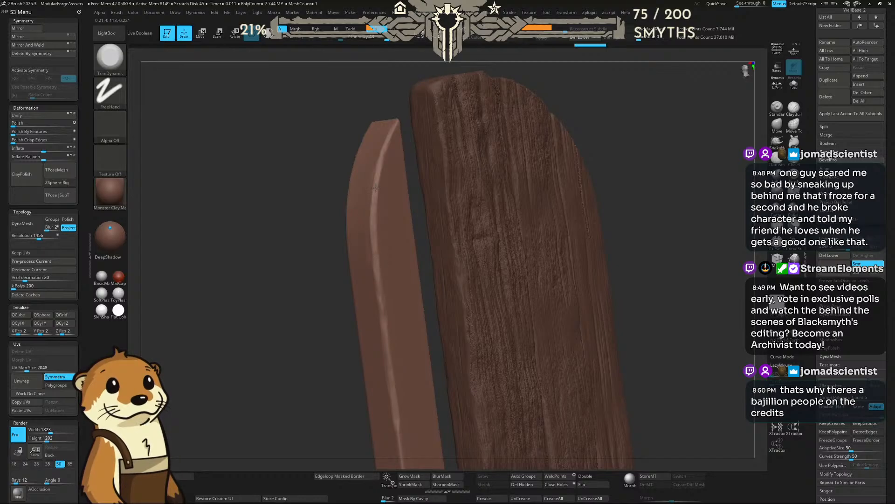
Step: Trim the sharp corners around Door_2's pointed top end from both the front and the back
drag(390, 109, 454, 136)
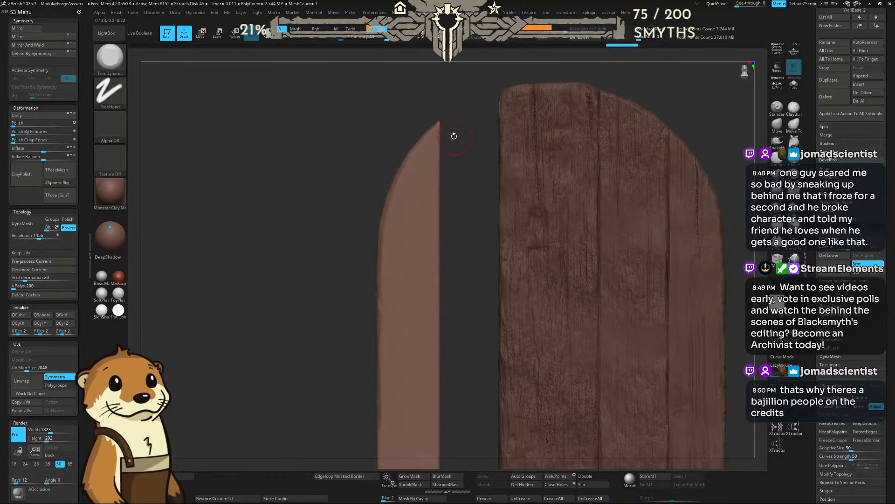
drag(452, 104, 442, 136)
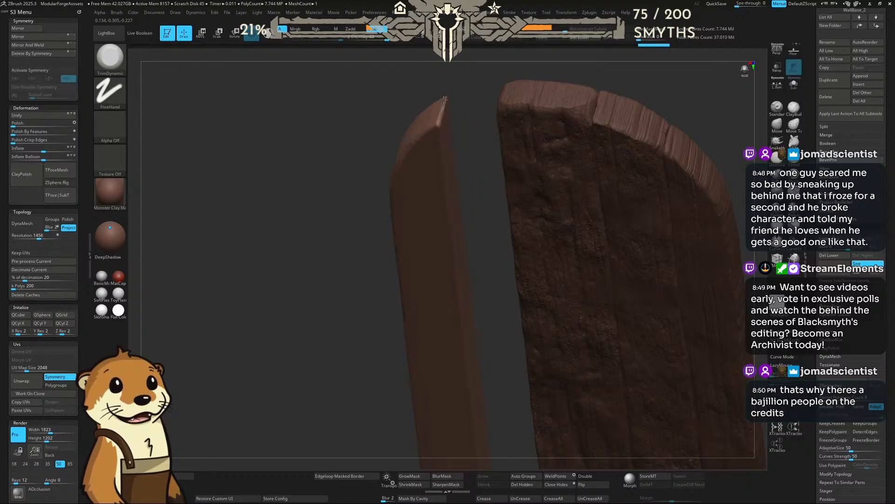
mouse_move(442, 113)
mouse_down()
mouse_move(439, 125)
mouse_move(499, 130)
mouse_move(507, 160)
mouse_move(459, 198)
mouse_move(455, 188)
mouse_move(439, 193)
mouse_move(489, 162)
mouse_up()
mouse_move(555, 128)
mouse_down()
mouse_move(454, 146)
mouse_move(494, 162)
mouse_move(527, 198)
mouse_up()
drag(487, 163, 562, 241)
shift+drag(622, 151, 541, 164)
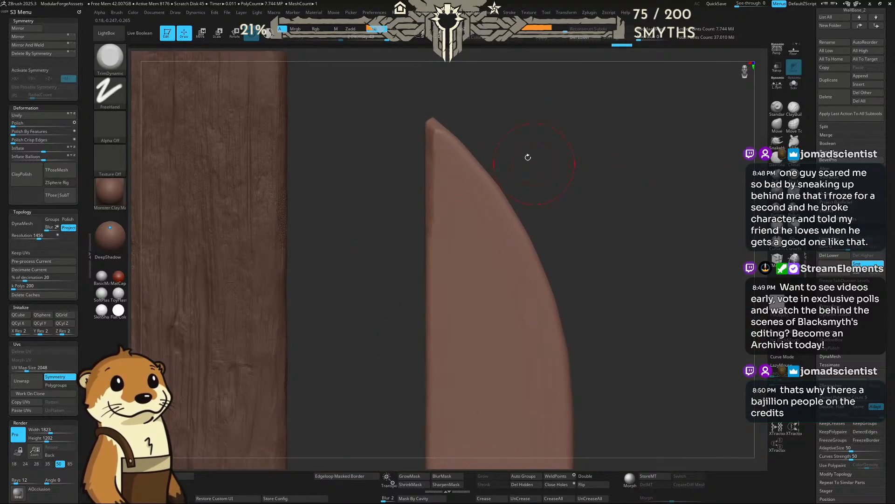
drag(438, 128, 430, 113)
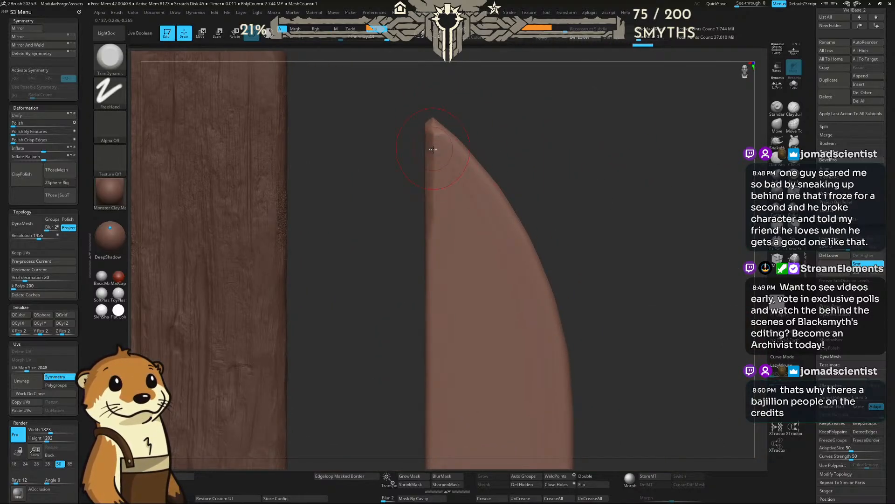
Step: Bevel the straight inner edge of Door_2's back face along its upper and middle sections with TrimDynamic
mouse_move(430, 235)
mouse_down()
mouse_move(431, 369)
mouse_move(383, 327)
mouse_move(399, 183)
mouse_move(439, 217)
mouse_move(442, 362)
mouse_up()
mouse_move(387, 406)
alt+mouse_down()
mouse_move(380, 236)
mouse_move(363, 228)
mouse_move(383, 229)
mouse_move(401, 207)
alt+mouse_up()
drag(435, 129, 430, 185)
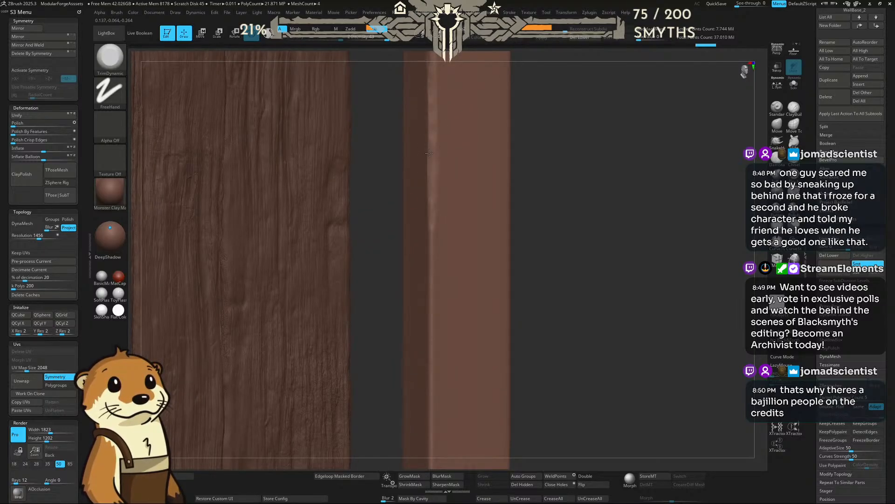
drag(432, 255, 430, 351)
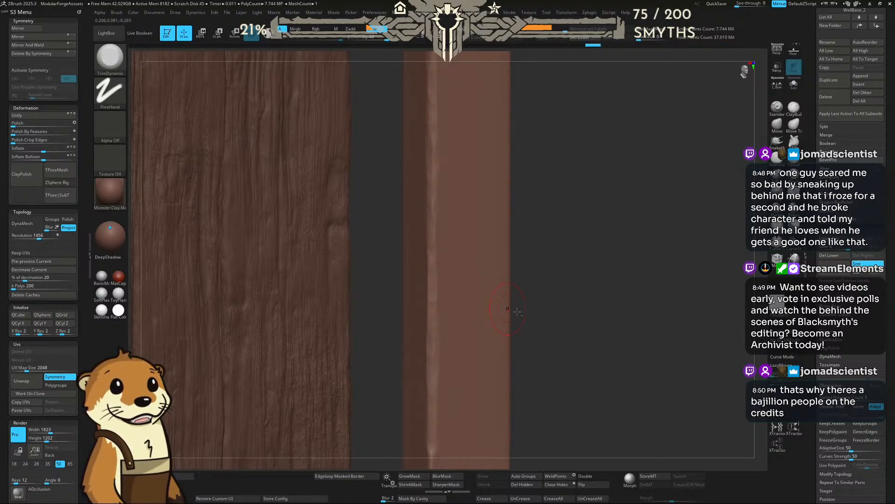
Step: Continue the worn bevel along the inner edge of Door_2's back face down to the plank's bottom end
alt+drag(528, 323, 540, 157)
alt+drag(583, 235, 583, 161)
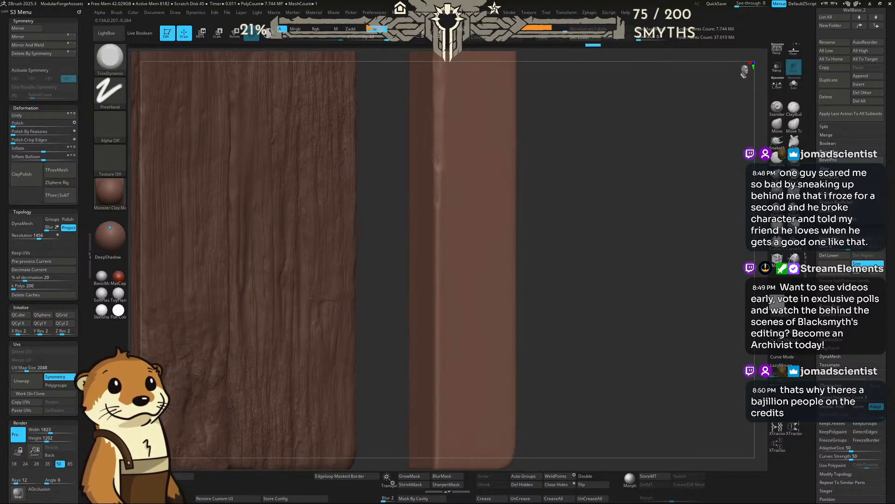
drag(436, 242, 441, 221)
drag(436, 255, 436, 290)
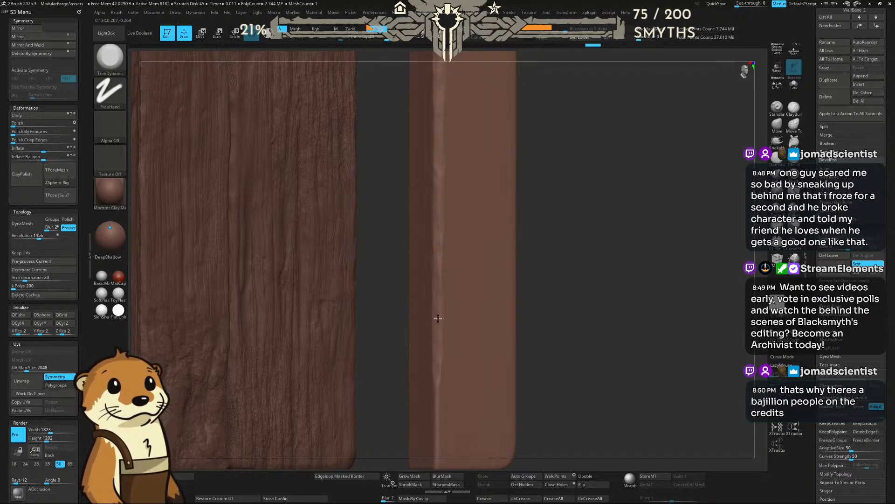
drag(441, 380, 436, 417)
alt+drag(493, 352, 500, 249)
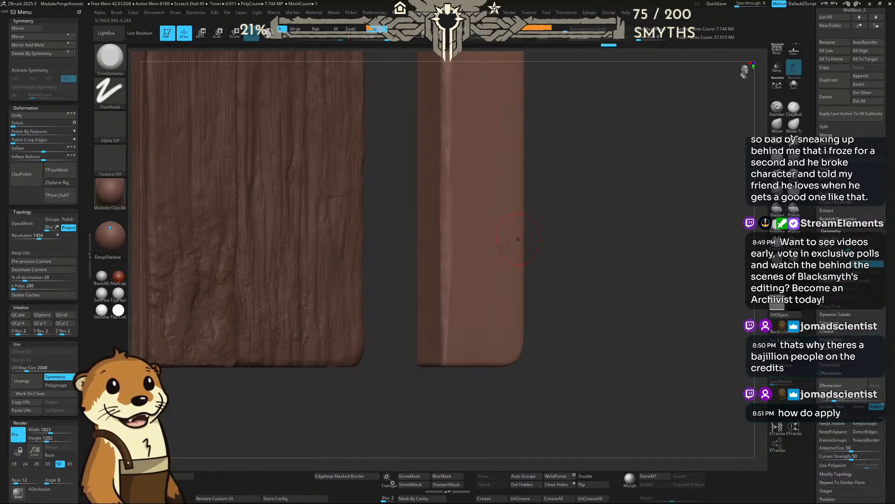
mouse_move(447, 347)
mouse_down()
mouse_move(445, 361)
mouse_move(445, 348)
mouse_up()
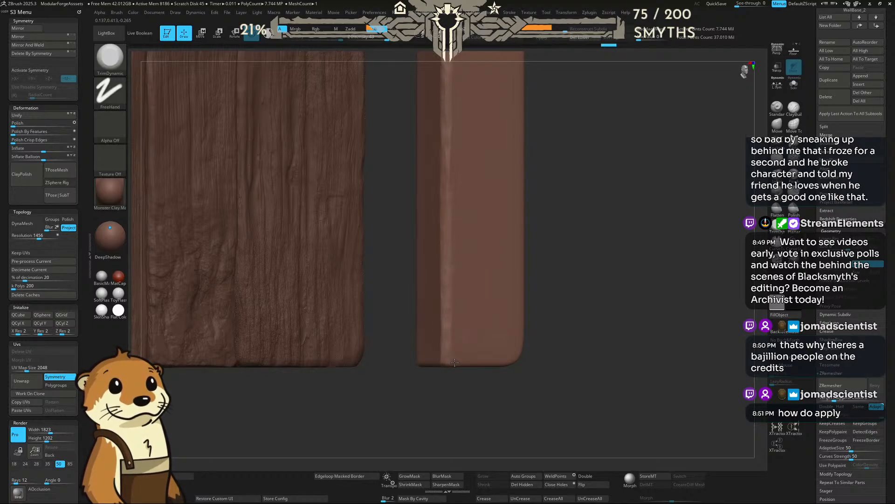
Step: Trim the sharp bottom edge and corners of Door_2's back face with TrimDynamic
drag(455, 362, 451, 361)
drag(590, 289, 565, 241)
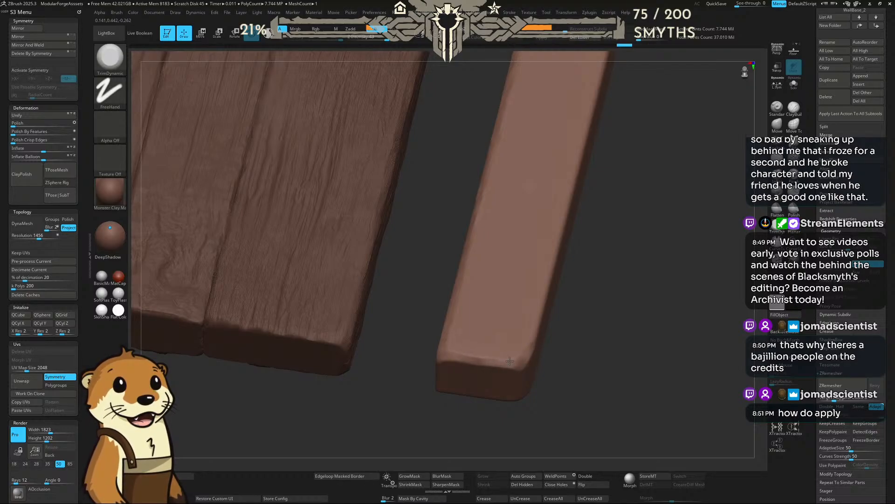
drag(510, 361, 517, 363)
mouse_move(575, 366)
mouse_down()
mouse_move(523, 347)
mouse_move(485, 354)
mouse_move(519, 318)
mouse_move(620, 249)
mouse_up()
right_drag(610, 296, 551, 301)
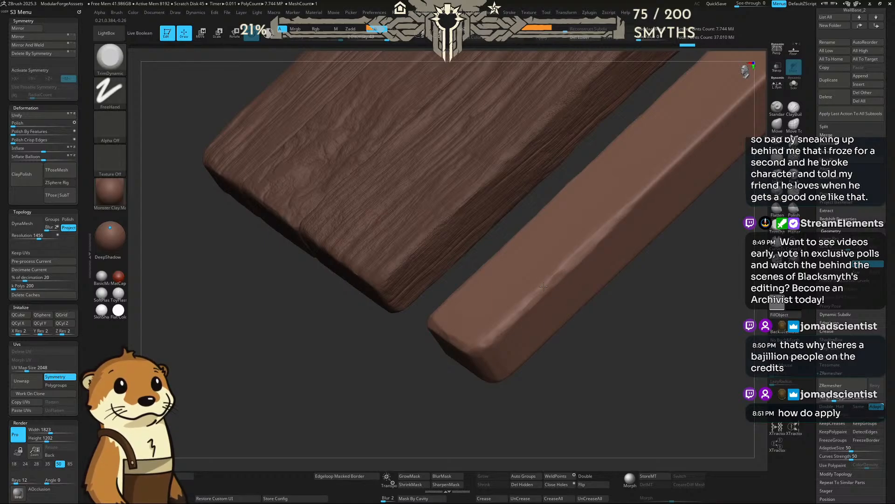
Step: Bevel the long outer edge of Door_2's back face from the bottom end up to the start of the curve
drag(543, 287, 695, 150)
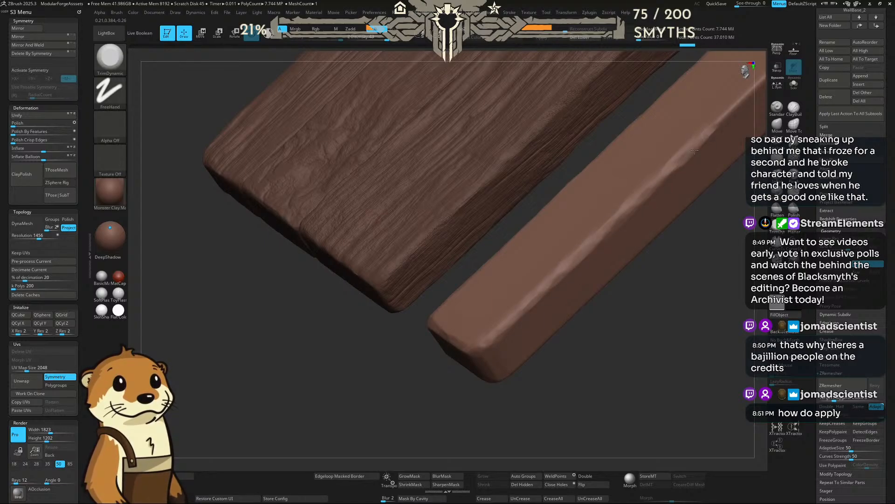
alt+drag(682, 231, 501, 314)
drag(548, 193, 671, 71)
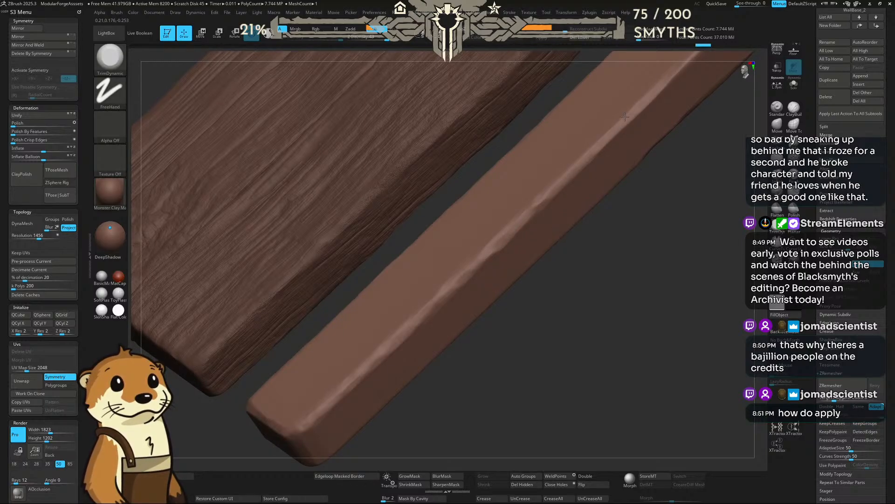
drag(602, 214, 542, 295)
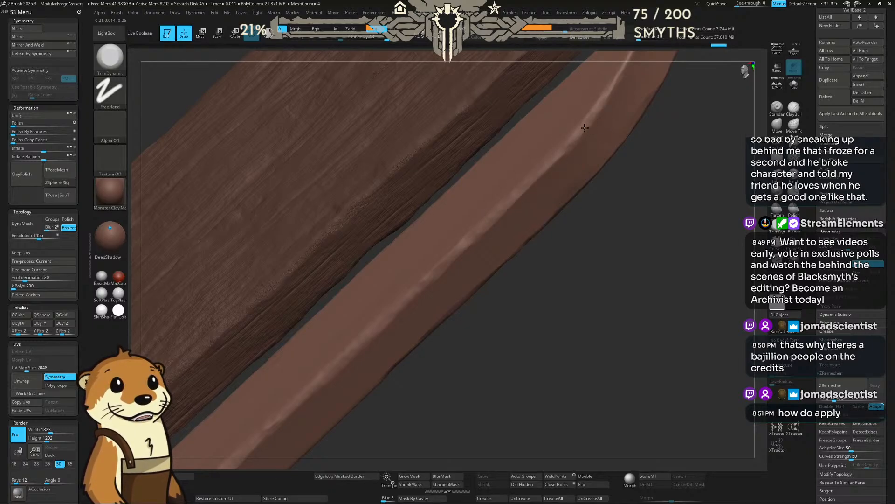
drag(584, 127, 512, 202)
alt+drag(648, 168, 540, 275)
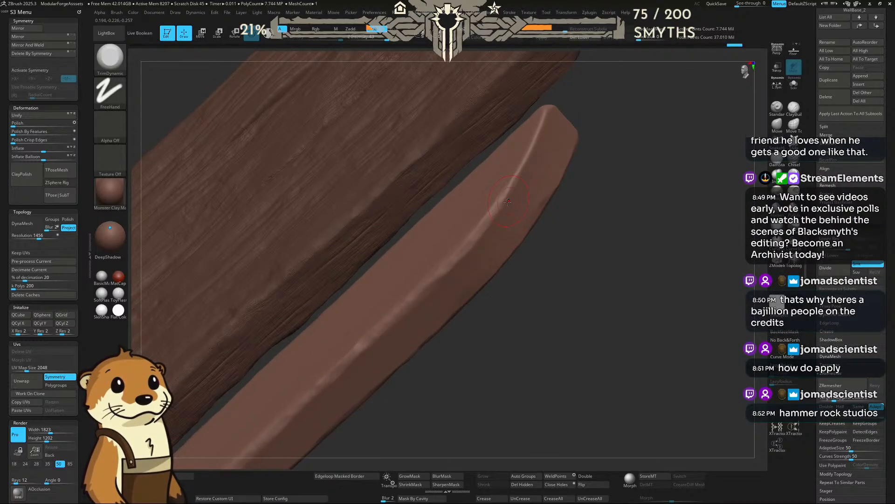
Step: Wear down the curved upper part of the back face's outer edge up to Door_2's pointed tip, undoing one stroke
drag(506, 198, 543, 122)
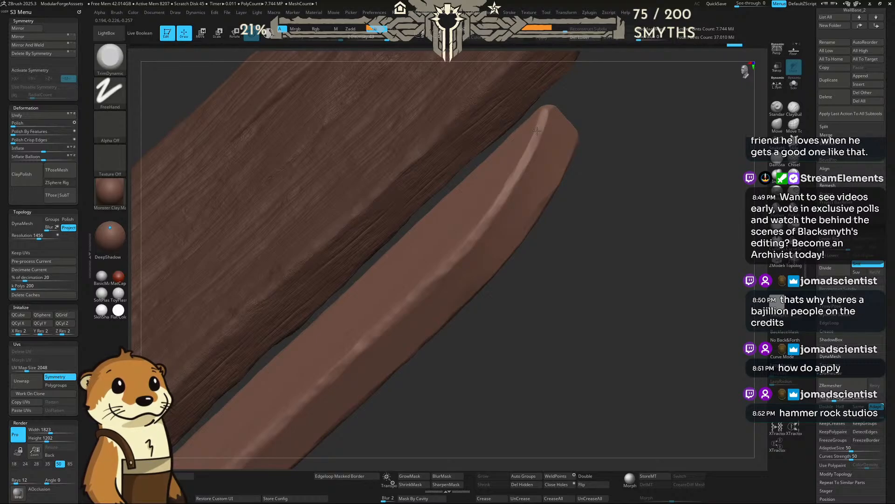
key(ctrl+z)
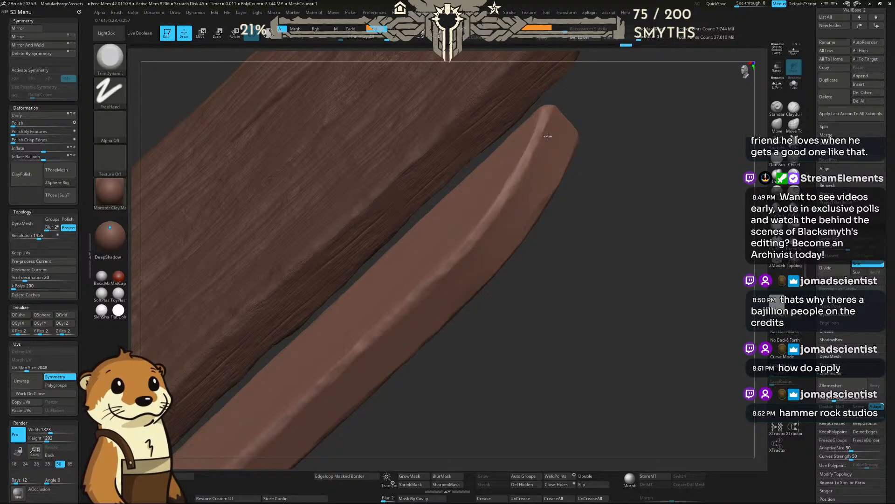
drag(543, 128, 545, 122)
drag(583, 220, 599, 243)
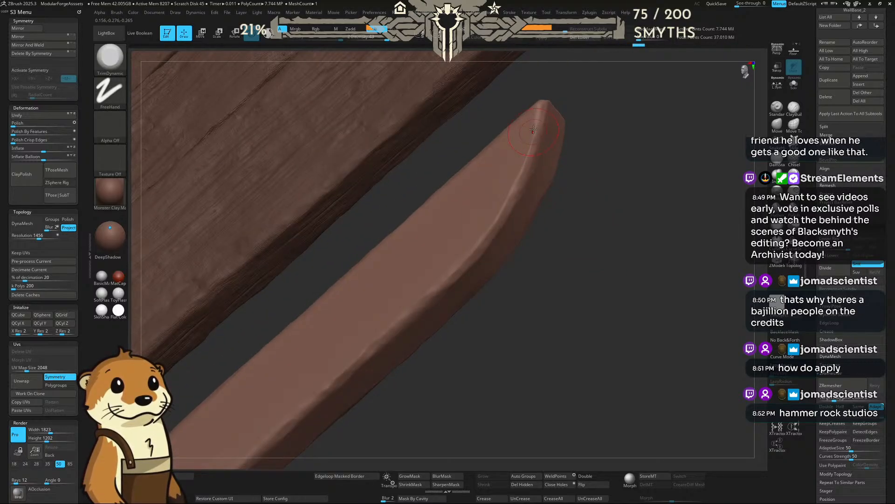
mouse_move(531, 145)
mouse_down()
mouse_move(512, 188)
mouse_move(463, 256)
mouse_up()
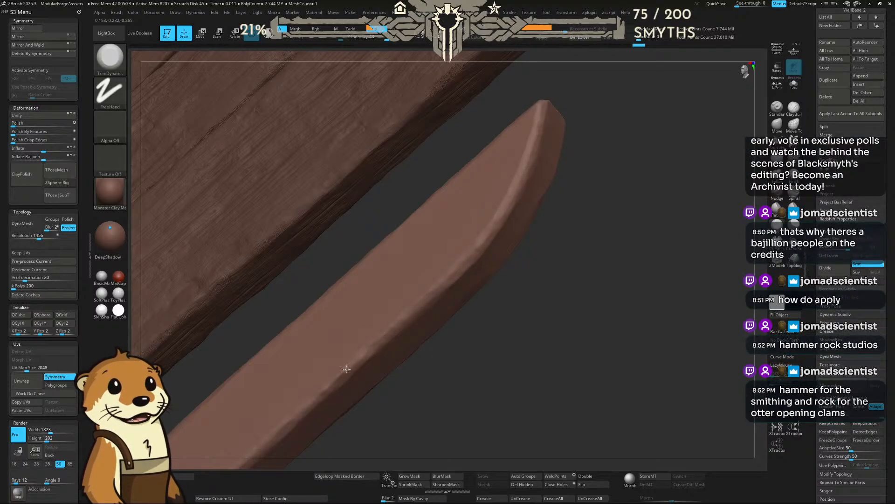
Step: Bevel the outer edge of Door_2's front face from the upper section down to the bottom end
drag(552, 302, 501, 267)
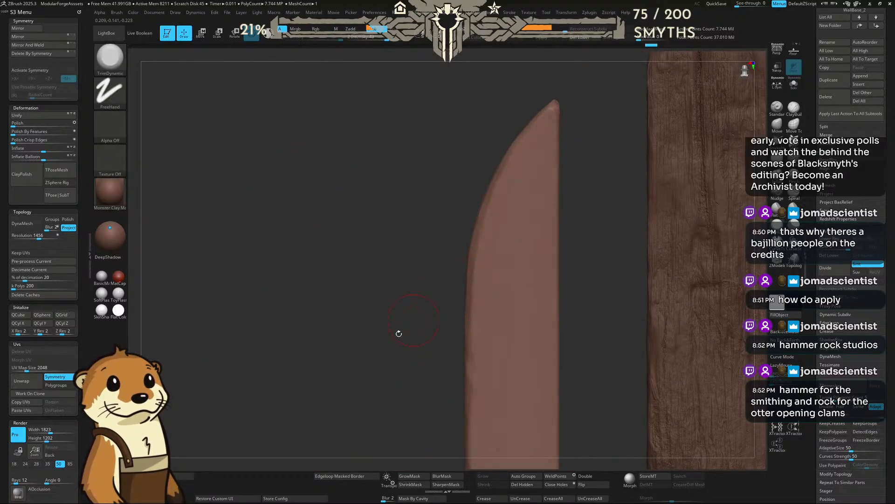
drag(398, 333, 442, 228)
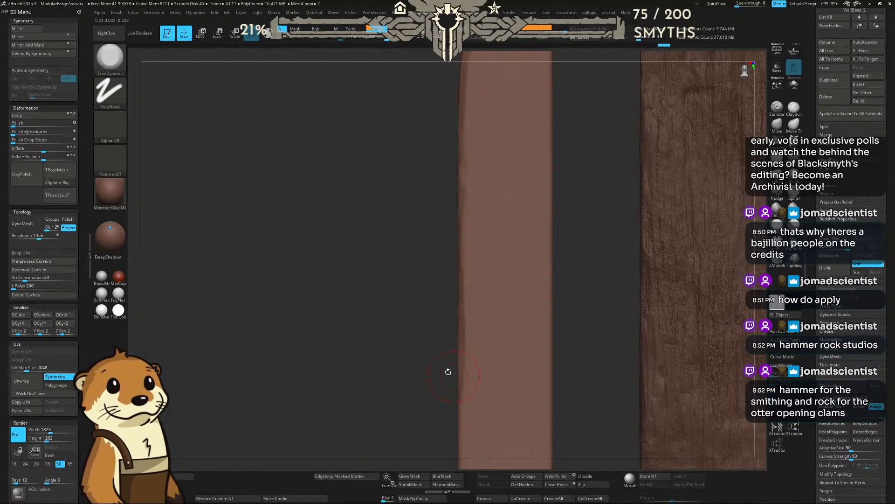
drag(447, 370, 352, 250)
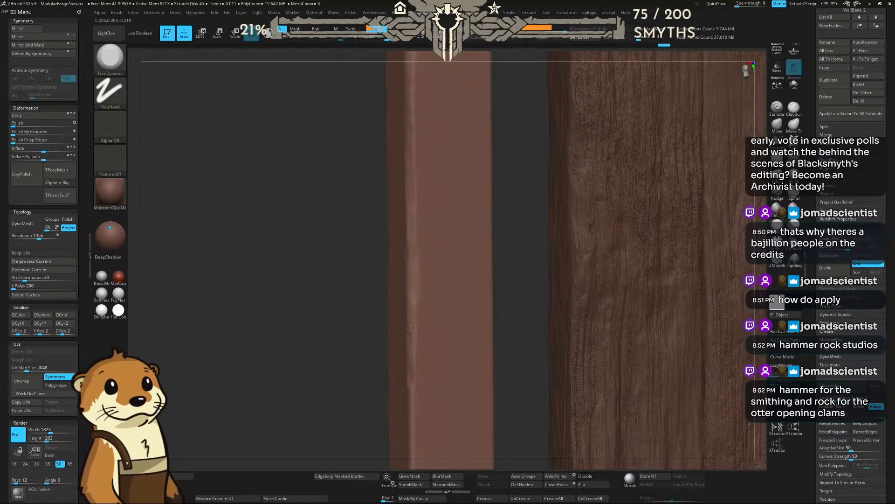
drag(340, 362, 302, 286)
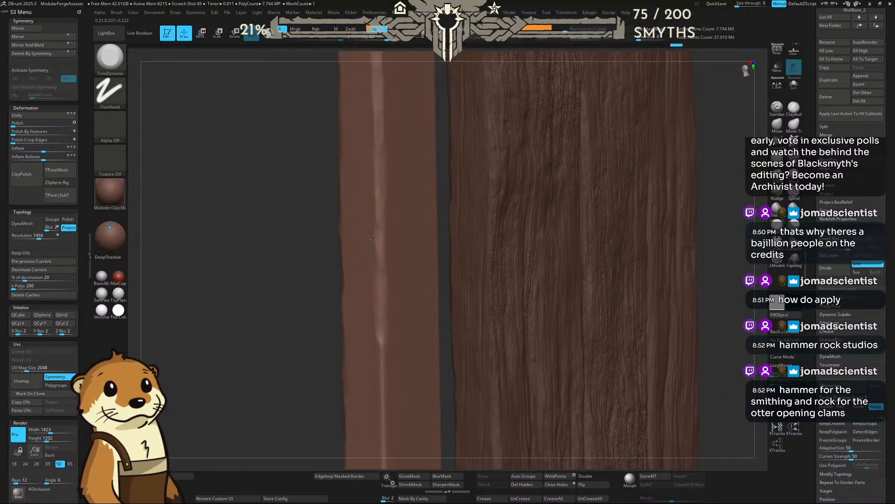
mouse_move(304, 338)
mouse_down()
mouse_move(298, 318)
mouse_move(307, 303)
mouse_up()
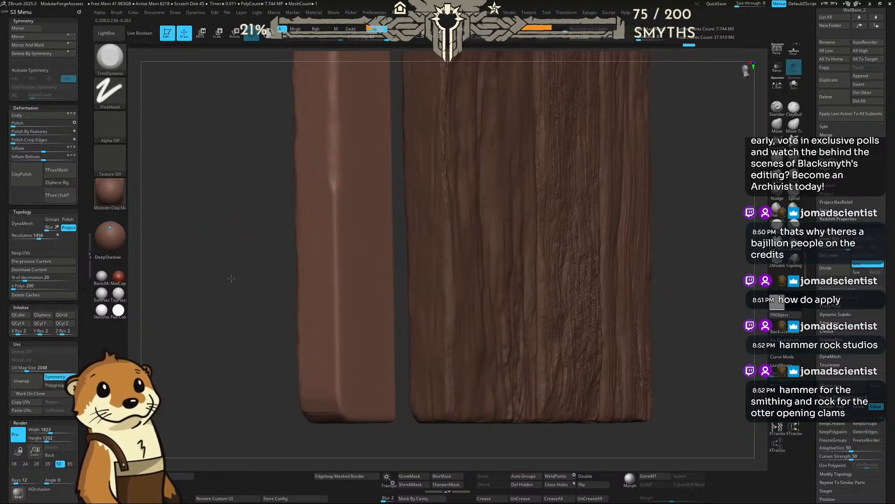
mouse_move(333, 182)
mouse_down()
mouse_move(336, 285)
mouse_move(332, 251)
mouse_up()
drag(343, 287, 337, 387)
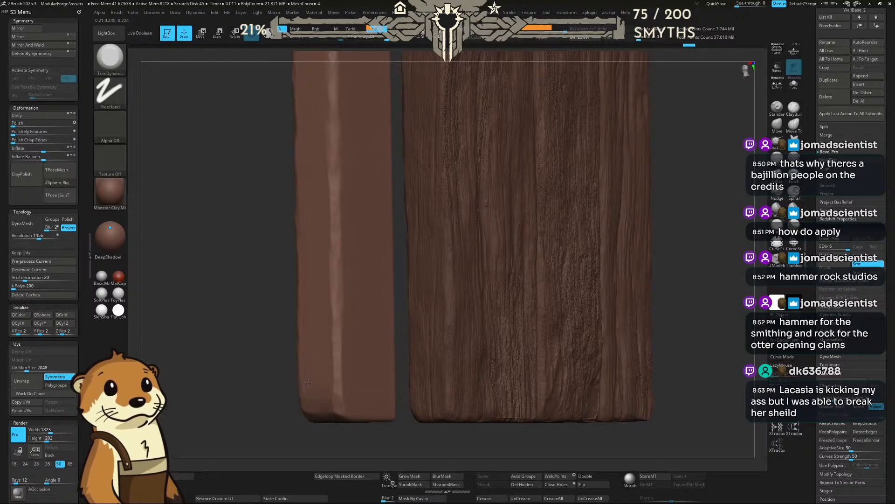
Step: Trim the bottom edge and corners of Door_2's front face
drag(404, 416, 314, 391)
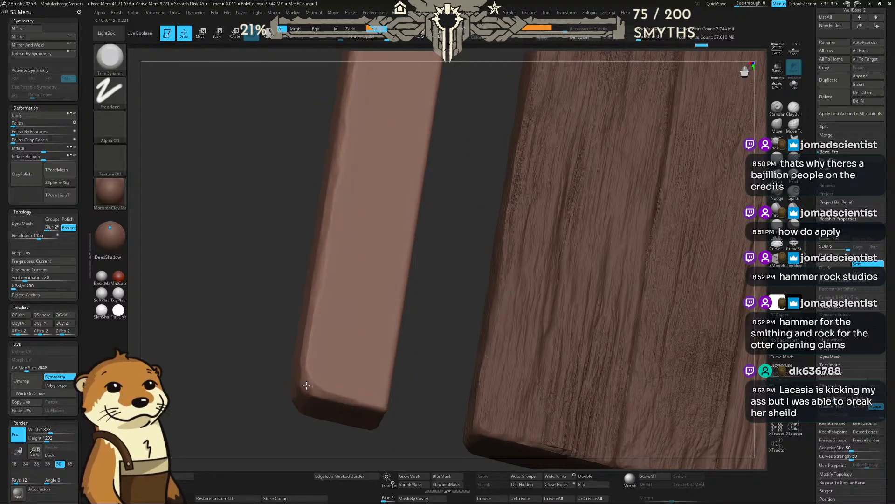
mouse_move(403, 396)
mouse_down()
mouse_move(385, 403)
mouse_move(453, 276)
mouse_up()
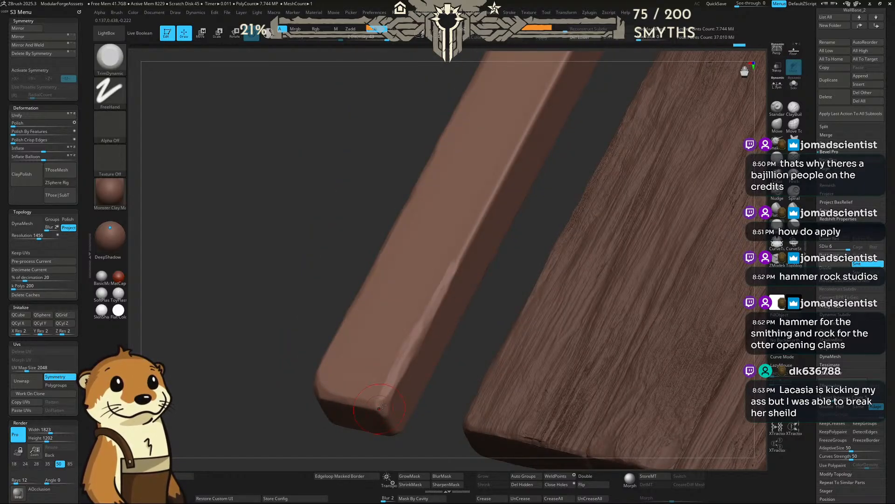
mouse_move(395, 433)
mouse_down()
mouse_move(382, 413)
mouse_move(401, 430)
mouse_up()
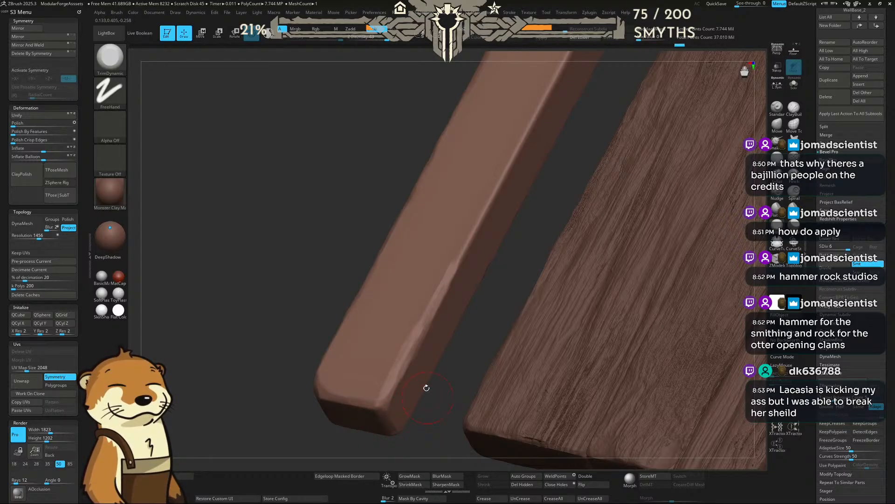
Step: Bevel the straight inner edge of Door_2's front face from the bottom end up toward the tip
mouse_move(466, 353)
mouse_down()
mouse_move(463, 359)
mouse_move(462, 323)
mouse_up()
mouse_move(478, 222)
mouse_down()
mouse_move(454, 270)
mouse_move(530, 102)
mouse_up()
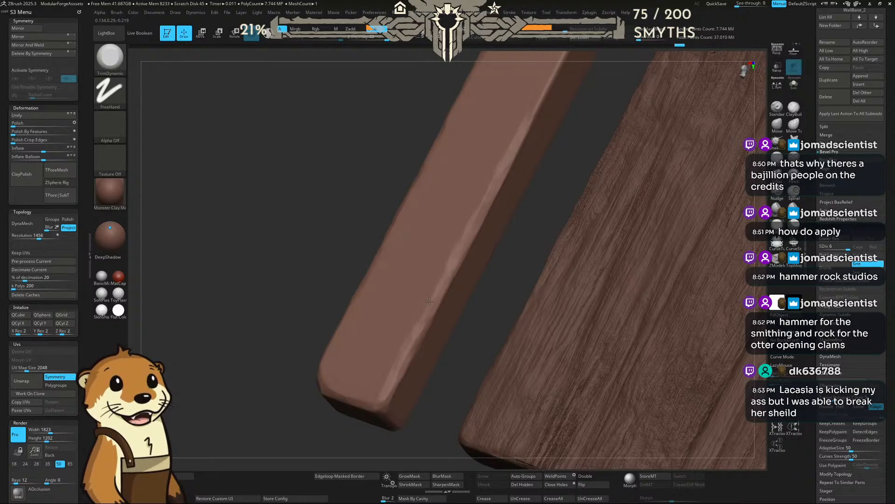
mouse_move(542, 162)
alt+mouse_down()
mouse_move(522, 214)
mouse_move(454, 289)
alt+mouse_up()
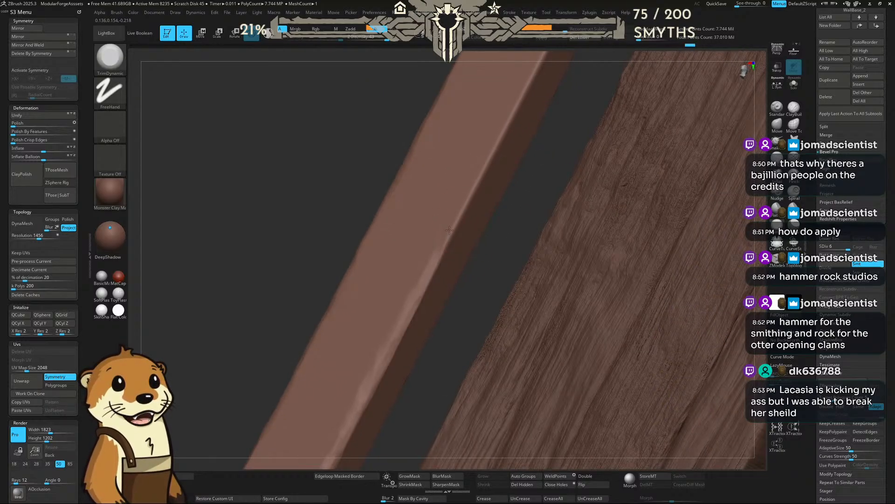
mouse_move(464, 208)
mouse_down()
mouse_move(440, 257)
mouse_move(504, 128)
mouse_move(392, 353)
mouse_up()
alt+drag(494, 248, 402, 381)
mouse_move(415, 280)
mouse_down()
mouse_move(444, 200)
mouse_move(480, 141)
mouse_move(456, 164)
mouse_move(505, 83)
mouse_move(484, 124)
mouse_up()
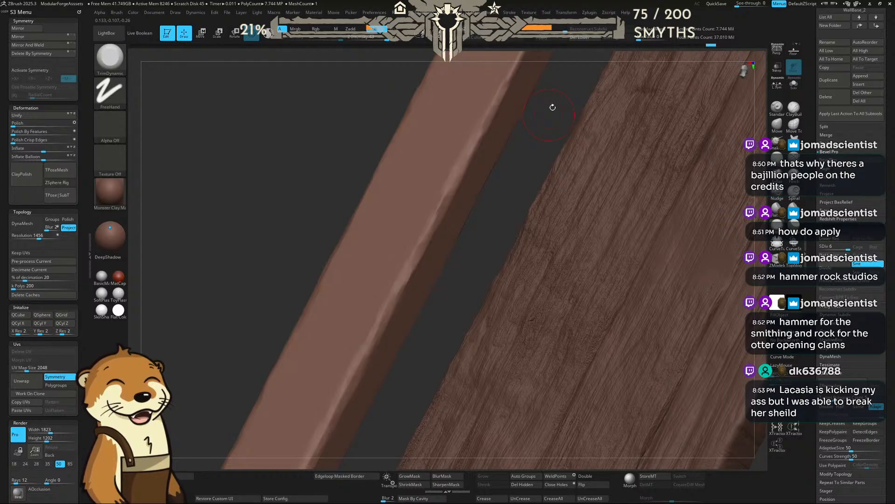
alt+drag(551, 106, 471, 239)
mouse_move(450, 161)
mouse_down()
mouse_move(435, 198)
mouse_move(488, 94)
mouse_up()
Step: Trim the inner edge at Door_2's pointed top end from the front and from a low angle
alt+drag(544, 110, 448, 141)
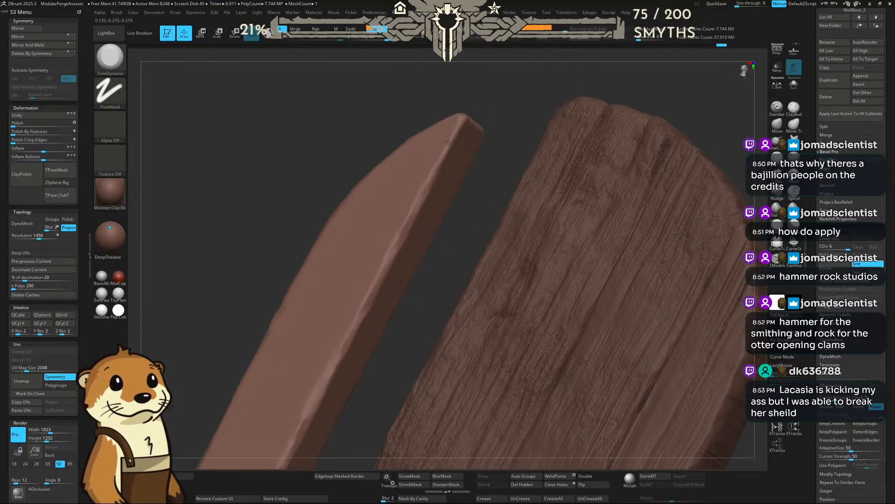
right_drag(448, 143, 465, 182)
right_drag(462, 152, 449, 138)
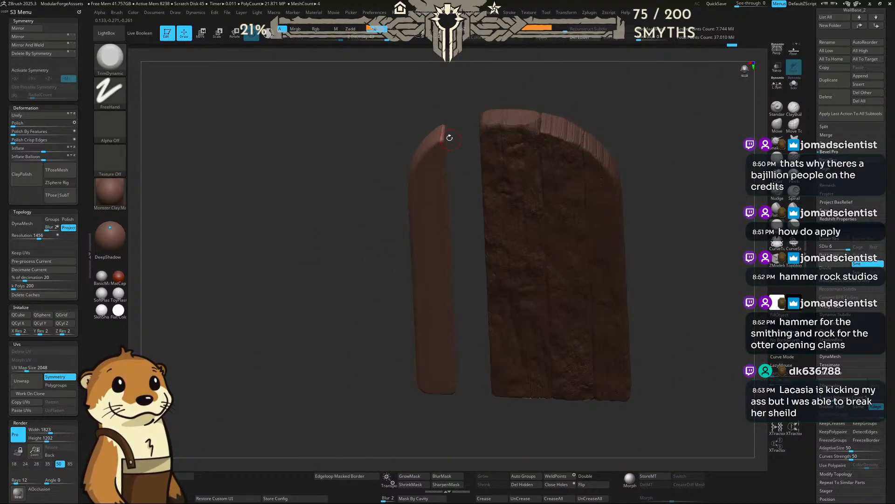
drag(440, 140, 447, 127)
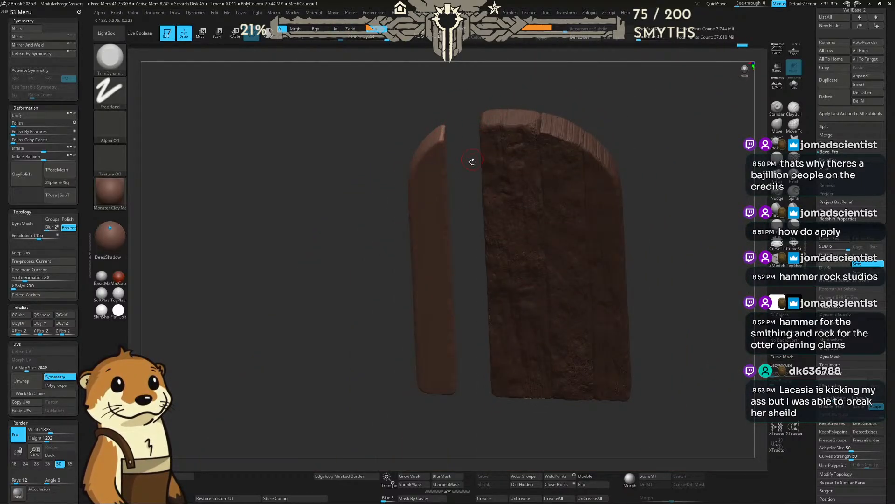
Step: Face the planks straight on and load a PS_Wood scanned wood grain brush from the LightBox brush library
shift+drag(462, 188, 462, 169)
alt+drag(453, 230, 451, 148)
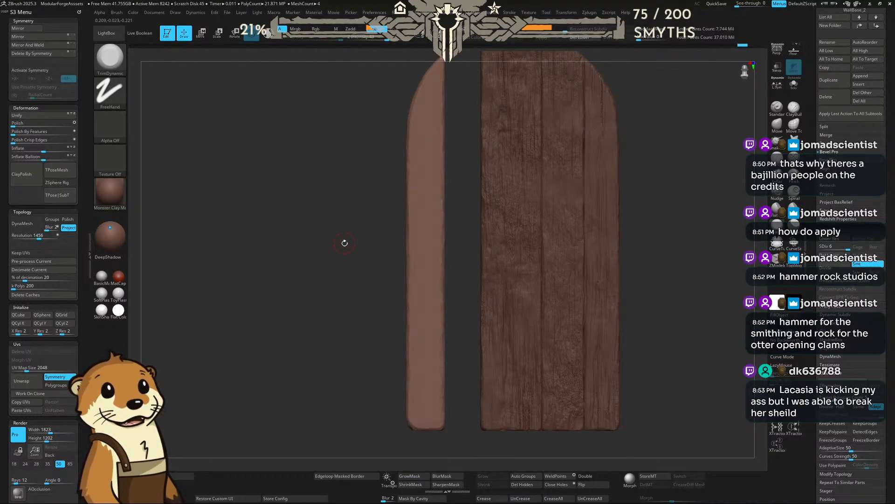
alt+drag(345, 243, 333, 215)
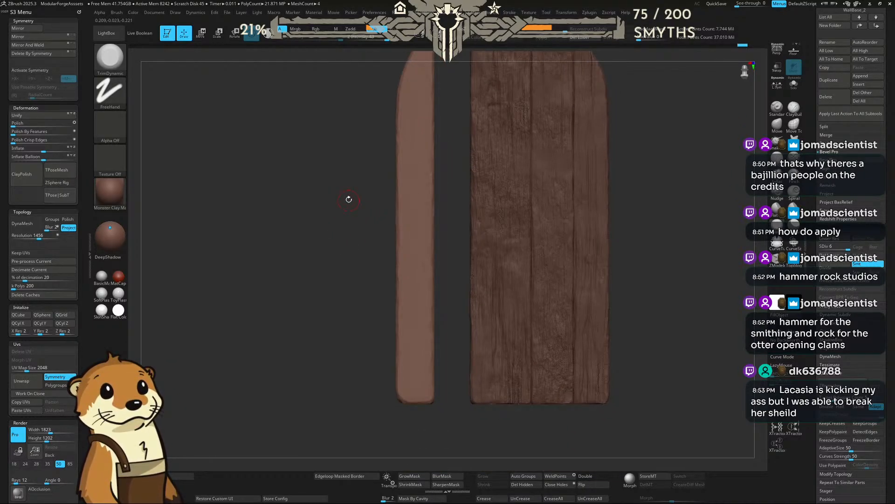
key(comma)
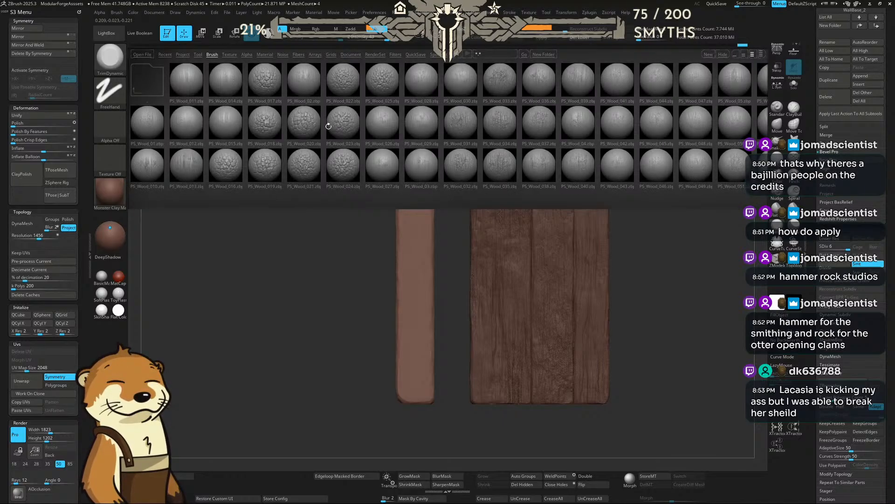
drag(550, 154, 249, 155)
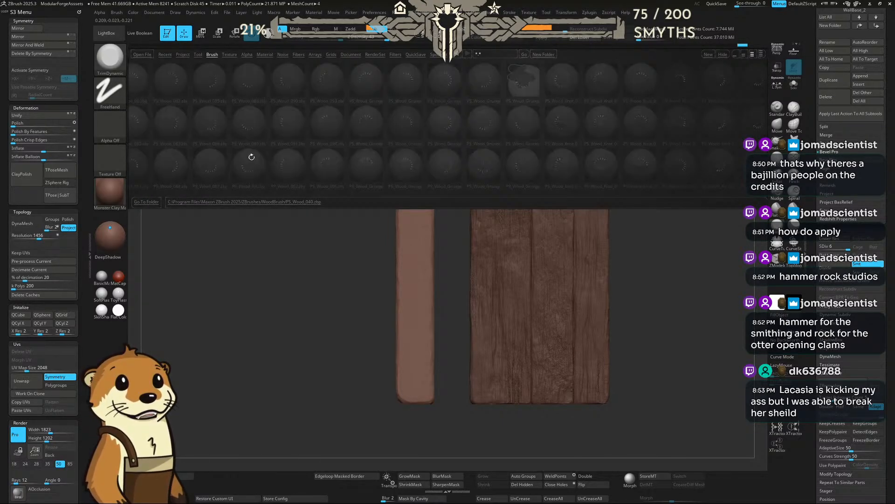
drag(520, 126, 294, 124)
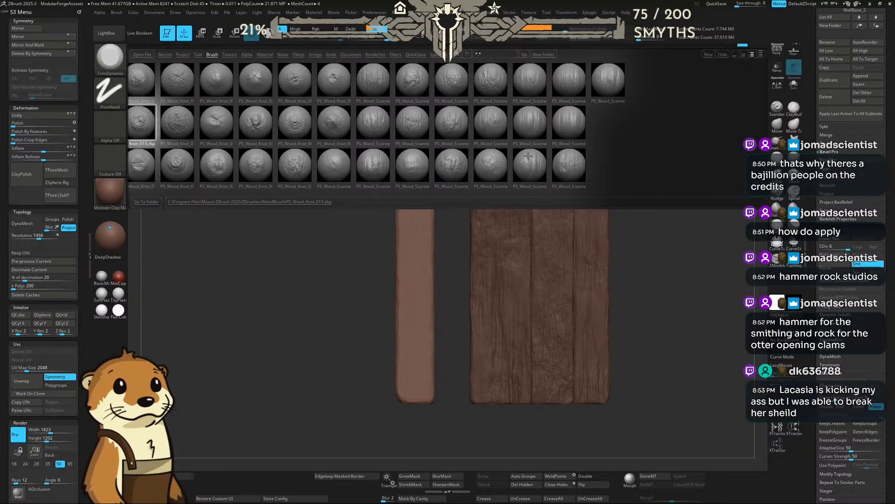
double_click(529, 91)
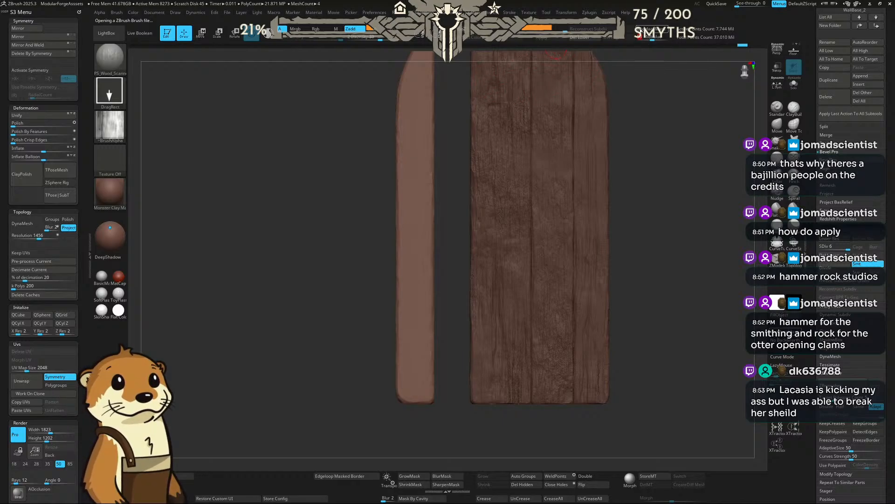
Step: Stamp scanned wood grain over the upper part of Door_2's front face, undoing and replacing the first stamp
drag(455, 98, 417, 140)
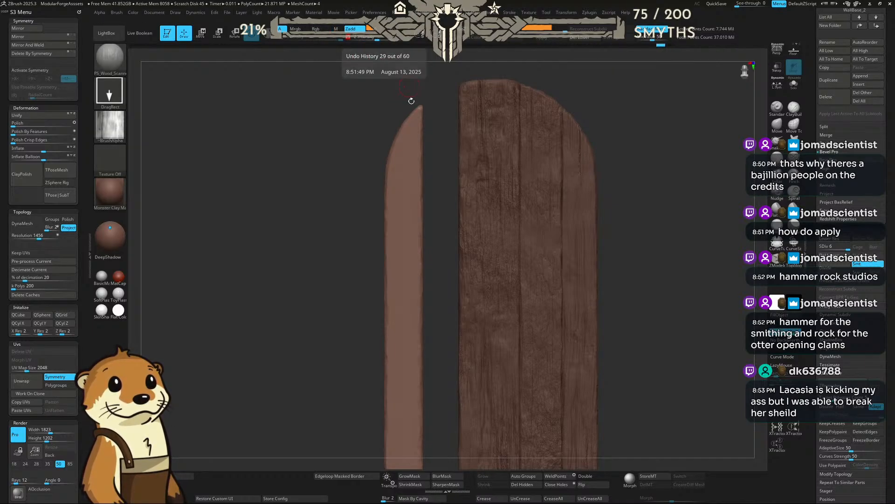
mouse_move(413, 138)
mouse_down()
mouse_move(411, 222)
mouse_move(397, 164)
mouse_up()
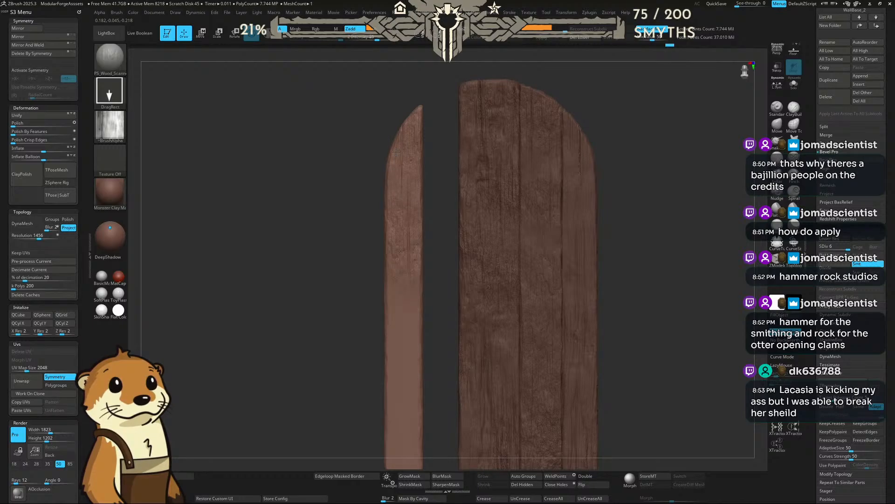
key(ctrl+z)
drag(396, 202, 392, 130)
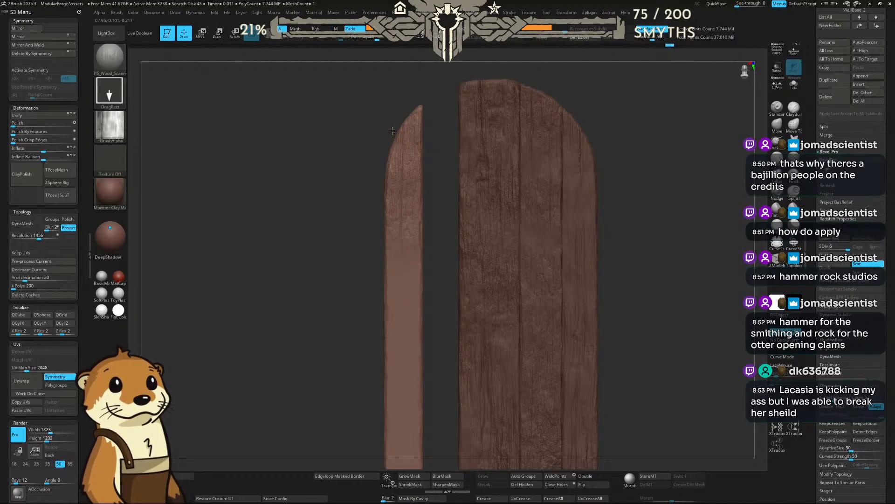
drag(424, 248, 414, 321)
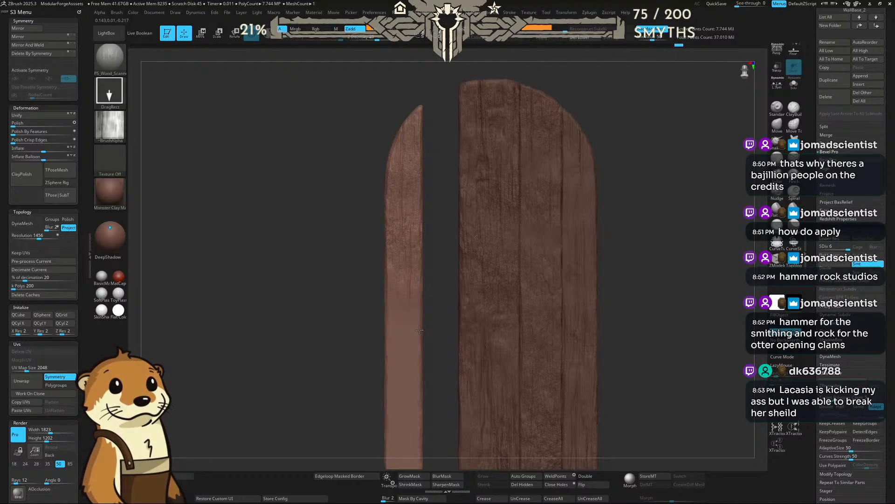
Step: Stamp scanned wood grain over the lower part of Door_2's front face, undoing and replacing the first stamps at its bottom end
alt+drag(434, 284, 426, 173)
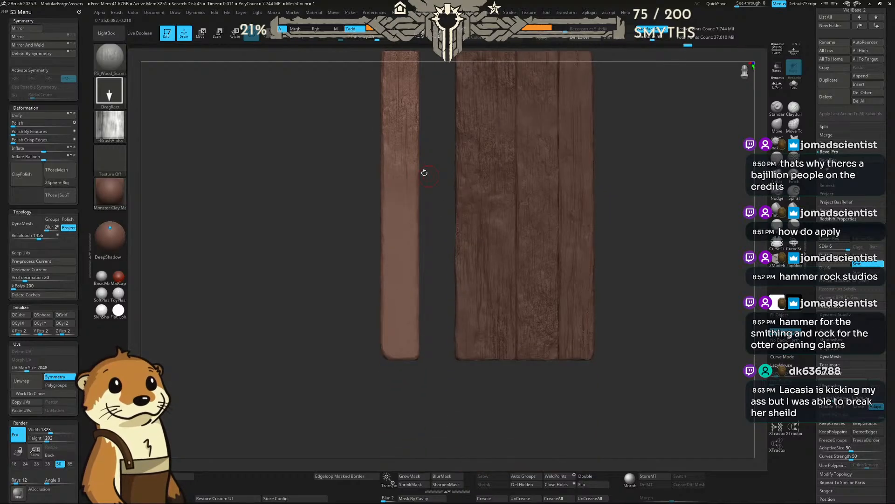
drag(395, 346, 387, 279)
key(ctrl+z)
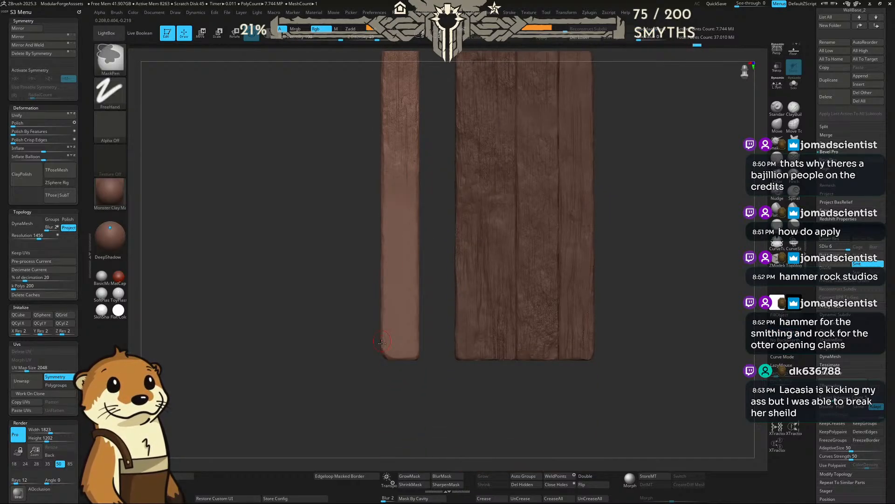
drag(399, 345, 381, 268)
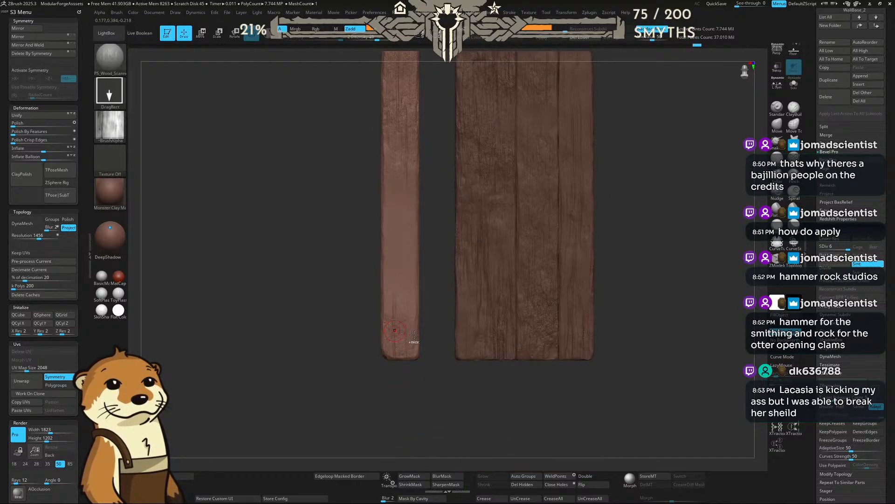
key(ctrl+z)
drag(415, 343, 414, 246)
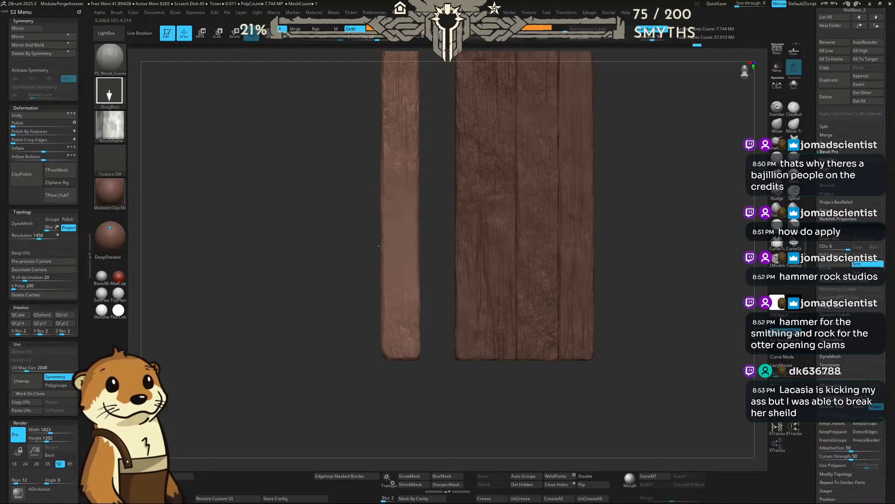
drag(384, 265, 382, 243)
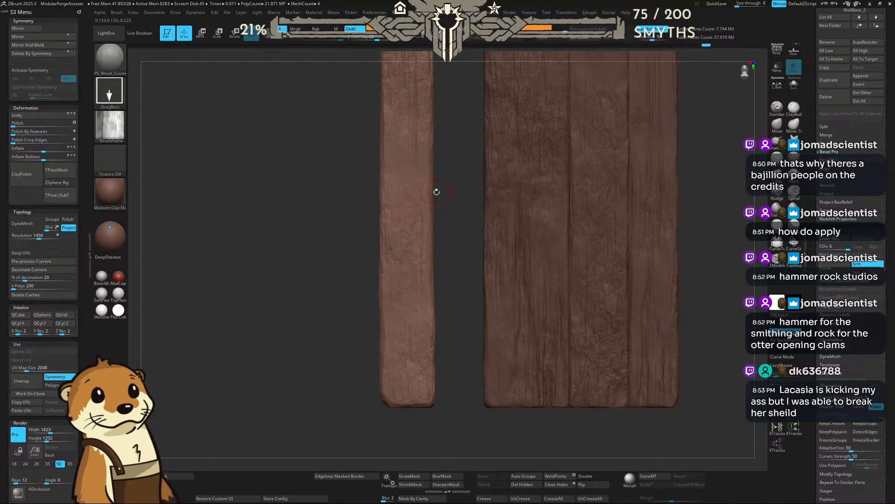
key(b)
click(655, 453)
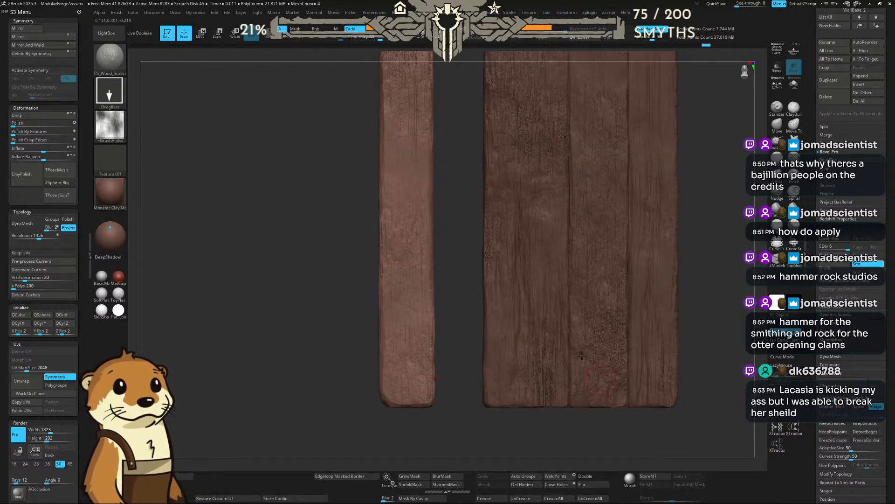
drag(412, 160, 424, 259)
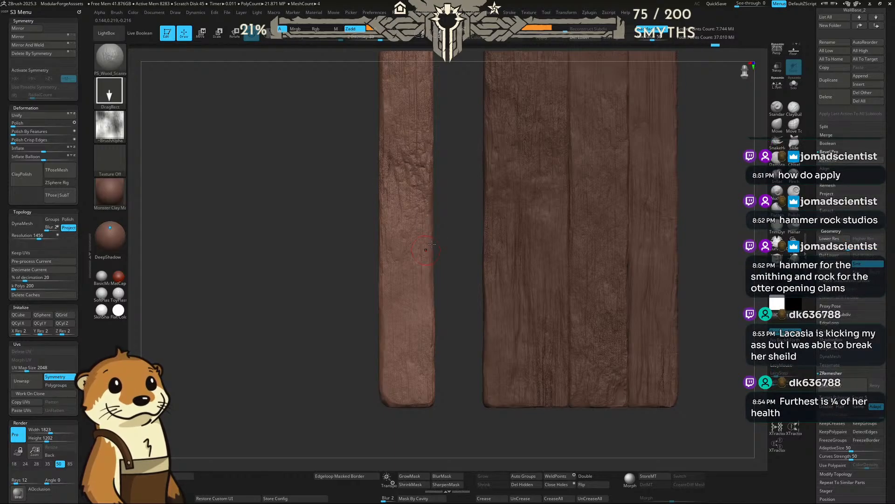
key(ctrl+z)
Step: Pick another PS_Wood_Scanned brush and stamp grain over the middle of Door_2's front face, checking it from both sides
key(b)
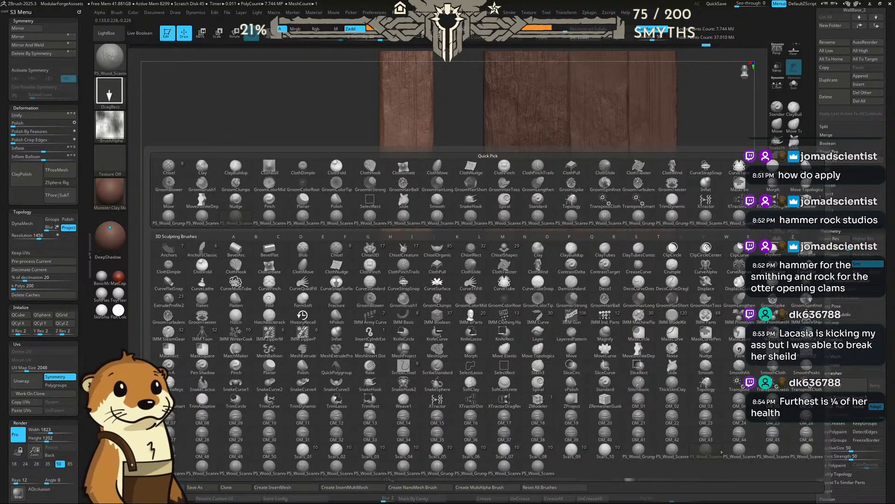
click(750, 448)
drag(422, 196, 424, 245)
drag(462, 220, 480, 222)
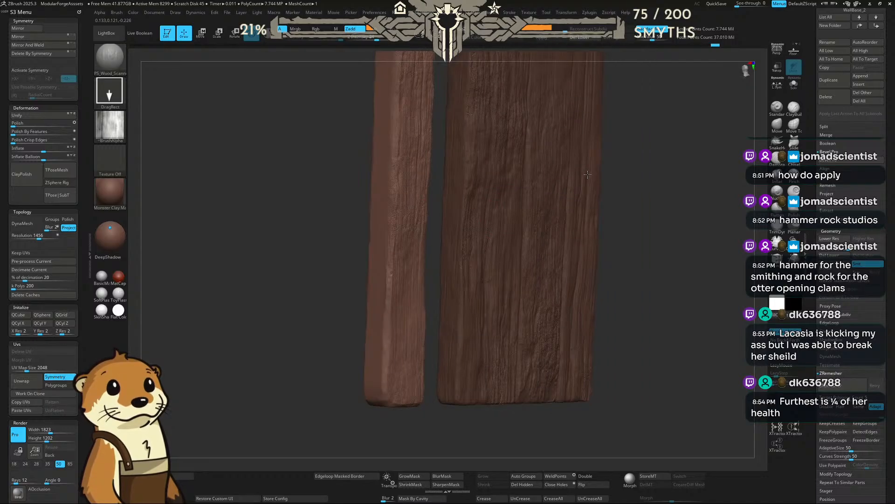
drag(631, 160, 606, 161)
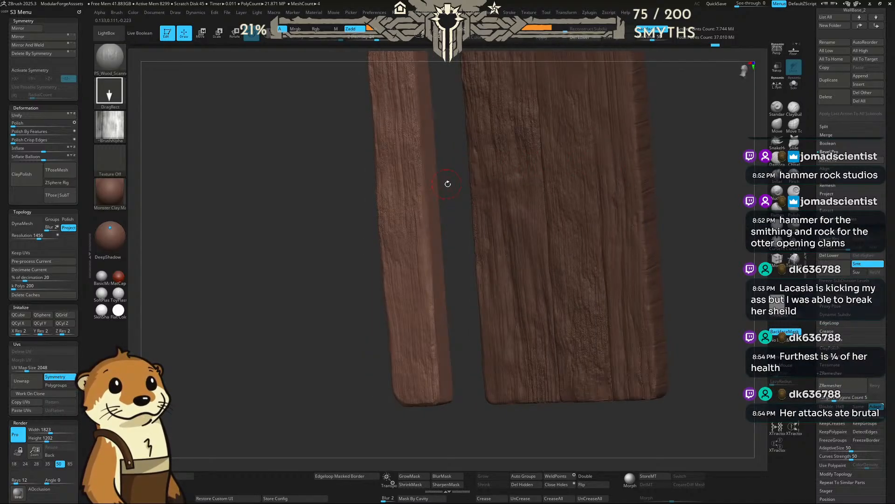
Step: Stamp scanned wood grain down the whole back face of Door_2, from its pointed tip to the bottom end
drag(448, 184, 534, 180)
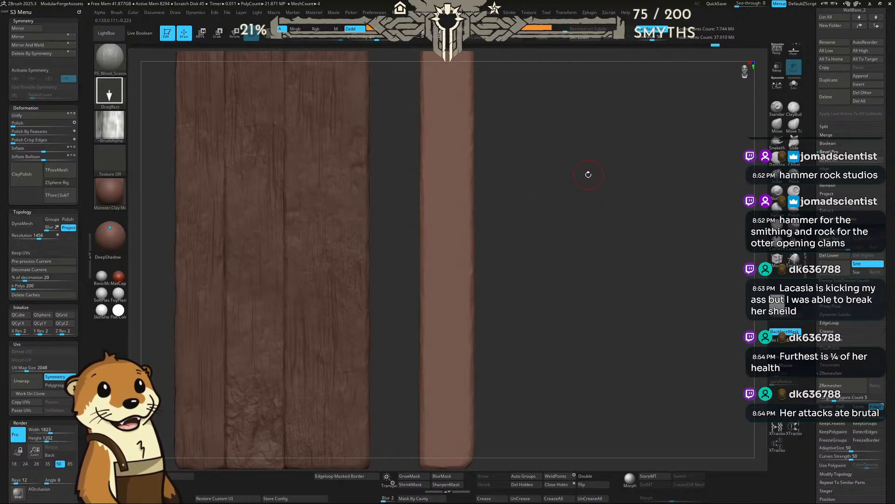
alt+drag(588, 174, 551, 213)
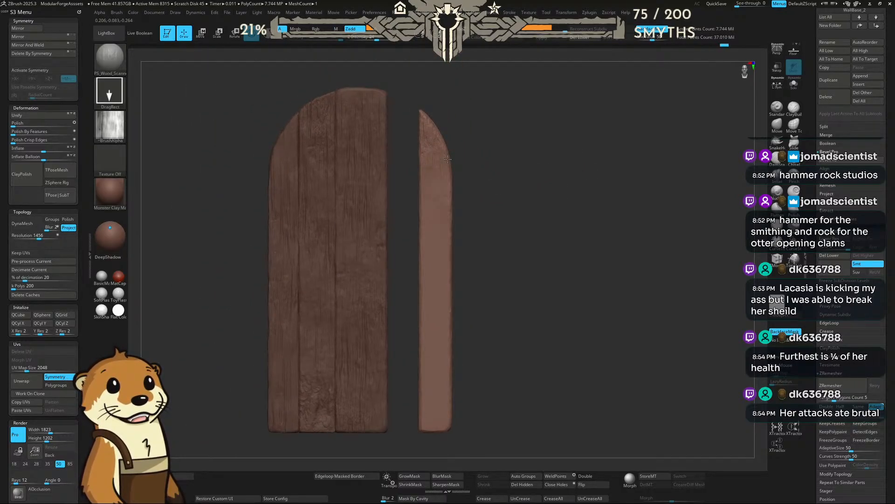
drag(448, 129, 561, 161)
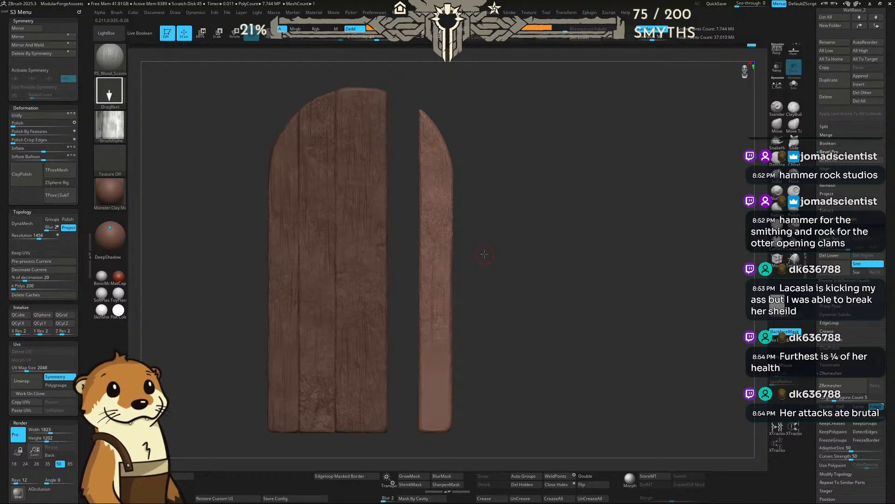
scroll(424, 233, up, 3)
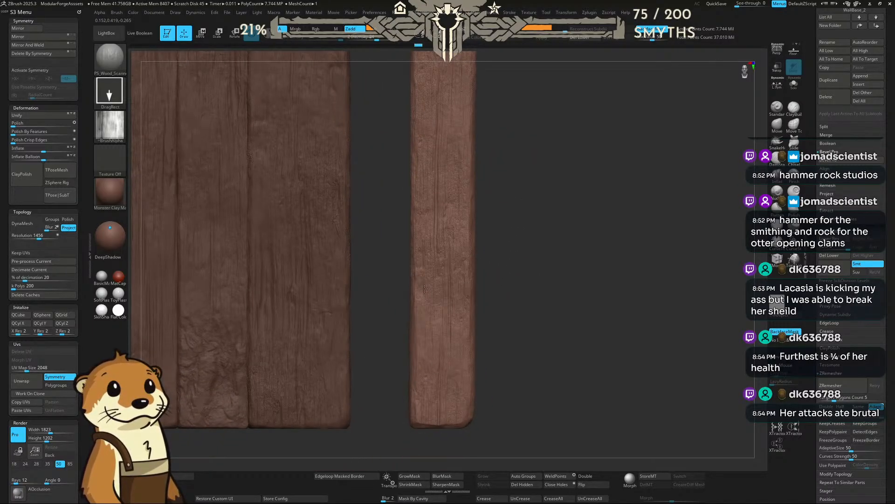
alt+drag(507, 240, 473, 238)
Step: Choose a different scanned wood brush and stamp grain crosswise on the curved top of Door_2's outer side
alt+drag(492, 189, 475, 248)
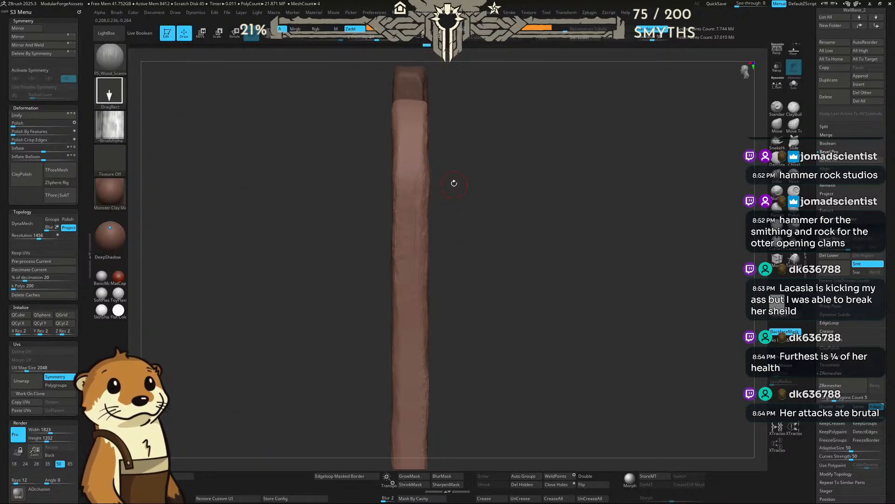
key(b)
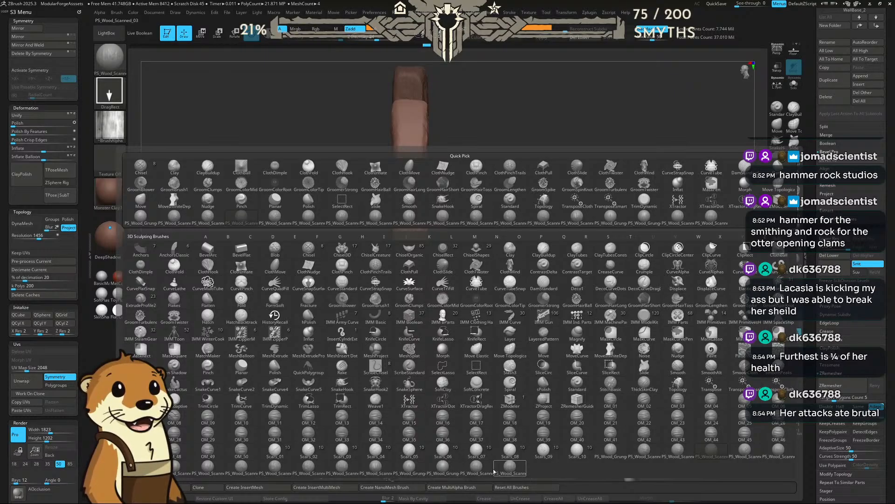
click(339, 469)
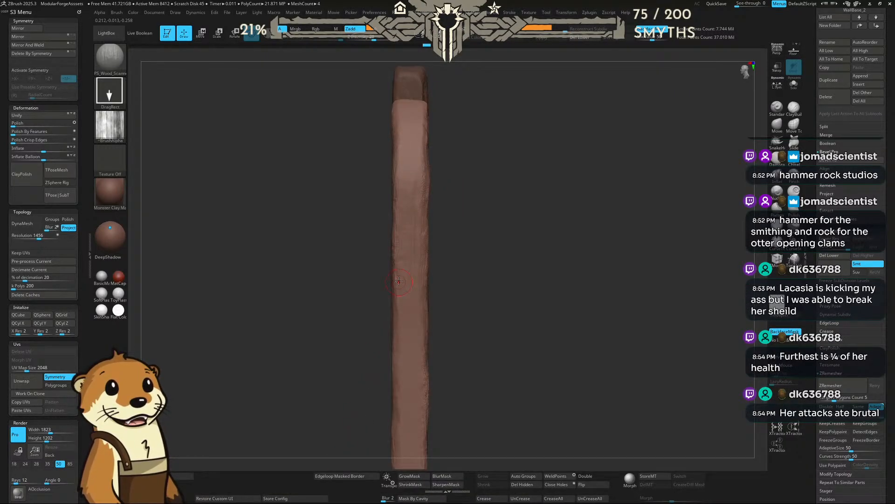
drag(456, 164, 468, 182)
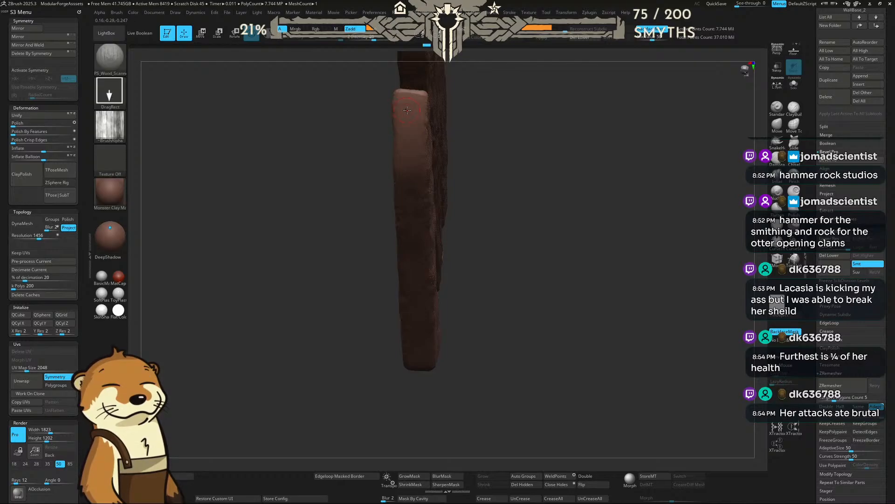
mouse_move(399, 125)
mouse_down()
mouse_move(412, 138)
mouse_move(431, 123)
mouse_move(375, 158)
mouse_up()
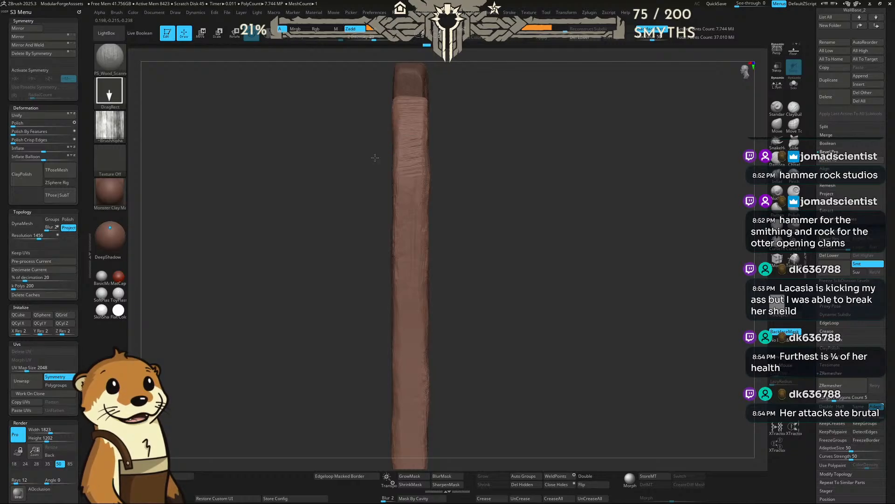
Step: Continue stamping wood grain lengthwise down the straight part of Door_2's outer side to the bottom
drag(466, 154, 436, 164)
drag(370, 194, 425, 166)
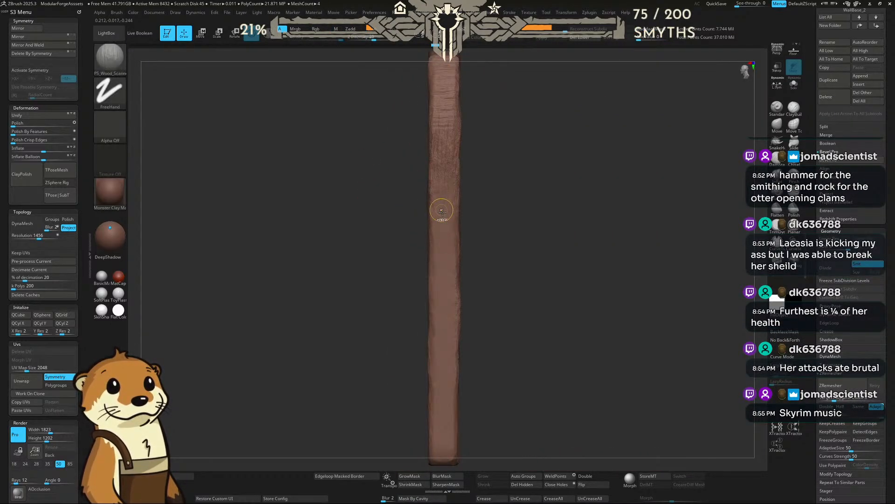
drag(443, 237, 452, 416)
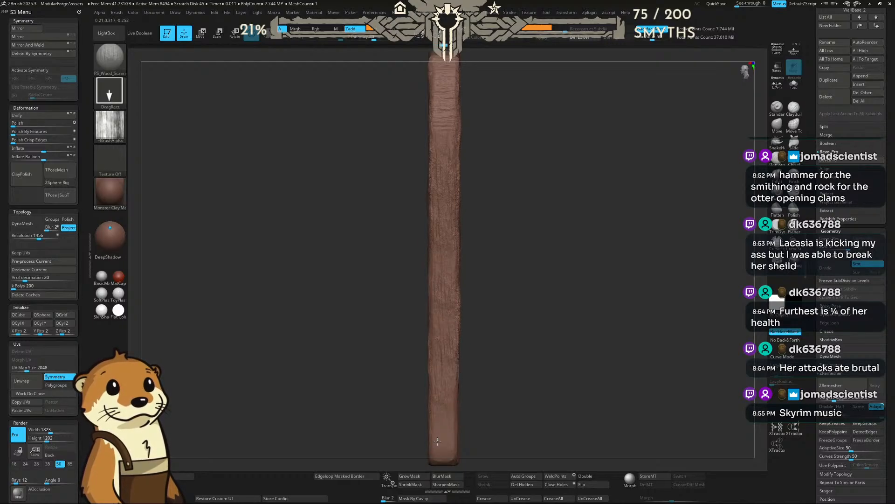
Step: Stamp wood grain along Door_2's inner side from the top to the bottom end, then return to the front view
drag(485, 376, 533, 346)
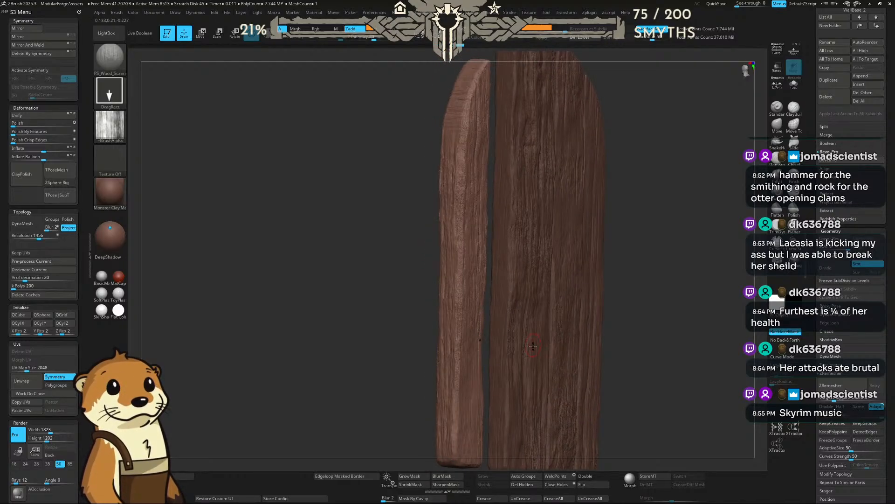
drag(400, 306, 427, 192)
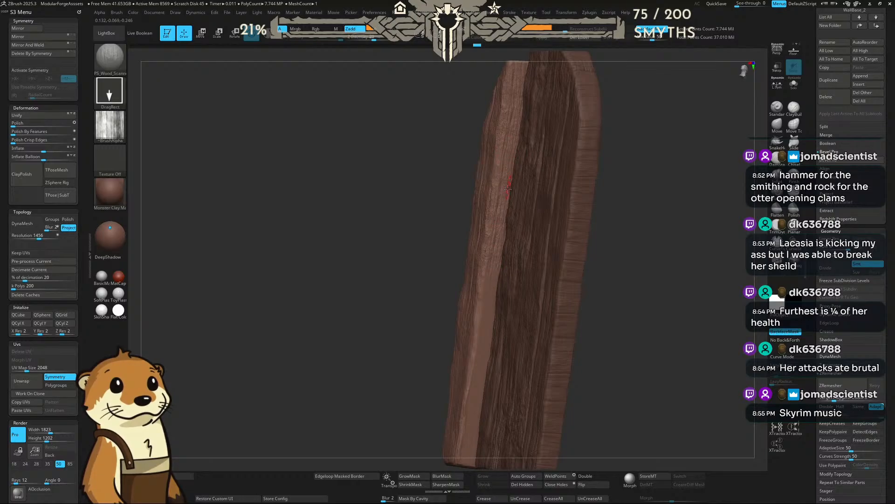
drag(451, 278, 468, 219)
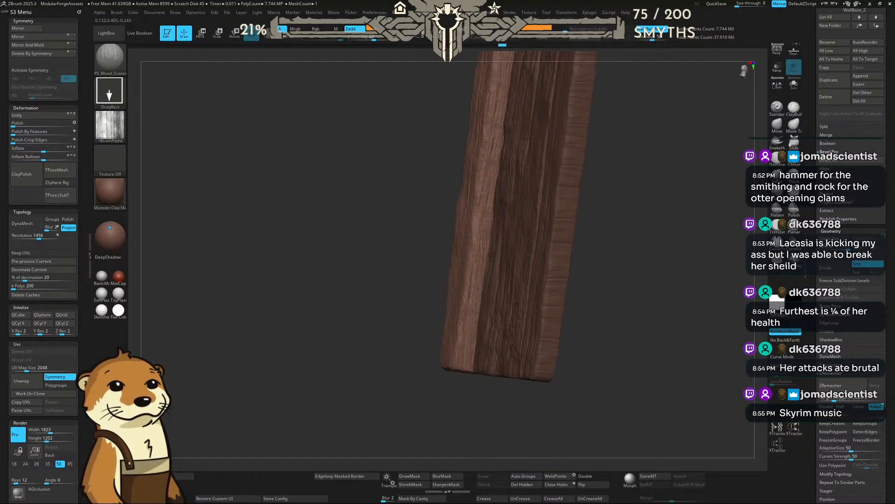
right_drag(447, 324, 438, 324)
right_drag(503, 255, 443, 296)
right_drag(638, 193, 608, 174)
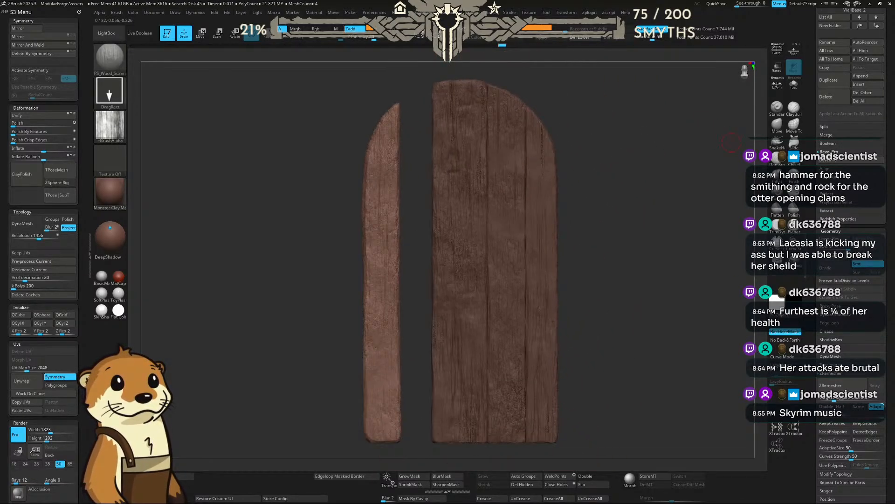
Step: Unhide the door plank next to Door_2 so the door is complete, and make Door_6 the active subtool
drag(819, 156, 819, 305)
drag(818, 129, 818, 222)
click(880, 57)
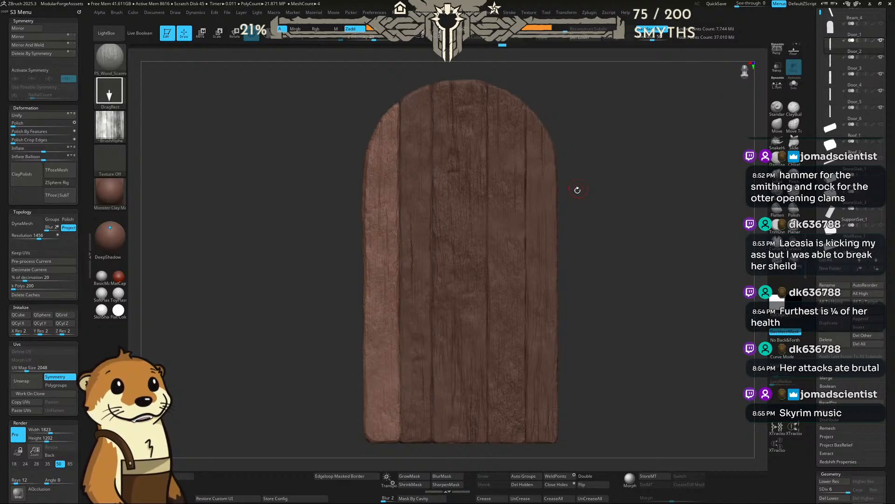
alt+click(555, 218)
Step: Save the project as ModularForgeAssets, replacing the existing file
key(ctrl+s)
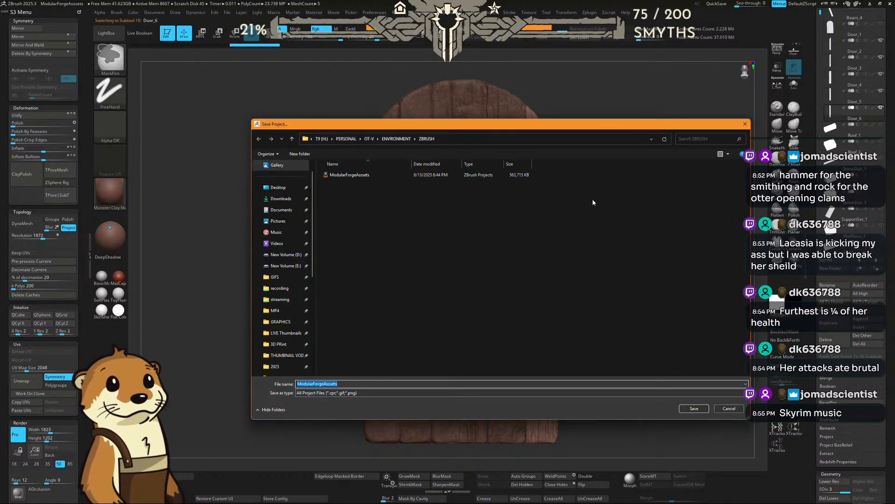
click(694, 408)
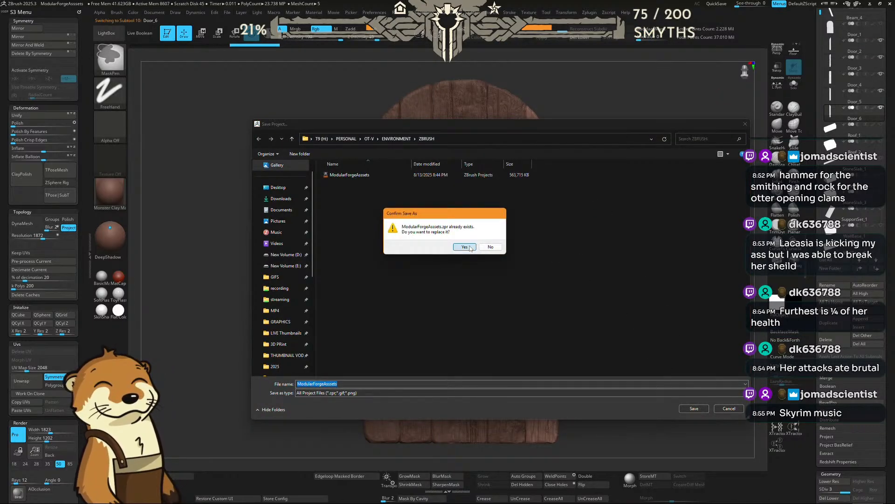
click(466, 247)
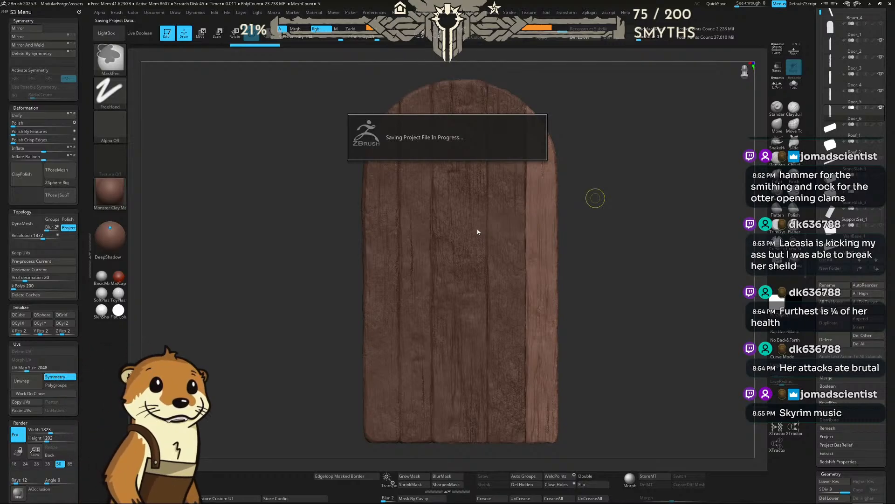
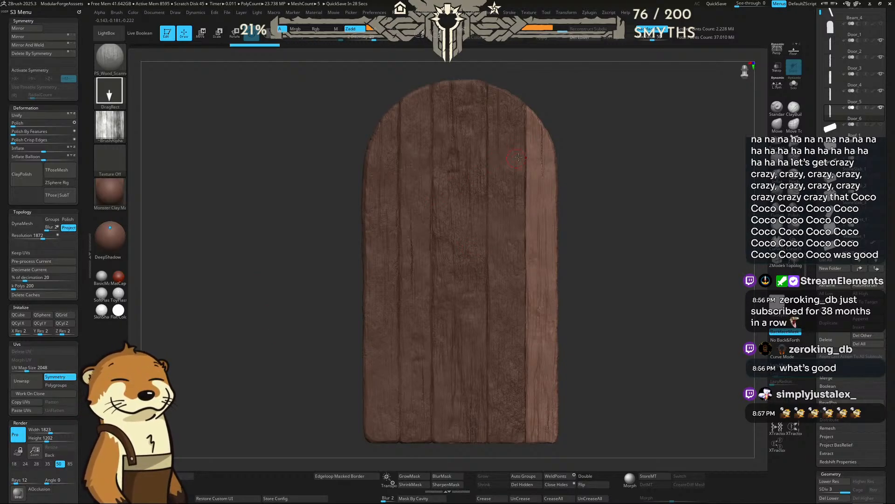
Step: Launch PureRef and place its empty reference window beside the door, clear of the planks
key(super)
text(pure)
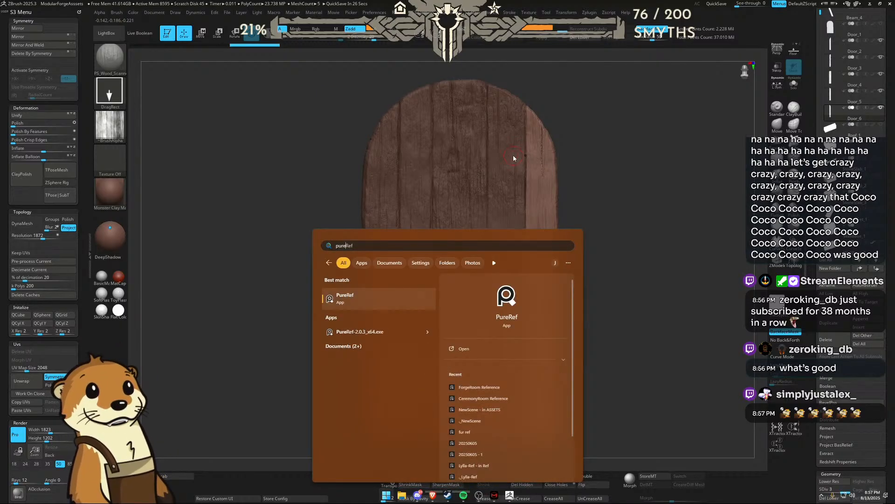
key(Return)
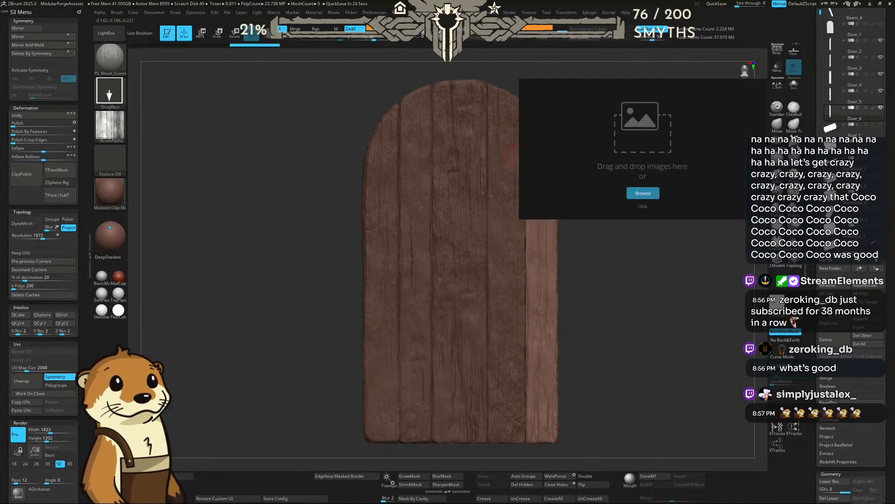
drag(623, 84, 217, 101)
Step: Create a subtool folder named Door for the door planks, starting from Door_2
drag(815, 123, 816, 216)
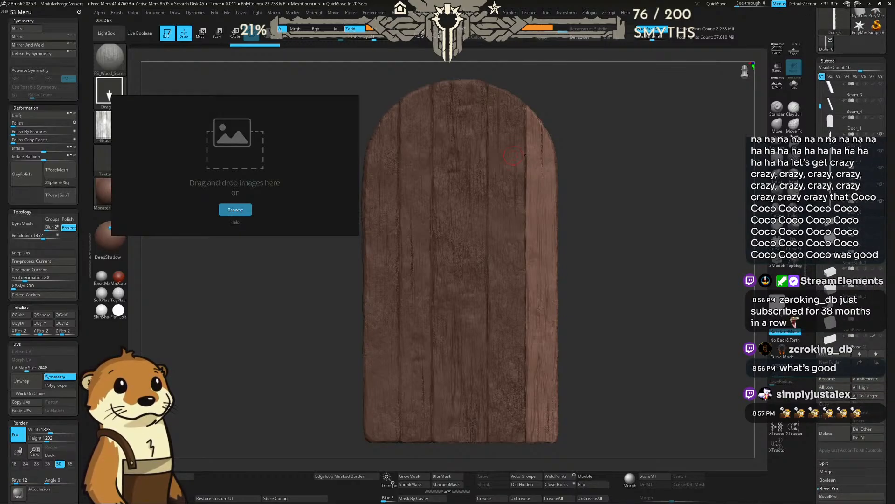
click(834, 140)
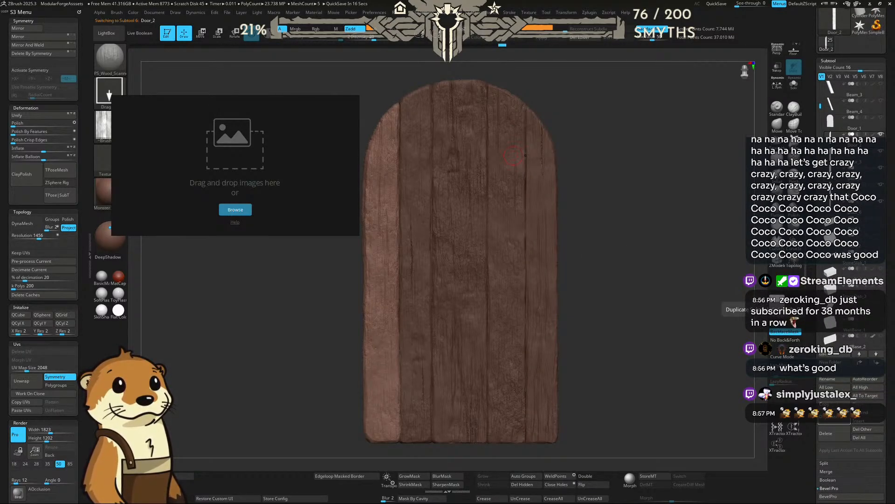
click(833, 363)
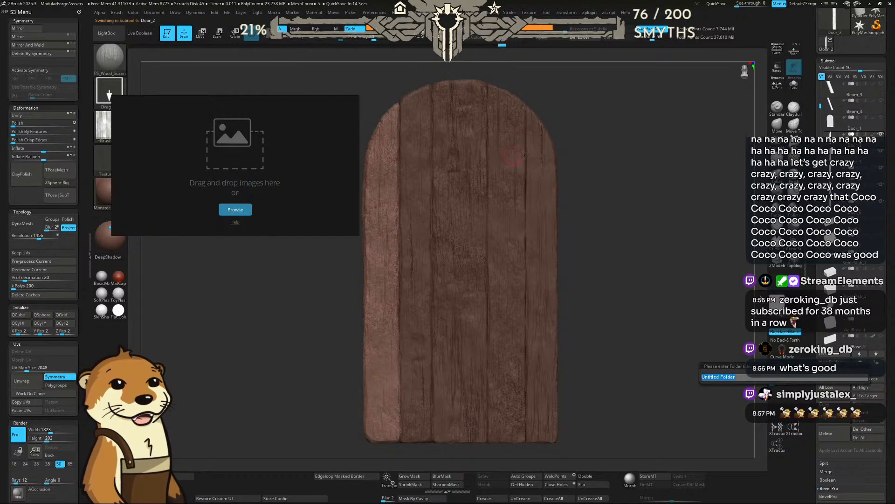
key(Return)
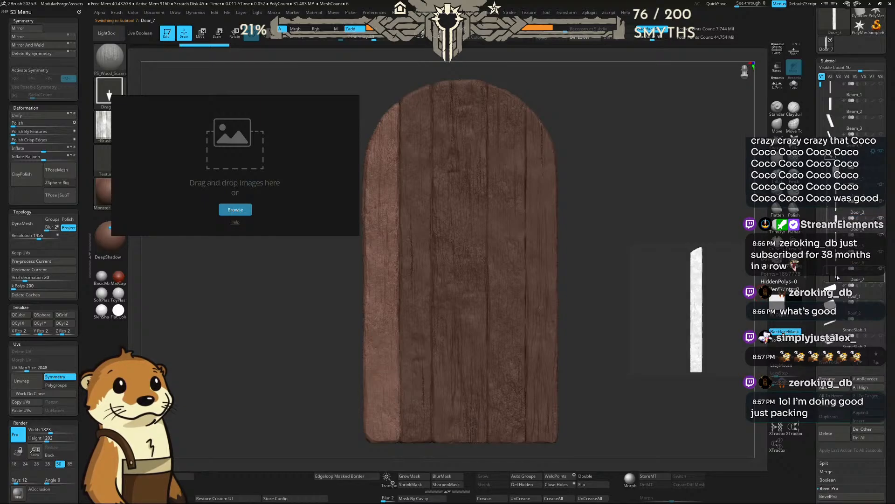
Step: Duplicate the Door_3 and Door_4 planks and move the copies below the original planks in the subtool order
click(838, 210)
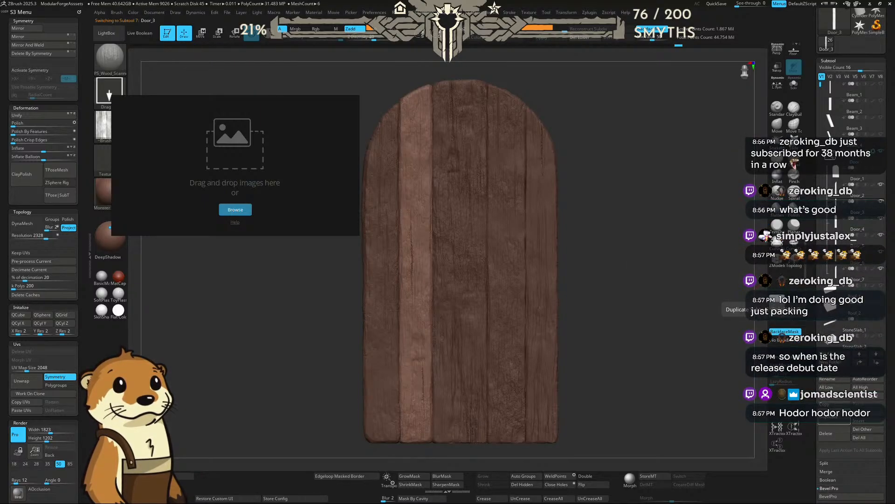
click(783, 308)
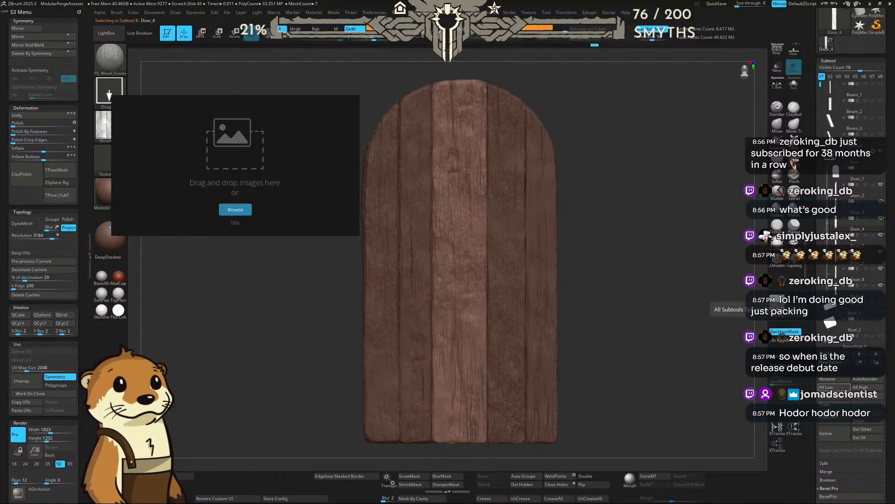
click(778, 305)
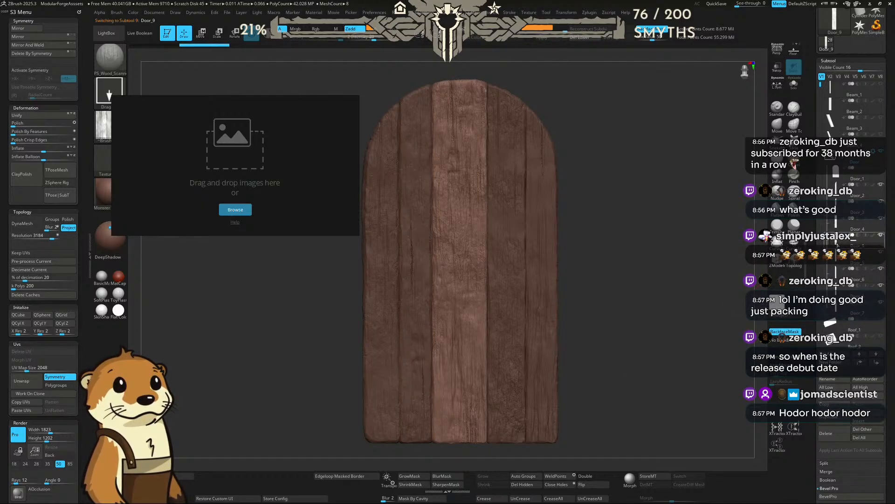
drag(843, 243, 843, 292)
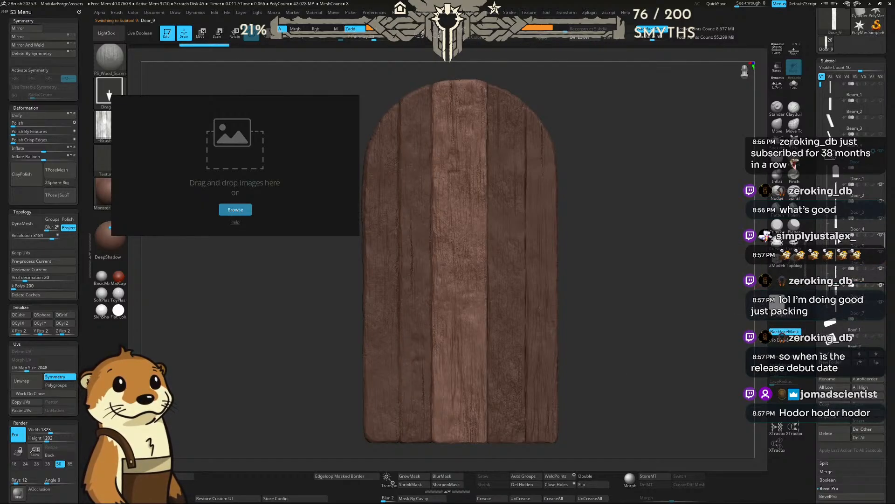
Step: Duplicate the Door_5 and Door_6 planks as well, keeping the copies in the Door folder
click(843, 242)
click(778, 306)
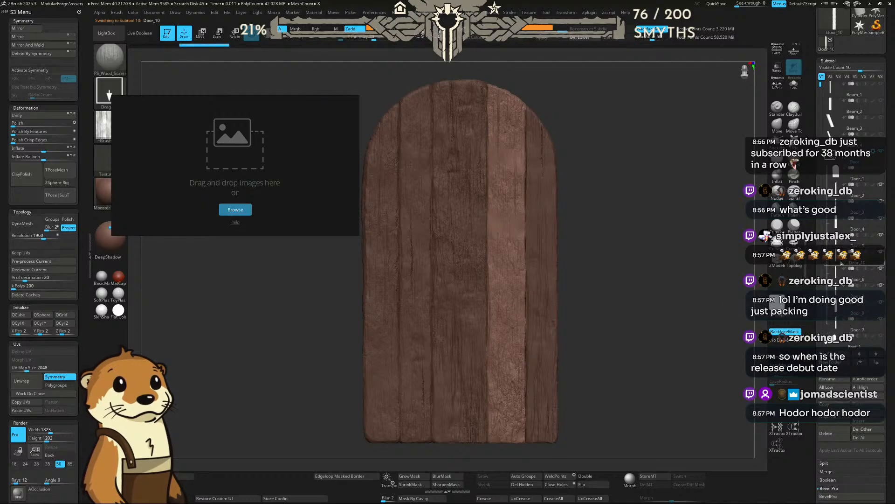
click(843, 259)
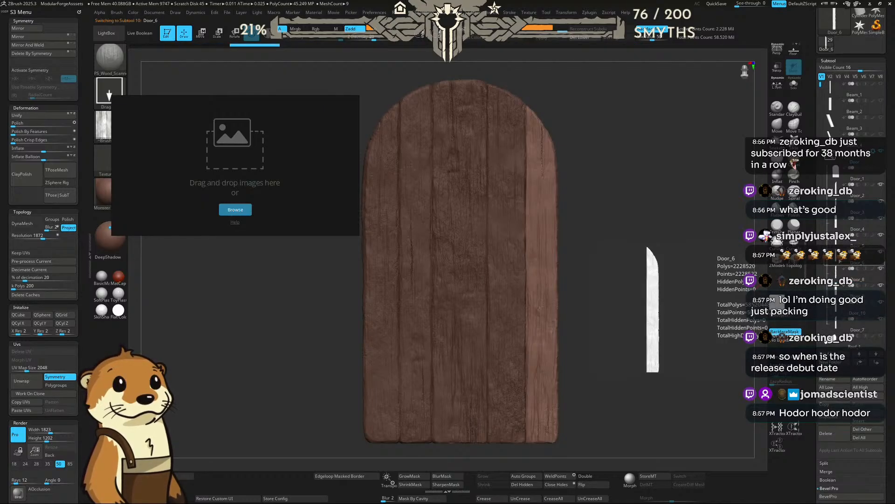
click(777, 306)
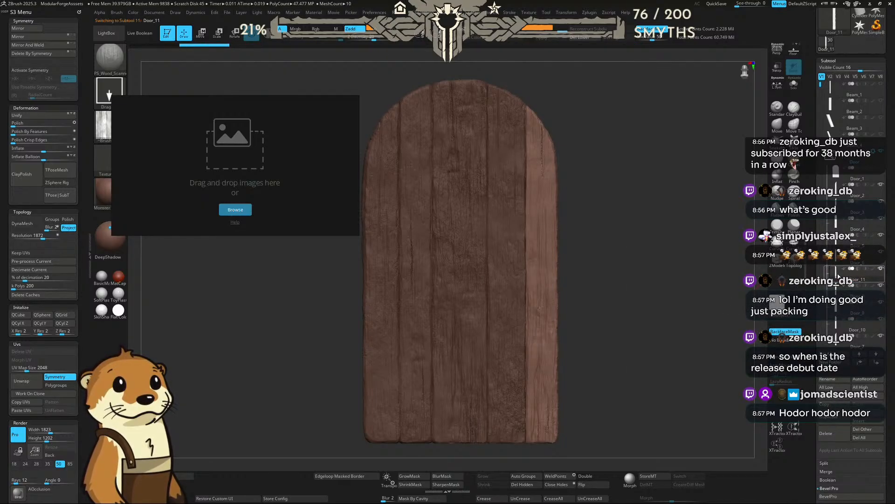
Step: Merge the duplicated planks down one after another into a single door subtool, accepting that the merge cannot be undone
click(825, 472)
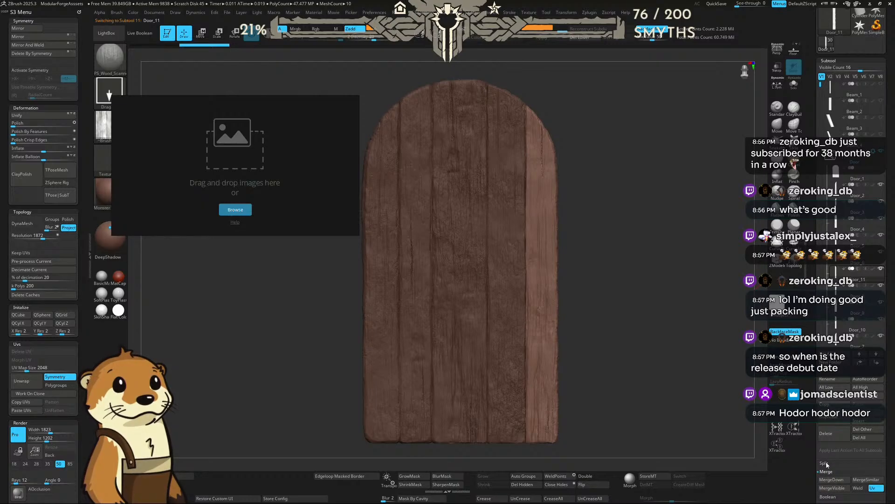
click(830, 439)
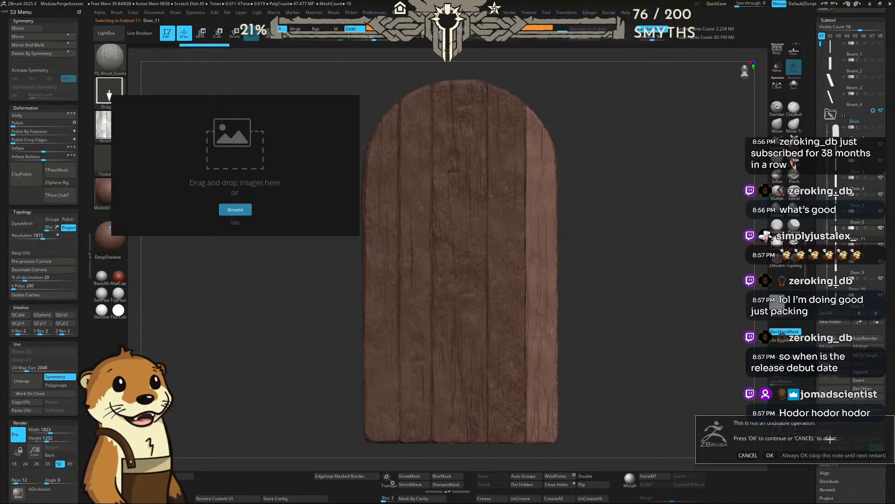
click(768, 455)
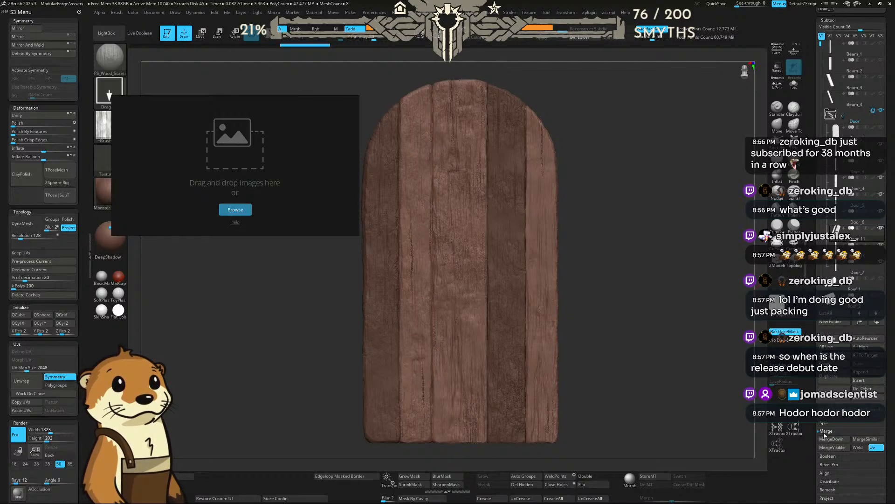
click(831, 439)
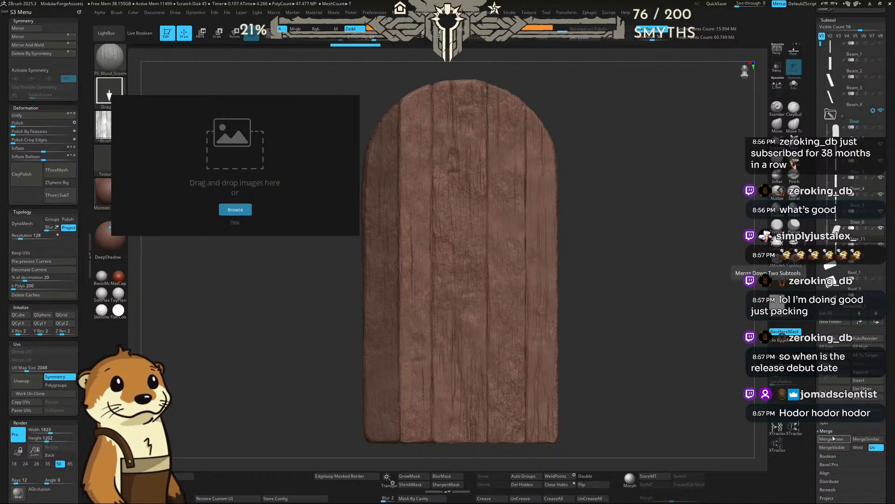
click(832, 439)
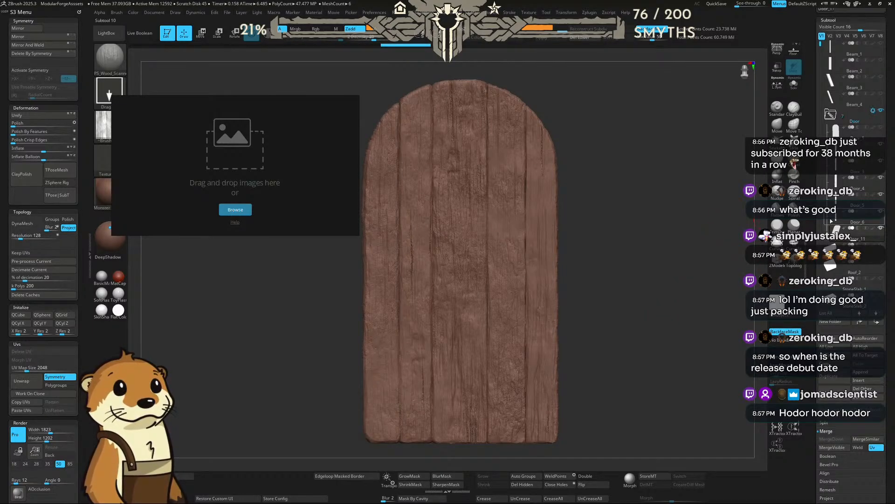
Step: Hide the original separate door planks and make the merged door, Door_11, the active subtool
click(881, 147)
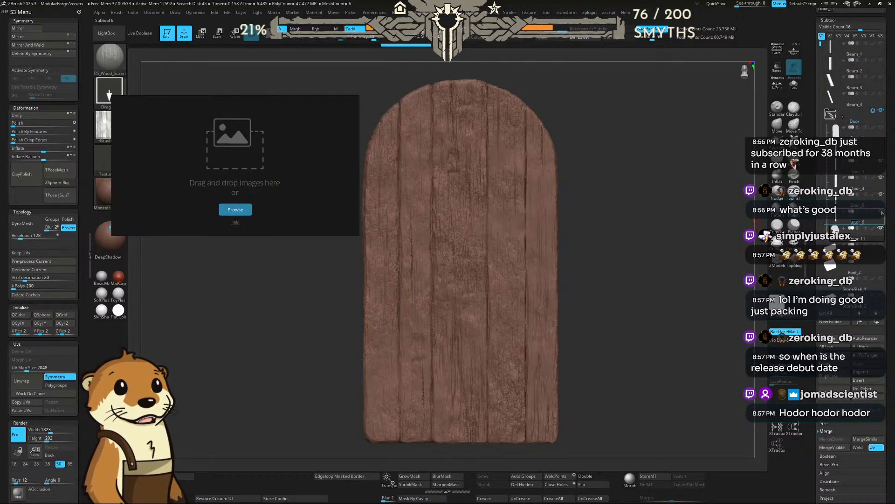
click(881, 162)
click(882, 178)
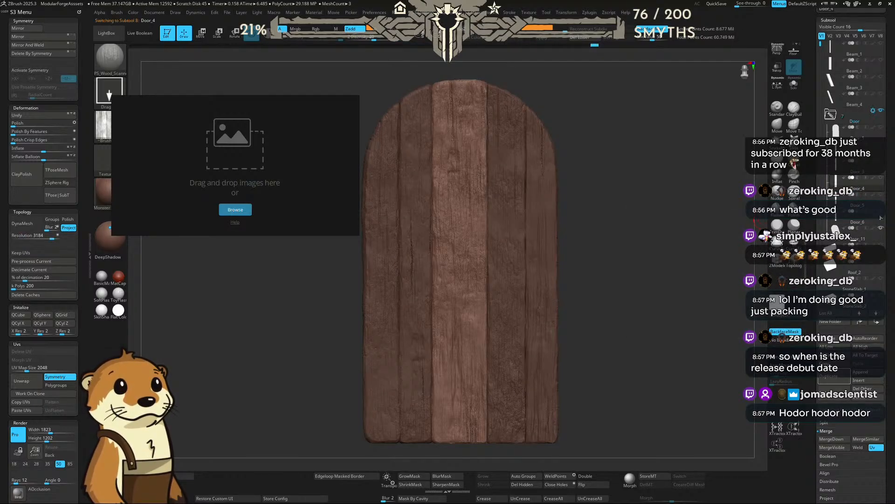
click(855, 238)
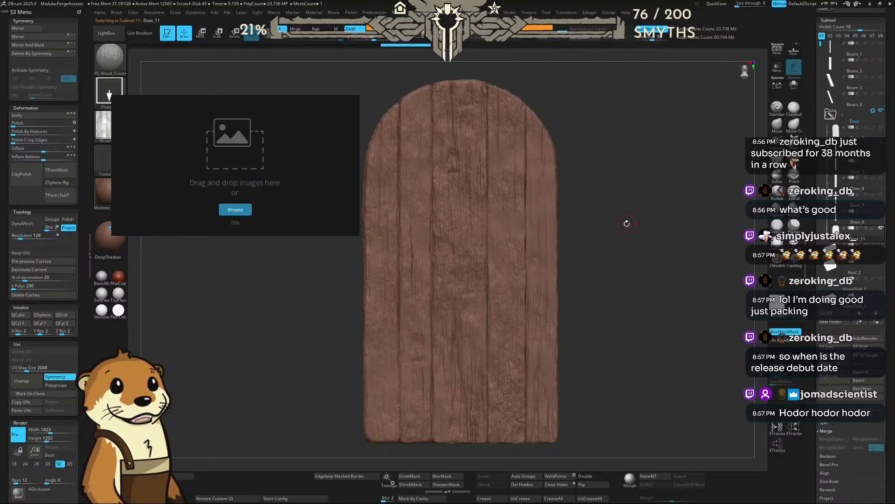
Step: Open the recent PureRef scene containing the stone cottage reference image
right_click(377, 181)
mouse_move(332, 337)
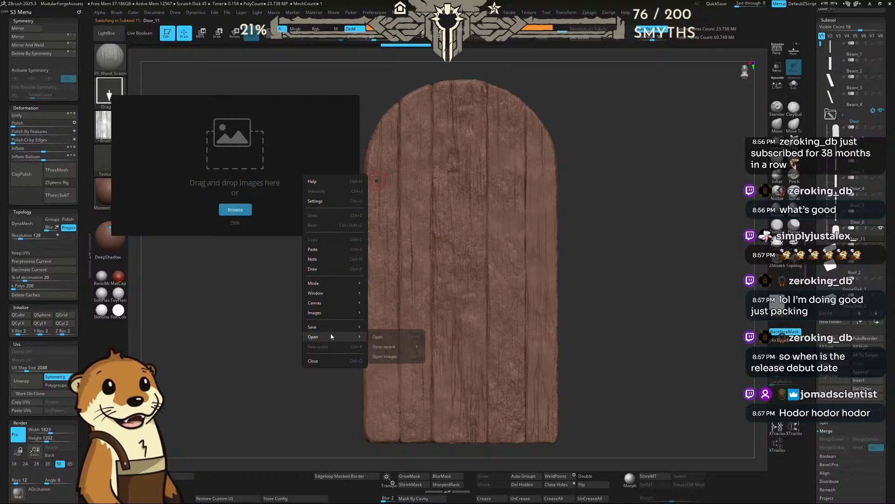
mouse_move(383, 346)
click(448, 348)
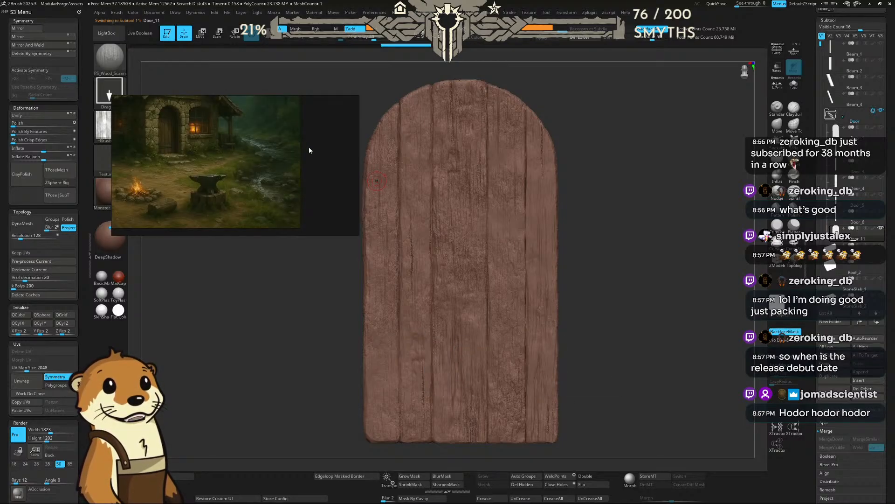
Step: Frame the cottage door in the reference image, narrow the PureRef window around it, and place it clear of the sculpted door
middle_drag(167, 126, 197, 161)
scroll(196, 161, up, 6)
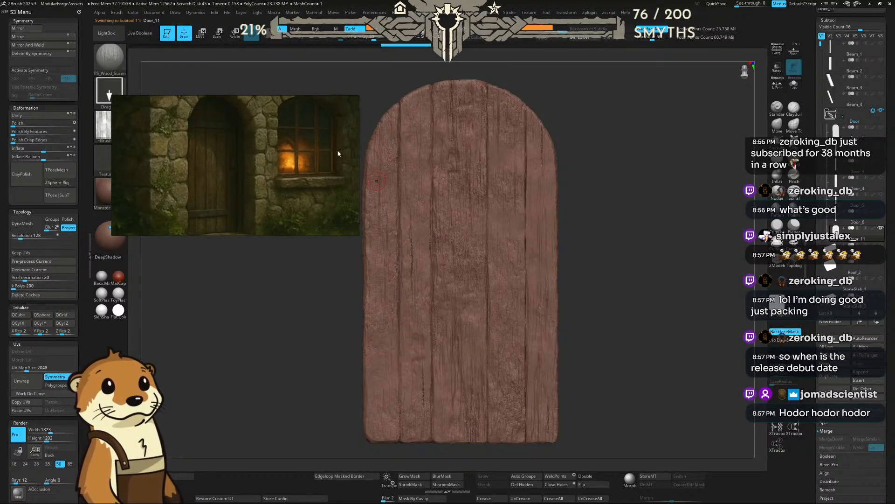
drag(358, 146, 279, 148)
middle_drag(229, 153, 210, 158)
drag(231, 131, 246, 80)
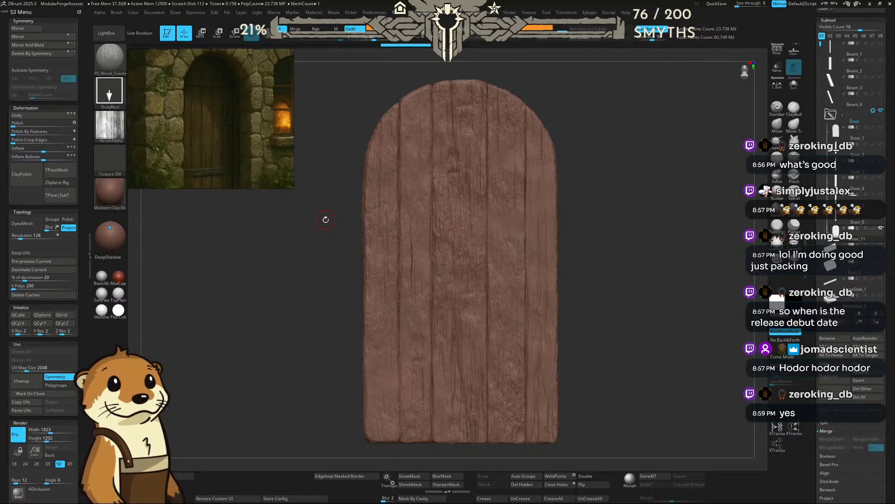
Step: With an enlarged Move Topological brush, push the two leftmost planks apart near the arched top to widen their gap
mouse_move(300, 250)
mouse_down()
mouse_move(439, 232)
mouse_move(571, 175)
mouse_move(621, 191)
mouse_move(596, 187)
mouse_up()
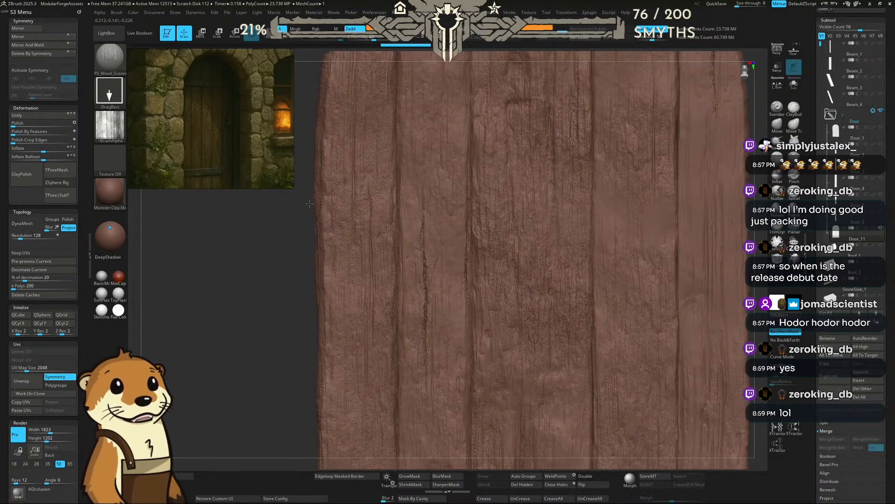
key(ctrl)
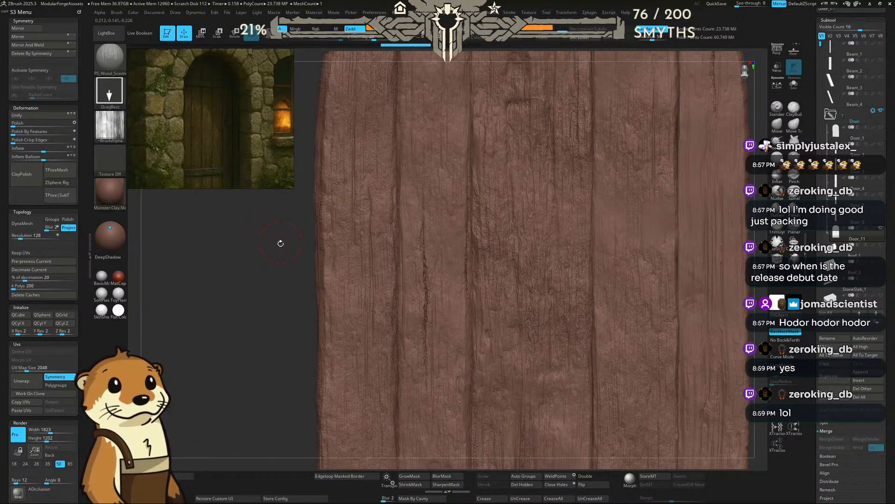
alt+drag(280, 244, 266, 341)
key(b)
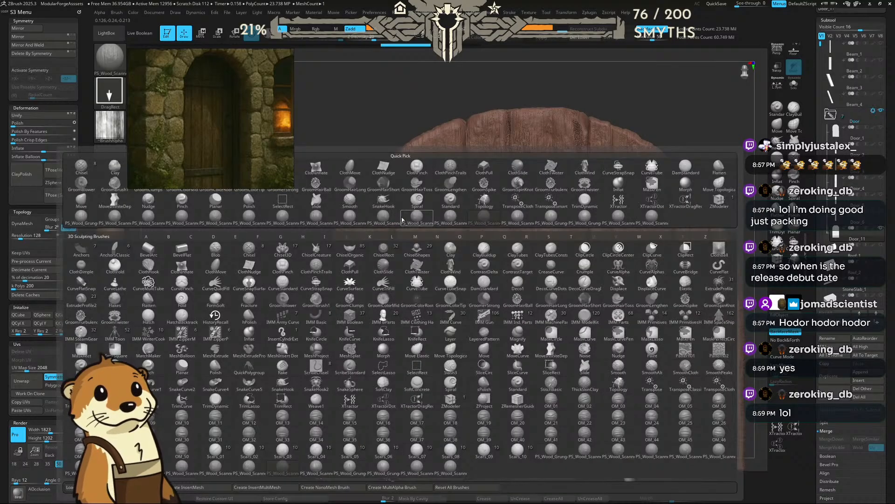
key(m)
key(t)
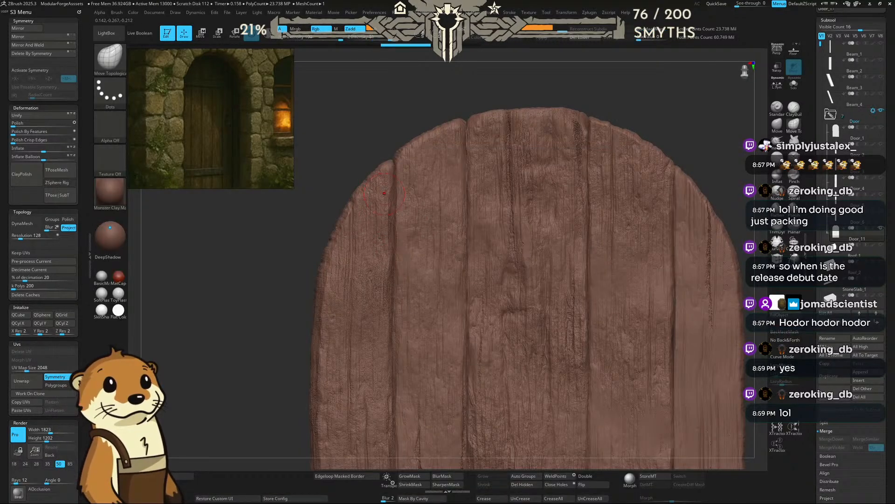
key(space)
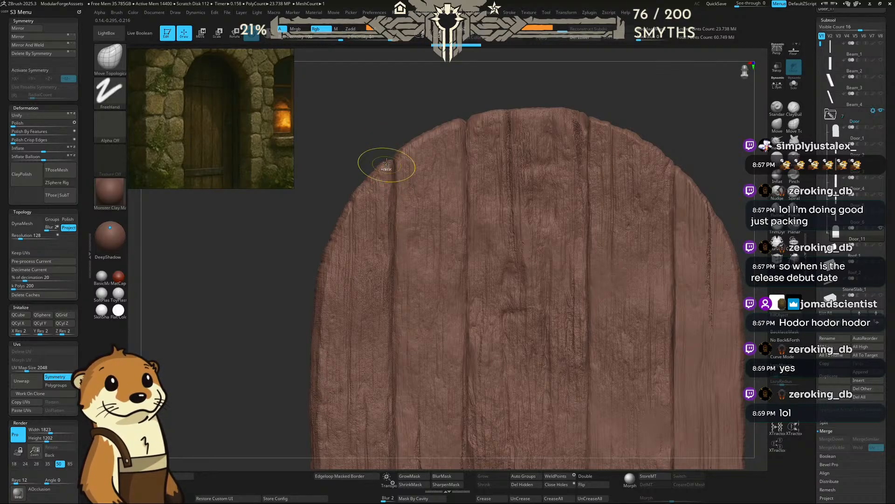
drag(386, 150, 394, 151)
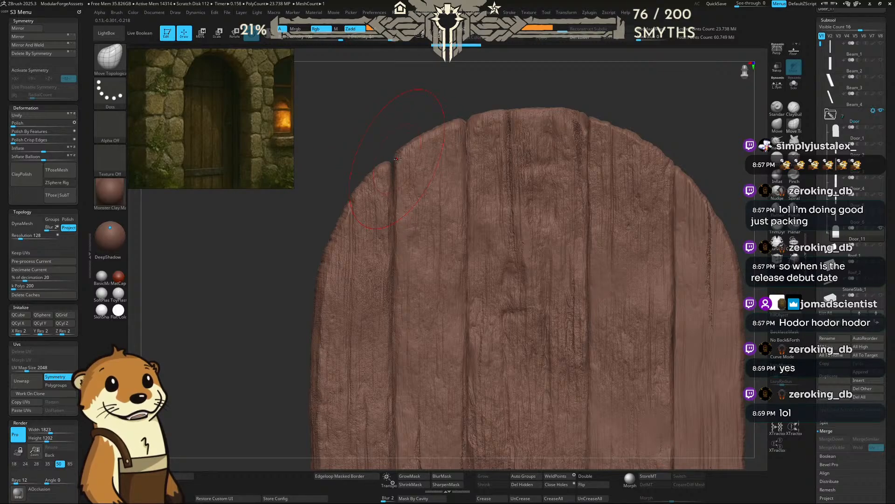
drag(396, 157, 401, 160)
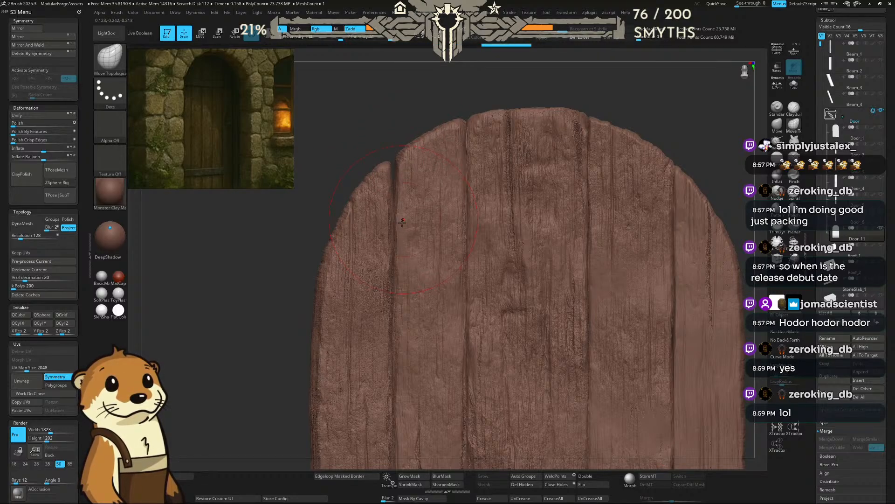
drag(388, 226, 385, 227)
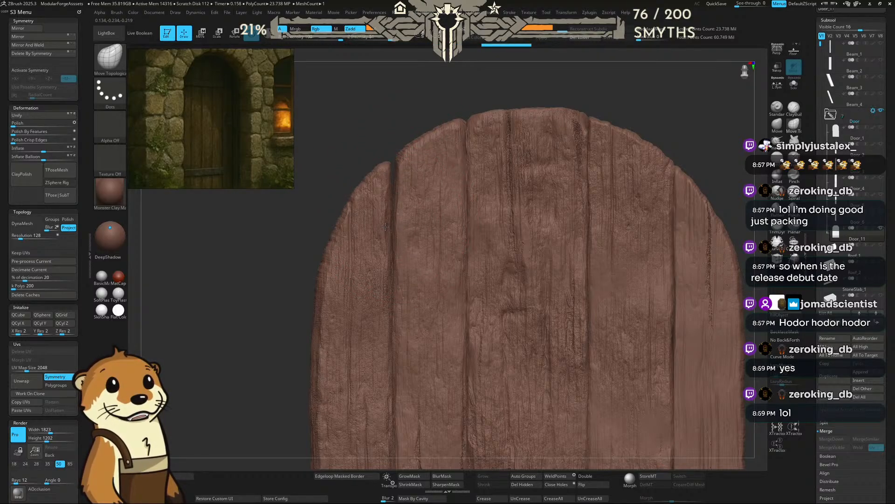
mouse_move(407, 141)
right_down()
mouse_move(386, 143)
mouse_move(394, 166)
mouse_move(397, 140)
right_up()
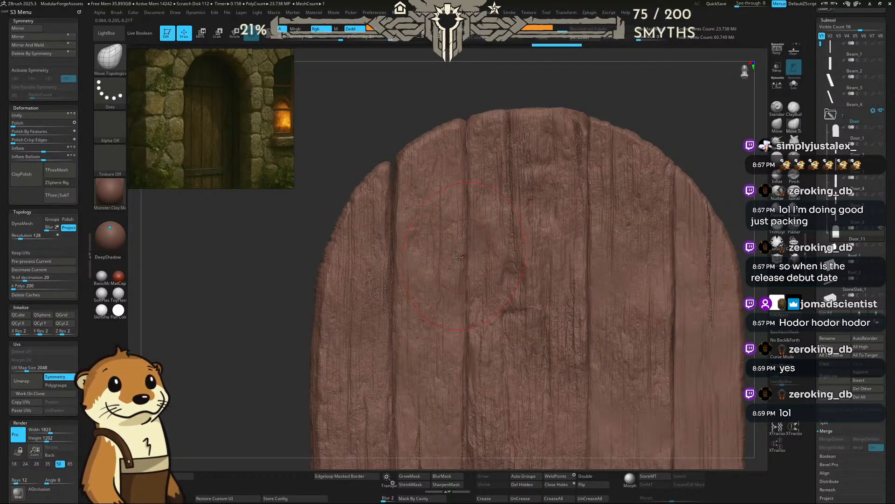
Step: Reshape the seam between the second and third planks from the left with short Move Topological strokes down its length
drag(475, 271, 480, 270)
right_drag(268, 335, 250, 238)
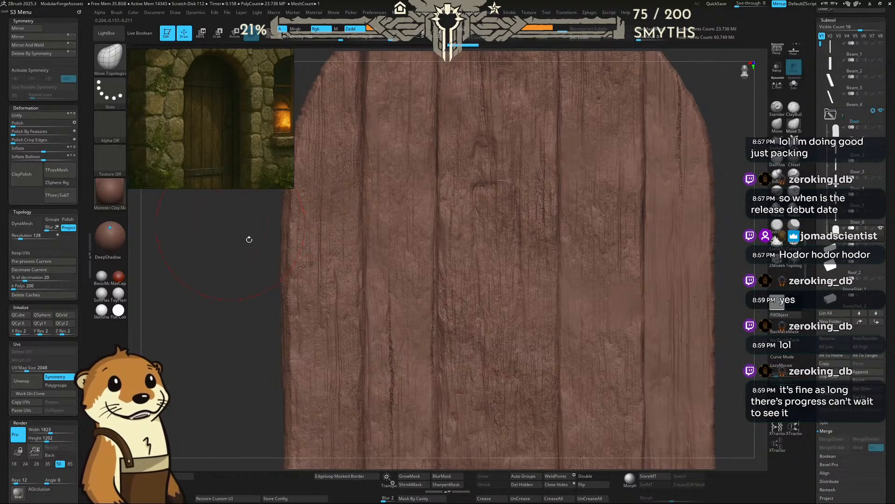
drag(445, 292, 430, 293)
drag(431, 352, 426, 353)
Step: Reshape the top edge of the door's centre planks into an uneven, notched outline with the MoveInfiniteDepth brush
mouse_move(672, 286)
right_down()
mouse_move(718, 273)
mouse_move(680, 280)
mouse_move(652, 207)
mouse_move(638, 320)
right_up()
key(space)
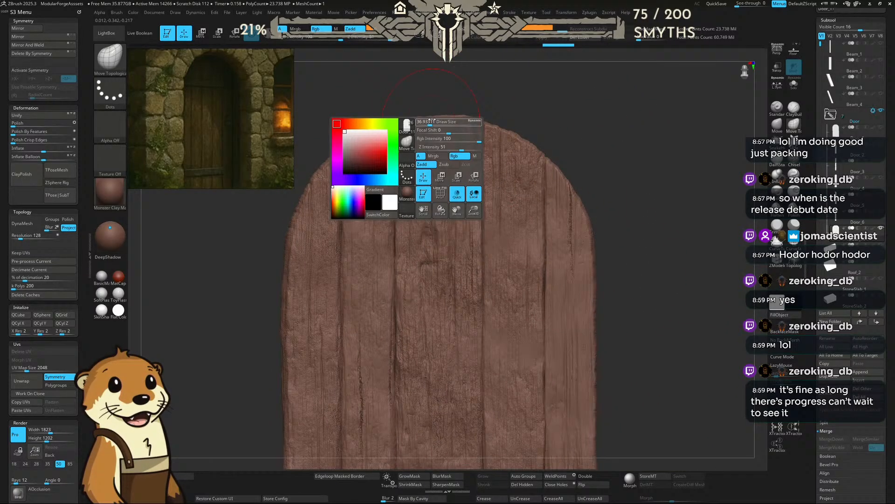
drag(432, 122, 423, 122)
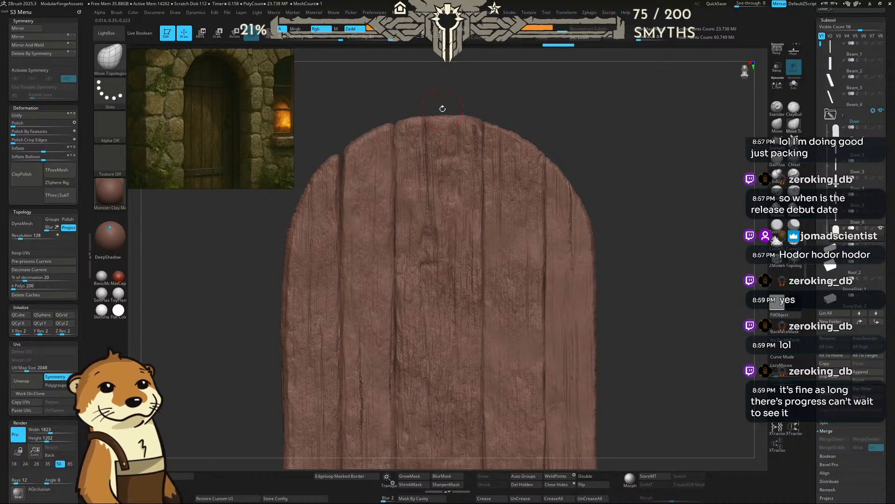
key(b)
key(m)
key(v)
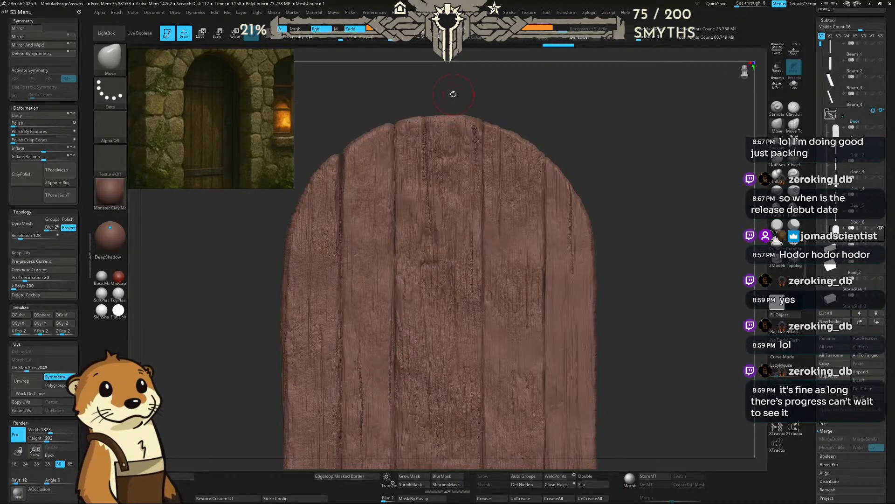
key(b)
key(m)
key(n)
key(space)
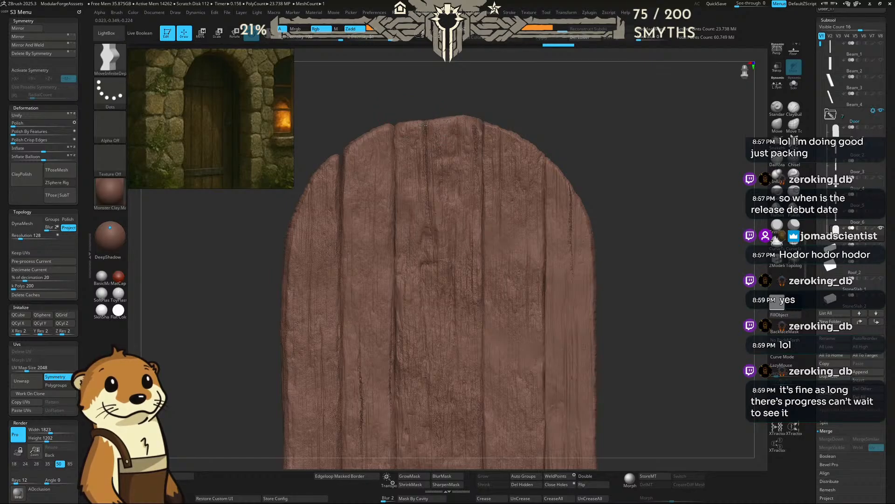
key(ctrl)
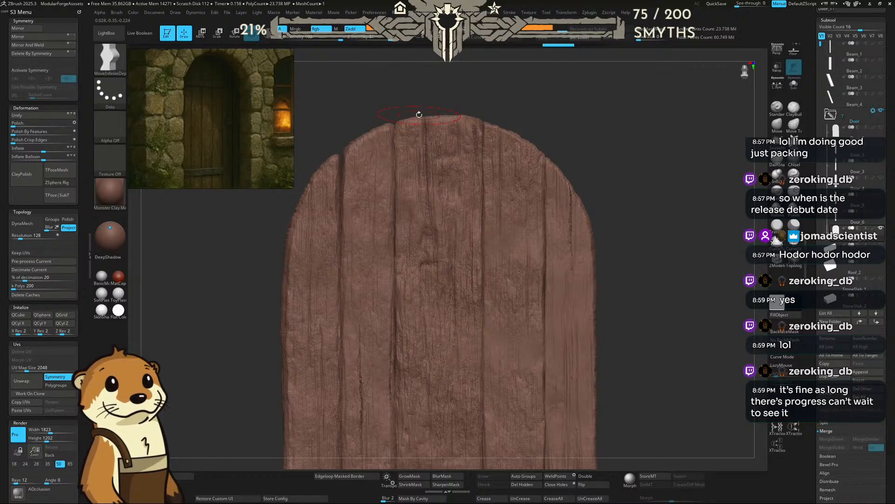
key(space)
mouse_move(428, 111)
mouse_down()
mouse_move(422, 124)
mouse_move(410, 117)
mouse_move(444, 117)
mouse_up()
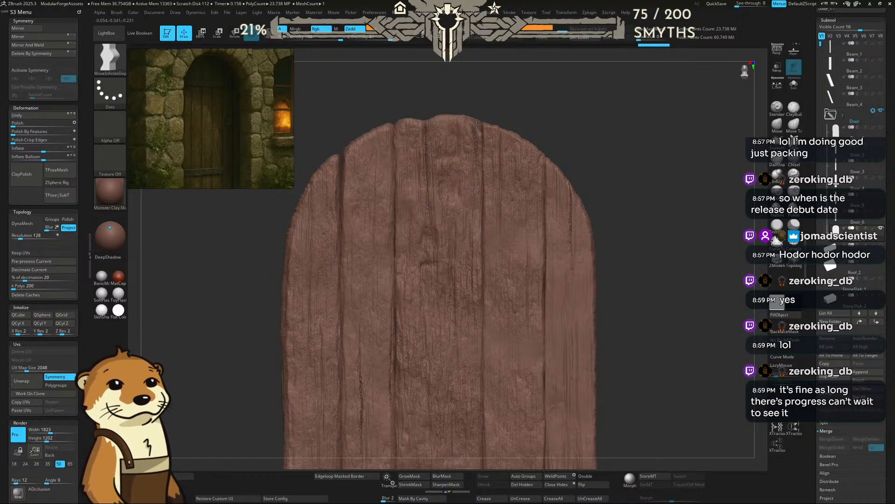
Step: Adjust the seam along the centre plank's right edge with short MoveInfiniteDepth strokes on the upper door
key(space)
mouse_move(488, 158)
mouse_down()
mouse_move(498, 159)
mouse_move(485, 179)
mouse_up()
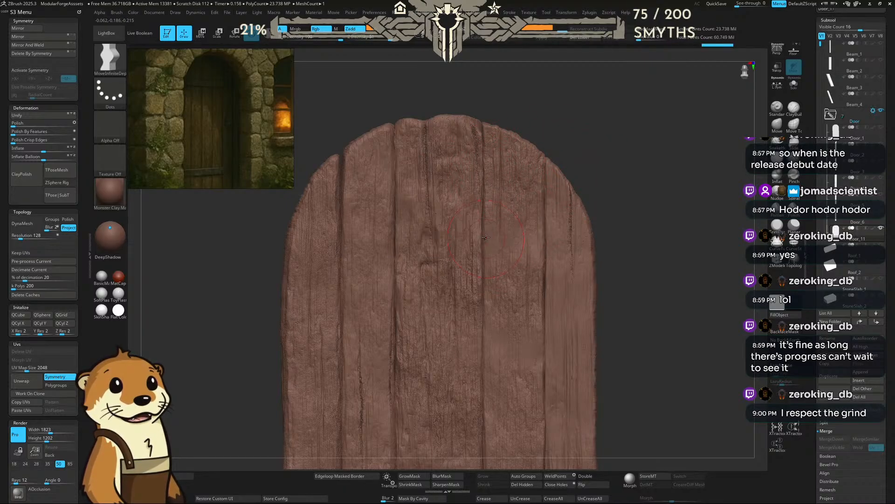
drag(482, 273, 480, 275)
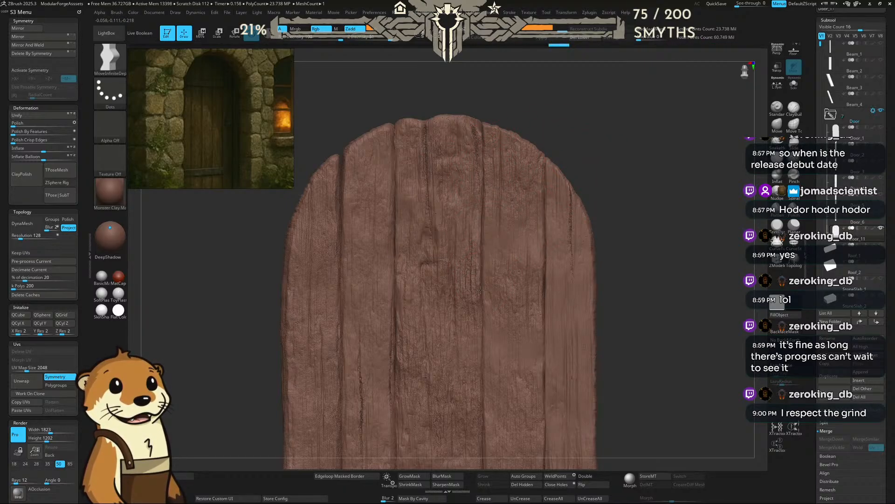
Step: Define the seam beside the rightmost plank with Move Topological strokes, working from the upper door down to its bottom edge
key(b)
key(m)
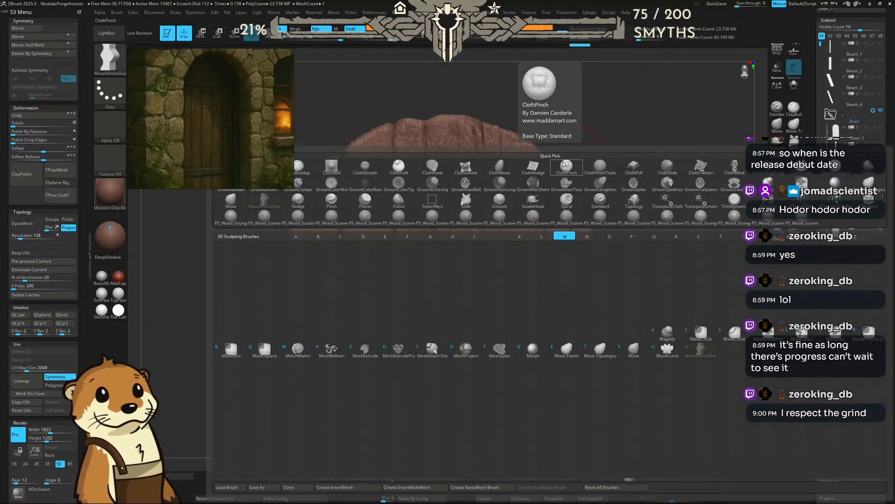
key(t)
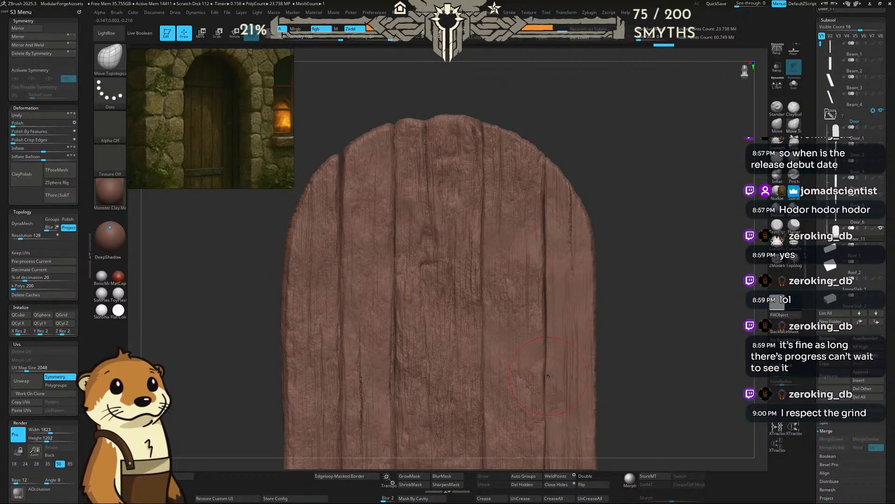
alt+drag(636, 355, 587, 247)
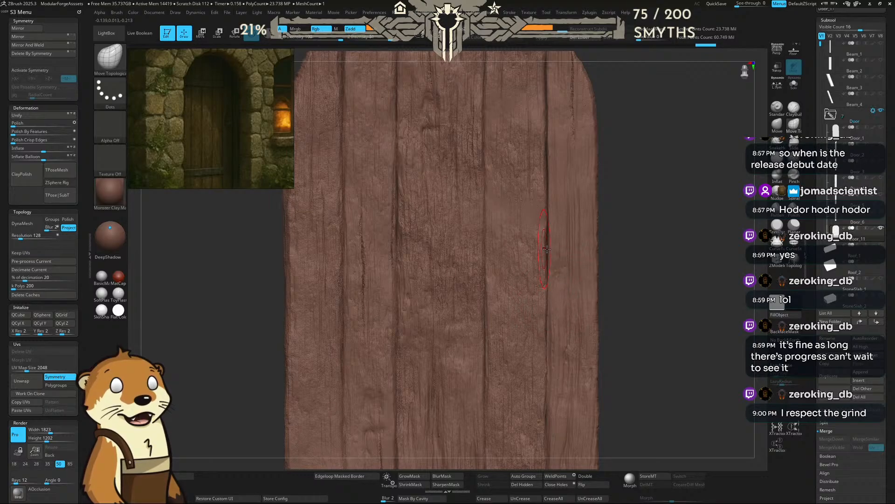
drag(643, 297, 610, 221)
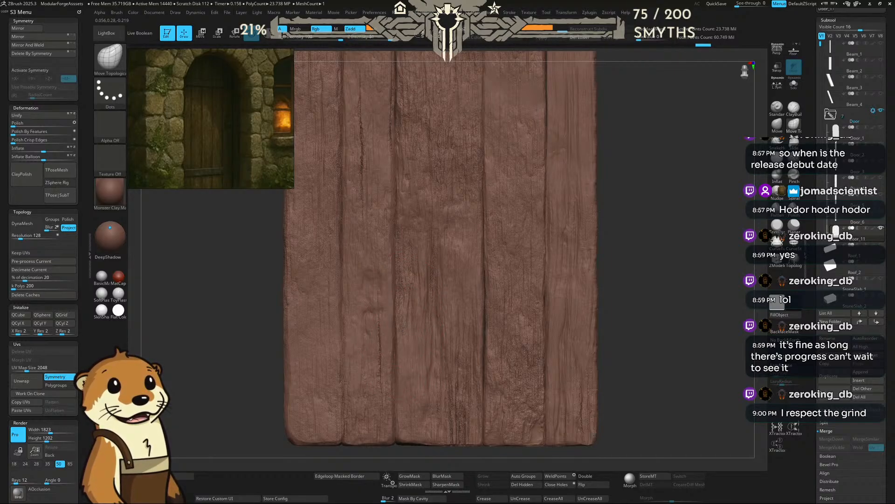
alt+drag(616, 242, 575, 168)
alt+drag(564, 117, 579, 169)
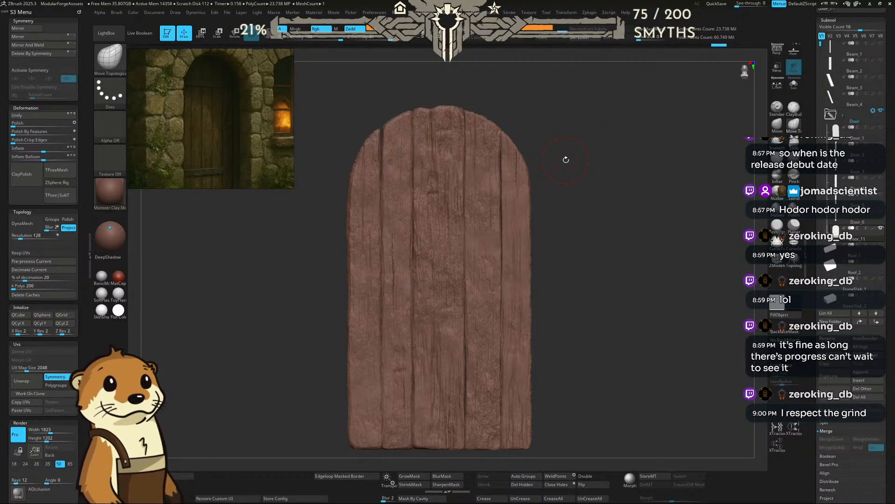
Step: Reset the transform gizmo's orientation on the door and centre it on the unmasked mesh
key(w)
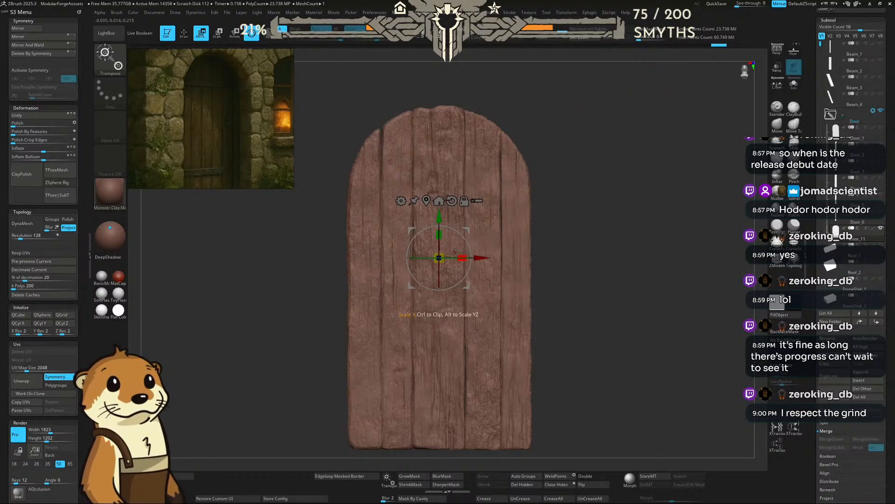
drag(451, 258, 432, 235)
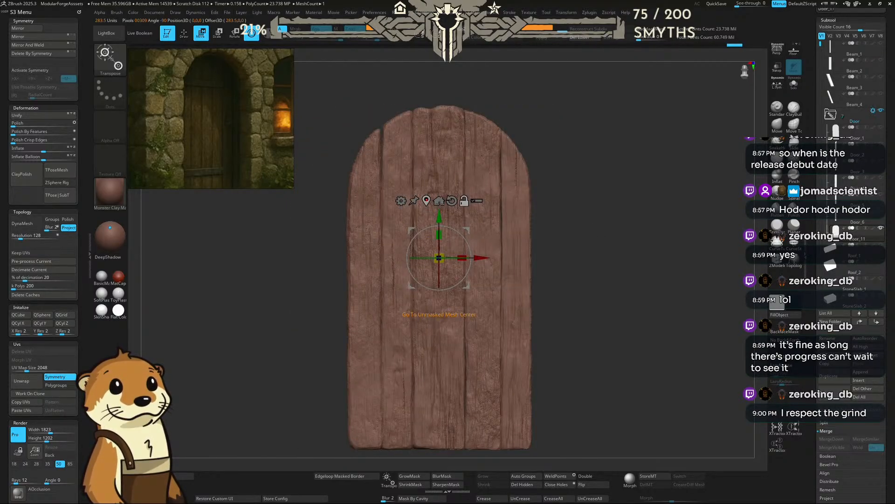
alt+click(452, 202)
click(465, 143)
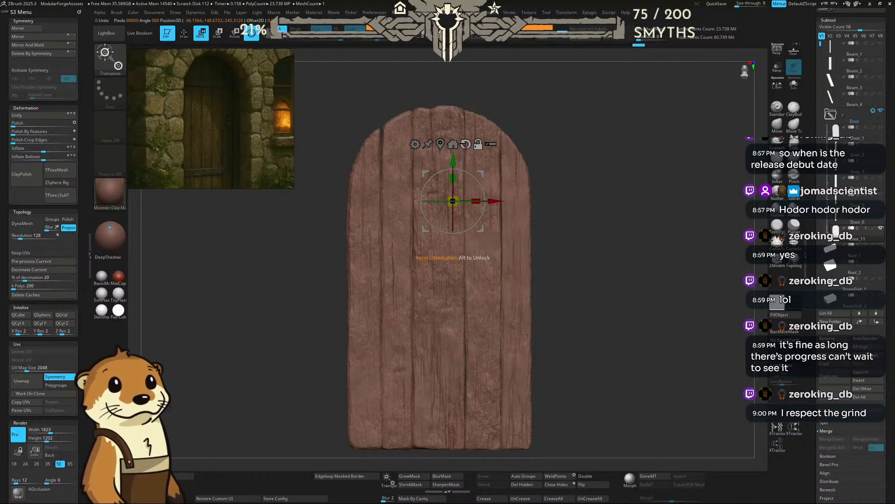
click(440, 144)
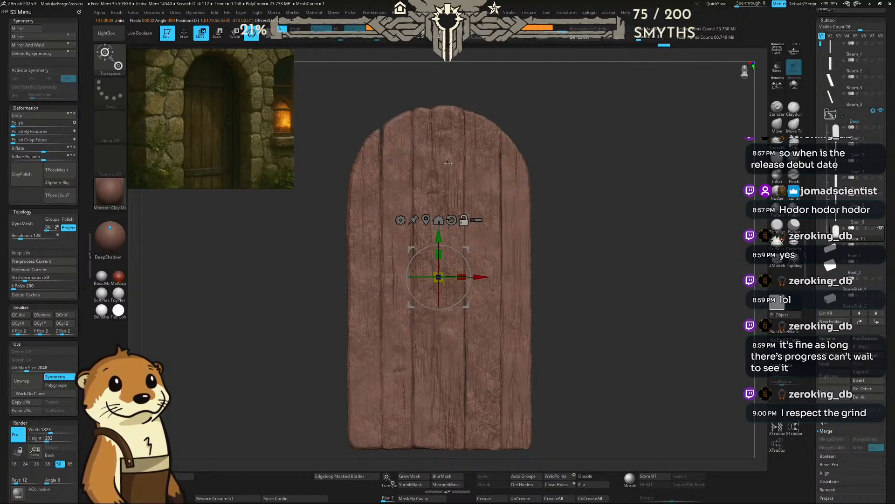
Step: Rotate the door 180 degrees about its vertical axis so its opposite face points forward
drag(449, 276, 584, 238)
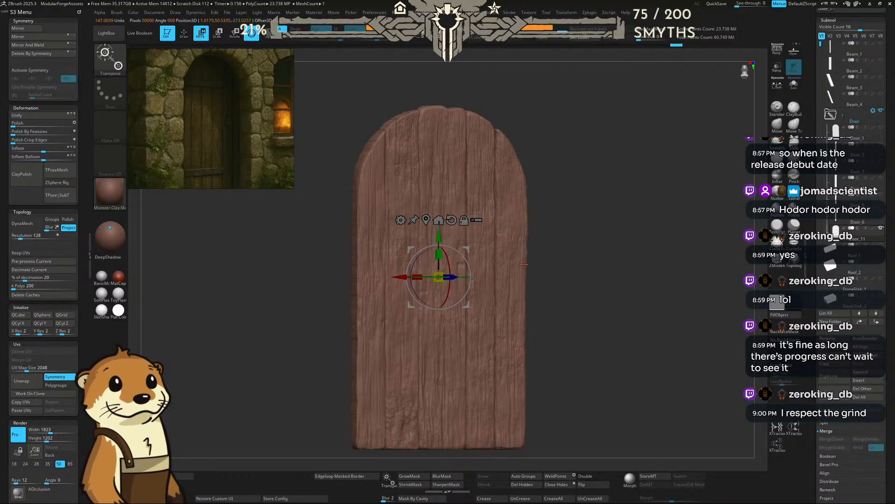
key(ctrl+z)
drag(451, 277, 551, 274)
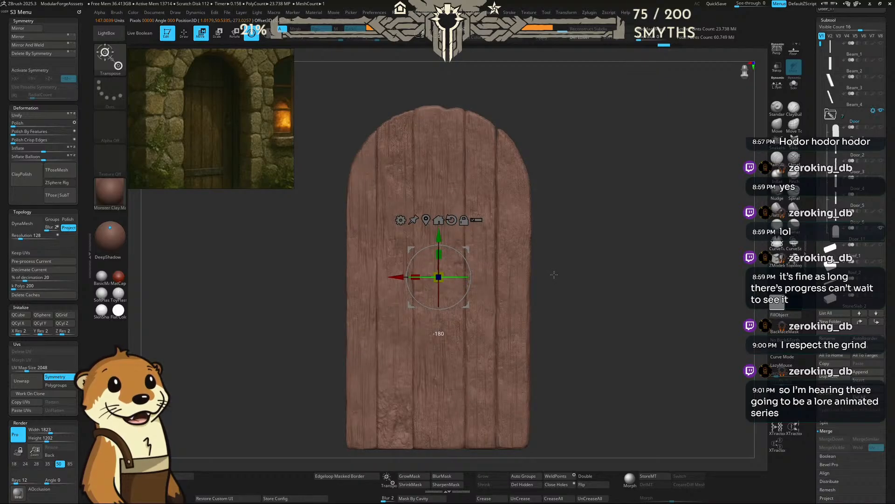
Step: Save the project over the existing ModularForgeAssets file
key(ctrl+s)
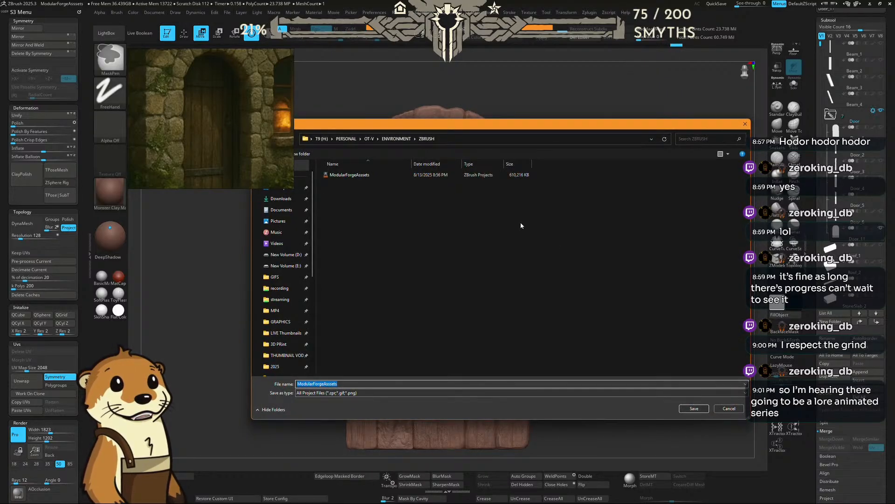
click(696, 410)
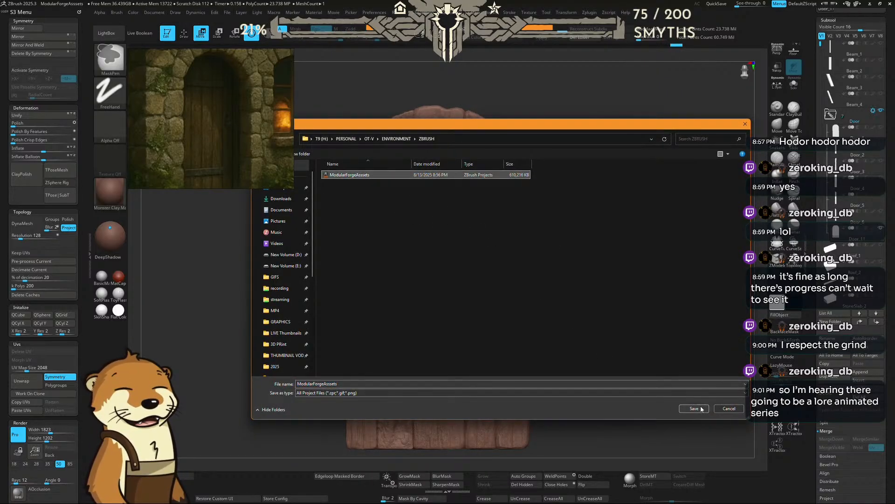
click(461, 247)
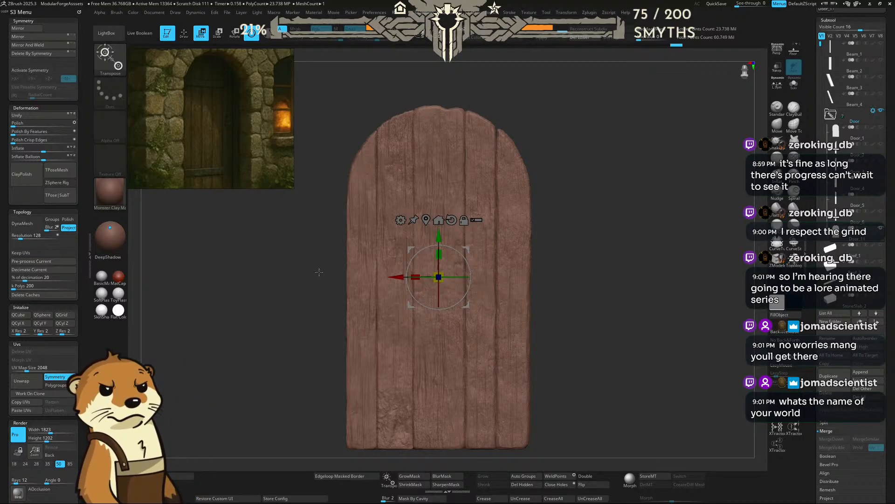
Step: Leave transform mode for sculpting and collapse the ZRemesher settings of the door's geometry
alt+drag(312, 263, 334, 246)
key(q)
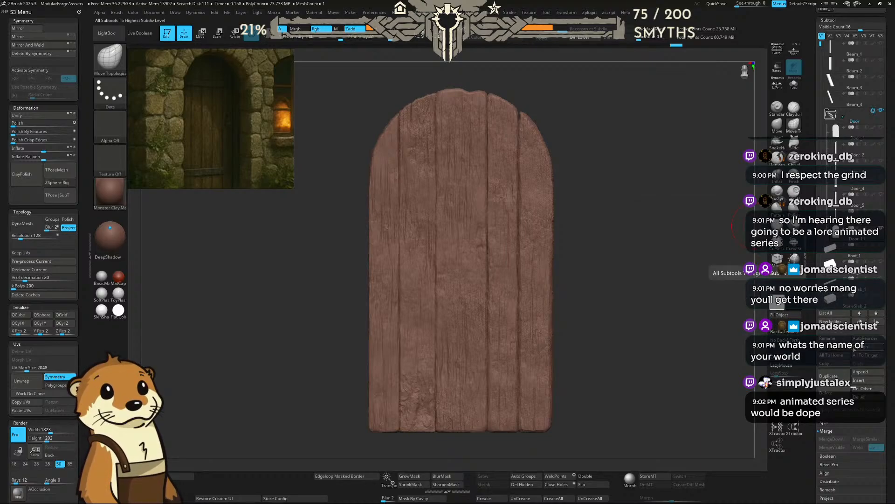
scroll(824, 331, down, 2)
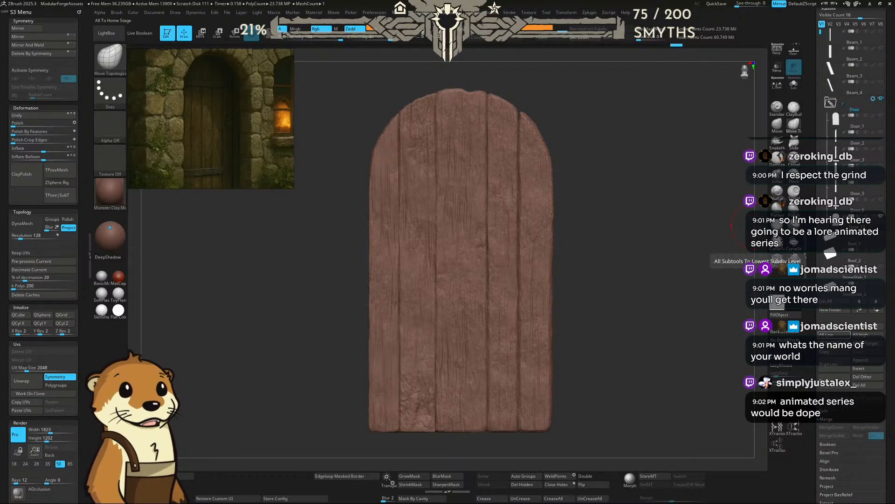
scroll(808, 356, down, 5)
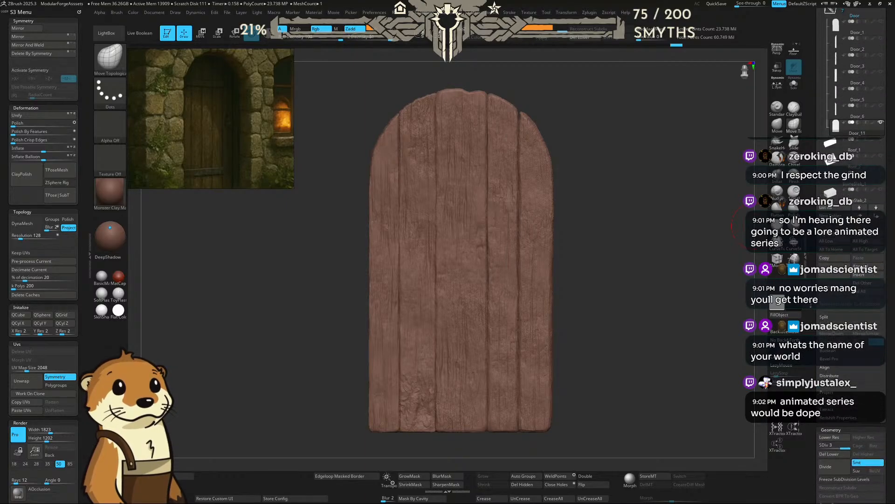
scroll(814, 386, down, 3)
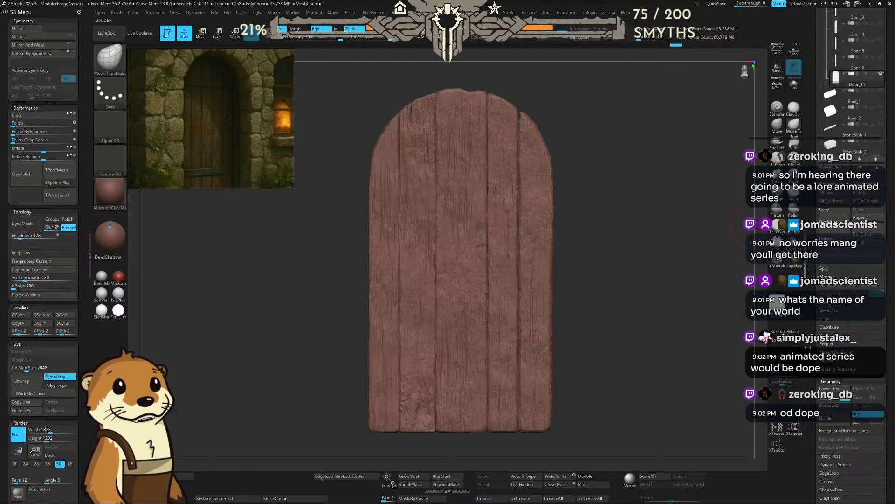
scroll(808, 347, down, 1)
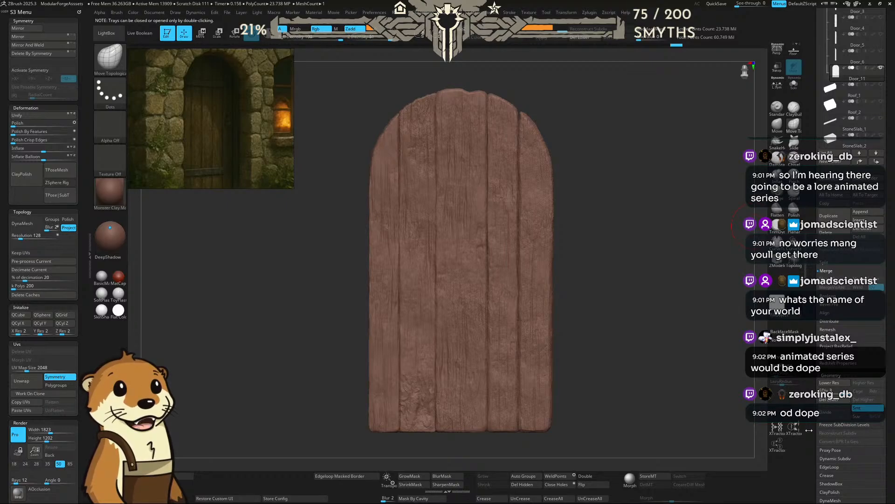
scroll(811, 436, down, 1)
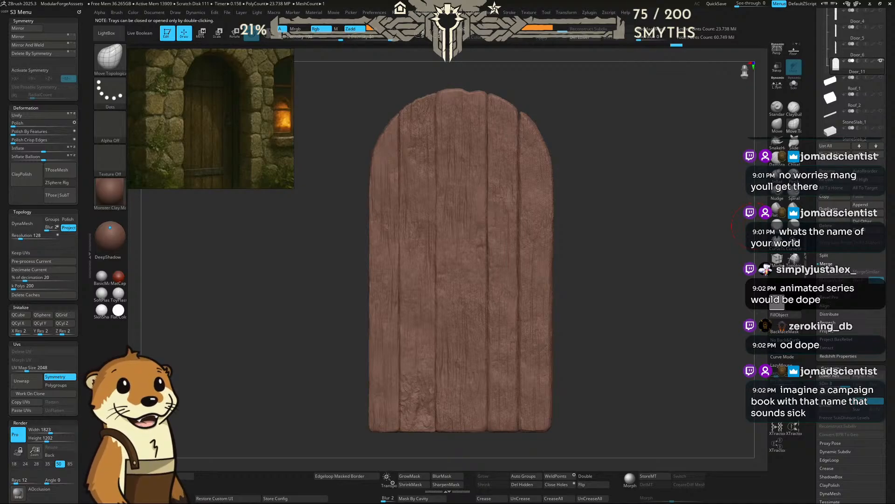
scroll(810, 376, down, 4)
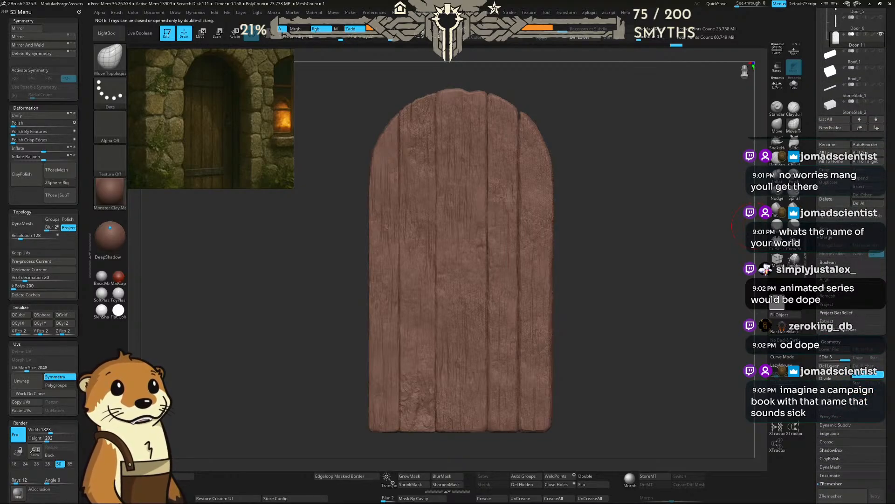
scroll(810, 326, down, 10)
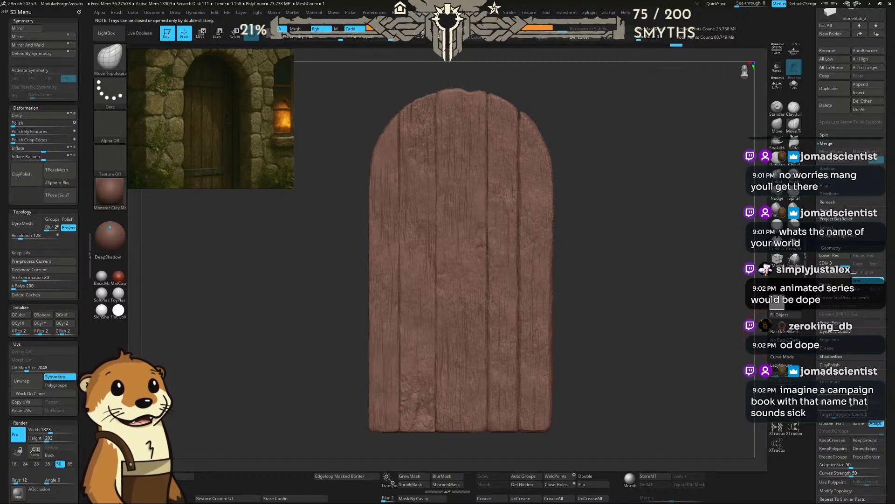
scroll(826, 420, down, 2)
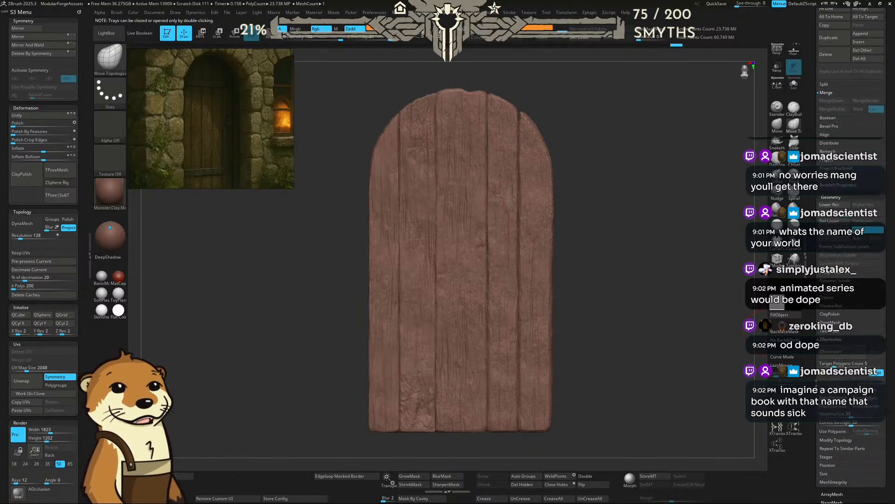
click(835, 340)
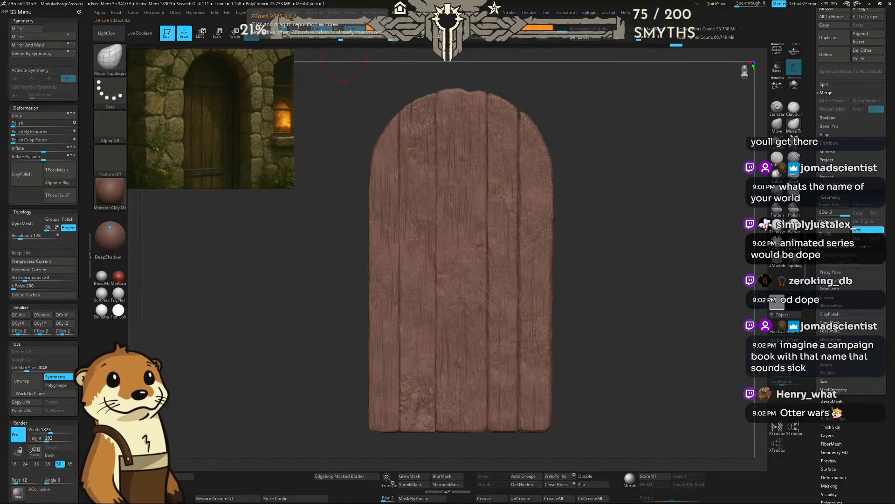
Step: Switch to the web browser and browse the full image results for medieval wooden arch doors
drag(381, 1, 518, 145)
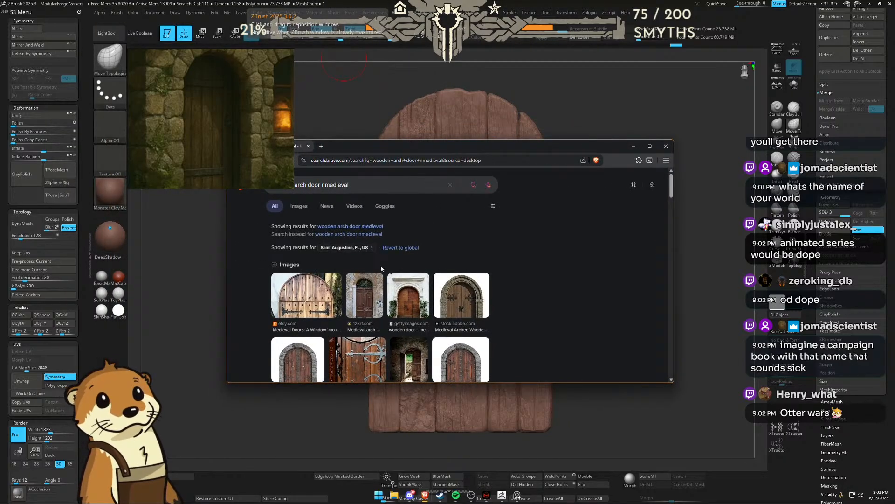
scroll(333, 335, down, 3)
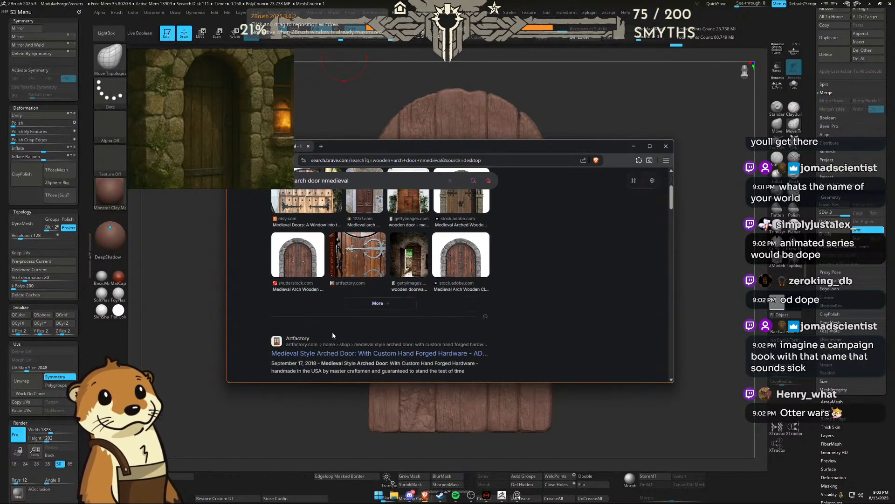
click(387, 294)
scroll(405, 272, down, 4)
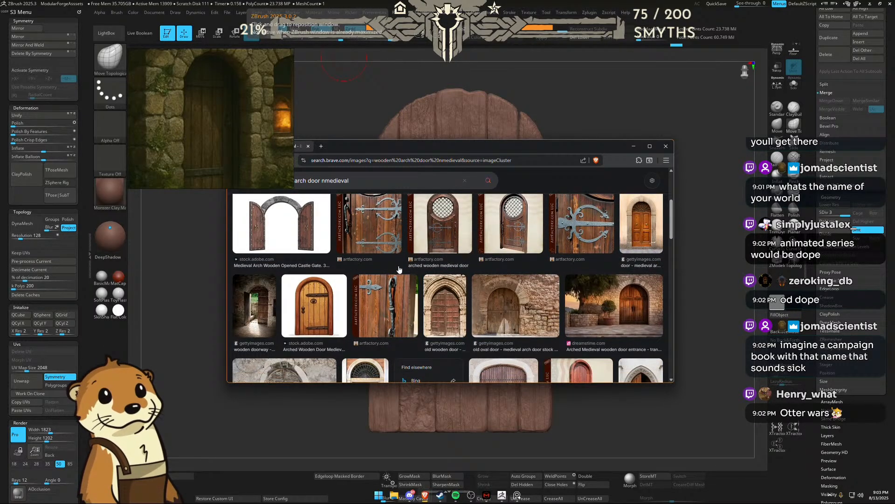
scroll(410, 270, down, 3)
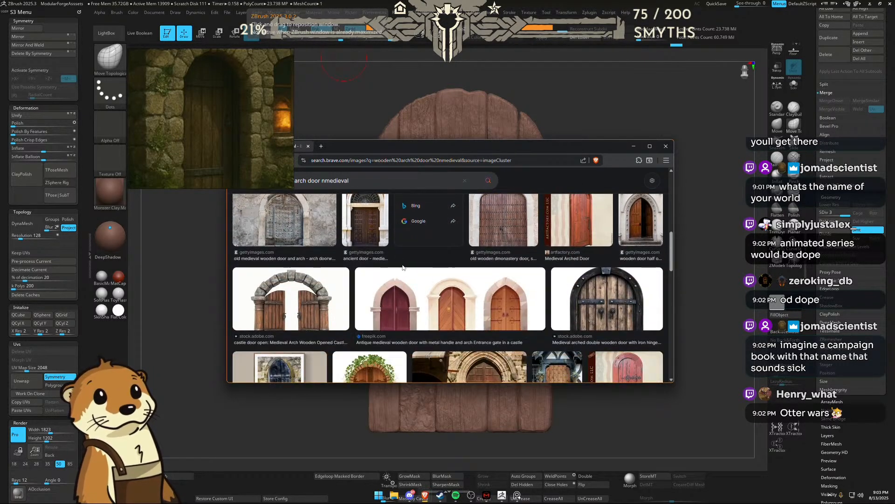
Step: Preview the open castle door with the stone arch and examine similar door images for hardware ideas
click(325, 274)
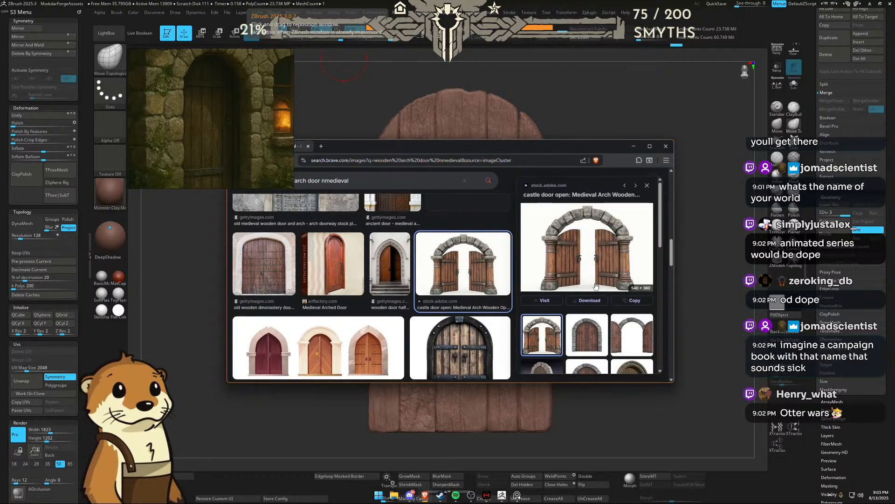
scroll(590, 284, down, 2)
scroll(566, 286, down, 3)
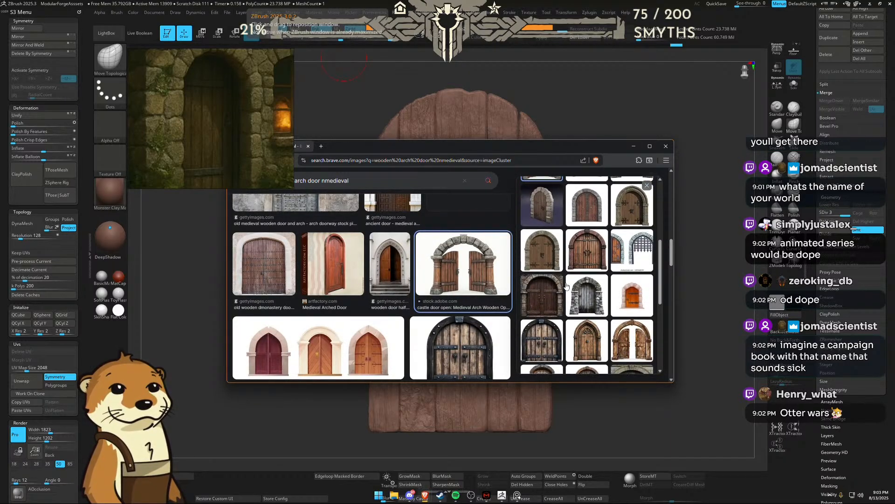
scroll(443, 283, down, 5)
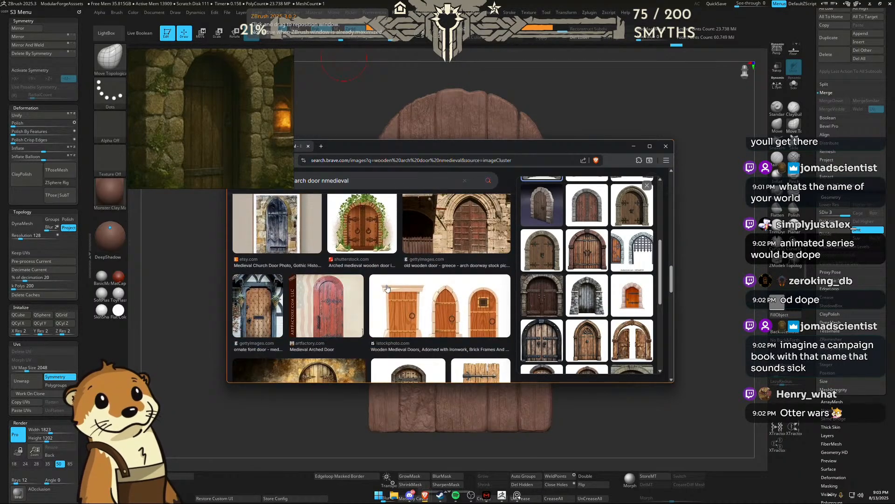
scroll(373, 286, down, 1)
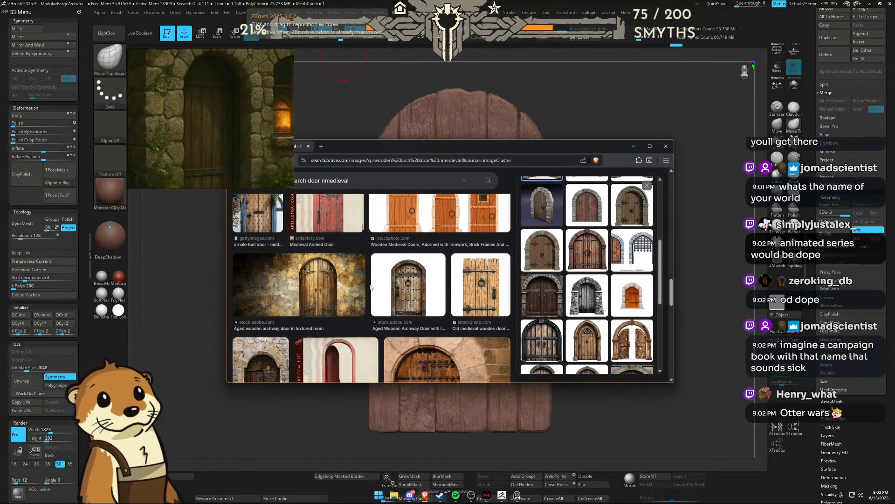
Step: Preview the aged wooden archway door with ironwork and look through its related images and further results
click(409, 283)
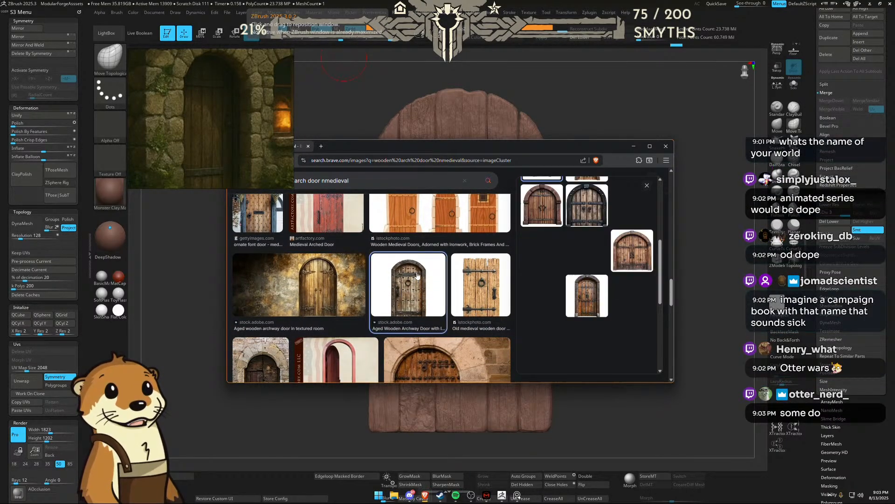
scroll(564, 265, up, 5)
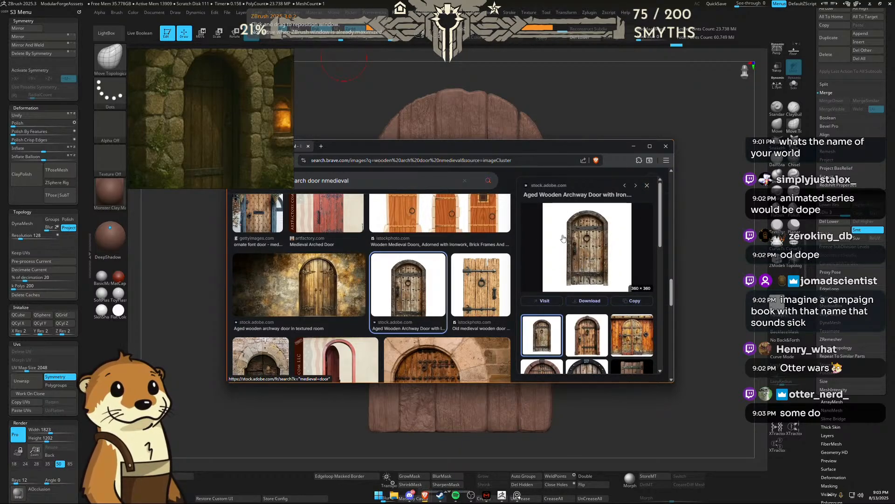
scroll(543, 247, down, 3)
scroll(501, 254, down, 5)
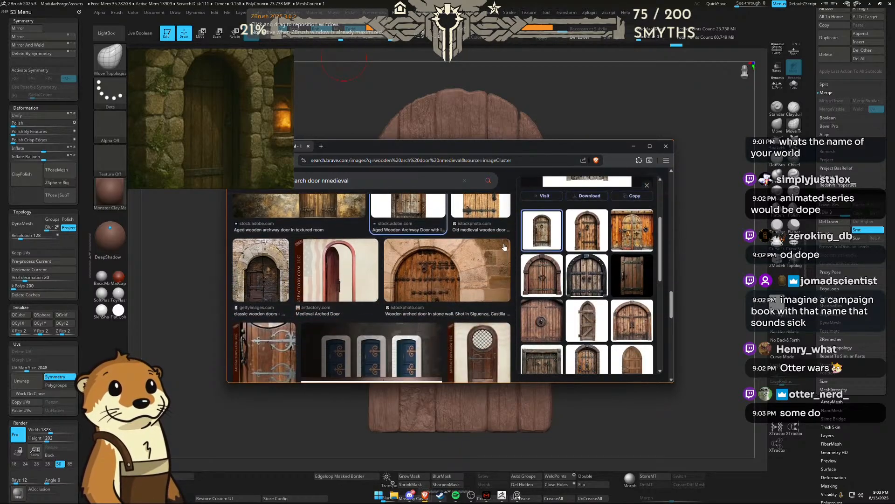
scroll(499, 255, down, 3)
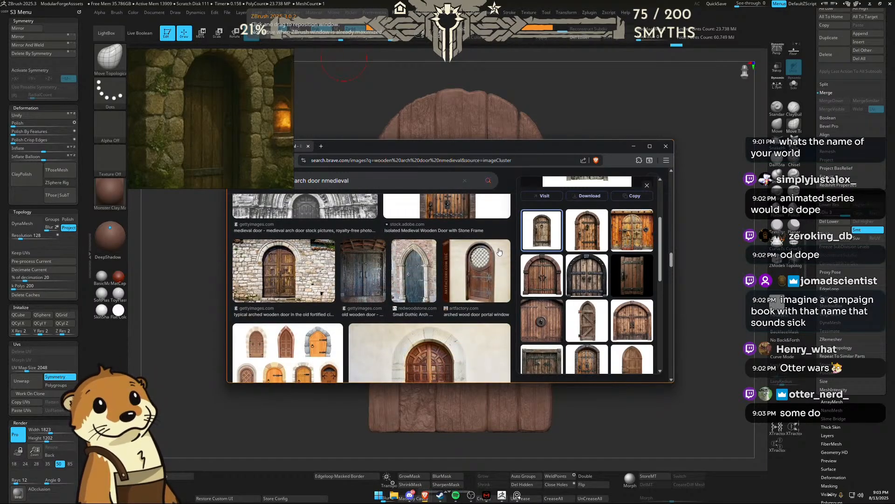
scroll(498, 252, down, 2)
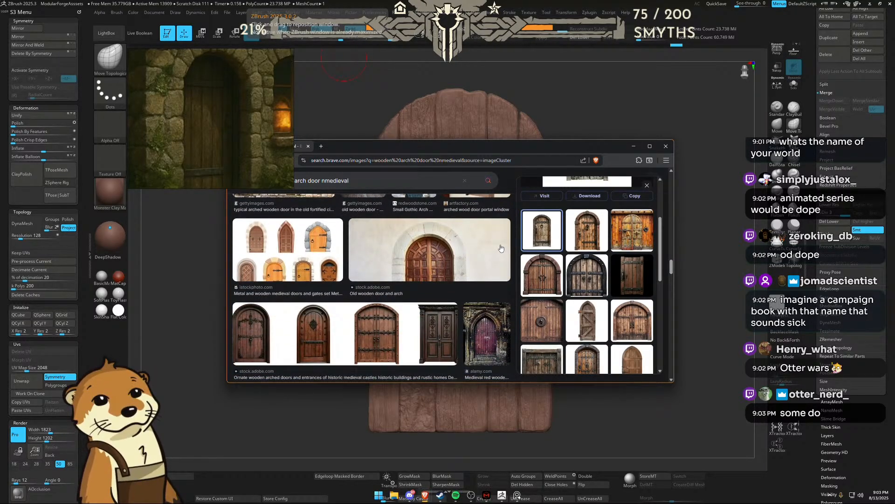
Step: Compare the rustic dark brown and arched medieval door previews, and return to ZBrush
click(620, 267)
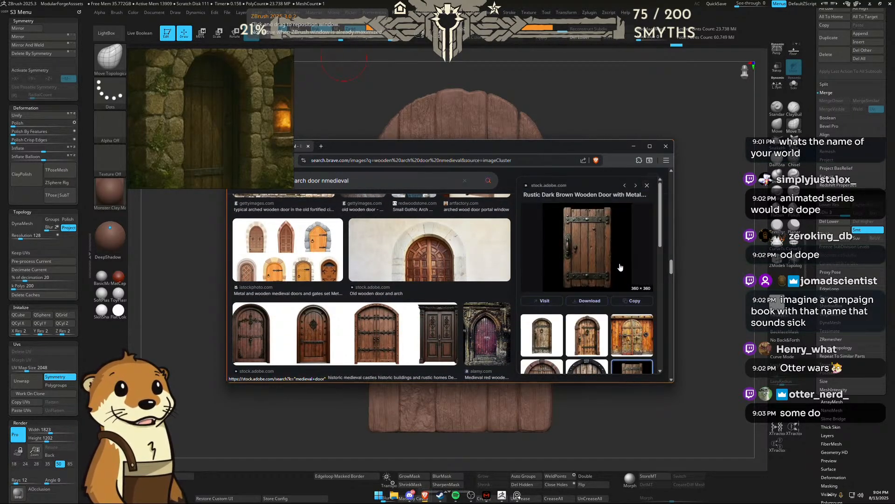
click(582, 330)
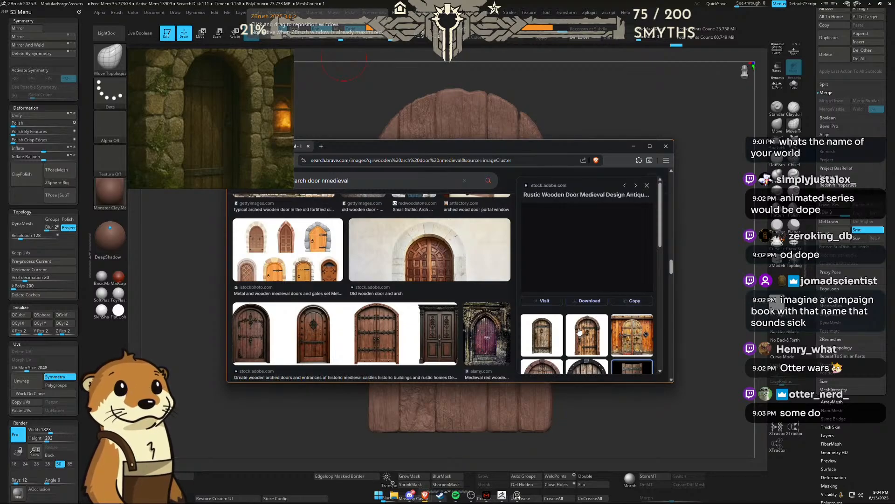
click(553, 338)
click(634, 146)
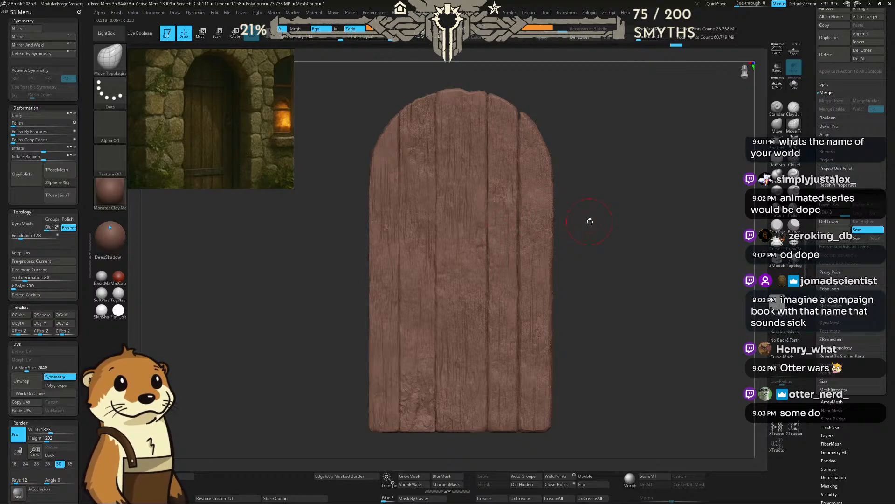
Step: Append a Cube3D primitive to the door model as a new subtool
drag(590, 221, 604, 216)
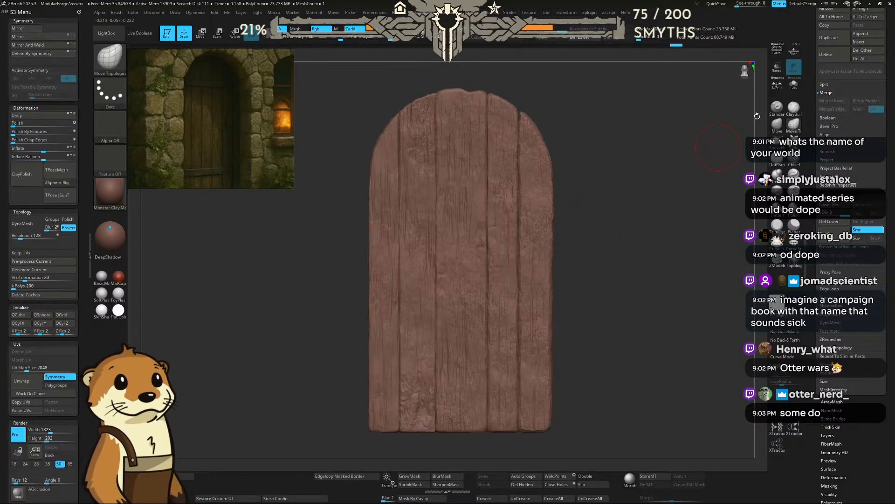
drag(809, 115, 809, 272)
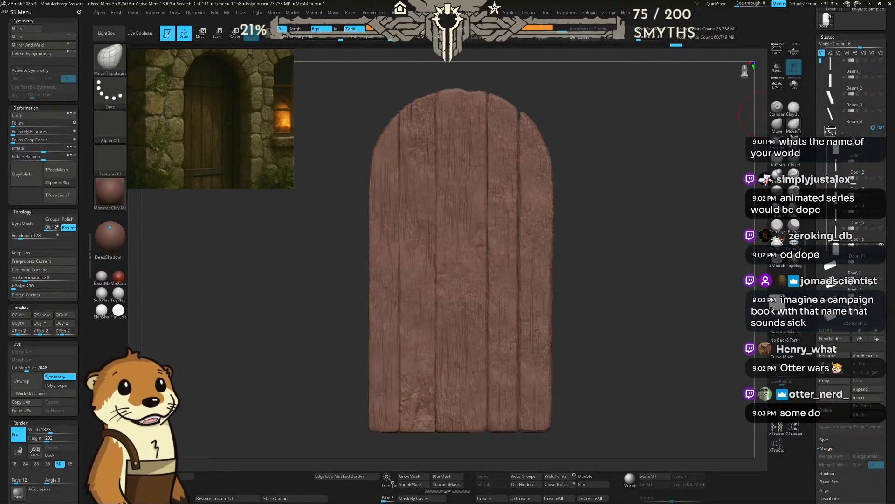
click(863, 389)
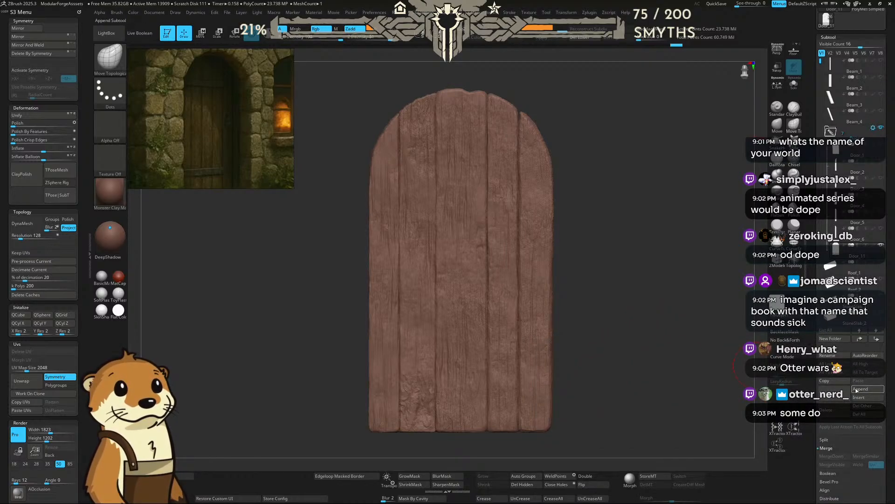
click(861, 390)
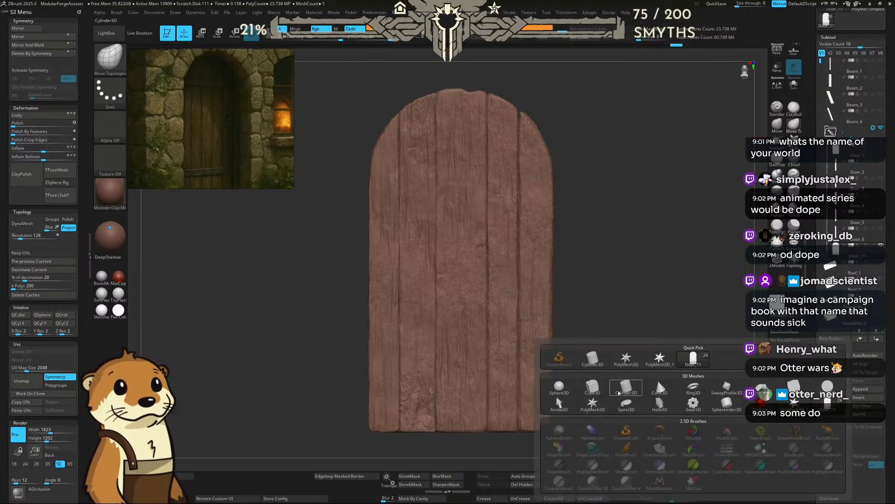
click(596, 387)
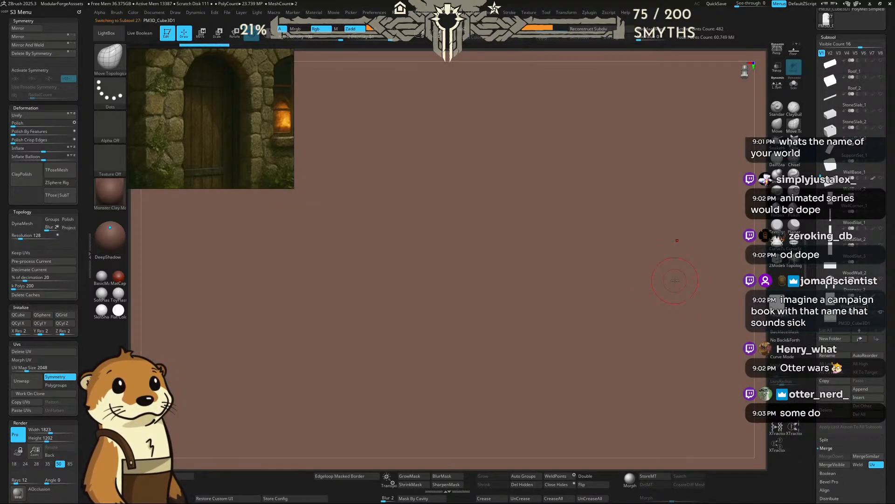
Step: Select the appended cube, scale it down and reshape it into a thin horizontal band crossing the door
alt+drag(691, 275, 670, 266)
key(w)
drag(455, 265, 562, 265)
drag(470, 241, 471, 345)
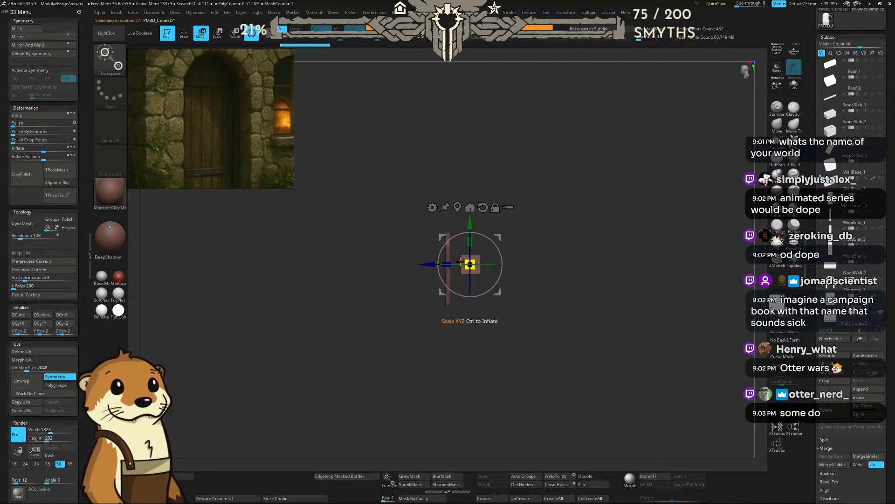
mouse_move(448, 265)
mouse_down()
mouse_move(531, 262)
mouse_move(446, 265)
mouse_up()
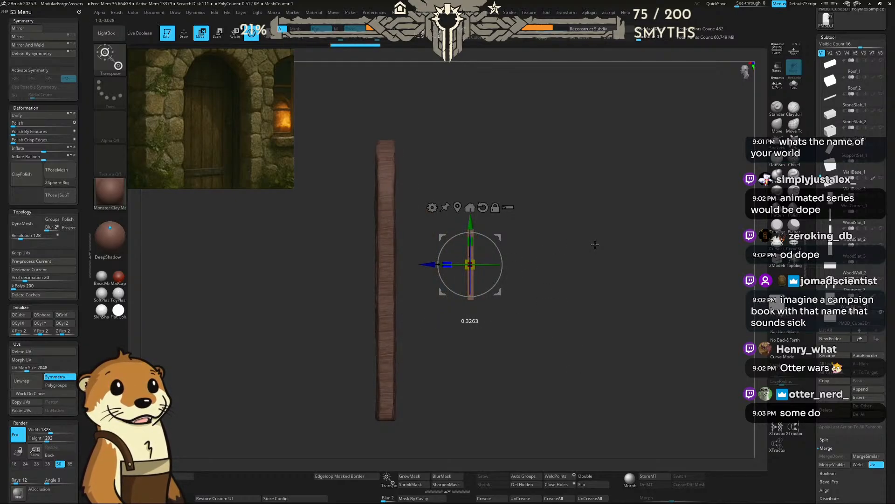
drag(595, 244, 622, 243)
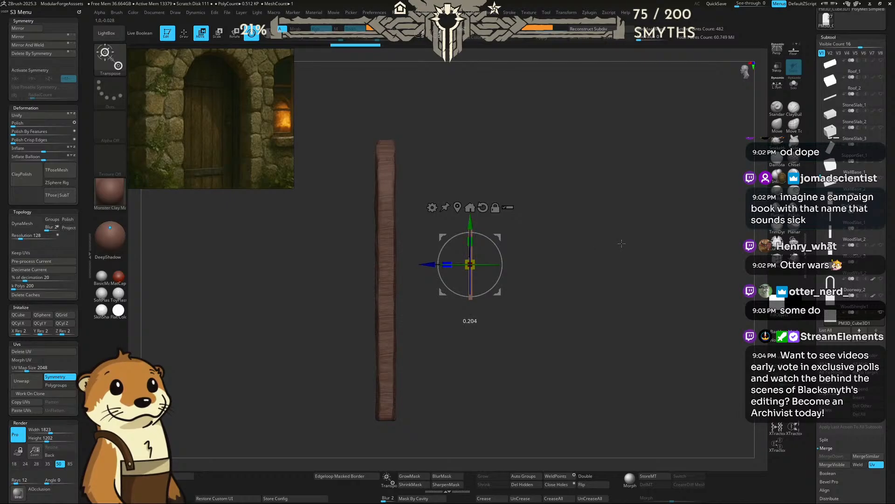
Step: Raise the band toward the upper part of the door and narrow it to match the door's width
shift+drag(547, 246, 472, 278)
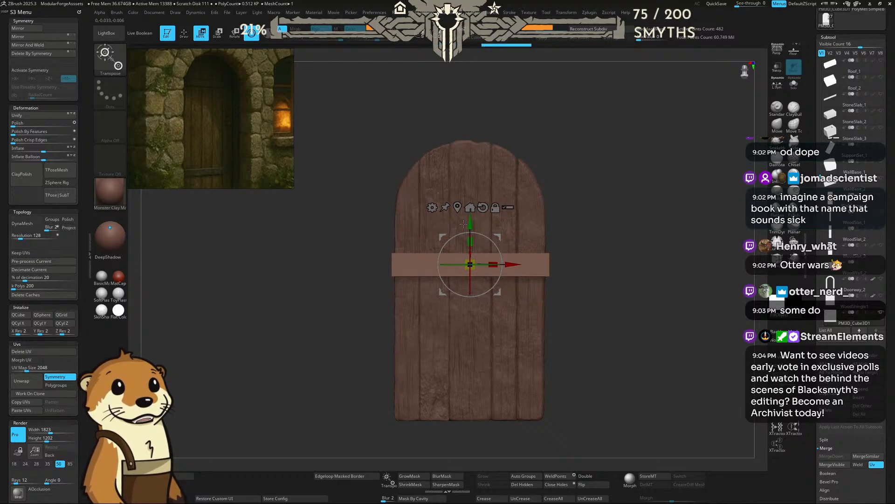
drag(470, 222, 470, 185)
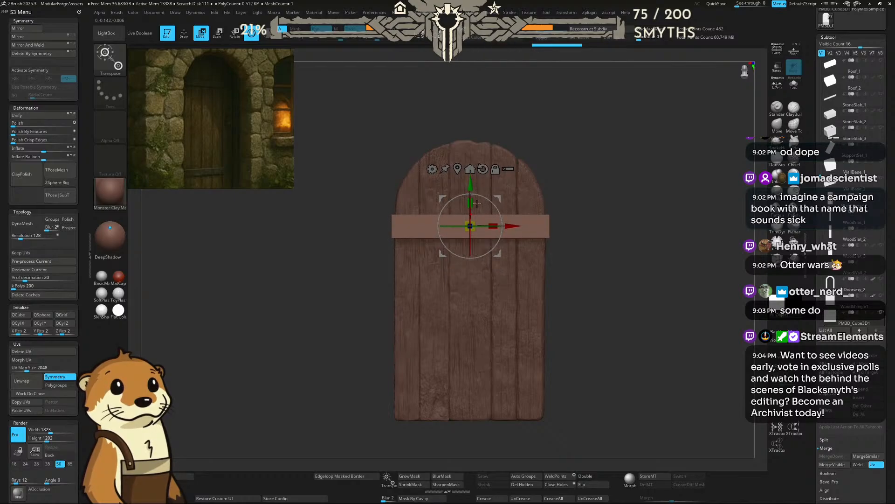
drag(513, 227, 493, 225)
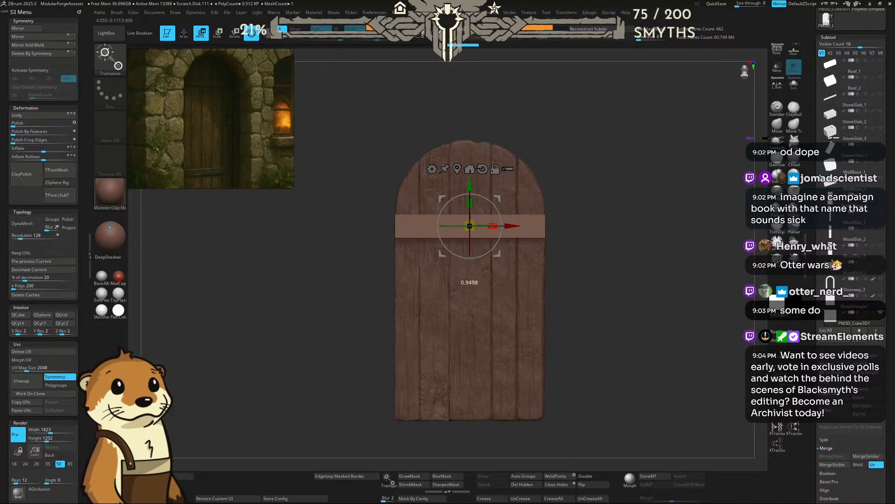
Step: Move the band along its depth axis until it sits against the face of the door planks
drag(574, 207, 611, 210)
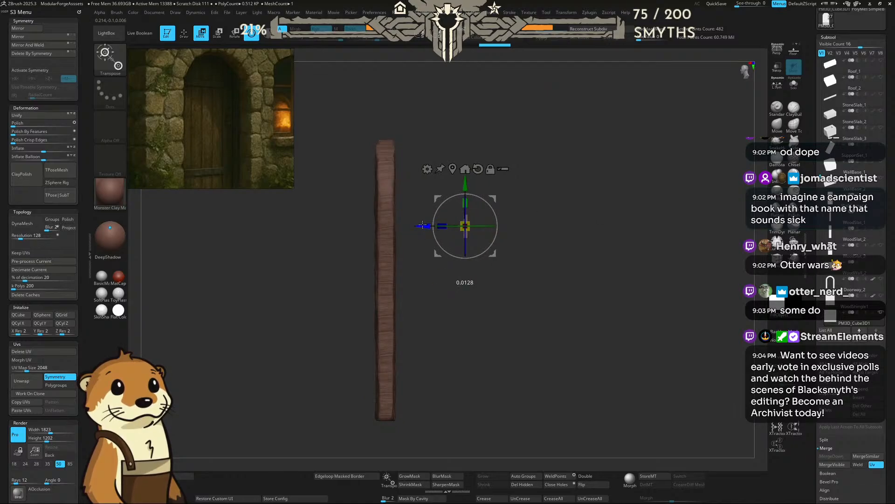
drag(422, 226, 354, 225)
drag(487, 209, 448, 207)
alt+drag(514, 198, 596, 194)
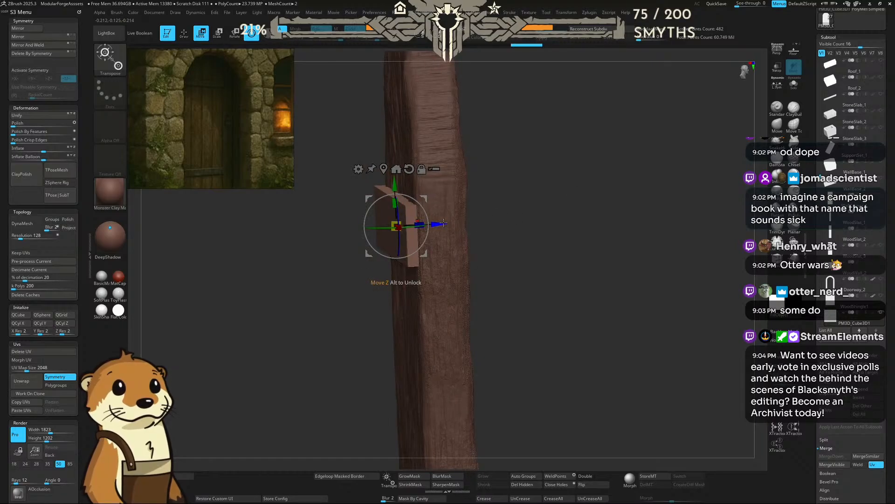
drag(444, 224, 445, 222)
drag(506, 210, 540, 206)
alt+drag(649, 198, 605, 176)
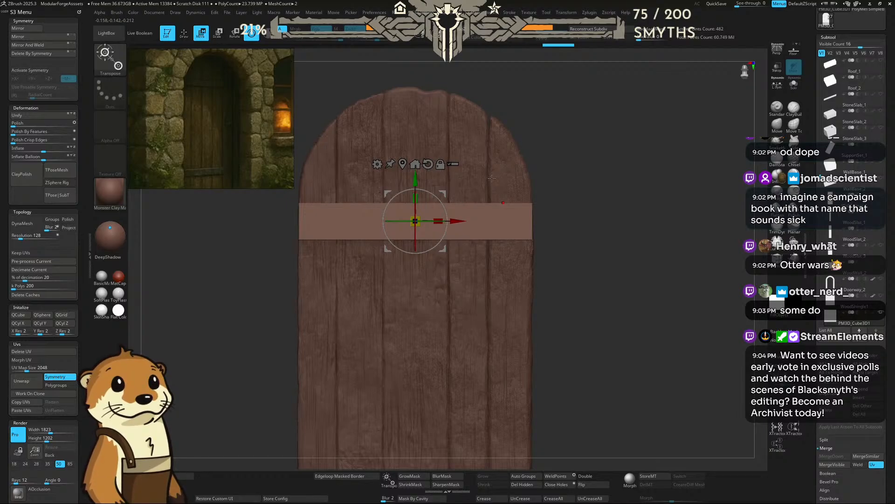
Step: Inspect the band's fit against the door planks from the front and edge-on views
alt+drag(415, 180, 415, 181)
shift+right_drag(417, 219, 431, 200)
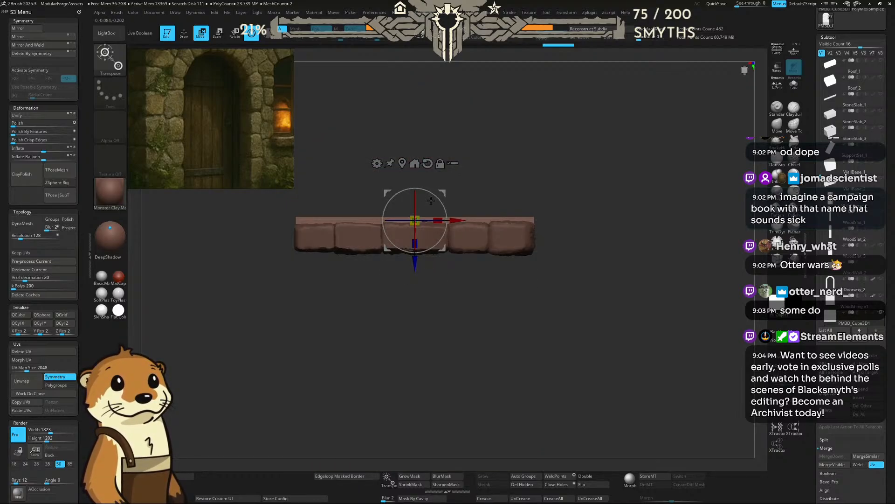
right_drag(495, 161, 518, 238)
ctrl+right_drag(571, 205, 553, 171)
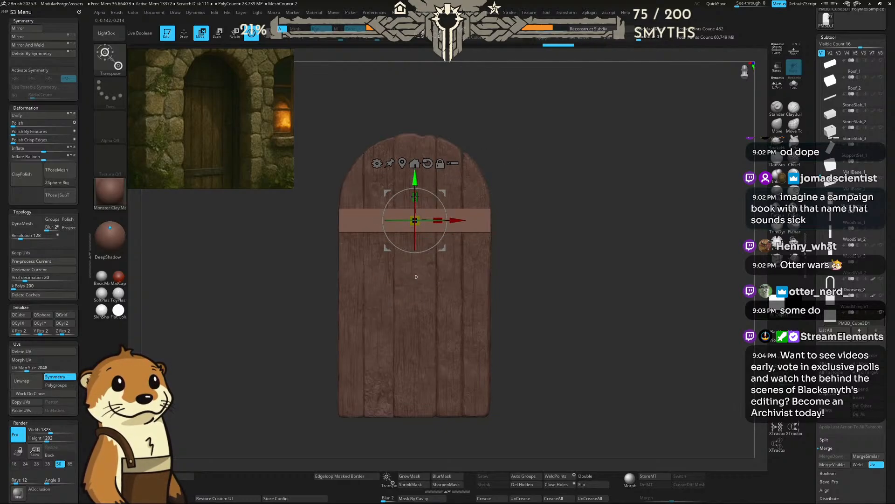
shift+right_drag(419, 205, 424, 184)
right_drag(499, 131, 510, 174)
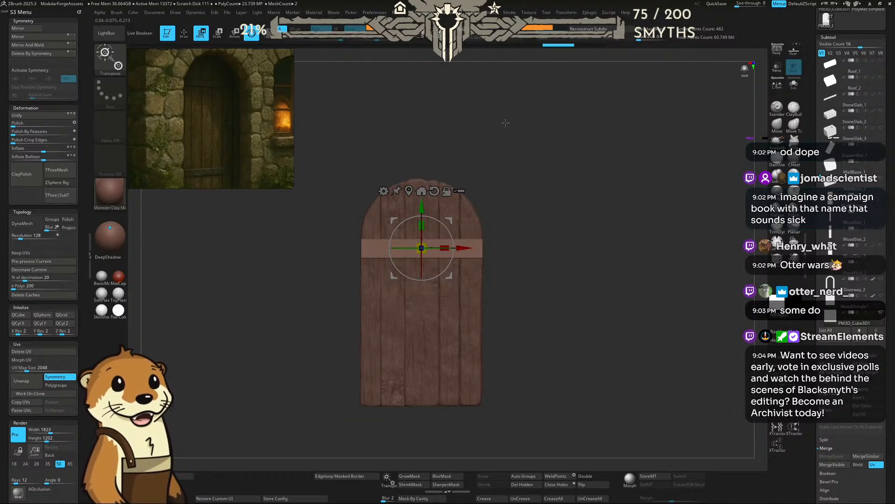
shift+right_drag(424, 201, 428, 220)
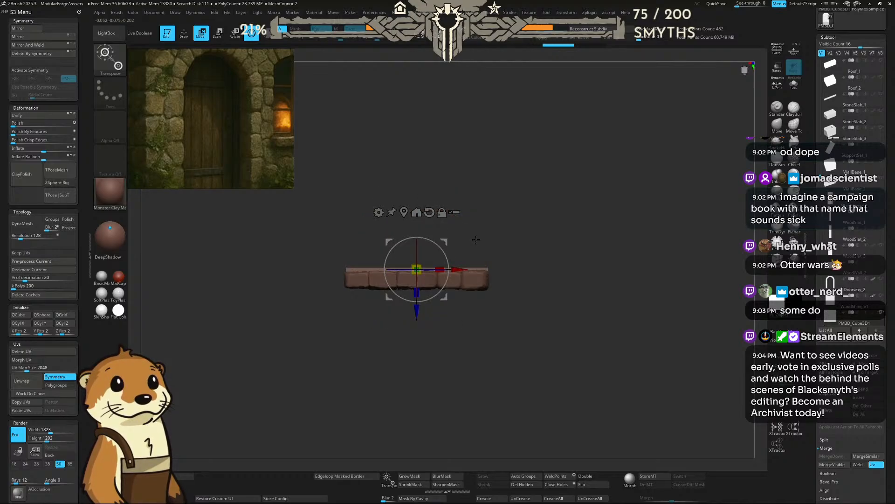
right_drag(475, 240, 522, 292)
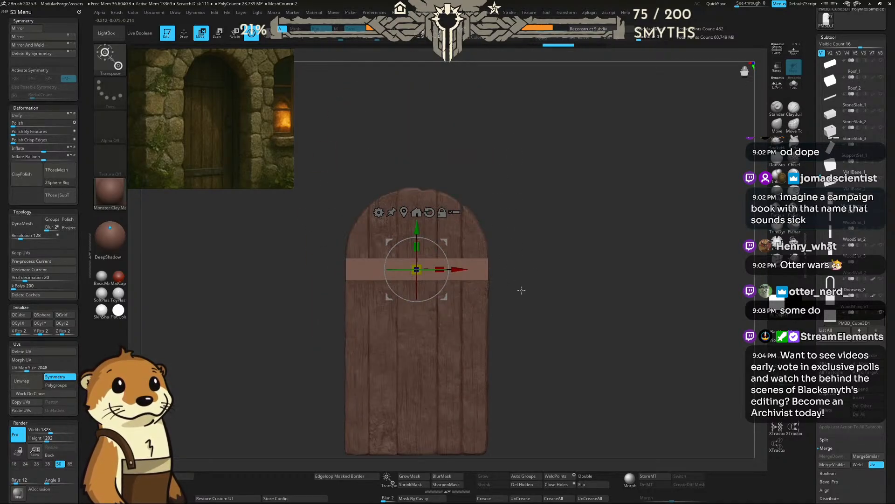
ctrl+right_drag(511, 240, 496, 153)
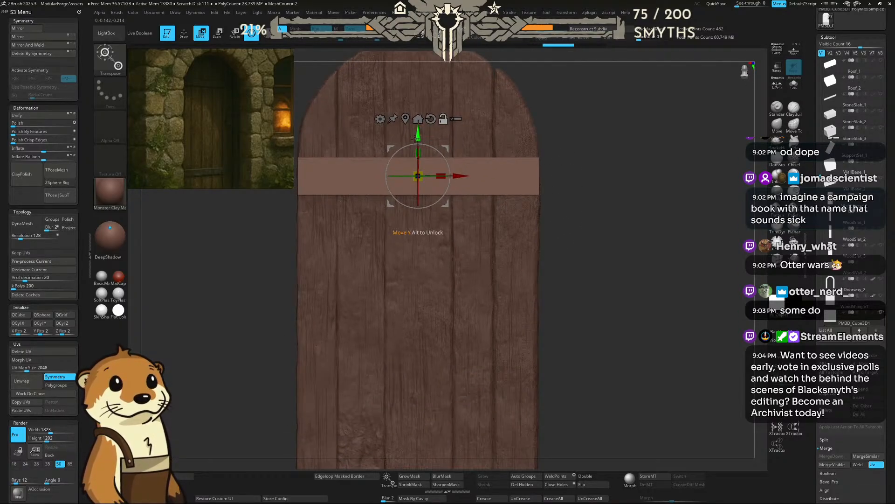
drag(417, 138, 418, 135)
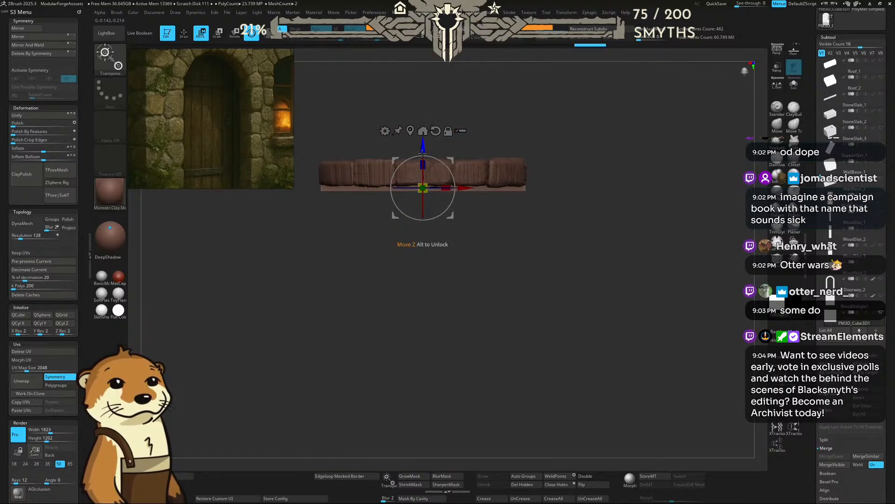
right_drag(426, 191, 434, 150)
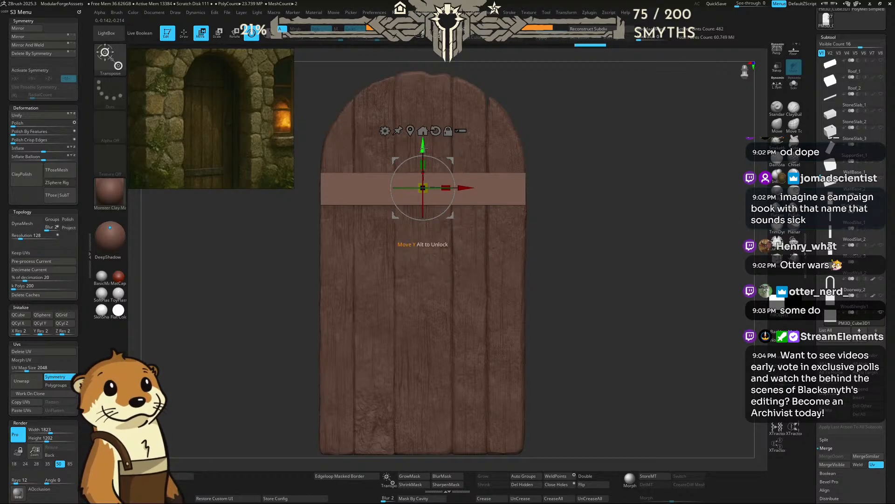
Step: Lower the upper band slightly and place a duplicate of it across the lower part of the door
drag(423, 147, 421, 183)
mouse_move(423, 147)
mouse_down()
mouse_move(425, 161)
mouse_move(430, 150)
mouse_up()
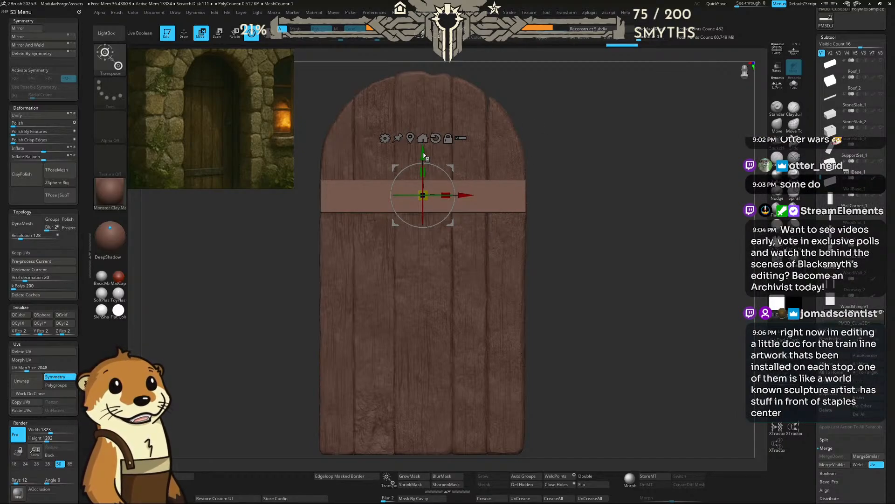
ctrl+drag(428, 155, 431, 324)
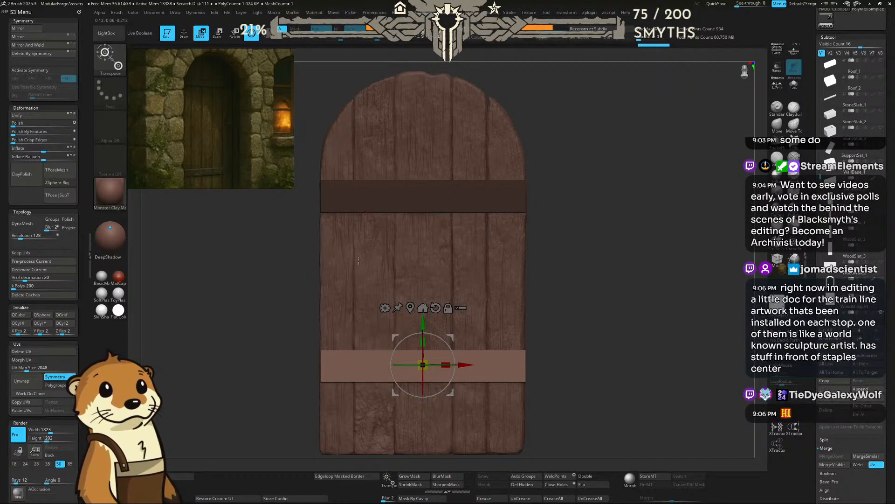
mouse_move(425, 324)
mouse_down()
mouse_move(423, 314)
mouse_move(419, 333)
mouse_move(422, 273)
mouse_move(423, 338)
mouse_up()
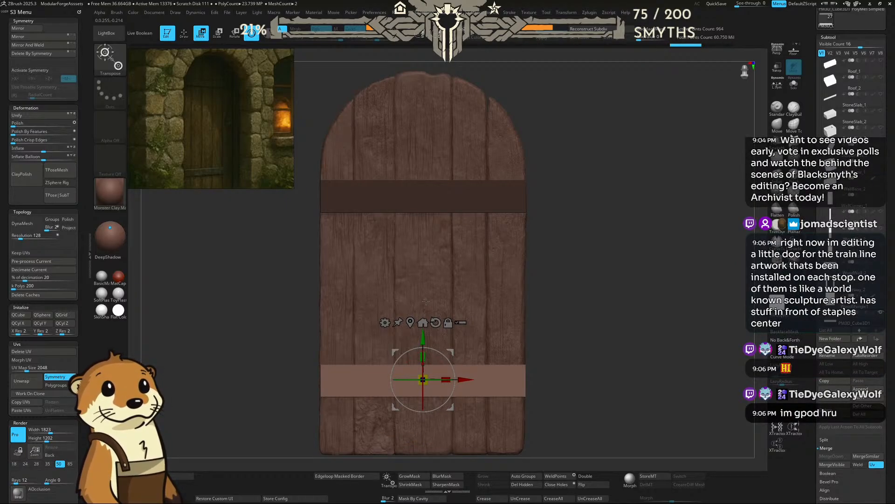
mouse_move(553, 295)
mouse_down()
mouse_move(532, 294)
mouse_move(550, 300)
mouse_up()
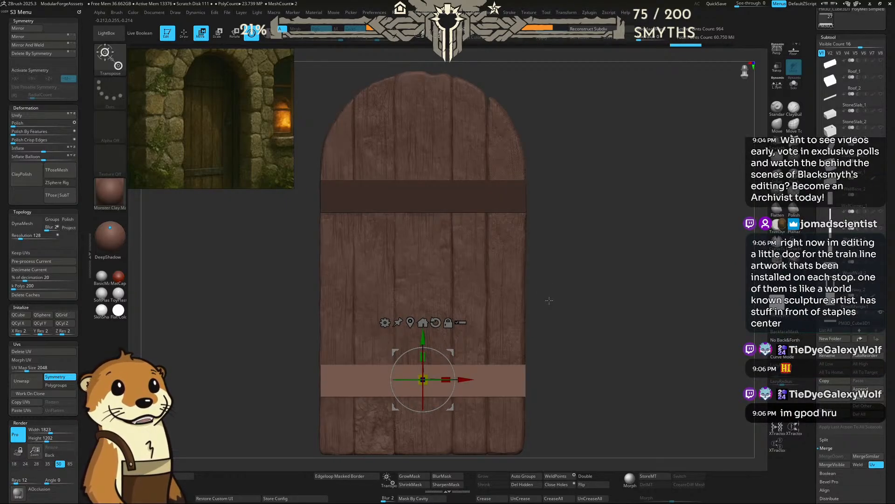
drag(461, 375, 460, 375)
Step: Clear the mask on the upper band and assign both bands to a single polygroup
drag(559, 304, 588, 241)
ctrl+click(581, 260)
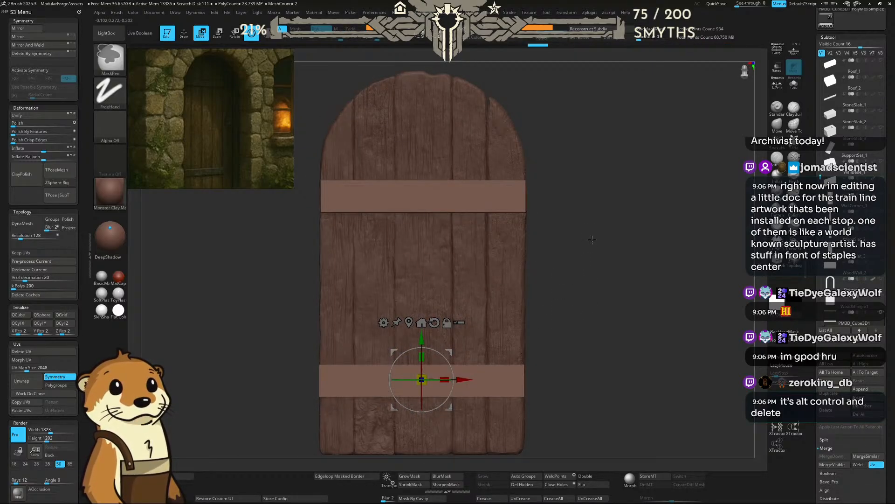
key(ctrl+w)
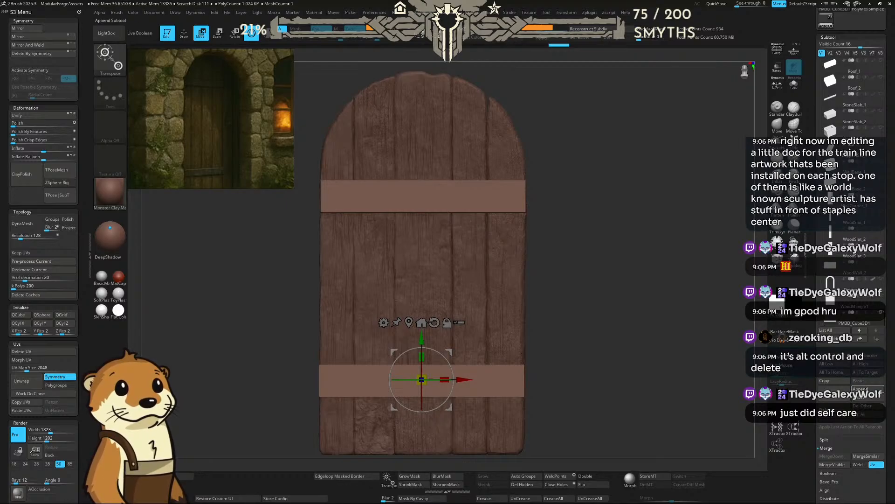
Step: Append a Sphere3D primitive to the door model as a new subtool
click(861, 389)
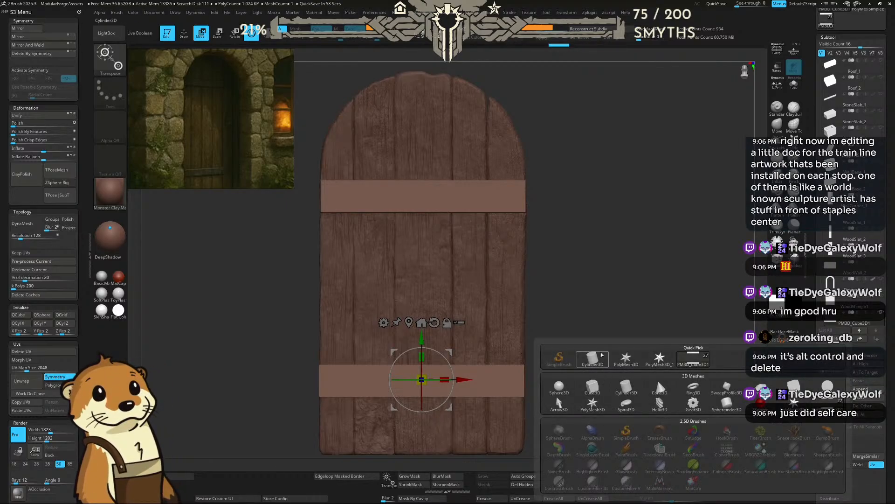
mouse_move(602, 355)
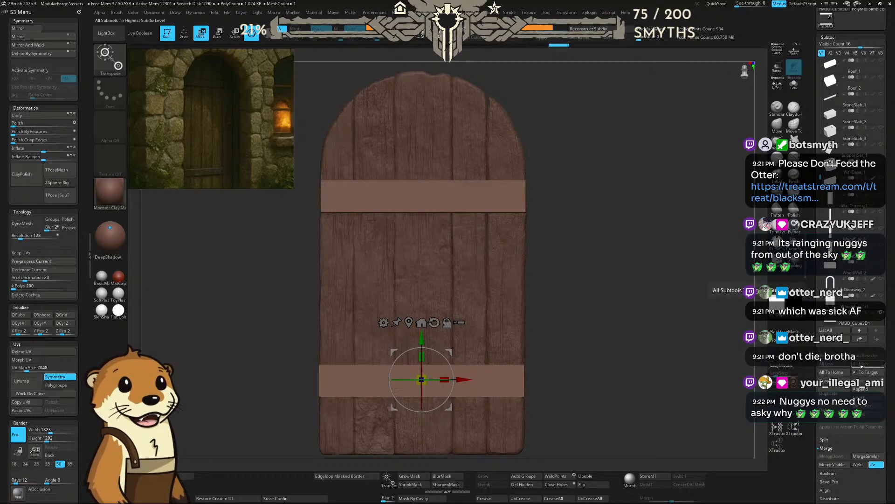
click(861, 388)
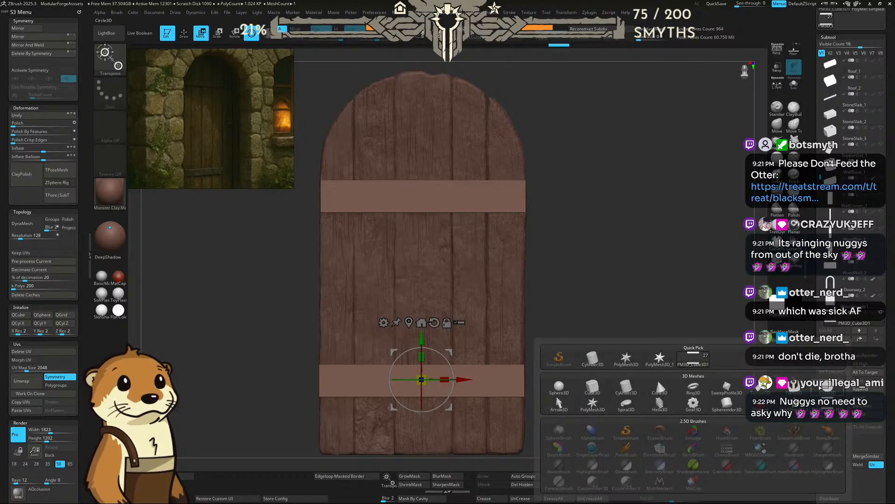
click(559, 388)
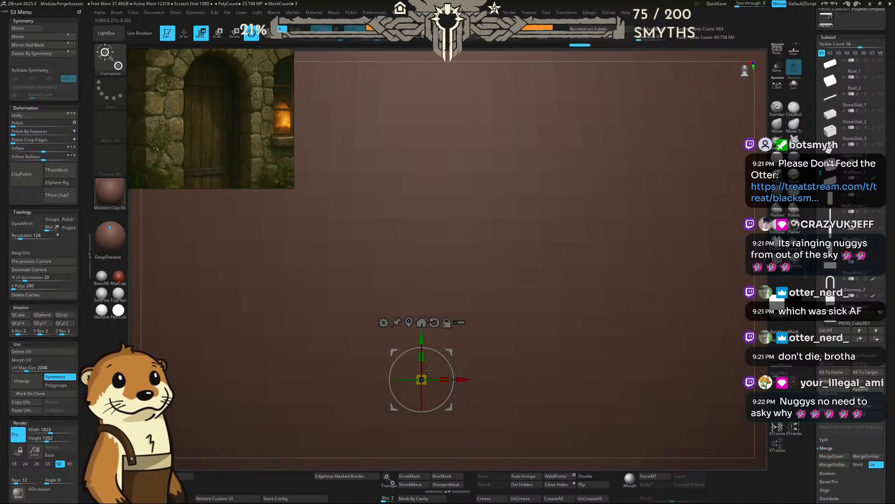
Step: Scale the new sphere down to a small stud and position it near the upper corner of the upper band's end
alt+click(432, 304)
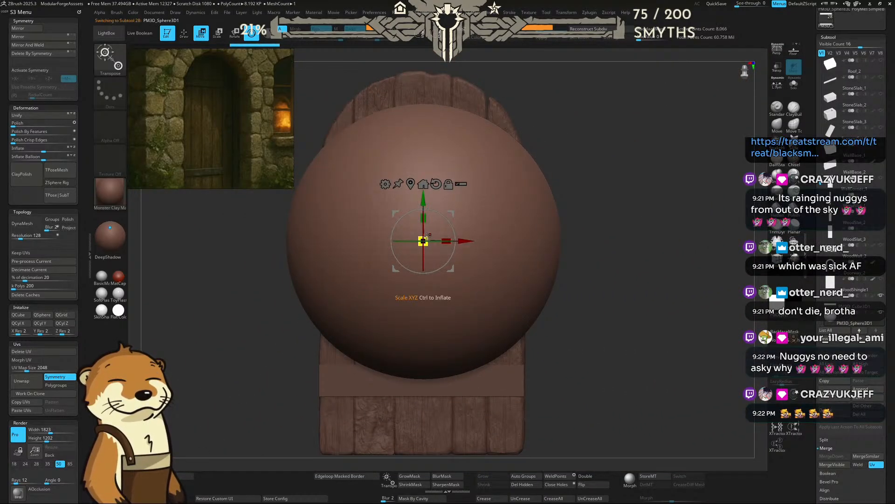
drag(428, 235, 423, 151)
drag(466, 192, 544, 192)
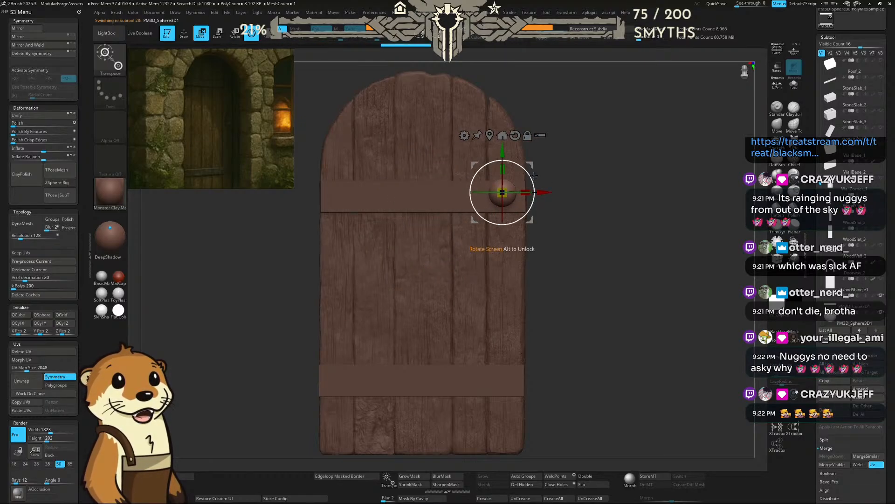
drag(502, 152, 503, 147)
drag(544, 188, 547, 189)
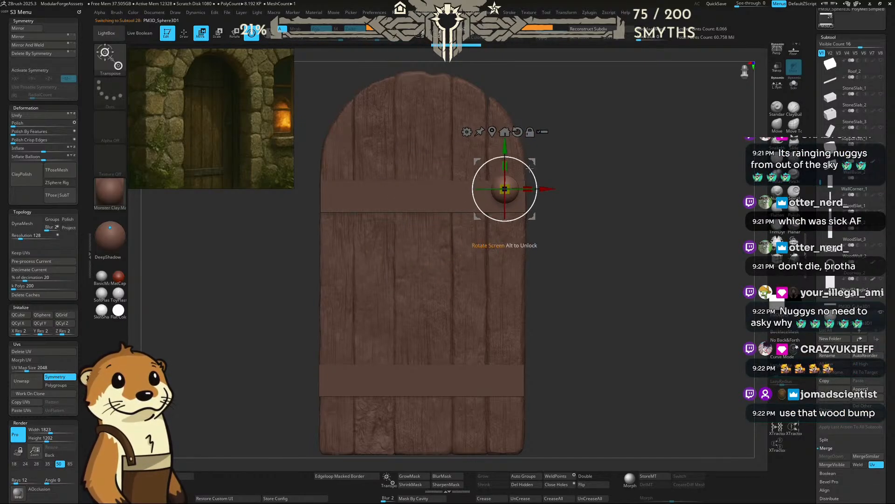
Step: Shrink the sphere to rivet size and seat it against the face of the upper band
drag(648, 179, 586, 199)
alt+drag(551, 224, 500, 272)
drag(563, 192, 529, 192)
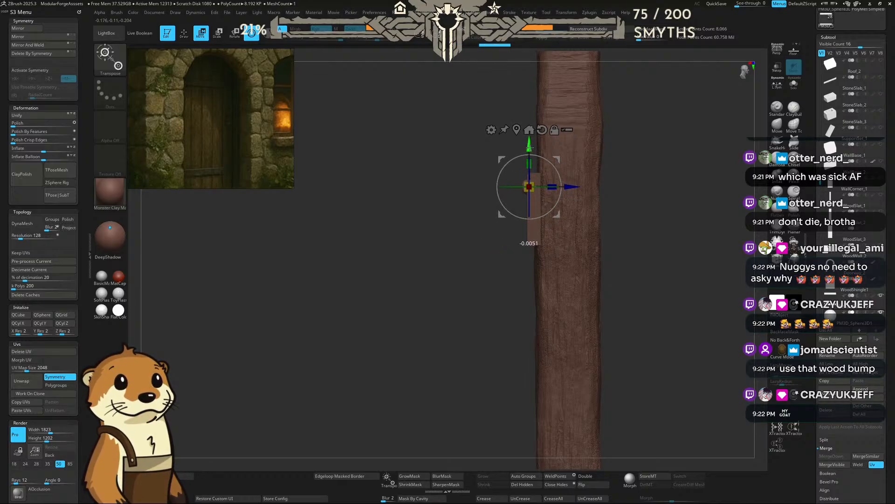
drag(508, 233, 527, 236)
shift+drag(637, 226, 581, 189)
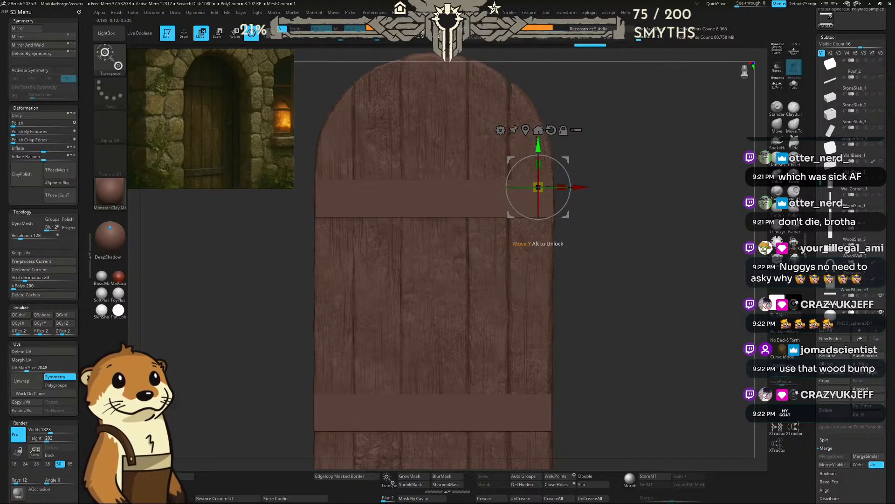
Step: Shorten both cross bands along their length and move them through the door to its opposite face
alt+click(510, 208)
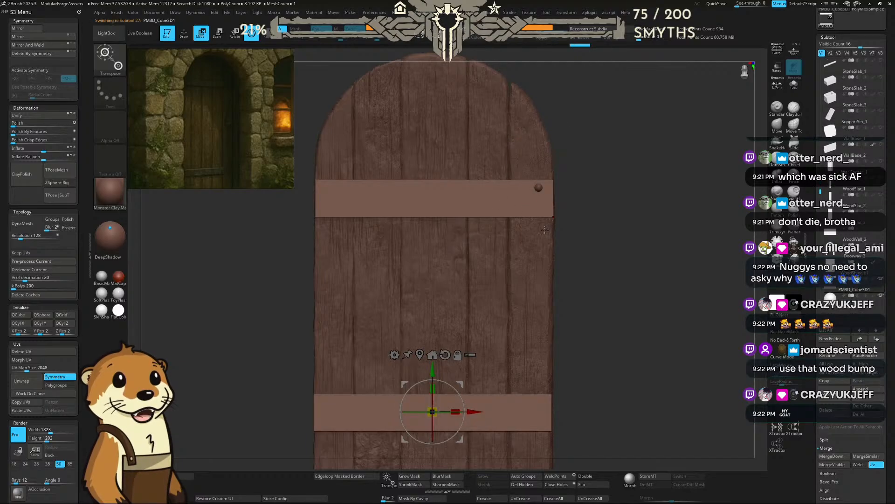
mouse_move(456, 412)
mouse_down()
mouse_move(450, 402)
mouse_move(476, 414)
mouse_move(464, 415)
mouse_up()
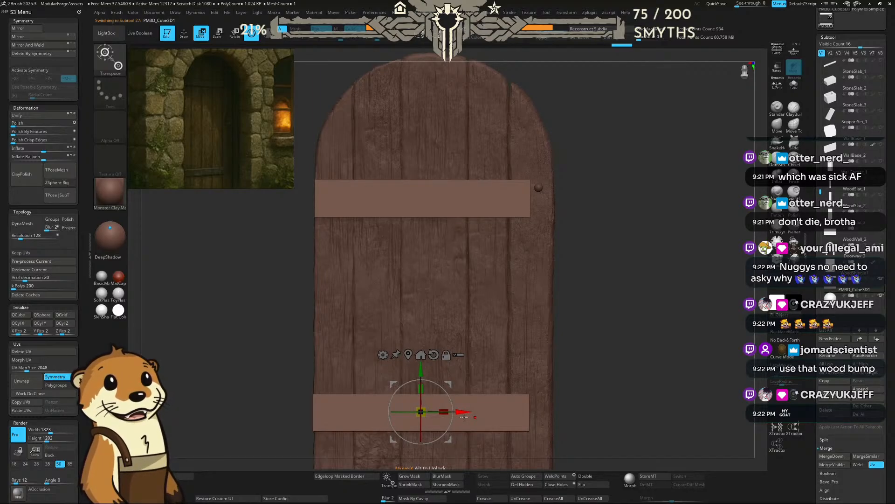
drag(629, 205, 570, 245)
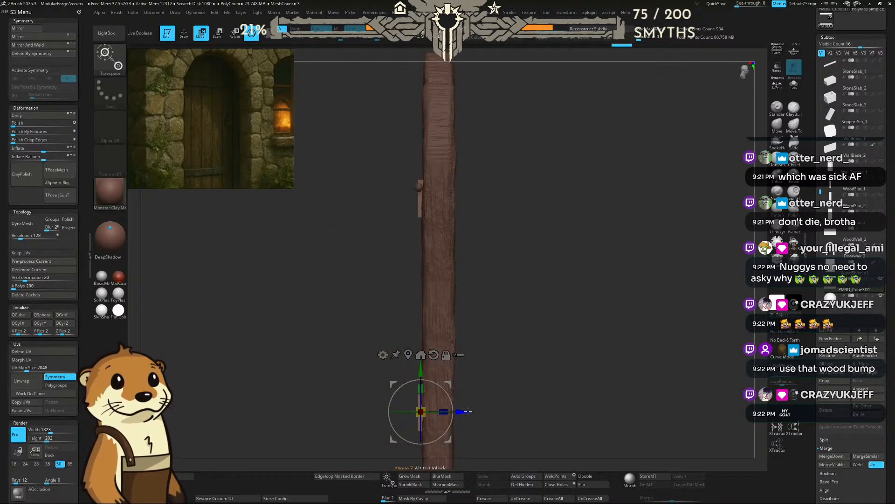
drag(466, 408, 502, 400)
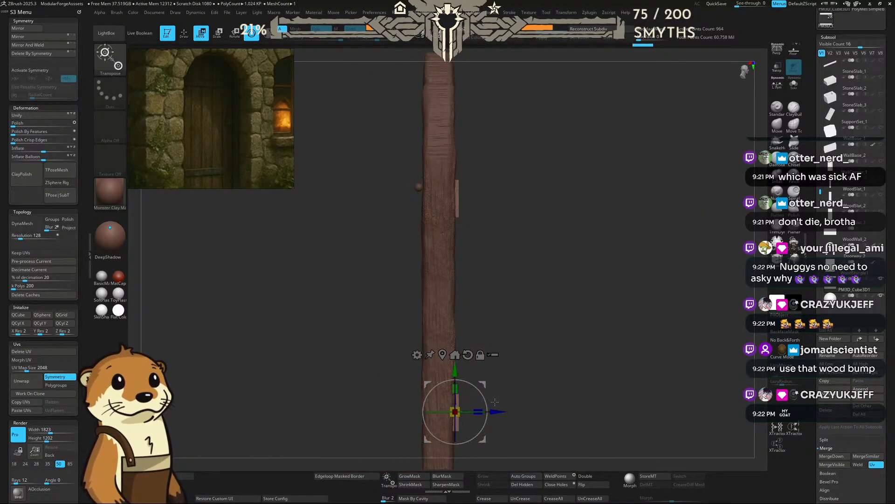
Step: Move the rivet sphere through the door to the same face as the cross bands
alt+click(418, 186)
drag(457, 186, 524, 187)
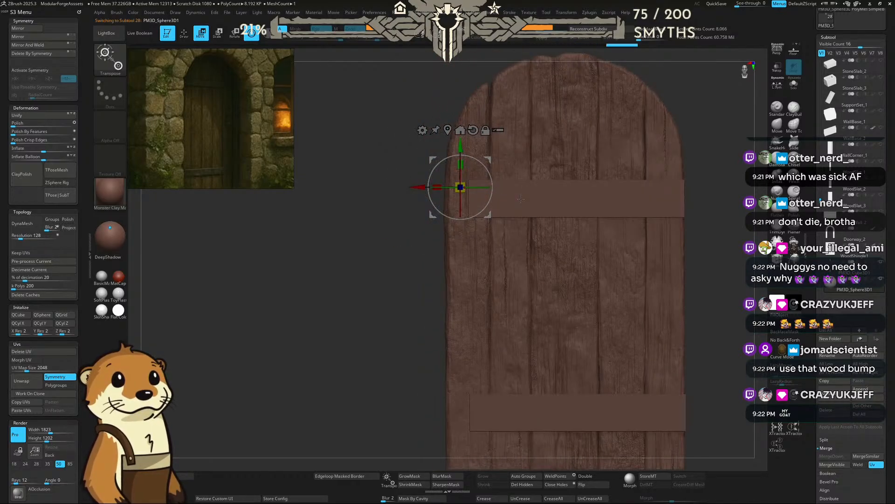
alt+drag(410, 281, 304, 286)
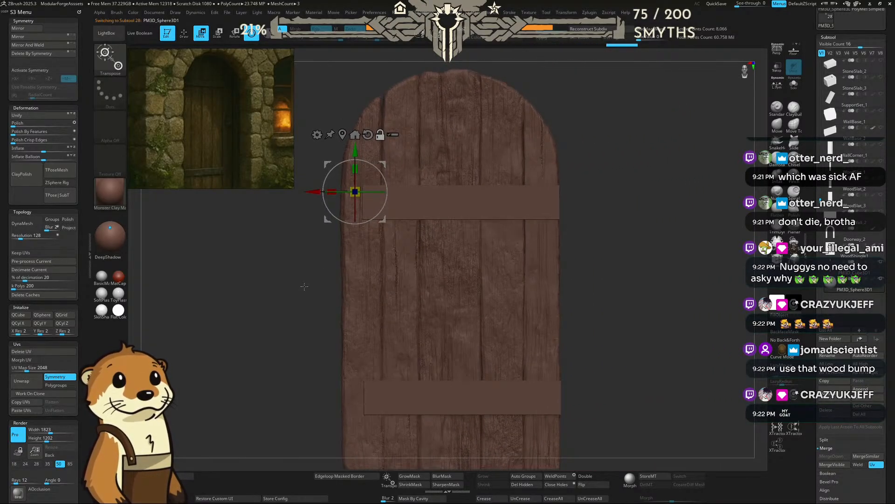
Step: Slide both bands flush with the door's side edge and move the rivet to the opposite, inset end of the upper band
alt+click(420, 397)
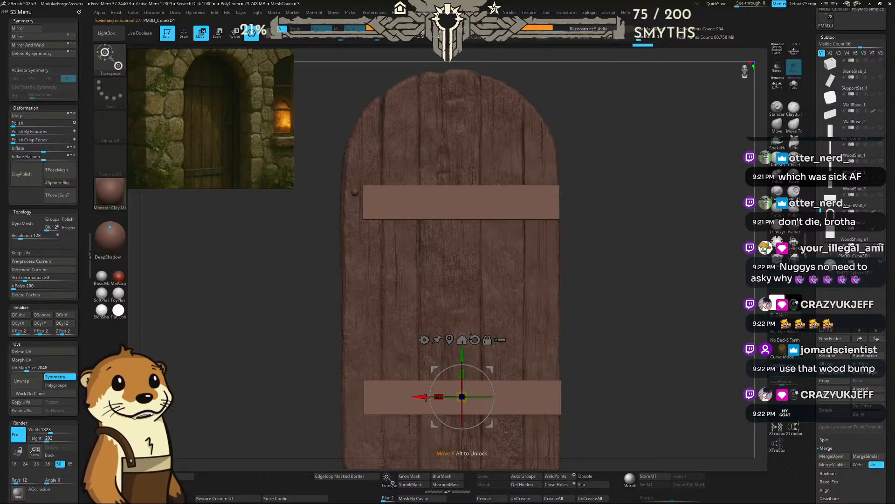
drag(420, 397, 401, 397)
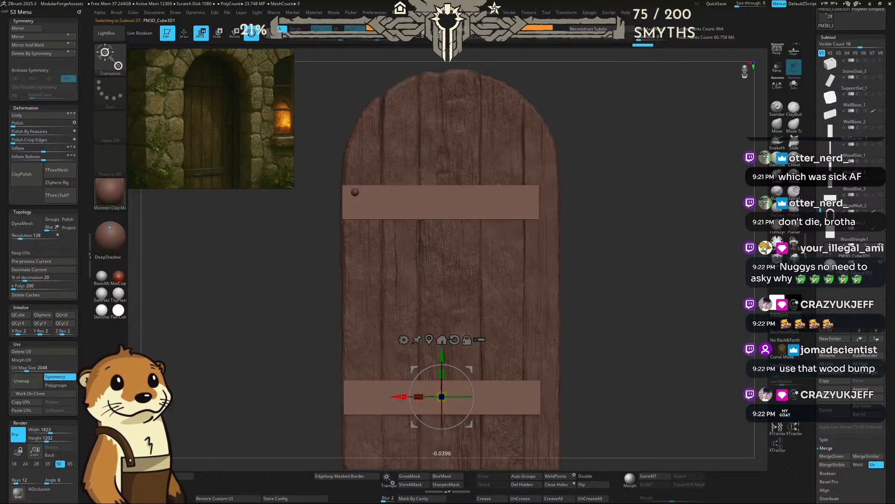
alt+click(356, 193)
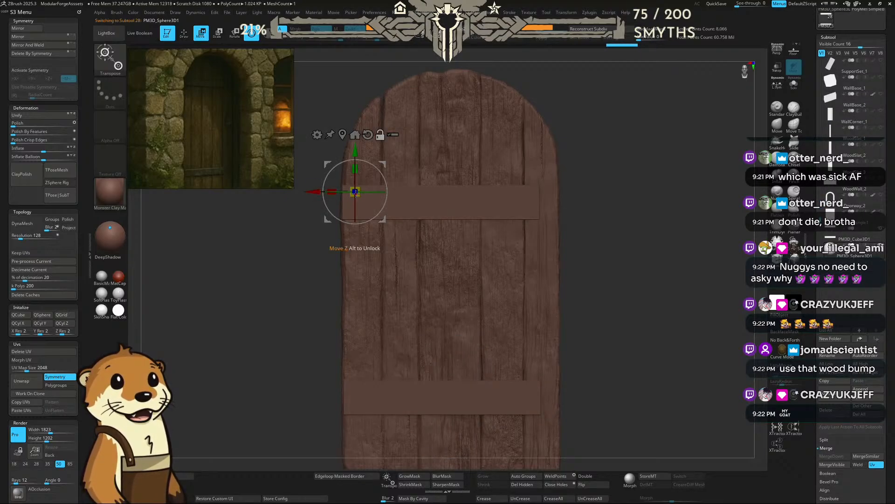
drag(315, 192, 495, 194)
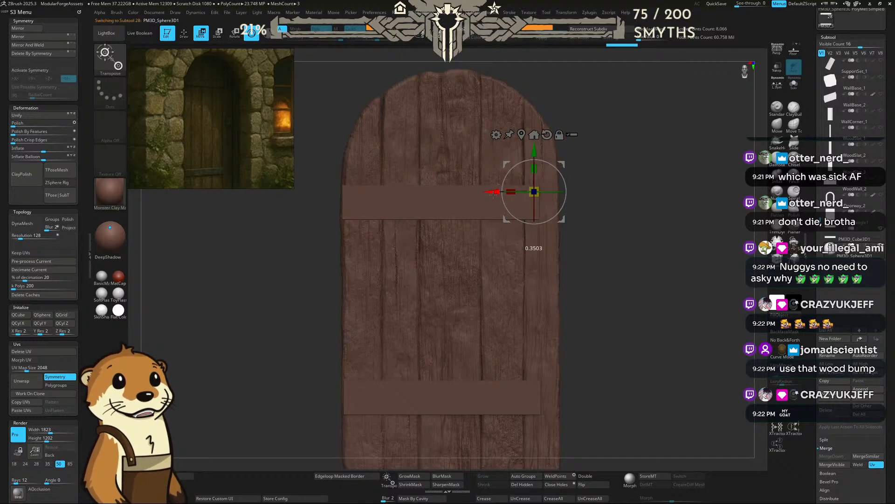
Step: Fine-tune the rivet's height, depth and size so it sits partly embedded in the upper corner of the band's end
ctrl+right_drag(616, 188, 545, 203)
drag(533, 154, 532, 155)
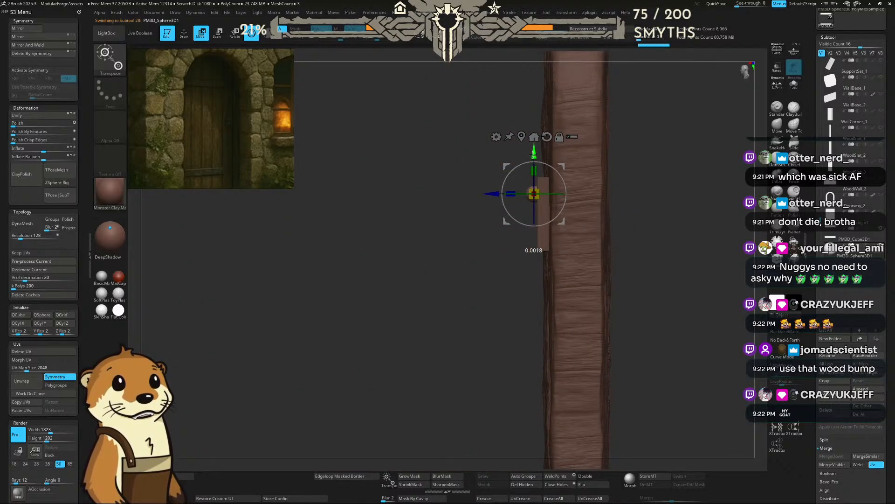
drag(493, 192, 498, 191)
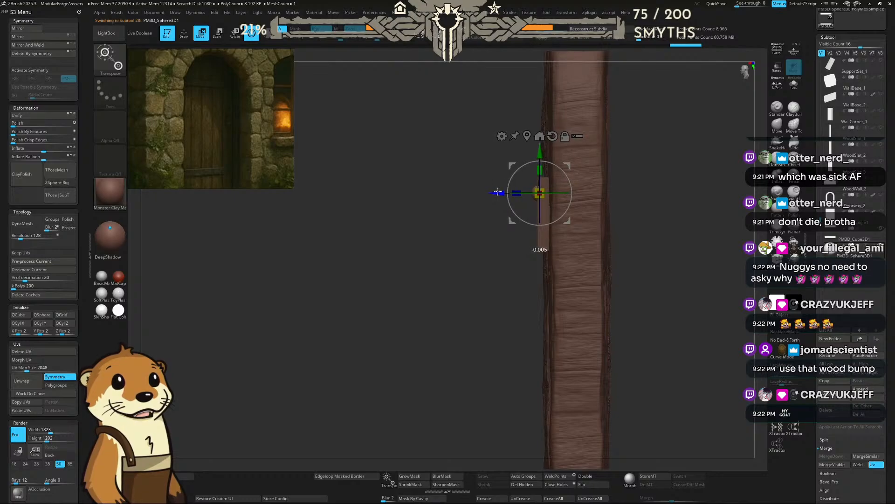
shift+right_drag(448, 265, 484, 270)
drag(497, 192, 493, 193)
mouse_move(632, 192)
ctrl+right_down()
mouse_move(618, 188)
mouse_move(621, 199)
ctrl+right_up()
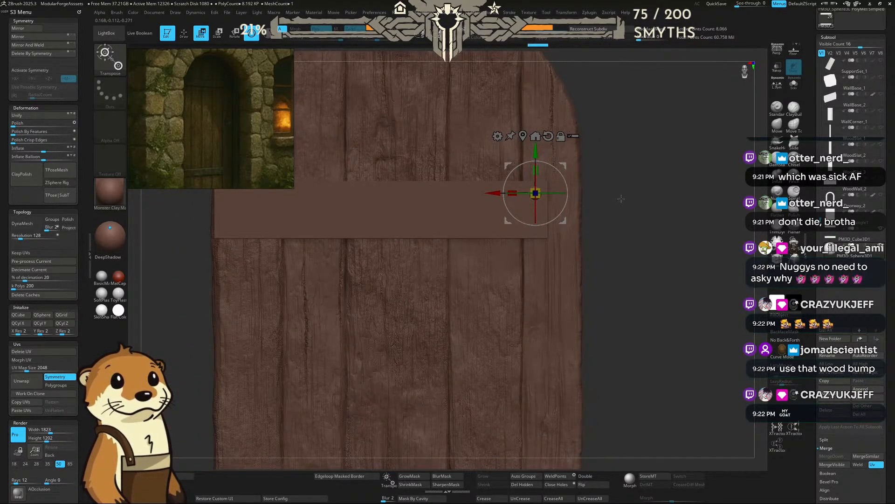
alt+right_drag(623, 247, 628, 198)
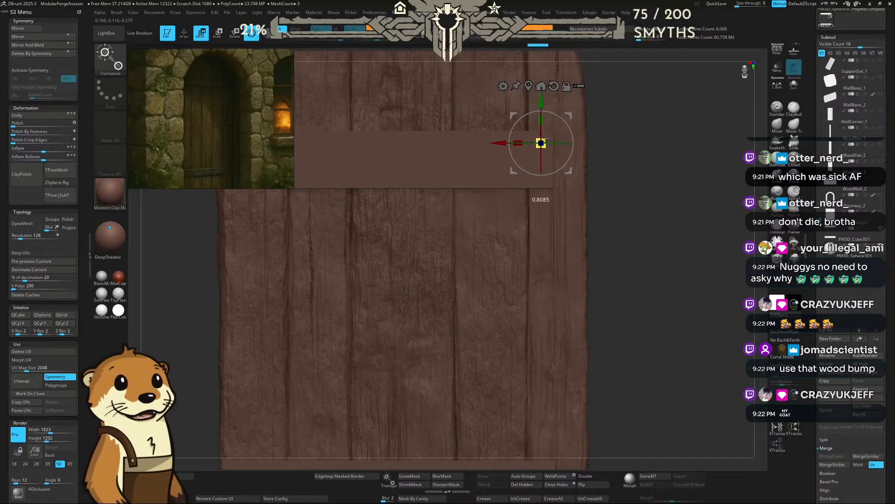
Step: Duplicate the rivet downward to make a vertical pair at the inset end of each cross band
key(q)
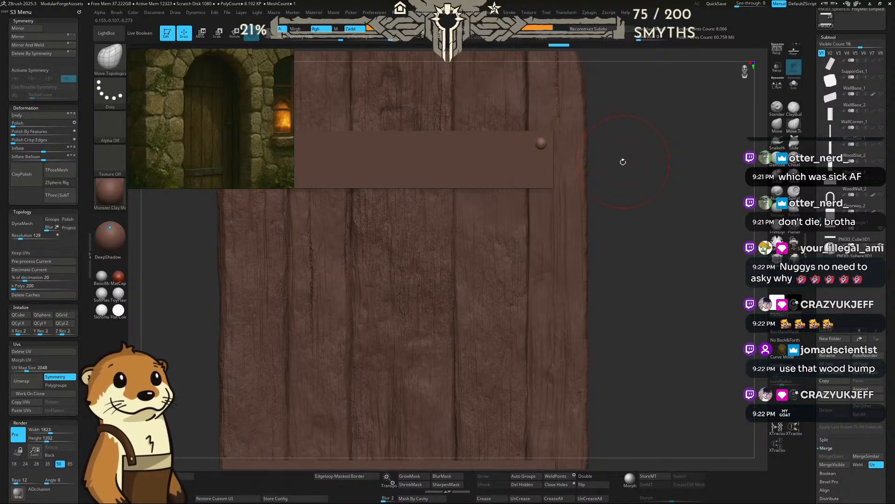
key(f)
key(w)
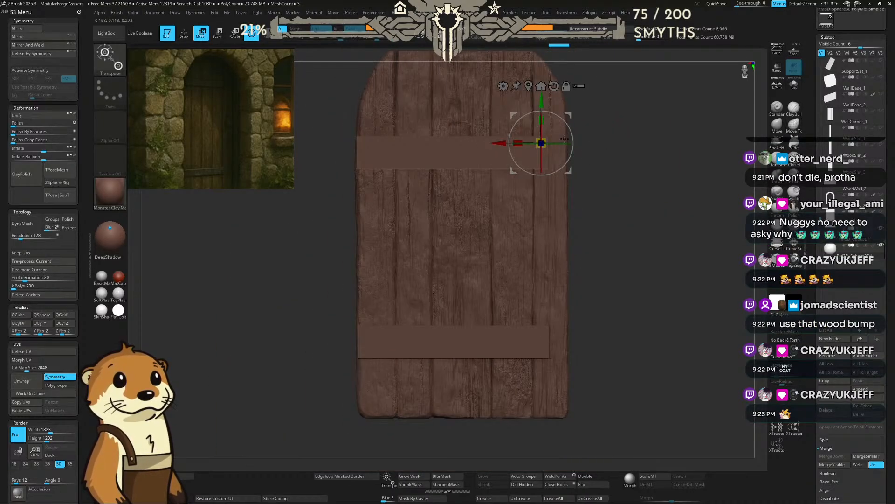
ctrl+drag(545, 111, 542, 314)
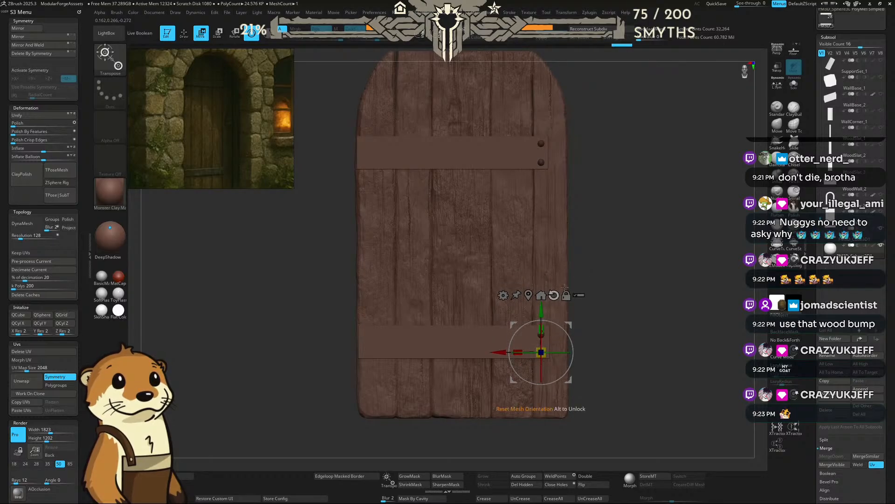
Step: Set the masking stroke to Rect, isolate rivets on the lower band with a mask, and nudge them to match the upper pair's spacing
key(q)
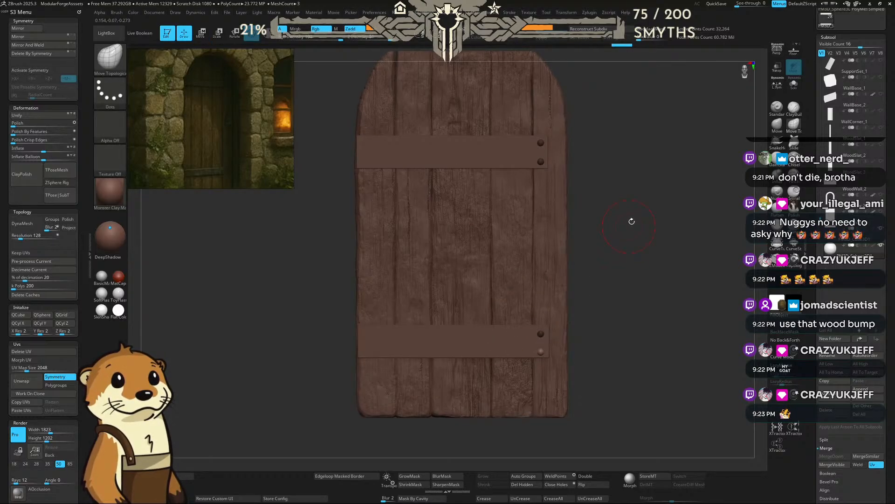
drag(632, 219, 620, 214)
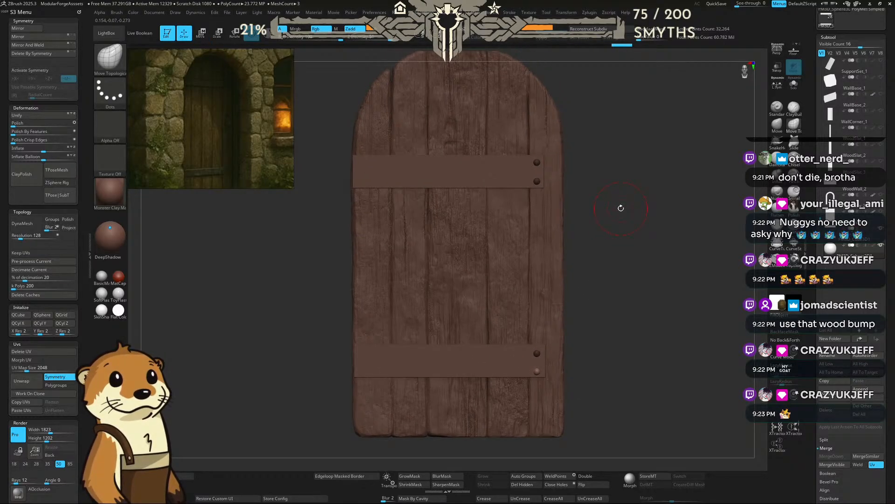
alt+click(520, 174)
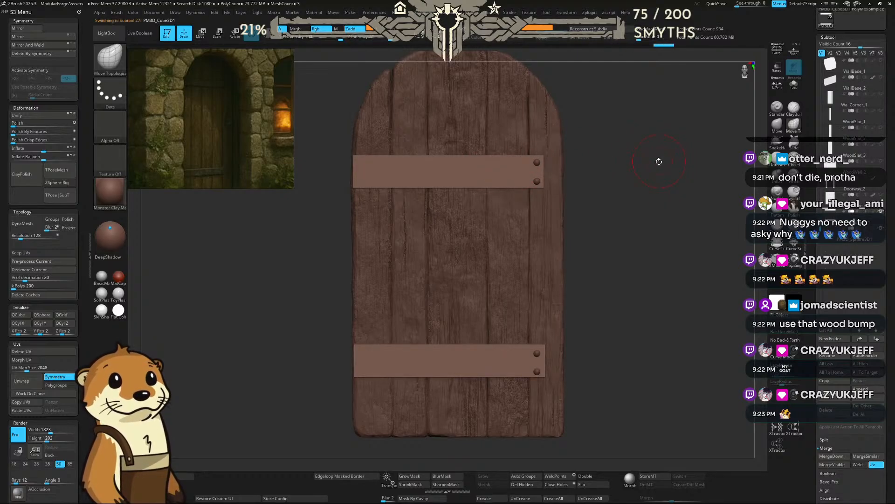
alt+click(537, 354)
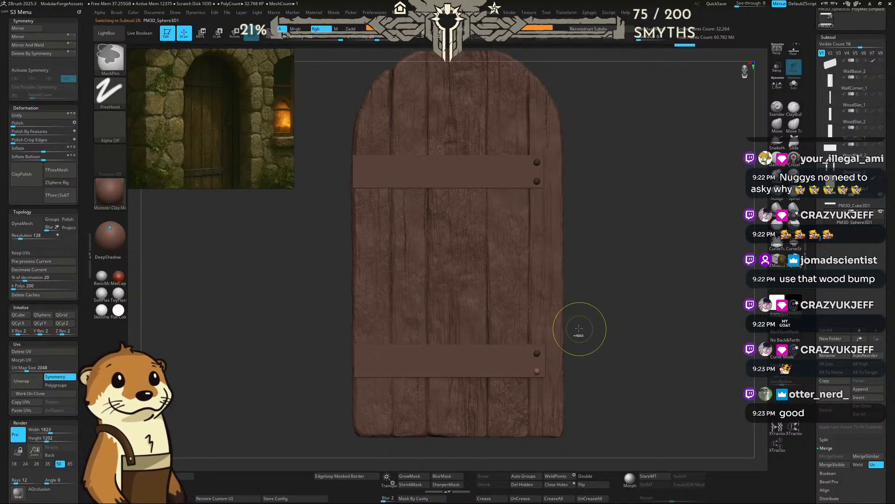
ctrl+click(110, 95)
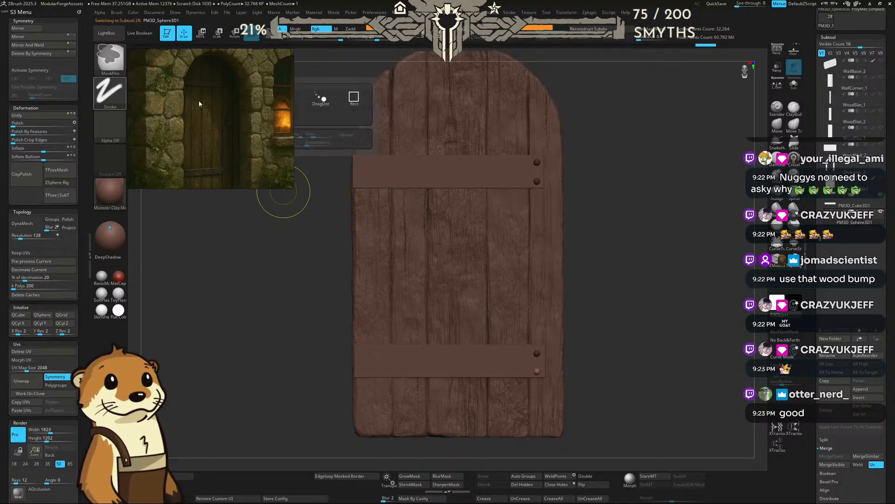
ctrl+click(353, 97)
ctrl+drag(627, 292, 516, 363)
key(w)
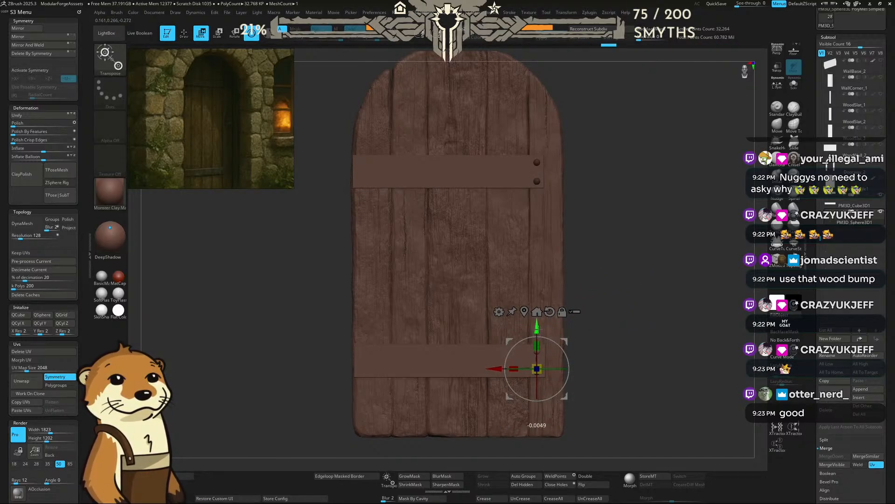
key(q)
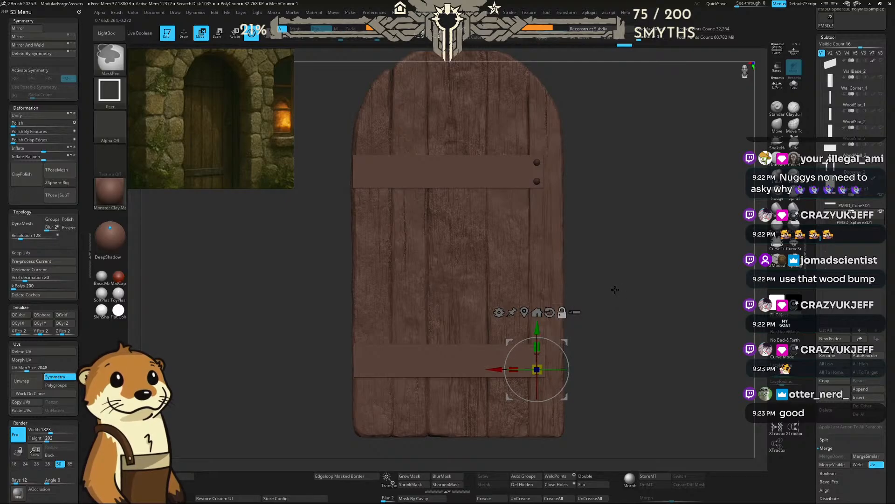
drag(618, 283, 623, 278)
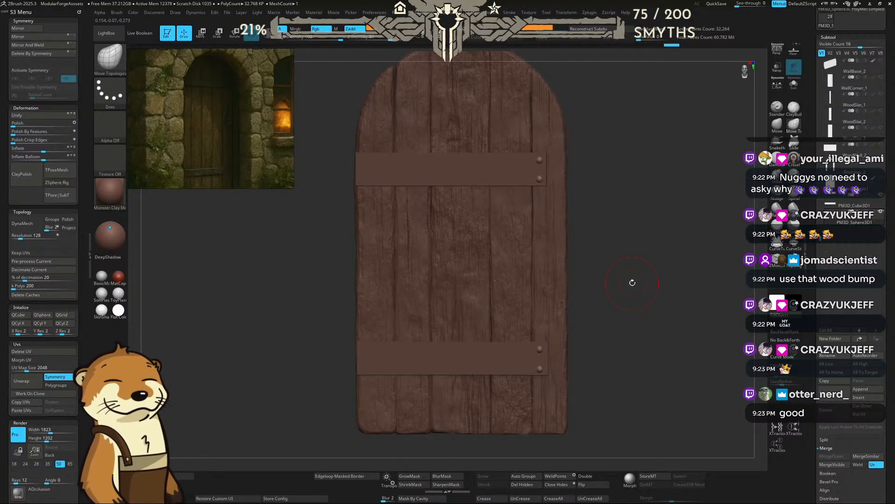
Step: Append a Ring3D primitive to the door model as a new subtool
alt+drag(632, 280, 597, 194)
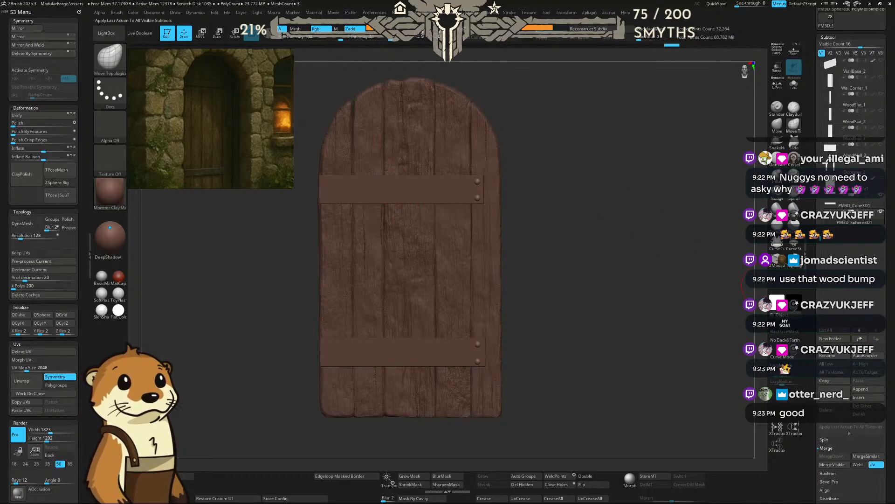
click(859, 389)
click(704, 387)
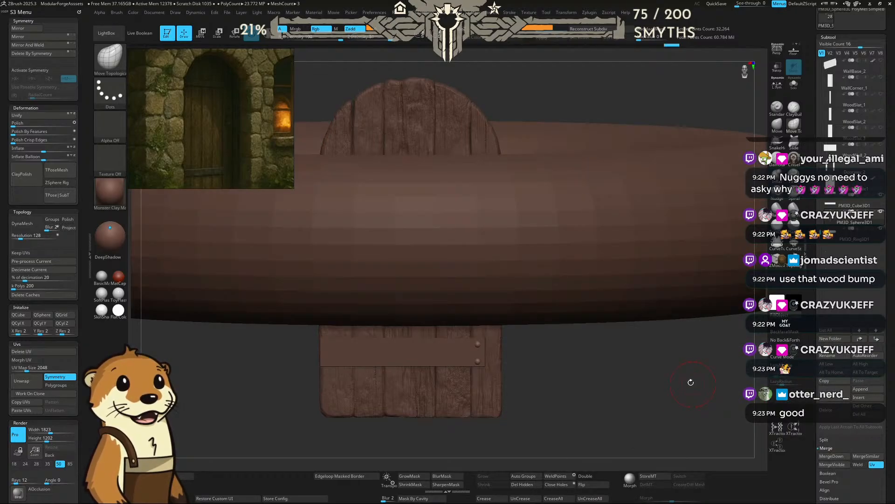
Step: Select the ring subtool and scale it down uniformly to a small hardware-sized piece within the door
alt+click(582, 302)
key(w)
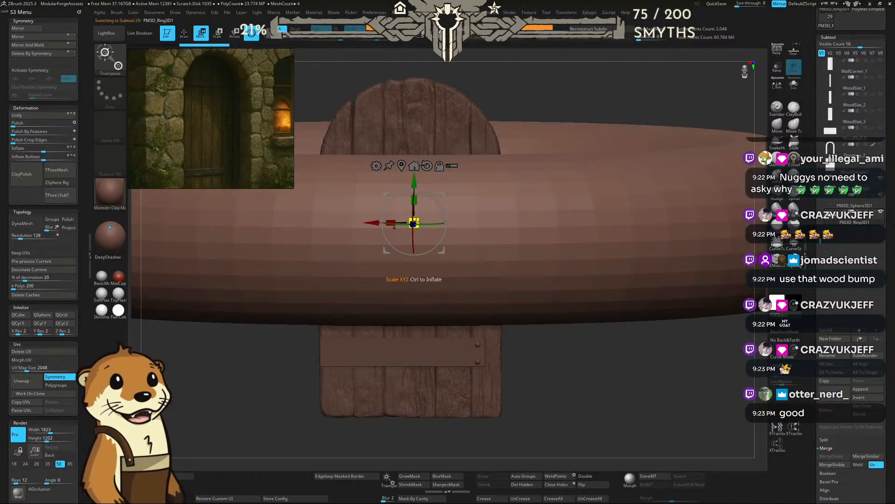
shift+drag(513, 120, 516, 103)
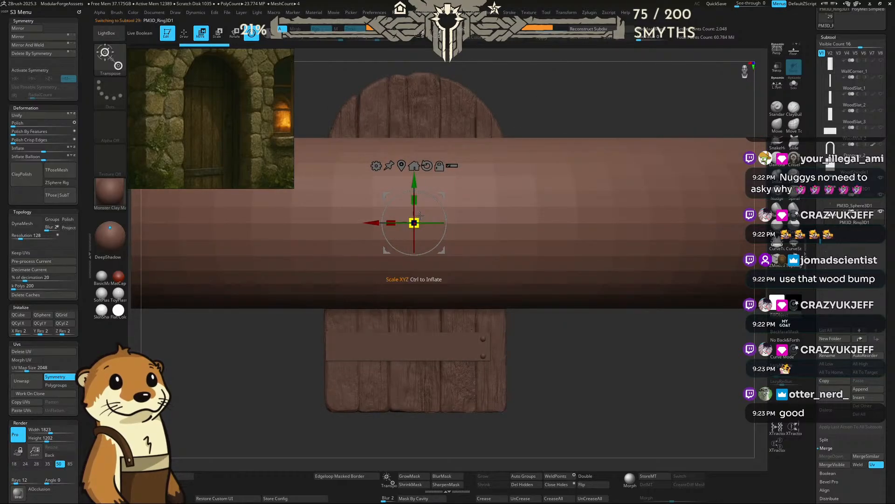
drag(413, 223, 363, 261)
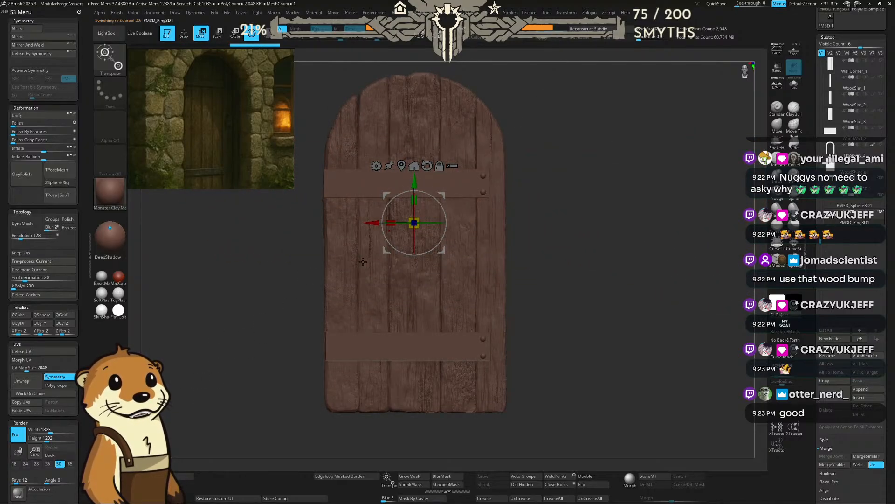
Step: Turn the ring to face the front of the door and scale it down uniformly to a small handle size
shift+drag(541, 204, 536, 200)
drag(372, 223, 660, 232)
drag(462, 241, 468, 203)
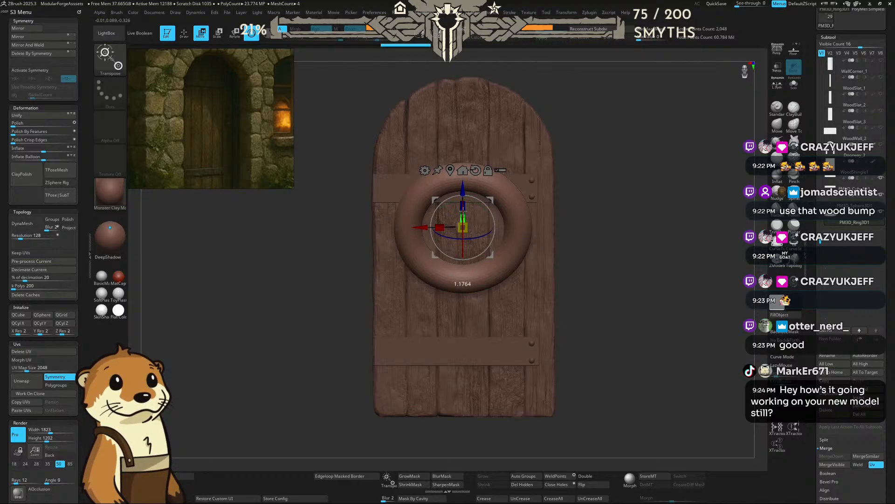
key(ctrl+z)
key(ctrl+z)
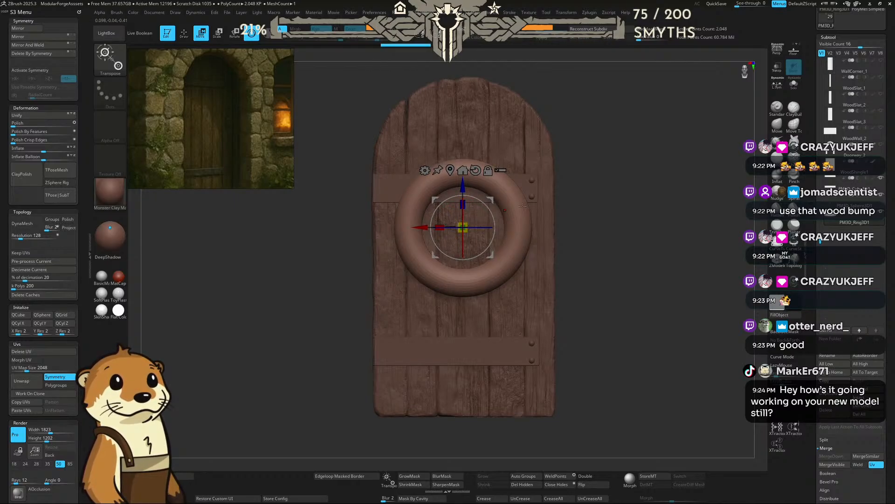
shift+drag(621, 201, 555, 197)
drag(463, 227, 433, 247)
shift+drag(432, 274, 463, 270)
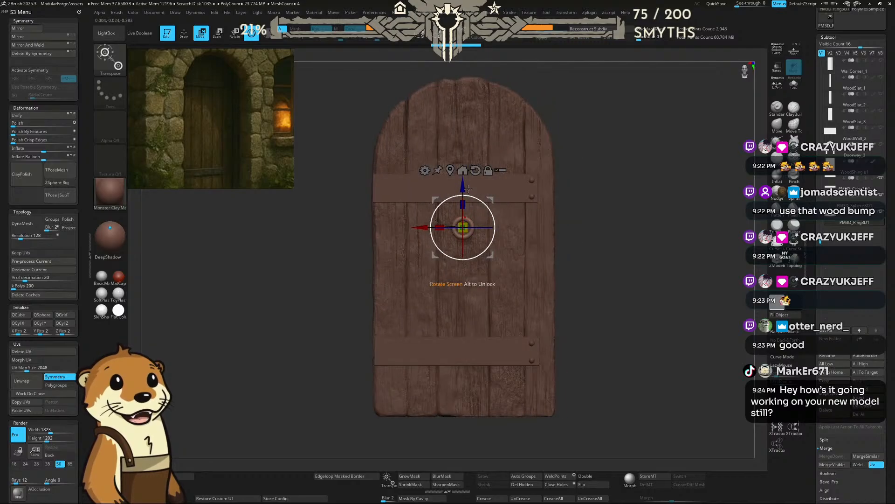
Step: Move the ring below the upper band beside the rivet side of the door and seat it against the front face
drag(463, 185, 462, 214)
drag(423, 256, 494, 257)
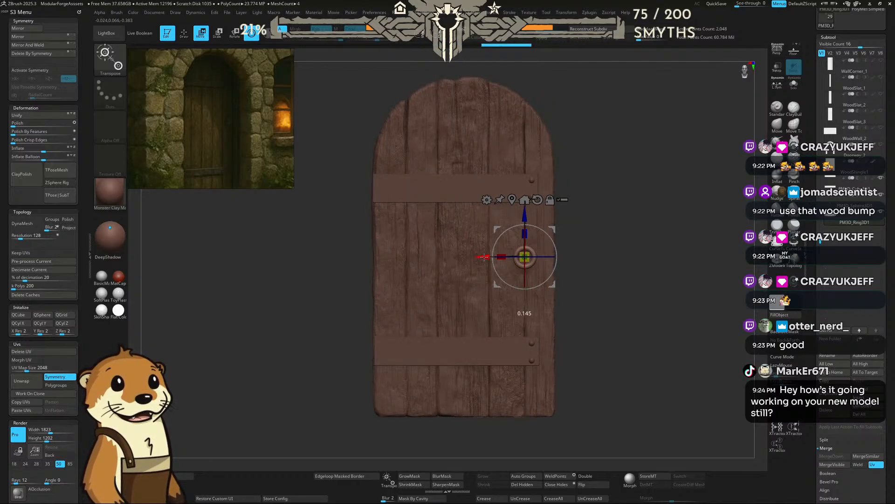
drag(534, 215, 525, 212)
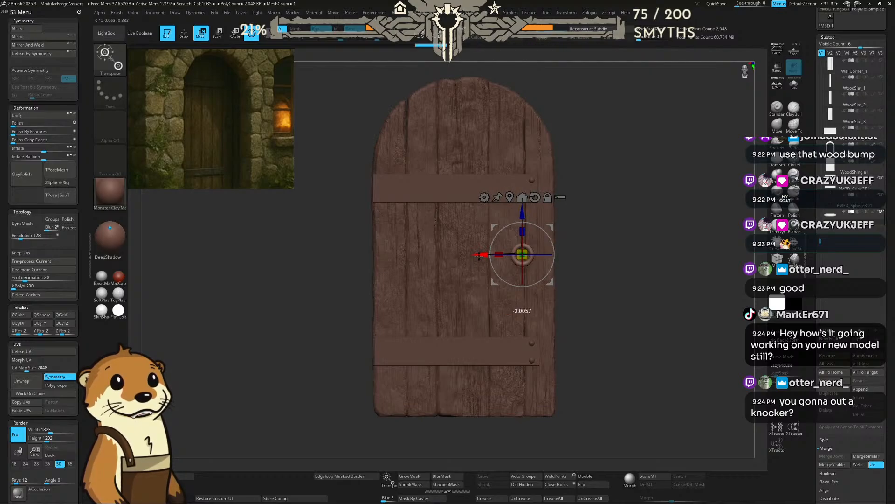
drag(653, 219, 555, 205)
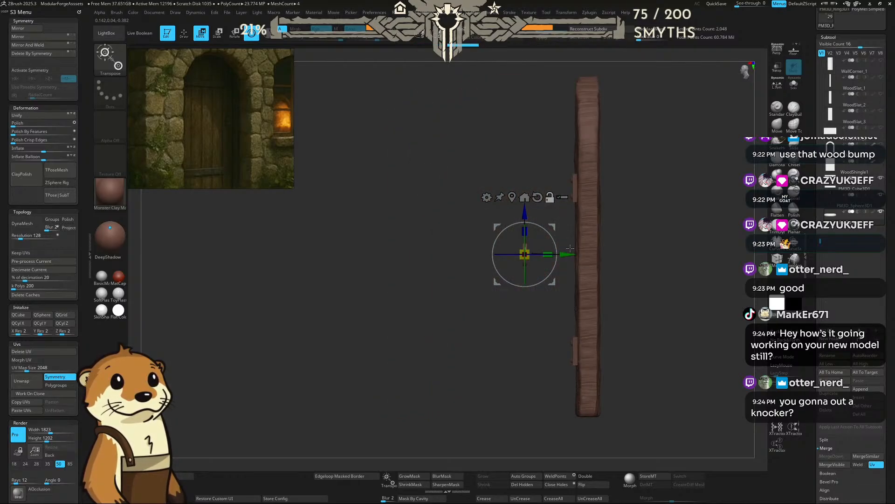
drag(568, 254, 615, 254)
shift+drag(662, 211, 671, 246)
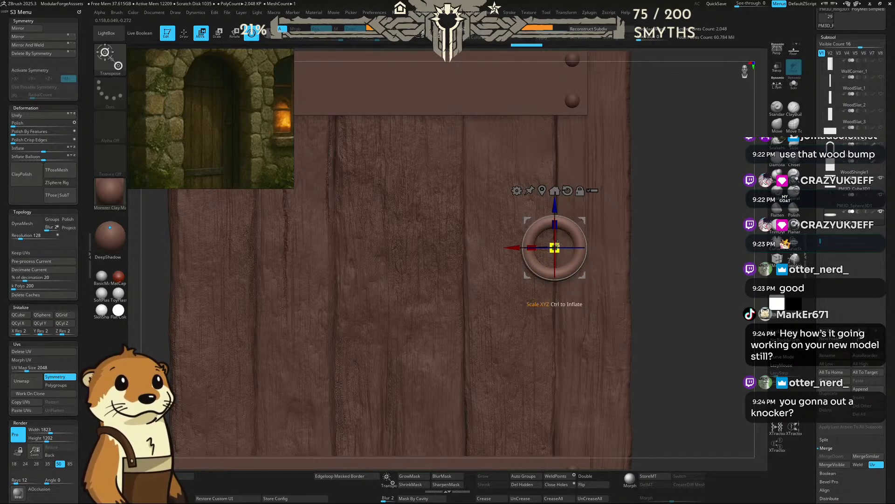
Step: Thin the ring's tube to a slimmer door-handle profile and return to draw mode
drag(557, 241, 558, 244)
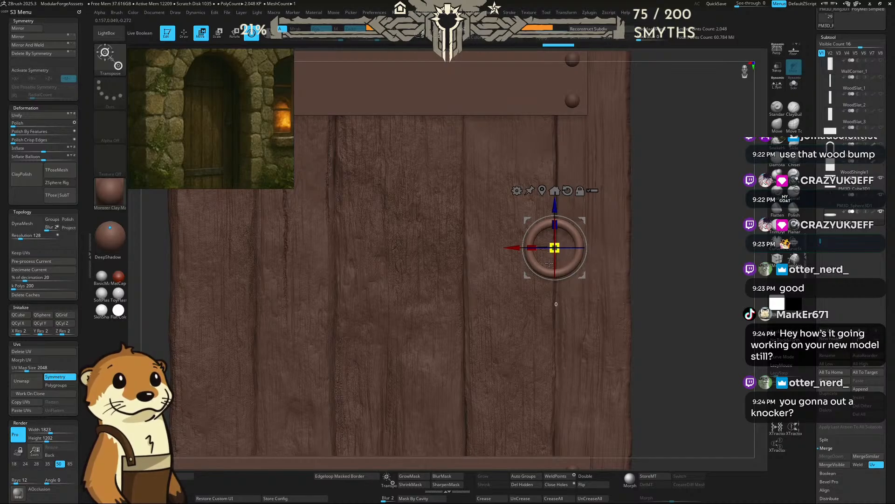
drag(552, 261, 553, 259)
mouse_move(673, 236)
alt+mouse_down()
mouse_move(590, 193)
mouse_move(616, 220)
mouse_move(622, 214)
mouse_move(584, 194)
mouse_move(604, 219)
alt+mouse_up()
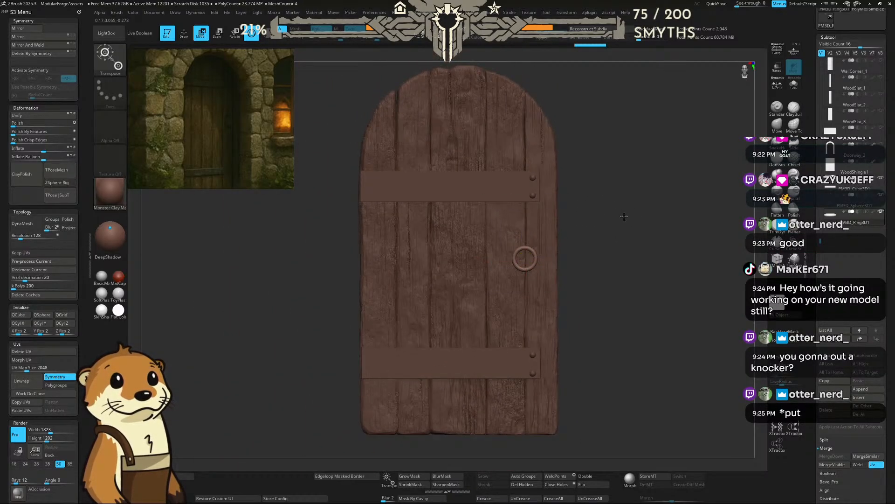
key(q)
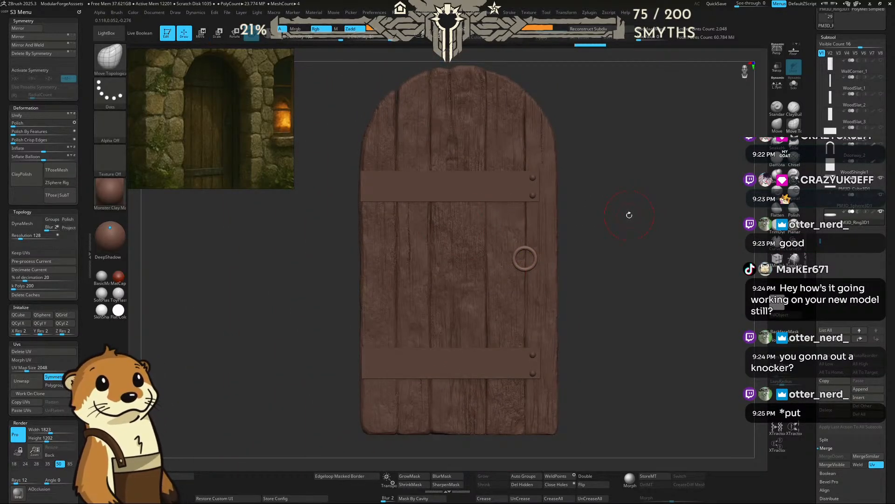
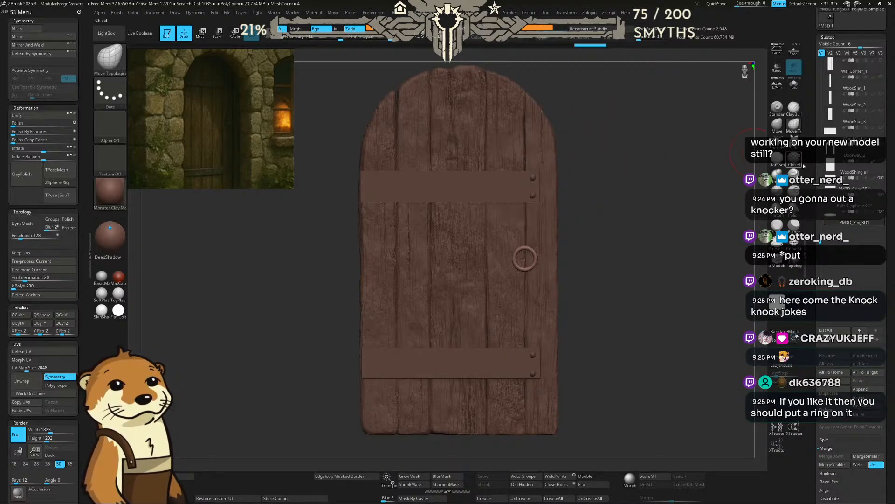
Step: Show and select the Doorway_2 subtool and restore its stone sculpting layers, with the last layer's intensity at about 0.38
click(881, 145)
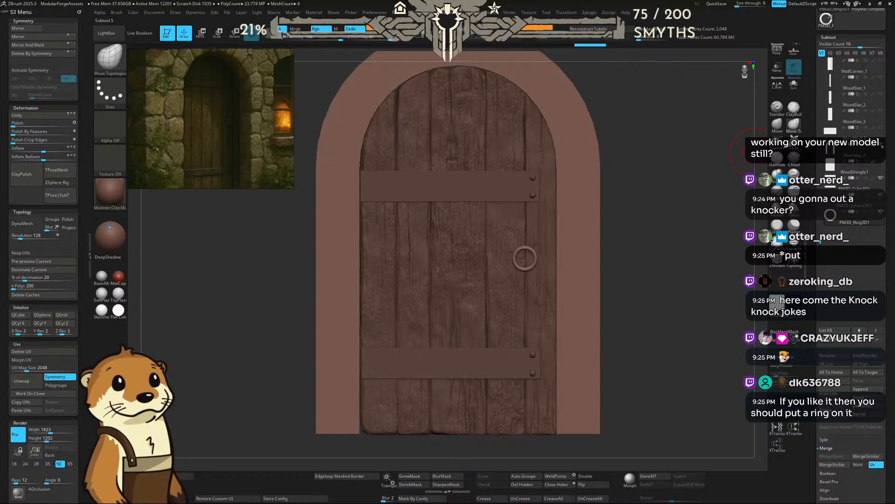
click(853, 155)
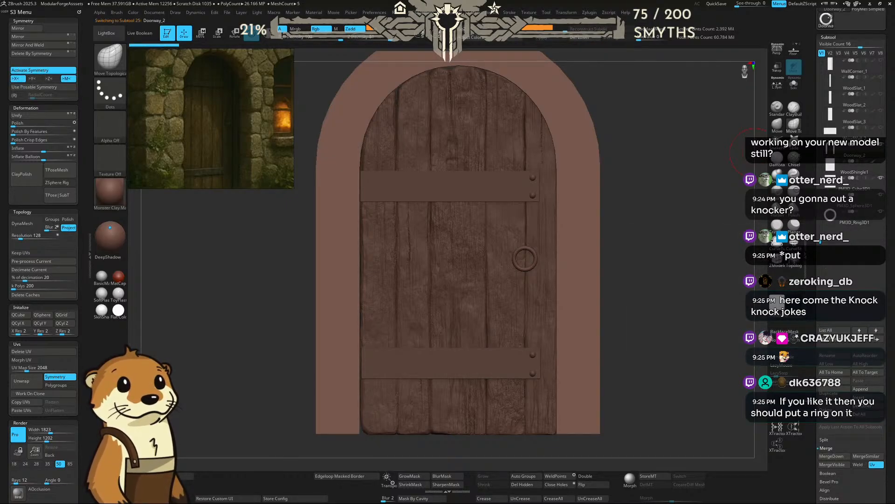
drag(811, 425, 809, 370)
scroll(835, 449, down, 5)
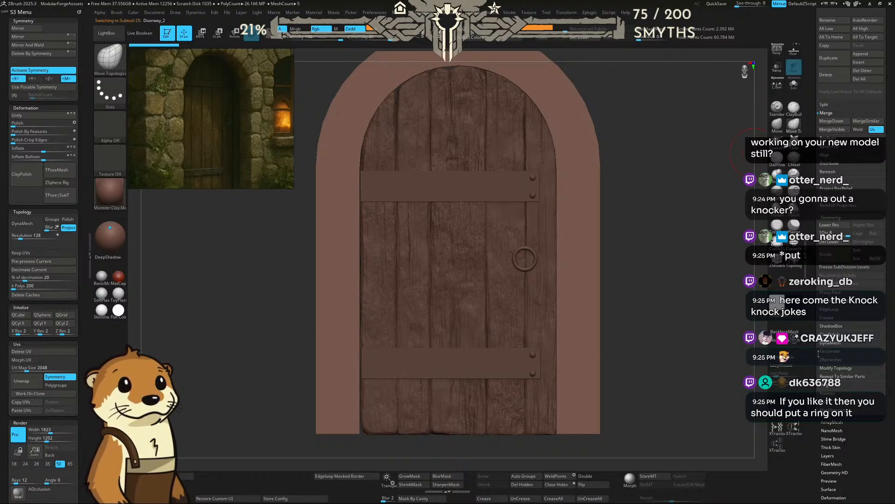
scroll(834, 420, down, 4)
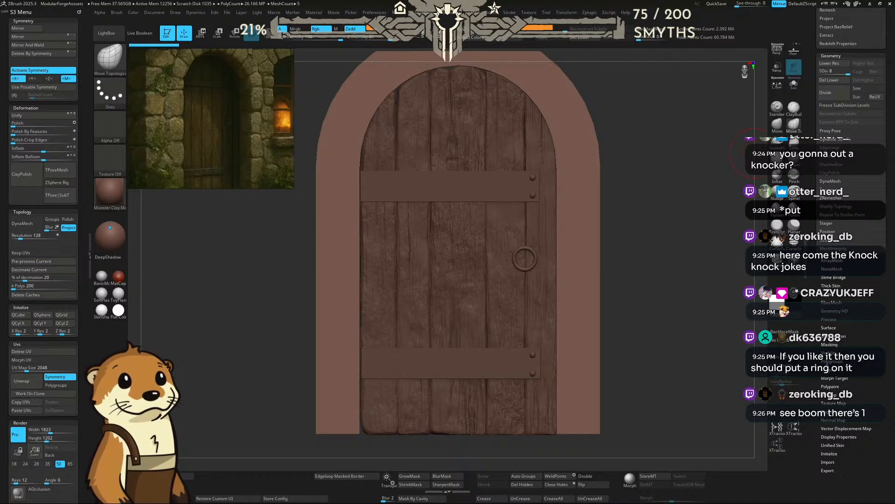
click(829, 294)
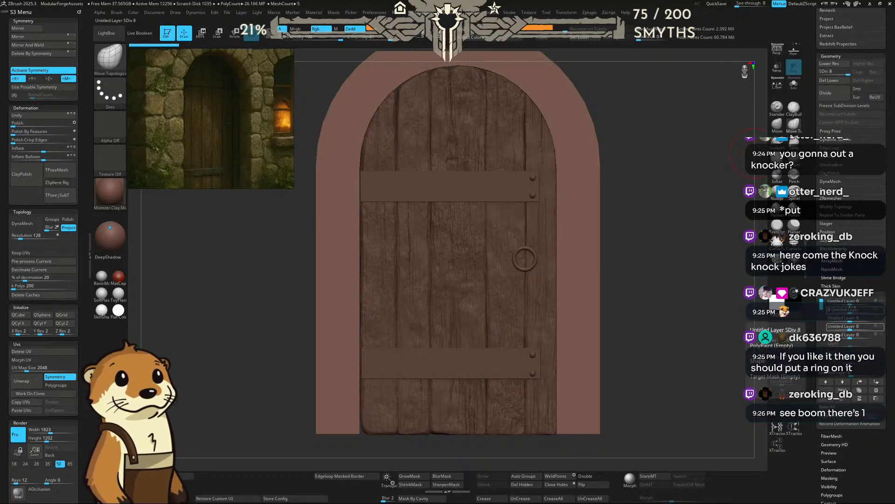
mouse_move(860, 336)
mouse_down()
mouse_move(893, 332)
mouse_move(862, 329)
mouse_move(888, 331)
mouse_move(861, 340)
mouse_up()
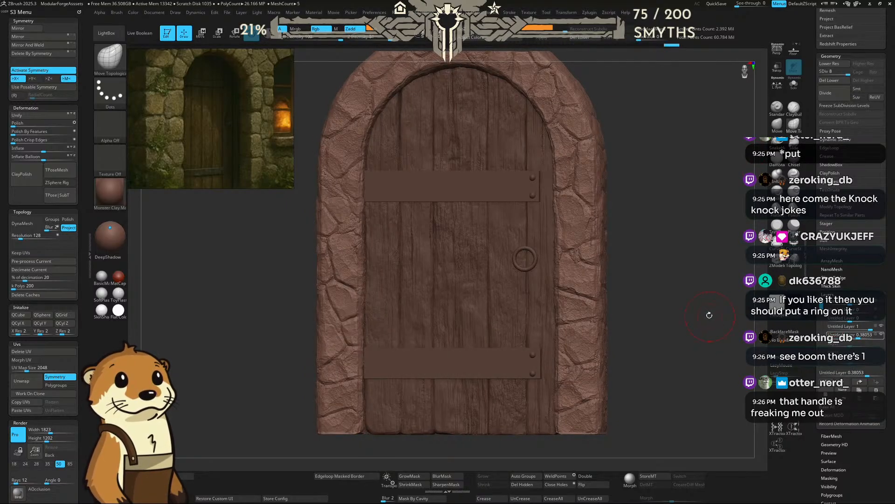
Step: Select the cross-band subtool and nudge the bands slightly in depth toward the door planks
mouse_move(709, 314)
mouse_down()
mouse_move(691, 310)
mouse_move(710, 305)
mouse_up()
alt+drag(665, 236, 662, 272)
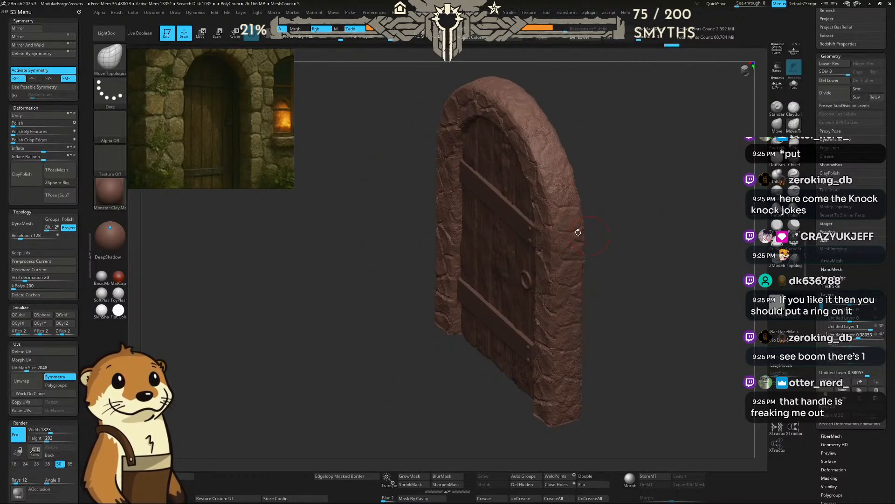
alt+click(514, 223)
click(514, 223)
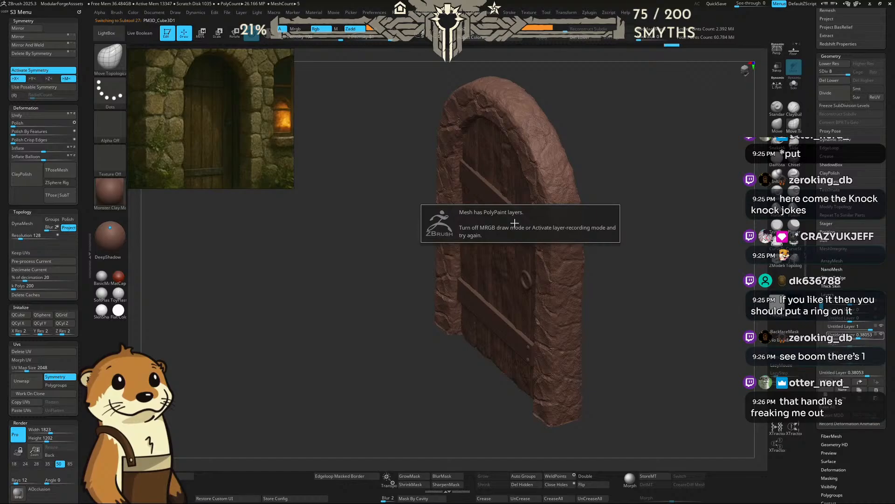
click(686, 170)
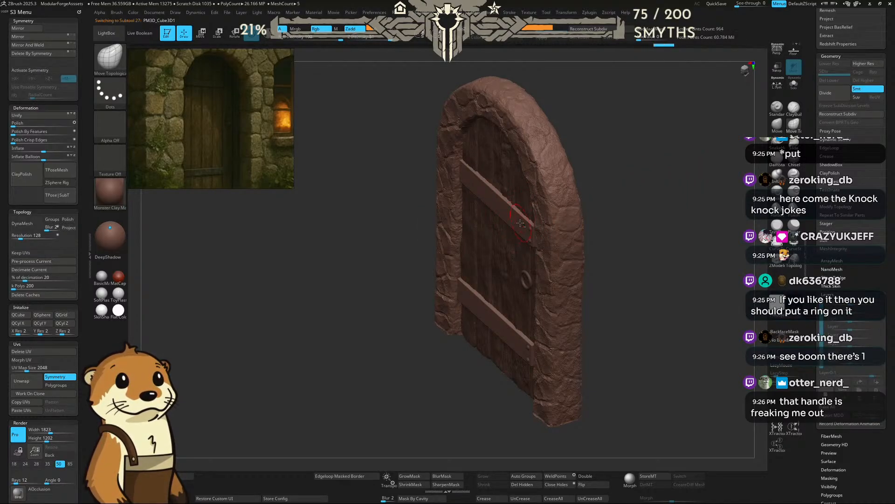
key(w)
drag(460, 331, 463, 331)
drag(619, 216, 646, 211)
Step: Select the rivet subtool, nudge the rivets in depth to match the bands, and review the door within its stone frame
alt+click(550, 214)
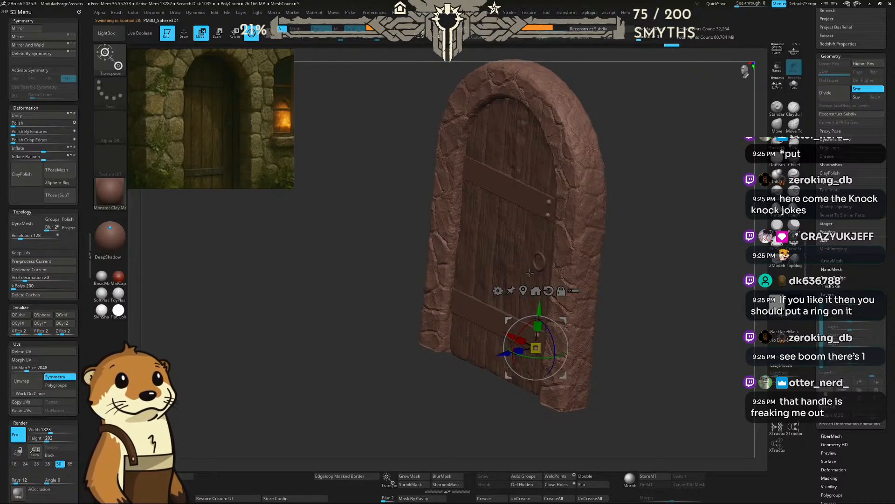
drag(622, 271, 592, 279)
drag(459, 371, 502, 360)
drag(653, 259, 628, 204)
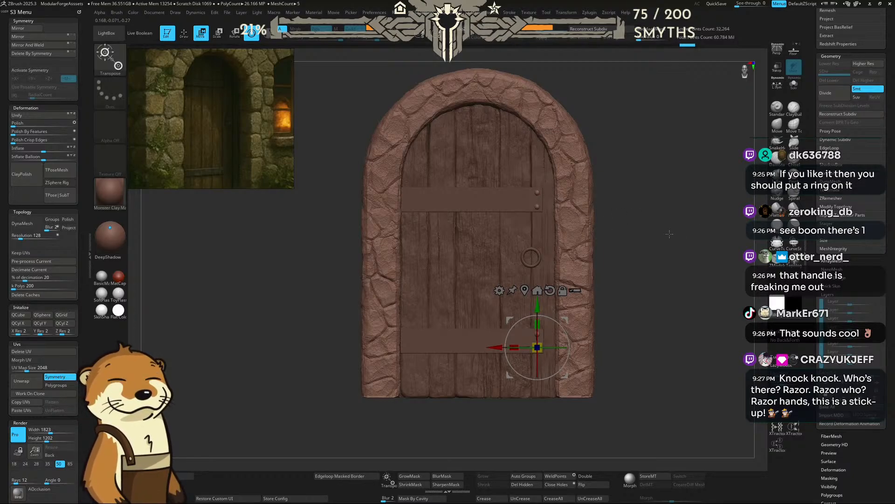
drag(619, 223, 642, 221)
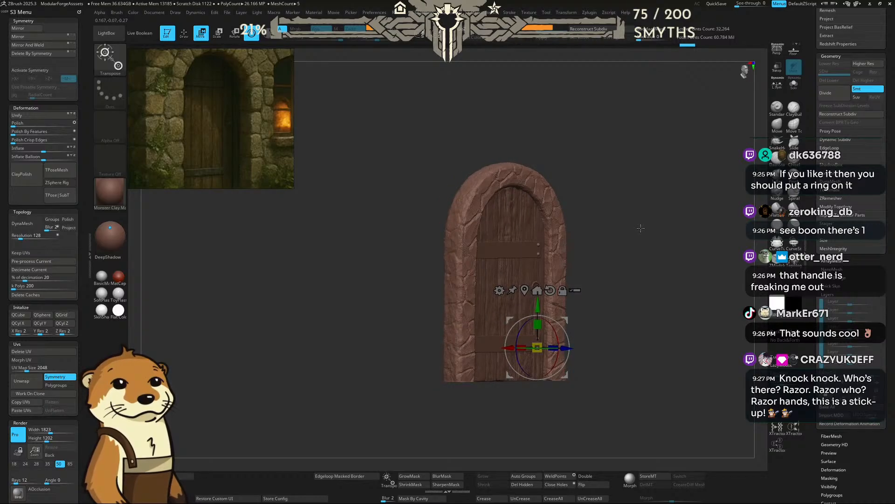
key(q)
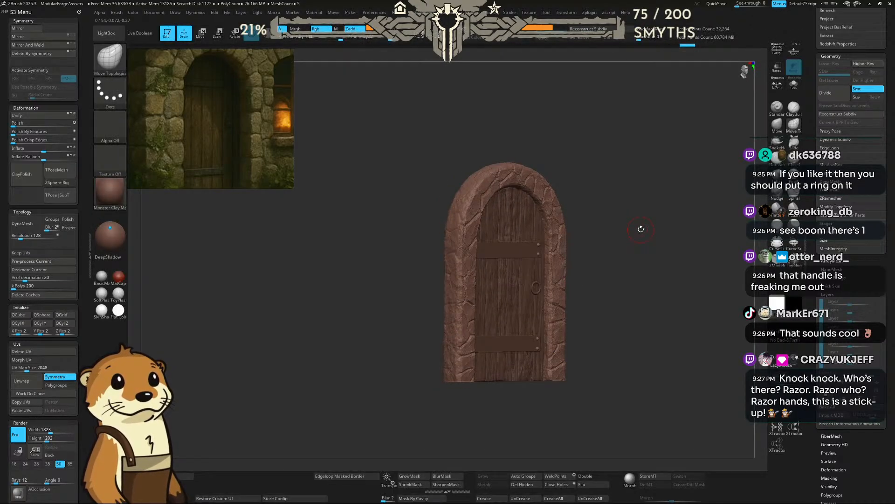
drag(640, 229, 604, 233)
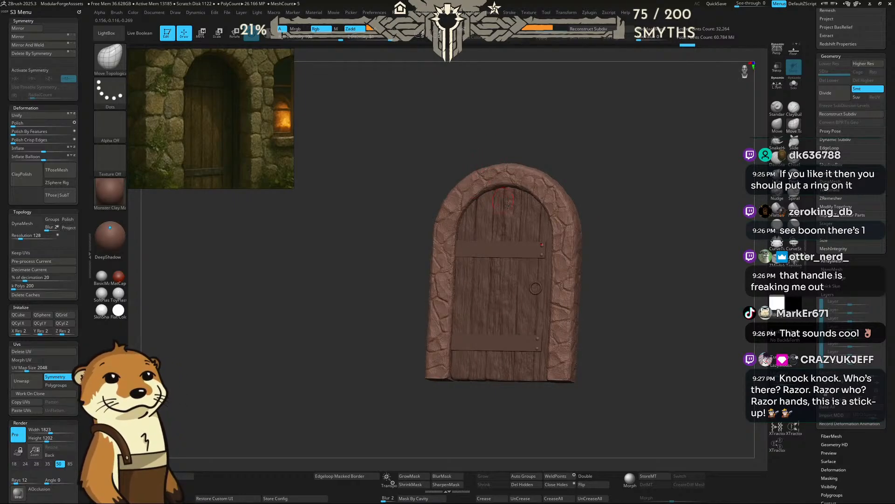
shift+drag(614, 242, 651, 248)
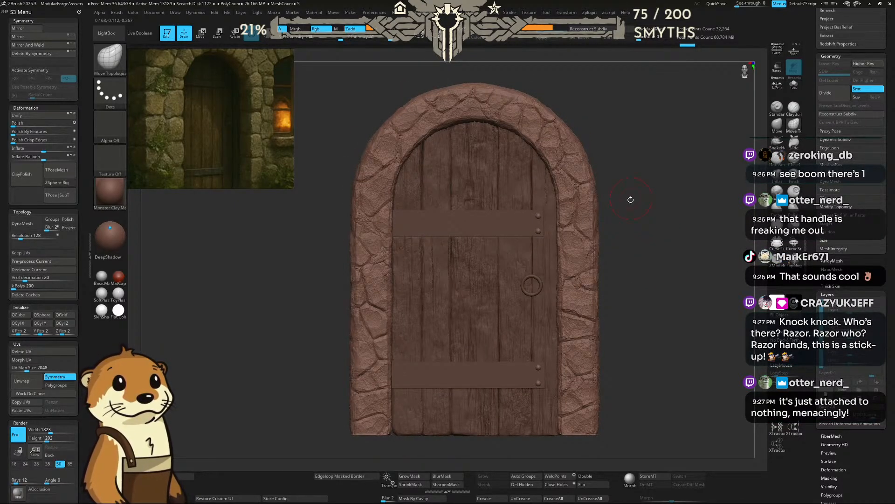
drag(648, 221, 657, 227)
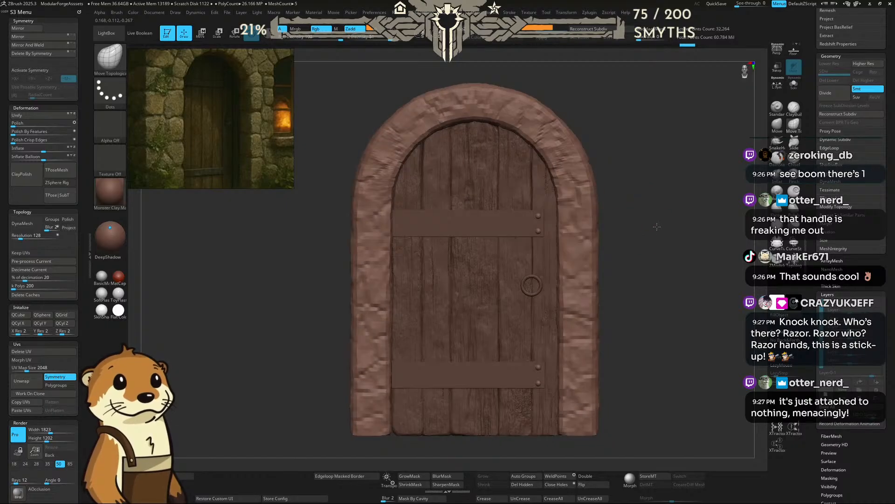
Step: Select the cross-band subtool and hide the Doorway_2 stone frame to isolate the wooden door
alt+click(520, 223)
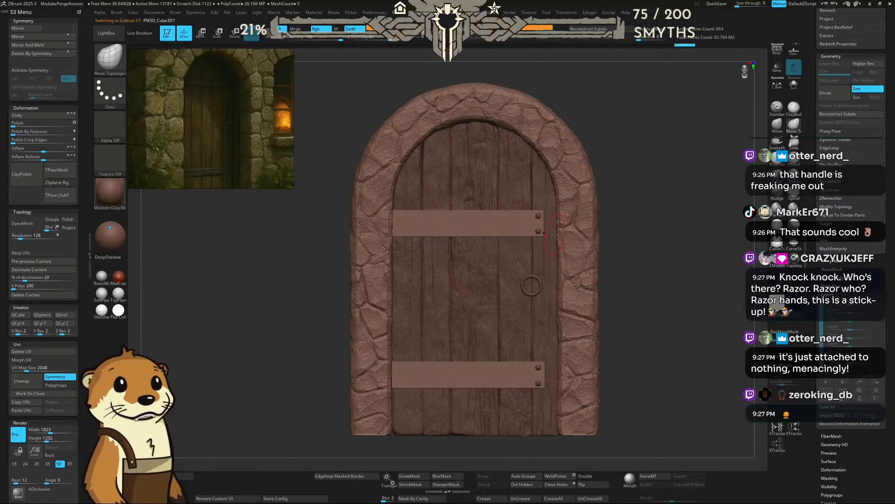
drag(813, 186, 802, 299)
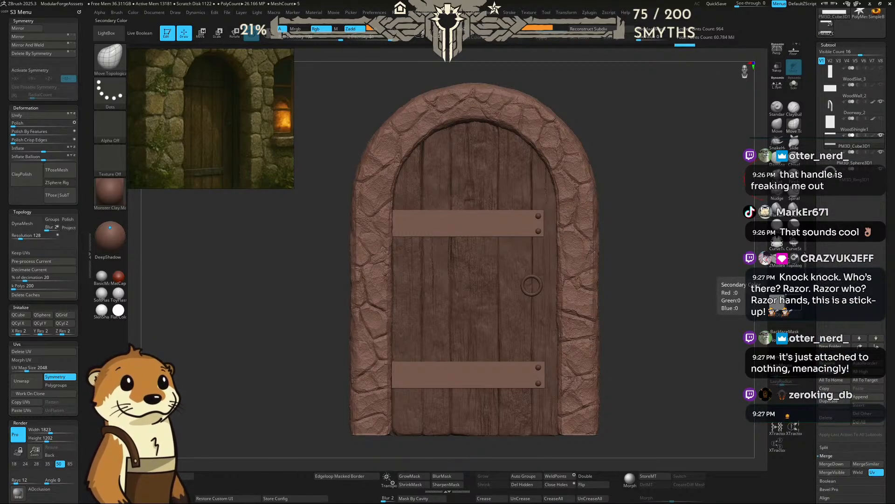
click(880, 102)
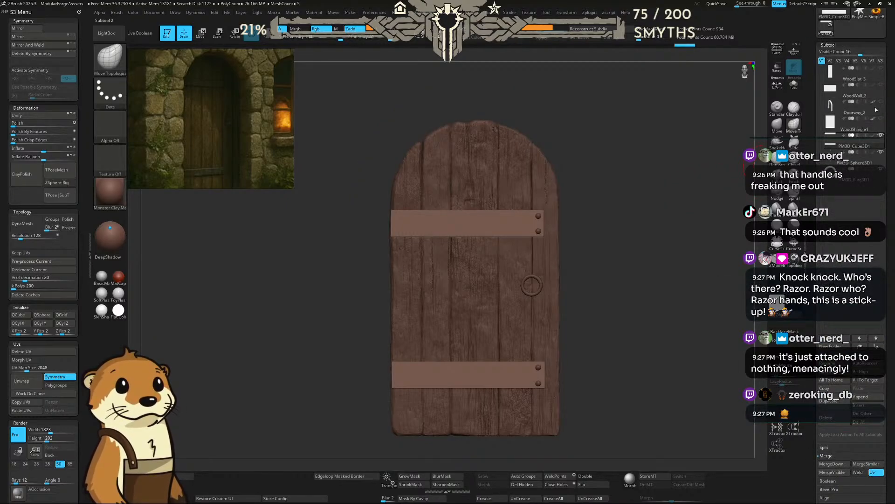
alt+drag(609, 169, 619, 228)
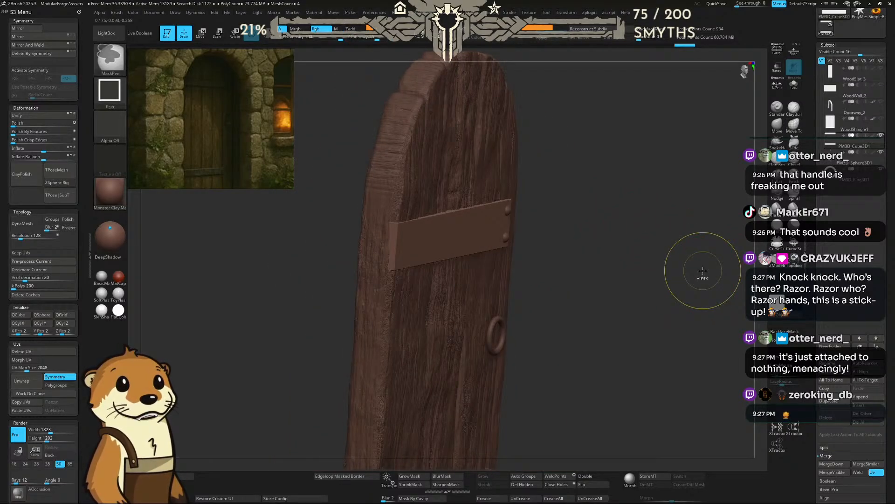
mouse_move(692, 271)
mouse_down()
mouse_move(674, 260)
mouse_move(684, 258)
mouse_up()
key(ctrl+z)
Step: Remesh the cross band with ZRemesher into a dense, even grid, checking its wireframe, and subdivide the remeshed band
scroll(811, 447, down, 10)
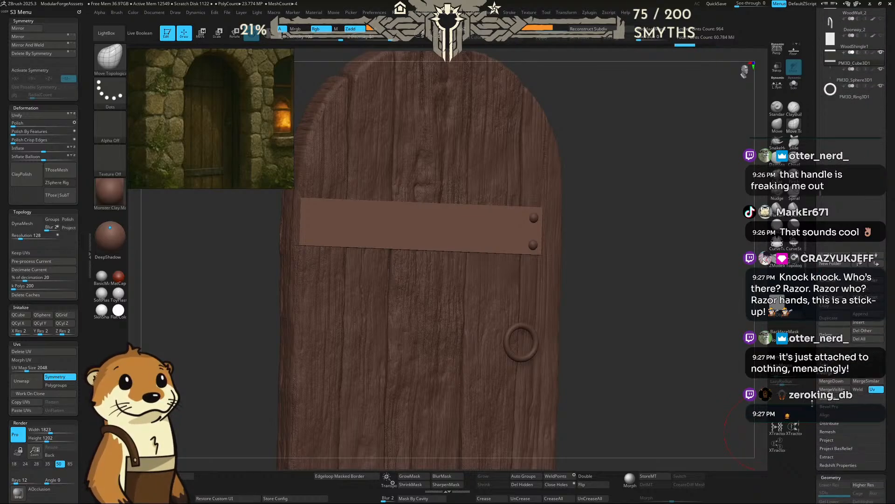
key(shift+f)
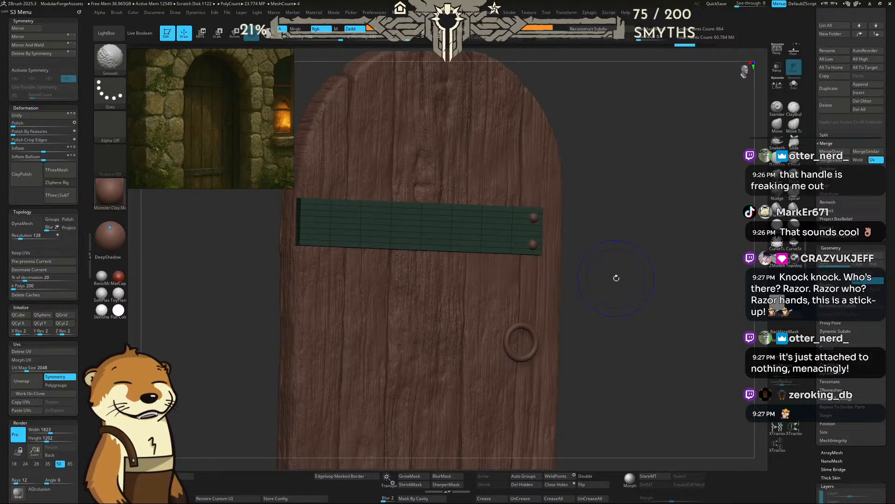
scroll(815, 316, down, 5)
scroll(814, 316, down, 5)
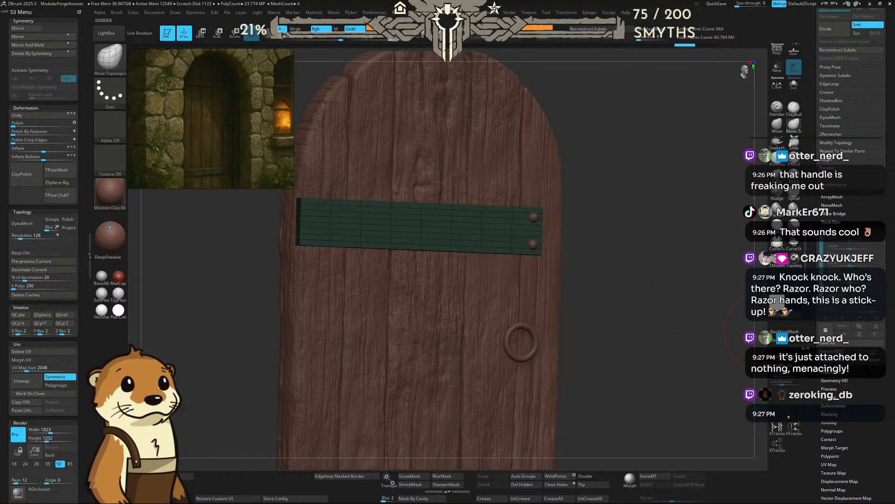
click(816, 135)
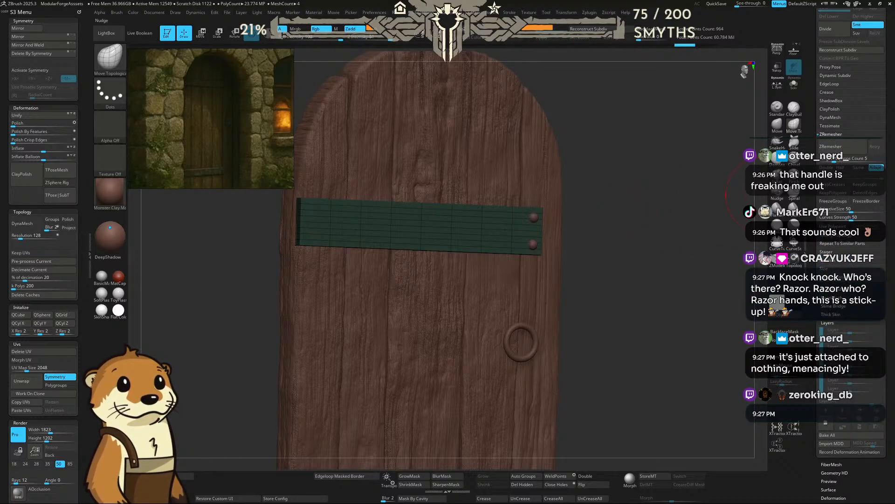
click(833, 147)
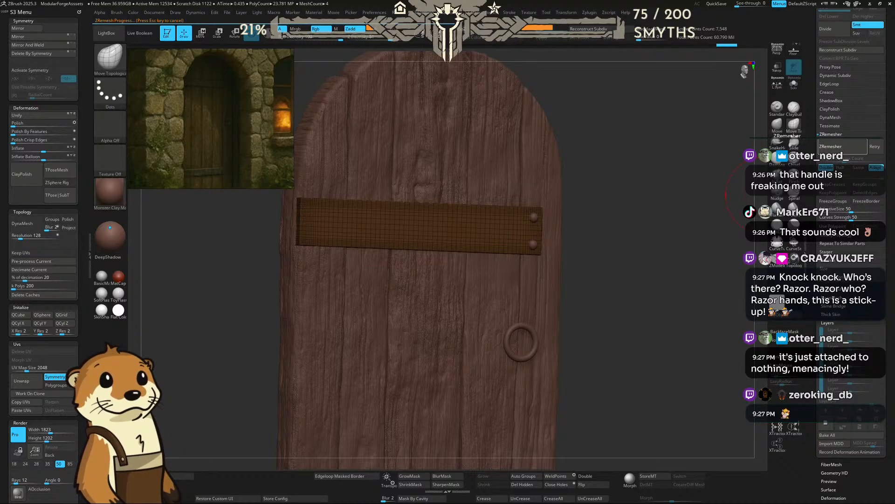
mouse_move(796, 163)
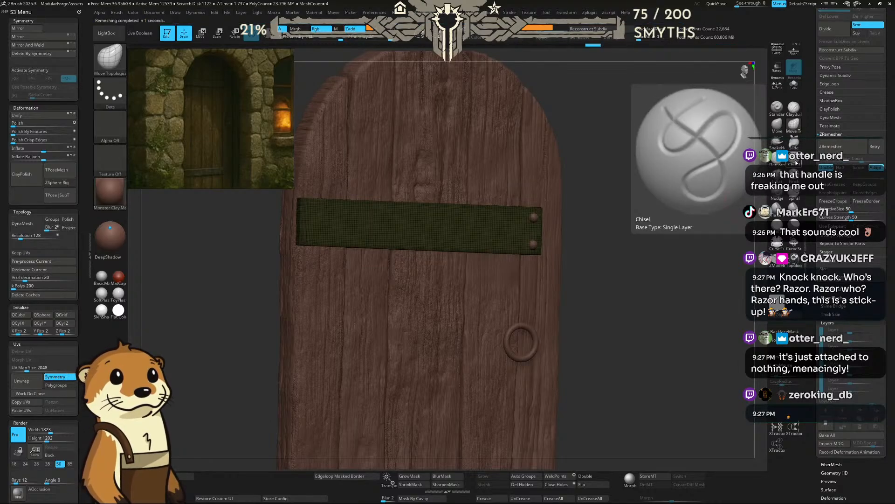
click(832, 147)
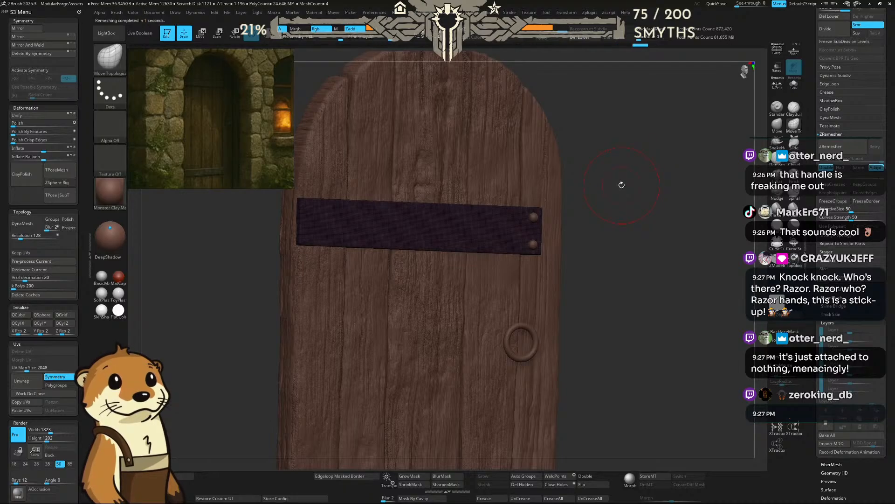
ctrl+drag(622, 185, 623, 186)
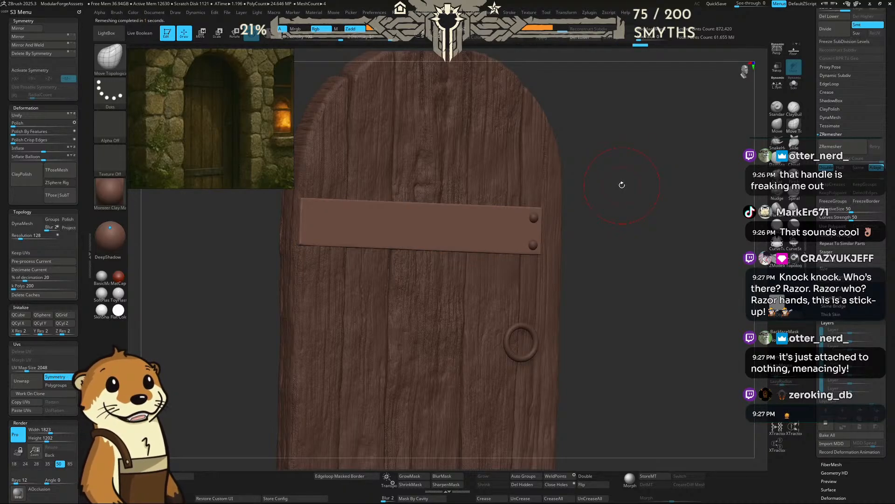
key(ctrl+d)
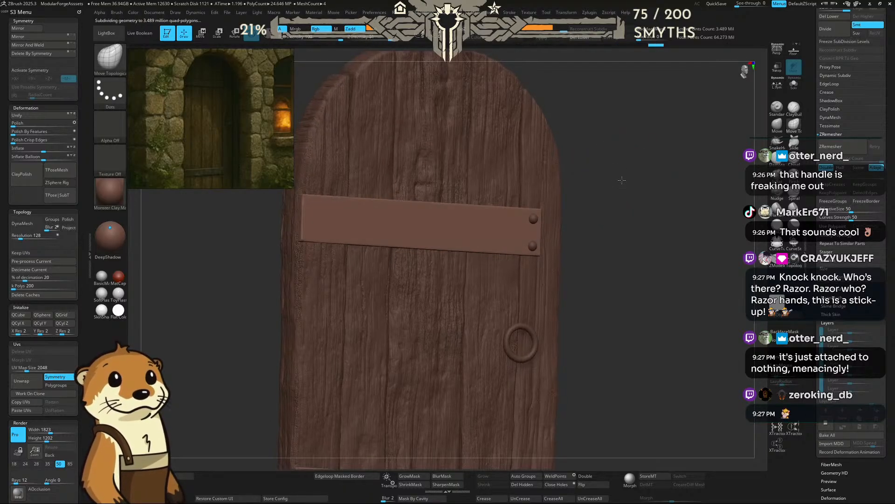
Step: Shave the short edge at the cross band's unriveted end with a small TrimDynamic brush to give it a worn bevel
ctrl+right_drag(627, 182, 740, 197)
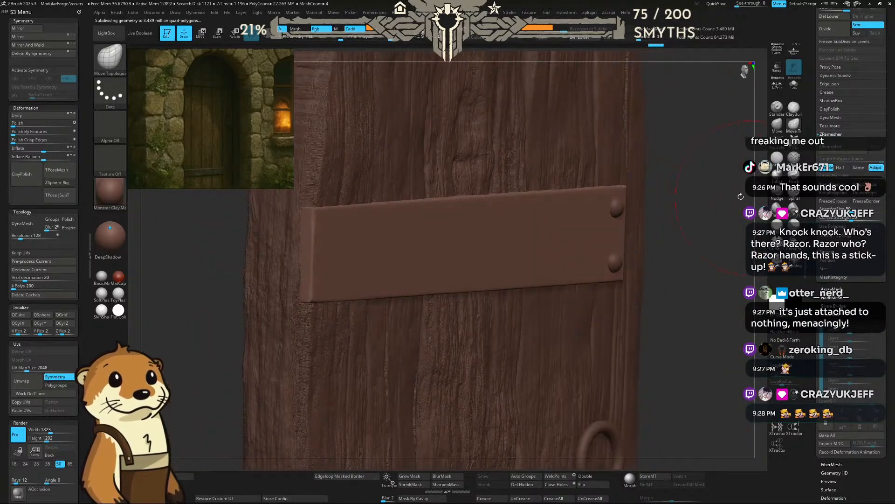
key(b)
key(t)
key(d)
right_click(371, 233)
drag(374, 236, 367, 237)
drag(313, 221, 313, 302)
drag(655, 178, 625, 138)
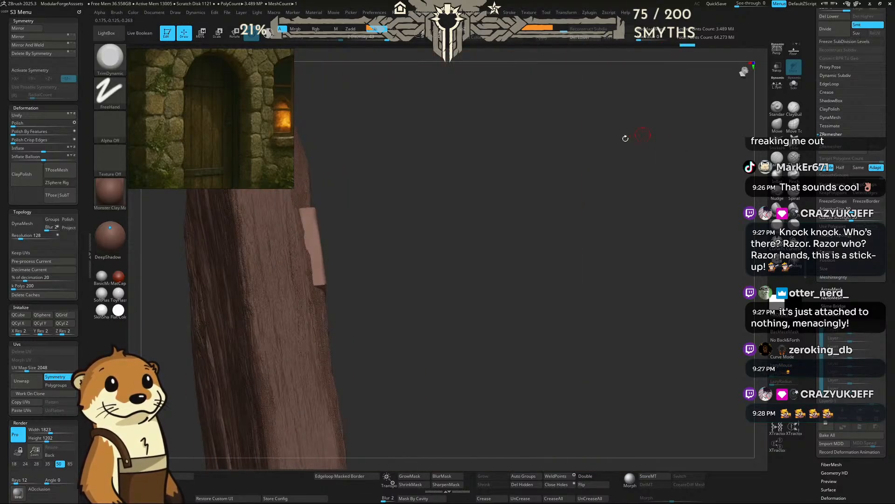
mouse_move(326, 283)
mouse_down()
mouse_move(383, 292)
mouse_move(335, 286)
mouse_up()
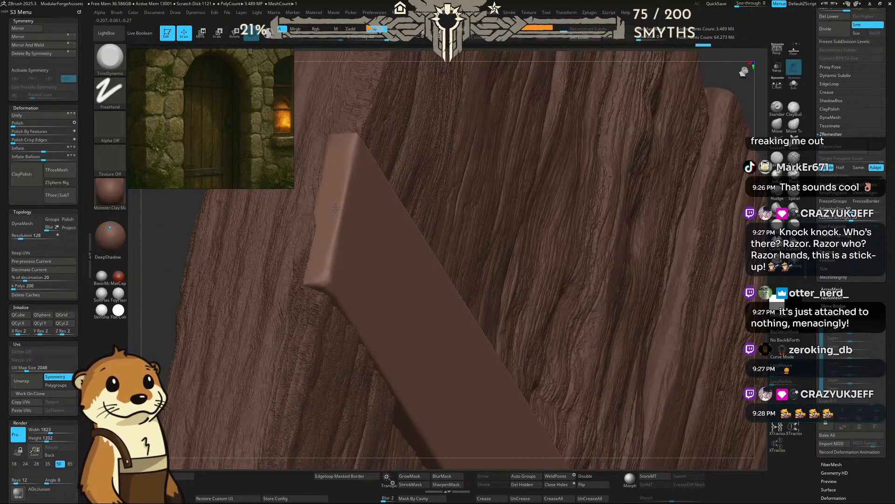
drag(336, 208, 347, 179)
Step: Trim the upper and lower corners of the cross band's unriveted end with TrimDynamic from several angles
drag(177, 258, 279, 203)
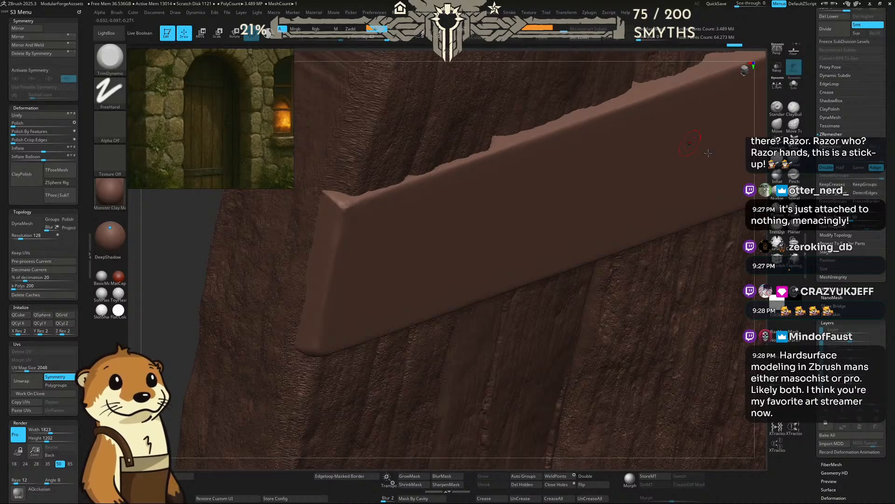
right_drag(559, 128, 610, 183)
alt+drag(255, 294, 250, 278)
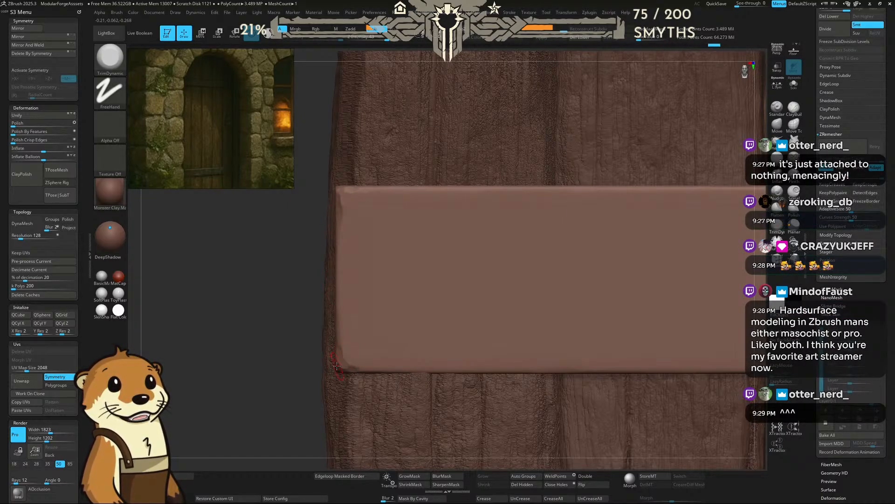
drag(304, 362, 338, 343)
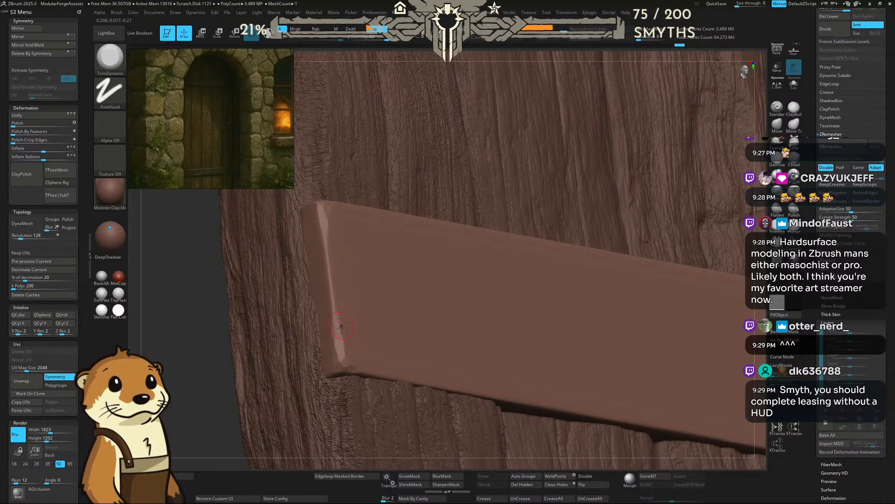
drag(216, 413, 298, 340)
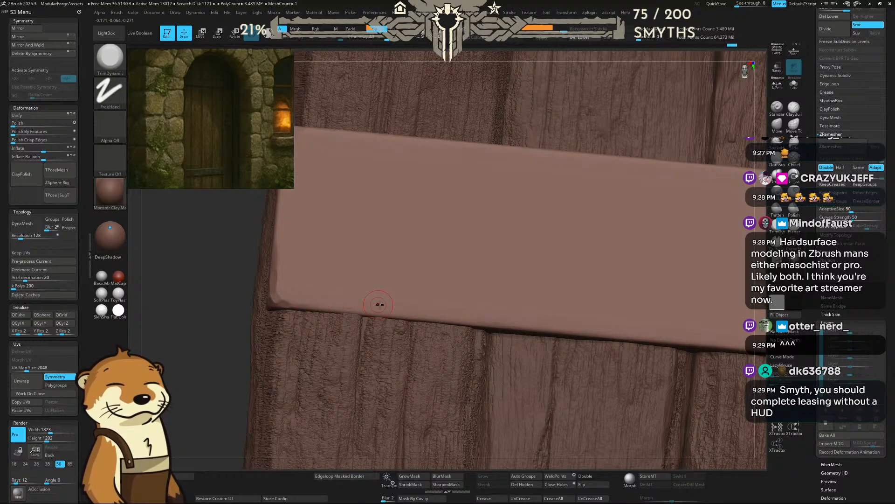
right_drag(266, 310, 285, 301)
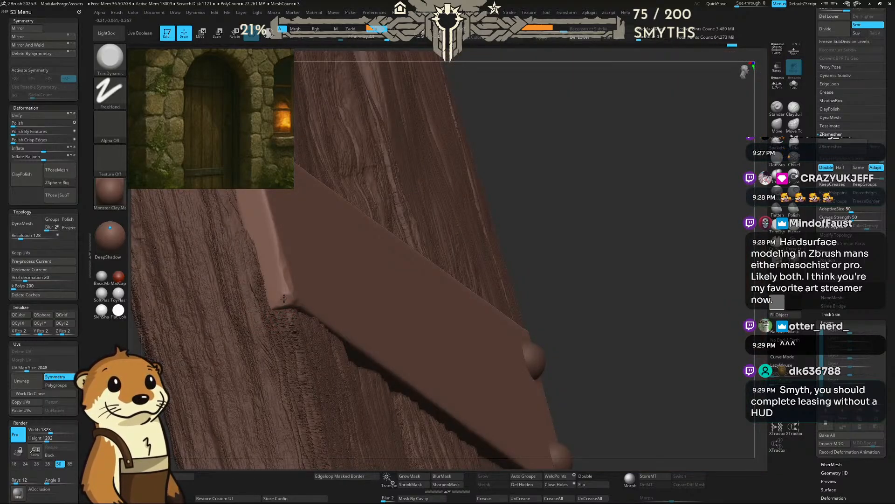
drag(284, 299, 272, 302)
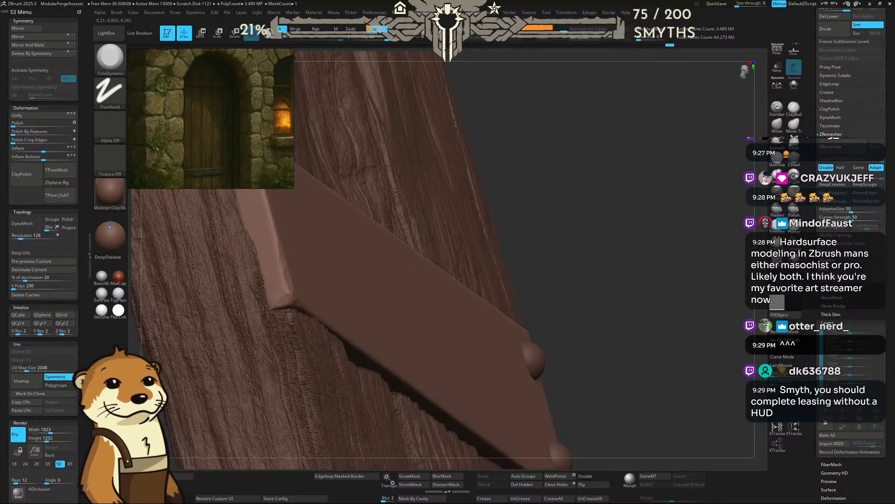
Step: Chip the corners and short edge of the cross band's riveted end with the TrimDynamic brush
right_drag(610, 250, 527, 201)
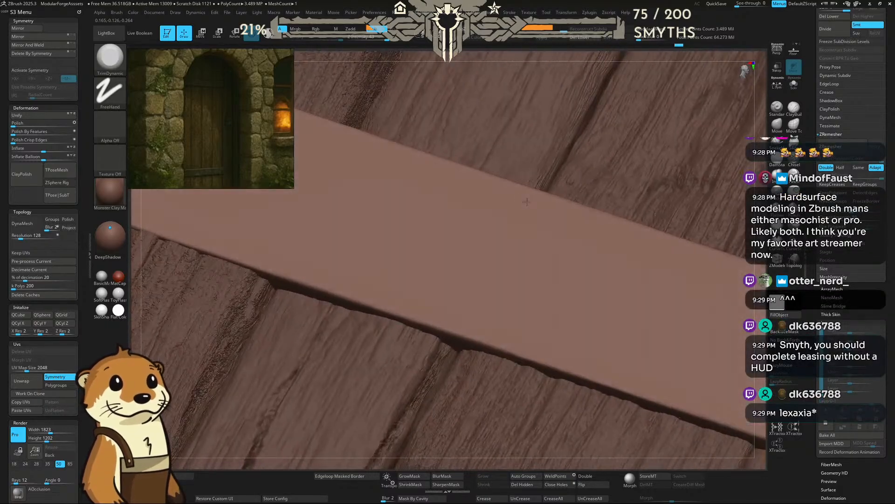
mouse_move(625, 240)
right_down()
mouse_move(338, 131)
mouse_move(534, 286)
right_up()
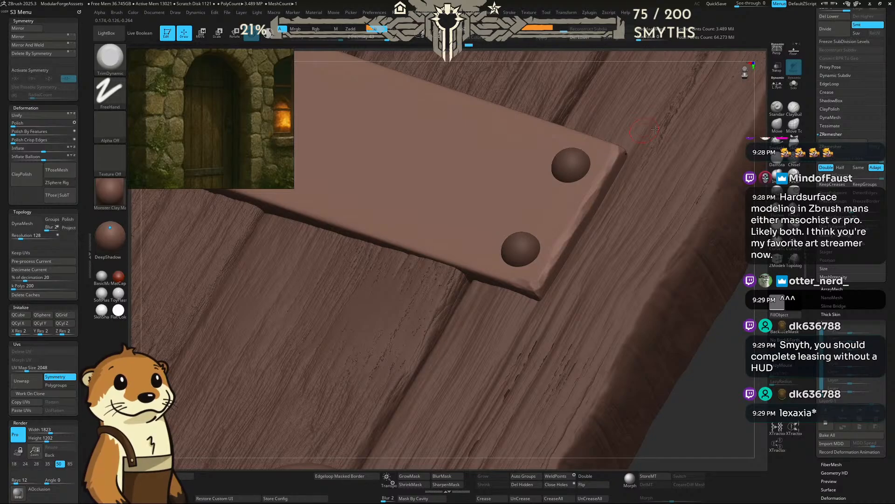
drag(655, 129, 658, 127)
mouse_move(739, 299)
mouse_down()
mouse_move(729, 316)
mouse_move(642, 369)
mouse_up()
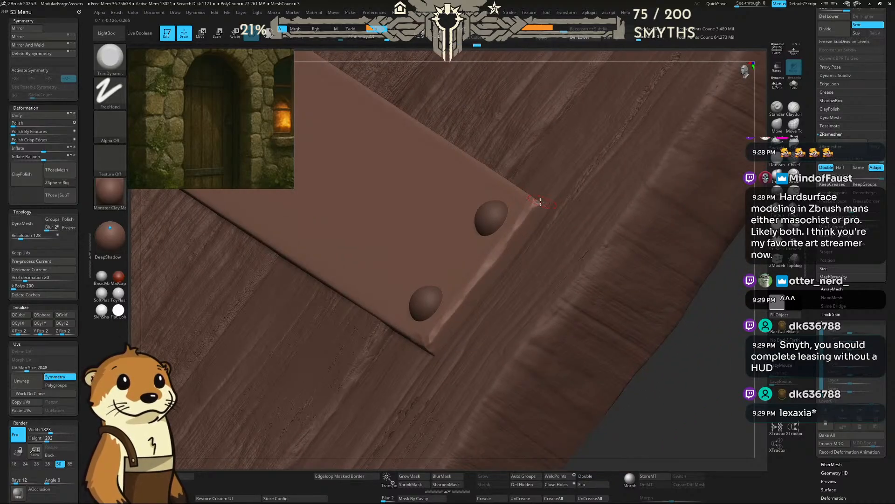
drag(533, 201, 541, 204)
drag(716, 322, 656, 298)
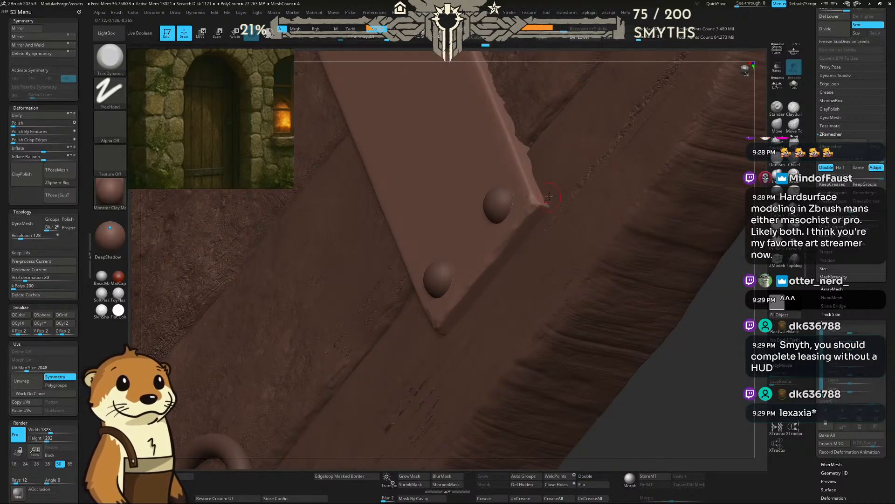
mouse_move(537, 204)
mouse_down()
mouse_move(532, 193)
mouse_move(550, 208)
mouse_move(521, 147)
mouse_move(518, 161)
mouse_move(508, 148)
mouse_move(520, 171)
mouse_up()
shift+drag(693, 341, 693, 303)
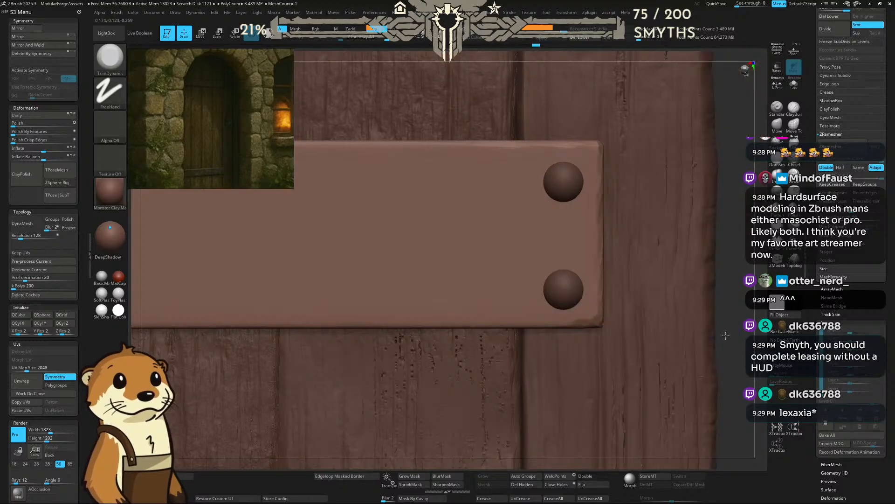
Step: Trim irregular wear along the cross band's upper edge from the riveted end toward the middle of the door
mouse_move(694, 266)
ctrl+right_down()
mouse_move(694, 197)
mouse_move(722, 250)
ctrl+right_up()
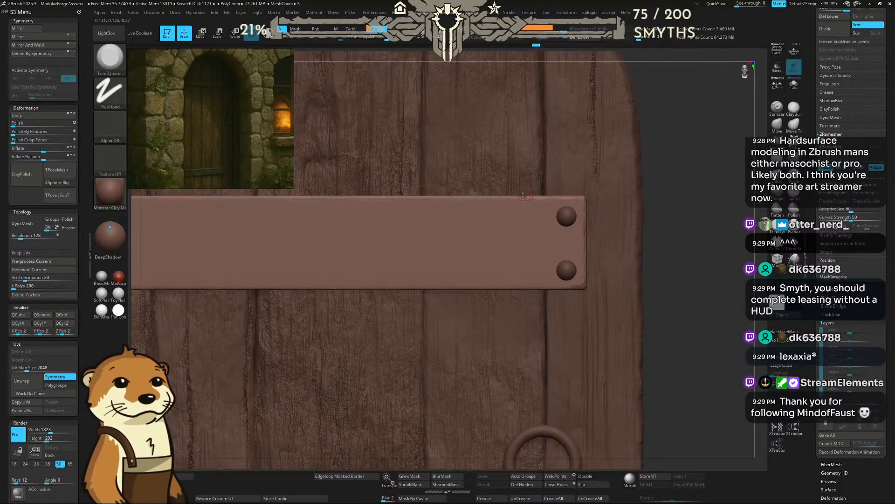
drag(523, 199, 485, 195)
ctrl+right_drag(690, 178, 690, 219)
drag(501, 196, 470, 202)
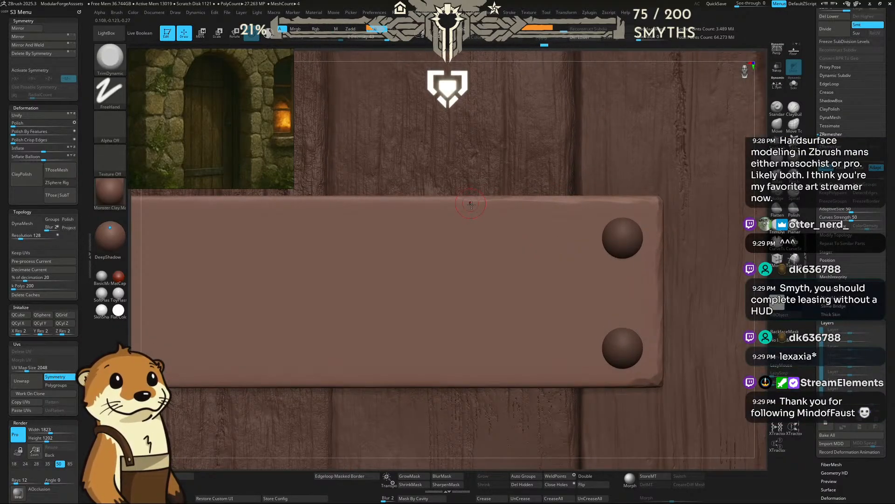
drag(401, 199, 254, 202)
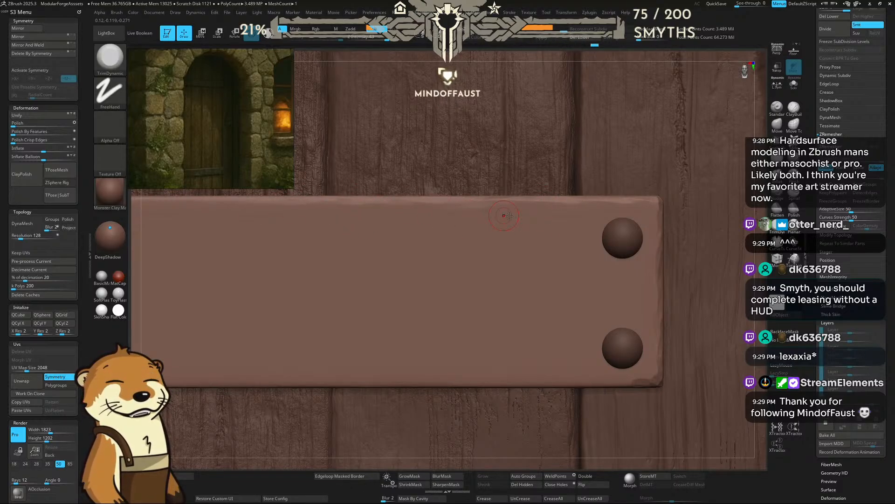
alt+drag(483, 462, 735, 450)
drag(502, 182, 475, 189)
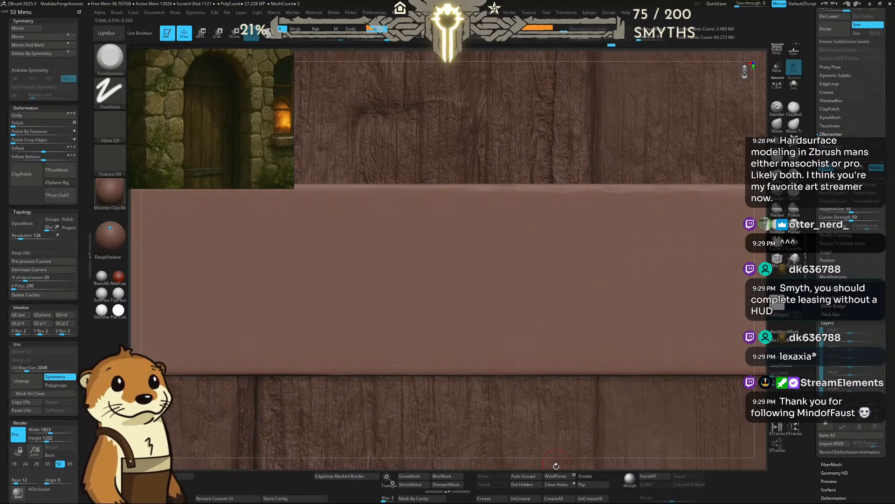
Step: Switch the model to a darker grey material and trim the middle stretch of the cross band's upper edge
mouse_move(556, 466)
mouse_down()
mouse_move(505, 226)
mouse_move(458, 224)
mouse_up()
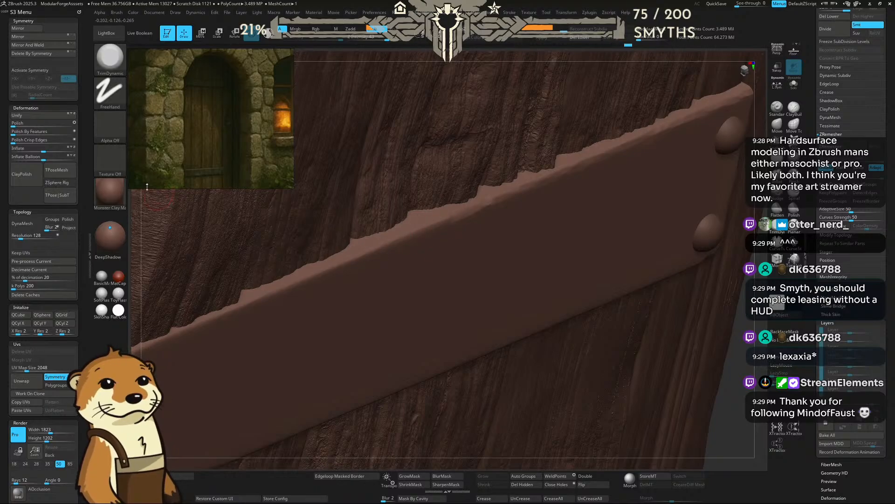
key(m)
click(457, 206)
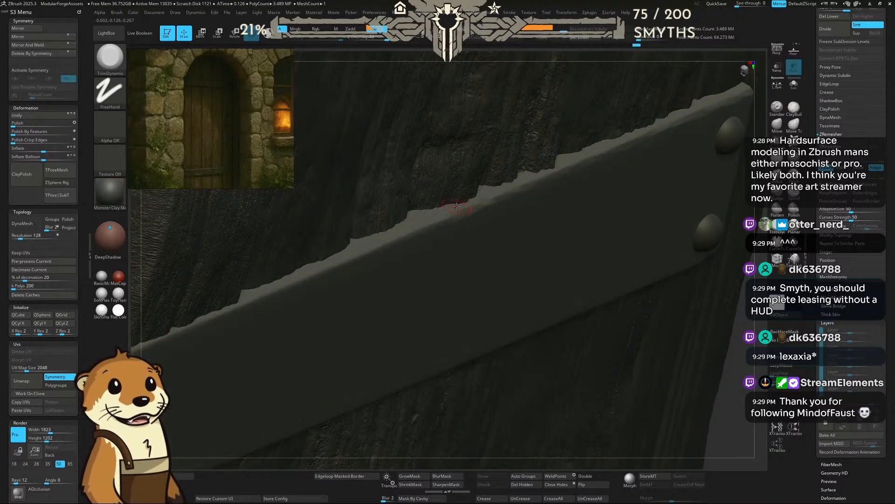
drag(424, 227, 283, 292)
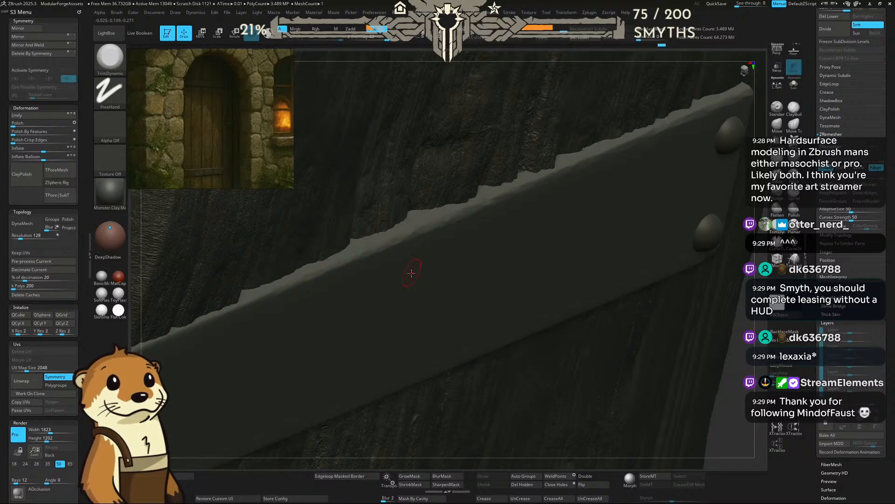
Step: Trim irregular wear into the cross band's upper edge toward its unriveted end with the TrimDynamic brush
drag(740, 415, 408, 315)
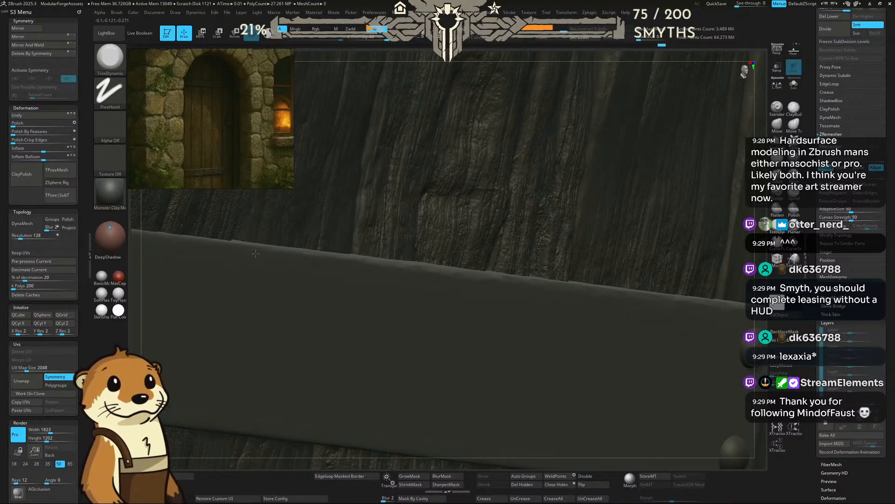
drag(256, 254, 216, 242)
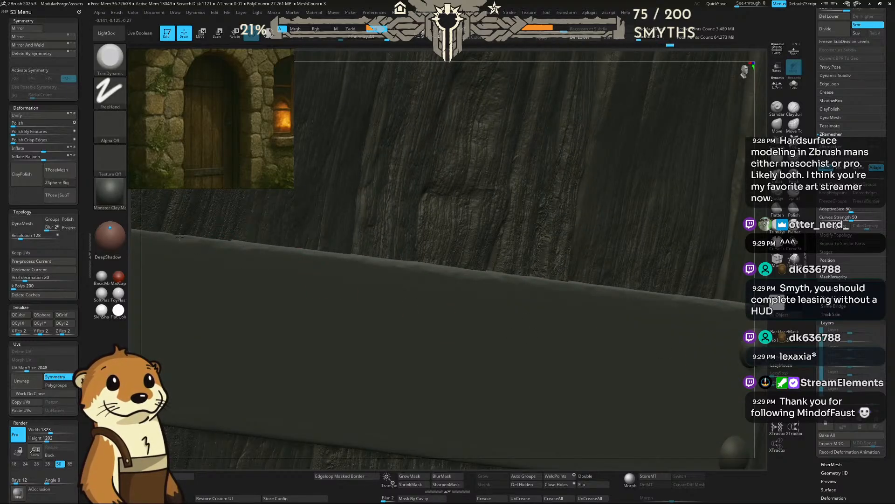
alt+drag(279, 459, 463, 473)
drag(434, 270, 423, 268)
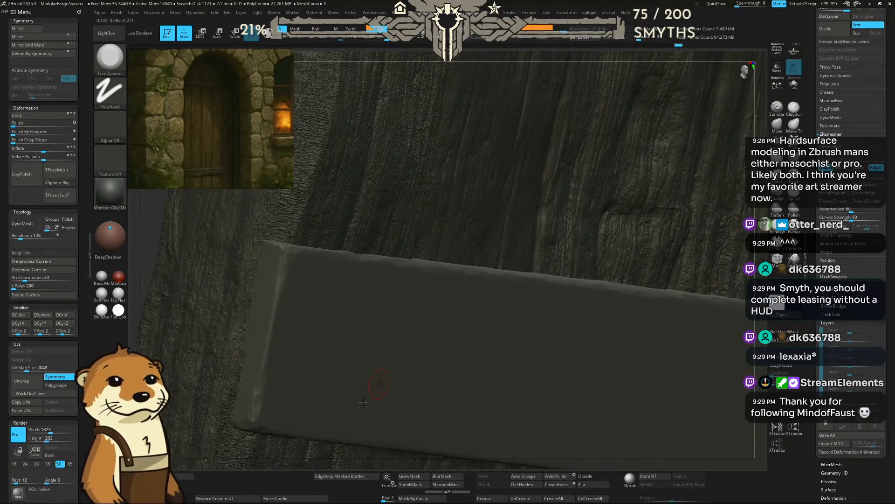
Step: Trim uneven wear along the cross band's lower edge from the unriveted end toward the middle of the door
alt+drag(328, 469, 264, 345)
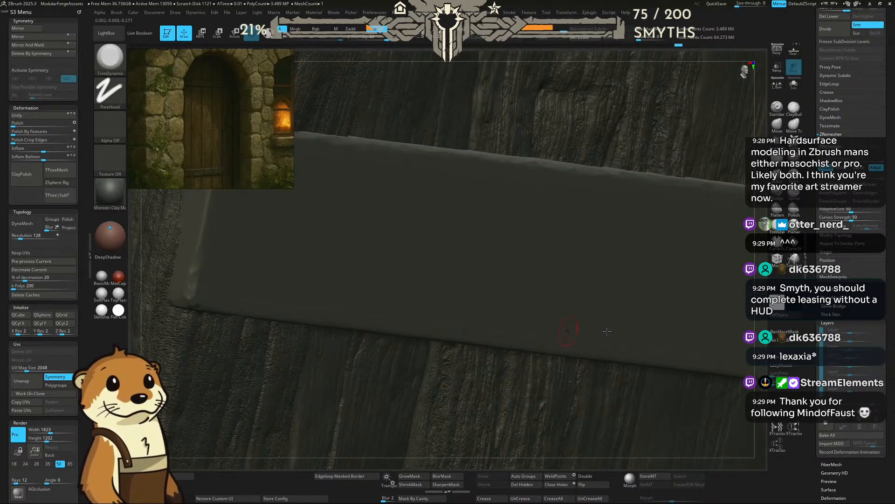
drag(762, 366, 760, 298)
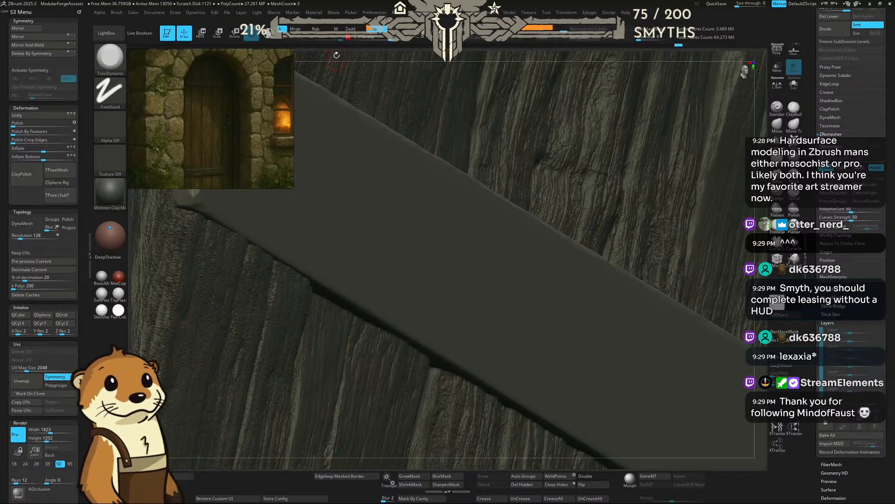
alt+drag(338, 54, 362, 69)
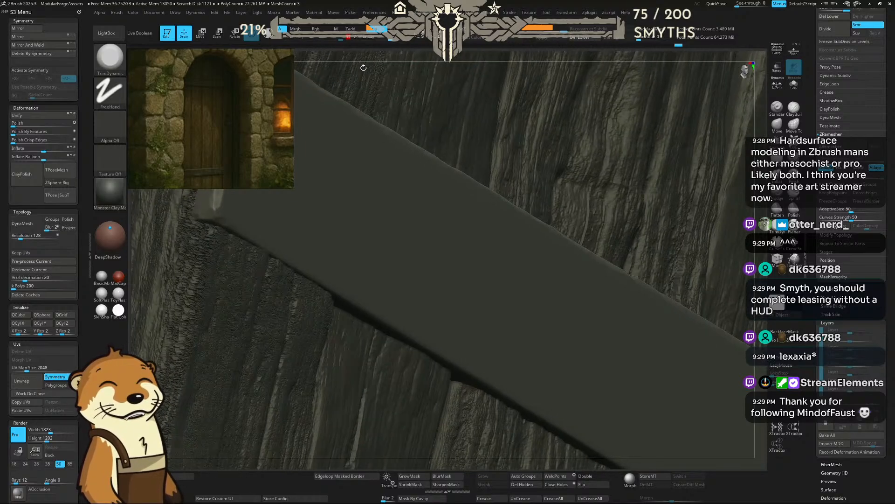
drag(218, 212, 216, 209)
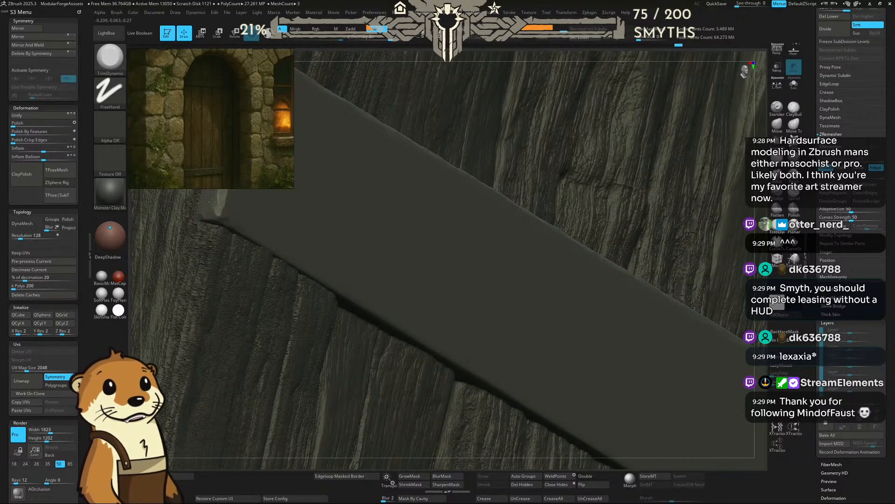
drag(288, 259, 333, 284)
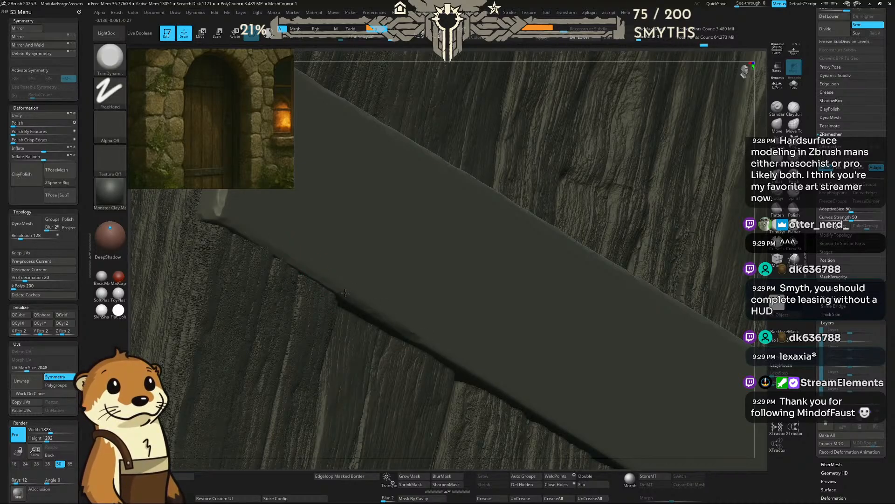
drag(371, 312, 434, 337)
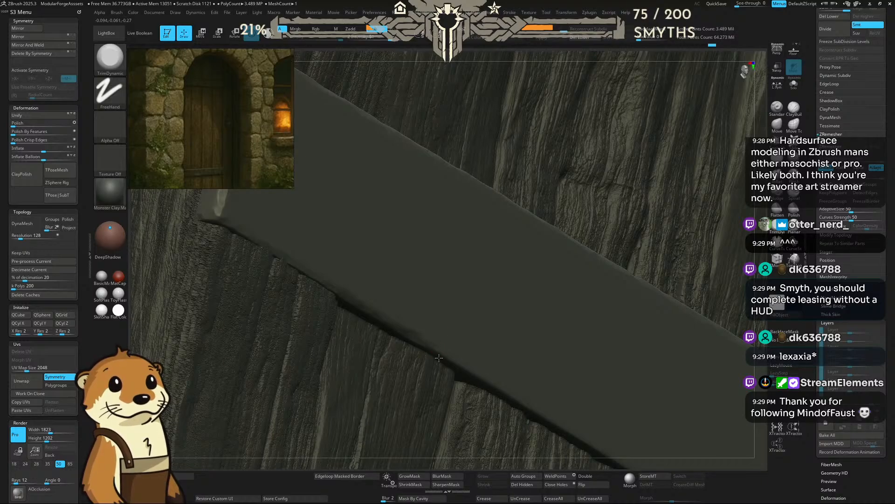
Step: Continue the worn trimming along the cross band's lower edge up to the riveted end's corner
drag(756, 372, 477, 166)
alt+drag(727, 214, 752, 253)
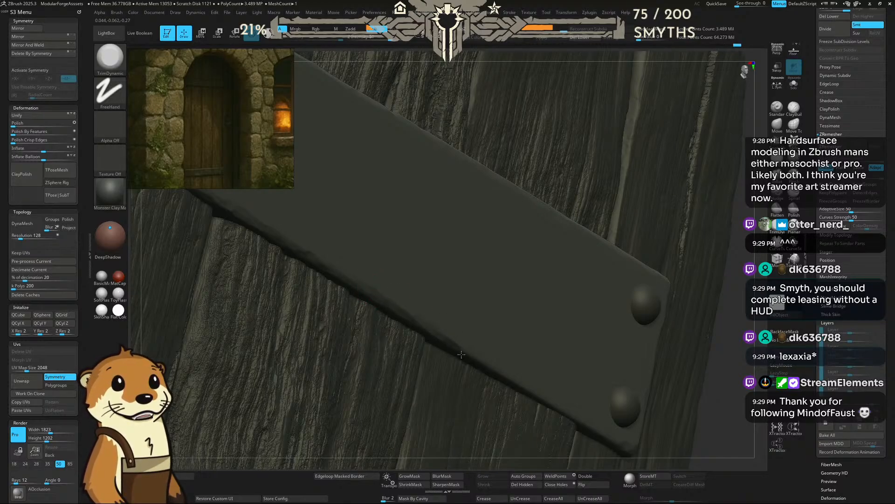
drag(738, 380, 719, 345)
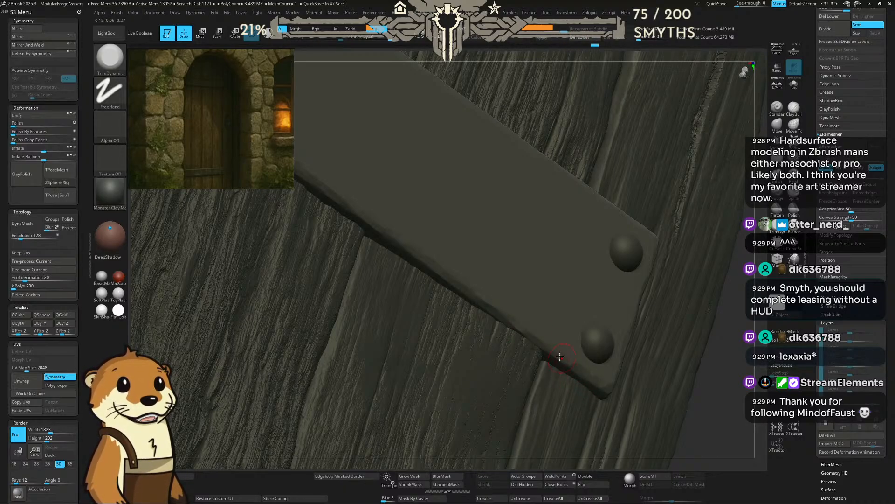
shift+right_drag(728, 368, 702, 250)
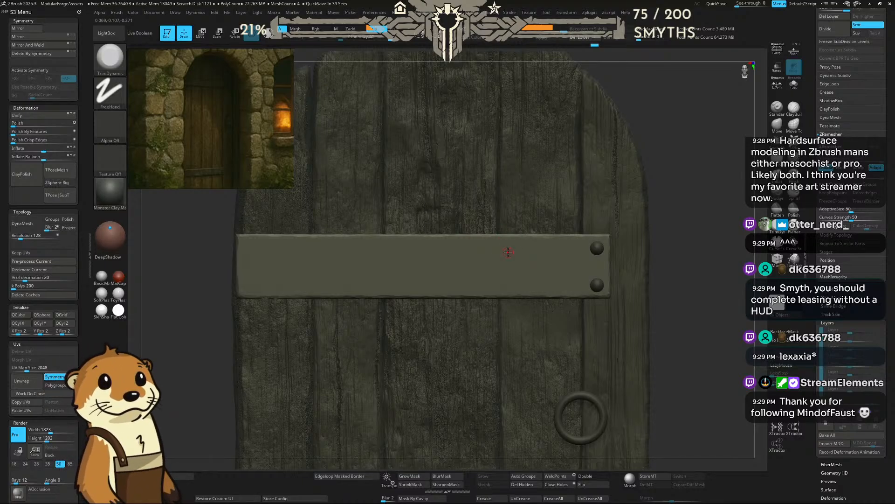
Step: Save the project as ModularForgeAssets, overwriting the existing file
key(ctrl+shift+s)
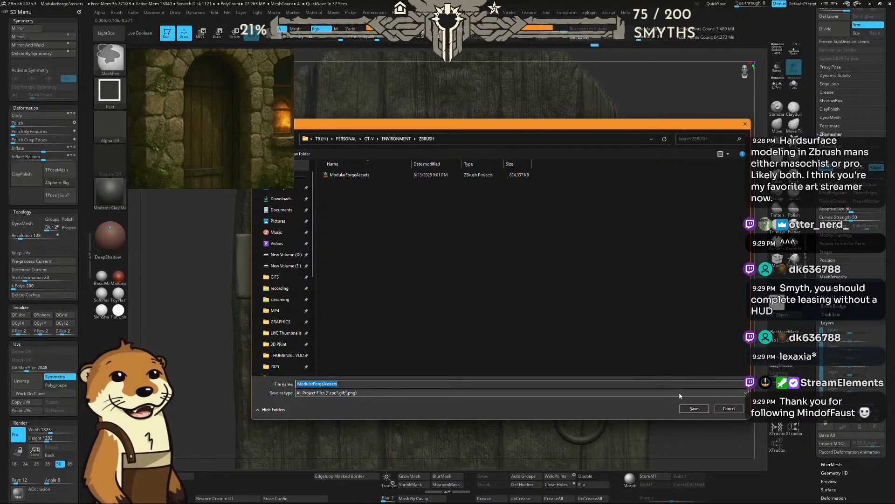
click(688, 408)
click(465, 246)
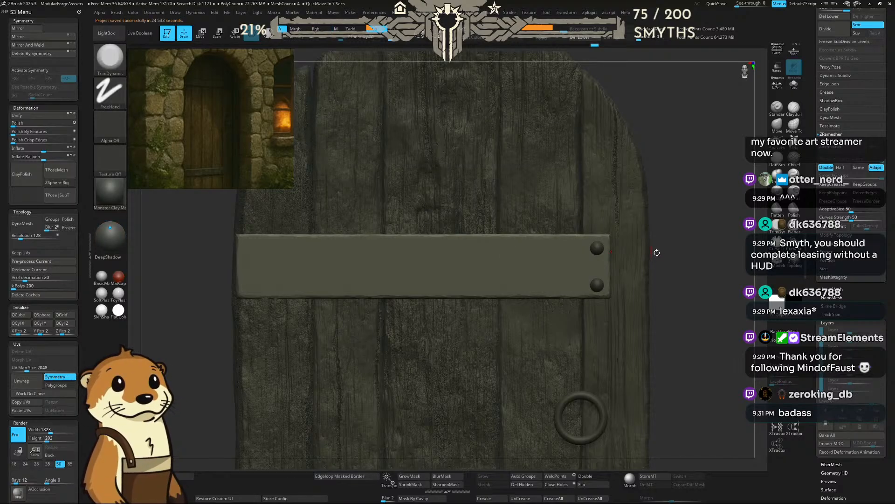
Step: Chip the upper corner and the short edge of the riveted end on the lower cross band, below the ring handle
alt+drag(667, 434, 602, 187)
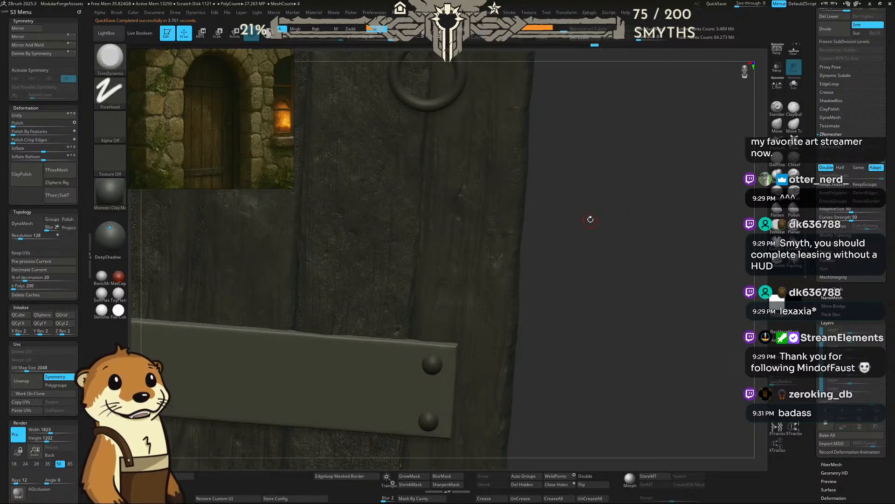
alt+drag(590, 219, 615, 289)
alt+drag(627, 243, 637, 70)
drag(602, 207, 543, 265)
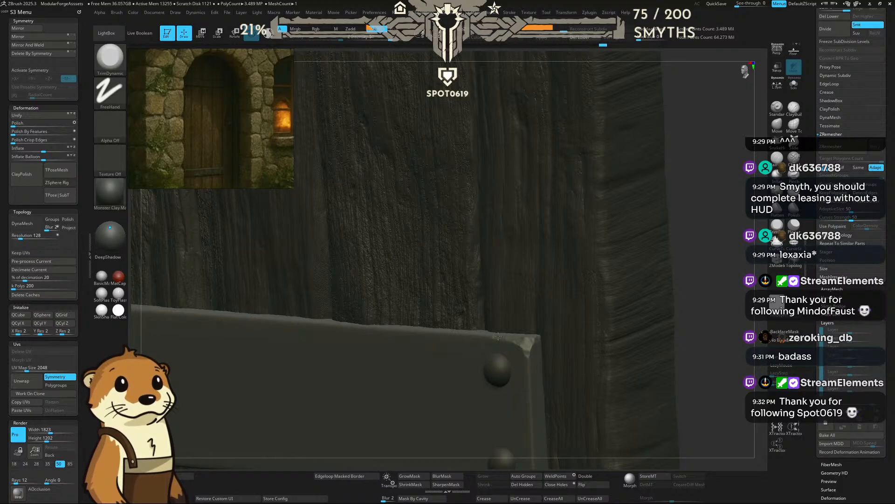
key(space)
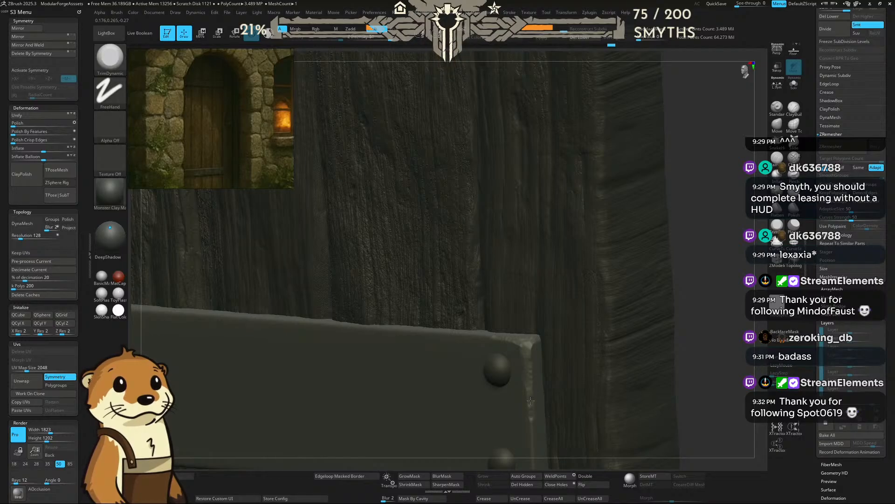
drag(528, 402, 535, 446)
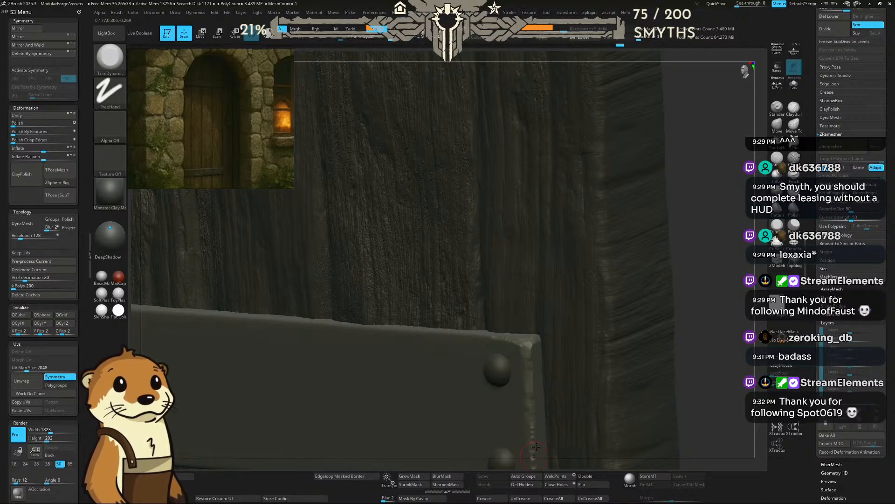
Step: Chip the lower corner and adjoining short edge of the lower cross band's riveted end from several angles
alt+drag(688, 294, 647, 110)
key(ctrl)
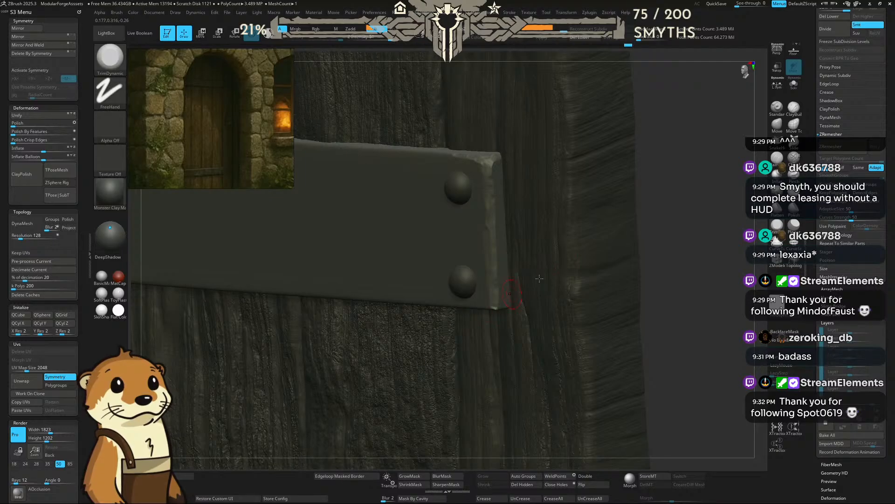
drag(695, 212, 694, 198)
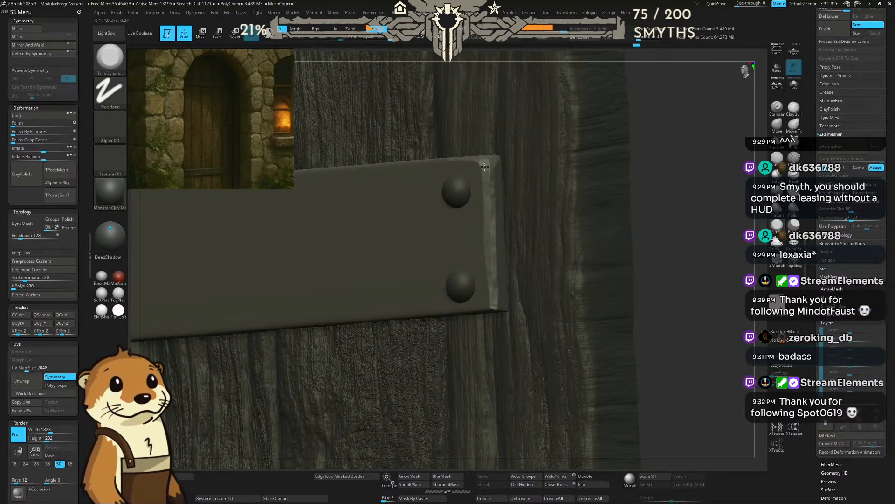
shift+drag(660, 191, 555, 214)
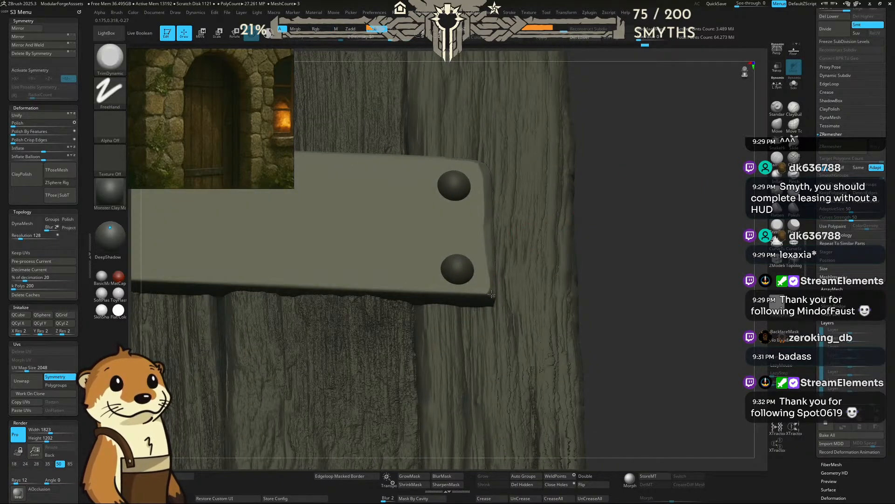
drag(493, 291, 450, 293)
drag(655, 233, 593, 196)
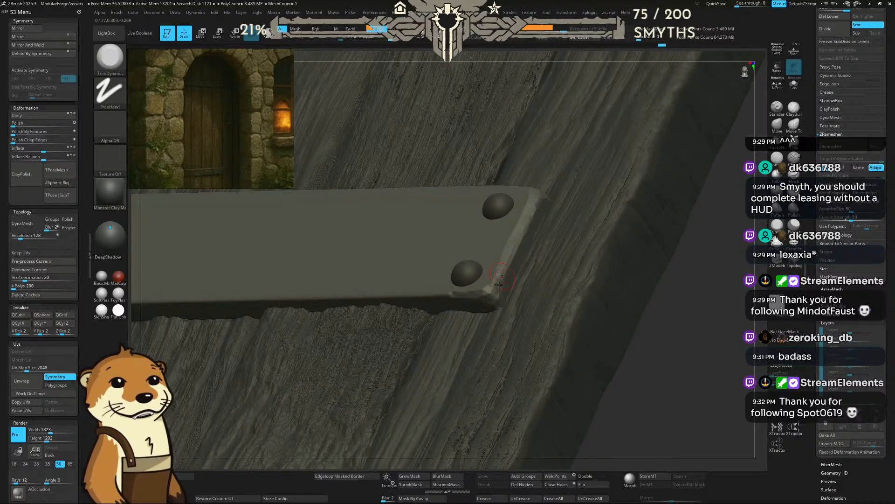
drag(487, 289, 495, 282)
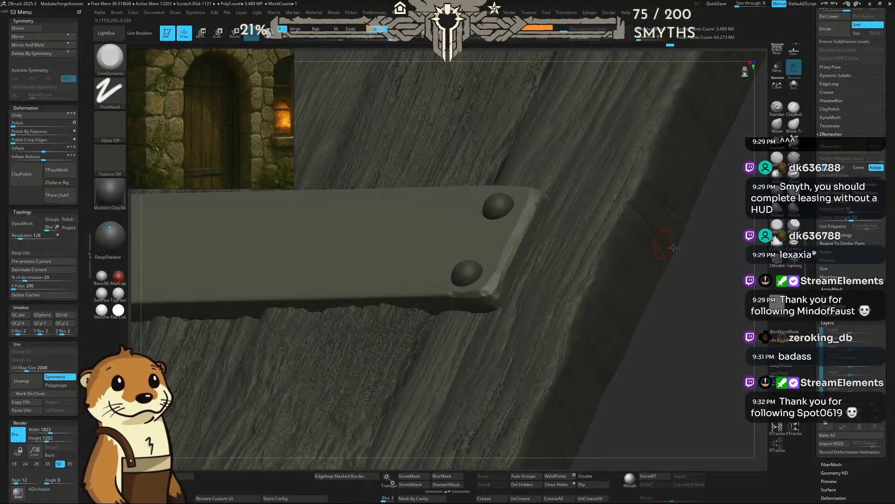
drag(674, 248, 681, 289)
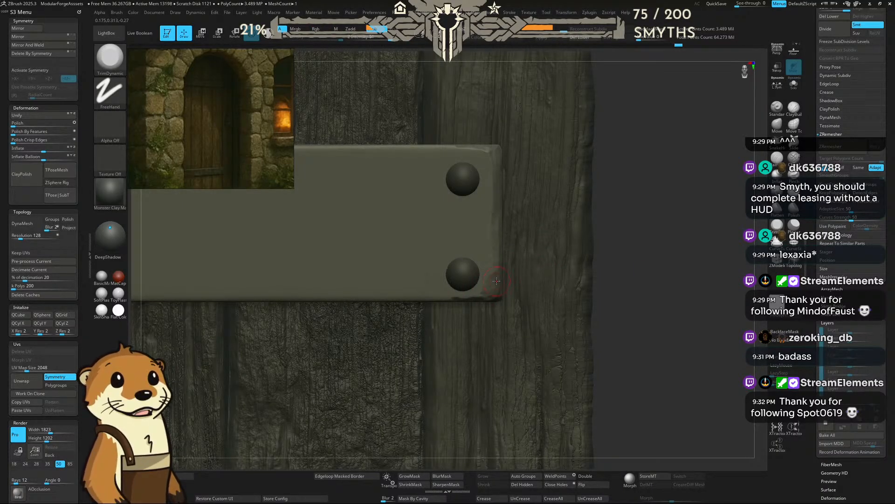
Step: Trim irregular wear along the lower cross band's bottom edge from the riveted end past the middle of the door
alt+drag(629, 271, 664, 163)
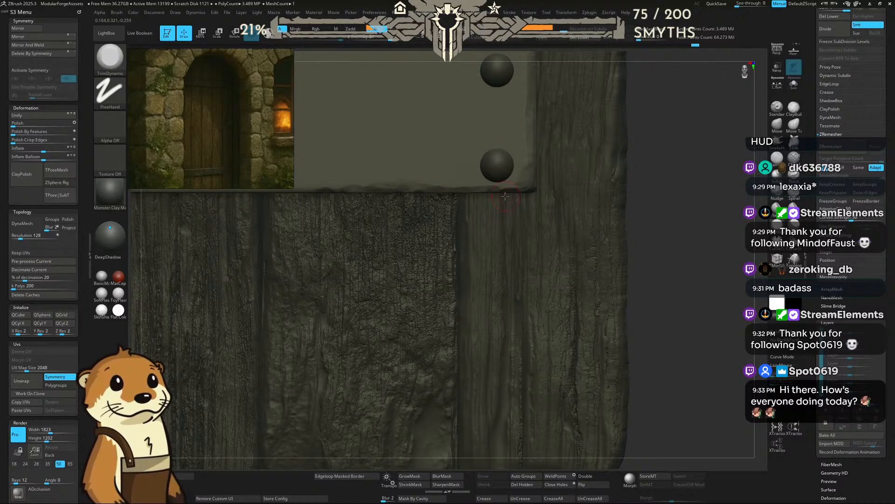
alt+right_drag(523, 184, 595, 155)
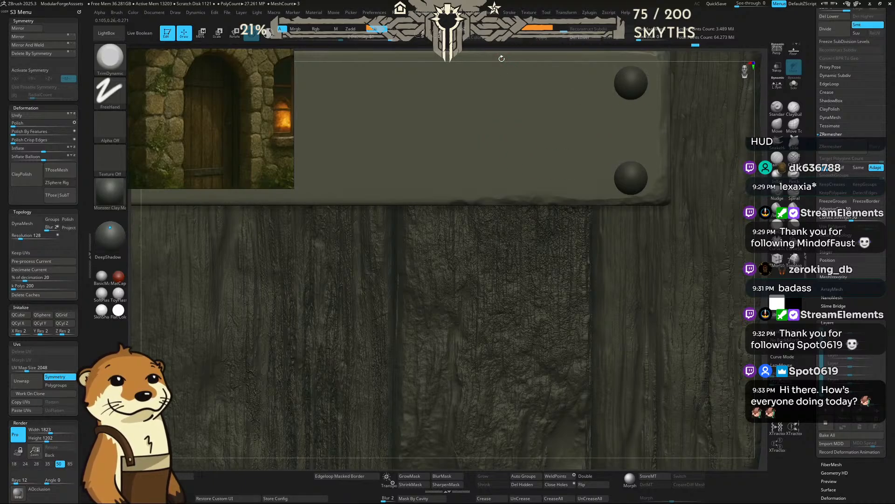
alt+right_drag(501, 60, 634, 95)
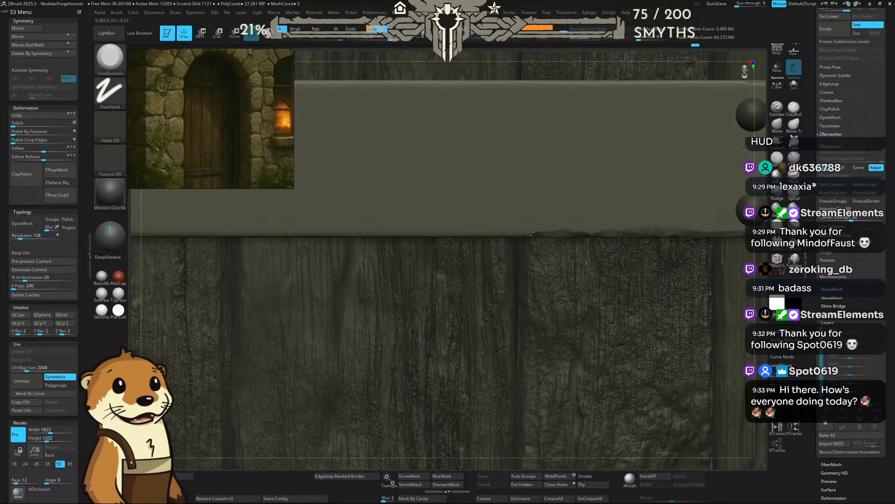
drag(509, 234, 421, 236)
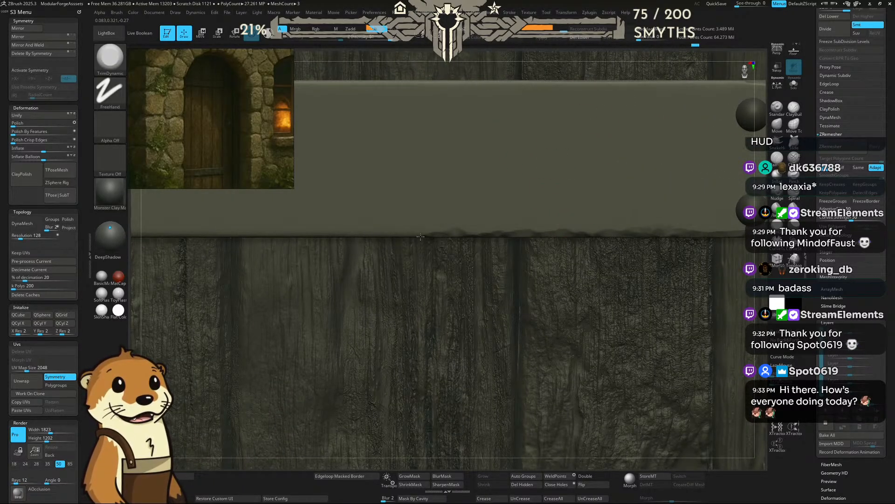
mouse_move(488, 234)
mouse_down()
mouse_move(460, 233)
mouse_move(500, 233)
mouse_up()
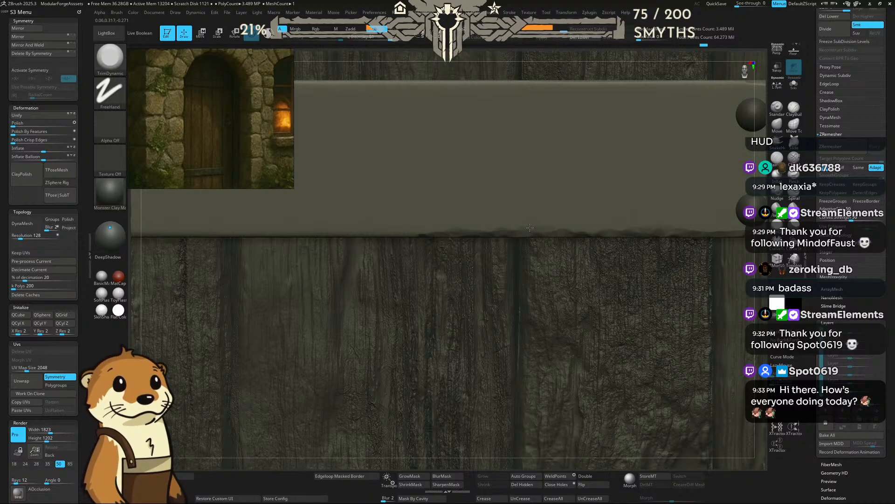
mouse_move(581, 234)
mouse_down()
mouse_move(566, 228)
mouse_move(588, 229)
mouse_up()
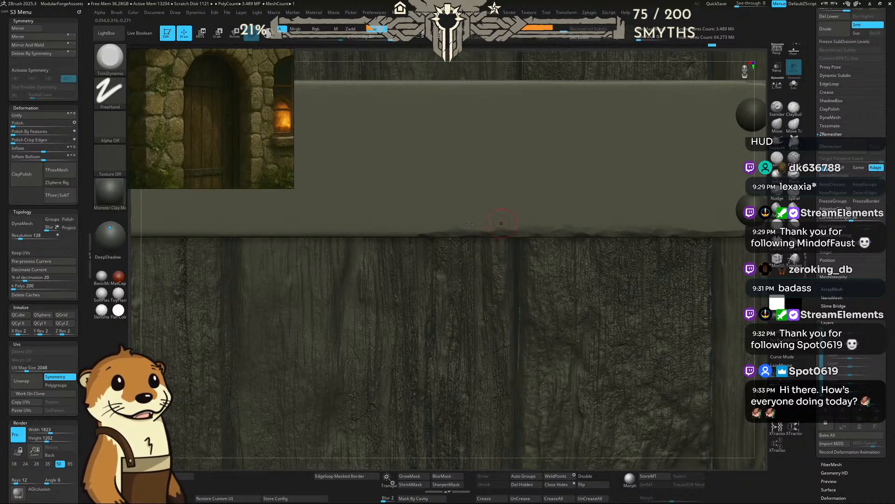
mouse_move(410, 234)
mouse_down()
mouse_move(327, 230)
mouse_move(247, 247)
mouse_move(292, 236)
mouse_move(154, 235)
mouse_move(359, 228)
mouse_up()
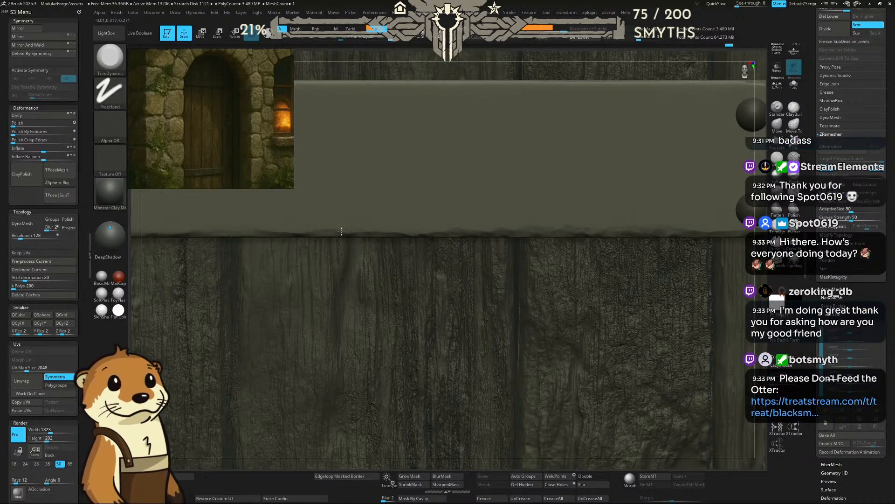
Step: Trim the lower cross band's bottom edge toward the unriveted end and chip that end's lower corner
mouse_move(509, 71)
alt+right_down()
mouse_move(530, 83)
mouse_move(654, 96)
mouse_move(782, 89)
alt+right_up()
mouse_move(558, 266)
mouse_down()
mouse_move(318, 264)
mouse_move(408, 256)
mouse_up()
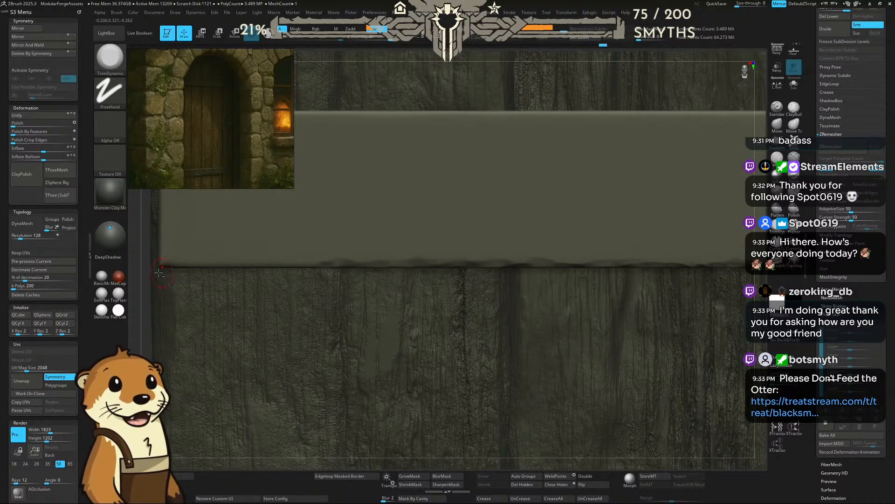
alt+right_drag(139, 283, 245, 272)
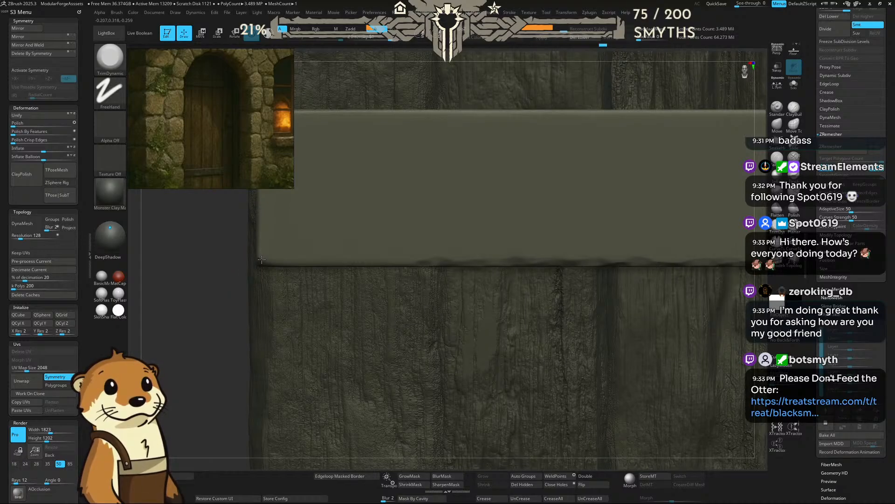
drag(262, 259, 258, 263)
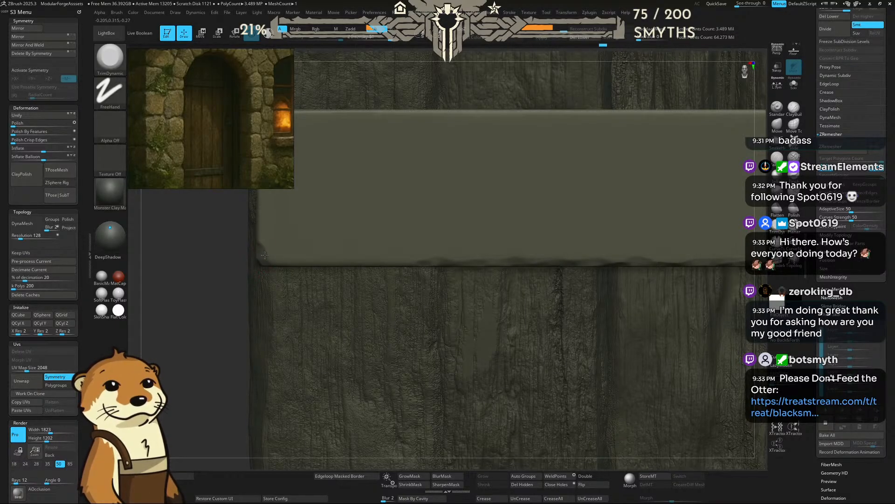
drag(263, 236, 270, 258)
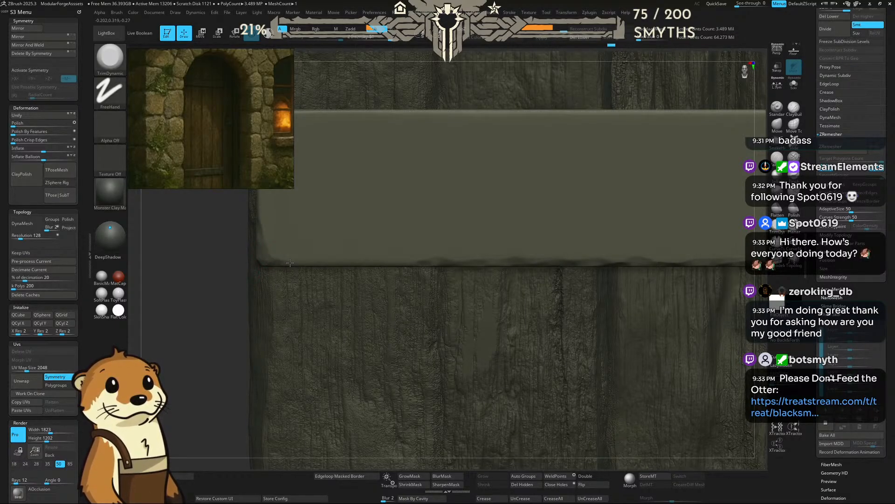
Step: Chip both corners and the short edge of the lower cross band's unriveted end, blending into the adjoining bottom edge
drag(324, 264, 426, 265)
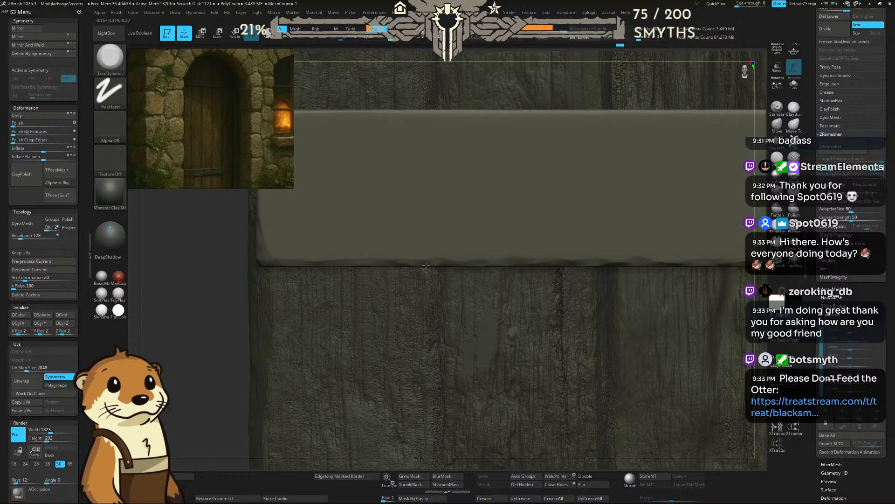
right_drag(374, 264, 299, 295)
drag(297, 286, 308, 292)
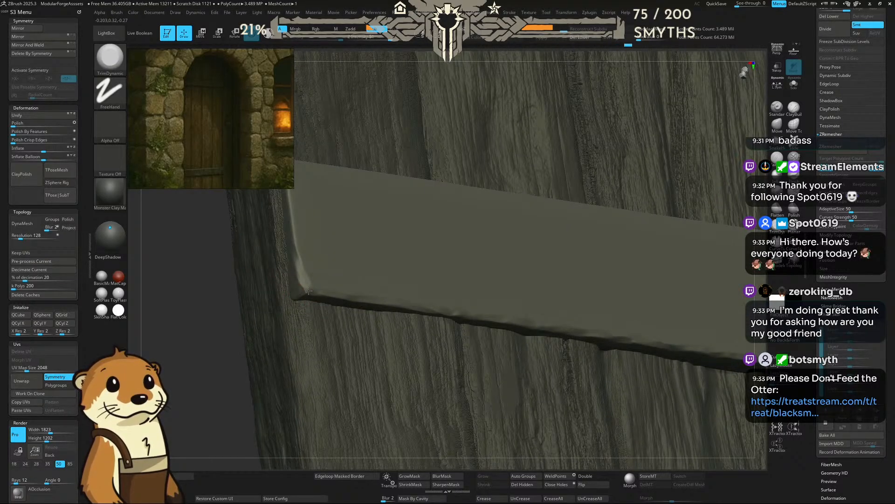
mouse_move(200, 286)
shift+mouse_down()
mouse_move(208, 281)
mouse_move(217, 368)
shift+mouse_up()
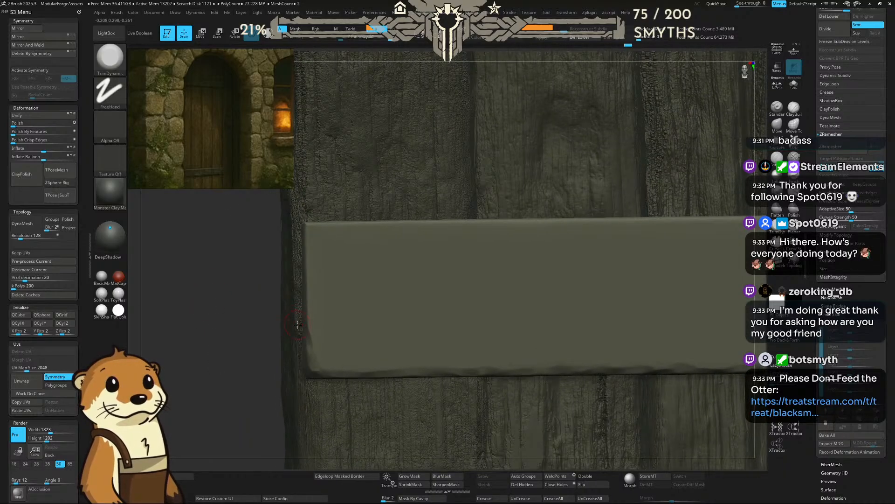
drag(309, 303, 311, 234)
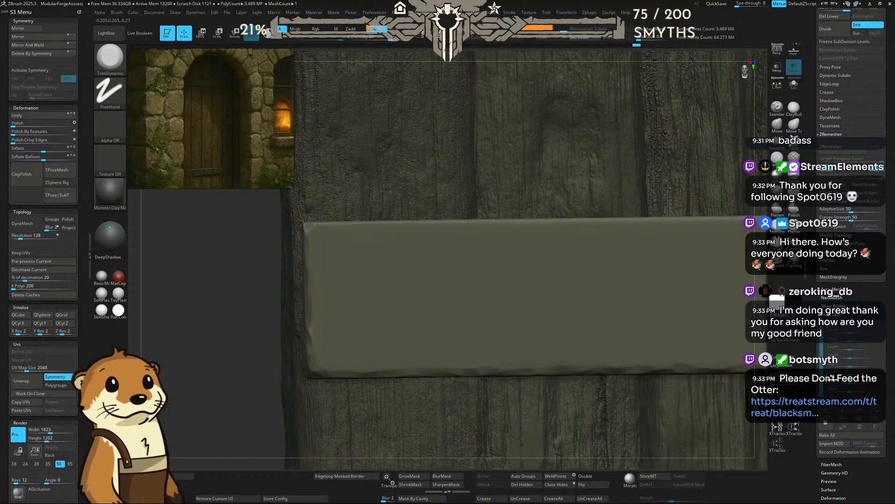
drag(253, 264, 311, 228)
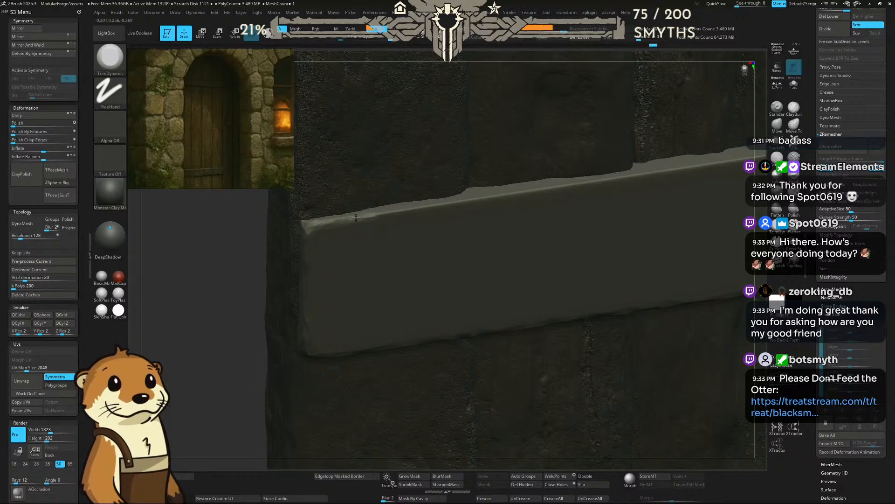
Step: Trim irregular wear into the lower cross band's top edge, starting at the unriveted end, and undo the last unwanted stroke
drag(355, 218, 472, 200)
drag(222, 277, 228, 236)
drag(431, 213, 362, 215)
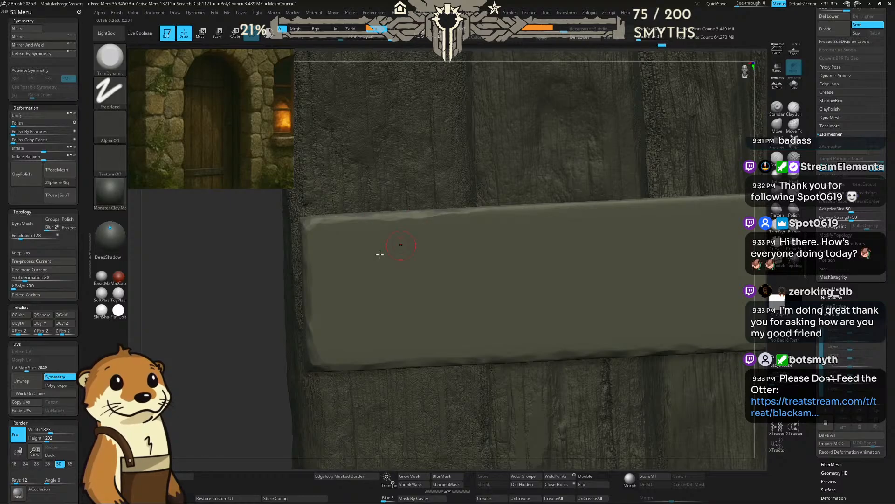
alt+drag(236, 285, 131, 307)
drag(378, 230, 432, 229)
drag(490, 224, 544, 225)
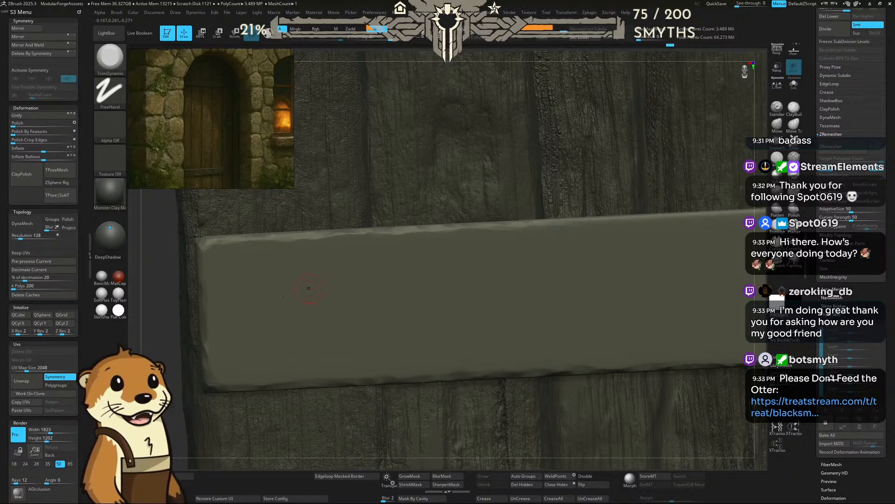
key(ctrl+z)
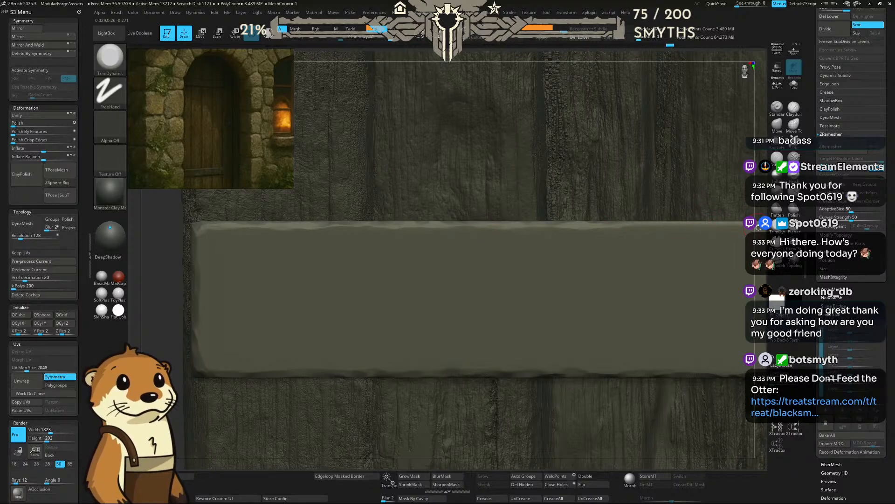
Step: Continue the uneven trimmed wear along the lower cross band's top edge across the middle toward the riveted end
mouse_move(759, 227)
alt+mouse_down()
mouse_move(646, 242)
mouse_move(526, 194)
alt+mouse_up()
mouse_move(482, 54)
mouse_down()
mouse_move(486, 76)
mouse_move(475, 86)
mouse_up()
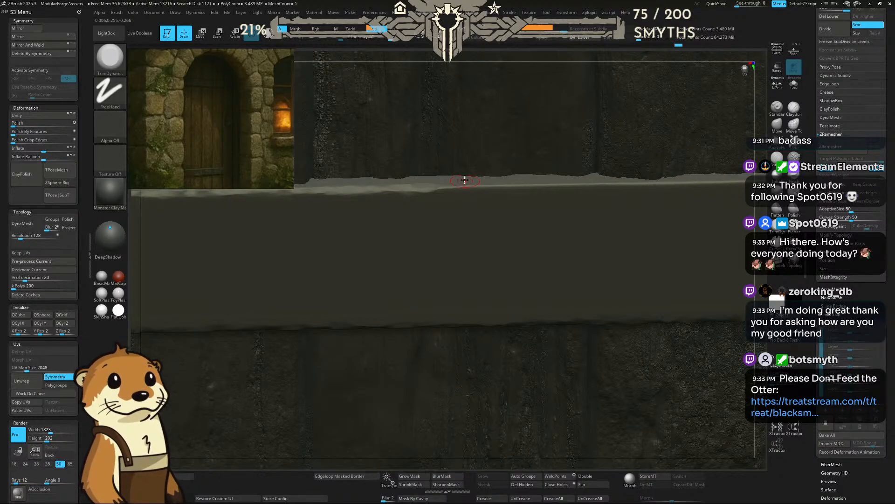
key(space)
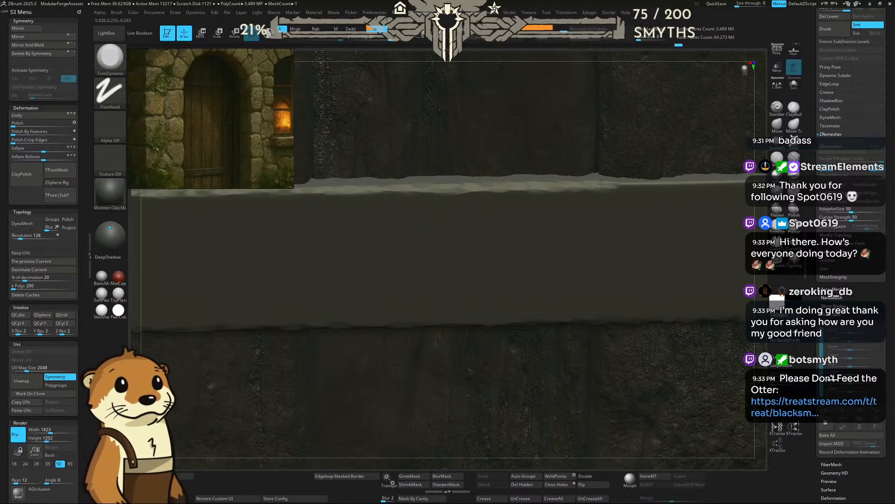
drag(624, 182, 671, 185)
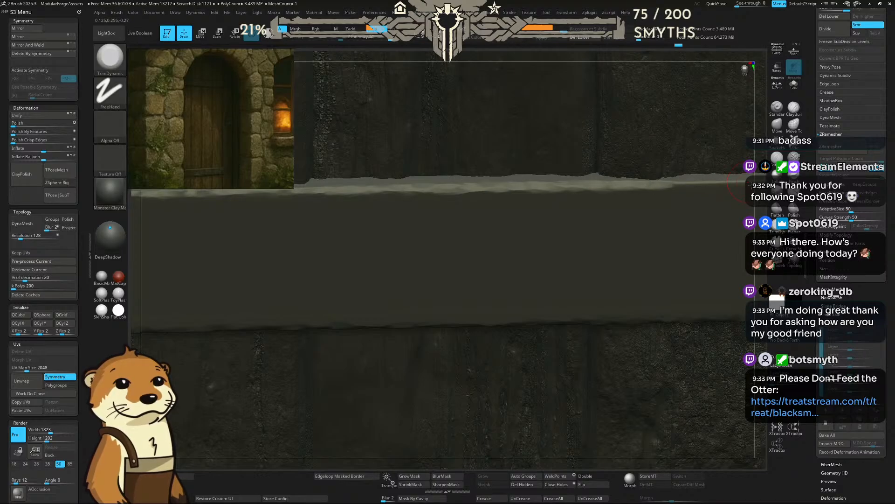
mouse_move(763, 206)
shift+mouse_down()
mouse_move(756, 188)
mouse_move(653, 182)
shift+mouse_up()
mouse_move(531, 191)
mouse_down()
mouse_move(421, 192)
mouse_move(732, 186)
mouse_move(699, 168)
mouse_up()
Step: Look through the sculpting brushes and the PS_Wood brush collection for a brush suited to texturing the cross bands
alt+drag(386, 423, 196, 500)
alt+drag(628, 227, 673, 162)
key(b)
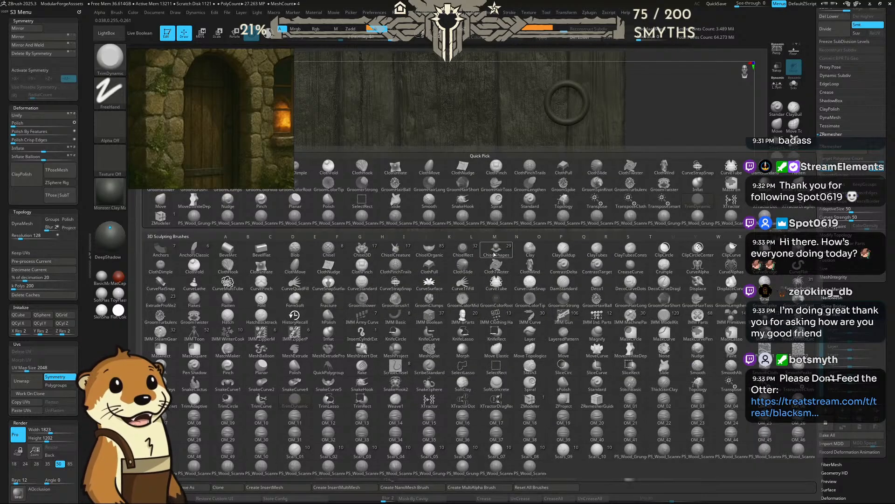
click(494, 254)
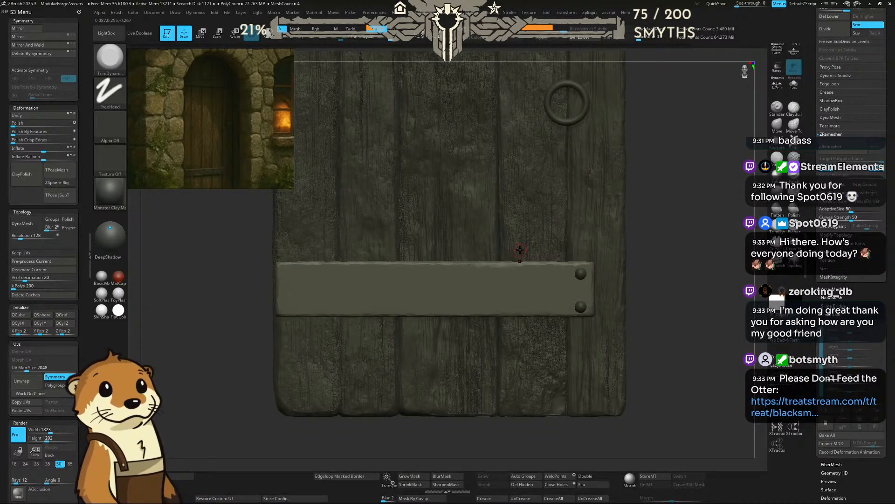
key(b)
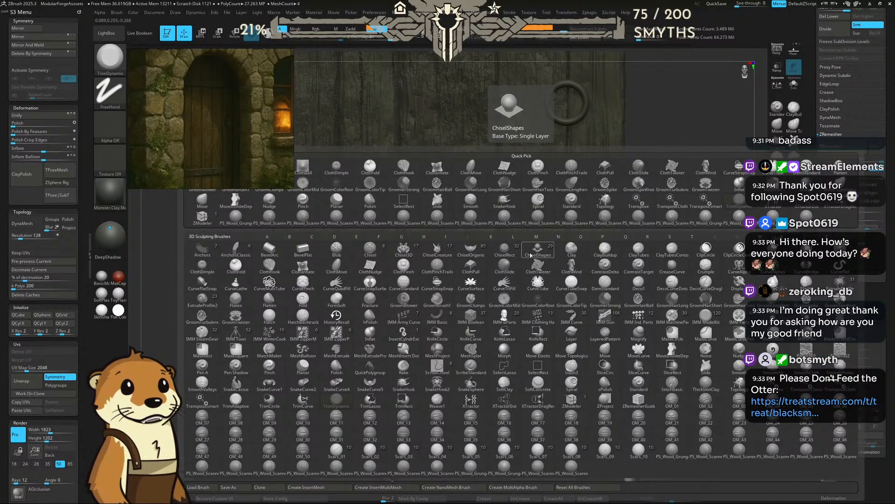
click(530, 255)
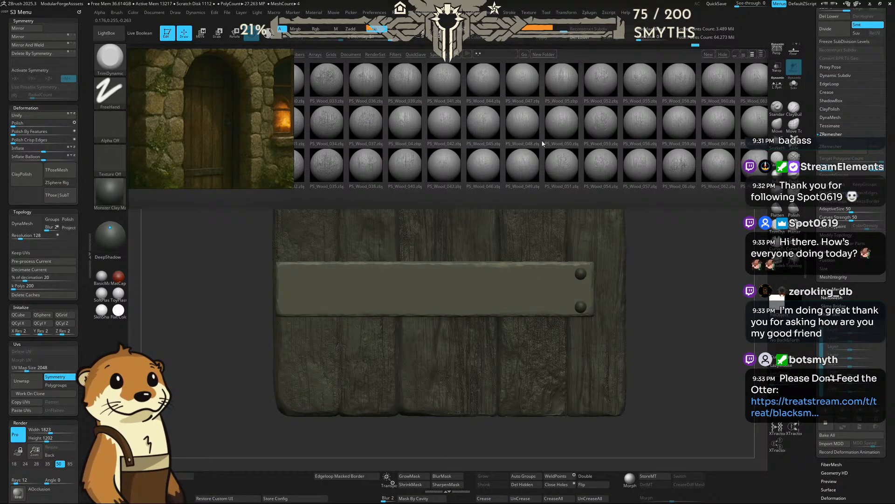
scroll(542, 143, down, 7)
click(508, 141)
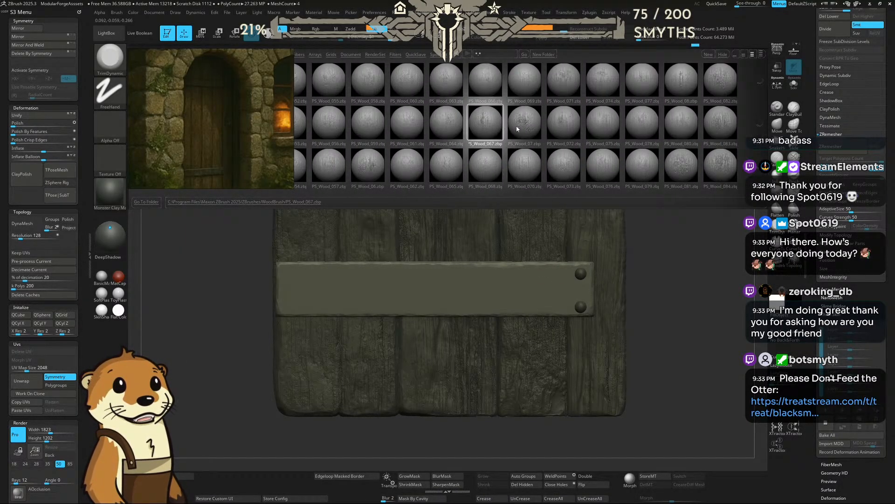
scroll(517, 129, up, 6)
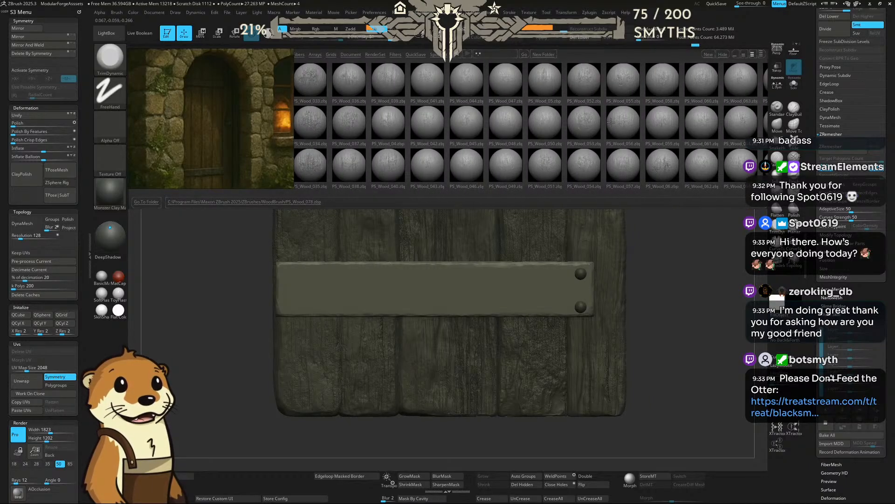
scroll(611, 122, up, 4)
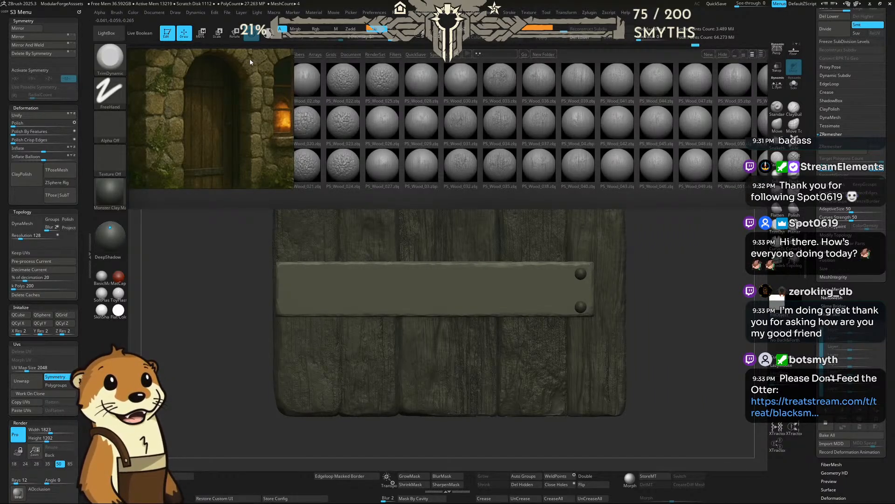
Step: Load the Orb rock noise brush from the brush library, keeping the reference image clear of the folder list while browsing
drag(250, 62, 245, 159)
click(154, 83)
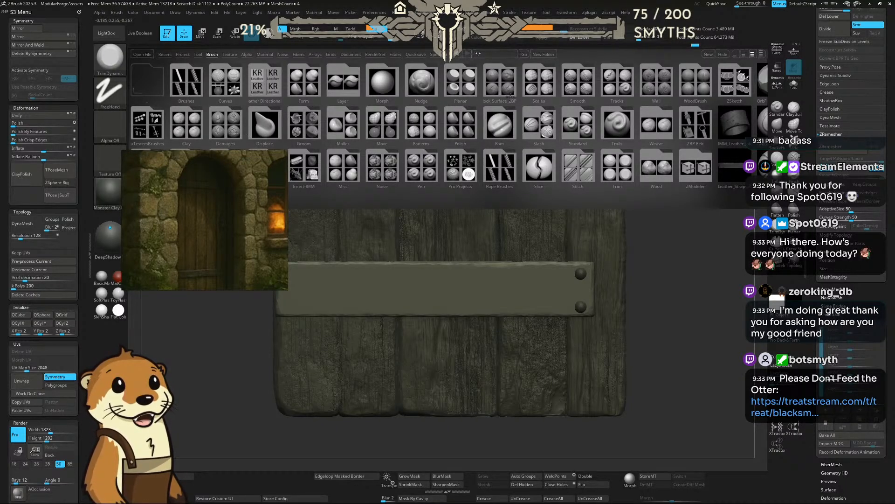
drag(623, 112, 422, 129)
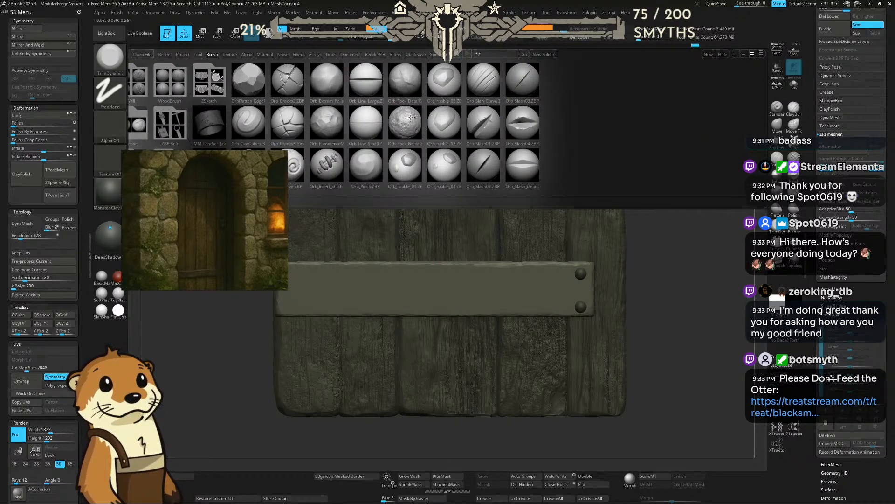
double_click(410, 117)
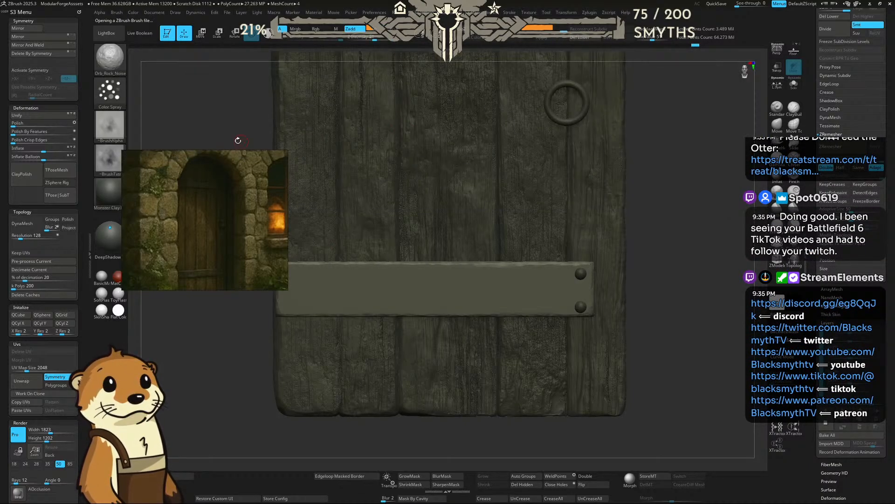
drag(236, 154, 243, 55)
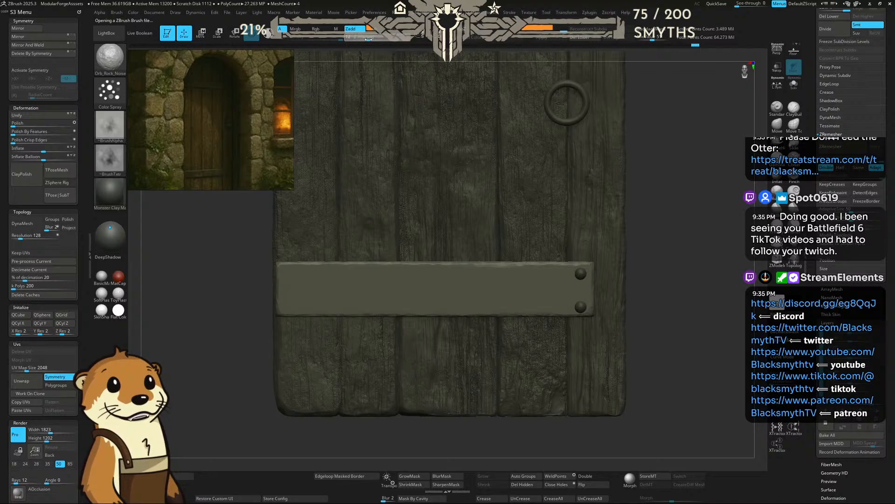
Step: Cover the lower cross band's front face with subtle rock-noise texture from the riveted end to the unriveted end
alt+drag(244, 287, 252, 366)
key(space)
drag(489, 256, 515, 254)
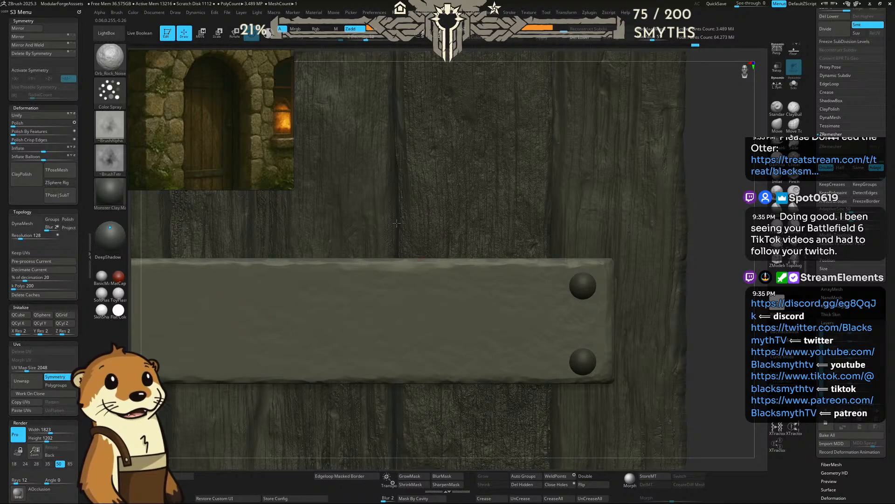
alt+drag(731, 231, 579, 248)
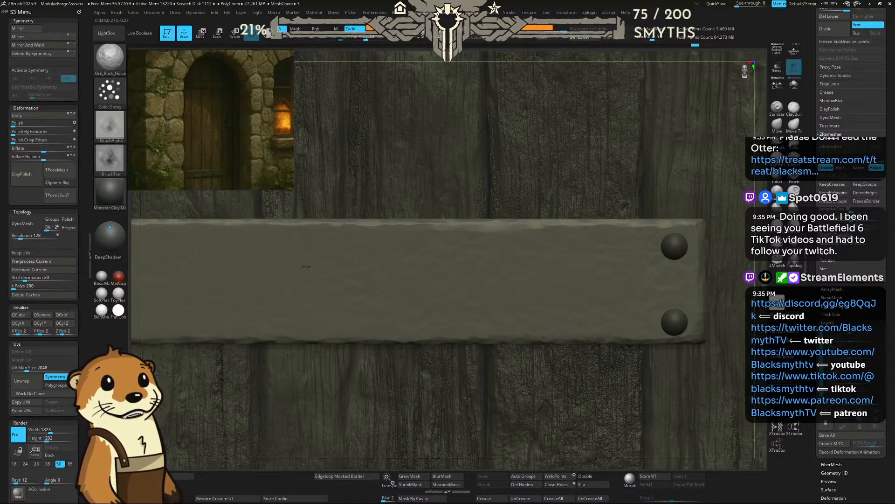
alt+drag(314, 467, 518, 423)
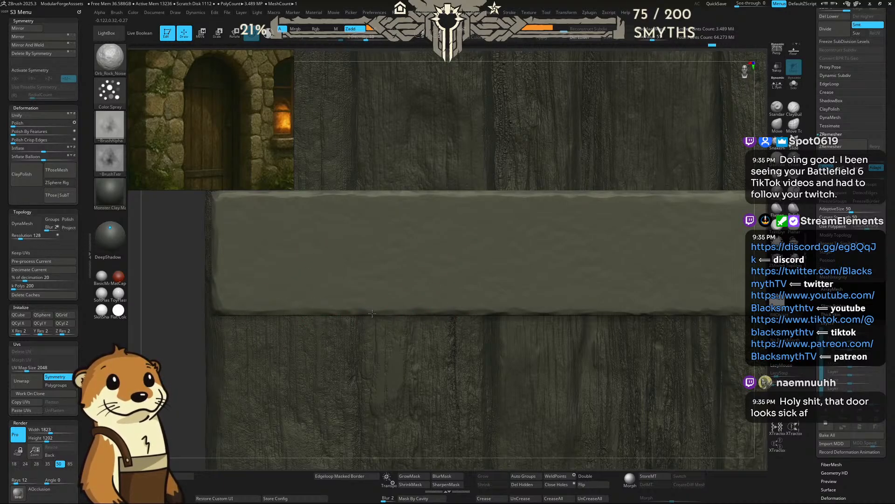
Step: Roughen the lower cross band's top edge with rock noise from the unriveted end to the riveted end
right_drag(212, 192, 273, 272)
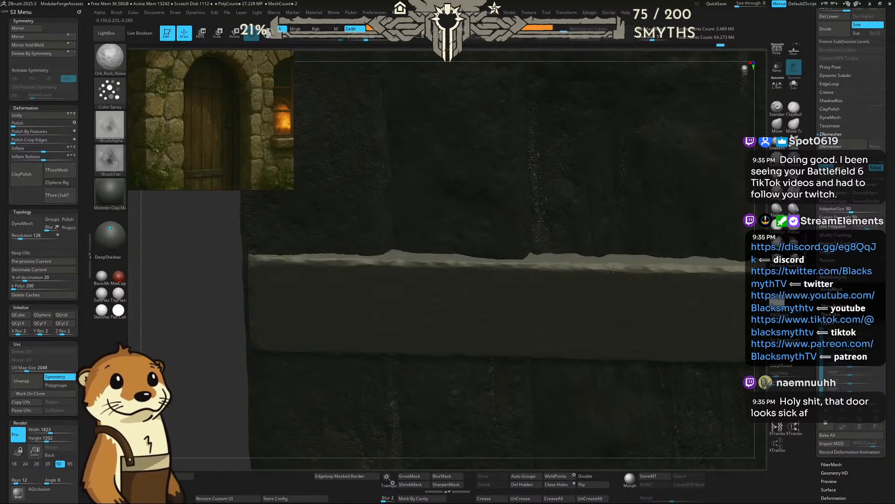
alt+right_drag(649, 272, 508, 249)
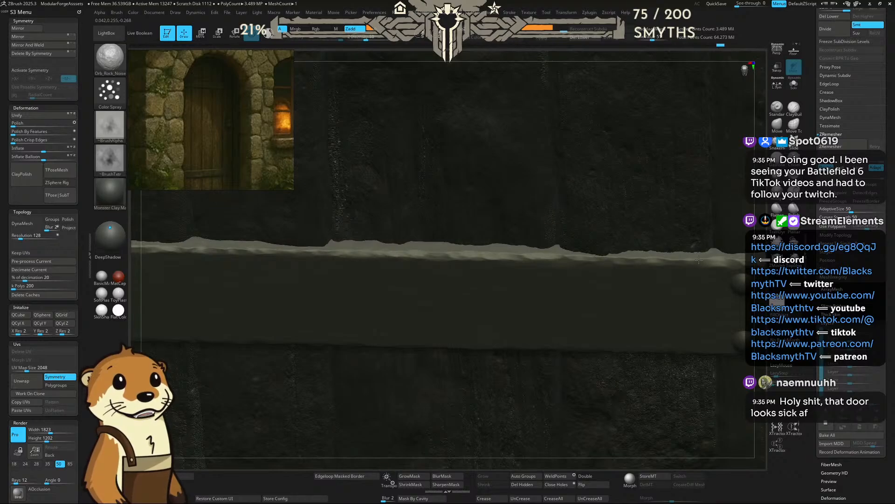
alt+right_drag(765, 256, 559, 227)
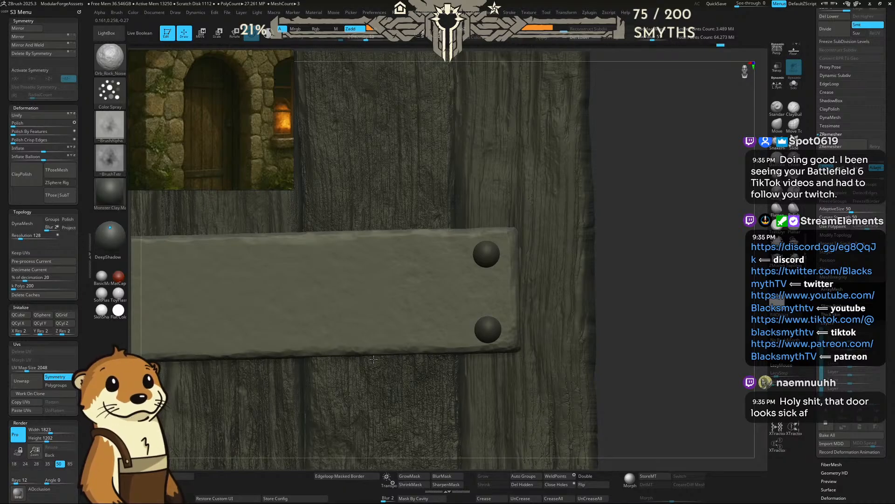
Step: Roughen the lower cross band's bottom edge with rock noise from the riveted end across to the unriveted end
right_drag(456, 352, 475, 278)
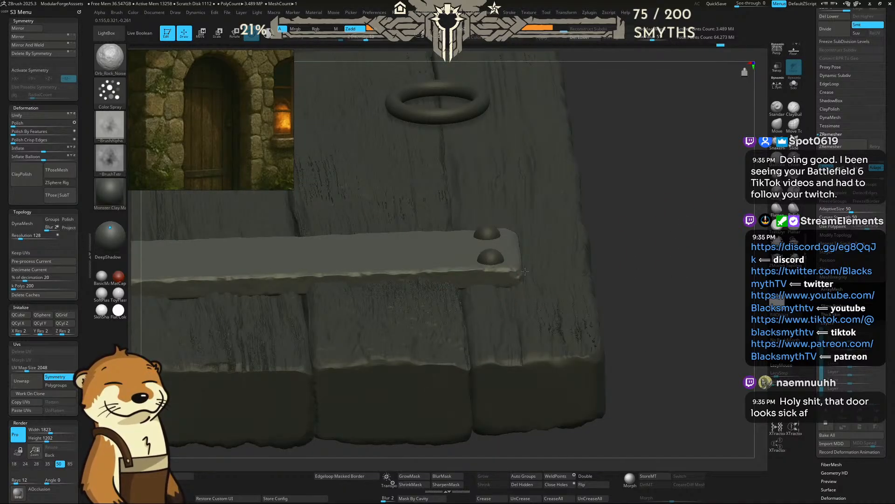
alt+right_drag(560, 236, 681, 247)
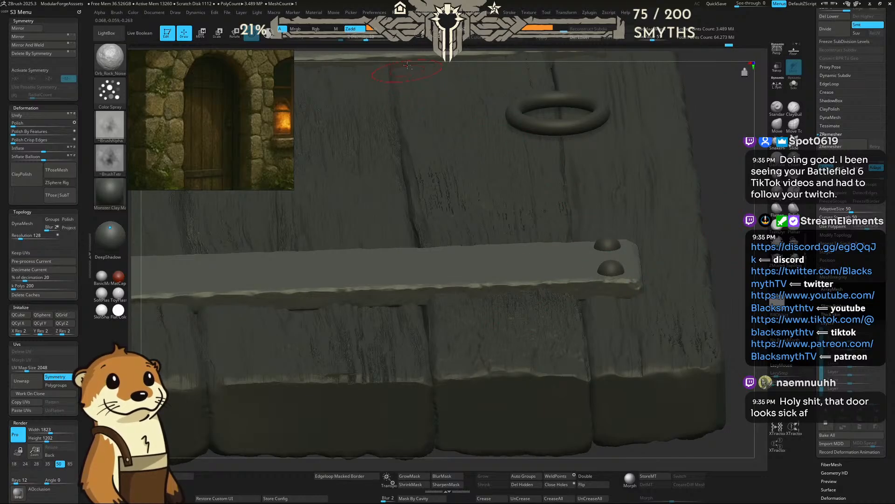
alt+right_drag(497, 62, 678, 84)
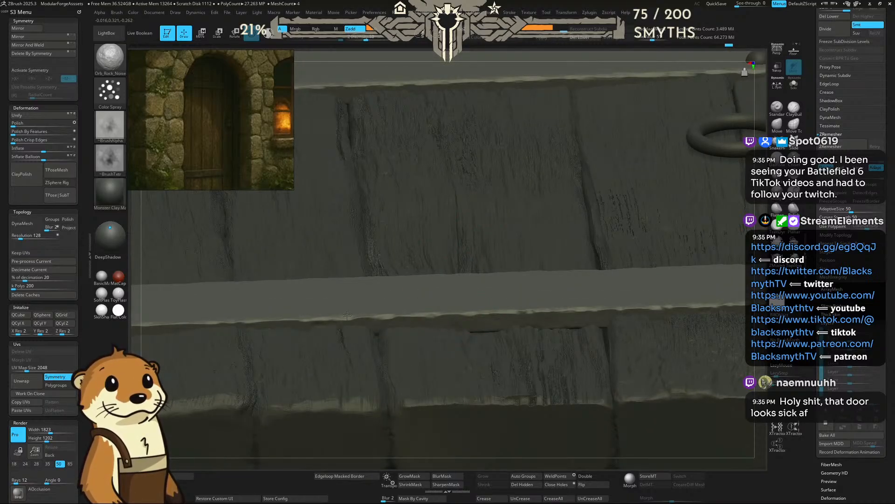
alt+right_drag(344, 59, 603, 75)
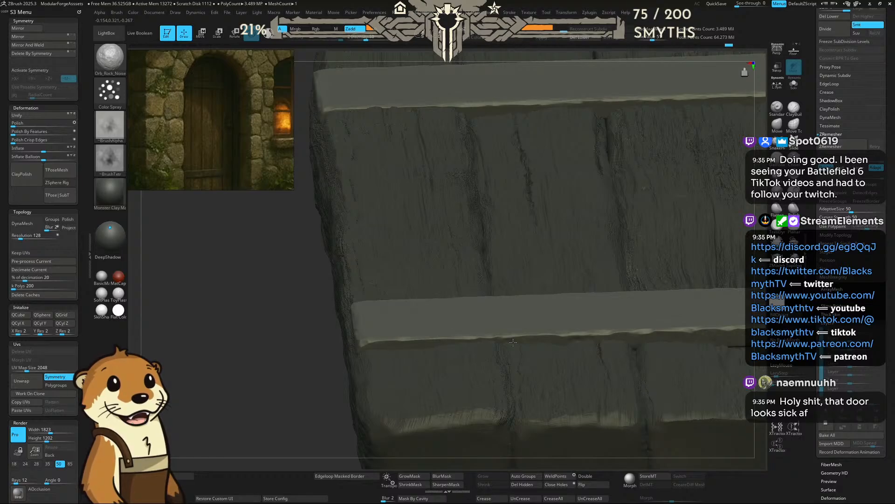
Step: Finish the rock-noise texture on the lower band's unriveted end, texture the upper cross band to match, and check both from an angle
shift+right_drag(272, 295, 260, 344)
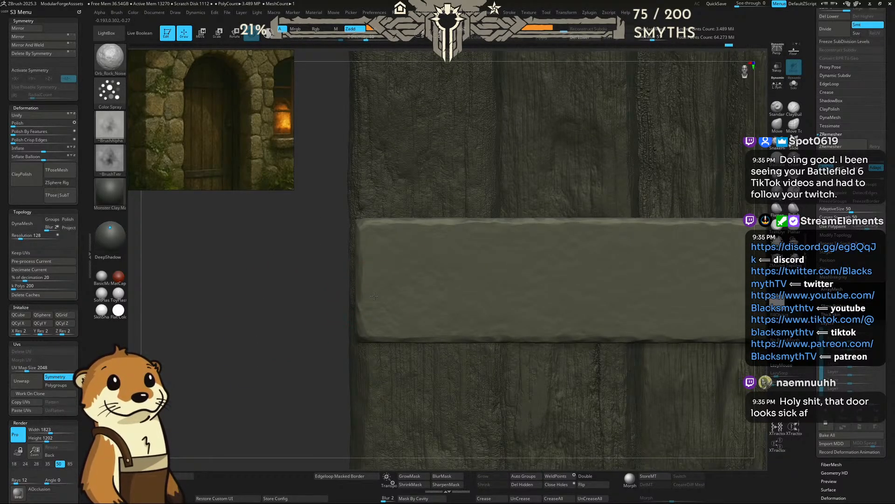
alt+drag(304, 327, 246, 413)
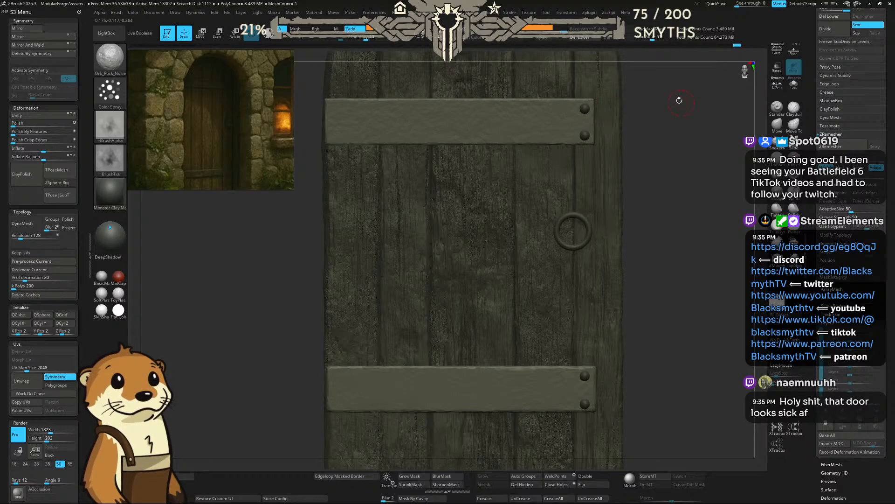
drag(679, 100, 595, 111)
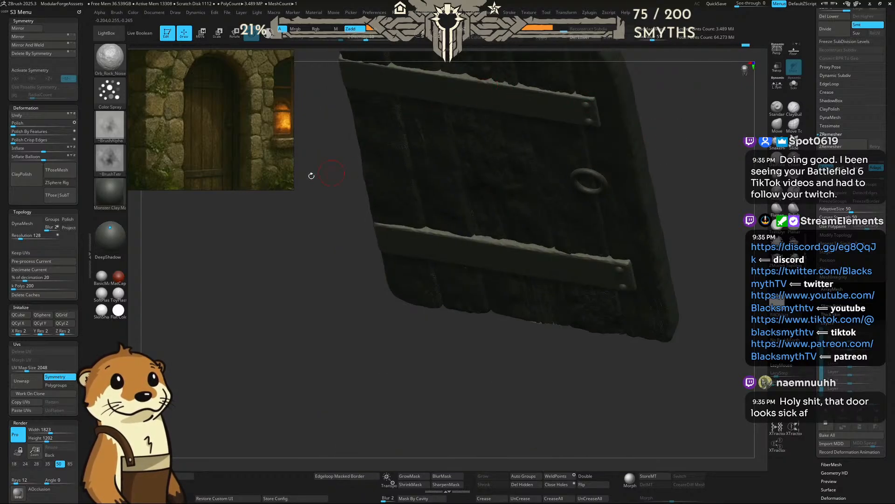
Step: Examine the textured cross bands on the arch door from several angles, close up and from the front
middle_drag(291, 182, 256, 57)
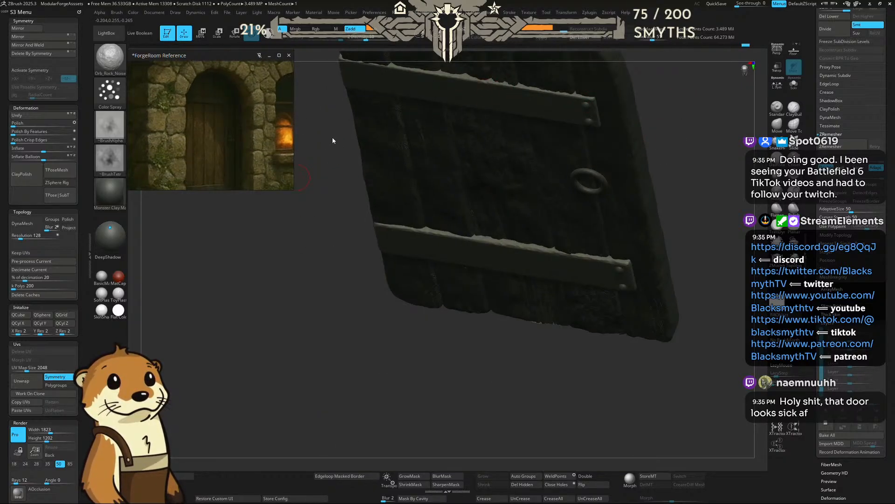
drag(332, 136, 359, 265)
drag(373, 317, 354, 223)
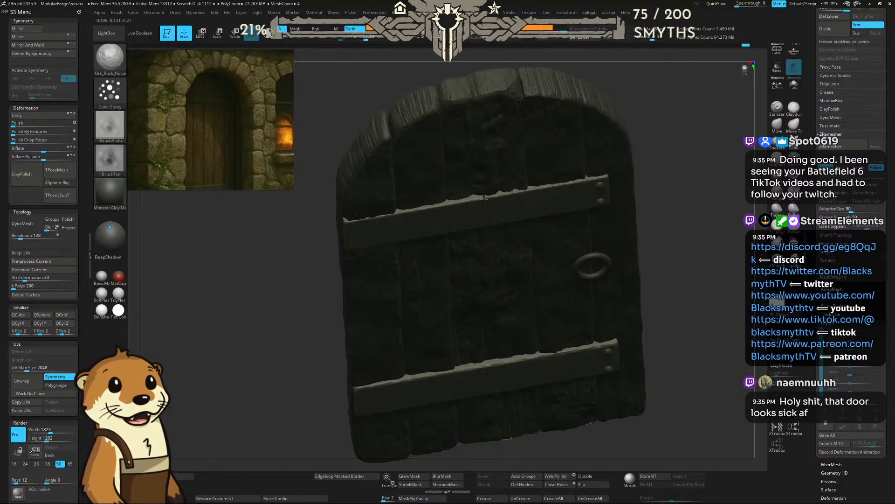
drag(662, 155, 605, 136)
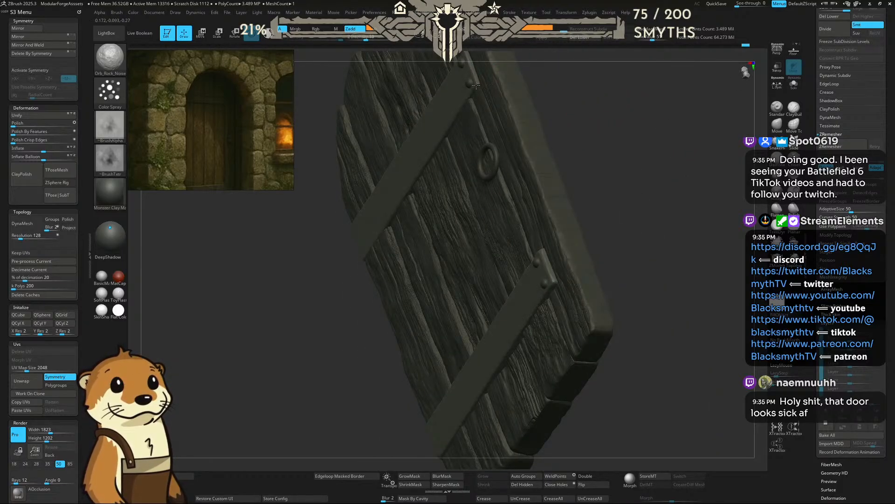
drag(584, 90, 444, 130)
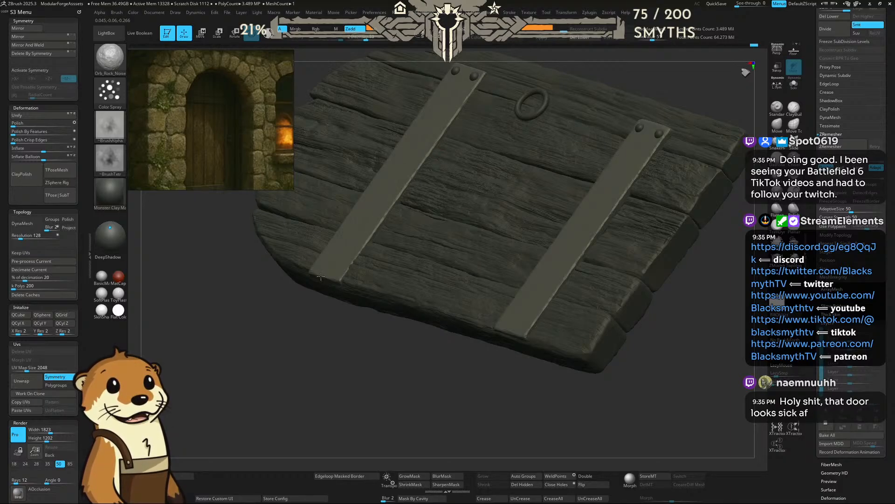
alt+drag(339, 336, 390, 371)
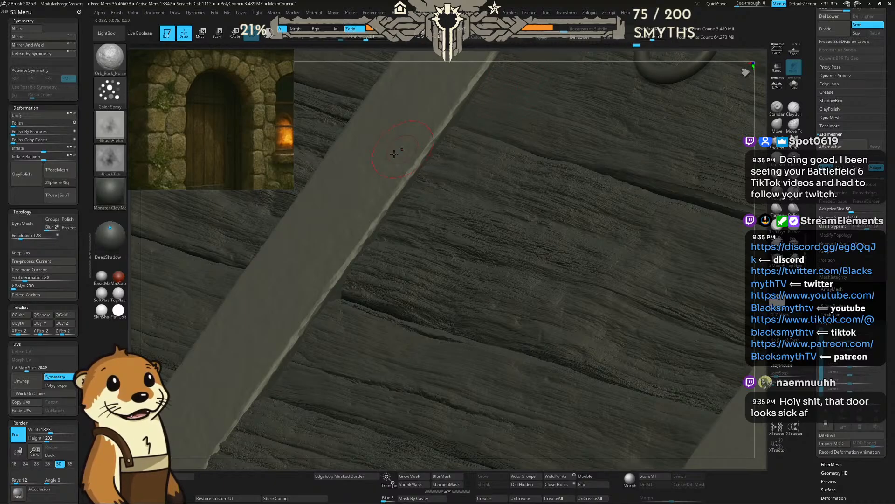
drag(462, 59, 446, 119)
key(f)
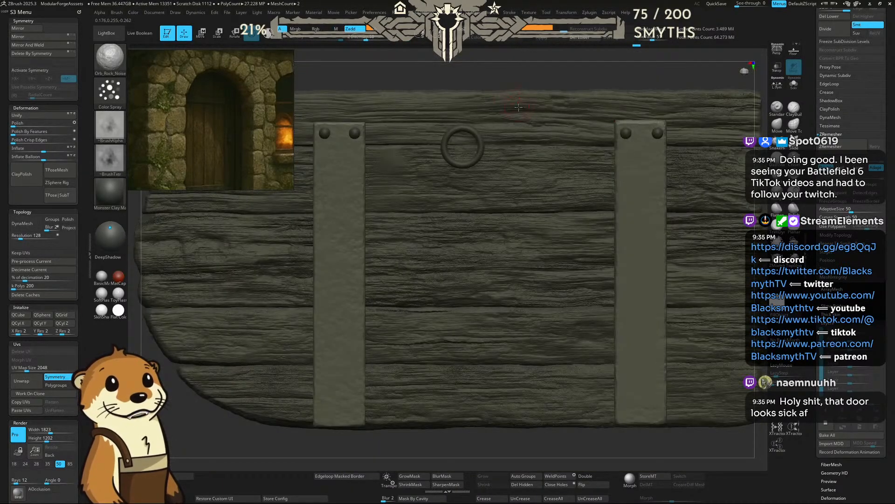
click(745, 72)
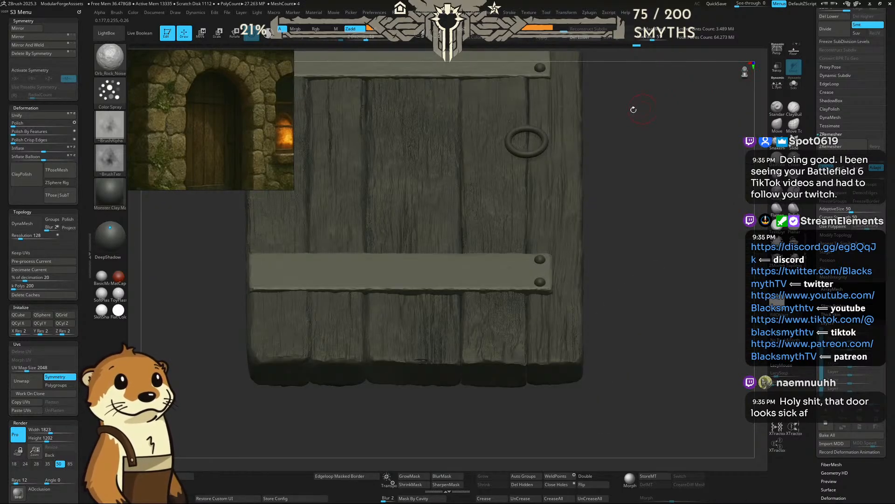
shift+drag(650, 110, 646, 135)
alt+drag(621, 101, 679, 249)
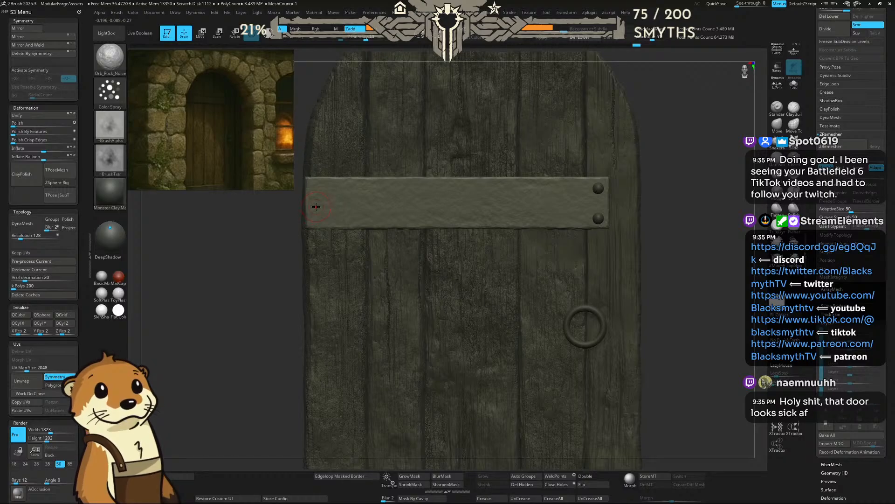
Step: Save the project over the existing ModularForgeAssets file in the ZBRUSH folder
key(ctrl+s)
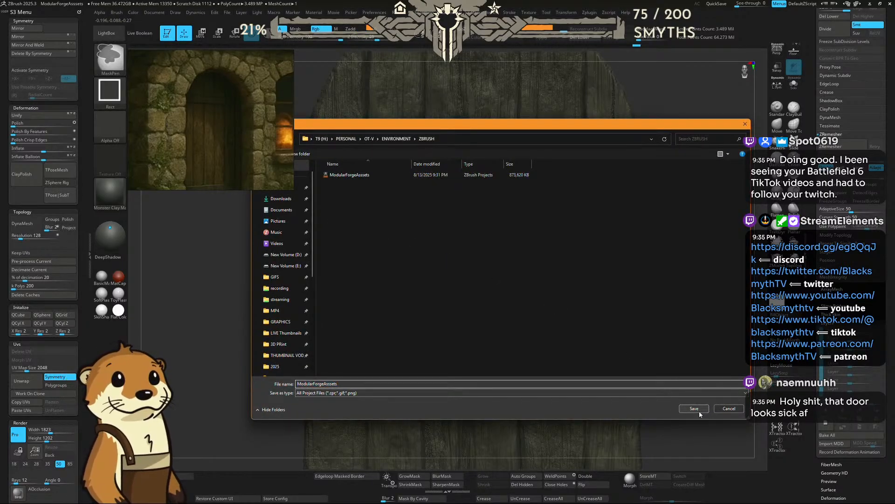
click(695, 409)
click(463, 247)
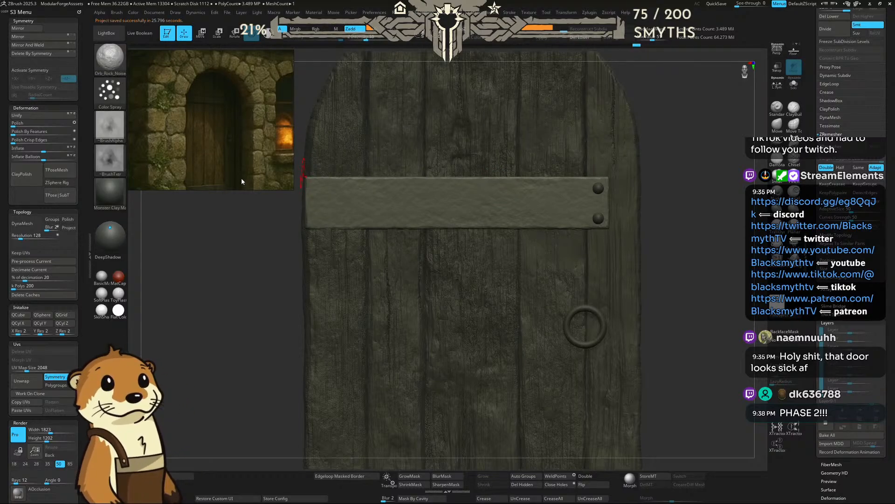
Step: Load the Orb_Cracks3 brush from the brush library for carving cracks
key(comma)
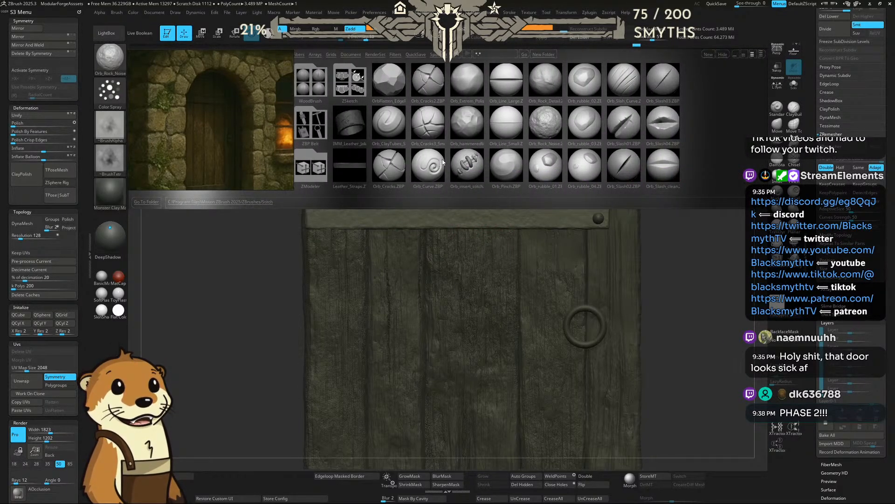
click(443, 161)
drag(463, 157, 375, 127)
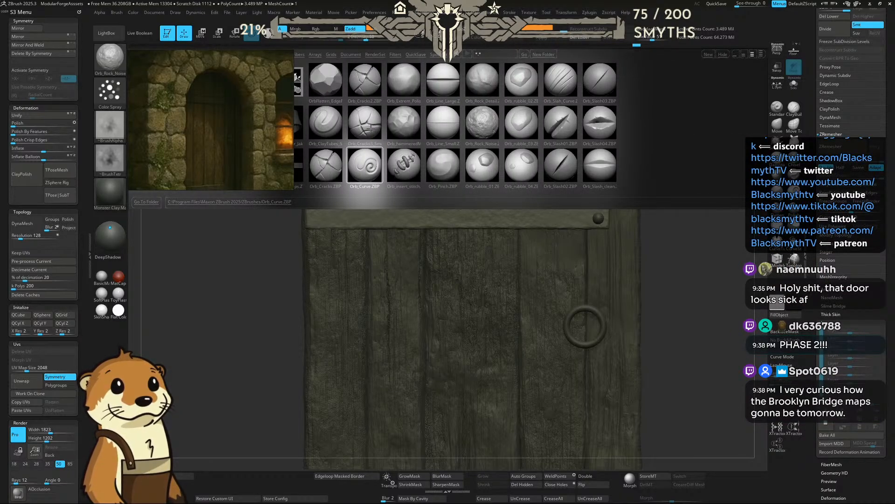
click(371, 129)
double_click(365, 123)
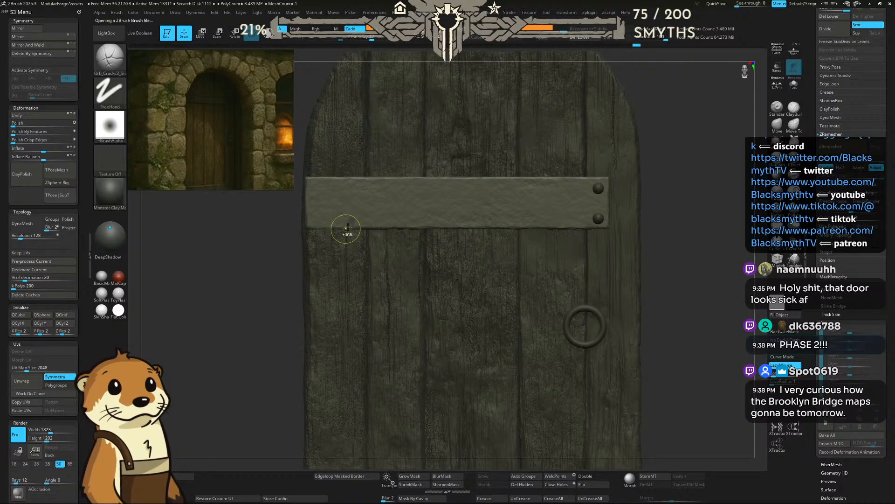
Step: Carve a short diagonal crack into the upper cross band's bottom edge near the unriveted end
key(space)
drag(377, 214, 368, 214)
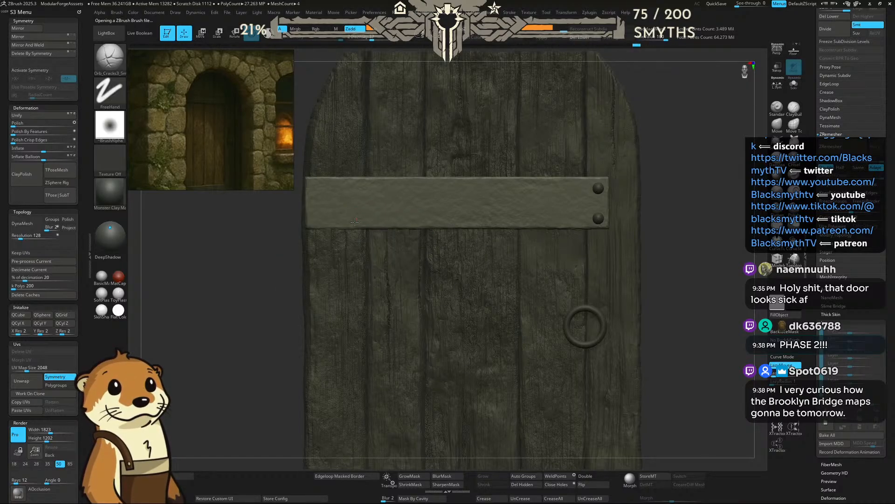
scroll(360, 233, up, 2)
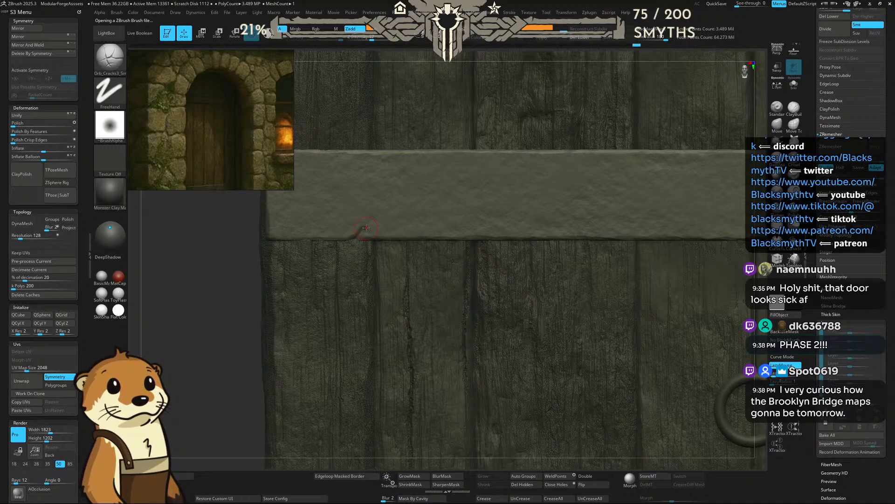
drag(359, 234, 366, 227)
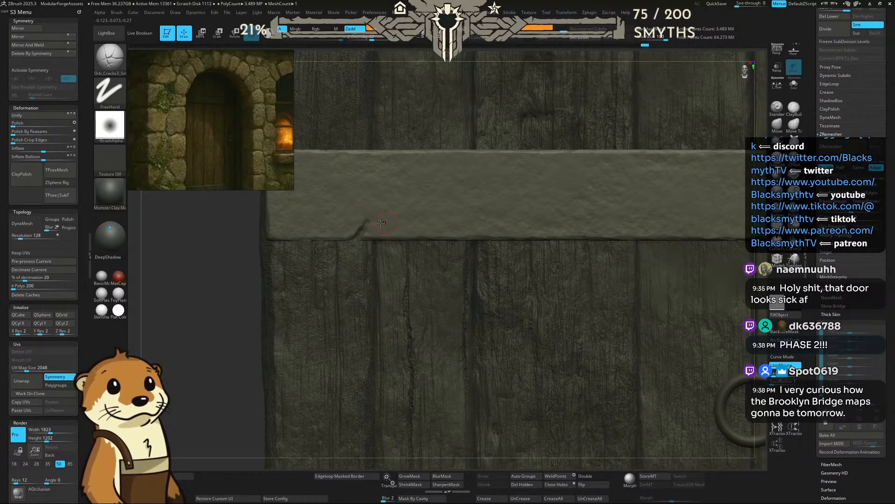
key(f)
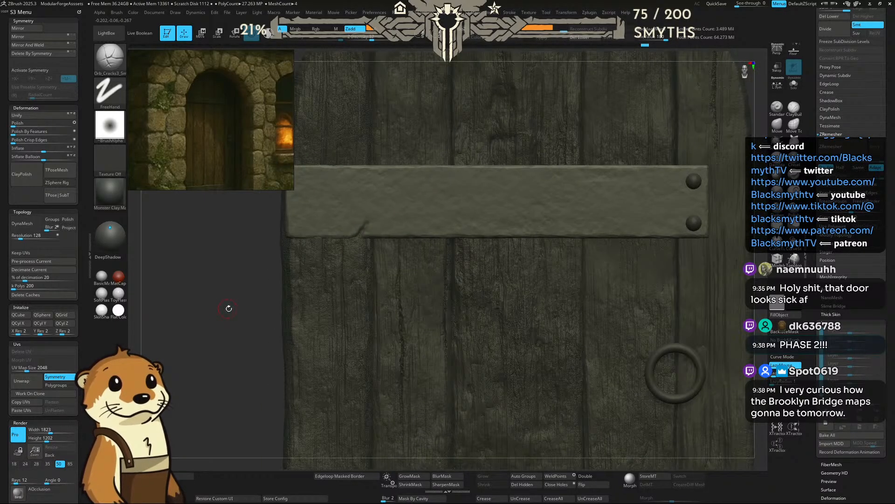
mouse_move(483, 198)
mouse_down()
mouse_move(491, 209)
mouse_move(487, 201)
mouse_up()
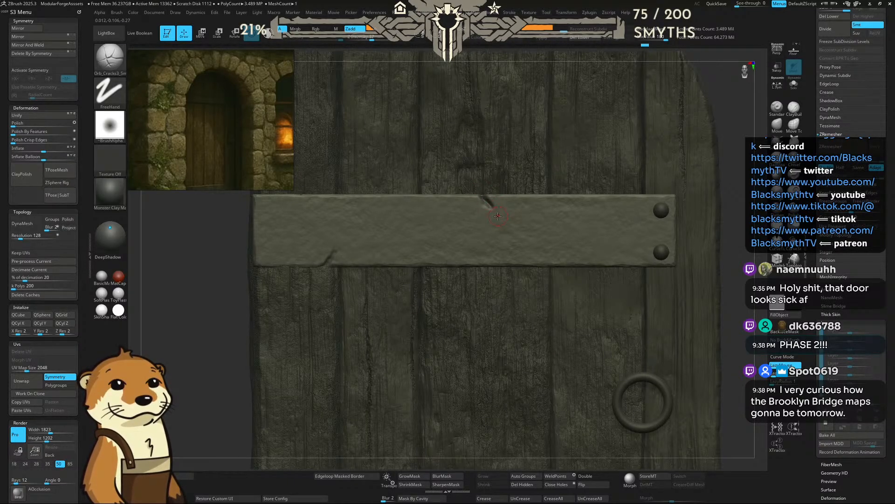
key(ctrl)
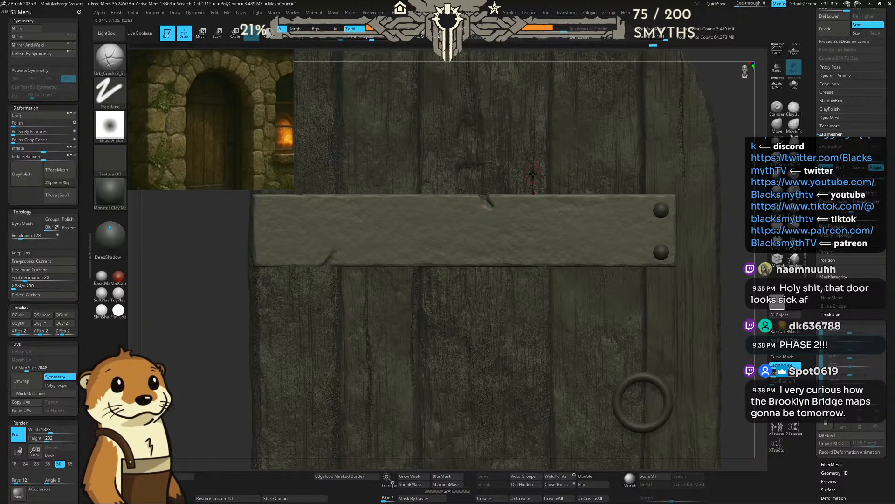
key(ctrl+z)
key(ctrl+z)
key(ctrl+z)
key(ctrl+z)
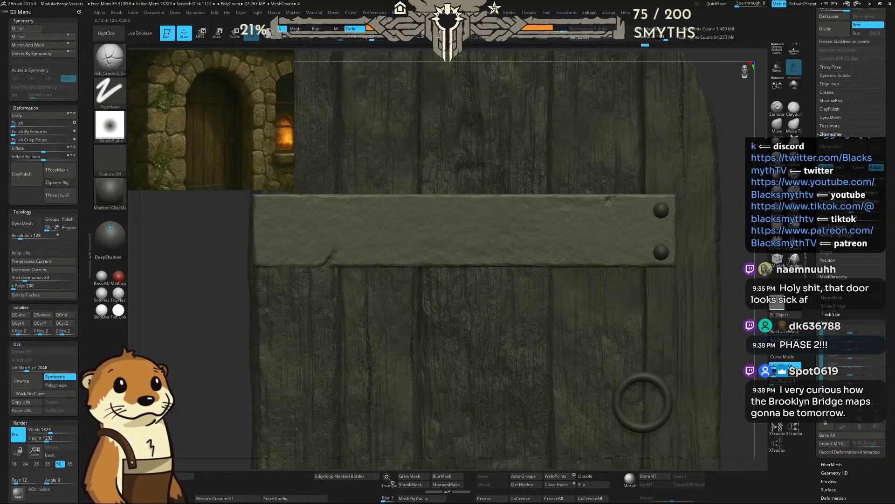
Step: Carve a short diagonal crack into the upper cross band's top edge near the rivets
drag(605, 203, 613, 193)
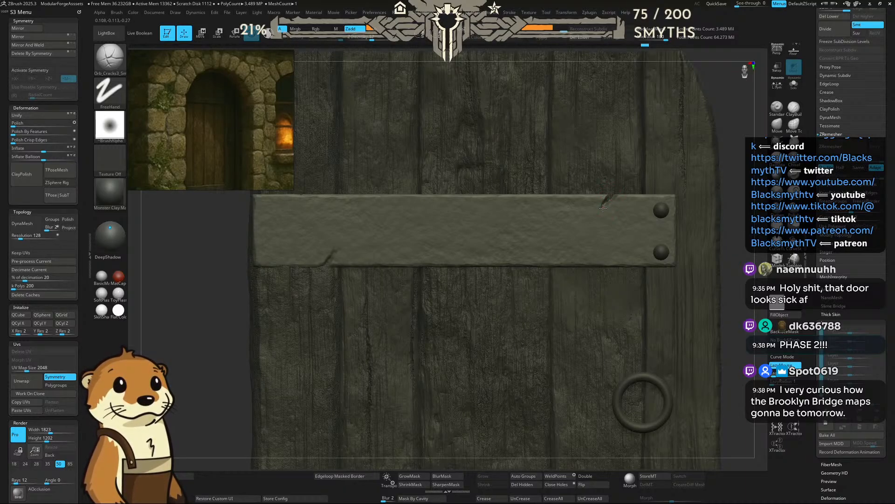
drag(603, 207, 614, 195)
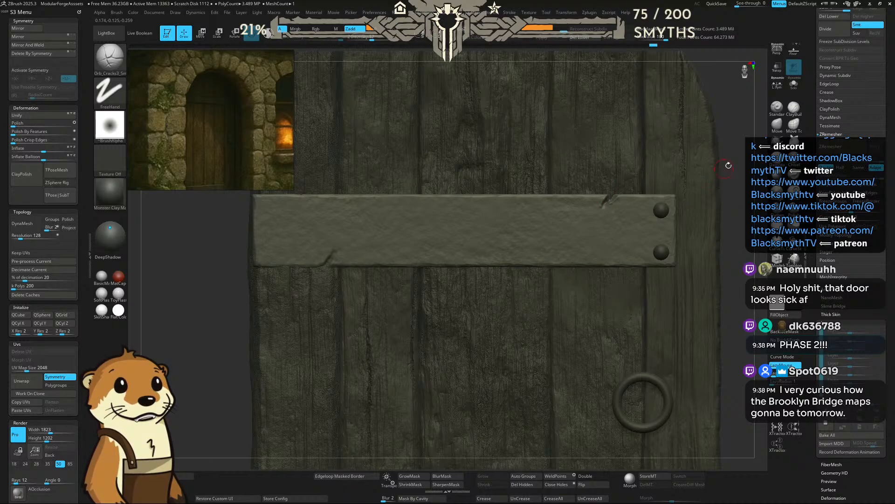
alt+drag(729, 165, 730, 209)
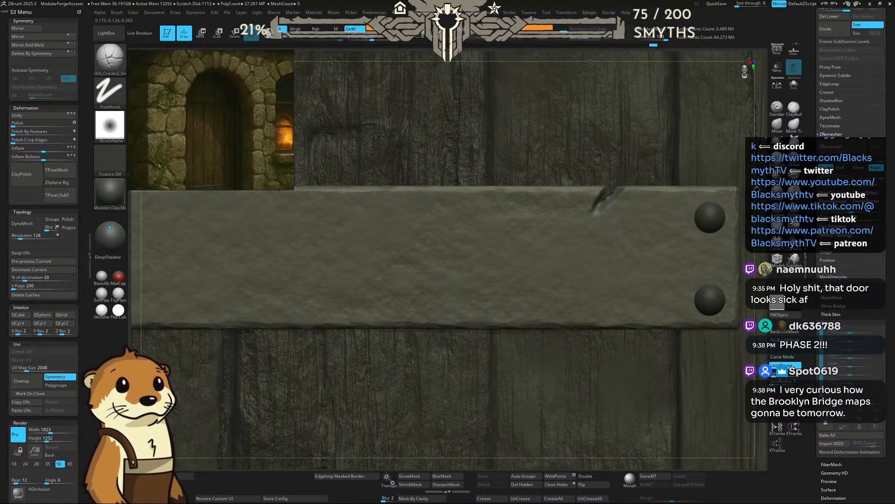
mouse_move(757, 190)
alt+mouse_down()
mouse_move(718, 174)
mouse_move(582, 190)
alt+mouse_up()
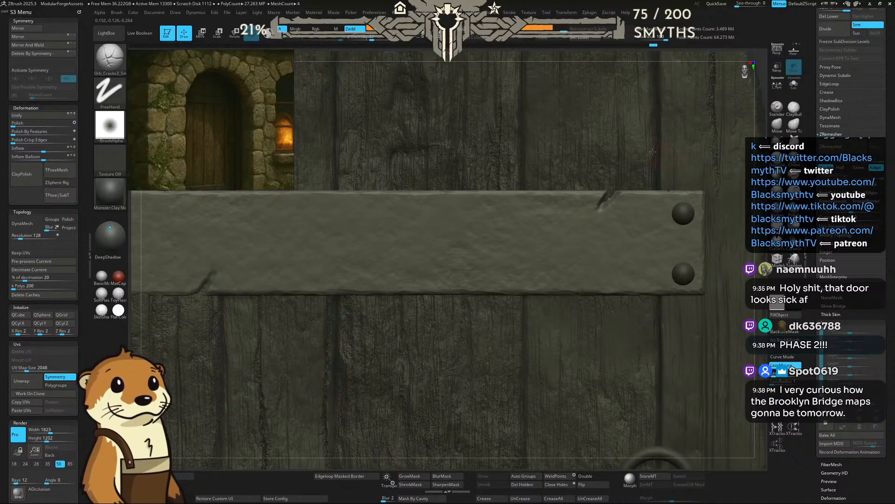
Step: Trim the rim of the crack beside the upper band's rivets with the TrimDynamic brush
key(b)
key(t)
key(d)
key(space)
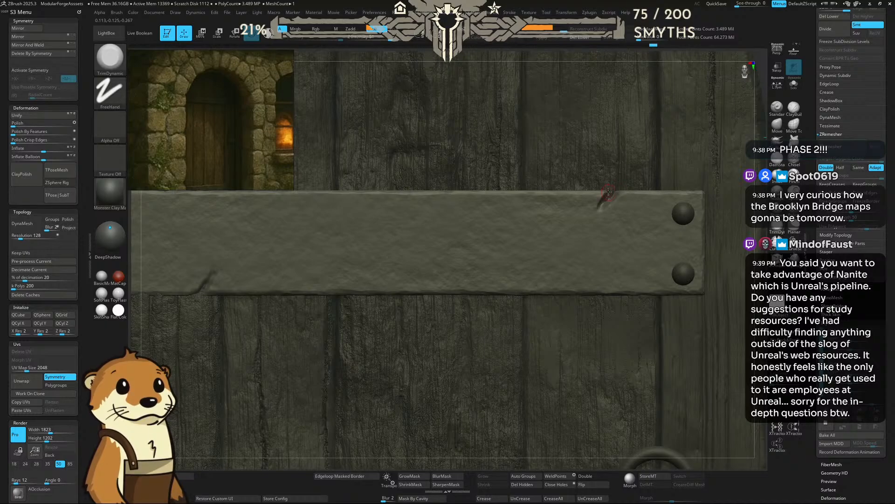
mouse_move(603, 191)
mouse_down()
mouse_move(600, 200)
mouse_move(606, 186)
mouse_up()
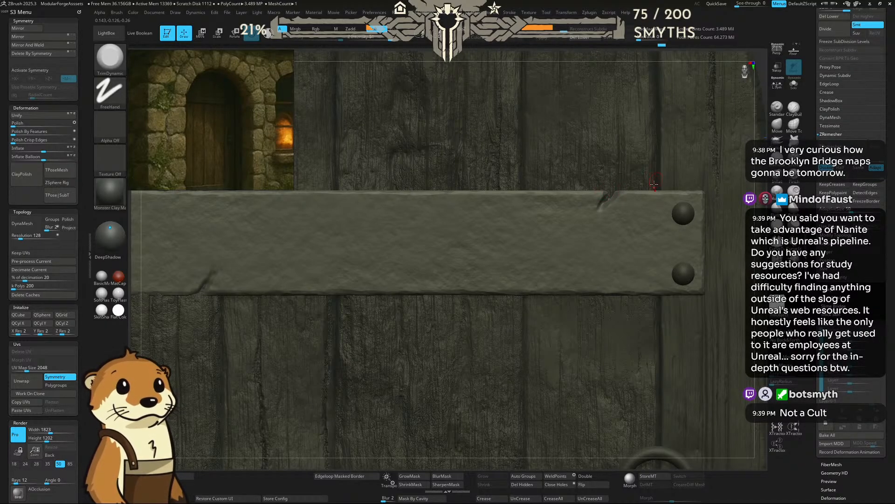
mouse_move(754, 184)
mouse_down()
mouse_move(737, 186)
mouse_move(771, 186)
mouse_move(728, 167)
mouse_up()
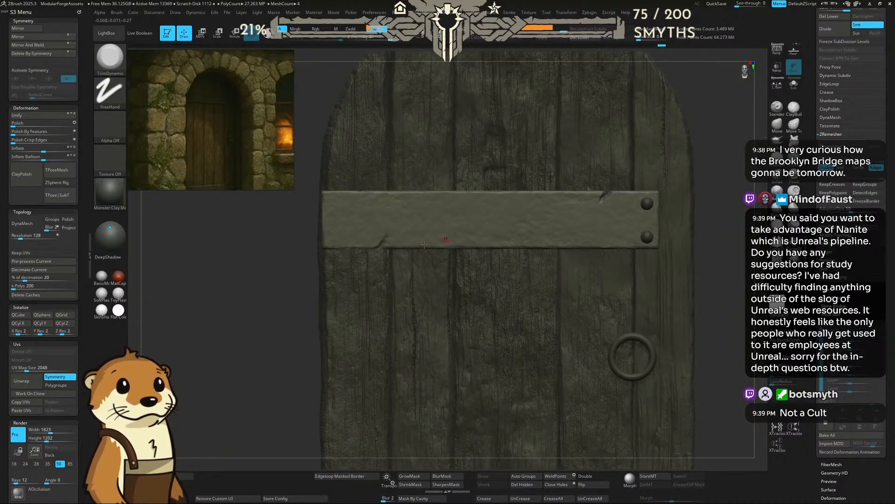
scroll(602, 192, up, 4)
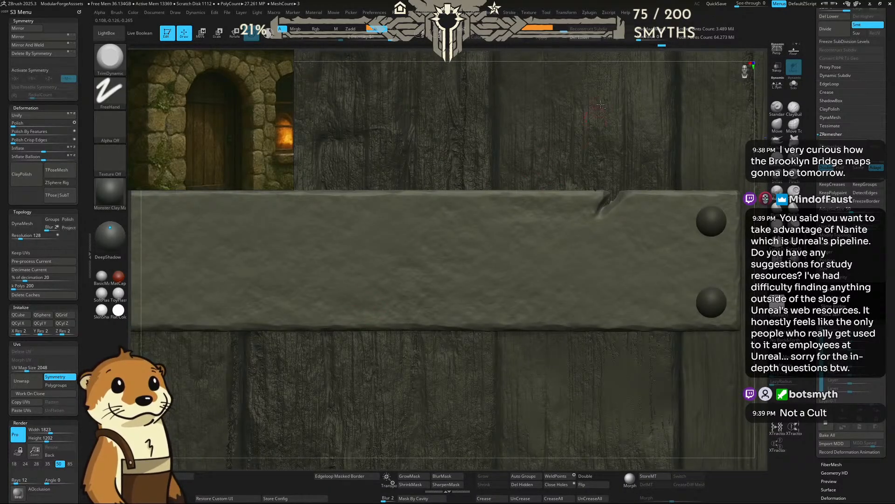
Step: Deepen the crack in the upper band's bottom edge near the unriveted end with the Orb_Cracks3 brush
drag(590, 60, 280, 308)
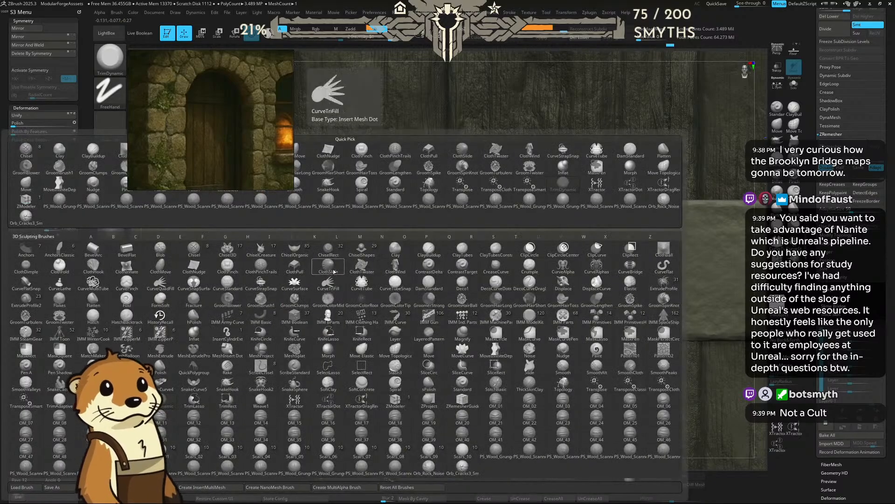
click(462, 466)
drag(285, 309, 272, 330)
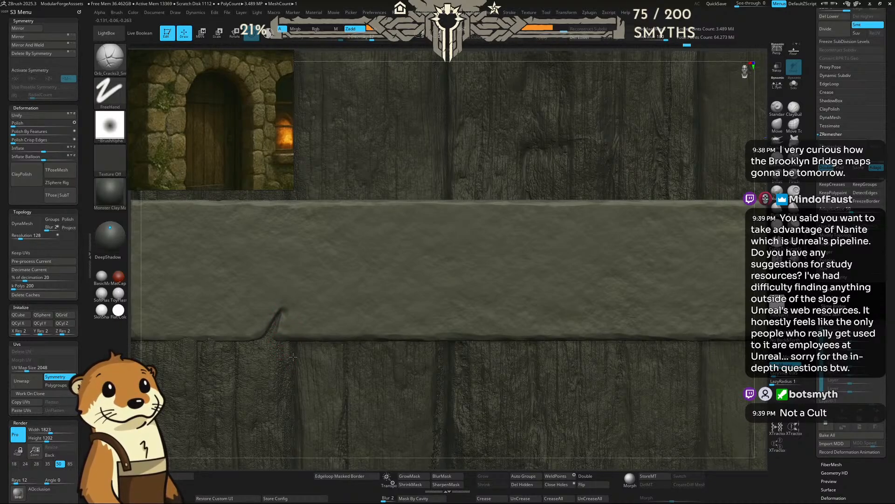
Step: Carve a short diagonal crack into the lower cross band's top edge, slightly toward the unriveted end from the middle
ctrl+right_drag(719, 326, 636, 147)
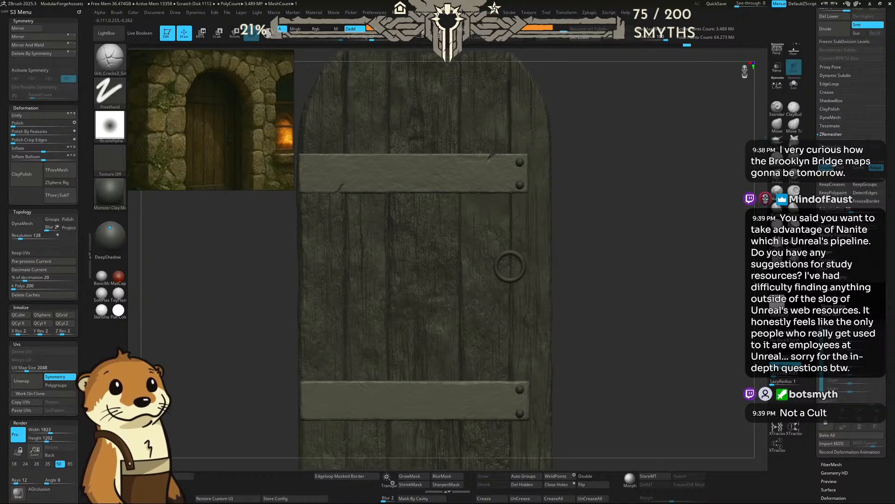
drag(384, 380, 386, 390)
alt+drag(600, 319, 629, 349)
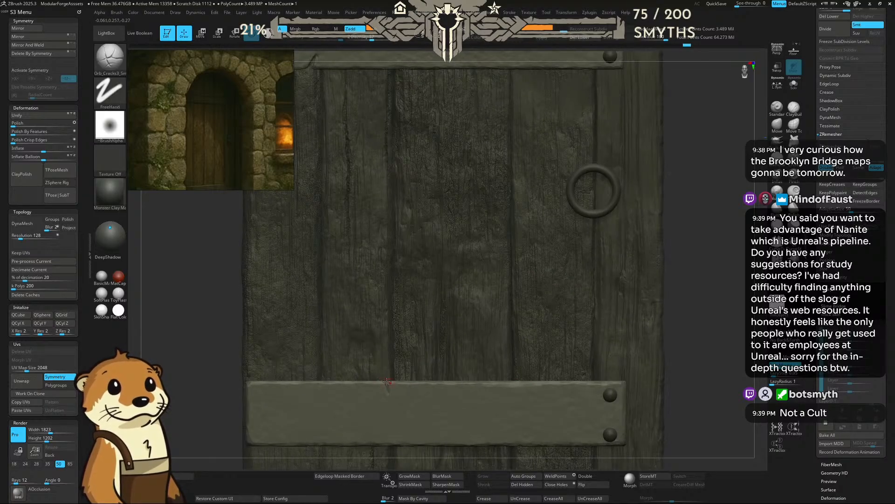
drag(383, 382, 387, 387)
ctrl+right_drag(382, 373, 376, 385)
mouse_move(373, 375)
mouse_down()
mouse_move(389, 402)
mouse_move(389, 382)
mouse_move(396, 408)
mouse_up()
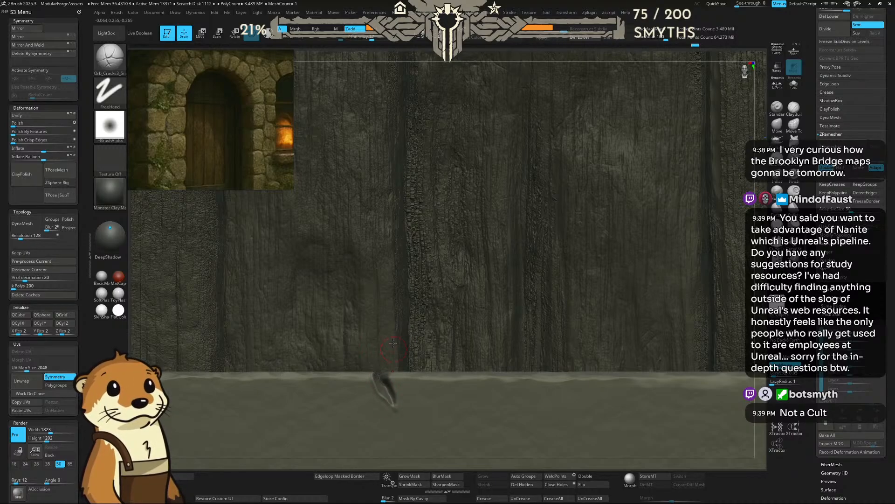
Step: Trim the rim of the lower cross band's crack with the TrimDynamic brush and check it against the whole band
key(b)
key(t)
key(d)
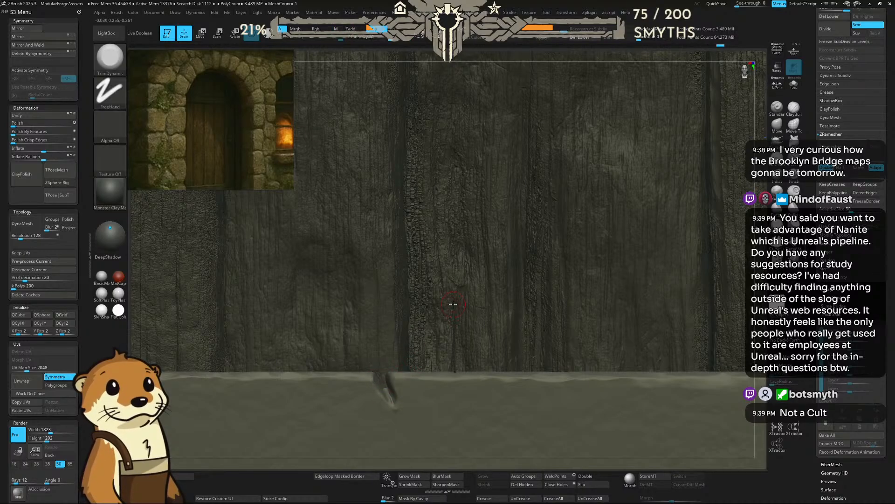
alt+drag(755, 339, 664, 282)
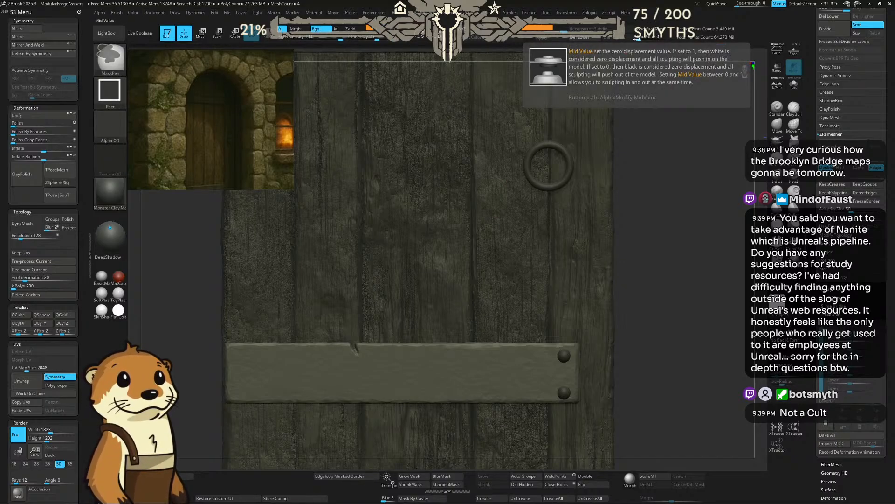
Step: Save the project over the existing ModularForgeAssets.zpr file
key(ctrl+s)
click(698, 409)
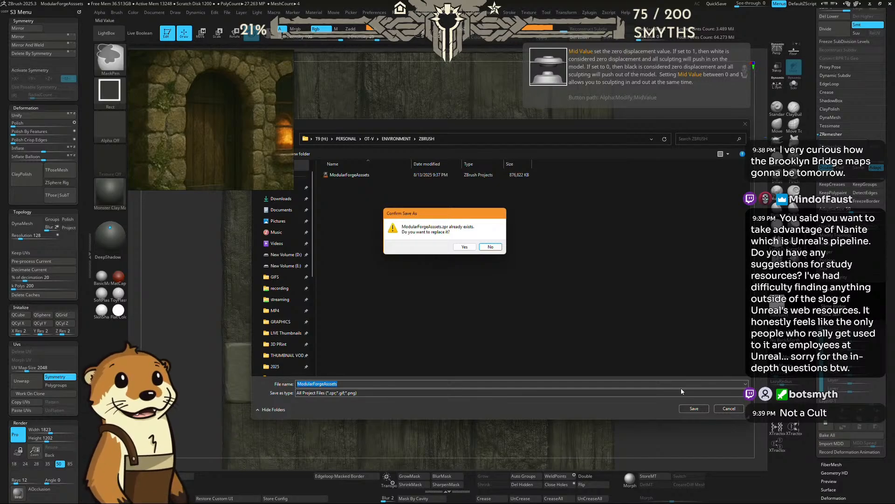
click(464, 247)
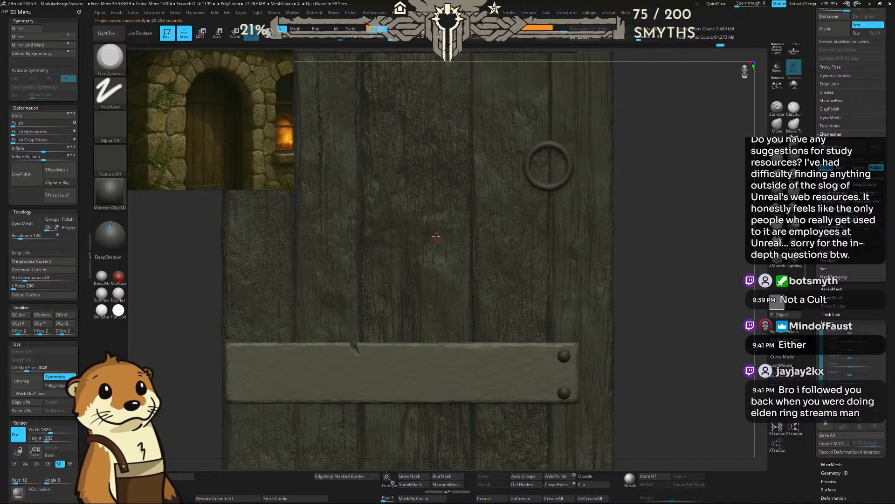
Step: Switch to the web browser and search the FlippedNormals marketplace for "unreal engine 5"
mouse_move(168, 153)
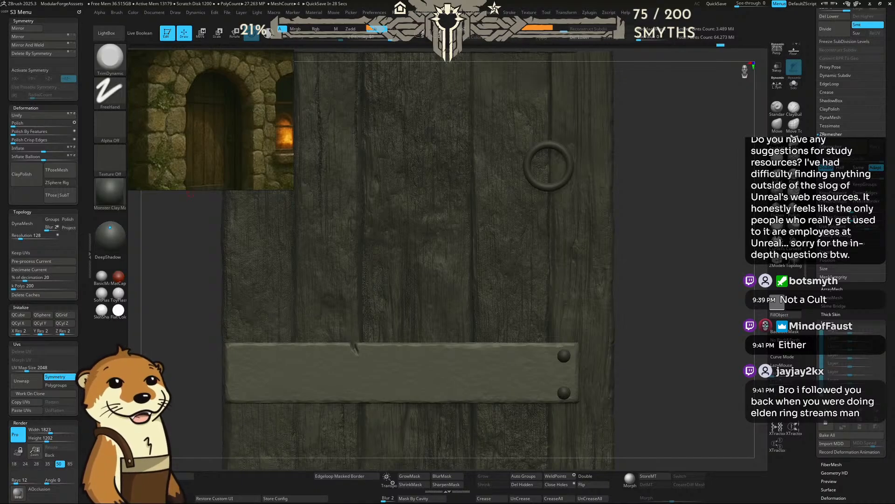
drag(360, 0, 517, 156)
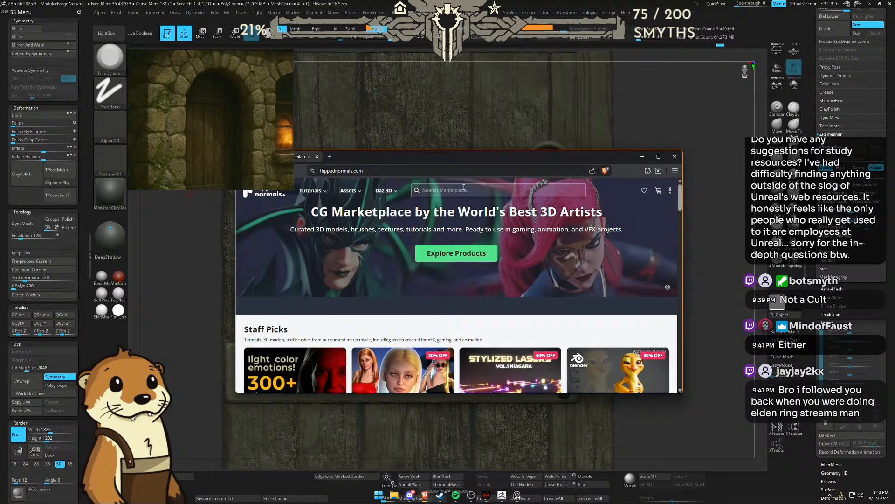
click(464, 189)
text(unreal)
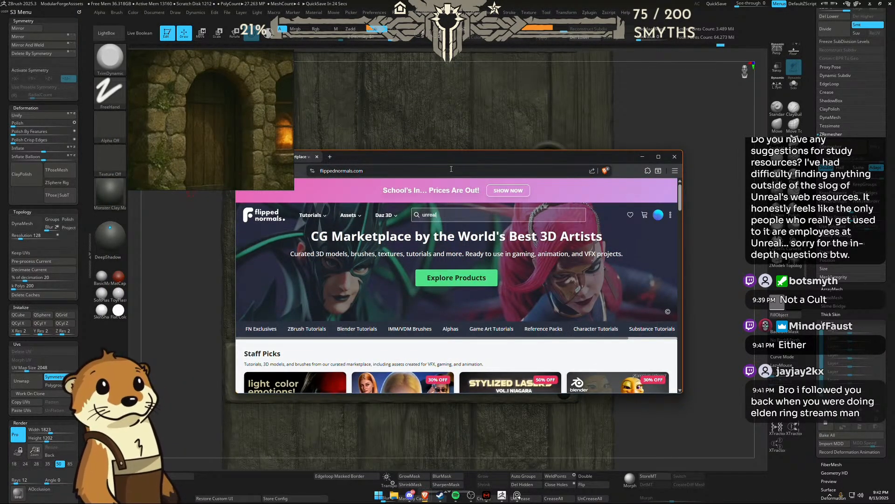
text( engine 5)
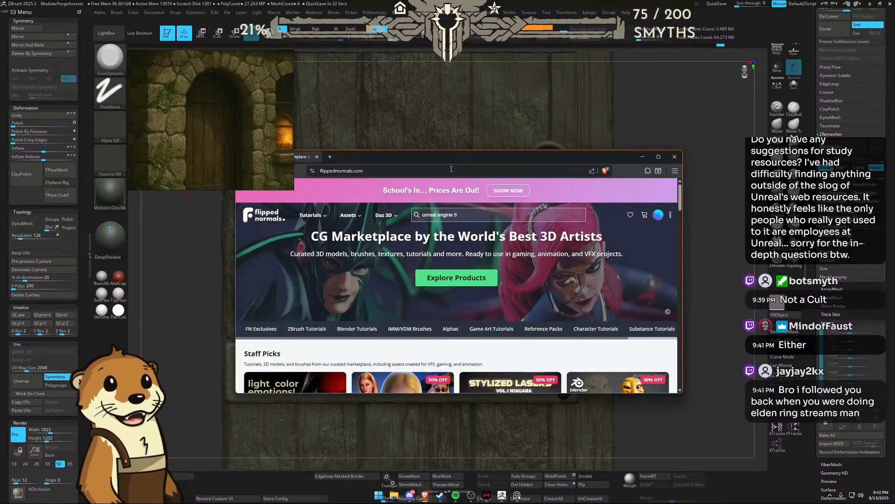
key(Return)
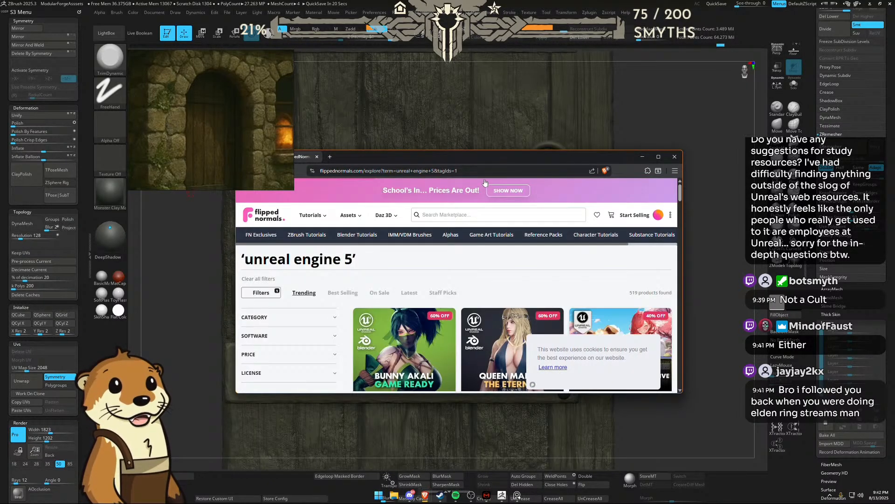
scroll(395, 253, down, 8)
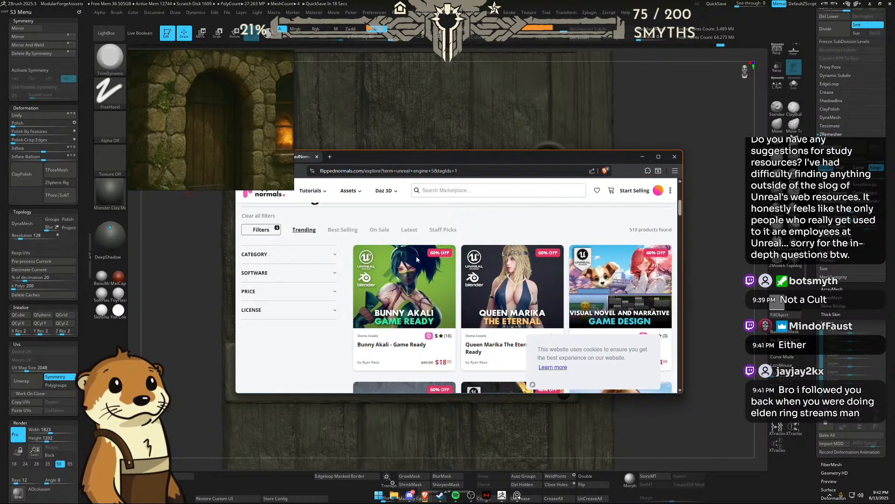
Step: Open the FlippedNormals account's purchased library and look through its second page for the Unreal Engine 5 courses
click(656, 193)
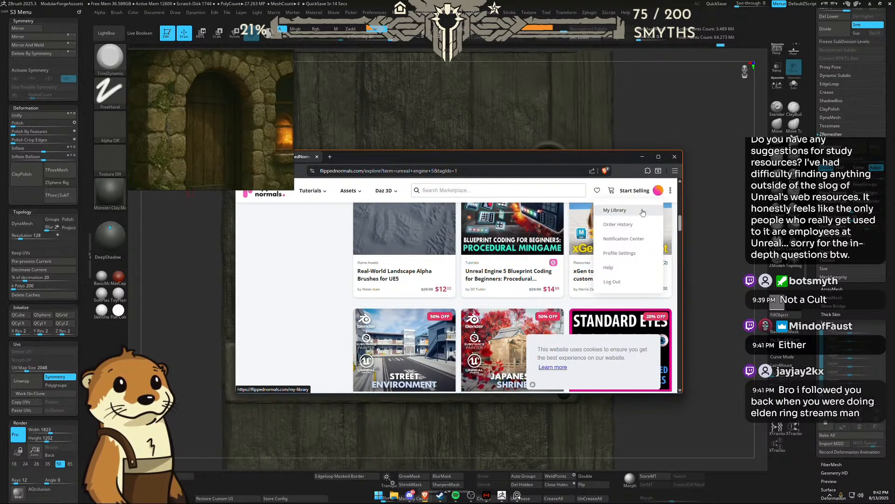
click(649, 210)
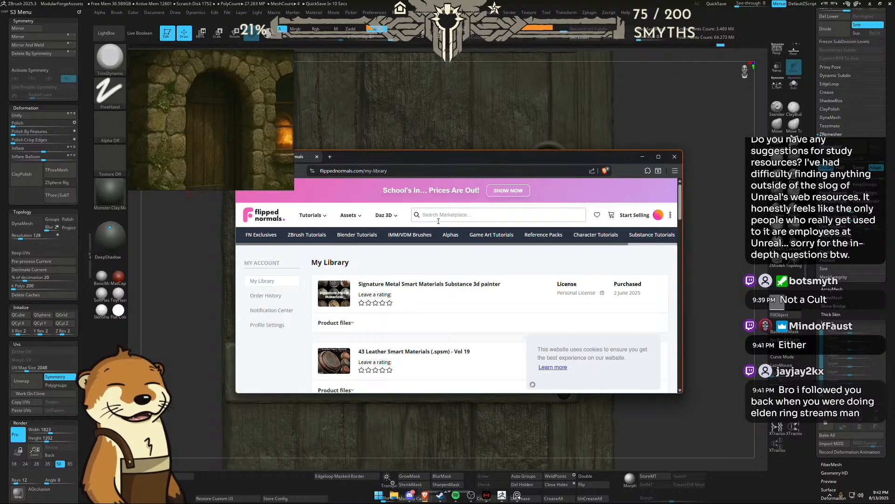
scroll(380, 269, down, 3)
scroll(381, 269, down, 15)
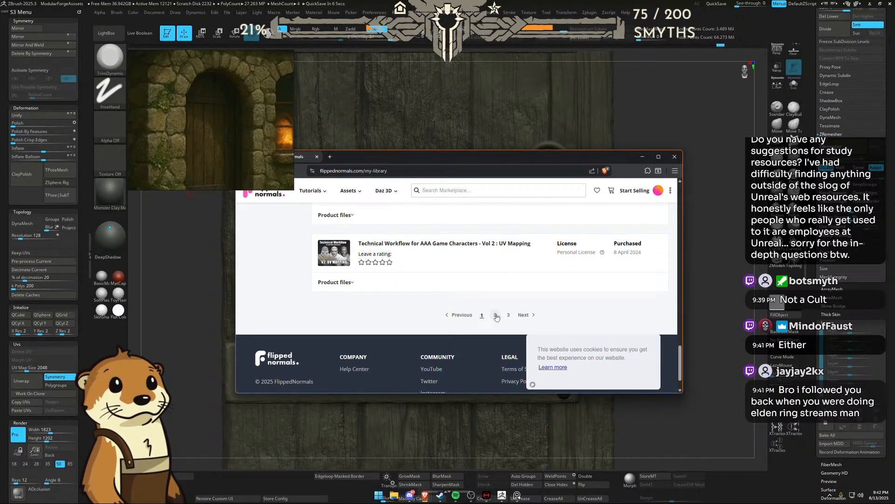
click(495, 316)
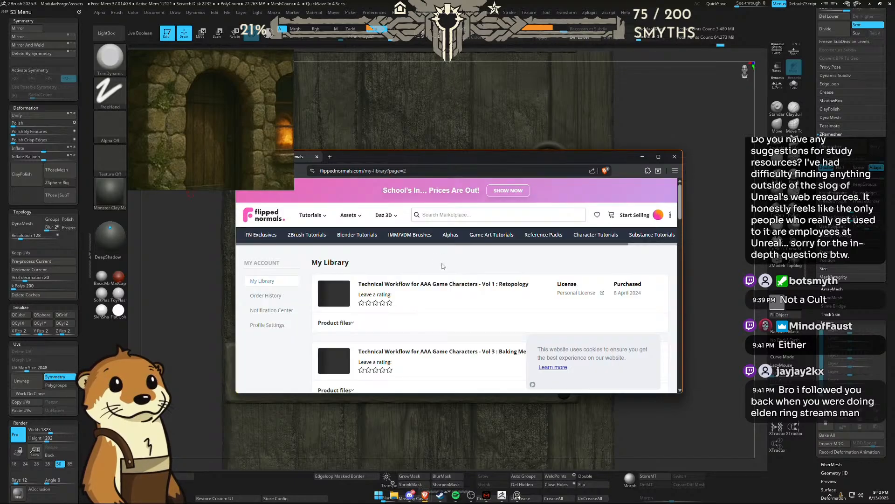
scroll(441, 264, down, 5)
scroll(441, 268, down, 6)
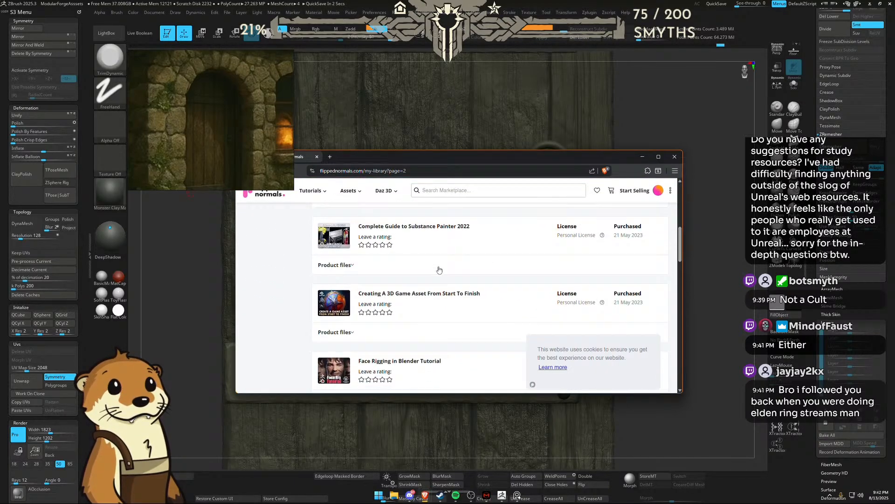
scroll(438, 267, down, 3)
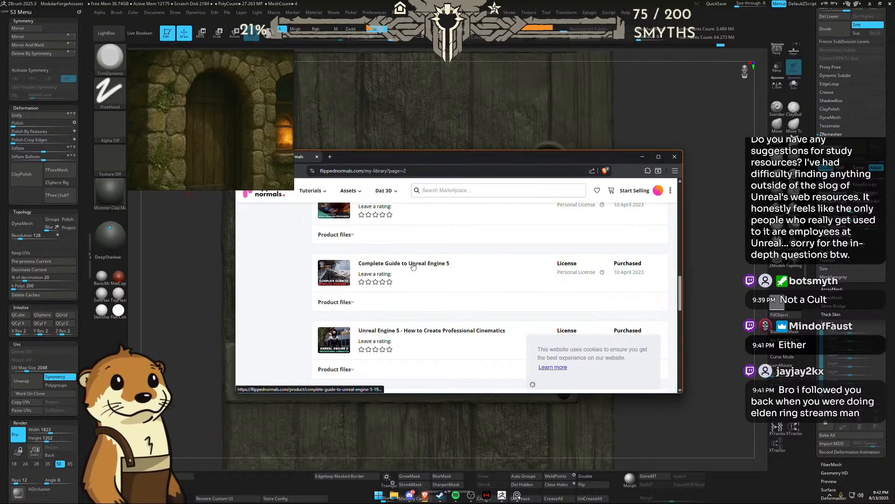
Step: Review the purchased Unreal Engine 5 guide, cinematics and Blueprints courses, and close the browser window
scroll(415, 263, down, 1)
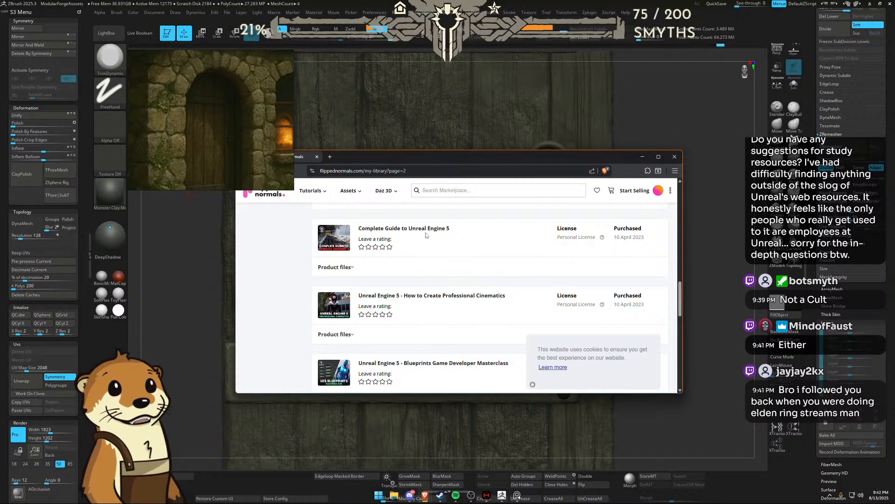
scroll(424, 243, down, 1)
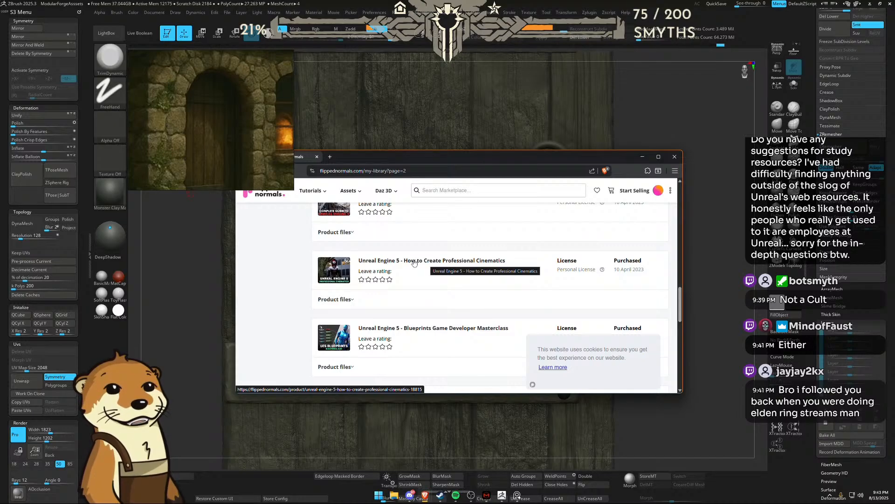
scroll(410, 264, down, 1)
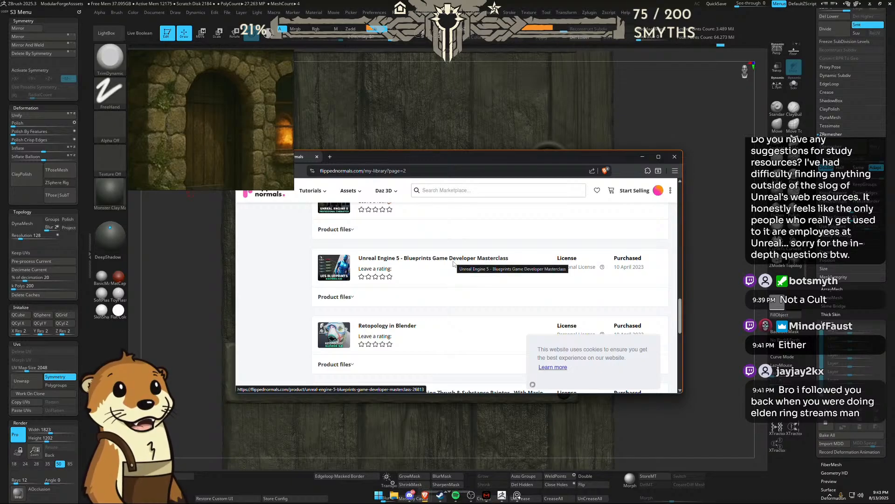
scroll(453, 256, down, 1)
scroll(450, 248, up, 1)
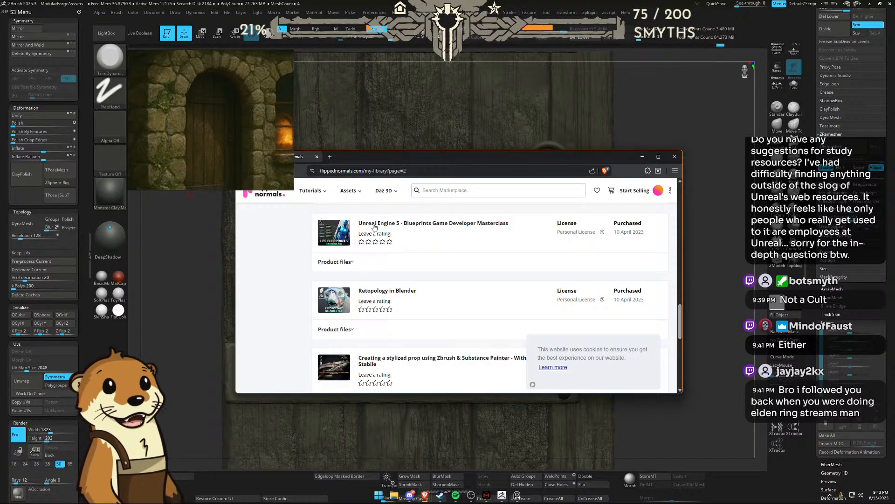
scroll(396, 237, up, 3)
scroll(394, 269, down, 1)
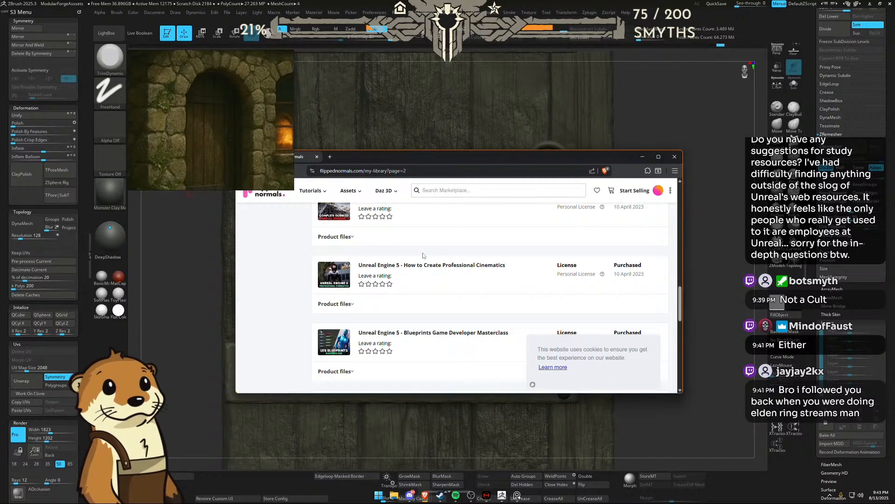
scroll(392, 233, up, 1)
drag(387, 152, 457, 161)
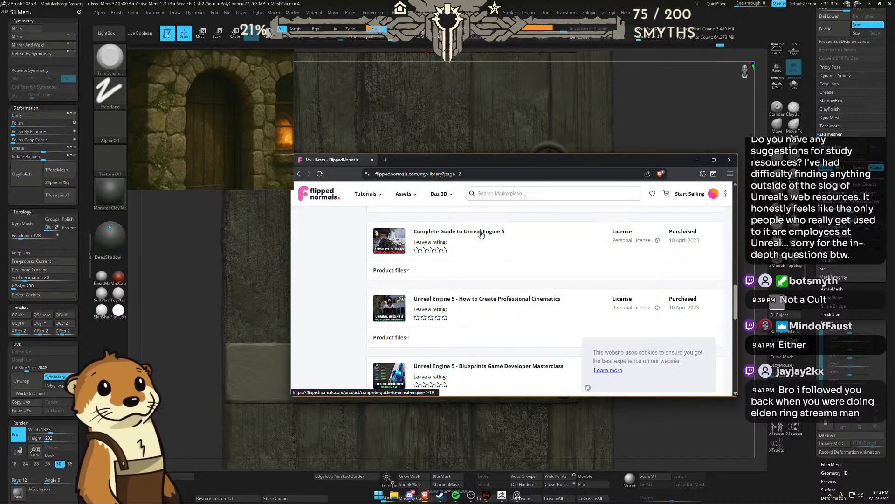
click(728, 163)
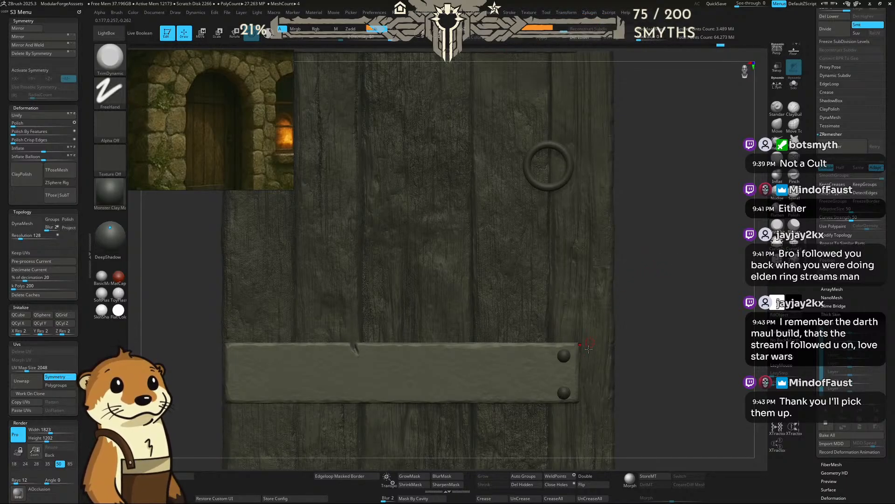
Step: Select the lower cross band's rivets subtool and subdivide its mesh two more times
alt+click(566, 356)
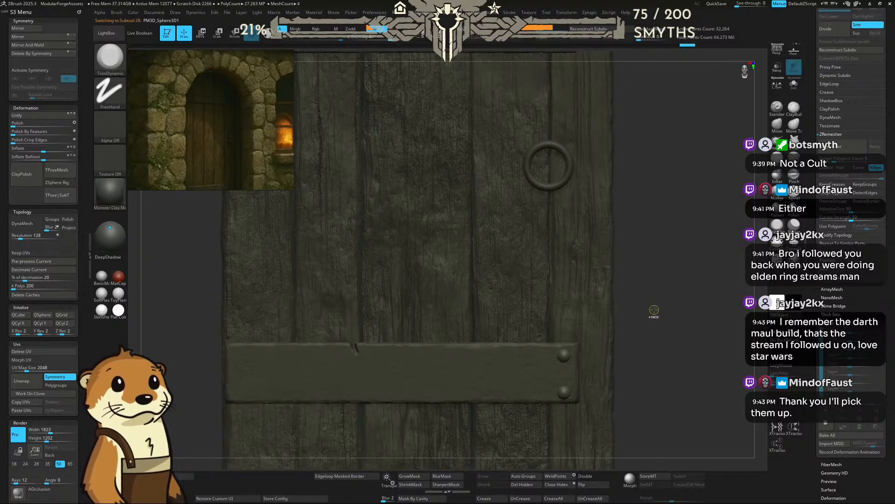
key(ctrl)
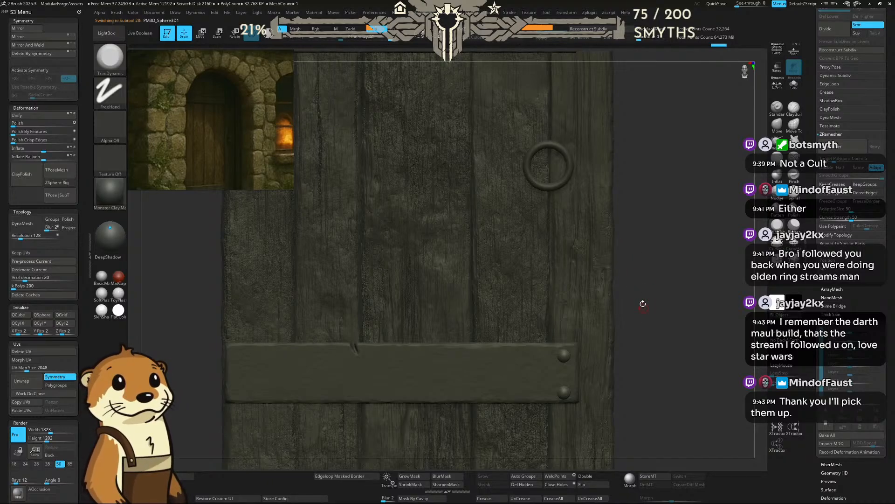
alt+drag(644, 303, 599, 260)
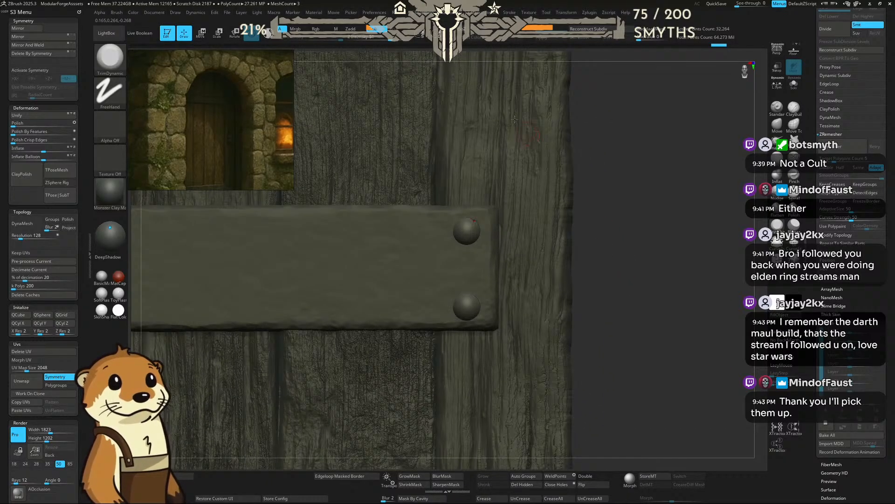
key(ctrl+d)
key(ctrl+d)
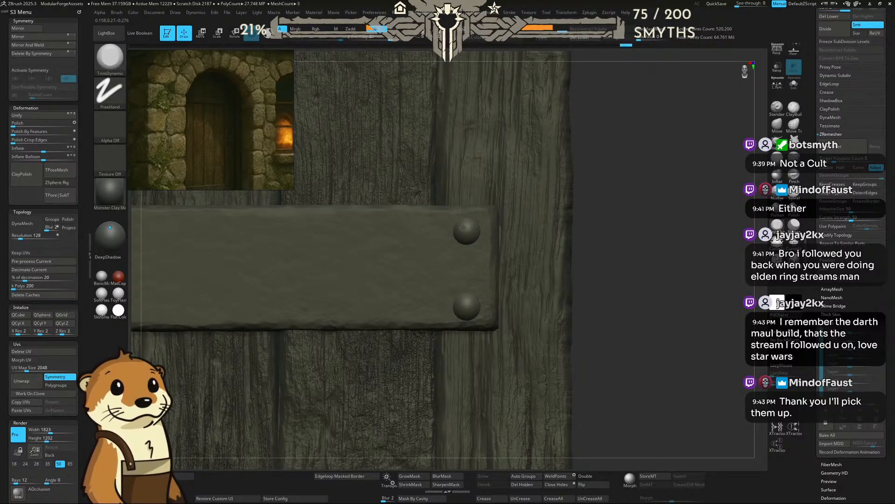
Step: Cut flat hammered facets into the crown and nearby sides of the lower band's upper rivet with the TrimDynamic brush
alt+drag(589, 214, 598, 230)
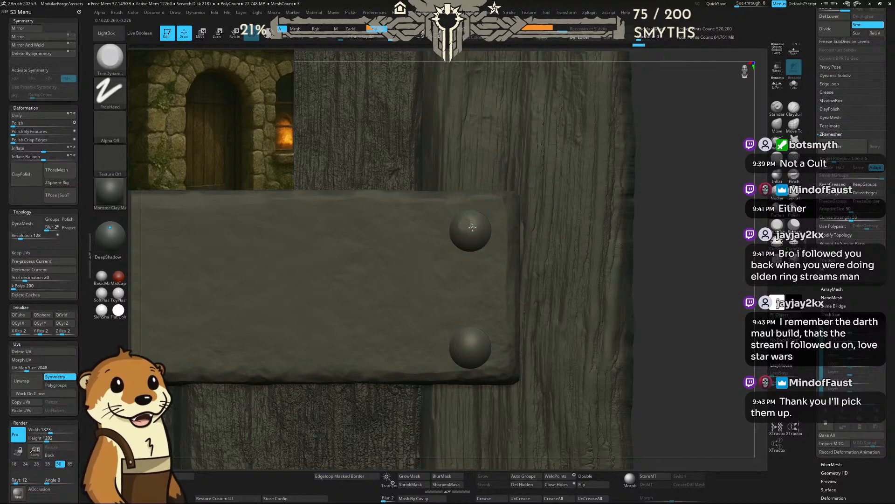
mouse_move(472, 229)
mouse_down()
mouse_move(472, 219)
mouse_move(484, 232)
mouse_move(477, 235)
mouse_up()
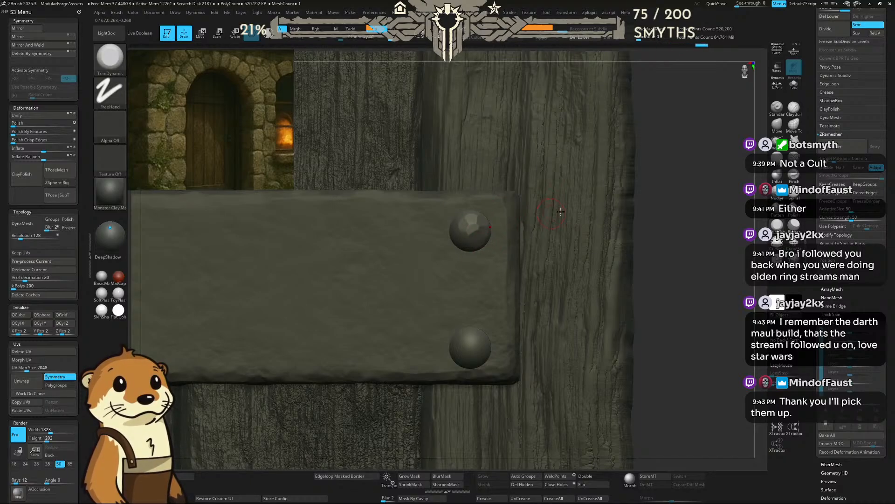
alt+drag(658, 196, 687, 212)
drag(748, 208, 721, 156)
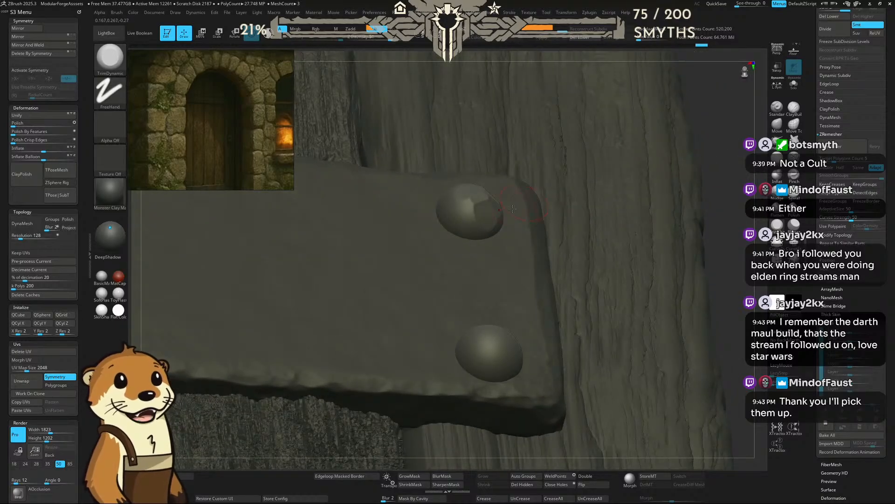
mouse_move(483, 215)
mouse_down()
mouse_move(466, 206)
mouse_move(467, 218)
mouse_move(480, 211)
mouse_move(457, 228)
mouse_move(487, 224)
mouse_up()
drag(712, 172, 664, 193)
mouse_move(505, 217)
mouse_down()
mouse_move(497, 225)
mouse_move(506, 210)
mouse_move(491, 200)
mouse_up()
mouse_move(511, 202)
mouse_down()
mouse_move(514, 208)
mouse_move(532, 186)
mouse_up()
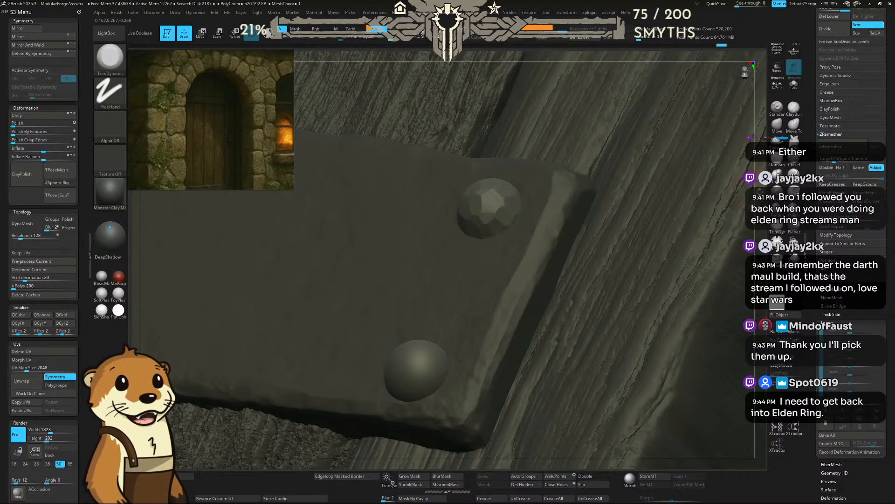
Step: Extend the facets around the remaining sides of the upper rivet and flatten its crown with the TrimDynamic brush
drag(745, 194, 628, 173)
mouse_move(501, 173)
mouse_down()
mouse_move(505, 182)
mouse_move(486, 175)
mouse_move(493, 167)
mouse_move(476, 174)
mouse_up()
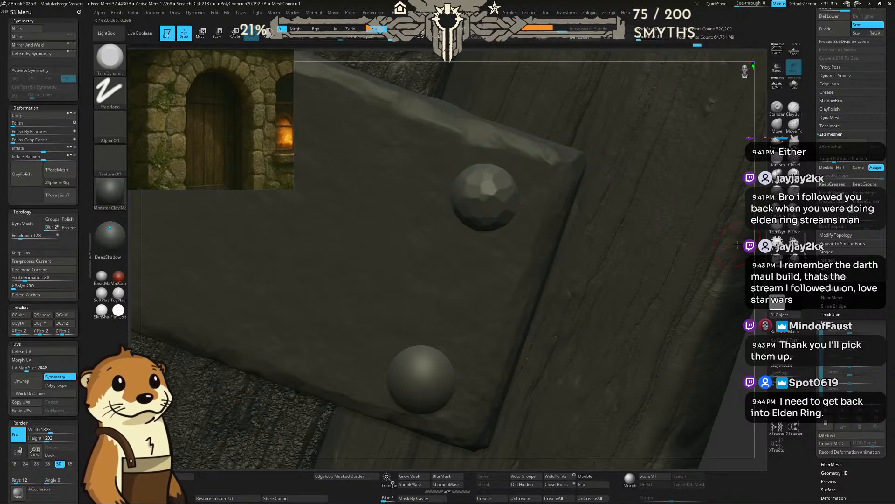
mouse_move(767, 256)
mouse_down()
mouse_move(473, 179)
mouse_move(459, 176)
mouse_move(465, 197)
mouse_move(455, 198)
mouse_up()
drag(690, 178, 597, 202)
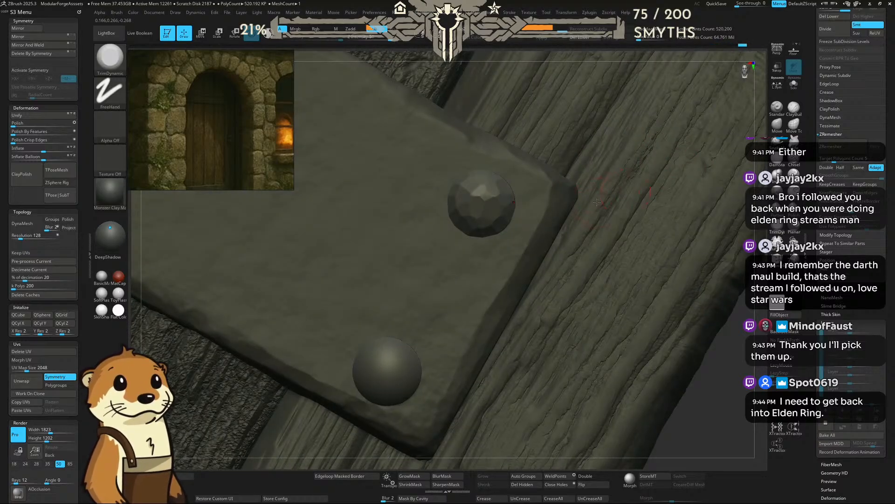
drag(487, 197, 485, 194)
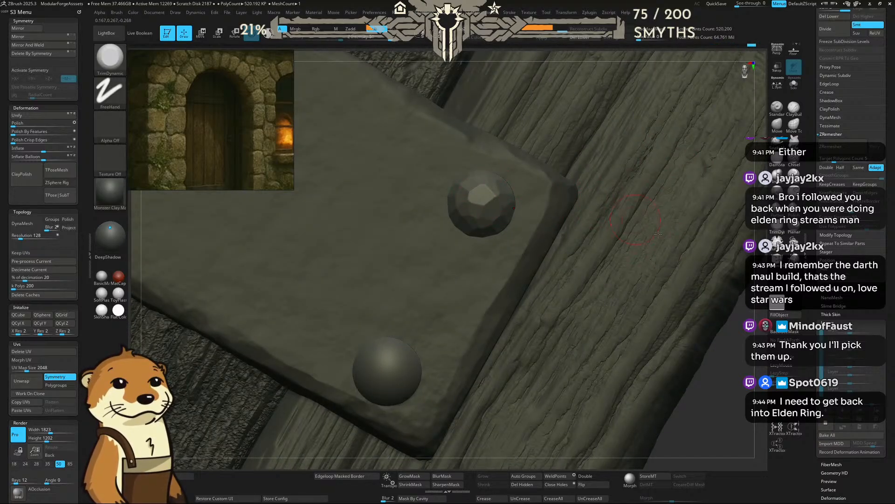
drag(732, 343, 740, 315)
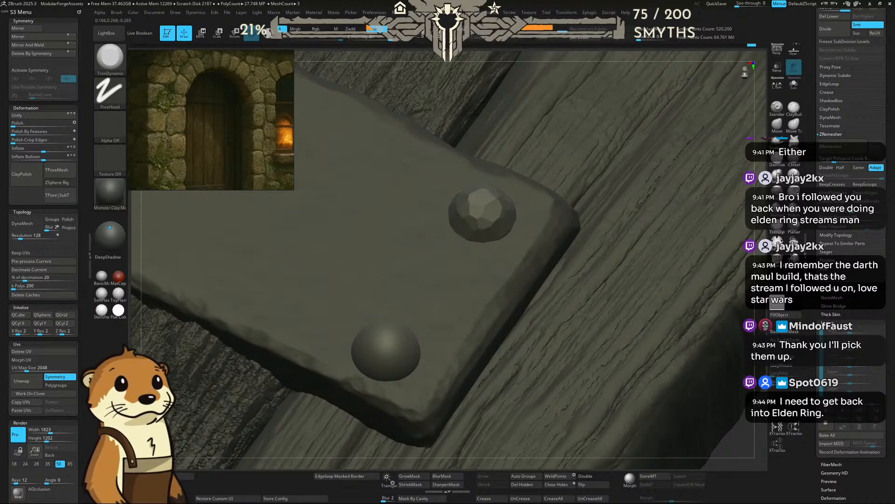
Step: Cut flat hammered facets into the crown and the nearest side of the lower band's lower rivet with the TrimDynamic brush
drag(759, 418, 726, 377)
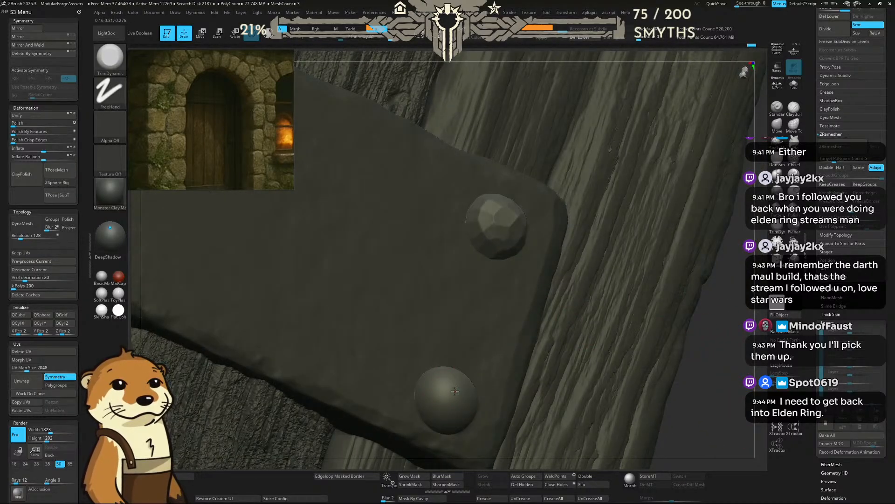
mouse_move(455, 391)
mouse_down()
mouse_move(445, 405)
mouse_move(444, 380)
mouse_move(429, 398)
mouse_move(430, 380)
mouse_move(426, 399)
mouse_up()
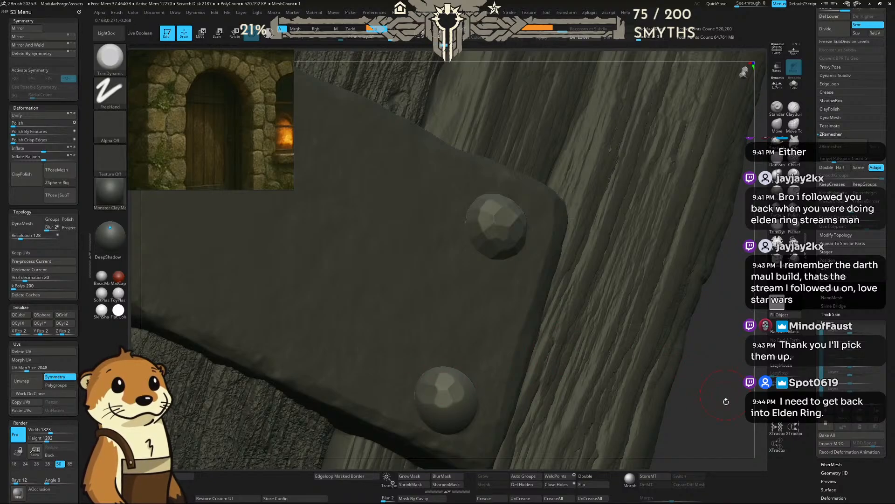
alt+drag(726, 401, 676, 275)
key(space)
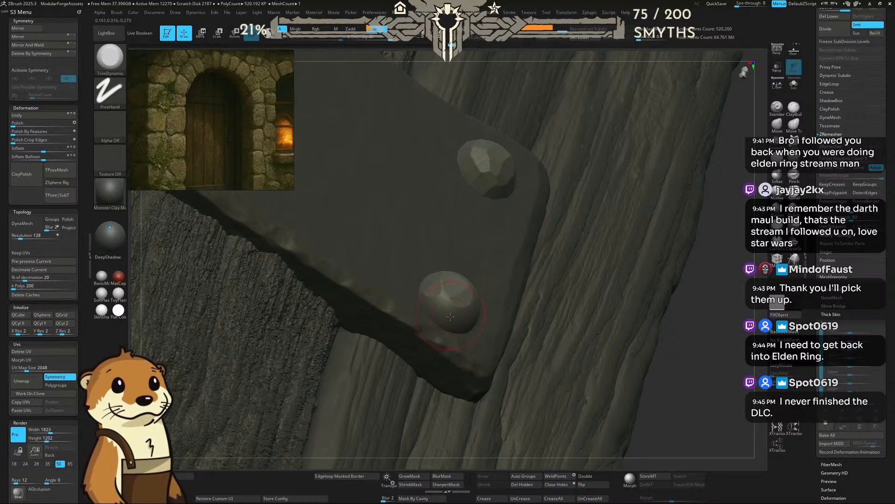
drag(708, 322, 682, 321)
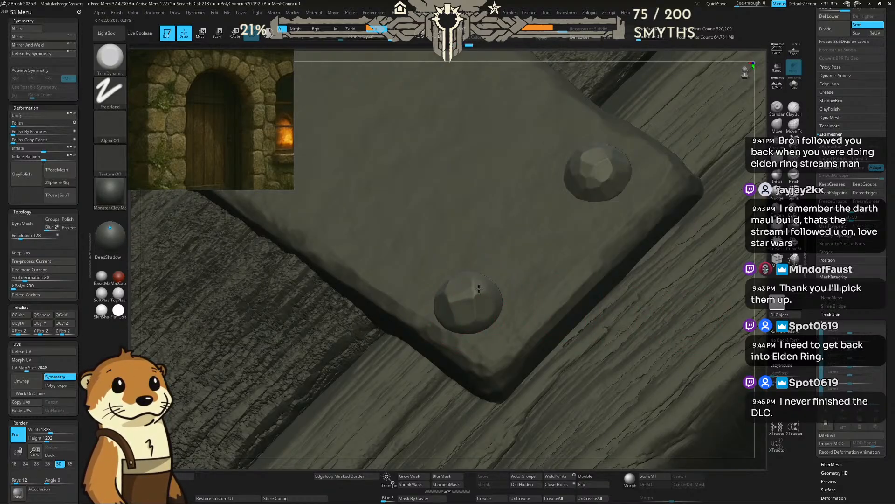
key(space)
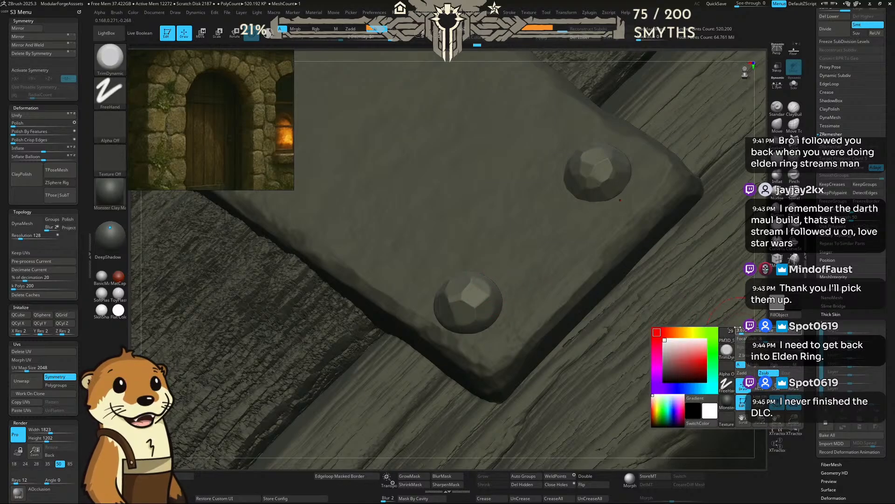
key(space)
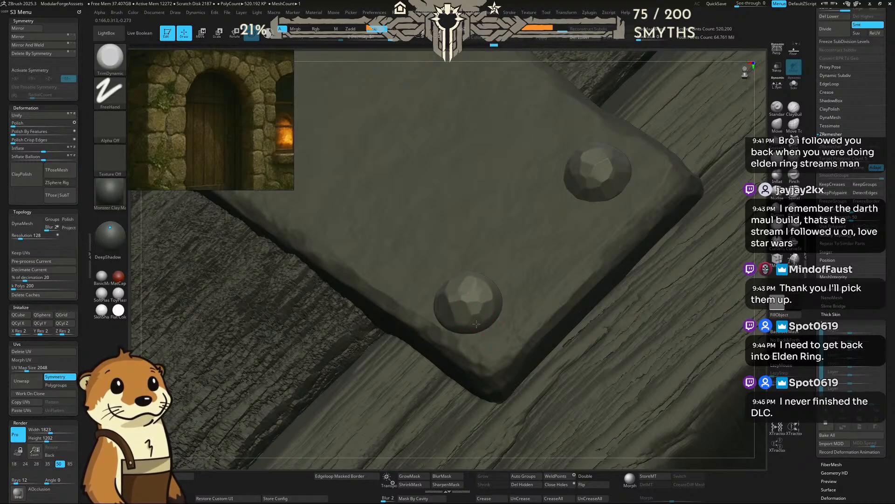
key(space)
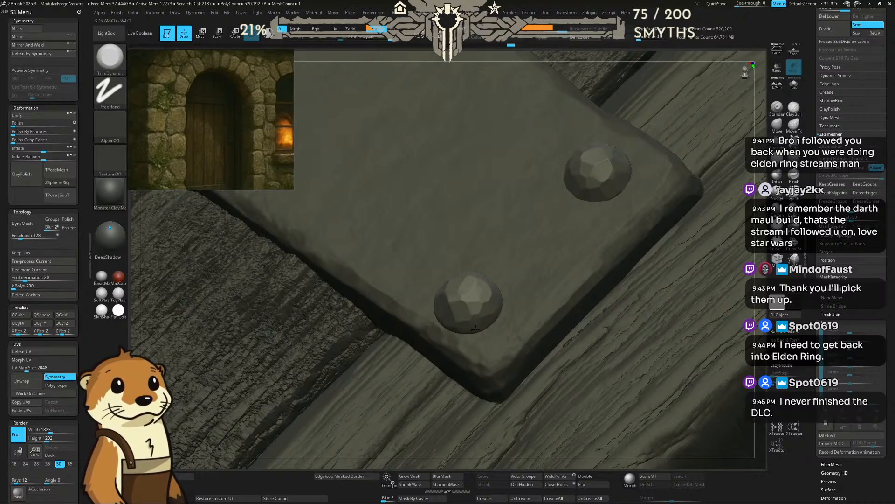
Step: Extend the hammered facets around the remaining sides of the lower band's lower rivet
drag(761, 226, 716, 263)
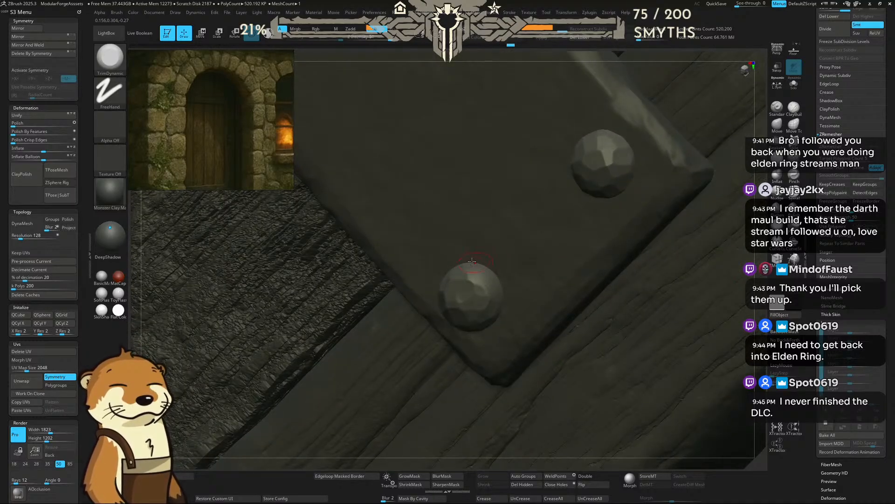
drag(472, 272, 493, 287)
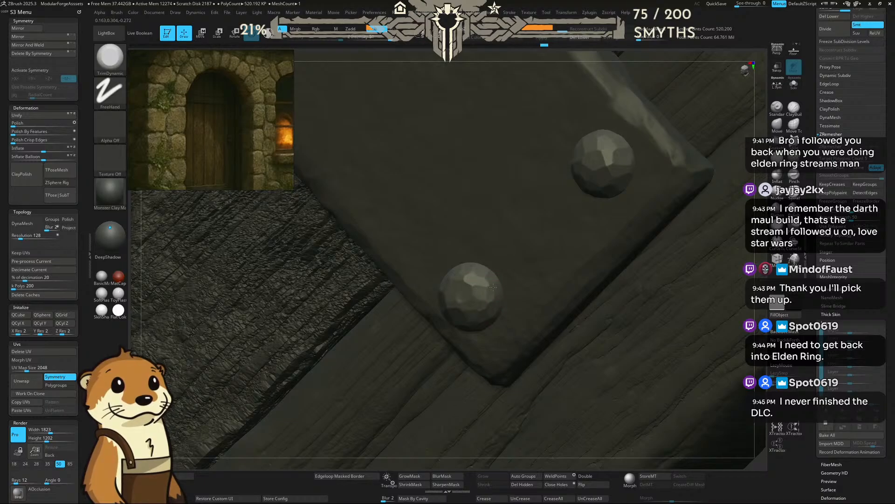
right_drag(573, 305, 519, 290)
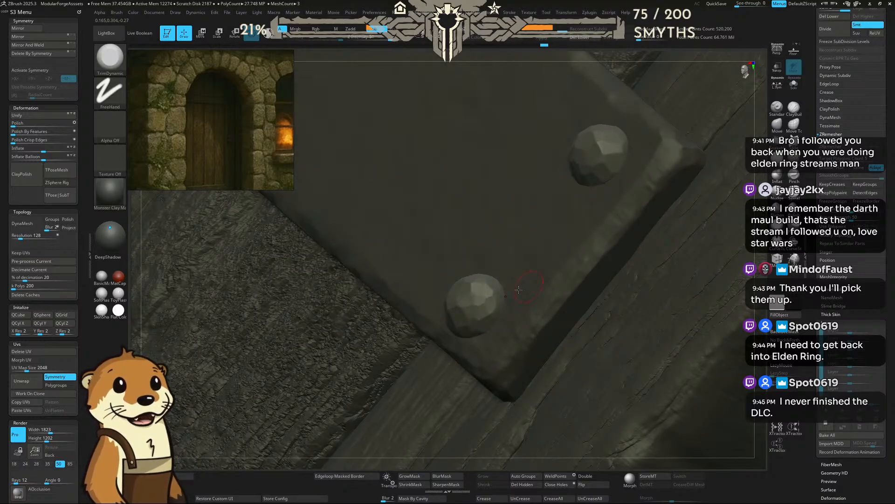
mouse_move(500, 291)
mouse_down()
mouse_move(493, 310)
mouse_move(482, 297)
mouse_move(479, 308)
mouse_up()
drag(758, 305, 698, 283)
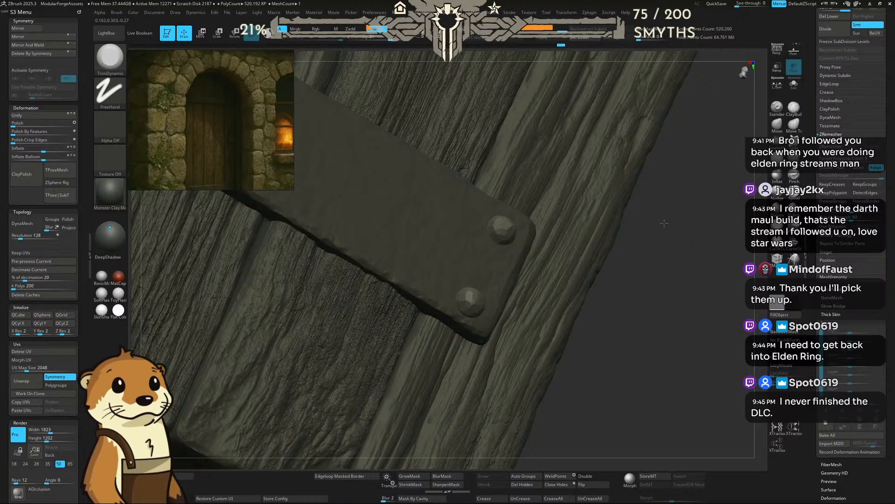
Step: Cut hammered facets into the crown and one side of the upper rivet on the notched cross band with TrimDynamic
drag(681, 247, 549, 192)
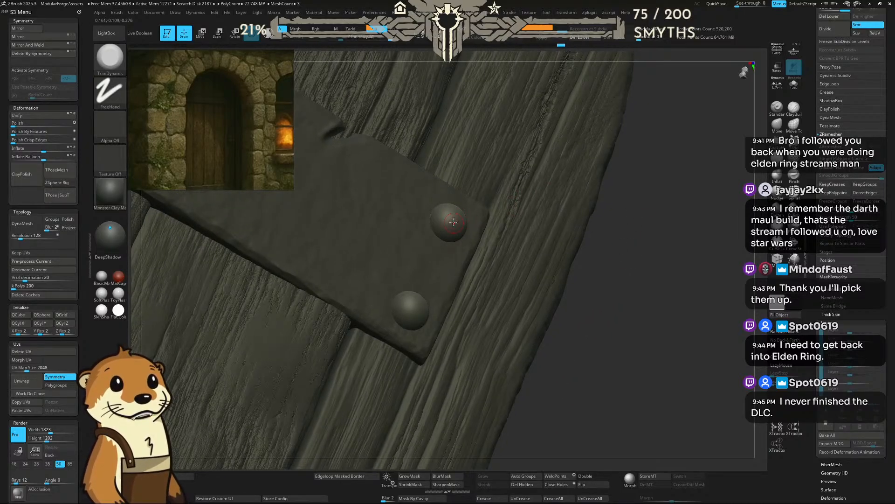
key(space)
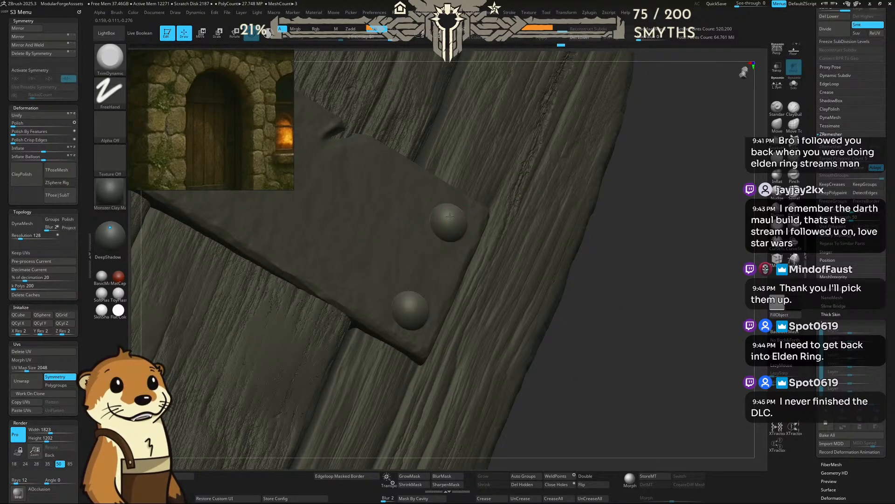
key(space)
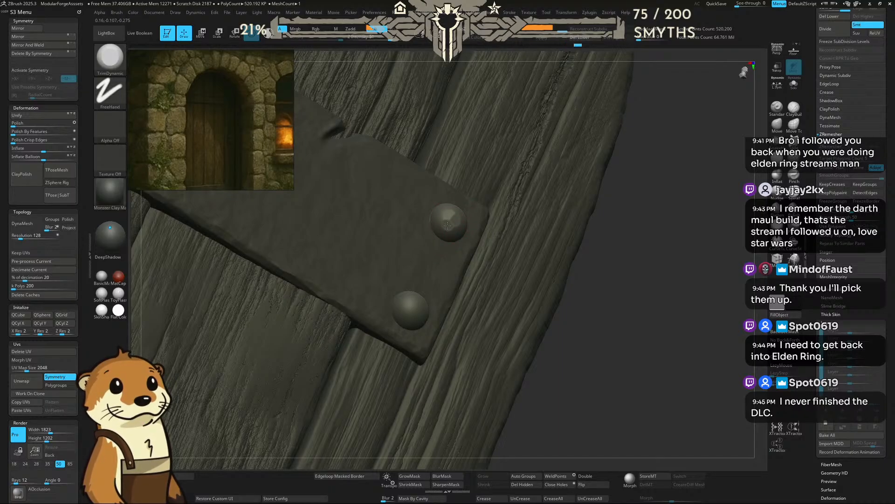
drag(637, 224, 642, 241)
alt+drag(596, 219, 595, 234)
mouse_move(441, 214)
mouse_down()
mouse_move(432, 218)
mouse_move(443, 198)
mouse_move(440, 212)
mouse_move(418, 218)
mouse_up()
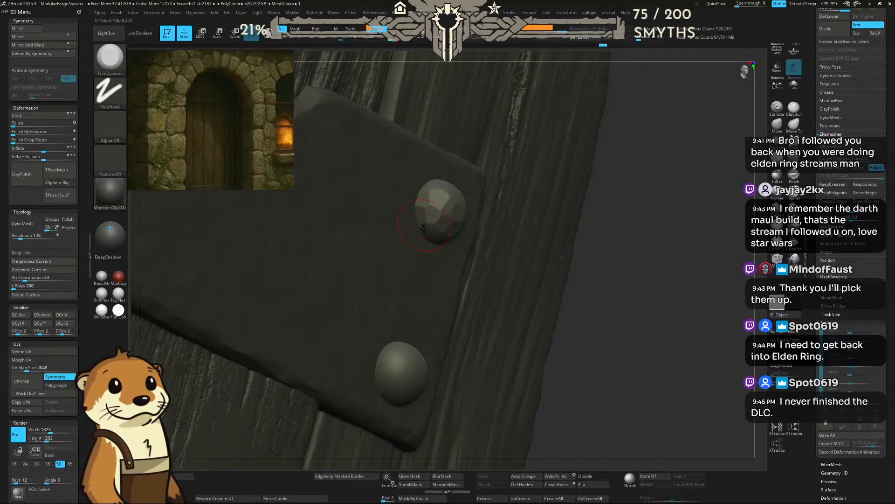
drag(621, 205, 630, 189)
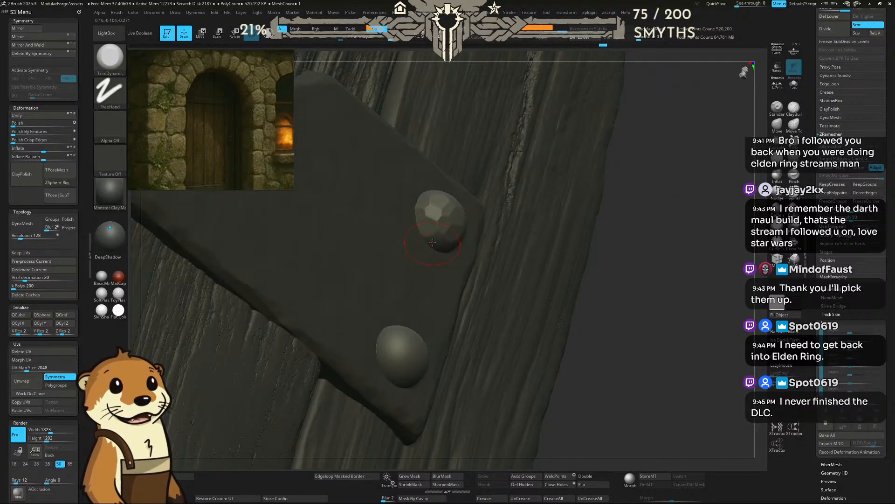
drag(436, 237, 439, 230)
Step: Continue the TrimDynamic facets around the remaining sides of the notched band's upper rivet
drag(643, 224, 589, 233)
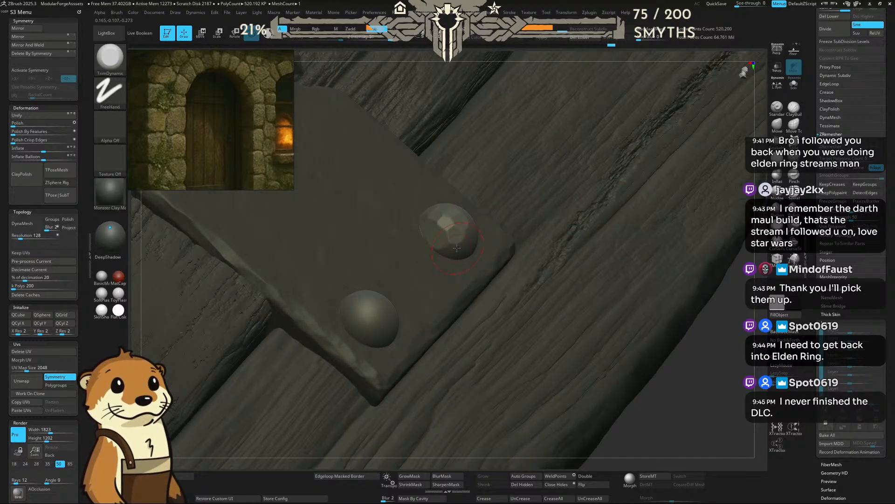
drag(462, 238, 463, 231)
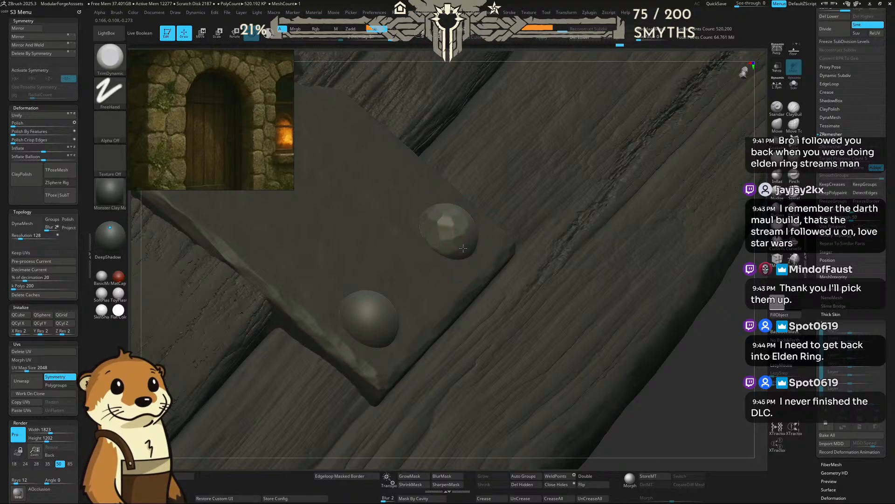
drag(462, 246, 460, 248)
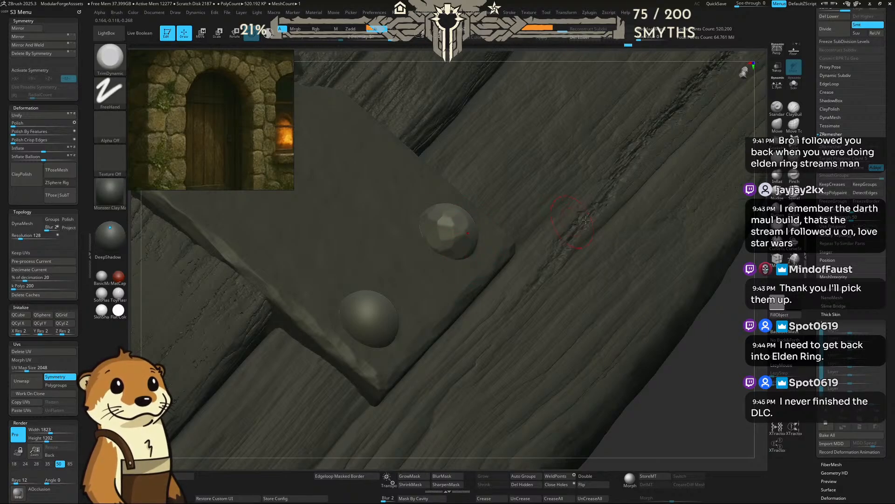
drag(713, 313, 645, 317)
mouse_move(471, 237)
mouse_down()
mouse_move(469, 256)
mouse_move(487, 249)
mouse_up()
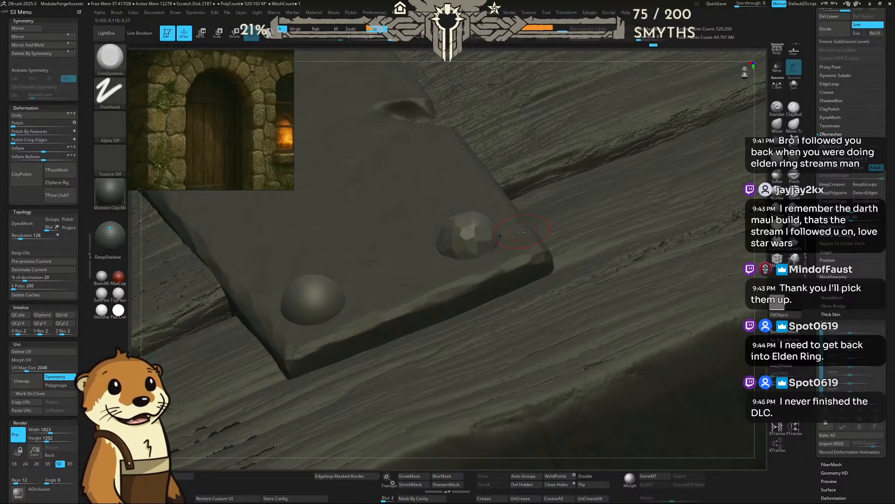
right_drag(665, 71, 596, 125)
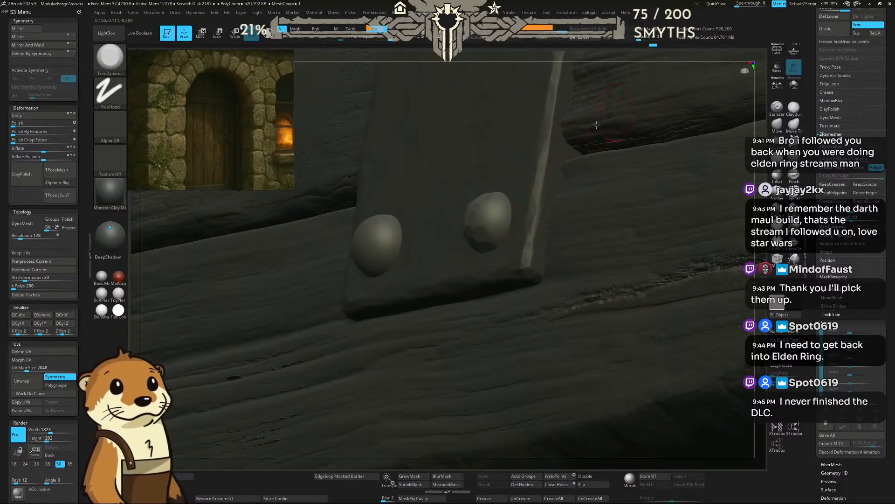
mouse_move(478, 217)
mouse_down()
mouse_move(493, 204)
mouse_move(488, 223)
mouse_move(502, 239)
mouse_move(506, 199)
mouse_up()
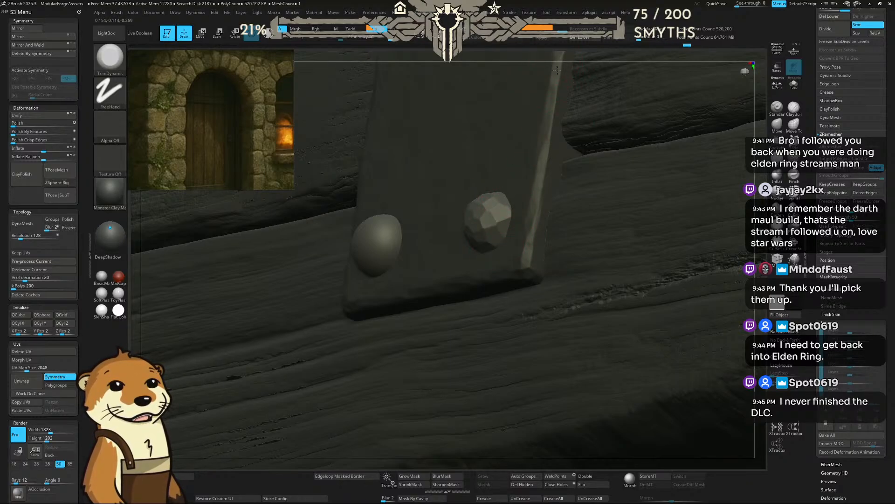
drag(567, 71, 565, 109)
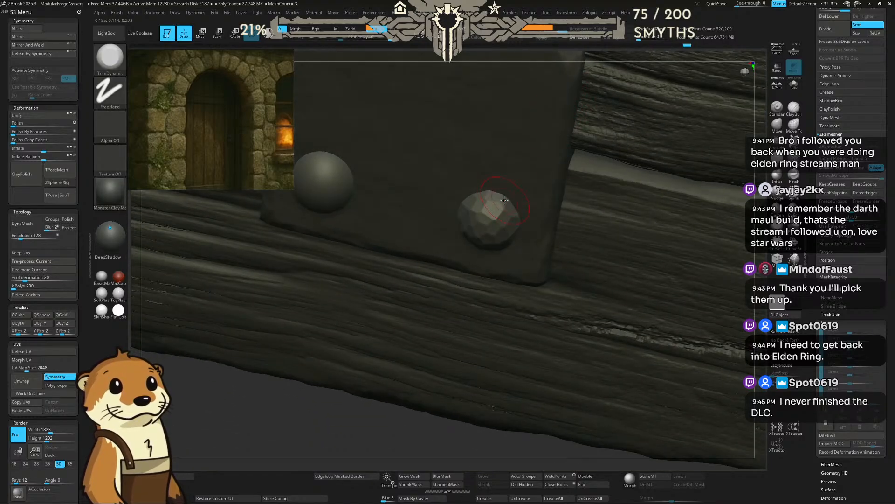
Step: Facet the crown and all sides of the notched band's lower rivet with the TrimDynamic brush
right_drag(503, 70, 444, 126)
mouse_move(399, 181)
mouse_down()
mouse_move(400, 167)
mouse_move(388, 173)
mouse_move(391, 157)
mouse_move(413, 178)
mouse_move(420, 157)
mouse_up()
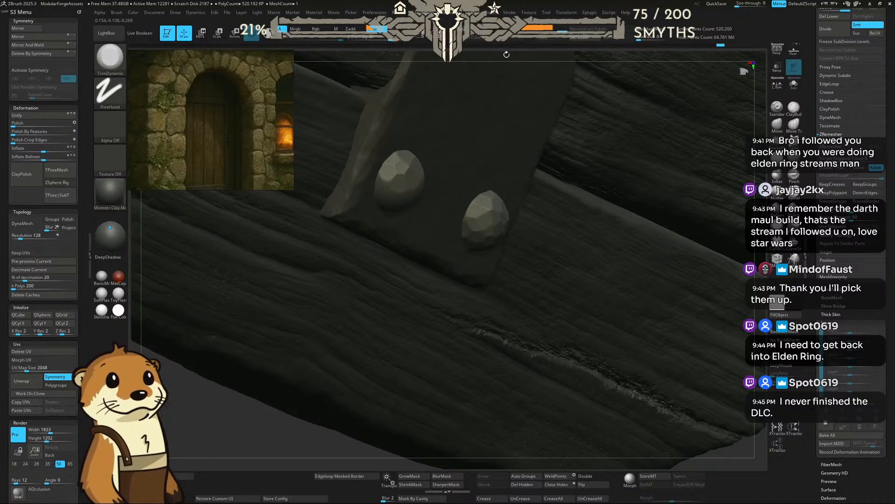
drag(507, 55, 485, 56)
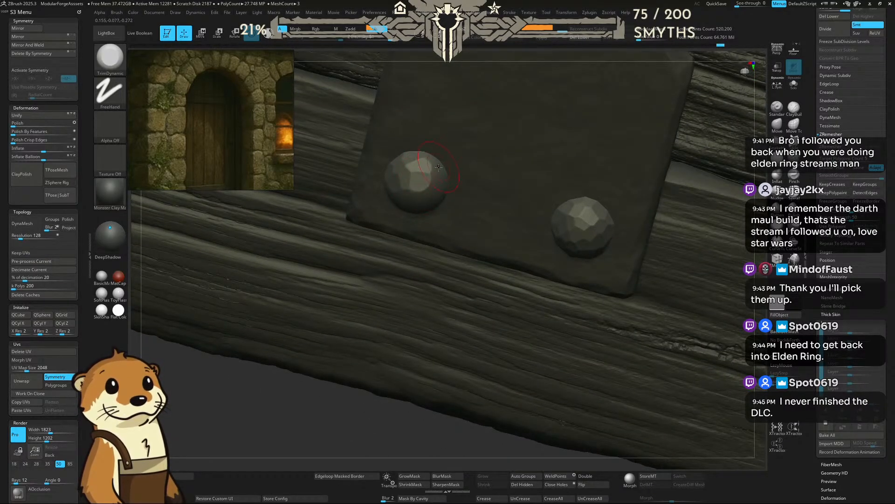
mouse_move(439, 167)
mouse_down()
mouse_move(435, 175)
mouse_move(432, 161)
mouse_move(443, 183)
mouse_move(433, 188)
mouse_up()
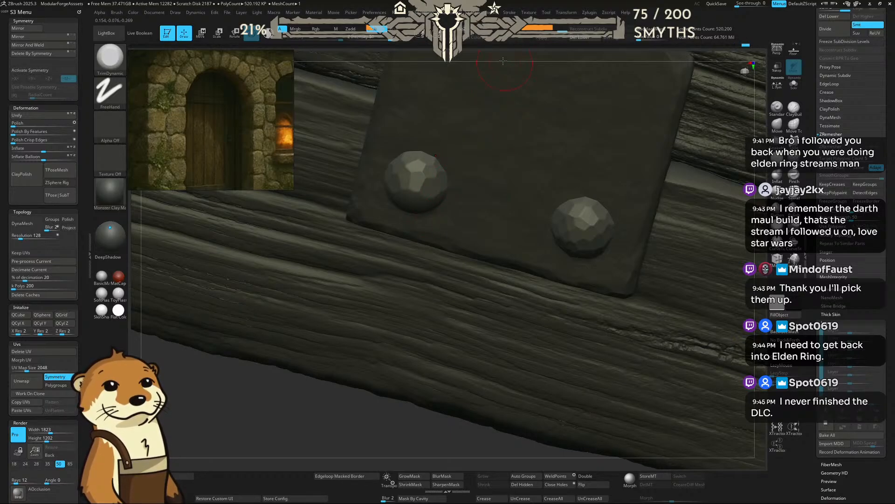
drag(503, 60, 500, 29)
mouse_move(416, 191)
mouse_down()
mouse_move(436, 198)
mouse_move(400, 194)
mouse_move(413, 209)
mouse_up()
drag(486, 57, 447, 42)
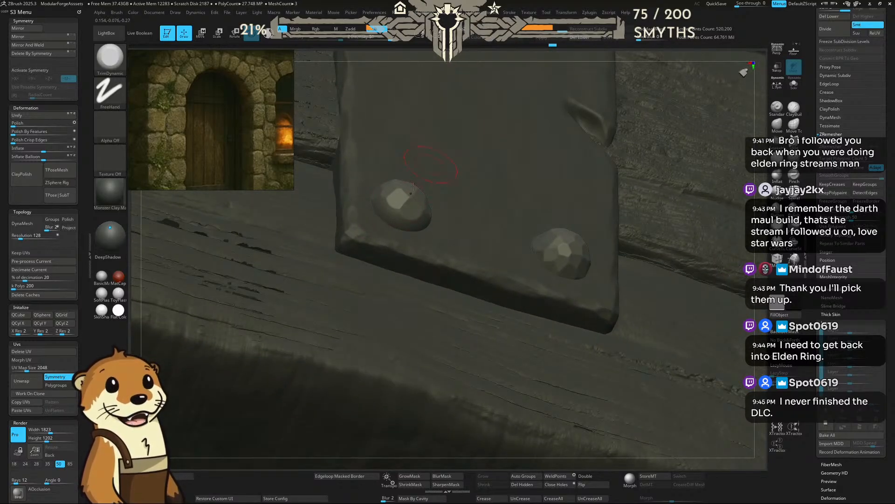
mouse_move(396, 210)
mouse_down()
mouse_move(404, 208)
mouse_move(375, 202)
mouse_move(403, 224)
mouse_move(425, 215)
mouse_move(412, 228)
mouse_up()
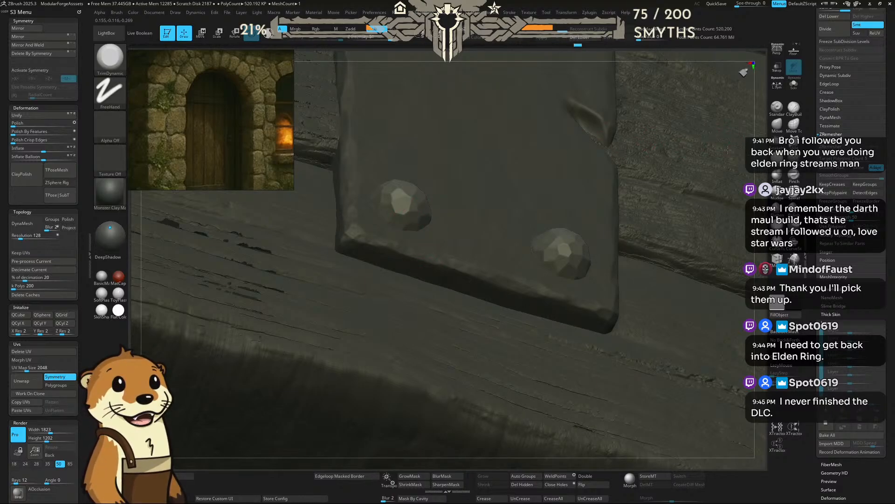
Step: Switch to the MoveInfiniteDepth brush and view the door edge-on to examine how far the rivets protrude
right_drag(741, 140, 629, 130)
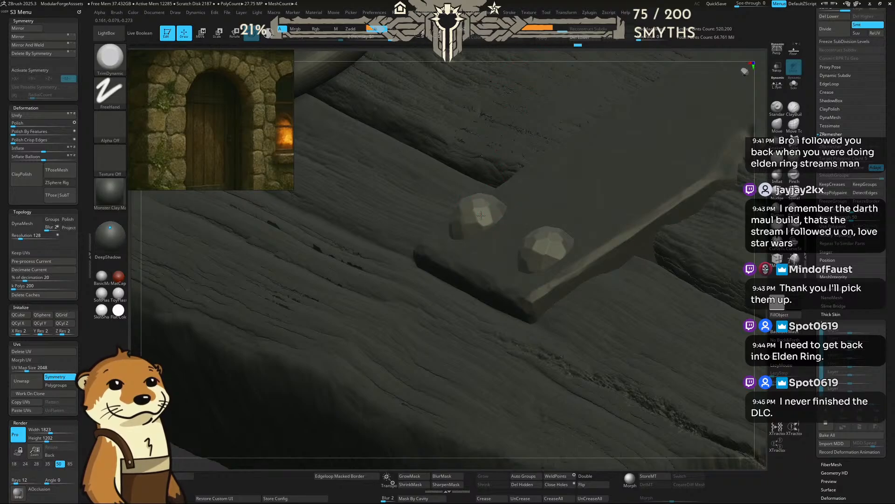
mouse_move(512, 60)
ctrl+right_down()
mouse_move(401, 93)
mouse_move(334, 296)
mouse_move(358, 300)
ctrl+right_up()
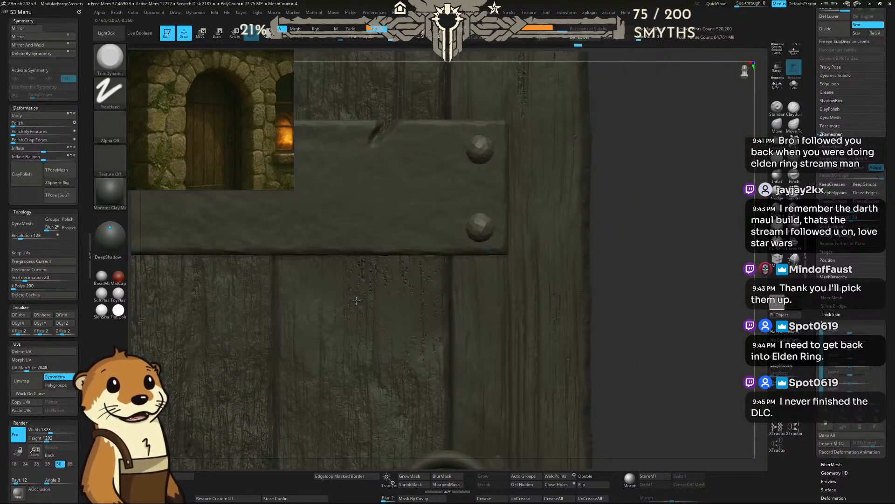
right_drag(616, 147, 542, 138)
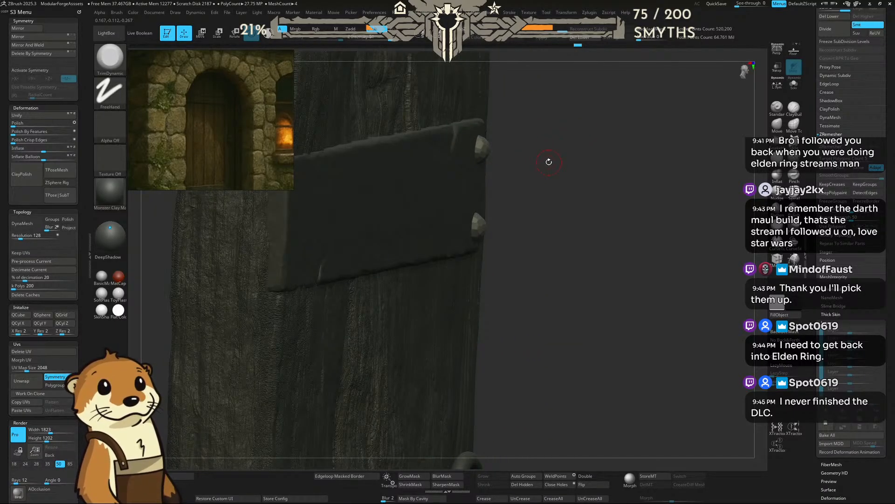
mouse_move(593, 154)
right_down()
mouse_move(582, 175)
mouse_move(576, 155)
mouse_move(557, 154)
right_up()
key(space)
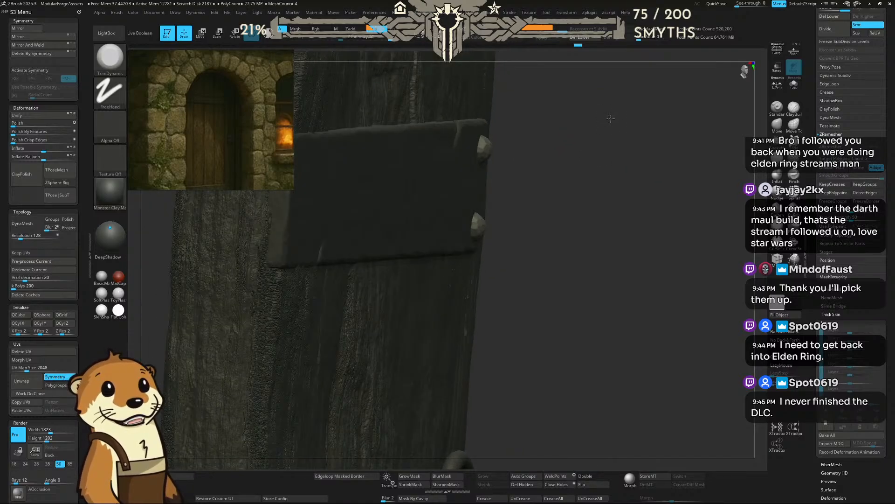
key(b)
key(m)
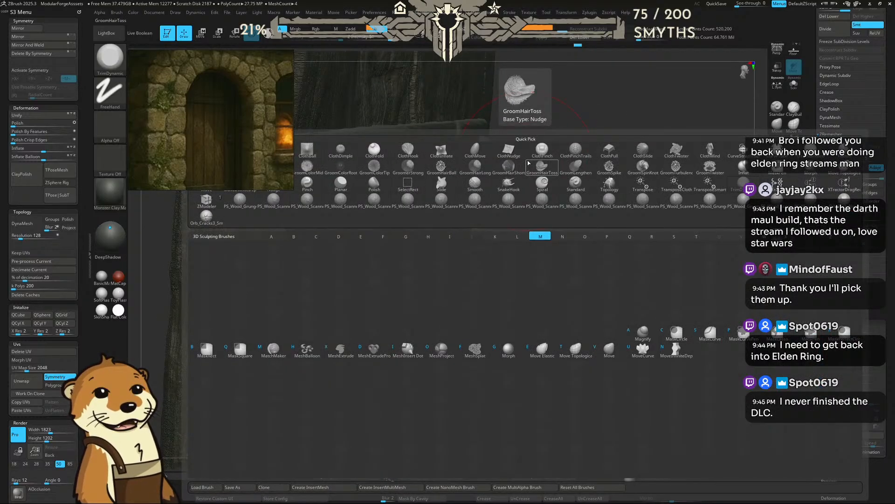
key(n)
right_drag(606, 164, 506, 157)
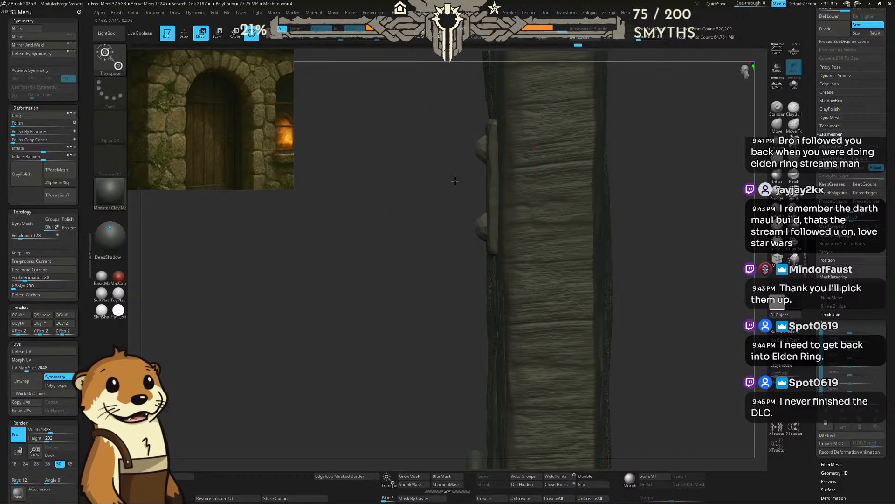
Step: Make the rivets the active subtool and flatten them all along their depth with the gizmo
key(w)
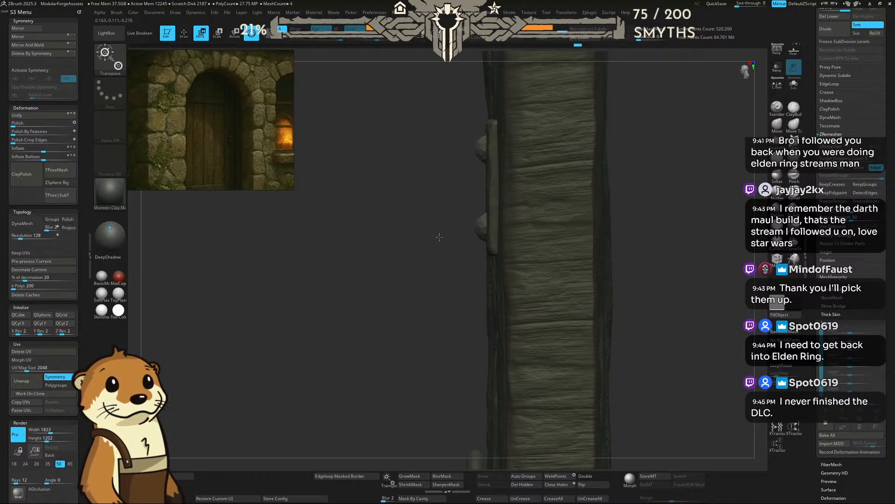
drag(440, 237, 402, 237)
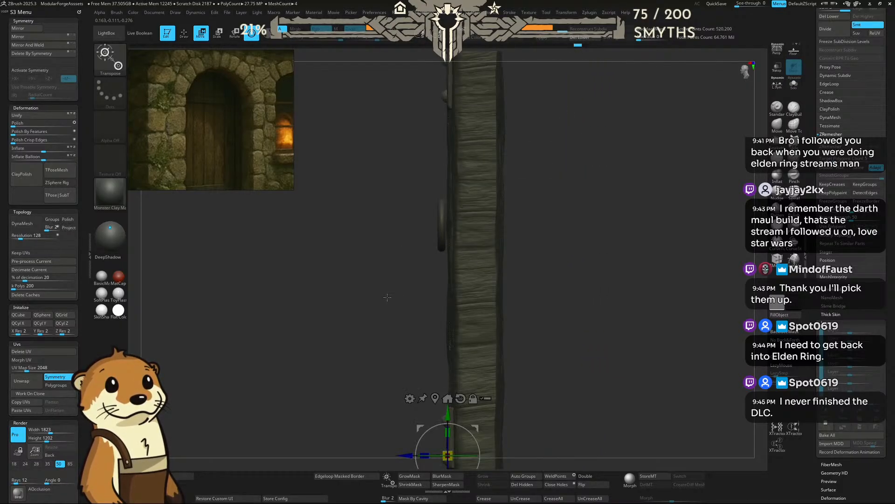
alt+click(470, 232)
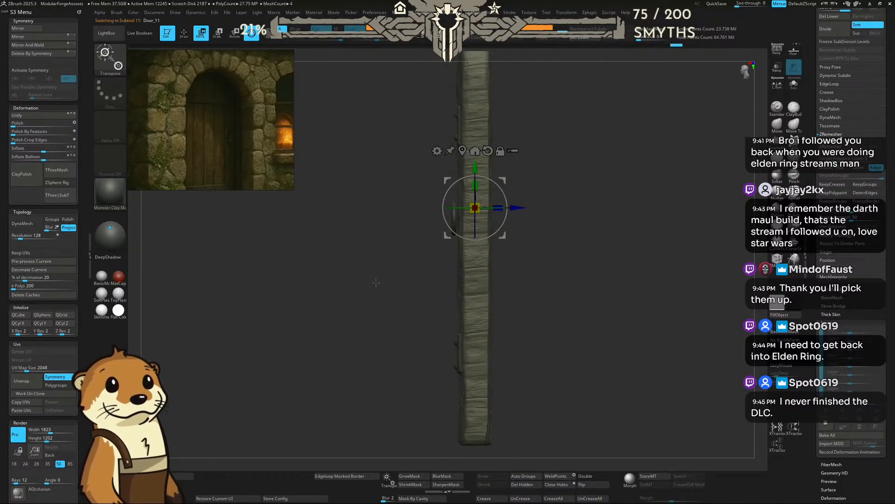
alt+click(456, 340)
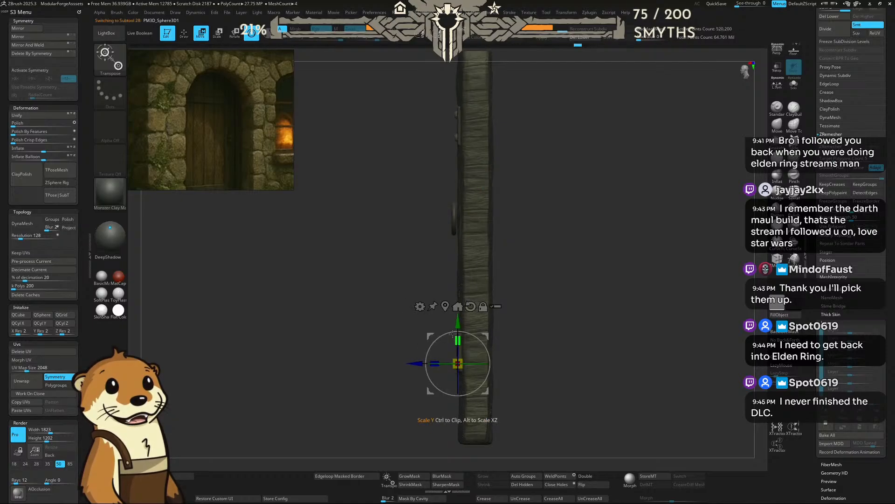
click(446, 307)
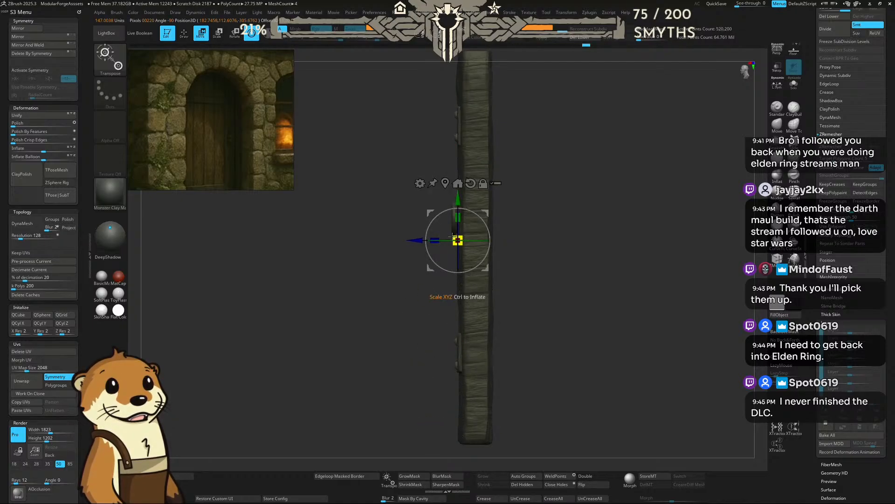
drag(437, 239, 485, 235)
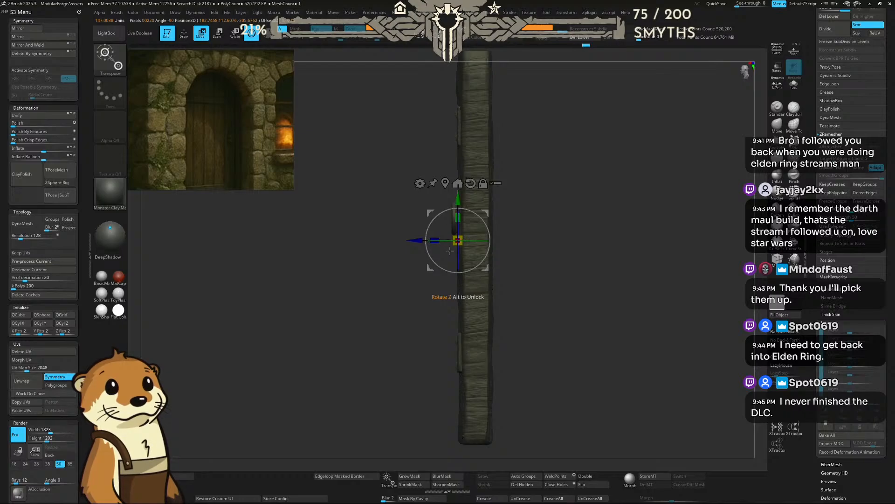
drag(417, 241, 416, 240)
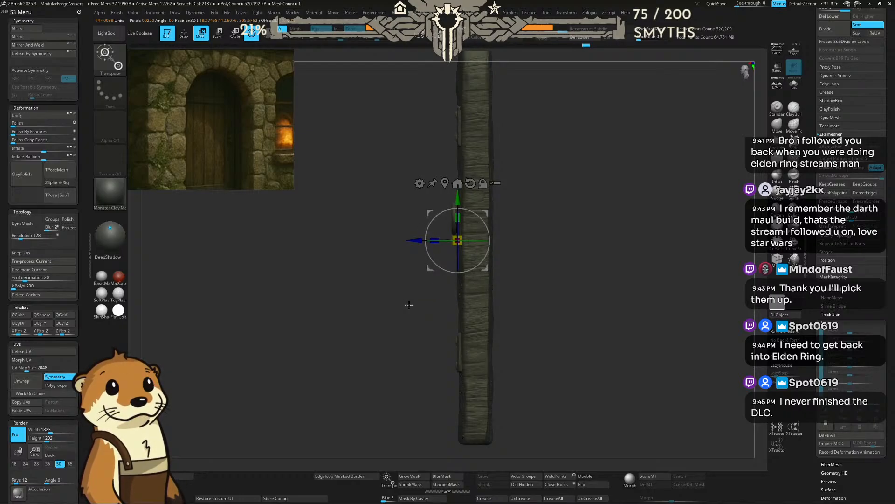
Step: Shift the flattened rivets slightly outward from the cross bands, and return to sculpting mode
alt+drag(406, 310, 441, 326)
drag(441, 279, 590, 204)
alt+drag(602, 91, 512, 223)
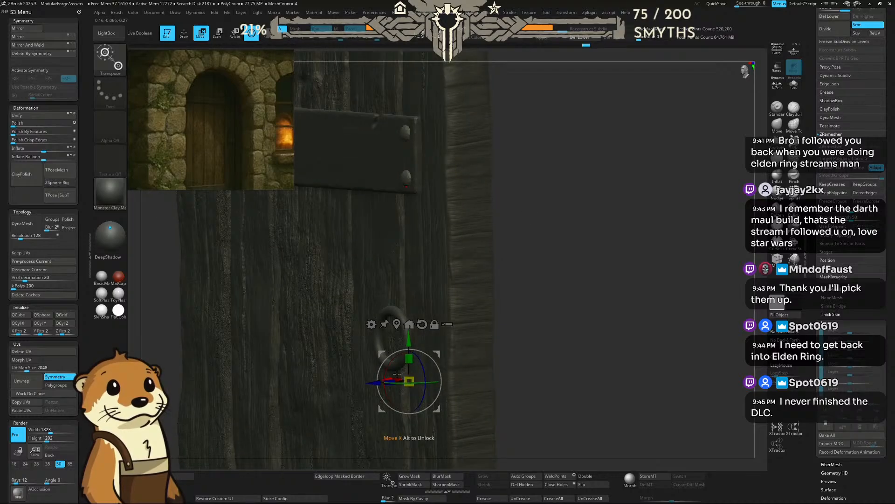
drag(393, 380, 374, 382)
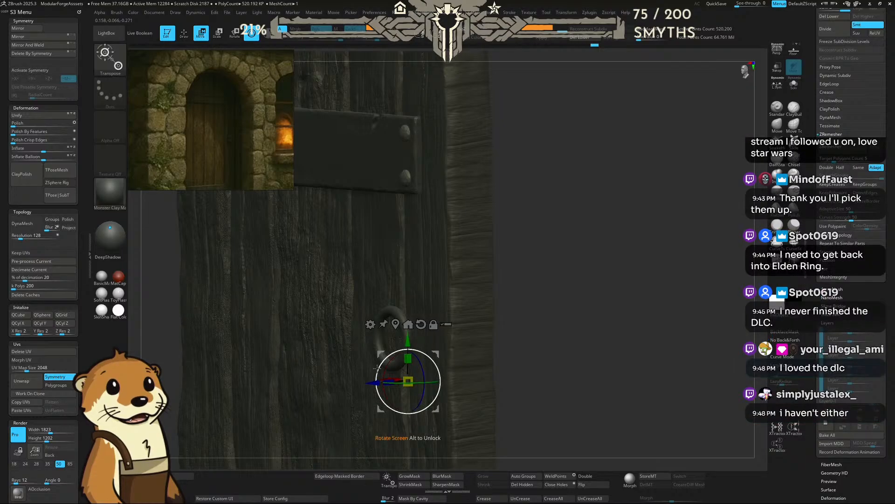
drag(549, 251, 580, 235)
key(q)
drag(538, 202, 563, 216)
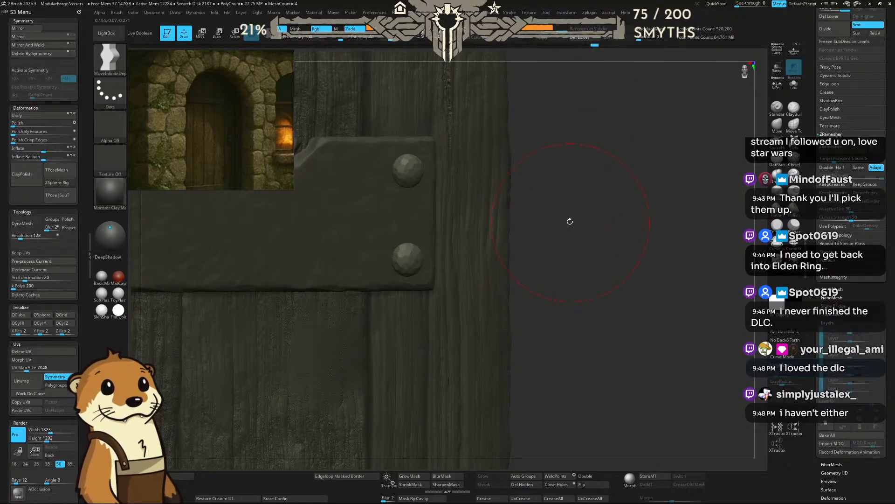
Step: Add pitted surface noise to the upper band's upper rivet with the Orb_Rock_Noise brush
key(b)
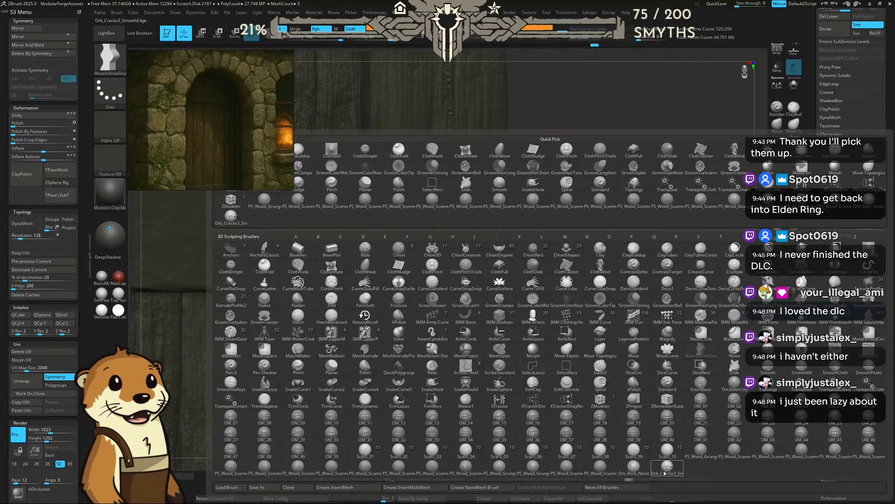
click(634, 465)
key(space)
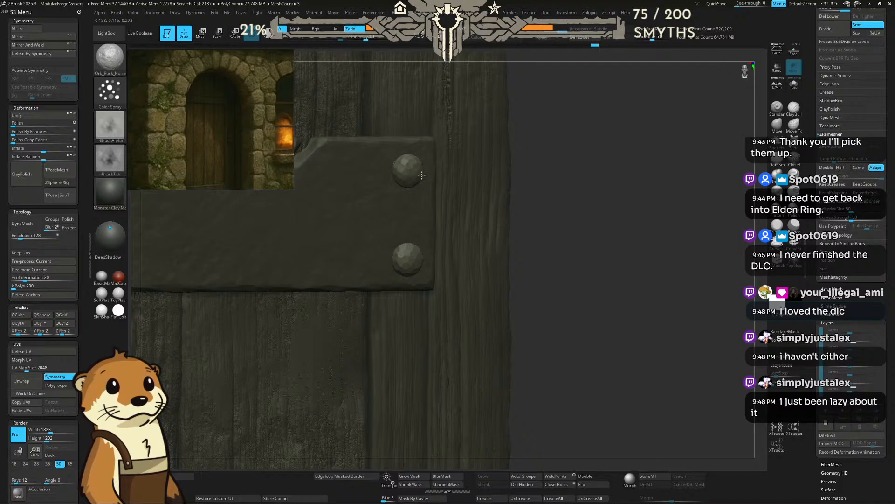
mouse_move(542, 156)
alt+mouse_down()
mouse_move(568, 192)
mouse_move(573, 252)
alt+mouse_up()
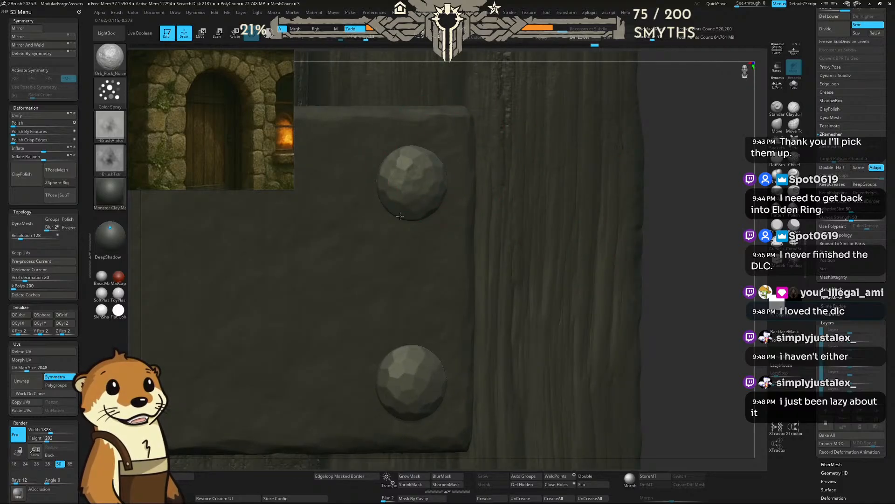
drag(404, 196, 437, 208)
drag(679, 147, 639, 148)
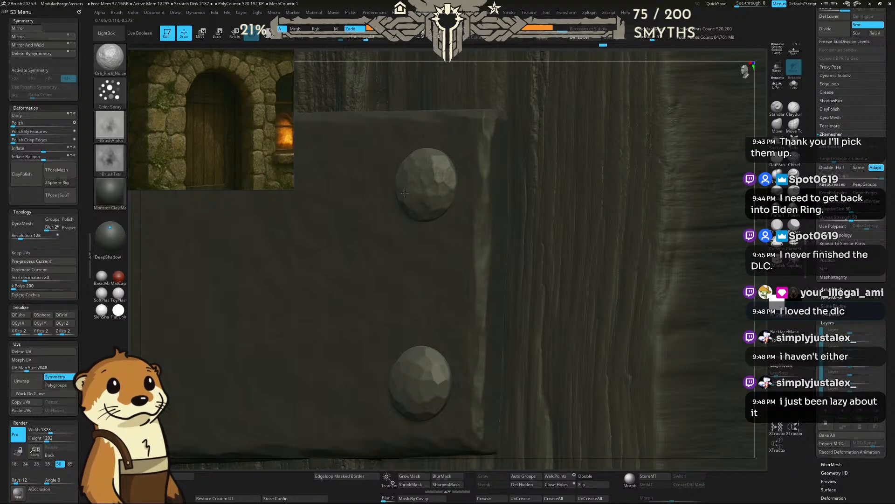
drag(405, 193, 435, 204)
drag(606, 161, 648, 180)
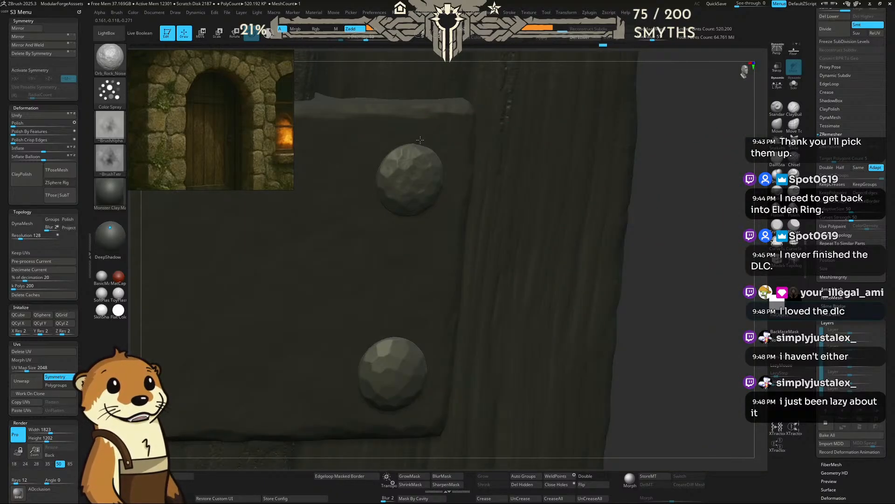
Step: Texture the upper band's lower rivet with Orb_Rock_Noise strokes from several angles
drag(687, 230, 635, 241)
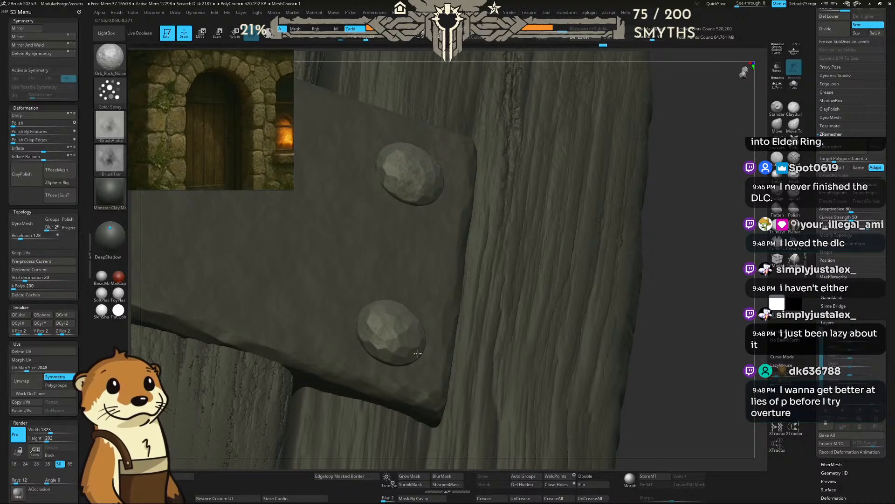
drag(713, 246, 592, 254)
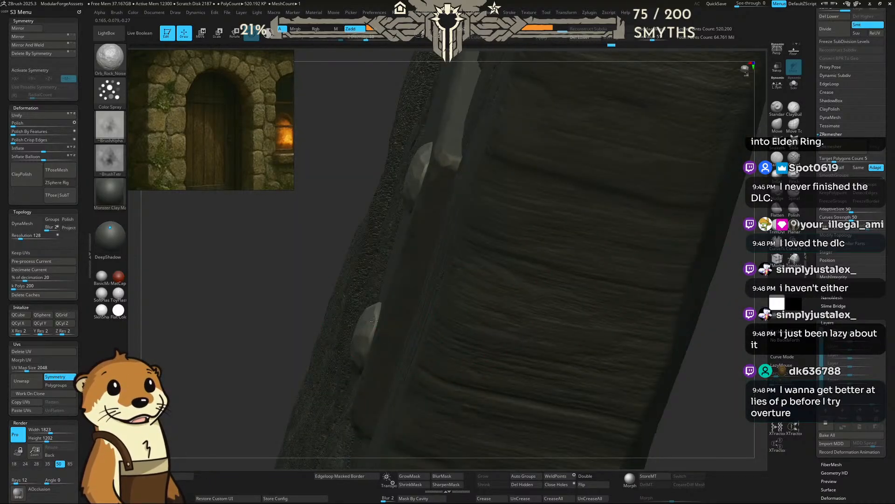
drag(323, 226, 343, 263)
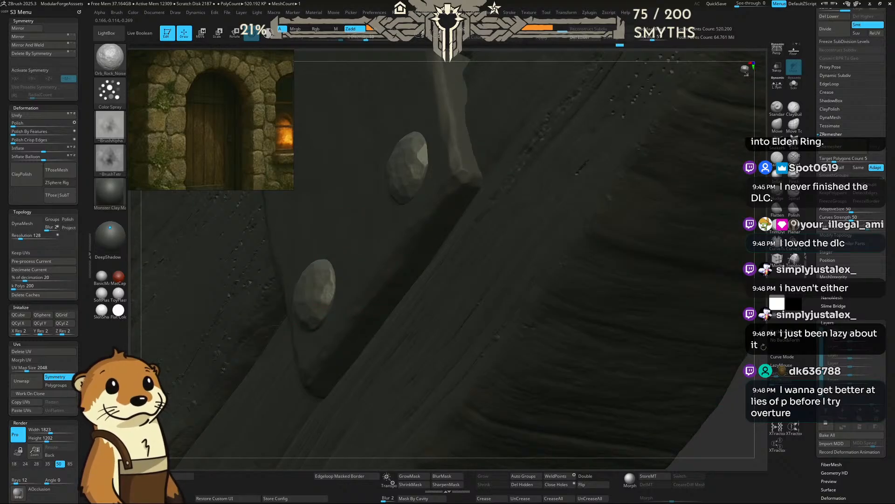
drag(759, 343, 655, 331)
drag(673, 435, 331, 284)
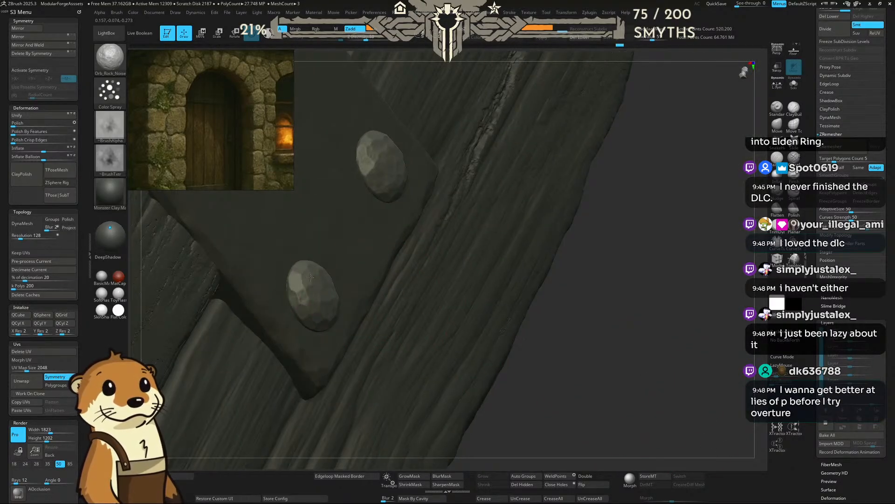
Step: Apply the Orb_Rock_Noise texture to both rivets on the lower cross band, covering their different sides
drag(672, 353, 455, 271)
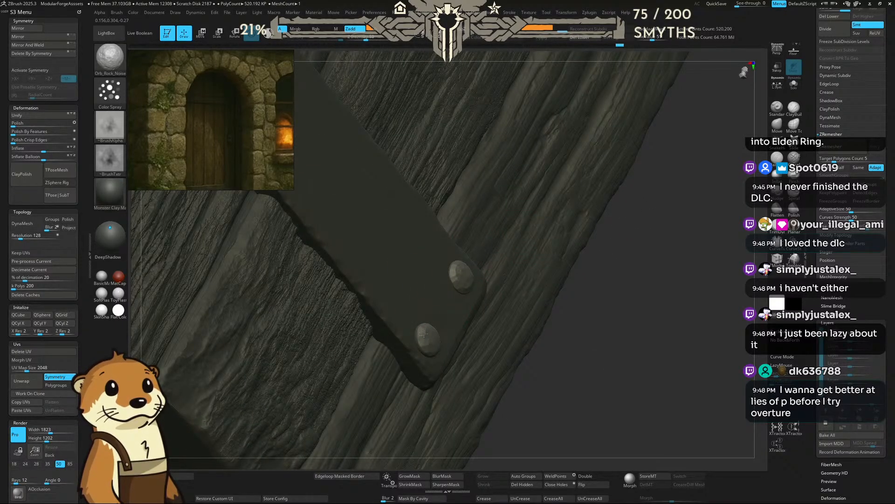
drag(636, 337, 568, 340)
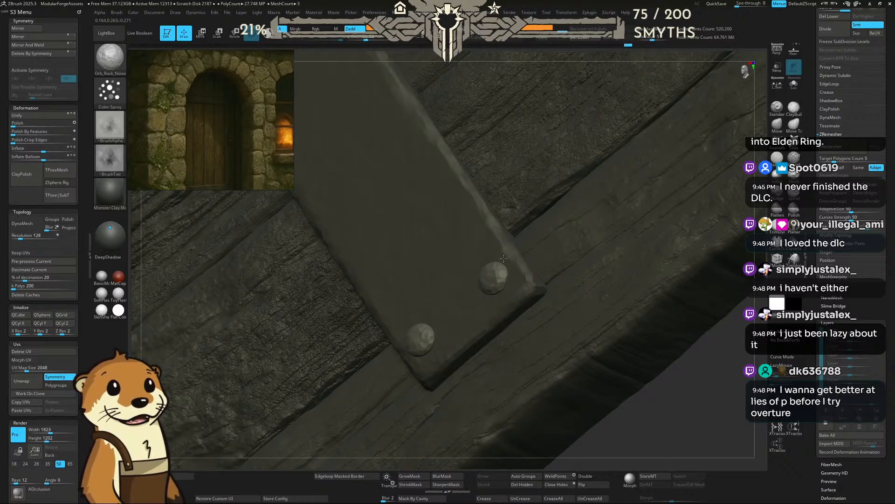
drag(670, 396, 656, 420)
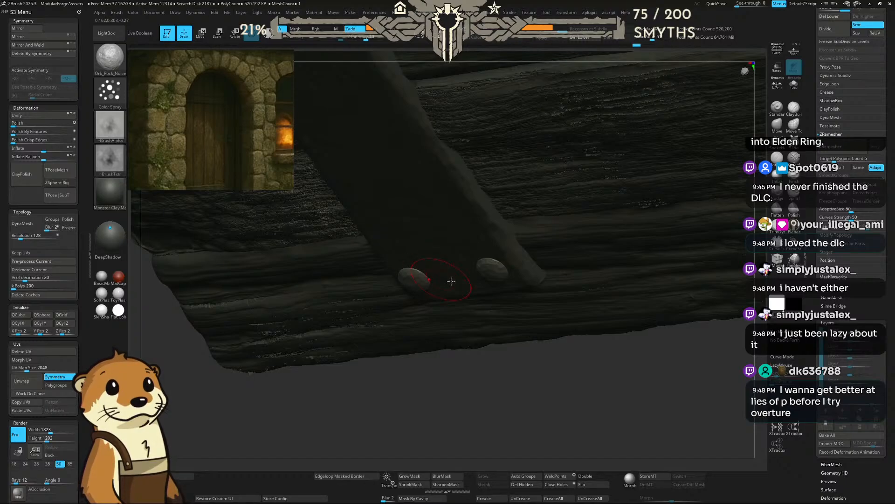
drag(514, 410, 503, 343)
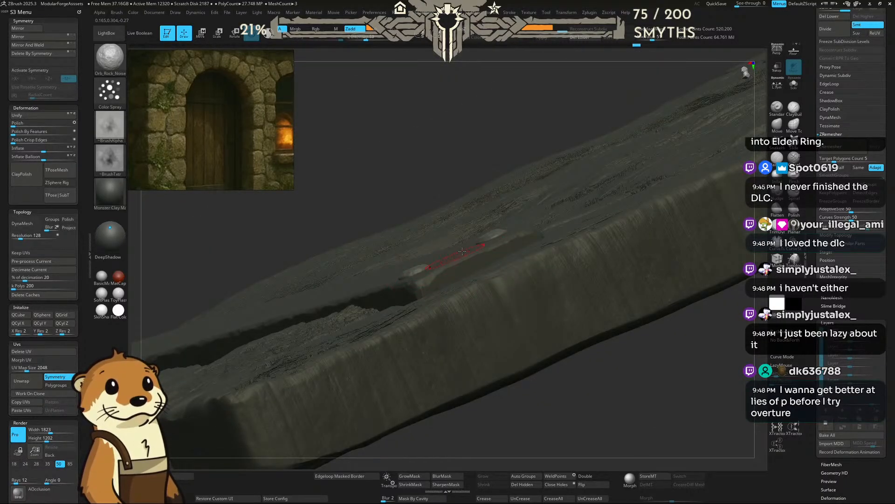
drag(617, 346, 621, 377)
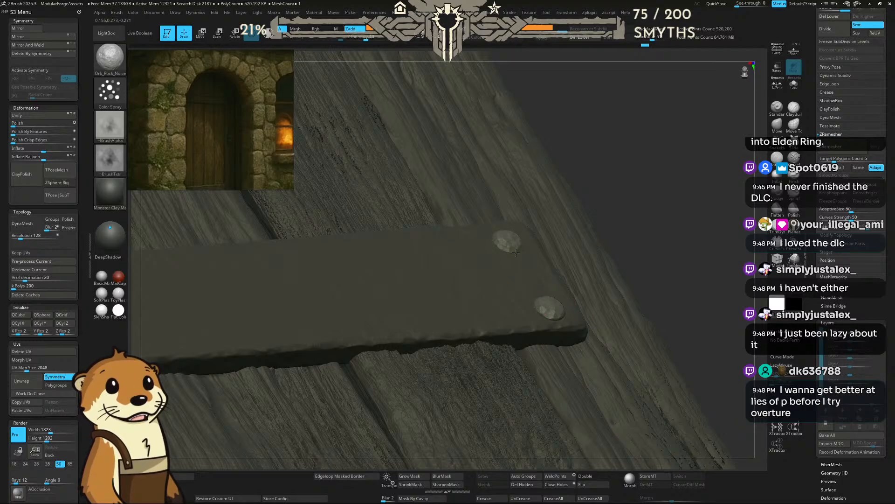
Step: Isolate the lower band's lower rivet with an inverted mask and move it slightly up, away from the band's edge
drag(655, 222, 579, 243)
ctrl+drag(483, 274, 531, 317)
ctrl+click(622, 264)
key(w)
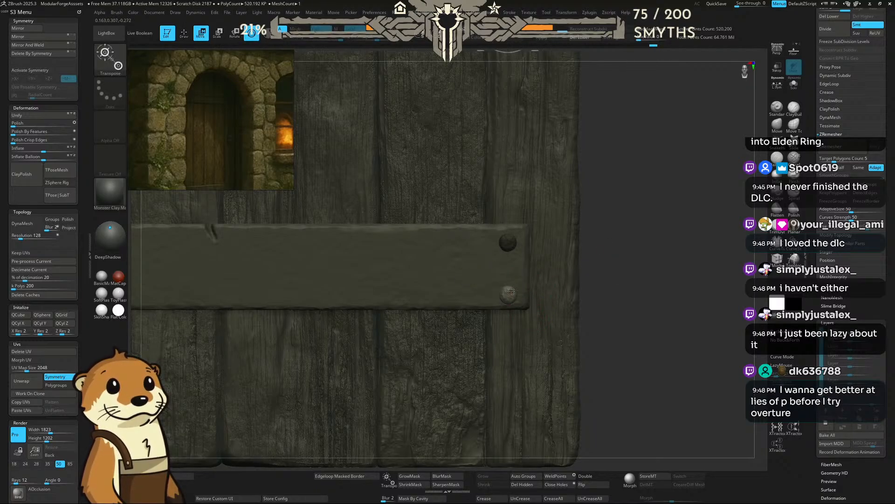
click(511, 291)
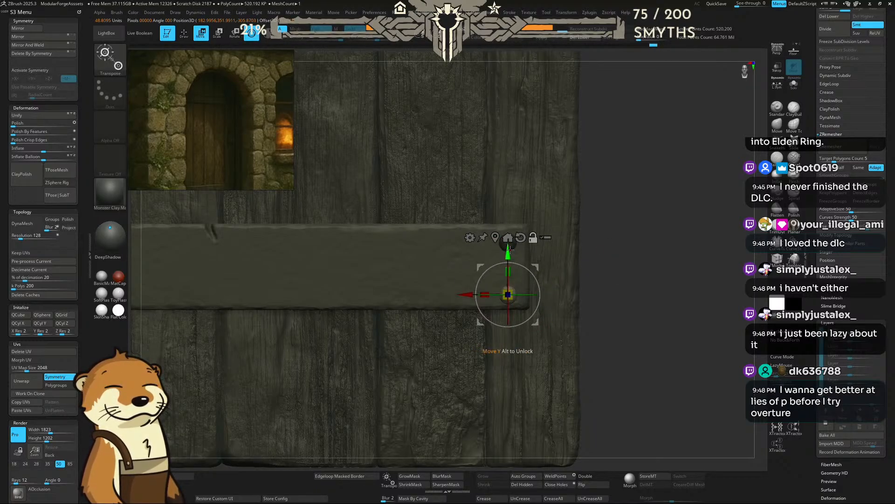
drag(509, 249, 508, 245)
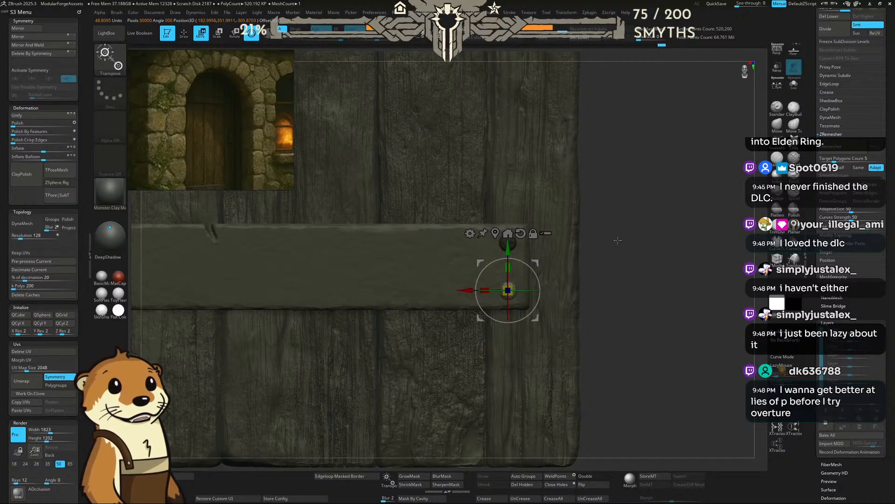
key(q)
Step: Activate the cross band's subtool and build up a raised rim around the lower rivet using ClayBuildup with a reduced draw size
alt+click(522, 275)
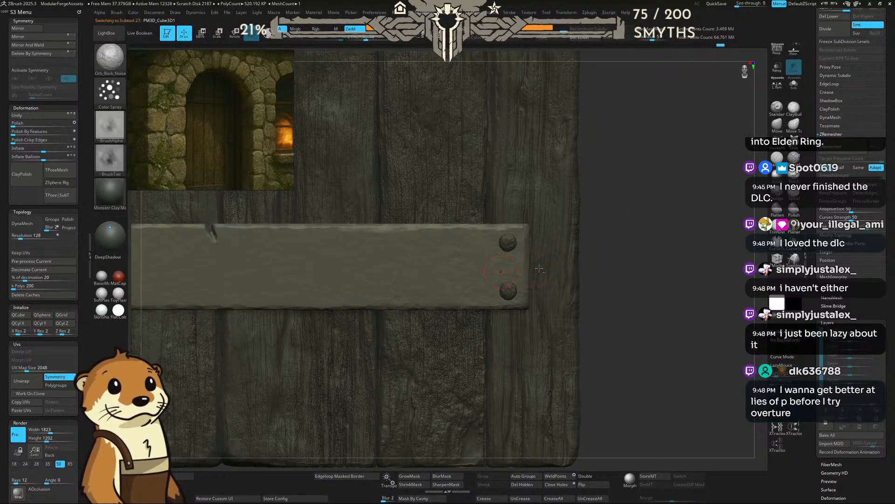
ctrl+right_drag(609, 259, 635, 323)
drag(700, 254, 705, 228)
key(b)
key(c)
key(b)
right_click(528, 258)
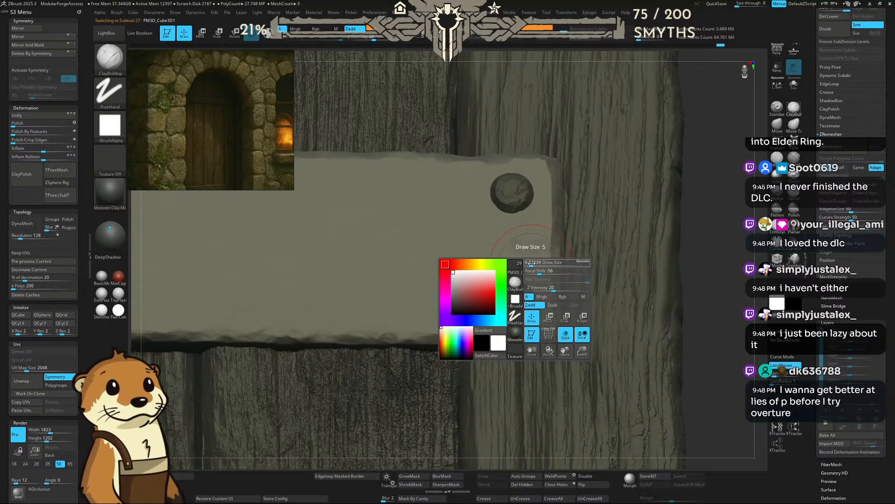
drag(543, 250, 517, 250)
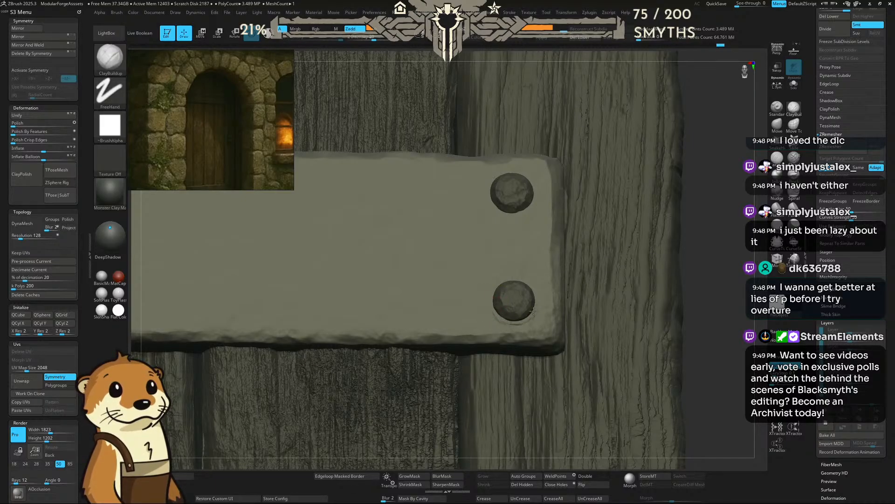
drag(727, 252, 704, 278)
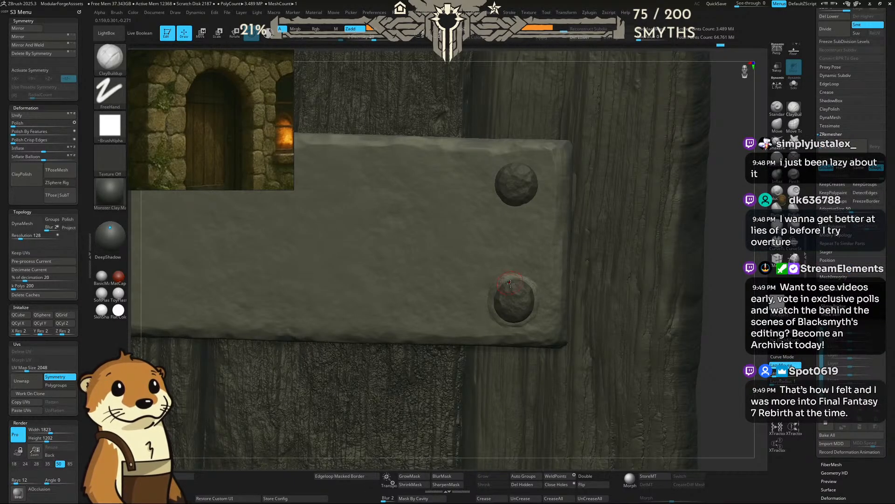
Step: Flatten the raised rim around the lower rivet with TrimDynamic at a smaller draw size
key(b)
key(t)
key(d)
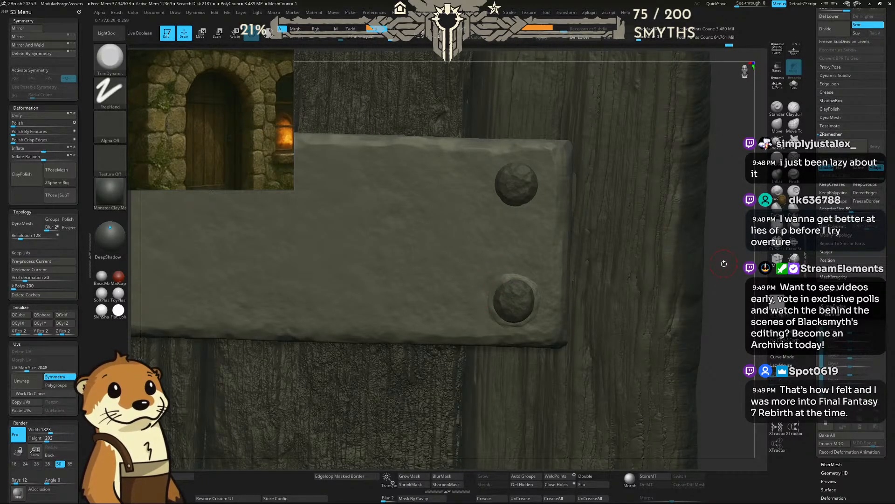
alt+drag(723, 264, 766, 294)
key(space)
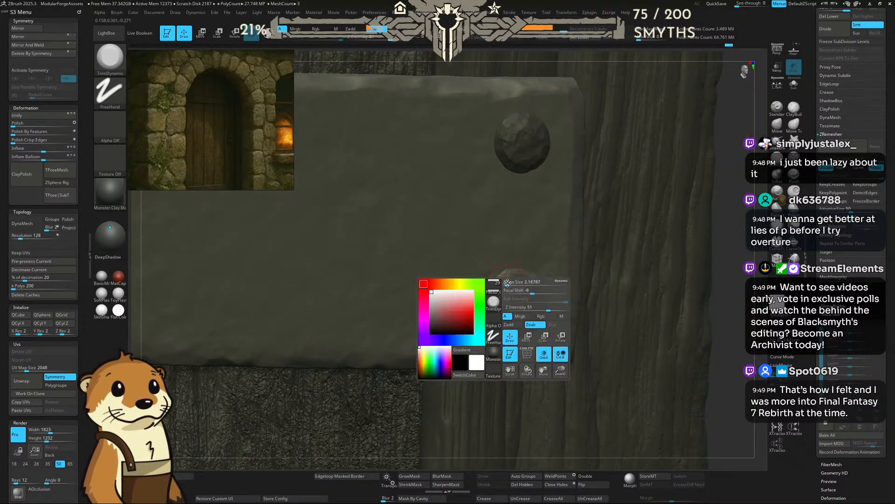
drag(520, 283, 511, 282)
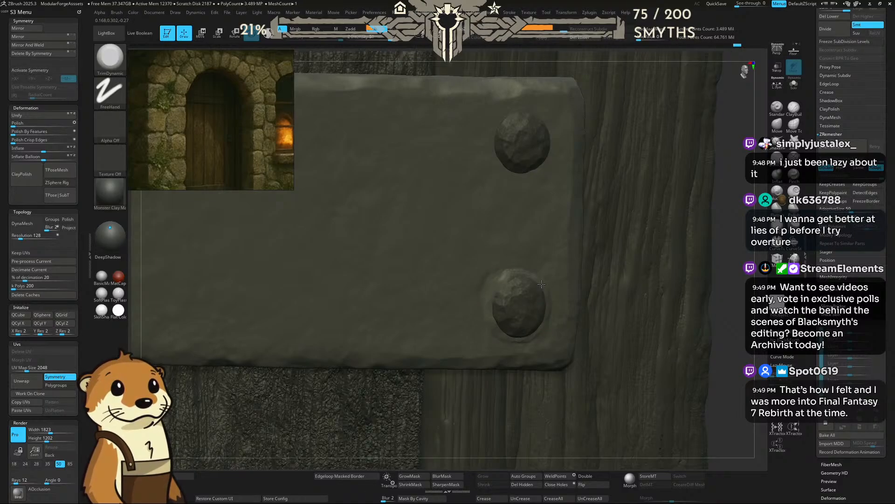
Step: Rework the band surface around the lower rivet's base with small ClayBuildup strokes from two viewing angles
drag(761, 249, 736, 241)
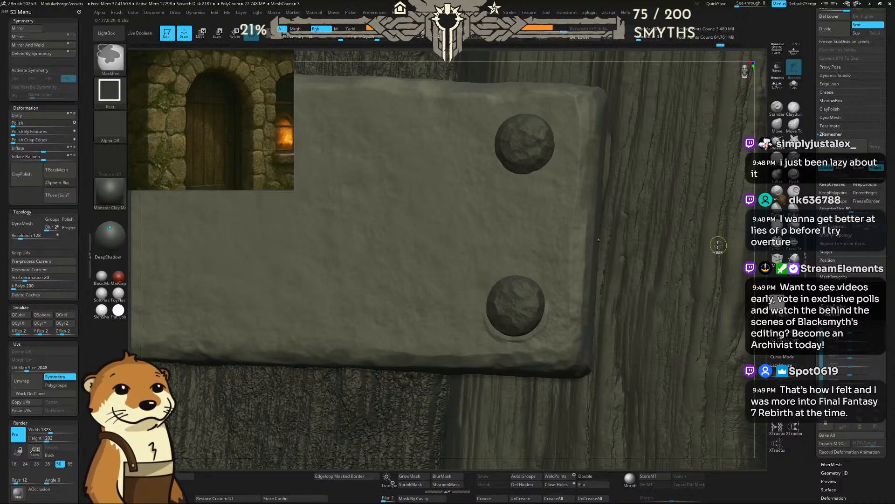
key(b)
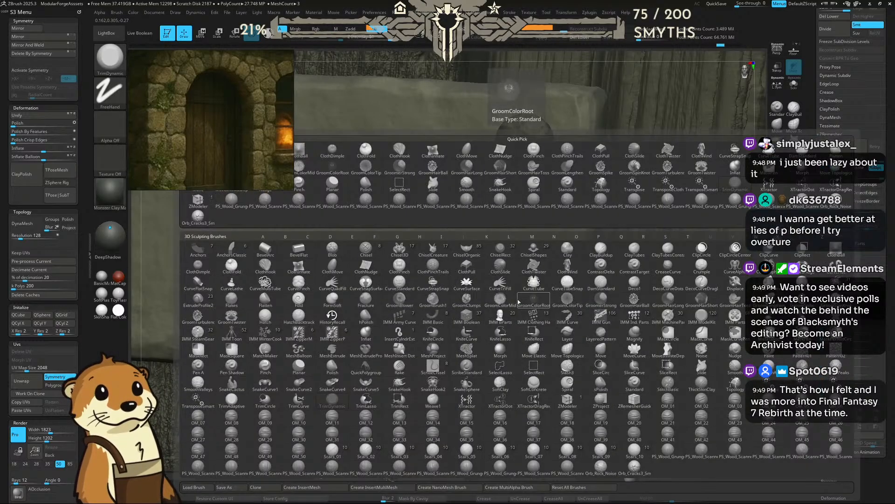
key(c)
key(b)
key(space)
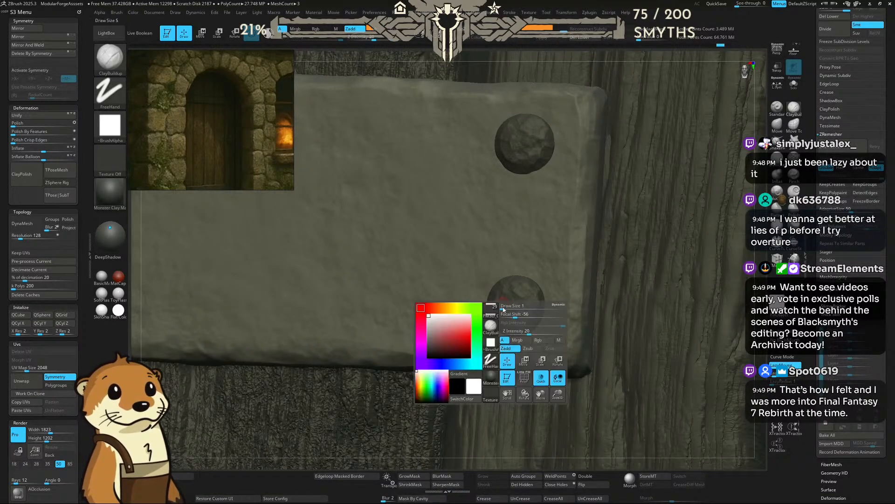
drag(498, 306, 502, 306)
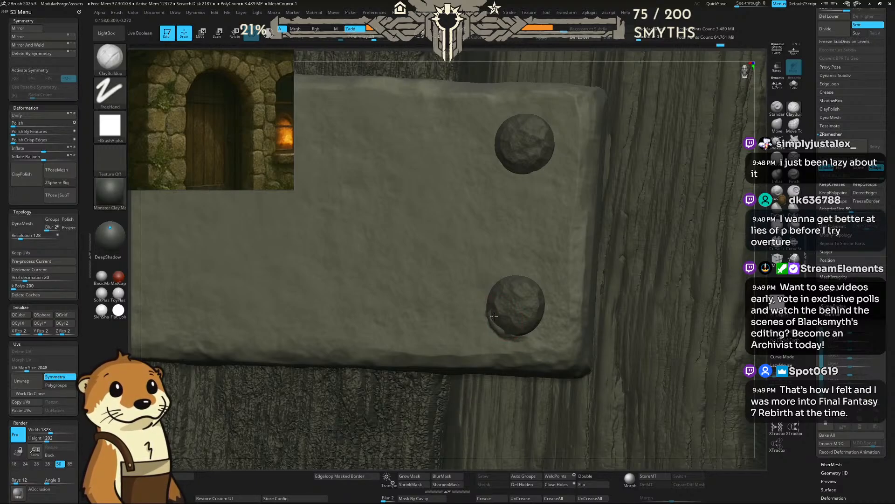
mouse_move(492, 315)
mouse_down()
mouse_move(507, 331)
mouse_move(529, 327)
mouse_up()
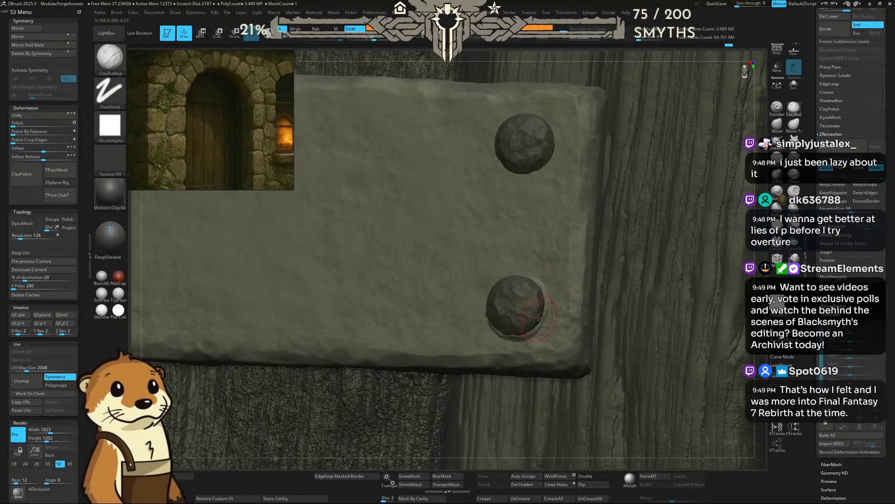
drag(728, 296, 761, 298)
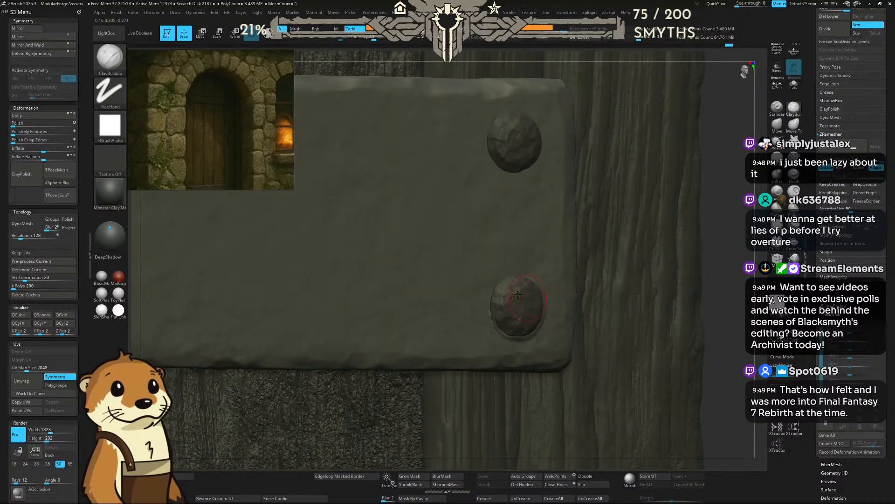
drag(494, 310, 493, 303)
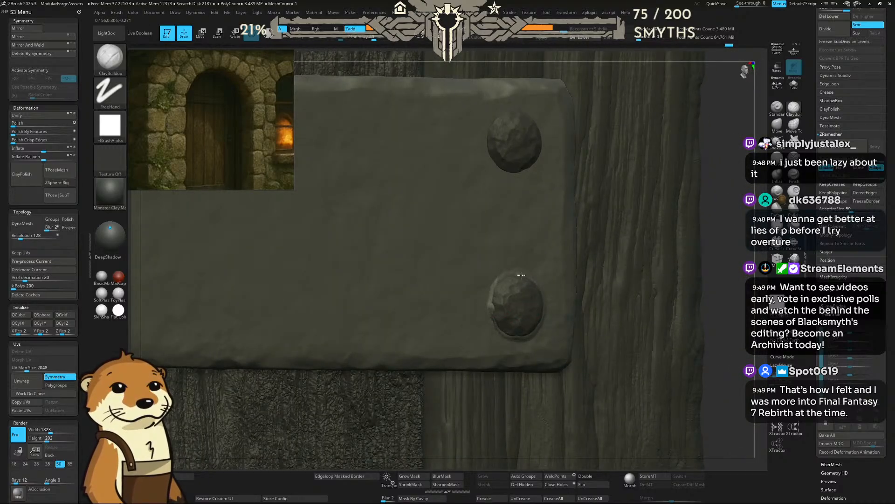
drag(536, 284, 513, 283)
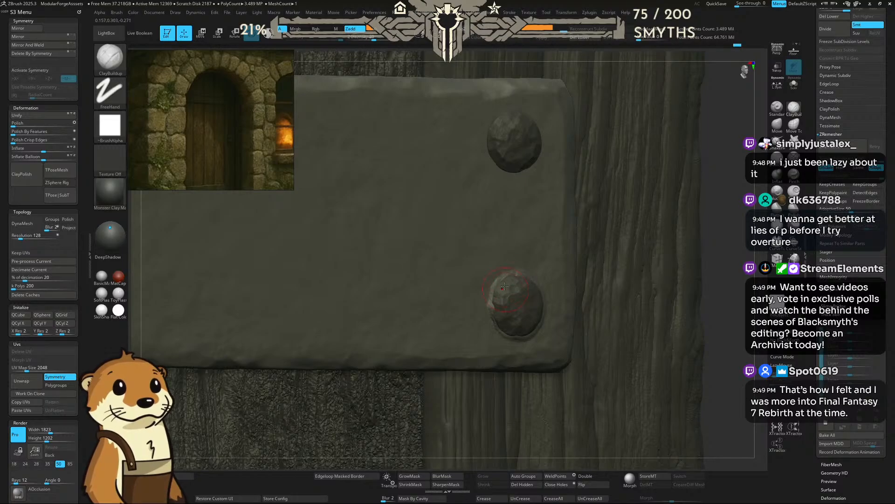
Step: Try a ClayBuildup recess around the upper rivet's base and undo the recesses around both rivets
mouse_move(751, 280)
mouse_down()
mouse_move(747, 269)
mouse_move(659, 247)
mouse_move(667, 384)
mouse_up()
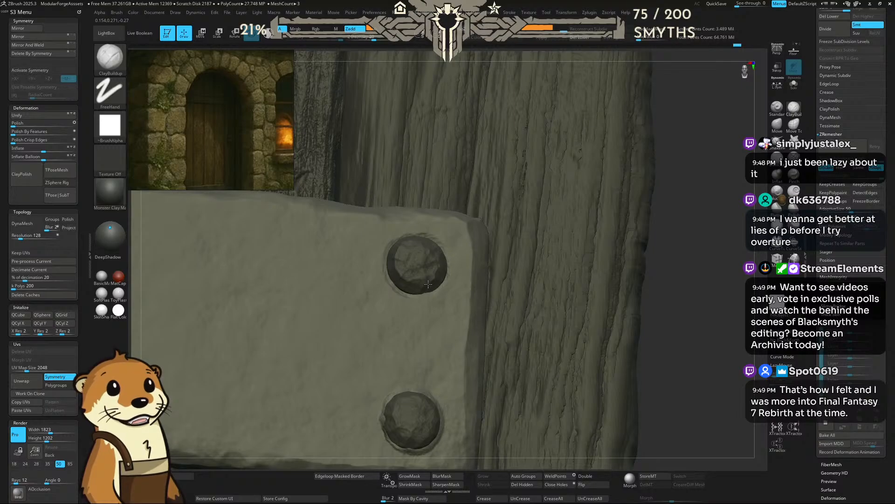
drag(708, 229, 697, 240)
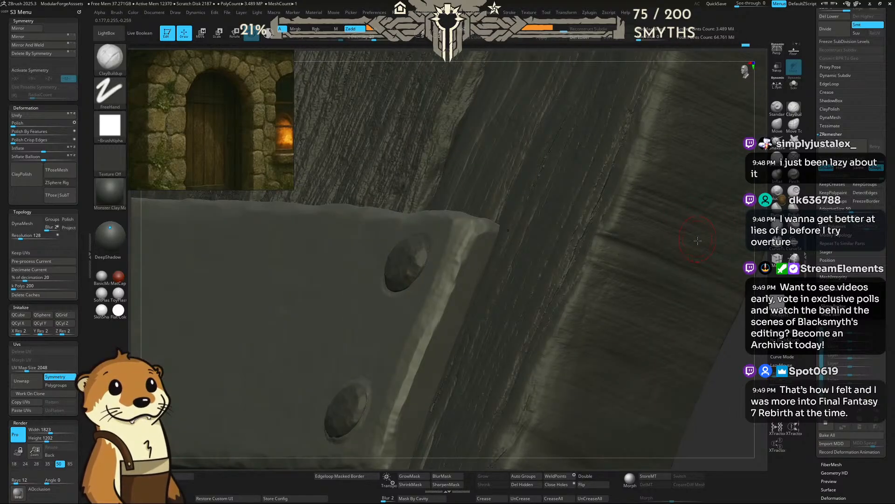
key(ctrl)
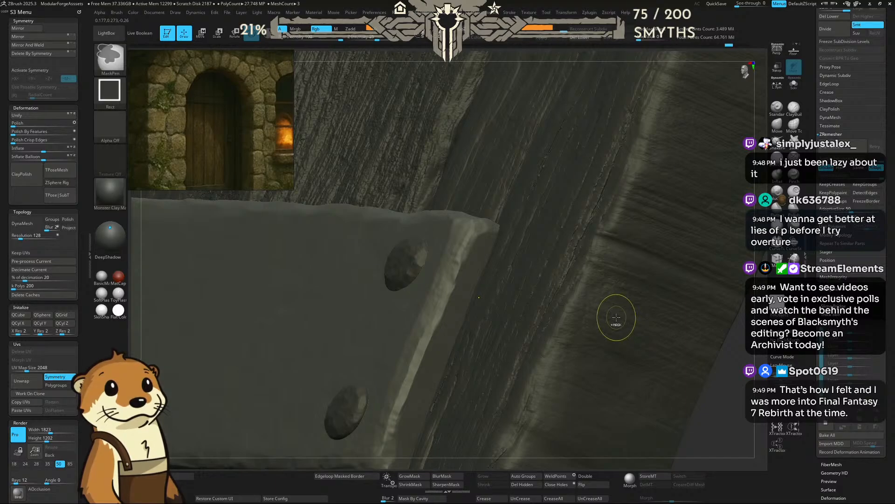
Step: Carve a shallow recess into the band around the bases of both rivets with ClayBuildup
drag(730, 374, 758, 354)
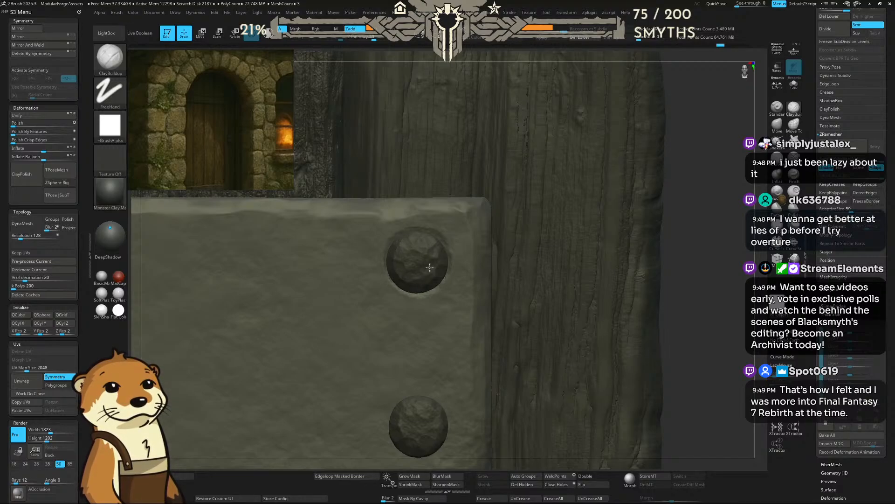
drag(400, 286, 431, 291)
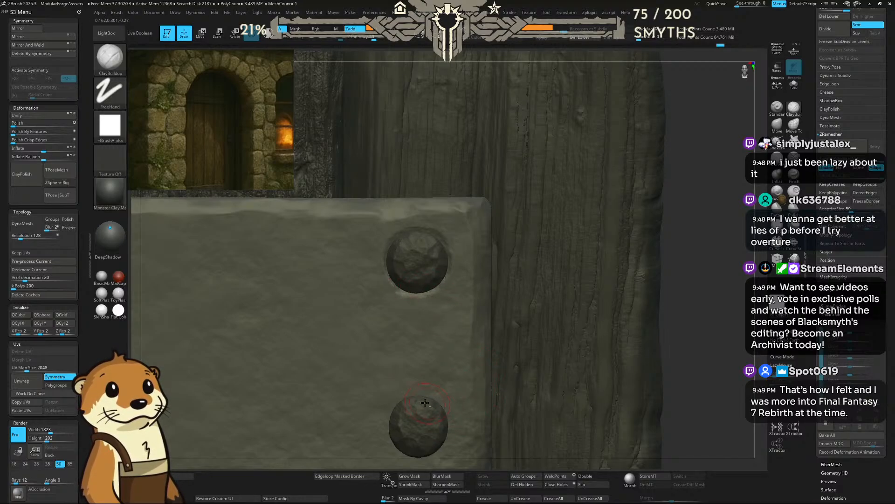
mouse_move(427, 402)
mouse_down()
mouse_move(403, 406)
mouse_move(395, 433)
mouse_up()
alt+drag(675, 313, 690, 226)
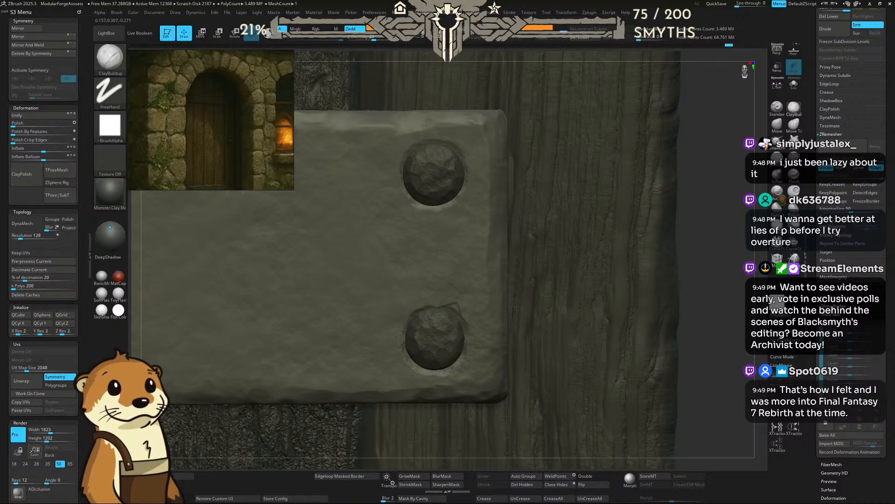
Step: Adjust the ClayBuildup draw size and sculpt the metal plate surface around the lower rivet
key(space)
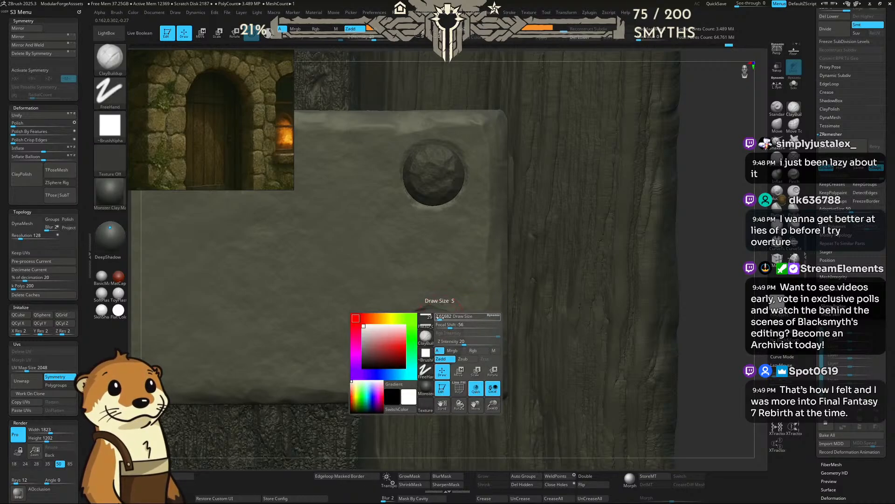
mouse_move(440, 318)
mouse_down()
mouse_move(411, 330)
mouse_move(413, 359)
mouse_move(437, 365)
mouse_up()
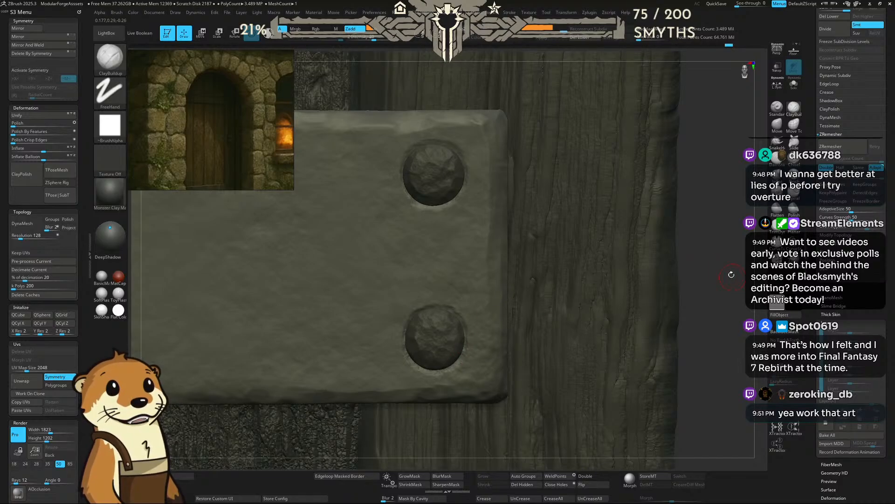
drag(732, 274, 765, 290)
drag(736, 224, 735, 244)
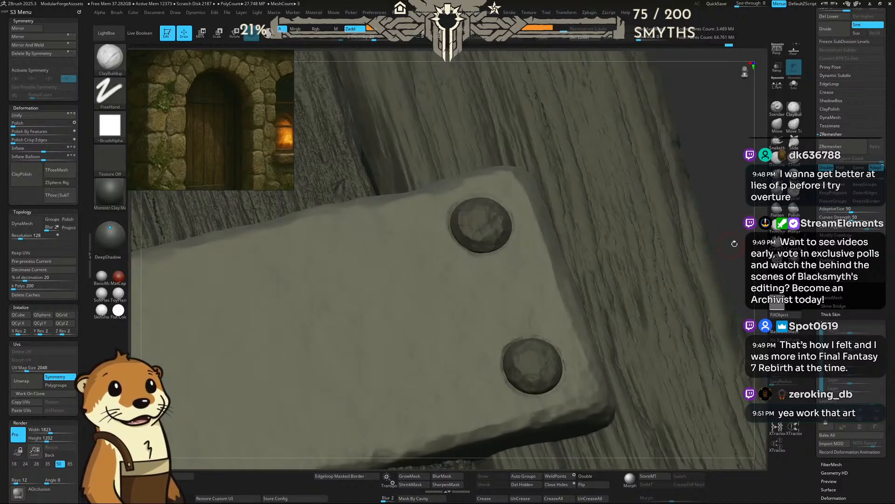
Step: Select the metal plate of the door's lower bracket and build up clay around its lower rivet
shift+drag(736, 182, 692, 279)
alt+drag(712, 176, 699, 279)
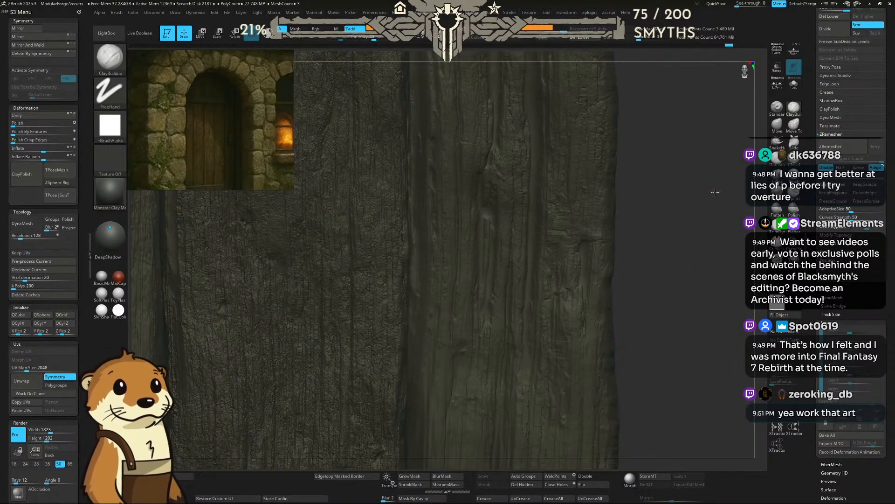
alt+drag(714, 191, 692, 252)
mouse_move(684, 186)
alt+mouse_down()
mouse_move(682, 373)
mouse_move(705, 275)
alt+mouse_up()
drag(705, 223, 696, 196)
alt+drag(574, 213, 637, 179)
mouse_move(577, 166)
alt+mouse_down()
mouse_move(583, 261)
mouse_move(592, 261)
mouse_move(636, 376)
mouse_move(545, 227)
alt+mouse_up()
alt+click(547, 210)
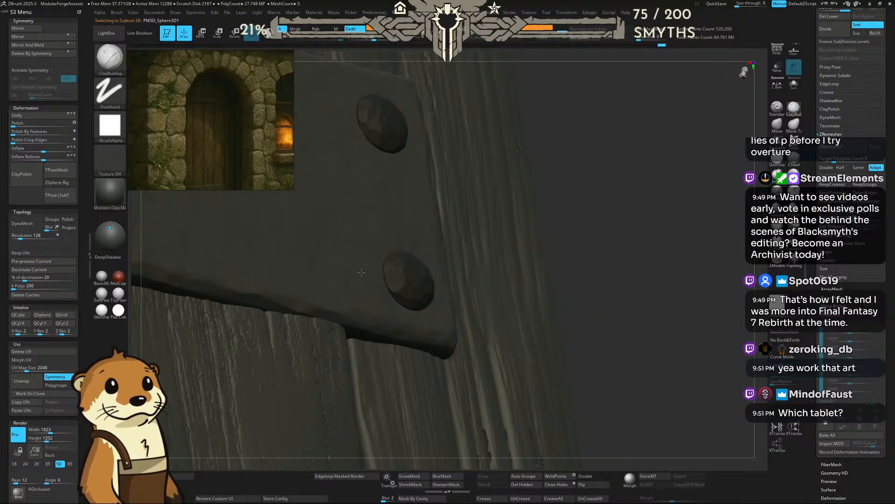
alt+click(417, 247)
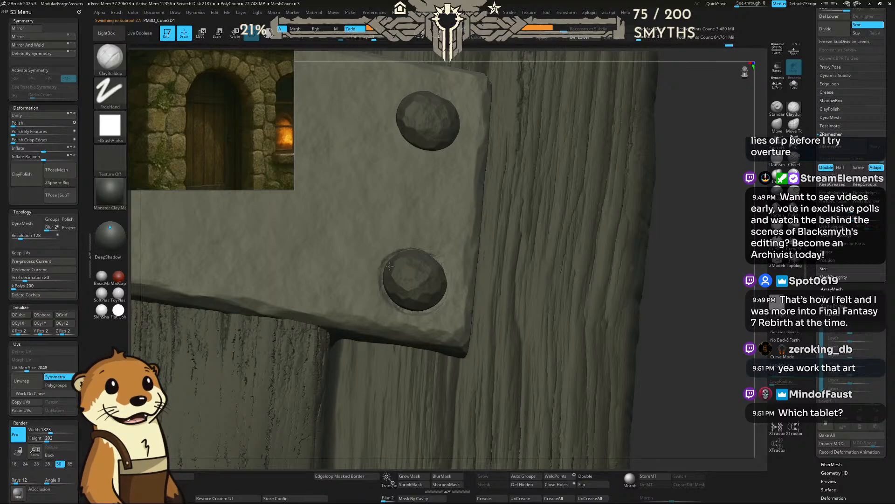
drag(676, 235, 702, 218)
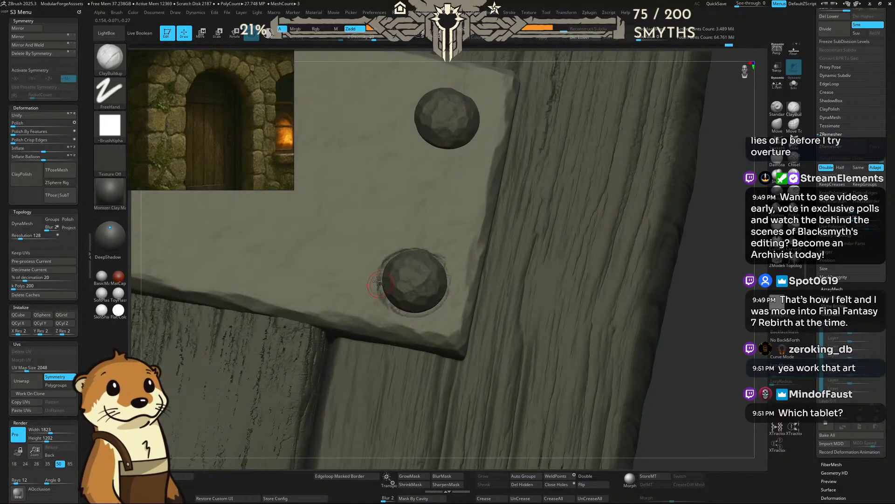
drag(375, 282, 380, 297)
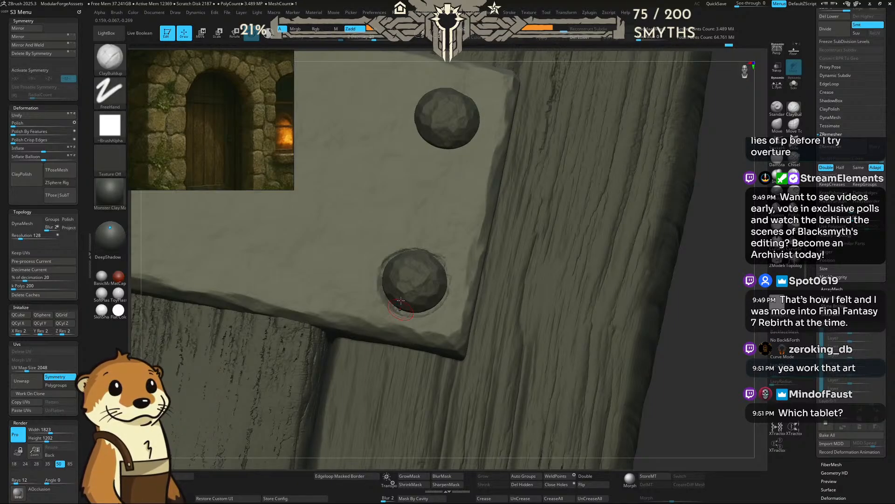
Step: Sculpt a worn rim into the lower bracket's plate around both of its rivets with the ClayBuildup brush
shift+drag(711, 193, 708, 282)
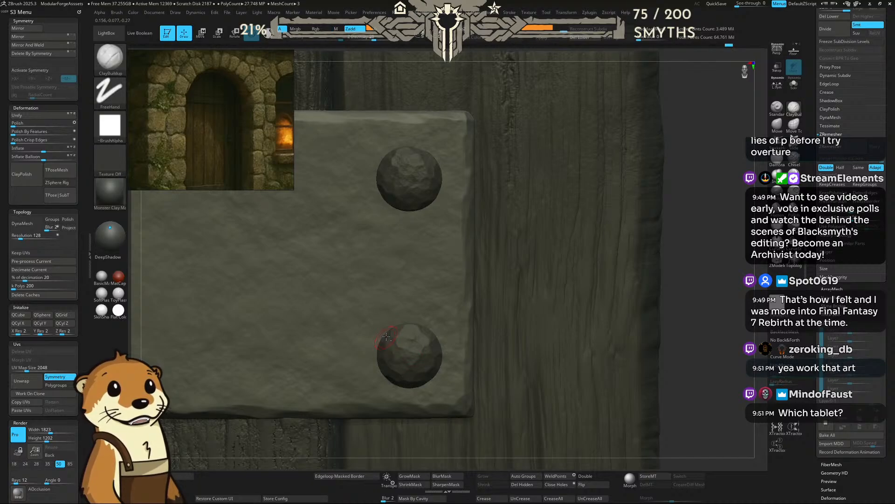
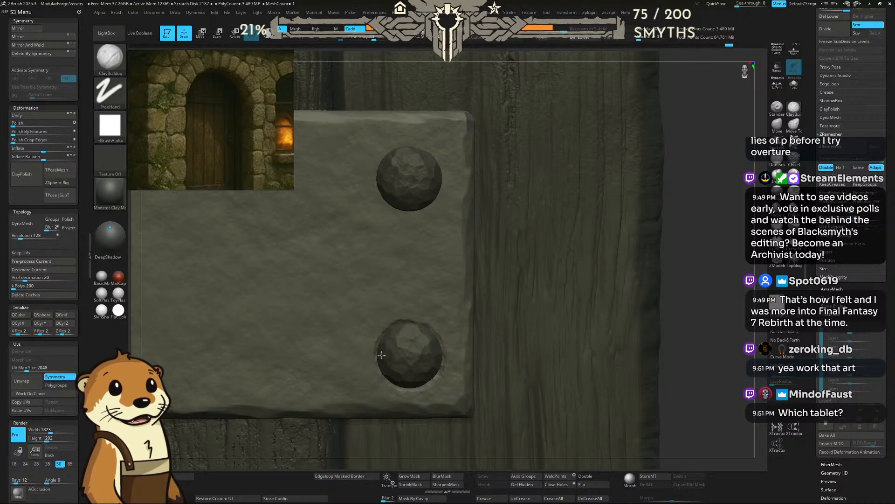
alt+click(396, 203)
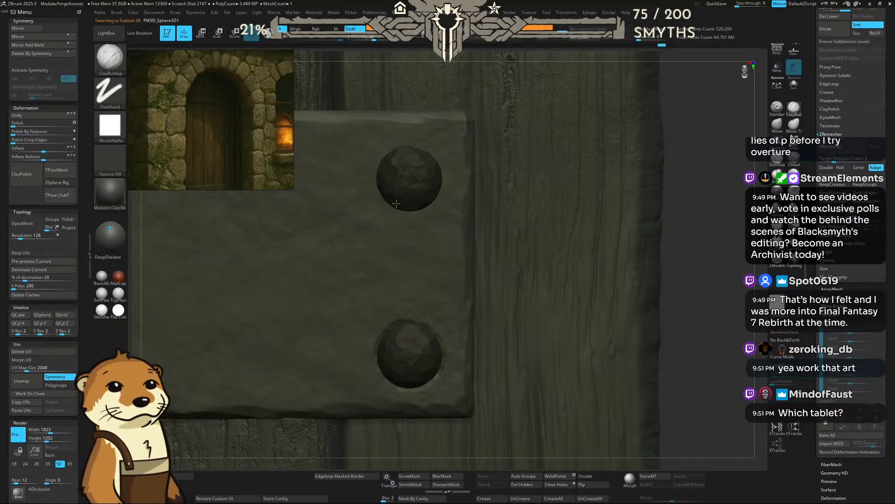
alt+click(395, 208)
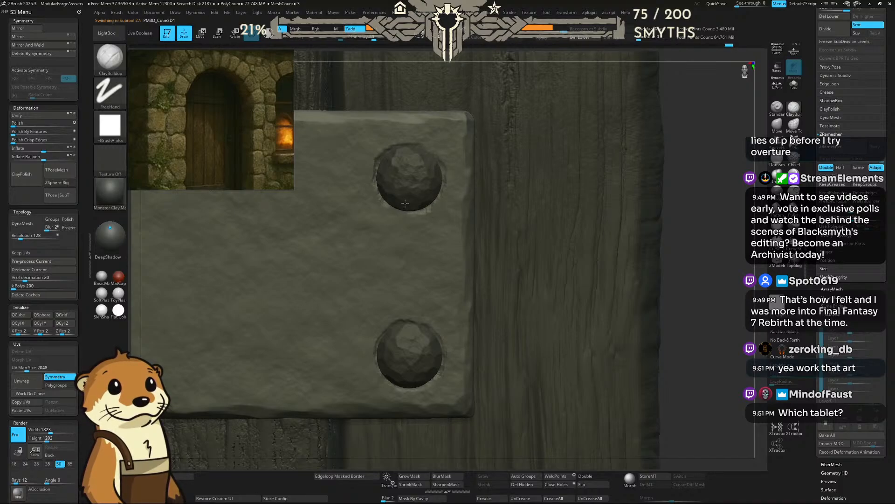
Step: Select the wooden plank subtool Door_11 beside the ring handle for sculpting
drag(698, 196, 659, 158)
scroll(622, 177, down, 5)
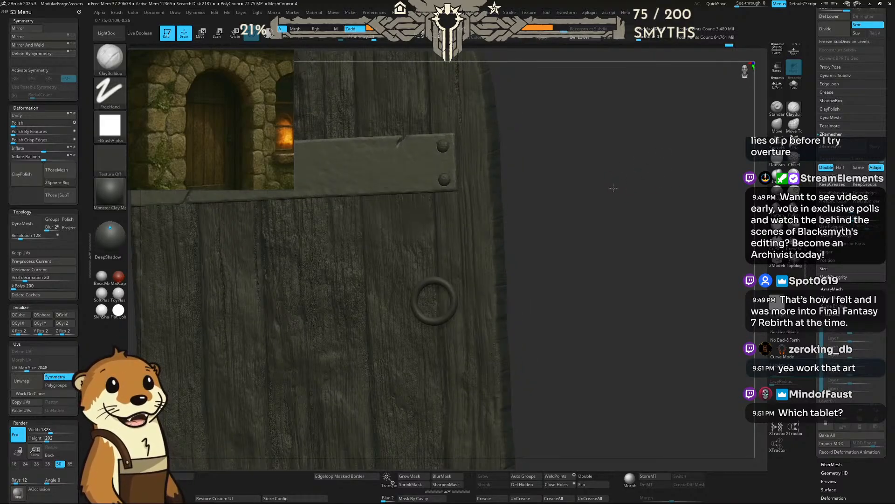
alt+drag(603, 187, 616, 172)
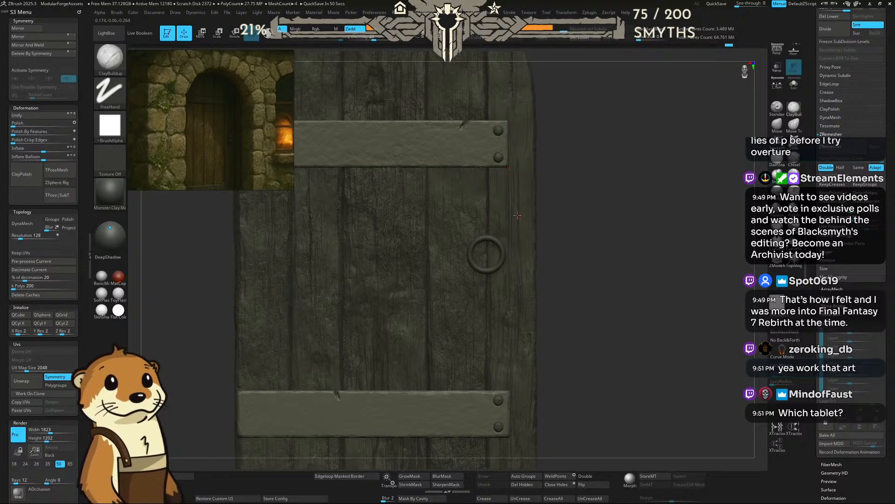
drag(539, 250, 585, 243)
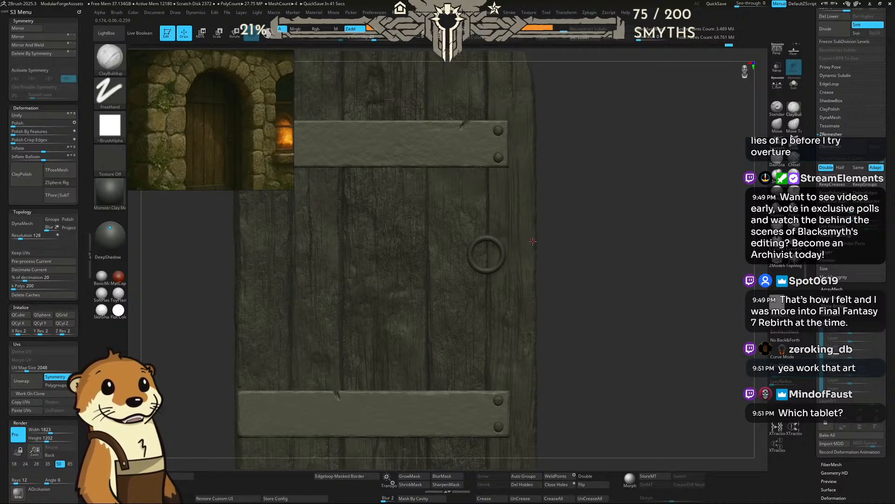
alt+click(509, 226)
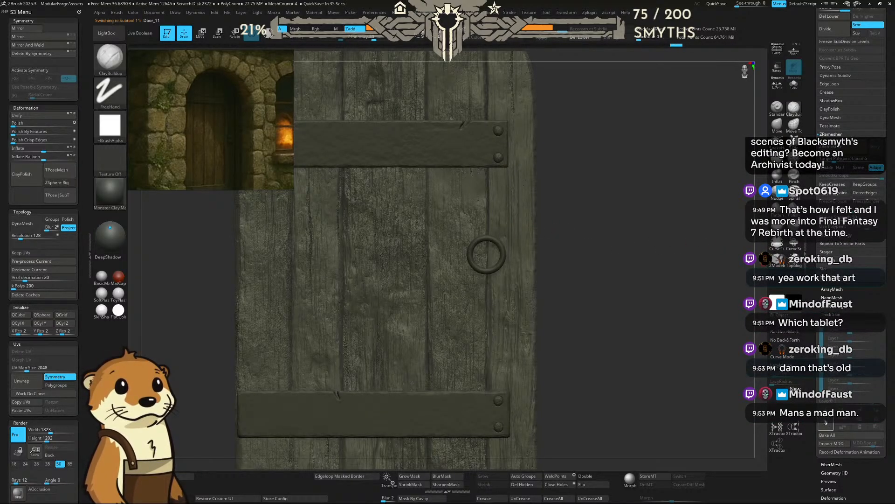
mouse_move(607, 247)
alt+mouse_down()
mouse_move(636, 285)
mouse_move(614, 268)
mouse_move(620, 244)
alt+mouse_up()
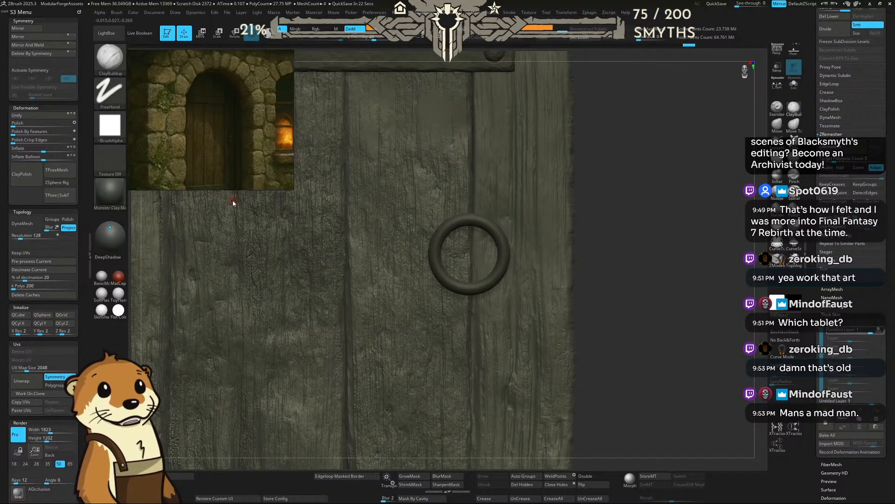
Step: Open the LightBox brush library and move the ForgeRoom reference image clear of it
key(b)
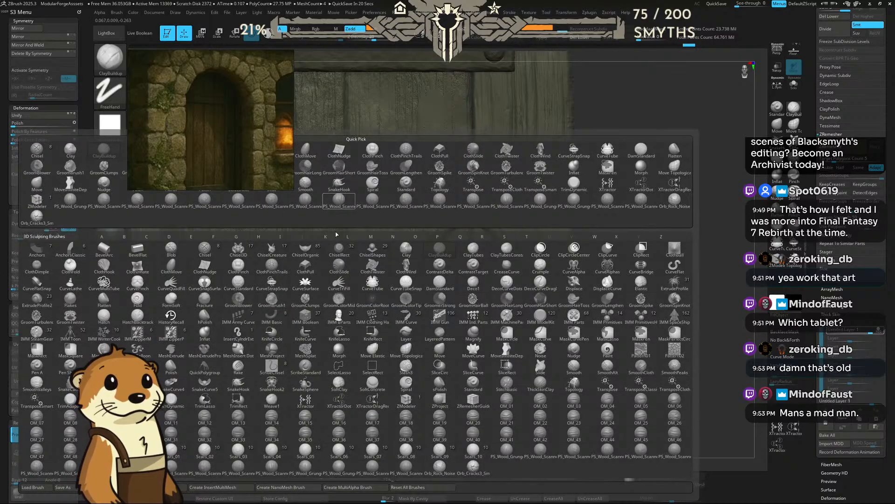
key(Escape)
key(b)
key(comma)
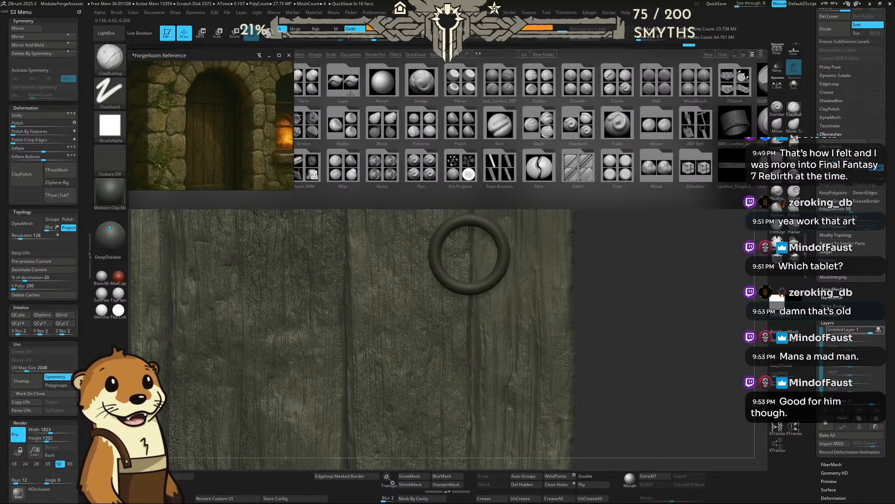
drag(231, 58, 108, 339)
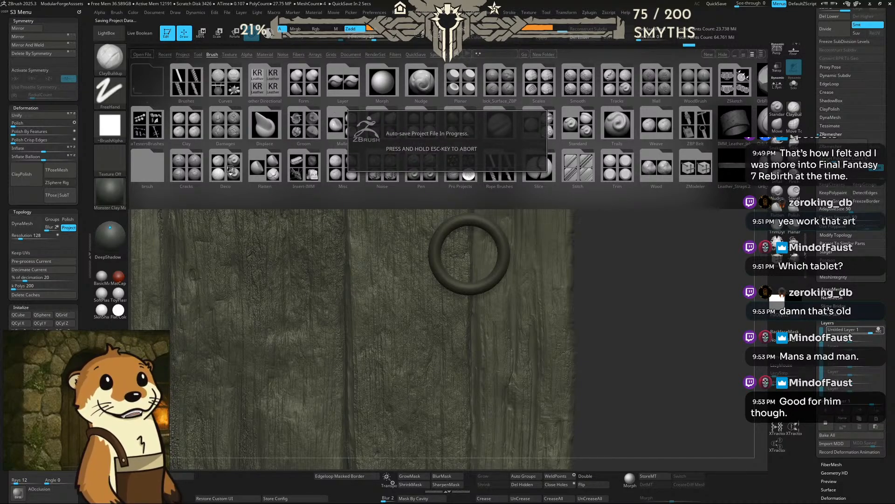
Step: Switch to the Brave browser and examine medieval arched door images, previewing the black gothic door and the stone arch door
key(alt+Tab)
key(alt+Tab)
key(alt+Tab)
key(alt+Tab)
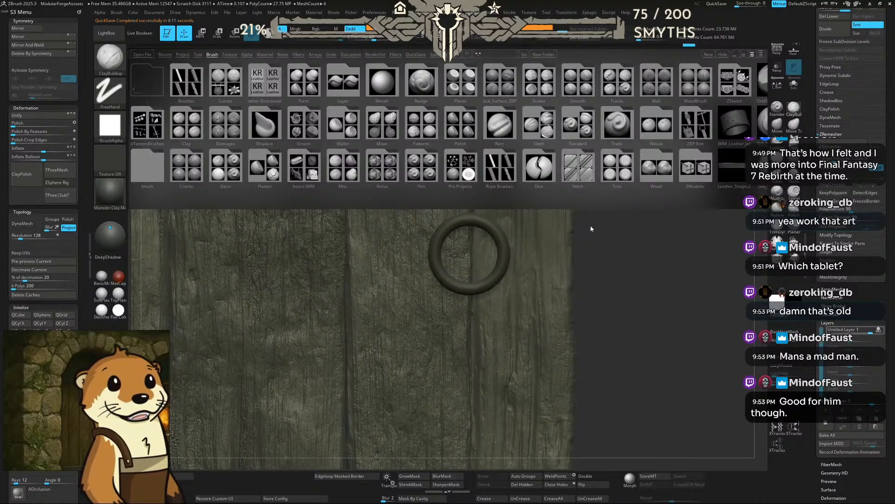
scroll(370, 332, down, 5)
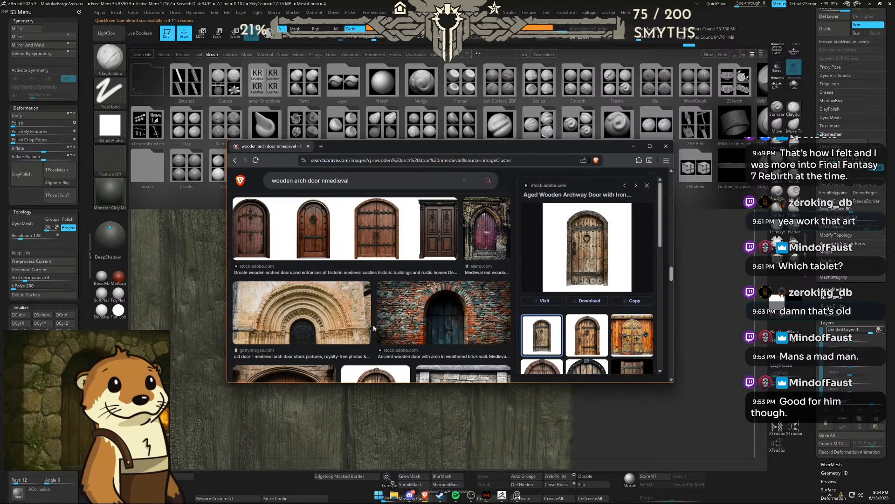
scroll(372, 329, down, 2)
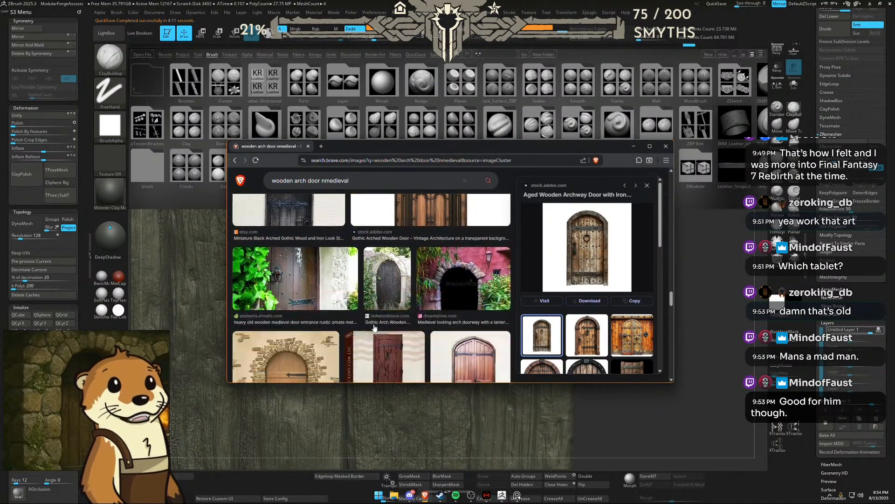
click(311, 211)
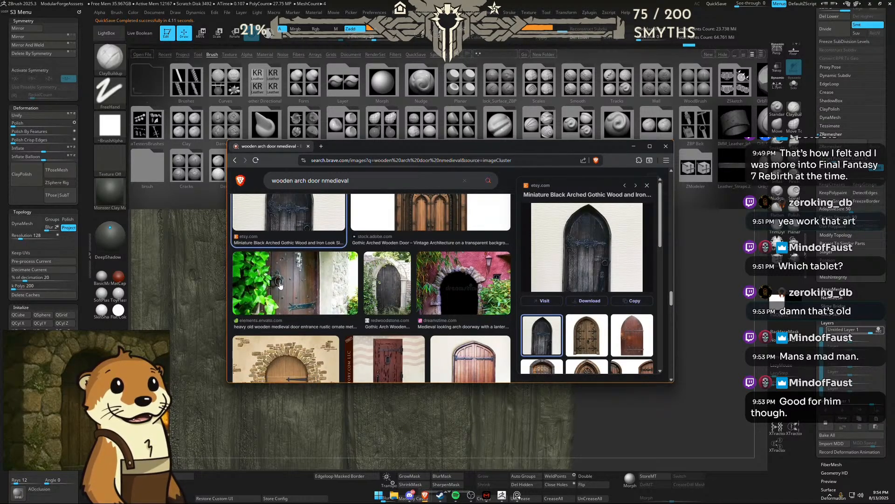
scroll(488, 297, down, 3)
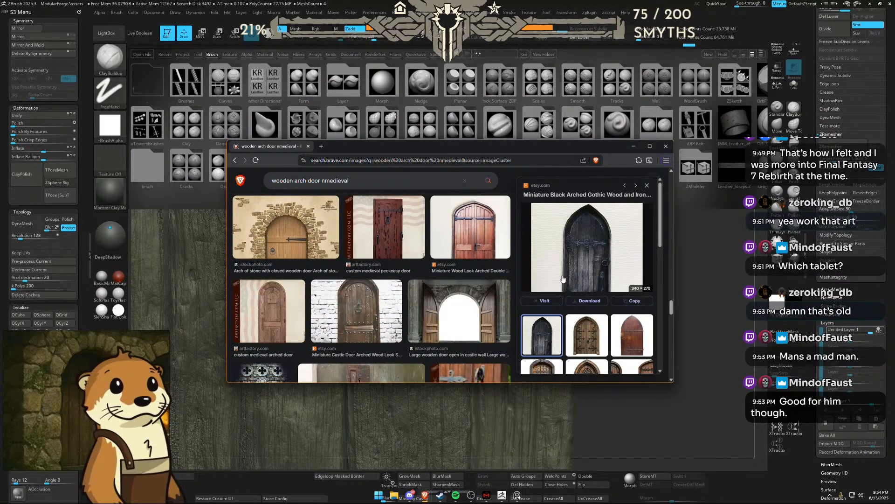
click(295, 241)
scroll(575, 280, down, 2)
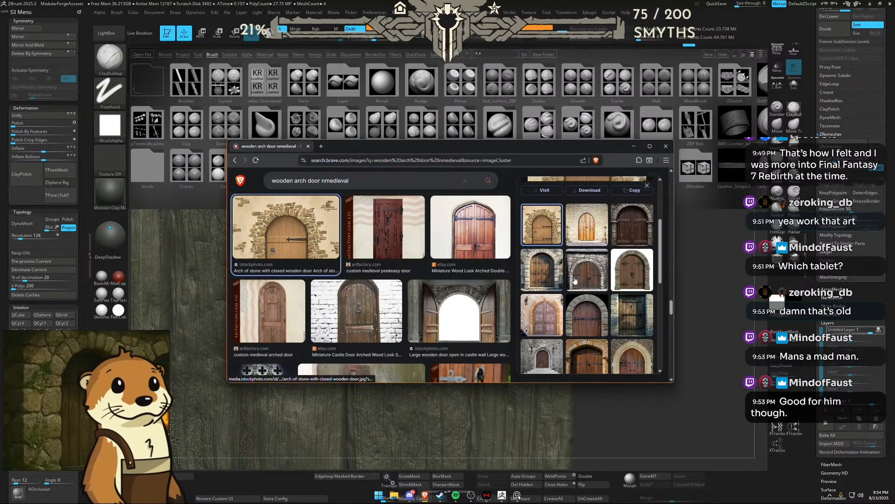
scroll(575, 280, down, 1)
Step: Go to the Pinterest website in the browser
click(347, 161)
text(o)
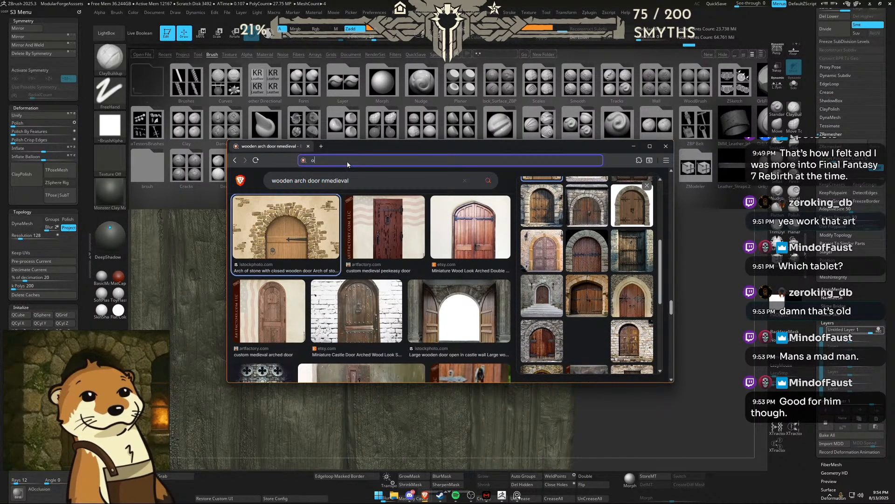
text(piunterest)
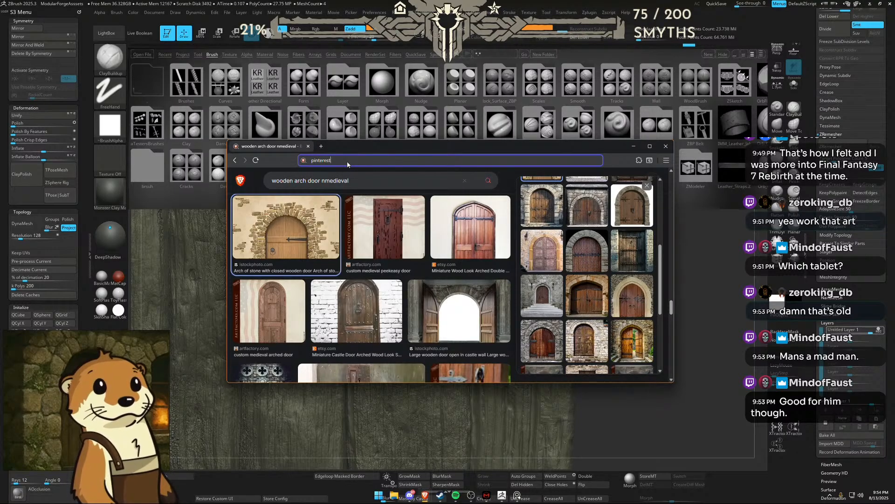
key(Return)
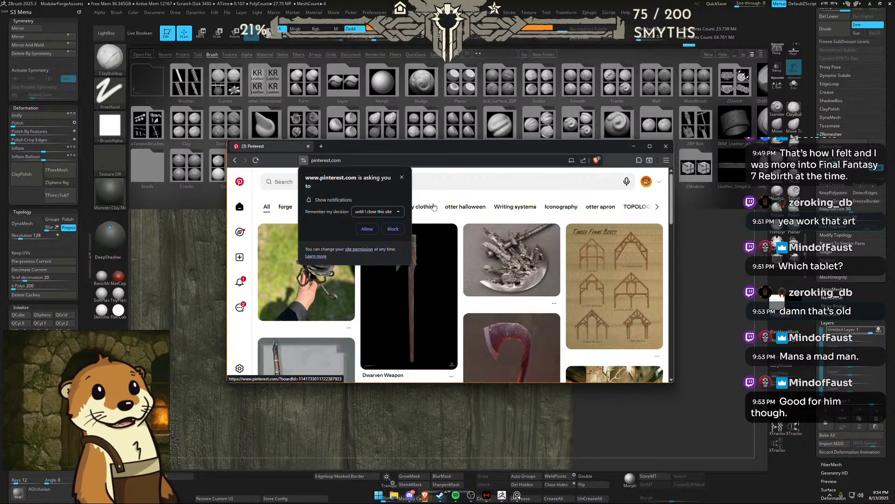
Step: Search Pinterest for "wooden medievceal door" and dismiss the site's notification request
click(447, 182)
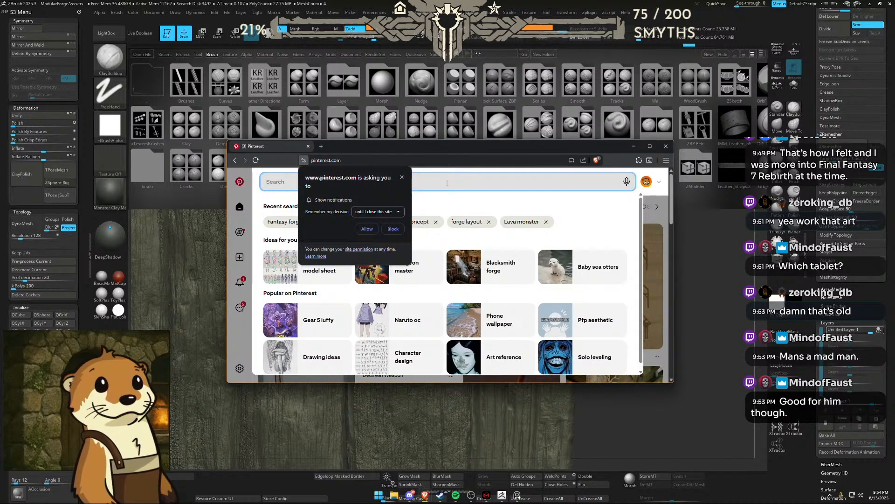
text(wooden medi)
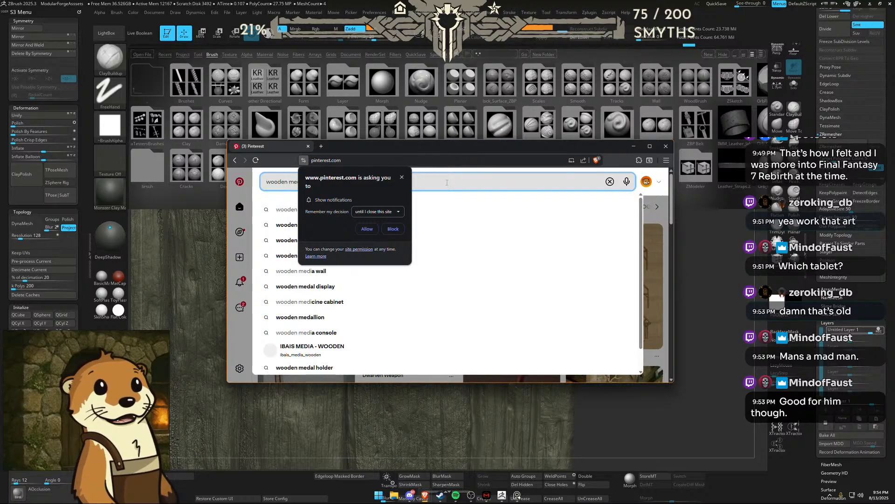
text(evceal door)
key(Return)
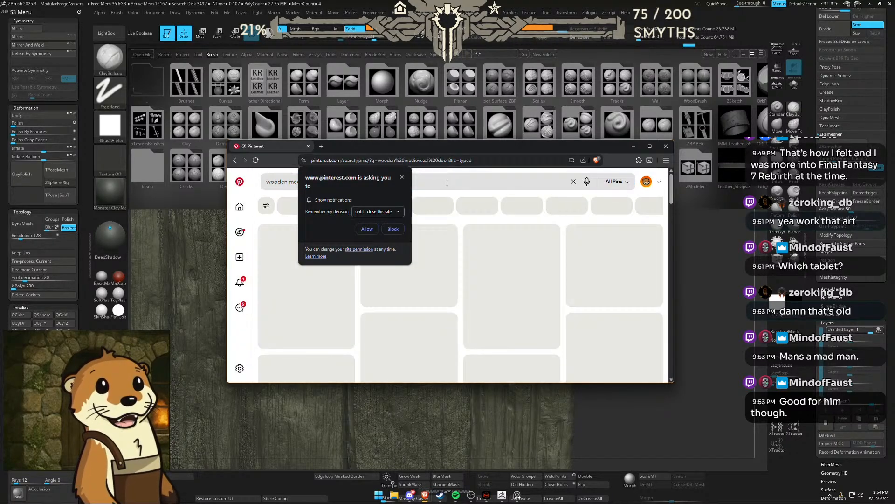
click(402, 177)
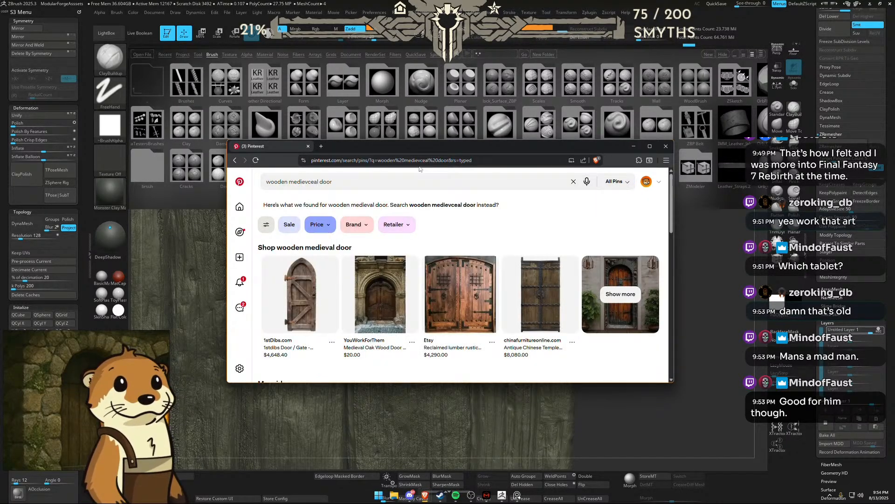
Step: Maximize the browser window and open the pin of the yellow wooden arched door with black iron hinges
double_click(426, 148)
scroll(269, 267, down, 2)
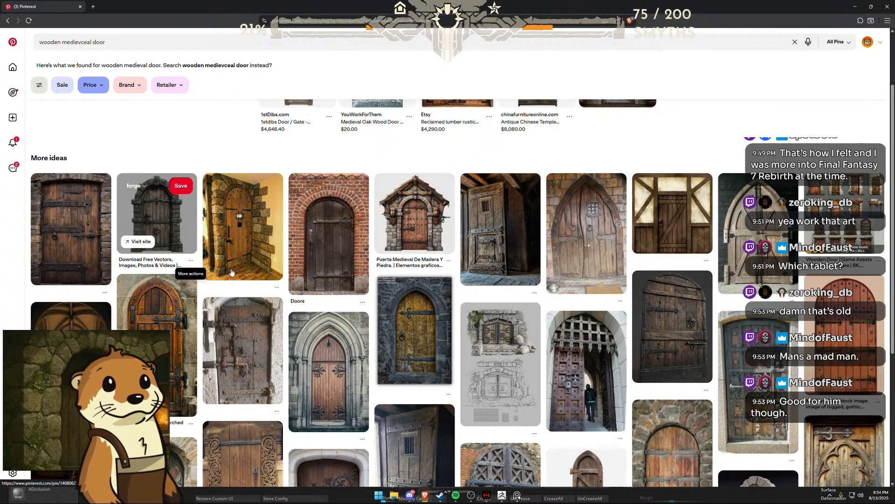
scroll(196, 269, down, 3)
click(414, 205)
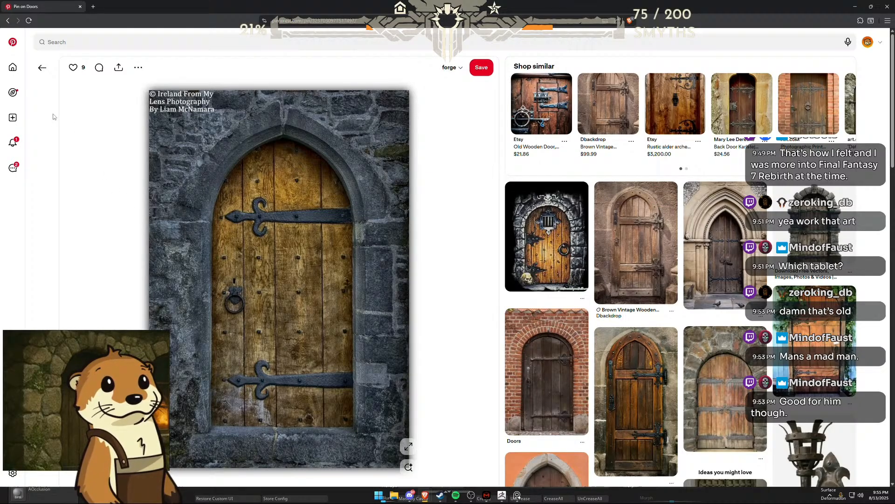
Step: Check the door sculpt in ZBrush, return to the browser and open the related pin of the brown arched door with an iron ring handle
click(854, 6)
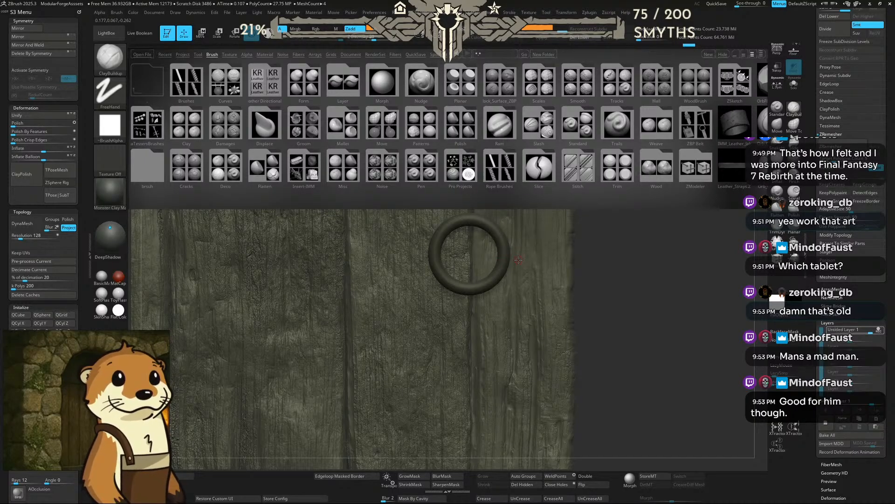
key(alt+Tab)
scroll(451, 311, down, 5)
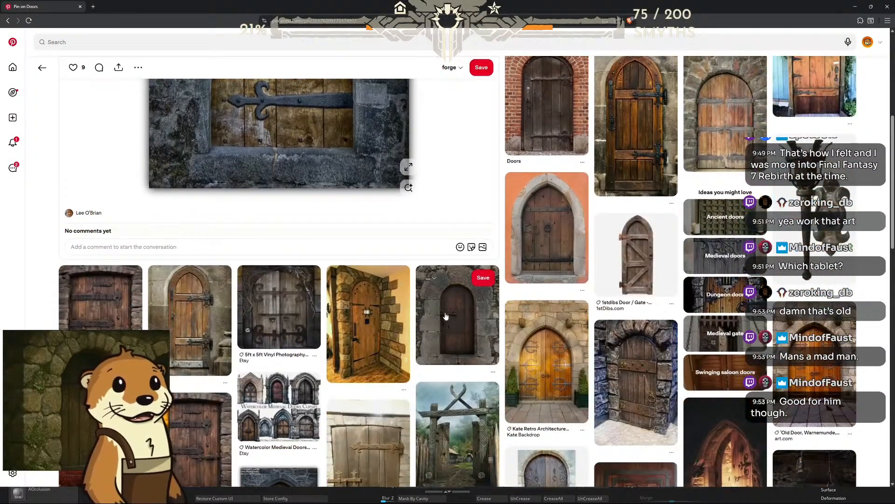
scroll(257, 308, down, 3)
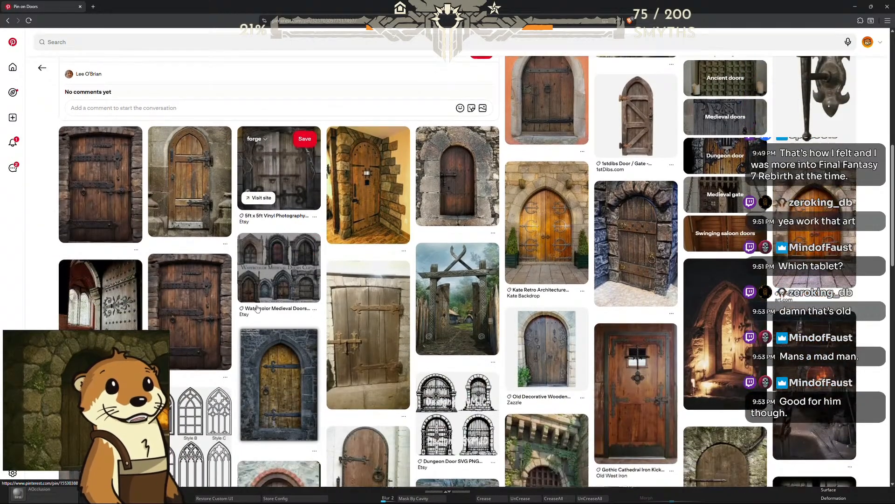
scroll(238, 288, down, 3)
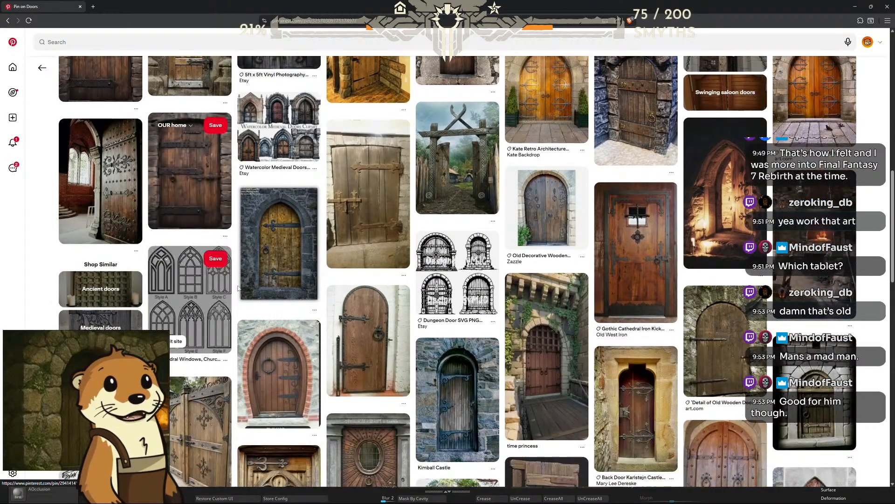
click(377, 322)
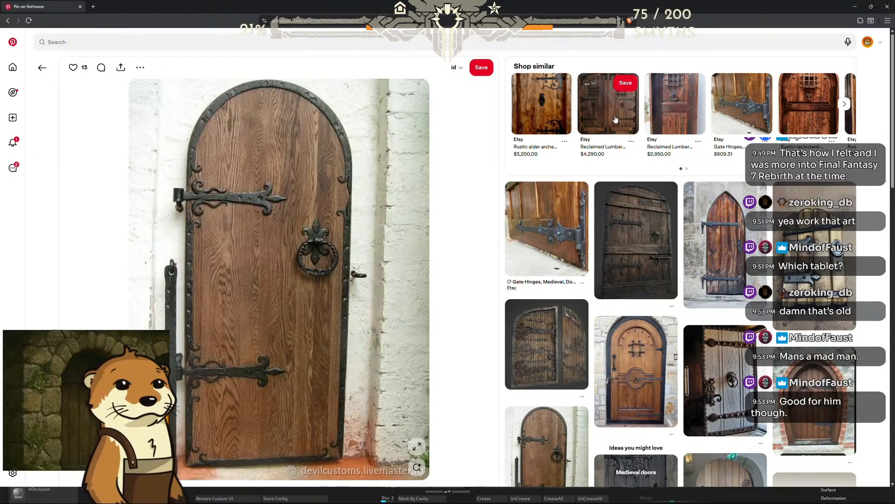
Step: Examine the pins related to the brown arched door for medieval hinge, plate and handle designs
scroll(628, 308, down, 8)
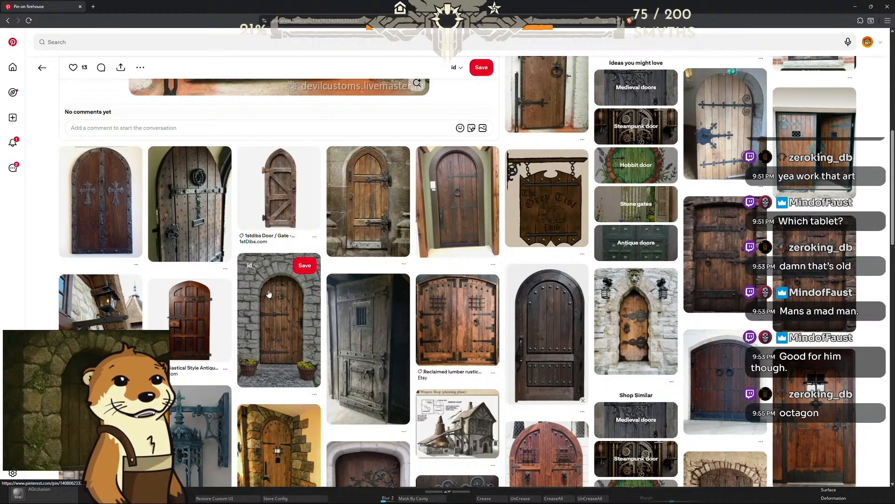
scroll(269, 294, down, 8)
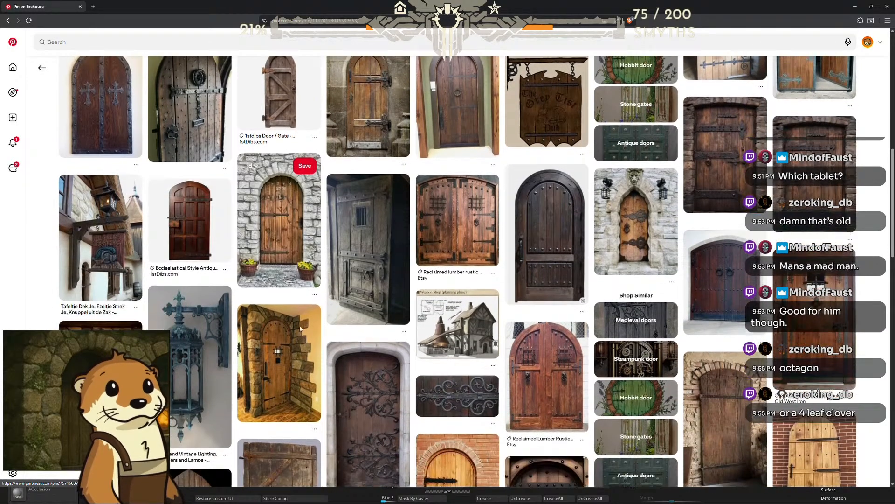
scroll(301, 318, down, 3)
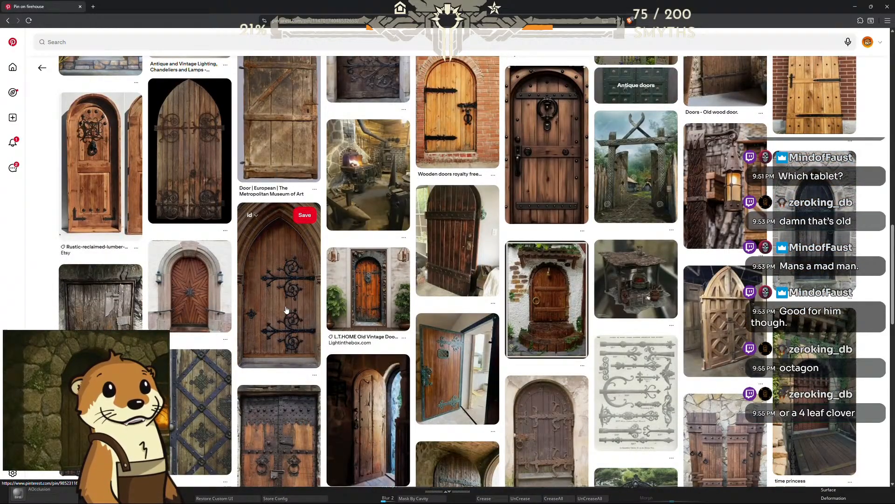
scroll(286, 309, down, 2)
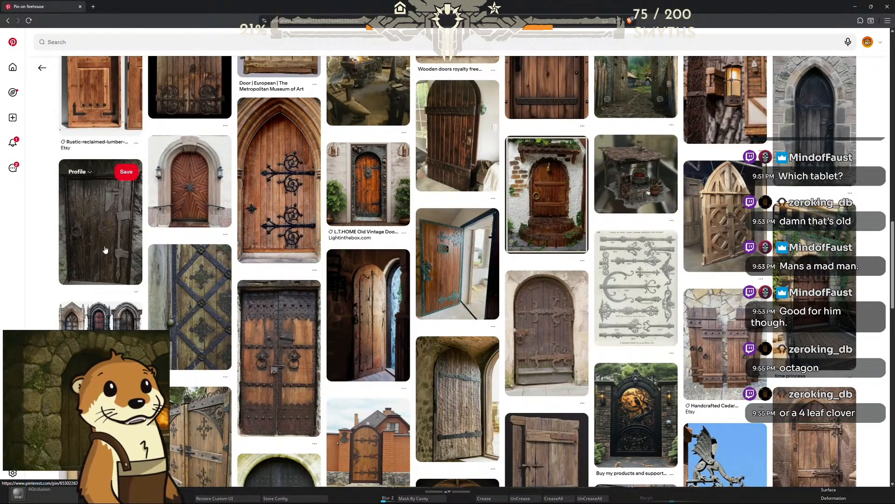
scroll(332, 276, down, 2)
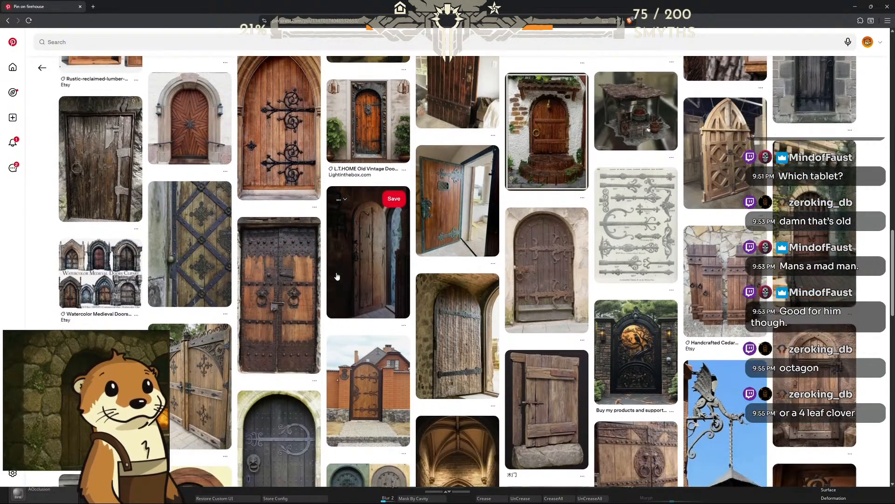
scroll(331, 278, down, 2)
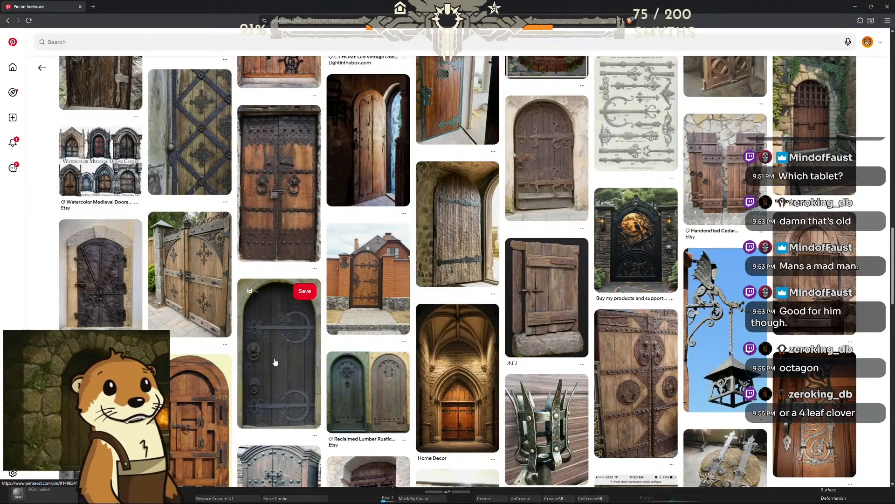
scroll(295, 352, down, 3)
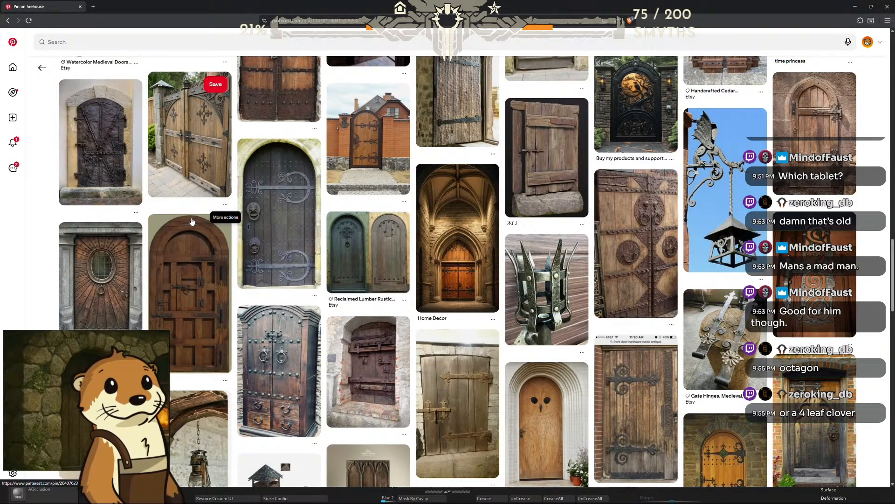
scroll(250, 273, down, 2)
scroll(250, 273, down, 10)
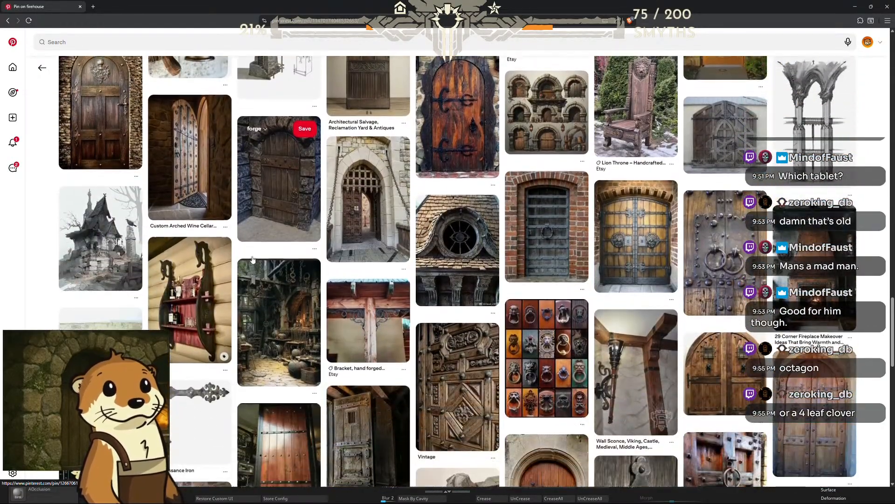
Step: View the pin of the wooden door in a rough stone arch, then return and examine further related door pins
click(252, 259)
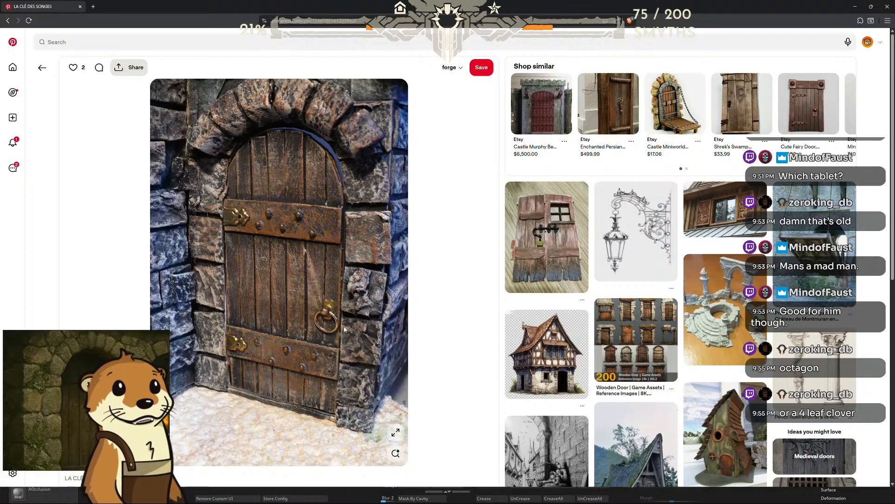
key(alt+Left)
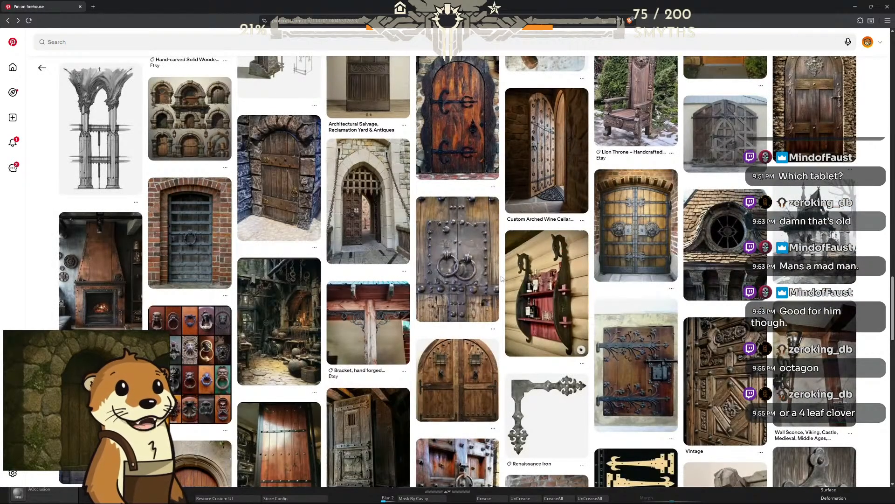
scroll(598, 259, down, 5)
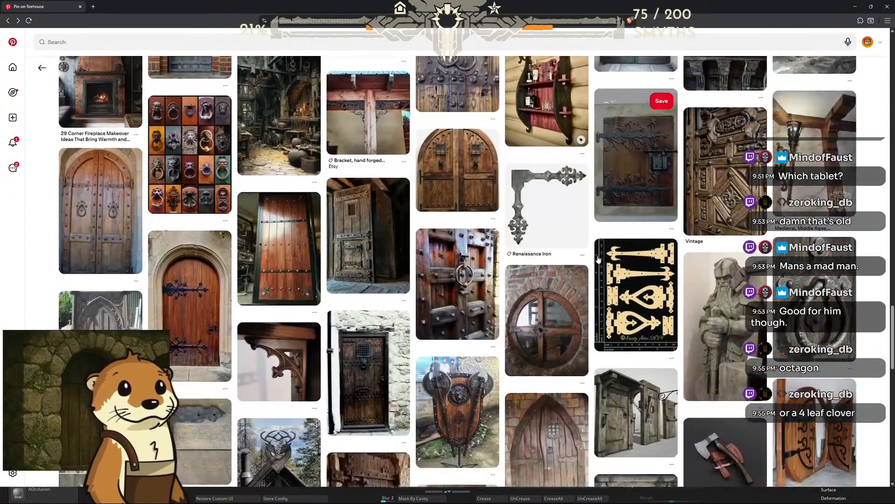
scroll(349, 262, down, 3)
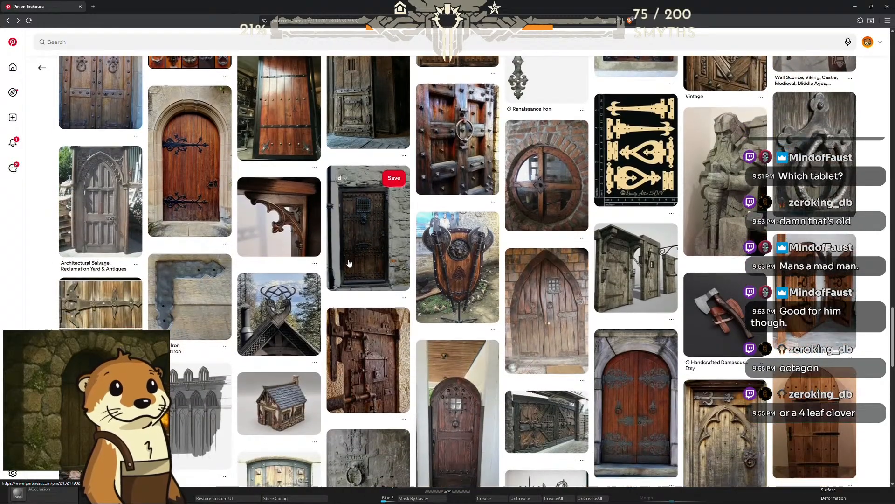
scroll(350, 262, down, 3)
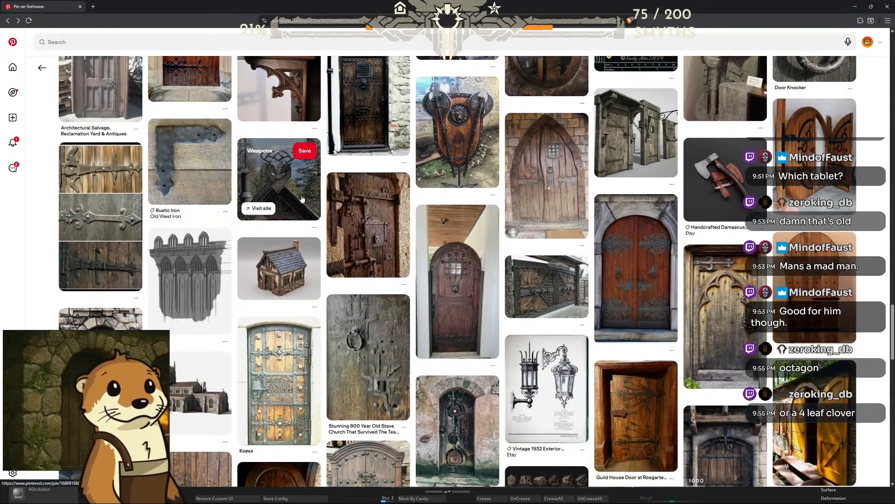
Step: Look through the available boards for one suited to the pin of the roof gable with a carved ornament
click(276, 155)
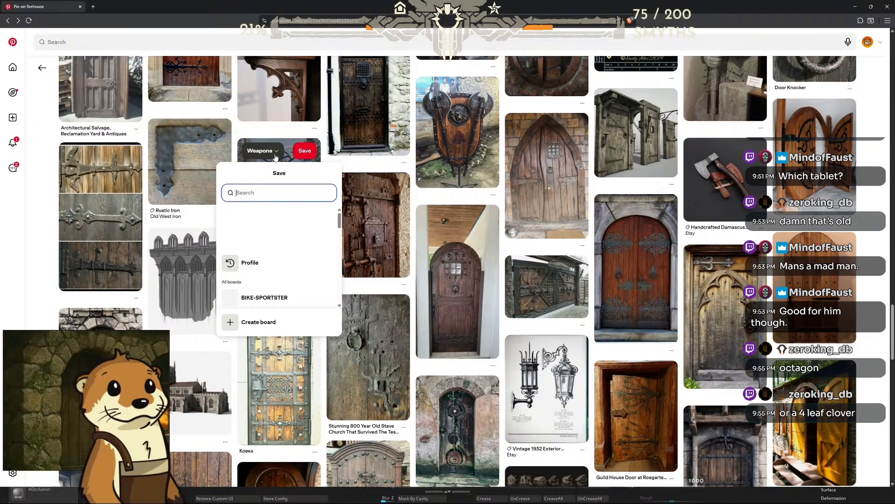
scroll(264, 261, down, 5)
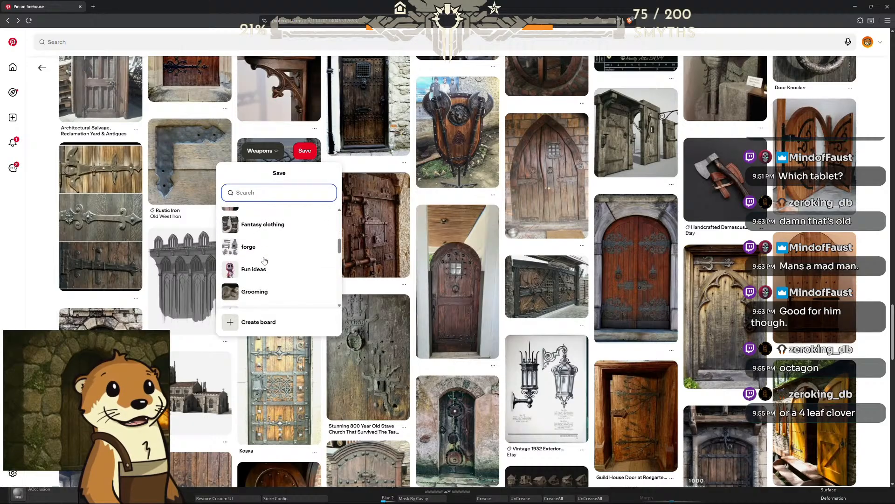
scroll(265, 261, down, 10)
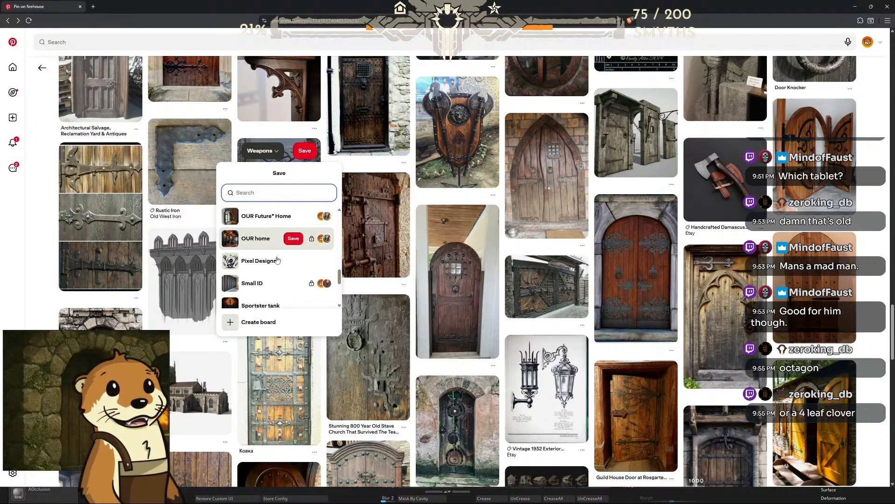
scroll(277, 259, down, 10)
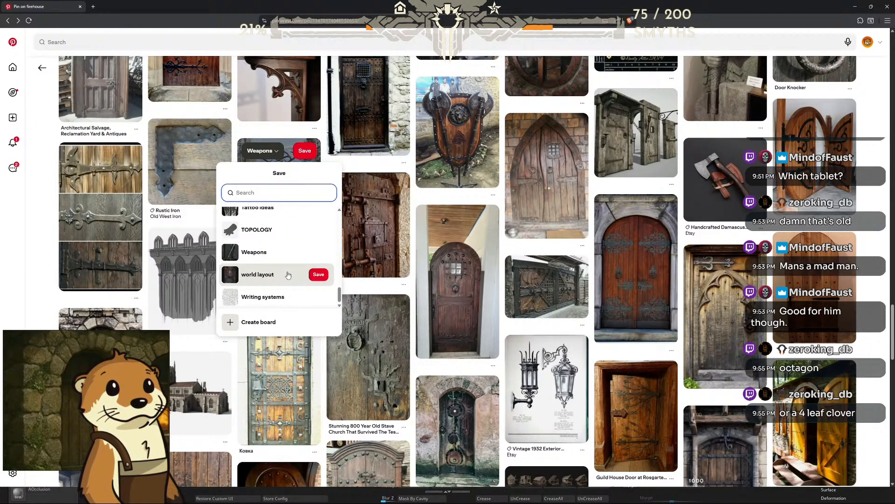
scroll(289, 275, up, 15)
scroll(290, 269, down, 5)
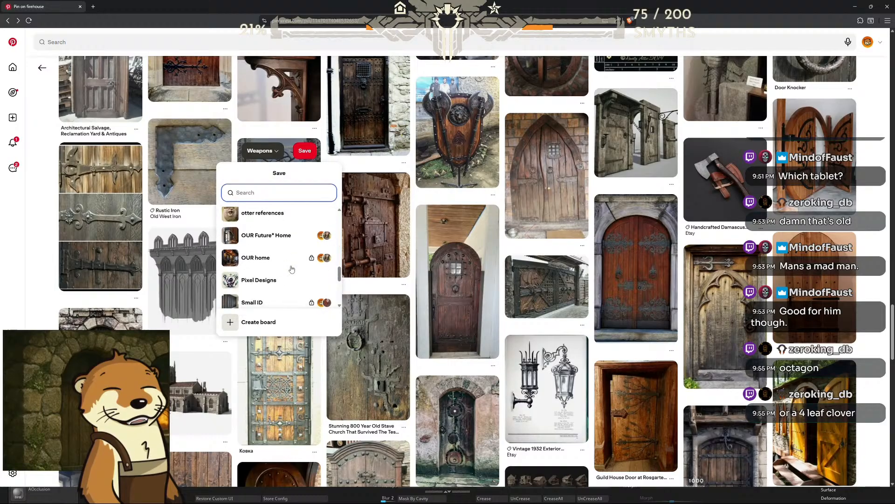
mouse_move(291, 269)
scroll(290, 264, up, 10)
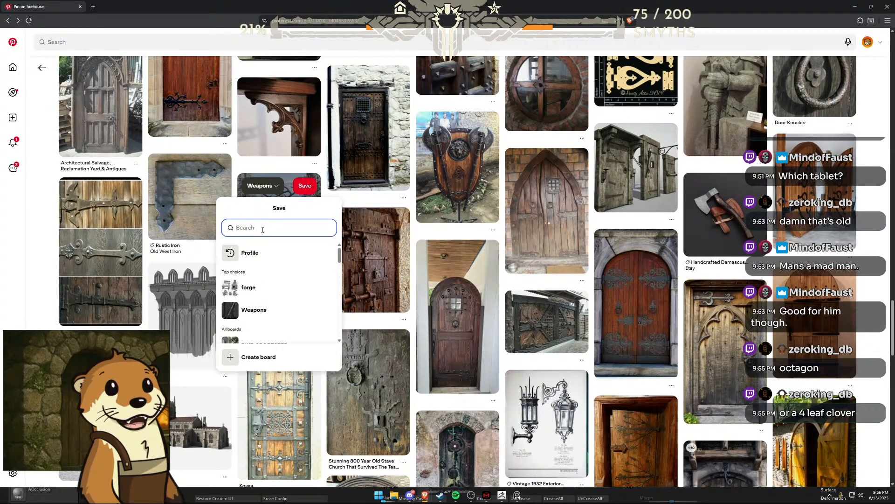
Step: Create a board named Worldbuilding and save the carved roof gable pin to it
click(258, 357)
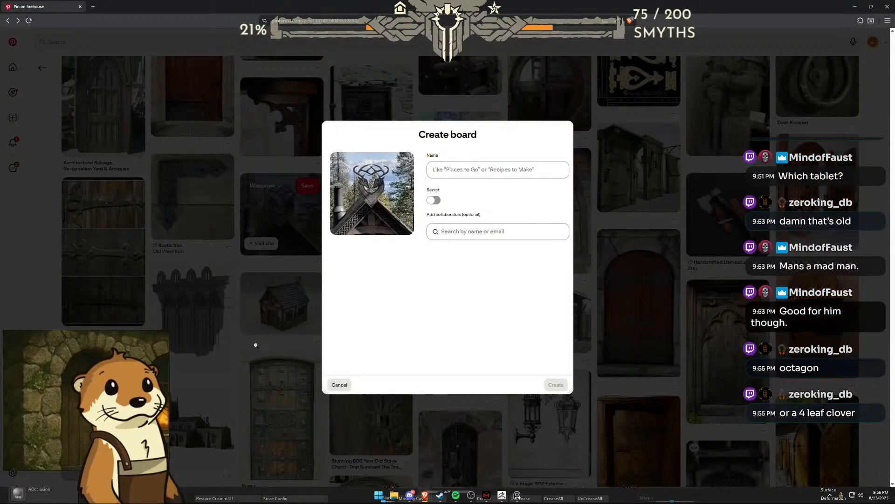
click(459, 169)
text(Worldbuilding)
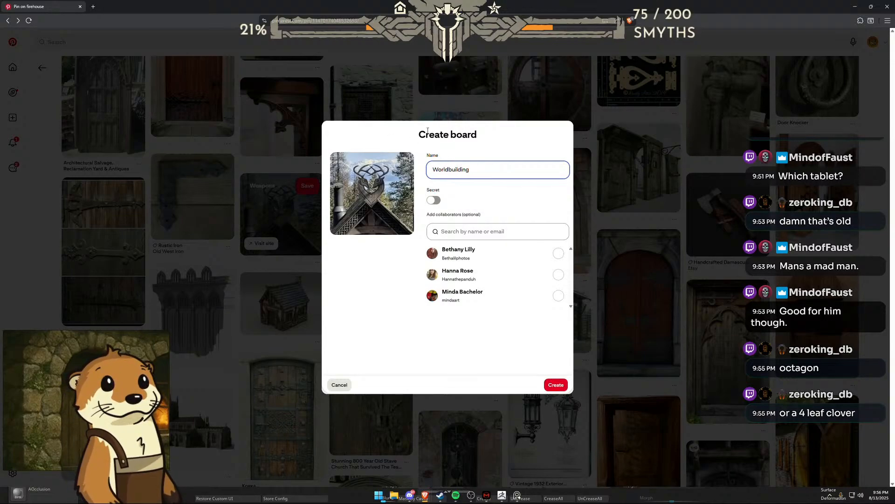
click(556, 385)
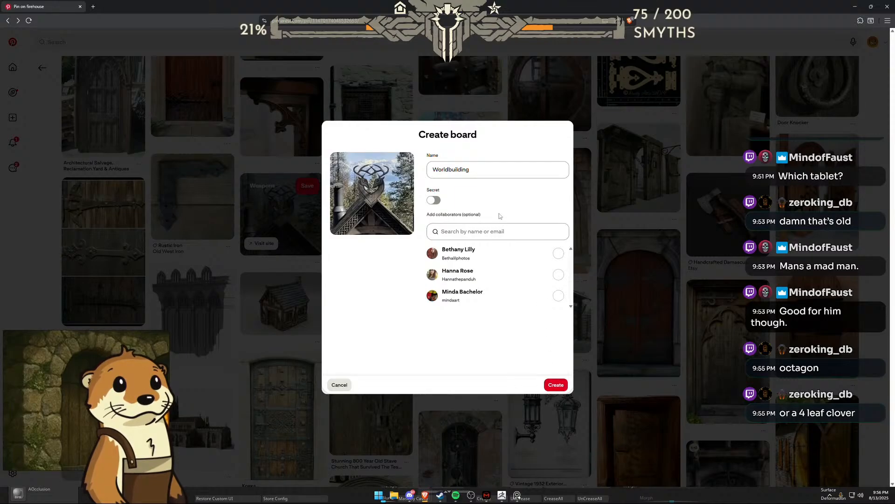
click(556, 384)
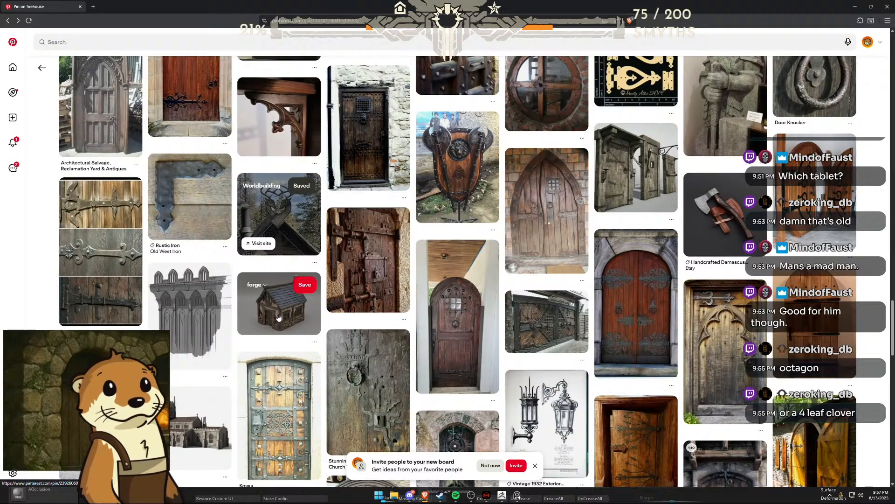
Step: Go back through the related pins and open the collage of ornate door knockers on coloured doors
scroll(215, 275, up, 3)
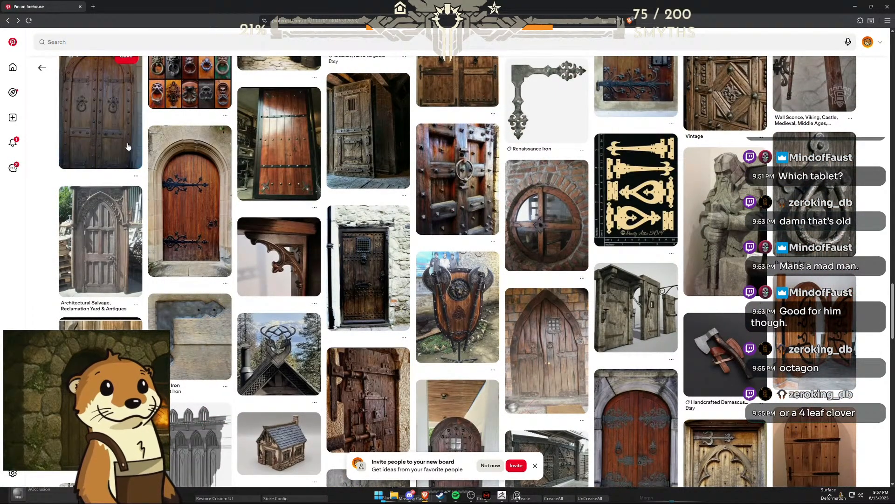
scroll(536, 224, up, 5)
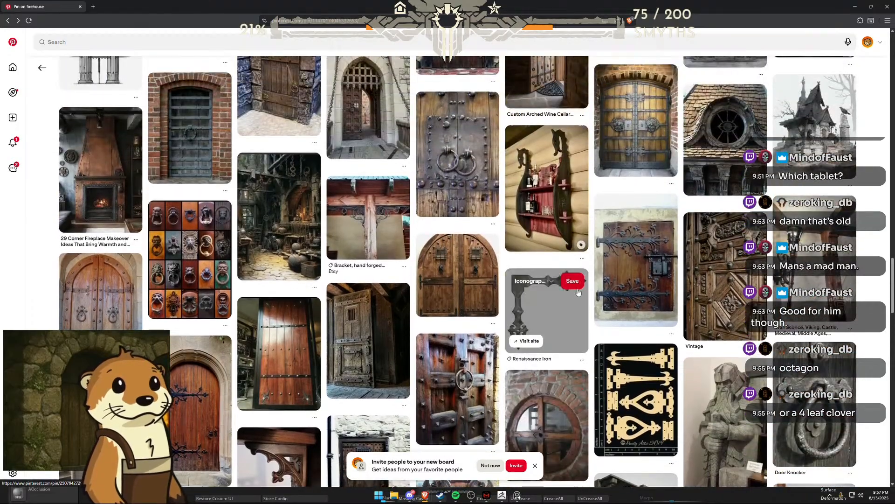
scroll(392, 228, down, 2)
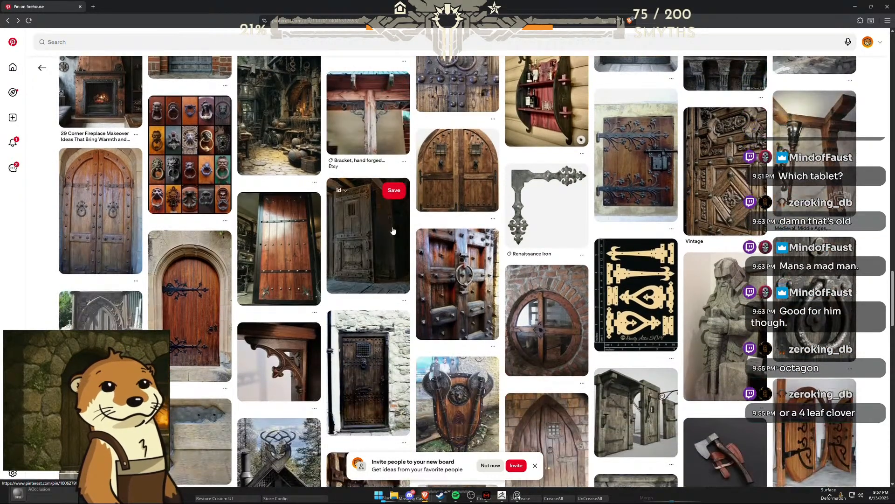
click(205, 168)
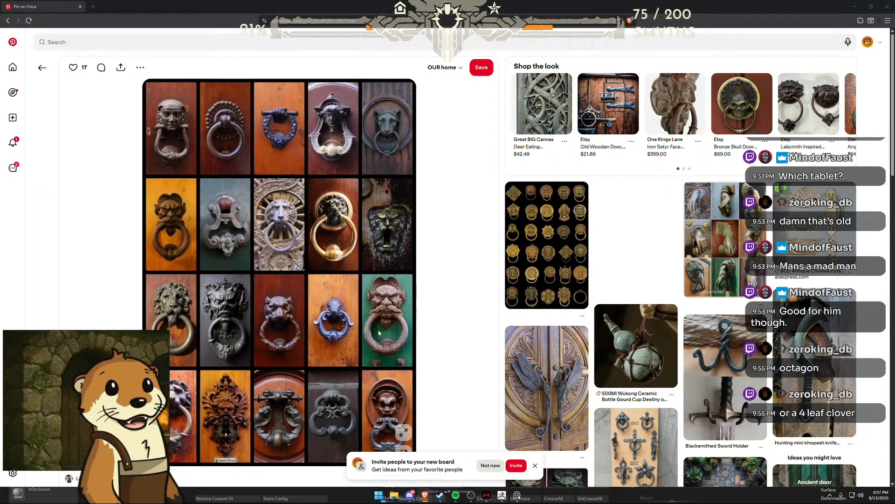
Step: Open the related pin of golden door knockers on black and examine its designs and related pins
click(547, 247)
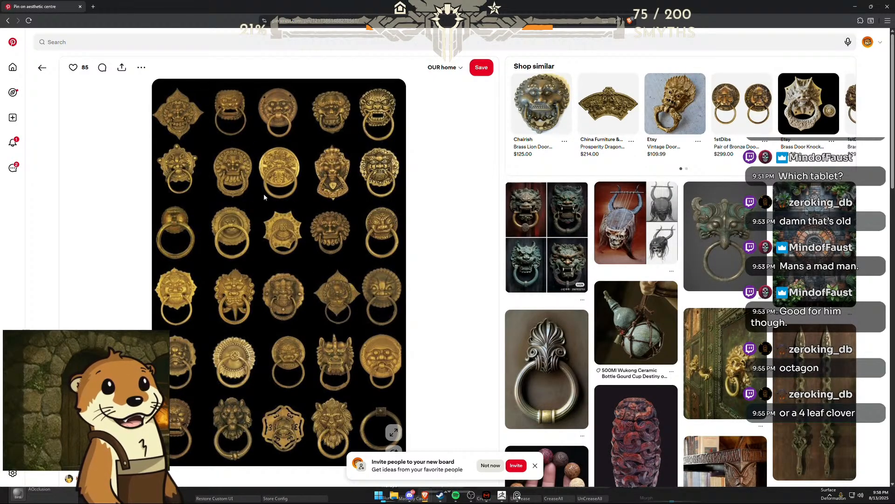
scroll(433, 276, down, 5)
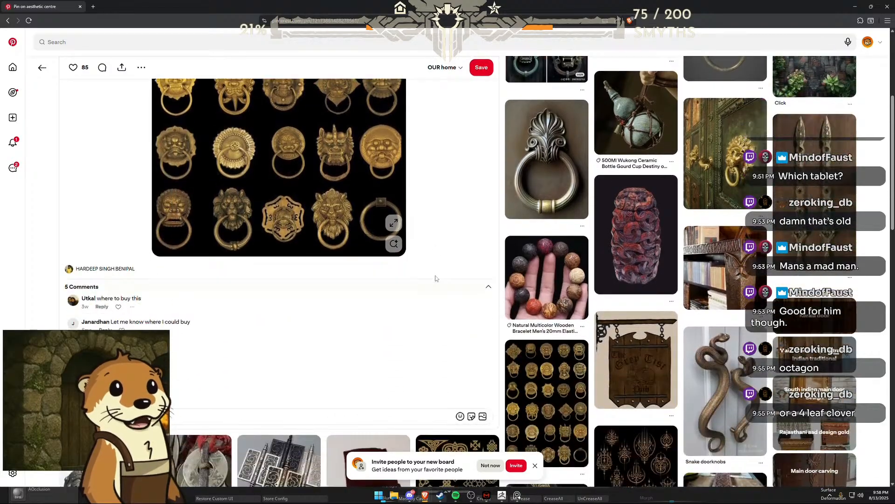
scroll(436, 278, down, 5)
scroll(431, 279, up, 3)
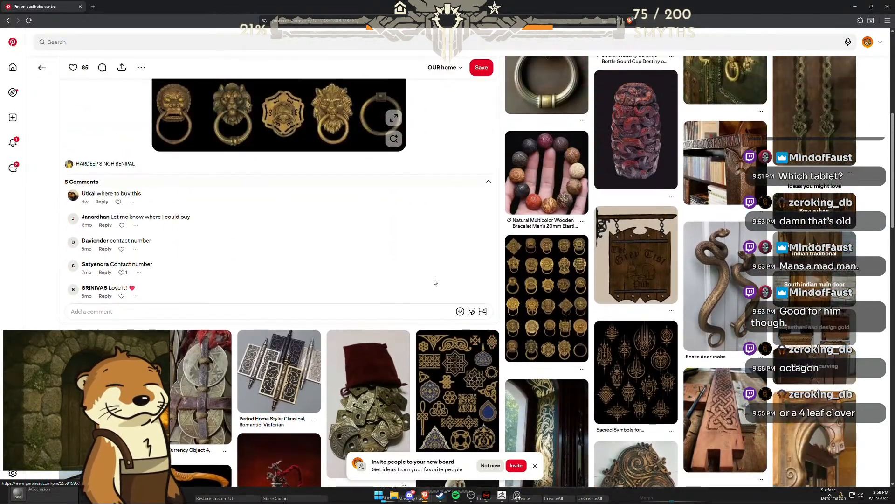
Step: Open the related pin of the dark teal door with a branching bronze handle and examine its related door hardware
scroll(429, 279, down, 6)
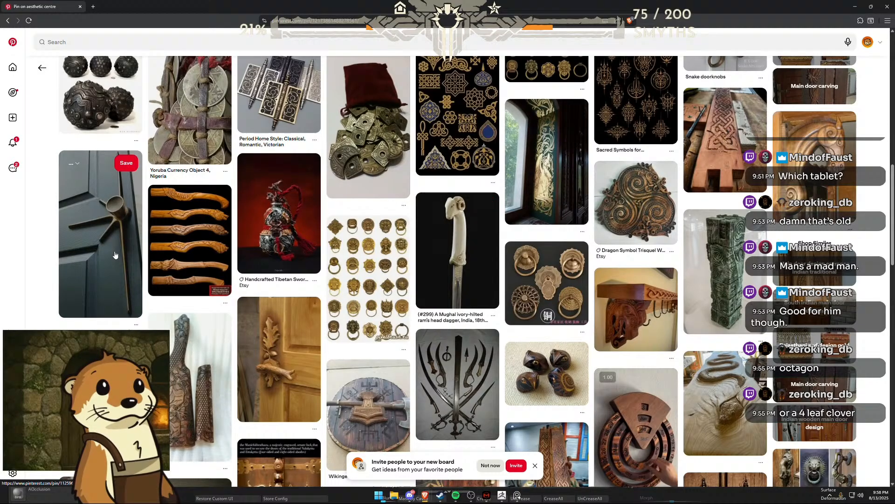
click(113, 253)
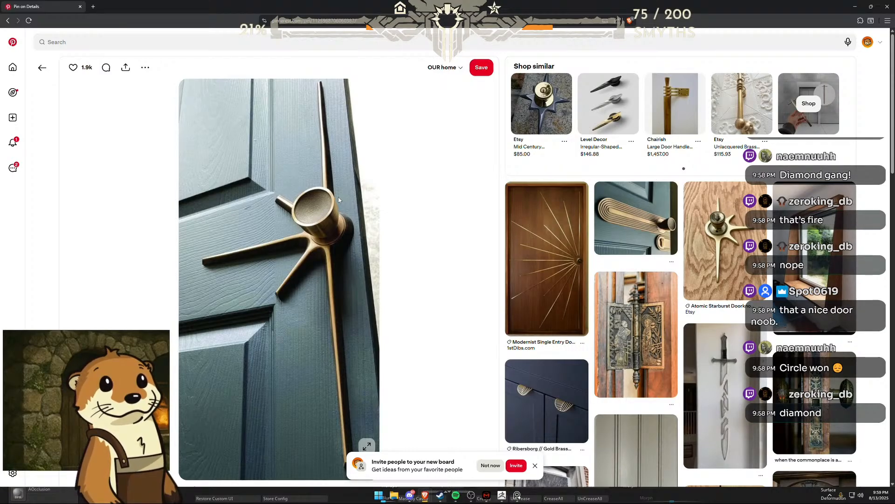
scroll(441, 254, down, 6)
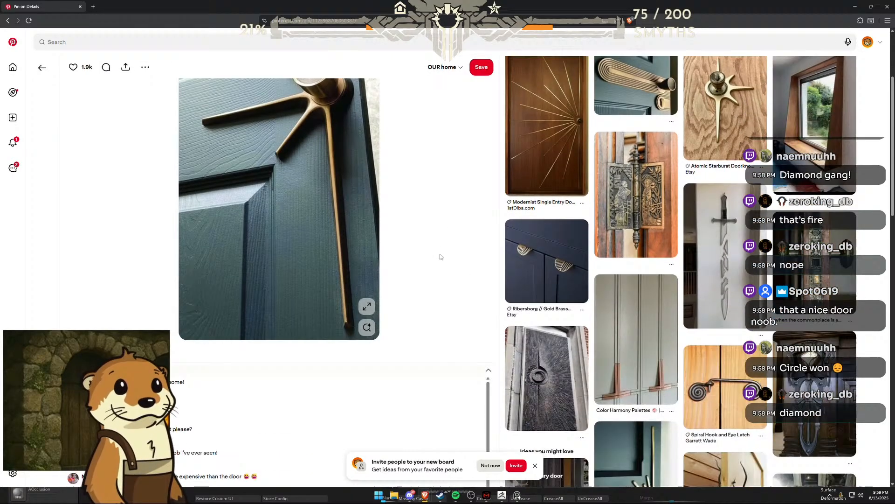
scroll(435, 243, down, 3)
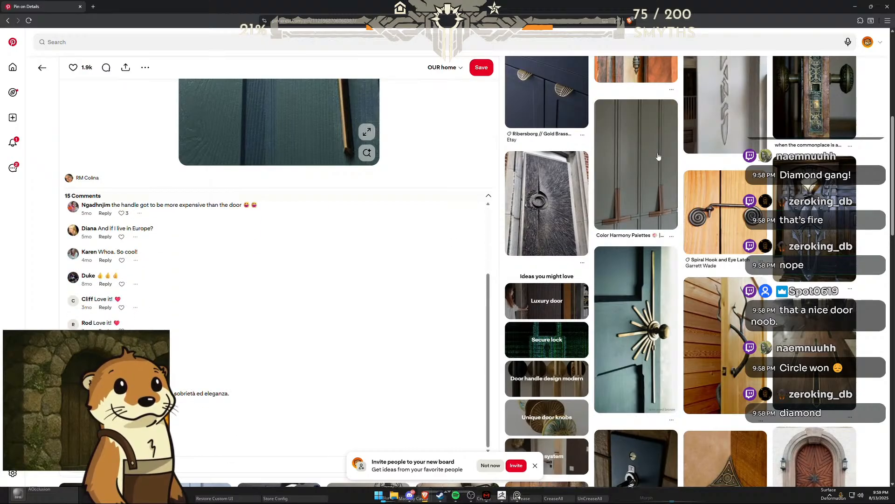
Step: Switch to ZBrush, select the ring handle on the door and append a cube as a new subtool
click(853, 6)
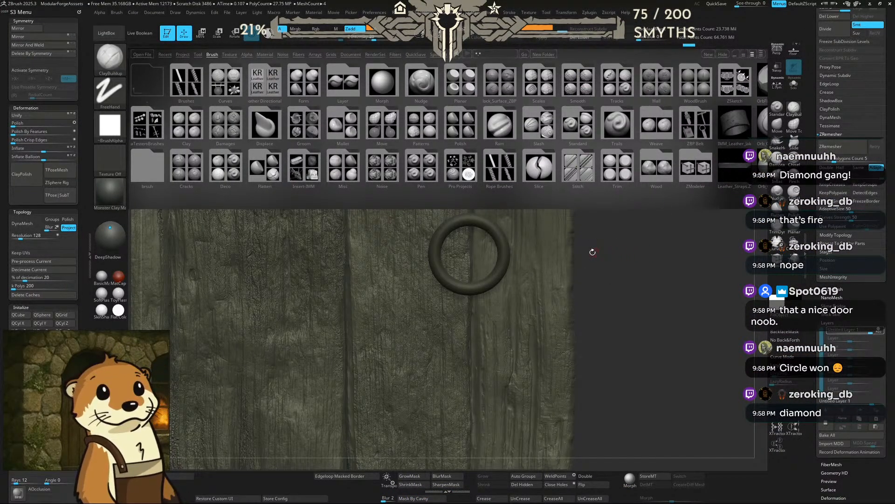
key(comma)
key(shift)
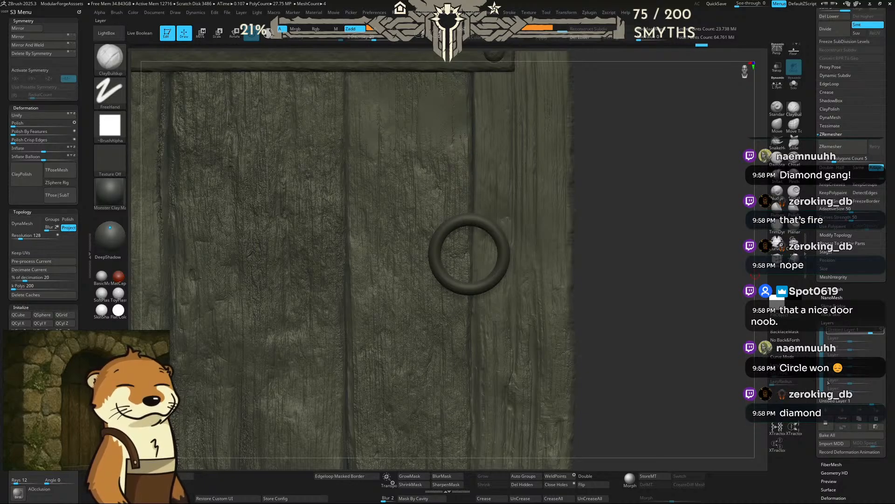
key(ctrl)
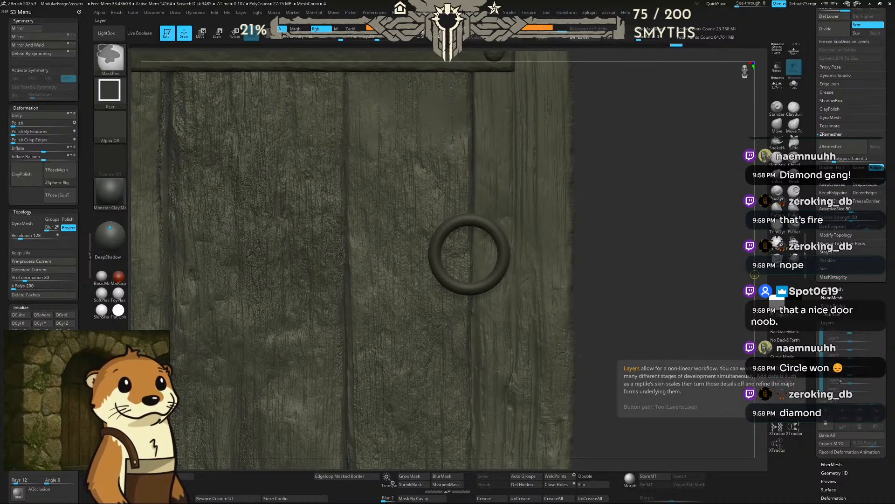
alt+click(501, 255)
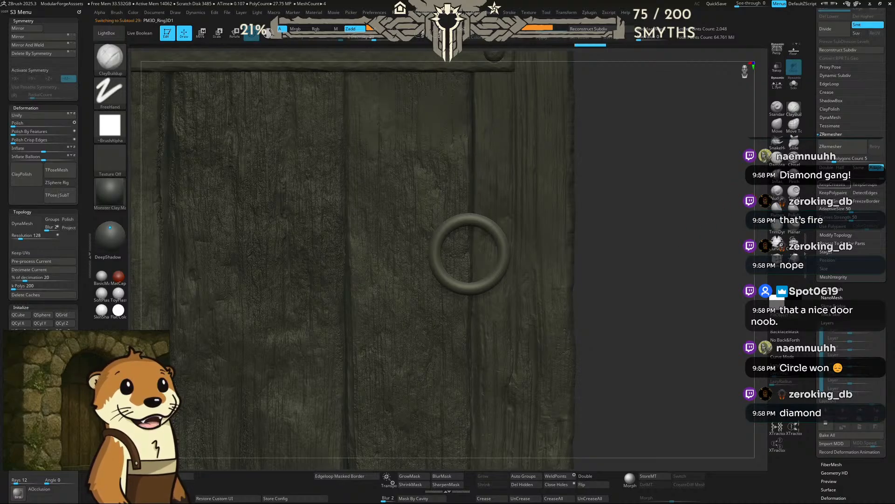
scroll(852, 154, up, 6)
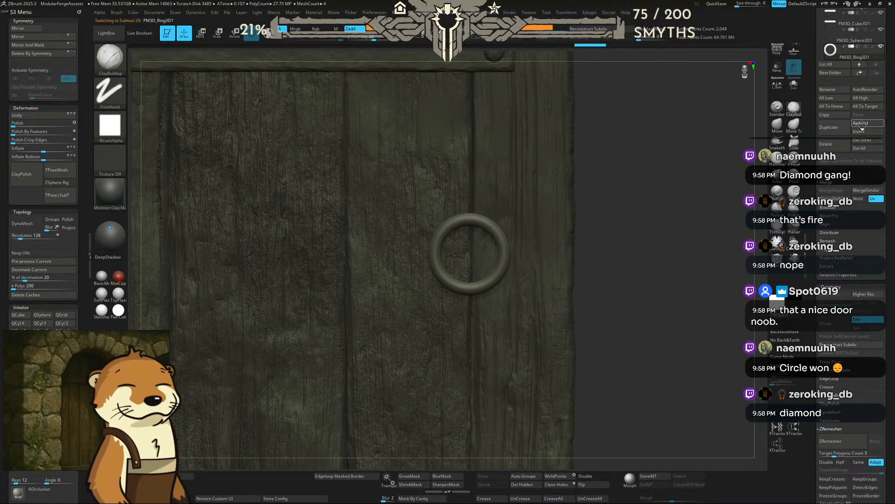
click(859, 124)
click(594, 167)
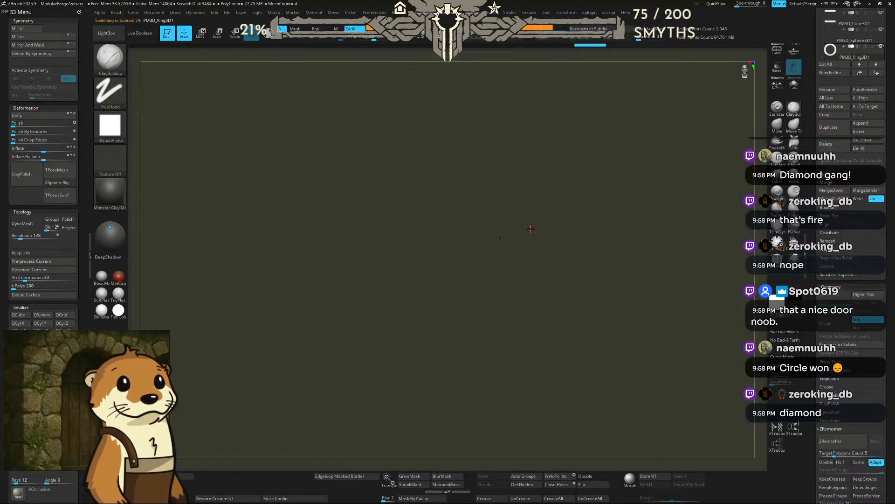
Step: Shrink the appended cube and move it along the depth axis to the front side of the door
key(w)
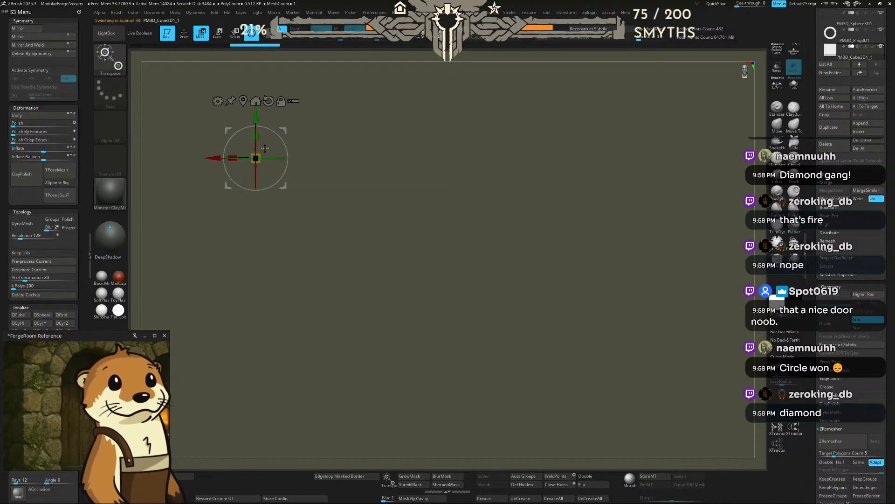
drag(255, 158, 226, 195)
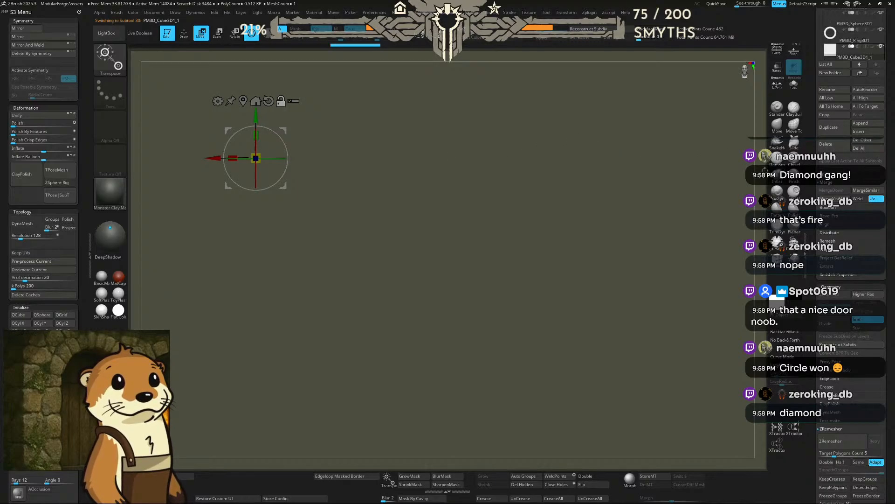
mouse_move(519, 163)
mouse_down()
mouse_move(661, 204)
mouse_move(692, 199)
mouse_up()
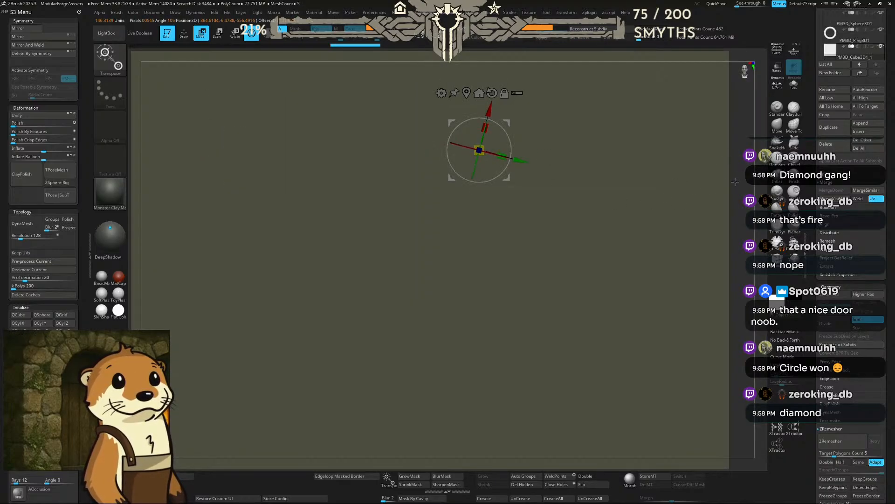
drag(760, 181, 577, 150)
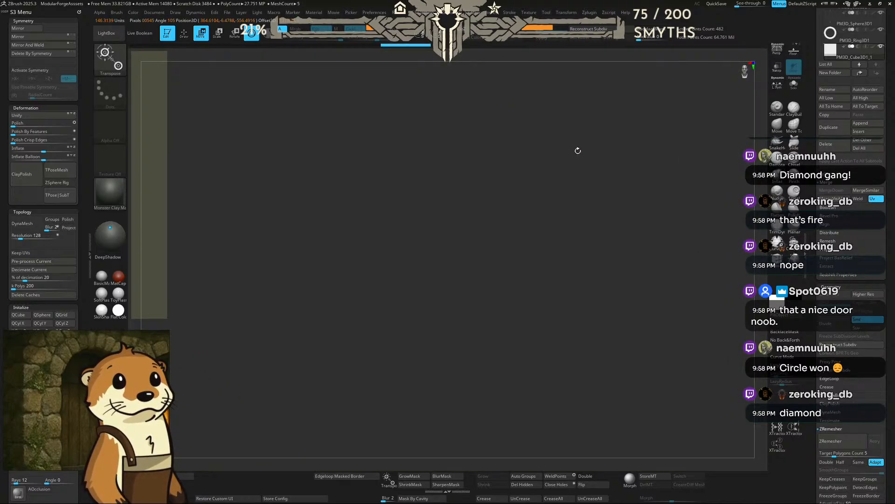
key(ctrl+z)
alt+drag(399, 184, 655, 221)
key(f)
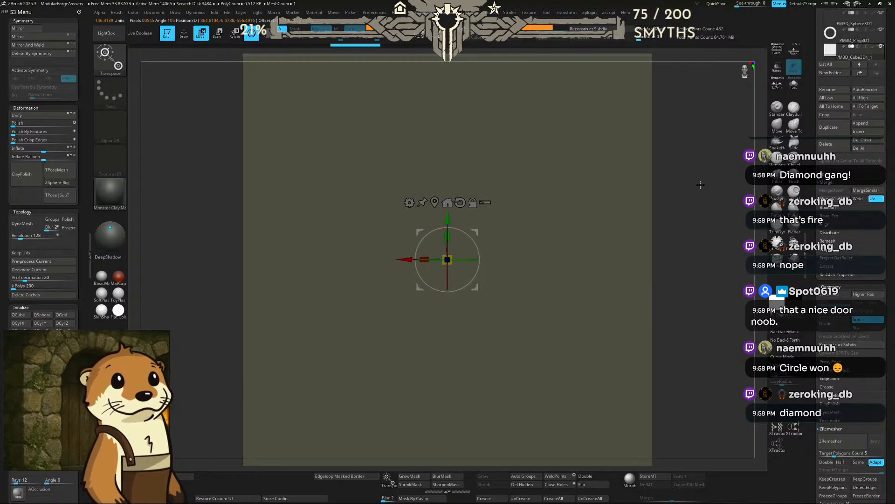
alt+drag(700, 183, 538, 202)
drag(451, 257, 367, 311)
drag(572, 230, 479, 257)
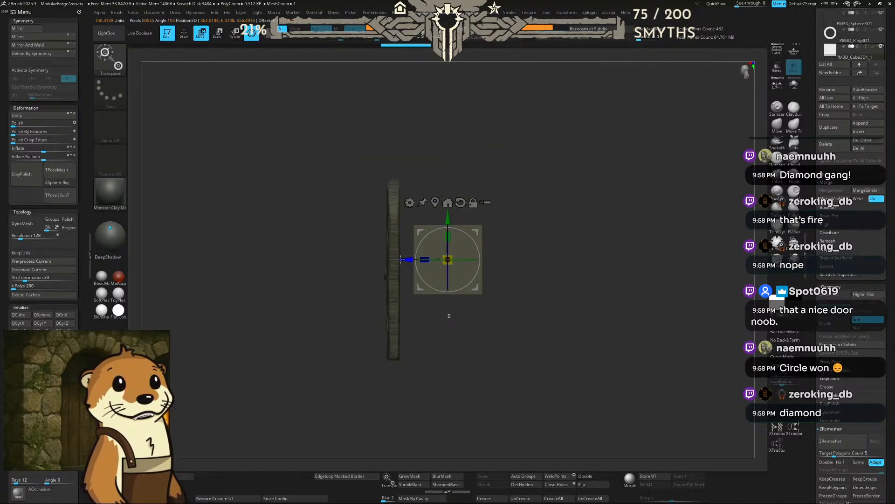
drag(400, 259, 319, 260)
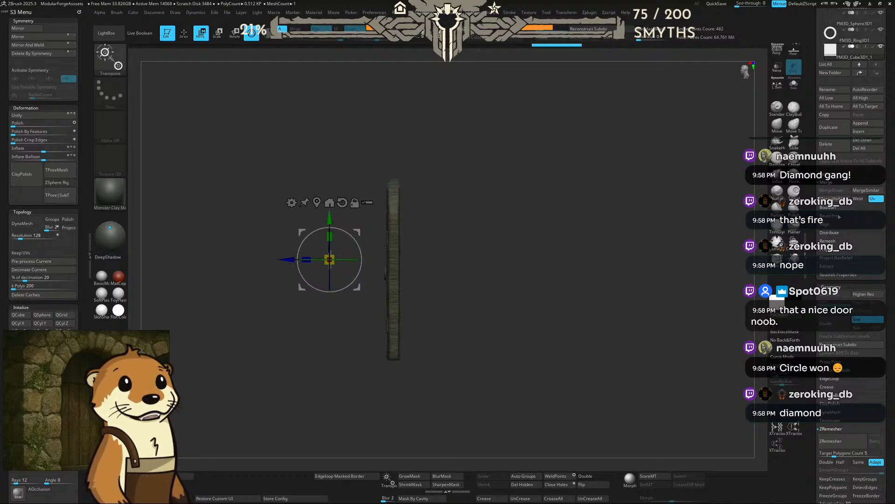
Step: Try appending circle primitives as new subtools
click(861, 124)
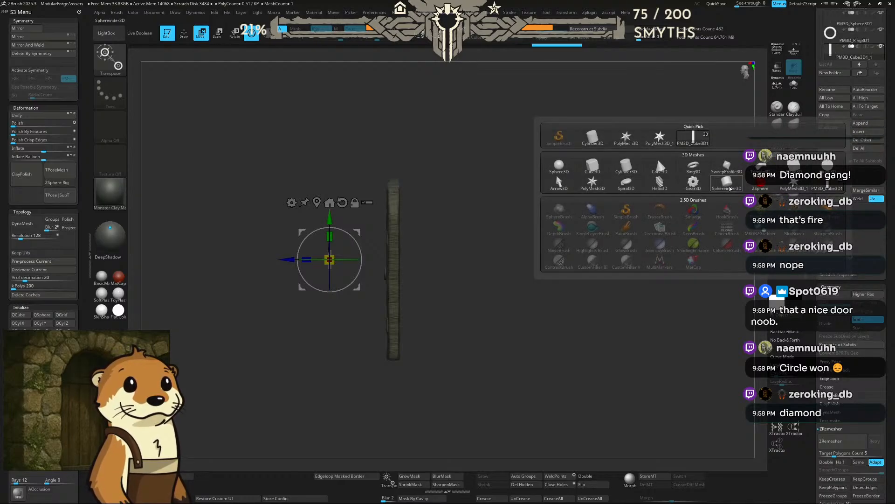
mouse_move(729, 185)
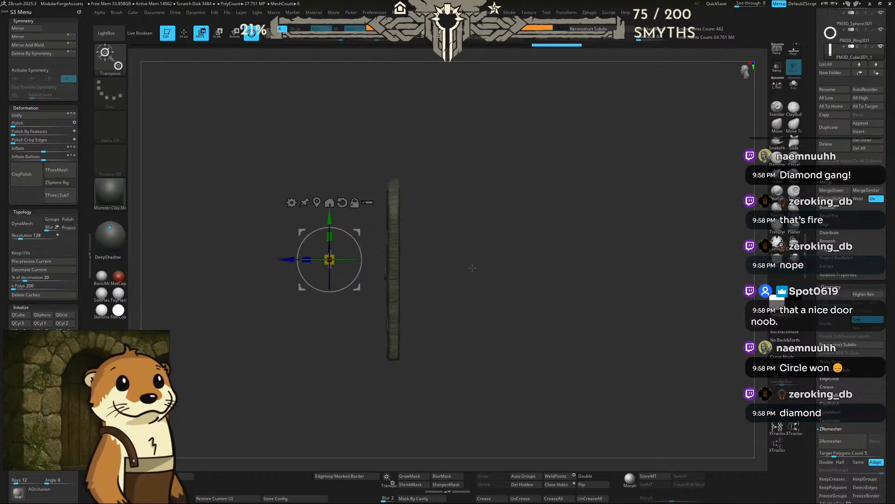
click(868, 124)
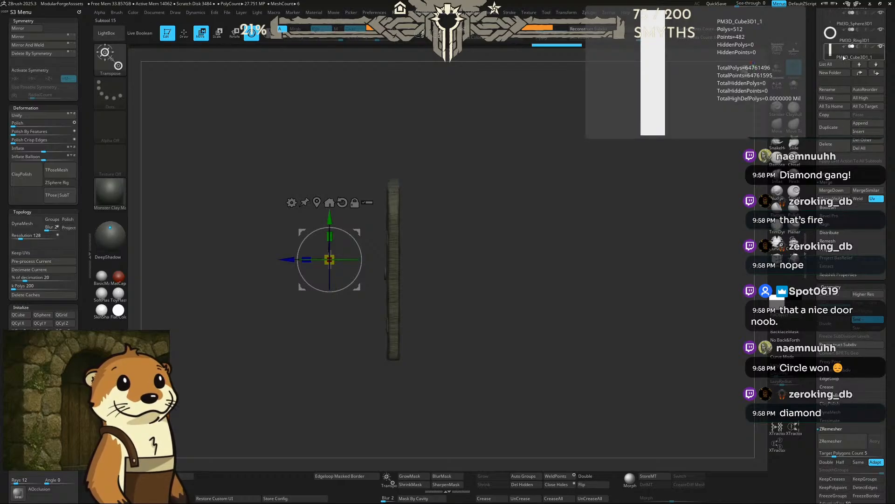
click(868, 123)
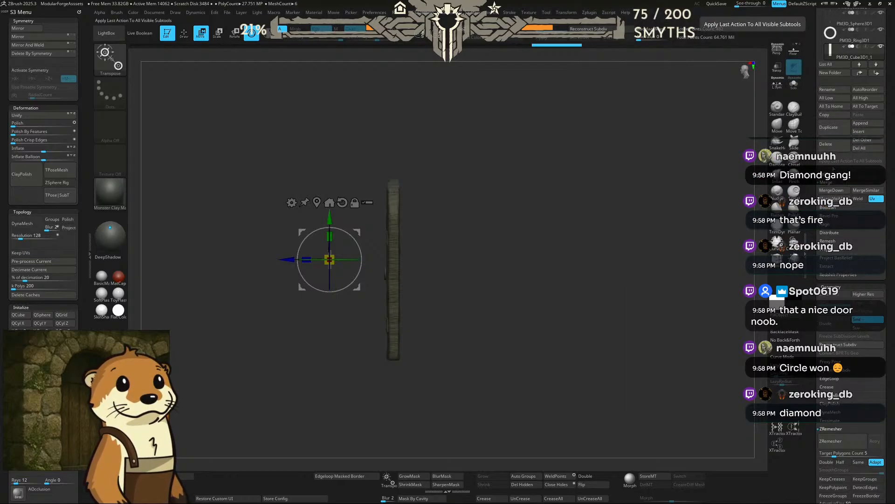
Step: Append a cylinder and place it in front of the door, shrunk and rotated so its flat cap faces forward
click(860, 123)
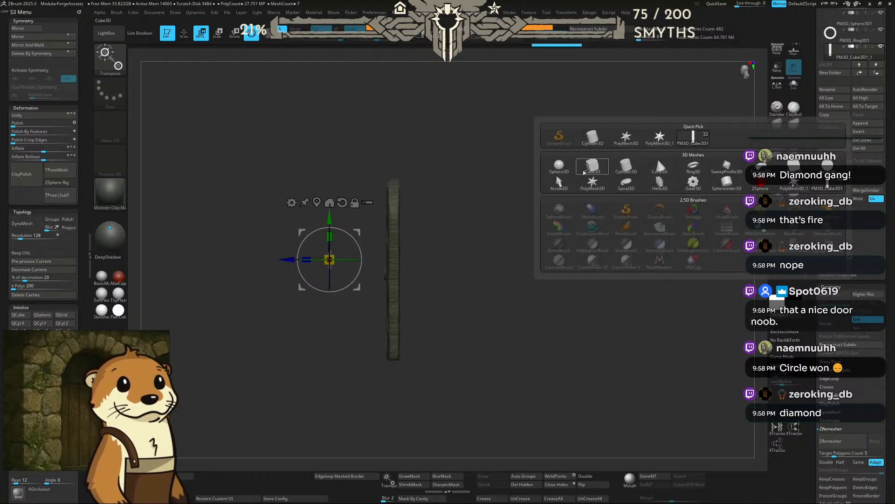
click(630, 169)
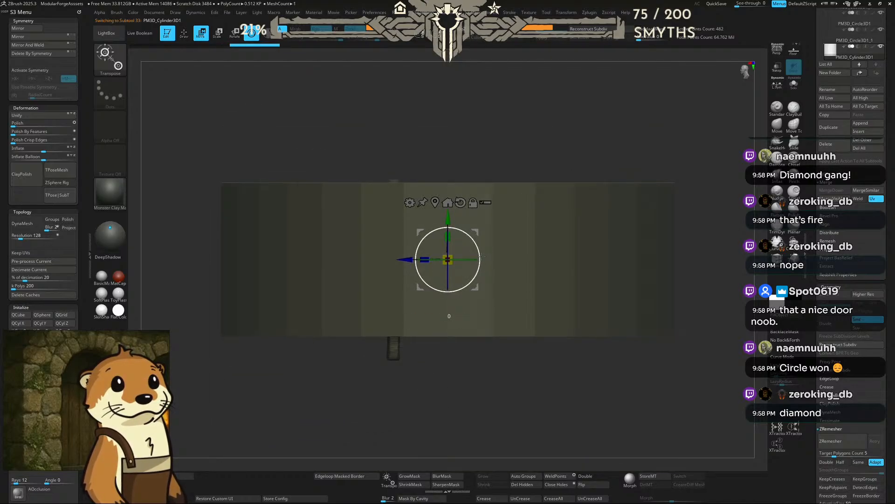
shift+drag(481, 256, 443, 182)
drag(448, 259, 318, 415)
drag(422, 259, 303, 259)
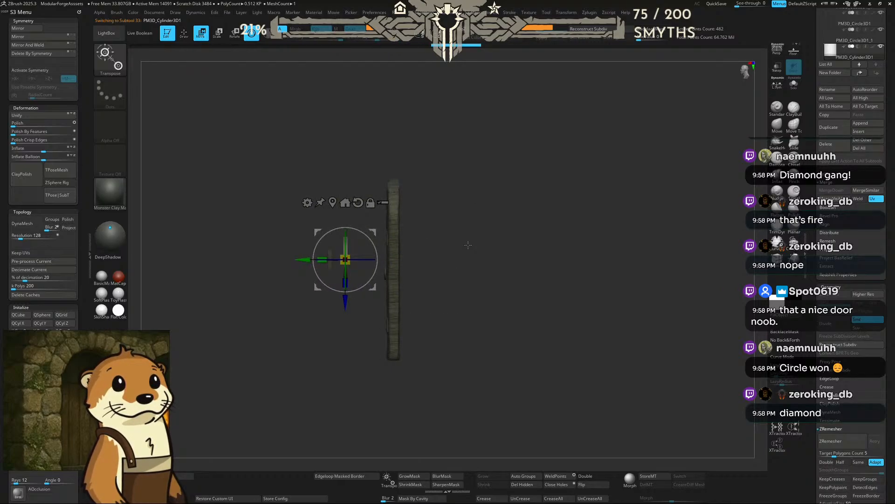
Step: Delete the two oversized circle subtools behind the door
drag(470, 244, 584, 206)
alt+drag(648, 168, 671, 224)
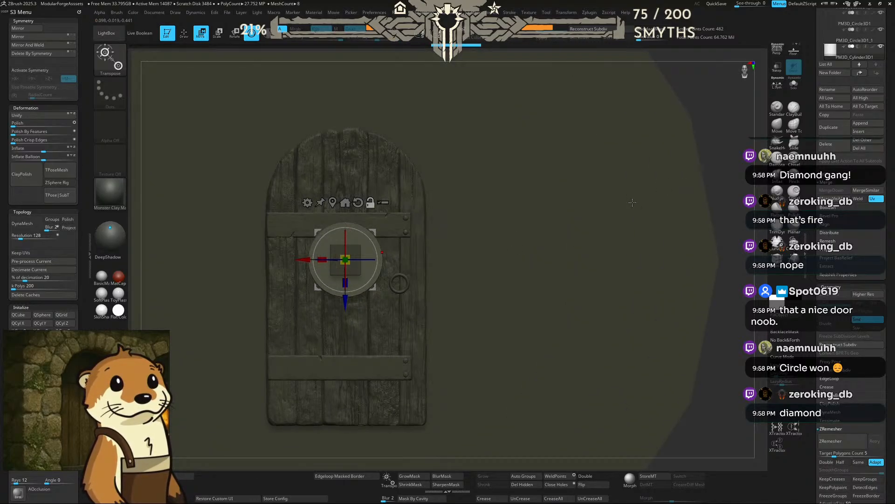
alt+click(639, 202)
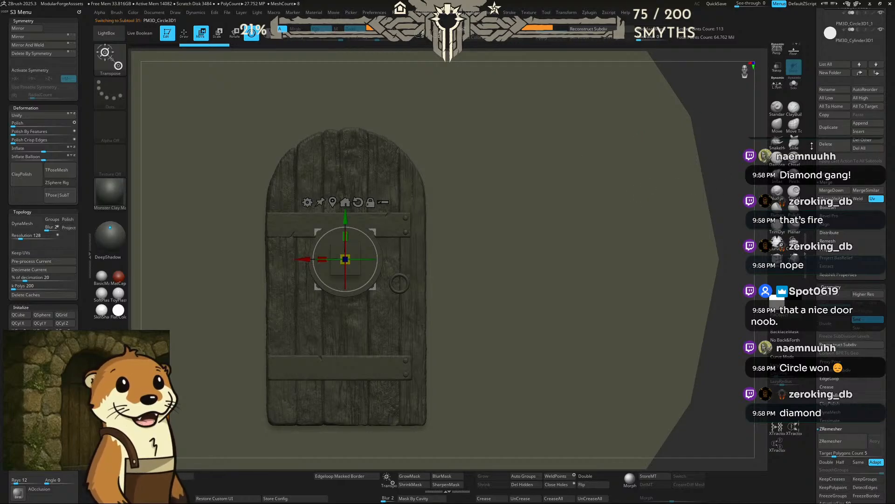
click(820, 145)
click(772, 161)
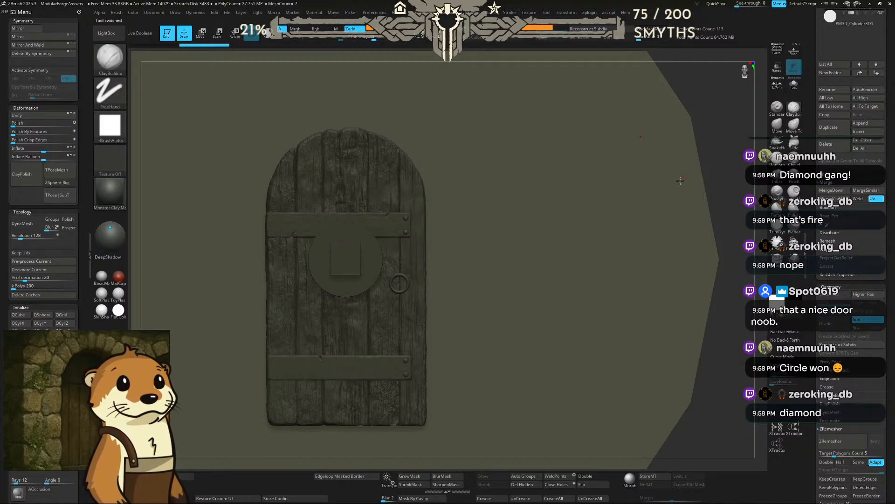
click(821, 145)
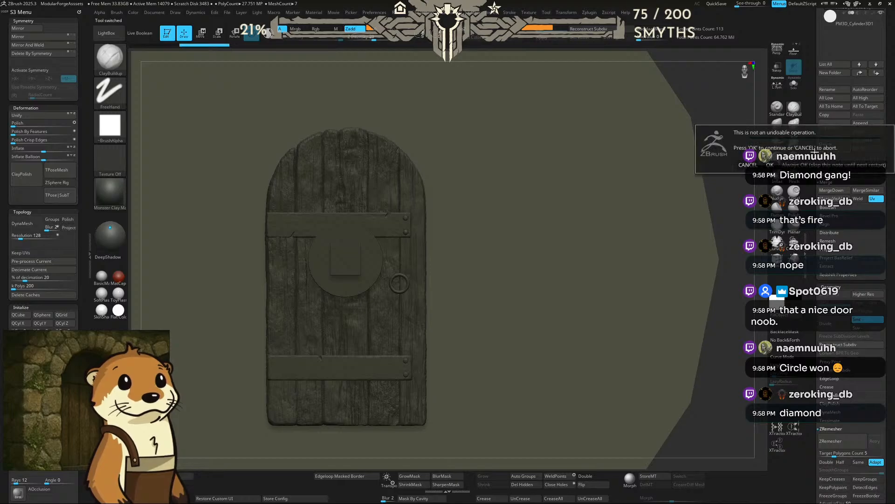
click(769, 164)
Step: Scale the cylinder disc down to less than twice the ring handle's width and centre it over the ring
alt+drag(471, 238, 233, 279)
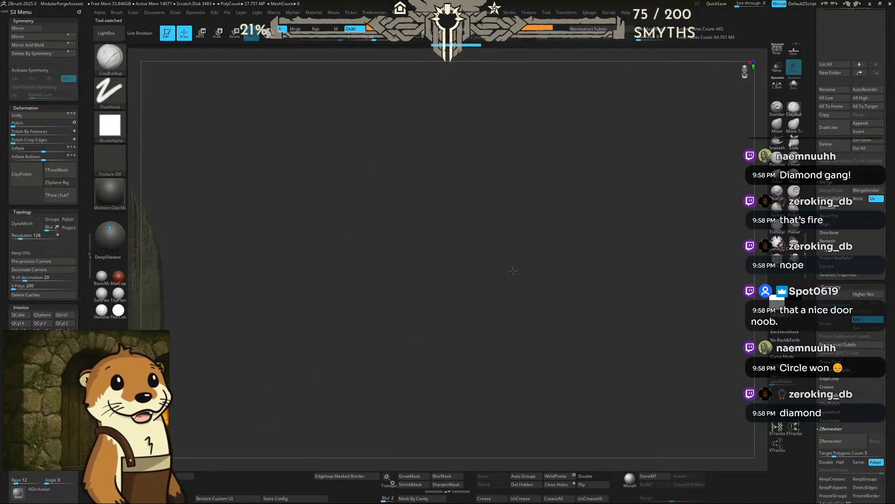
alt+drag(295, 310, 495, 289)
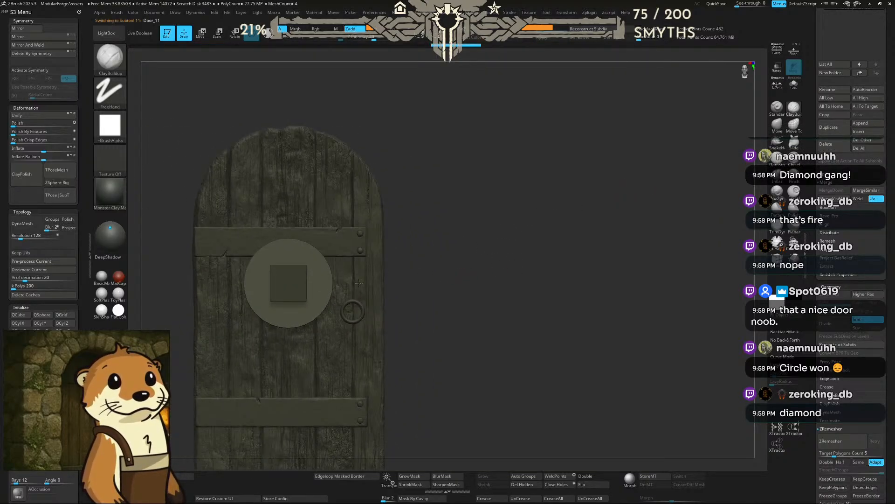
drag(427, 263, 652, 208)
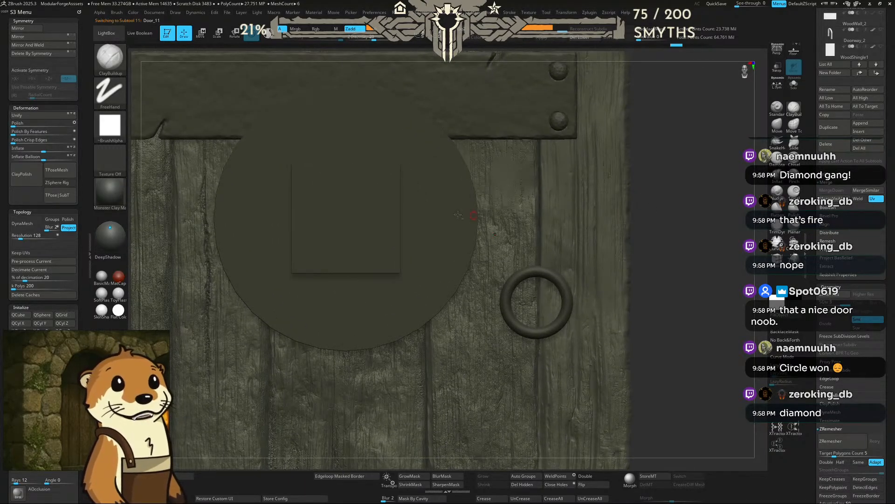
alt+click(456, 213)
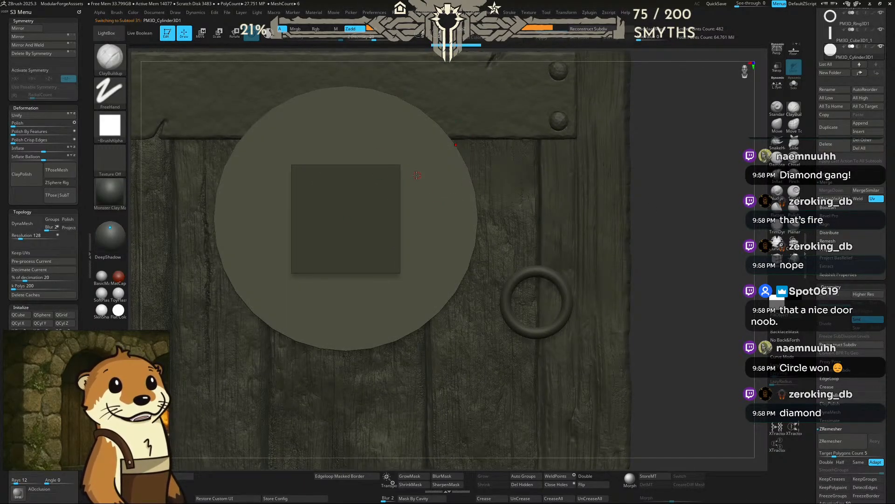
key(w)
drag(351, 214, 295, 254)
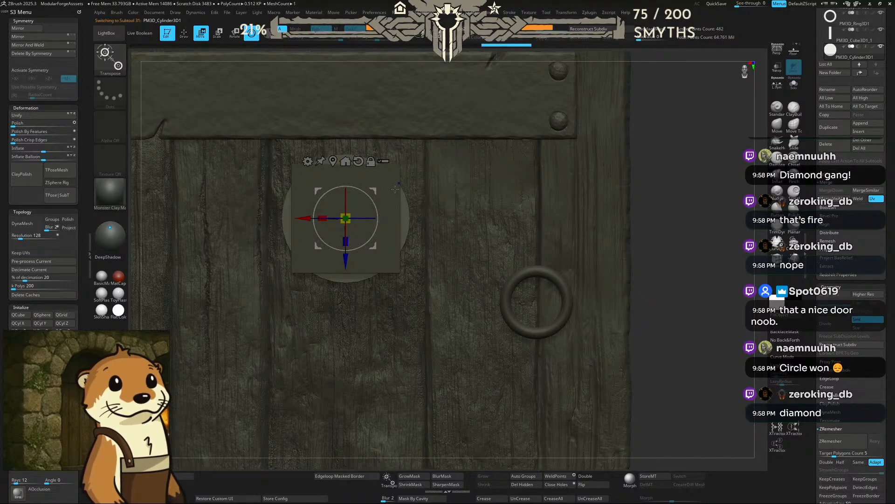
drag(377, 191, 570, 274)
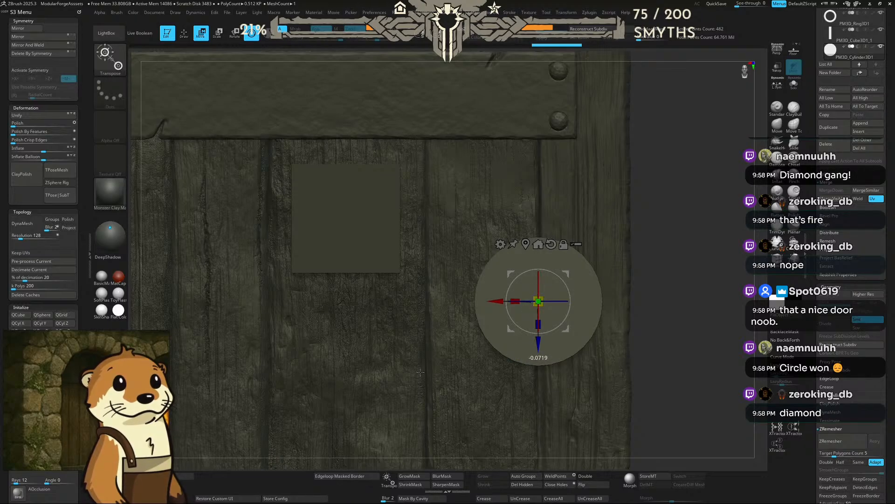
drag(538, 301, 539, 303)
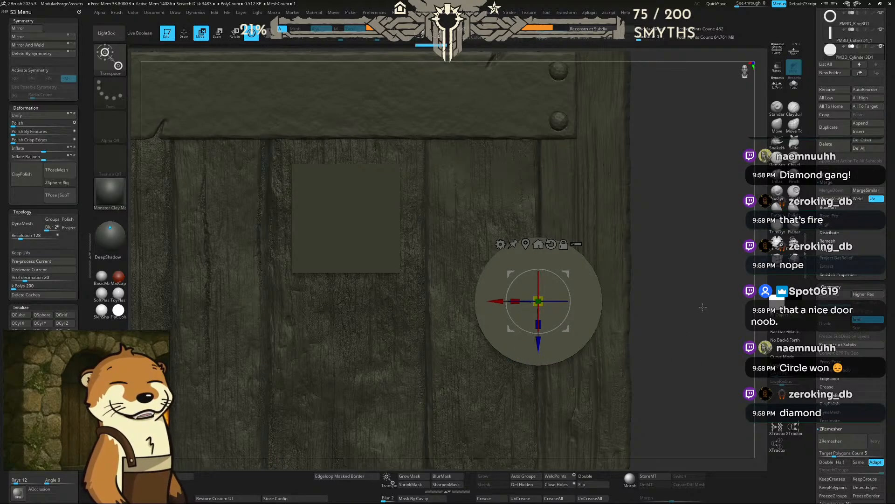
Step: Move the cylinder disc back in depth toward the door so the ring handle sits in front of it
right_drag(539, 303, 452, 303)
drag(508, 302, 677, 282)
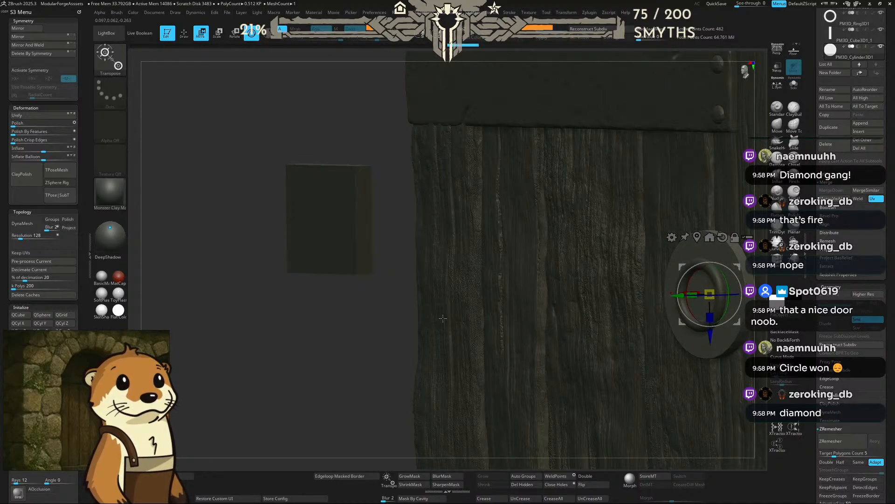
drag(298, 322, 392, 326)
alt+drag(185, 294, 68, 271)
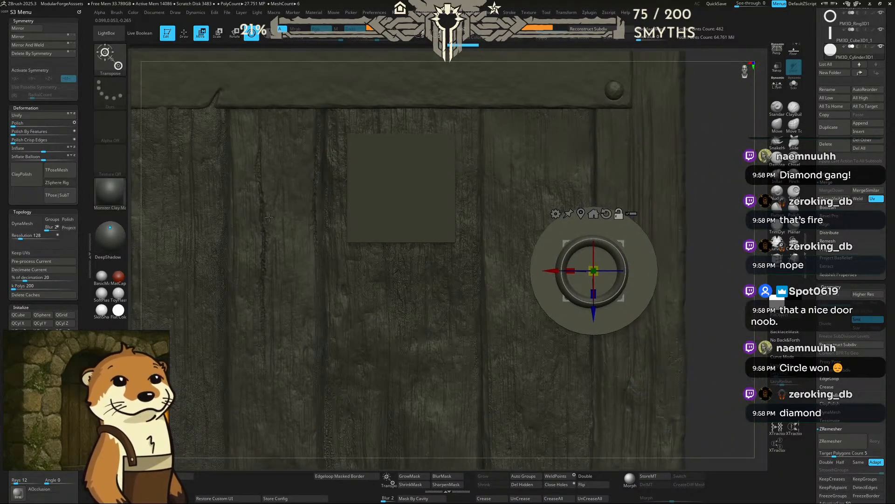
Step: Shrink the disc to slightly wider than the ring handle and nudge it until it is centred behind the ring
drag(600, 262, 605, 256)
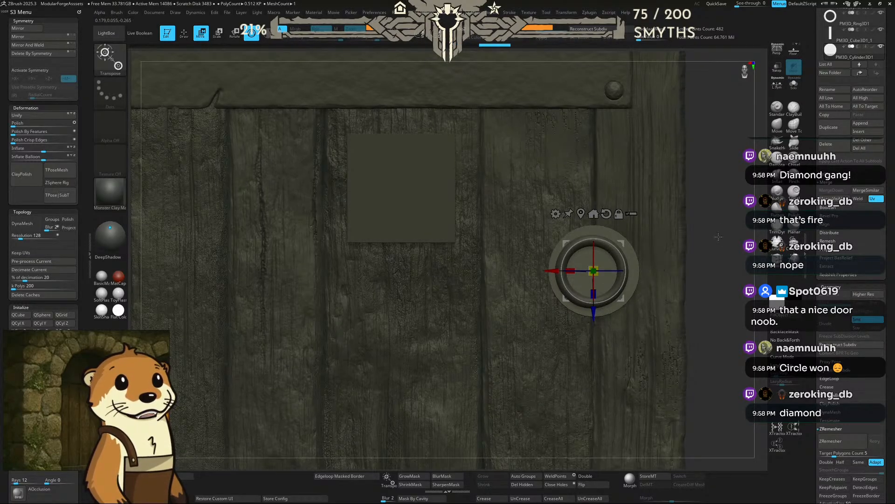
drag(554, 270, 552, 271)
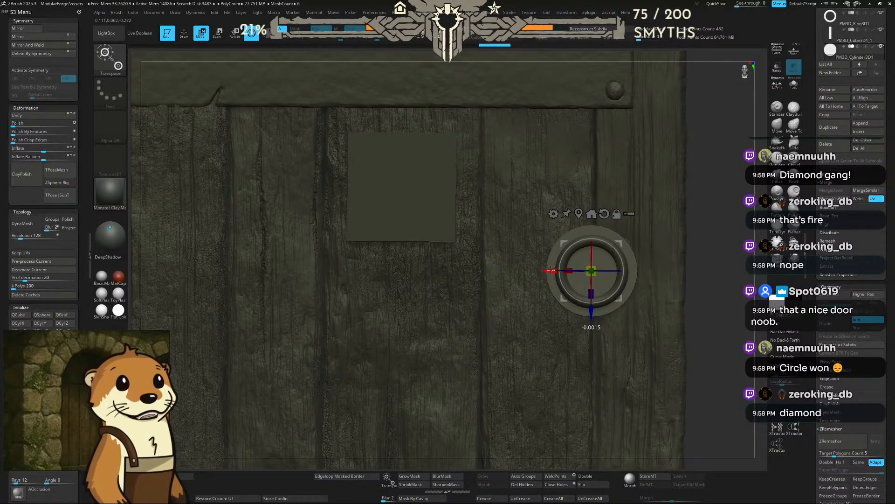
drag(591, 314, 591, 316)
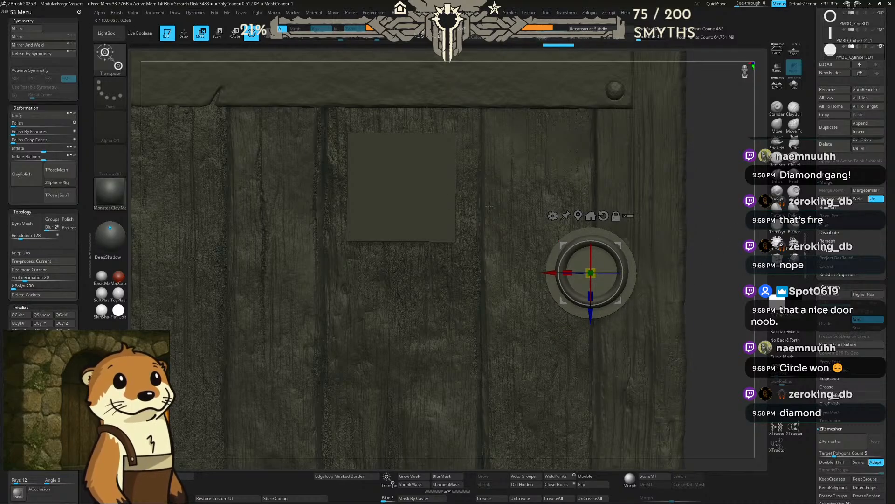
Step: Rotate the square cube plate 45 degrees into a diamond and scale it down to about the disc's size
alt+click(438, 192)
shift+drag(428, 167, 427, 216)
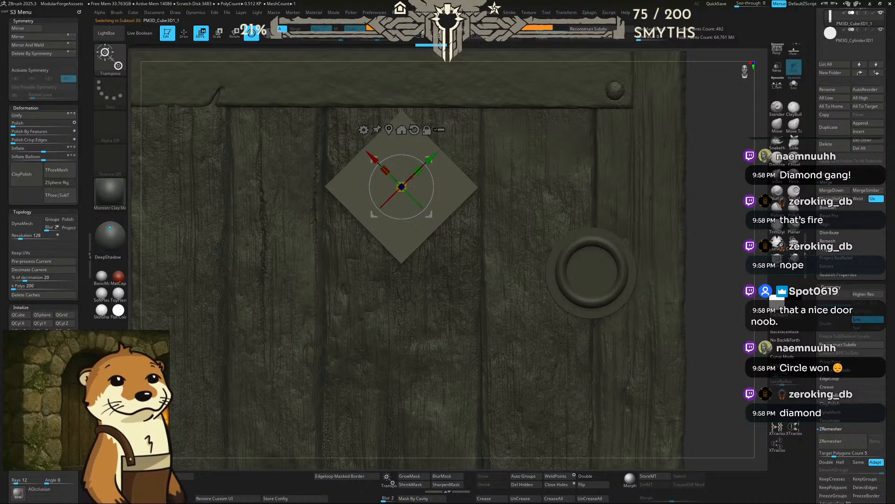
drag(409, 184, 397, 197)
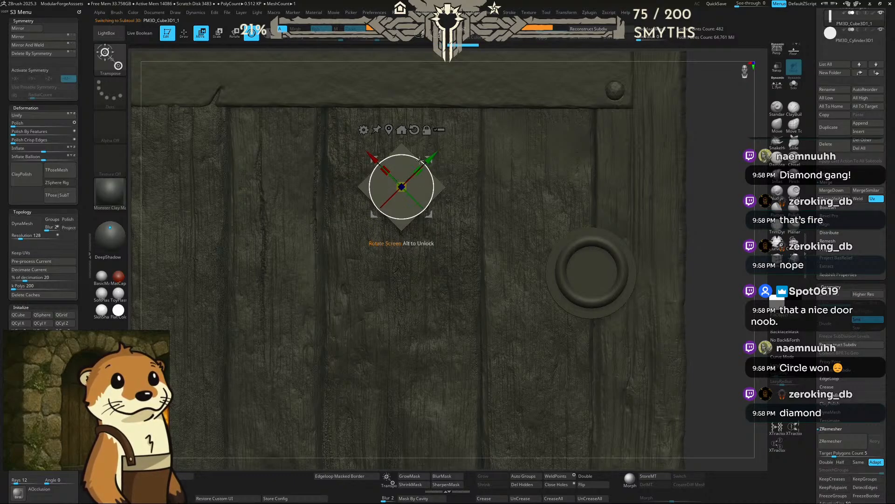
Step: Move the diamond plate over to the ring handle and set it in depth behind the ring
drag(427, 154, 601, 267)
drag(732, 234, 687, 234)
alt+drag(711, 261, 535, 260)
alt+drag(386, 269, 708, 252)
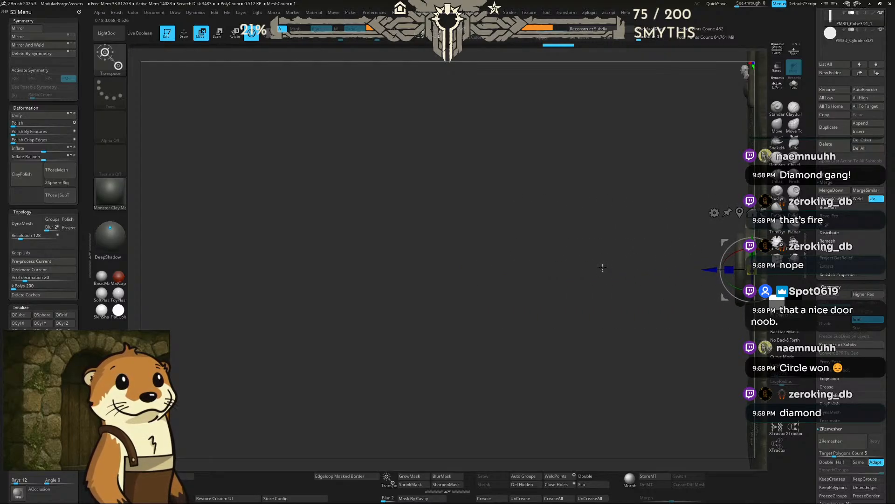
drag(602, 267, 649, 270)
alt+drag(271, 243, 147, 251)
alt+drag(762, 225, 674, 200)
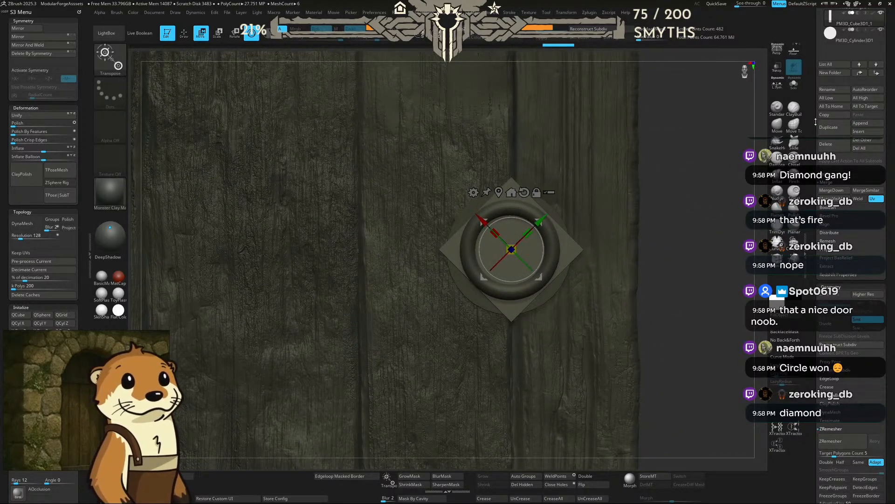
Step: Leave transform mode and turn off backing plate visibility so only the selected plate shows behind the ring
scroll(862, 140, up, 5)
key(q)
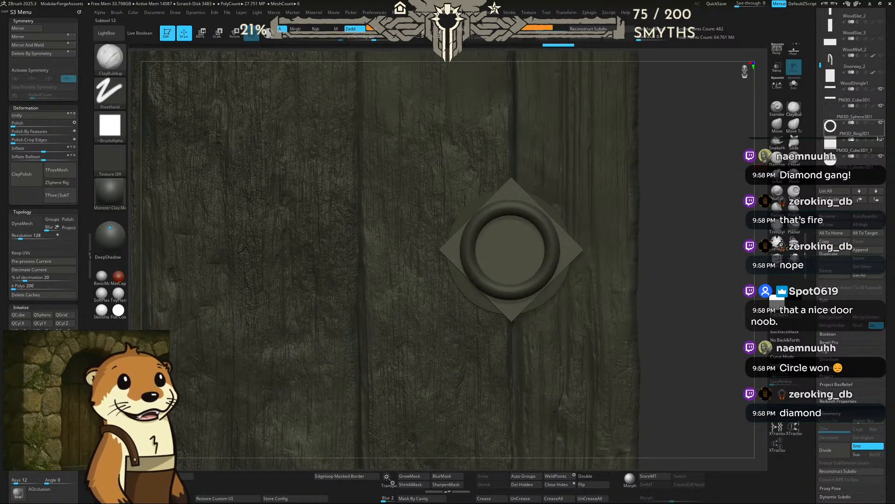
mouse_move(883, 157)
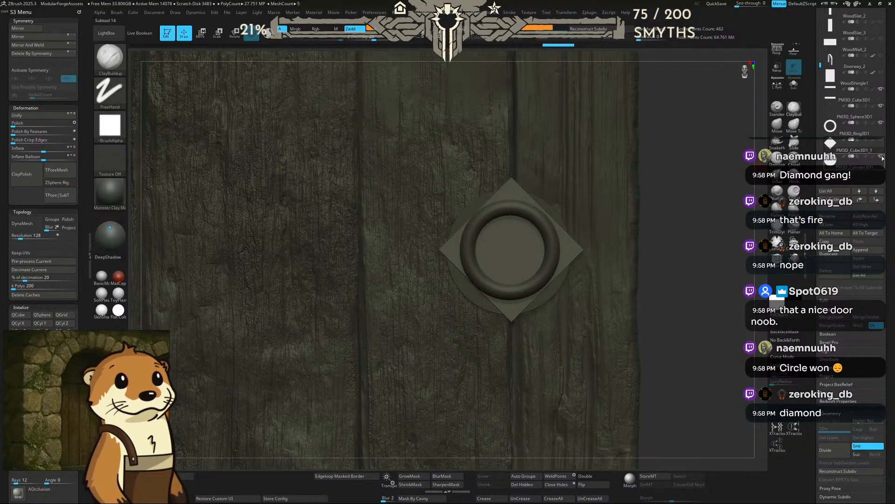
click(880, 156)
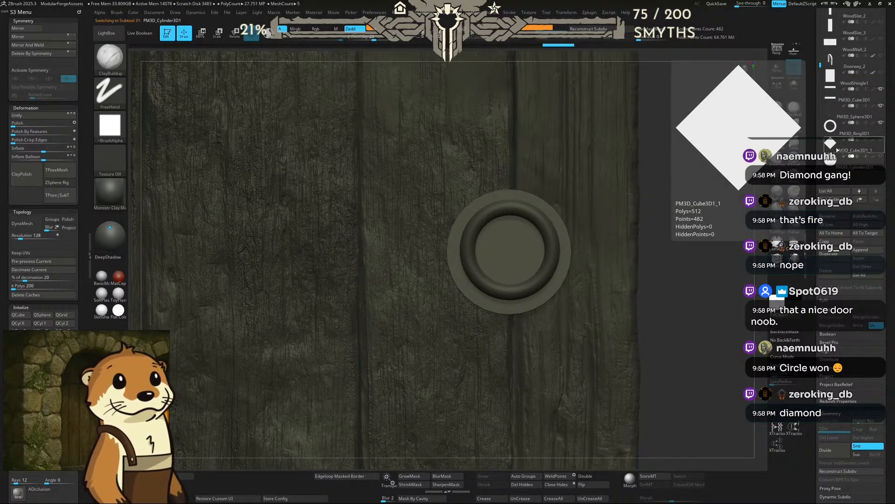
Step: Compare the diamond and round backing plates behind the ring by alternately selecting their subtools, ending on the round disc
click(837, 149)
click(838, 163)
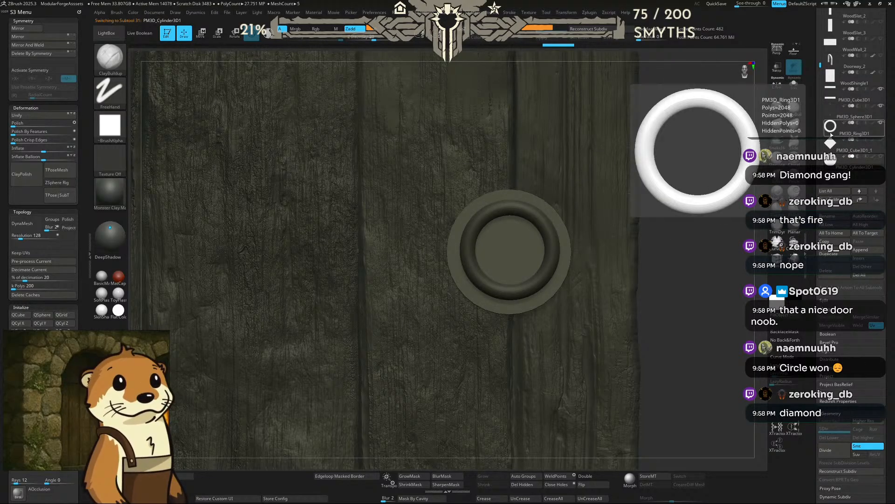
click(832, 150)
click(830, 160)
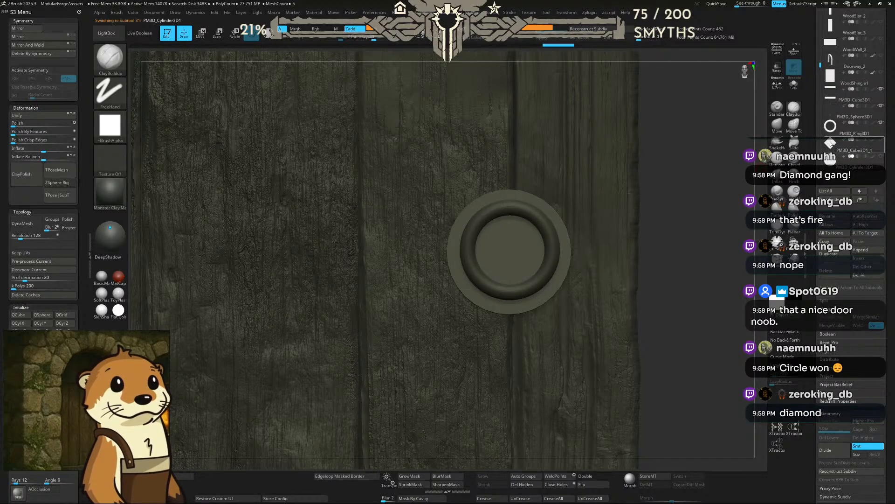
click(830, 150)
click(830, 160)
click(830, 150)
click(830, 160)
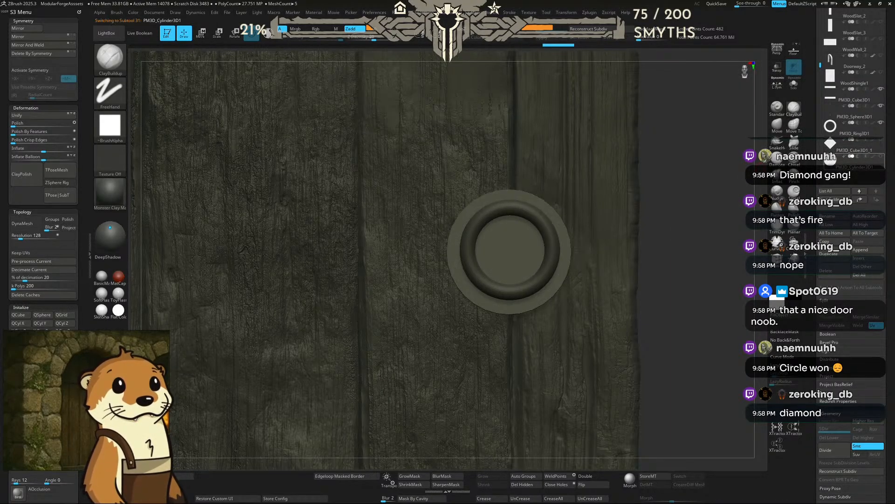
click(830, 150)
click(830, 160)
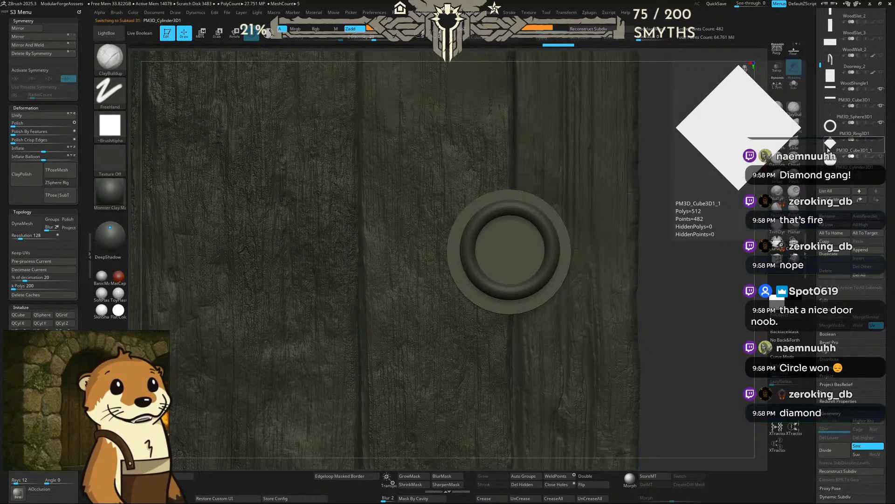
click(830, 128)
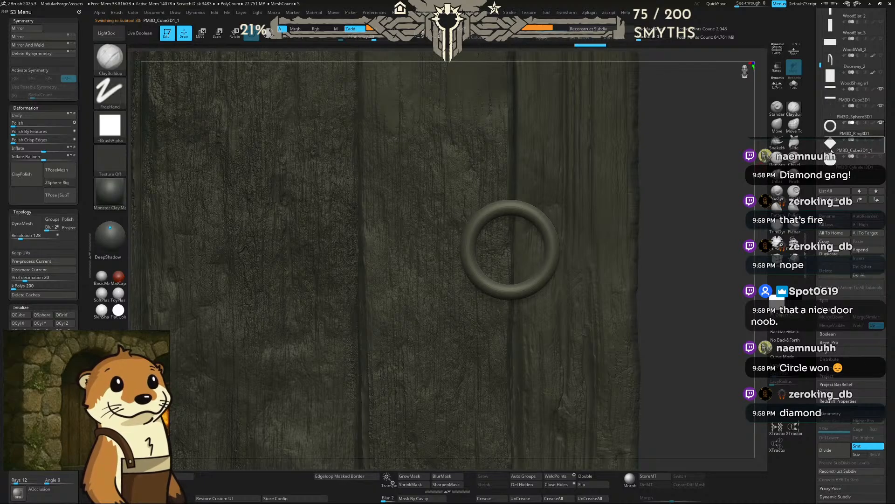
click(831, 160)
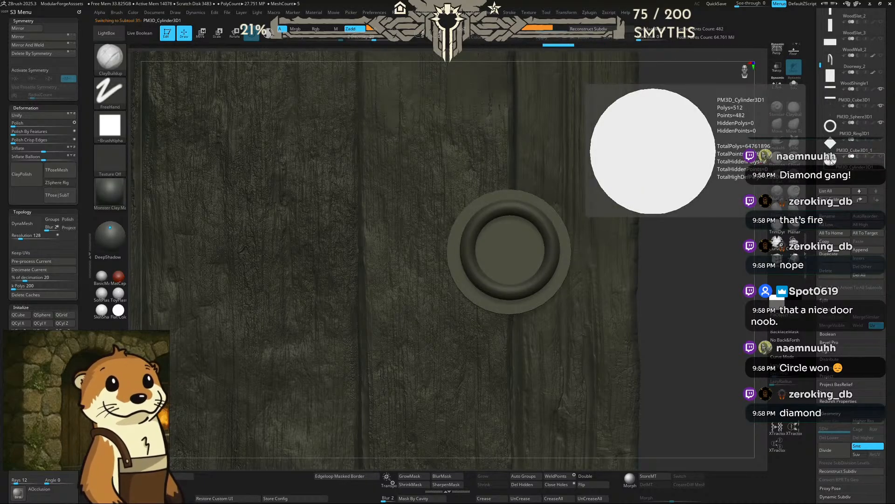
Step: Switch to Pinterest in Brave and save the dark inlaid floor pin to the Worldbuilding board
key(alt+Tab)
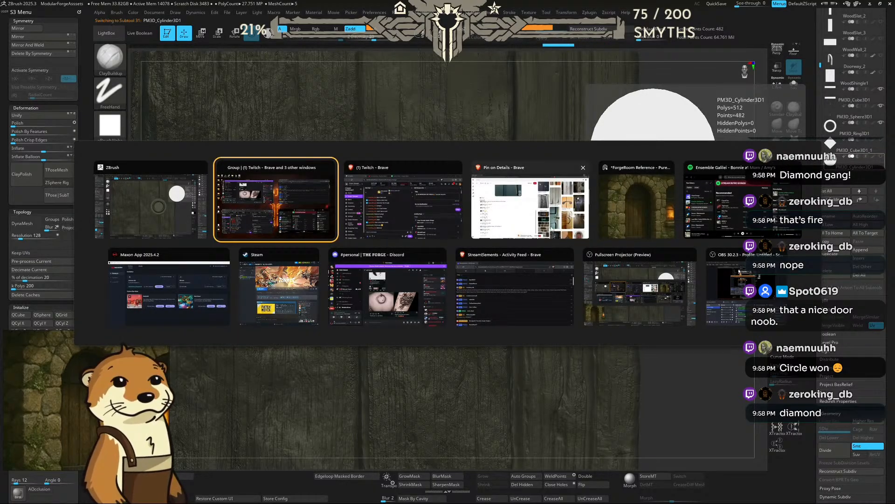
click(553, 234)
scroll(378, 271, down, 10)
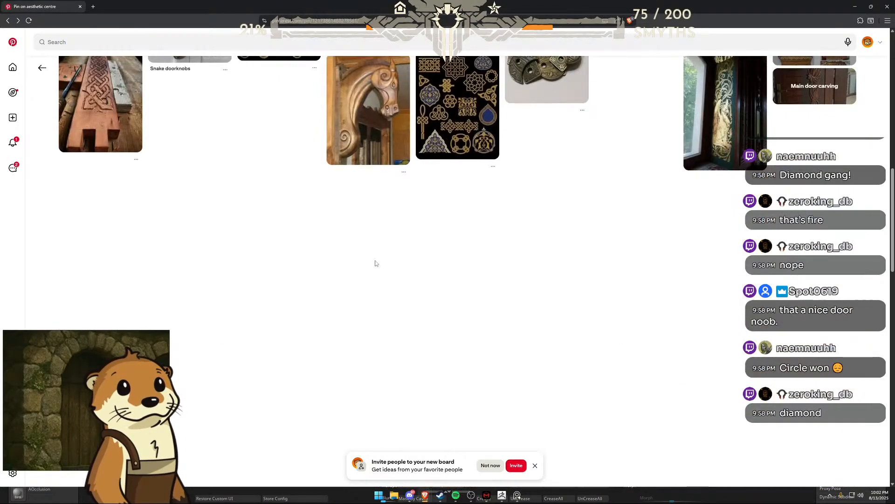
scroll(276, 252, down, 10)
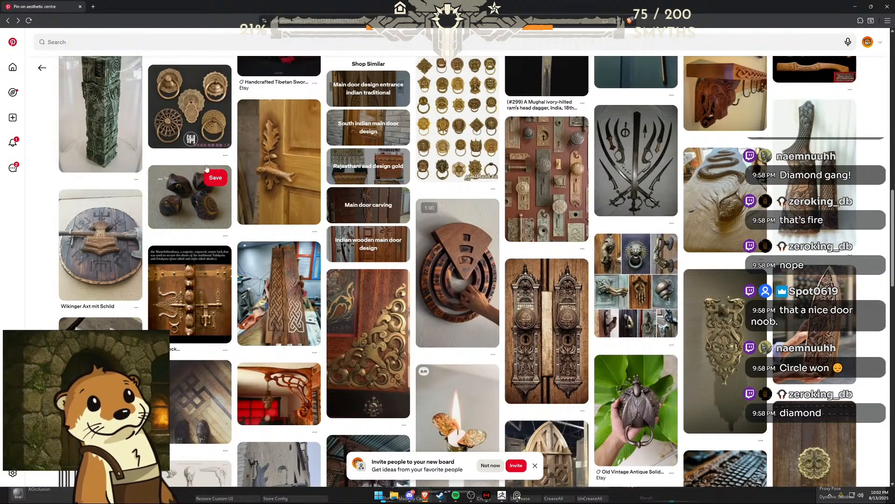
scroll(219, 196, down, 3)
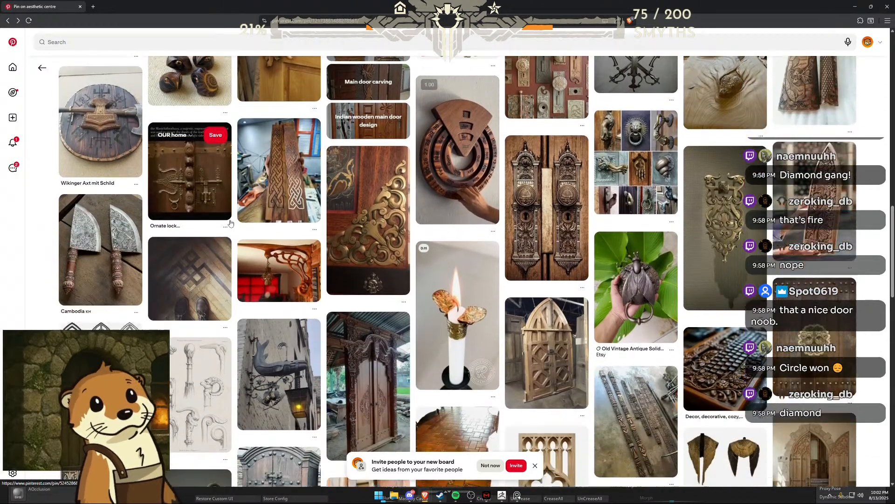
scroll(230, 223, down, 3)
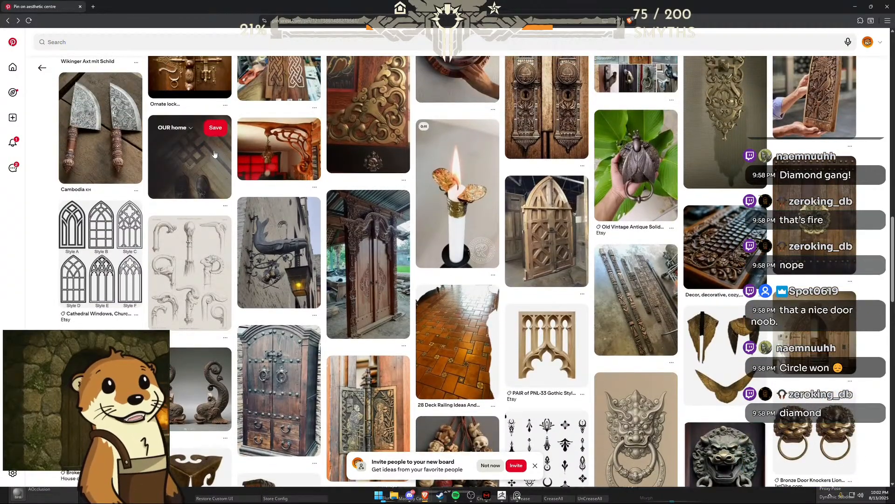
click(183, 129)
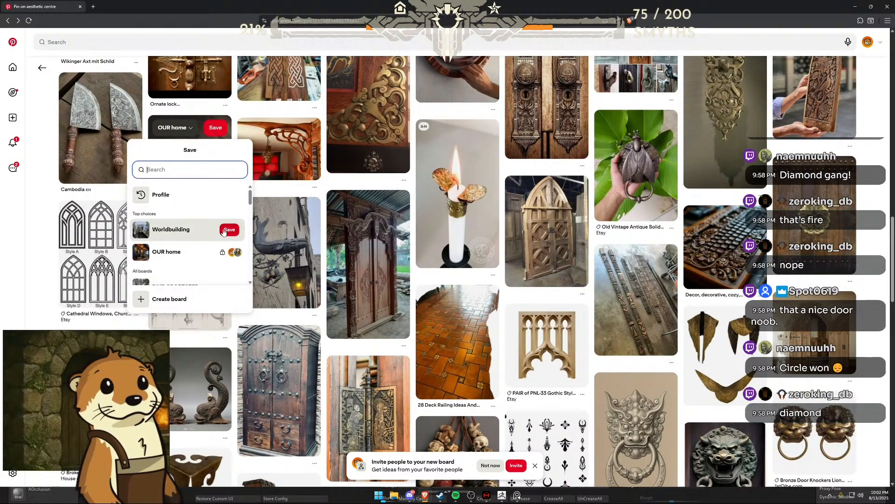
click(233, 231)
Step: Save the cathedral windows style chart pin to the Worldbuilding board
scroll(223, 239, down, 3)
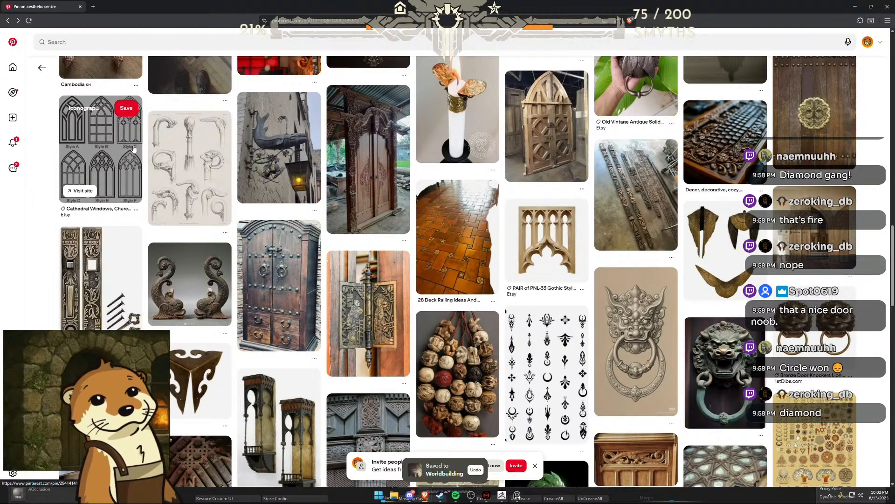
click(98, 110)
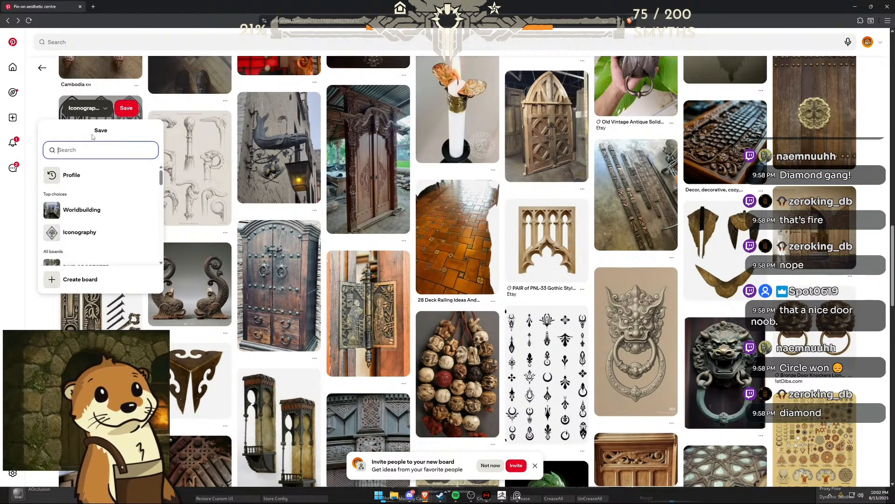
click(140, 210)
Step: Browse the related pins for ornate door knockers, handles and backing plate shapes
scroll(375, 285, down, 2)
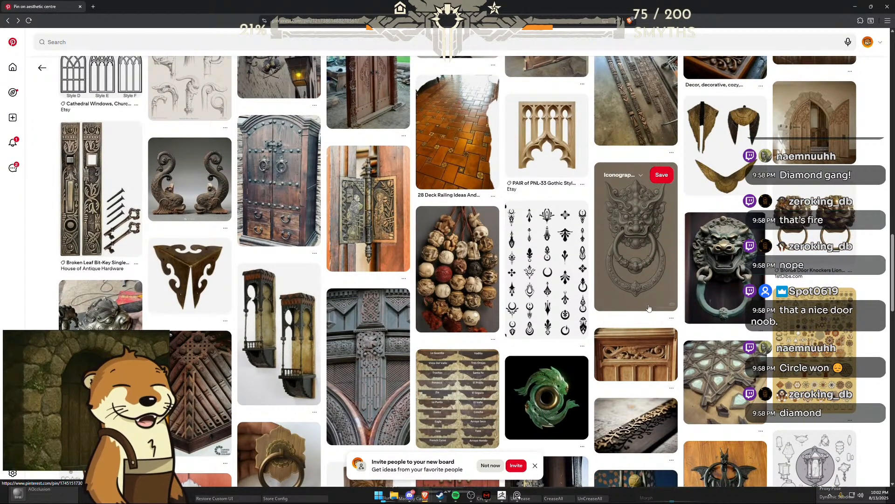
scroll(649, 308, down, 5)
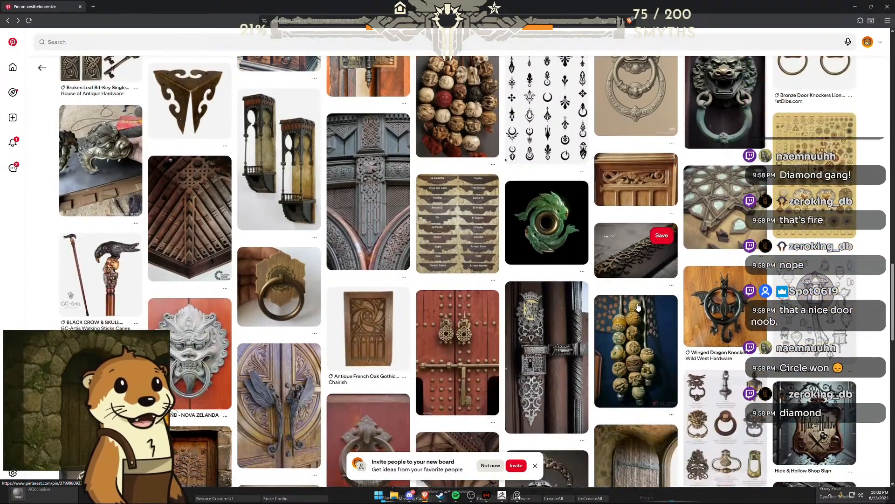
scroll(634, 306, down, 2)
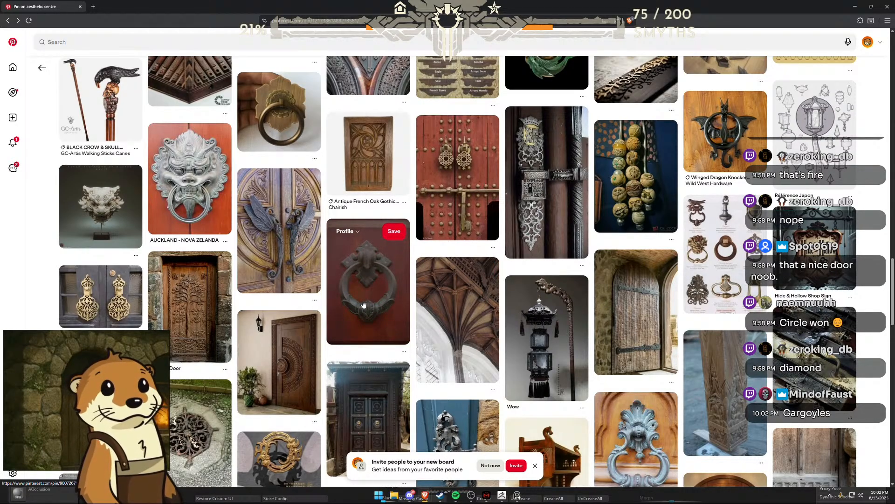
scroll(364, 304, down, 2)
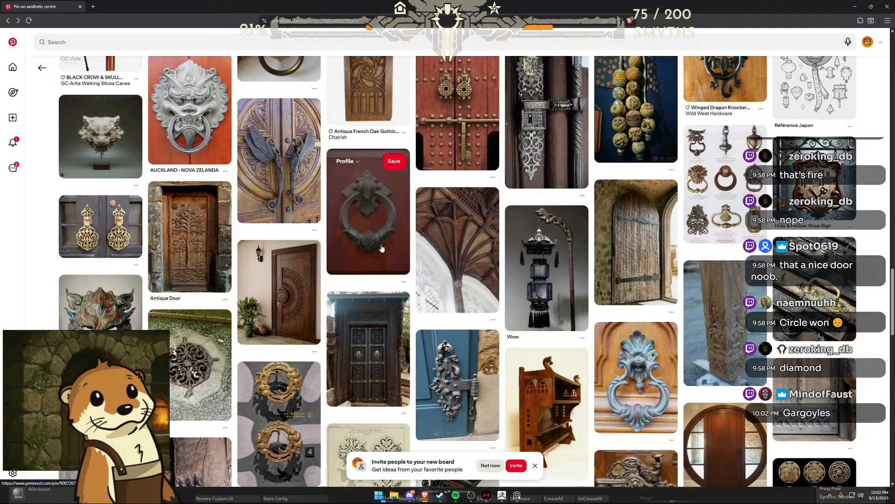
scroll(388, 242, down, 6)
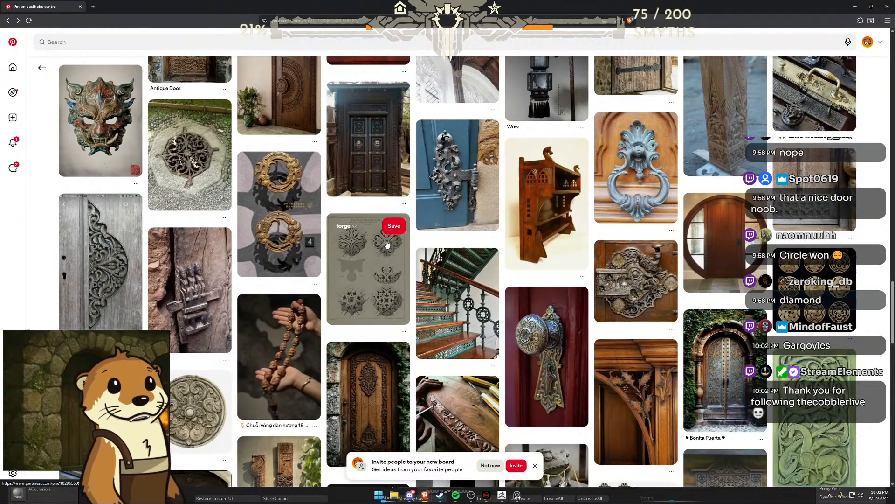
scroll(386, 243, up, 3)
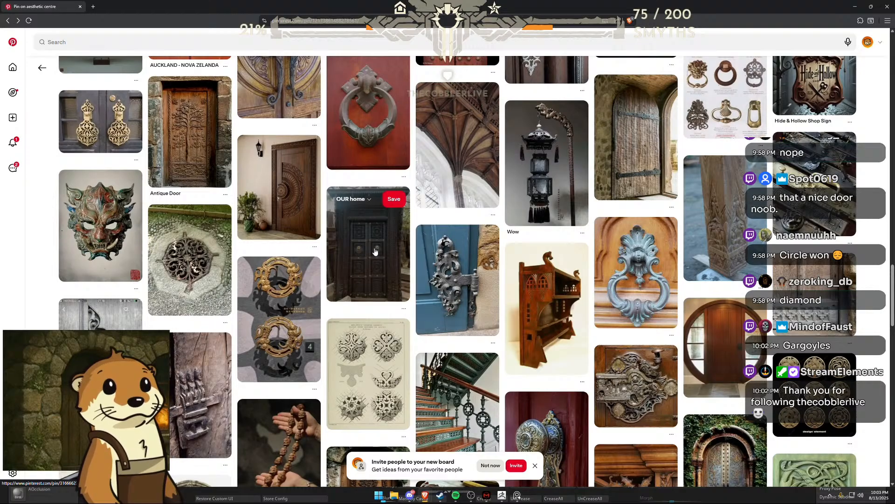
scroll(388, 344, up, 2)
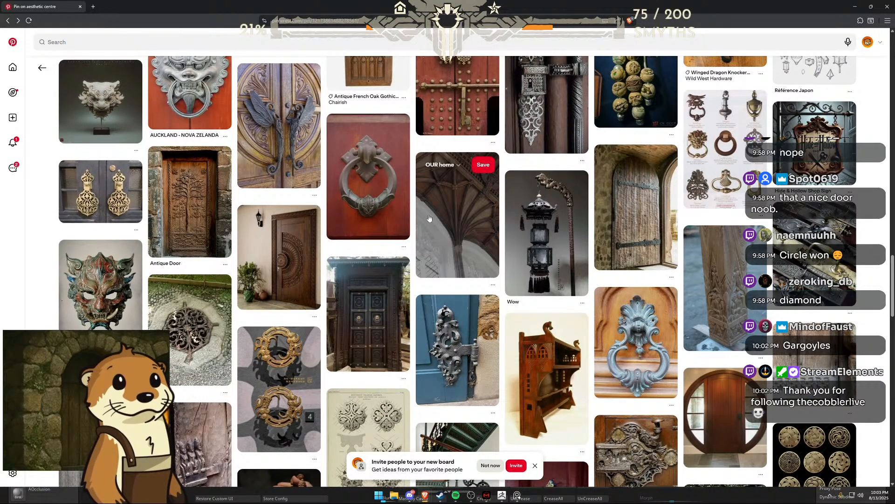
Step: Switch back to ZBrush and move the round backing disc to the world axis with Mesh To Axis
key(alt+Tab)
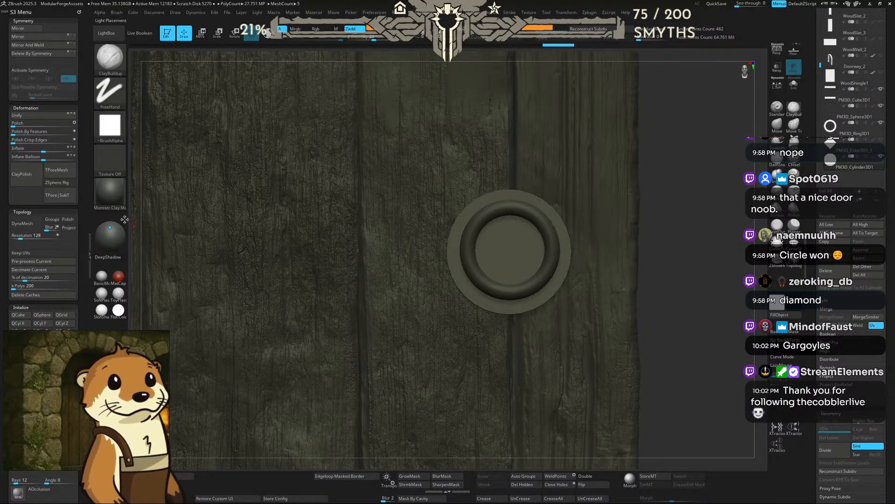
key(w)
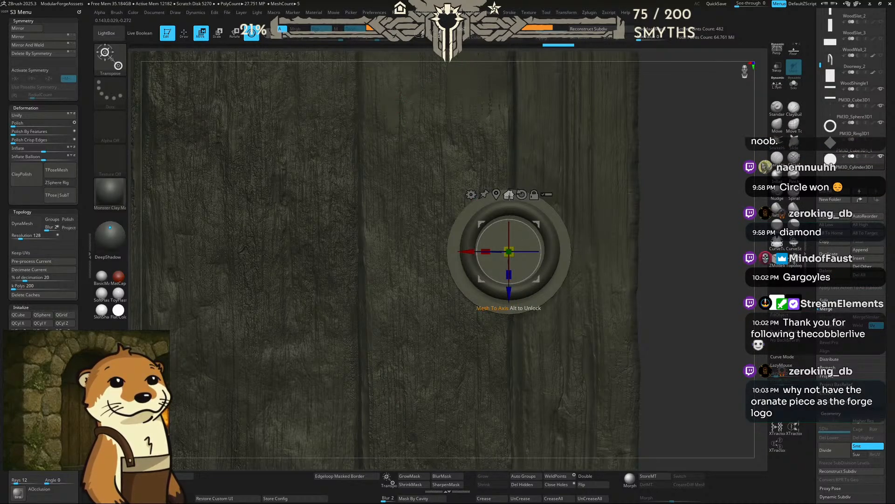
click(509, 195)
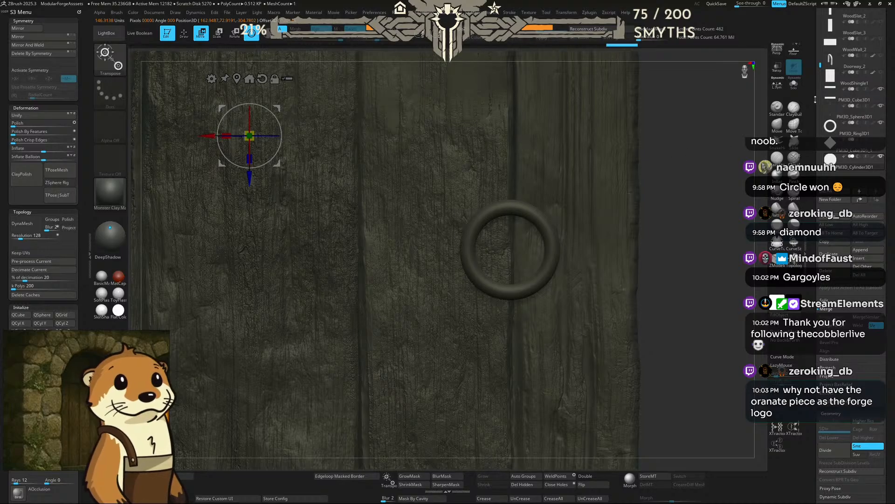
Step: Hide the Door_11 subtool in front of the disc, then select the ring and reselect the round backing disc
drag(819, 67, 819, 4)
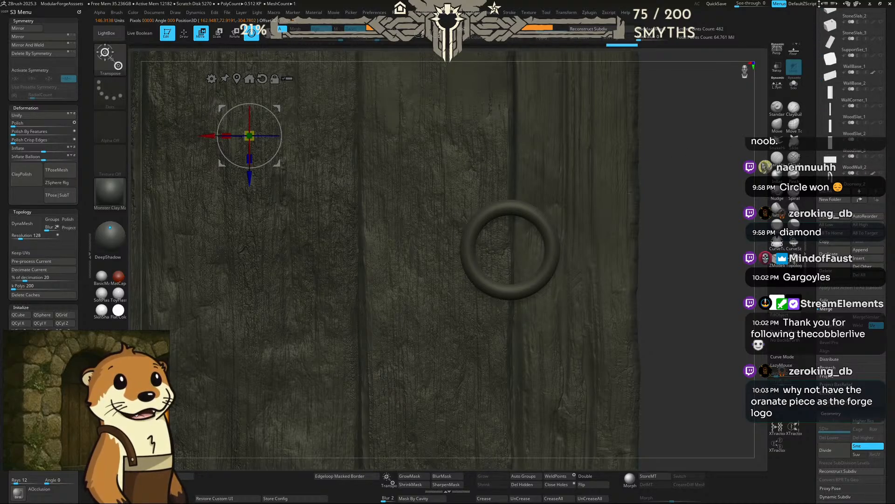
drag(812, 52, 812, 219)
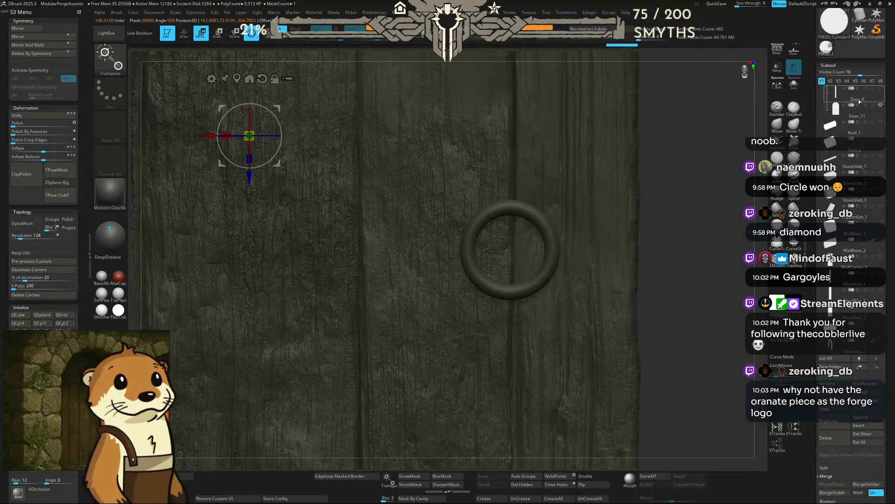
click(882, 105)
alt+drag(389, 169, 512, 213)
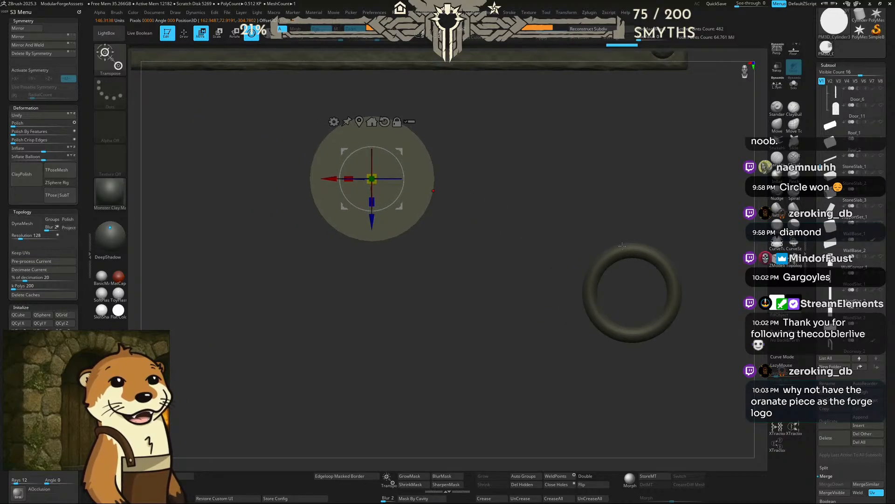
alt+click(625, 249)
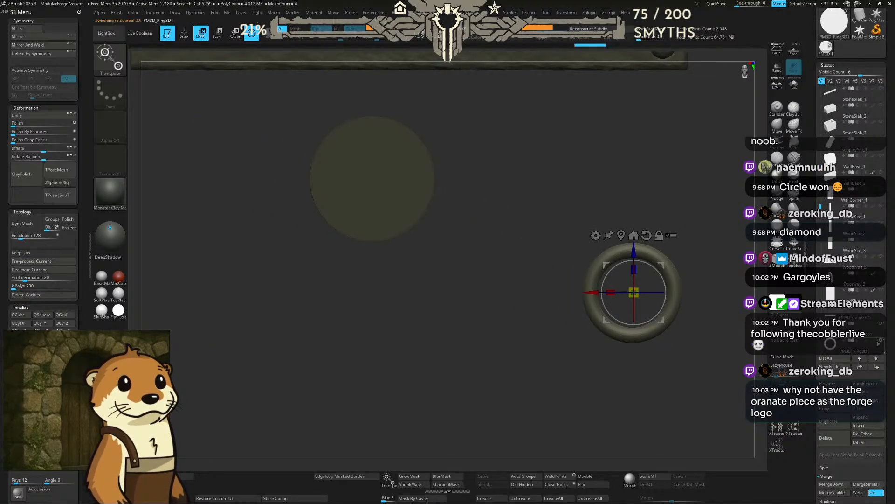
alt+click(434, 168)
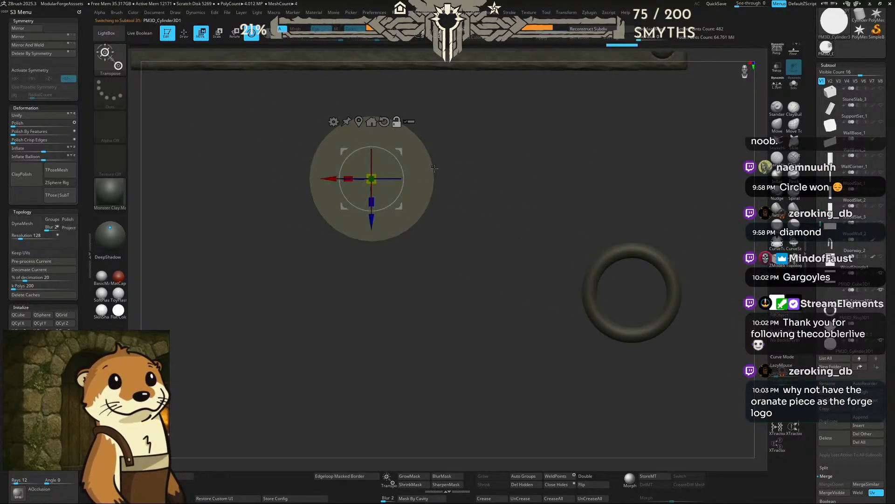
alt+drag(460, 148, 473, 172)
alt+drag(519, 134, 557, 171)
drag(578, 166, 541, 150)
Step: Try subdividing the original round disc mesh several times
key(ctrl+d)
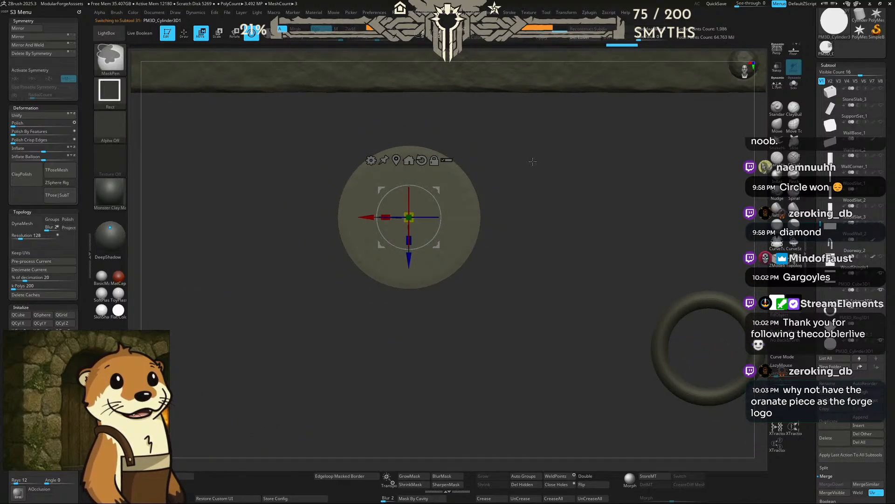
key(ctrl+d)
key(ctrl+d)
key(ctrl+d)
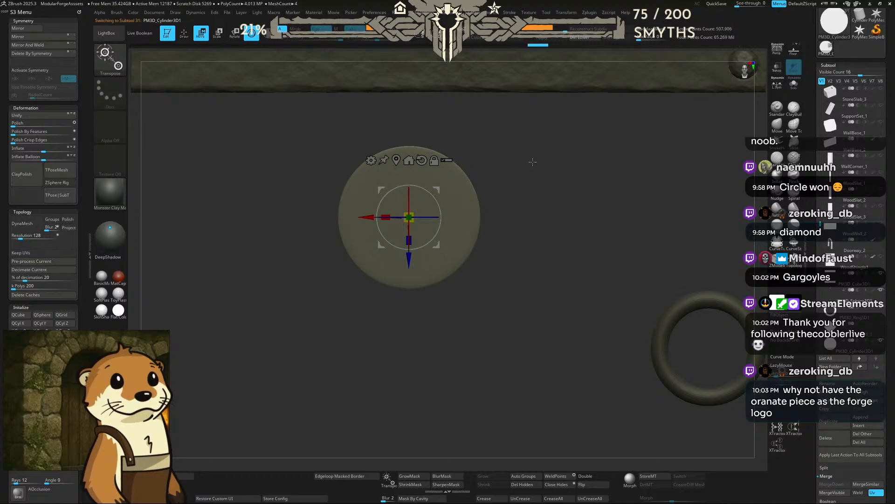
mouse_move(531, 161)
mouse_down()
mouse_move(514, 161)
mouse_move(538, 158)
mouse_up()
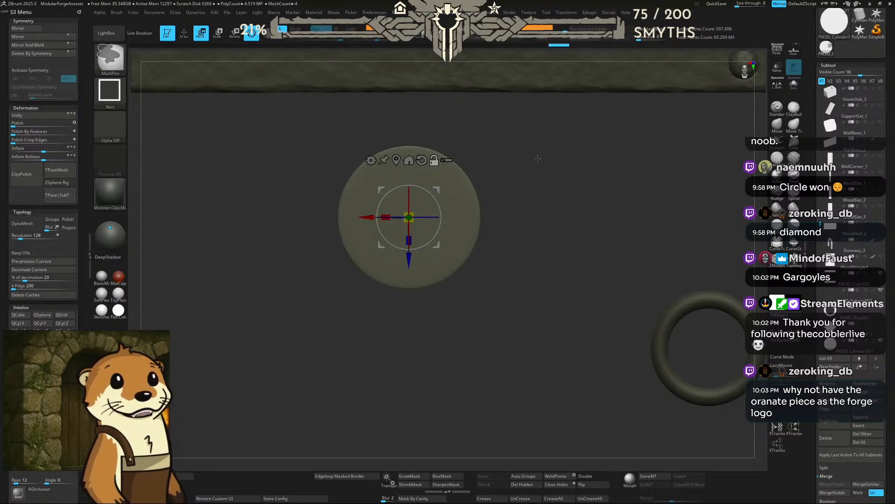
key(ctrl+d)
key(ctrl+s)
key(Escape)
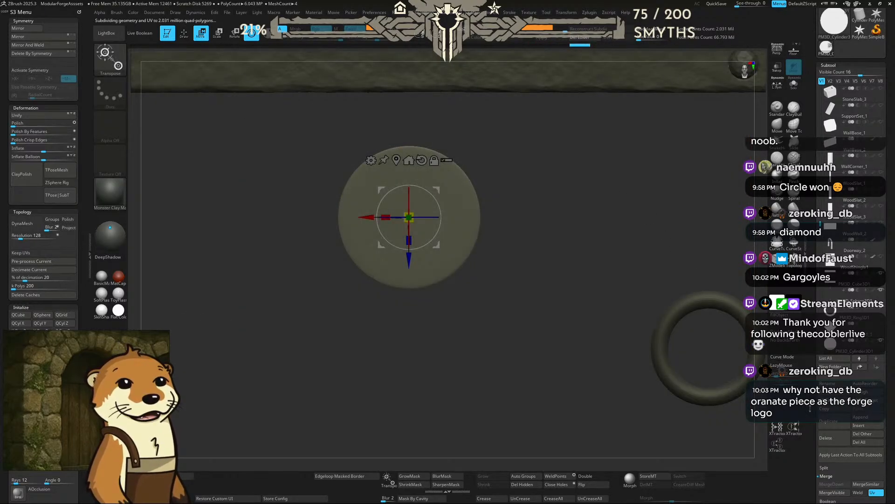
Step: Undo all the subdivisions of the round disc and check its wireframe
key(ctrl+z)
key(ctrl+z)
key(ctrl+z)
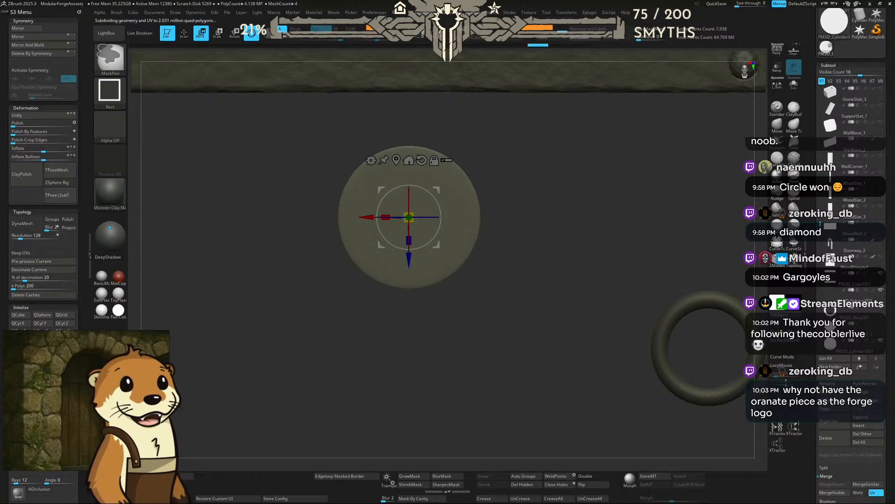
key(ctrl+z)
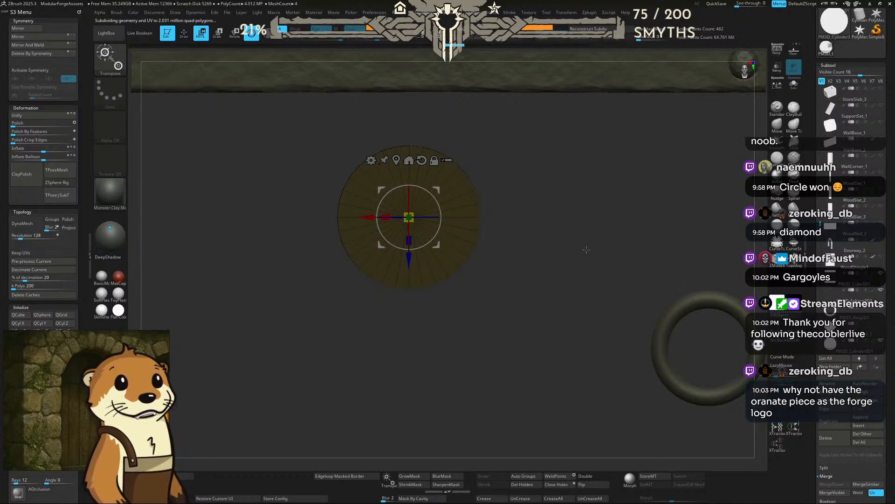
key(ctrl+z)
key(ctrl+z)
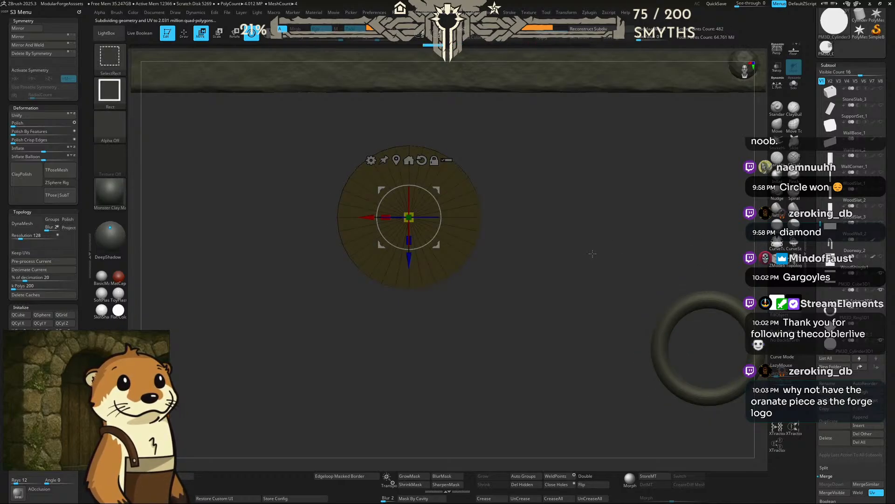
Step: Retopologize the round disc with ZRemesher and subdivide the new mesh several times with the wireframe display turned off
scroll(834, 380, down, 8)
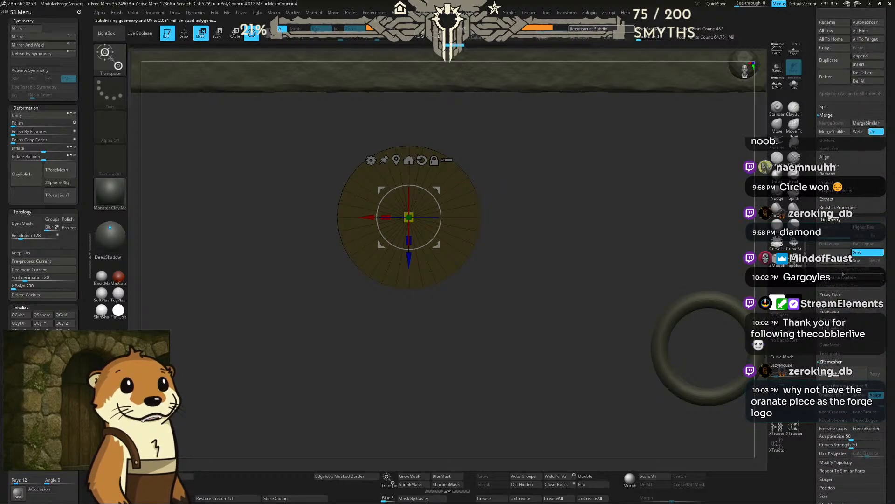
click(834, 379)
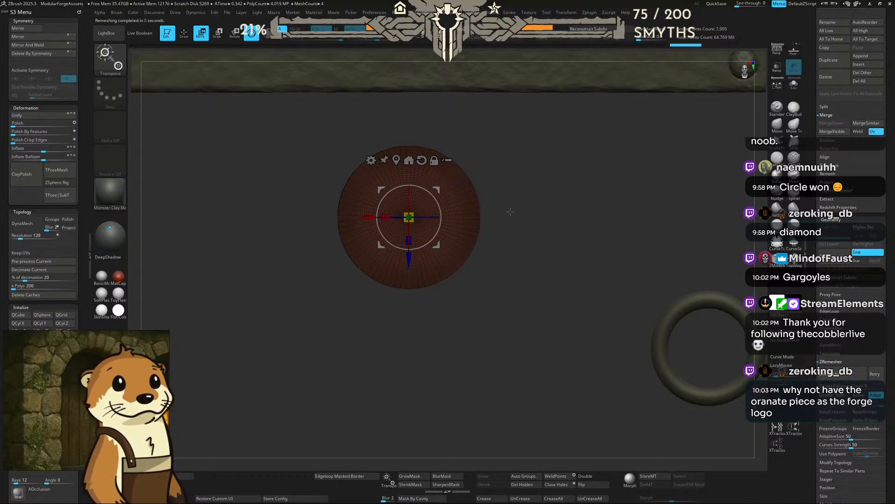
key(ctrl+d)
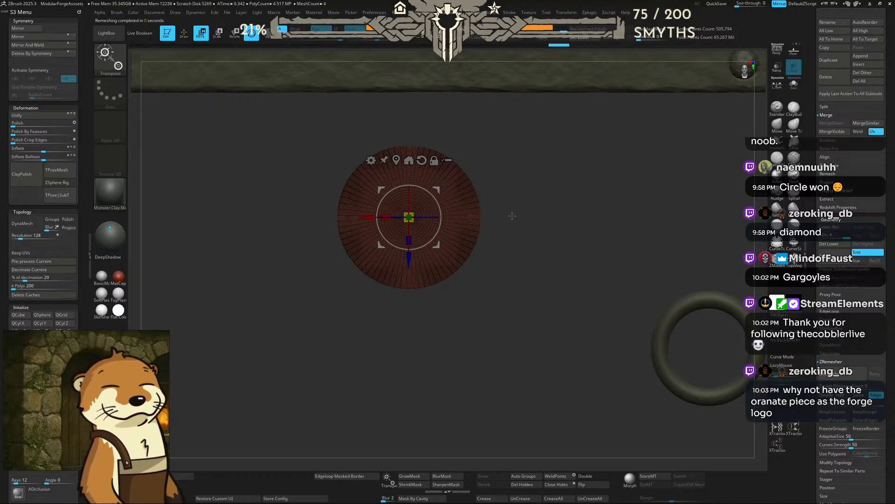
key(shift+f)
drag(513, 214, 538, 179)
alt+drag(554, 145, 554, 164)
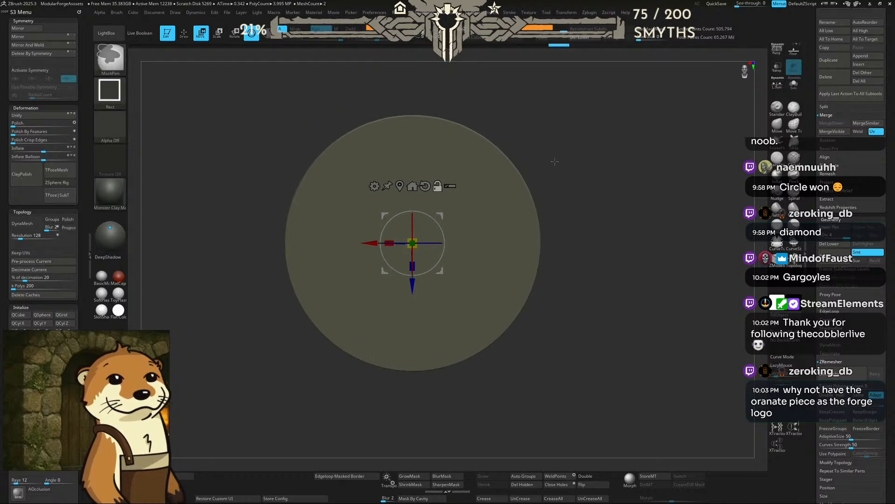
Step: Activate symmetry on the X, Y and Z axes for the disc and set the masking stroke to Lasso
key(q)
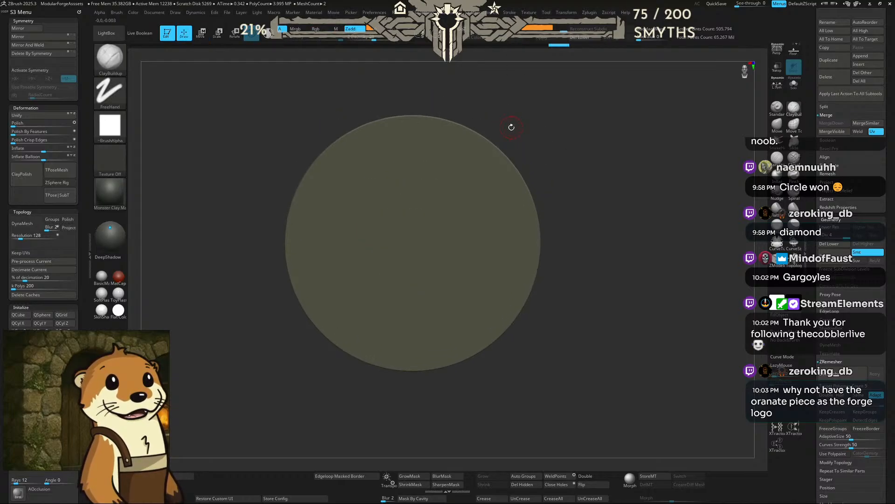
click(56, 72)
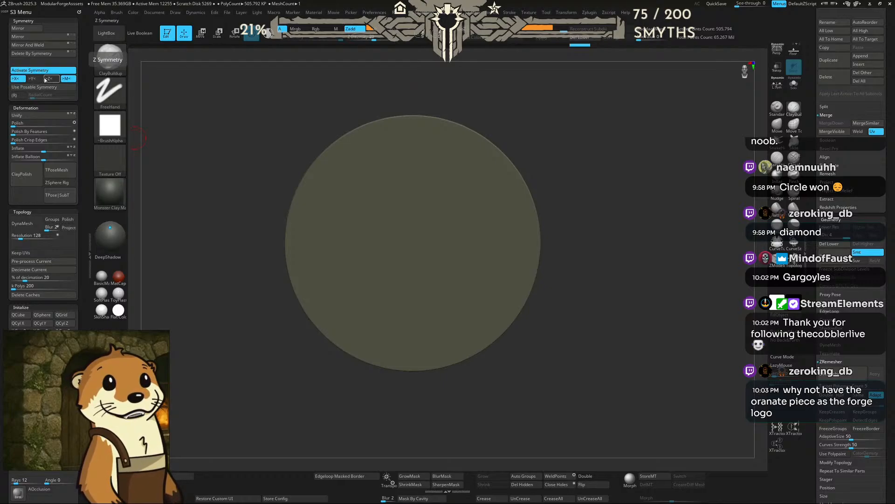
click(49, 79)
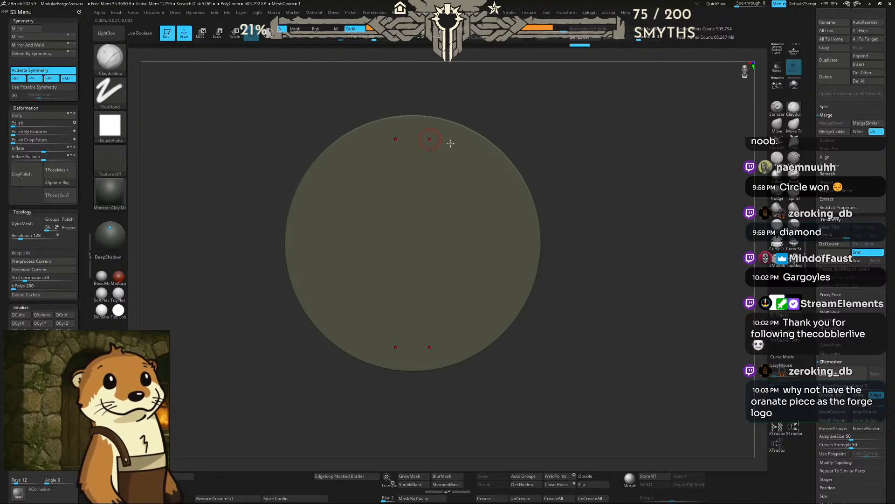
mouse_move(477, 125)
ctrl+mouse_down()
mouse_move(475, 142)
mouse_move(509, 119)
ctrl+mouse_up()
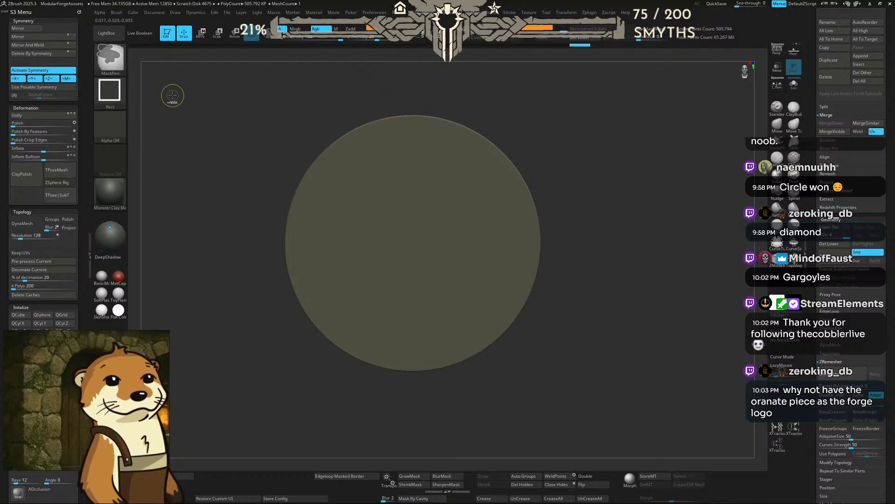
ctrl+click(112, 95)
click(219, 115)
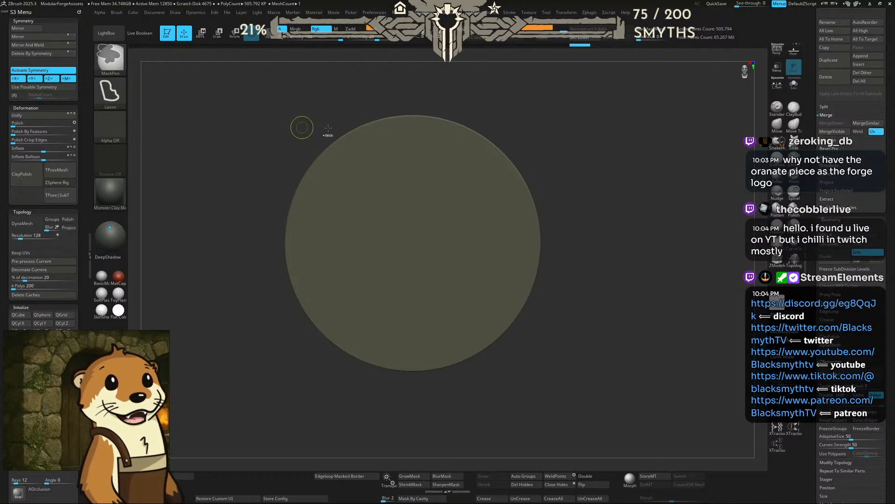
Step: Try a mirrored lasso mask of wide shapes with curled inner ends on the disc, and clear it
ctrl+drag(451, 141, 439, 166)
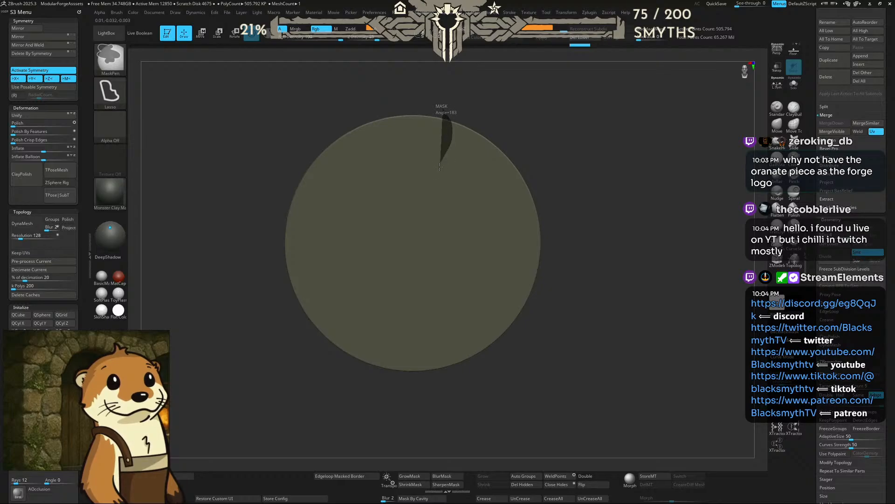
mouse_move(436, 200)
ctrl+mouse_down()
mouse_move(464, 215)
mouse_move(482, 187)
mouse_move(469, 187)
mouse_move(538, 117)
ctrl+mouse_up()
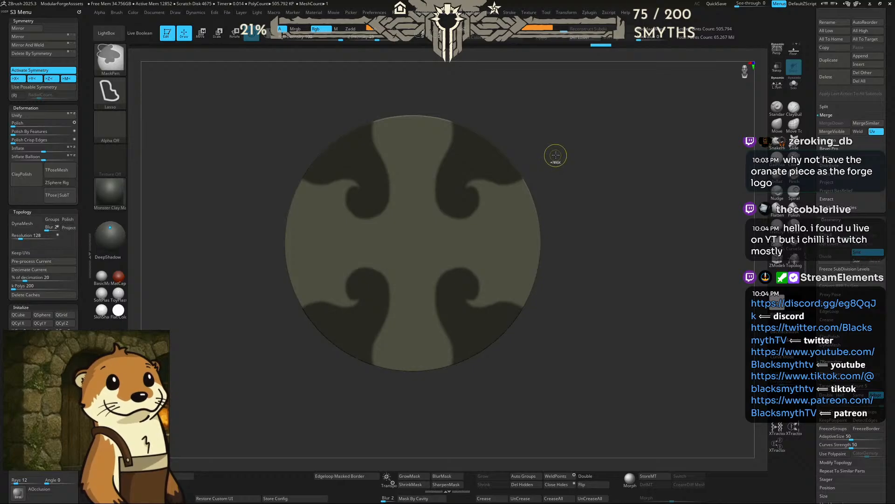
ctrl+drag(552, 156, 579, 143)
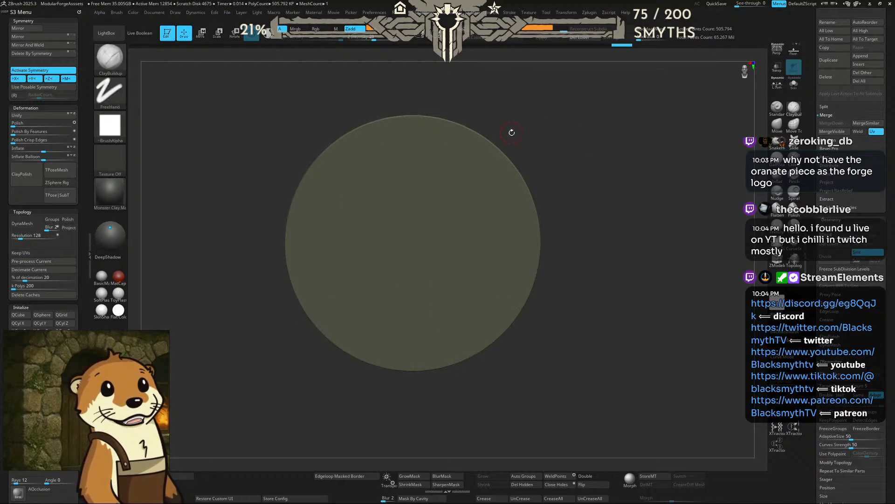
Step: Try short curved wedge masks around the disc's rim, extend them inward with another lasso, and undo both
mouse_move(510, 129)
ctrl+mouse_down()
mouse_move(481, 141)
mouse_move(451, 172)
mouse_move(459, 191)
mouse_move(536, 189)
ctrl+mouse_up()
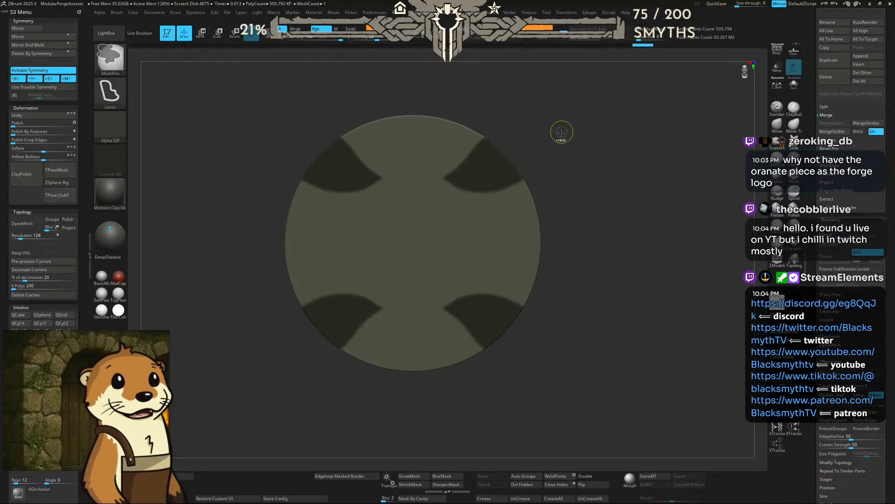
mouse_move(500, 116)
ctrl+mouse_down()
mouse_move(475, 106)
mouse_move(450, 217)
ctrl+mouse_up()
key(ctrl+z)
key(ctrl+z)
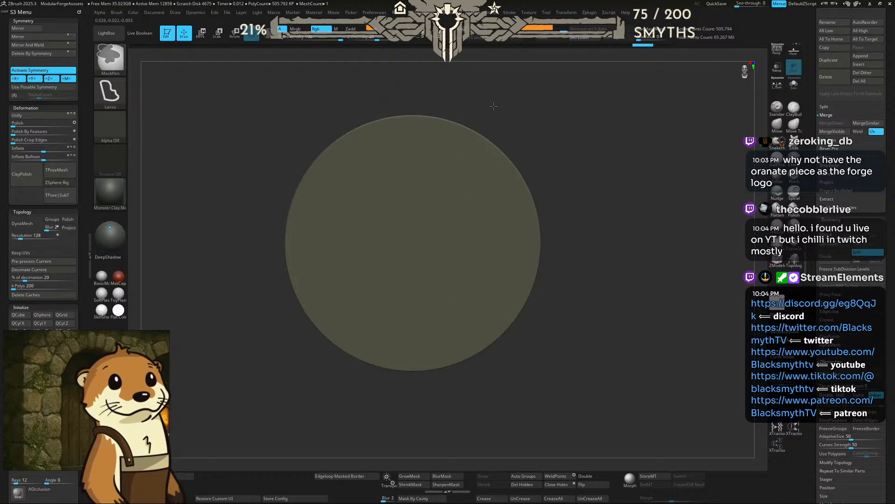
Step: Try mirrored tapered wedge masks pointing toward the disc's center to form a cross, compare with undo and redo, and clear them
mouse_move(483, 112)
ctrl+mouse_down()
mouse_move(463, 219)
mouse_move(560, 122)
ctrl+mouse_up()
key(ctrl+z)
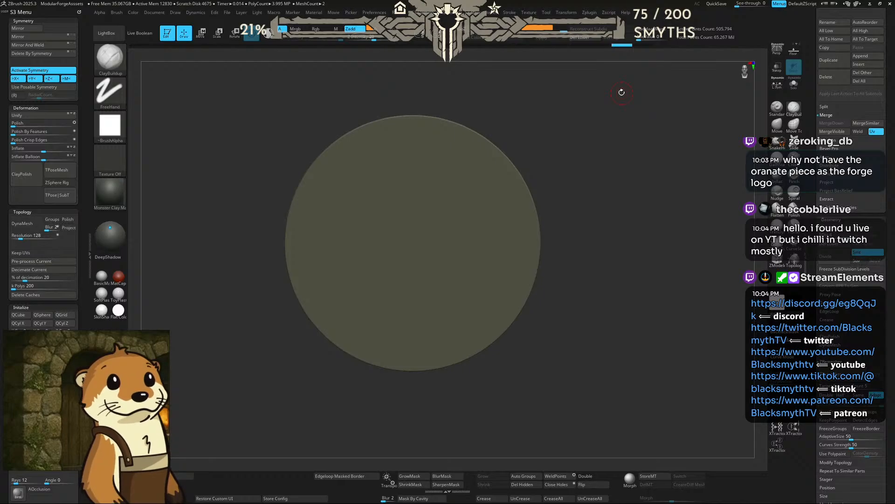
key(ctrl+shift+z)
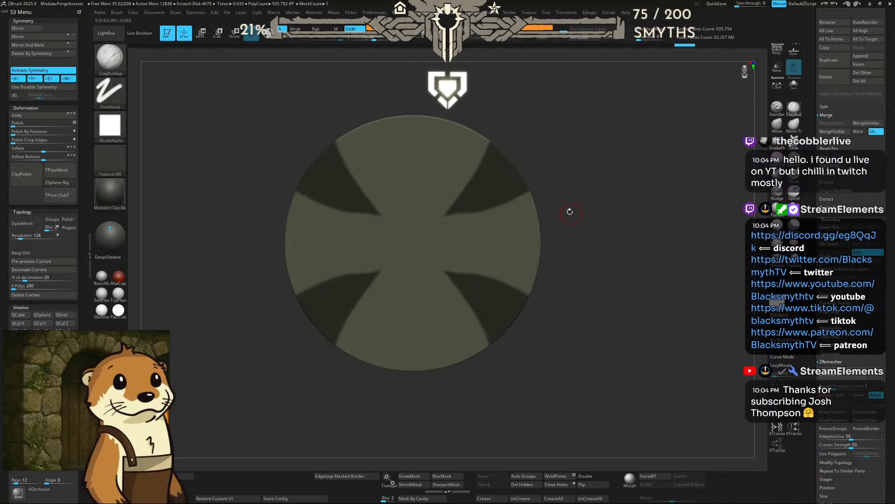
key(ctrl)
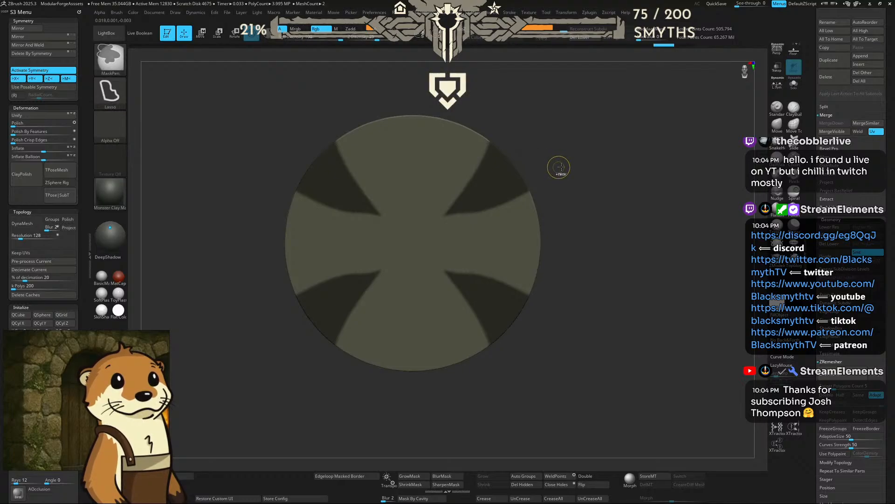
ctrl+drag(560, 162, 576, 158)
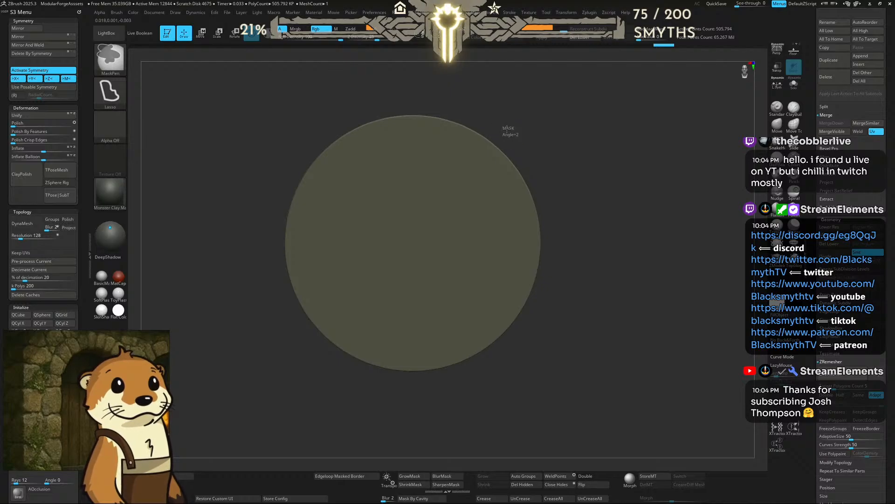
Step: Try a mirrored lasso mask of forked, claw-like shapes reaching in from the disc's rim, and clear it
mouse_move(499, 132)
ctrl+mouse_down()
mouse_move(482, 148)
mouse_move(474, 203)
mouse_move(487, 190)
mouse_move(464, 190)
mouse_move(488, 224)
ctrl+mouse_up()
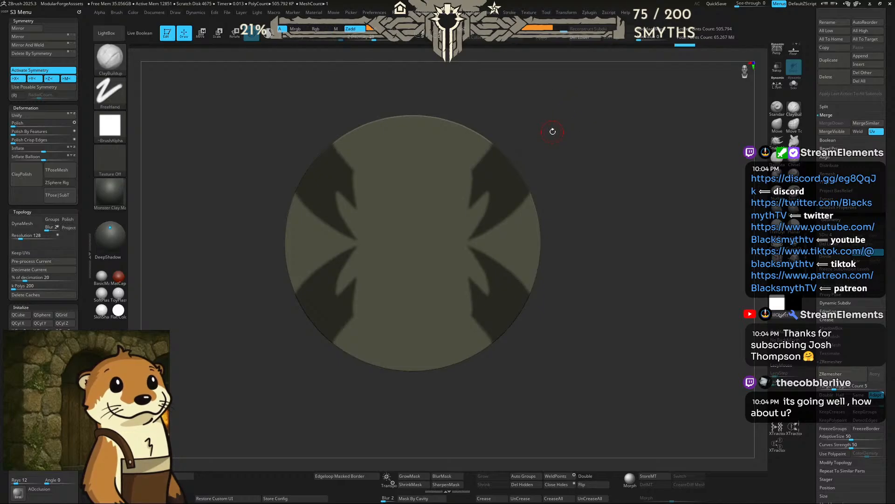
ctrl+drag(552, 132, 577, 114)
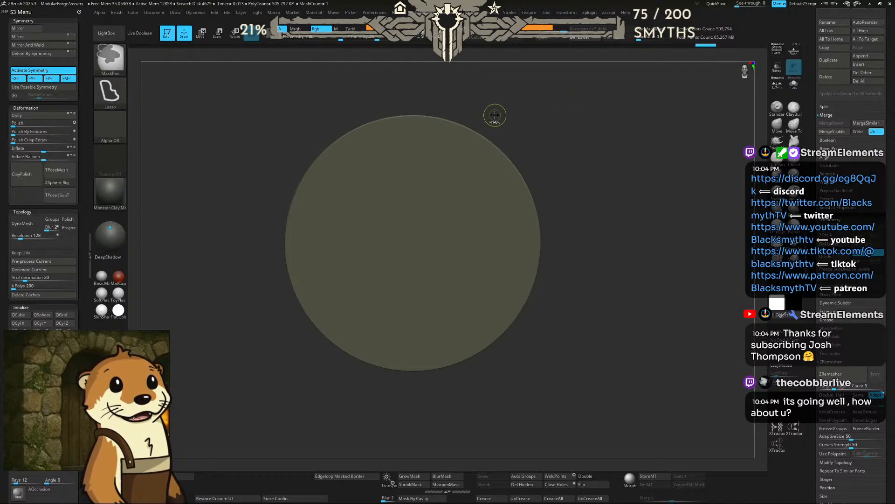
Step: Try mirrored diagonal wedge masks and then wider block-like masks around the disc, clearing each of them
mouse_move(493, 114)
ctrl+mouse_down()
mouse_move(467, 195)
mouse_move(546, 140)
ctrl+mouse_up()
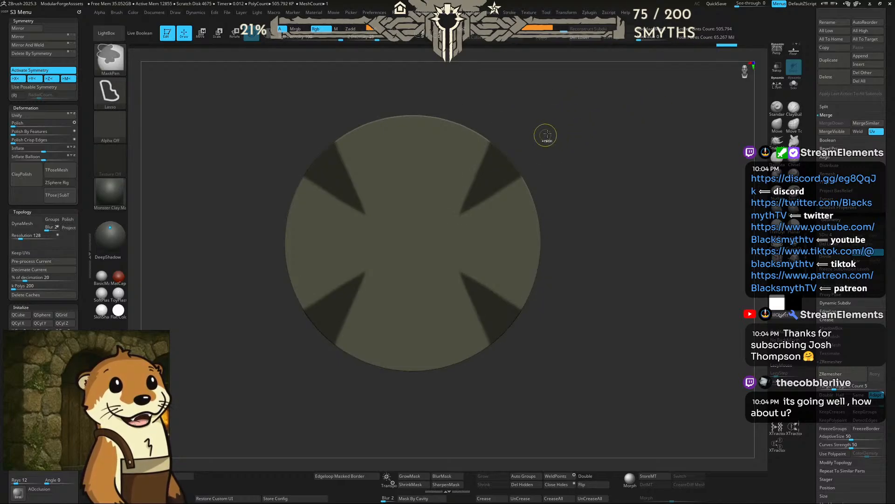
ctrl+click(522, 133)
mouse_move(470, 113)
ctrl+mouse_down()
mouse_move(471, 191)
mouse_move(610, 173)
ctrl+mouse_up()
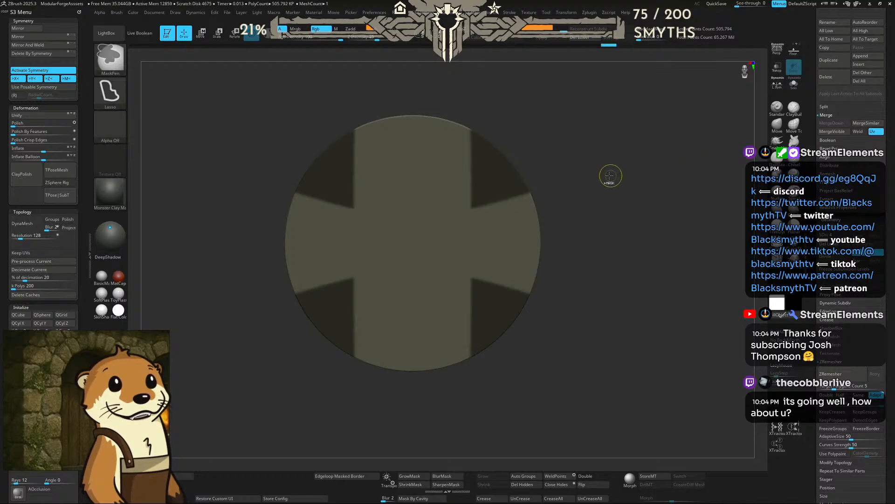
ctrl+click(580, 150)
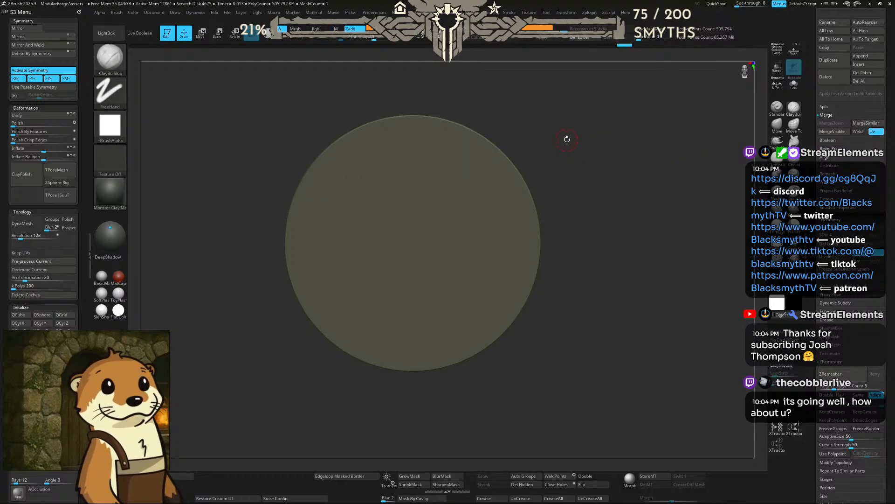
Step: Check the door hardware references in the browser, try mirrored lasso masks with concave edges at the disc's rim, and clear them
key(alt+Tab)
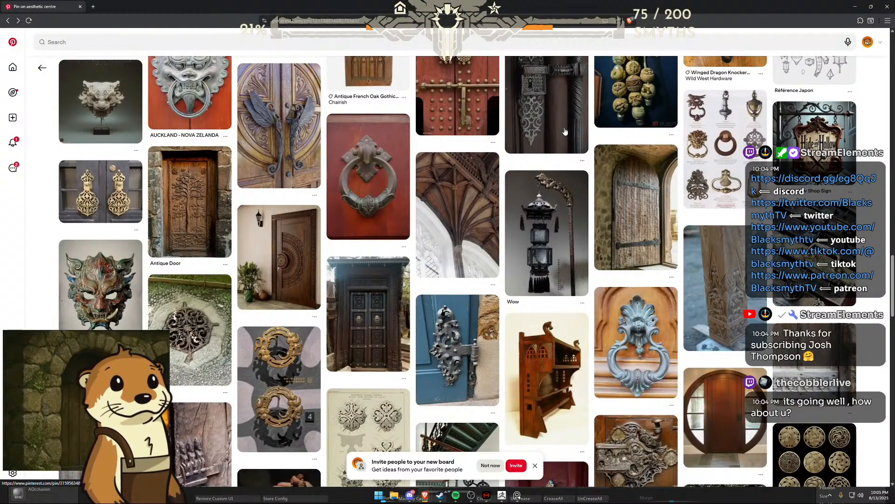
key(alt+Tab)
mouse_move(509, 139)
ctrl+mouse_down()
mouse_move(464, 157)
mouse_move(483, 112)
ctrl+mouse_up()
key(ctrl+z)
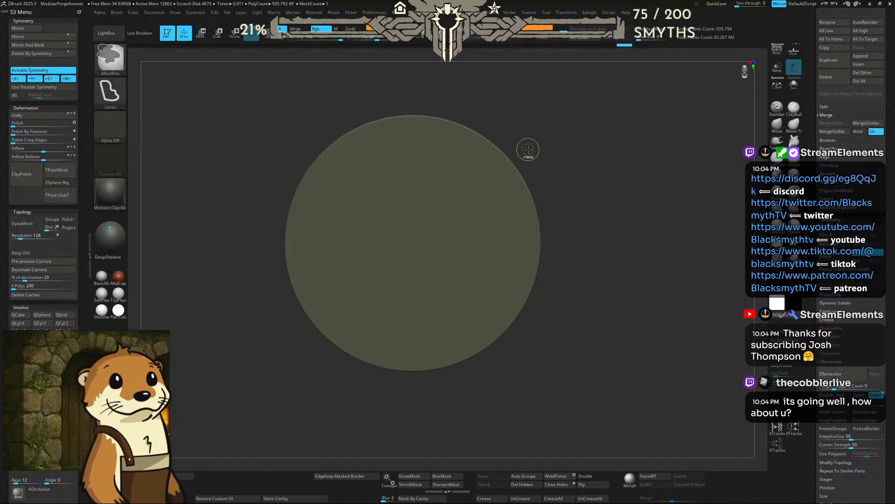
key(ctrl)
key(ctrl)
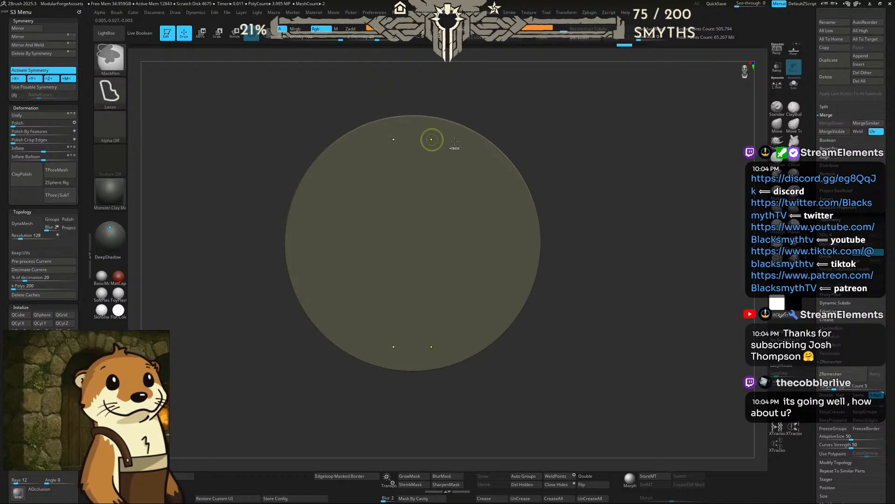
mouse_move(495, 146)
ctrl+mouse_down()
mouse_move(462, 172)
mouse_move(462, 98)
ctrl+mouse_up()
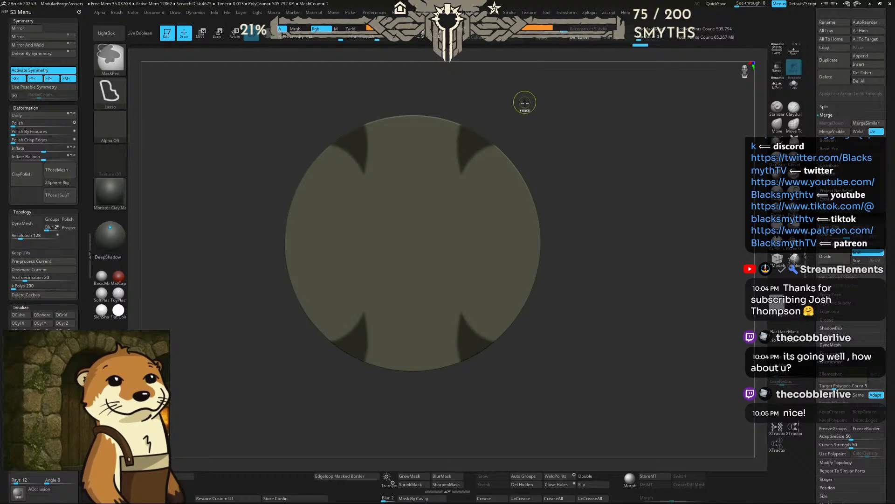
ctrl+click(533, 184)
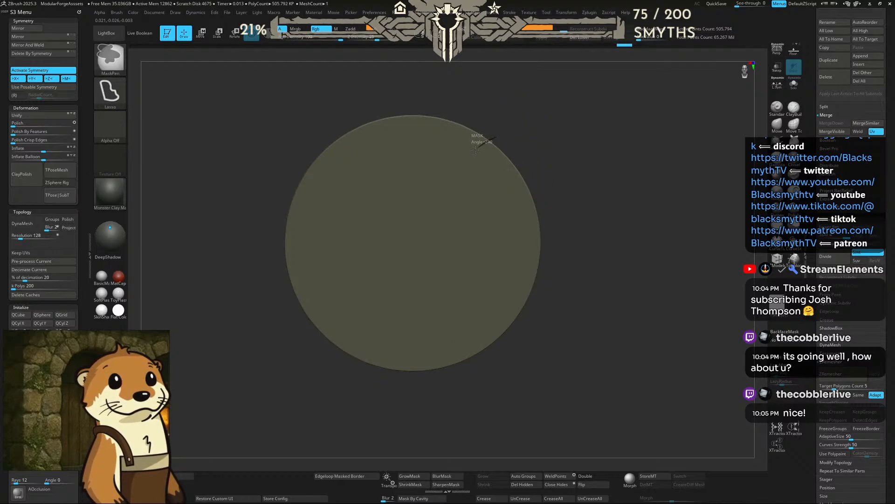
Step: Try small mirrored claw-shaped masks on the disc's rim, sharpen and blur their edges, and compare with the browser references
ctrl+drag(475, 134, 496, 108)
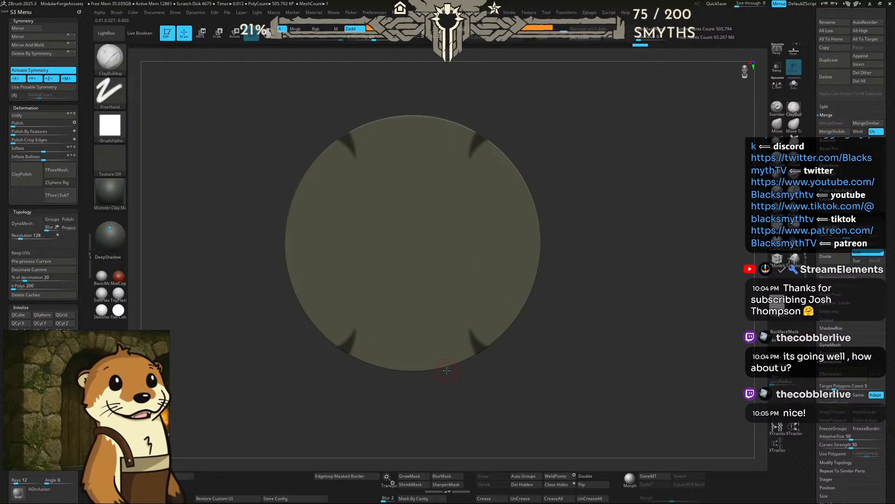
click(452, 484)
click(455, 484)
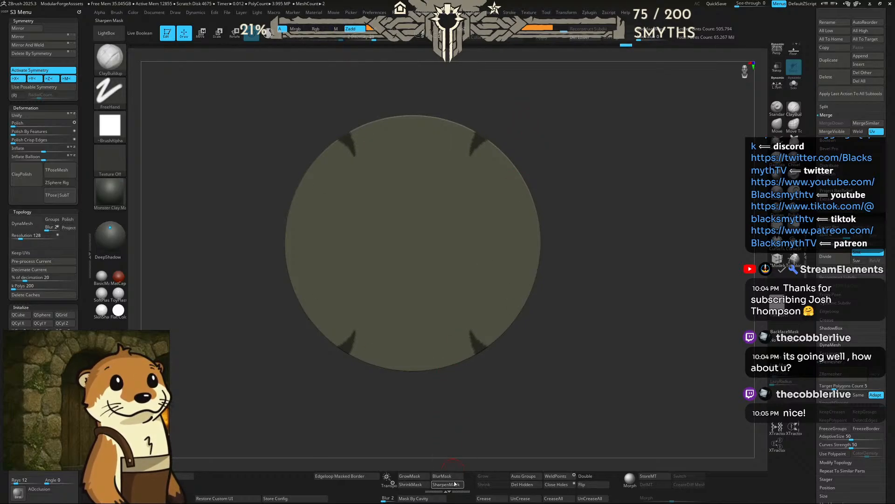
click(450, 476)
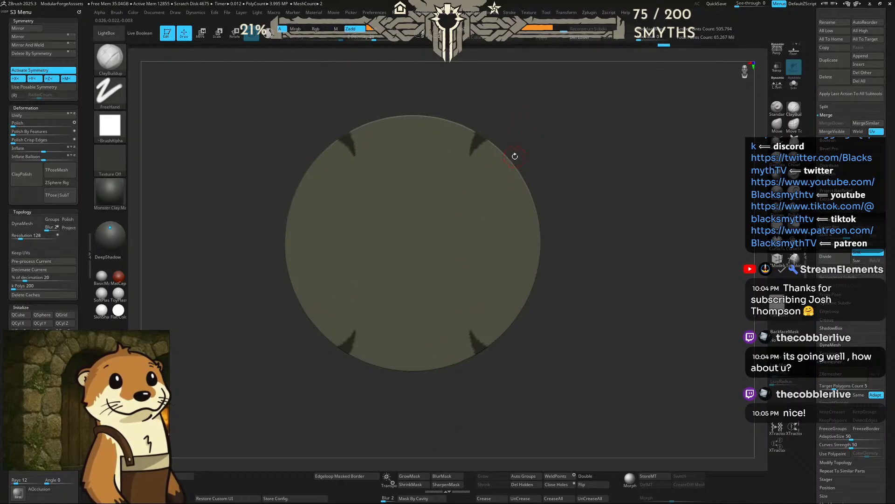
key(alt+Tab)
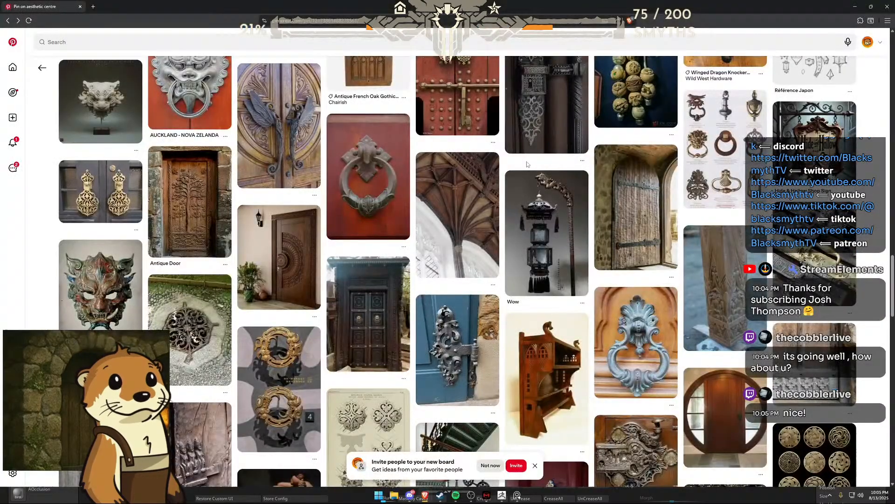
key(alt+Tab)
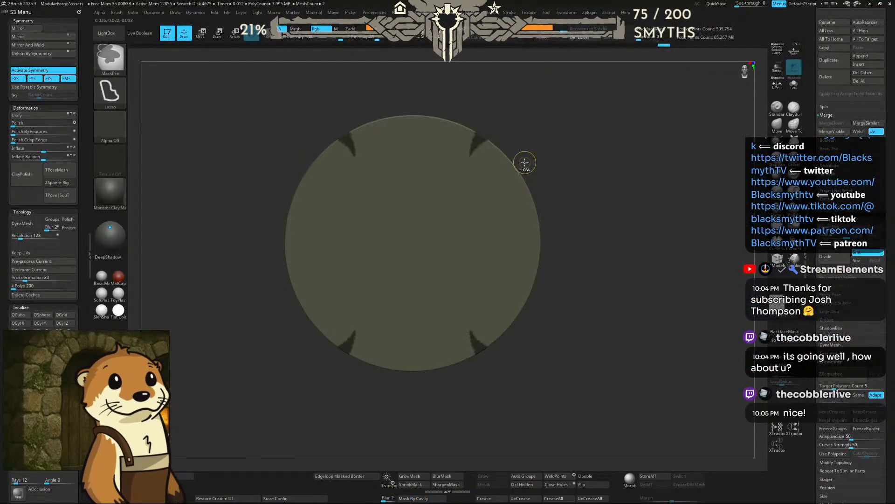
Step: Step back through the disc's mask history past the small claw masks, and glance at the door hardware references again
key(ctrl+z)
key(ctrl+z)
key(ctrl+z)
key(ctrl+z)
key(ctrl+z)
key(ctrl+z)
key(ctrl+z)
key(ctrl+z)
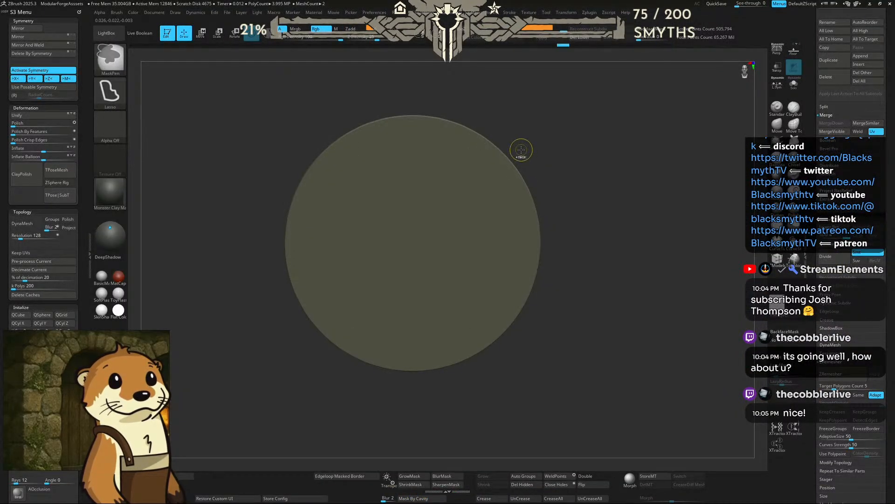
key(alt+Tab)
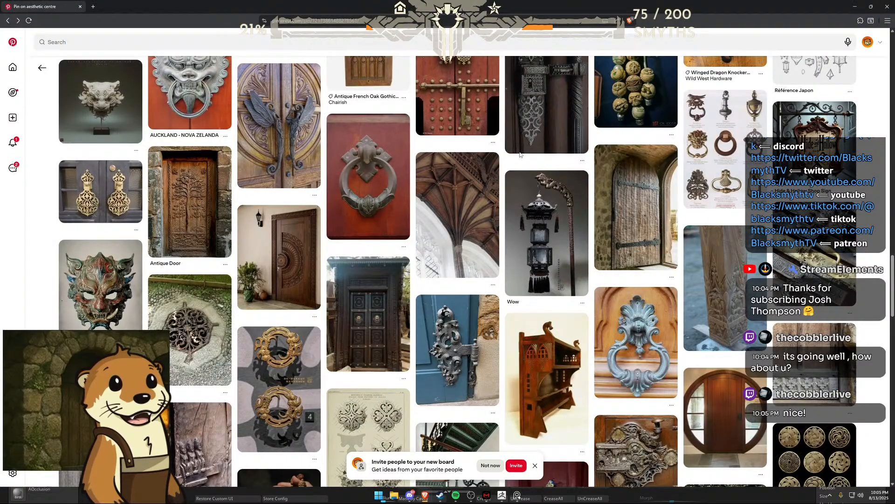
key(alt+Tab)
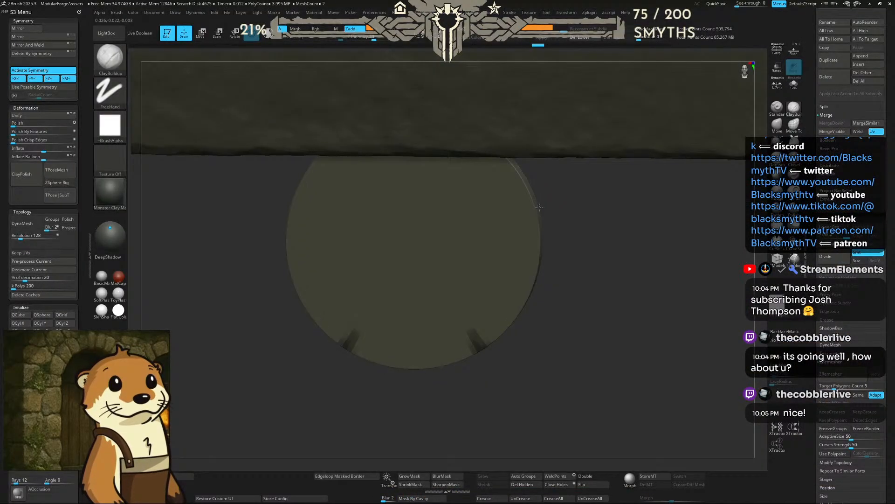
Step: Lasso additional mirrored claw masks near the disc's horizontal axis and rounded masks on the rim between the claws
key(ctrl)
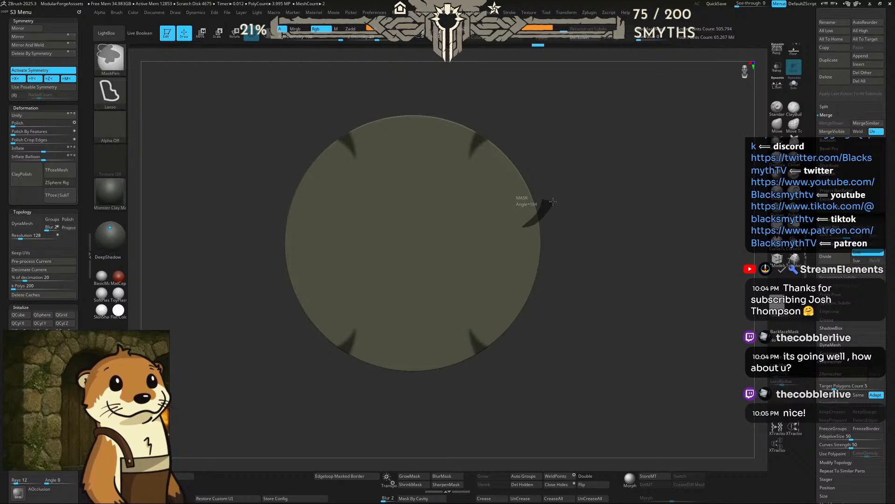
ctrl+drag(552, 202, 554, 200)
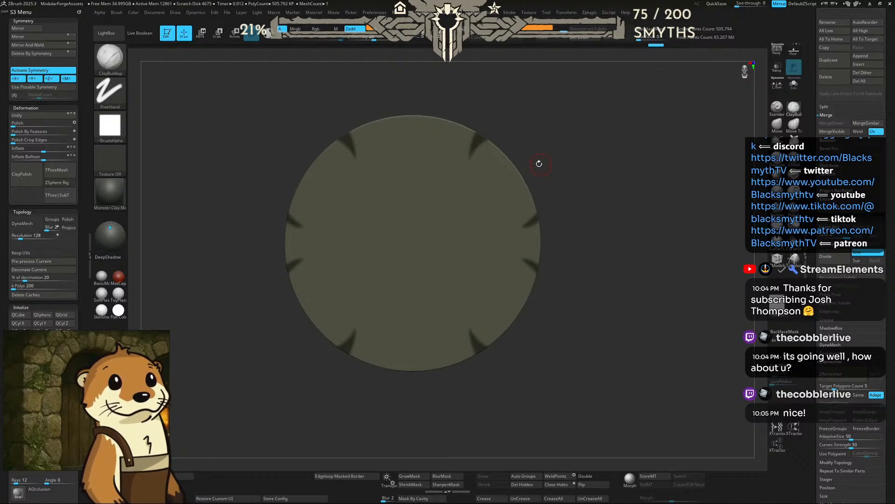
key(ctrl)
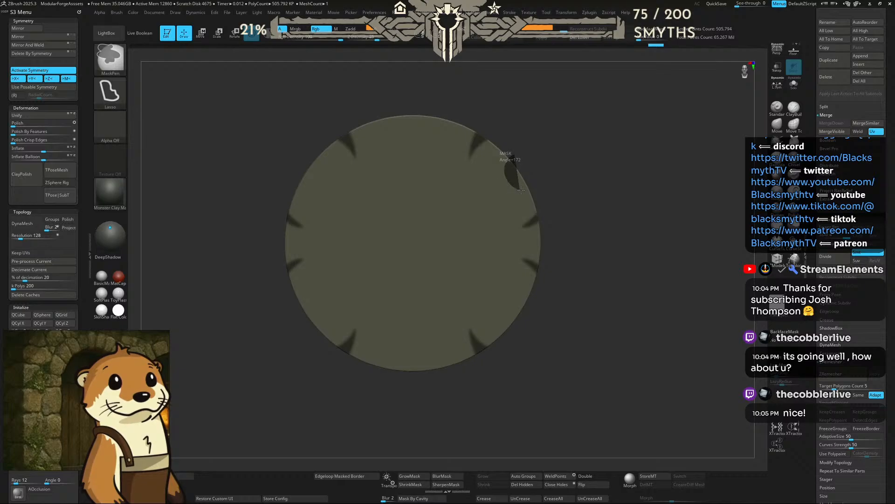
ctrl+drag(536, 183, 549, 166)
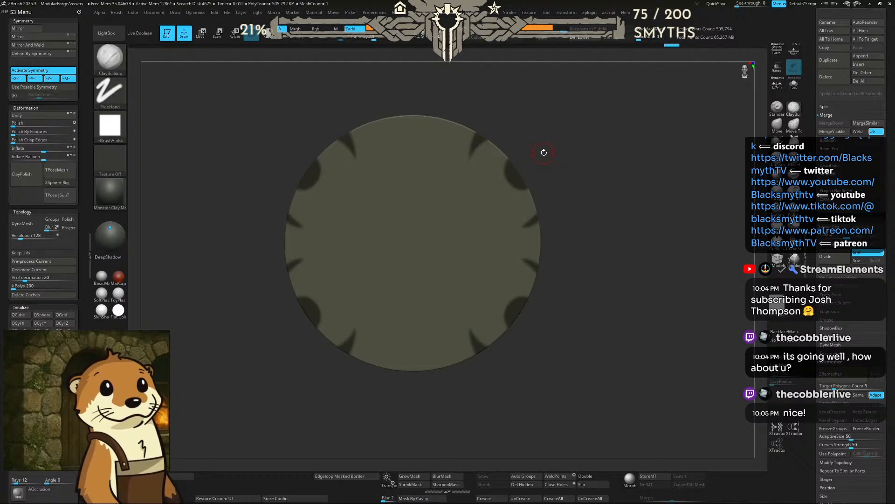
Step: Extend the rounded rim masks with mirrored wavy, tapering tendrils that reach toward the disc's center
key(ctrl)
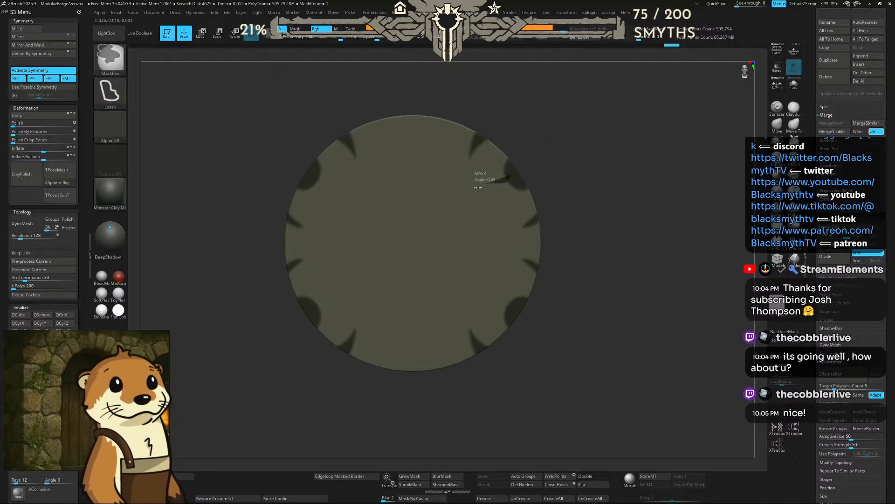
ctrl+drag(478, 187, 463, 203)
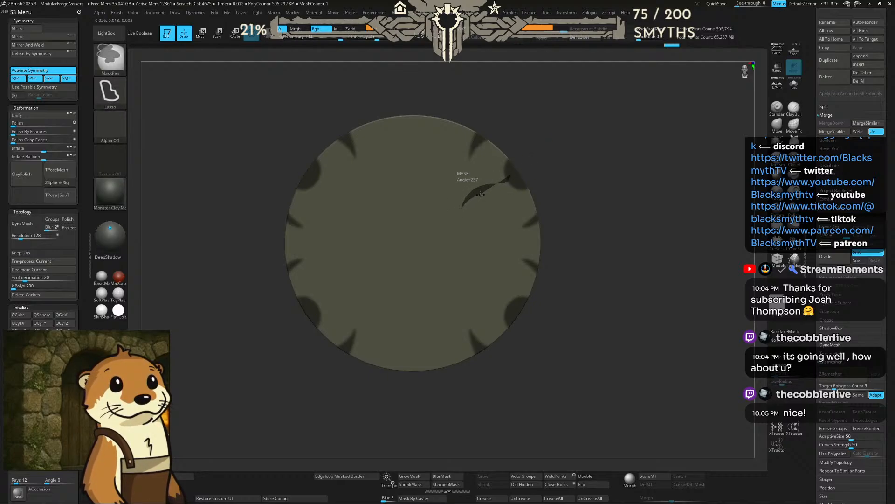
ctrl+drag(524, 185, 526, 182)
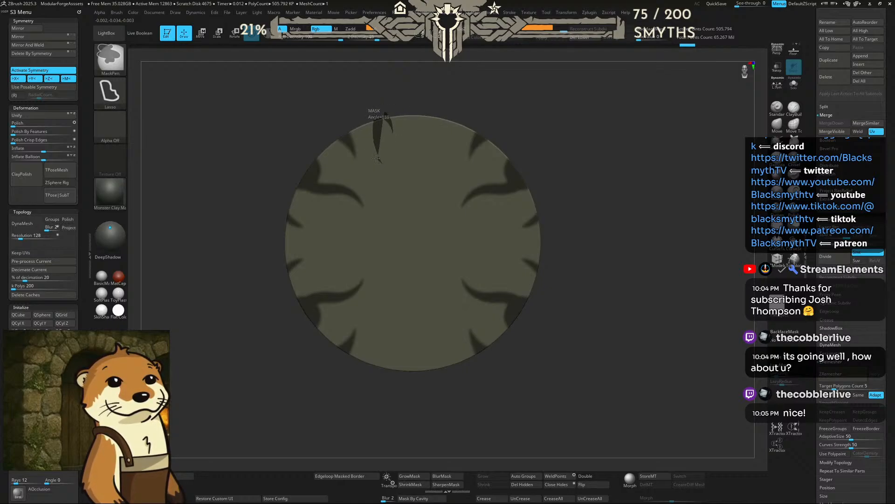
Step: Try narrow pointed masks near the disc's vertical axis, undo them, and mask wide pointed leaf shapes there instead
drag(376, 158, 370, 91)
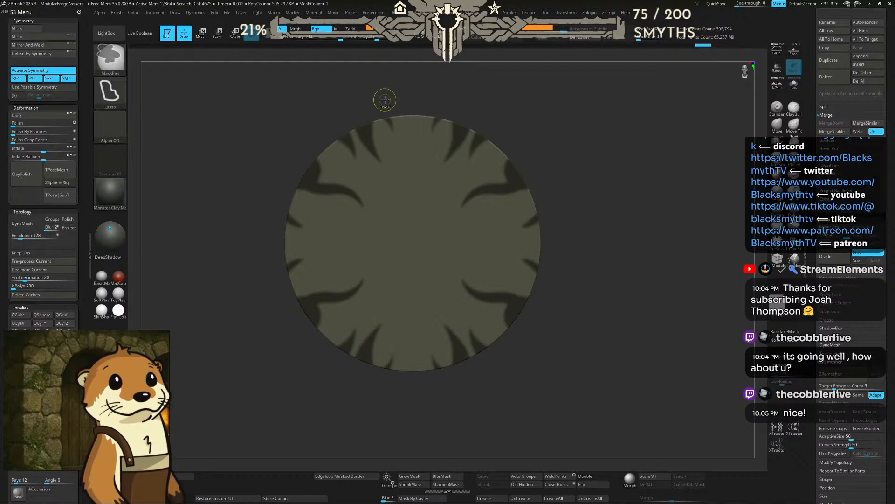
key(ctrl)
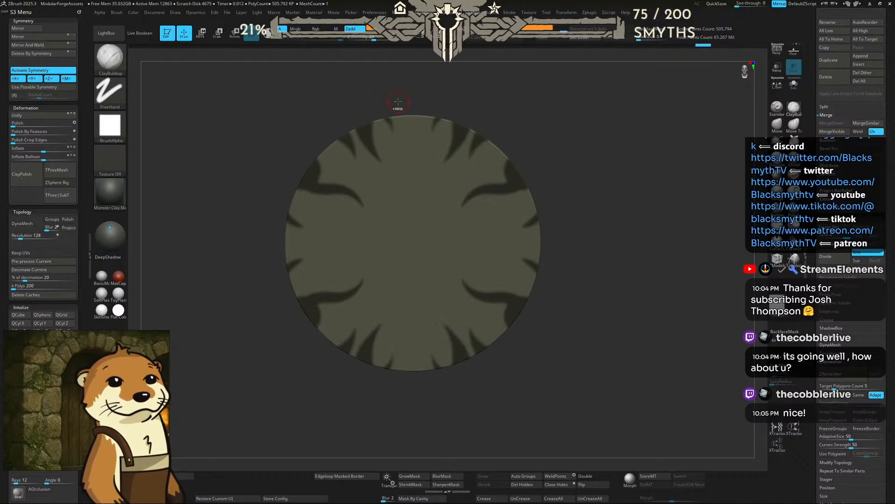
key(ctrl+z)
key(ctrl)
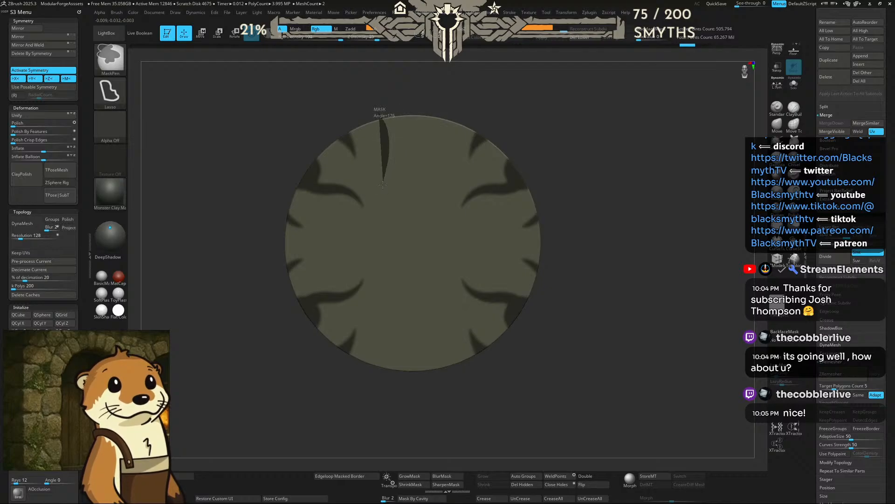
mouse_move(381, 190)
ctrl+mouse_down()
mouse_move(360, 136)
mouse_move(335, 105)
ctrl+mouse_up()
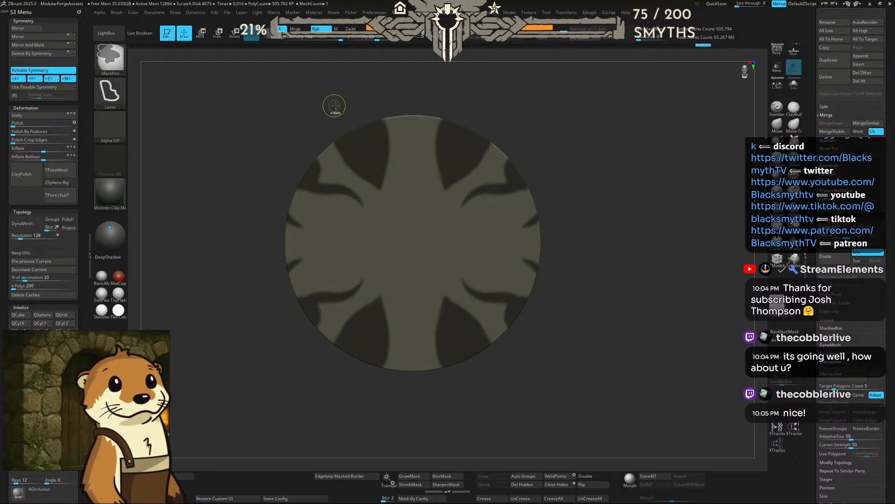
Step: Undo the leaf, tendril, rounded and claw masks so the whole disc is unmasked
key(ctrl+z)
key(ctrl+z)
key(ctrl+z)
key(ctrl+z)
key(ctrl+z)
key(ctrl+z)
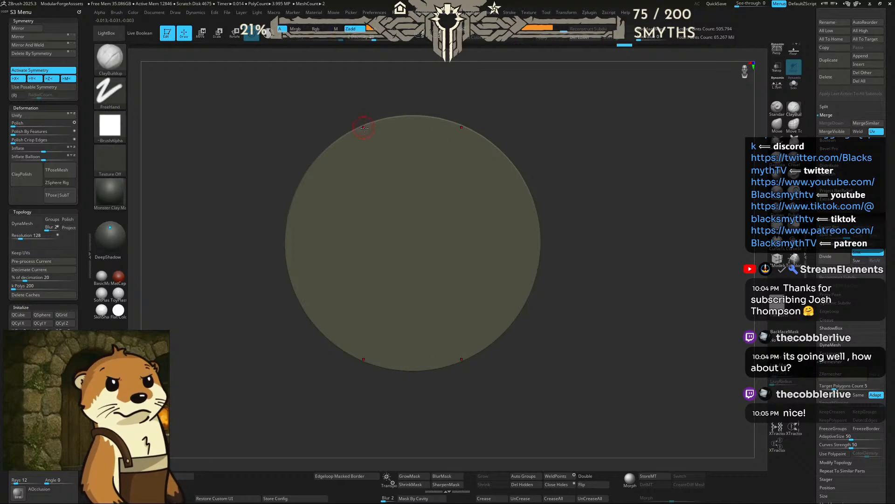
Step: Switch to Pinterest in the browser and look through the door, ring handle and ornament references for a round plate design
key(alt+Tab)
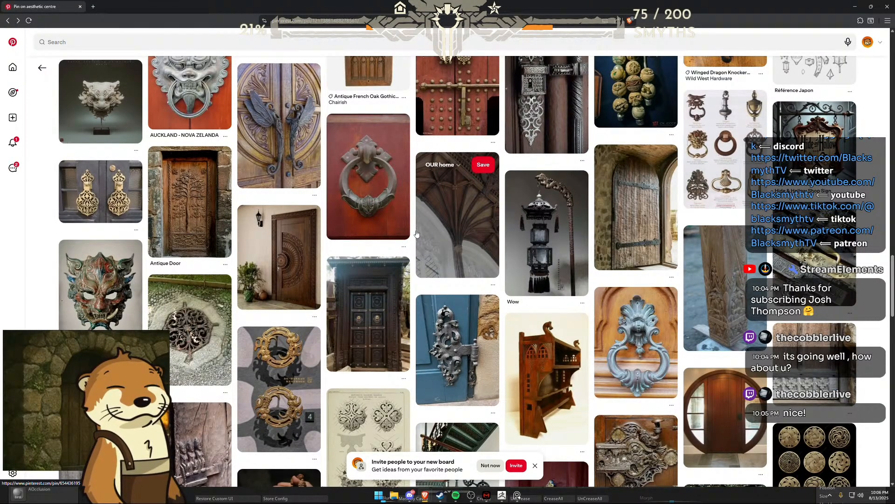
scroll(416, 232, down, 5)
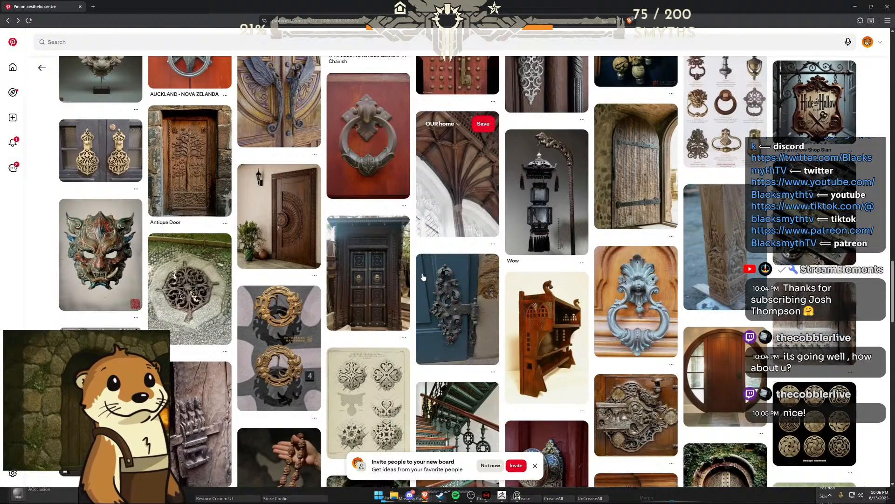
scroll(352, 256, down, 8)
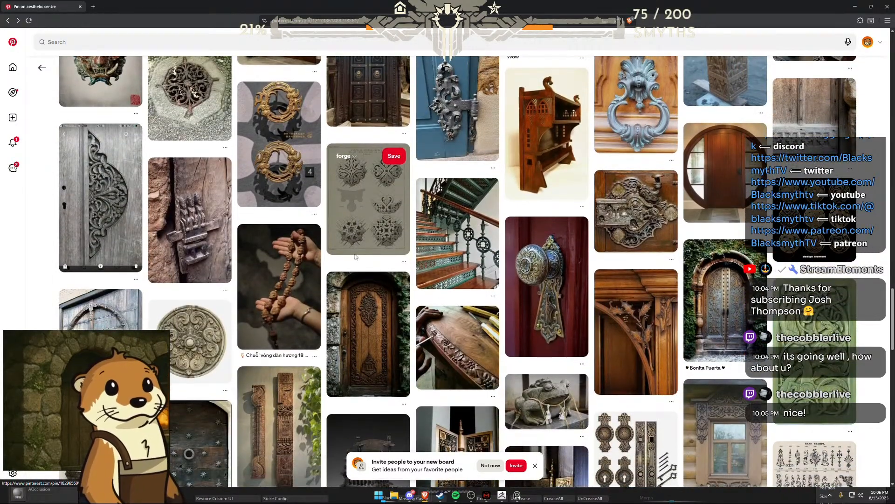
scroll(360, 254, down, 5)
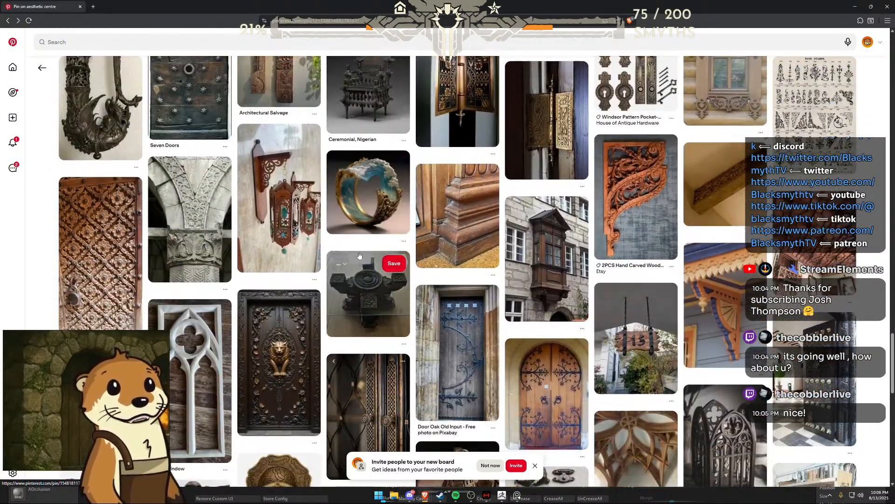
scroll(360, 252, down, 3)
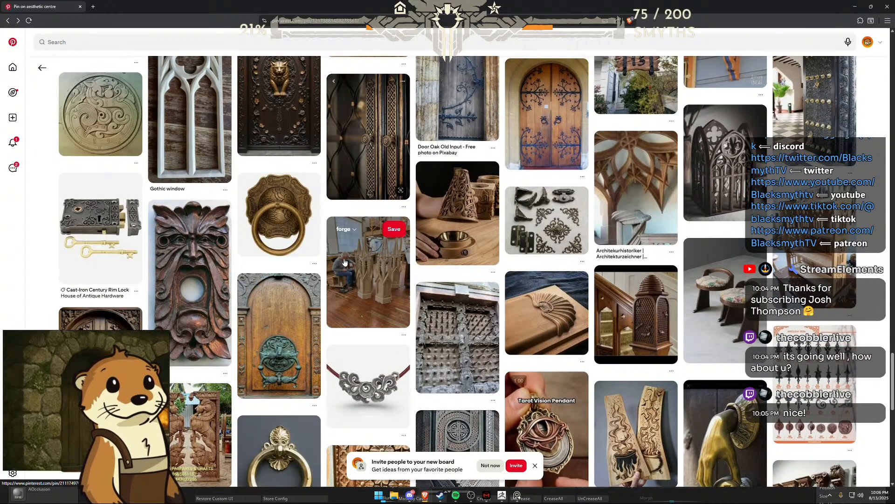
scroll(345, 263, down, 5)
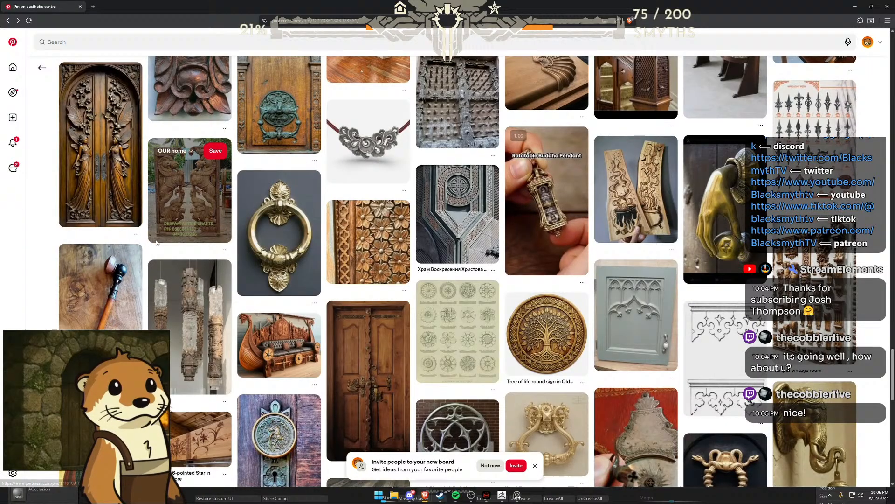
scroll(164, 245, down, 2)
scroll(163, 245, down, 4)
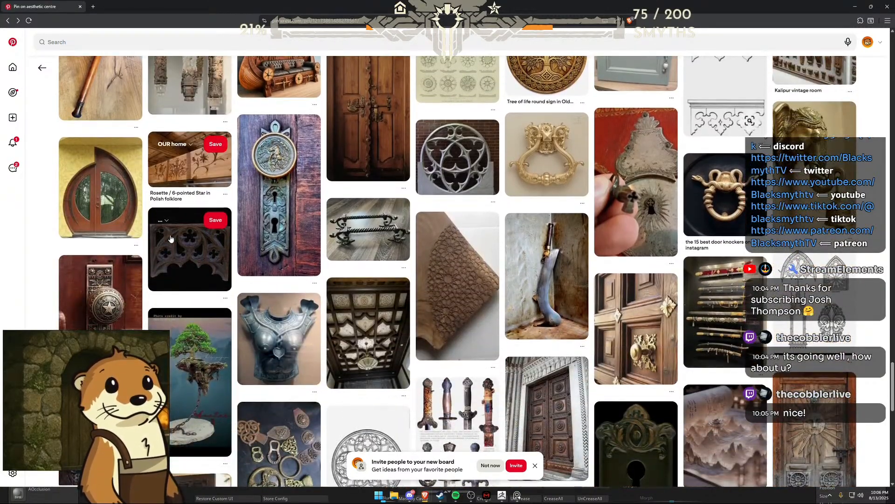
Step: Look through more Pinterest pins of doors, ring handles, rosettes and metal ornaments for a round backing plate design
scroll(173, 241, down, 2)
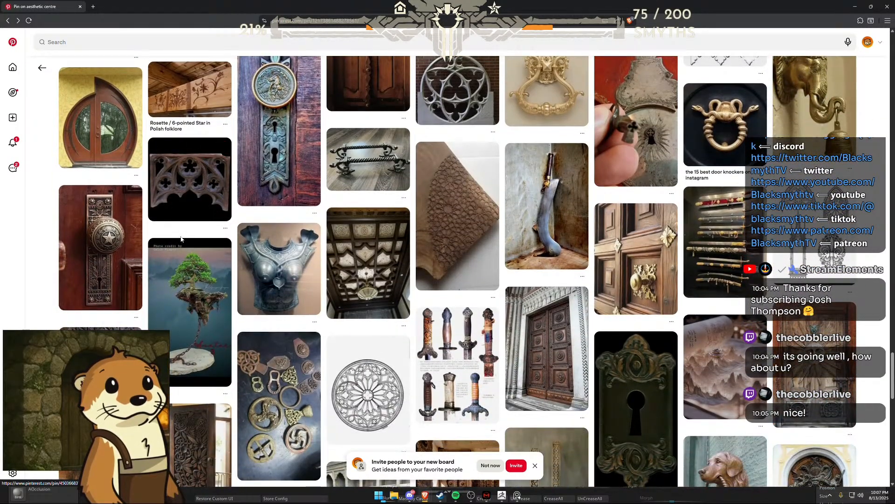
scroll(181, 238, down, 6)
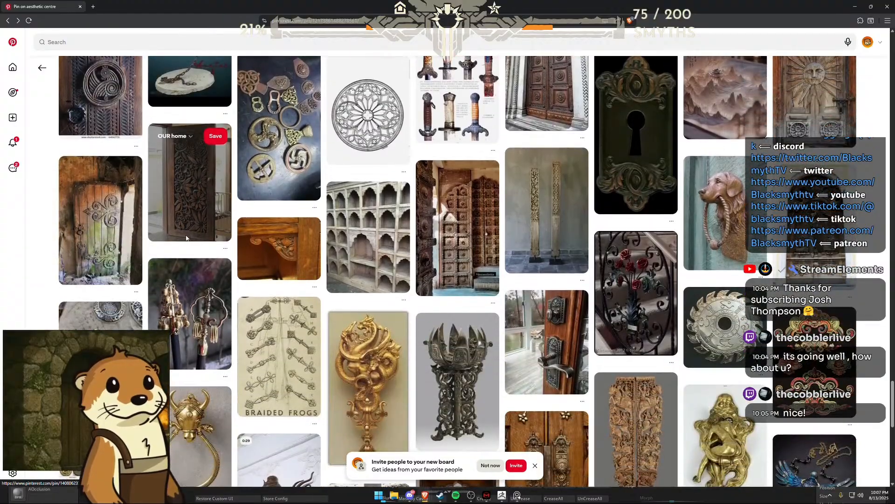
scroll(186, 237, down, 7)
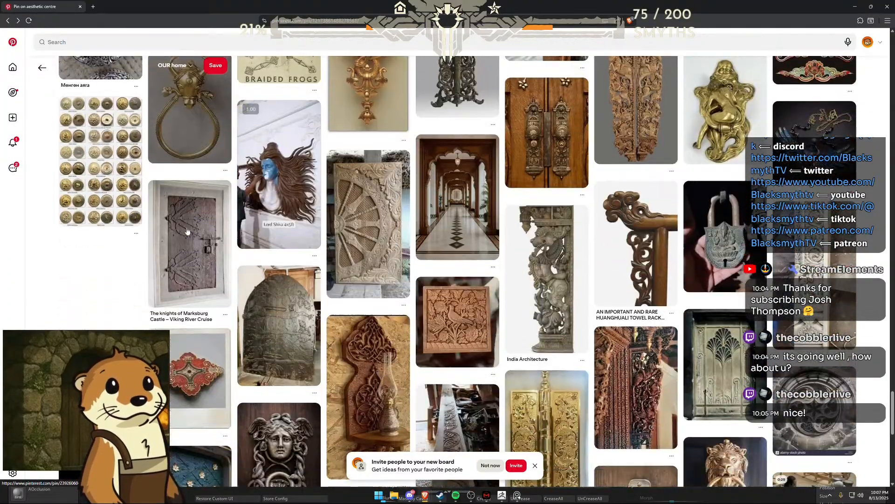
scroll(187, 231, down, 10)
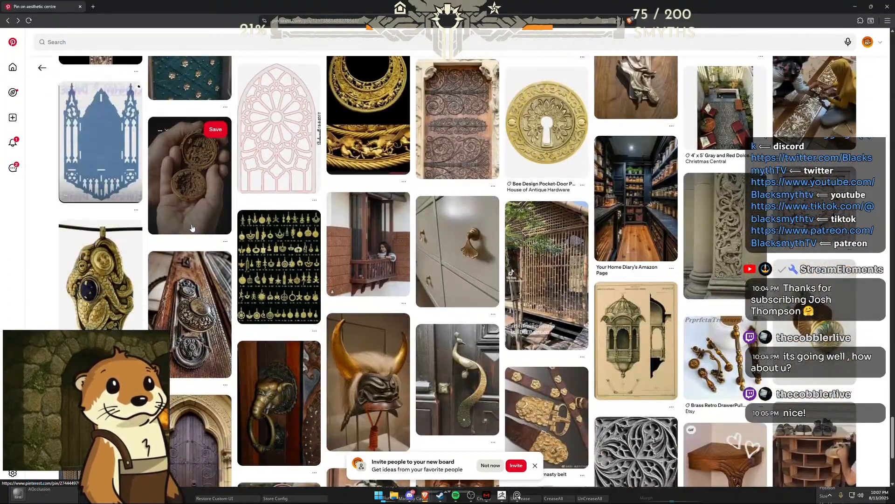
scroll(196, 229, down, 8)
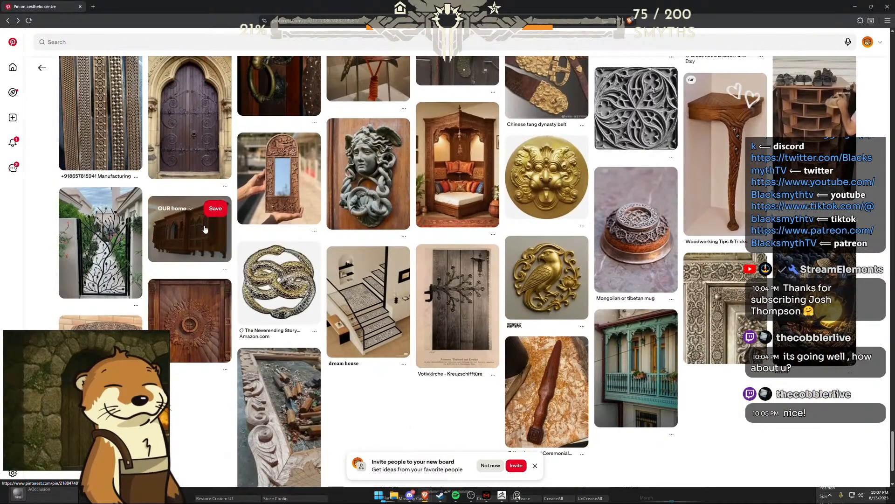
scroll(200, 227, down, 2)
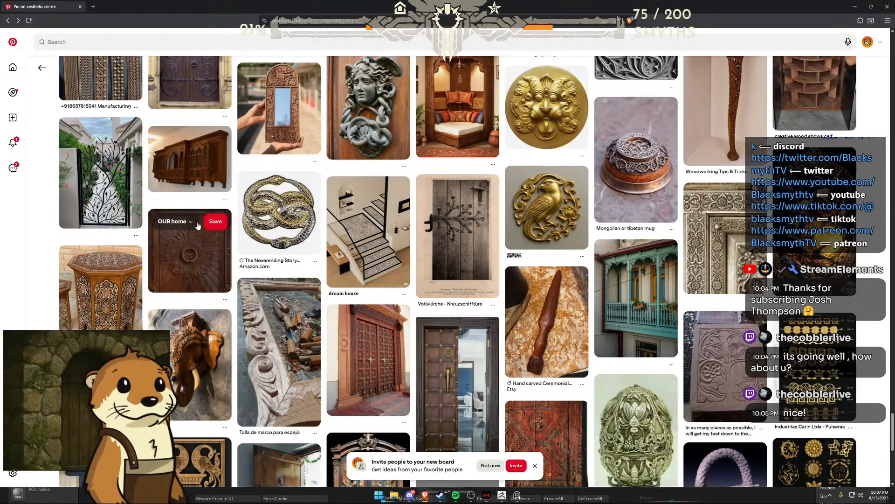
scroll(200, 224, down, 15)
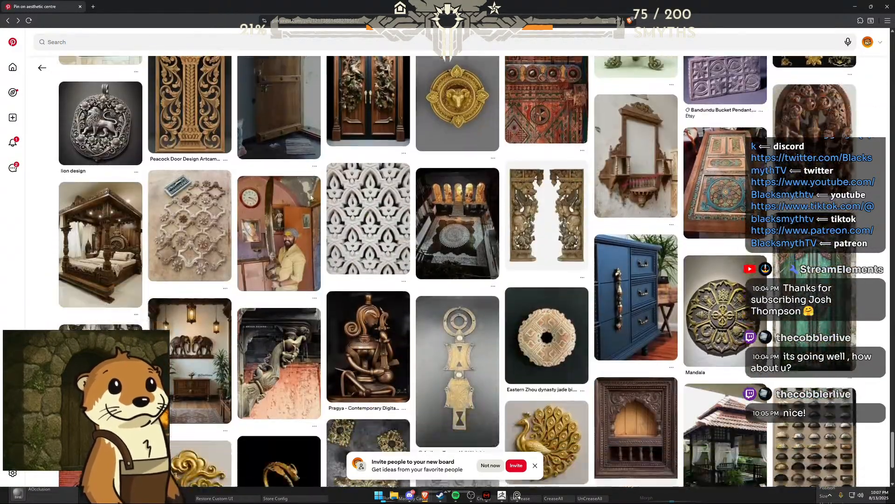
scroll(317, 201, down, 6)
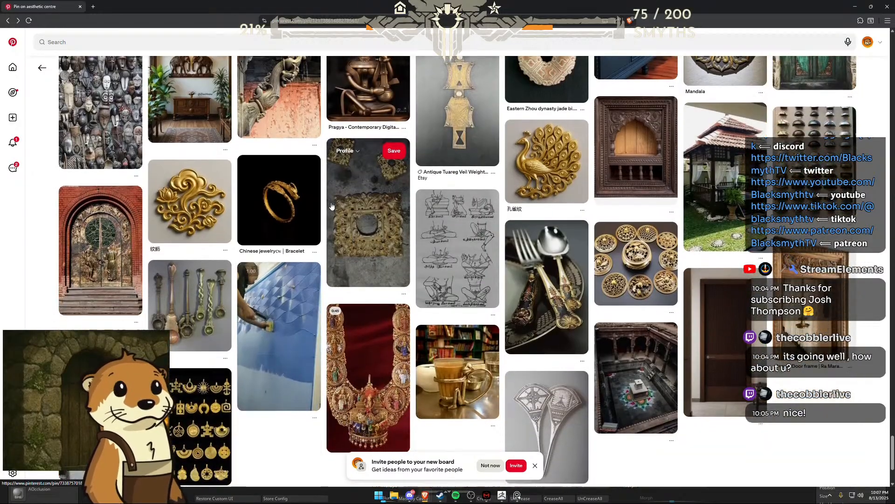
scroll(332, 205, down, 5)
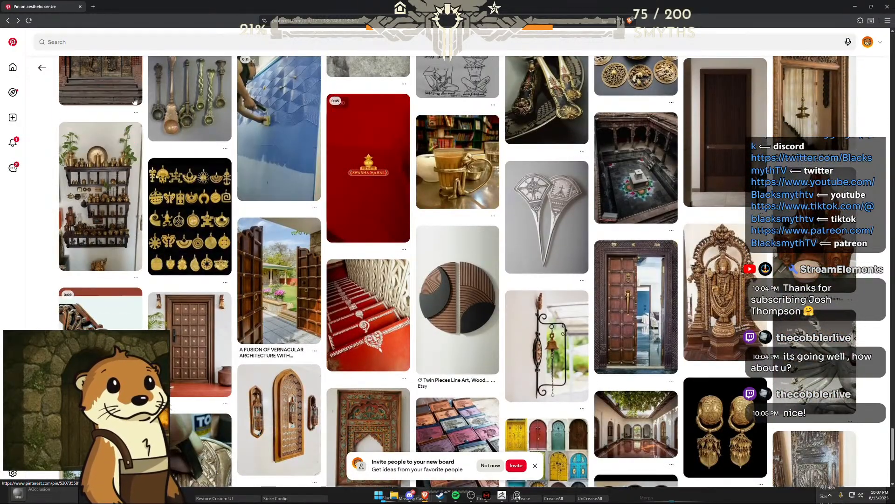
Step: Search Pinterest for "circle door knocker" and examine the results for round ring handle plates
click(137, 43)
text(cir)
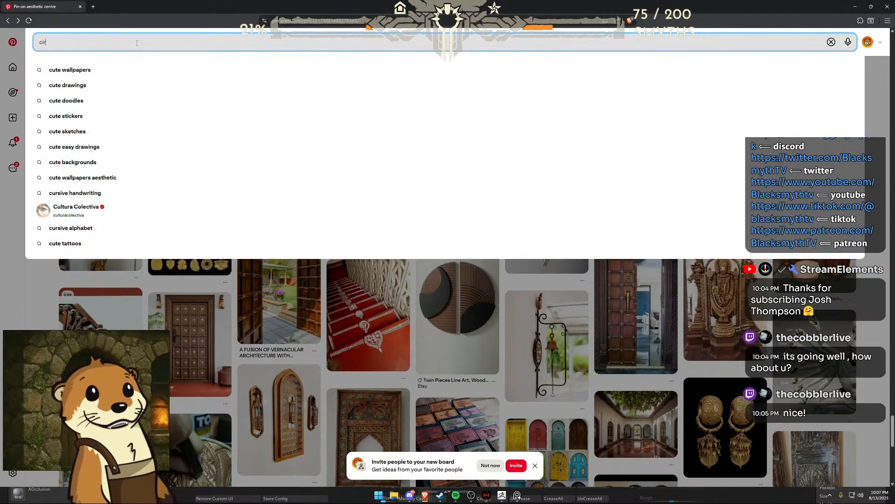
text(cle door kno)
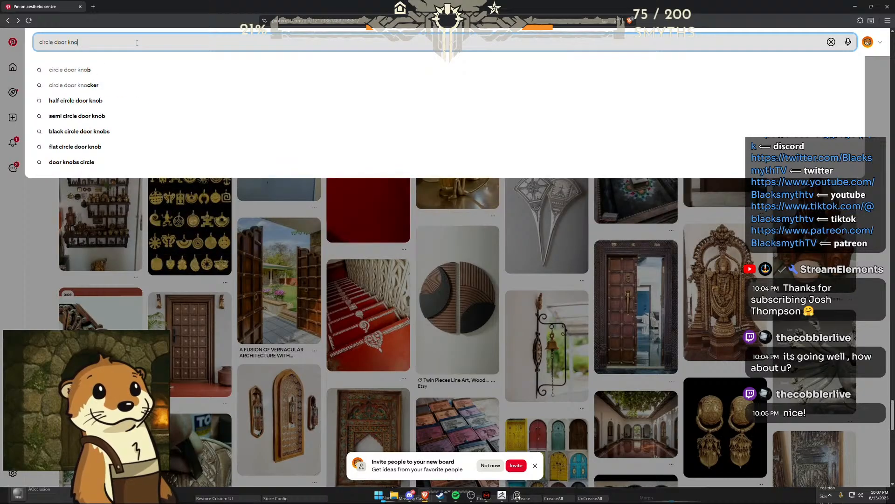
text(cker)
key(Return)
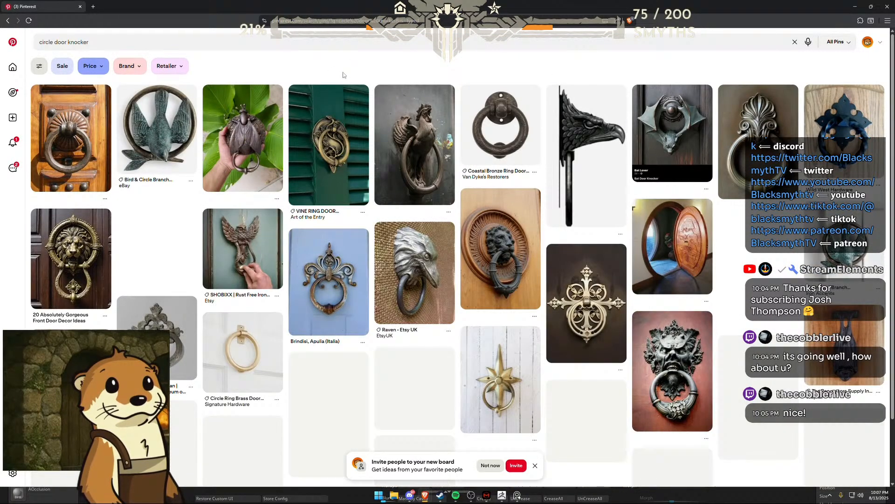
scroll(343, 75, down, 8)
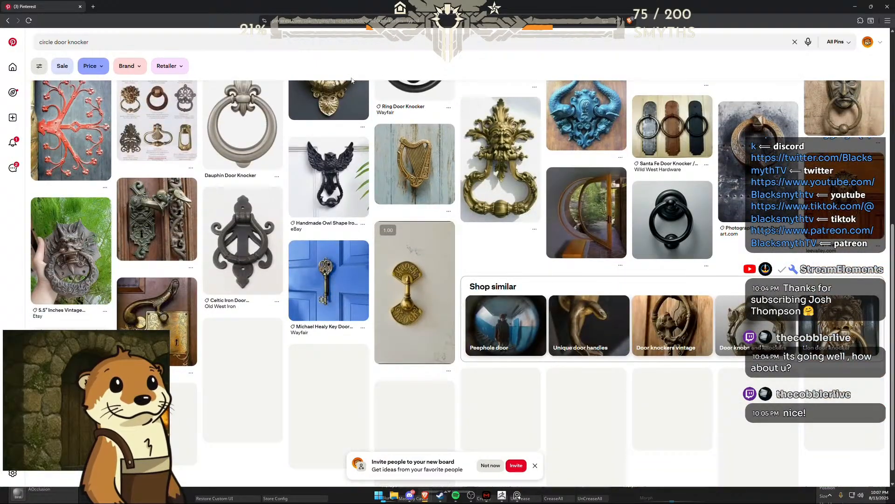
scroll(352, 80, down, 5)
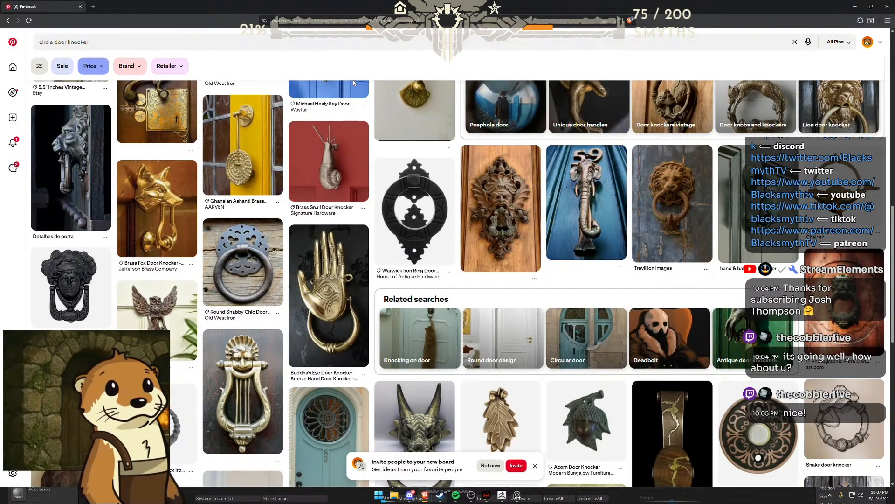
scroll(353, 80, down, 5)
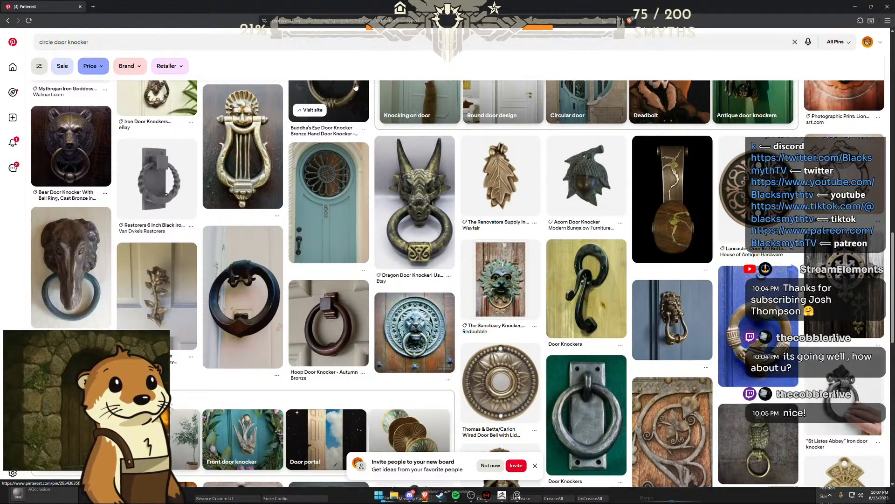
scroll(355, 86, down, 6)
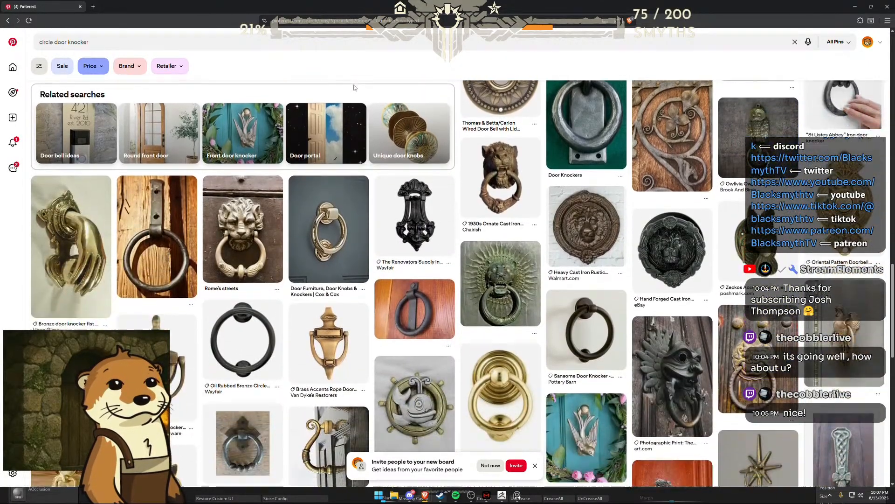
scroll(354, 87, down, 2)
scroll(355, 87, down, 2)
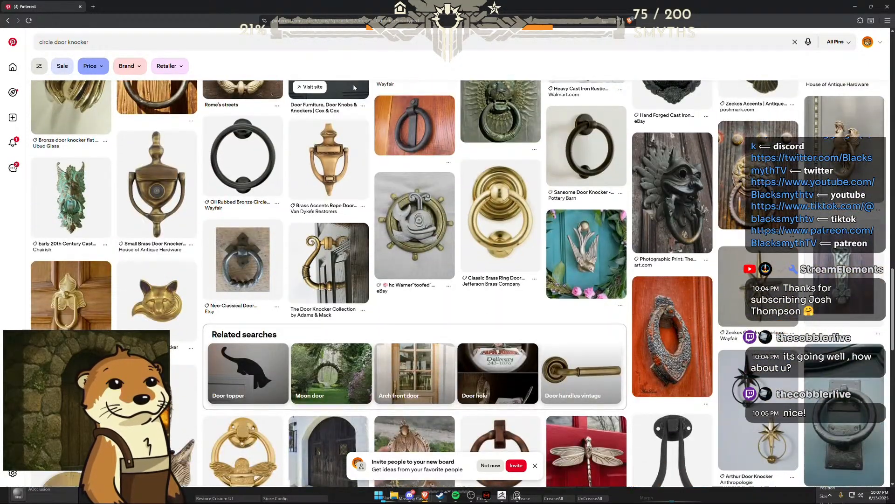
scroll(354, 87, down, 5)
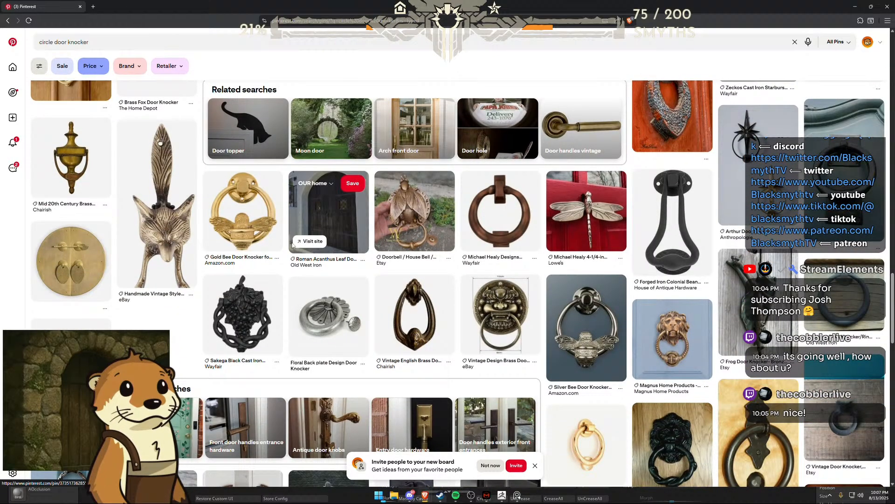
Step: Switch back to ZBrush and try masking the disc's center with a mirrored lasso shape
key(alt+Tab)
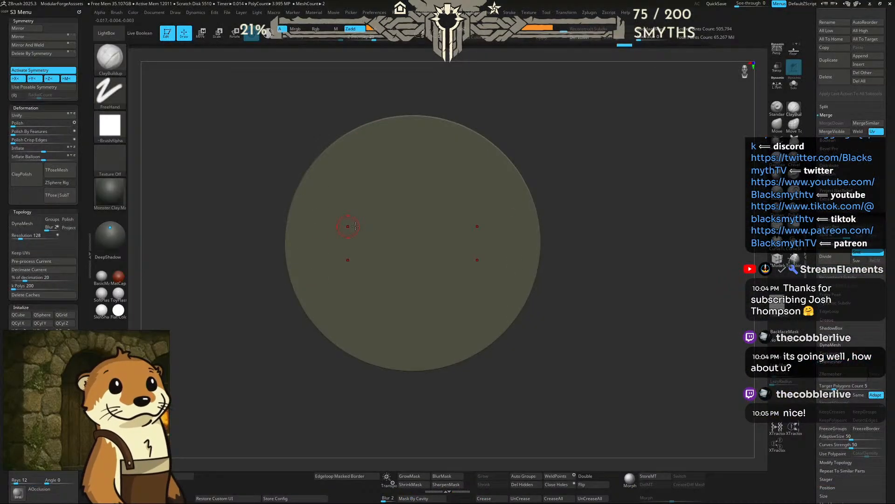
mouse_move(398, 199)
ctrl+mouse_down()
mouse_move(347, 273)
mouse_move(470, 201)
mouse_move(406, 236)
ctrl+mouse_up()
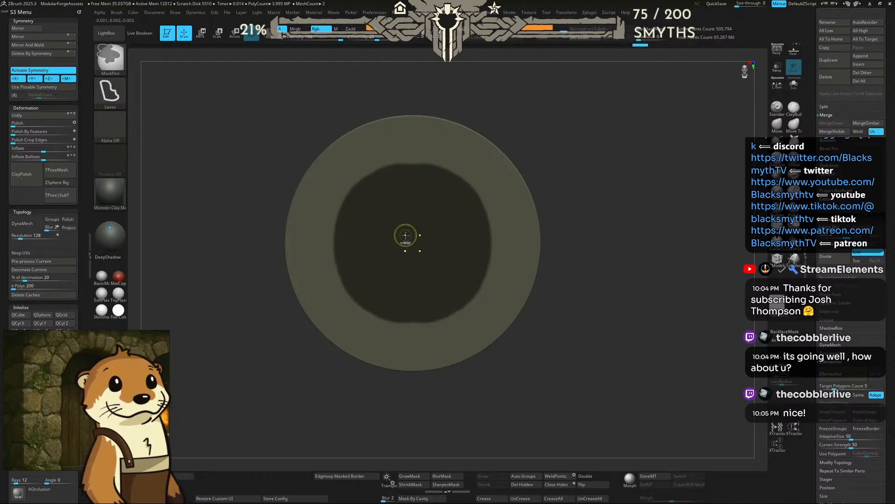
key(ctrl+z)
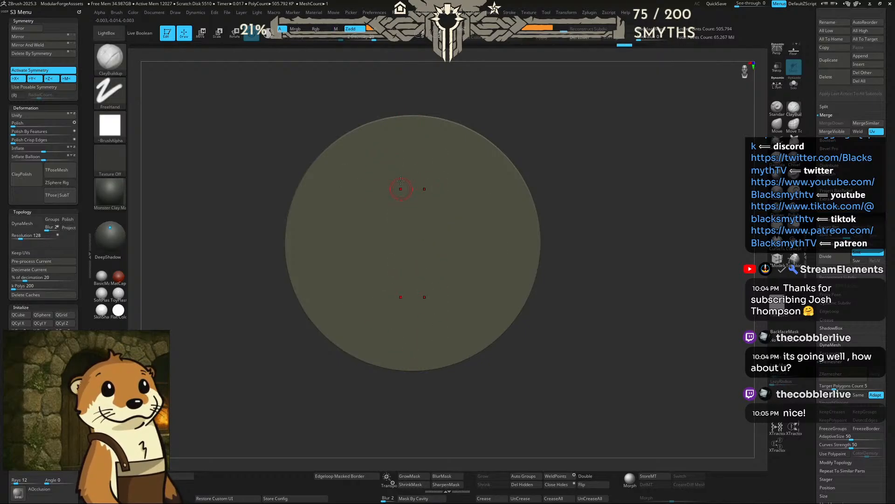
Step: Try masking a circle at the disc's center with the MaskPen's DragStamp stroke
ctrl+click(110, 92)
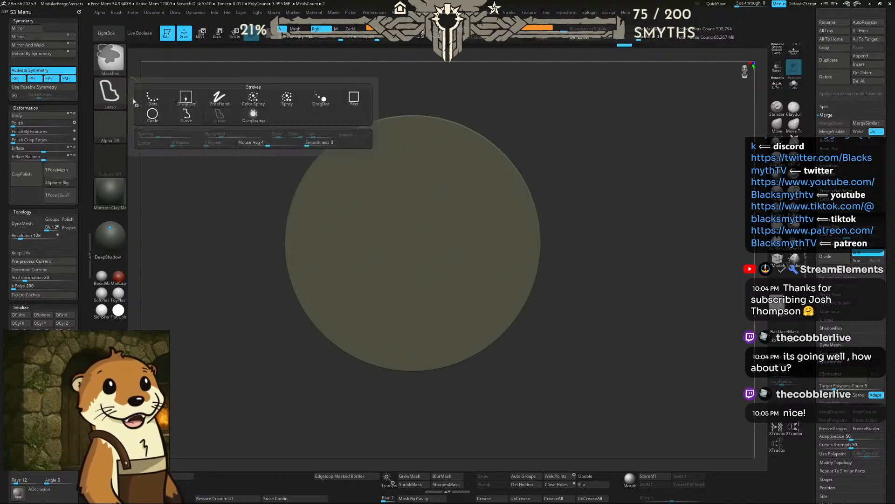
click(253, 114)
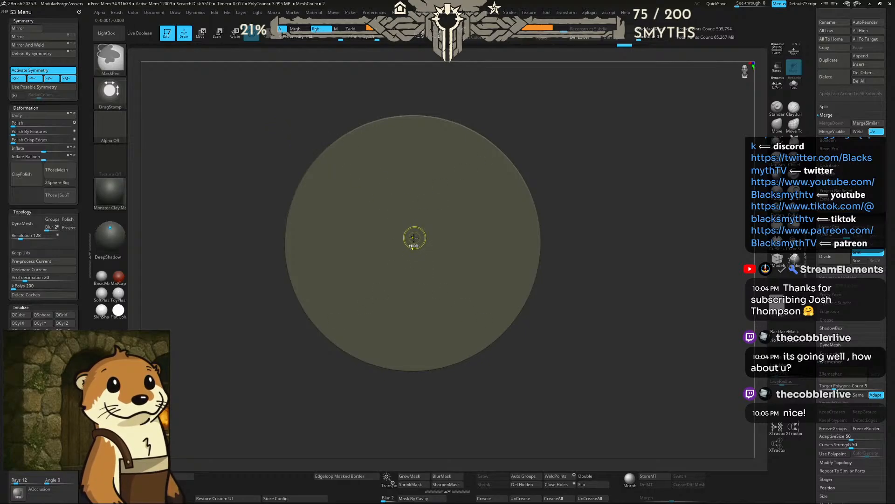
mouse_move(413, 243)
mouse_down()
mouse_move(463, 192)
mouse_move(471, 194)
mouse_up()
key(ctrl+z)
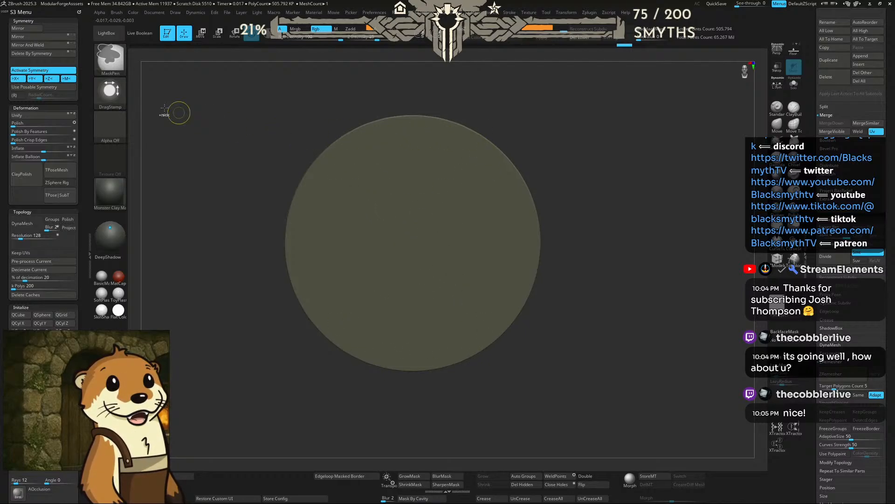
Step: Switch the MaskPen to the Circle stroke and try masking the disc's center with it several times, undoing each mask
ctrl+click(119, 93)
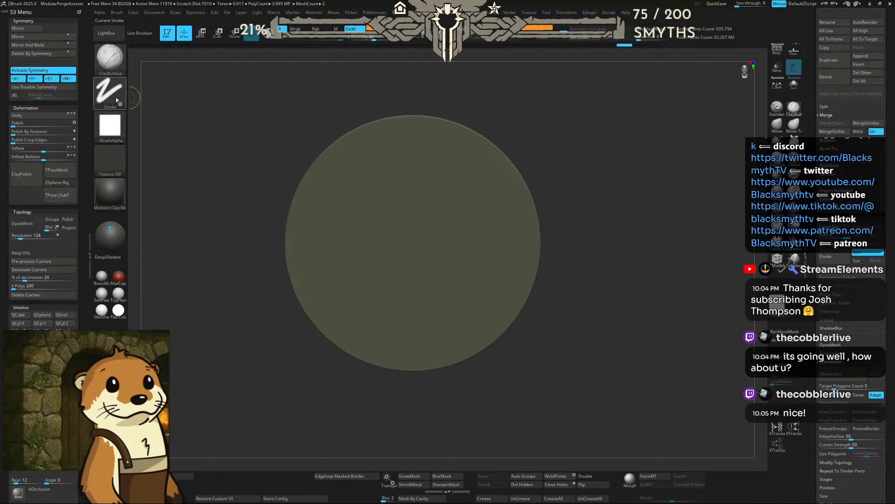
click(121, 100)
ctrl+click(117, 94)
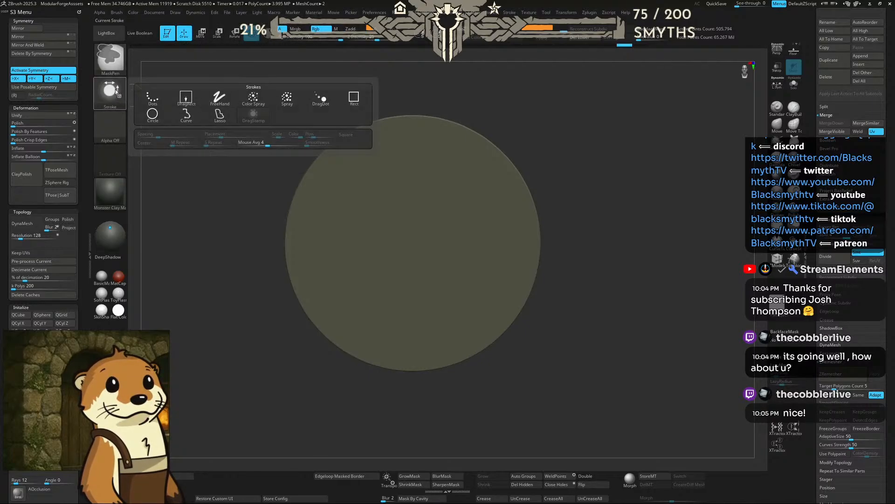
ctrl+click(153, 114)
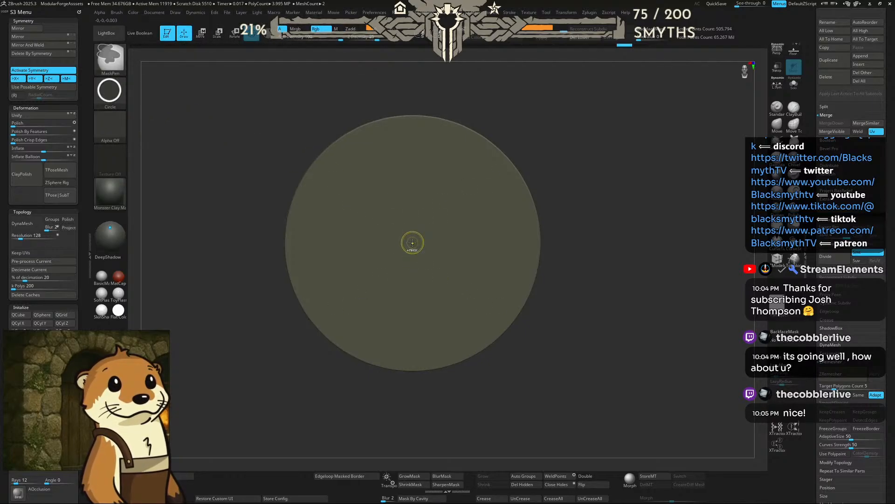
ctrl+drag(413, 243, 490, 162)
key(ctrl+z)
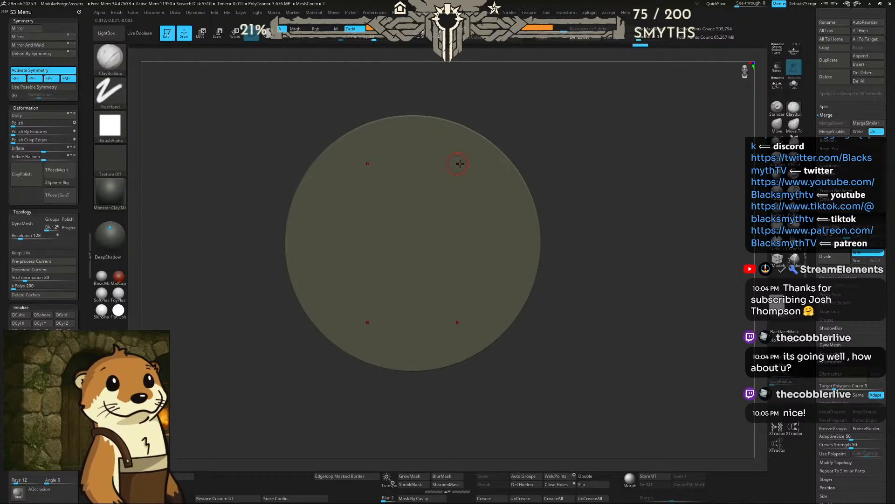
mouse_move(406, 241)
ctrl+mouse_down()
mouse_move(457, 164)
mouse_move(394, 256)
mouse_move(474, 202)
ctrl+mouse_up()
key(ctrl+z)
key(ctrl+z)
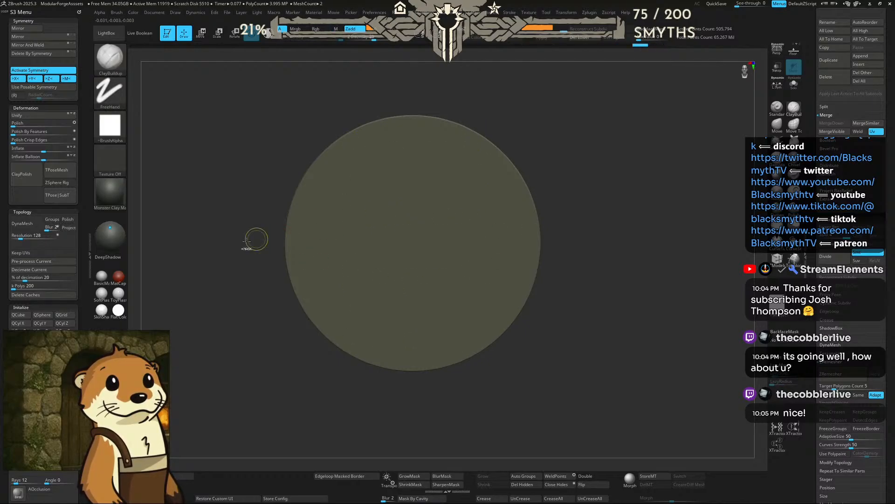
mouse_move(410, 226)
ctrl+mouse_down()
mouse_move(443, 188)
mouse_move(459, 177)
mouse_move(469, 183)
mouse_move(474, 161)
mouse_move(439, 210)
mouse_move(449, 209)
mouse_move(475, 168)
mouse_move(509, 148)
mouse_move(542, 109)
mouse_move(476, 170)
ctrl+mouse_up()
key(ctrl+z)
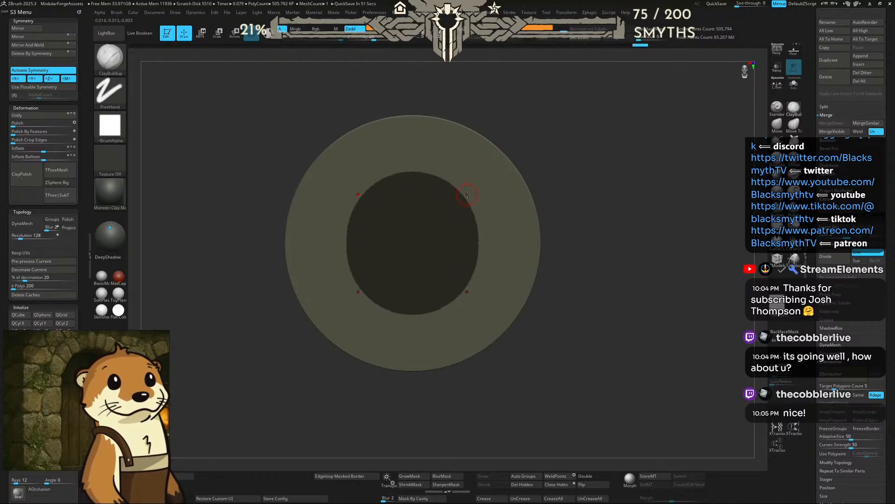
key(ctrl+z)
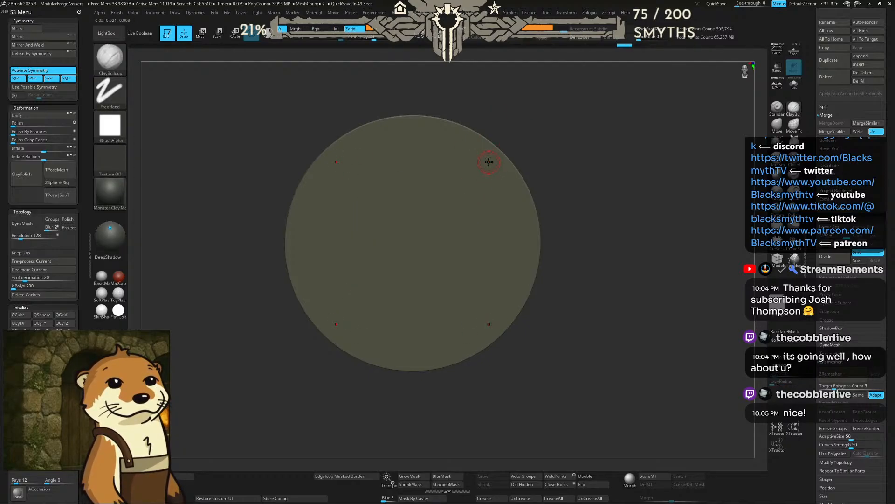
Step: Mask a large round area from the disc's center with the MaskPen's DragRect stroke and sharpen the mask's edge
ctrl+click(121, 96)
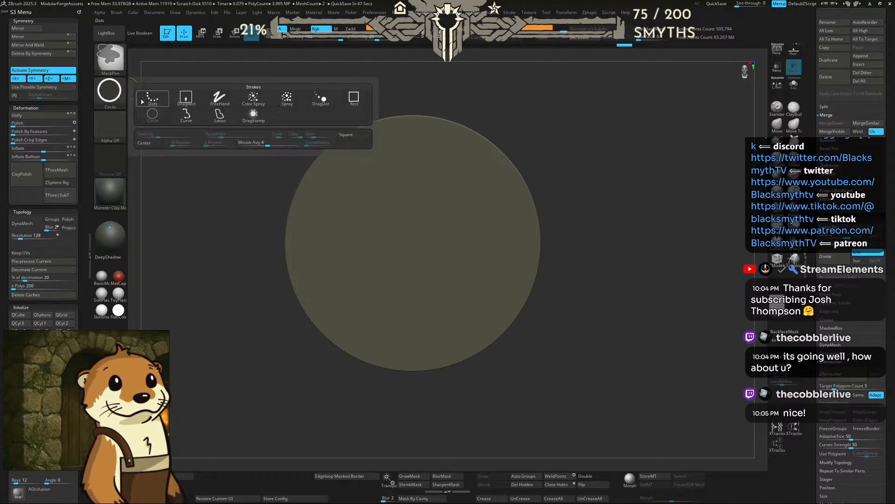
ctrl+click(188, 97)
mouse_move(413, 242)
ctrl+mouse_down()
mouse_move(456, 293)
mouse_move(487, 252)
mouse_move(426, 223)
mouse_move(416, 251)
mouse_move(394, 266)
mouse_move(485, 171)
ctrl+mouse_up()
click(447, 484)
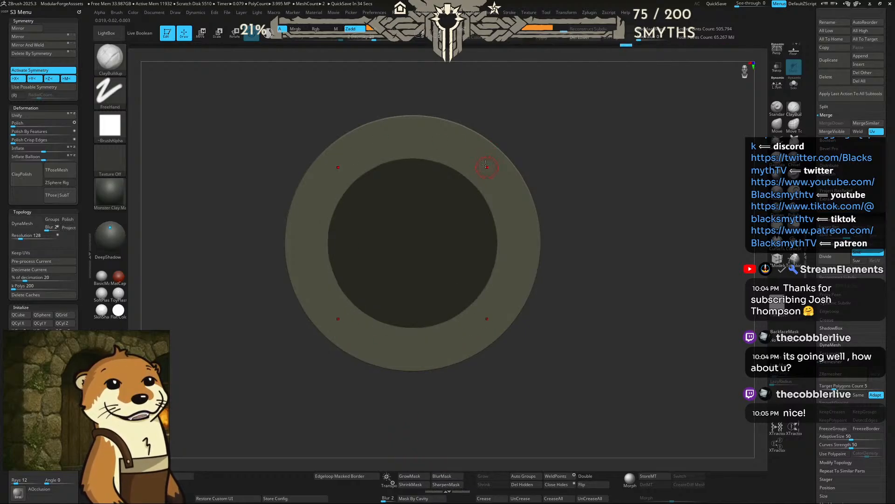
Step: Try a ClayBuildup stroke along the upper edge of the masked center with an enlarged brush, and undo it
key(b)
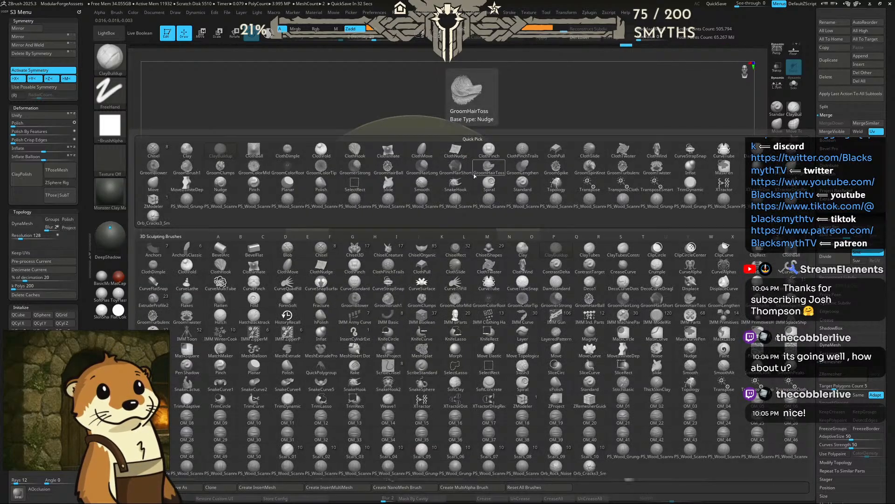
key(Escape)
key(space)
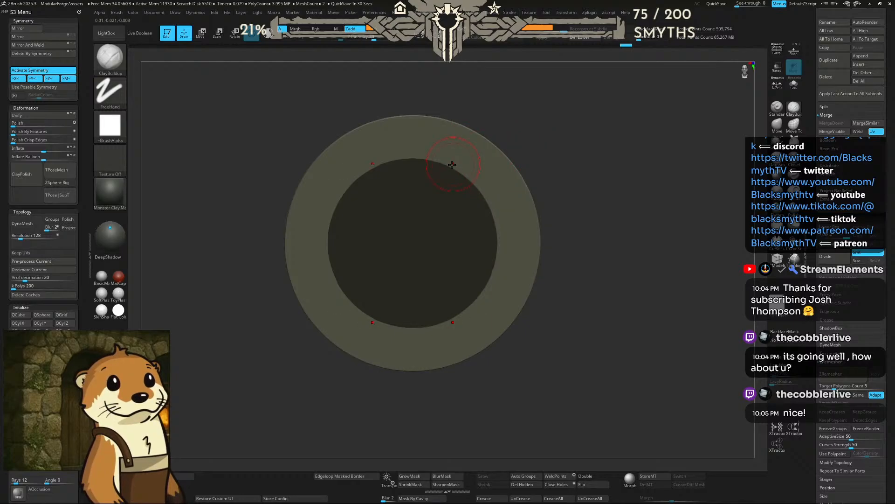
mouse_move(478, 191)
mouse_down()
mouse_move(495, 235)
mouse_move(494, 289)
mouse_move(453, 165)
mouse_move(411, 160)
mouse_up()
key(ctrl+z)
key(ctrl+z)
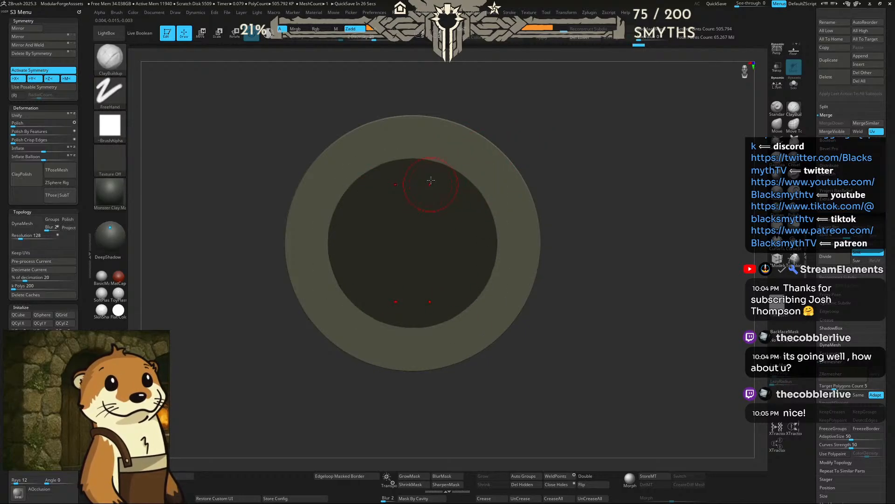
Step: Try building a raised ring around the masked center and thickening the plate's outer rim with ClayBuildup, and undo both
mouse_move(445, 162)
mouse_down()
mouse_move(471, 174)
mouse_move(497, 224)
mouse_move(488, 298)
mouse_move(448, 328)
mouse_move(408, 323)
mouse_up()
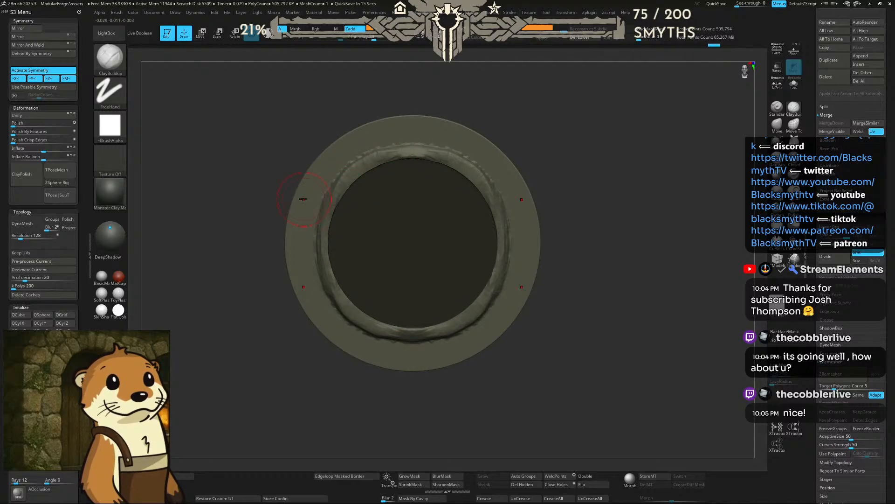
mouse_move(284, 227)
mouse_down()
mouse_move(309, 313)
mouse_move(284, 241)
mouse_up()
drag(305, 176, 301, 286)
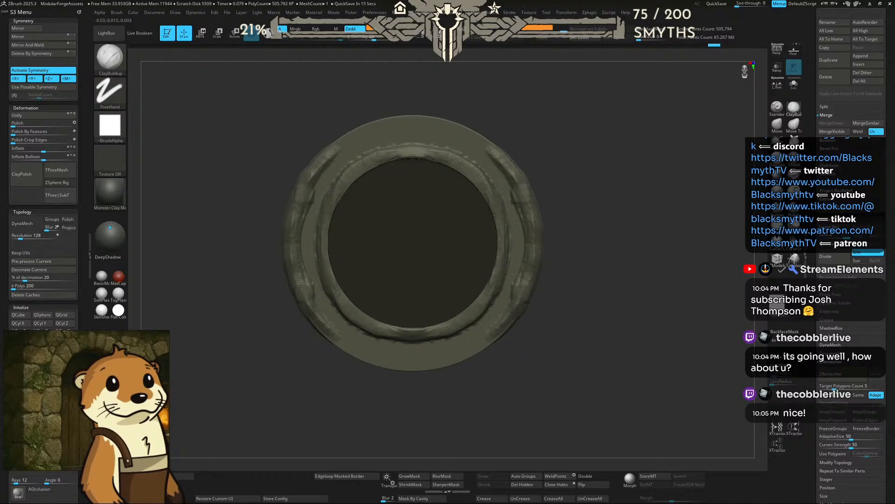
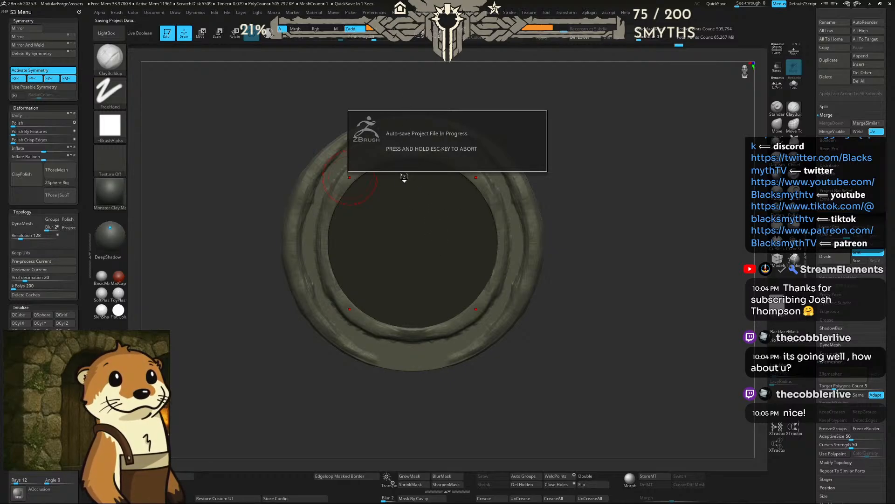
key(ctrl)
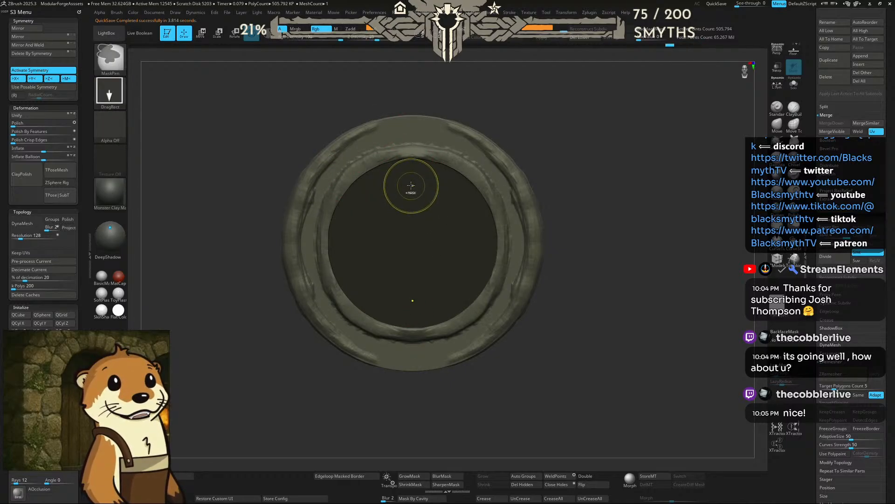
alt+click(375, 164)
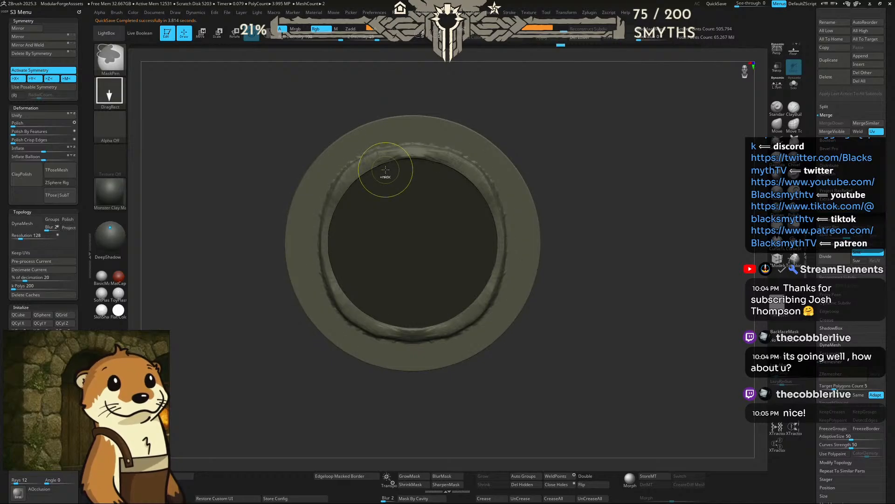
key(ctrl+z)
key(ctrl+z)
key(ctrl+z)
key(ctrl+z)
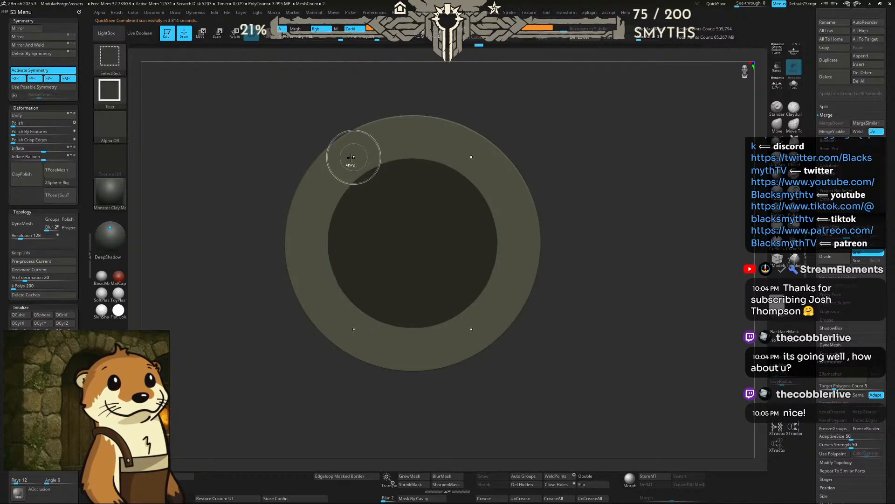
key(ctrl+shift+z)
key(ctrl+z)
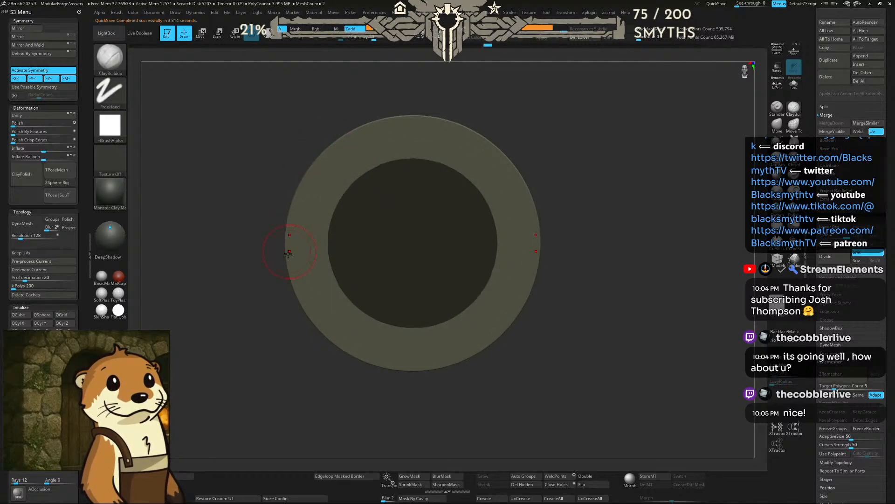
Step: Raise the plate's outer rim along both sides with mirrored ClayBuildup strokes, undoing and restoring strokes to compare them
drag(295, 192, 351, 133)
key(ctrl+z)
drag(288, 213, 292, 252)
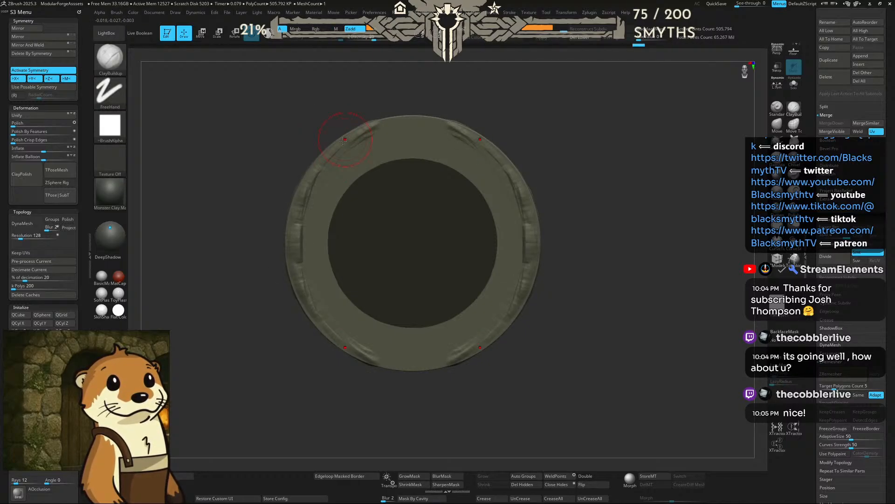
key(ctrl)
key(ctrl+z)
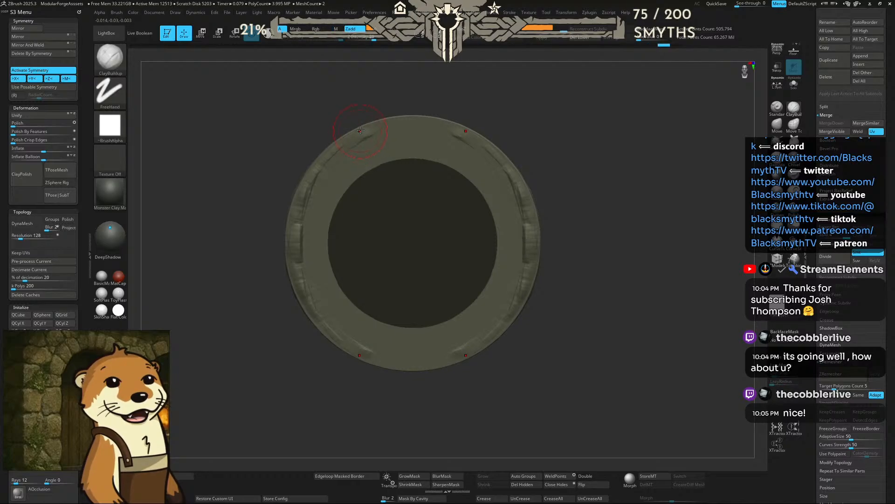
mouse_move(359, 133)
mouse_down()
mouse_move(319, 186)
mouse_move(303, 242)
mouse_up()
key(ctrl+z)
key(ctrl+z)
key(ctrl+z)
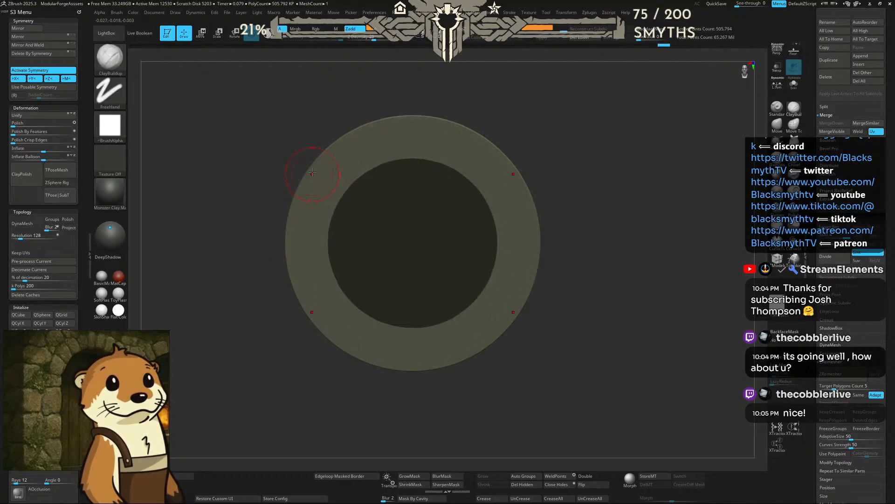
key(ctrl+shift+z)
key(ctrl+shift+z)
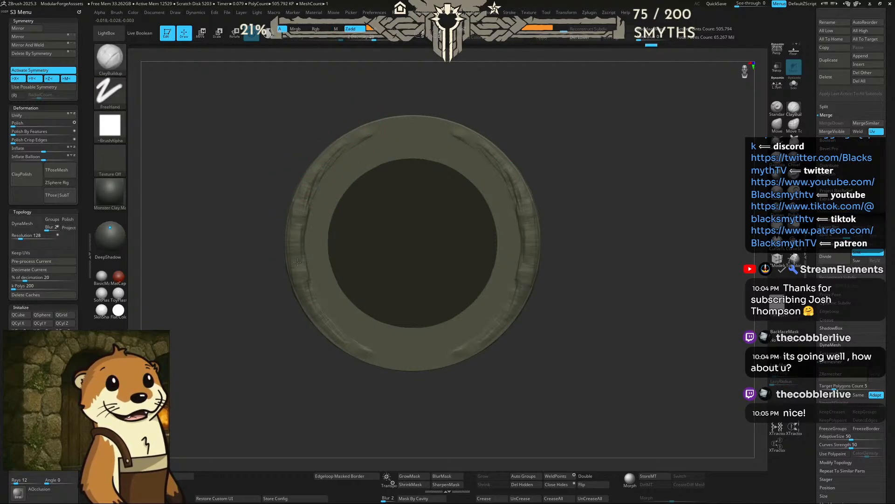
Step: Thicken the raised side rims into wide crescents that taper toward the plate's top and bottom
mouse_move(297, 262)
mouse_down()
mouse_move(322, 321)
mouse_move(308, 303)
mouse_move(295, 222)
mouse_up()
mouse_move(343, 145)
mouse_down()
mouse_move(323, 166)
mouse_move(297, 252)
mouse_move(304, 234)
mouse_up()
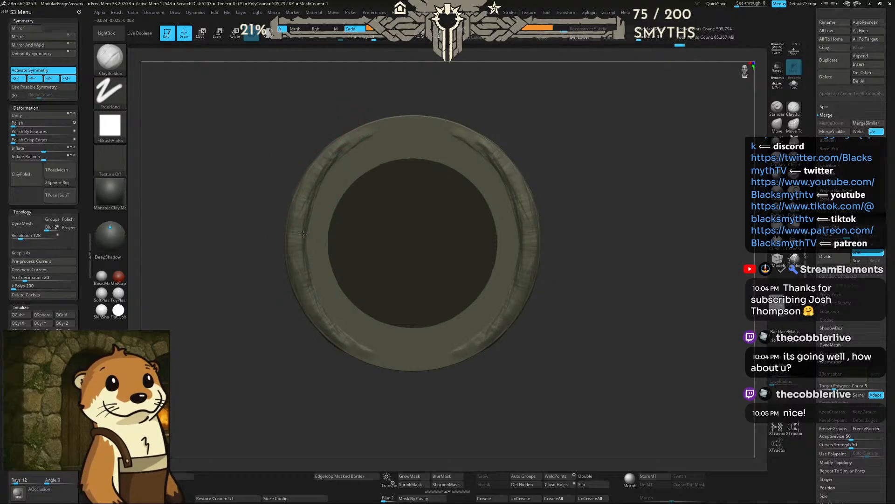
mouse_move(332, 161)
mouse_down()
mouse_move(311, 229)
mouse_move(326, 322)
mouse_move(368, 363)
mouse_up()
mouse_move(376, 129)
mouse_down()
mouse_move(345, 147)
mouse_move(376, 369)
mouse_move(322, 331)
mouse_move(303, 190)
mouse_up()
drag(345, 136, 311, 178)
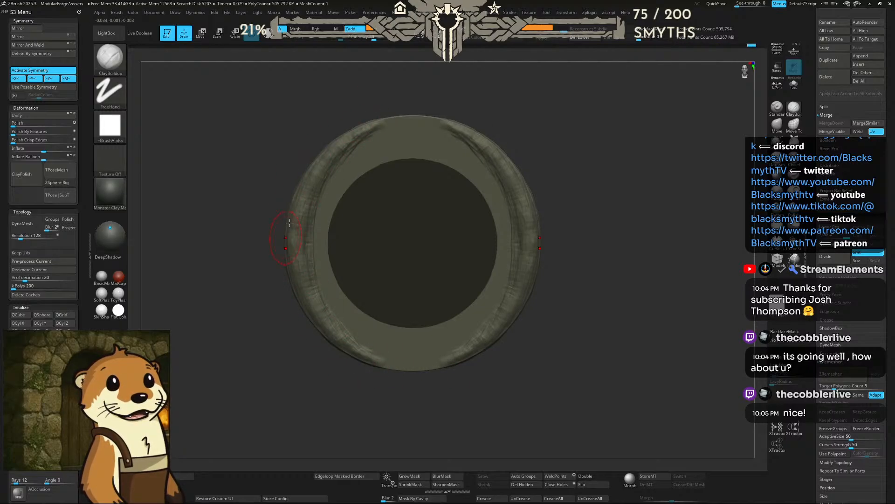
drag(289, 223, 344, 156)
Step: Try a stroke at the top of the rim and a slight gizmo move of the plate, undoing both
key(ctrl)
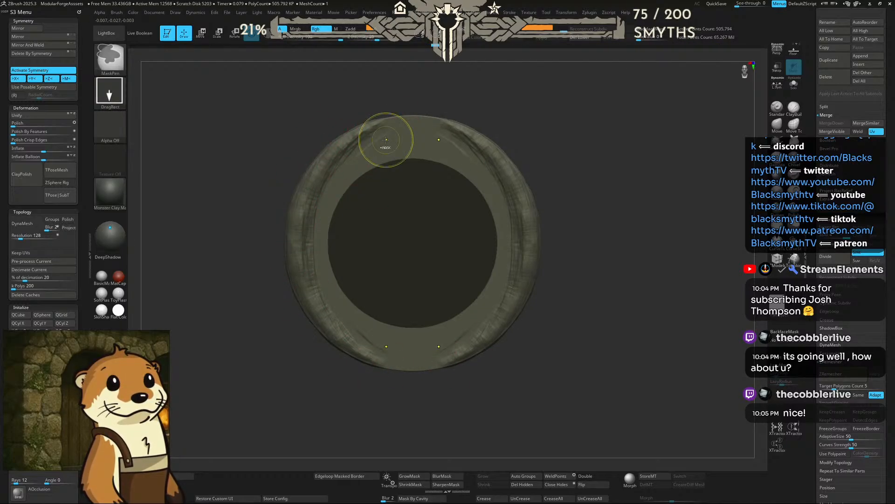
key(space)
mouse_move(386, 140)
mouse_down()
mouse_move(371, 140)
mouse_move(396, 119)
mouse_up()
key(ctrl+z)
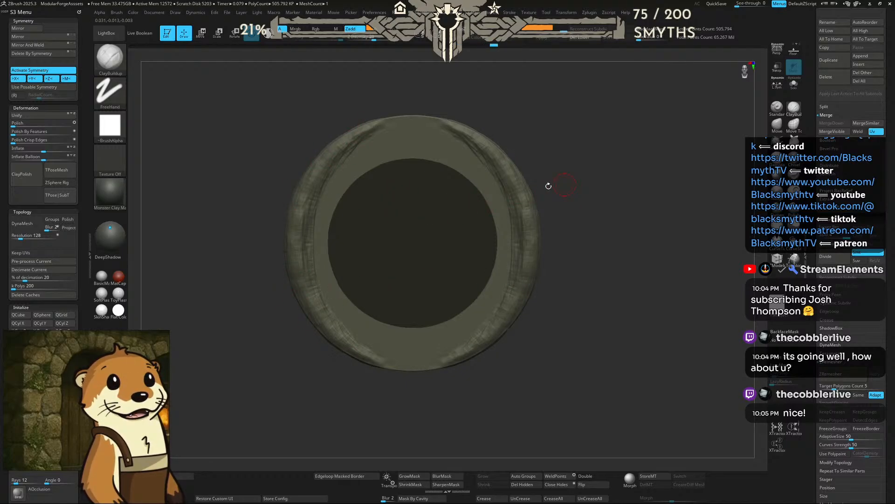
key(w)
mouse_move(436, 201)
mouse_down()
mouse_move(396, 200)
mouse_move(438, 202)
mouse_up()
key(ctrl+z)
key(ctrl+z)
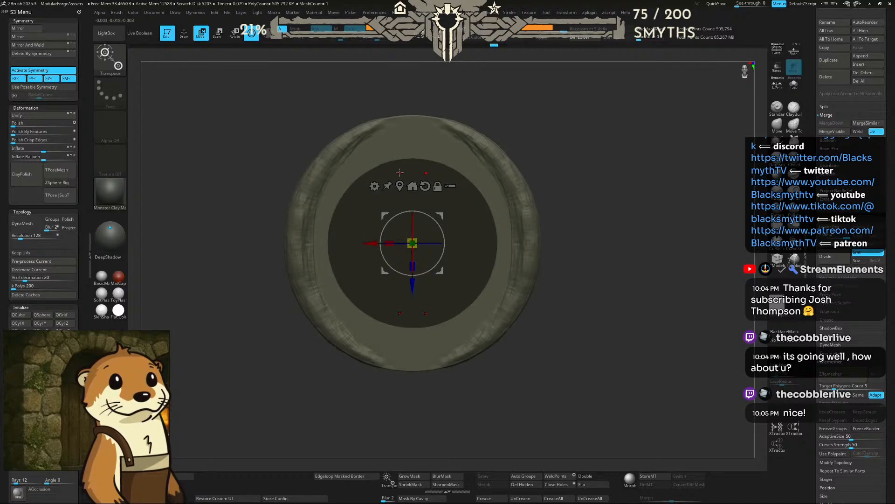
Step: Reselect the ClayBuildup brush and build a thin raised lip along the top and bottom of the masked circle's edge
key(b)
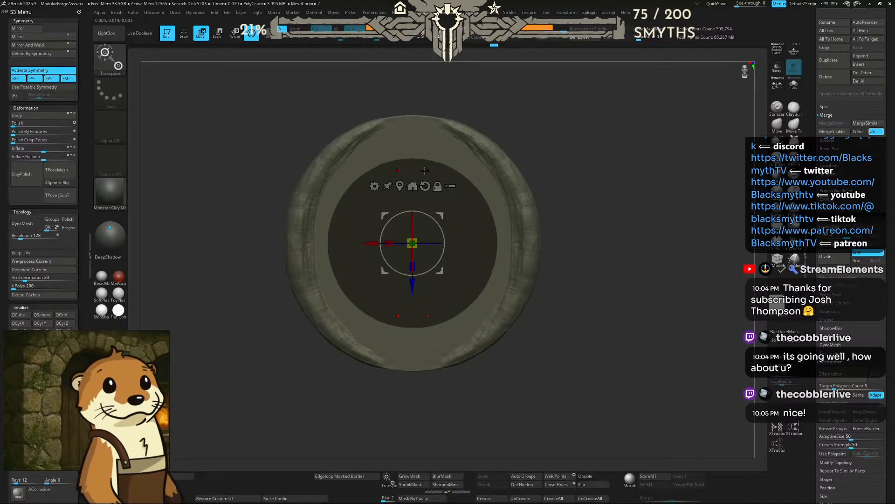
key(b)
key(c)
key(b)
key(q)
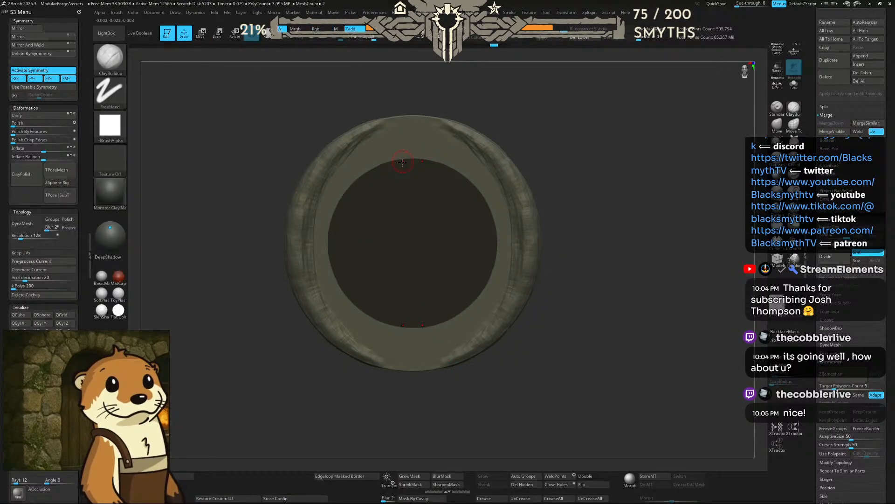
drag(409, 159, 368, 170)
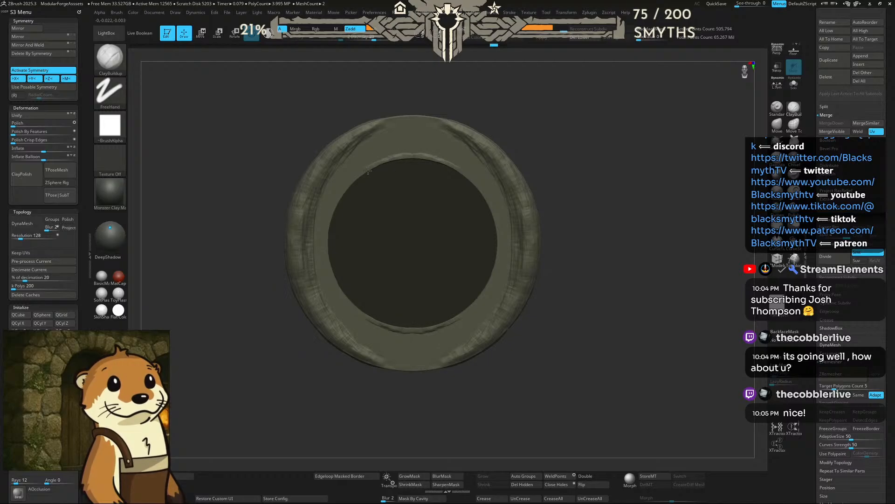
drag(335, 211, 333, 214)
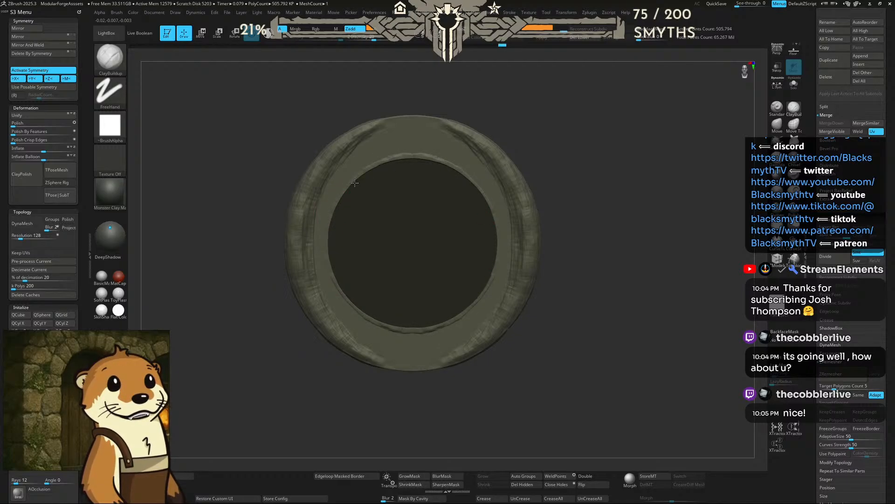
drag(355, 183, 356, 182)
mouse_move(393, 155)
mouse_down()
mouse_move(414, 154)
mouse_move(402, 152)
mouse_up()
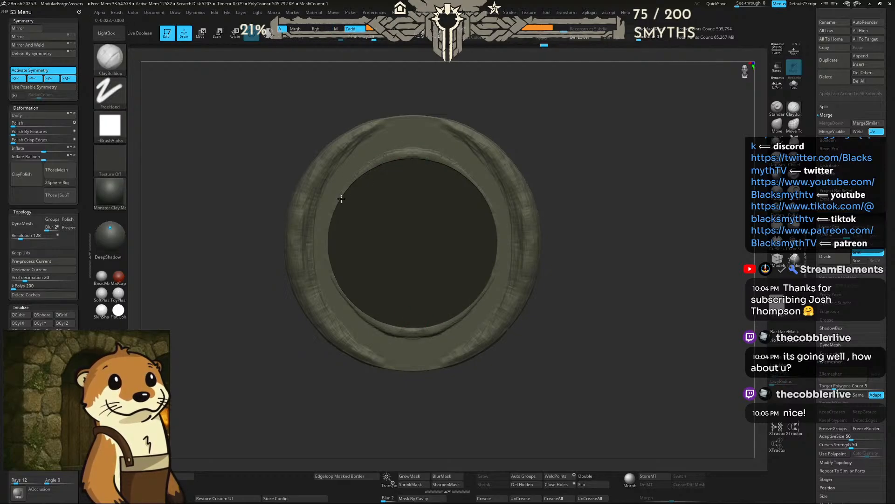
Step: Extend the thin inner lip down both sides of the masked circle with smaller ClayBuildup strokes
drag(332, 226, 348, 193)
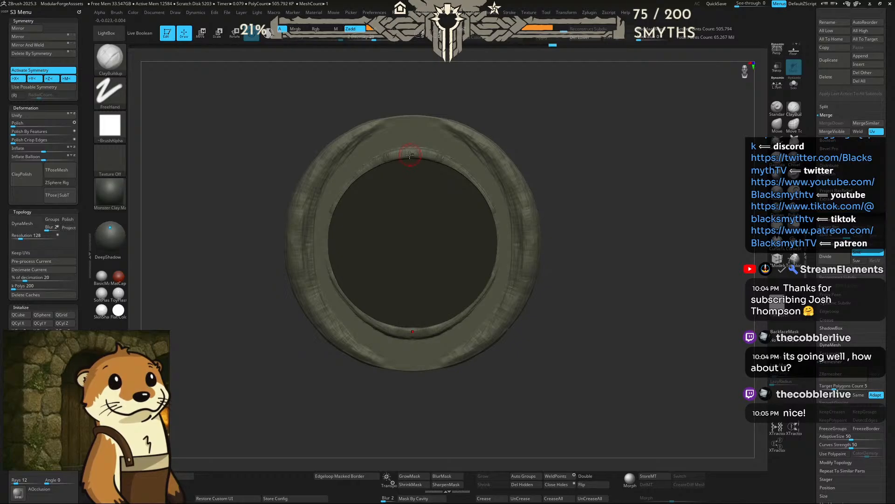
drag(370, 172, 386, 161)
drag(347, 194, 360, 175)
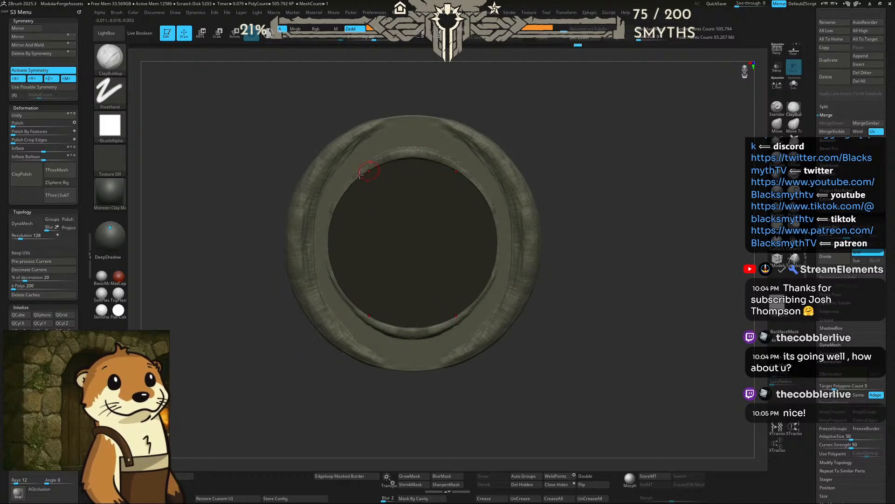
drag(332, 225, 383, 157)
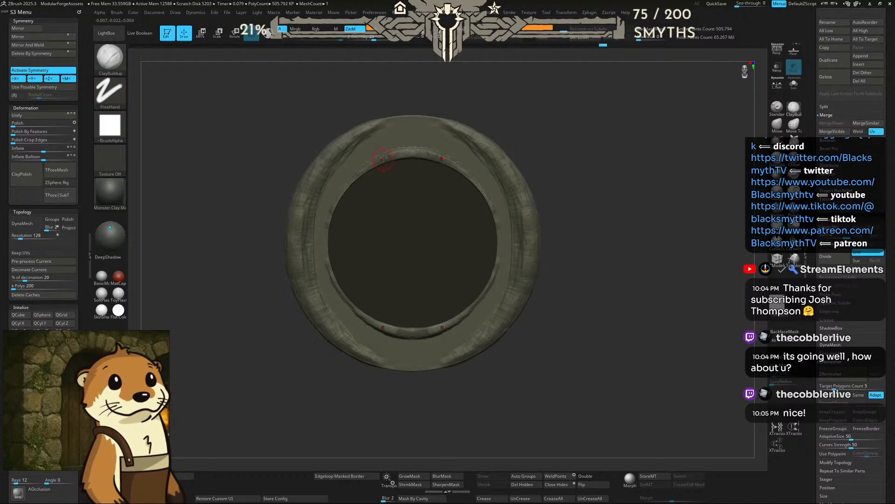
mouse_move(348, 190)
mouse_down()
mouse_move(399, 152)
mouse_move(358, 191)
mouse_up()
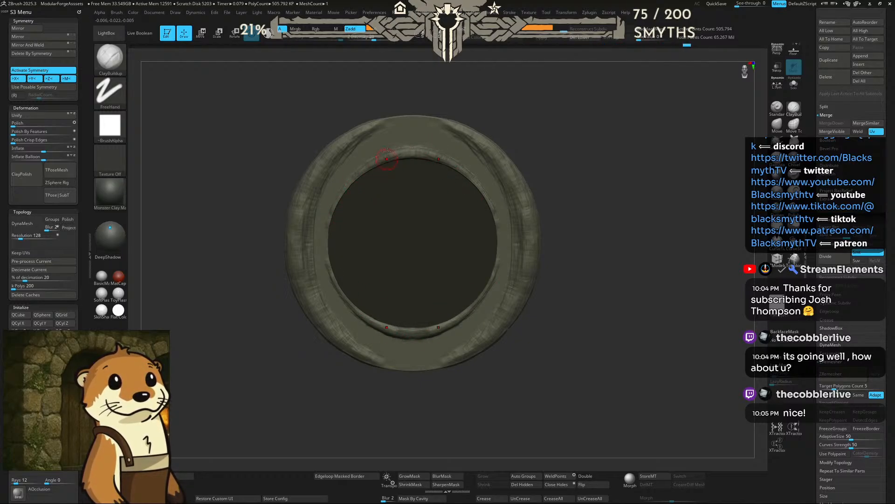
Step: Clear the mask from the plate's center and turn off Z and Y symmetry, keeping X symmetry active
drag(604, 172, 580, 182)
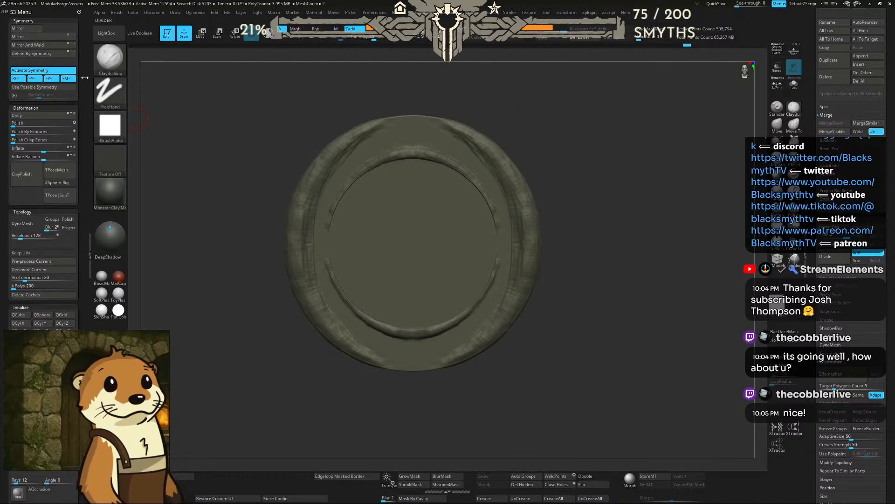
click(49, 79)
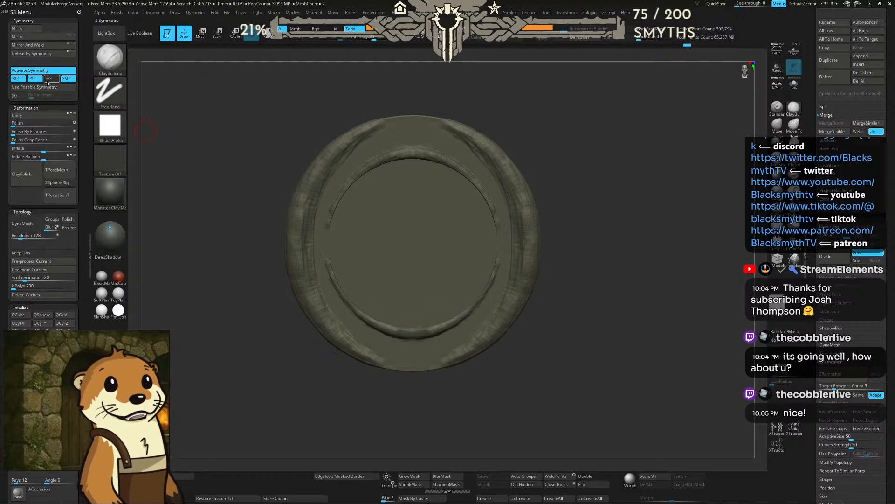
click(32, 78)
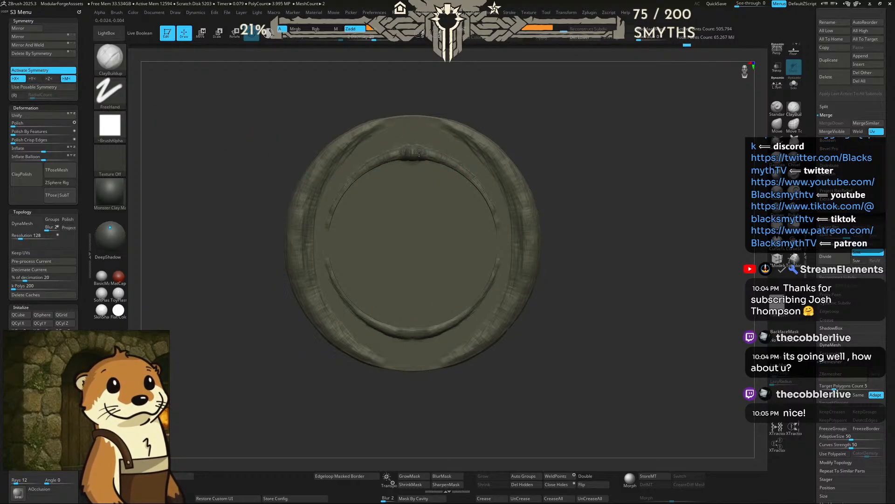
Step: Try adding mirrored clay lumps across the top of the inner ring, and undo them
mouse_move(427, 153)
mouse_down()
mouse_move(434, 161)
mouse_move(423, 155)
mouse_up()
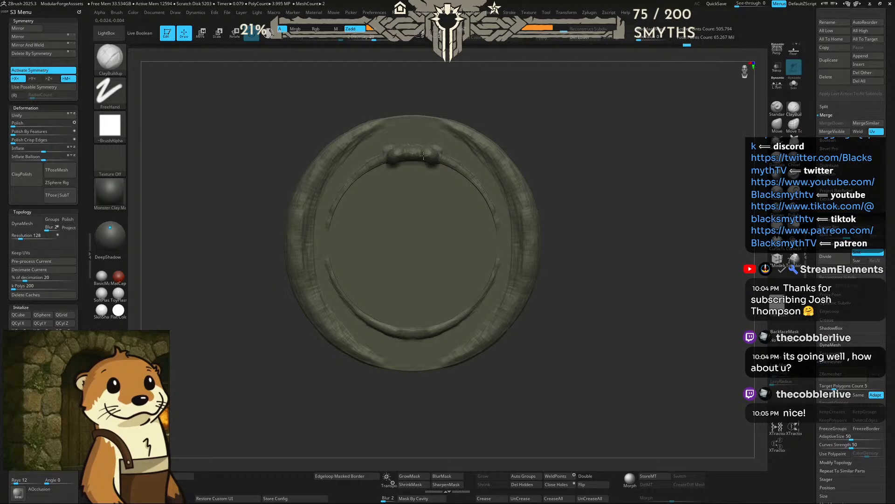
key(ctrl+z)
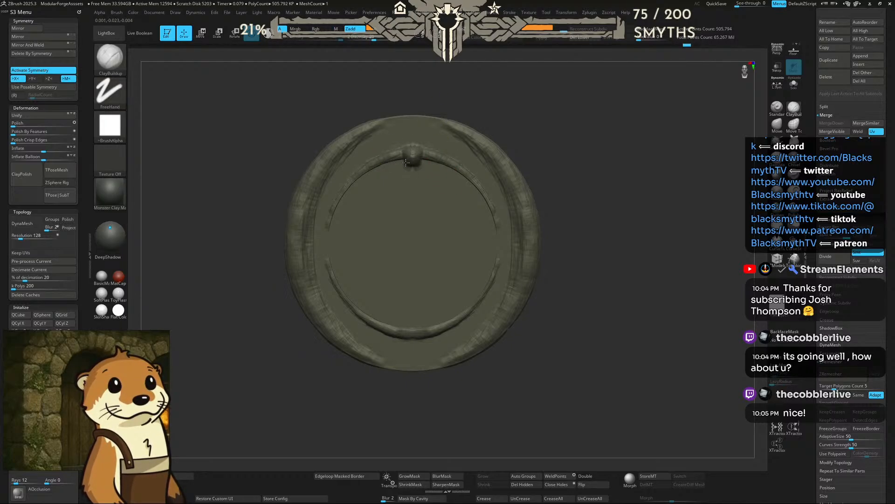
key(ctrl+z)
Step: Build up a rounded knob at the top center of the inner ring with mirrored ClayBuildup strokes
drag(405, 162, 441, 162)
key(space)
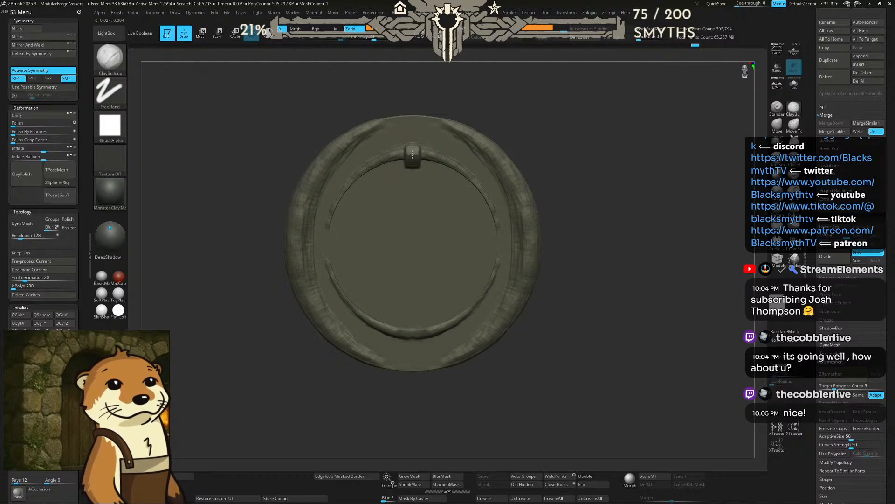
drag(420, 157, 422, 162)
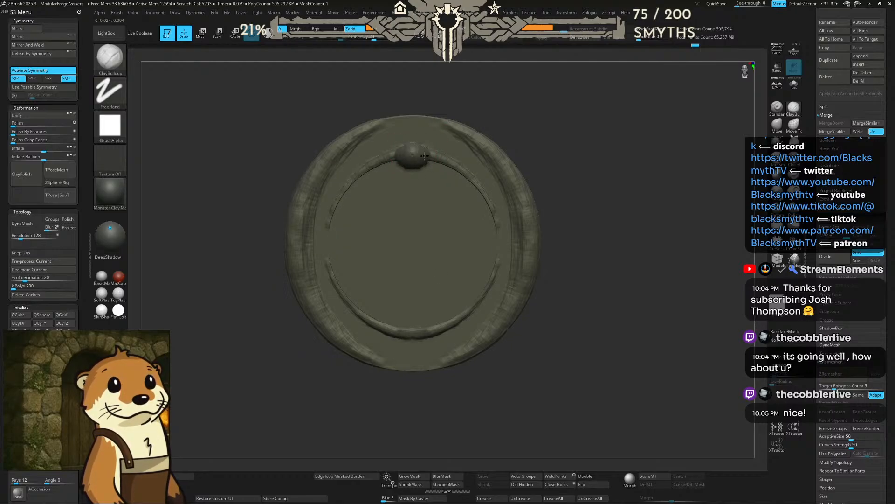
Step: Widen and square off the knob at the top of the inner ring with mirrored ClayBuildup strokes
mouse_move(545, 140)
mouse_down()
mouse_move(564, 132)
mouse_move(517, 145)
mouse_move(392, 149)
mouse_move(422, 150)
mouse_up()
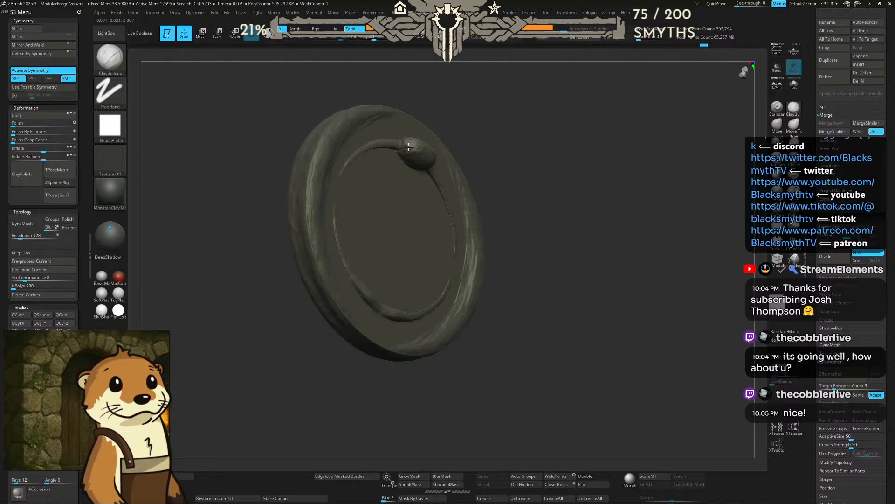
drag(499, 138, 481, 152)
drag(530, 120, 502, 147)
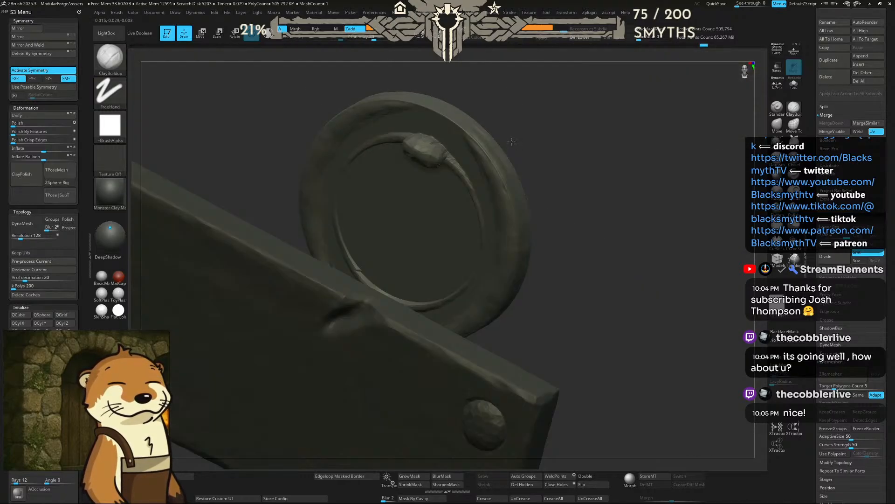
mouse_move(408, 137)
mouse_down()
mouse_move(428, 159)
mouse_move(414, 159)
mouse_up()
mouse_move(520, 107)
mouse_down()
mouse_move(534, 99)
mouse_move(478, 144)
mouse_up()
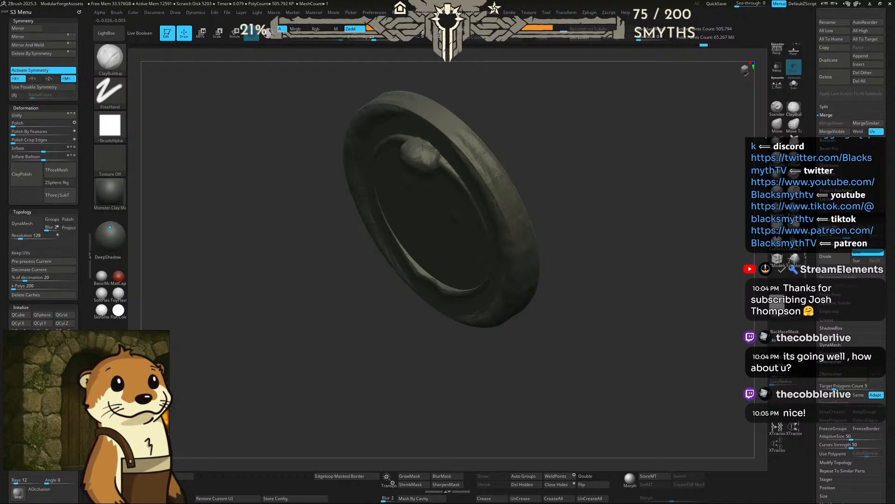
drag(540, 122, 566, 142)
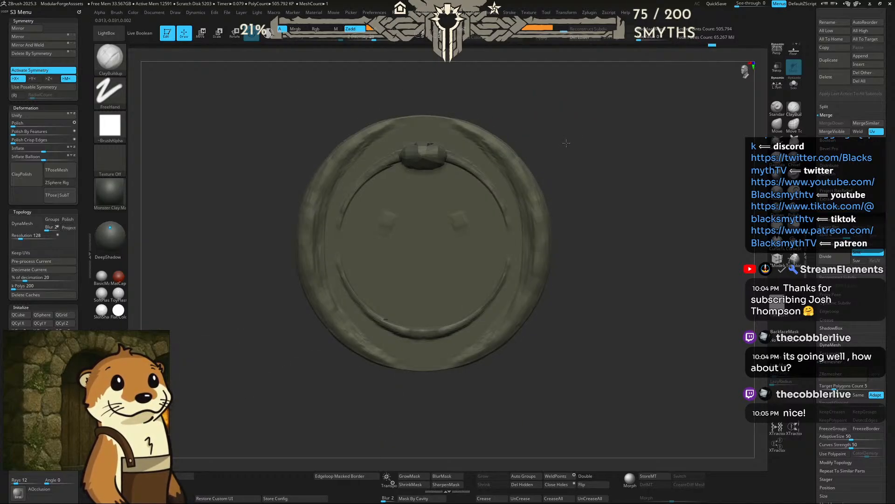
Step: Try remeshing the plate with DynaMesh at resolution 504 without freezing subdivision levels, and undo it
scroll(839, 419, down, 8)
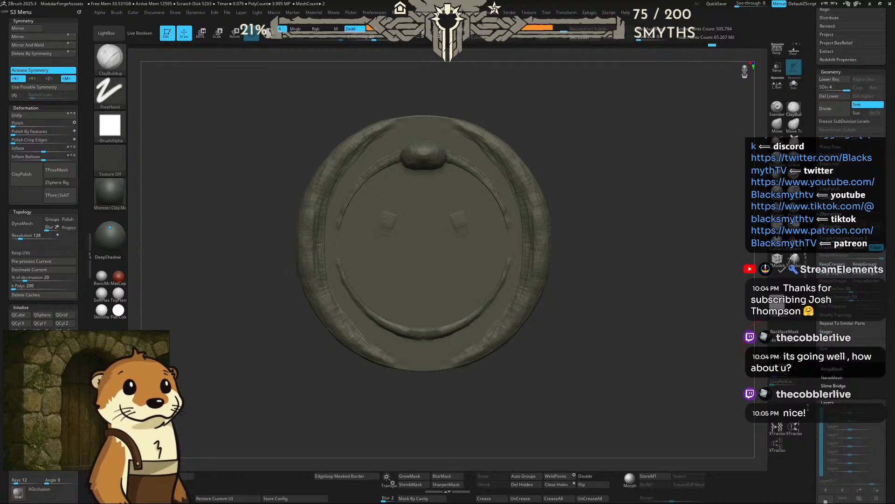
scroll(822, 382, up, 4)
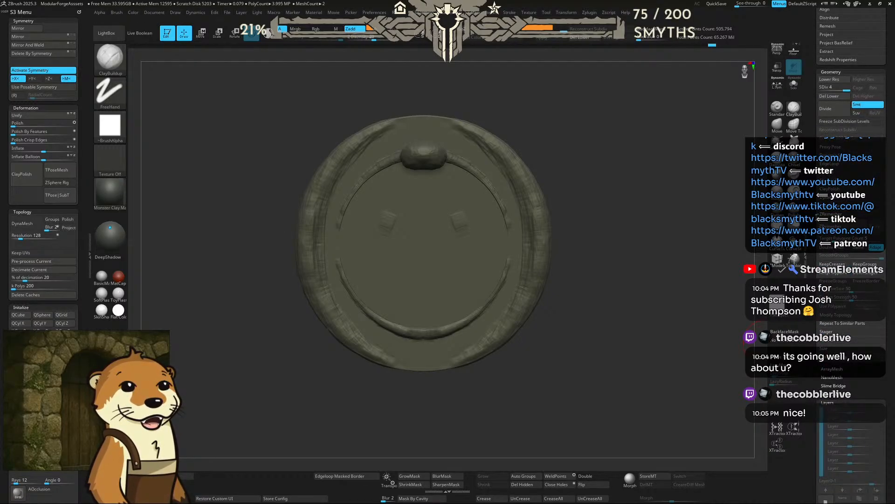
click(829, 197)
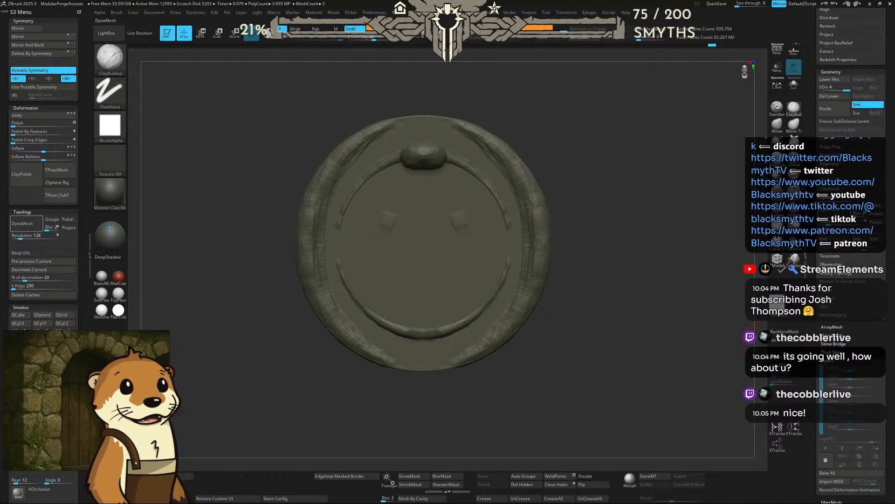
click(834, 223)
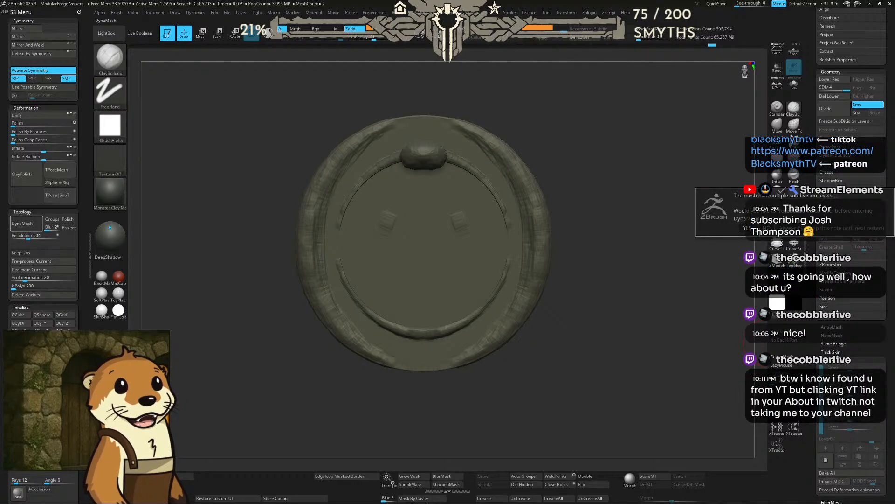
click(749, 229)
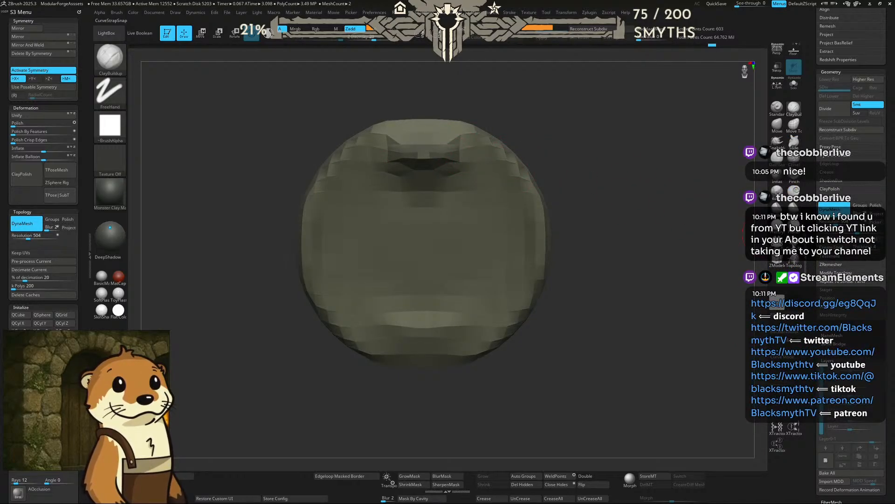
key(ctrl+z)
key(ctrl+z)
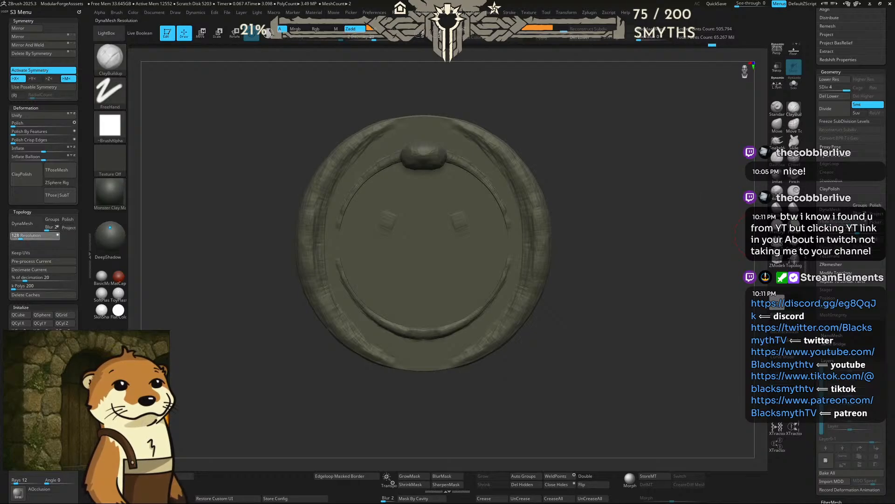
Step: Try DynaMesh on the plate at resolution 1736 without freezing subdivision levels, and undo the remesh
drag(846, 222, 848, 222)
click(831, 210)
click(748, 222)
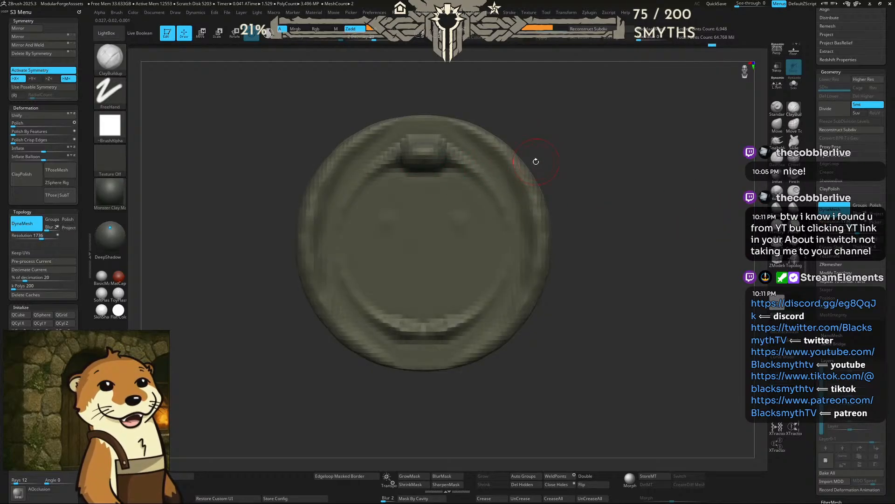
key(ctrl+z)
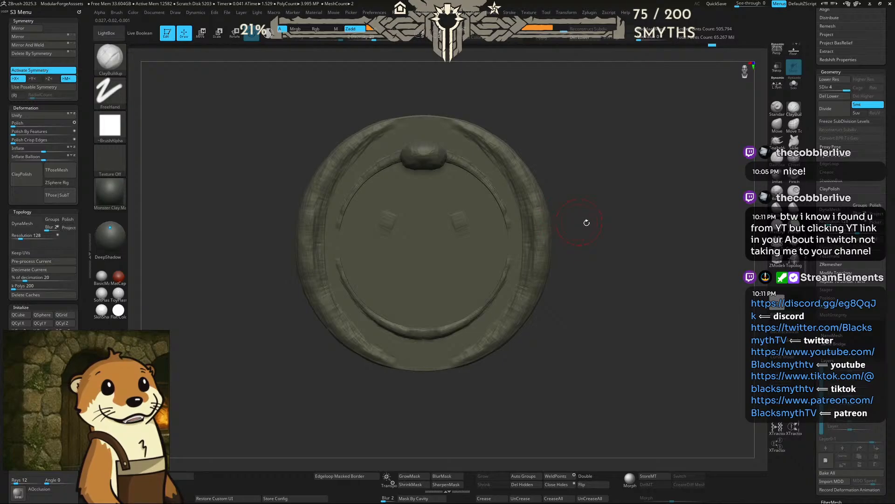
Step: Try DynaMesh at resolution 2736 with subdivision levels frozen, test a stroke on the knob, and undo it all
click(49, 236)
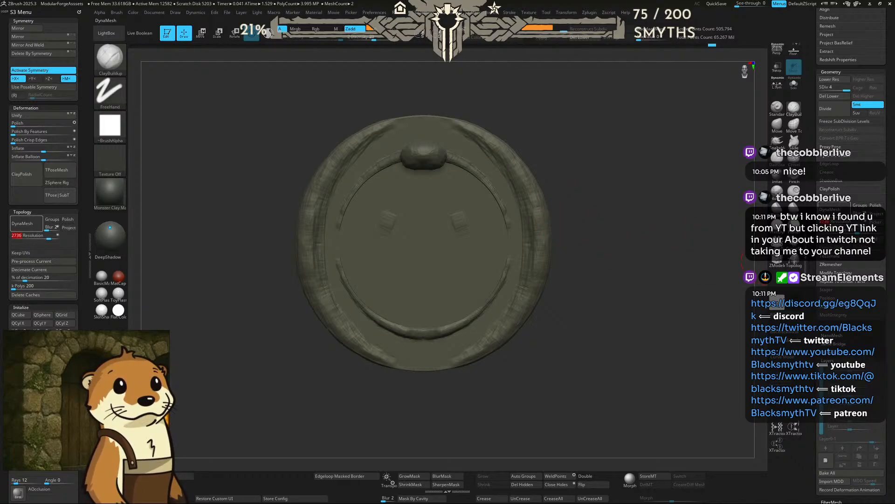
click(27, 223)
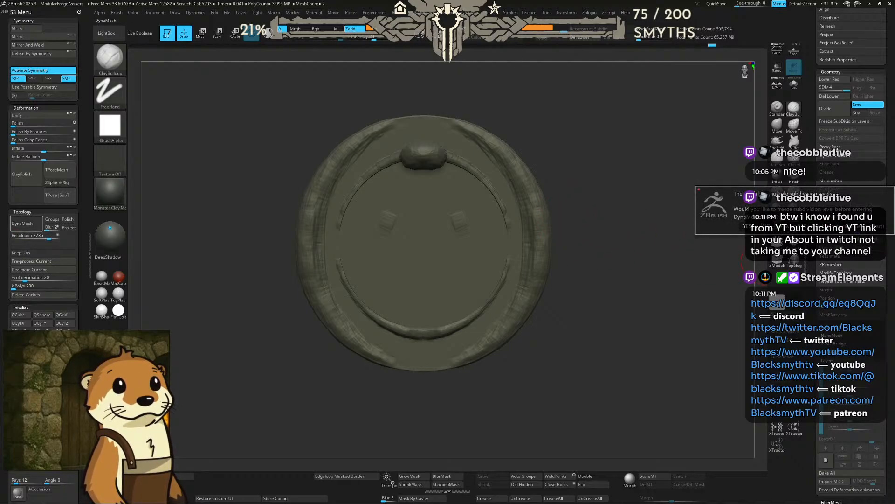
click(747, 226)
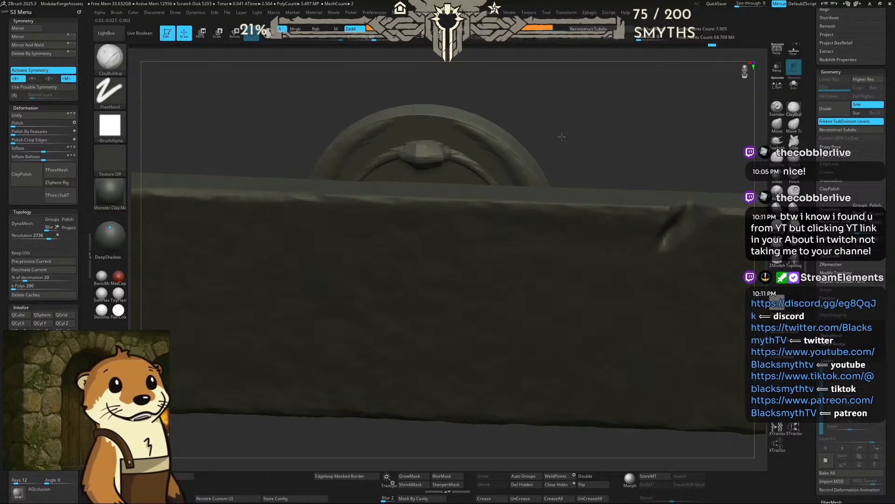
shift+drag(562, 136, 563, 131)
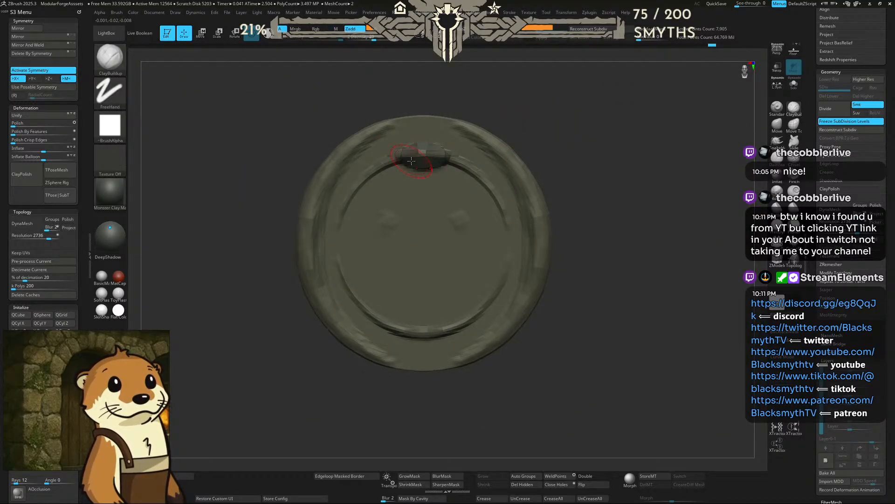
drag(425, 155, 443, 155)
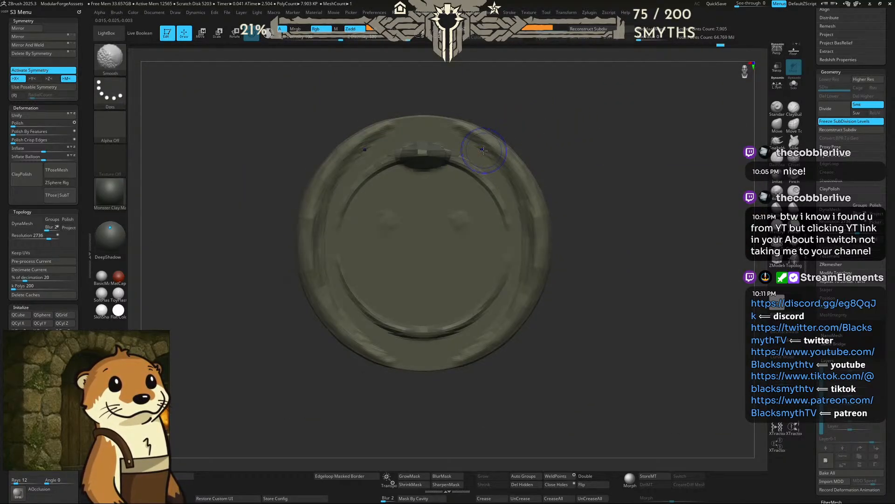
key(ctrl+z)
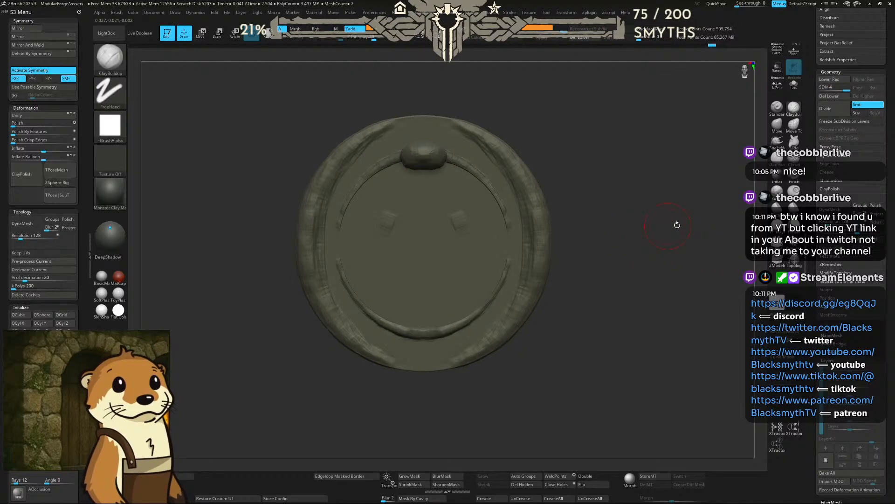
Step: Set the DynaMesh resolution to 4096 and remesh the plate without freezing its subdivision levels
drag(876, 222, 879, 226)
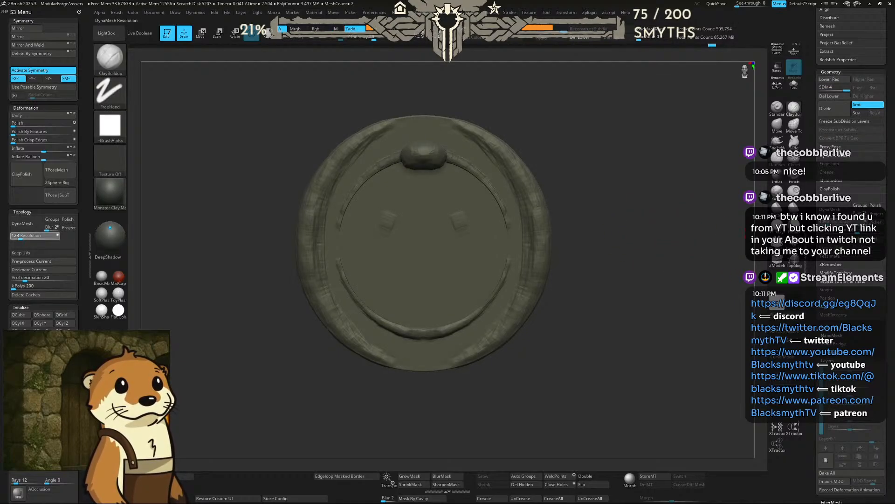
key(Return)
click(833, 213)
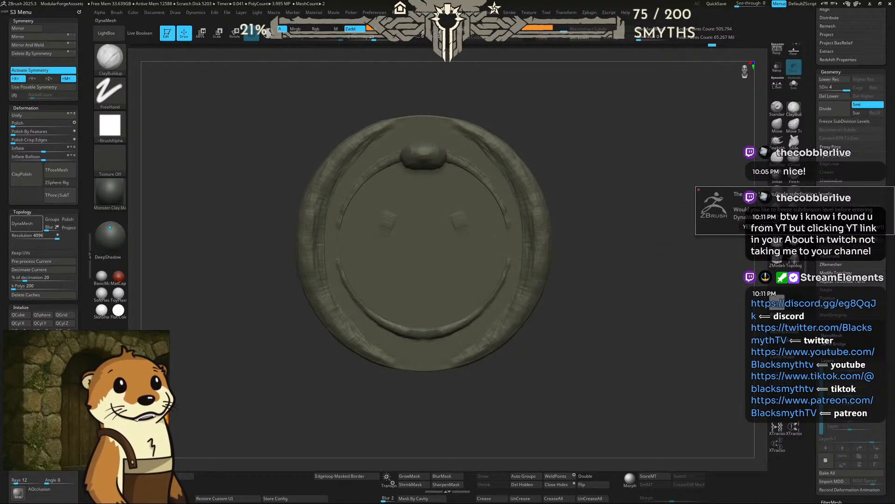
click(745, 226)
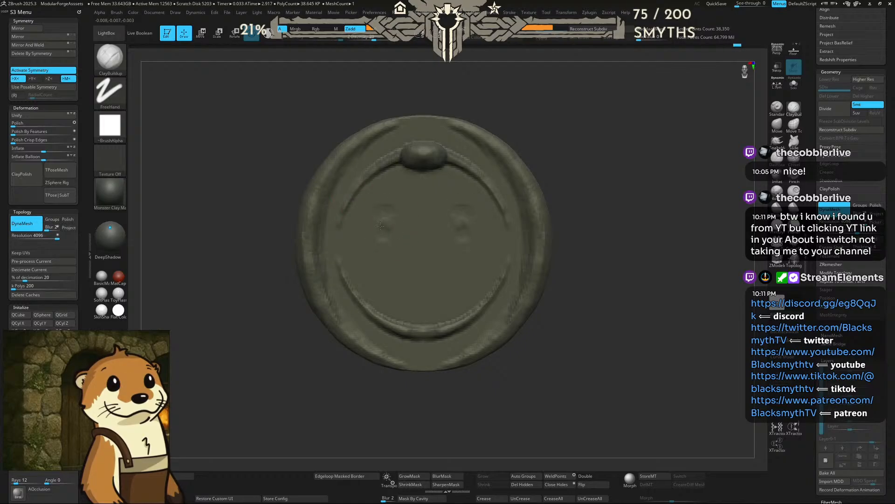
Step: Smooth out the two small mirrored bumps in the plate's center and level them with the Flatten brush
shift+drag(403, 228, 391, 220)
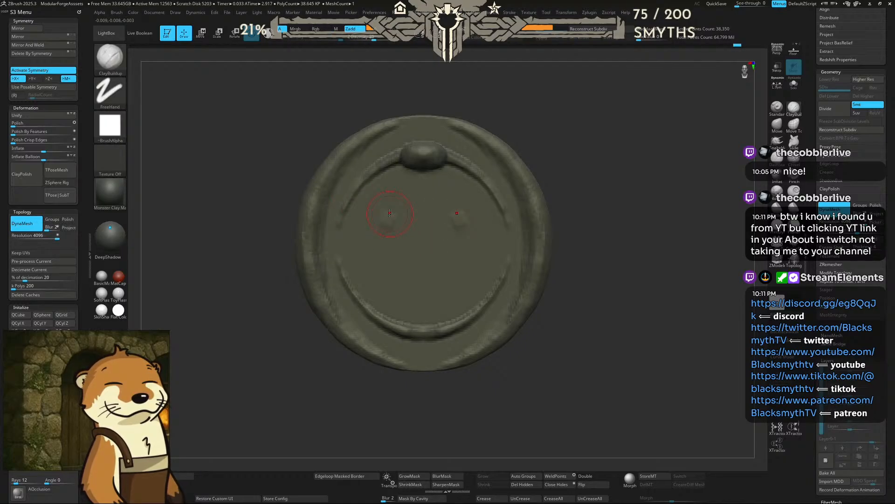
key(b)
key(f)
key(l)
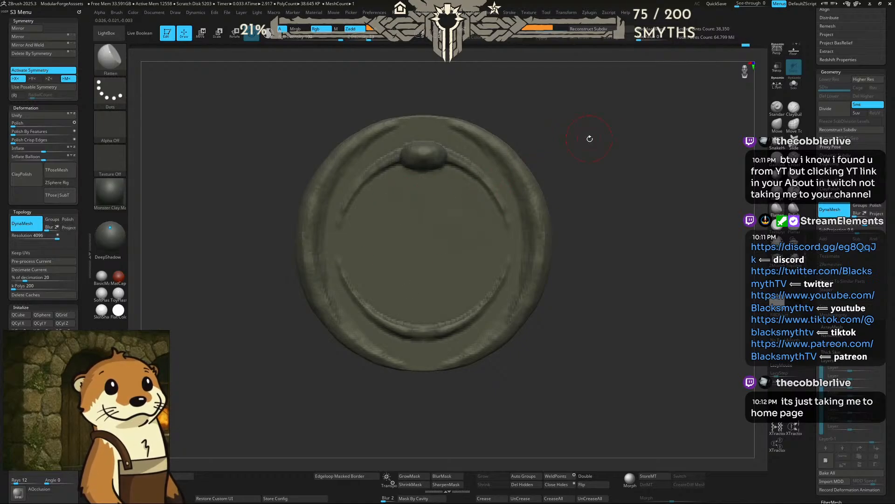
Step: Plane the surface of the top knob with the TrimDynamic brush
drag(589, 138, 439, 153)
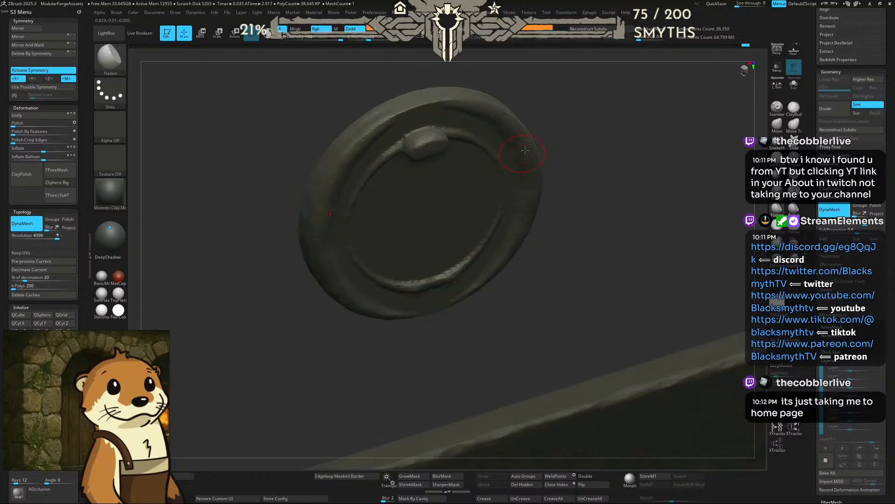
drag(576, 135, 611, 118)
key(b)
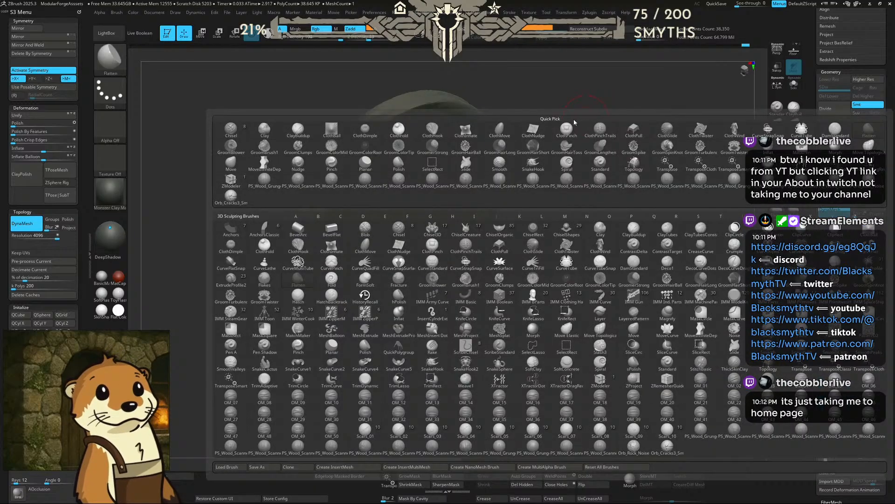
key(t)
key(d)
mouse_move(422, 137)
mouse_down()
mouse_move(423, 144)
mouse_move(411, 138)
mouse_up()
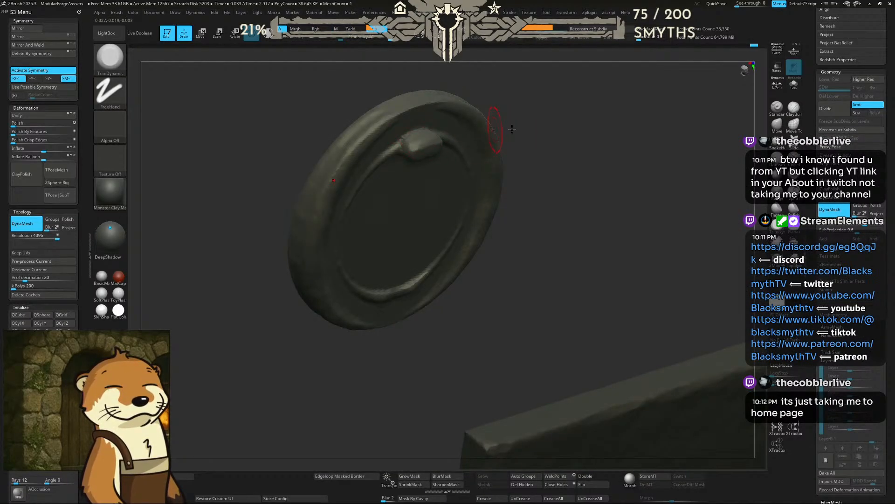
mouse_move(511, 130)
mouse_down()
mouse_move(480, 127)
mouse_move(474, 108)
mouse_up()
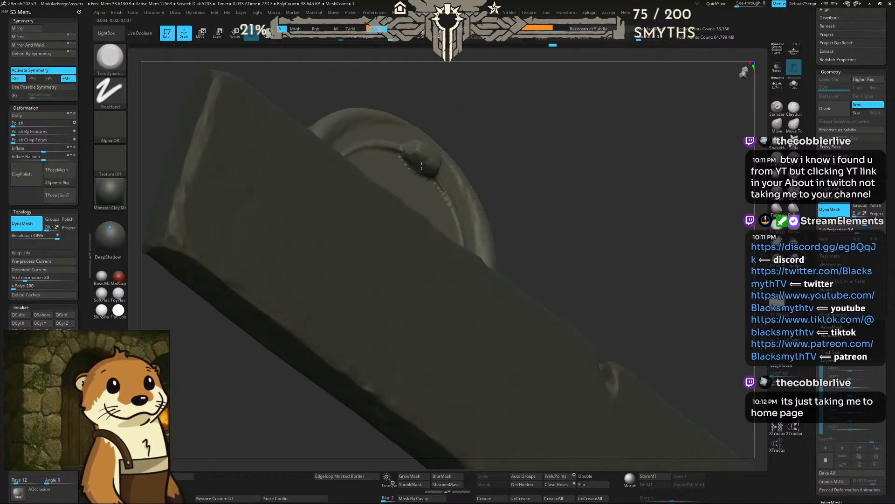
Step: Undo the last trim and cut facets into the knob with a smaller TrimDynamic brush
key(ctrl+z)
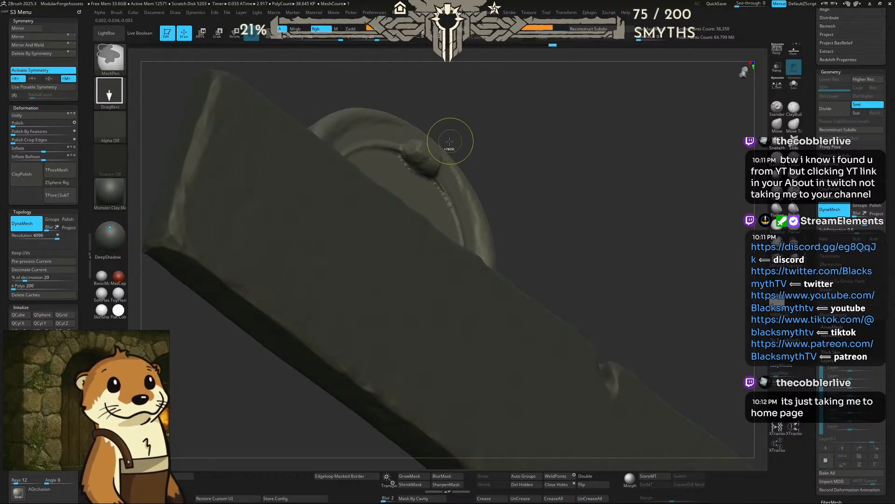
key(space)
drag(409, 168, 427, 156)
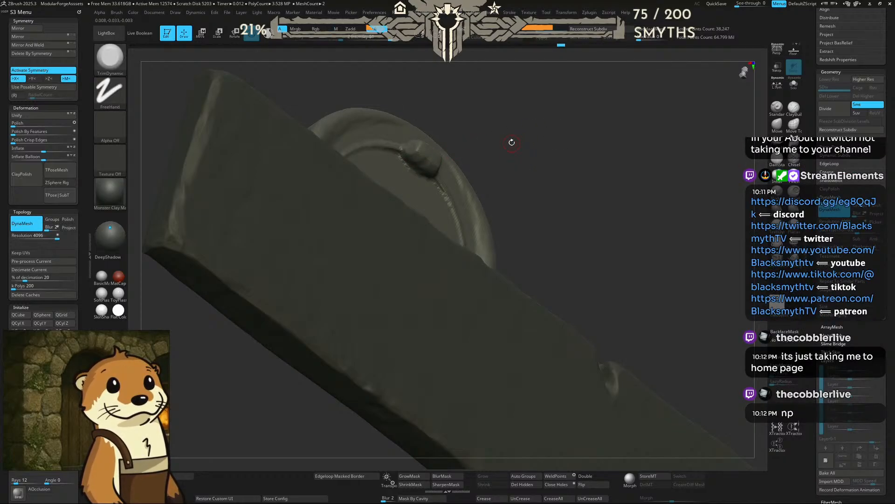
ctrl+shift+click(428, 159)
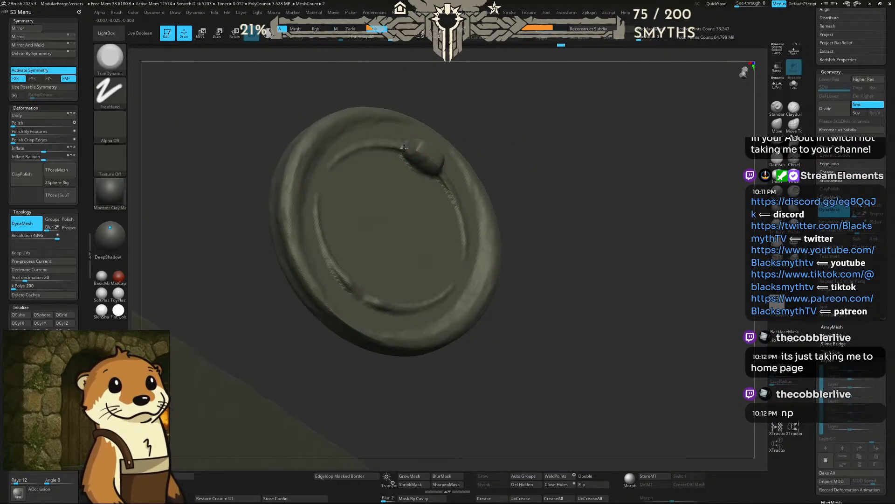
ctrl+shift+click(412, 155)
drag(527, 136, 472, 147)
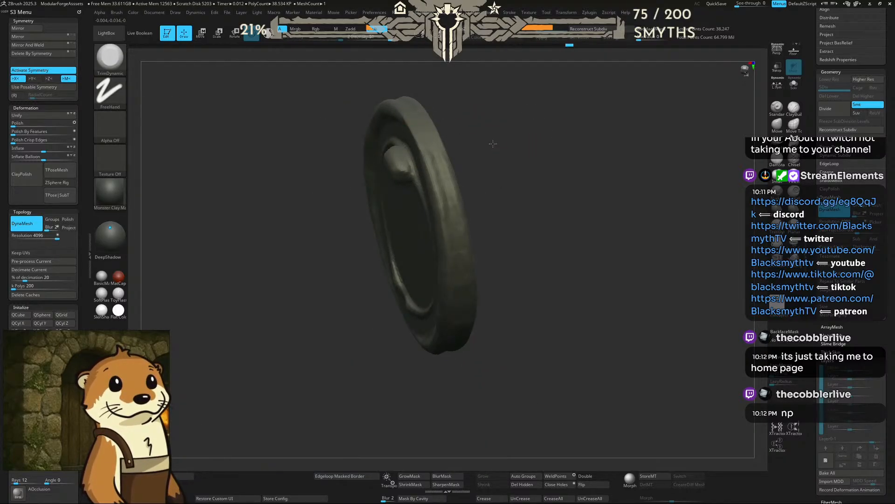
mouse_move(405, 129)
right_down()
mouse_move(549, 99)
mouse_move(547, 151)
mouse_move(602, 156)
right_up()
Step: Adjust the brush size, turn off DynaMesh for the plate and divide it up to subdivision level 3
key(space)
drag(583, 179, 577, 180)
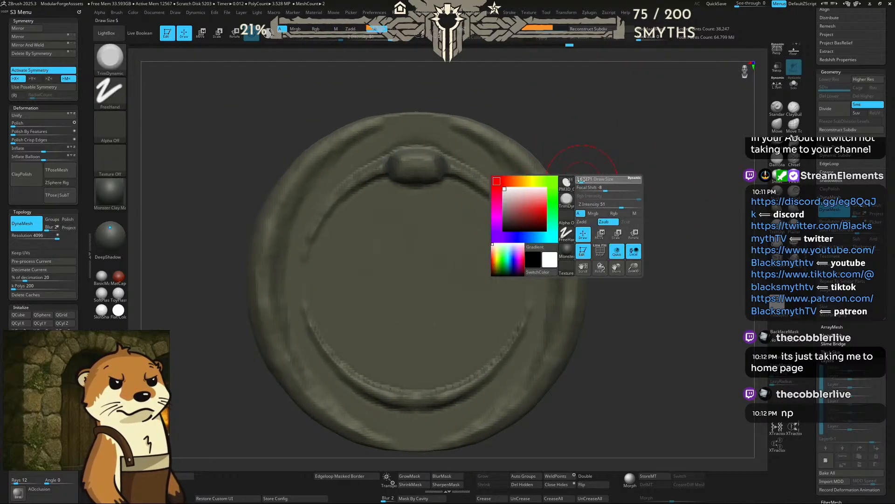
key(space)
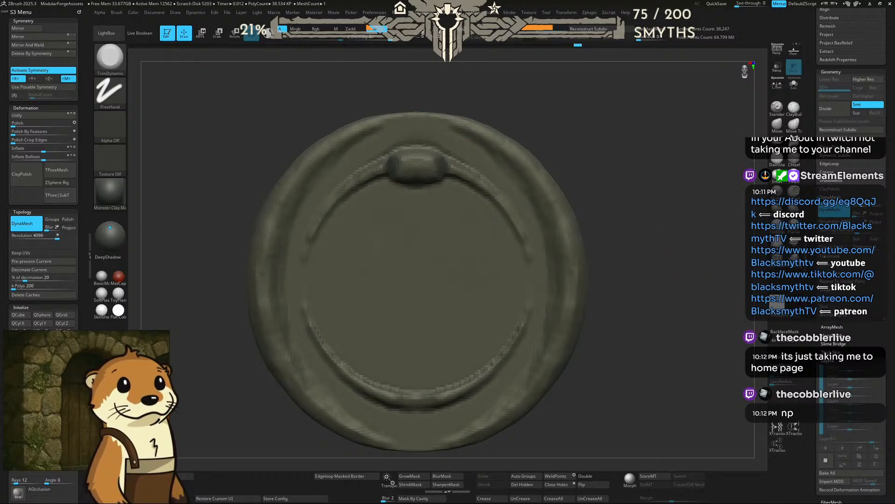
click(834, 210)
key(ctrl)
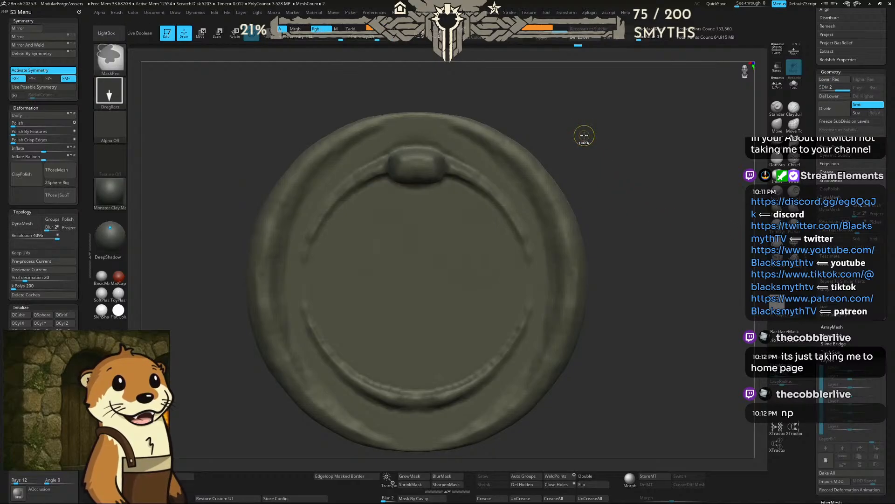
key(space)
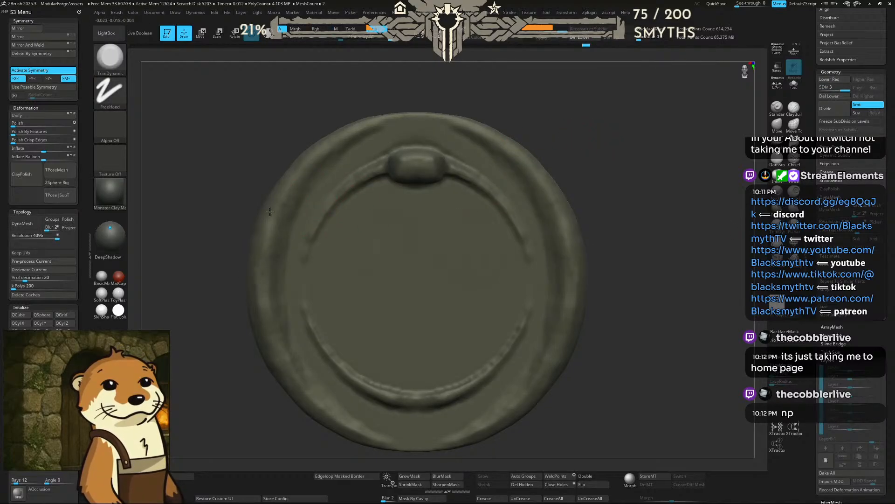
Step: Adjust the TrimDynamic brush size and plane irregular facets along the sides of the plate's raised outer rim
key(space)
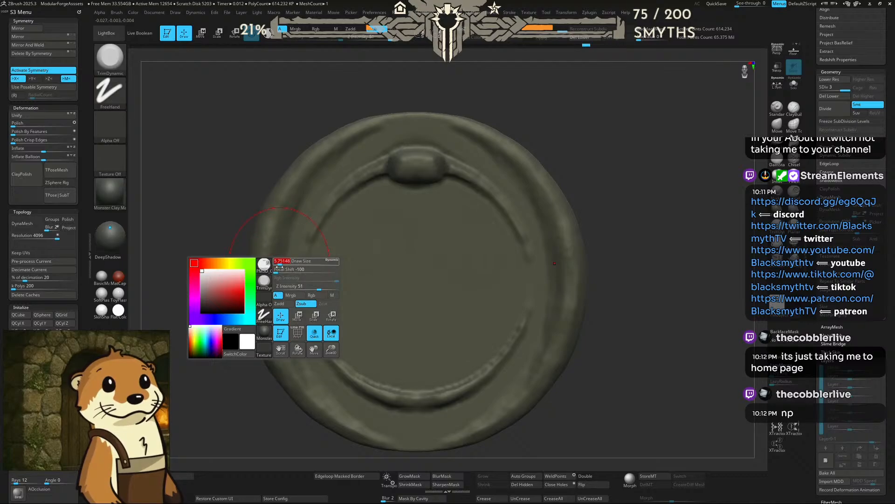
key(space)
mouse_move(279, 275)
mouse_down()
mouse_move(307, 282)
mouse_move(283, 276)
mouse_up()
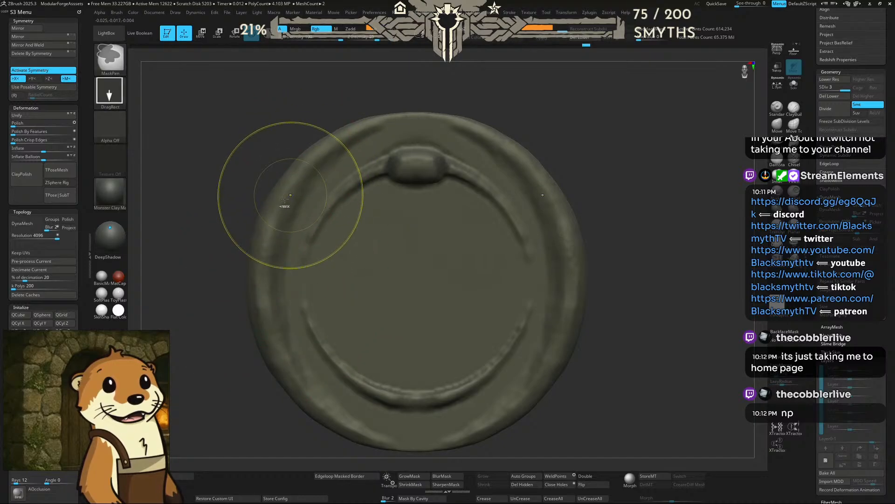
key(space)
drag(281, 232, 277, 232)
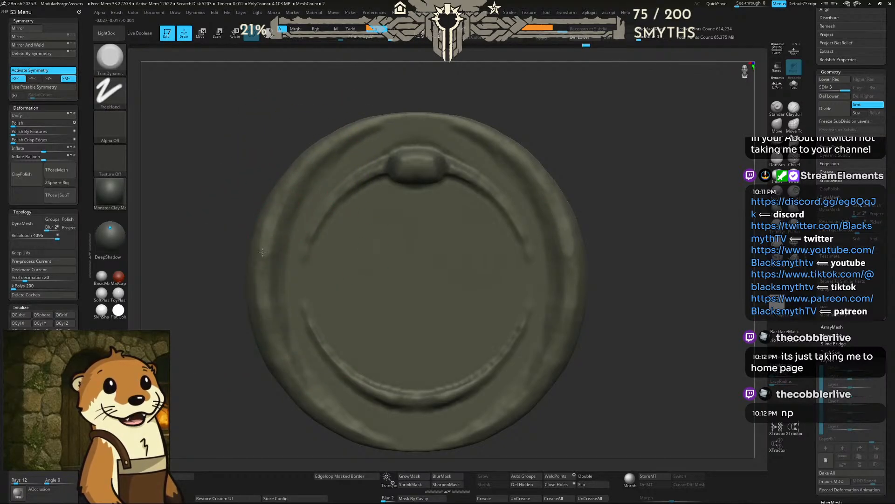
drag(344, 139, 358, 133)
drag(295, 171, 302, 162)
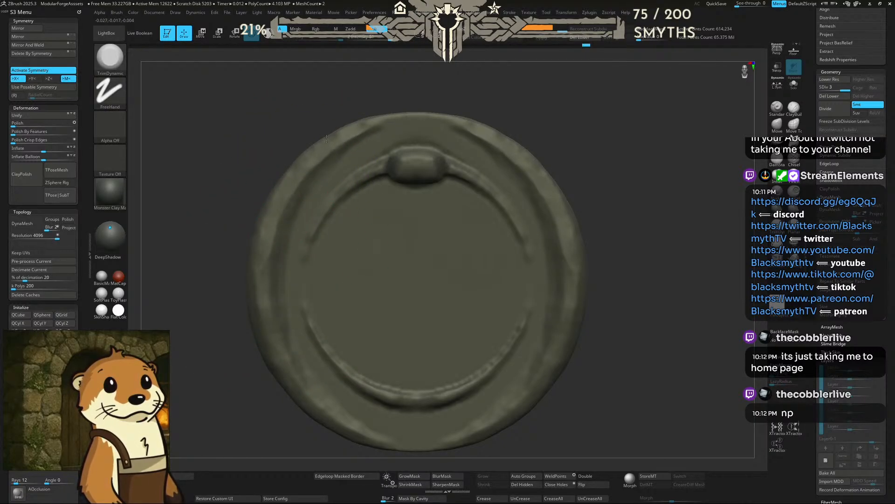
mouse_move(341, 131)
mouse_down()
mouse_move(377, 118)
mouse_move(355, 125)
mouse_move(371, 131)
mouse_move(346, 144)
mouse_up()
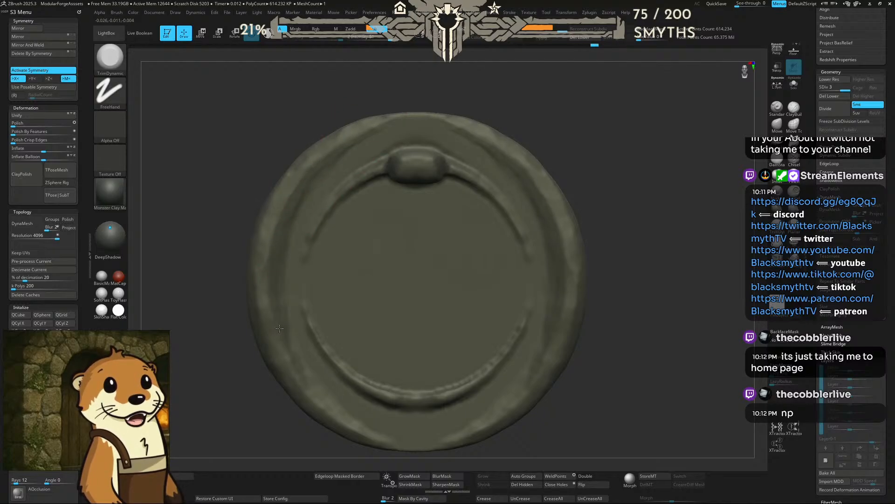
mouse_move(272, 290)
mouse_down()
mouse_move(297, 385)
mouse_move(269, 305)
mouse_move(261, 304)
mouse_move(262, 248)
mouse_move(267, 354)
mouse_move(323, 415)
mouse_move(337, 409)
mouse_up()
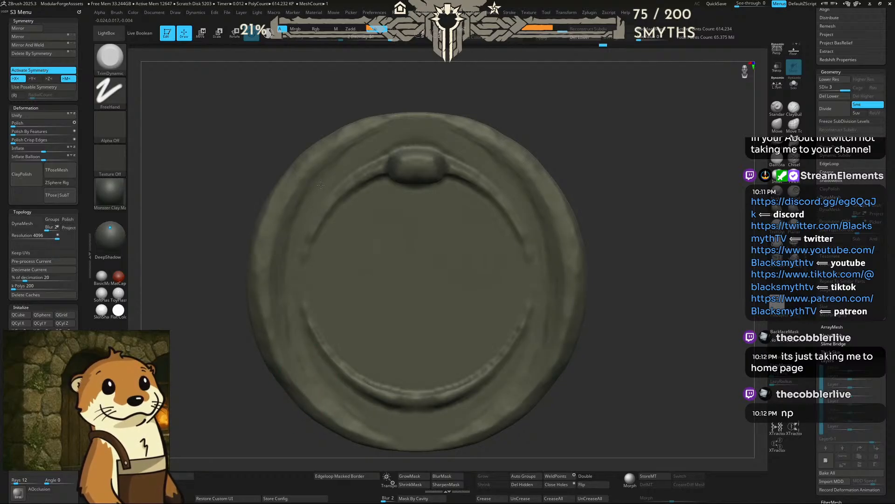
drag(282, 327, 320, 383)
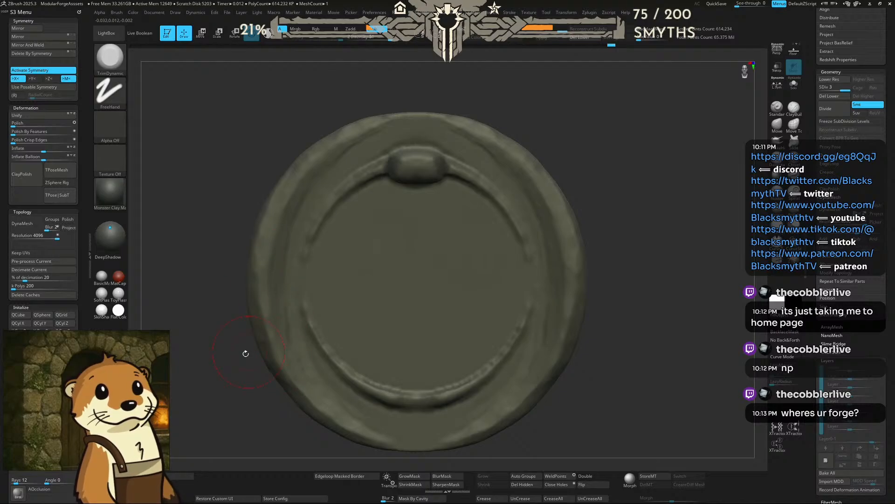
Step: Trim the upper arcs of the plate's inner lip beside the knob with a resized TrimDynamic brush
alt+drag(244, 369, 223, 300)
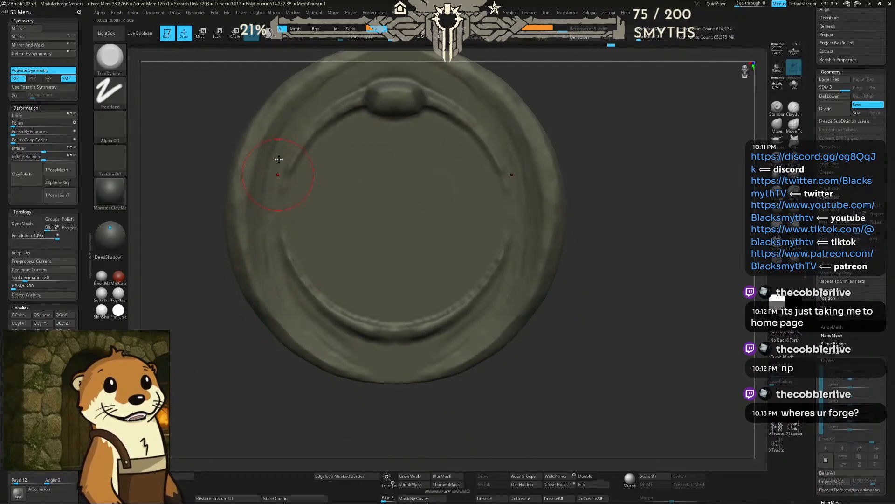
key(space)
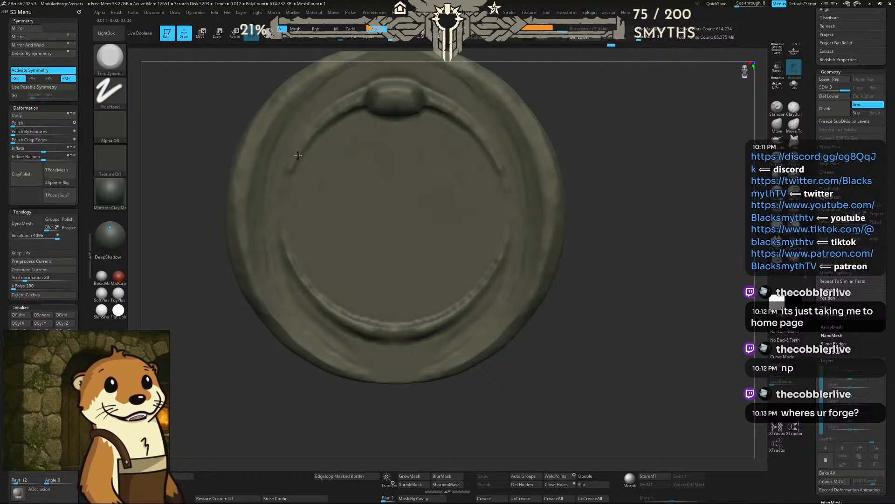
drag(298, 155, 281, 201)
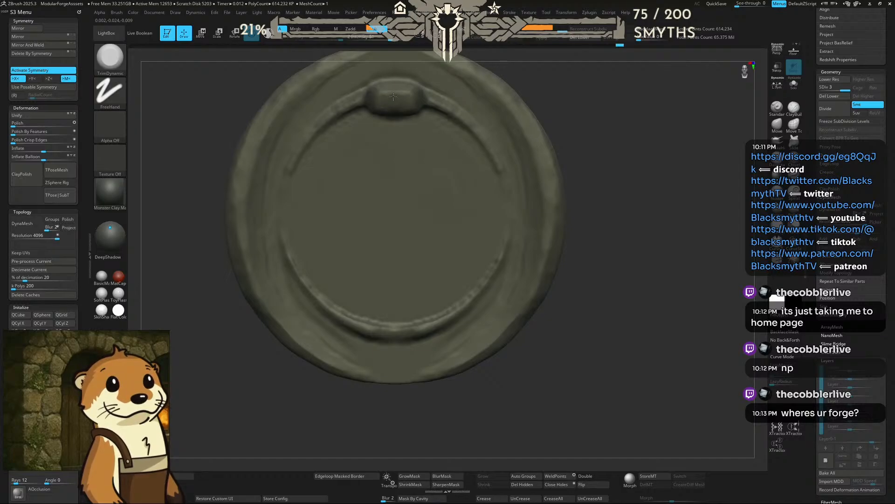
Step: Cut flat facets into the ends and underside of the knob with TrimDynamic, working from oblique views
right_drag(404, 101, 508, 86)
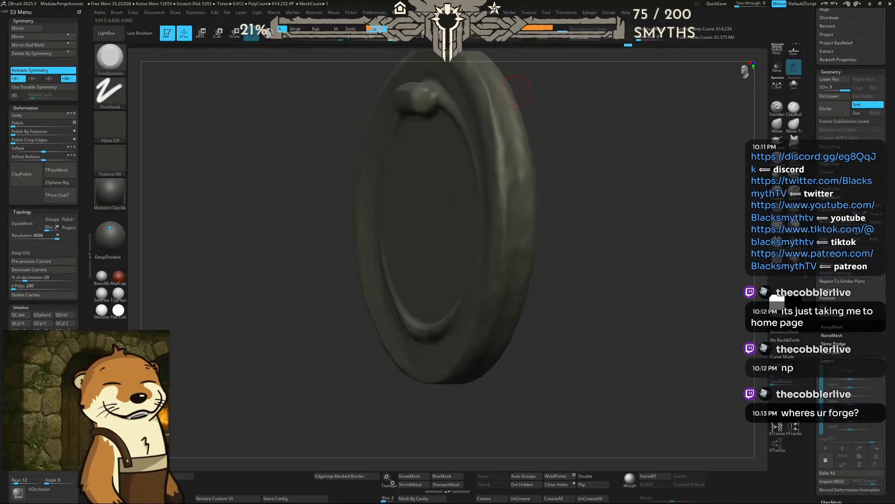
right_drag(412, 95, 417, 80)
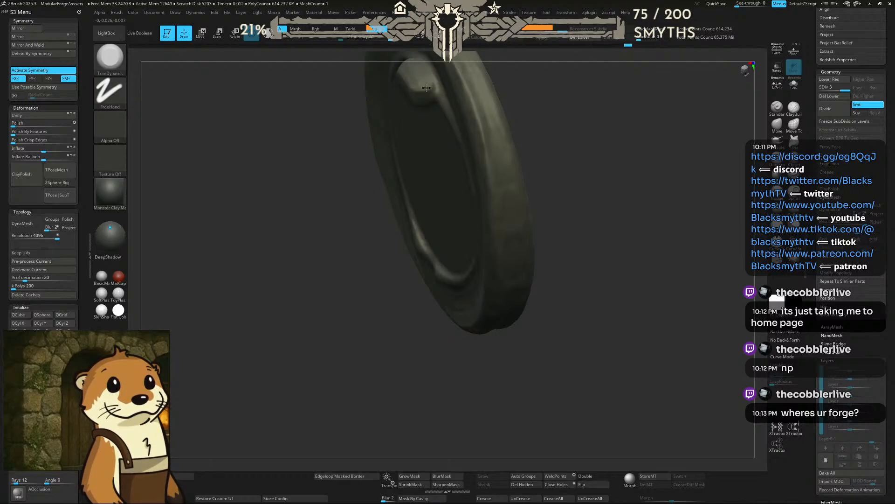
right_drag(331, 196, 443, 100)
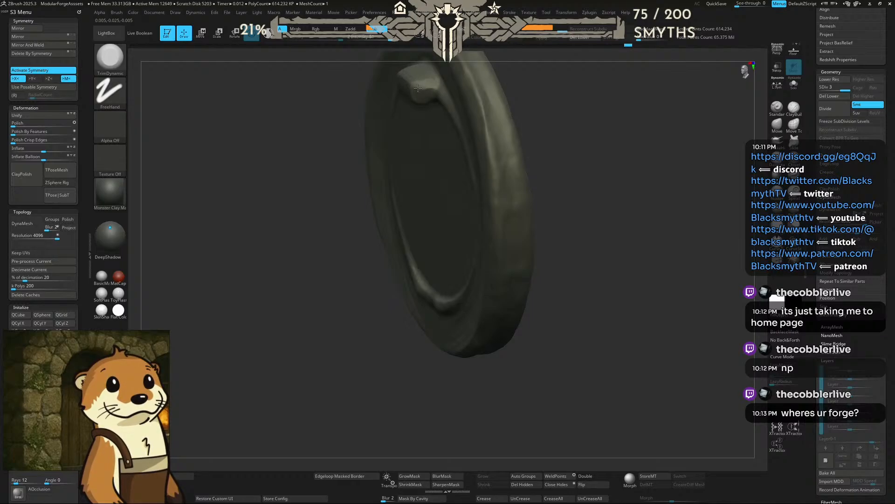
drag(423, 97, 428, 93)
mouse_move(587, 112)
right_down()
mouse_move(587, 73)
mouse_move(708, 332)
right_up()
shift+drag(261, 100, 273, 104)
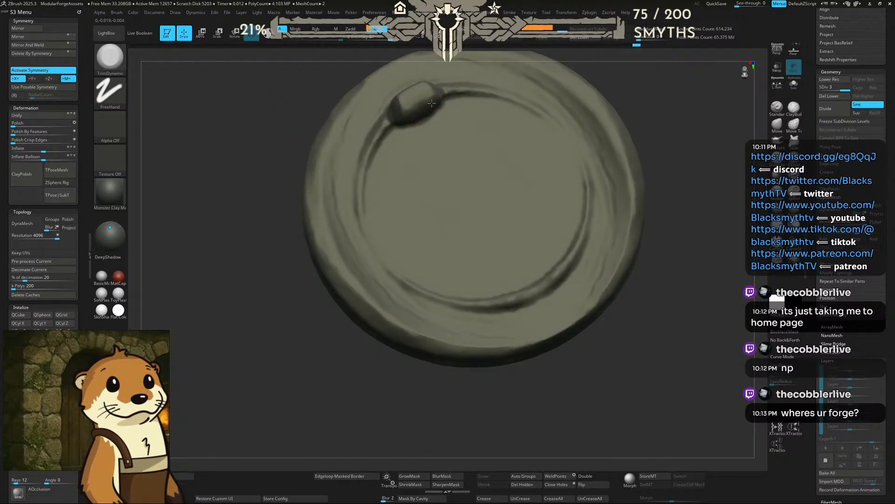
right_drag(521, 89, 410, 112)
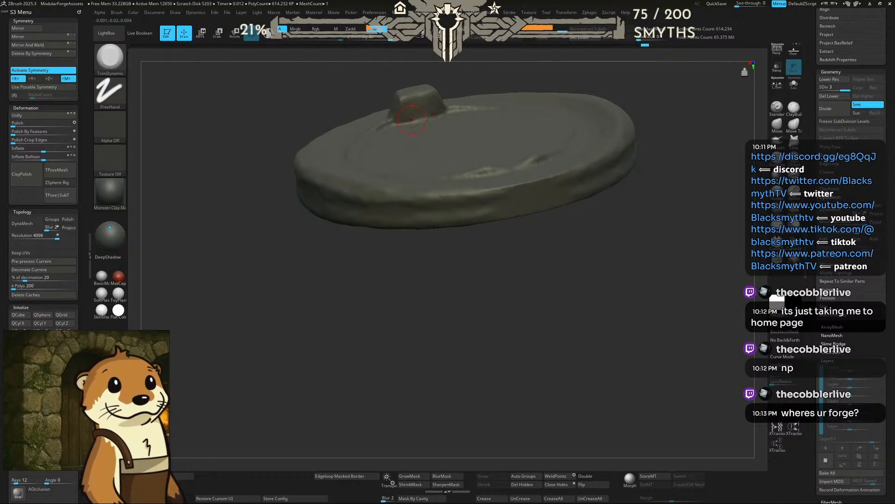
right_drag(426, 120, 618, 236)
shift+right_drag(601, 72, 603, 104)
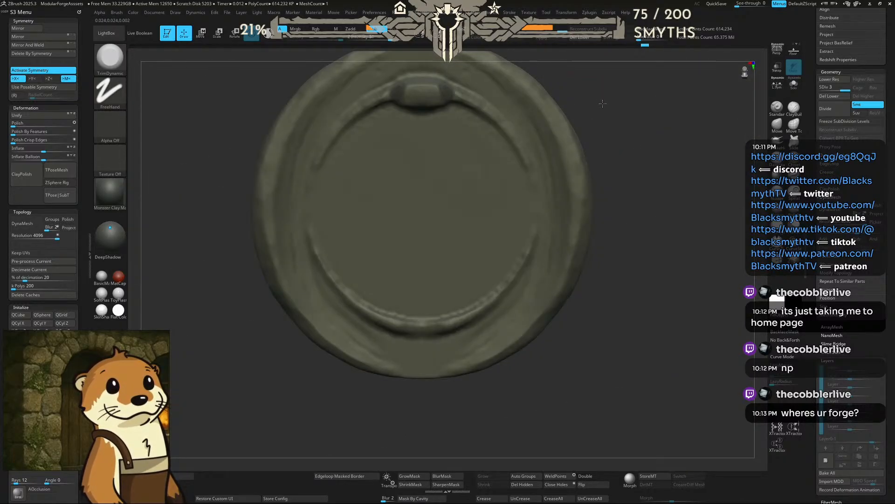
Step: Build up the bottom of the inner lip with ClayBuildup and polish the plate with the Polish deformation at about 87
key(b)
key(c)
key(b)
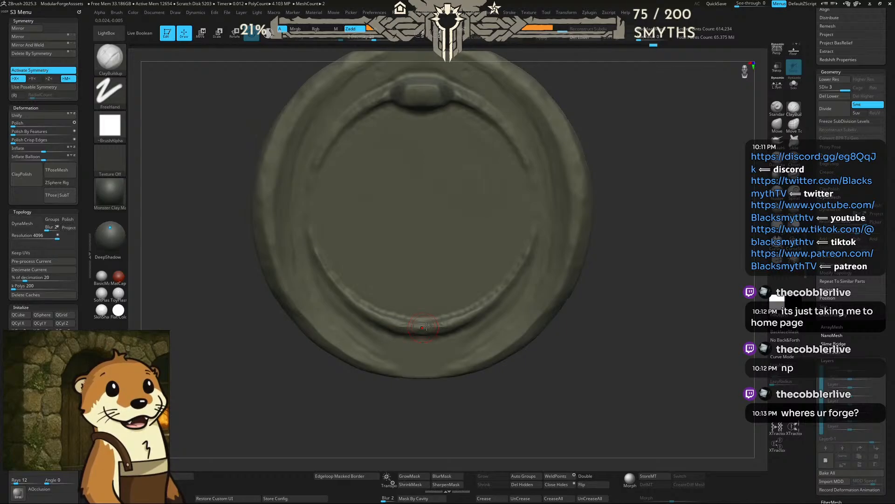
right_drag(402, 332, 428, 314)
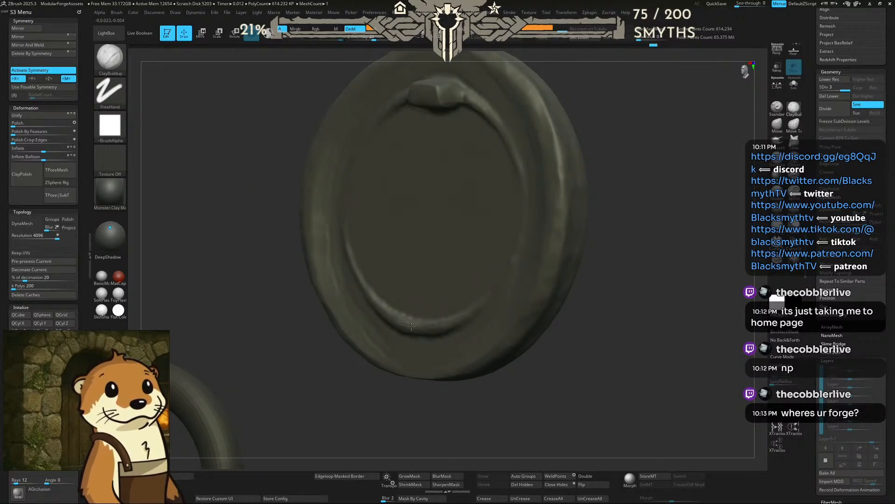
click(58, 124)
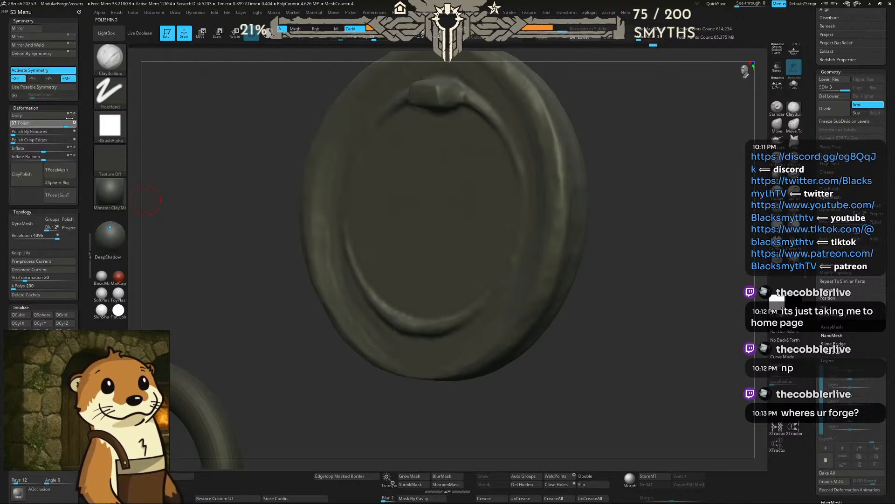
shift+drag(248, 185, 292, 243)
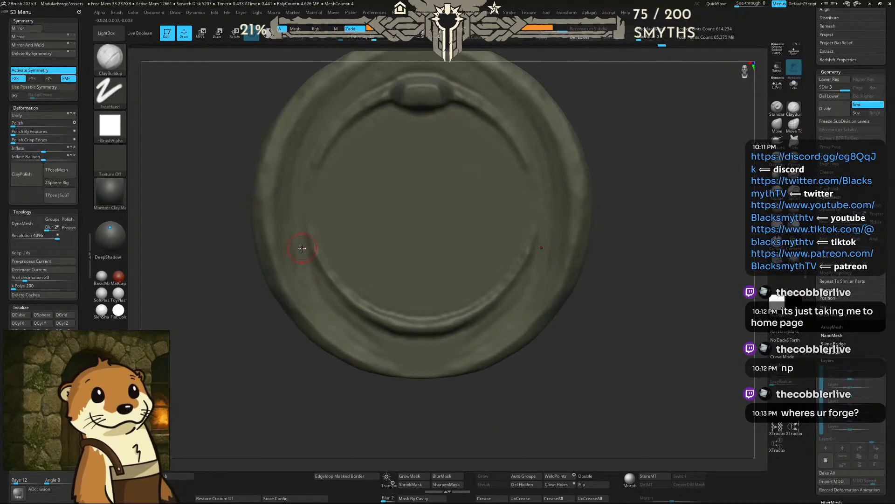
Step: Set up the DamStandard brush with a FreeHand stroke and Alpha 12, testing it on the outer rim
key(b)
key(d)
key(s)
key(space)
drag(282, 242, 285, 242)
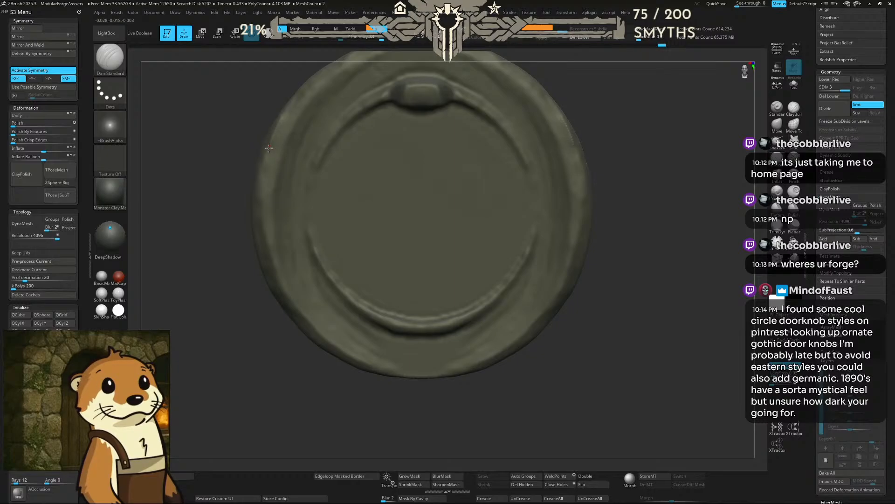
click(111, 93)
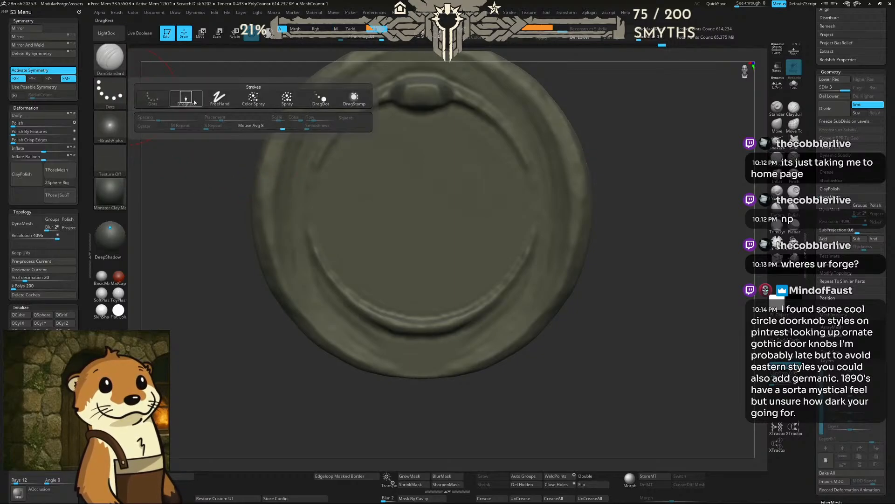
click(217, 98)
mouse_move(279, 121)
mouse_down()
mouse_move(261, 192)
mouse_move(280, 266)
mouse_up()
click(116, 133)
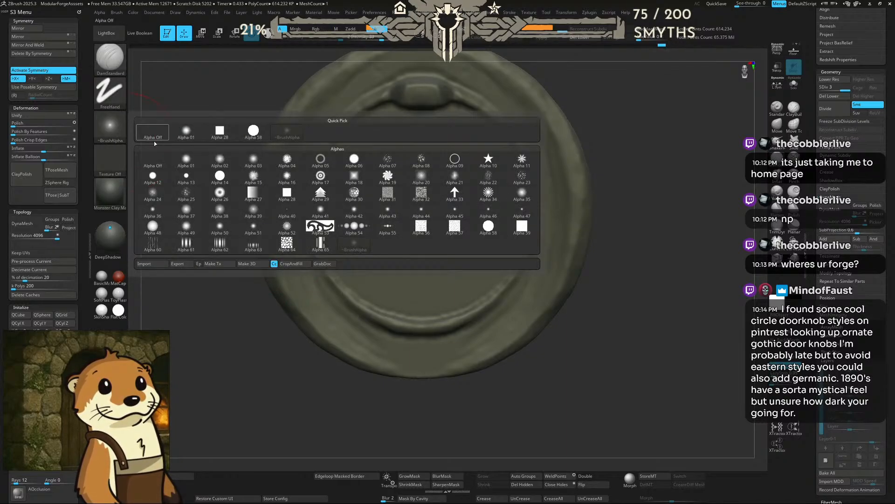
click(153, 176)
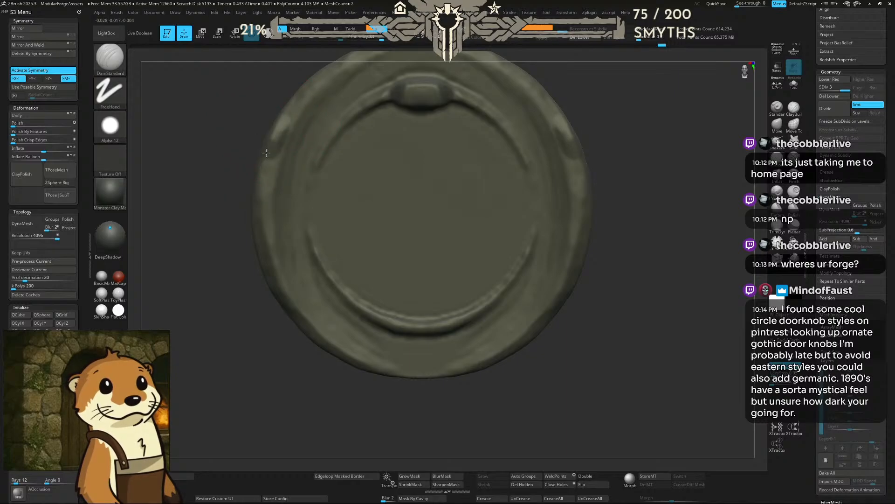
Step: Try to engrave a thin groove along the outer rim with DamStandard, and undo the strokes
key(space)
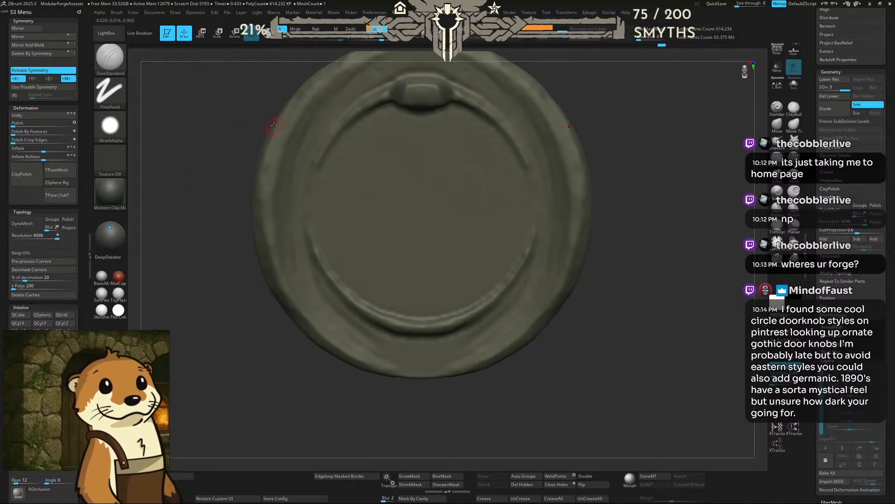
drag(262, 181, 262, 206)
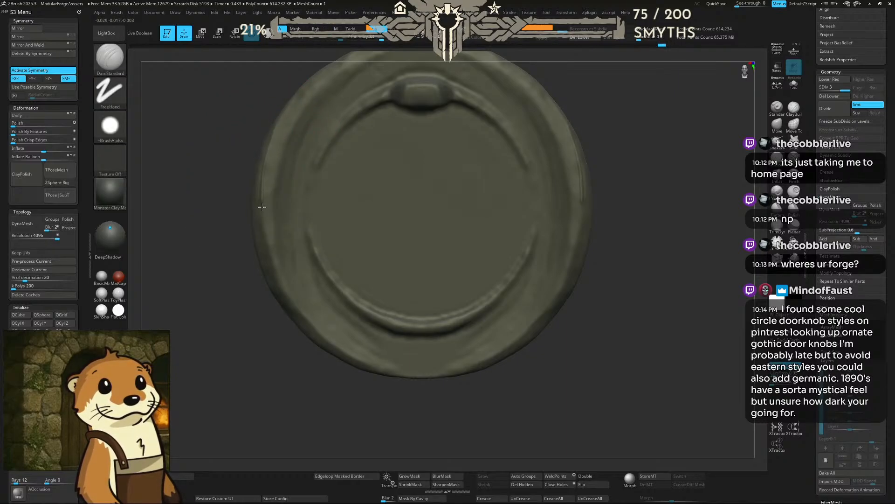
drag(275, 266, 288, 292)
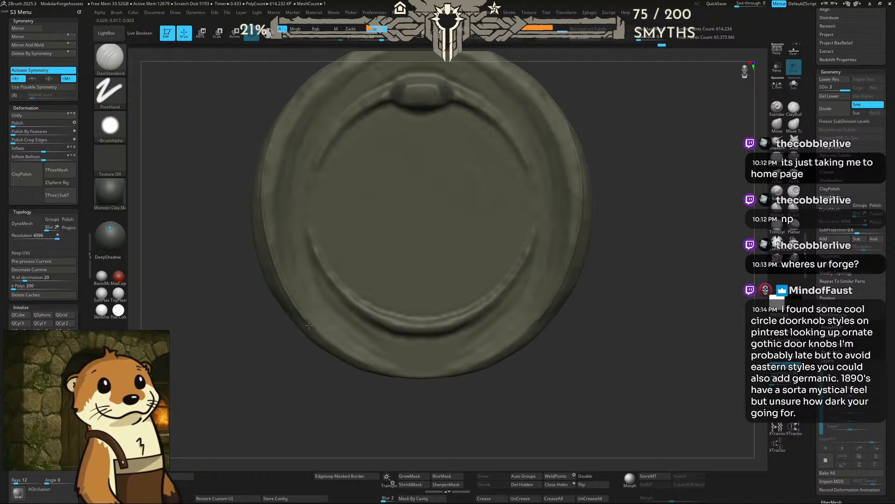
drag(309, 325, 325, 344)
key(ctrl+z)
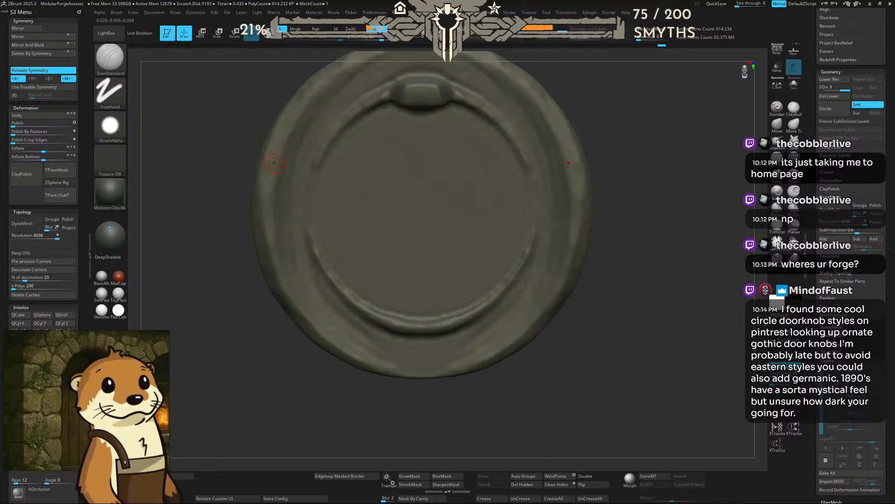
drag(218, 250, 186, 265)
drag(202, 176, 211, 216)
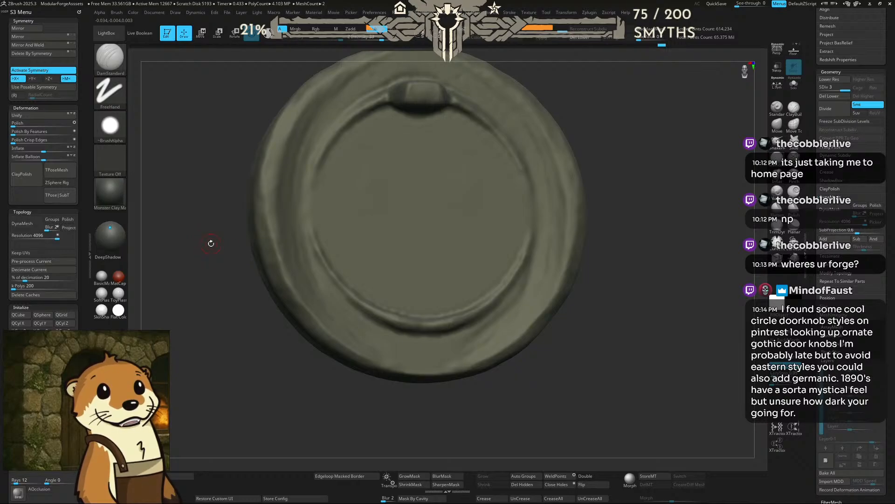
drag(209, 241, 202, 239)
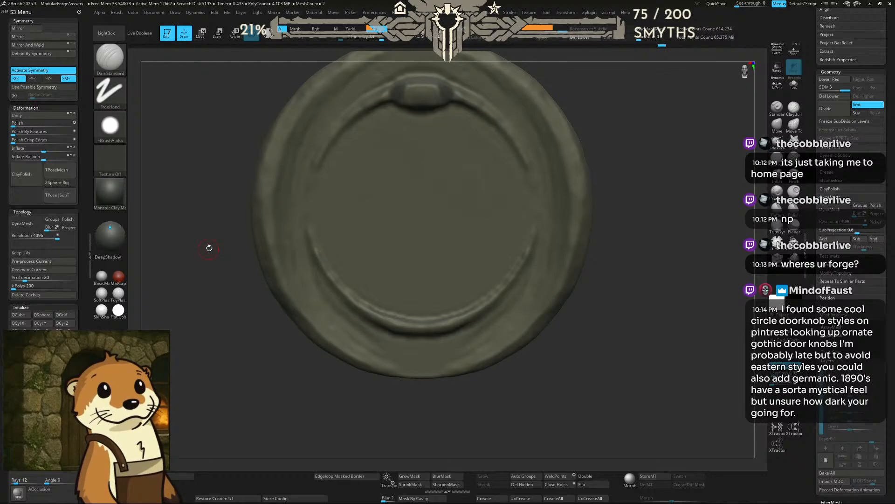
Step: Try to pull the bottom of the plate down into a teardrop outline with a large Move brush, and undo it
alt+drag(210, 247, 235, 259)
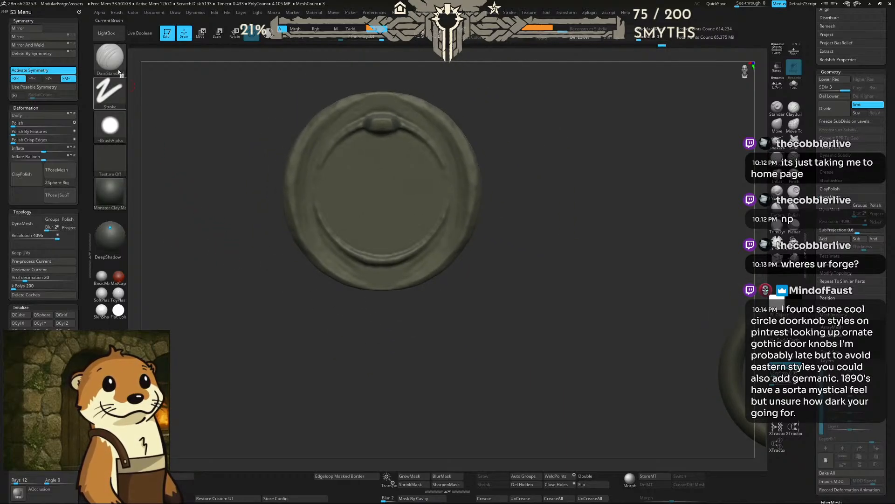
key(b)
key(m)
key(v)
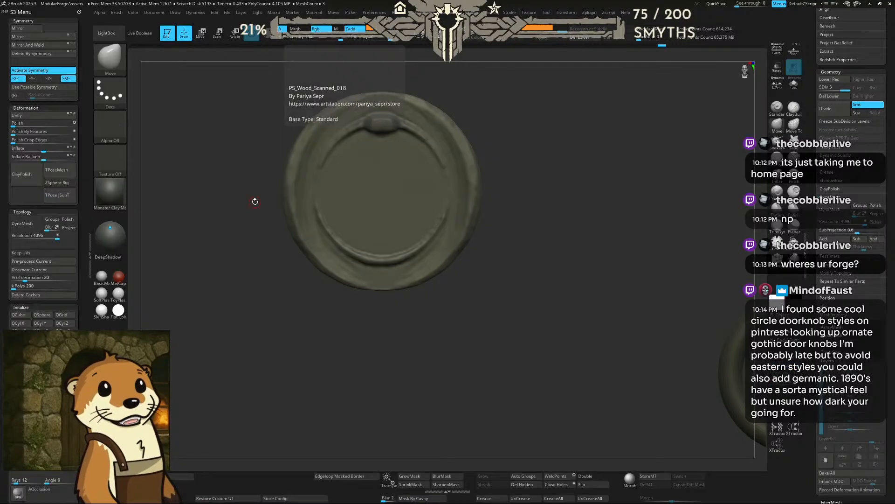
key(space)
key(space)
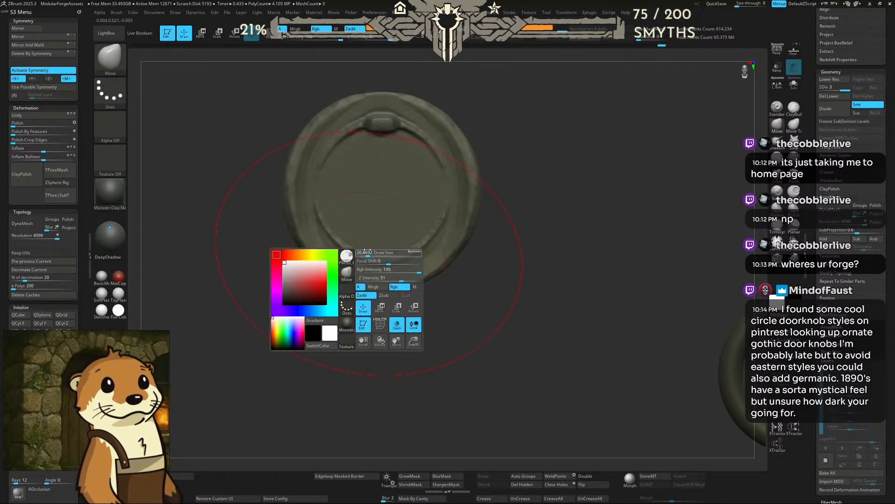
drag(369, 254, 367, 253)
mouse_move(419, 282)
mouse_down()
mouse_move(416, 303)
mouse_move(392, 311)
mouse_move(391, 327)
mouse_move(393, 318)
mouse_up()
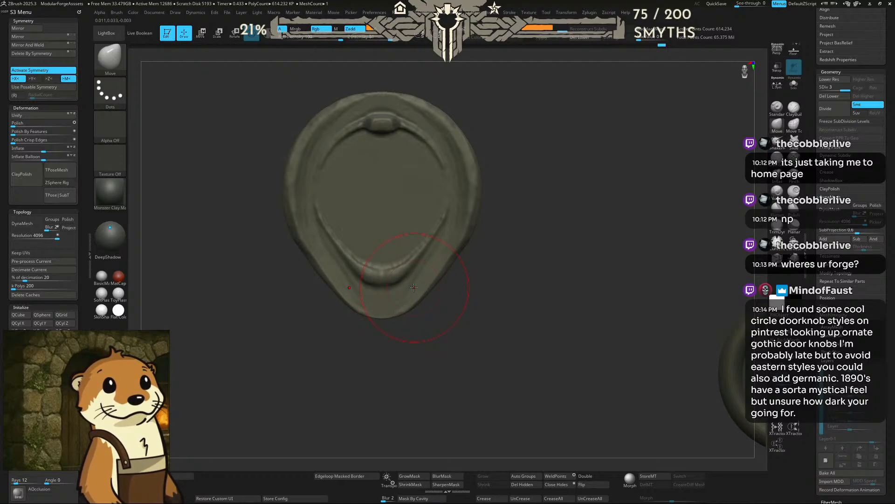
key(ctrl+z)
key(ctrl+z)
Step: Try to pull the plate's sides outward and its top edge upward with the Move brush, and undo it
drag(476, 184, 518, 184)
drag(381, 96, 382, 60)
key(ctrl+z)
key(ctrl+z)
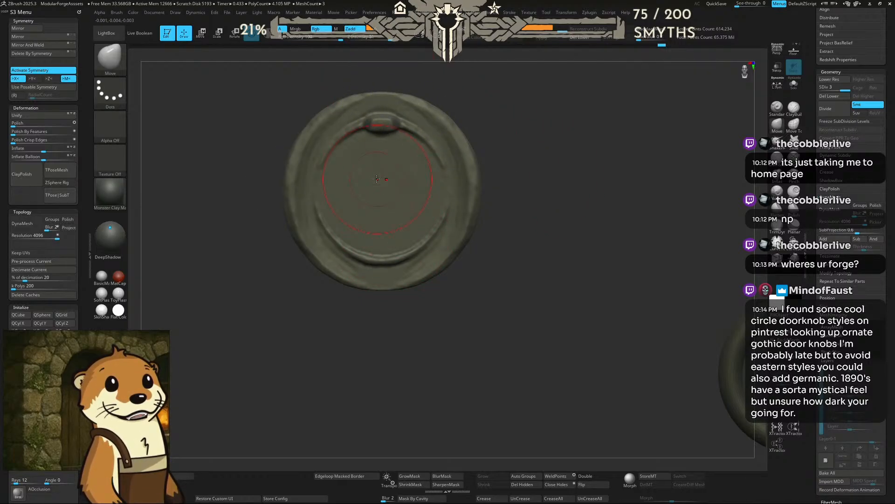
Step: Push the centre of the round backing plate inward into a smooth, shallow dish with a large Move brush
alt+drag(380, 189, 378, 183)
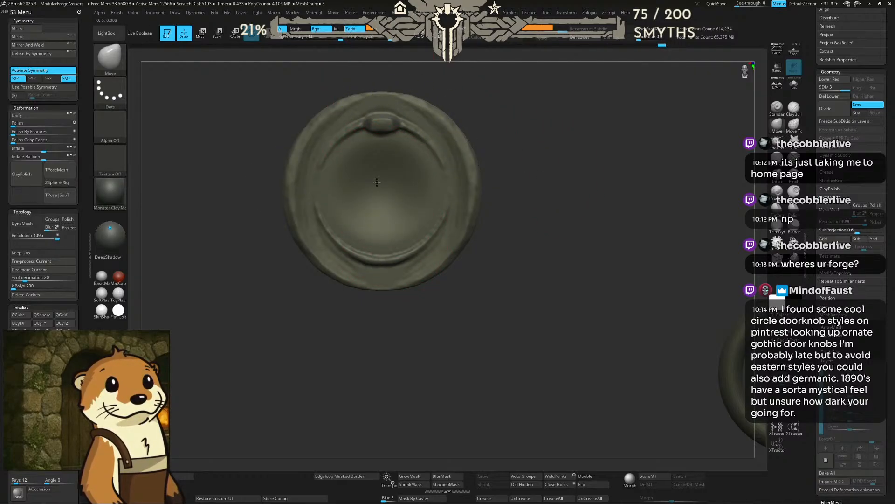
mouse_move(499, 155)
mouse_down()
mouse_move(457, 158)
mouse_move(513, 156)
mouse_up()
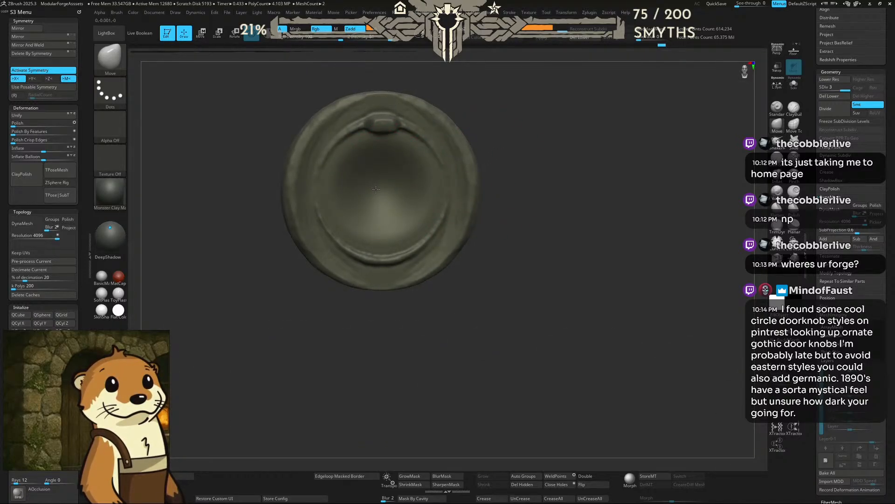
mouse_move(505, 183)
mouse_down()
mouse_move(522, 180)
mouse_move(496, 175)
mouse_move(520, 171)
mouse_up()
Step: Trim the plate's outer rim and raised inner ring with TrimDynamic, with symmetry mirrored across both X and Y
key(b)
key(t)
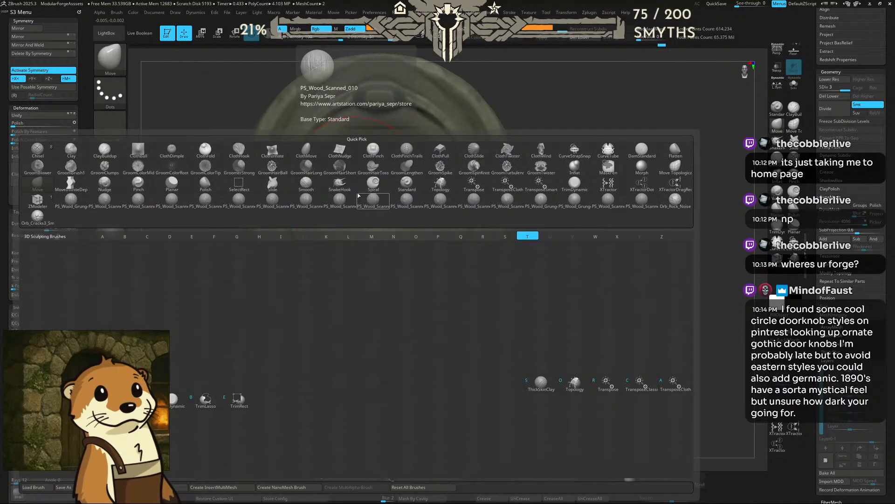
key(d)
key(space)
drag(367, 199, 369, 199)
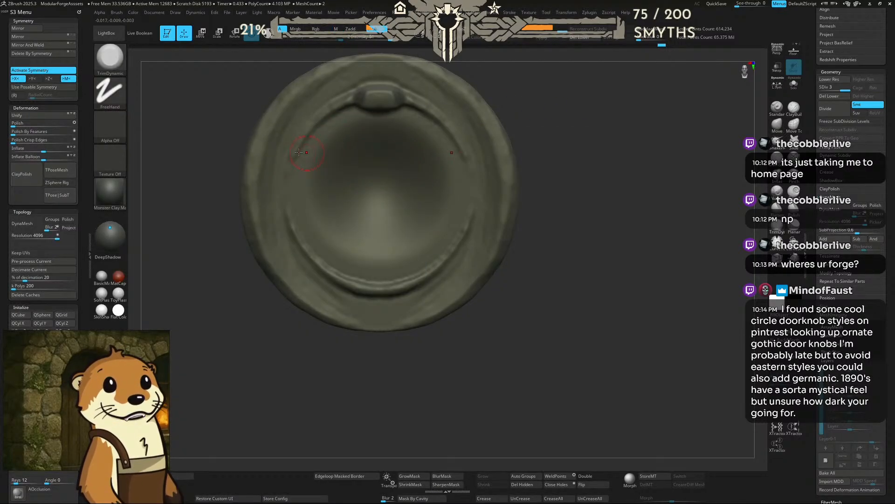
click(32, 79)
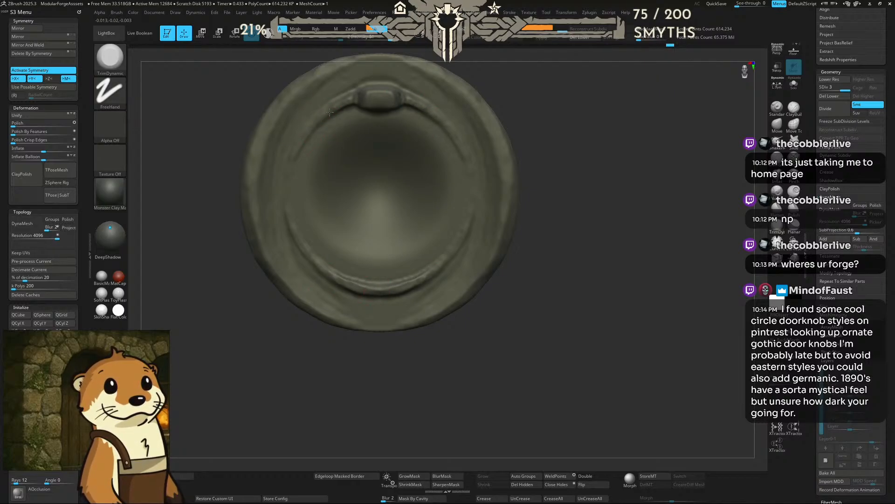
alt+drag(199, 178, 205, 211)
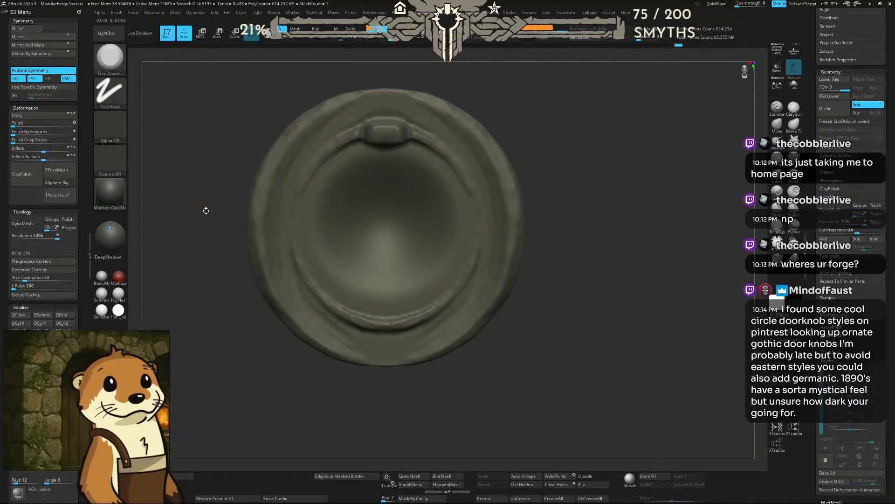
mouse_move(276, 172)
mouse_down()
mouse_move(294, 129)
mouse_move(330, 107)
mouse_up()
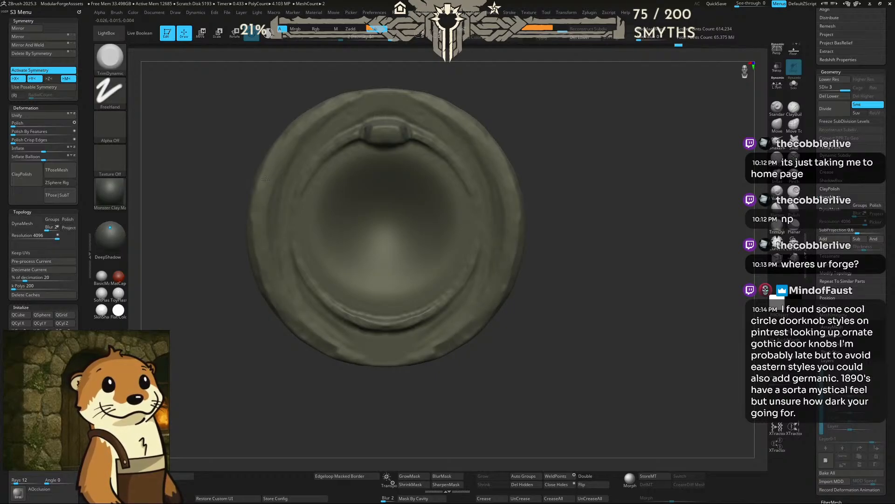
drag(331, 342, 346, 351)
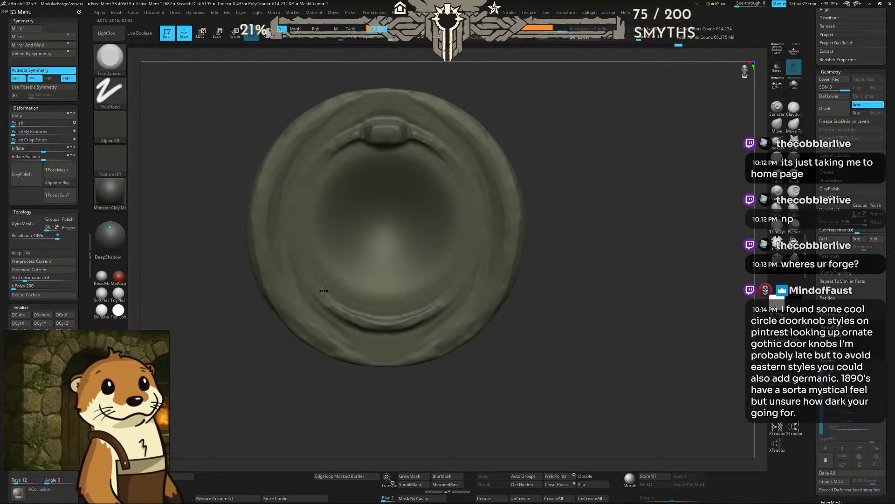
mouse_move(329, 304)
mouse_down()
mouse_move(370, 320)
mouse_move(344, 322)
mouse_move(386, 332)
mouse_move(369, 325)
mouse_up()
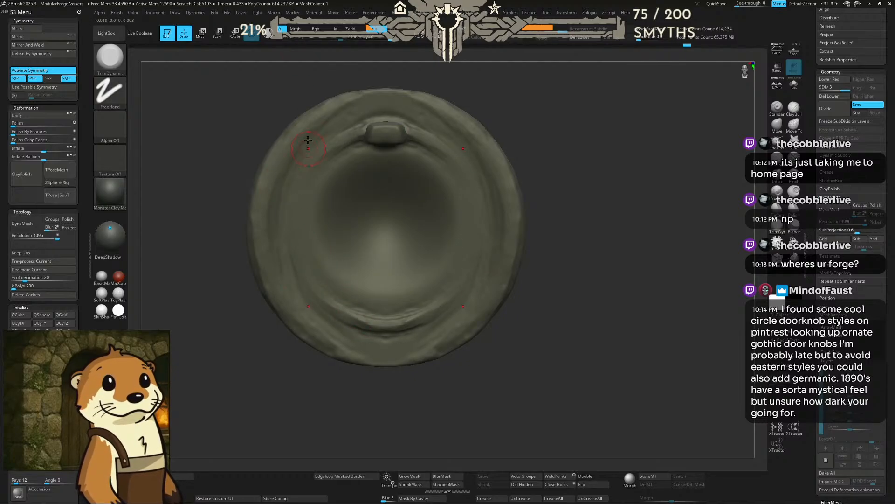
Step: Stamp hammered dents across the plate's face with the library's Orb_hammered brush, with symmetry turned off
key(b)
key(b)
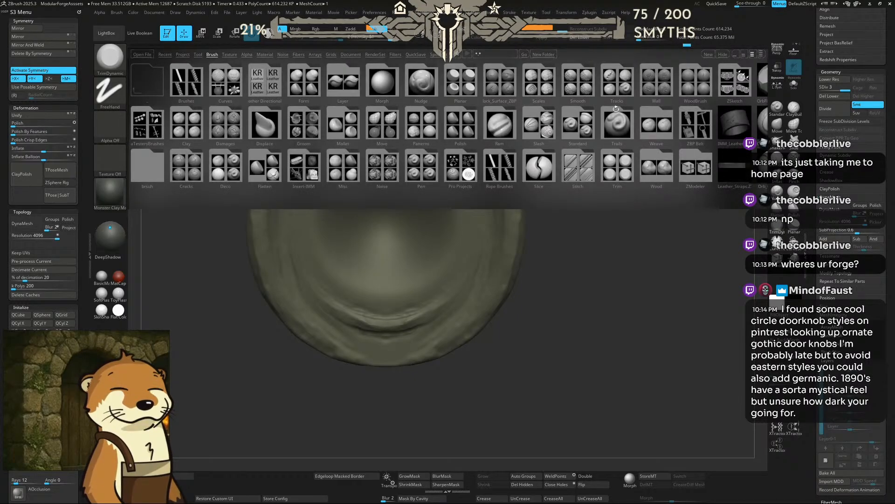
mouse_move(669, 103)
mouse_down()
mouse_move(569, 102)
mouse_move(520, 86)
mouse_up()
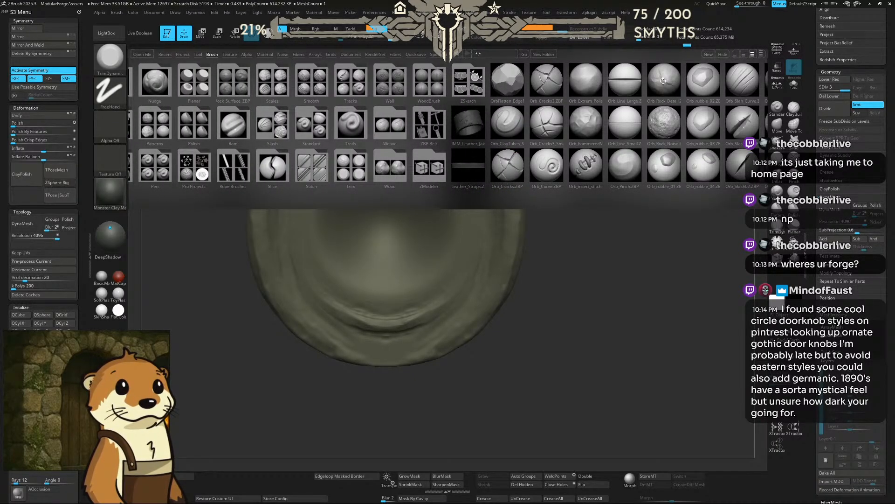
click(670, 120)
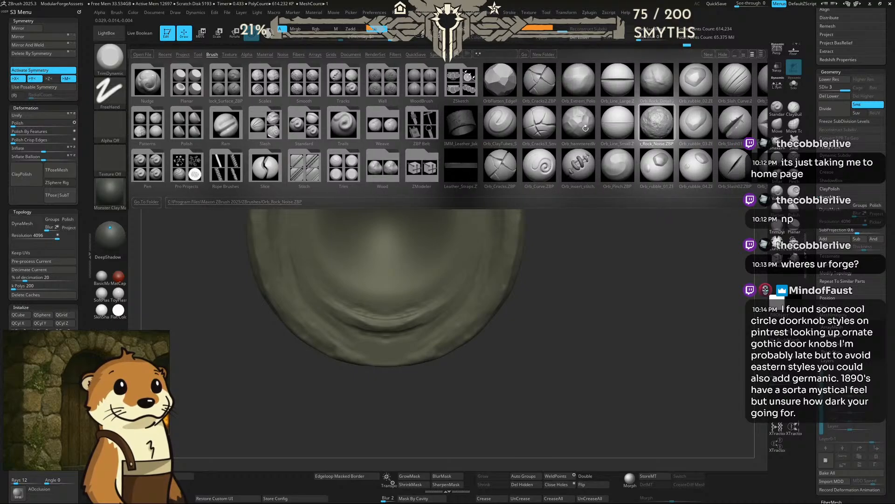
double_click(581, 130)
mouse_move(469, 179)
mouse_down()
mouse_move(524, 116)
mouse_move(627, 82)
mouse_move(683, 113)
mouse_move(691, 219)
mouse_move(624, 296)
mouse_move(538, 338)
mouse_move(526, 335)
mouse_up()
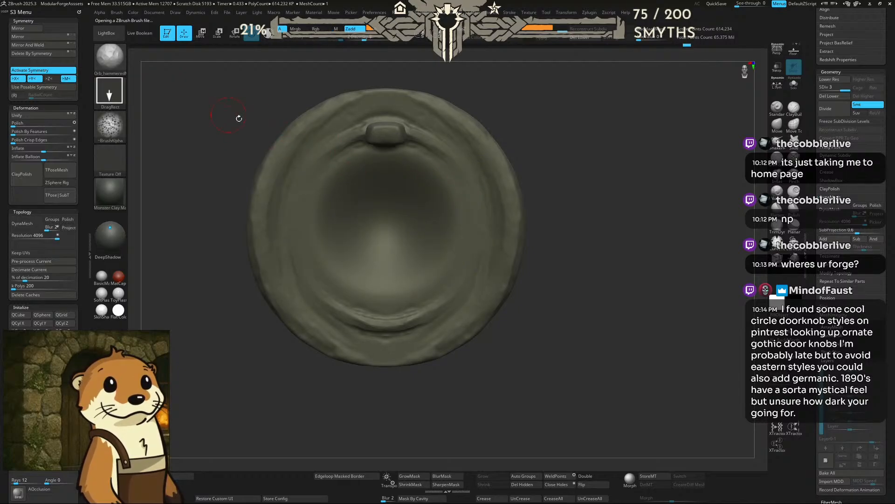
key(x)
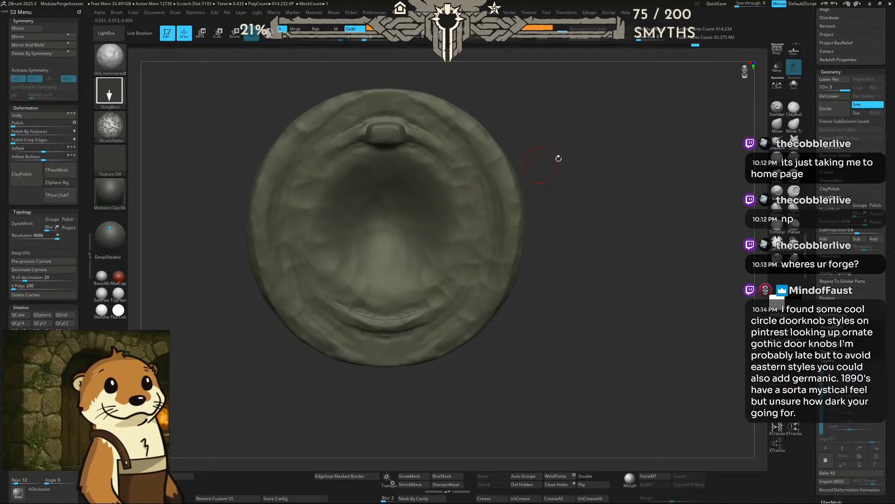
mouse_move(555, 155)
mouse_down()
mouse_move(561, 141)
mouse_move(582, 143)
mouse_up()
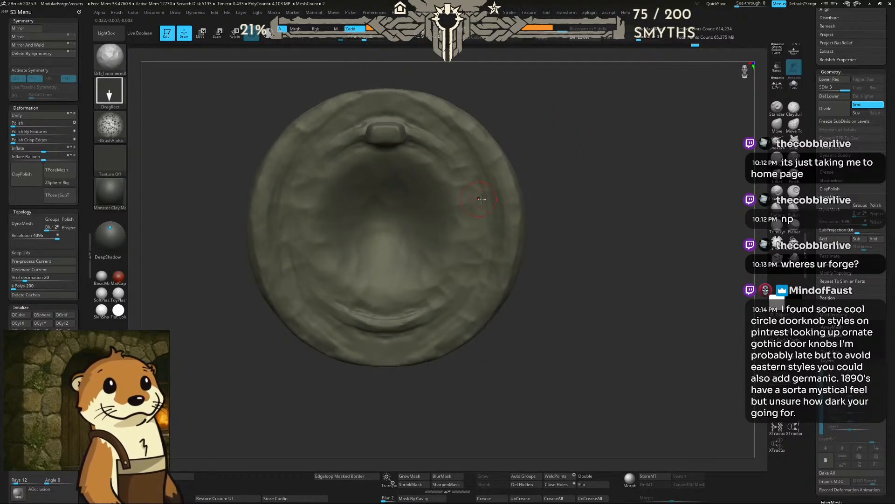
Step: Spray rough surface noise over the plate's face and around its side edge with the Orb_Rock_Noise brush
key(comma)
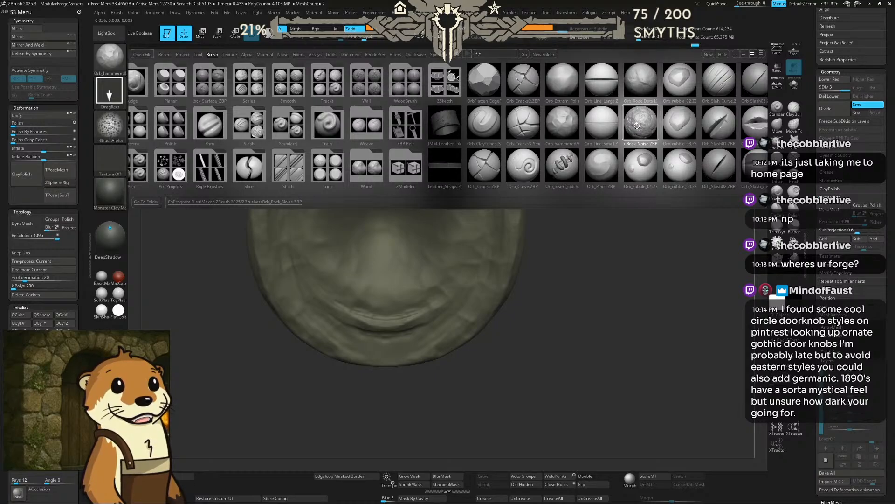
double_click(637, 126)
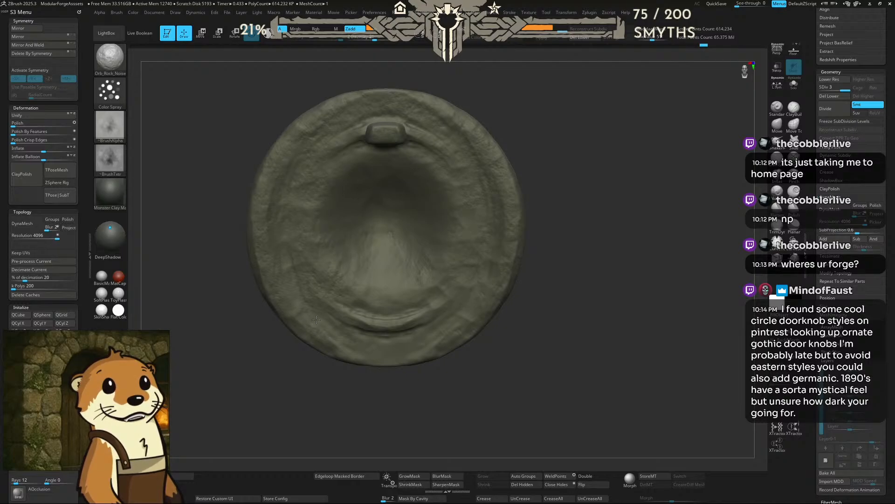
drag(519, 265, 511, 175)
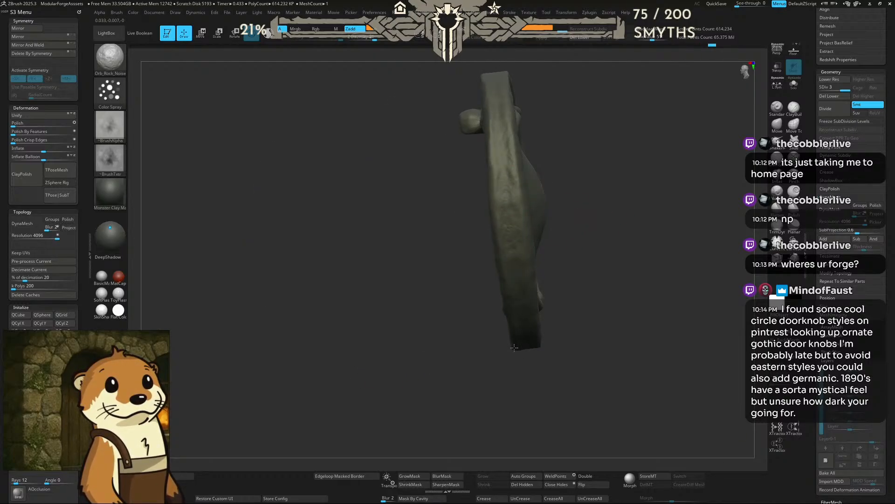
drag(514, 348, 496, 311)
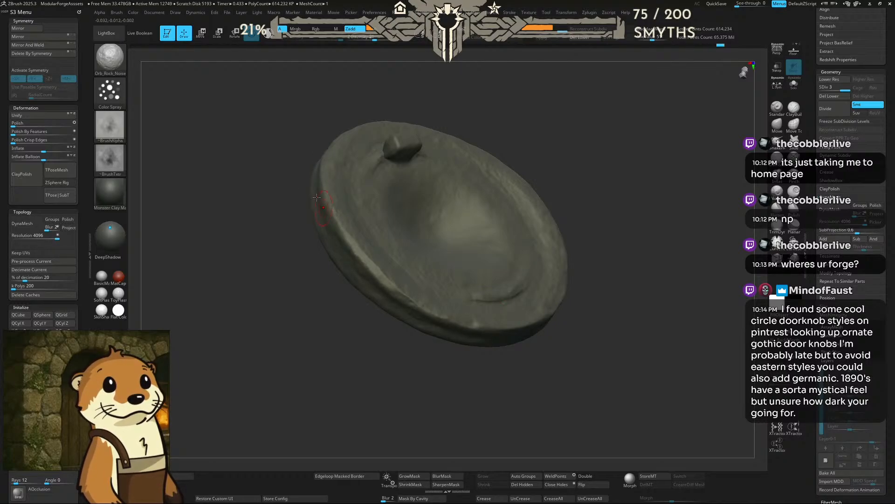
drag(326, 270, 308, 238)
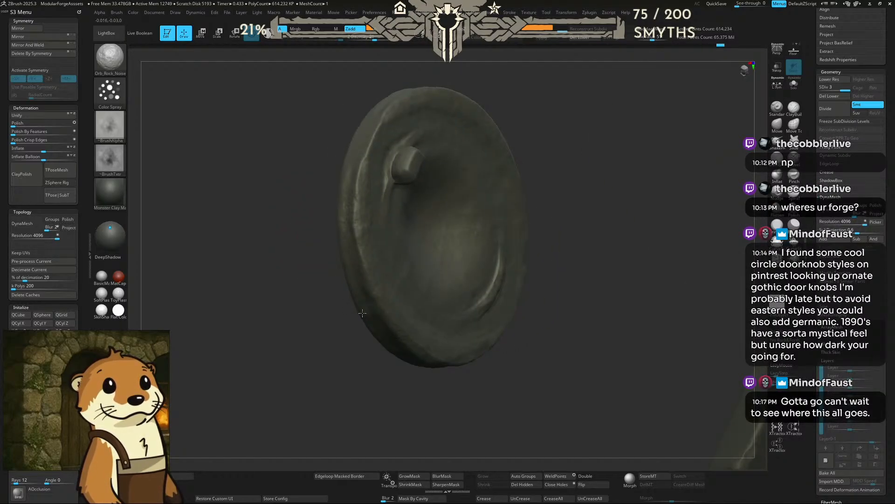
drag(362, 312, 397, 141)
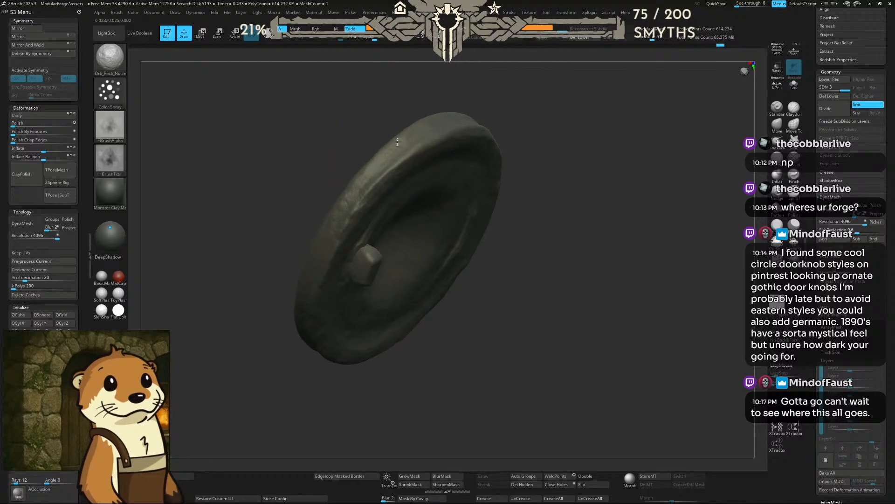
drag(376, 190, 558, 171)
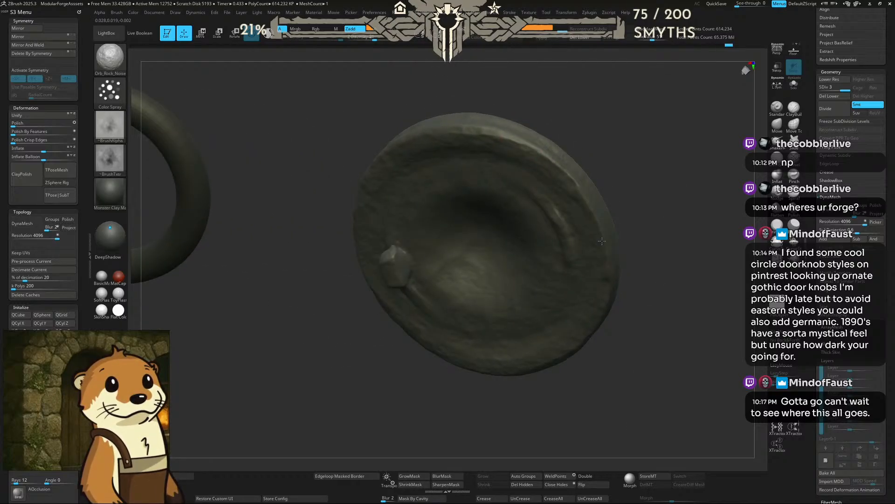
drag(602, 241, 426, 359)
drag(569, 256, 656, 160)
alt+drag(445, 183, 595, 160)
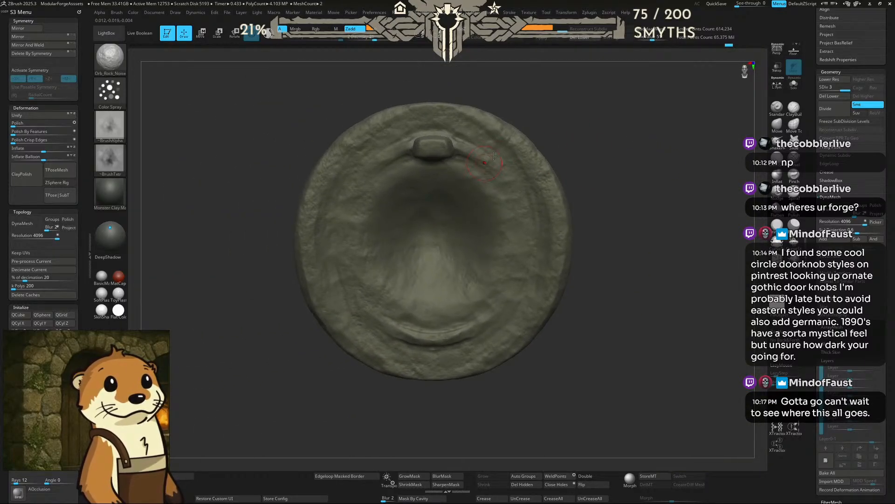
Step: Trim and smooth the surface around the base of the knob with the TrimDynamic brush
key(b)
key(t)
key(d)
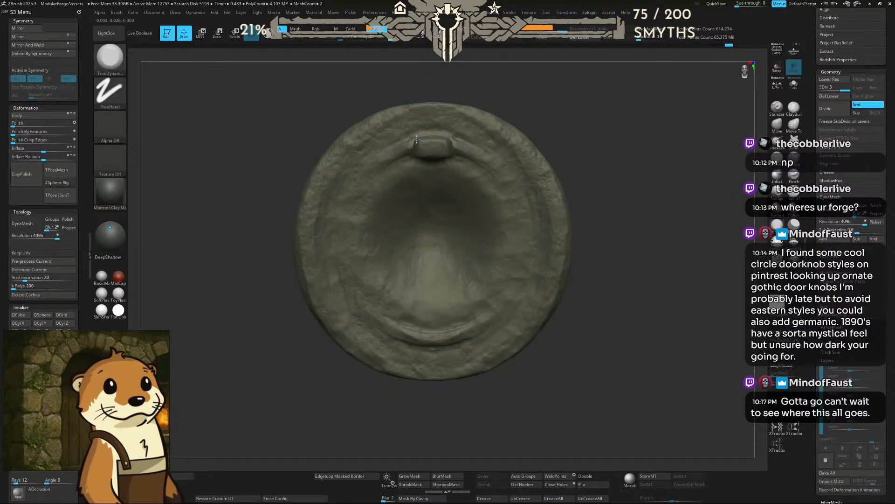
drag(523, 100, 543, 214)
drag(411, 145, 421, 143)
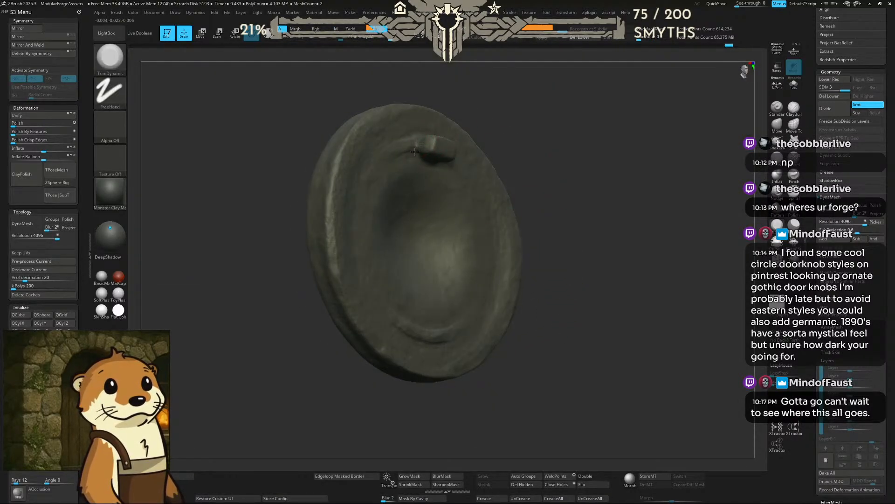
key(shift)
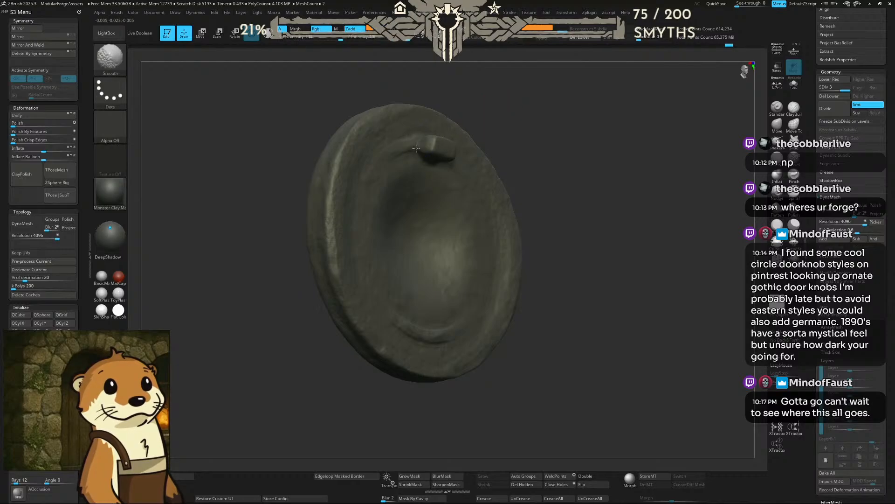
mouse_move(532, 110)
mouse_down()
mouse_move(546, 125)
mouse_move(563, 118)
mouse_move(560, 126)
mouse_move(502, 152)
mouse_up()
shift+drag(601, 135, 571, 120)
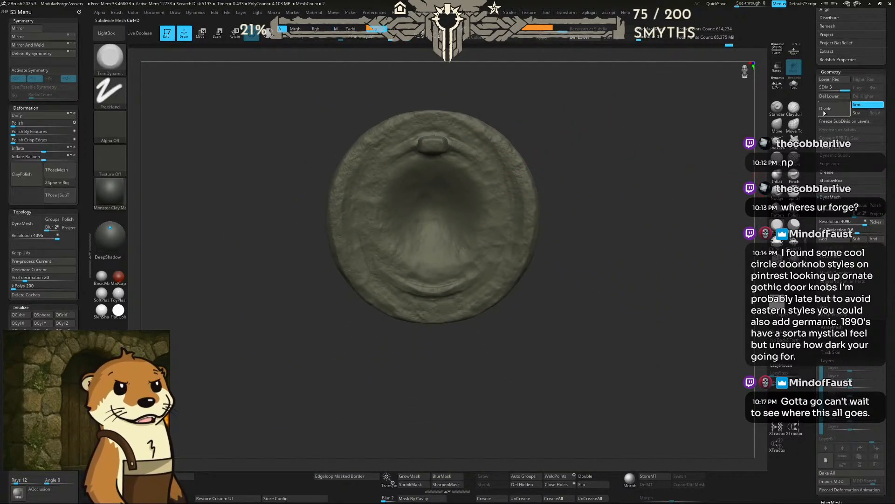
Step: Delete the round backing plate's subtool and confirm the deletion
drag(814, 87, 813, 396)
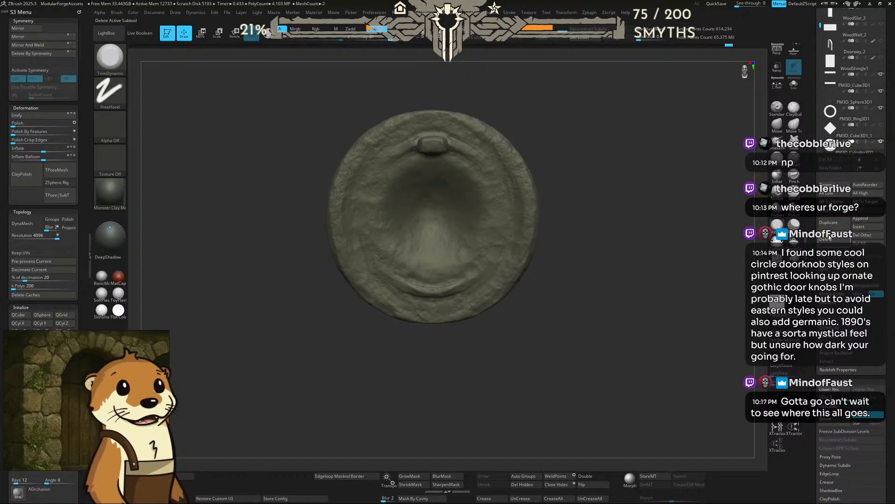
click(827, 239)
click(766, 248)
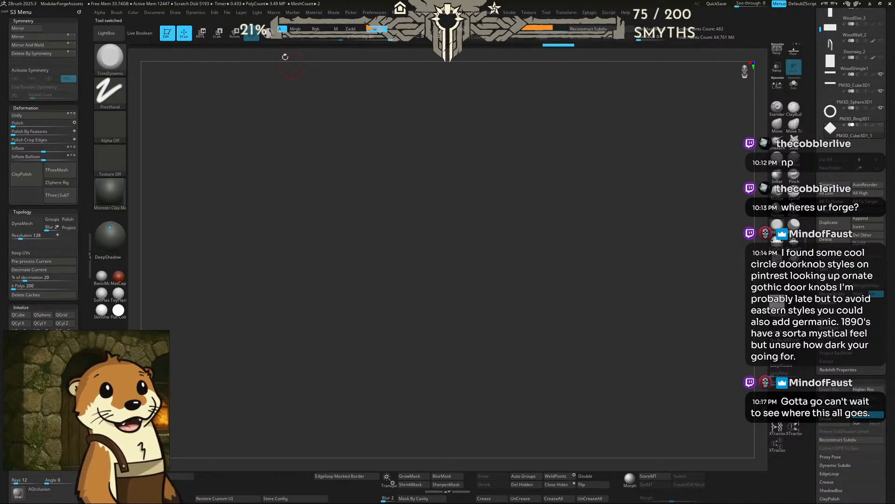
Step: Save the project over the existing ModularForgeAssets file in the ZBRUSH folder
key(ctrl+s)
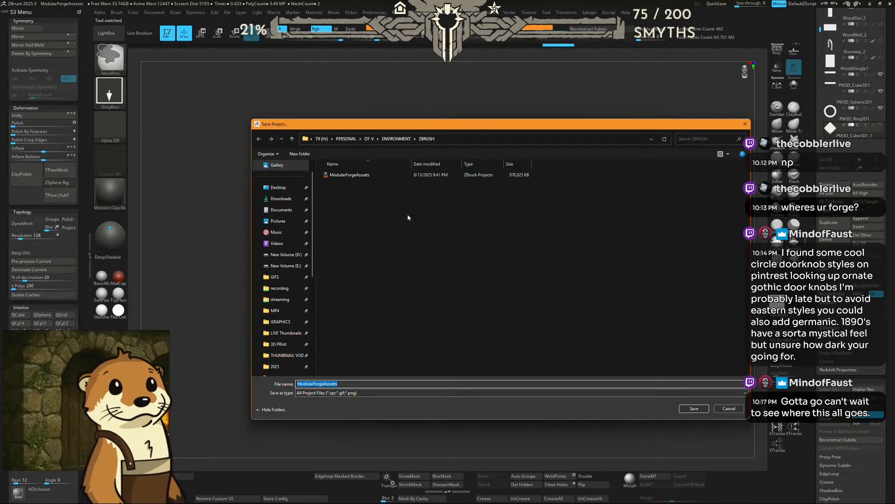
click(694, 408)
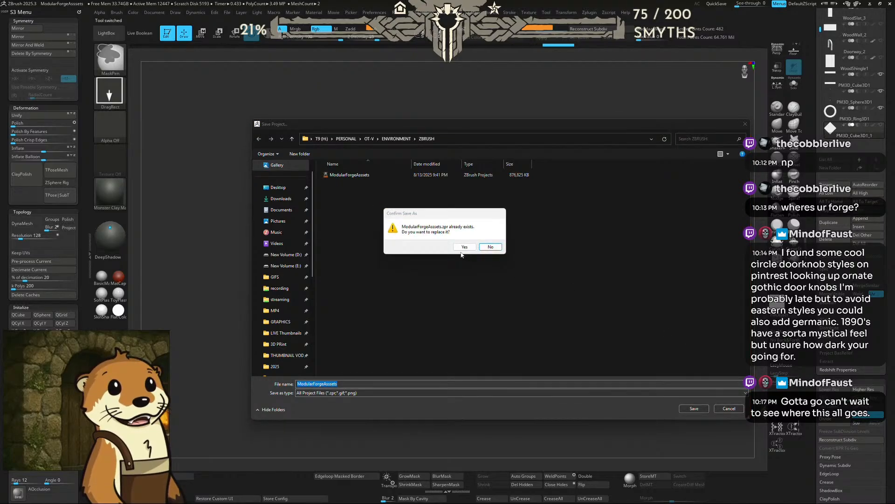
click(481, 242)
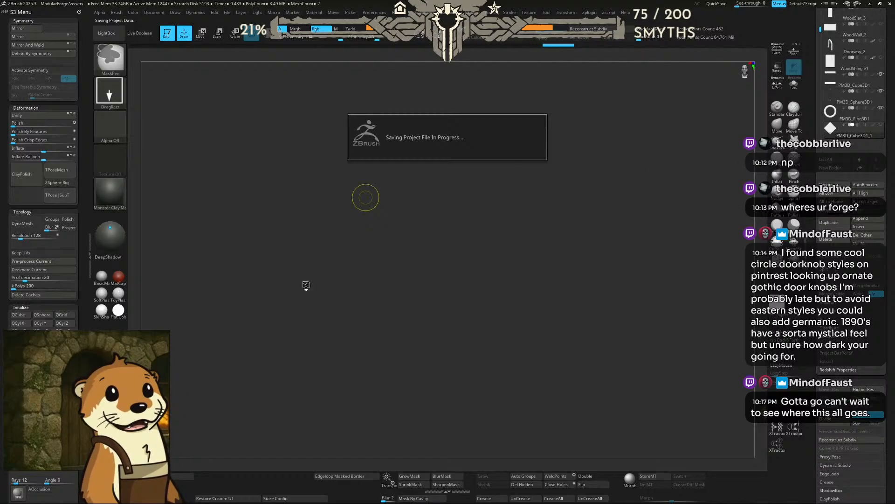
click(164, 336)
click(84, 419)
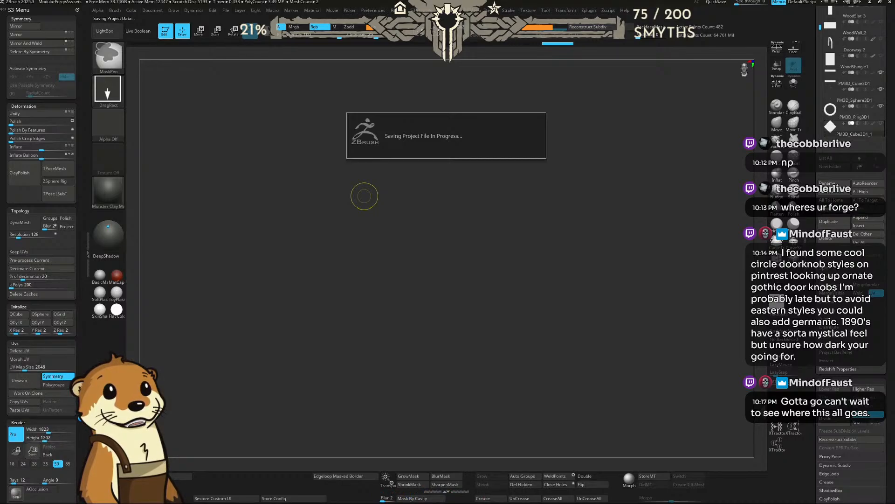